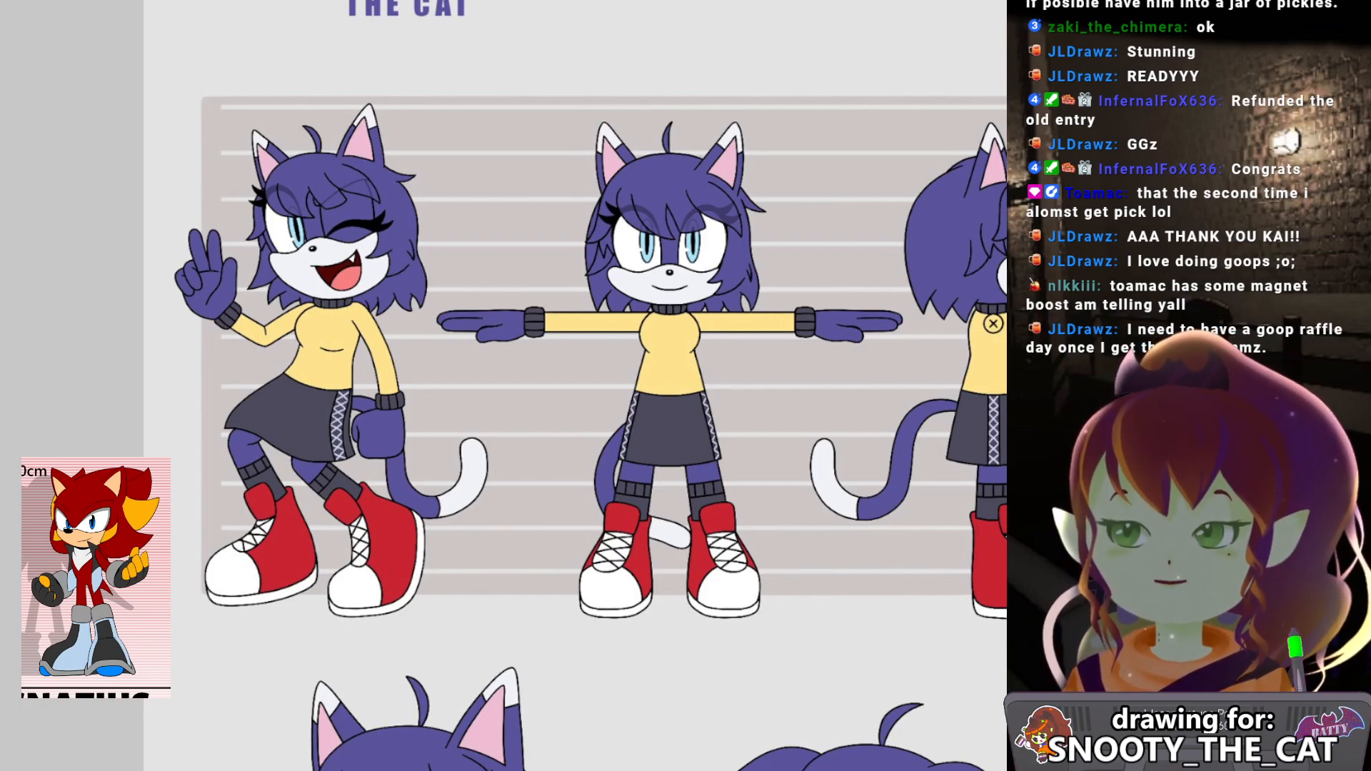
Frame the winking full-body pose of the purple cat in the reference view and switch to a blank white canvas.
{"action": "key", "text": "ctrl+Tab"}
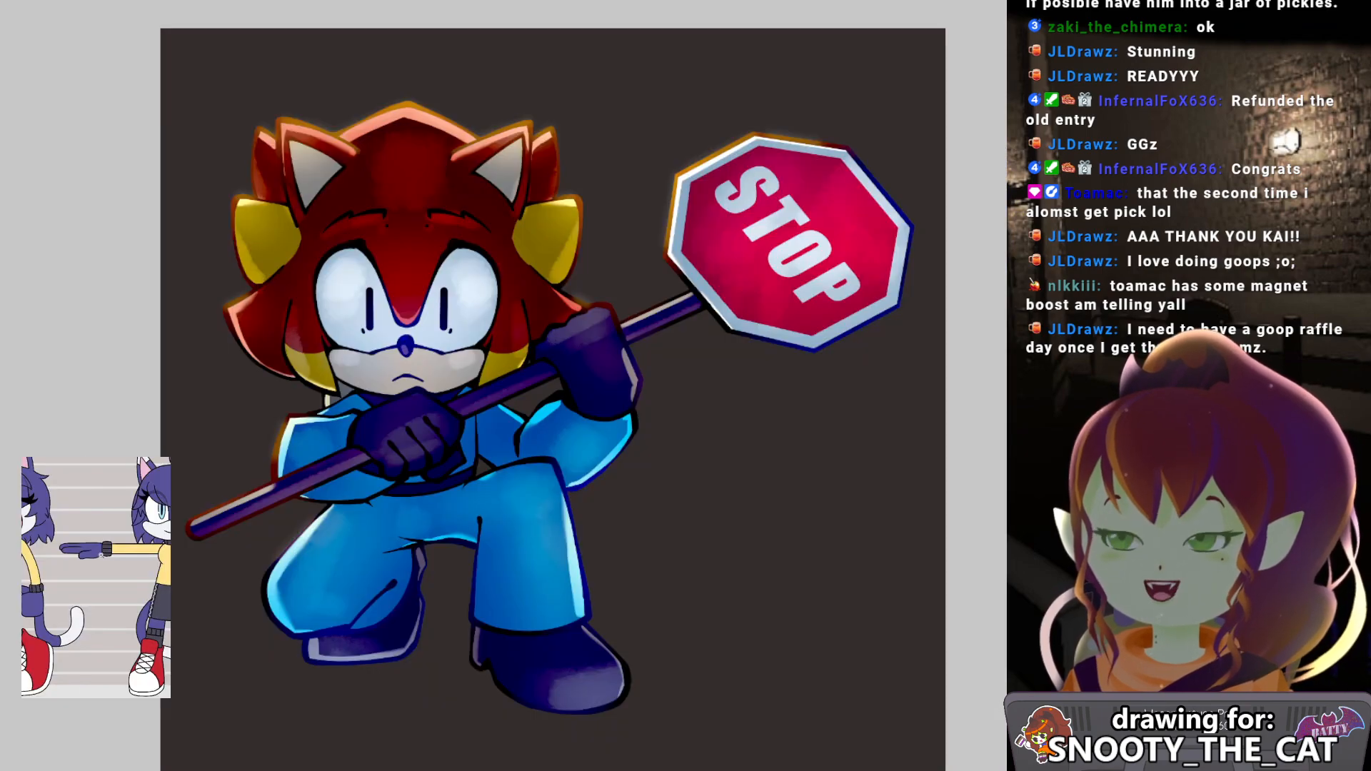
{"action": "mouse_move", "coordinate": [120, 561]}
{"action": "left_mouse_down"}
{"action": "mouse_move", "coordinate": [80, 570]}
{"action": "mouse_move", "coordinate": [166, 585]}
{"action": "mouse_move", "coordinate": [90, 593]}
{"action": "mouse_move", "coordinate": [135, 597]}
{"action": "left_mouse_up"}
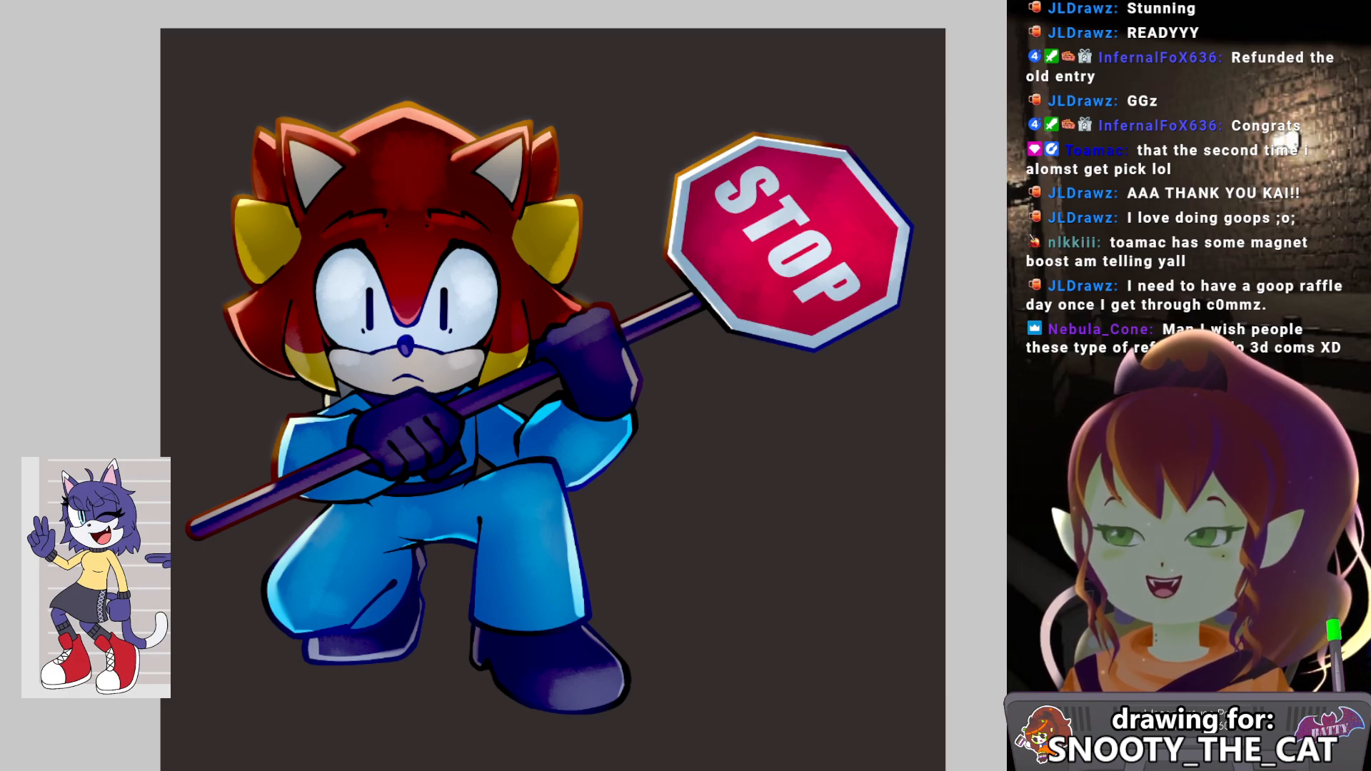
{"action": "left_click", "coordinate": [419, 71]}
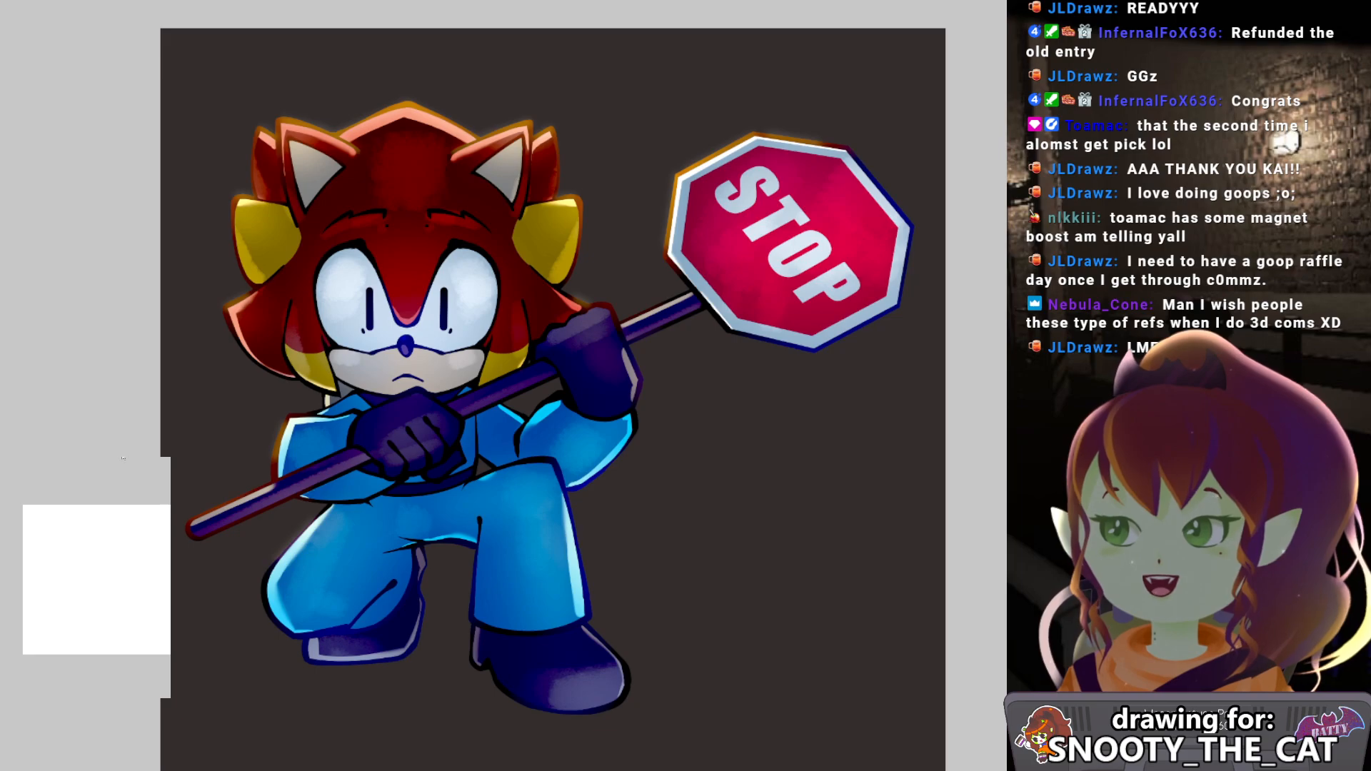
{"action": "key", "text": "ctrl+Tab"}
{"action": "left_click", "coordinate": [569, 364]}
{"action": "left_click", "coordinate": [502, 367]}
{"action": "left_click_drag", "start_coordinate": [495, 362], "coordinate": [551, 354]}
{"action": "mouse_move", "coordinate": [613, 386]}
{"action": "left_mouse_down"}
{"action": "mouse_move", "coordinate": [456, 355]}
{"action": "mouse_move", "coordinate": [513, 348]}
{"action": "left_mouse_up"}
{"action": "left_click", "coordinate": [452, 352]}
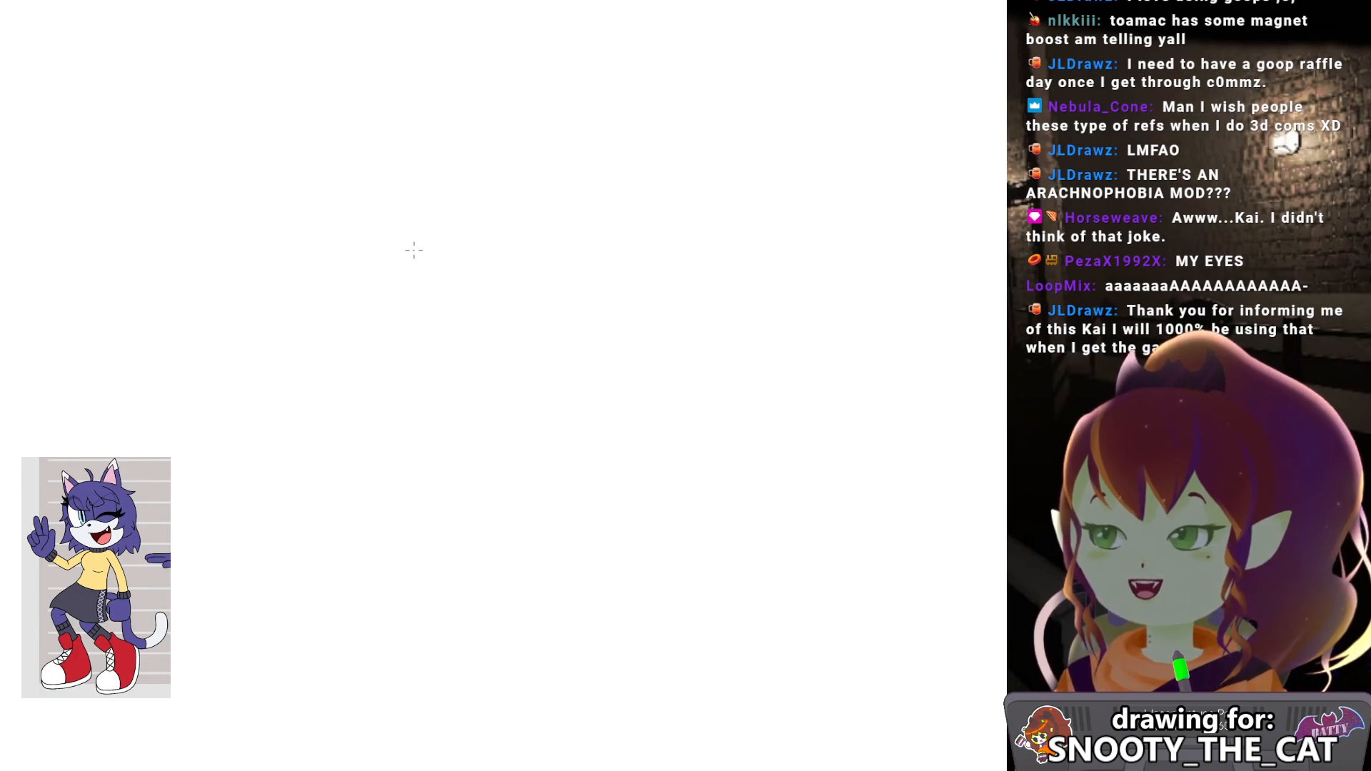
Sketch a large round head shape with light overlapping strokes in the upper middle of the canvas.
{"action": "mouse_move", "coordinate": [345, 251]}
{"action": "left_mouse_down"}
{"action": "mouse_move", "coordinate": [444, 174]}
{"action": "mouse_move", "coordinate": [397, 352]}
{"action": "mouse_move", "coordinate": [487, 160]}
{"action": "left_mouse_up"}
{"action": "key", "text": "ctrl+z"}
{"action": "key", "text": "ctrl+z"}
{"action": "mouse_move", "coordinate": [395, 169]}
{"action": "left_mouse_down"}
{"action": "mouse_move", "coordinate": [411, 373]}
{"action": "mouse_move", "coordinate": [449, 377]}
{"action": "left_mouse_up"}
{"action": "mouse_move", "coordinate": [385, 357]}
{"action": "left_mouse_down"}
{"action": "mouse_move", "coordinate": [459, 378]}
{"action": "mouse_move", "coordinate": [506, 366]}
{"action": "left_mouse_up"}
{"action": "mouse_move", "coordinate": [418, 153]}
{"action": "left_mouse_down"}
{"action": "mouse_move", "coordinate": [479, 161]}
{"action": "mouse_move", "coordinate": [557, 281]}
{"action": "left_mouse_up"}
{"action": "key", "text": "ctrl+z"}
{"action": "key", "text": "ctrl+z"}
{"action": "left_click_drag", "start_coordinate": [493, 160], "coordinate": [567, 293]}
{"action": "key", "text": "ctrl+z"}
{"action": "left_click_drag", "start_coordinate": [471, 159], "coordinate": [568, 299]}
{"action": "left_click_drag", "start_coordinate": [570, 234], "coordinate": [522, 359]}
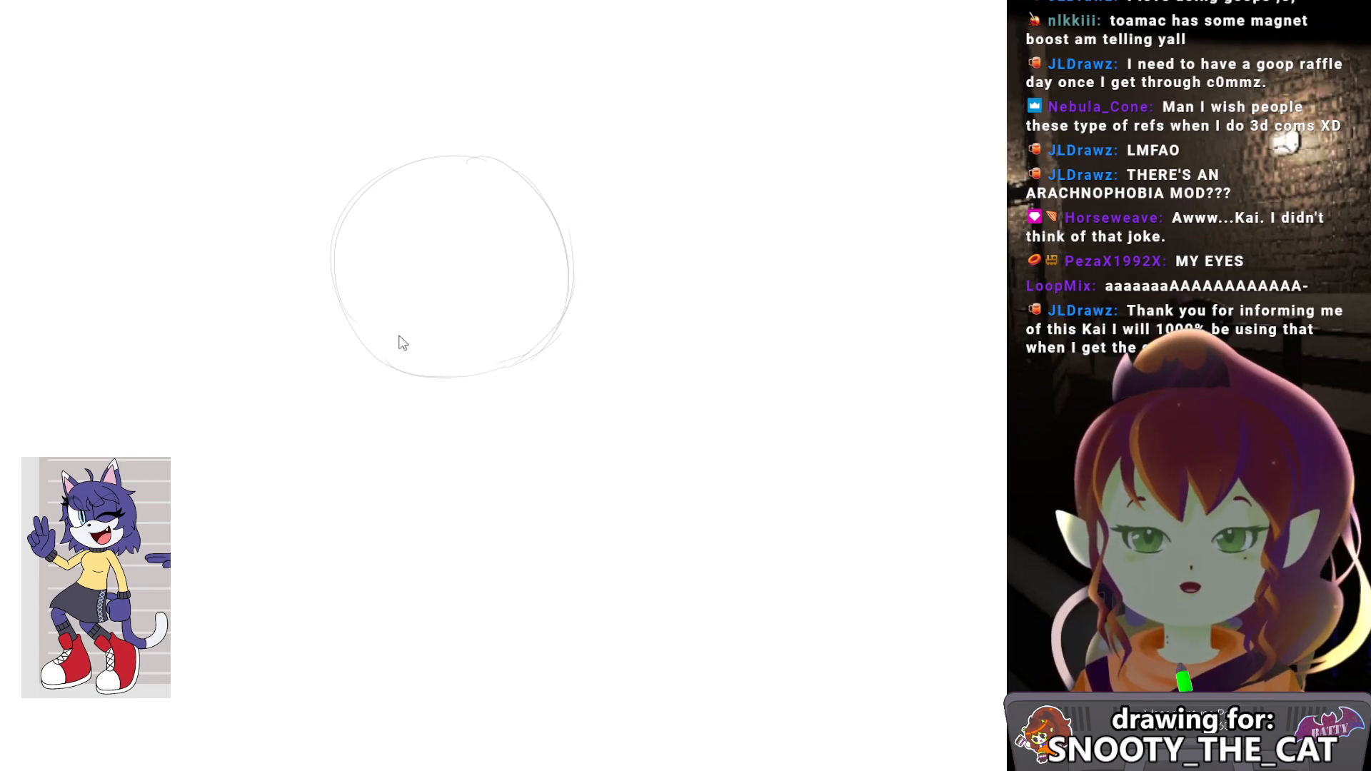
{"action": "left_click_drag", "start_coordinate": [468, 347], "coordinate": [454, 336]}
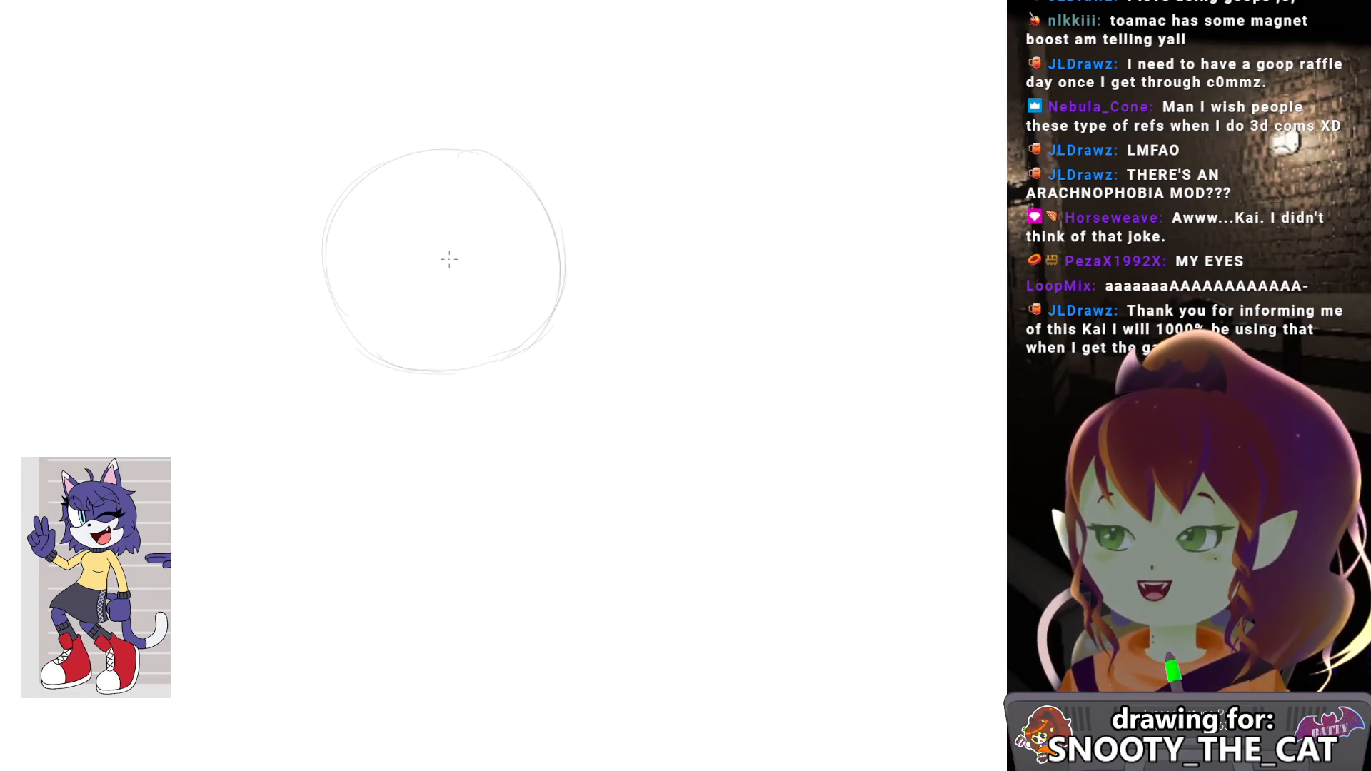
Try out a curved vertical centre guideline inside the head circle, undoing and redrawing it several times.
{"action": "mouse_move", "coordinate": [427, 273]}
{"action": "left_mouse_down"}
{"action": "mouse_move", "coordinate": [444, 273]}
{"action": "mouse_move", "coordinate": [442, 315]}
{"action": "left_mouse_up"}
{"action": "key", "text": "ctrl+z"}
{"action": "key", "text": "ctrl+z"}
{"action": "mouse_move", "coordinate": [430, 188]}
{"action": "left_mouse_down"}
{"action": "mouse_move", "coordinate": [439, 349]}
{"action": "mouse_move", "coordinate": [465, 364]}
{"action": "mouse_move", "coordinate": [435, 314]}
{"action": "mouse_move", "coordinate": [457, 362]}
{"action": "mouse_move", "coordinate": [445, 352]}
{"action": "mouse_move", "coordinate": [459, 314]}
{"action": "left_mouse_up"}
{"action": "key", "text": "ctrl+z"}
{"action": "key", "text": "ctrl+z"}
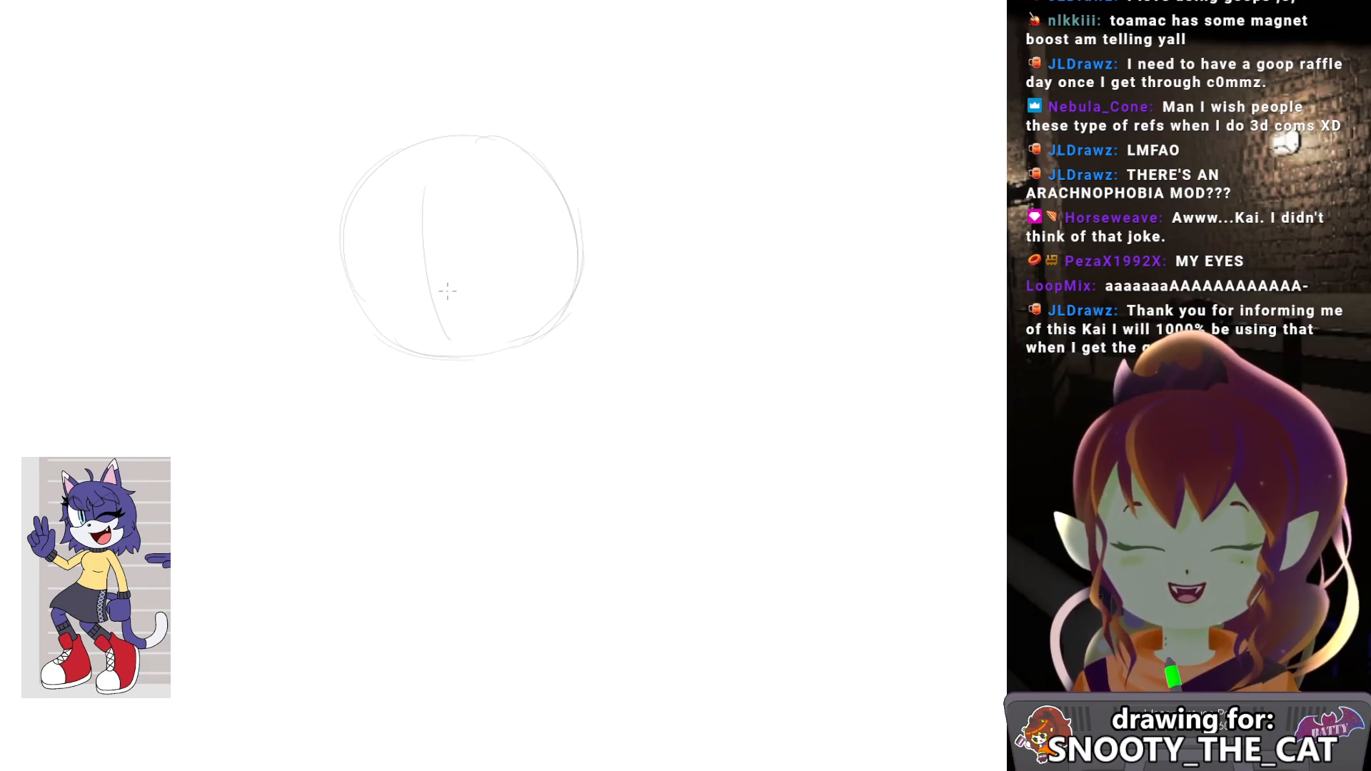
{"action": "key", "text": "ctrl+z"}
{"action": "key", "text": "ctrl+z"}
{"action": "mouse_move", "coordinate": [446, 202]}
{"action": "left_mouse_down"}
{"action": "mouse_move", "coordinate": [445, 342]}
{"action": "mouse_move", "coordinate": [428, 254]}
{"action": "mouse_move", "coordinate": [457, 347]}
{"action": "left_mouse_up"}
{"action": "key", "text": "ctrl+z"}
{"action": "key", "text": "ctrl+z"}
{"action": "key", "text": "ctrl+z"}
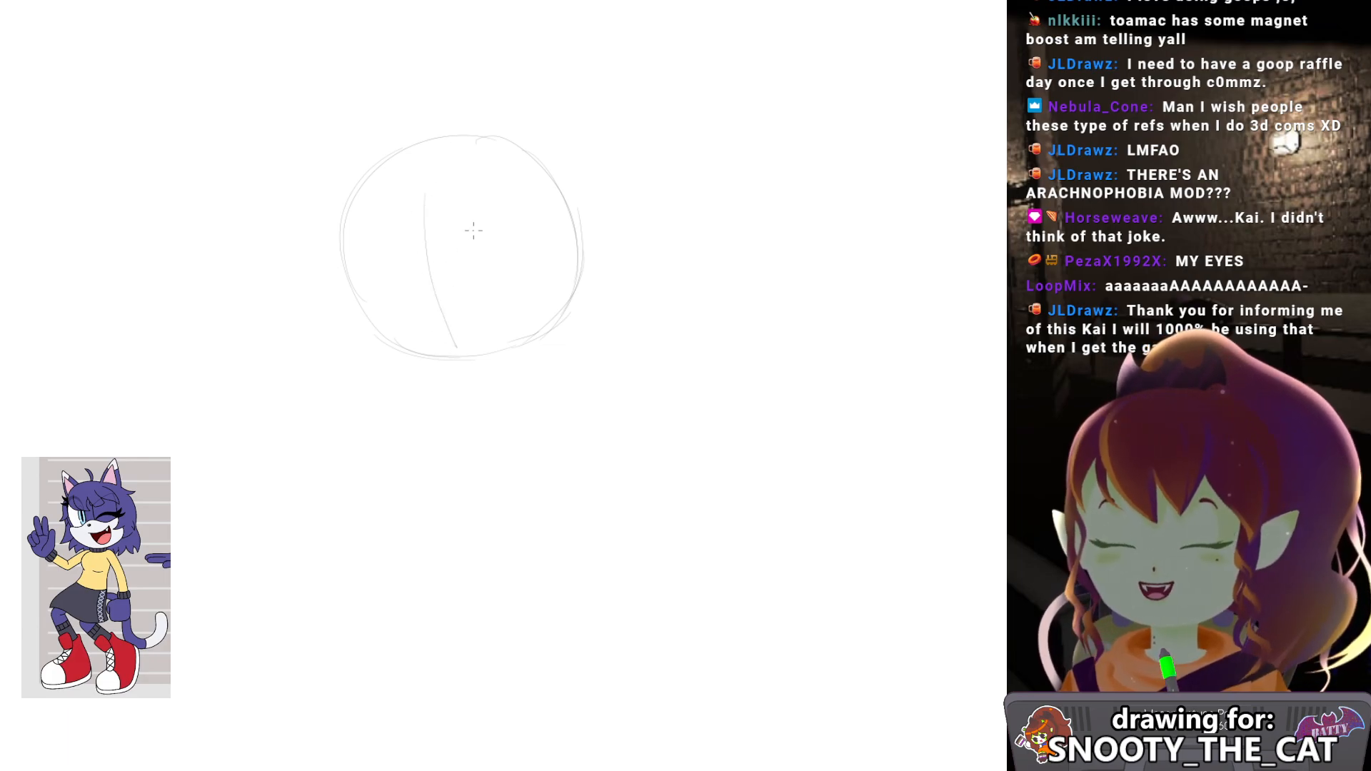
Erase the vertical guideline inside the head circle.
{"action": "key", "text": "e"}
{"action": "key", "text": "bracketright"}
{"action": "key", "text": "bracketright"}
{"action": "key", "text": "bracketright"}
{"action": "key", "text": "bracketright"}
{"action": "key", "text": "bracketright"}
{"action": "key", "text": "bracketright"}
{"action": "key", "text": "bracketright"}
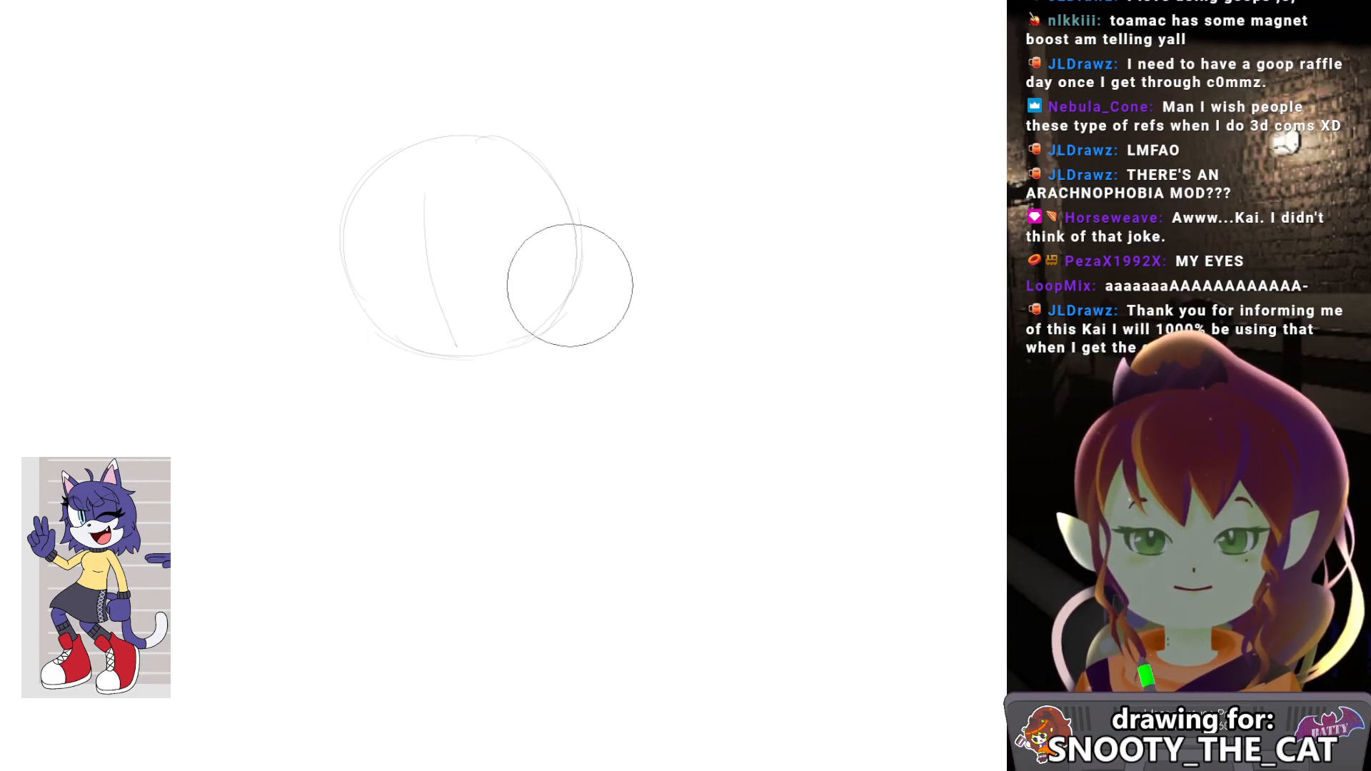
{"action": "key", "text": "space"}
{"action": "left_click_drag", "start_coordinate": [594, 250], "coordinate": [505, 303]}
{"action": "mouse_move", "coordinate": [562, 210]}
{"action": "left_mouse_down"}
{"action": "mouse_move", "coordinate": [484, 303]}
{"action": "mouse_move", "coordinate": [480, 328]}
{"action": "mouse_move", "coordinate": [504, 306]}
{"action": "left_mouse_up"}
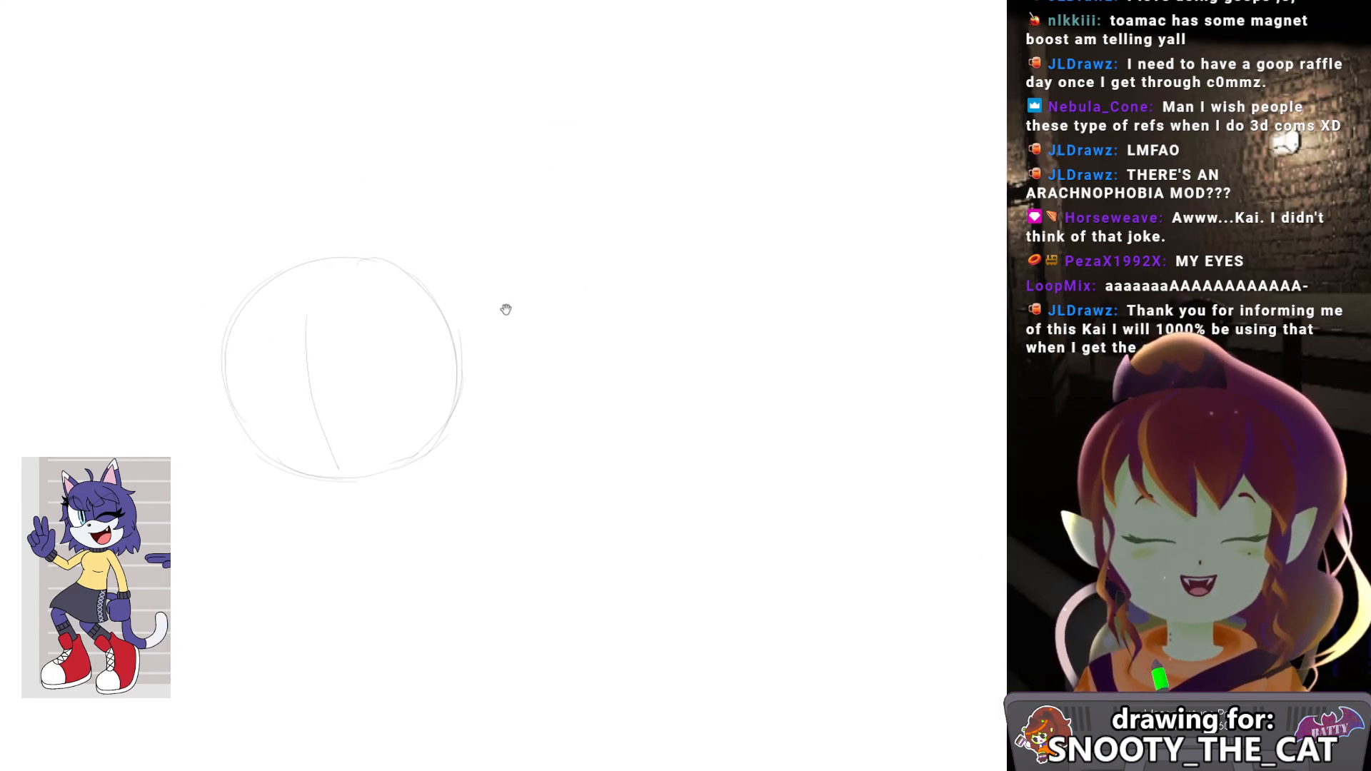
{"action": "left_click_drag", "start_coordinate": [402, 448], "coordinate": [552, 320]}
{"action": "key", "text": "e"}
{"action": "mouse_move", "coordinate": [463, 174]}
{"action": "left_mouse_down"}
{"action": "mouse_move", "coordinate": [469, 287]}
{"action": "mouse_move", "coordinate": [493, 326]}
{"action": "left_mouse_up"}
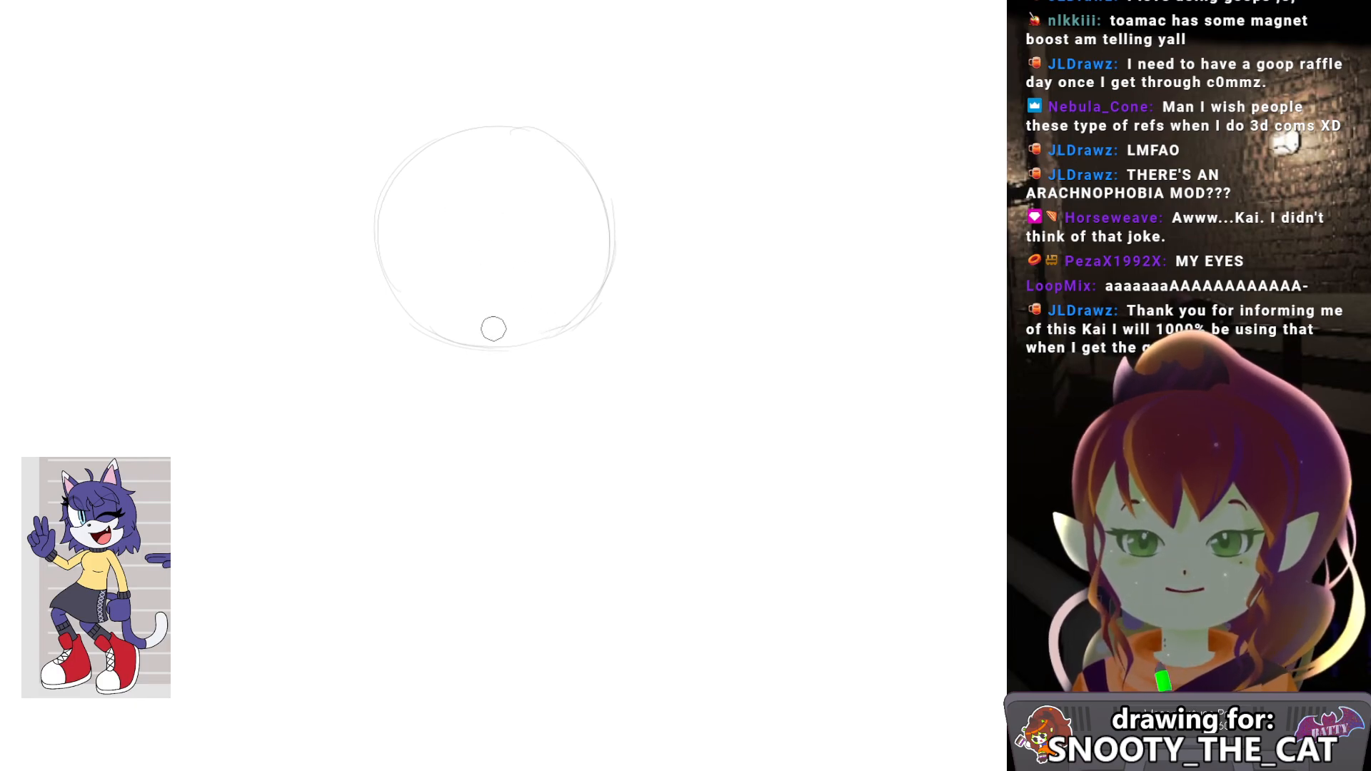
Redraw the face's centre guideline as a curve bulging toward the head's left side.
{"action": "key", "text": "b"}
{"action": "key", "text": "ctrl+z"}
{"action": "mouse_move", "coordinate": [460, 145]}
{"action": "left_mouse_down"}
{"action": "mouse_move", "coordinate": [465, 330]}
{"action": "mouse_move", "coordinate": [438, 225]}
{"action": "mouse_move", "coordinate": [453, 319]}
{"action": "left_mouse_up"}
{"action": "left_click_drag", "start_coordinate": [452, 250], "coordinate": [435, 243]}
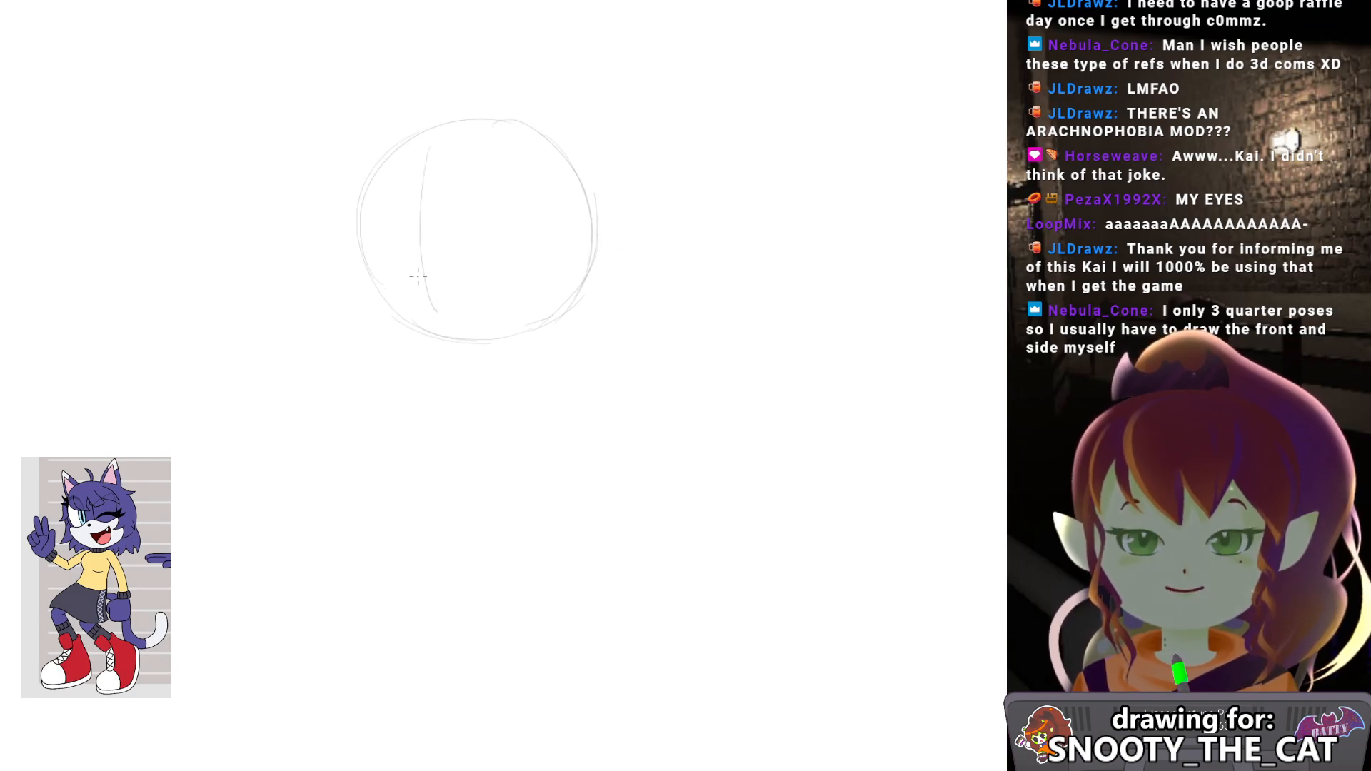
Sketch a small muzzle circle at the guideline's lower end and add cheek lines on both sides of it.
{"action": "key", "text": "ctrl+z"}
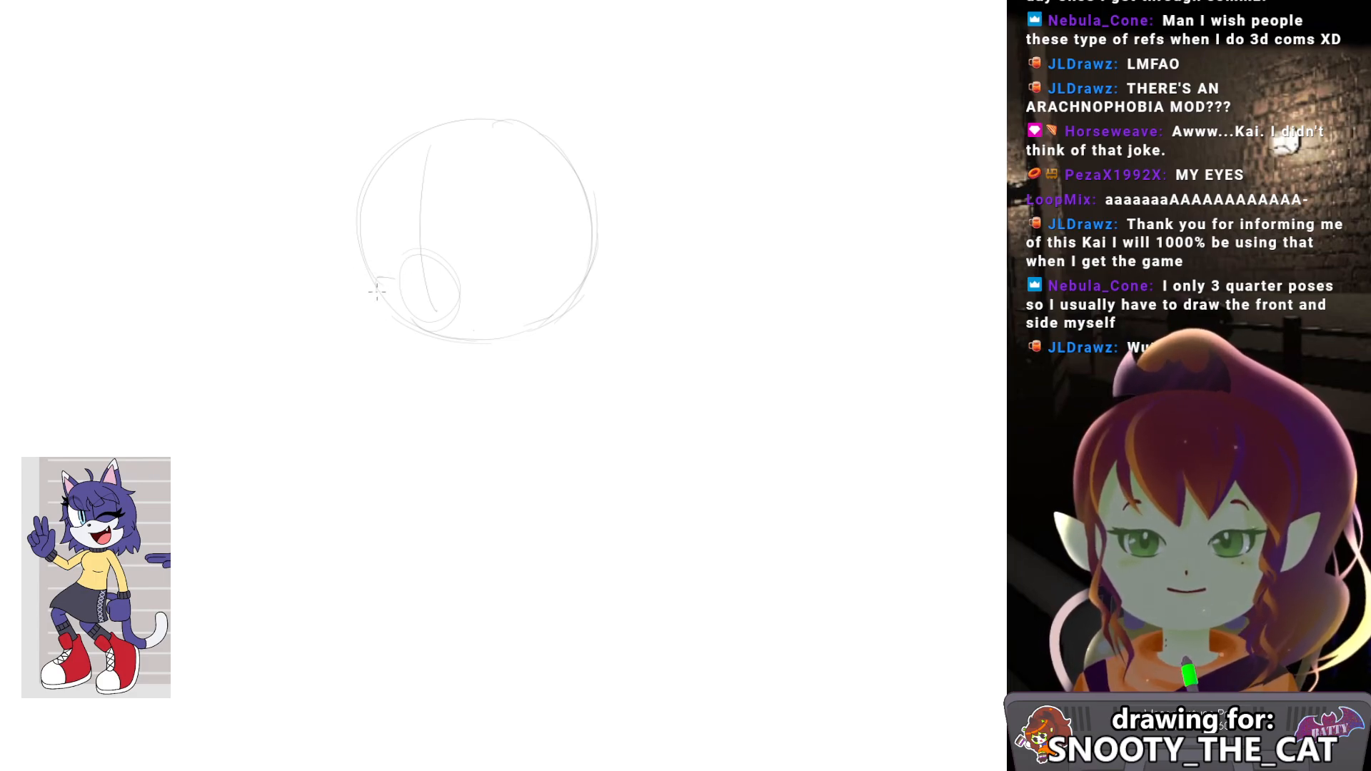
{"action": "left_click_drag", "start_coordinate": [462, 280], "coordinate": [487, 275]}
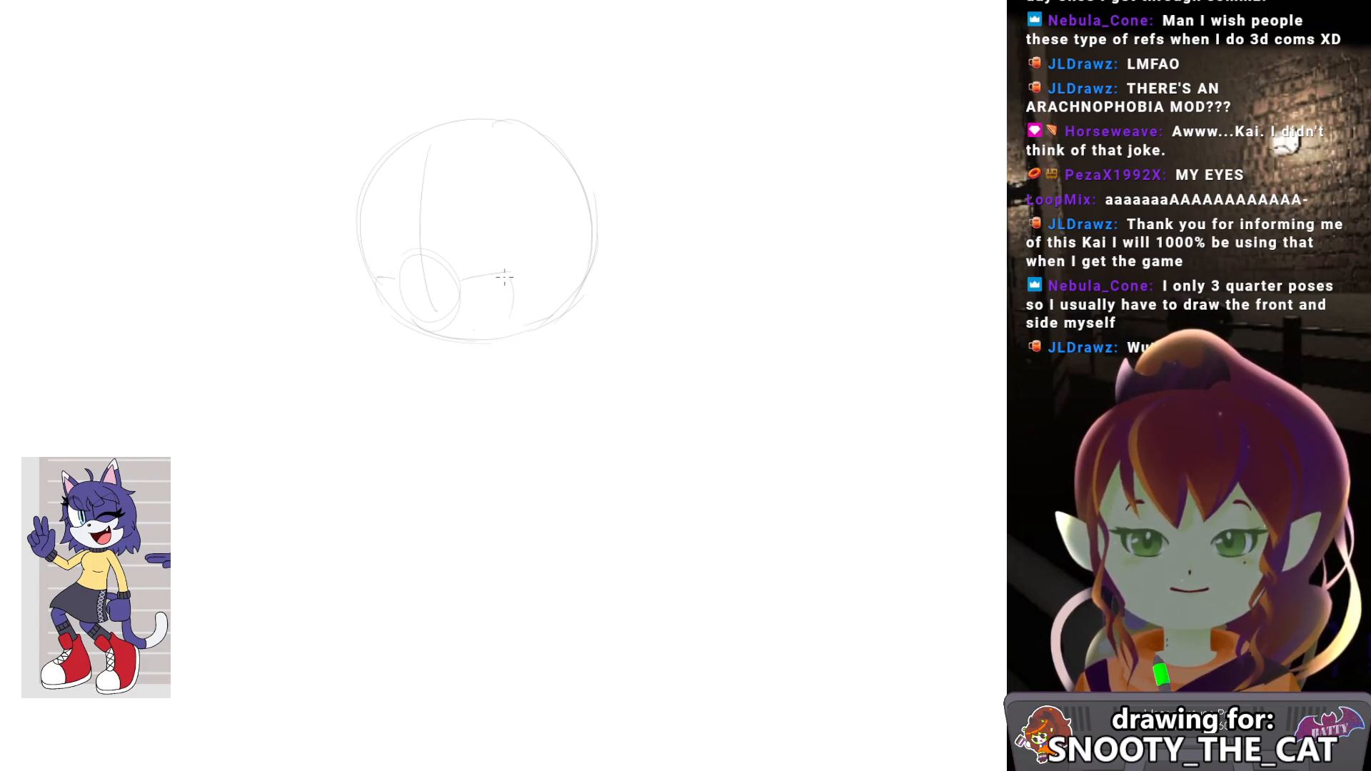
{"action": "key", "text": "ctrl+z"}
Doodle a small round spider head with two eyes and two fangs in the empty canvas area away from the head.
{"action": "left_click_drag", "start_coordinate": [689, 216], "coordinate": [462, 355]}
{"action": "left_click", "coordinate": [505, 171], "text": "ctrl"}
{"action": "left_click_drag", "start_coordinate": [607, 150], "coordinate": [459, 354]}
{"action": "left_click_drag", "start_coordinate": [463, 258], "coordinate": [457, 266]}
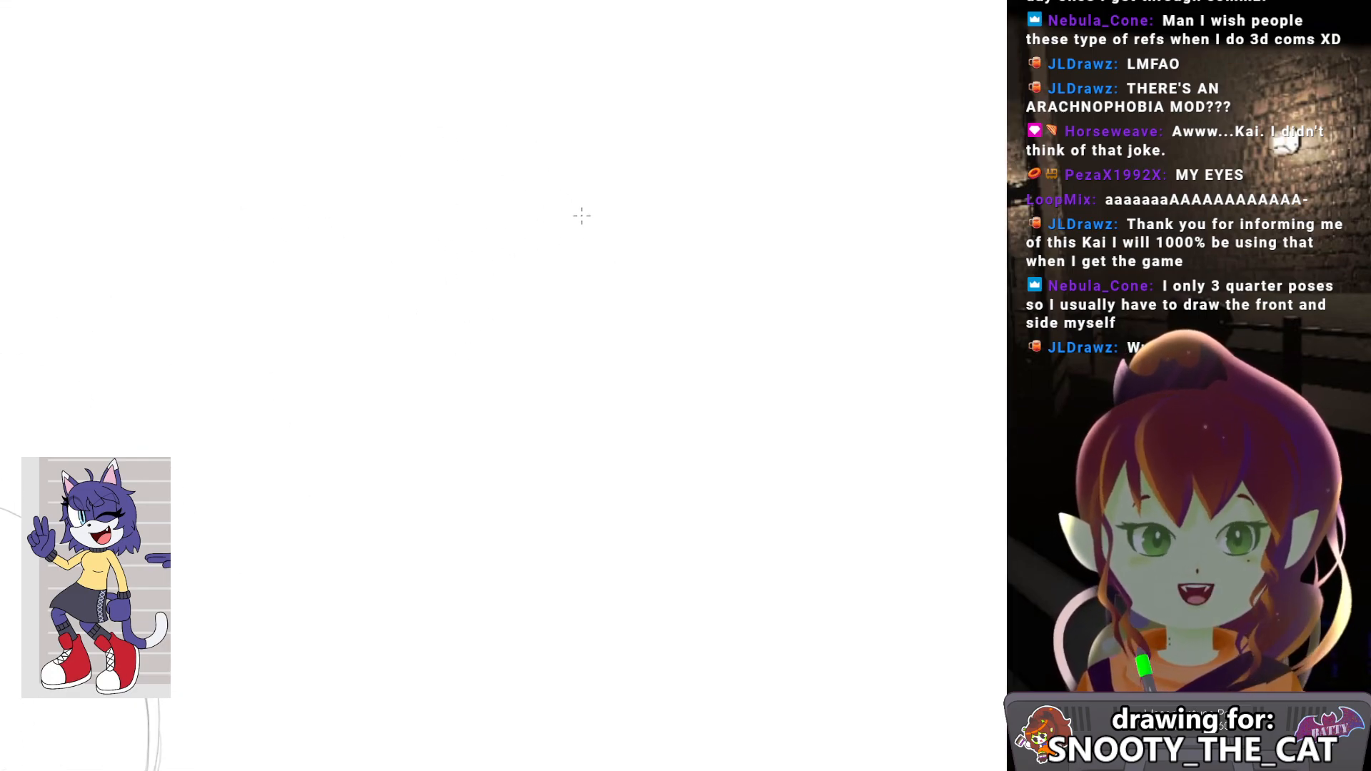
{"action": "mouse_move", "coordinate": [561, 265]}
{"action": "left_mouse_down"}
{"action": "mouse_move", "coordinate": [543, 268]}
{"action": "mouse_move", "coordinate": [601, 261]}
{"action": "left_mouse_up"}
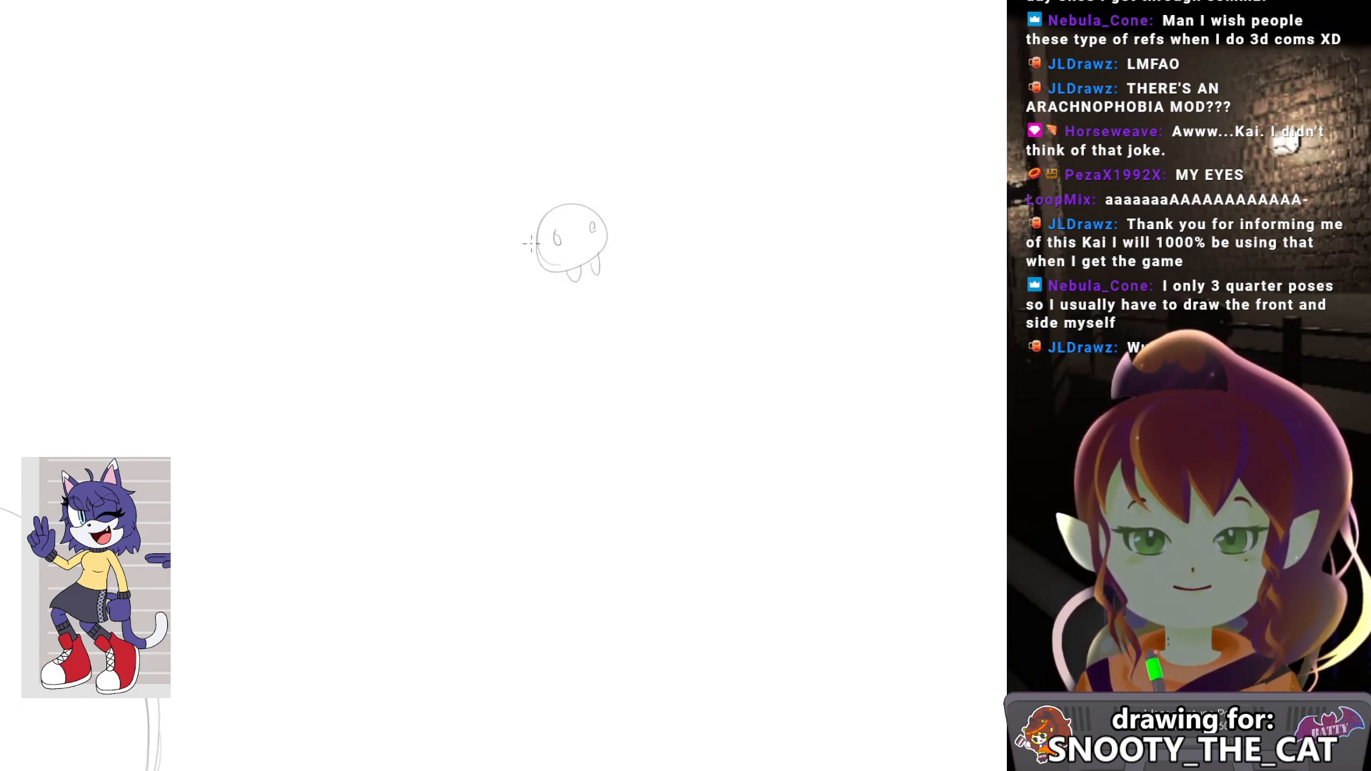
Sketch the spider's large rounded abdomen and joining body behind its head, and try out its bent legs.
{"action": "mouse_move", "coordinate": [534, 227]}
{"action": "left_mouse_down"}
{"action": "mouse_move", "coordinate": [537, 238]}
{"action": "mouse_move", "coordinate": [407, 159]}
{"action": "left_mouse_up"}
{"action": "key", "text": "ctrl+z"}
{"action": "left_click_drag", "start_coordinate": [487, 202], "coordinate": [364, 175]}
{"action": "mouse_move", "coordinate": [441, 150]}
{"action": "left_mouse_down"}
{"action": "mouse_move", "coordinate": [434, 304]}
{"action": "mouse_move", "coordinate": [410, 157]}
{"action": "mouse_move", "coordinate": [453, 283]}
{"action": "mouse_move", "coordinate": [366, 180]}
{"action": "mouse_move", "coordinate": [422, 271]}
{"action": "mouse_move", "coordinate": [515, 264]}
{"action": "mouse_move", "coordinate": [477, 319]}
{"action": "left_mouse_up"}
{"action": "key", "text": "ctrl+z"}
{"action": "key", "text": "ctrl+z"}
{"action": "mouse_move", "coordinate": [438, 251]}
{"action": "left_mouse_down"}
{"action": "mouse_move", "coordinate": [405, 213]}
{"action": "mouse_move", "coordinate": [400, 291]}
{"action": "left_mouse_up"}
{"action": "left_click_drag", "start_coordinate": [376, 217], "coordinate": [338, 281]}
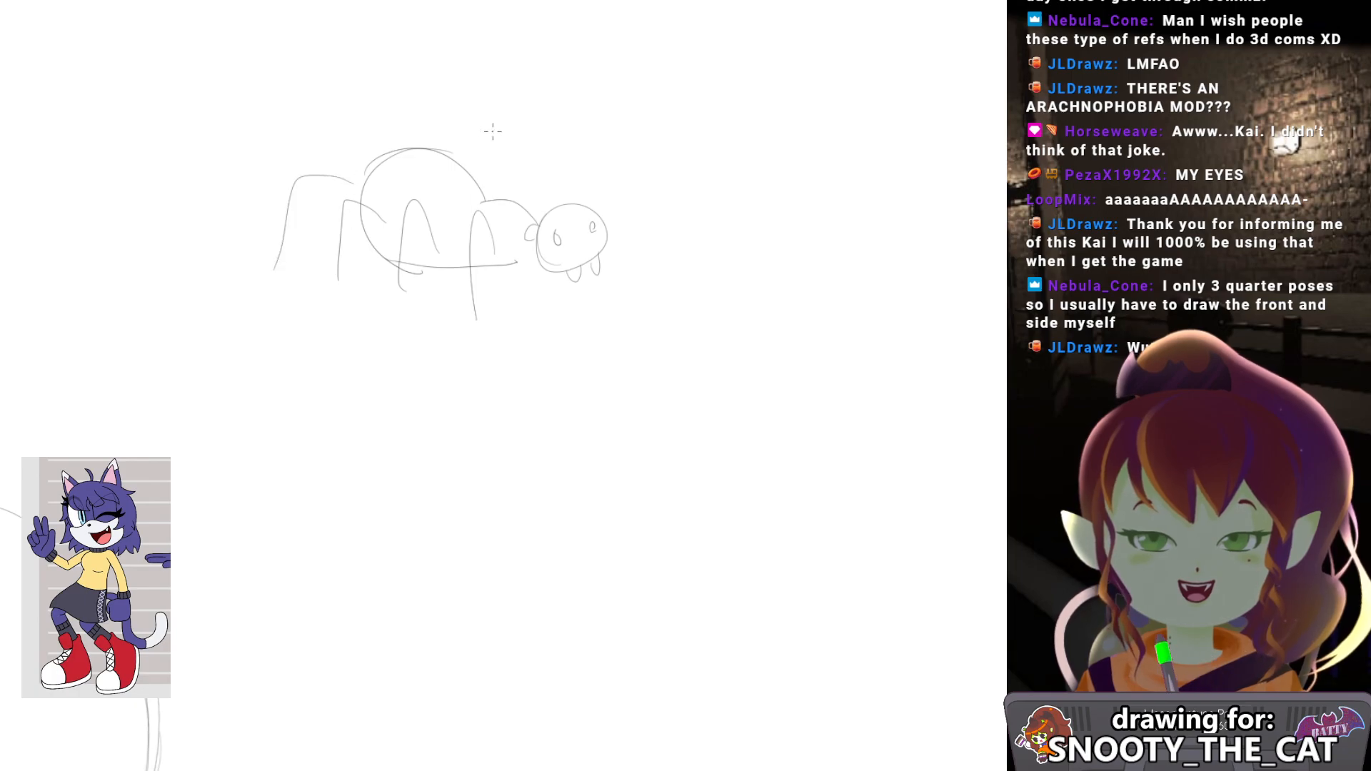
Undo the spider's leg strokes and draw two tall pointed front legs beside its head.
{"action": "key", "text": "ctrl+z"}
{"action": "key", "text": "ctrl+z"}
{"action": "key", "text": "ctrl+z"}
{"action": "mouse_move", "coordinate": [610, 230]}
{"action": "left_mouse_down"}
{"action": "mouse_move", "coordinate": [634, 169]}
{"action": "mouse_move", "coordinate": [658, 177]}
{"action": "mouse_move", "coordinate": [664, 263]}
{"action": "left_mouse_up"}
{"action": "key", "text": "ctrl+z"}
{"action": "mouse_move", "coordinate": [552, 238]}
{"action": "left_mouse_down"}
{"action": "mouse_move", "coordinate": [552, 272]}
{"action": "mouse_move", "coordinate": [579, 284]}
{"action": "left_mouse_up"}
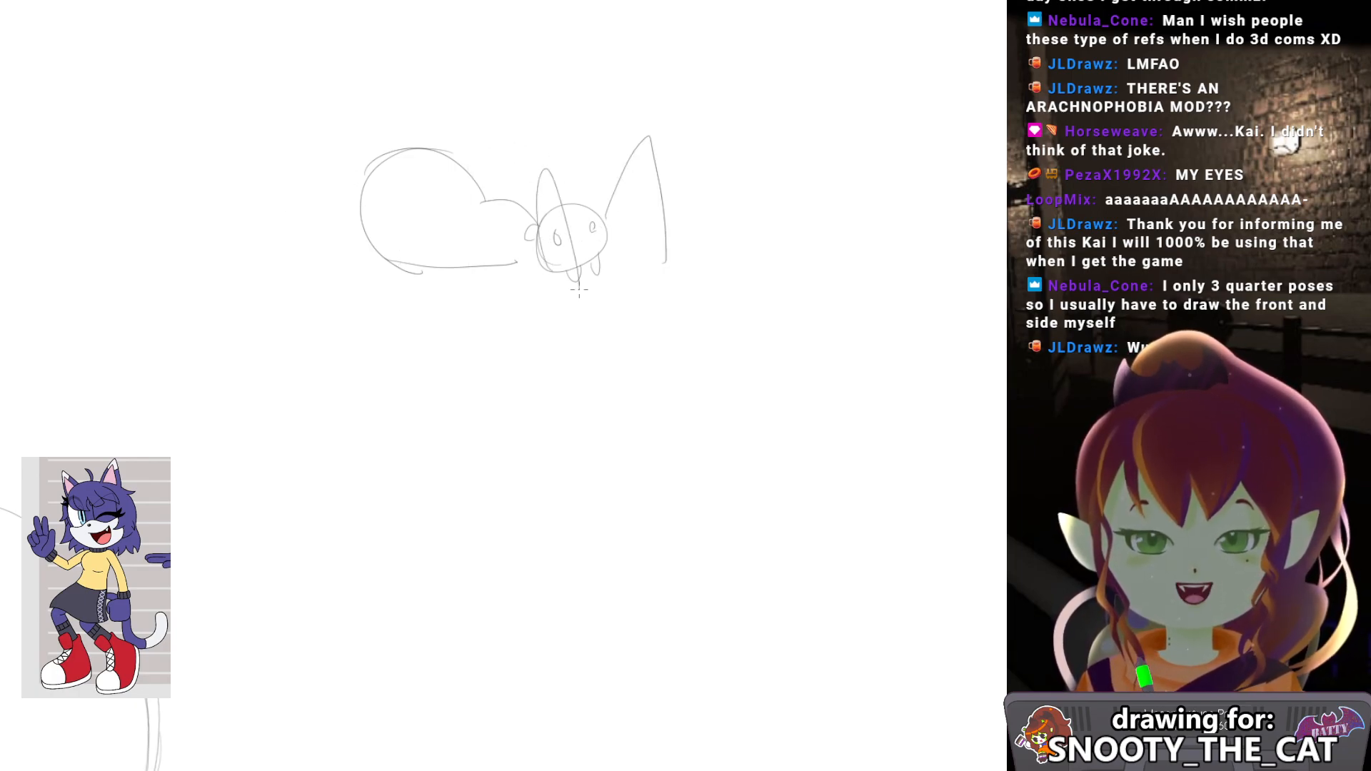
Draw the spider's remaining bent legs, three on the near side and three above its back.
{"action": "left_click_drag", "start_coordinate": [507, 245], "coordinate": [464, 296]}
{"action": "mouse_move", "coordinate": [442, 245]}
{"action": "left_mouse_down"}
{"action": "mouse_move", "coordinate": [391, 189]}
{"action": "mouse_move", "coordinate": [366, 288]}
{"action": "left_mouse_up"}
{"action": "mouse_move", "coordinate": [377, 213]}
{"action": "left_mouse_down"}
{"action": "mouse_move", "coordinate": [360, 202]}
{"action": "mouse_move", "coordinate": [289, 296]}
{"action": "left_mouse_up"}
{"action": "left_click_drag", "start_coordinate": [514, 208], "coordinate": [584, 209]}
{"action": "left_click_drag", "start_coordinate": [464, 184], "coordinate": [536, 179]}
{"action": "left_click_drag", "start_coordinate": [430, 156], "coordinate": [504, 152]}
Handwrite the underlined label "SPIDER" to the right of the spider doodle.
{"action": "mouse_move", "coordinate": [569, 252]}
{"action": "left_mouse_down"}
{"action": "mouse_move", "coordinate": [512, 268]}
{"action": "mouse_move", "coordinate": [514, 304]}
{"action": "left_mouse_up"}
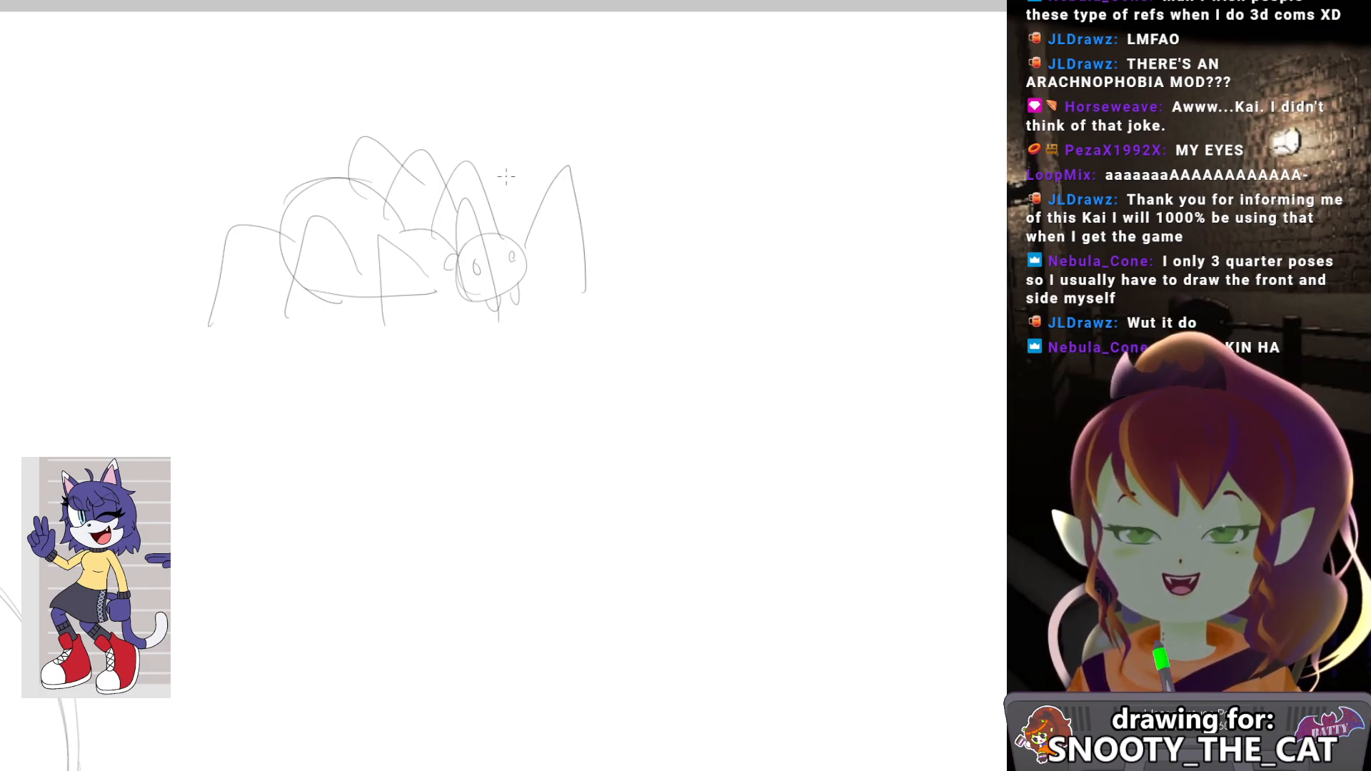
{"action": "left_click_drag", "start_coordinate": [501, 312], "coordinate": [450, 317]}
{"action": "mouse_move", "coordinate": [496, 149]}
{"action": "left_mouse_down"}
{"action": "mouse_move", "coordinate": [514, 190]}
{"action": "mouse_move", "coordinate": [367, 181]}
{"action": "left_mouse_up"}
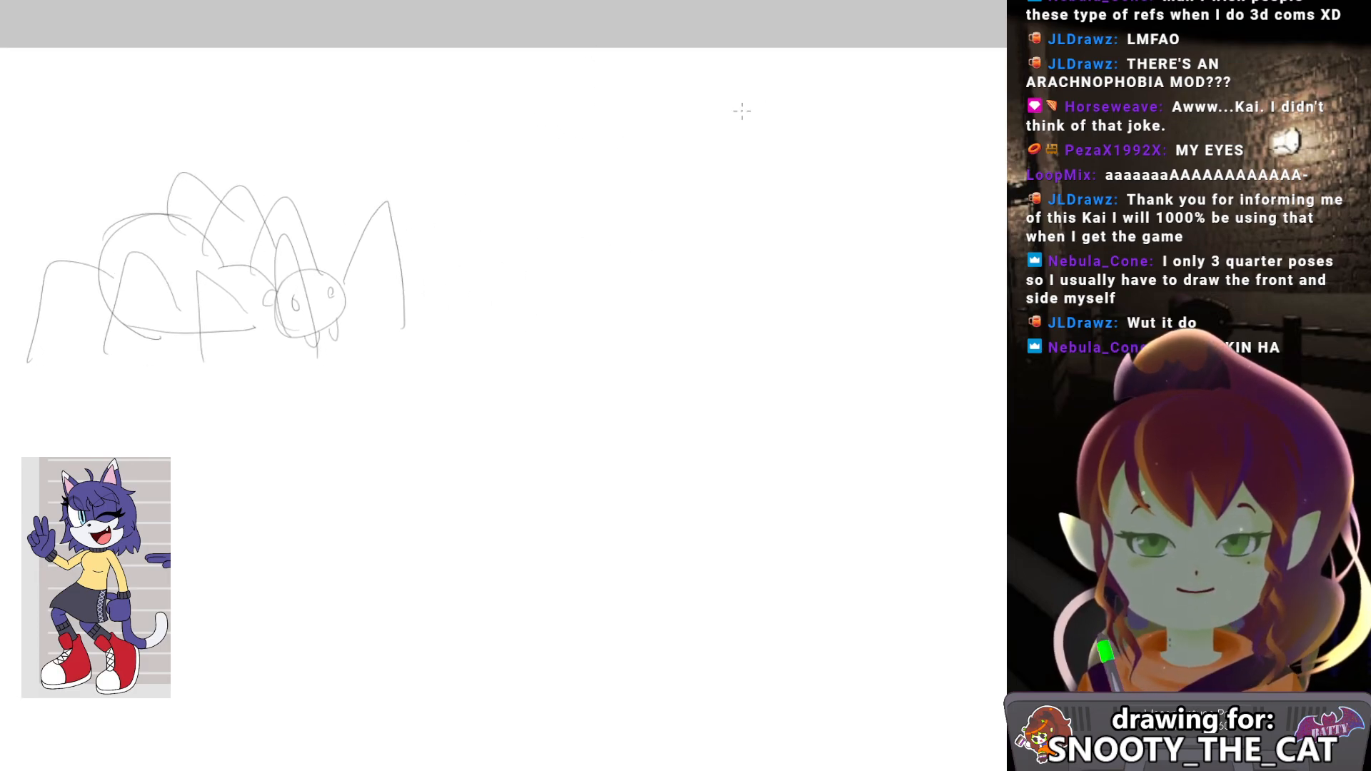
{"action": "left_click_drag", "start_coordinate": [651, 170], "coordinate": [636, 158]}
{"action": "mouse_move", "coordinate": [581, 252]}
{"action": "left_mouse_down"}
{"action": "mouse_move", "coordinate": [585, 270]}
{"action": "mouse_move", "coordinate": [627, 246]}
{"action": "mouse_move", "coordinate": [723, 248]}
{"action": "left_mouse_up"}
{"action": "left_click_drag", "start_coordinate": [578, 286], "coordinate": [707, 257]}
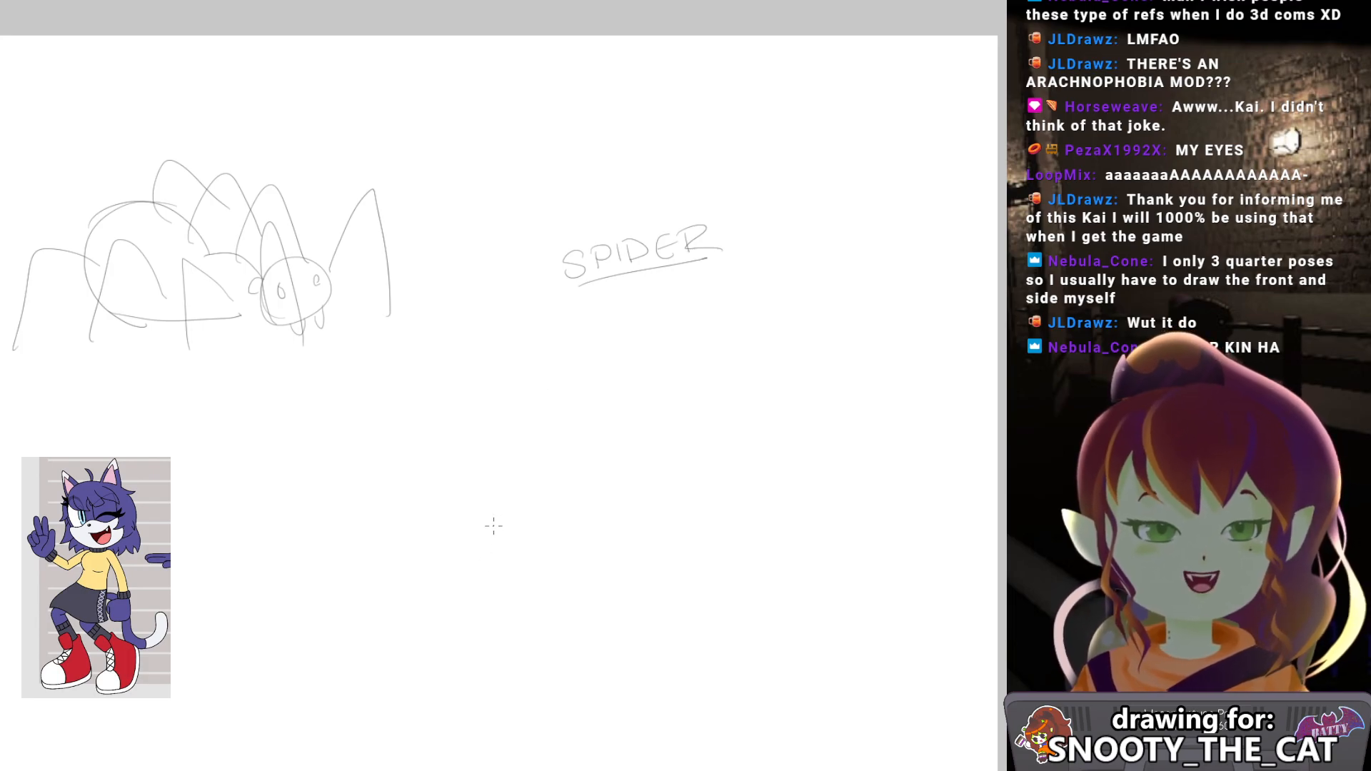
Doodle a small stick figure with a round head and bent limbs to the right of the "SPIDER" label.
{"action": "left_click_drag", "start_coordinate": [523, 483], "coordinate": [513, 484]}
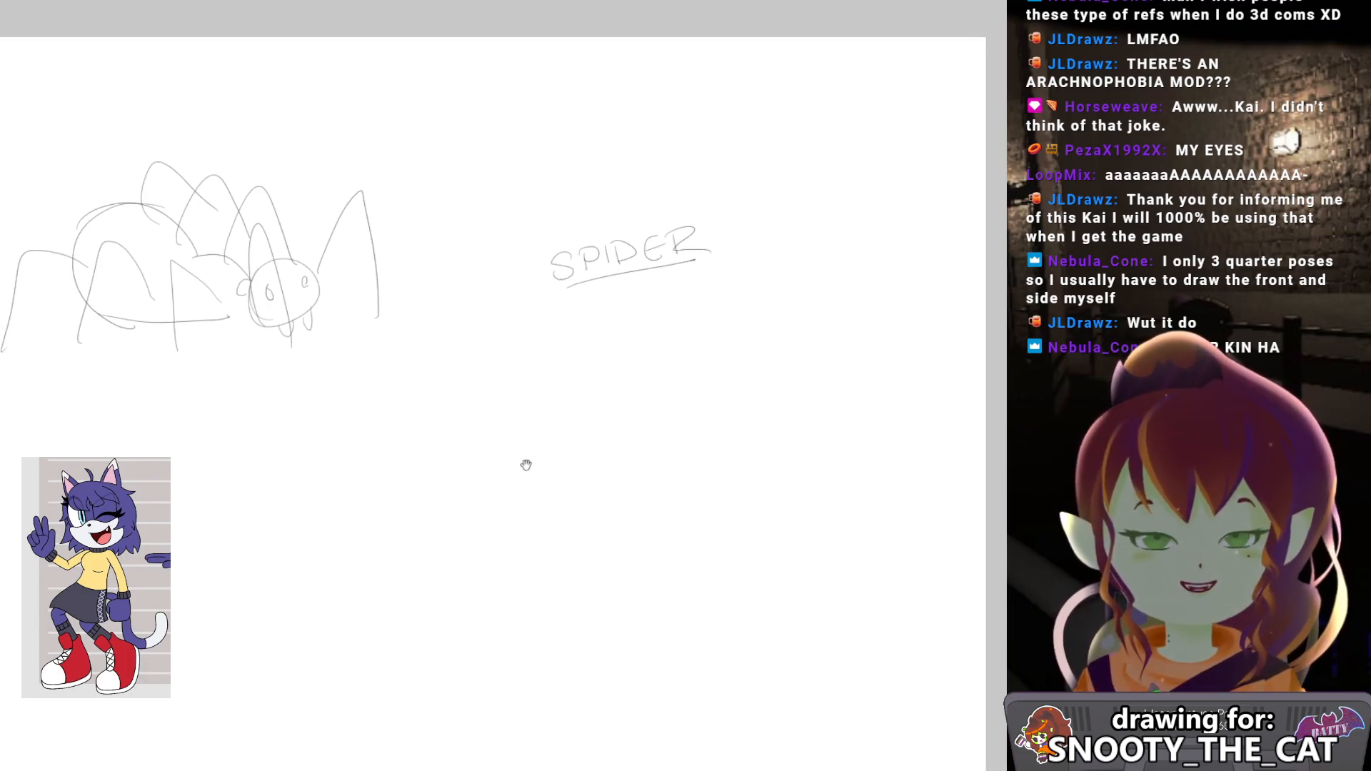
{"action": "left_click_drag", "start_coordinate": [736, 376], "coordinate": [687, 382]}
{"action": "mouse_move", "coordinate": [785, 190]}
{"action": "left_mouse_down"}
{"action": "mouse_move", "coordinate": [826, 187]}
{"action": "mouse_move", "coordinate": [797, 205]}
{"action": "mouse_move", "coordinate": [744, 202]}
{"action": "mouse_move", "coordinate": [737, 217]}
{"action": "mouse_move", "coordinate": [805, 254]}
{"action": "mouse_move", "coordinate": [857, 247]}
{"action": "left_mouse_up"}
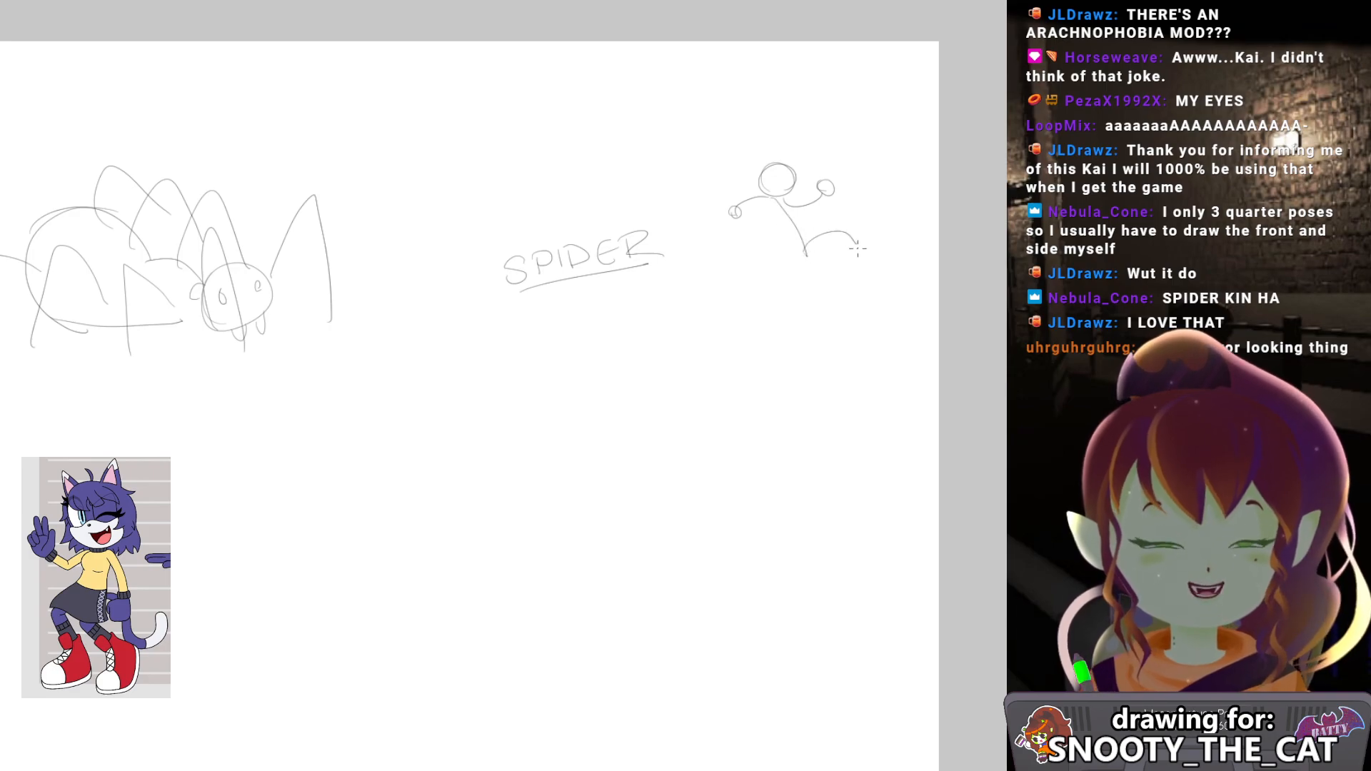
{"action": "mouse_move", "coordinate": [750, 231]}
{"action": "left_mouse_down"}
{"action": "mouse_move", "coordinate": [742, 256]}
{"action": "mouse_move", "coordinate": [805, 254]}
{"action": "mouse_move", "coordinate": [786, 276]}
{"action": "mouse_move", "coordinate": [820, 270]}
{"action": "left_mouse_up"}
Select the spider doodles with a freehand selection, delete them and clear the selection.
{"action": "left_click_drag", "start_coordinate": [388, 373], "coordinate": [398, 357]}
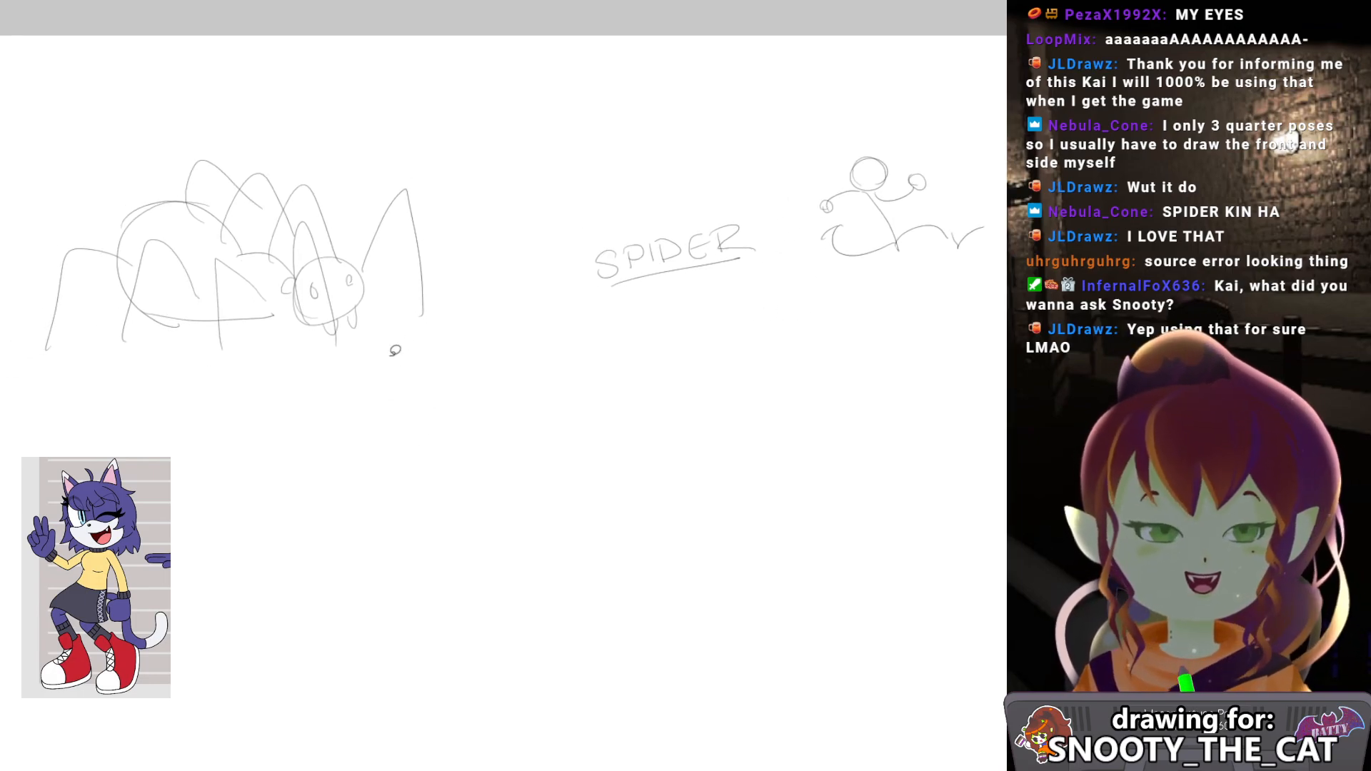
{"action": "mouse_move", "coordinate": [114, 408]}
{"action": "left_mouse_down"}
{"action": "mouse_move", "coordinate": [180, 89]}
{"action": "mouse_move", "coordinate": [1003, 146]}
{"action": "mouse_move", "coordinate": [614, 398]}
{"action": "mouse_move", "coordinate": [561, 403]}
{"action": "left_mouse_up"}
{"action": "key", "text": "Delete"}
{"action": "key", "text": "ctrl+d"}
Return to the head sketch, clean up the muzzle with the eraser and sketch a small oval nose in it.
{"action": "left_click_drag", "start_coordinate": [524, 354], "coordinate": [564, 312]}
{"action": "left_click", "coordinate": [545, 337], "text": "alt"}
{"action": "left_click_drag", "start_coordinate": [448, 446], "coordinate": [600, 285]}
{"action": "left_click", "coordinate": [532, 383], "text": "alt"}
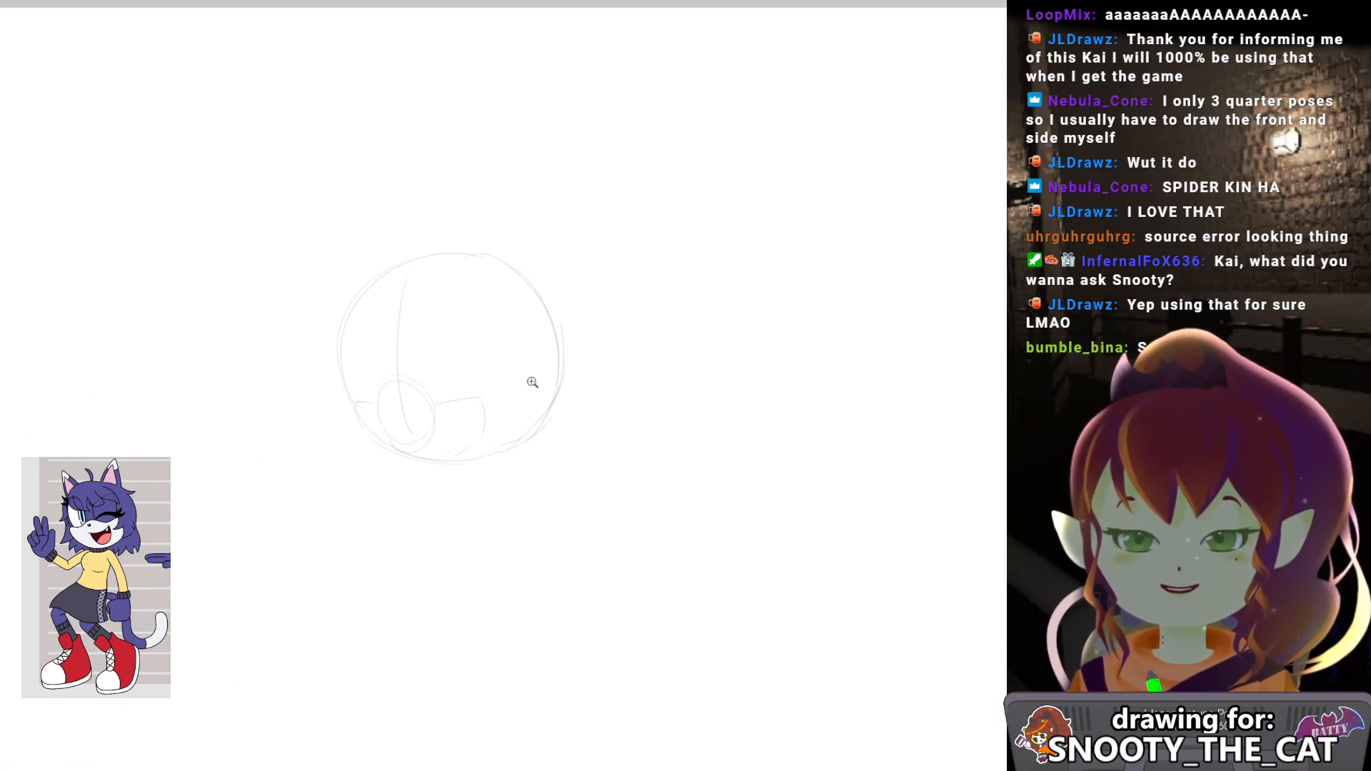
{"action": "left_click", "coordinate": [518, 377], "text": "alt"}
{"action": "mouse_move", "coordinate": [518, 377]}
{"action": "left_mouse_down"}
{"action": "mouse_move", "coordinate": [507, 332]}
{"action": "mouse_move", "coordinate": [534, 367]}
{"action": "left_mouse_up"}
{"action": "left_click", "coordinate": [510, 342], "text": "ctrl"}
{"action": "left_click", "coordinate": [532, 351], "text": "ctrl"}
{"action": "left_click", "coordinate": [535, 352], "text": "ctrl"}
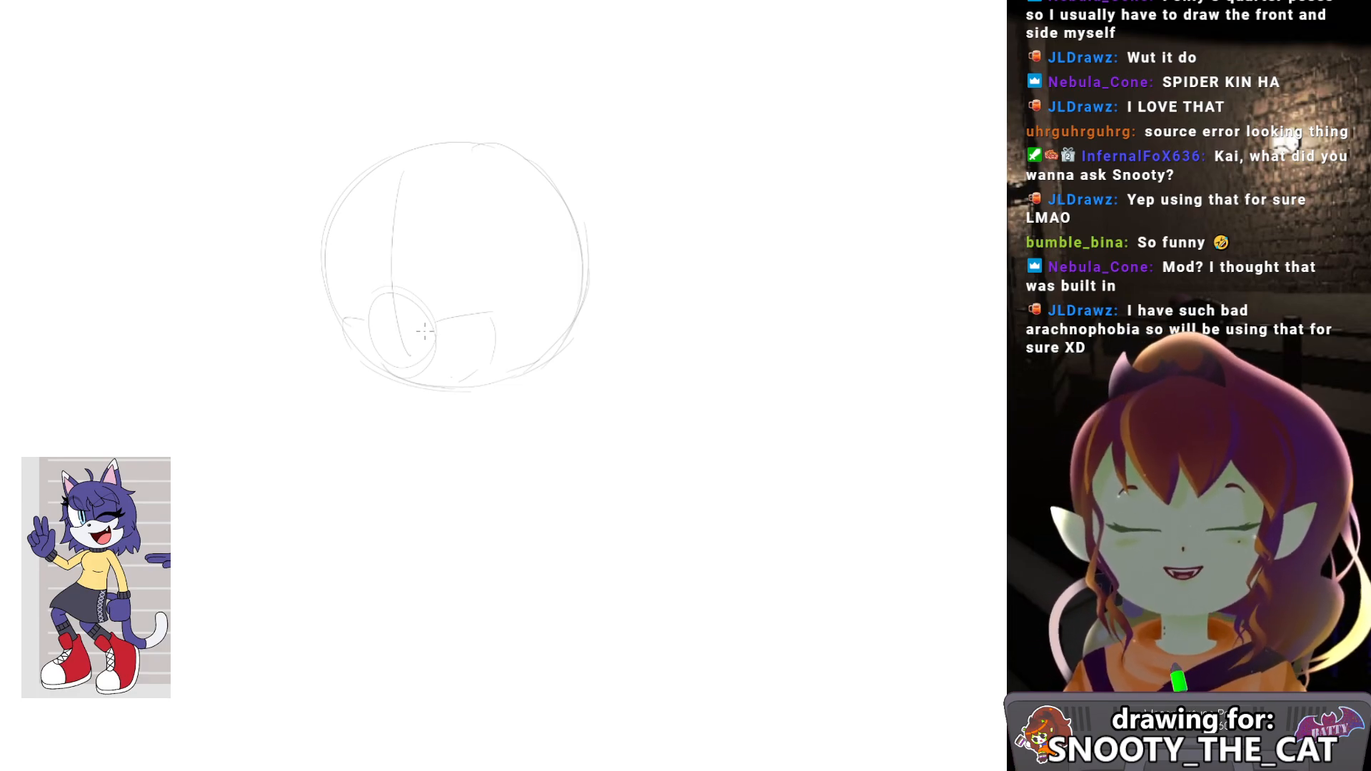
{"action": "key", "text": "e"}
{"action": "key", "text": "["}
{"action": "key", "text": "["}
{"action": "key", "text": "["}
{"action": "key", "text": "["}
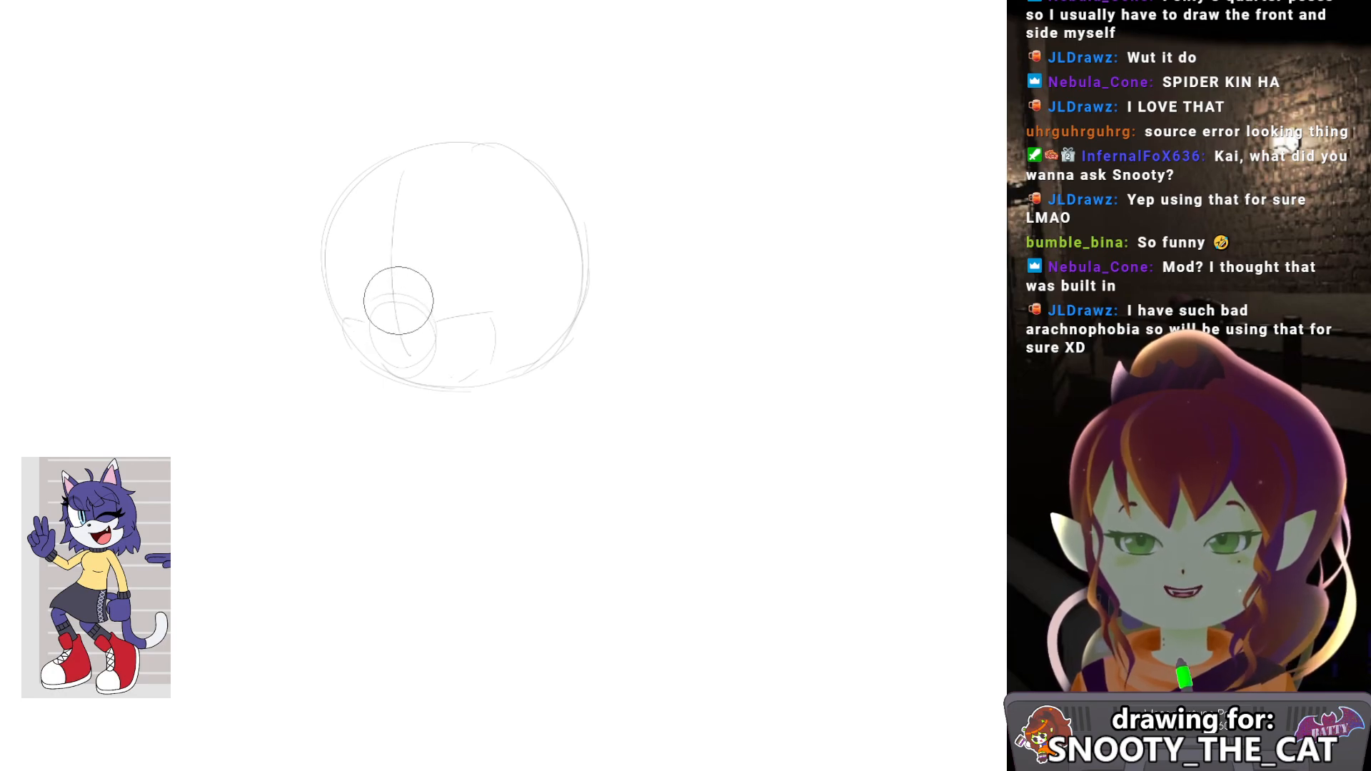
{"action": "key", "text": "p"}
{"action": "mouse_move", "coordinate": [402, 310]}
{"action": "left_mouse_down"}
{"action": "mouse_move", "coordinate": [415, 292]}
{"action": "mouse_move", "coordinate": [406, 300]}
{"action": "left_mouse_up"}
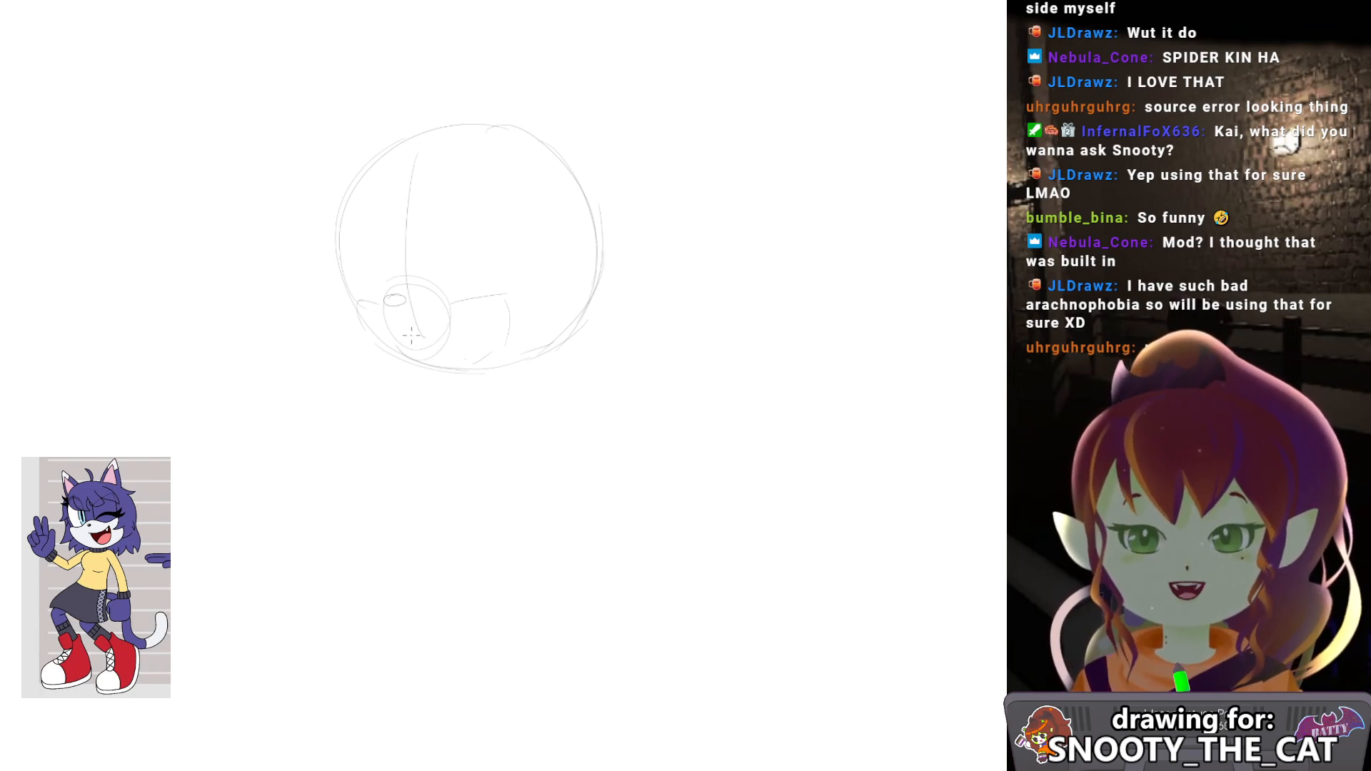
Sketch a small open mouth with a jagged upper edge in the lower part of the muzzle circle.
{"action": "mouse_move", "coordinate": [420, 330]}
{"action": "left_mouse_down"}
{"action": "mouse_move", "coordinate": [440, 342]}
{"action": "mouse_move", "coordinate": [460, 302]}
{"action": "left_mouse_up"}
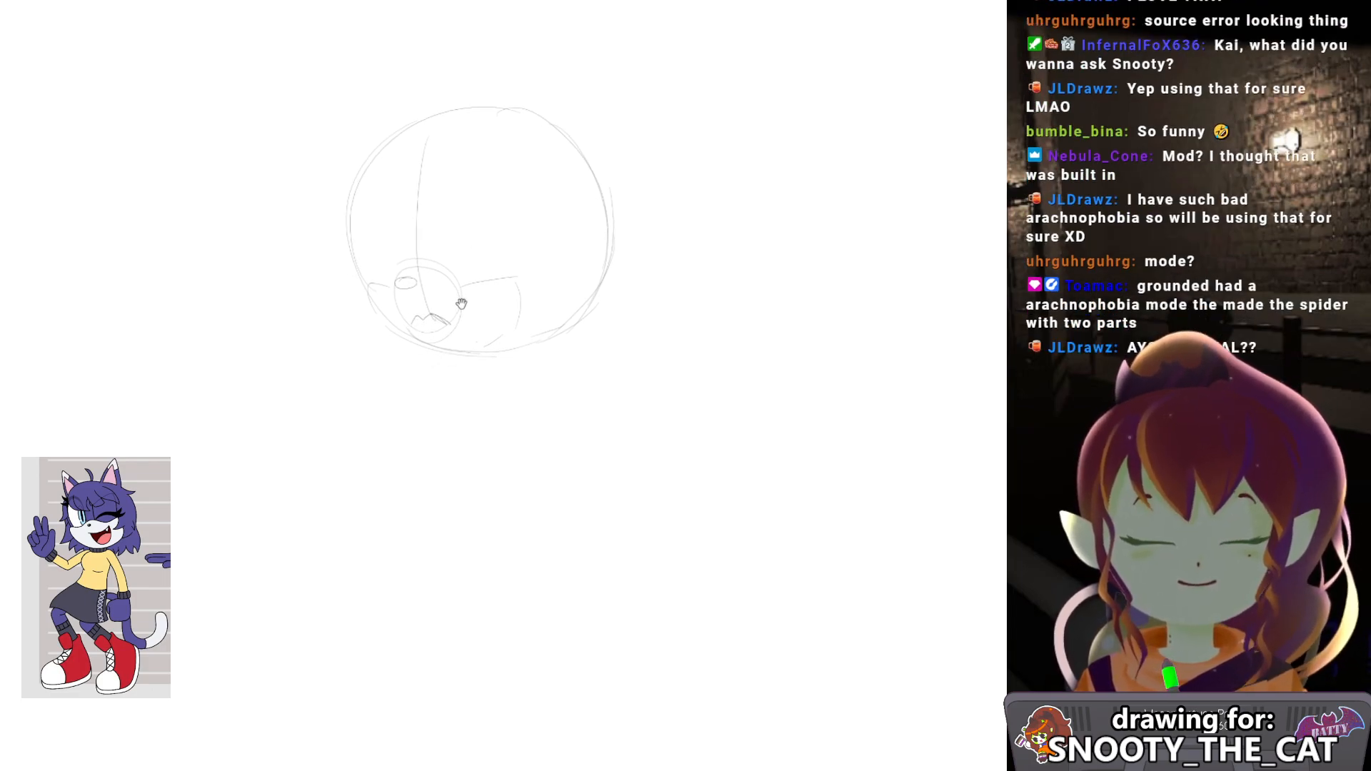
{"action": "left_click_drag", "start_coordinate": [575, 311], "coordinate": [556, 293]}
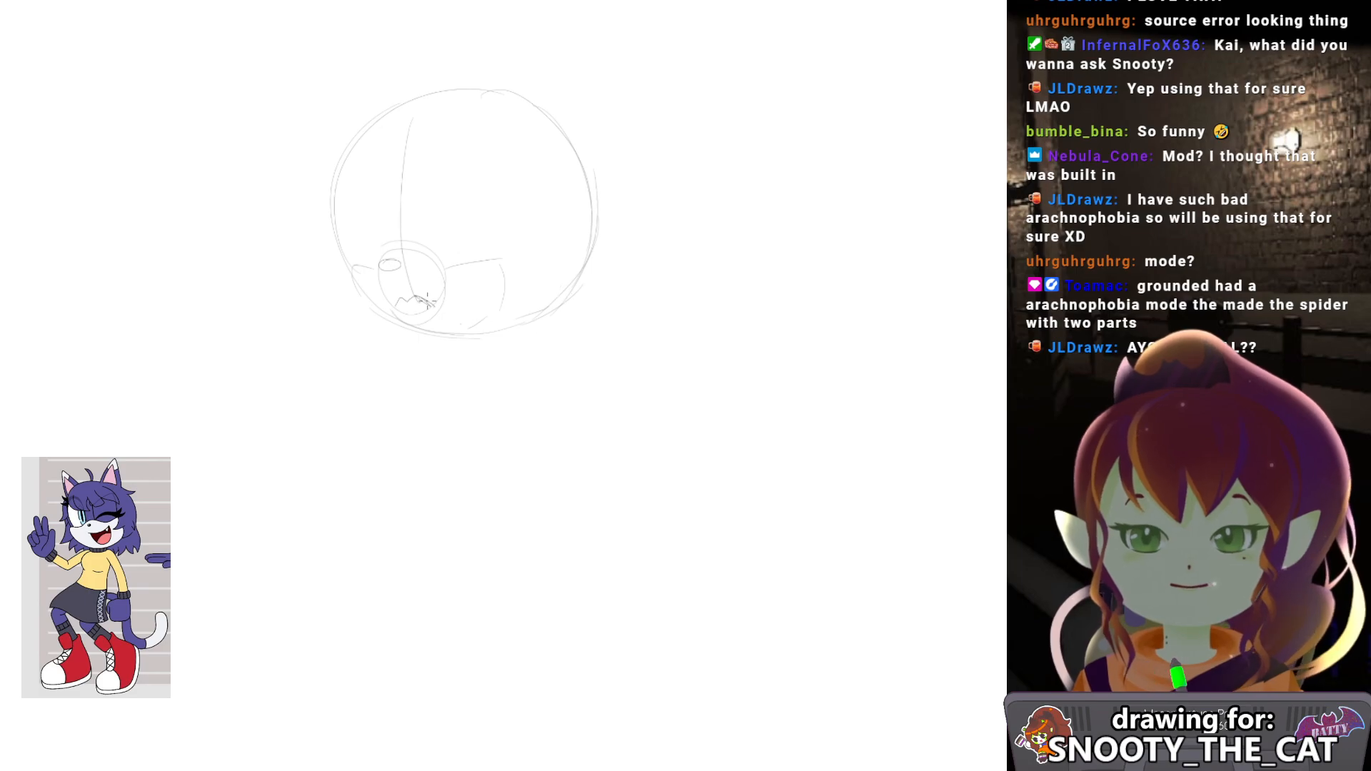
{"action": "left_click_drag", "start_coordinate": [436, 249], "coordinate": [440, 303]}
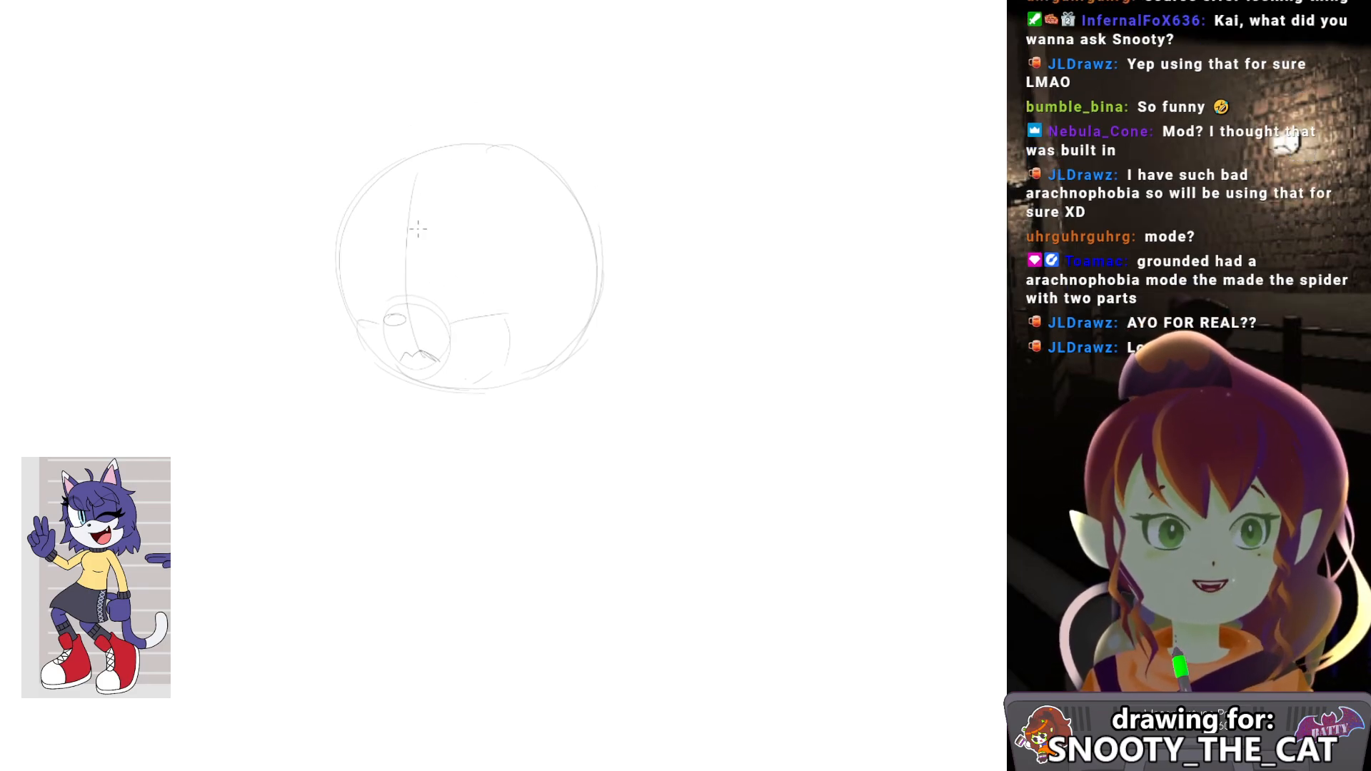
Sketch two tall oval eye outlines above the muzzle, a narrow one on the far side and a wider near one.
{"action": "left_click_drag", "start_coordinate": [372, 314], "coordinate": [370, 217]}
{"action": "key", "text": "ctrl+z"}
{"action": "key", "text": "ctrl+z"}
{"action": "mouse_move", "coordinate": [371, 316]}
{"action": "left_mouse_down"}
{"action": "mouse_move", "coordinate": [390, 270]}
{"action": "mouse_move", "coordinate": [386, 213]}
{"action": "left_mouse_up"}
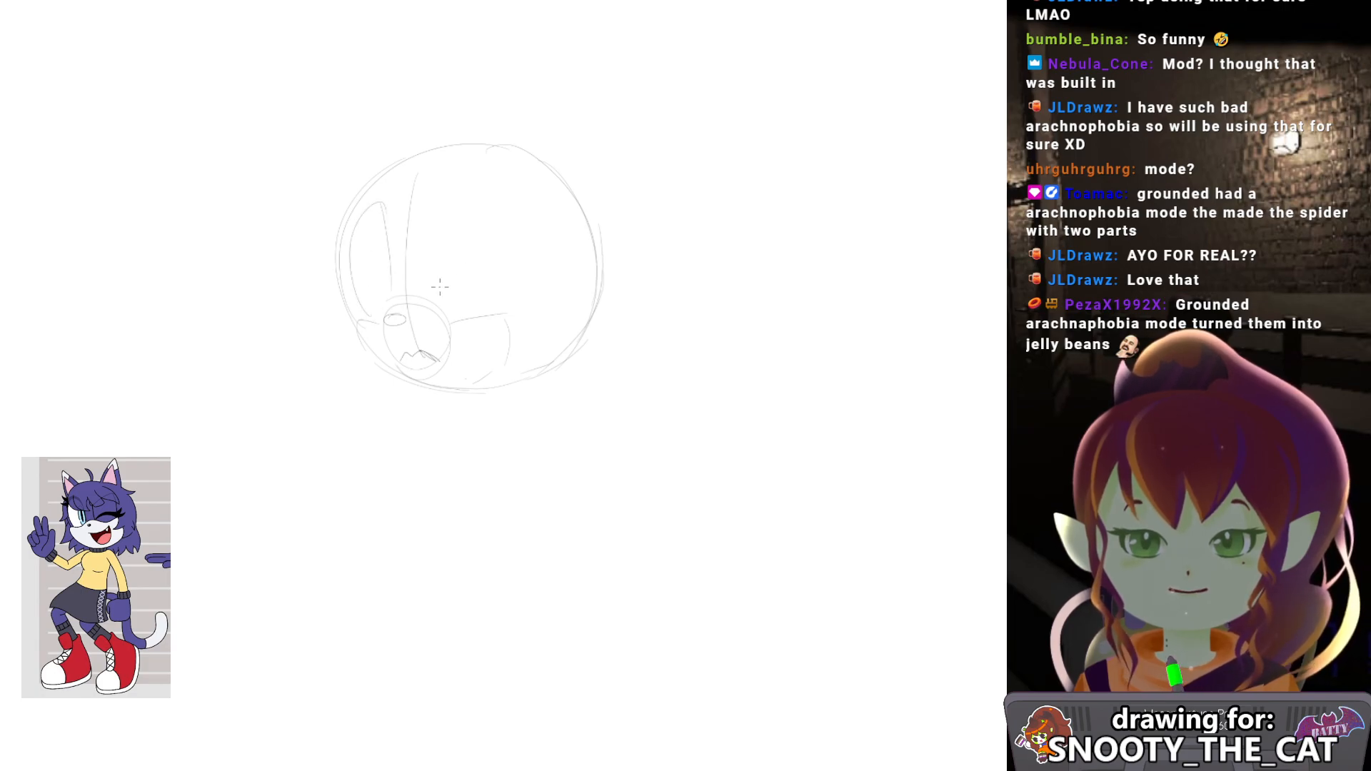
{"action": "mouse_move", "coordinate": [421, 300]}
{"action": "left_mouse_down"}
{"action": "mouse_move", "coordinate": [475, 203]}
{"action": "mouse_move", "coordinate": [509, 260]}
{"action": "left_mouse_up"}
{"action": "key", "text": "ctrl+z"}
{"action": "left_click_drag", "start_coordinate": [432, 241], "coordinate": [498, 231]}
{"action": "left_click_drag", "start_coordinate": [502, 316], "coordinate": [508, 261]}
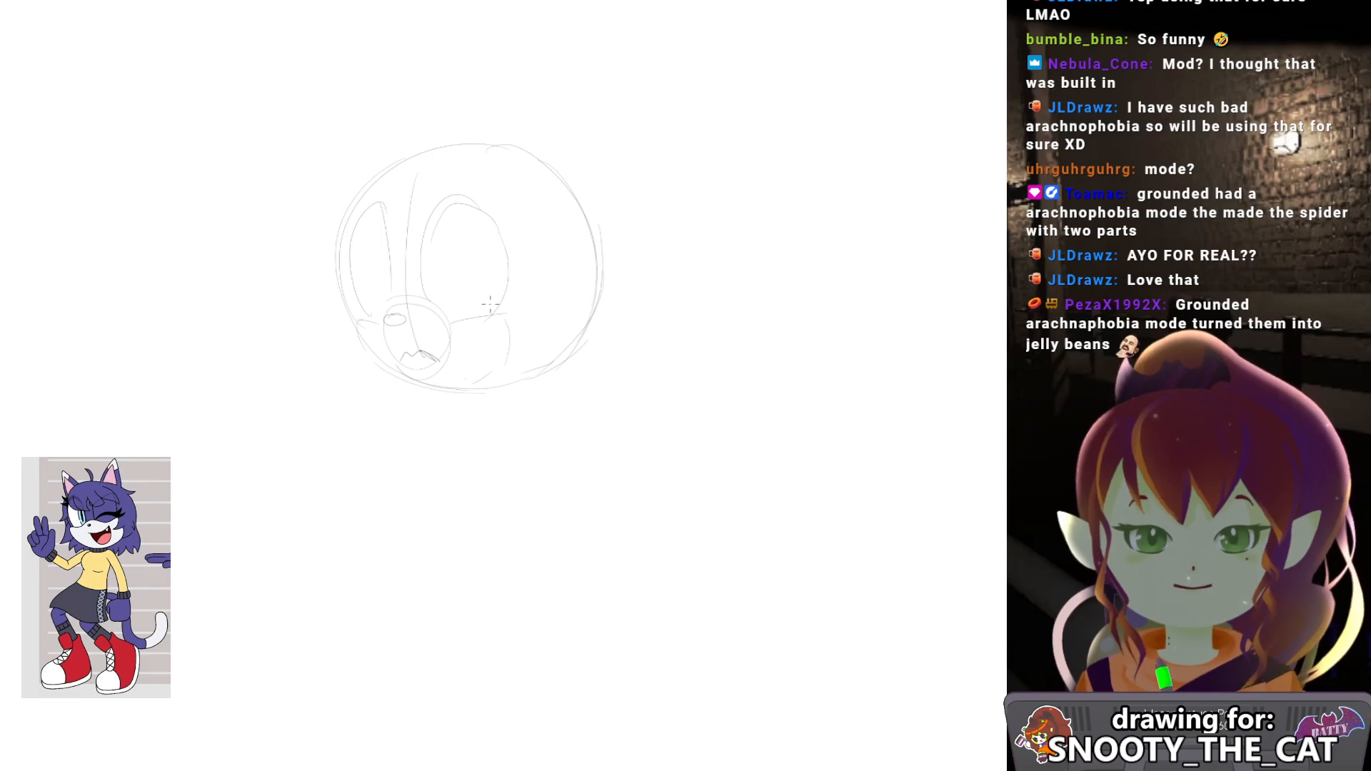
Sketch a narrow vertical oval pupil inside each eye.
{"action": "mouse_move", "coordinate": [386, 268]}
{"action": "left_mouse_down"}
{"action": "mouse_move", "coordinate": [384, 242]}
{"action": "mouse_move", "coordinate": [440, 272]}
{"action": "mouse_move", "coordinate": [479, 250]}
{"action": "left_mouse_up"}
{"action": "left_click_drag", "start_coordinate": [456, 316], "coordinate": [443, 312]}
Clean up the face sketch with the eraser and rework the mouth as a wider wavy line across the lower muzzle.
{"action": "key", "text": "e"}
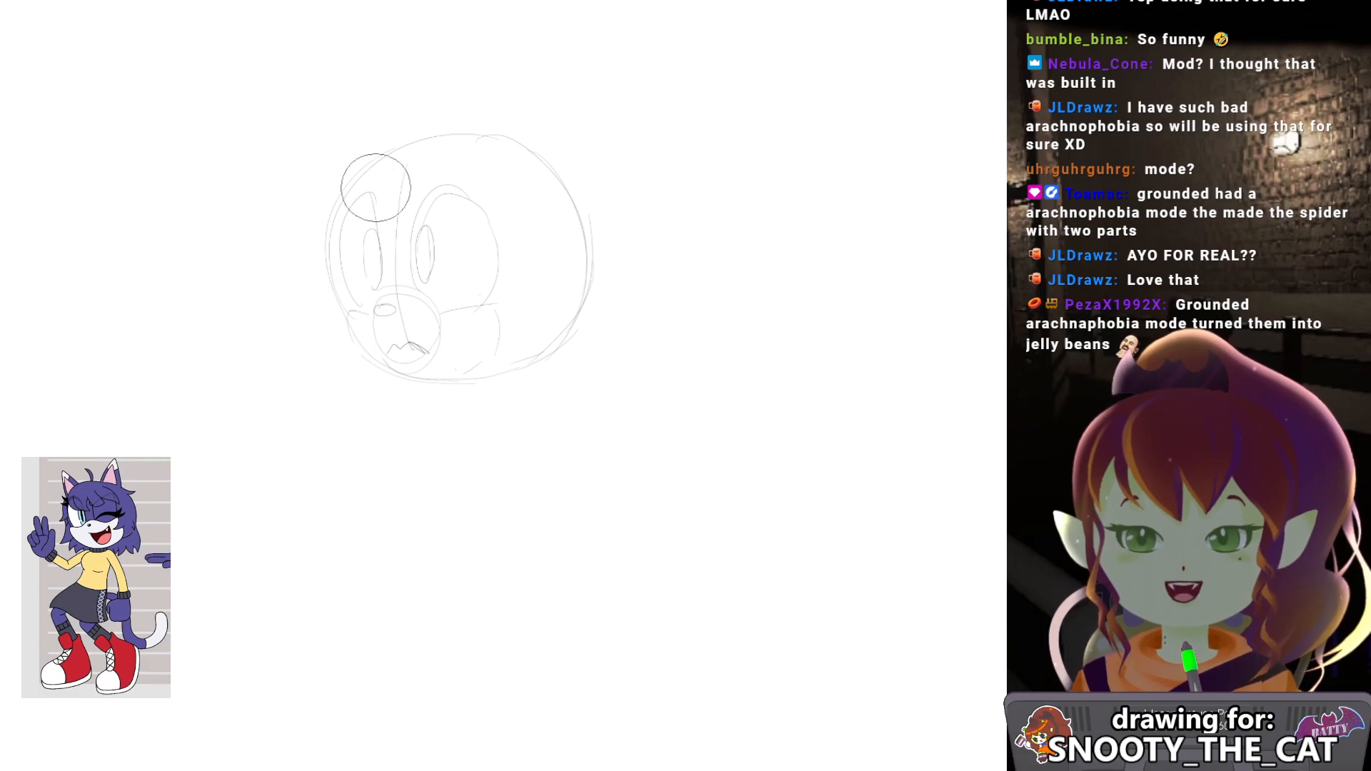
{"action": "mouse_move", "coordinate": [489, 203]}
{"action": "left_mouse_down"}
{"action": "mouse_move", "coordinate": [487, 236]}
{"action": "mouse_move", "coordinate": [478, 217]}
{"action": "left_mouse_up"}
{"action": "left_click_drag", "start_coordinate": [541, 316], "coordinate": [537, 304]}
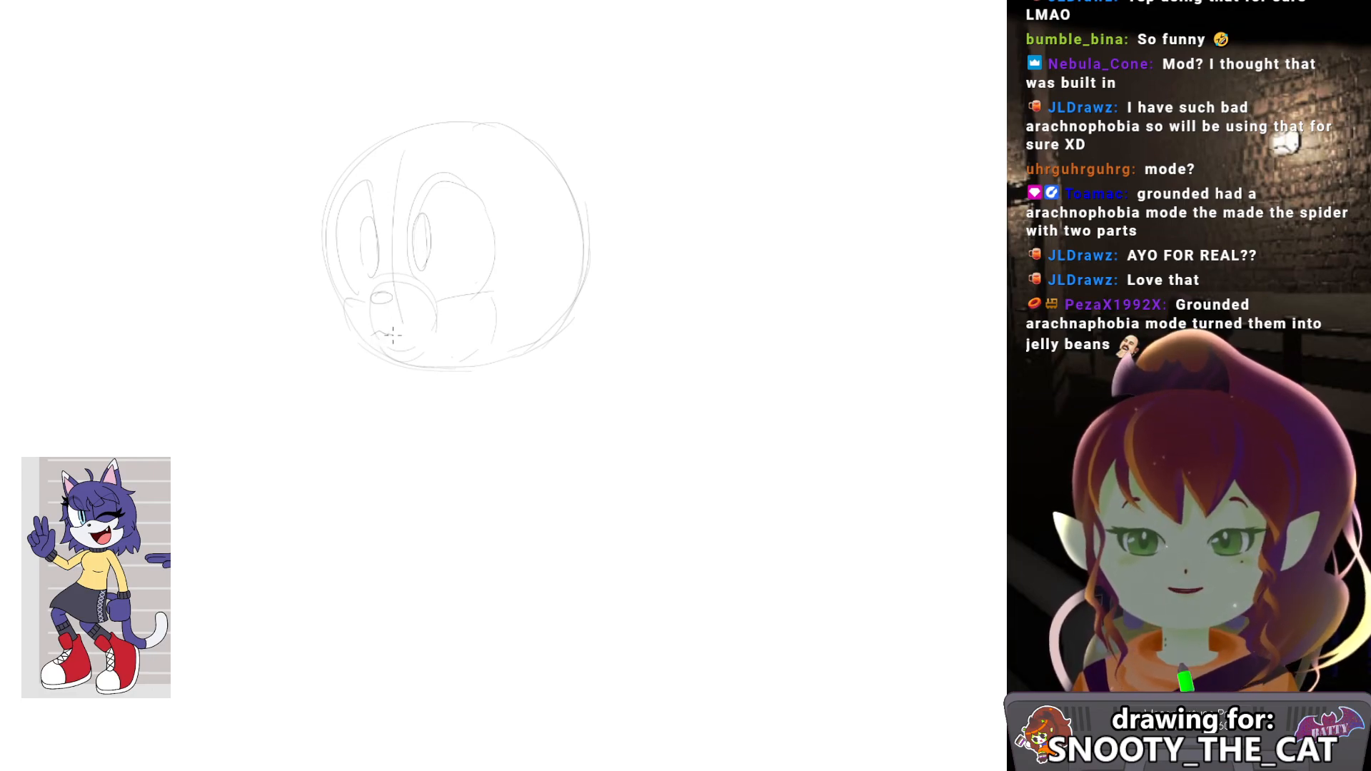
{"action": "mouse_move", "coordinate": [421, 328]}
{"action": "left_mouse_down"}
{"action": "mouse_move", "coordinate": [439, 335]}
{"action": "mouse_move", "coordinate": [437, 323]}
{"action": "left_mouse_up"}
{"action": "key", "text": "j"}
{"action": "key", "text": "bracketright"}
{"action": "key", "text": "bracketright"}
{"action": "left_click_drag", "start_coordinate": [351, 263], "coordinate": [357, 261]}
{"action": "left_click_drag", "start_coordinate": [474, 154], "coordinate": [450, 136]}
Sketch a small shoulder circle overlapping the lower back edge of the head.
{"action": "key", "text": "p"}
{"action": "left_click_drag", "start_coordinate": [508, 257], "coordinate": [523, 187]}
{"action": "mouse_move", "coordinate": [529, 303]}
{"action": "left_mouse_down"}
{"action": "mouse_move", "coordinate": [509, 292]}
{"action": "mouse_move", "coordinate": [524, 310]}
{"action": "left_mouse_up"}
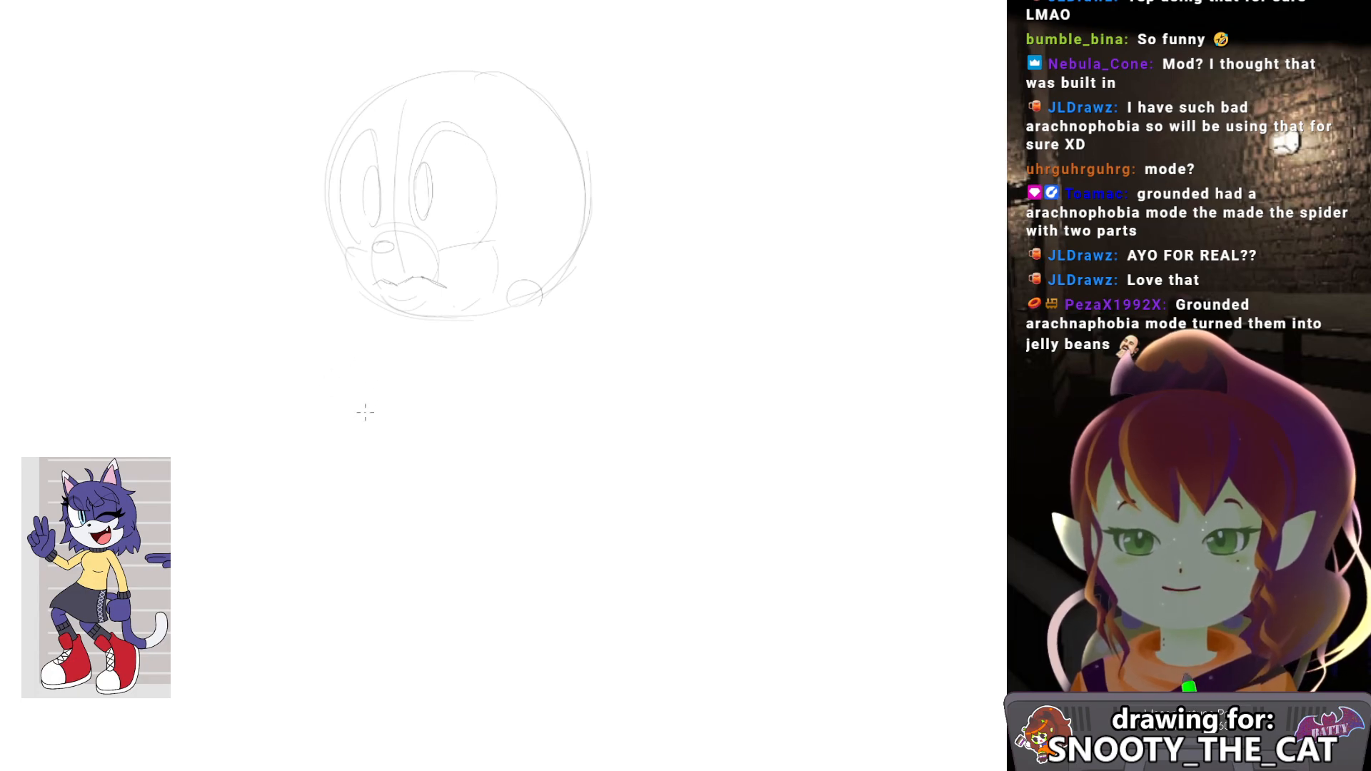
Sketch a circle for the far hand, a rounded block for the near hand, and a curve running down from the shoulder.
{"action": "mouse_move", "coordinate": [332, 423]}
{"action": "left_mouse_down"}
{"action": "mouse_move", "coordinate": [376, 425]}
{"action": "mouse_move", "coordinate": [354, 427]}
{"action": "left_mouse_up"}
{"action": "key", "text": "ctrl+z"}
{"action": "mouse_move", "coordinate": [381, 344]}
{"action": "left_mouse_down"}
{"action": "mouse_move", "coordinate": [447, 370]}
{"action": "mouse_move", "coordinate": [456, 388]}
{"action": "mouse_move", "coordinate": [446, 415]}
{"action": "mouse_move", "coordinate": [387, 346]}
{"action": "mouse_move", "coordinate": [398, 401]}
{"action": "left_mouse_up"}
{"action": "key", "text": "ctrl+z"}
{"action": "key", "text": "ctrl+z"}
{"action": "key", "text": "ctrl+z"}
{"action": "mouse_move", "coordinate": [404, 349]}
{"action": "left_mouse_down"}
{"action": "mouse_move", "coordinate": [408, 420]}
{"action": "mouse_move", "coordinate": [389, 389]}
{"action": "mouse_move", "coordinate": [395, 420]}
{"action": "mouse_move", "coordinate": [447, 429]}
{"action": "mouse_move", "coordinate": [482, 404]}
{"action": "mouse_move", "coordinate": [460, 423]}
{"action": "left_mouse_up"}
{"action": "key", "text": "ctrl+z"}
{"action": "key", "text": "ctrl+z"}
{"action": "mouse_move", "coordinate": [546, 286]}
{"action": "left_mouse_down"}
{"action": "mouse_move", "coordinate": [598, 421]}
{"action": "mouse_move", "coordinate": [585, 431]}
{"action": "left_mouse_up"}
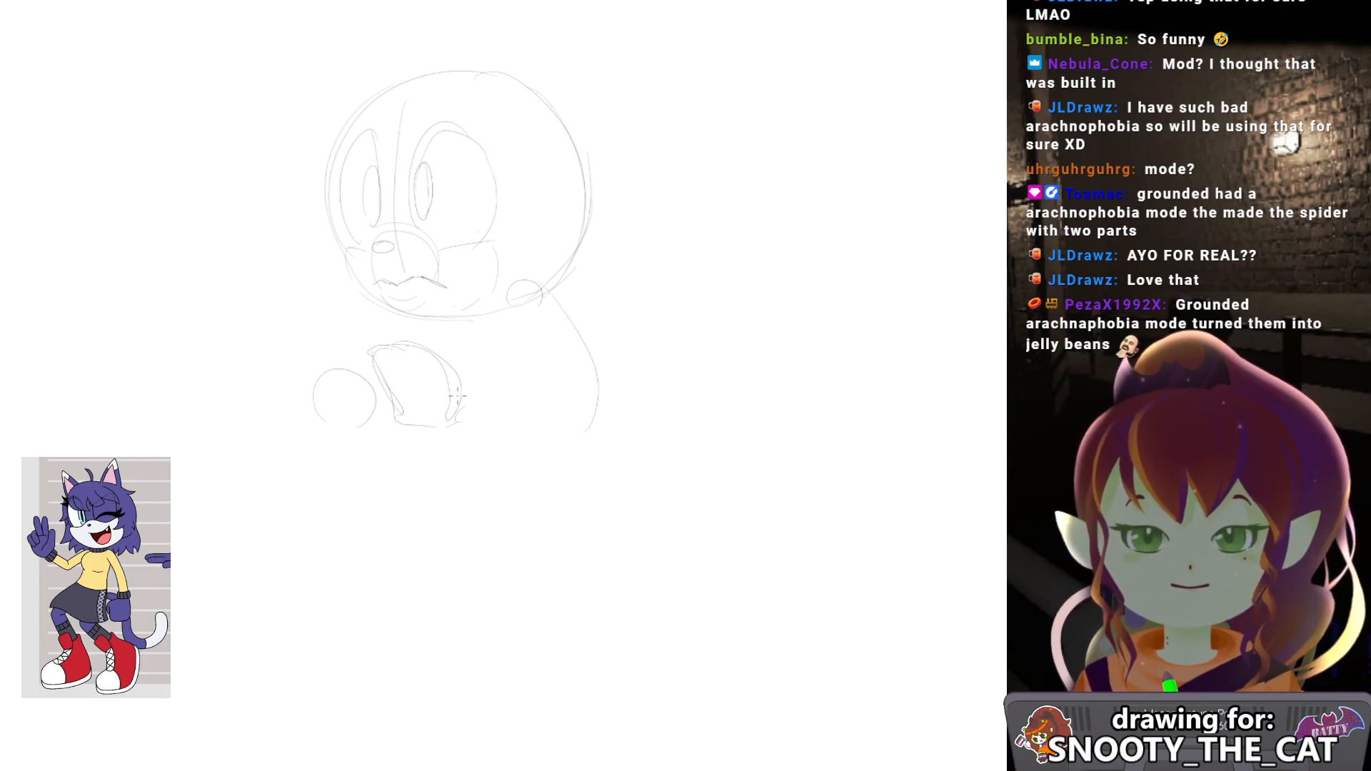
Select the two hand shapes, enlarge them and shift them away from the body below the head.
{"action": "key", "text": "l"}
{"action": "mouse_move", "coordinate": [295, 384]}
{"action": "left_mouse_down"}
{"action": "mouse_move", "coordinate": [389, 496]}
{"action": "mouse_move", "coordinate": [289, 387]}
{"action": "left_mouse_up"}
{"action": "key", "text": "ctrl+t"}
{"action": "left_click_drag", "start_coordinate": [270, 502], "coordinate": [197, 557]}
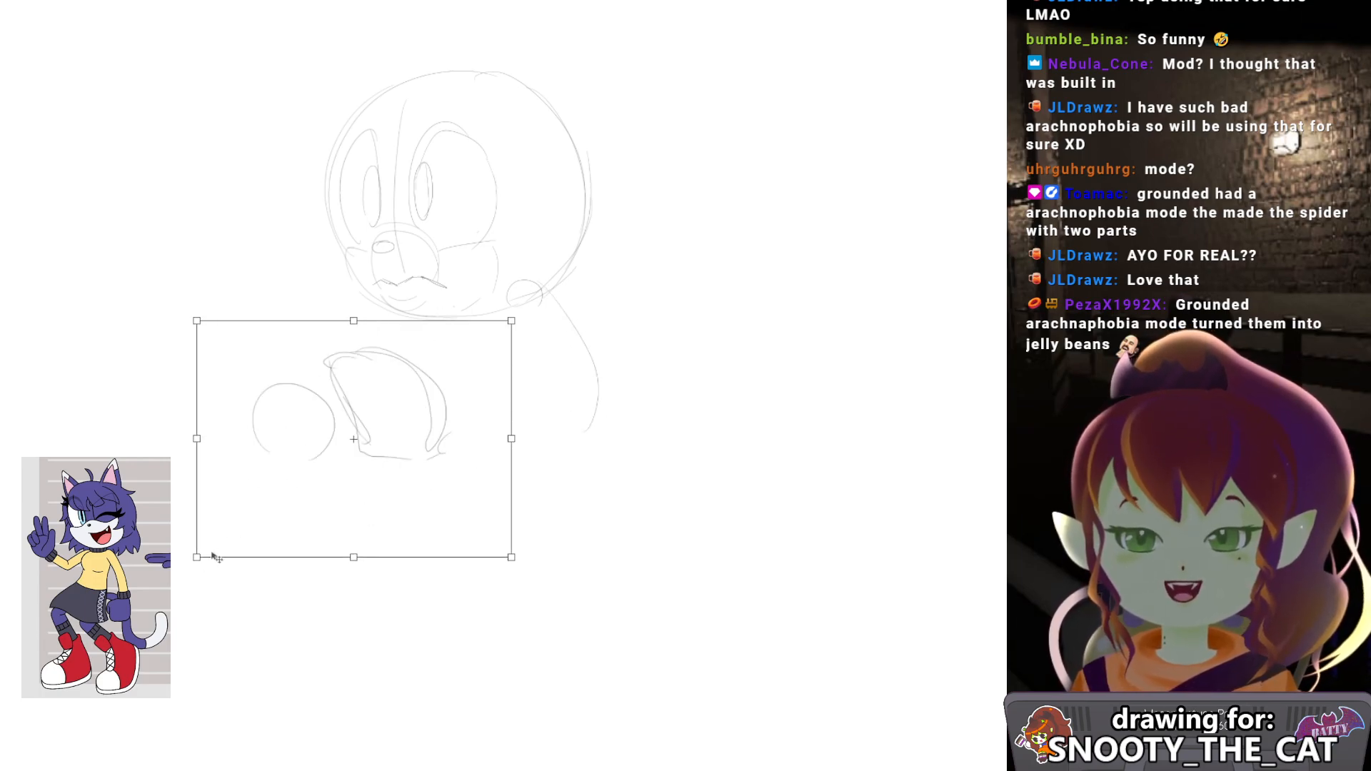
{"action": "left_click_drag", "start_coordinate": [426, 436], "coordinate": [416, 426]}
{"action": "left_click_drag", "start_coordinate": [502, 546], "coordinate": [515, 556]}
{"action": "left_click_drag", "start_coordinate": [438, 451], "coordinate": [435, 444]}
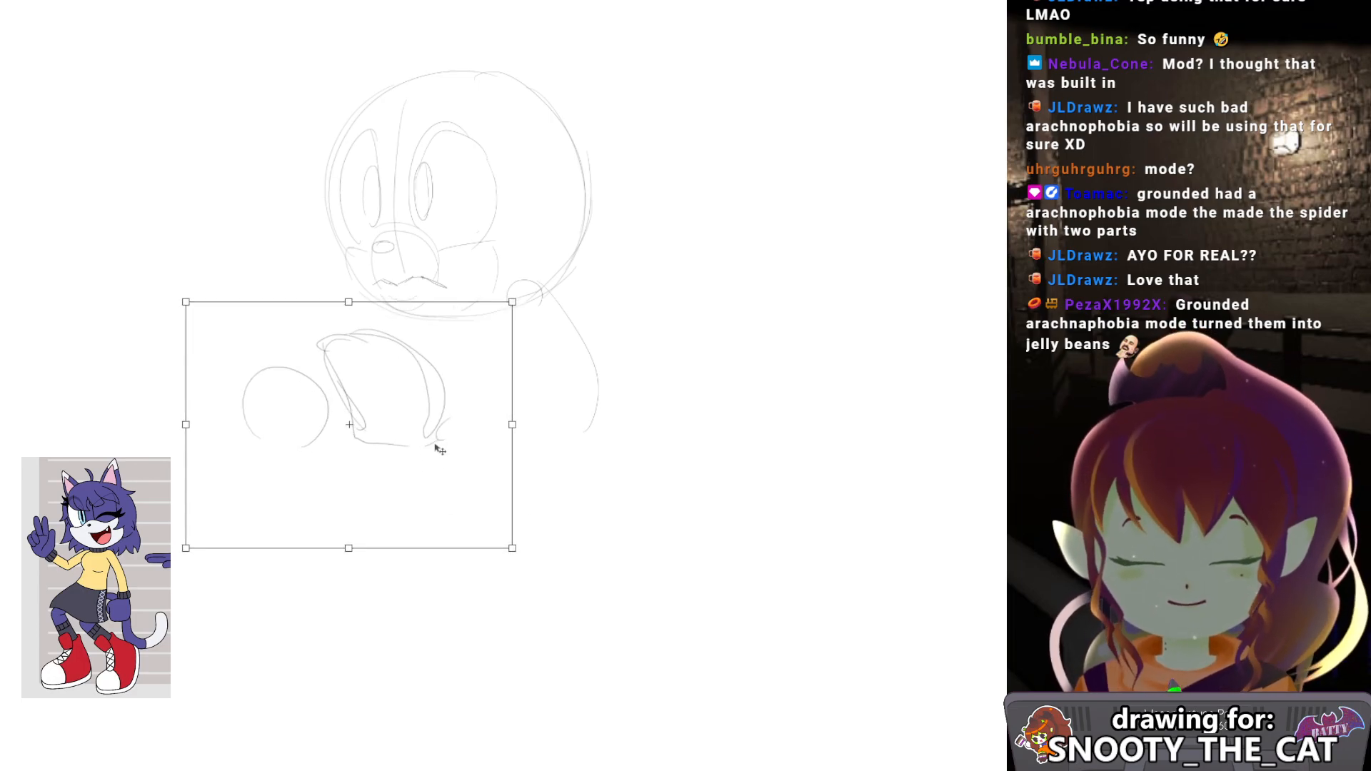
{"action": "key", "text": "Return"}
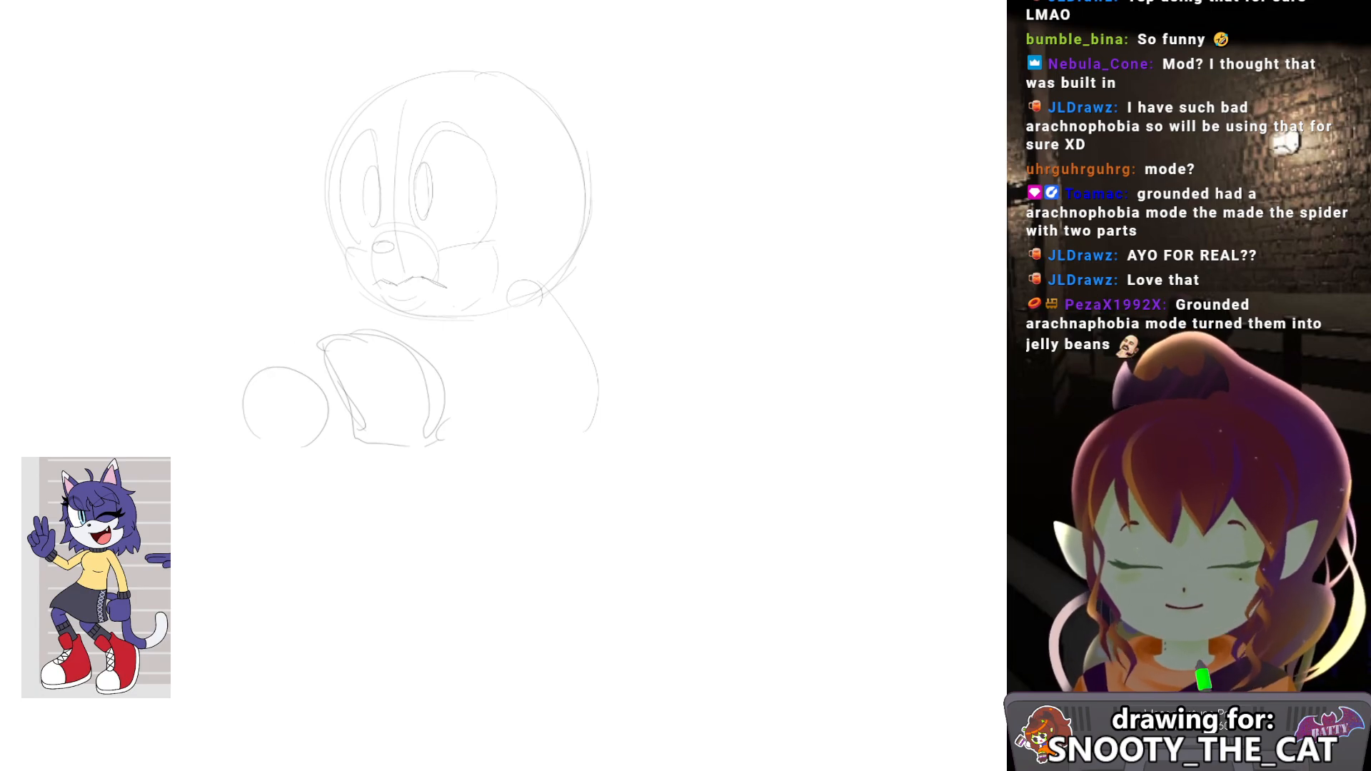
Sketch the outer contour, thumb and curled fingers around the far hand's circle.
{"action": "mouse_move", "coordinate": [271, 368]}
{"action": "left_mouse_down"}
{"action": "mouse_move", "coordinate": [305, 351]}
{"action": "mouse_move", "coordinate": [306, 384]}
{"action": "mouse_move", "coordinate": [243, 389]}
{"action": "left_mouse_up"}
{"action": "key", "text": "ctrl+z"}
{"action": "left_click_drag", "start_coordinate": [245, 407], "coordinate": [283, 460]}
{"action": "mouse_move", "coordinate": [232, 416]}
{"action": "left_mouse_down"}
{"action": "mouse_move", "coordinate": [297, 453]}
{"action": "mouse_move", "coordinate": [287, 428]}
{"action": "mouse_move", "coordinate": [316, 411]}
{"action": "left_mouse_up"}
{"action": "mouse_move", "coordinate": [293, 421]}
{"action": "left_mouse_down"}
{"action": "mouse_move", "coordinate": [297, 458]}
{"action": "mouse_move", "coordinate": [350, 444]}
{"action": "left_mouse_up"}
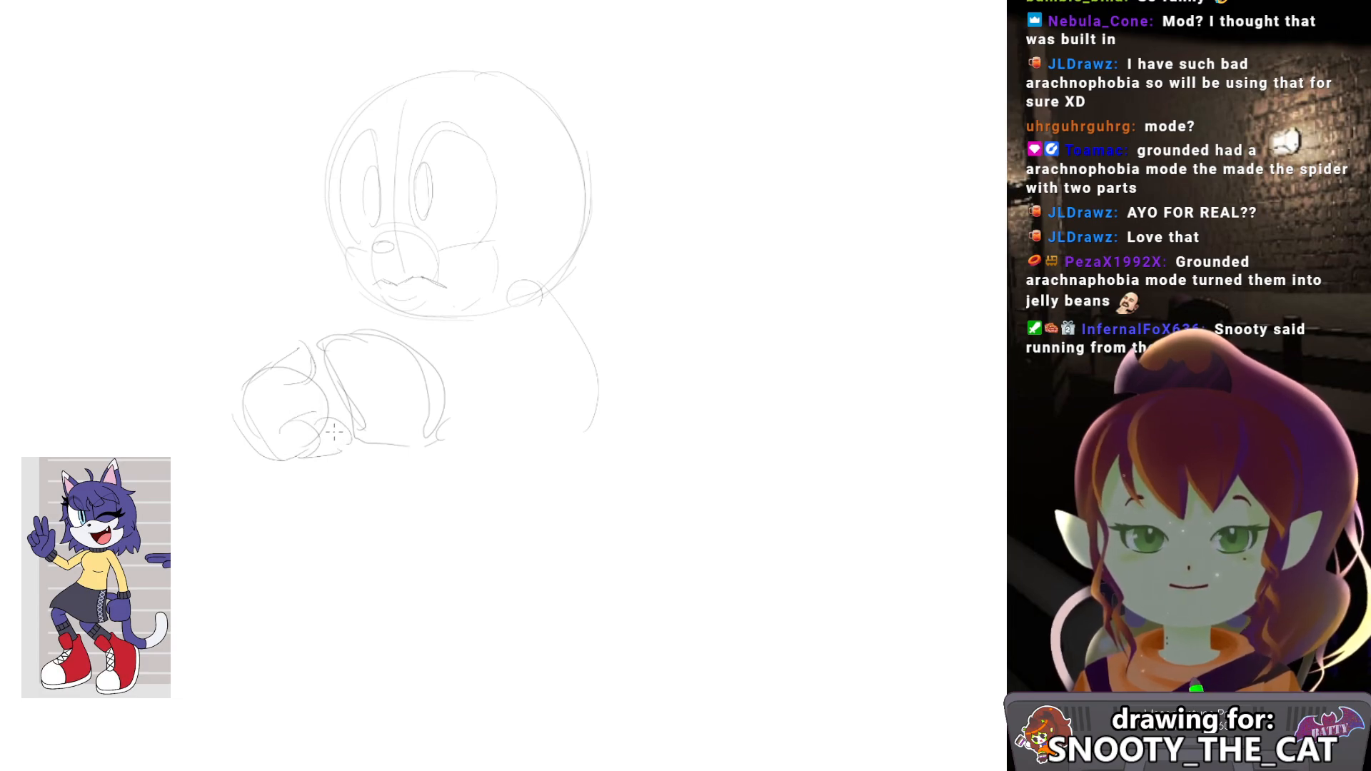
Reinforce the near hand's front edge and top contour with additional sketch strokes.
{"action": "left_click_drag", "start_coordinate": [357, 375], "coordinate": [343, 383]}
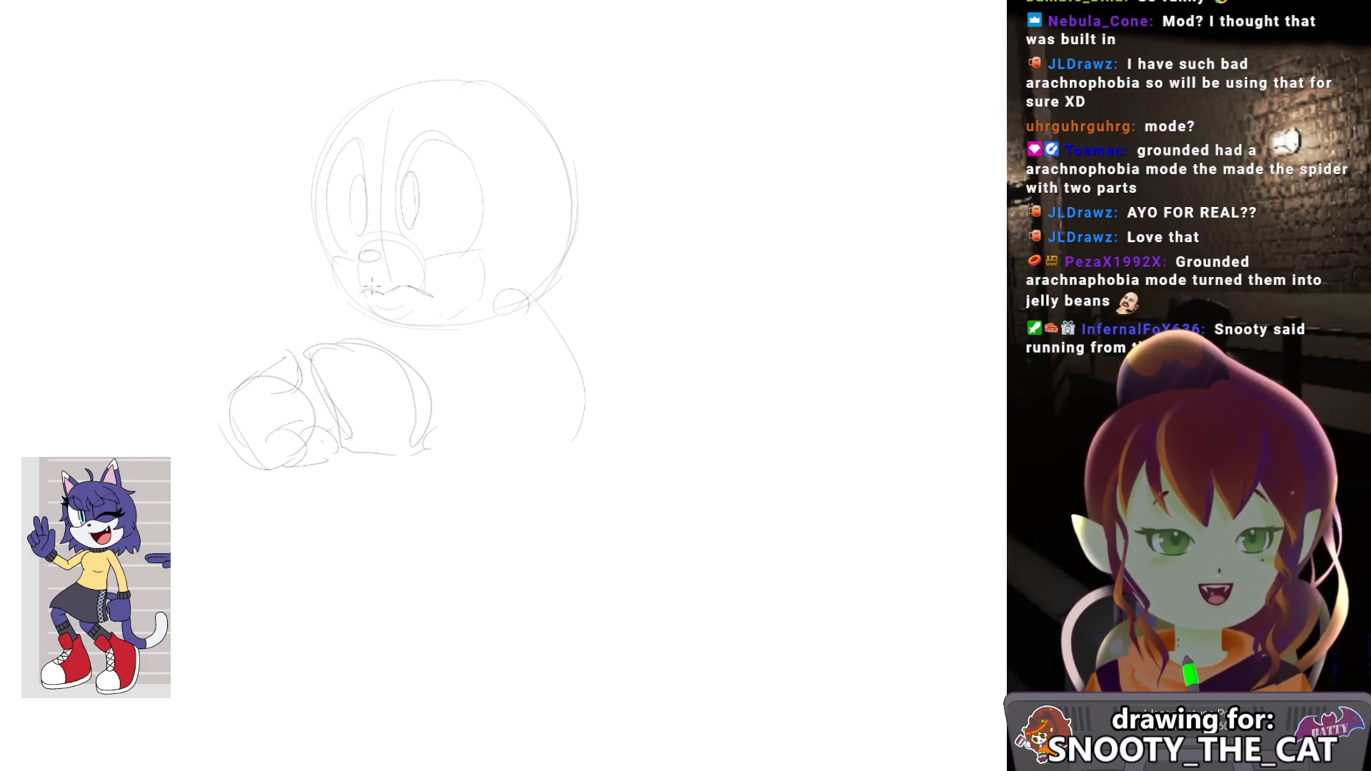
{"action": "left_click_drag", "start_coordinate": [369, 377], "coordinate": [350, 379]}
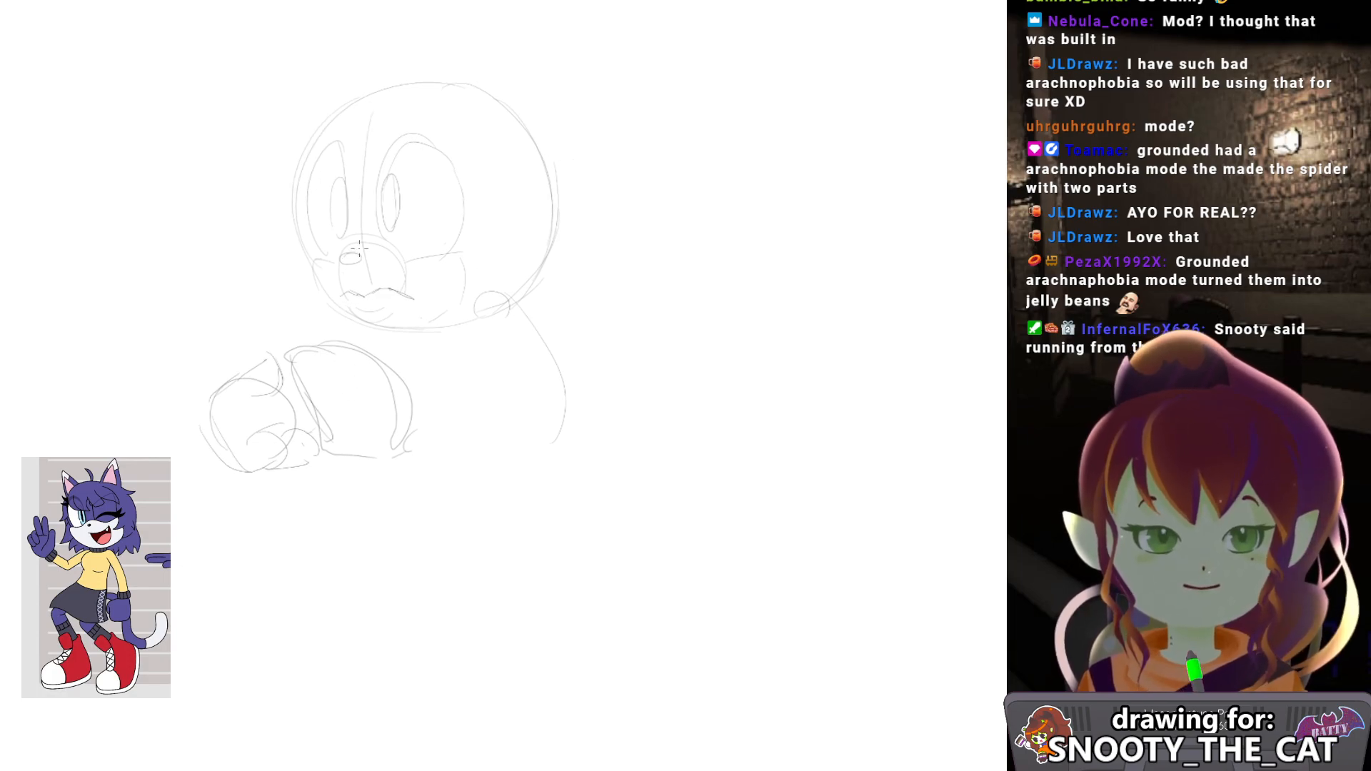
{"action": "left_click_drag", "start_coordinate": [416, 348], "coordinate": [433, 349]}
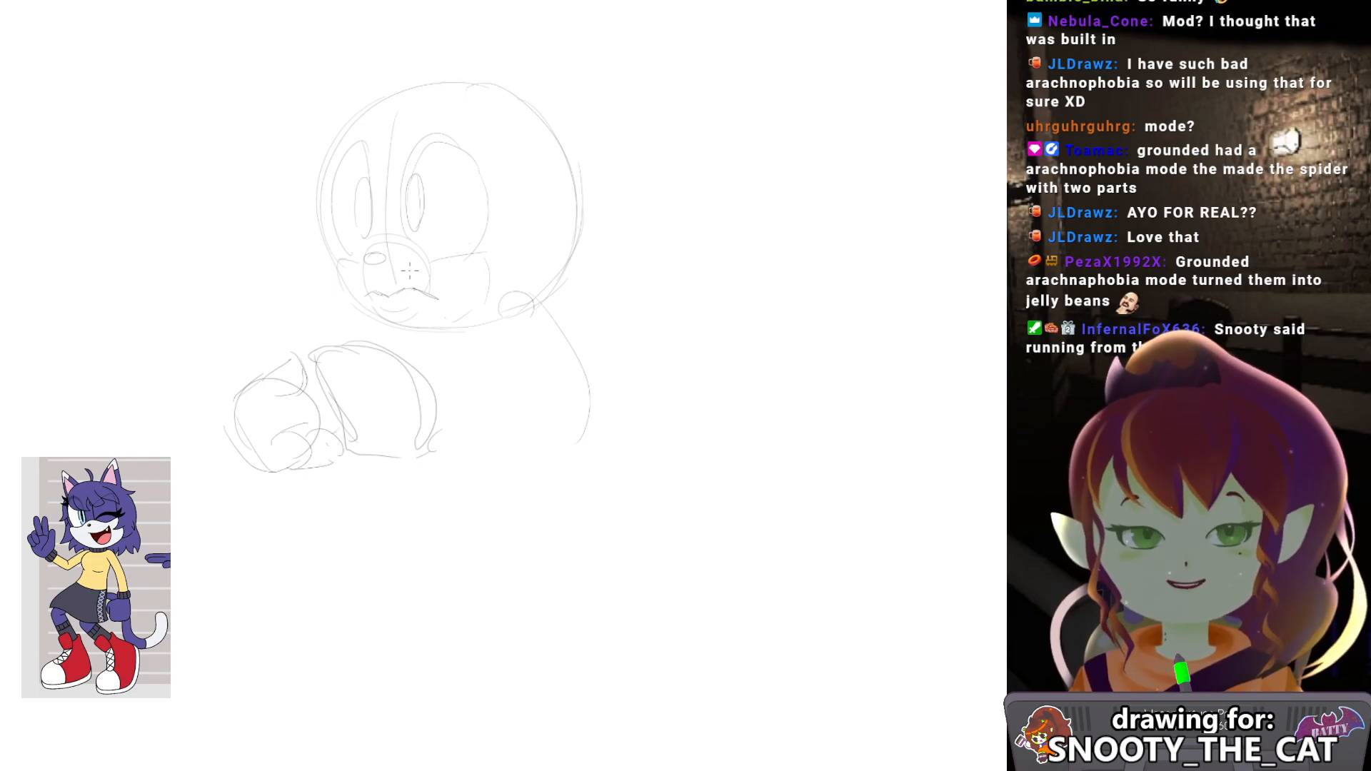
{"action": "mouse_move", "coordinate": [492, 309]}
{"action": "left_mouse_down"}
{"action": "mouse_move", "coordinate": [512, 301]}
{"action": "mouse_move", "coordinate": [551, 330]}
{"action": "left_mouse_up"}
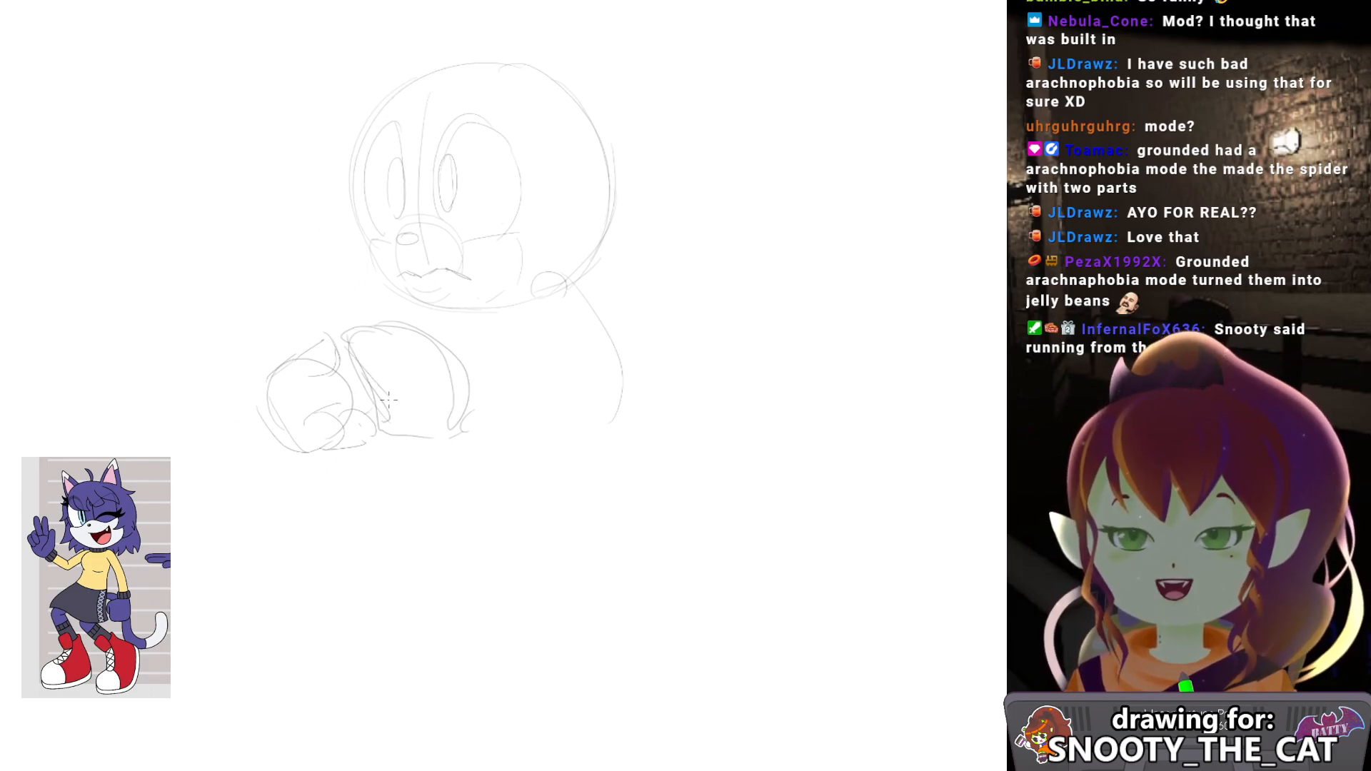
{"action": "mouse_move", "coordinate": [363, 371]}
{"action": "left_mouse_down"}
{"action": "mouse_move", "coordinate": [383, 432]}
{"action": "mouse_move", "coordinate": [358, 345]}
{"action": "left_mouse_up"}
{"action": "left_click_drag", "start_coordinate": [352, 269], "coordinate": [353, 293]}
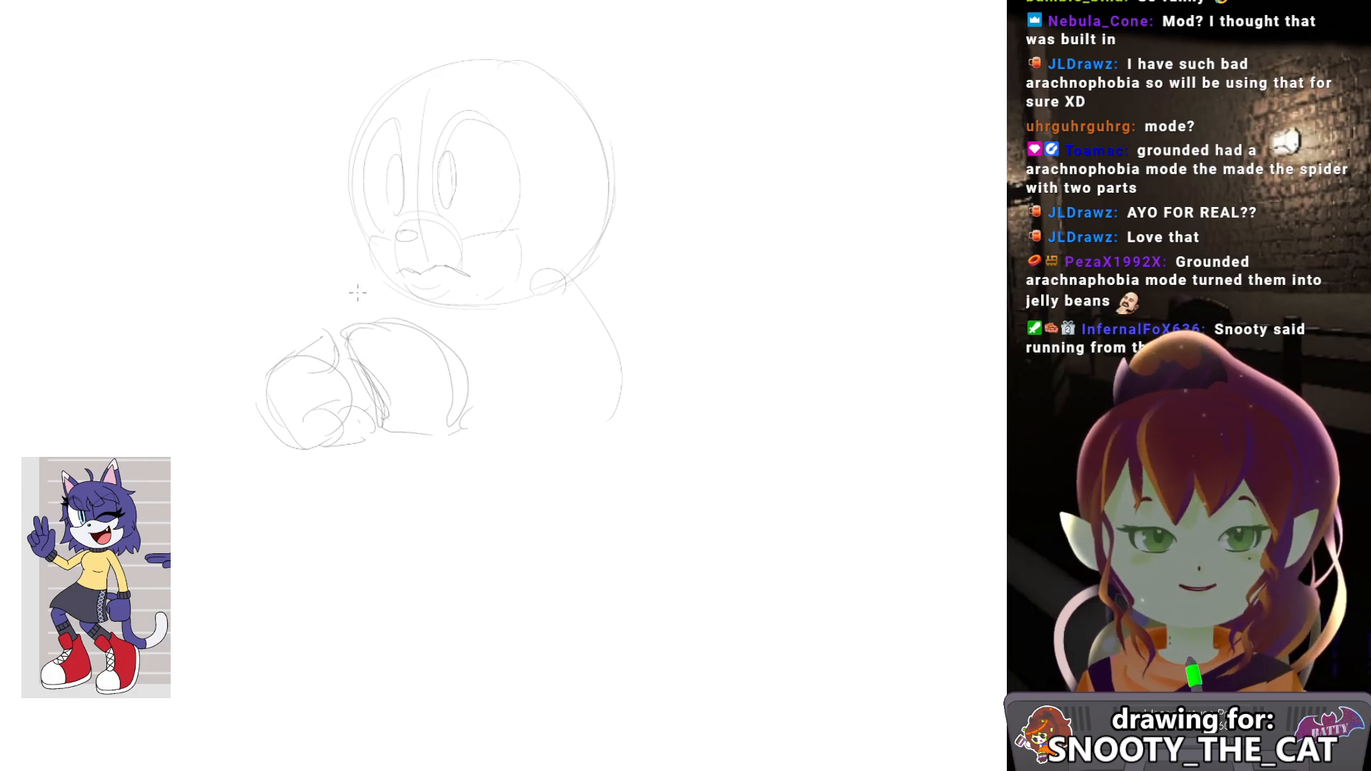
{"action": "mouse_move", "coordinate": [353, 345]}
{"action": "left_mouse_down"}
{"action": "mouse_move", "coordinate": [369, 330]}
{"action": "mouse_move", "coordinate": [425, 330]}
{"action": "mouse_move", "coordinate": [469, 384]}
{"action": "left_mouse_up"}
{"action": "key", "text": "ctrl+z"}
{"action": "key", "text": "ctrl+z"}
{"action": "left_click_drag", "start_coordinate": [422, 331], "coordinate": [467, 389]}
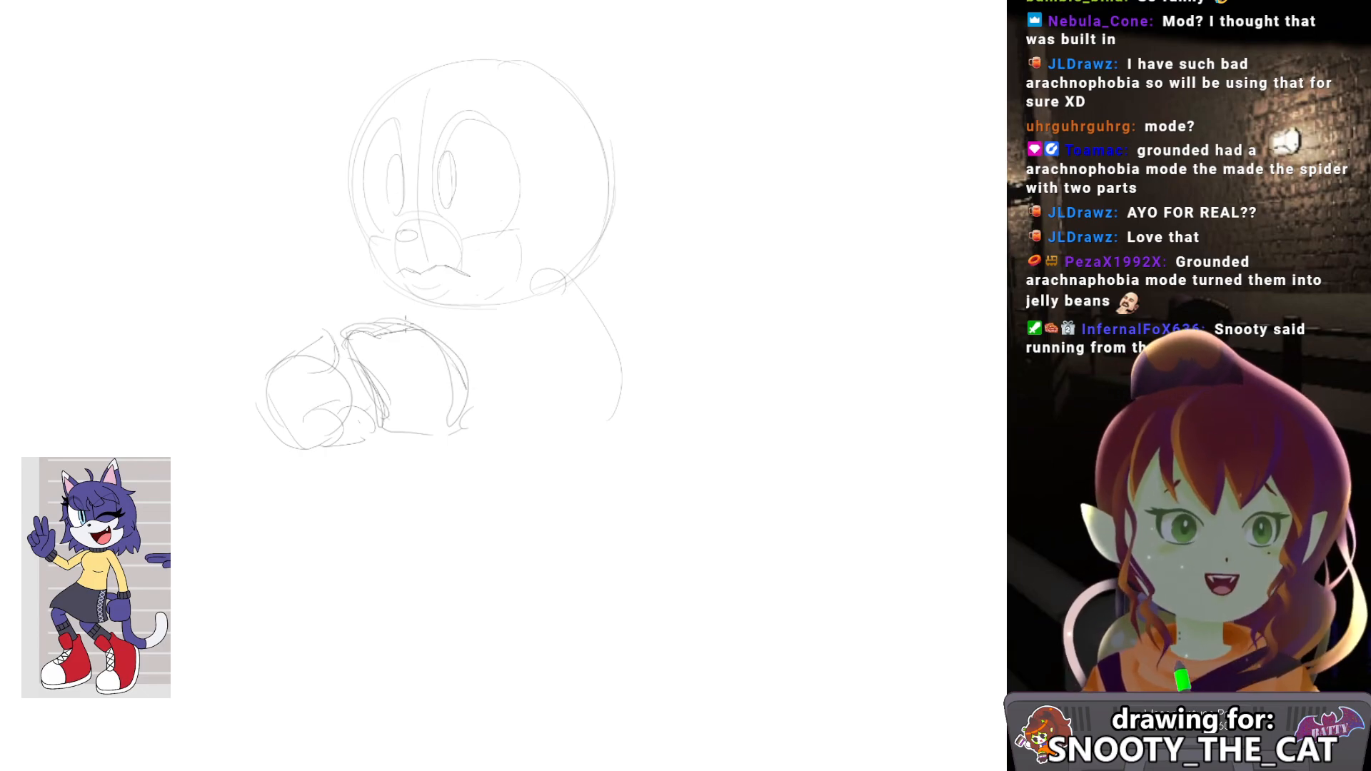
Sketch the forearm's upper edge as a straight line running from the near hand back toward the body.
{"action": "mouse_move", "coordinate": [405, 319]}
{"action": "left_mouse_down"}
{"action": "mouse_move", "coordinate": [445, 360]}
{"action": "mouse_move", "coordinate": [435, 340]}
{"action": "mouse_move", "coordinate": [441, 410]}
{"action": "mouse_move", "coordinate": [478, 411]}
{"action": "mouse_move", "coordinate": [457, 408]}
{"action": "mouse_move", "coordinate": [492, 389]}
{"action": "mouse_move", "coordinate": [453, 381]}
{"action": "mouse_move", "coordinate": [457, 411]}
{"action": "mouse_move", "coordinate": [572, 350]}
{"action": "left_mouse_up"}
{"action": "key", "text": "ctrl+z"}
{"action": "key", "text": "ctrl+z"}
{"action": "key", "text": "ctrl+z"}
{"action": "left_click_drag", "start_coordinate": [450, 365], "coordinate": [555, 345]}
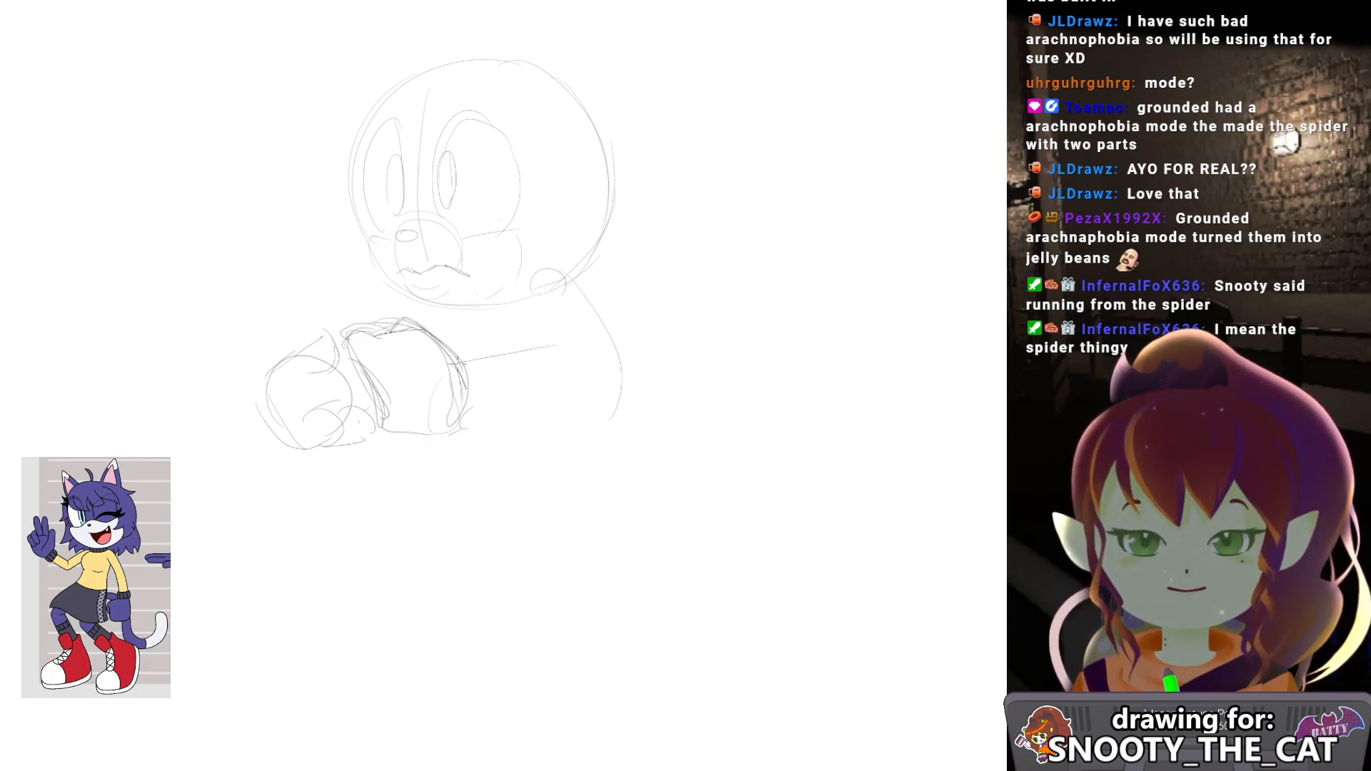
Add a second line along the forearm and sketch the upper arm running down from the shoulder to the elbow.
{"action": "left_click_drag", "start_coordinate": [463, 374], "coordinate": [577, 395]}
{"action": "mouse_move", "coordinate": [507, 297]}
{"action": "left_mouse_down"}
{"action": "mouse_move", "coordinate": [542, 265]}
{"action": "mouse_move", "coordinate": [529, 274]}
{"action": "mouse_move", "coordinate": [567, 296]}
{"action": "mouse_move", "coordinate": [614, 409]}
{"action": "left_mouse_up"}
{"action": "key", "text": "ctrl+z"}
{"action": "key", "text": "ctrl+z"}
{"action": "key", "text": "ctrl+z"}
{"action": "key", "text": "ctrl+z"}
{"action": "left_click_drag", "start_coordinate": [549, 297], "coordinate": [613, 406]}
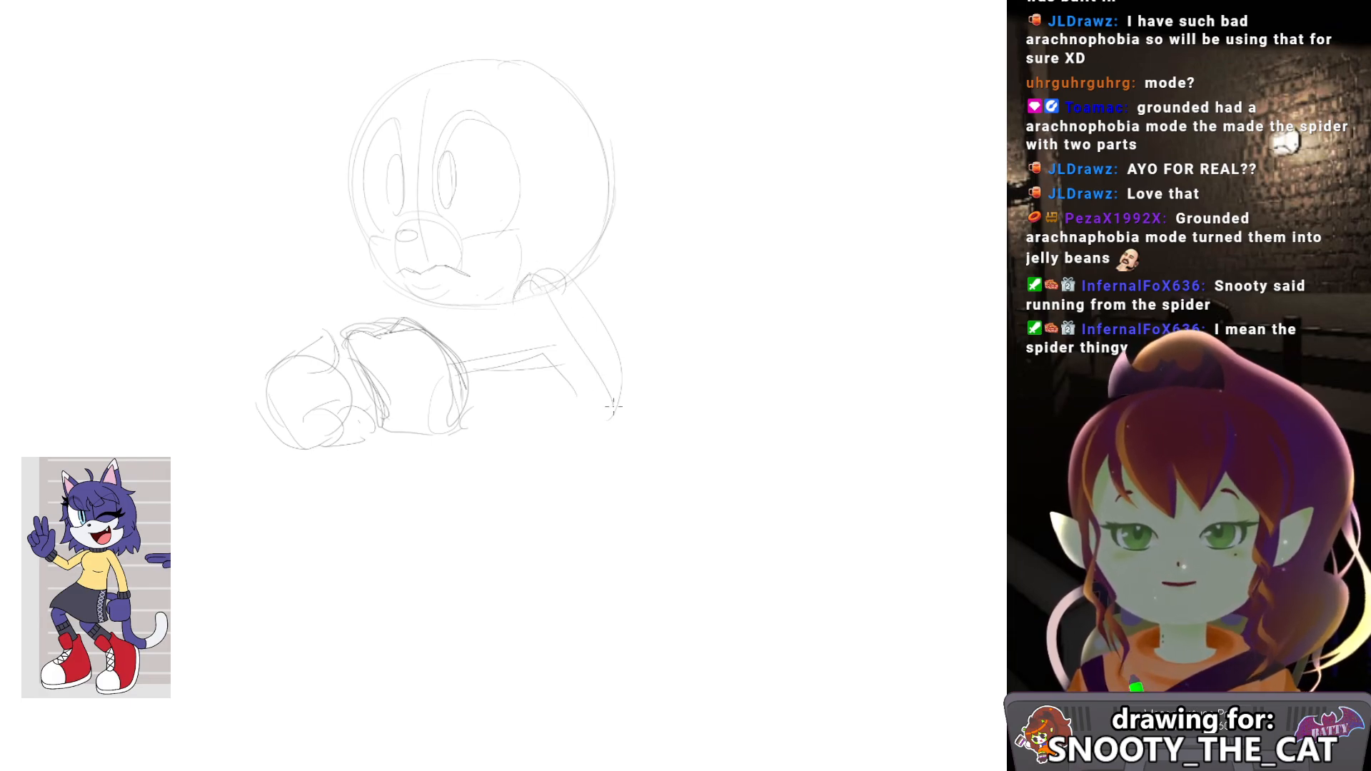
Sketch the forearm's lower edge and the bent elbow joining it to the upper arm.
{"action": "mouse_move", "coordinate": [457, 380]}
{"action": "left_mouse_down"}
{"action": "mouse_move", "coordinate": [468, 437]}
{"action": "mouse_move", "coordinate": [574, 433]}
{"action": "left_mouse_up"}
{"action": "left_click_drag", "start_coordinate": [558, 300], "coordinate": [622, 427]}
{"action": "key", "text": "ctrl+z"}
{"action": "left_click_drag", "start_coordinate": [542, 348], "coordinate": [587, 407]}
{"action": "left_click_drag", "start_coordinate": [497, 444], "coordinate": [604, 441]}
{"action": "key", "text": "ctrl+z"}
{"action": "left_click_drag", "start_coordinate": [465, 427], "coordinate": [594, 441]}
{"action": "mouse_move", "coordinate": [569, 338]}
{"action": "left_mouse_down"}
{"action": "mouse_move", "coordinate": [540, 350]}
{"action": "mouse_move", "coordinate": [515, 298]}
{"action": "mouse_move", "coordinate": [606, 418]}
{"action": "left_mouse_up"}
Flip the canvas view horizontally and erase the near hand's sketch at the end of the forearm.
{"action": "left_click_drag", "start_coordinate": [619, 311], "coordinate": [620, 319]}
{"action": "key", "text": "h"}
{"action": "mouse_move", "coordinate": [642, 415]}
{"action": "left_mouse_down"}
{"action": "mouse_move", "coordinate": [602, 419]}
{"action": "mouse_move", "coordinate": [475, 361]}
{"action": "mouse_move", "coordinate": [507, 343]}
{"action": "mouse_move", "coordinate": [574, 353]}
{"action": "mouse_move", "coordinate": [556, 394]}
{"action": "mouse_move", "coordinate": [494, 400]}
{"action": "mouse_move", "coordinate": [556, 405]}
{"action": "left_mouse_up"}
{"action": "key", "text": "e"}
{"action": "key", "text": "b"}
{"action": "mouse_move", "coordinate": [487, 343]}
{"action": "left_mouse_down"}
{"action": "mouse_move", "coordinate": [490, 372]}
{"action": "mouse_move", "coordinate": [529, 321]}
{"action": "mouse_move", "coordinate": [534, 353]}
{"action": "mouse_move", "coordinate": [507, 374]}
{"action": "mouse_move", "coordinate": [557, 418]}
{"action": "left_mouse_up"}
{"action": "key", "text": "e"}
{"action": "left_click_drag", "start_coordinate": [491, 356], "coordinate": [511, 375]}
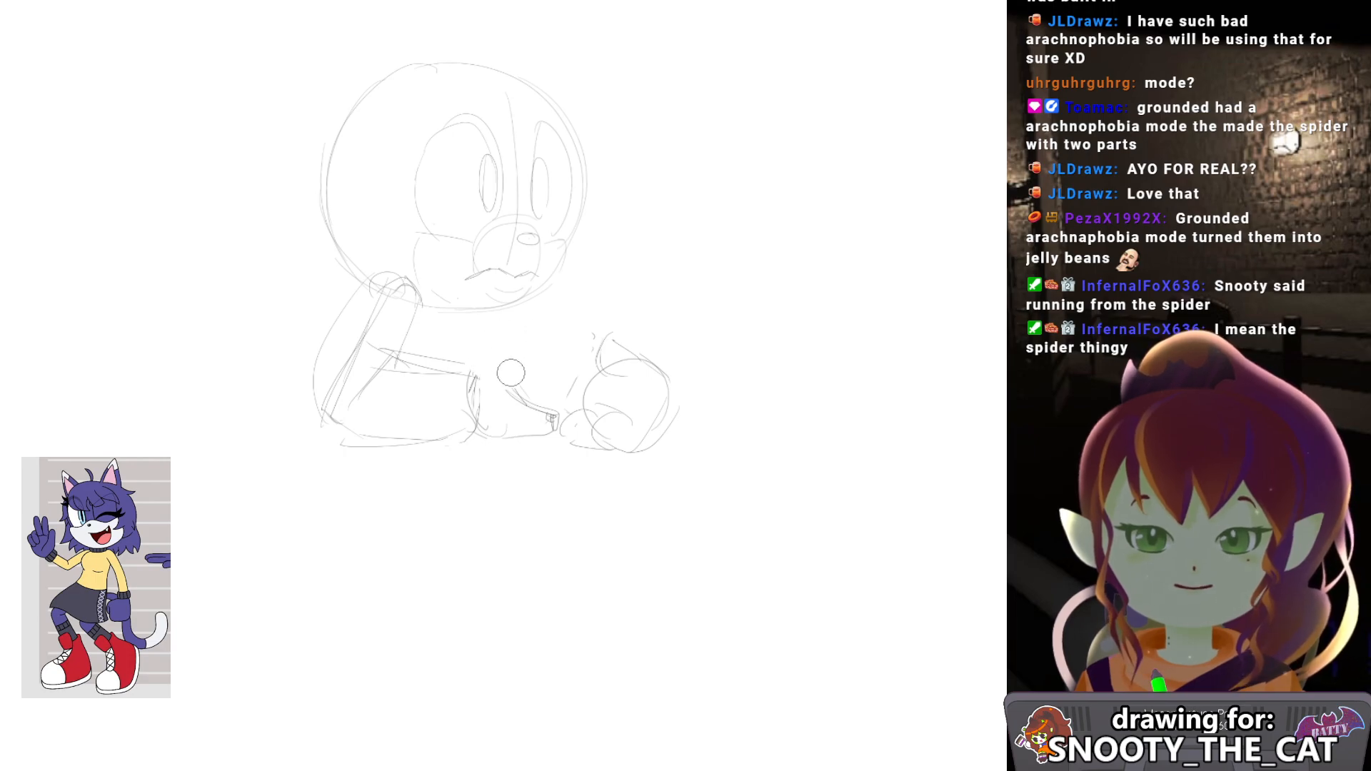
{"action": "key", "text": "b"}
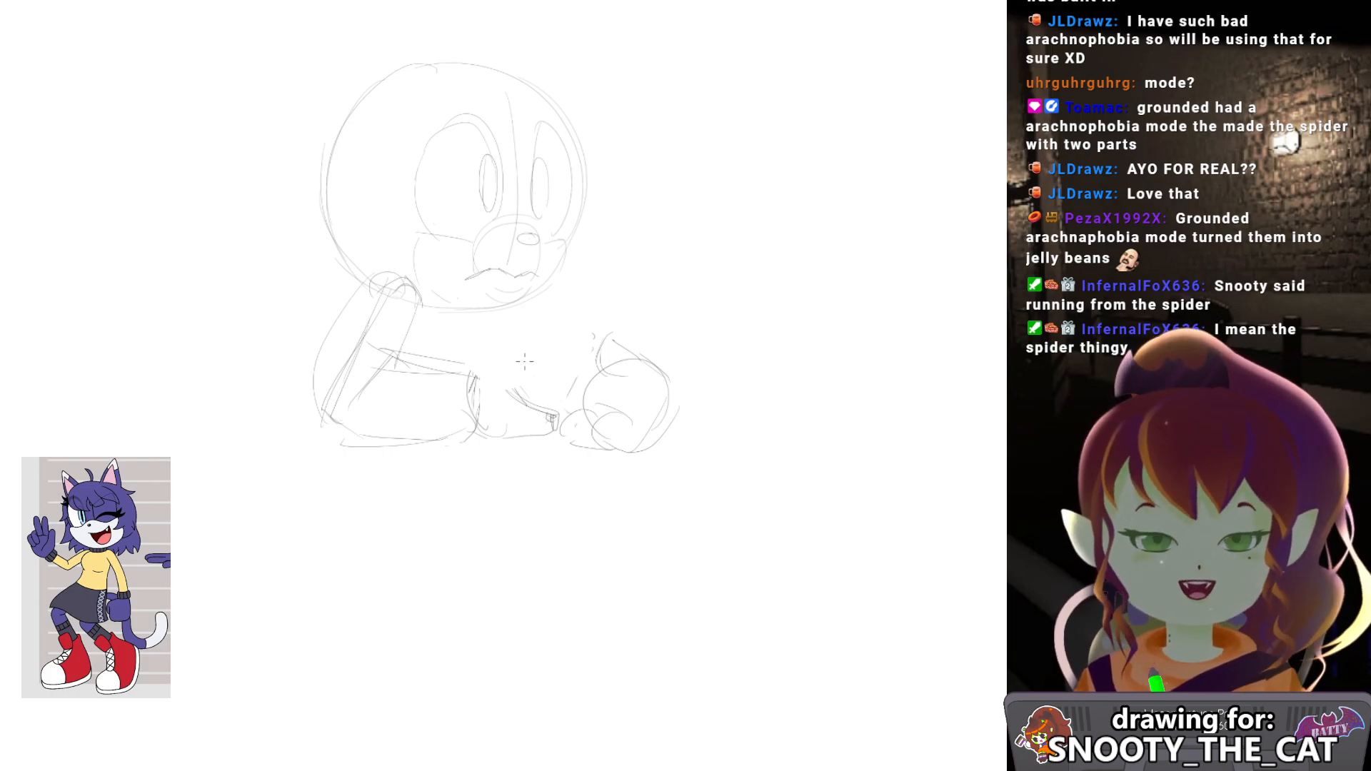
{"action": "key", "text": "e"}
{"action": "mouse_move", "coordinate": [473, 379]}
{"action": "left_mouse_down"}
{"action": "mouse_move", "coordinate": [469, 401]}
{"action": "mouse_move", "coordinate": [552, 397]}
{"action": "left_mouse_up"}
{"action": "key", "text": "p"}
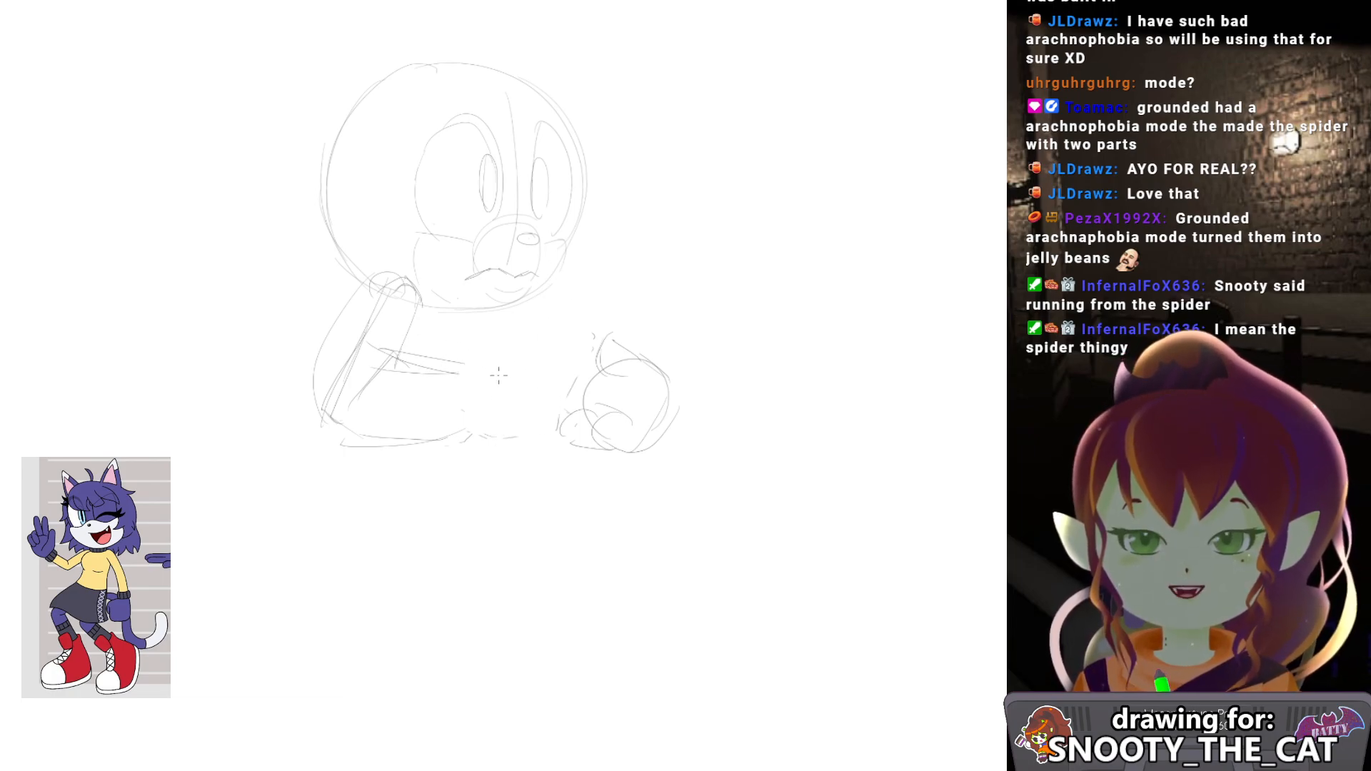
{"action": "mouse_move", "coordinate": [464, 365]}
{"action": "left_mouse_down"}
{"action": "mouse_move", "coordinate": [547, 338]}
{"action": "mouse_move", "coordinate": [572, 380]}
{"action": "mouse_move", "coordinate": [530, 382]}
{"action": "mouse_move", "coordinate": [495, 421]}
{"action": "mouse_move", "coordinate": [516, 355]}
{"action": "left_mouse_up"}
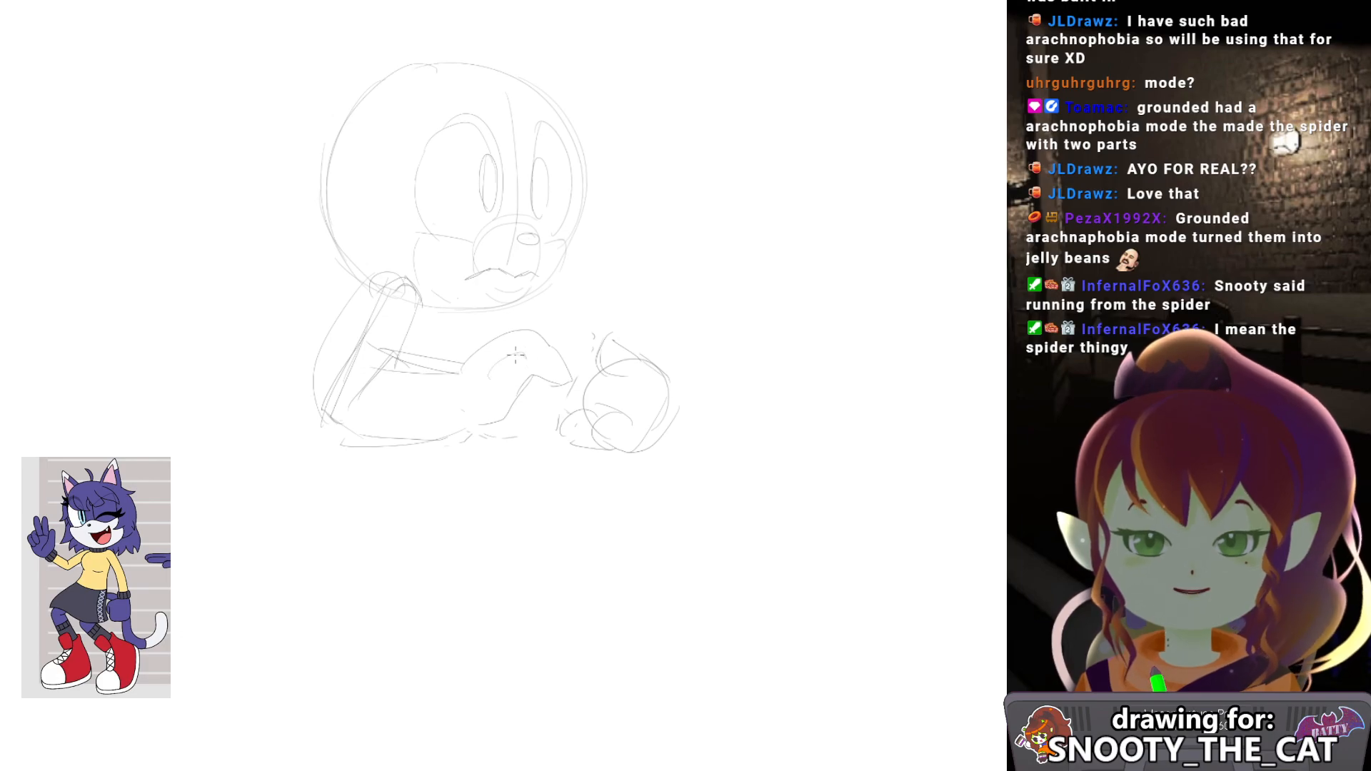
{"action": "key", "text": "ctrl+z"}
{"action": "key", "text": "ctrl+z"}
{"action": "key", "text": "ctrl+z"}
{"action": "key", "text": "ctrl+z"}
{"action": "key", "text": "ctrl+z"}
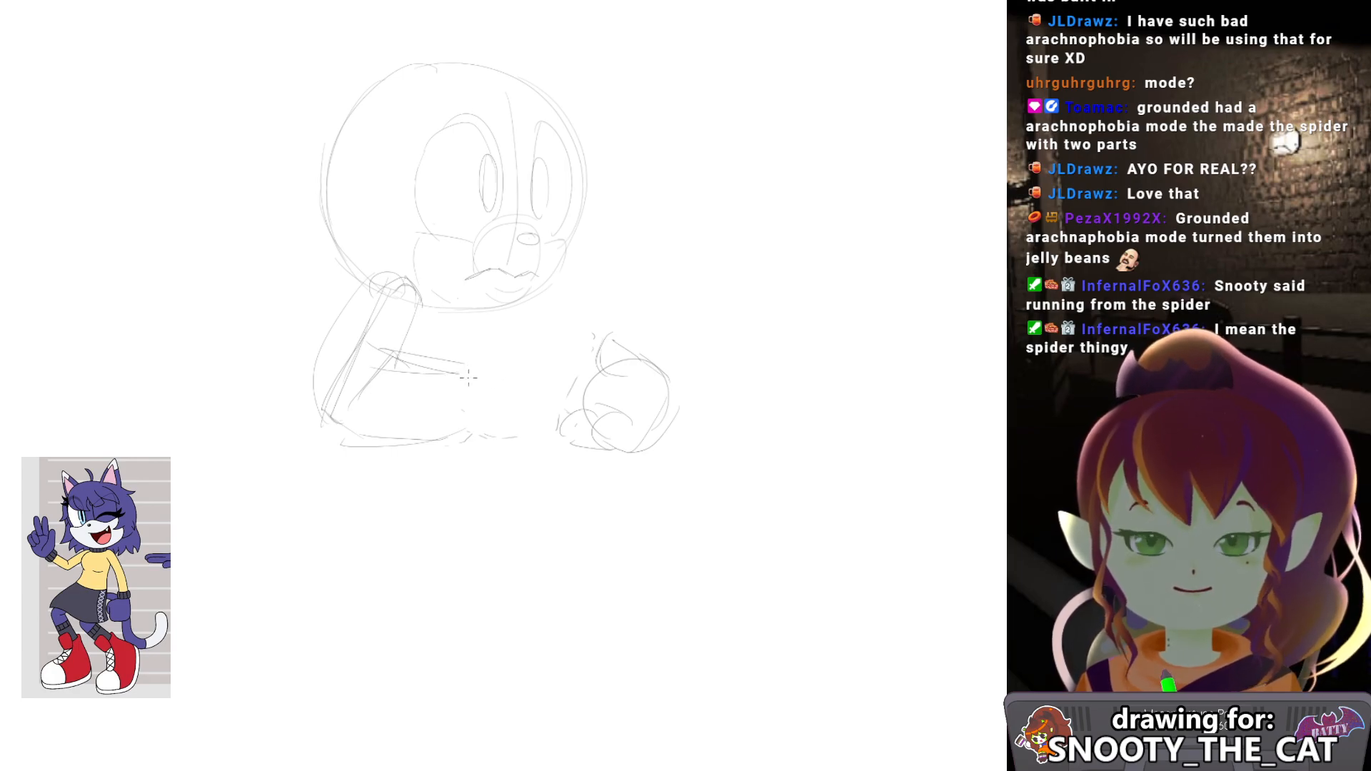
Sketch a new near hand with a raised thumb and an open palm at the end of the forearm.
{"action": "mouse_move", "coordinate": [498, 364]}
{"action": "left_mouse_down"}
{"action": "mouse_move", "coordinate": [532, 344]}
{"action": "mouse_move", "coordinate": [547, 364]}
{"action": "mouse_move", "coordinate": [506, 384]}
{"action": "mouse_move", "coordinate": [569, 420]}
{"action": "left_mouse_up"}
{"action": "key", "text": "ctrl+z"}
{"action": "mouse_move", "coordinate": [466, 427]}
{"action": "left_mouse_down"}
{"action": "mouse_move", "coordinate": [520, 450]}
{"action": "mouse_move", "coordinate": [561, 426]}
{"action": "mouse_move", "coordinate": [536, 439]}
{"action": "left_mouse_up"}
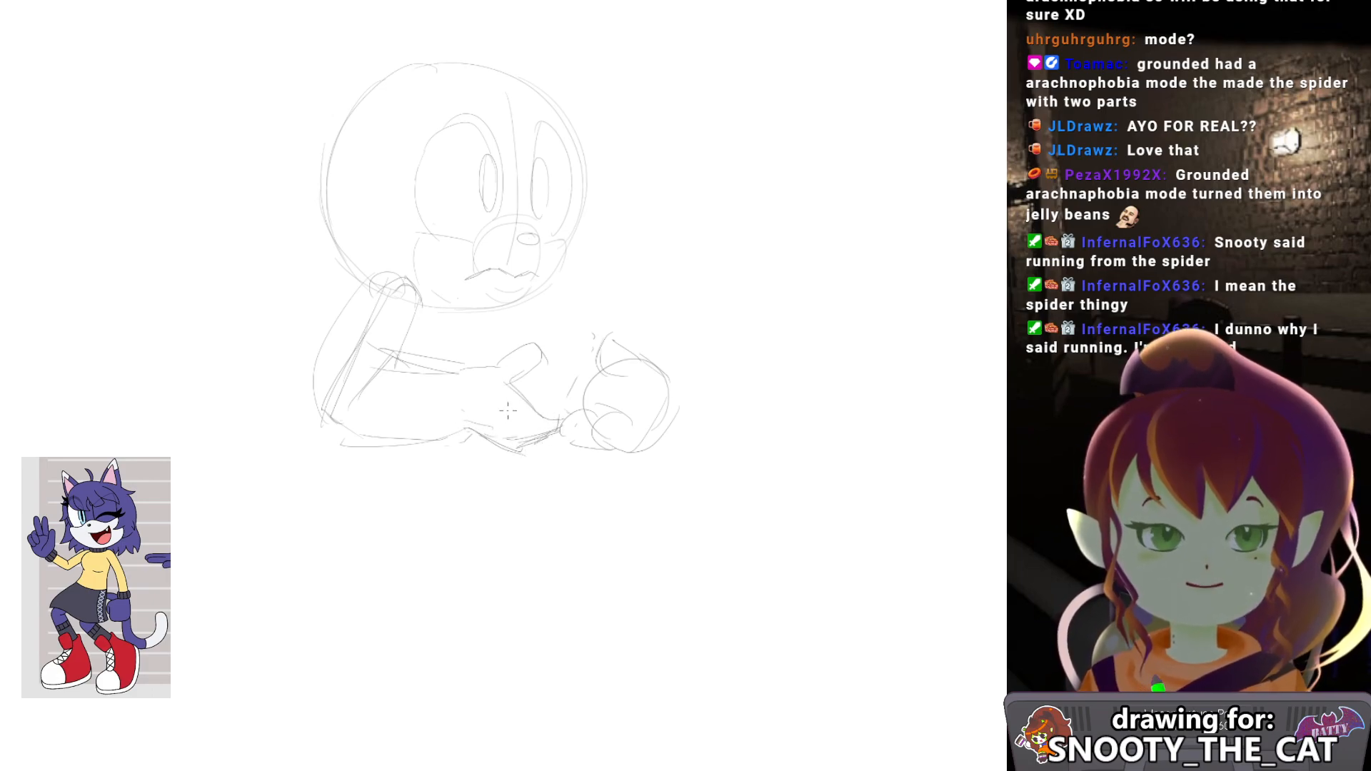
Select the new hand, flip the canvas view back, and rotate and reposition the hand on the wrist.
{"action": "mouse_move", "coordinate": [484, 327]}
{"action": "left_mouse_down"}
{"action": "mouse_move", "coordinate": [532, 353]}
{"action": "mouse_move", "coordinate": [525, 378]}
{"action": "mouse_move", "coordinate": [496, 367]}
{"action": "mouse_move", "coordinate": [504, 349]}
{"action": "mouse_move", "coordinate": [478, 366]}
{"action": "mouse_move", "coordinate": [539, 368]}
{"action": "mouse_move", "coordinate": [519, 376]}
{"action": "mouse_move", "coordinate": [518, 400]}
{"action": "mouse_move", "coordinate": [553, 422]}
{"action": "mouse_move", "coordinate": [539, 368]}
{"action": "mouse_move", "coordinate": [446, 389]}
{"action": "mouse_move", "coordinate": [443, 435]}
{"action": "mouse_move", "coordinate": [527, 470]}
{"action": "left_mouse_up"}
{"action": "key", "text": "h"}
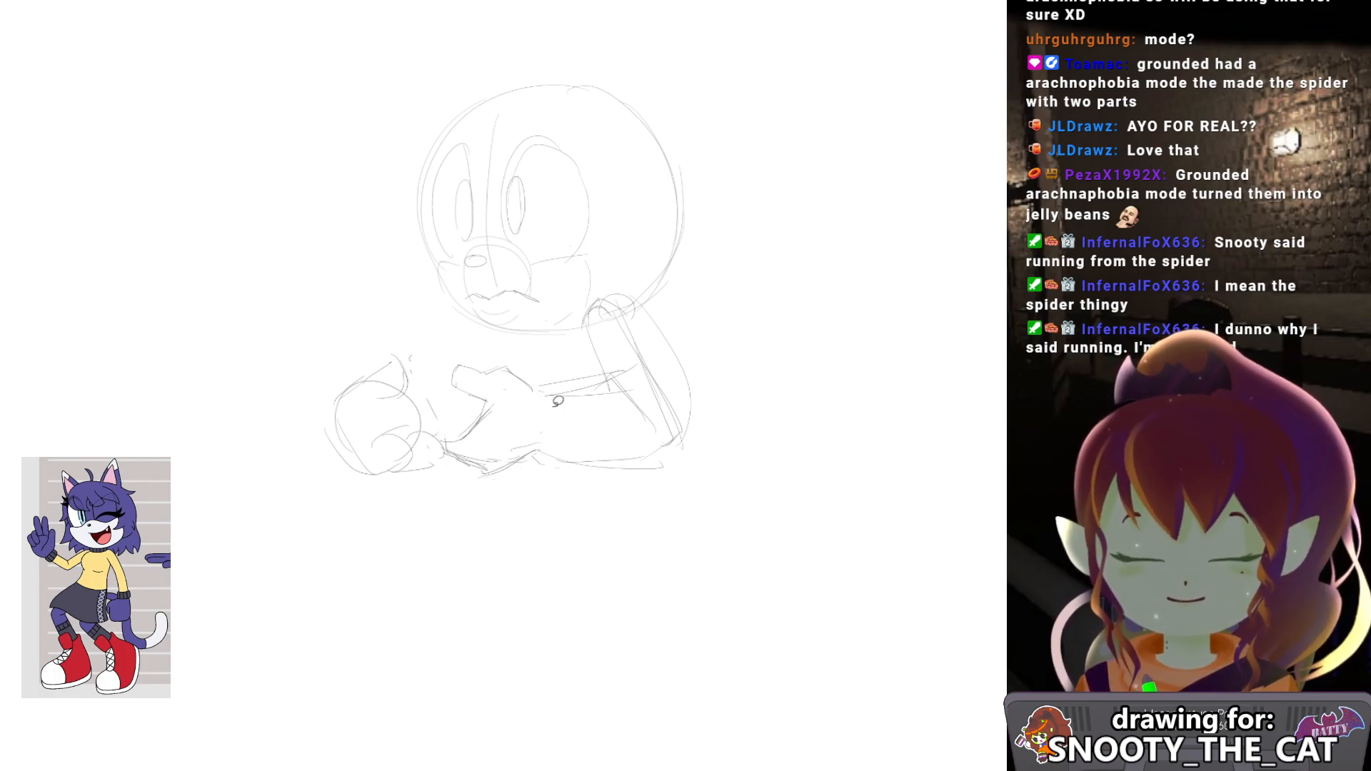
{"action": "key", "text": "ctrl+t"}
{"action": "mouse_move", "coordinate": [551, 486]}
{"action": "left_mouse_down"}
{"action": "mouse_move", "coordinate": [557, 495]}
{"action": "mouse_move", "coordinate": [531, 471]}
{"action": "left_mouse_up"}
{"action": "left_click_drag", "start_coordinate": [596, 363], "coordinate": [585, 349]}
{"action": "left_click_drag", "start_coordinate": [528, 457], "coordinate": [524, 449]}
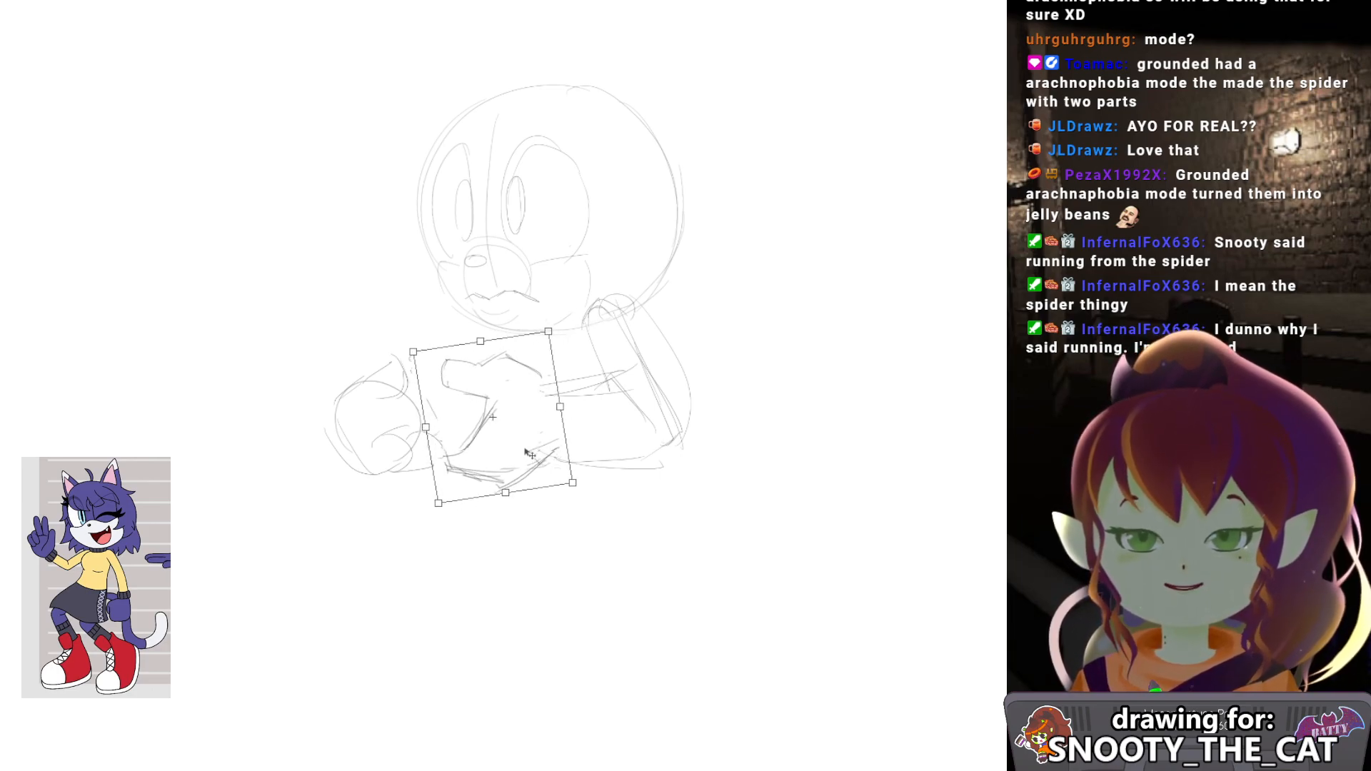
{"action": "left_click_drag", "start_coordinate": [578, 310], "coordinate": [589, 320]}
{"action": "left_click_drag", "start_coordinate": [522, 471], "coordinate": [522, 468]}
{"action": "key", "text": "Return"}
Sketch an upright ellipse beyond the far hand and a straight axis line from it to the near hand.
{"action": "mouse_move", "coordinate": [490, 415]}
{"action": "left_mouse_down"}
{"action": "mouse_move", "coordinate": [457, 414]}
{"action": "mouse_move", "coordinate": [454, 389]}
{"action": "mouse_move", "coordinate": [471, 390]}
{"action": "left_mouse_up"}
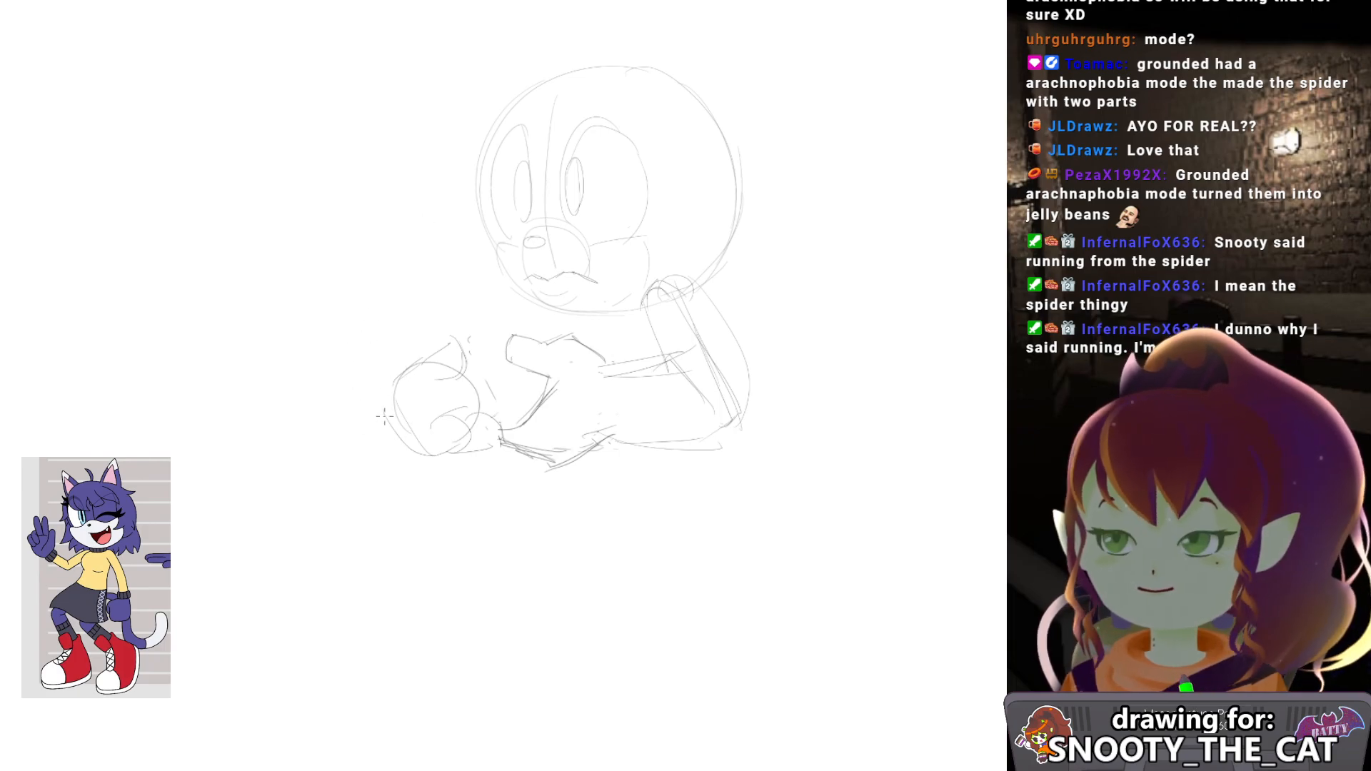
{"action": "mouse_move", "coordinate": [383, 412]}
{"action": "left_mouse_down"}
{"action": "mouse_move", "coordinate": [378, 346]}
{"action": "mouse_move", "coordinate": [366, 345]}
{"action": "mouse_move", "coordinate": [386, 371]}
{"action": "left_mouse_up"}
{"action": "key", "text": "ctrl+z"}
{"action": "left_click_drag", "start_coordinate": [416, 422], "coordinate": [551, 386]}
{"action": "key", "text": "ctrl+z"}
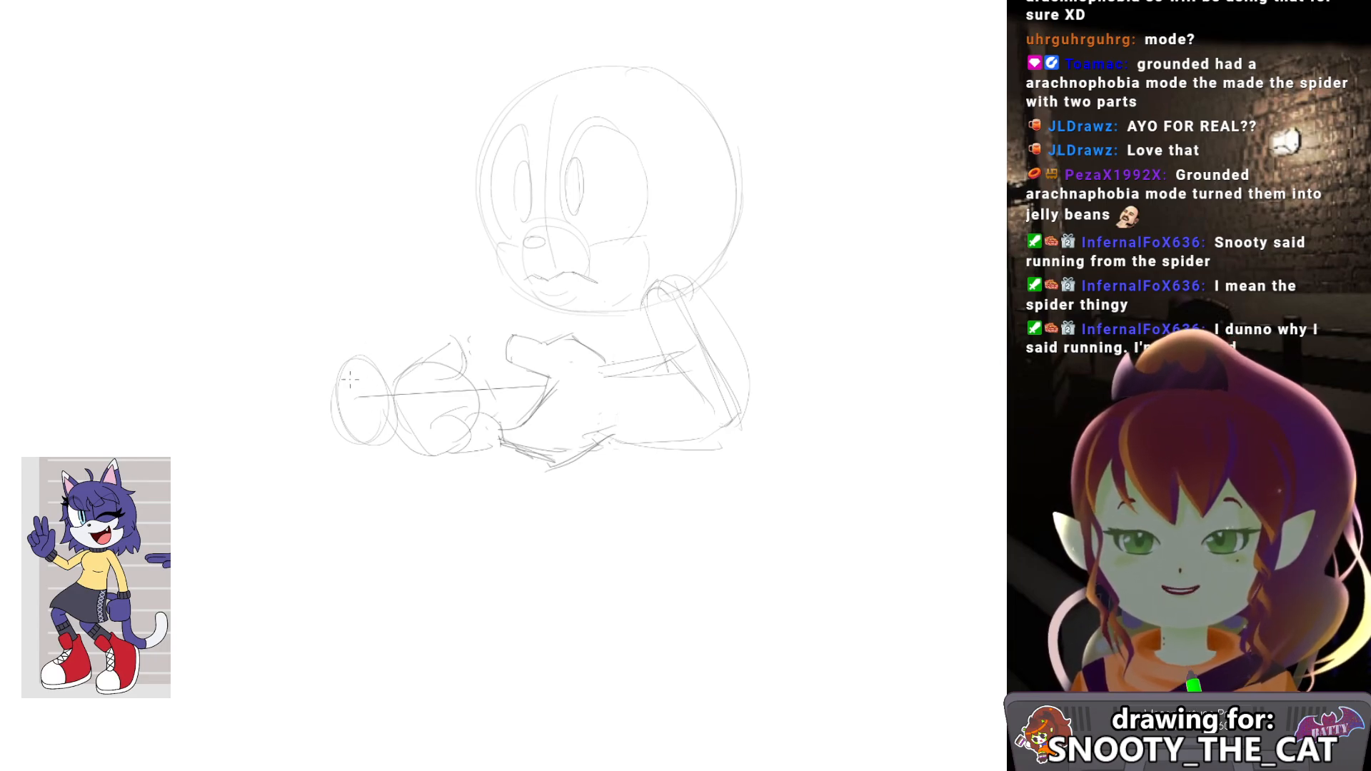
Sketch a second ellipse by the far hand and join both ellipses with edges to form a cylinder.
{"action": "mouse_move", "coordinate": [379, 443]}
{"action": "left_mouse_down"}
{"action": "mouse_move", "coordinate": [362, 393]}
{"action": "mouse_move", "coordinate": [394, 441]}
{"action": "left_mouse_up"}
{"action": "key", "text": "ctrl+z"}
{"action": "mouse_move", "coordinate": [384, 351]}
{"action": "left_mouse_down"}
{"action": "mouse_move", "coordinate": [393, 445]}
{"action": "mouse_move", "coordinate": [414, 386]}
{"action": "mouse_move", "coordinate": [462, 382]}
{"action": "left_mouse_up"}
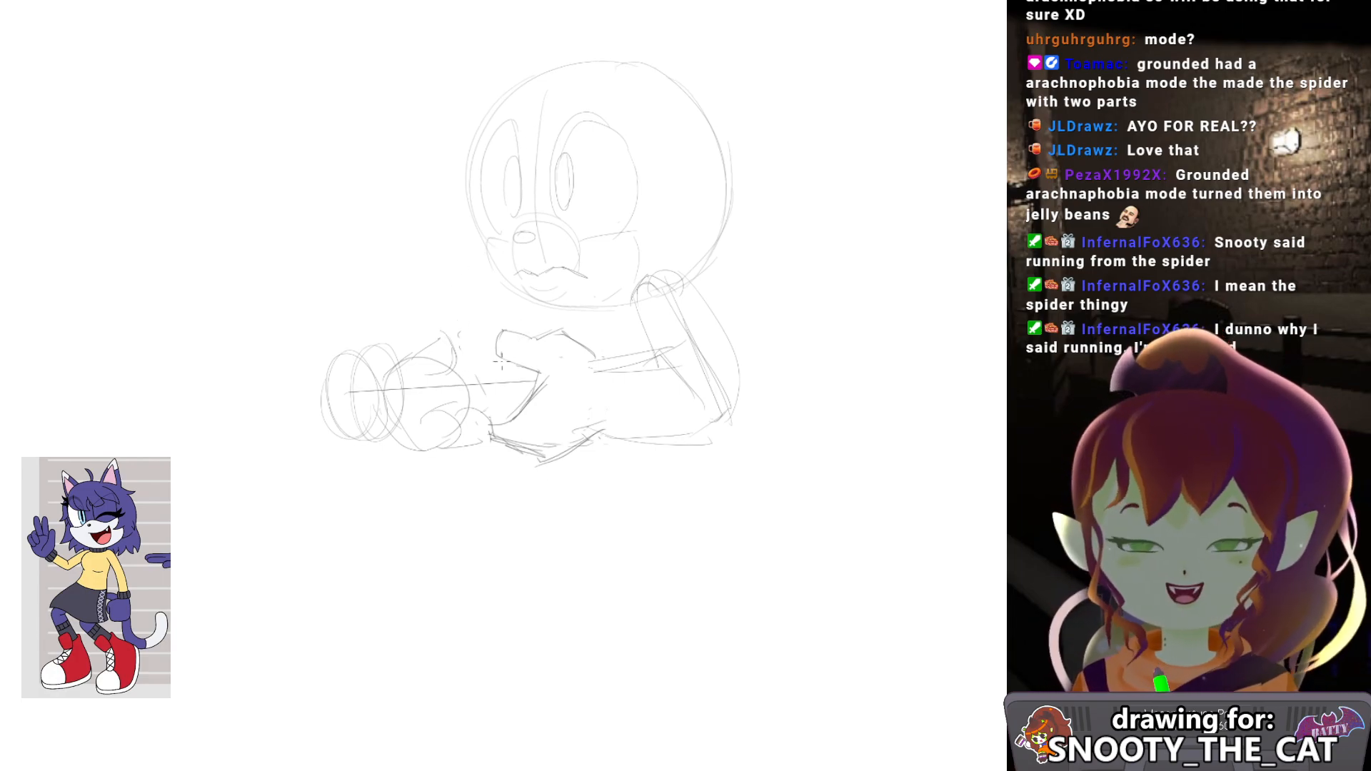
{"action": "mouse_move", "coordinate": [337, 349]}
{"action": "left_mouse_down"}
{"action": "mouse_move", "coordinate": [428, 345]}
{"action": "mouse_move", "coordinate": [414, 347]}
{"action": "left_mouse_up"}
{"action": "key", "text": "ctrl+z"}
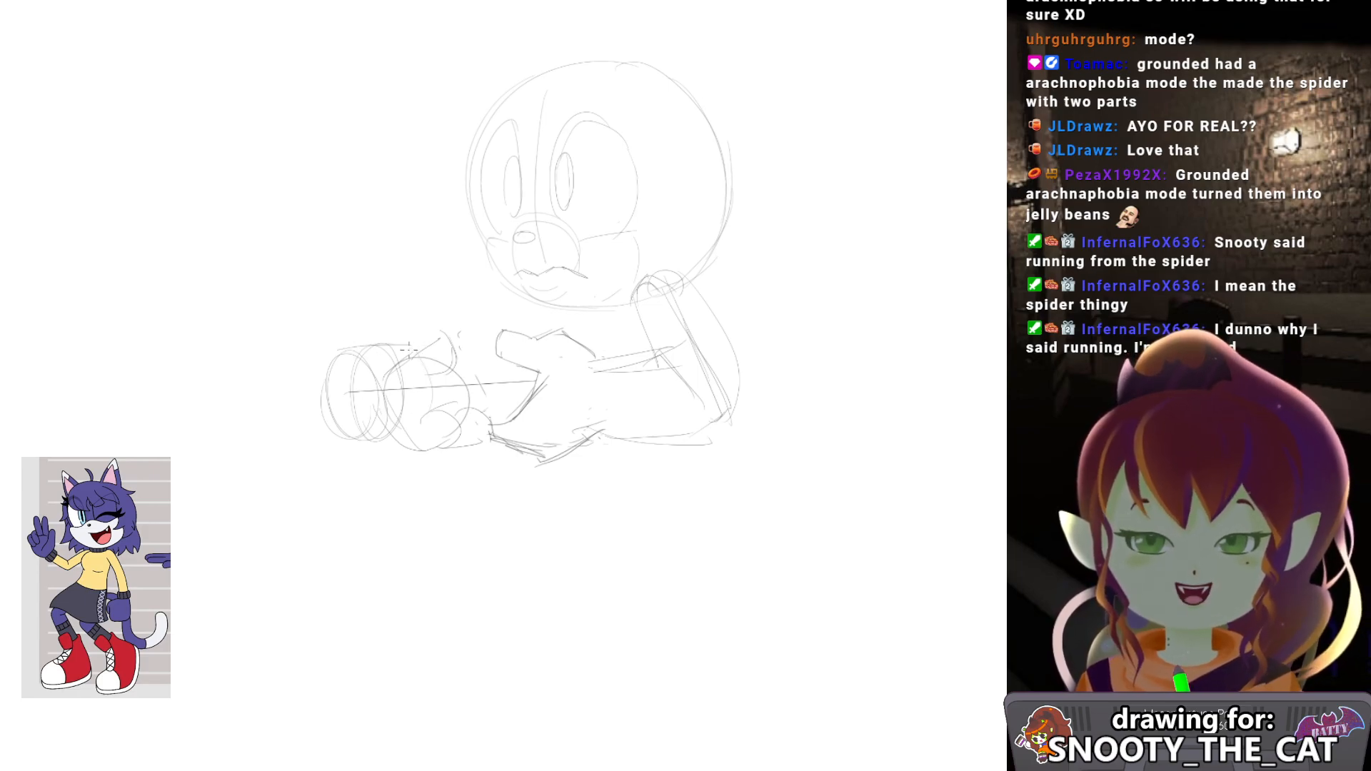
{"action": "left_click_drag", "start_coordinate": [328, 349], "coordinate": [413, 346]}
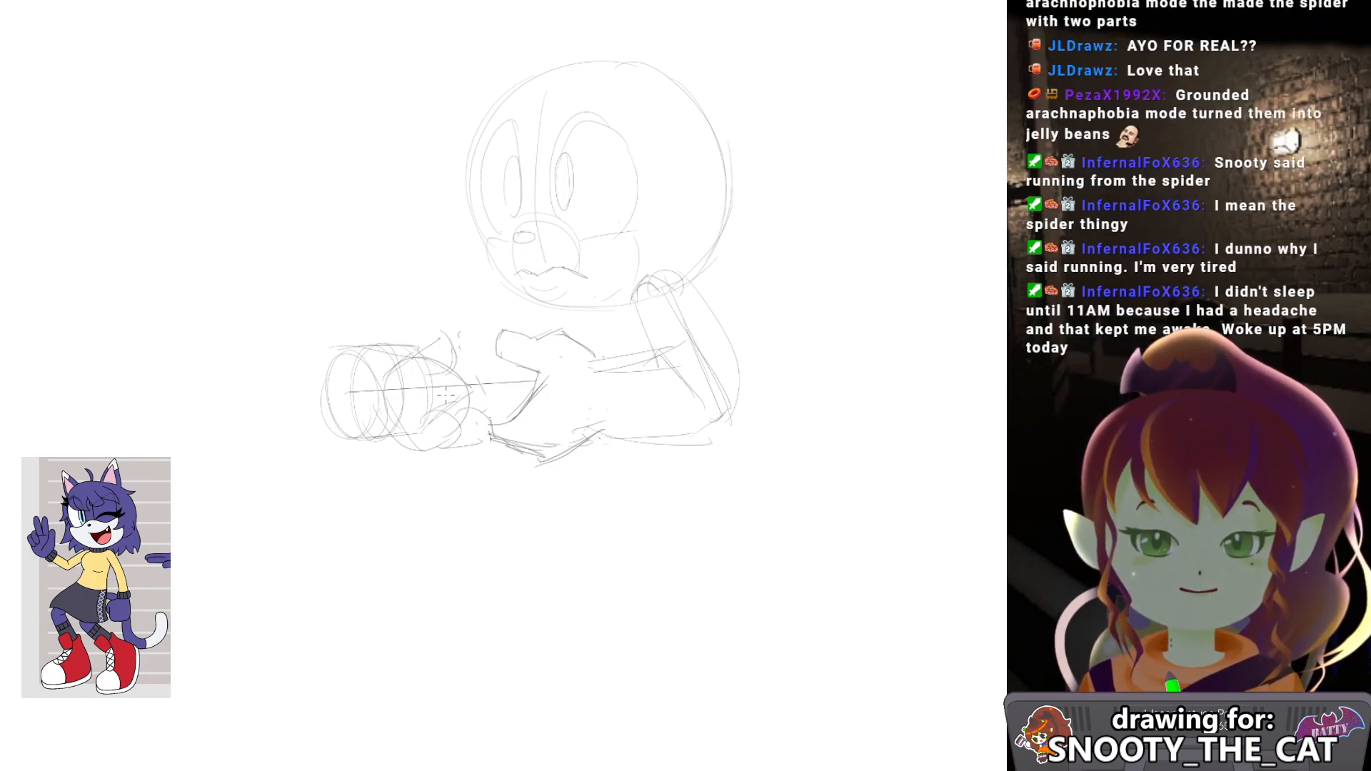
Sketch a narrow handle with parallel lines running from the cylinder through to the near hand.
{"action": "mouse_move", "coordinate": [412, 372]}
{"action": "left_mouse_down"}
{"action": "mouse_move", "coordinate": [534, 366]}
{"action": "mouse_move", "coordinate": [516, 369]}
{"action": "left_mouse_up"}
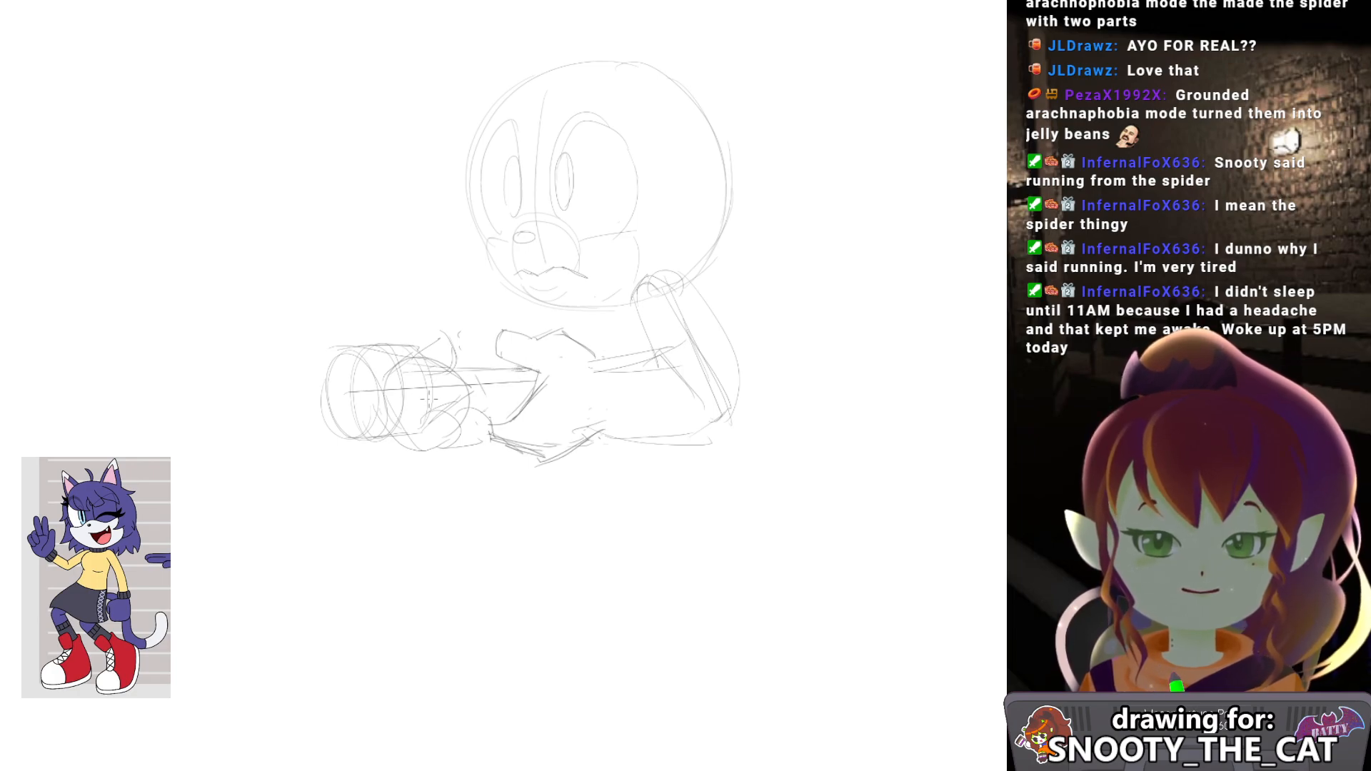
{"action": "left_click_drag", "start_coordinate": [429, 404], "coordinate": [525, 398]}
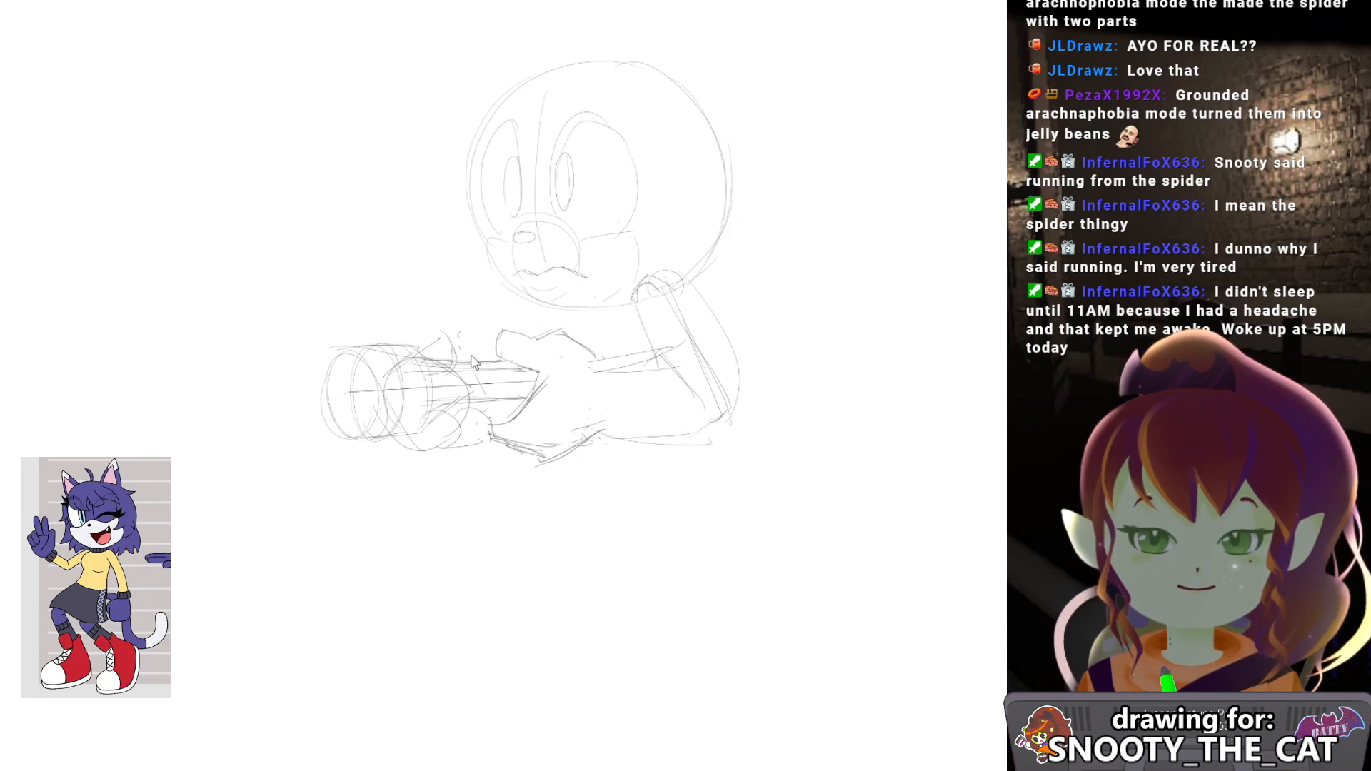
{"action": "left_click_drag", "start_coordinate": [433, 407], "coordinate": [518, 404]}
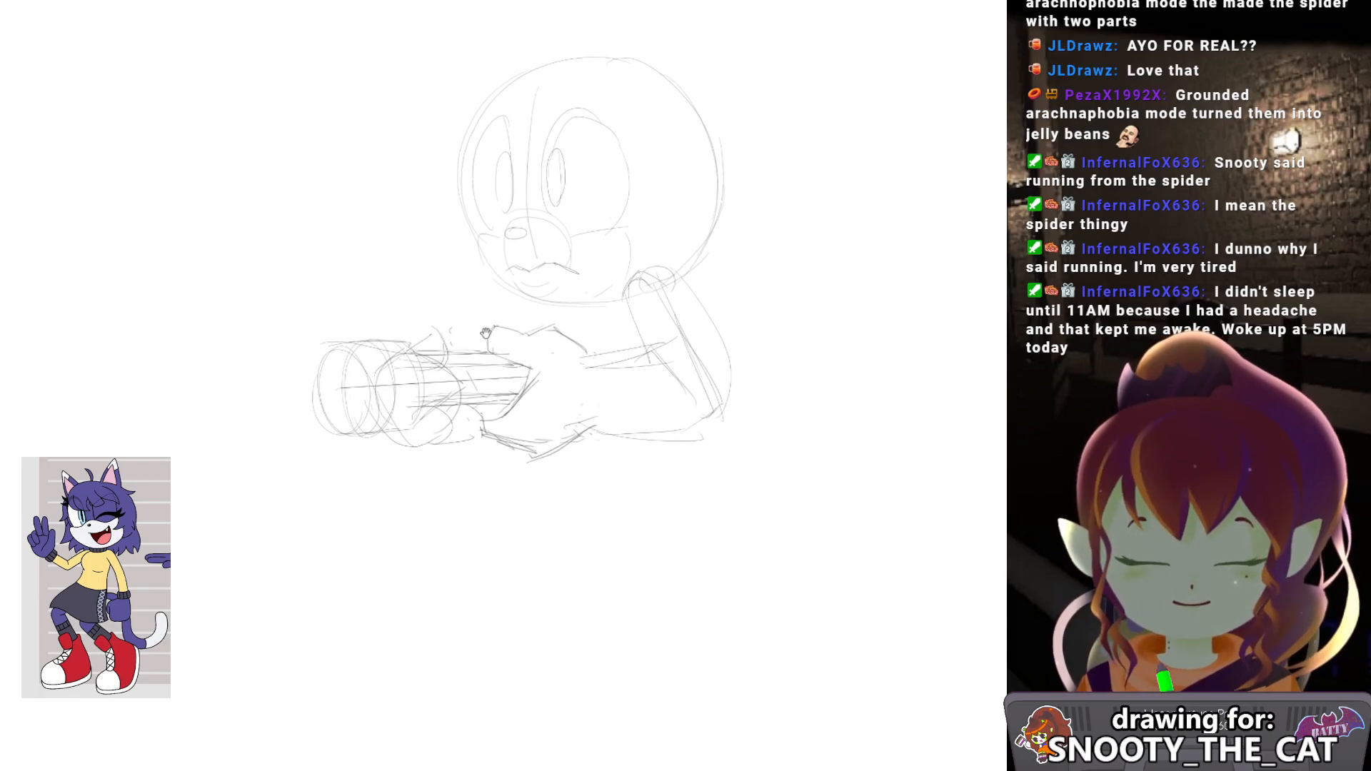
Select the cylindrical object, move it slightly closer to the near hand and deselect it.
{"action": "mouse_move", "coordinate": [278, 374]}
{"action": "left_mouse_down"}
{"action": "mouse_move", "coordinate": [374, 299]}
{"action": "mouse_move", "coordinate": [417, 336]}
{"action": "mouse_move", "coordinate": [491, 345]}
{"action": "mouse_move", "coordinate": [526, 370]}
{"action": "mouse_move", "coordinate": [507, 402]}
{"action": "mouse_move", "coordinate": [442, 401]}
{"action": "mouse_move", "coordinate": [336, 437]}
{"action": "left_mouse_up"}
{"action": "left_click_drag", "start_coordinate": [386, 387], "coordinate": [404, 389]}
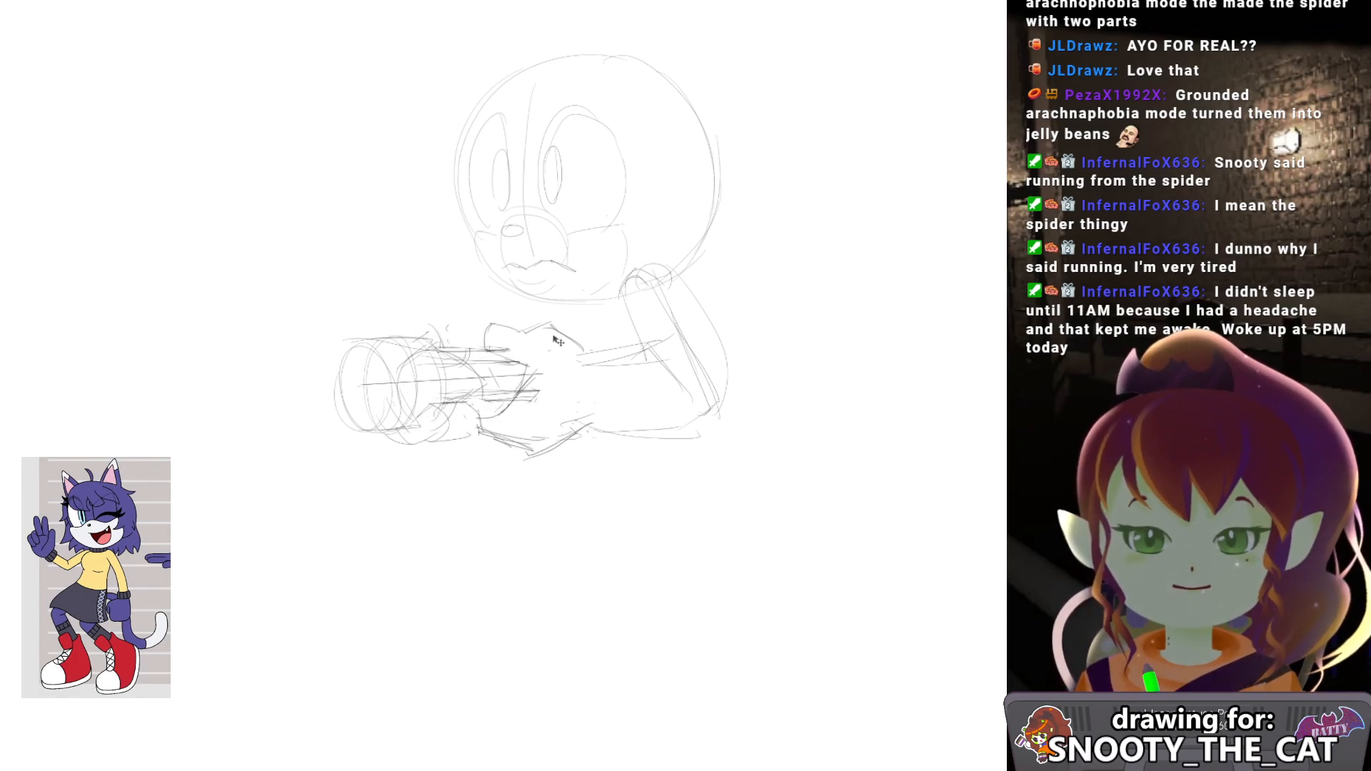
{"action": "key", "text": "ctrl+d"}
Erase the handle lines overlapping the near hand and lighten the stray lines above the far hand.
{"action": "key", "text": "e"}
{"action": "left_click_drag", "start_coordinate": [540, 372], "coordinate": [536, 386]}
{"action": "left_click_drag", "start_coordinate": [536, 328], "coordinate": [497, 345]}
{"action": "key", "text": "]"}
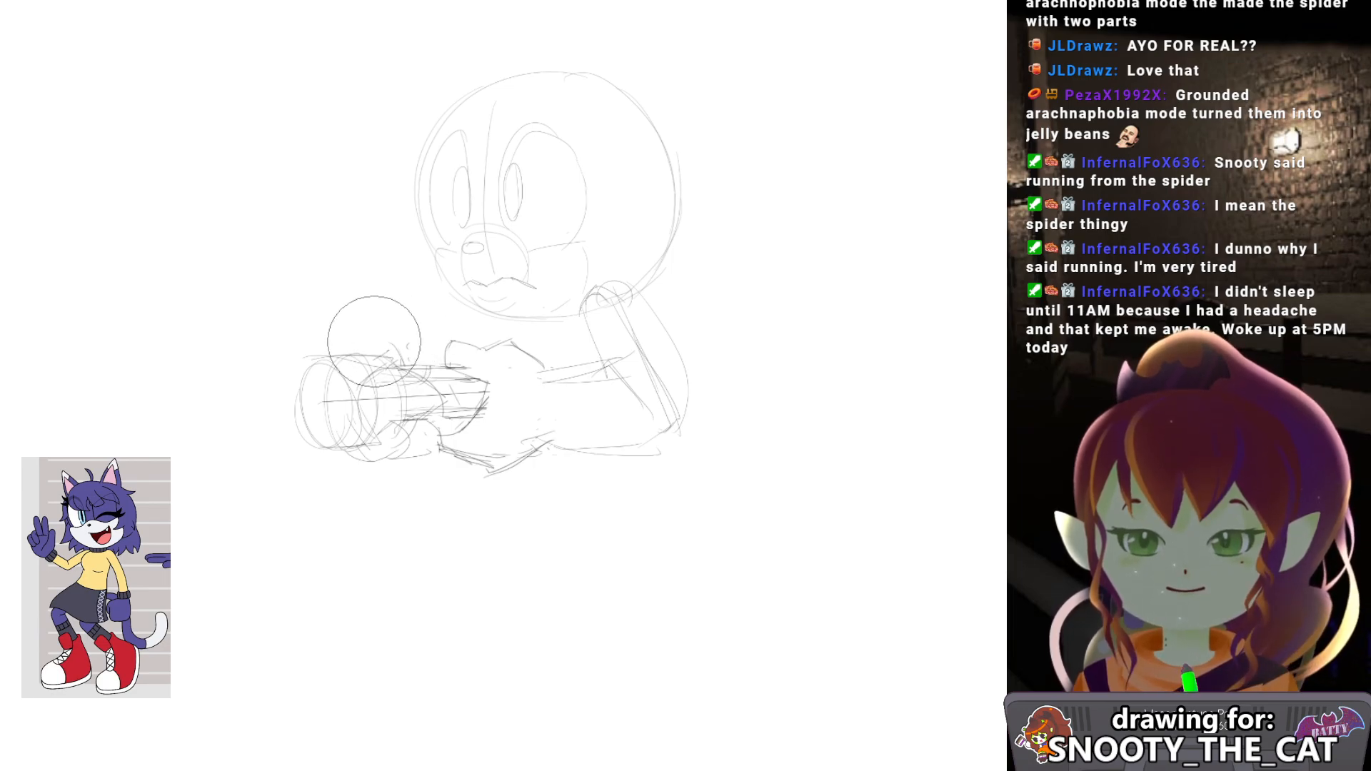
{"action": "left_click_drag", "start_coordinate": [370, 348], "coordinate": [362, 355]}
{"action": "key", "text": "b"}
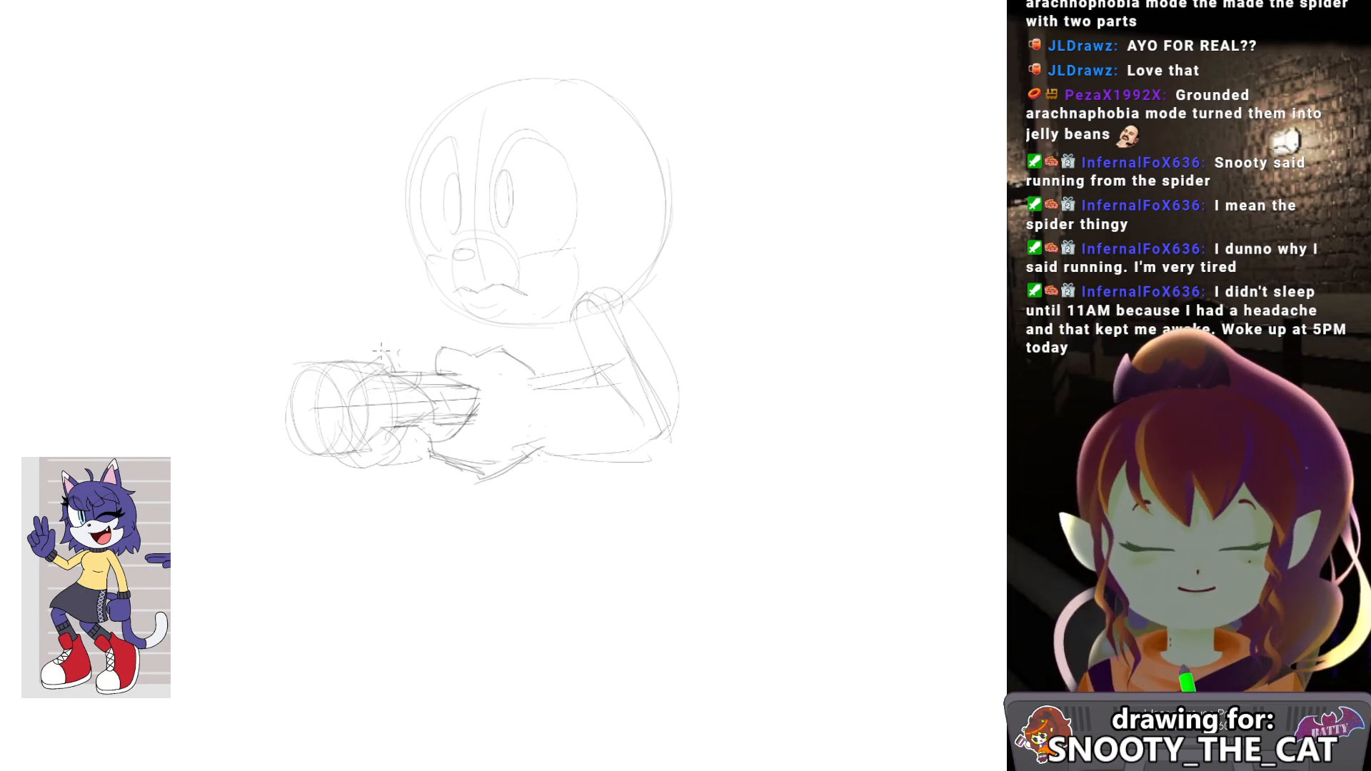
Sketch the far hand's thumb over the cylinder and refine the lower edge of the near hand.
{"action": "left_click_drag", "start_coordinate": [397, 351], "coordinate": [400, 369]}
{"action": "left_click_drag", "start_coordinate": [431, 312], "coordinate": [436, 304]}
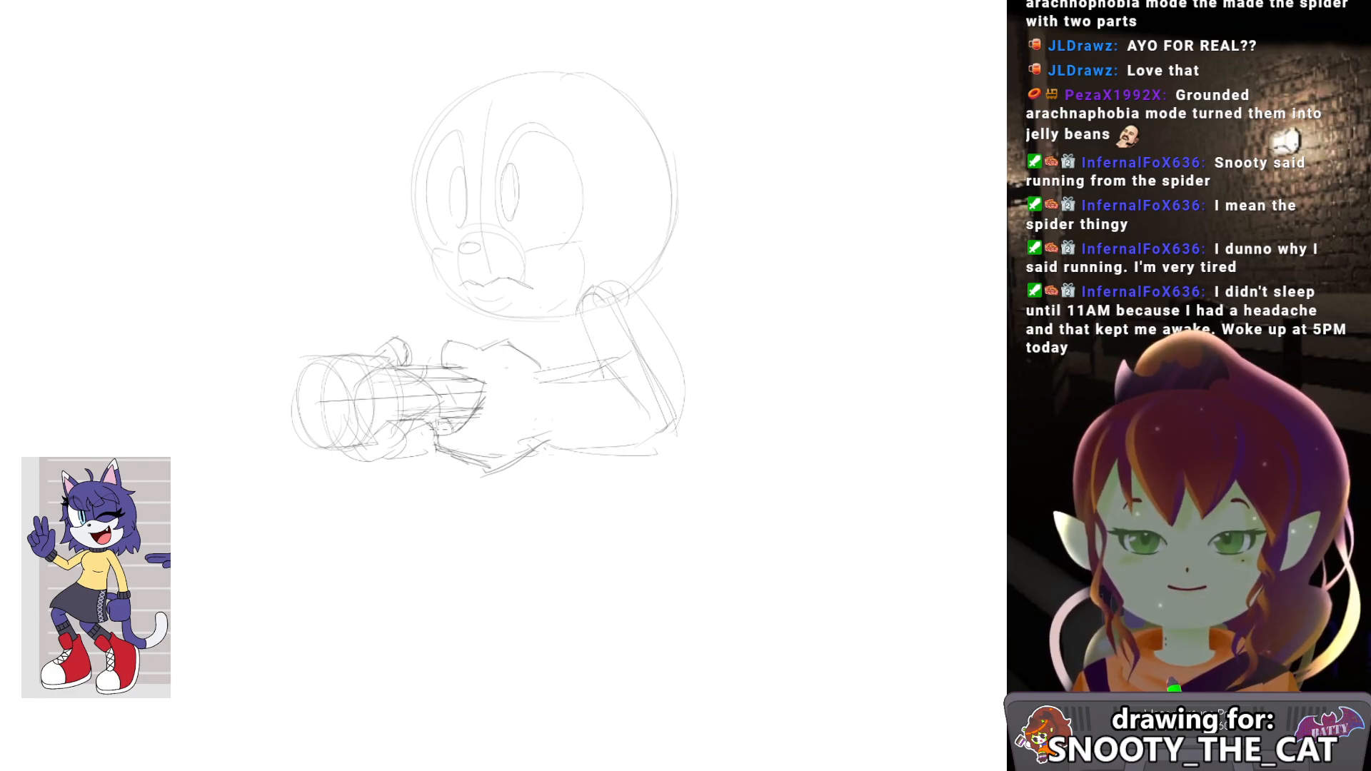
{"action": "left_click_drag", "start_coordinate": [433, 426], "coordinate": [504, 457]}
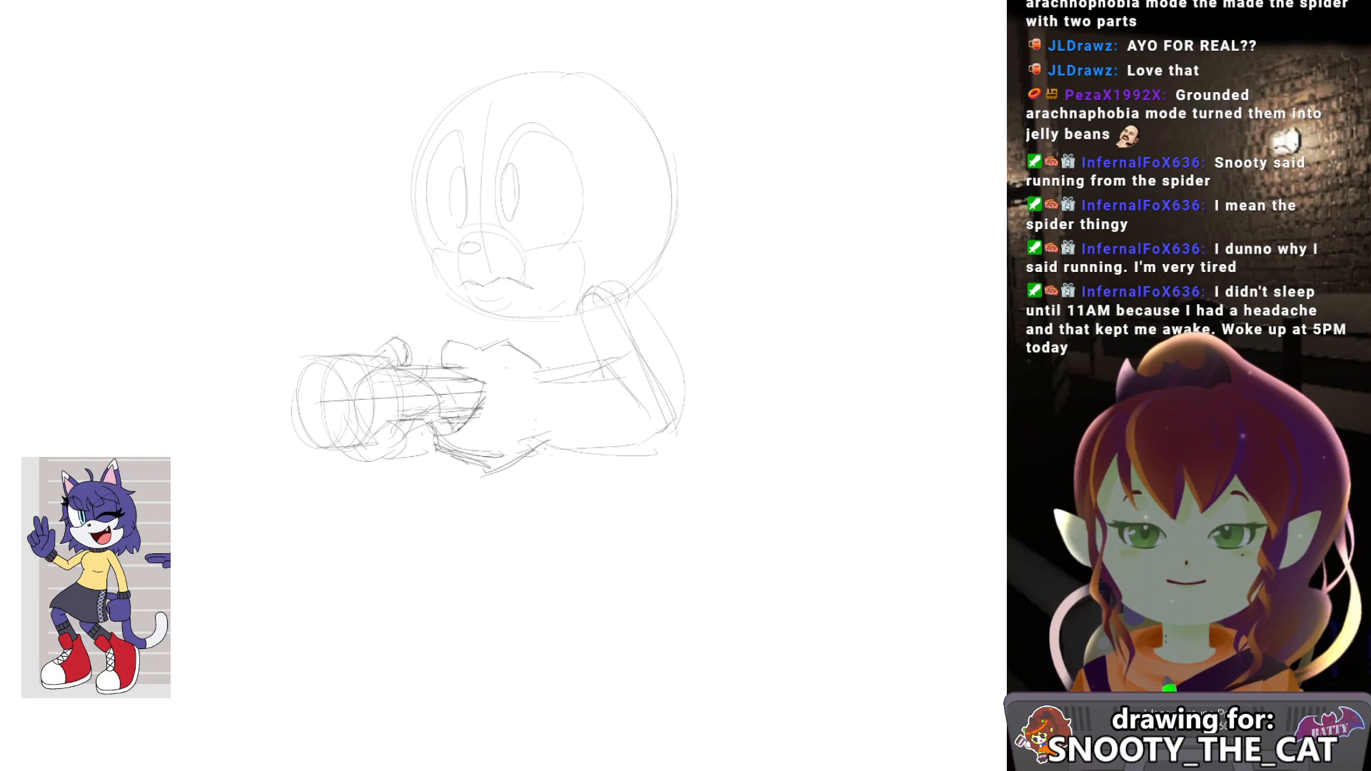
Sketch the near hand's wrist line, the far shoulder line below the chin and the neckline across the chest.
{"action": "left_click_drag", "start_coordinate": [443, 352], "coordinate": [475, 358]}
{"action": "mouse_move", "coordinate": [589, 371]}
{"action": "left_mouse_down"}
{"action": "mouse_move", "coordinate": [536, 368]}
{"action": "mouse_move", "coordinate": [508, 458]}
{"action": "left_mouse_up"}
{"action": "key", "text": "ctrl+z"}
{"action": "mouse_move", "coordinate": [514, 377]}
{"action": "left_mouse_down"}
{"action": "mouse_move", "coordinate": [511, 446]}
{"action": "mouse_move", "coordinate": [600, 357]}
{"action": "left_mouse_up"}
{"action": "left_click_drag", "start_coordinate": [543, 315], "coordinate": [535, 317]}
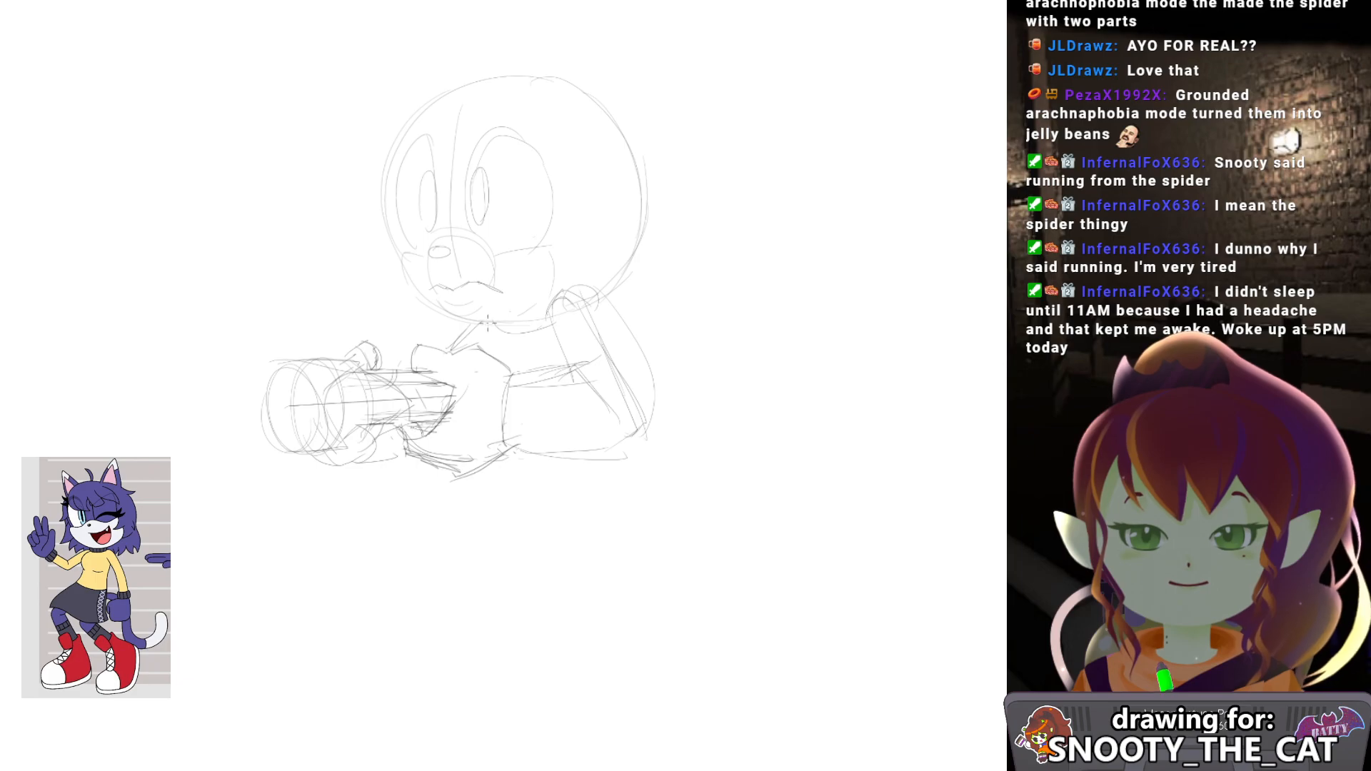
{"action": "left_click_drag", "start_coordinate": [500, 346], "coordinate": [411, 353]}
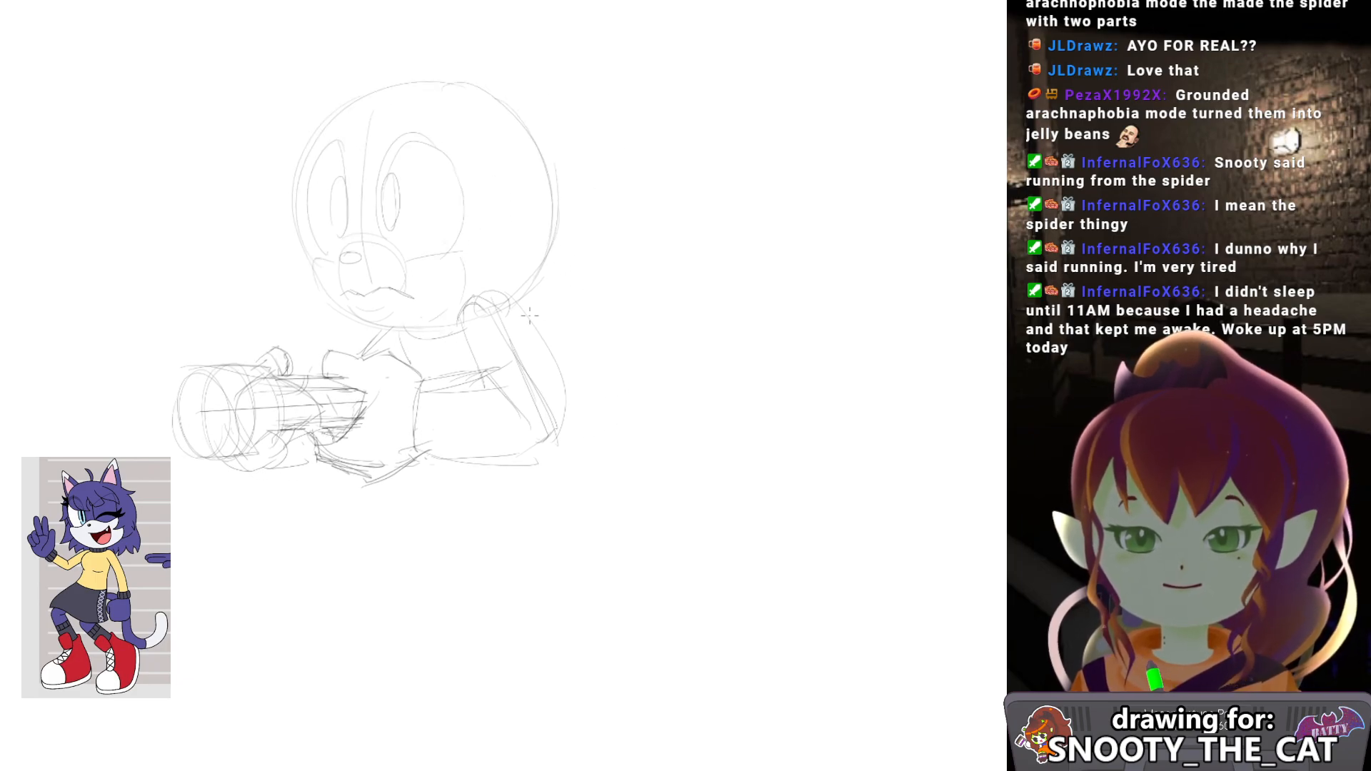
Sketch the curved back contour running down behind the near arm, undoing strokes that miss.
{"action": "mouse_move", "coordinate": [509, 306]}
{"action": "left_mouse_down"}
{"action": "mouse_move", "coordinate": [564, 461]}
{"action": "mouse_move", "coordinate": [528, 336]}
{"action": "mouse_move", "coordinate": [568, 444]}
{"action": "mouse_move", "coordinate": [558, 375]}
{"action": "mouse_move", "coordinate": [558, 474]}
{"action": "left_mouse_up"}
{"action": "key", "text": "ctrl+z"}
{"action": "key", "text": "ctrl+z"}
{"action": "left_click_drag", "start_coordinate": [534, 331], "coordinate": [560, 428]}
{"action": "left_click_drag", "start_coordinate": [532, 369], "coordinate": [546, 329]}
{"action": "key", "text": "ctrl+z"}
Sketch the outer and inner contours of both legs below the torso in a wide standing pose.
{"action": "mouse_move", "coordinate": [442, 419]}
{"action": "left_mouse_down"}
{"action": "mouse_move", "coordinate": [407, 473]}
{"action": "mouse_move", "coordinate": [395, 468]}
{"action": "mouse_move", "coordinate": [390, 516]}
{"action": "left_mouse_up"}
{"action": "key", "text": "ctrl+z"}
{"action": "left_click_drag", "start_coordinate": [462, 484], "coordinate": [437, 488]}
{"action": "mouse_move", "coordinate": [468, 475]}
{"action": "left_mouse_down"}
{"action": "mouse_move", "coordinate": [473, 401]}
{"action": "mouse_move", "coordinate": [401, 456]}
{"action": "left_mouse_up"}
{"action": "key", "text": "ctrl+z"}
{"action": "key", "text": "ctrl+z"}
{"action": "left_click_drag", "start_coordinate": [423, 384], "coordinate": [411, 461]}
{"action": "left_click_drag", "start_coordinate": [545, 357], "coordinate": [557, 425]}
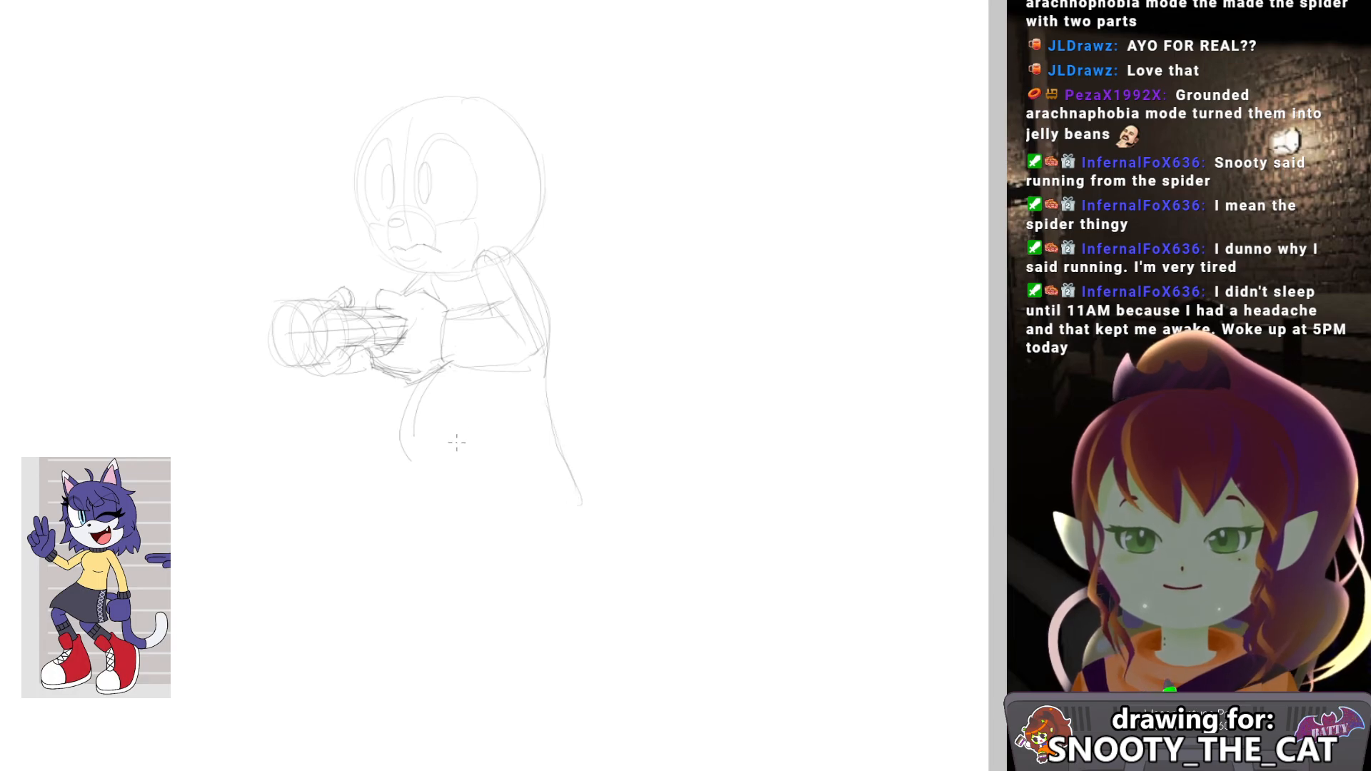
{"action": "left_click_drag", "start_coordinate": [473, 391], "coordinate": [464, 477]}
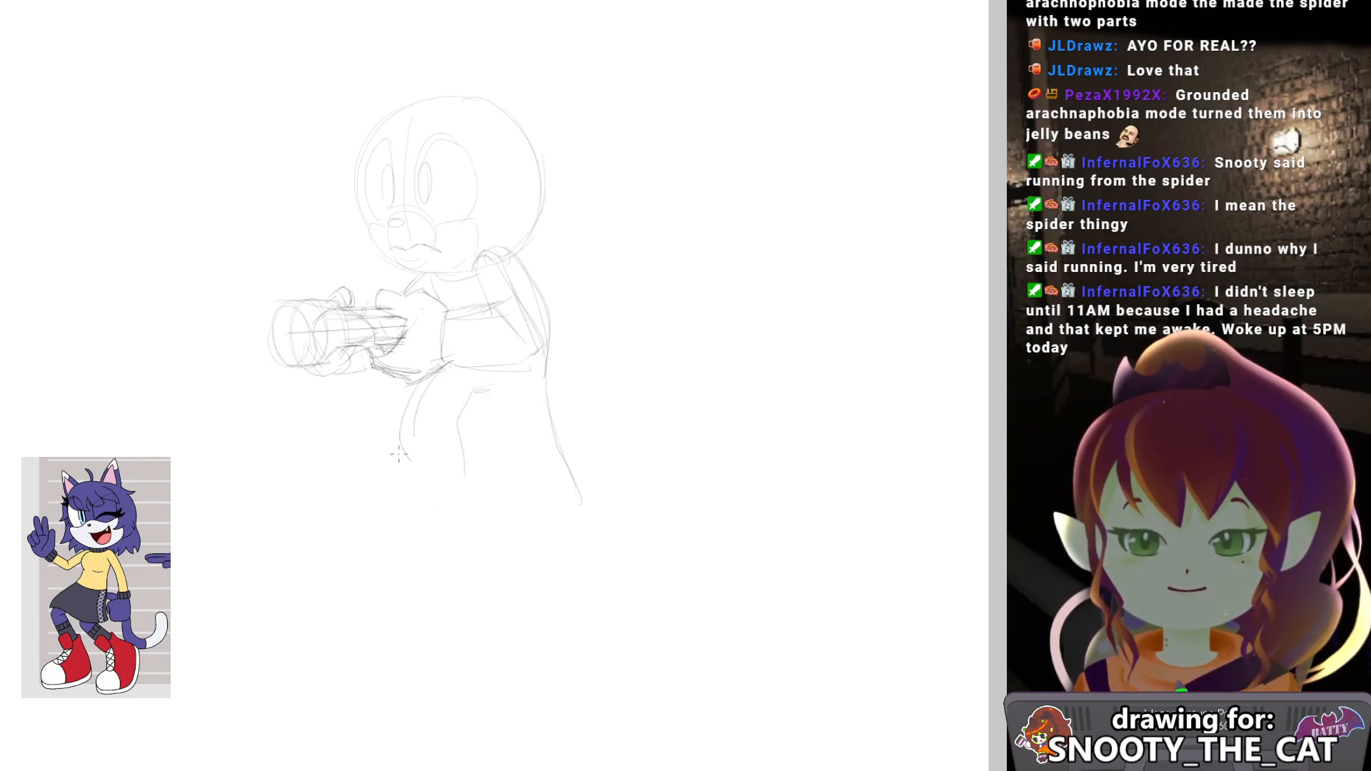
{"action": "mouse_move", "coordinate": [486, 391]}
{"action": "left_mouse_down"}
{"action": "mouse_move", "coordinate": [514, 501]}
{"action": "mouse_move", "coordinate": [556, 514]}
{"action": "mouse_move", "coordinate": [527, 519]}
{"action": "mouse_move", "coordinate": [569, 507]}
{"action": "left_mouse_up"}
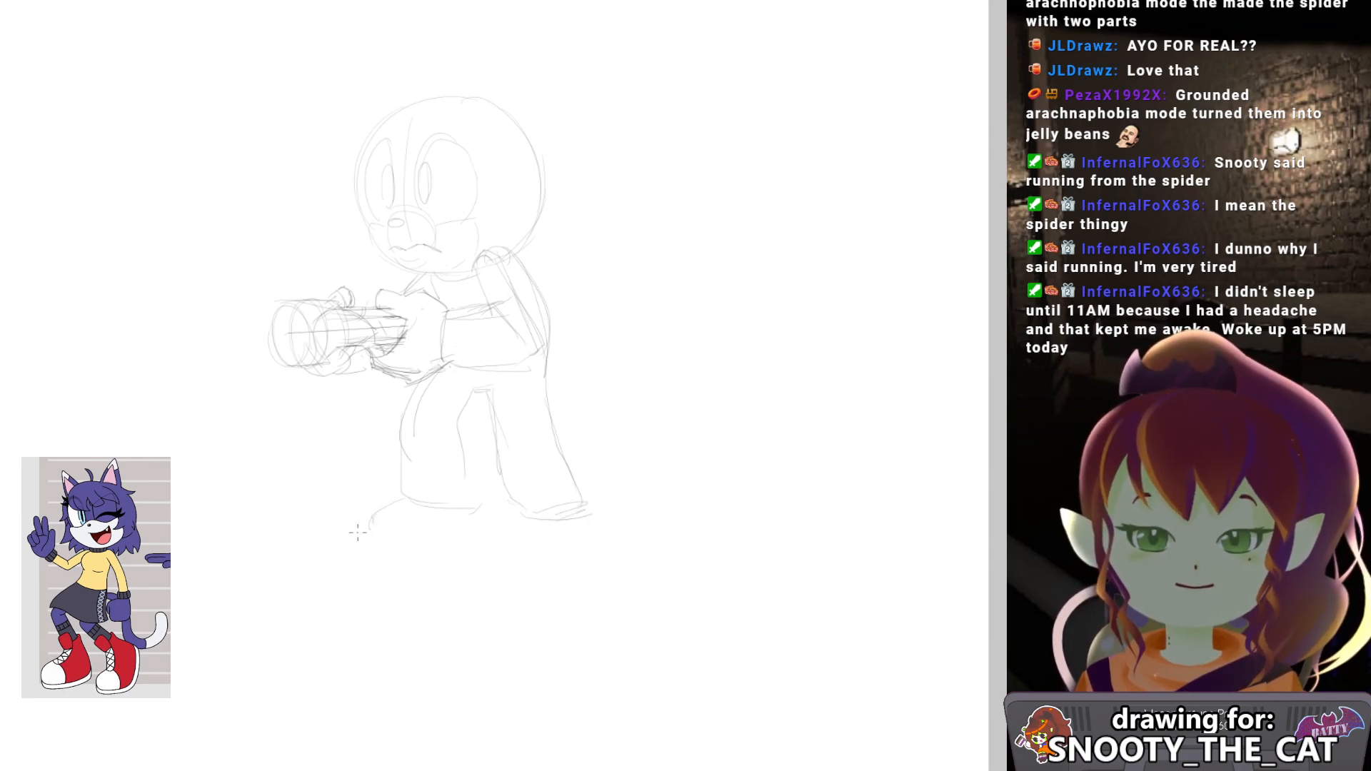
Sketch two chunky rounded shoes facing forward beneath the legs, redrawing strokes as needed.
{"action": "left_click_drag", "start_coordinate": [396, 544], "coordinate": [457, 534]}
{"action": "key", "text": "ctrl+z"}
{"action": "key", "text": "ctrl+z"}
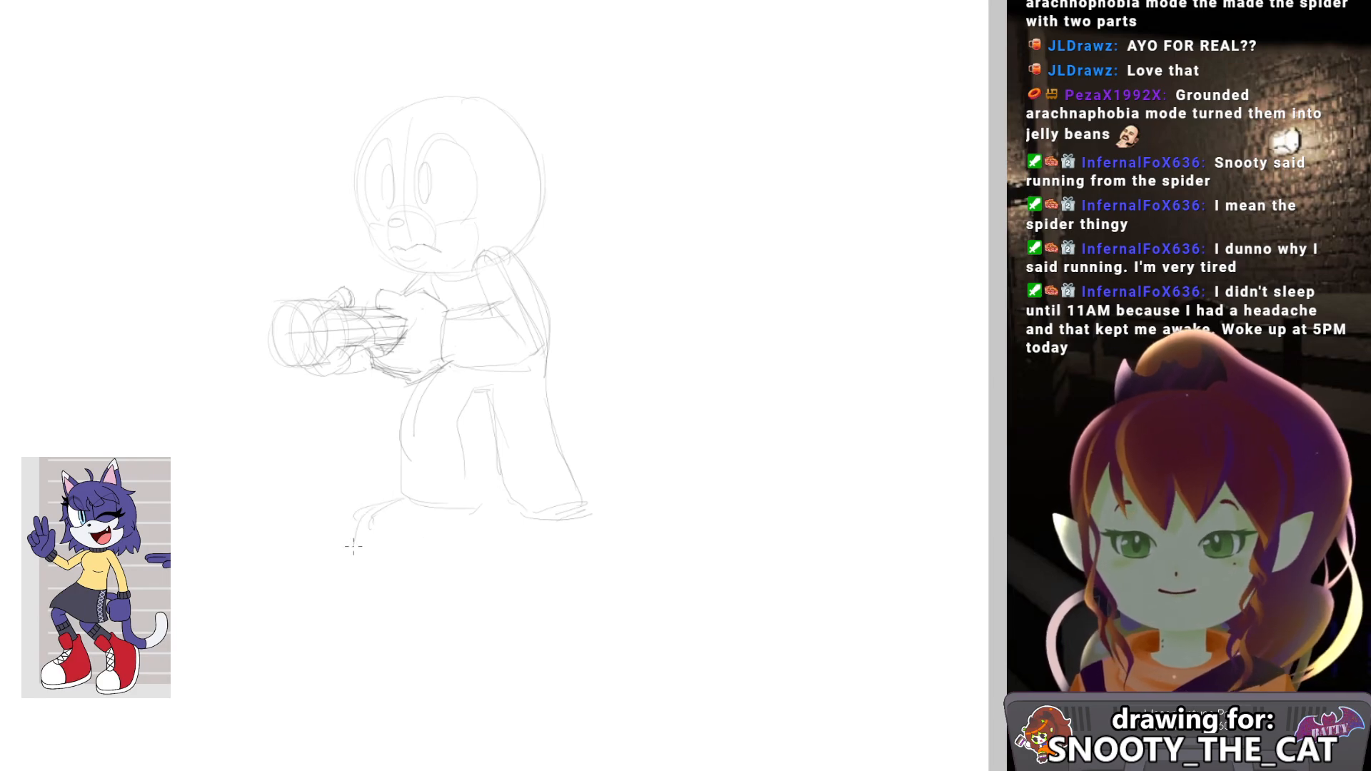
{"action": "left_click_drag", "start_coordinate": [360, 548], "coordinate": [448, 541]}
{"action": "key", "text": "ctrl+z"}
{"action": "mouse_move", "coordinate": [475, 488]}
{"action": "left_mouse_down"}
{"action": "mouse_move", "coordinate": [482, 540]}
{"action": "mouse_move", "coordinate": [481, 509]}
{"action": "mouse_move", "coordinate": [525, 553]}
{"action": "mouse_move", "coordinate": [522, 516]}
{"action": "mouse_move", "coordinate": [499, 529]}
{"action": "mouse_move", "coordinate": [517, 517]}
{"action": "mouse_move", "coordinate": [498, 565]}
{"action": "mouse_move", "coordinate": [566, 569]}
{"action": "left_mouse_up"}
{"action": "key", "text": "ctrl+z"}
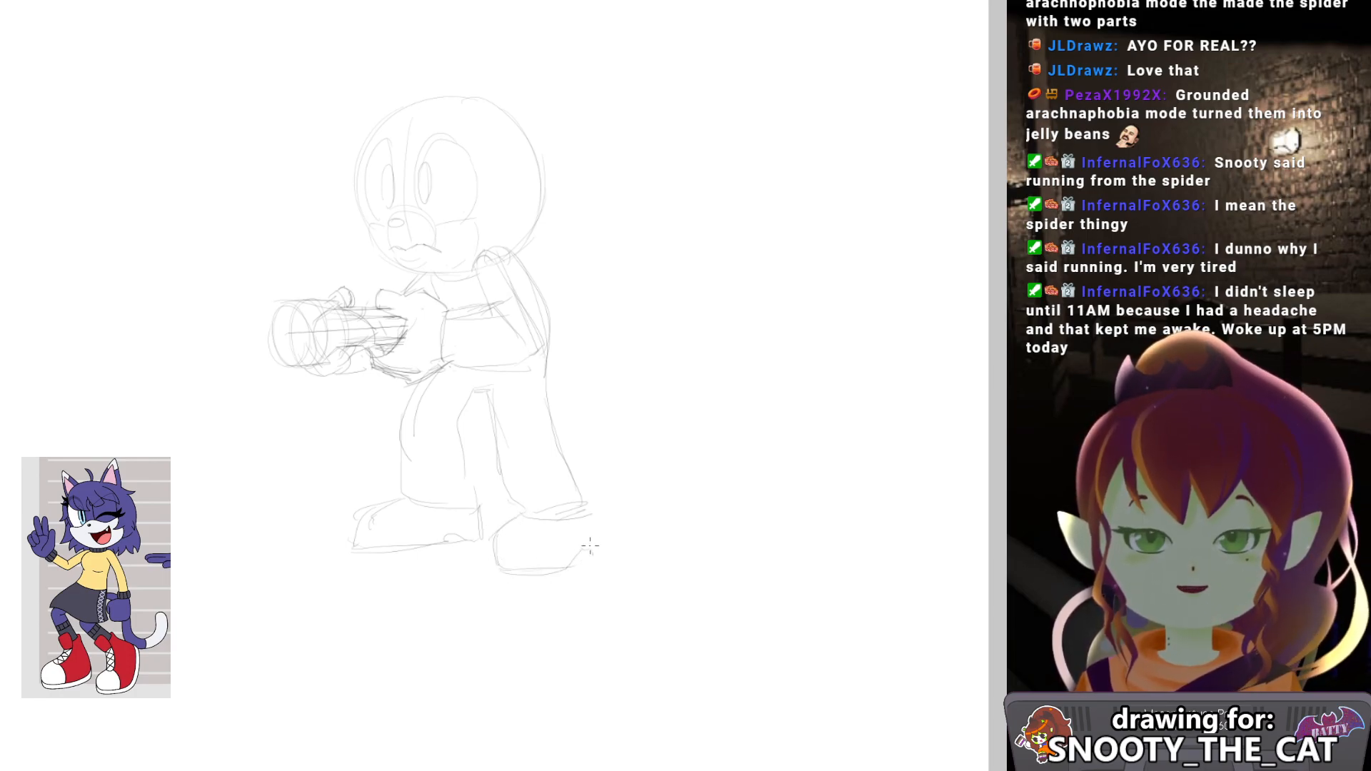
{"action": "left_click_drag", "start_coordinate": [579, 503], "coordinate": [589, 535]}
{"action": "left_click_drag", "start_coordinate": [570, 430], "coordinate": [554, 428]}
Check the sketch in a mirrored view and reshape the inner leg and shoe contours with varied brush sizes.
{"action": "key", "text": "h"}
{"action": "left_click_drag", "start_coordinate": [634, 483], "coordinate": [526, 513]}
{"action": "key", "text": "e"}
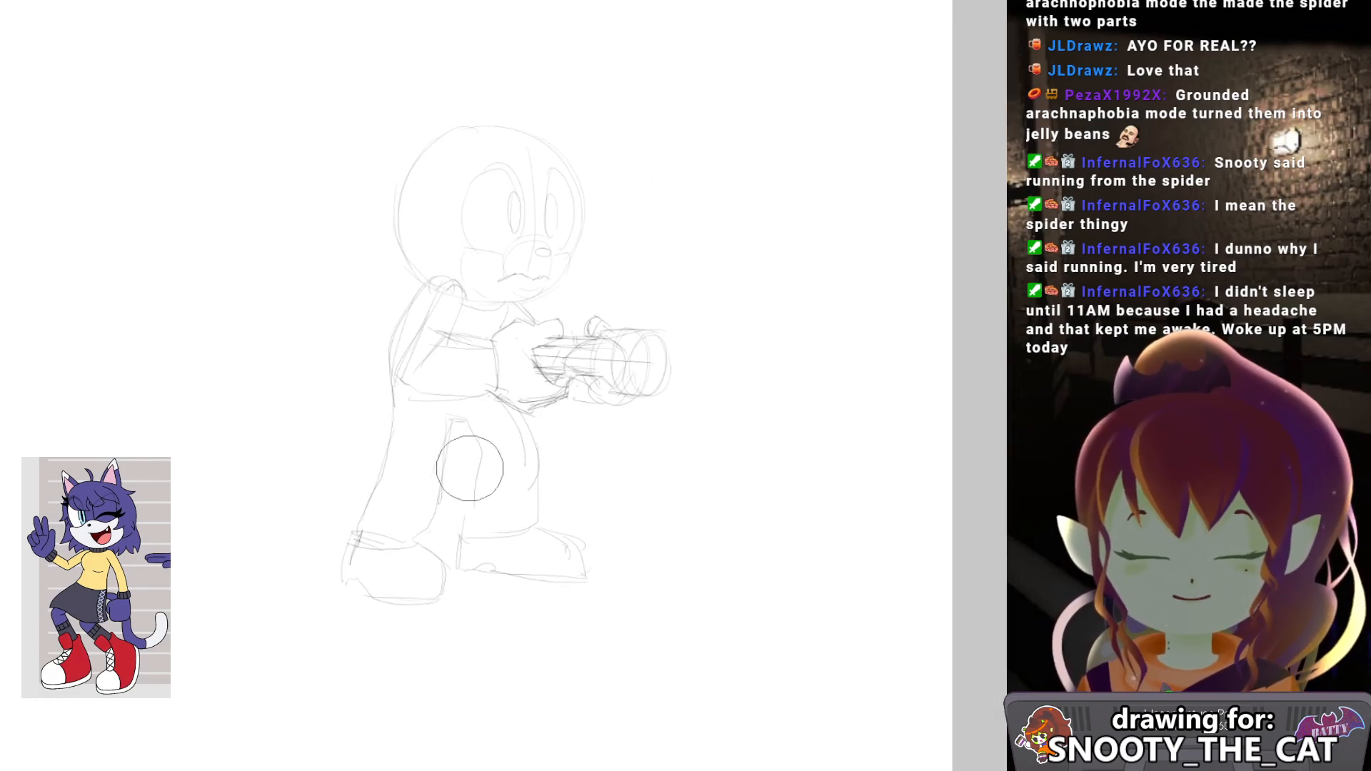
{"action": "key", "text": "]"}
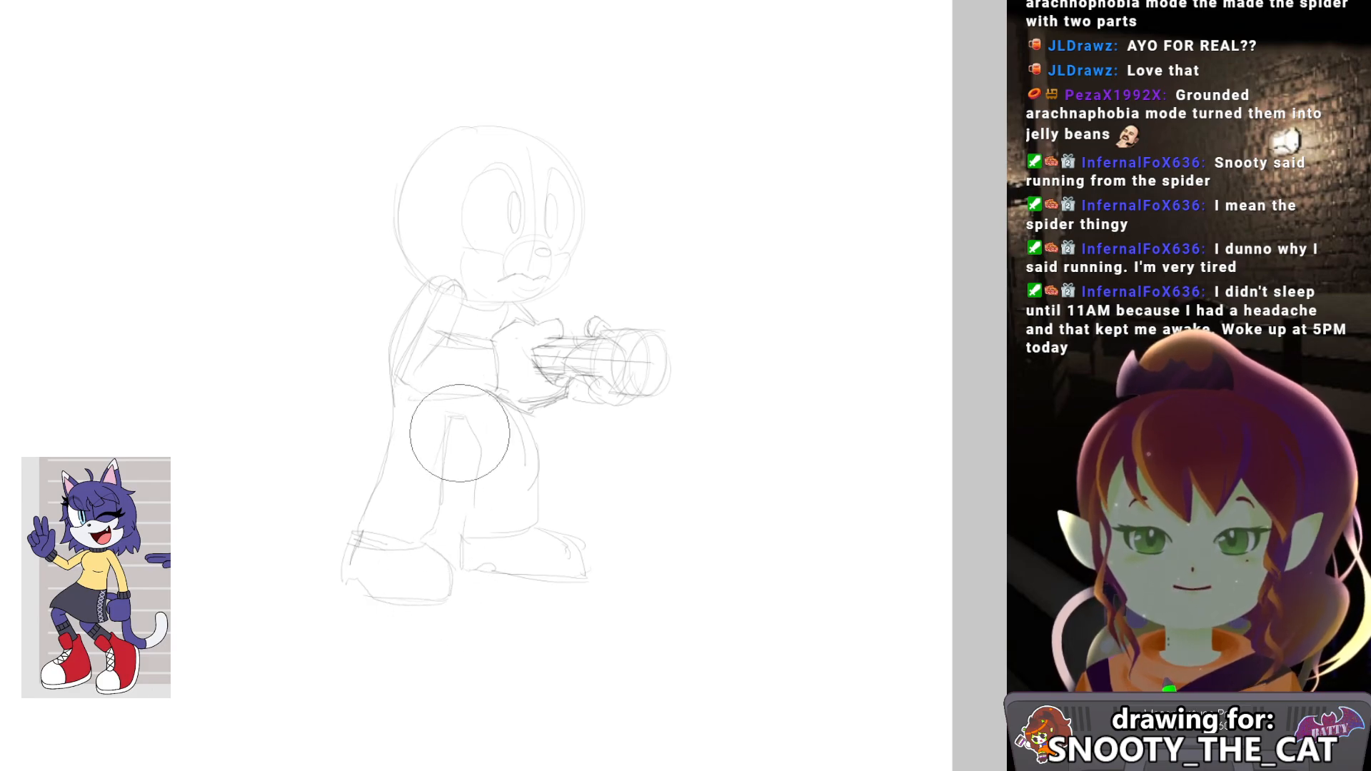
{"action": "key", "text": "["}
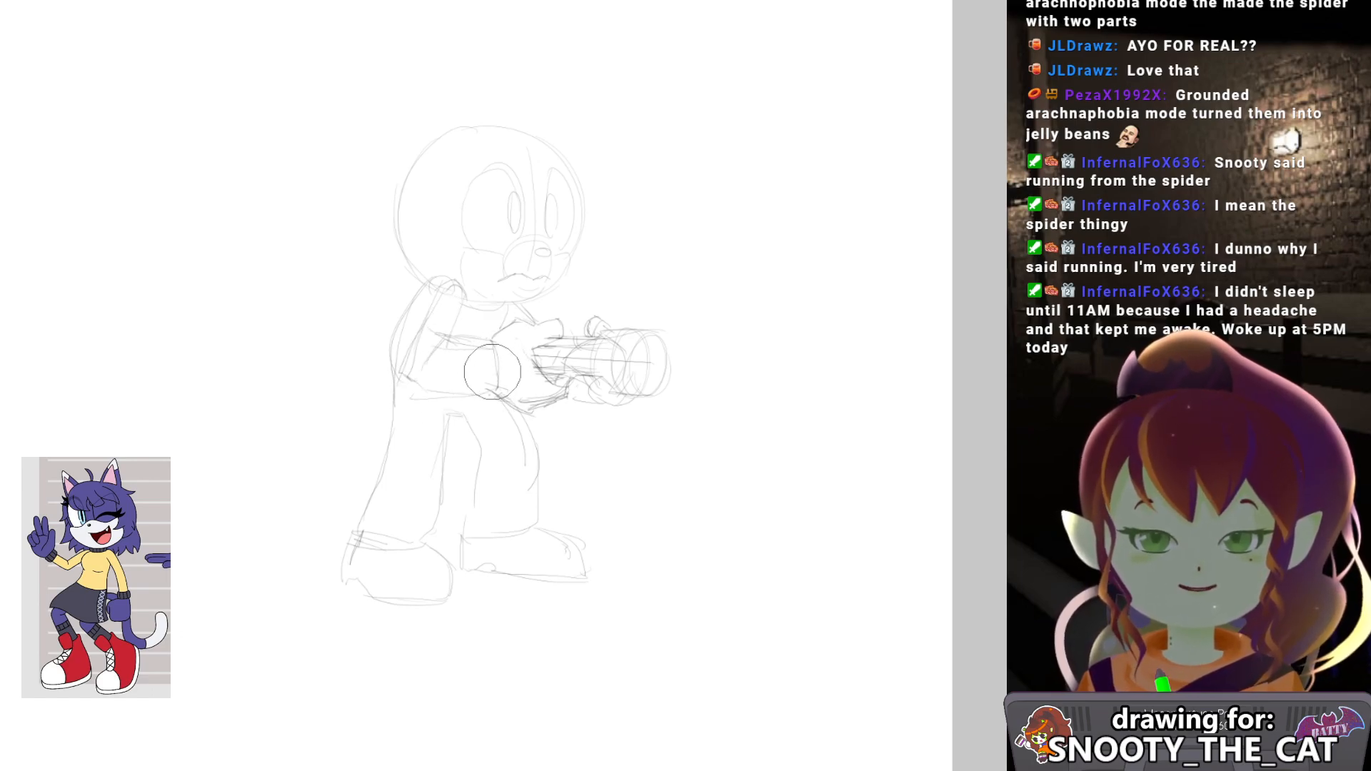
{"action": "key", "text": "]"}
{"action": "key", "text": "]"}
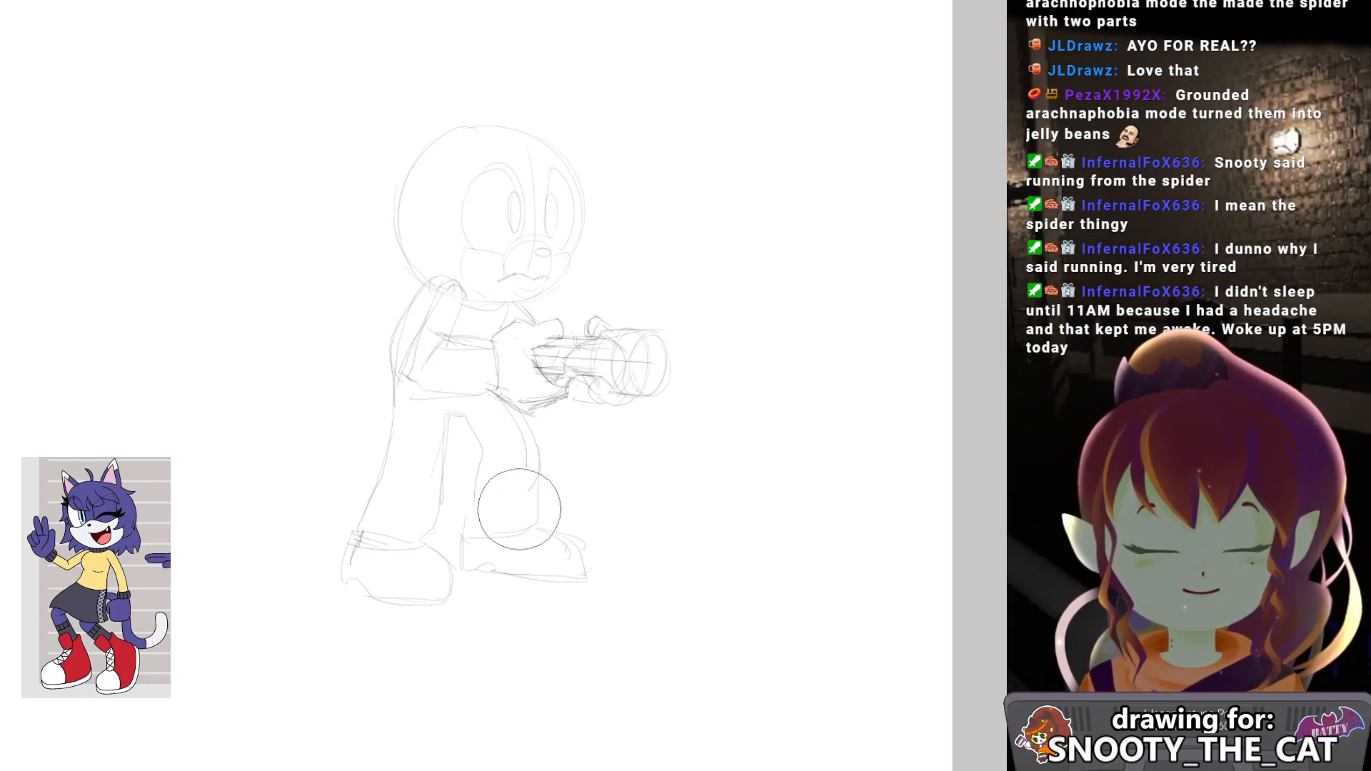
{"action": "key", "text": "["}
{"action": "key", "text": "["}
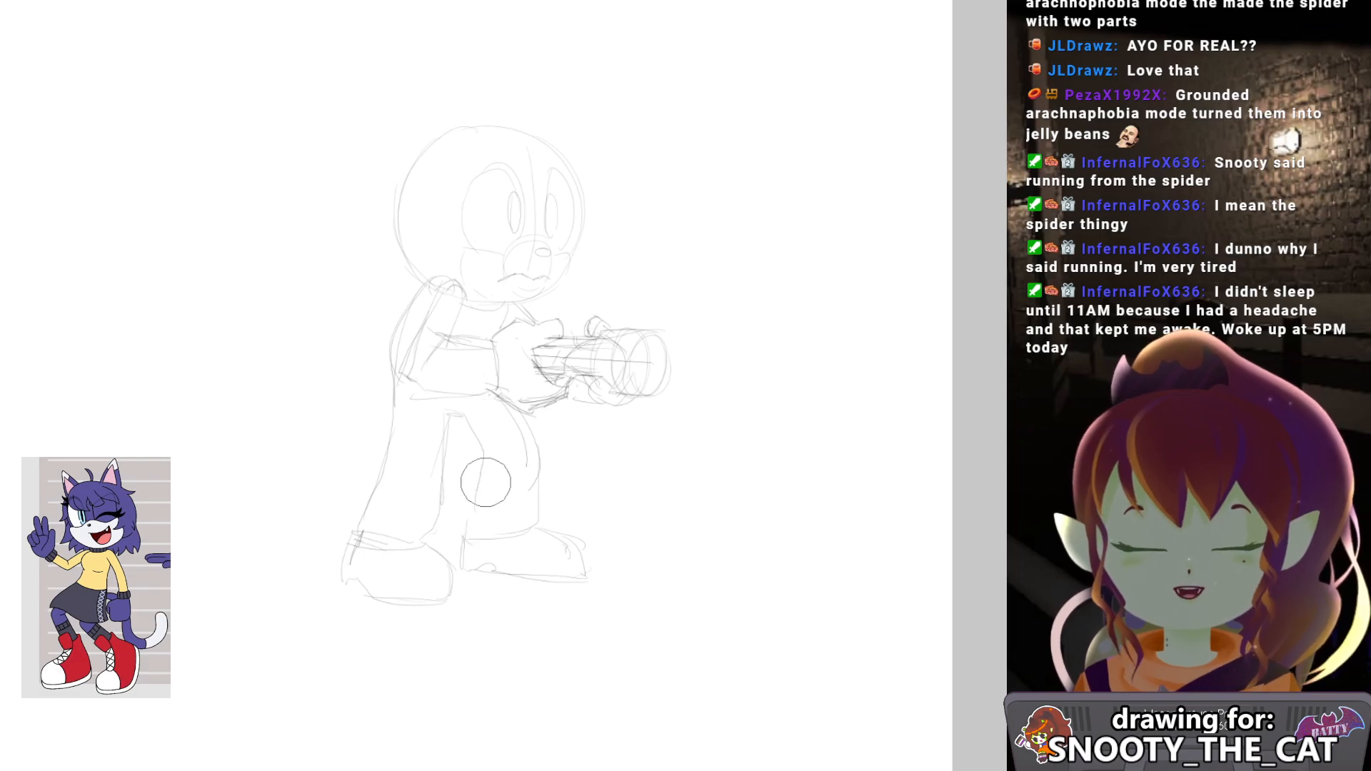
{"action": "key", "text": "]"}
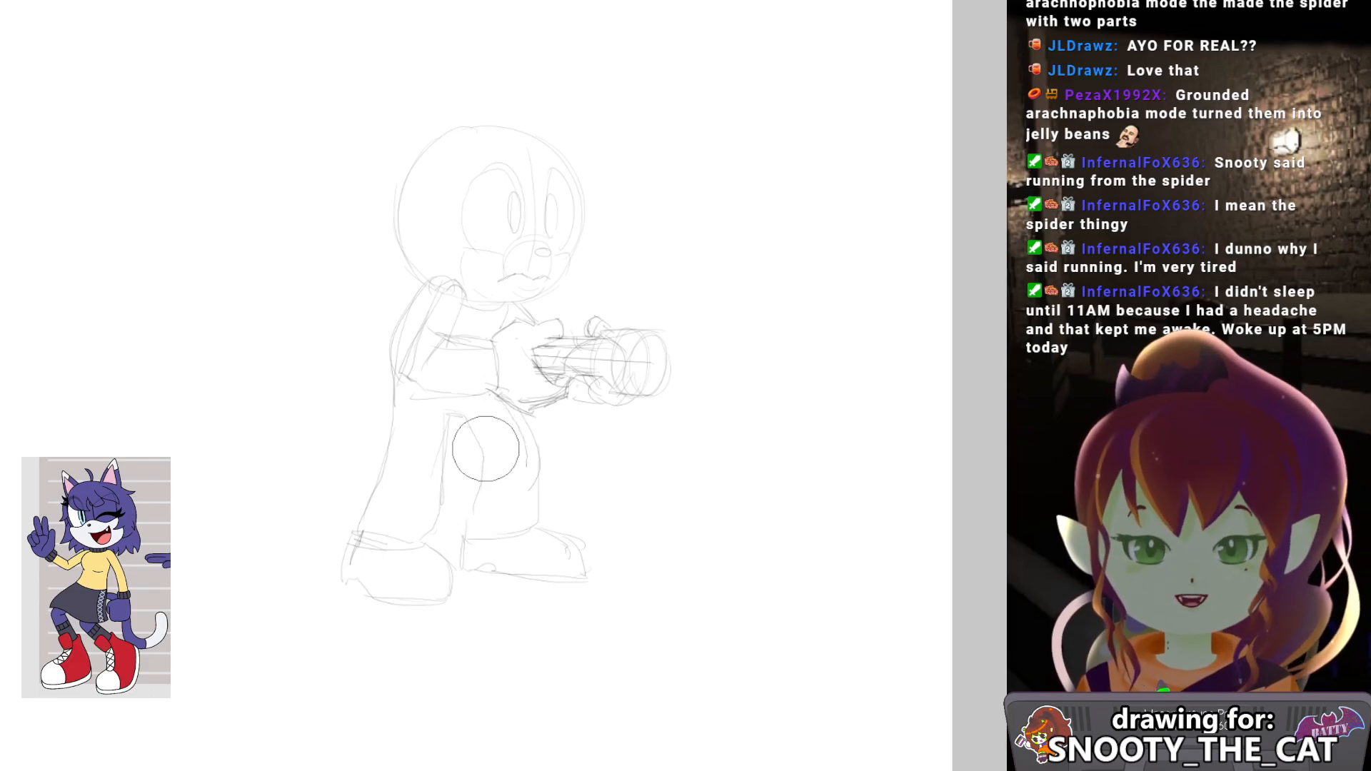
{"action": "key", "text": "["}
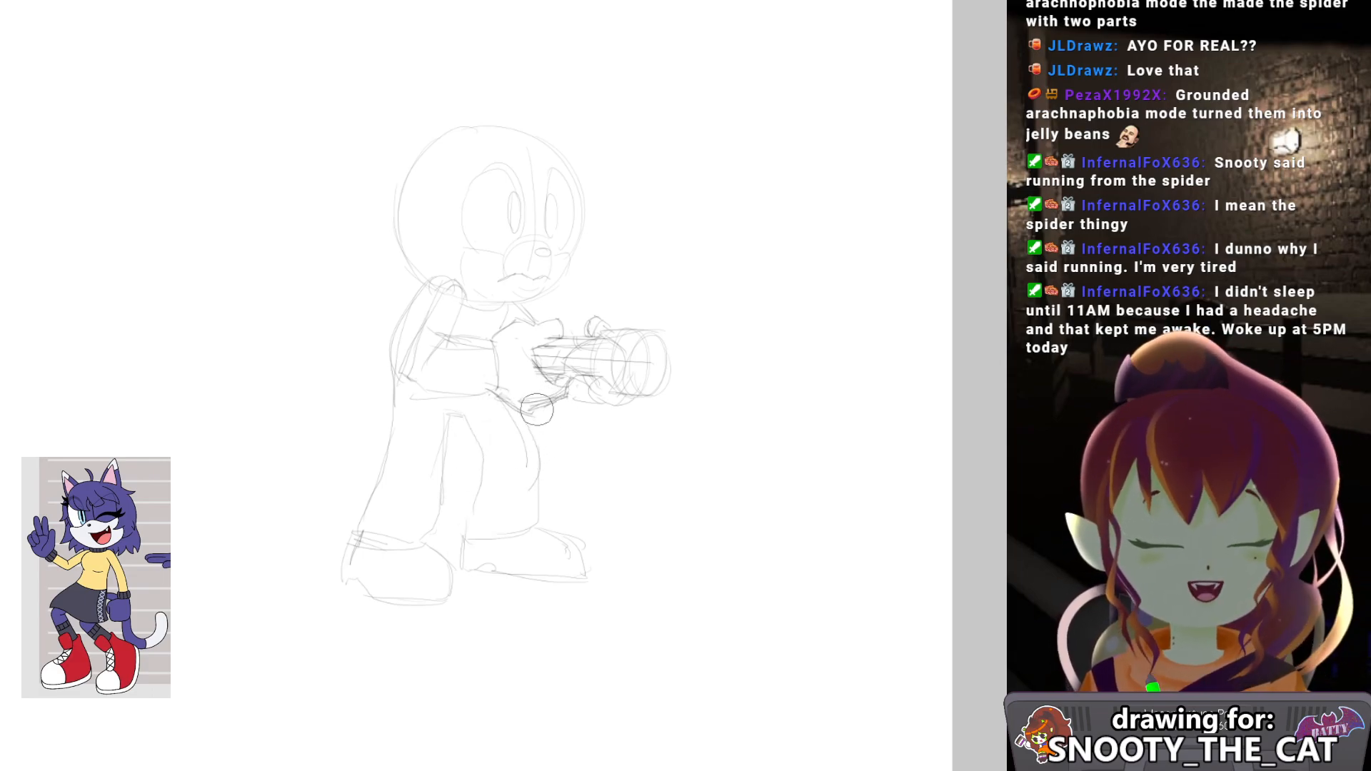
{"action": "key", "text": "]"}
{"action": "key", "text": "]"}
{"action": "key", "text": "["}
{"action": "key", "text": "["}
{"action": "key", "text": "["}
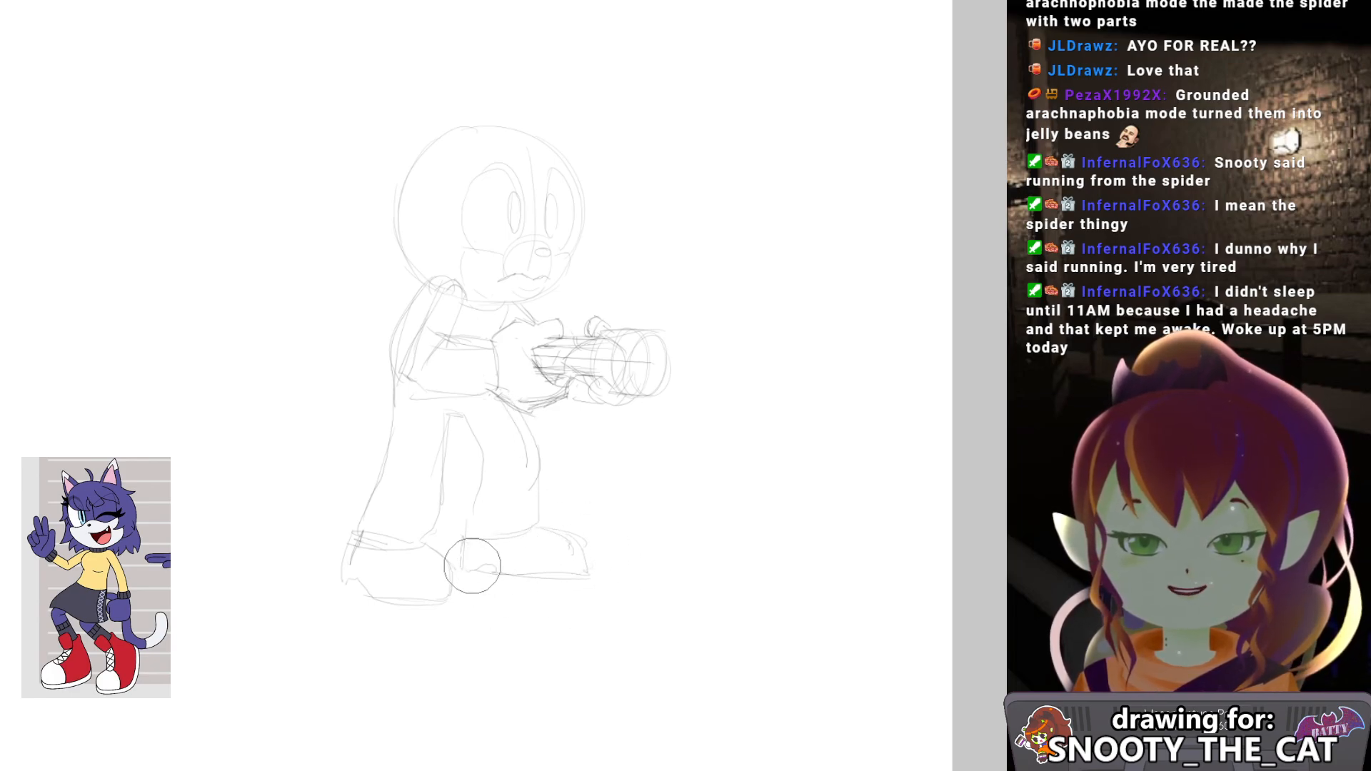
{"action": "key", "text": "]"}
{"action": "key", "text": "]"}
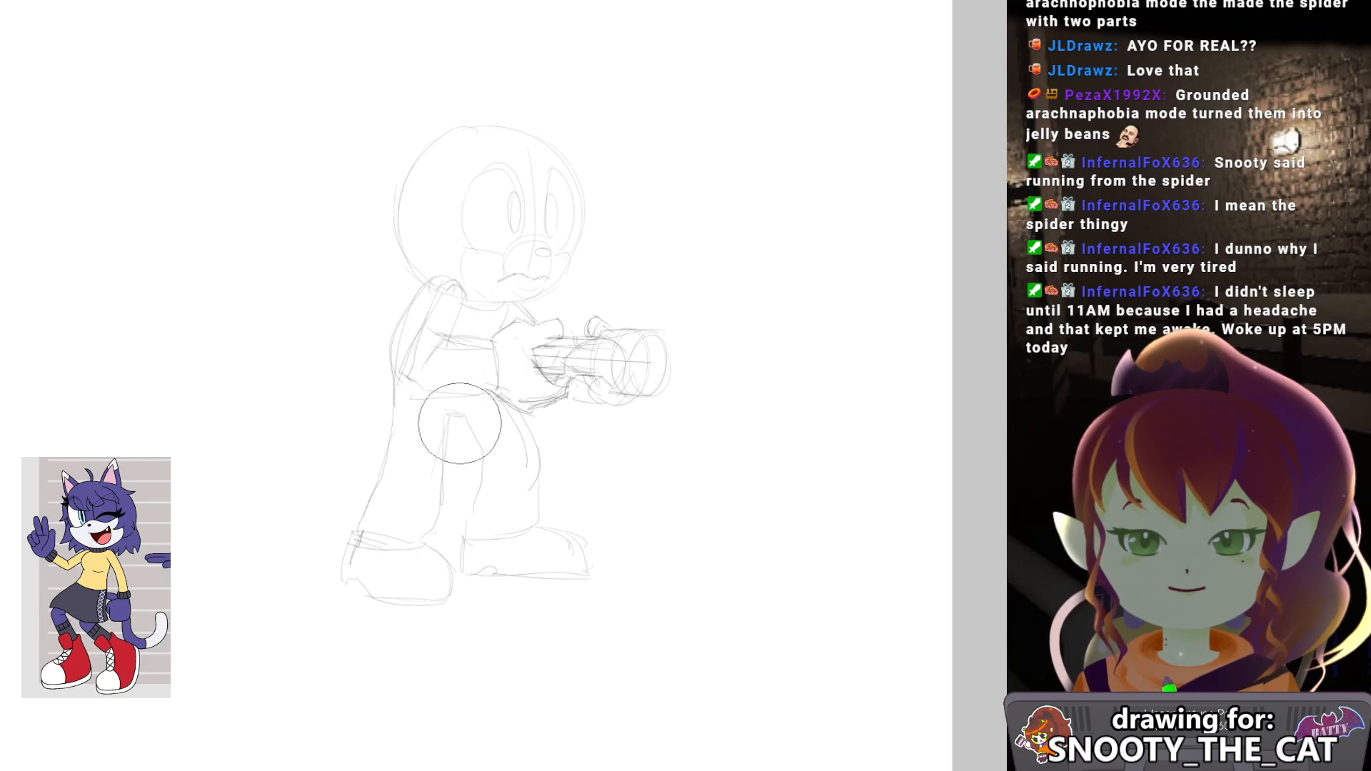
{"action": "left_click_drag", "start_coordinate": [480, 397], "coordinate": [444, 399]}
{"action": "key", "text": "h"}
{"action": "left_click_drag", "start_coordinate": [544, 433], "coordinate": [522, 446]}
{"action": "key", "text": "["}
{"action": "key", "text": "["}
{"action": "key", "text": "["}
{"action": "key", "text": "["}
{"action": "left_click_drag", "start_coordinate": [480, 295], "coordinate": [505, 286]}
{"action": "key", "text": "b"}
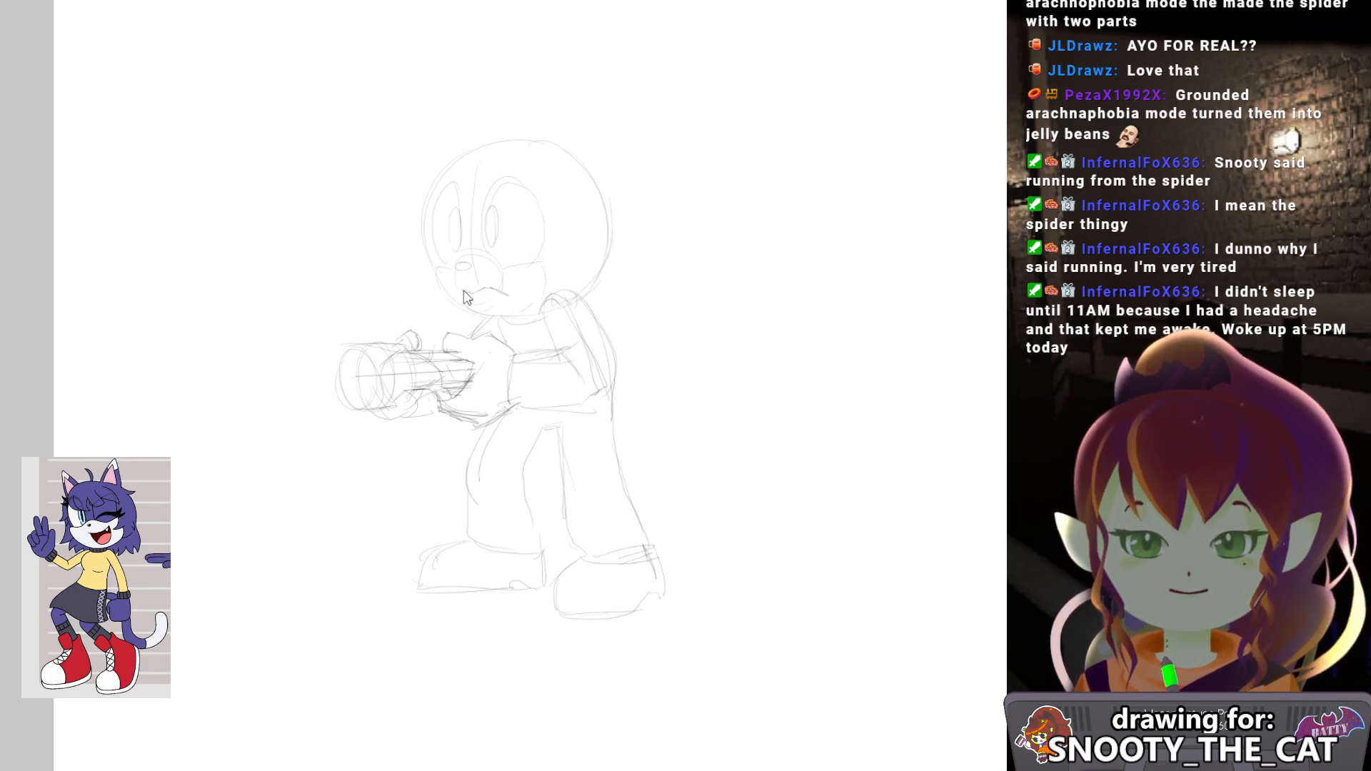
Sketch the tail's upper curve sweeping out from the lower back to a rounded tip.
{"action": "left_click_drag", "start_coordinate": [531, 277], "coordinate": [495, 259]}
{"action": "mouse_move", "coordinate": [637, 374]}
{"action": "left_mouse_down"}
{"action": "mouse_move", "coordinate": [604, 411]}
{"action": "mouse_move", "coordinate": [643, 421]}
{"action": "left_mouse_up"}
{"action": "key", "text": "ctrl+z"}
{"action": "key", "text": "ctrl+z"}
{"action": "left_click_drag", "start_coordinate": [570, 396], "coordinate": [658, 471]}
{"action": "key", "text": "ctrl+z"}
{"action": "key", "text": "ctrl+z"}
{"action": "left_click_drag", "start_coordinate": [570, 396], "coordinate": [710, 486]}
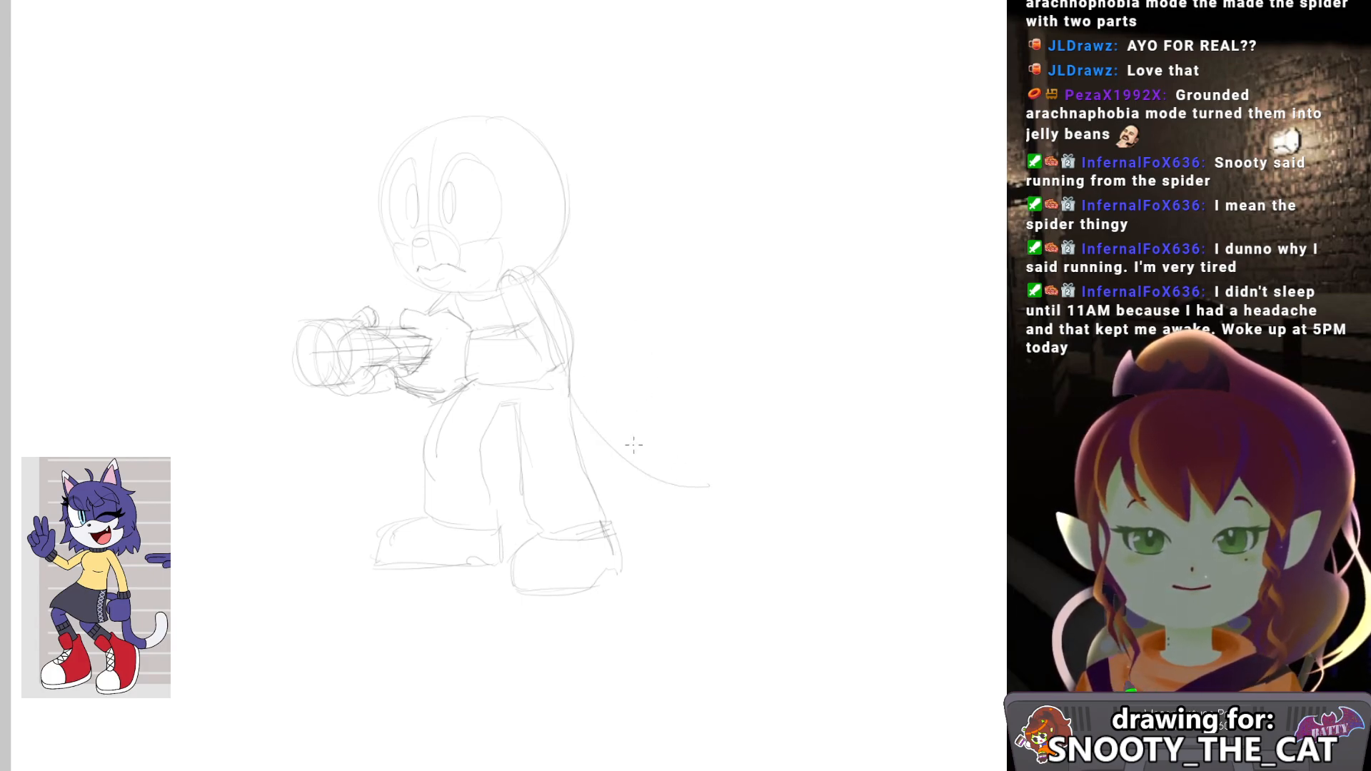
{"action": "left_click_drag", "start_coordinate": [574, 400], "coordinate": [690, 468]}
{"action": "key", "text": "ctrl+z"}
{"action": "mouse_move", "coordinate": [575, 398]}
{"action": "left_mouse_down"}
{"action": "mouse_move", "coordinate": [710, 469]}
{"action": "mouse_move", "coordinate": [699, 460]}
{"action": "mouse_move", "coordinate": [748, 465]}
{"action": "left_mouse_up"}
{"action": "key", "text": "ctrl+z"}
{"action": "key", "text": "ctrl+z"}
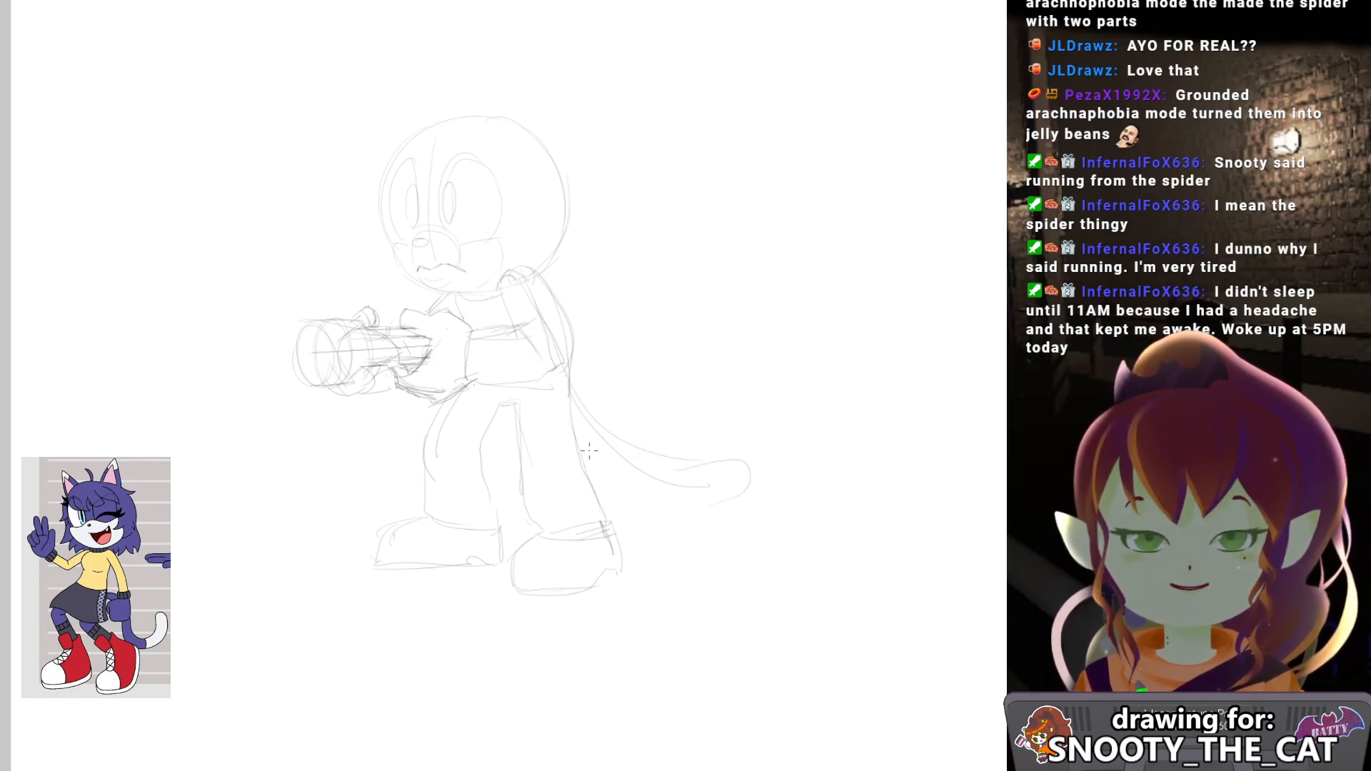
Sketch the tail's lower edge from behind the near leg out to the rounded tip.
{"action": "left_click_drag", "start_coordinate": [581, 453], "coordinate": [693, 508]}
{"action": "key", "text": "ctrl+z"}
{"action": "mouse_move", "coordinate": [593, 460]}
{"action": "left_mouse_down"}
{"action": "mouse_move", "coordinate": [714, 502]}
{"action": "mouse_move", "coordinate": [639, 493]}
{"action": "mouse_move", "coordinate": [726, 499]}
{"action": "left_mouse_up"}
{"action": "key", "text": "ctrl+z"}
{"action": "key", "text": "ctrl+z"}
{"action": "mouse_move", "coordinate": [591, 422]}
{"action": "left_mouse_down"}
{"action": "mouse_move", "coordinate": [712, 482]}
{"action": "mouse_move", "coordinate": [669, 466]}
{"action": "left_mouse_up"}
{"action": "key", "text": "ctrl+z"}
{"action": "left_click_drag", "start_coordinate": [628, 375], "coordinate": [658, 425]}
{"action": "left_click_drag", "start_coordinate": [568, 252], "coordinate": [580, 275]}
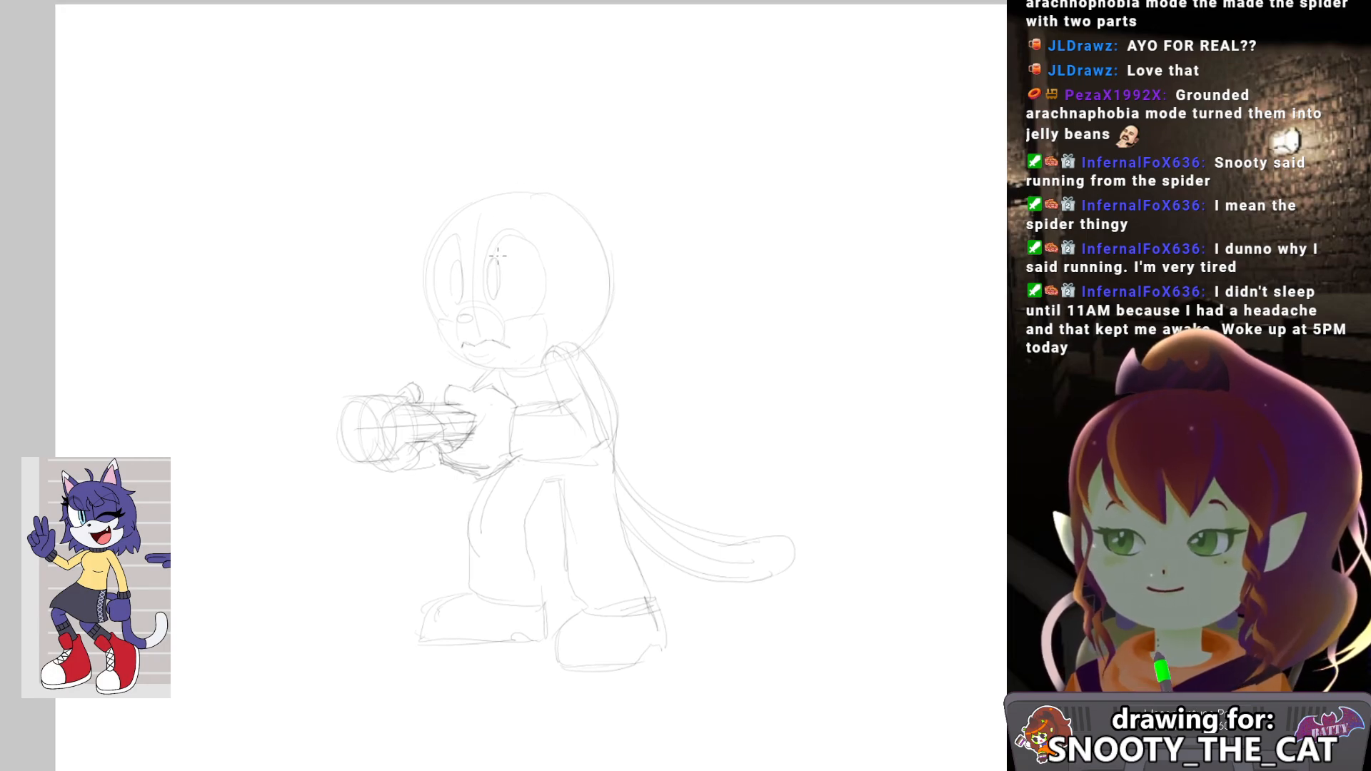
Sketch the swept hair volume over the crown and a rounded fringe curling past the far side of the forehead.
{"action": "scroll", "coordinate": [500, 250], "scroll_direction": "up", "scroll_amount": 5}
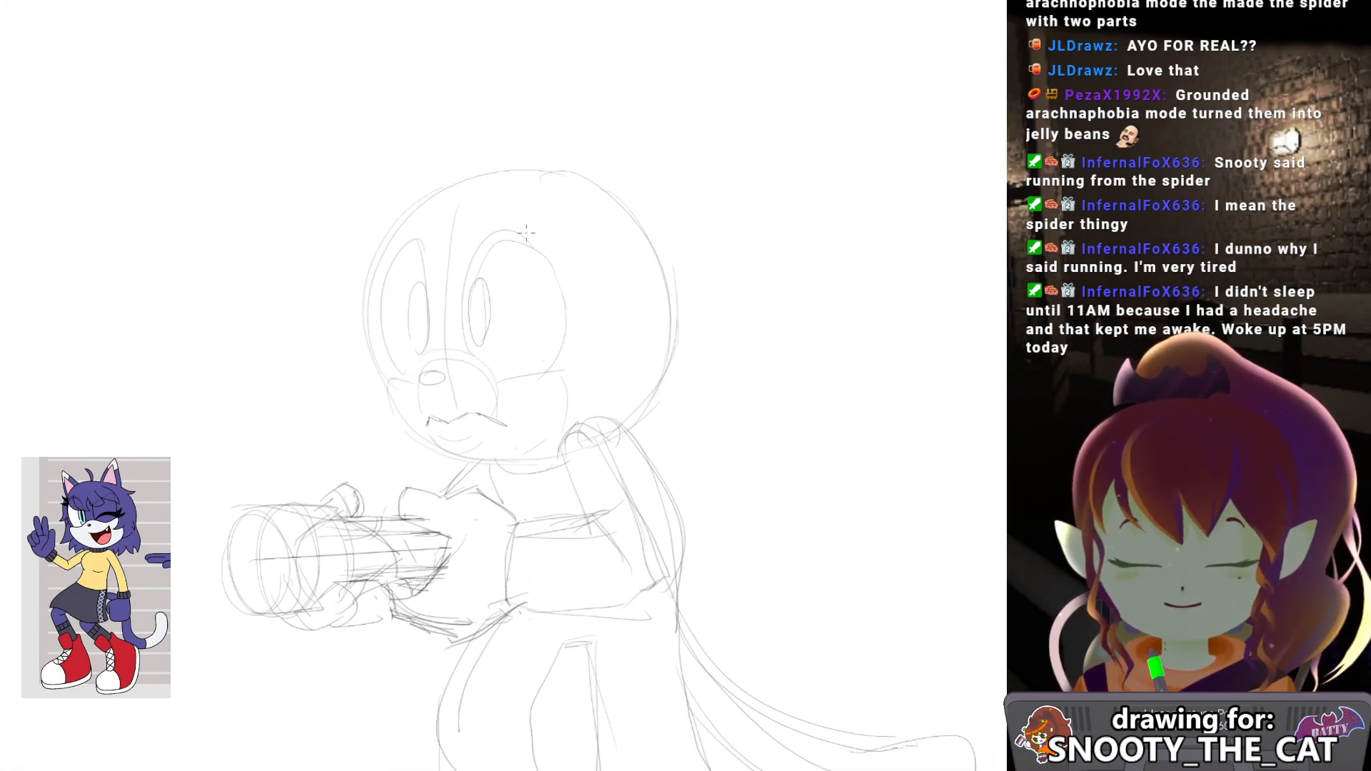
{"action": "left_click_drag", "start_coordinate": [540, 308], "coordinate": [544, 316]}
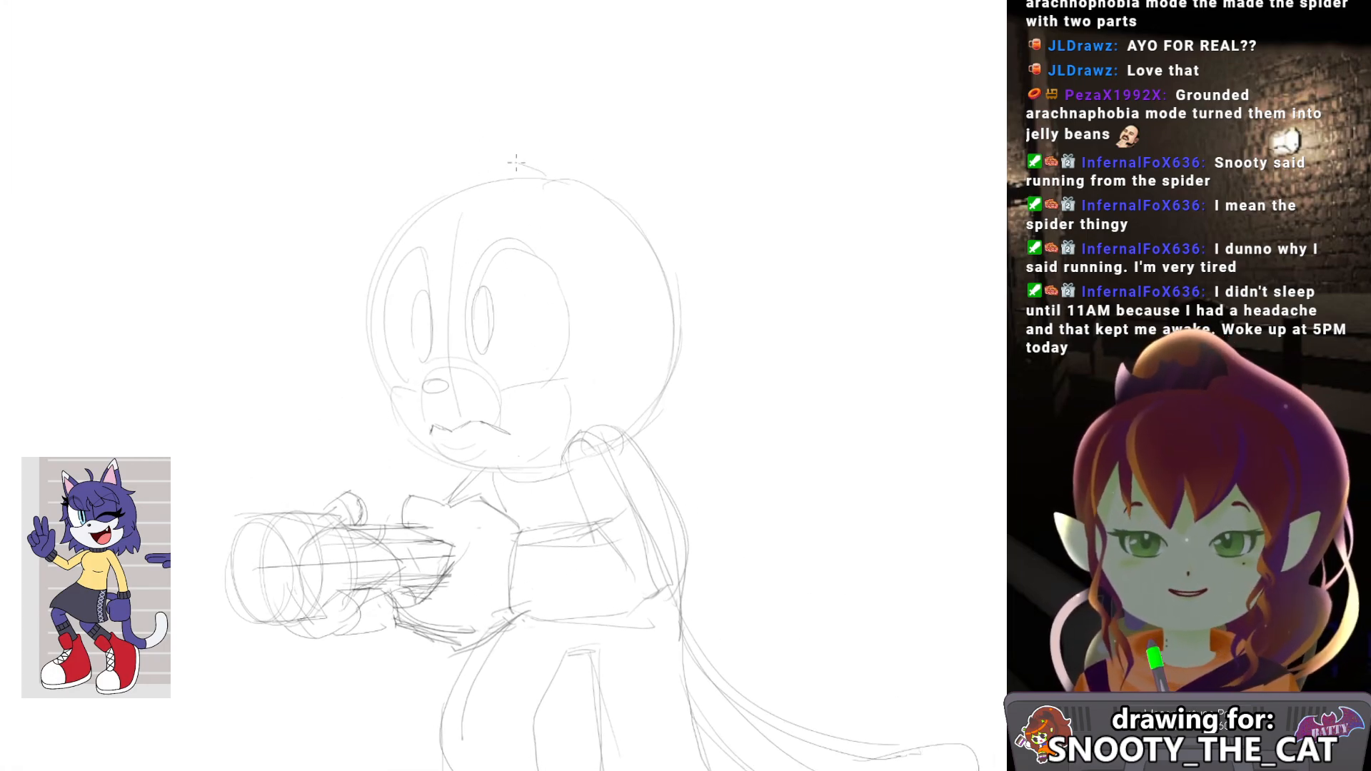
{"action": "mouse_move", "coordinate": [594, 187]}
{"action": "left_mouse_down"}
{"action": "mouse_move", "coordinate": [367, 209]}
{"action": "mouse_move", "coordinate": [360, 264]}
{"action": "left_mouse_up"}
{"action": "mouse_move", "coordinate": [422, 143]}
{"action": "left_mouse_down"}
{"action": "mouse_move", "coordinate": [348, 259]}
{"action": "mouse_move", "coordinate": [395, 290]}
{"action": "left_mouse_up"}
{"action": "key", "text": "ctrl+z"}
{"action": "mouse_move", "coordinate": [387, 141]}
{"action": "left_mouse_down"}
{"action": "mouse_move", "coordinate": [352, 159]}
{"action": "mouse_move", "coordinate": [389, 305]}
{"action": "left_mouse_up"}
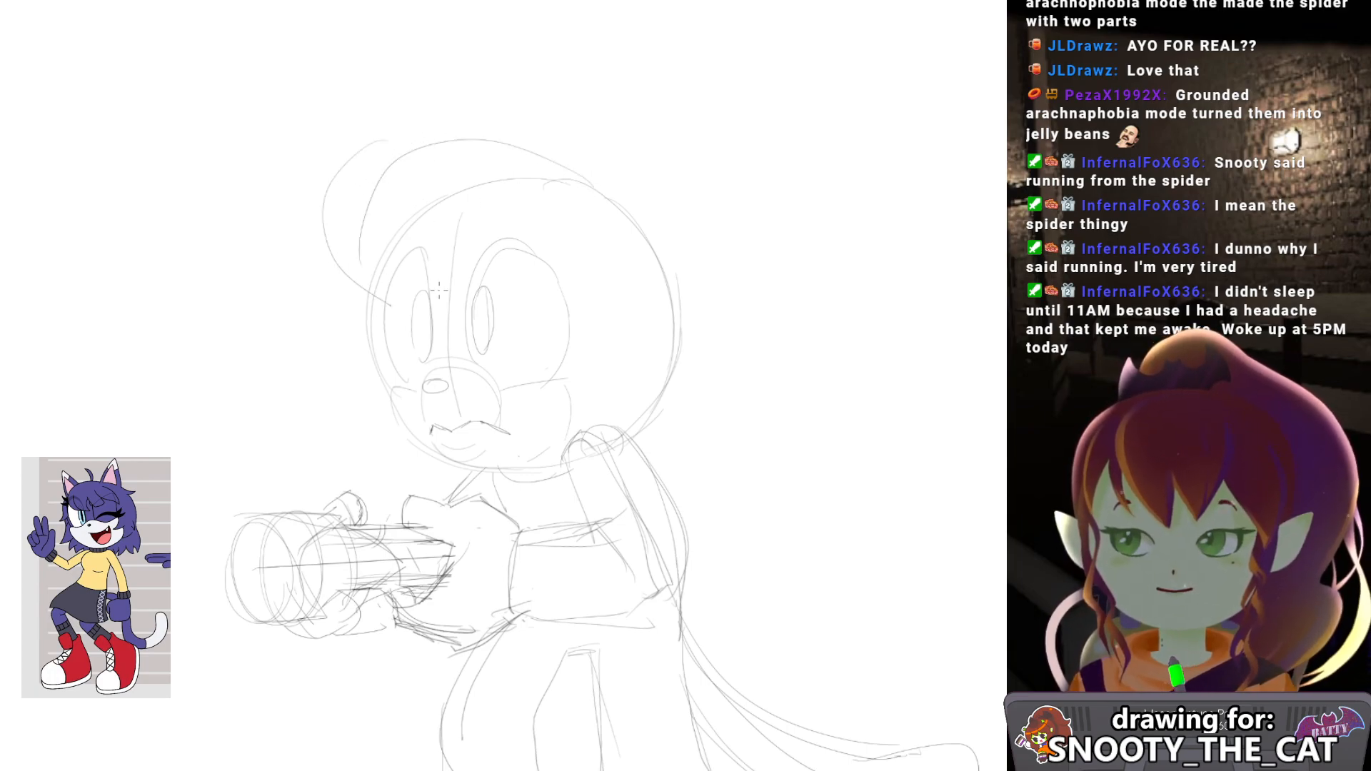
Draw a straight fringe line across the eyes and a curved side edge beside the near eye.
{"action": "left_click", "coordinate": [600, 311], "text": "shift"}
{"action": "key", "text": "ctrl+z"}
{"action": "left_click", "coordinate": [554, 306], "text": "shift"}
{"action": "left_click_drag", "start_coordinate": [582, 223], "coordinate": [597, 310]}
{"action": "left_click_drag", "start_coordinate": [499, 186], "coordinate": [555, 311]}
{"action": "key", "text": "ctrl+z"}
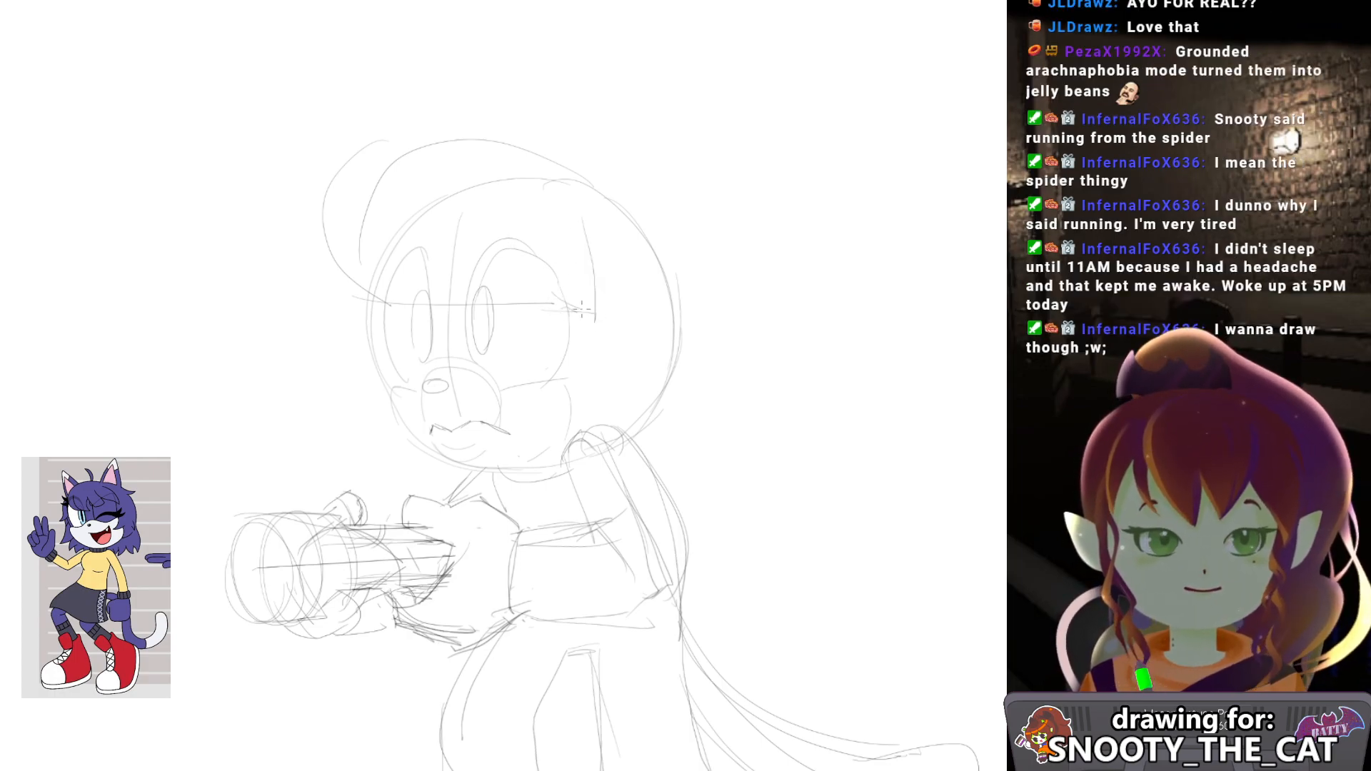
Sketch the tall pointed outline of the near ear on top of the head, redrawing until the shape fits.
{"action": "left_click_drag", "start_coordinate": [578, 236], "coordinate": [541, 244]}
{"action": "left_click_drag", "start_coordinate": [524, 178], "coordinate": [631, 79]}
{"action": "key", "text": "ctrl+z"}
{"action": "left_click_drag", "start_coordinate": [524, 178], "coordinate": [632, 79]}
{"action": "key", "text": "ctrl+z"}
{"action": "left_click_drag", "start_coordinate": [525, 178], "coordinate": [600, 81]}
{"action": "key", "text": "ctrl+z"}
{"action": "left_click_drag", "start_coordinate": [524, 178], "coordinate": [610, 67]}
{"action": "key", "text": "ctrl+z"}
{"action": "key", "text": "ctrl+z"}
{"action": "mouse_move", "coordinate": [514, 174]}
{"action": "left_mouse_down"}
{"action": "mouse_move", "coordinate": [608, 66]}
{"action": "mouse_move", "coordinate": [633, 238]}
{"action": "left_mouse_up"}
{"action": "key", "text": "ctrl+z"}
{"action": "left_click_drag", "start_coordinate": [606, 71], "coordinate": [622, 248]}
{"action": "key", "text": "ctrl+z"}
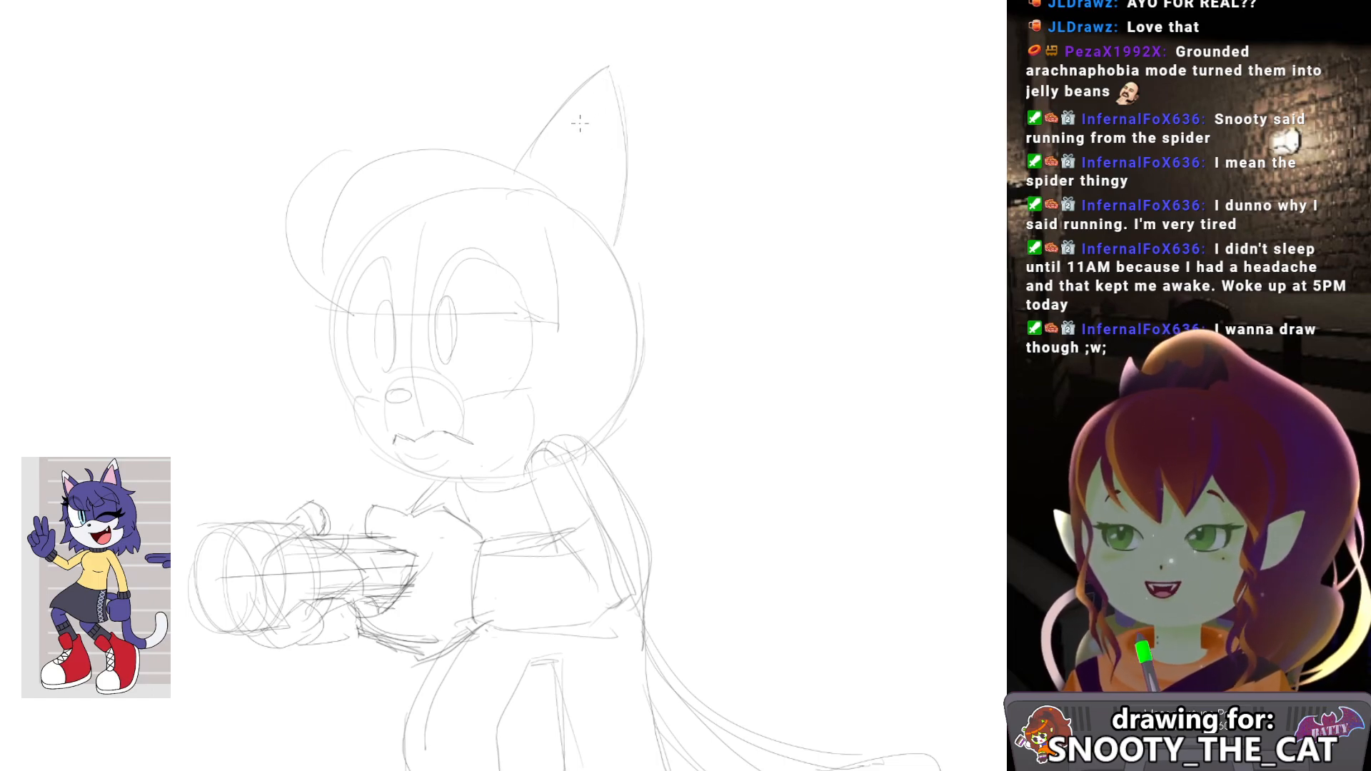
Add the inner contour lines inside the near ear.
{"action": "left_click_drag", "start_coordinate": [603, 127], "coordinate": [599, 227]}
{"action": "left_click_drag", "start_coordinate": [598, 100], "coordinate": [598, 233]}
{"action": "key", "text": "ctrl+z"}
{"action": "left_click_drag", "start_coordinate": [618, 93], "coordinate": [622, 257]}
{"action": "key", "text": "ctrl+z"}
Sketch the pointed far ear above the fringe with its inner contour line.
{"action": "mouse_move", "coordinate": [443, 150]}
{"action": "left_mouse_down"}
{"action": "mouse_move", "coordinate": [393, 49]}
{"action": "mouse_move", "coordinate": [398, 61]}
{"action": "left_mouse_up"}
{"action": "left_click_drag", "start_coordinate": [419, 113], "coordinate": [425, 135]}
{"action": "key", "text": "ctrl+z"}
{"action": "left_click_drag", "start_coordinate": [401, 85], "coordinate": [377, 184]}
{"action": "mouse_move", "coordinate": [398, 89]}
{"action": "left_mouse_down"}
{"action": "mouse_move", "coordinate": [377, 182]}
{"action": "mouse_move", "coordinate": [401, 101]}
{"action": "mouse_move", "coordinate": [422, 164]}
{"action": "mouse_move", "coordinate": [403, 100]}
{"action": "mouse_move", "coordinate": [427, 172]}
{"action": "left_mouse_up"}
{"action": "key", "text": "ctrl+z"}
{"action": "key", "text": "ctrl+z"}
Sketch a small hair tuft between the ears and loose strands behind the near ear.
{"action": "left_click_drag", "start_coordinate": [513, 118], "coordinate": [525, 176]}
{"action": "left_click_drag", "start_coordinate": [518, 112], "coordinate": [498, 175]}
{"action": "mouse_move", "coordinate": [577, 215]}
{"action": "left_mouse_down"}
{"action": "mouse_move", "coordinate": [525, 169]}
{"action": "mouse_move", "coordinate": [665, 203]}
{"action": "left_mouse_up"}
{"action": "key", "text": "ctrl+z"}
{"action": "mouse_move", "coordinate": [638, 210]}
{"action": "left_mouse_down"}
{"action": "mouse_move", "coordinate": [604, 216]}
{"action": "mouse_move", "coordinate": [629, 231]}
{"action": "left_mouse_up"}
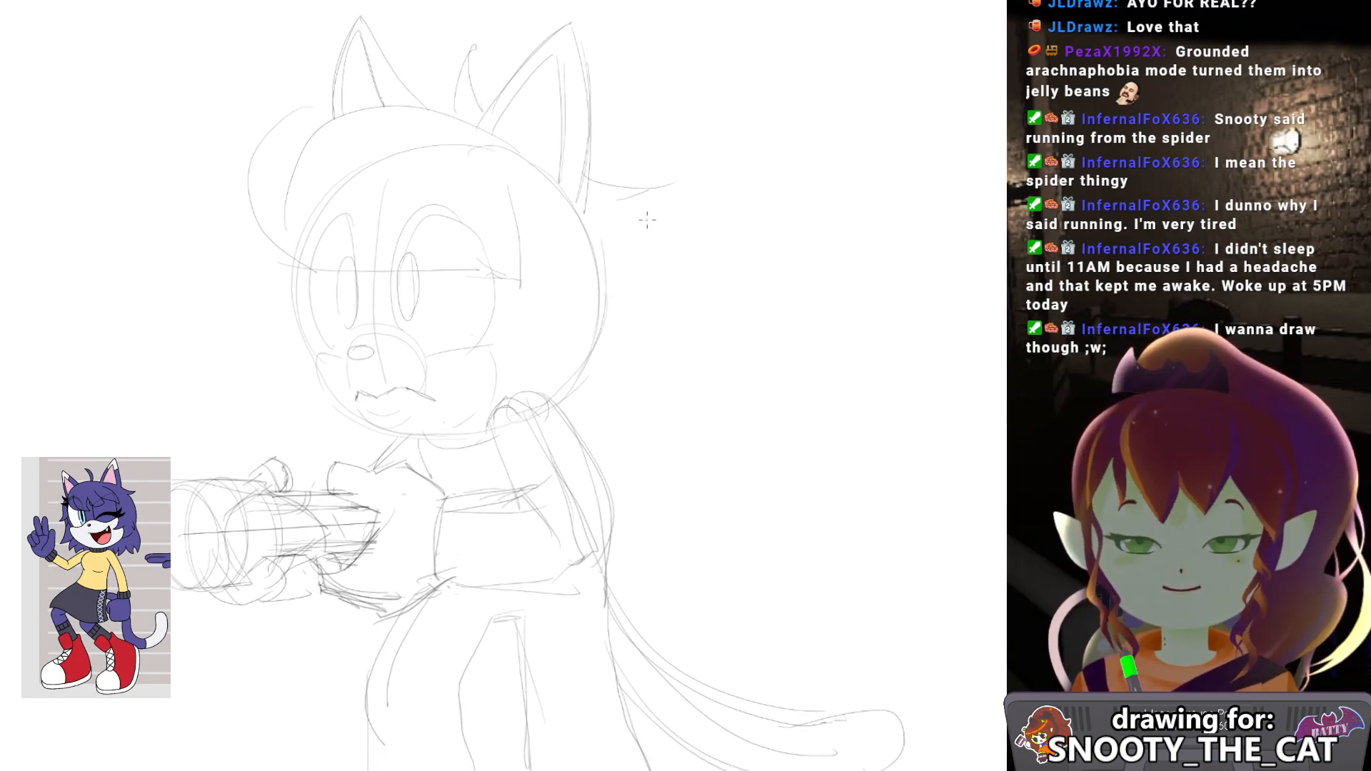
Sketch tufts on the near cheek and loose hair strands along the far side of the face and below the chin.
{"action": "left_click_drag", "start_coordinate": [538, 329], "coordinate": [500, 375]}
{"action": "left_click_drag", "start_coordinate": [502, 377], "coordinate": [533, 364]}
{"action": "left_click_drag", "start_coordinate": [405, 430], "coordinate": [489, 408]}
{"action": "key", "text": "ctrl+z"}
{"action": "key", "text": "ctrl+z"}
{"action": "left_click_drag", "start_coordinate": [309, 361], "coordinate": [299, 391]}
{"action": "mouse_move", "coordinate": [284, 259]}
{"action": "left_mouse_down"}
{"action": "mouse_move", "coordinate": [234, 350]}
{"action": "mouse_move", "coordinate": [261, 324]}
{"action": "mouse_move", "coordinate": [236, 306]}
{"action": "mouse_move", "coordinate": [282, 297]}
{"action": "mouse_move", "coordinate": [299, 384]}
{"action": "left_mouse_up"}
{"action": "key", "text": "ctrl+z"}
{"action": "key", "text": "ctrl+z"}
{"action": "mouse_move", "coordinate": [300, 335]}
{"action": "left_mouse_down"}
{"action": "mouse_move", "coordinate": [283, 366]}
{"action": "mouse_move", "coordinate": [310, 380]}
{"action": "mouse_move", "coordinate": [332, 433]}
{"action": "mouse_move", "coordinate": [299, 425]}
{"action": "mouse_move", "coordinate": [362, 448]}
{"action": "left_mouse_up"}
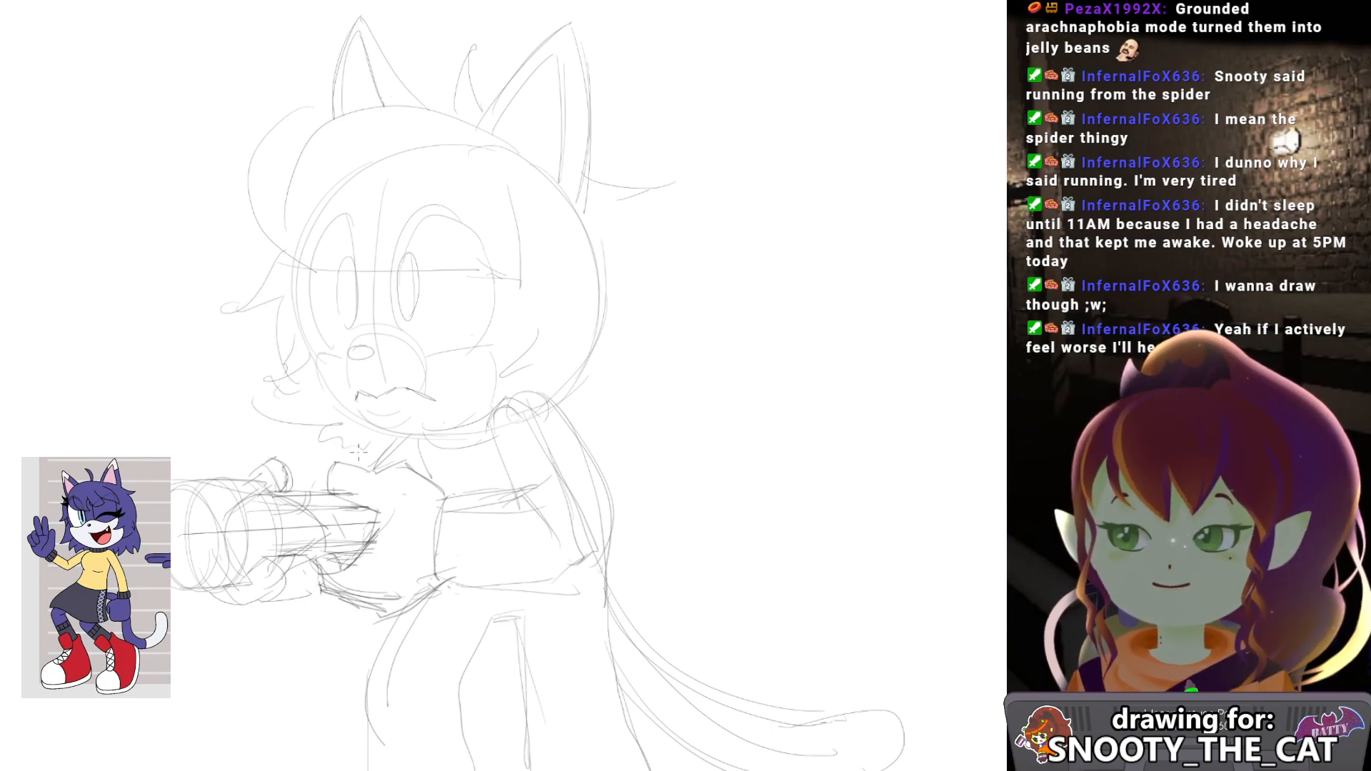
Sketch the pointed hair spikes hanging behind the head down to the near shoulder.
{"action": "left_click_drag", "start_coordinate": [619, 225], "coordinate": [690, 291]}
{"action": "key", "text": "ctrl+z"}
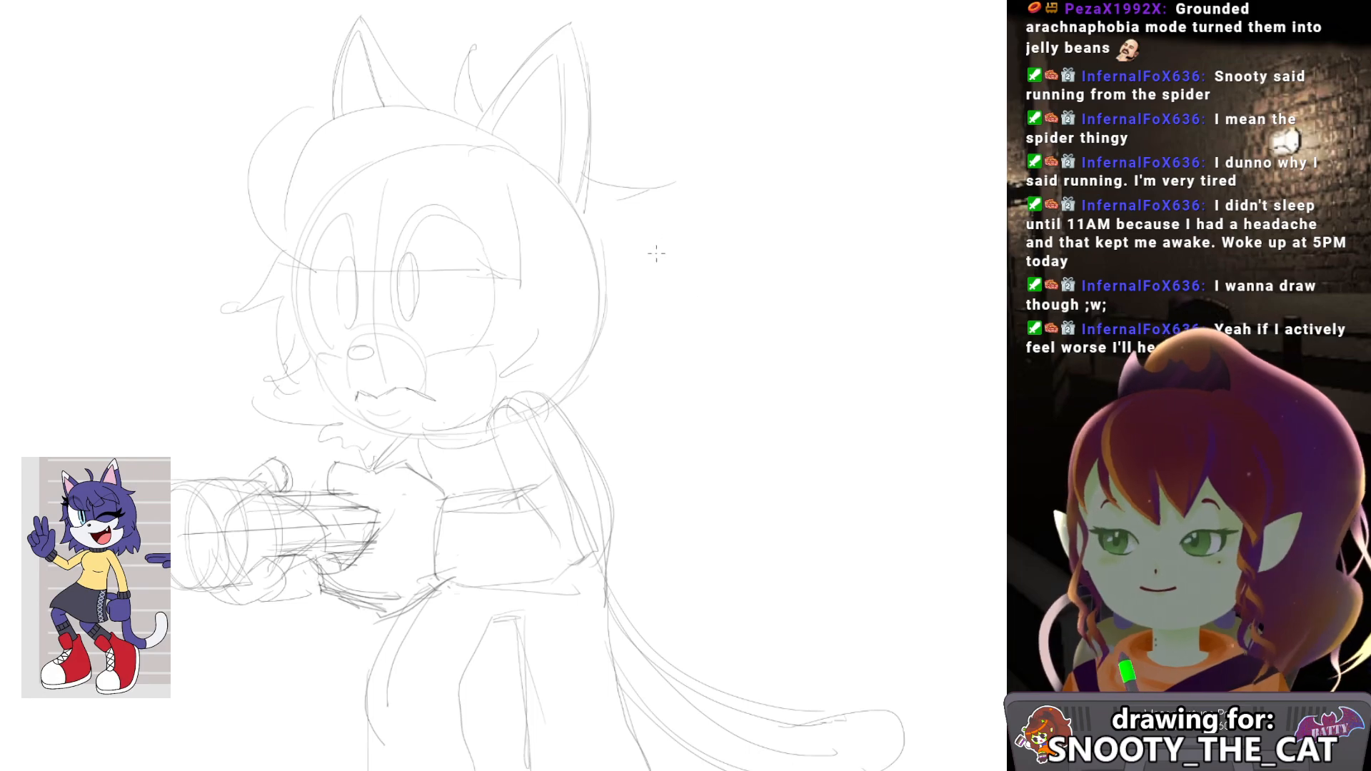
{"action": "mouse_move", "coordinate": [612, 201]}
{"action": "left_mouse_down"}
{"action": "mouse_move", "coordinate": [690, 335]}
{"action": "mouse_move", "coordinate": [682, 323]}
{"action": "left_mouse_up"}
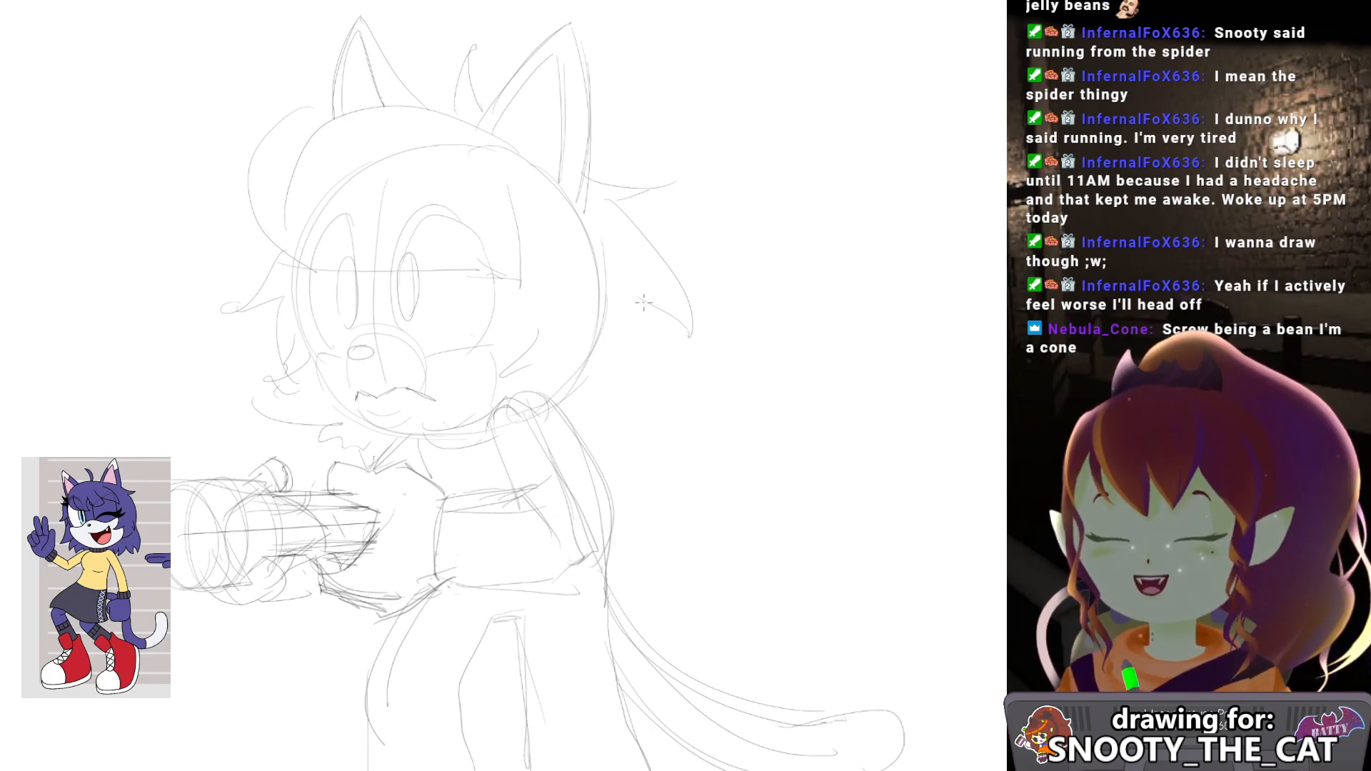
{"action": "key", "text": "ctrl+z"}
{"action": "left_click_drag", "start_coordinate": [617, 292], "coordinate": [574, 383]}
{"action": "mouse_move", "coordinate": [647, 306]}
{"action": "left_mouse_down"}
{"action": "mouse_move", "coordinate": [657, 378]}
{"action": "mouse_move", "coordinate": [641, 447]}
{"action": "left_mouse_up"}
{"action": "key", "text": "ctrl+z"}
{"action": "mouse_move", "coordinate": [652, 376]}
{"action": "left_mouse_down"}
{"action": "mouse_move", "coordinate": [622, 437]}
{"action": "mouse_move", "coordinate": [598, 433]}
{"action": "left_mouse_up"}
Select the sketched head with its ears and hair and scale it down slightly, repositioning it over the neck.
{"action": "scroll", "coordinate": [606, 385], "scroll_direction": "down", "scroll_amount": 2}
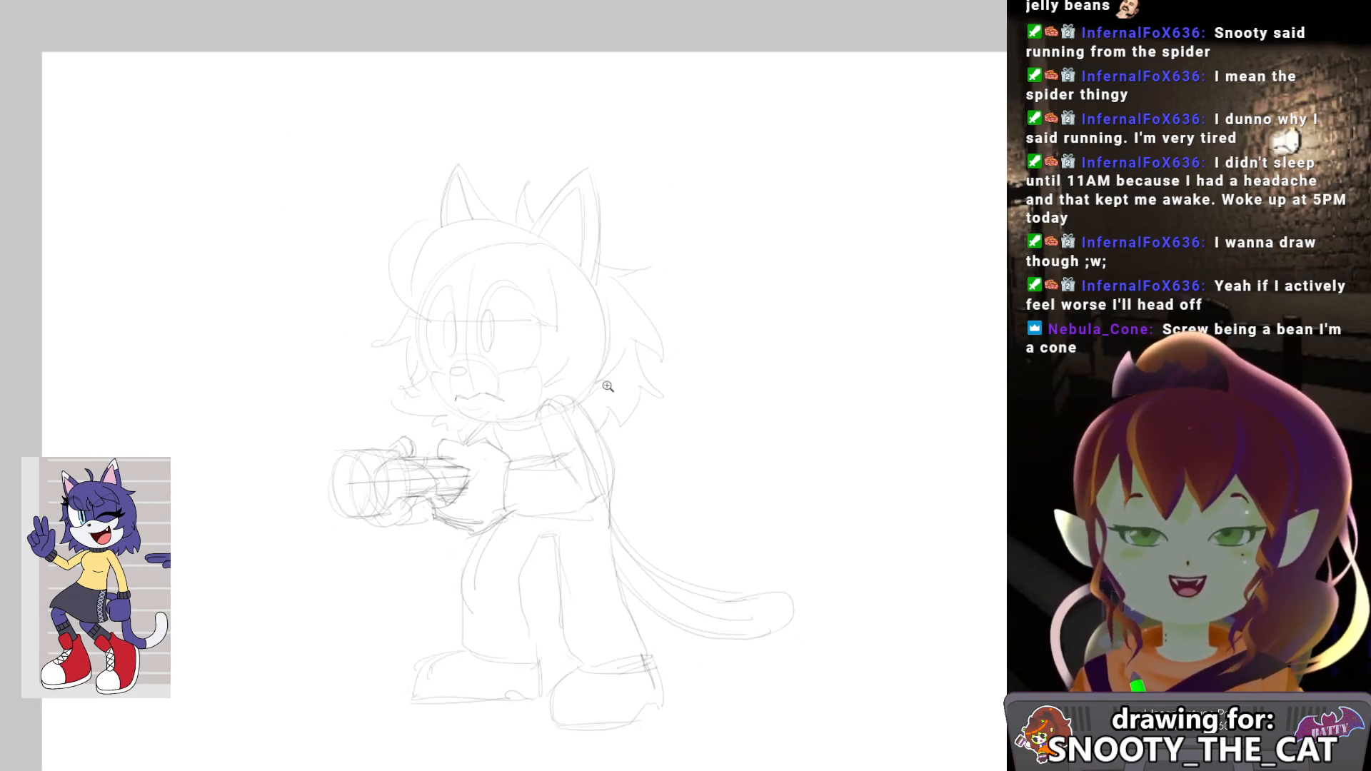
{"action": "scroll", "coordinate": [588, 361], "scroll_direction": "down", "scroll_amount": 1}
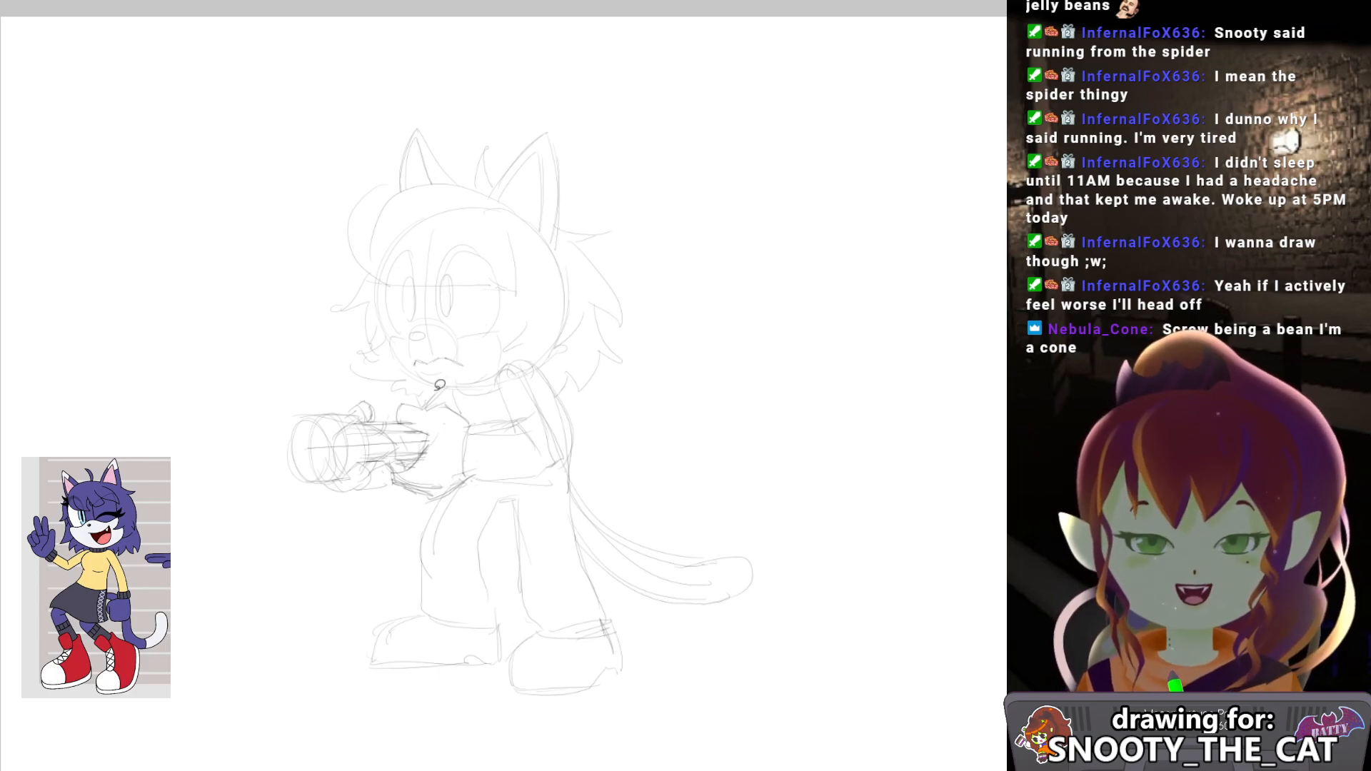
{"action": "mouse_move", "coordinate": [428, 395]}
{"action": "left_mouse_down"}
{"action": "mouse_move", "coordinate": [492, 377]}
{"action": "mouse_move", "coordinate": [517, 352]}
{"action": "mouse_move", "coordinate": [564, 387]}
{"action": "mouse_move", "coordinate": [645, 386]}
{"action": "mouse_move", "coordinate": [614, 123]}
{"action": "mouse_move", "coordinate": [364, 98]}
{"action": "mouse_move", "coordinate": [308, 308]}
{"action": "mouse_move", "coordinate": [330, 362]}
{"action": "mouse_move", "coordinate": [421, 393]}
{"action": "left_mouse_up"}
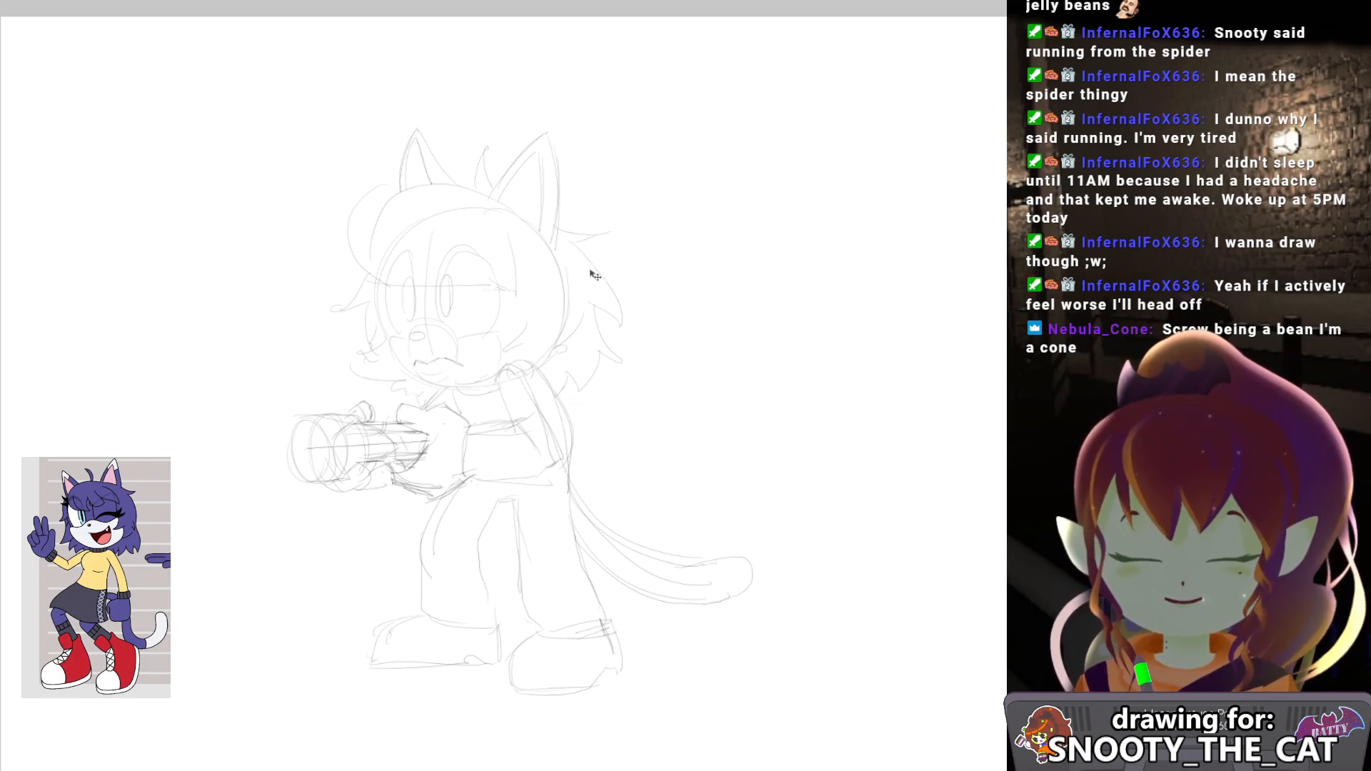
{"action": "key", "text": "ctrl+t"}
{"action": "left_click_drag", "start_coordinate": [697, 77], "coordinate": [679, 91]}
{"action": "left_click_drag", "start_coordinate": [576, 300], "coordinate": [573, 310]}
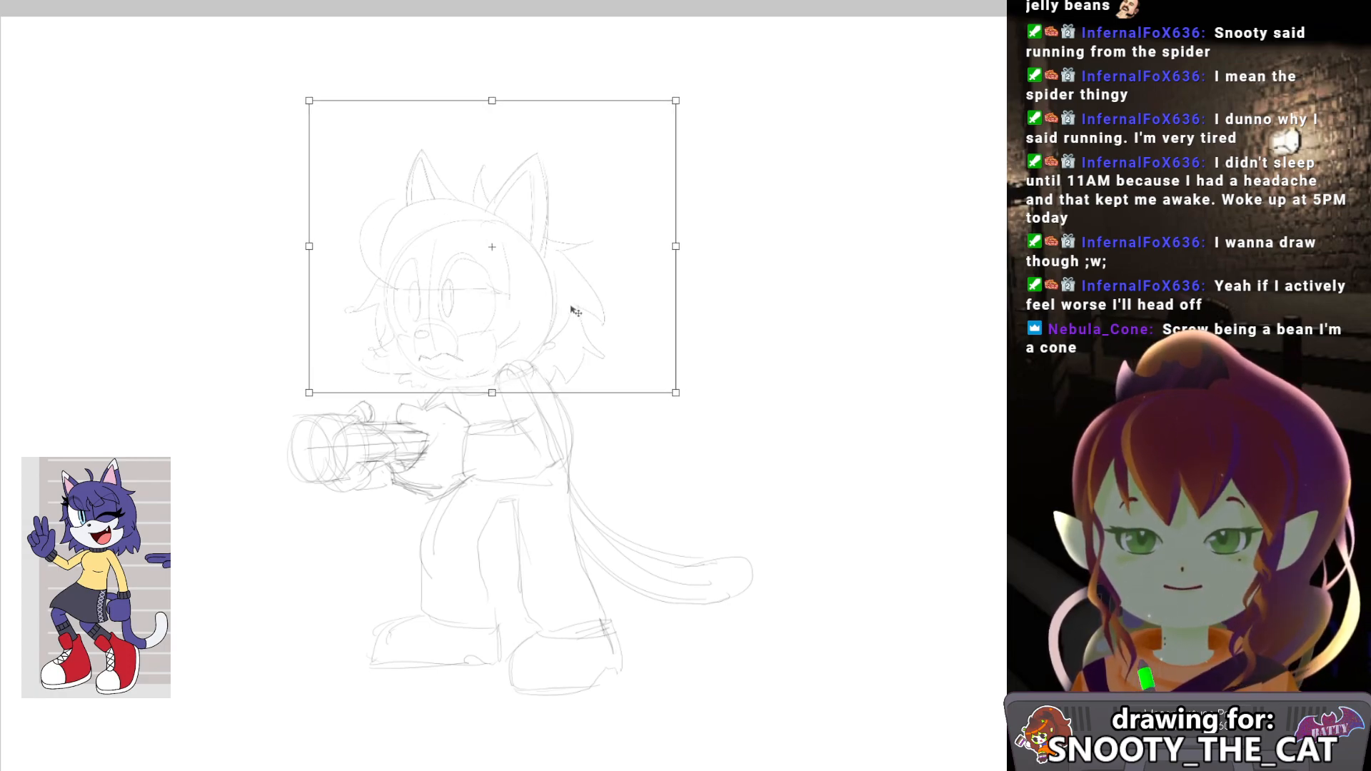
{"action": "key", "text": "Return"}
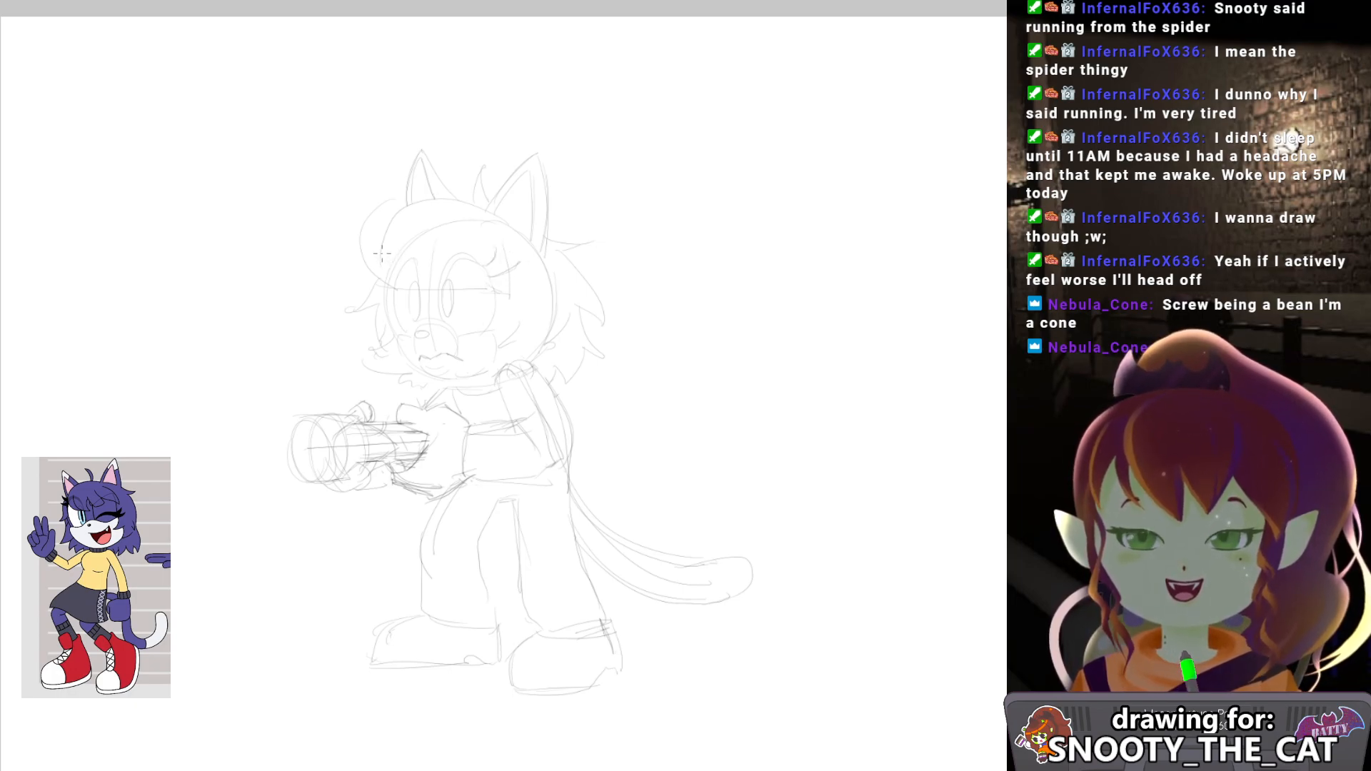
Sketch the cat's eyelashes at the outer eye corners and a choker band around the neck.
{"action": "left_click_drag", "start_coordinate": [377, 273], "coordinate": [391, 281]}
{"action": "left_click_drag", "start_coordinate": [532, 282], "coordinate": [523, 239]}
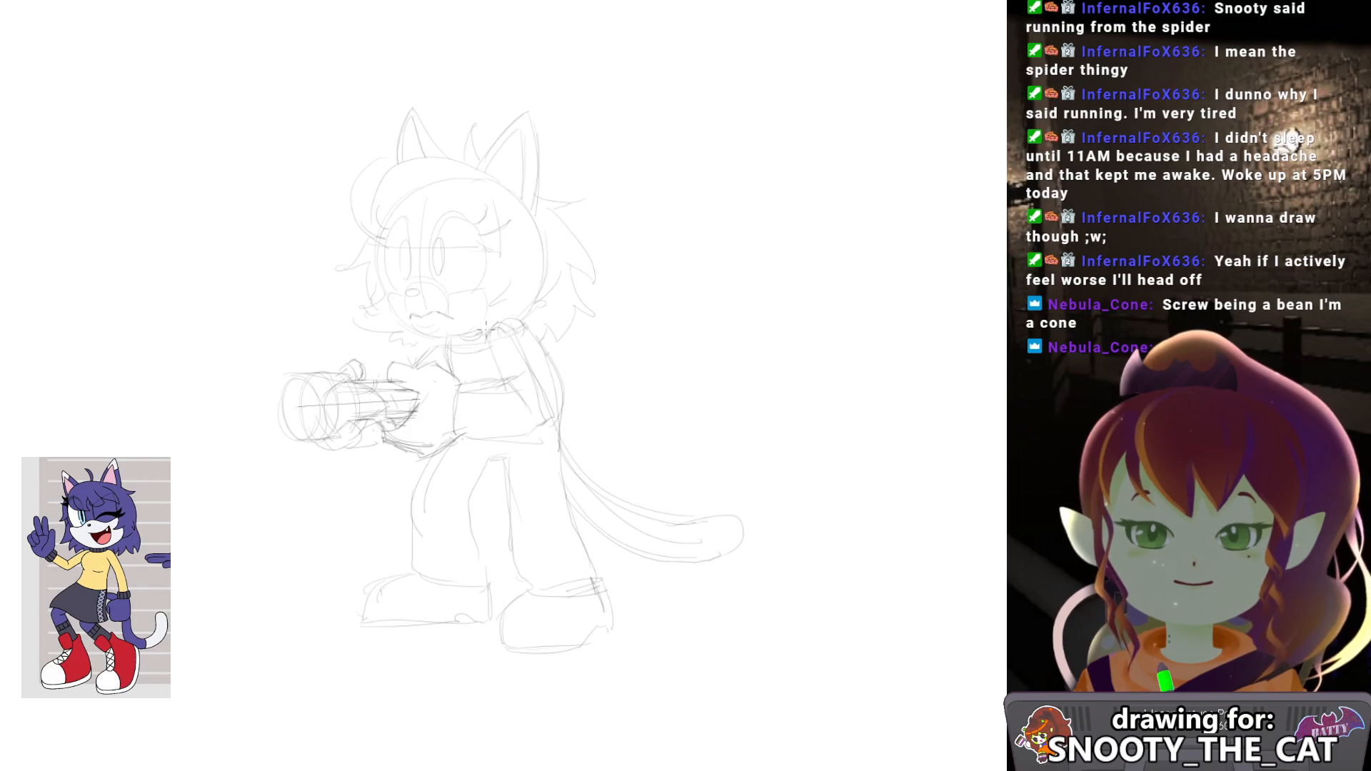
{"action": "mouse_move", "coordinate": [496, 277]}
{"action": "left_mouse_down"}
{"action": "mouse_move", "coordinate": [468, 255]}
{"action": "mouse_move", "coordinate": [516, 283]}
{"action": "left_mouse_up"}
{"action": "left_click_drag", "start_coordinate": [578, 483], "coordinate": [472, 486]}
{"action": "left_click_drag", "start_coordinate": [591, 458], "coordinate": [556, 471]}
{"action": "left_click_drag", "start_coordinate": [641, 324], "coordinate": [630, 354]}
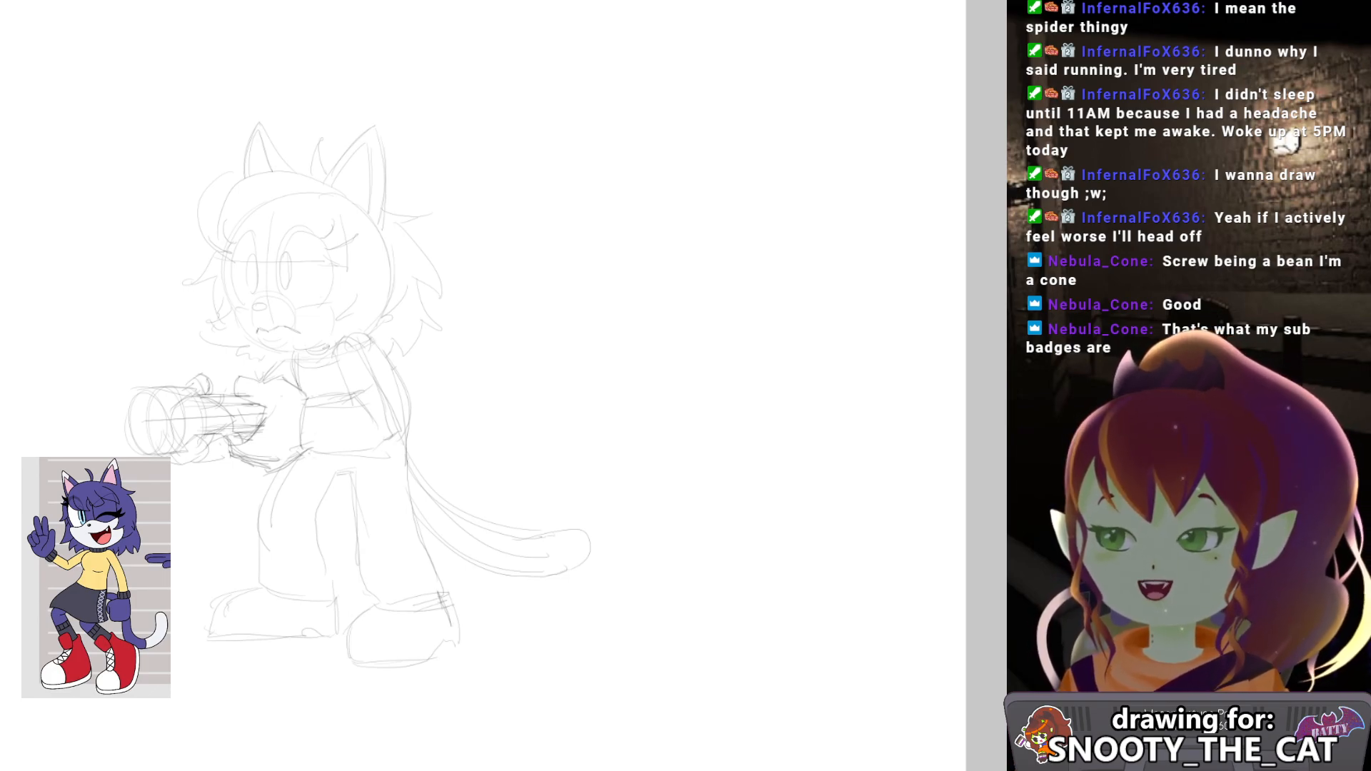
Sketch a long sweeping spiderweb curve from below the near foot up past the tail tip, redrawing the first attempt.
{"action": "mouse_move", "coordinate": [627, 359]}
{"action": "left_mouse_down"}
{"action": "mouse_move", "coordinate": [640, 392]}
{"action": "mouse_move", "coordinate": [622, 381]}
{"action": "left_mouse_up"}
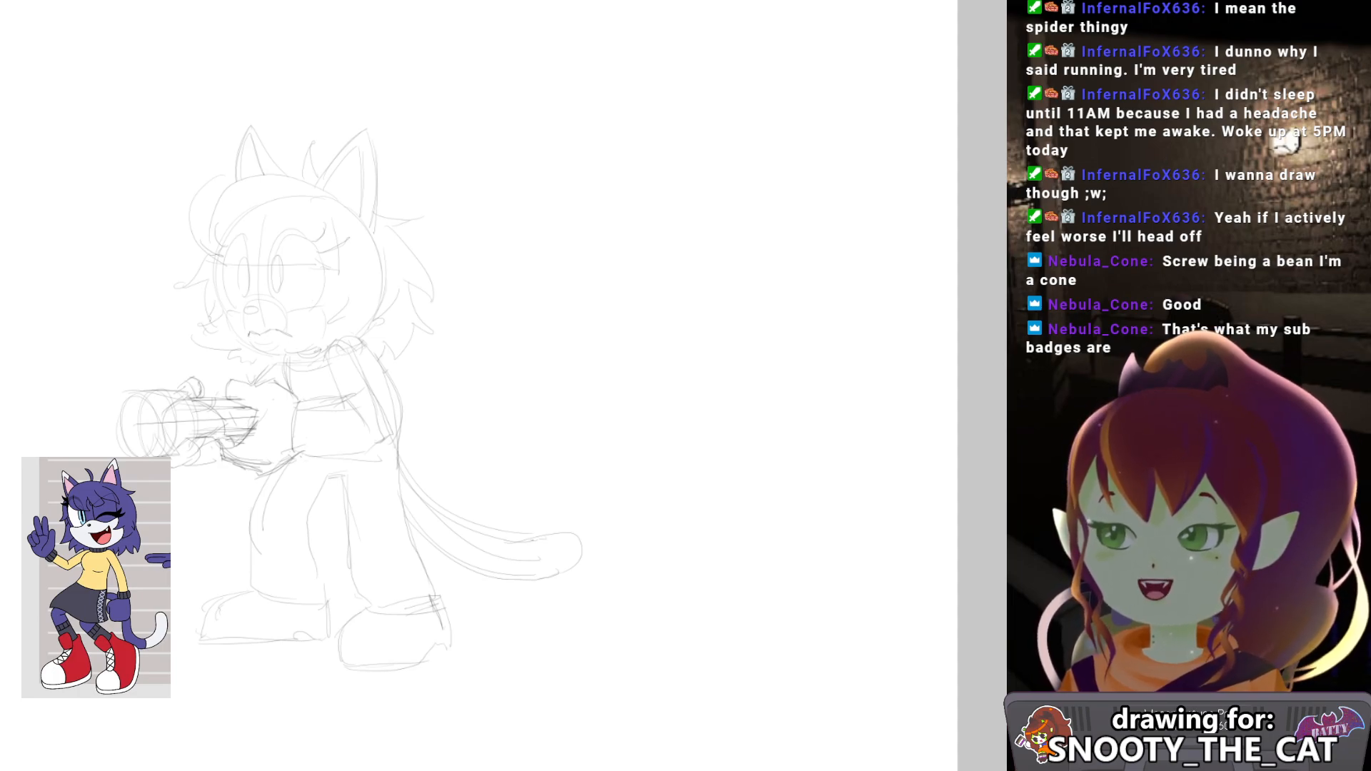
{"action": "left_click_drag", "start_coordinate": [587, 357], "coordinate": [629, 326]}
{"action": "left_click_drag", "start_coordinate": [362, 664], "coordinate": [609, 520]}
{"action": "key", "text": "ctrl+z"}
{"action": "key", "text": "ctrl+z"}
{"action": "mouse_move", "coordinate": [351, 649]}
{"action": "left_mouse_down"}
{"action": "mouse_move", "coordinate": [676, 396]}
{"action": "mouse_move", "coordinate": [651, 407]}
{"action": "mouse_move", "coordinate": [655, 358]}
{"action": "left_mouse_up"}
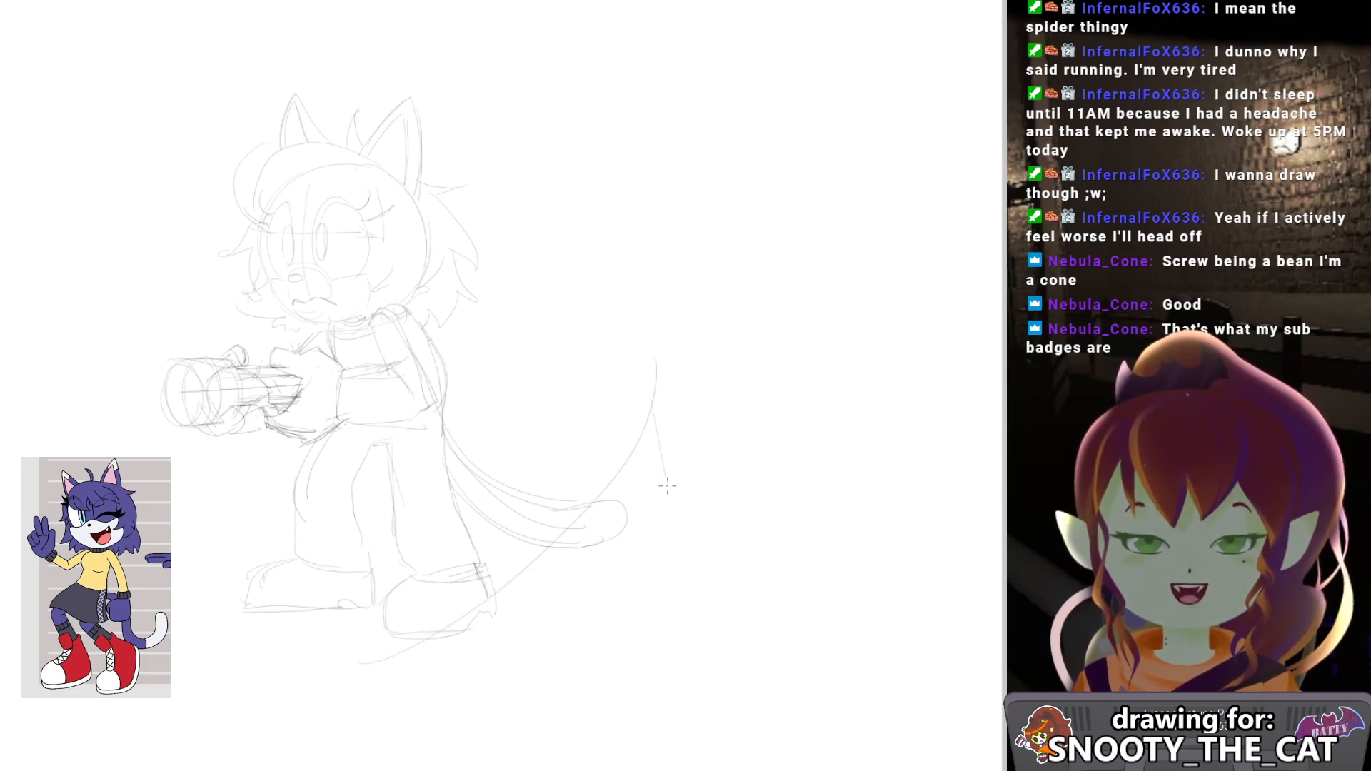
Sketch straight web strands radiating from the sweeping curve behind the tail and near foot, with arcs linking them.
{"action": "left_click_drag", "start_coordinate": [650, 426], "coordinate": [692, 659]}
{"action": "key", "text": "ctrl+z"}
{"action": "mouse_move", "coordinate": [582, 545]}
{"action": "left_mouse_down"}
{"action": "mouse_move", "coordinate": [651, 665]}
{"action": "mouse_move", "coordinate": [662, 660]}
{"action": "left_mouse_up"}
{"action": "left_click_drag", "start_coordinate": [504, 574], "coordinate": [611, 684]}
{"action": "left_click_drag", "start_coordinate": [423, 631], "coordinate": [607, 675]}
{"action": "mouse_move", "coordinate": [424, 640]}
{"action": "left_mouse_down"}
{"action": "mouse_move", "coordinate": [406, 689]}
{"action": "mouse_move", "coordinate": [478, 644]}
{"action": "left_mouse_up"}
{"action": "left_click_drag", "start_coordinate": [508, 578], "coordinate": [488, 641]}
{"action": "mouse_move", "coordinate": [548, 587]}
{"action": "left_mouse_down"}
{"action": "mouse_move", "coordinate": [594, 540]}
{"action": "mouse_move", "coordinate": [645, 532]}
{"action": "left_mouse_up"}
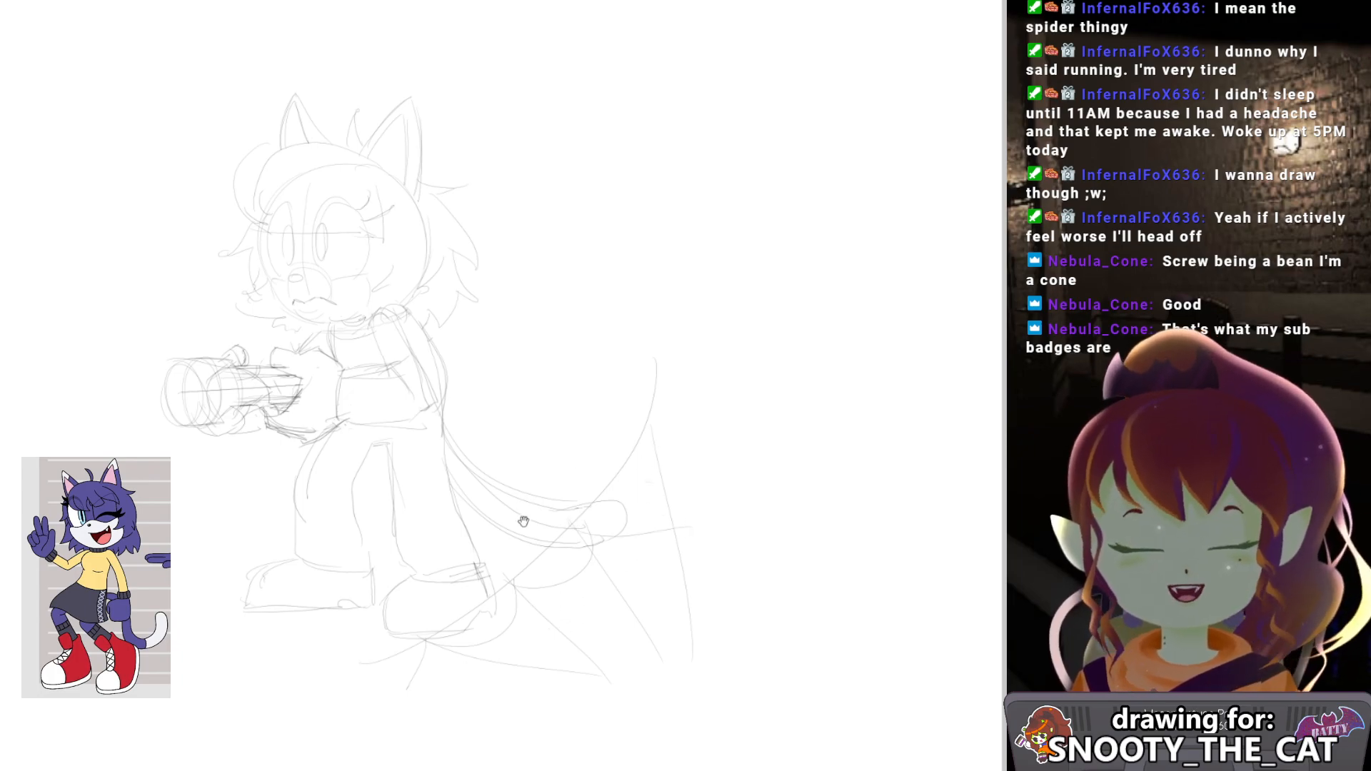
Sketch a sagging web curve from the far leg outward beneath the cylindrical object, with straight strands branching off it.
{"action": "left_click_drag", "start_coordinate": [520, 510], "coordinate": [579, 489]}
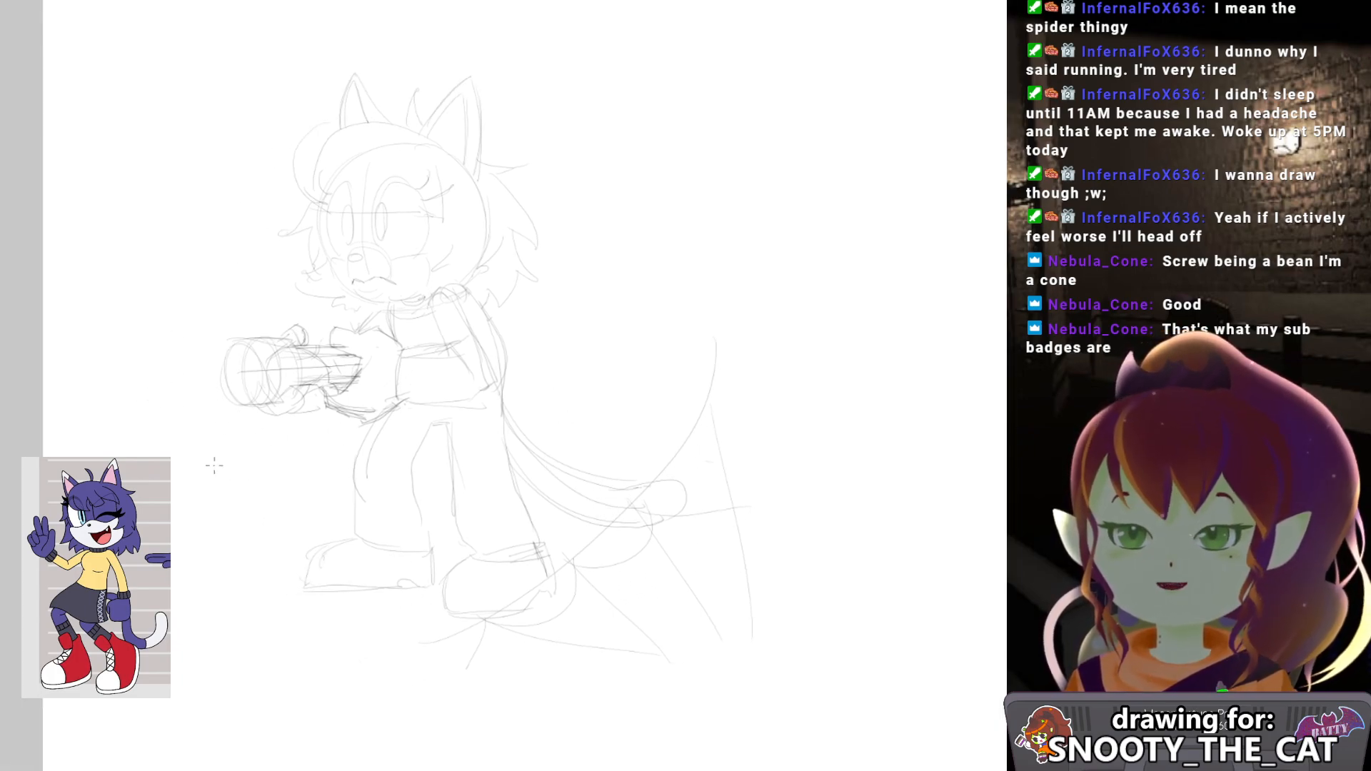
{"action": "key", "text": "ctrl+z"}
{"action": "mouse_move", "coordinate": [350, 505]}
{"action": "left_mouse_down"}
{"action": "mouse_move", "coordinate": [244, 486]}
{"action": "mouse_move", "coordinate": [169, 380]}
{"action": "mouse_move", "coordinate": [150, 456]}
{"action": "left_mouse_up"}
{"action": "key", "text": "ctrl+z"}
{"action": "left_click_drag", "start_coordinate": [161, 372], "coordinate": [158, 440]}
{"action": "key", "text": "ctrl+z"}
{"action": "left_click_drag", "start_coordinate": [273, 483], "coordinate": [171, 532]}
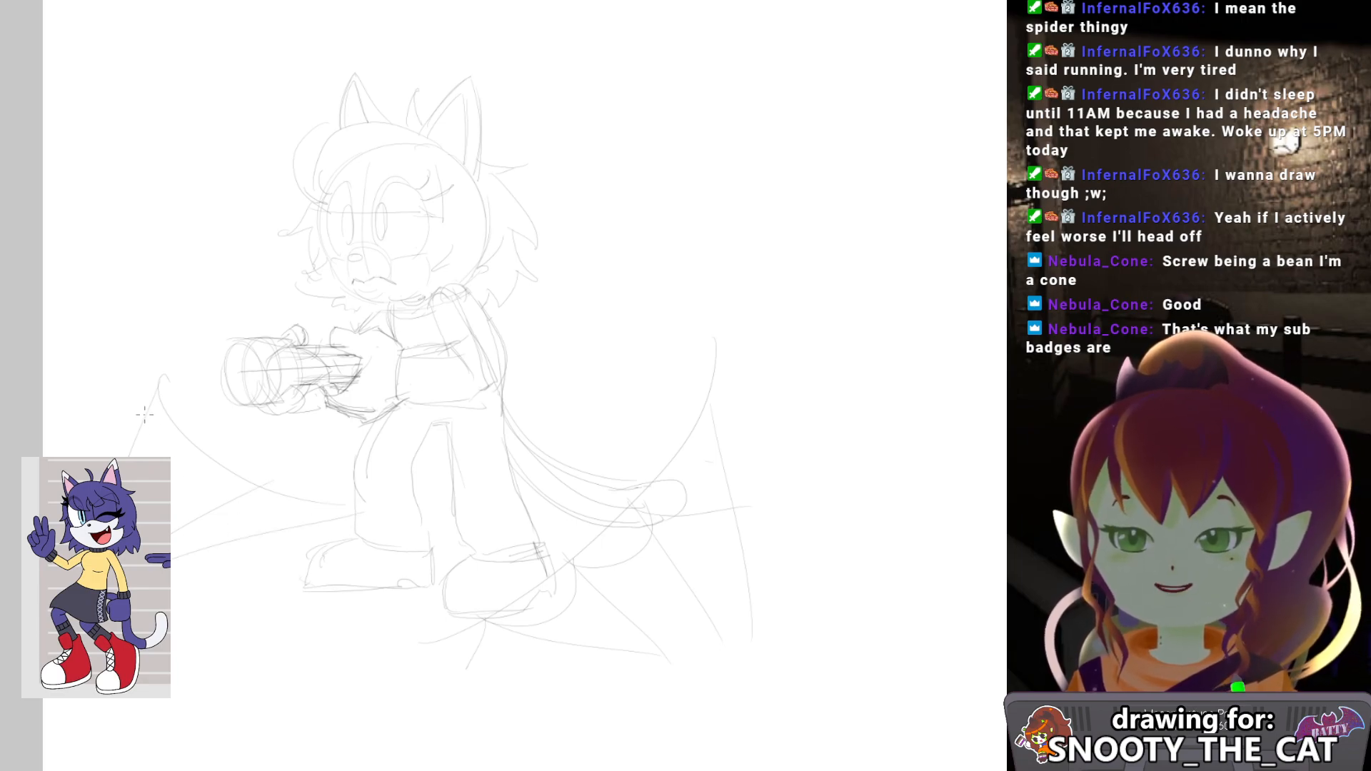
Add cross threads and a lower ground strand to the web in front of the far foot.
{"action": "key", "text": "ctrl+z"}
{"action": "mouse_move", "coordinate": [139, 429]}
{"action": "left_mouse_down"}
{"action": "mouse_move", "coordinate": [234, 505]}
{"action": "mouse_move", "coordinate": [301, 526]}
{"action": "left_mouse_up"}
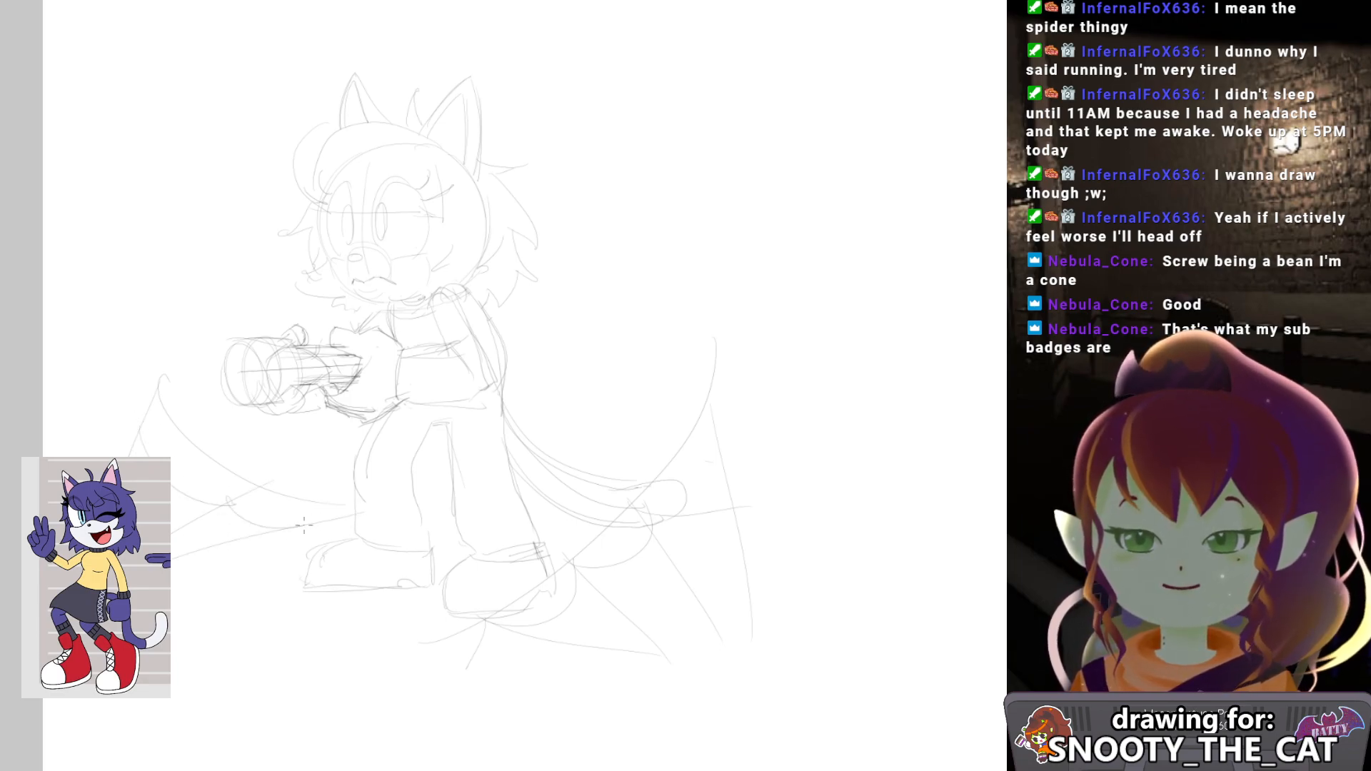
{"action": "left_click_drag", "start_coordinate": [128, 493], "coordinate": [187, 512]}
{"action": "left_click_drag", "start_coordinate": [171, 520], "coordinate": [247, 532]}
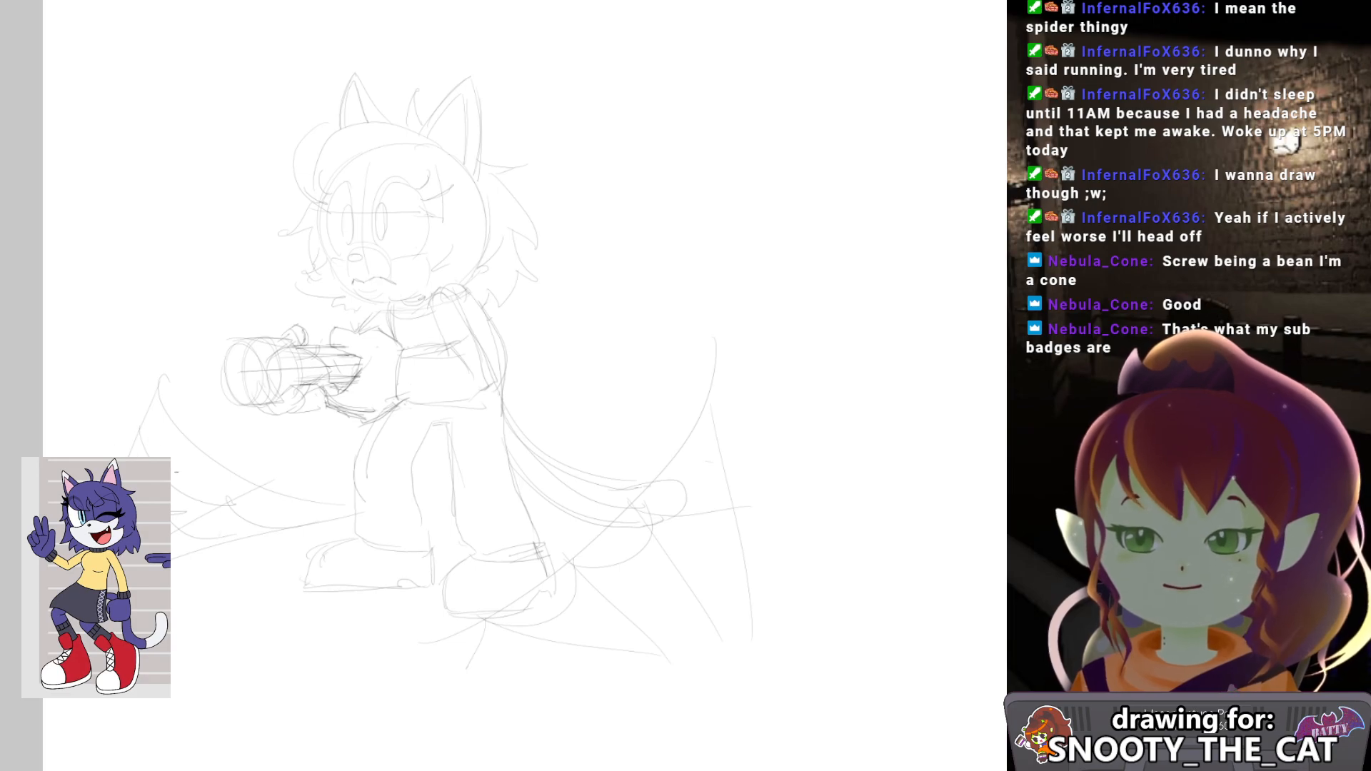
{"action": "left_click_drag", "start_coordinate": [104, 577], "coordinate": [210, 454]}
{"action": "left_click_drag", "start_coordinate": [231, 563], "coordinate": [315, 557]}
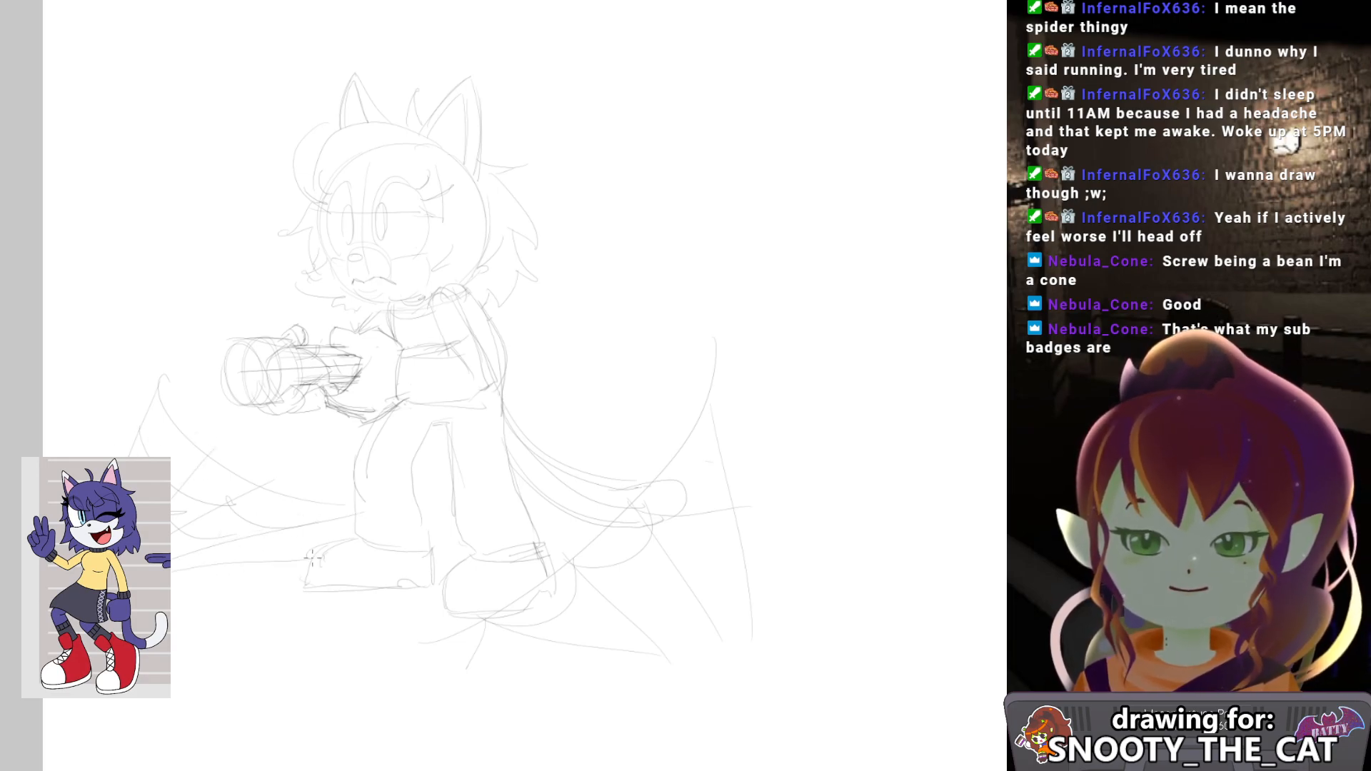
Add curved cross threads to the web below the near foot and beyond the tail.
{"action": "left_click_drag", "start_coordinate": [534, 484], "coordinate": [462, 427]}
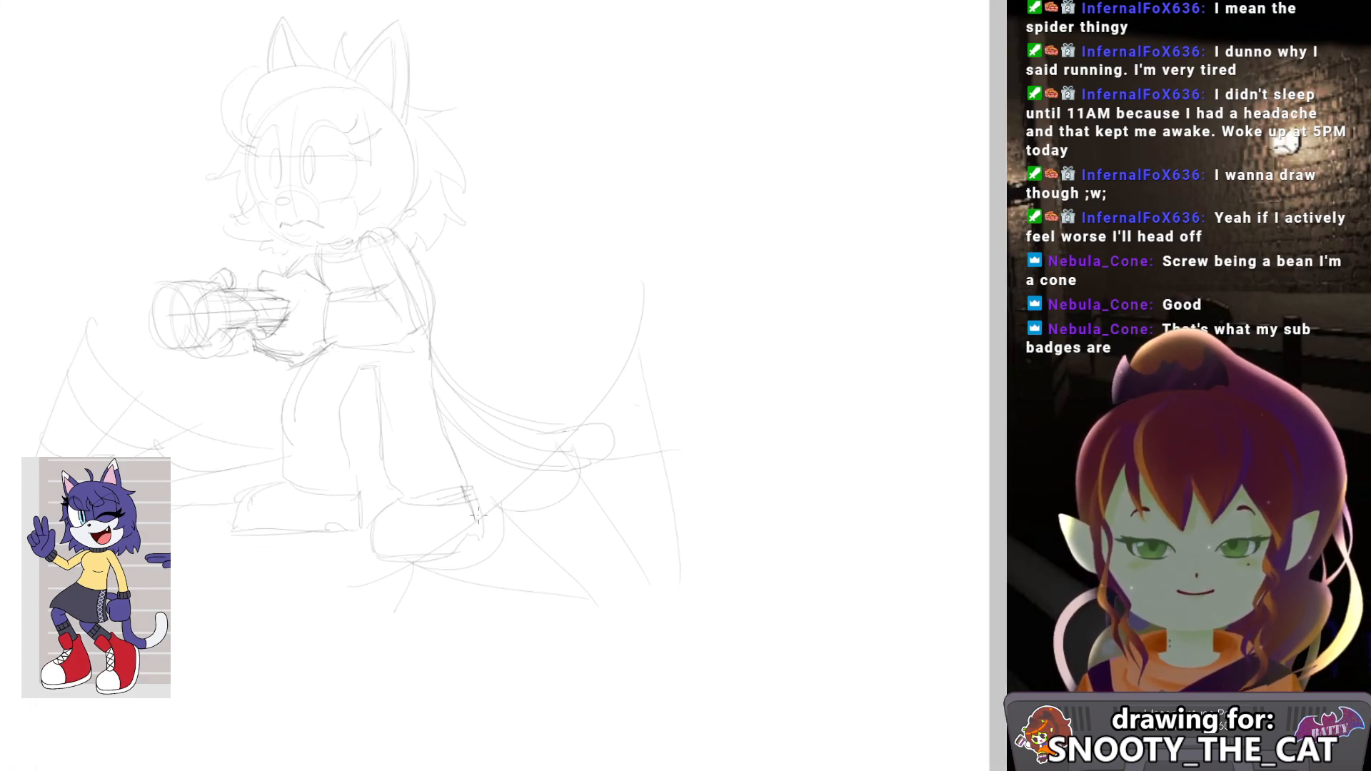
{"action": "left_click_drag", "start_coordinate": [658, 411], "coordinate": [664, 469]}
{"action": "left_click_drag", "start_coordinate": [451, 658], "coordinate": [625, 550]}
{"action": "key", "text": "ctrl+z"}
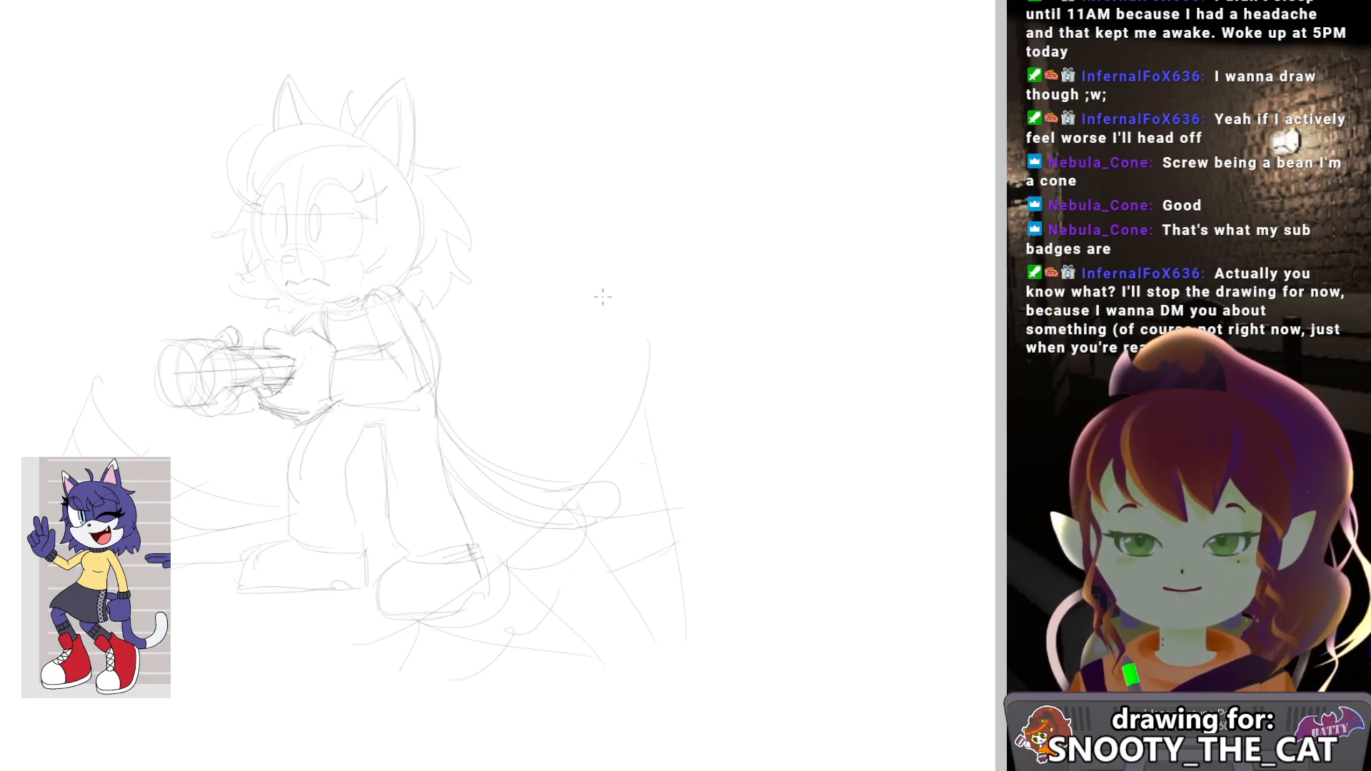
Flip the canvas view horizontally.
{"action": "left_click_drag", "start_coordinate": [590, 414], "coordinate": [554, 428]}
{"action": "mouse_move", "coordinate": [603, 386]}
{"action": "left_mouse_down"}
{"action": "mouse_move", "coordinate": [588, 437]}
{"action": "mouse_move", "coordinate": [569, 407]}
{"action": "mouse_move", "coordinate": [600, 392]}
{"action": "left_mouse_up"}
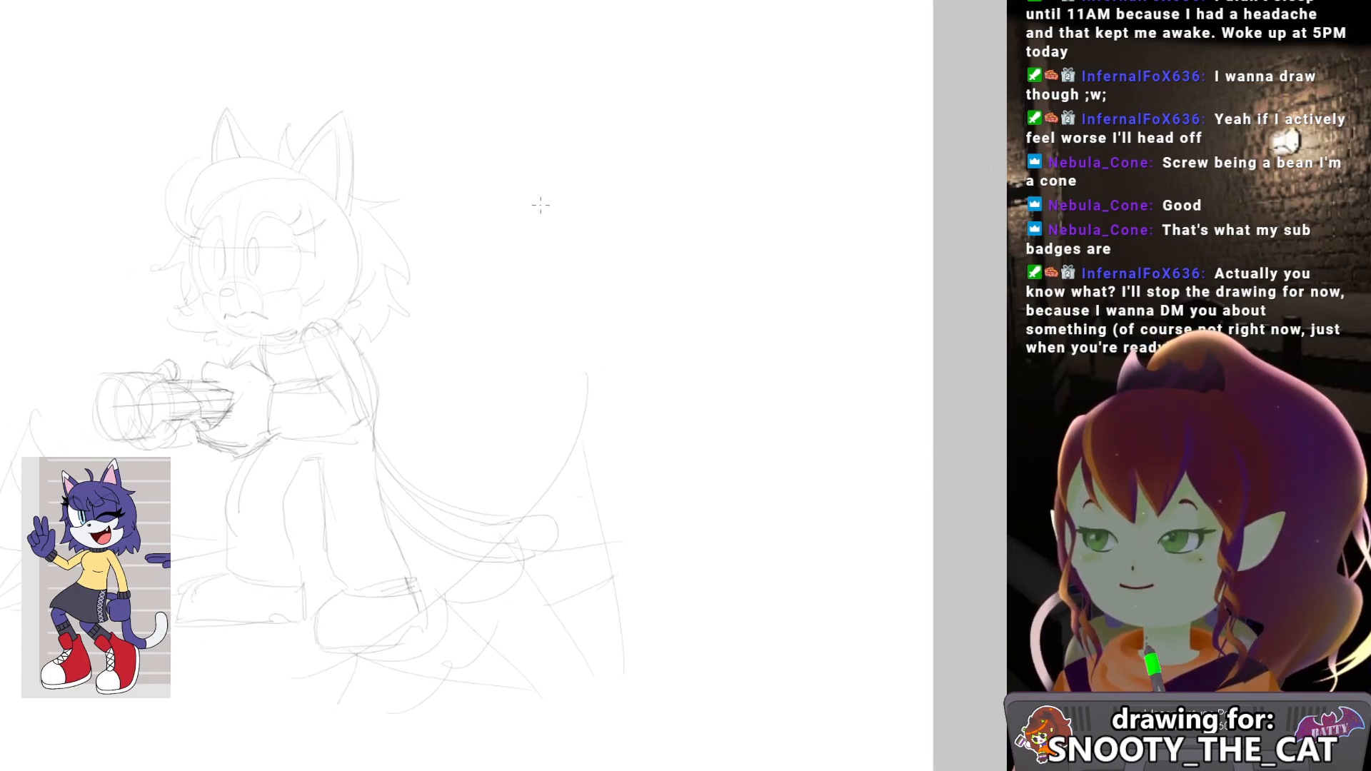
{"action": "left_click_drag", "start_coordinate": [564, 219], "coordinate": [579, 231]}
{"action": "key", "text": "h"}
{"action": "left_click_drag", "start_coordinate": [600, 304], "coordinate": [518, 314]}
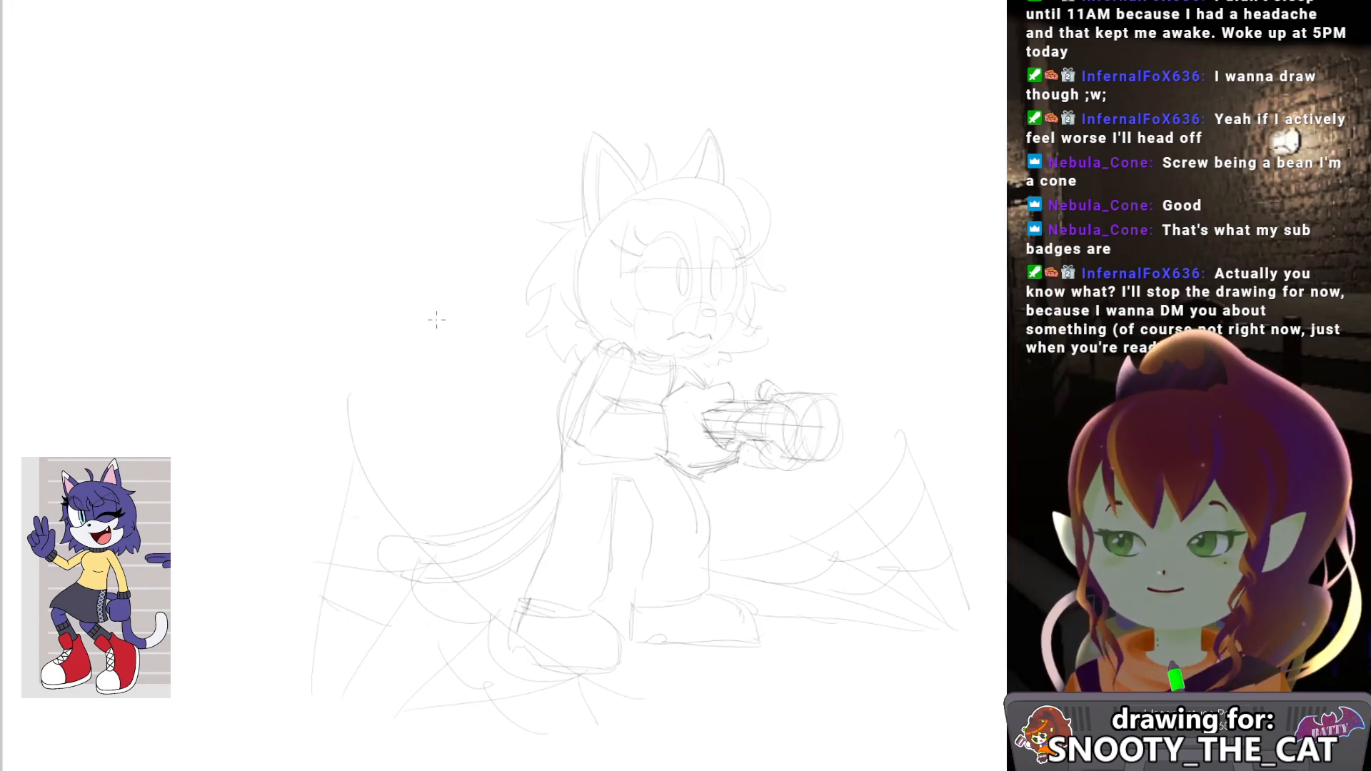
Sketch a small round spider head in the empty space above the web behind the cat.
{"action": "left_click", "coordinate": [269, 282], "text": "ctrl"}
{"action": "left_click", "coordinate": [266, 285], "text": "ctrl"}
{"action": "mouse_move", "coordinate": [266, 285]}
{"action": "left_mouse_down"}
{"action": "mouse_move", "coordinate": [324, 317]}
{"action": "mouse_move", "coordinate": [335, 354]}
{"action": "left_mouse_up"}
{"action": "key", "text": "ctrl+z"}
{"action": "mouse_move", "coordinate": [358, 266]}
{"action": "left_mouse_down"}
{"action": "mouse_move", "coordinate": [394, 289]}
{"action": "mouse_move", "coordinate": [343, 367]}
{"action": "left_mouse_up"}
{"action": "mouse_move", "coordinate": [289, 321]}
{"action": "left_mouse_down"}
{"action": "mouse_move", "coordinate": [389, 272]}
{"action": "mouse_move", "coordinate": [374, 350]}
{"action": "left_mouse_up"}
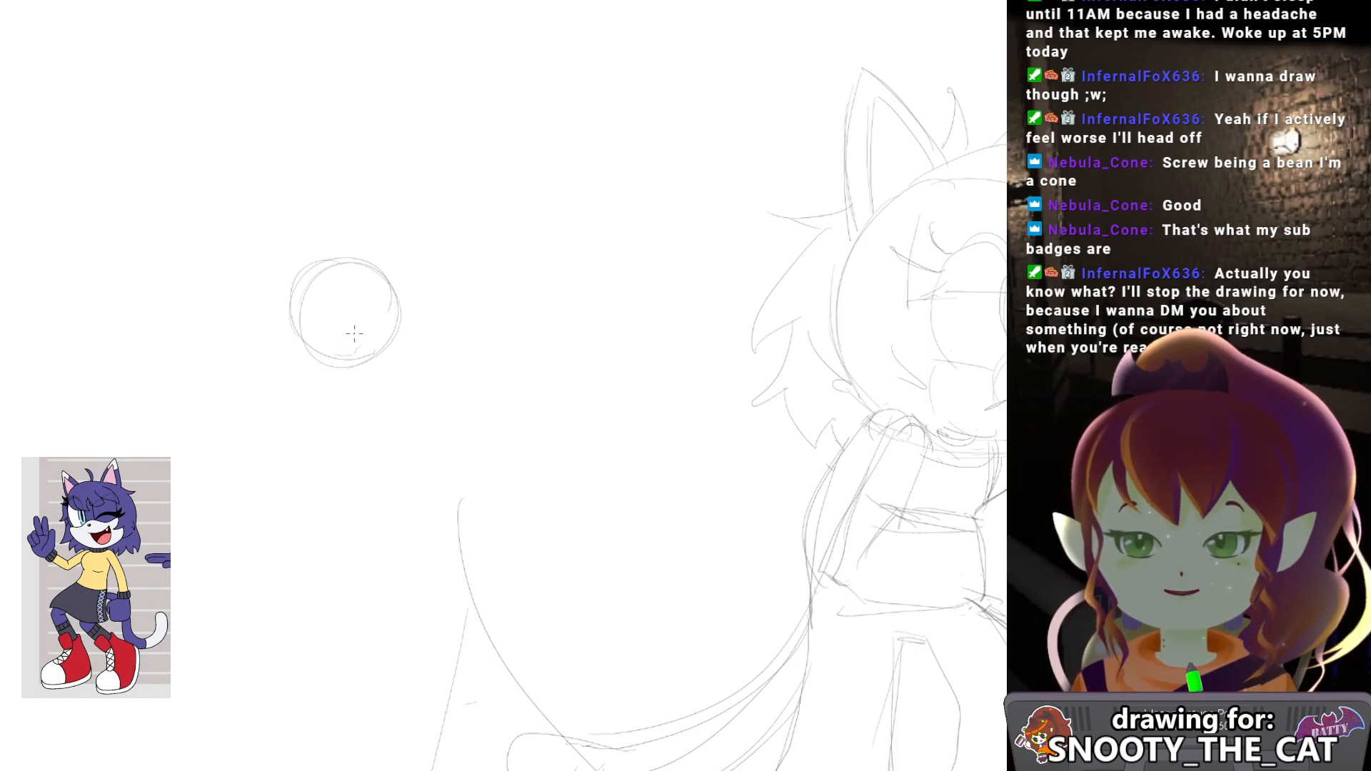
Add two small oval eyes, a round mouth and pointed fangs to the spider's head.
{"action": "mouse_move", "coordinate": [363, 318]}
{"action": "left_mouse_down"}
{"action": "mouse_move", "coordinate": [362, 329]}
{"action": "mouse_move", "coordinate": [386, 321]}
{"action": "mouse_move", "coordinate": [364, 344]}
{"action": "mouse_move", "coordinate": [372, 382]}
{"action": "left_mouse_up"}
{"action": "left_click_drag", "start_coordinate": [374, 348], "coordinate": [376, 364]}
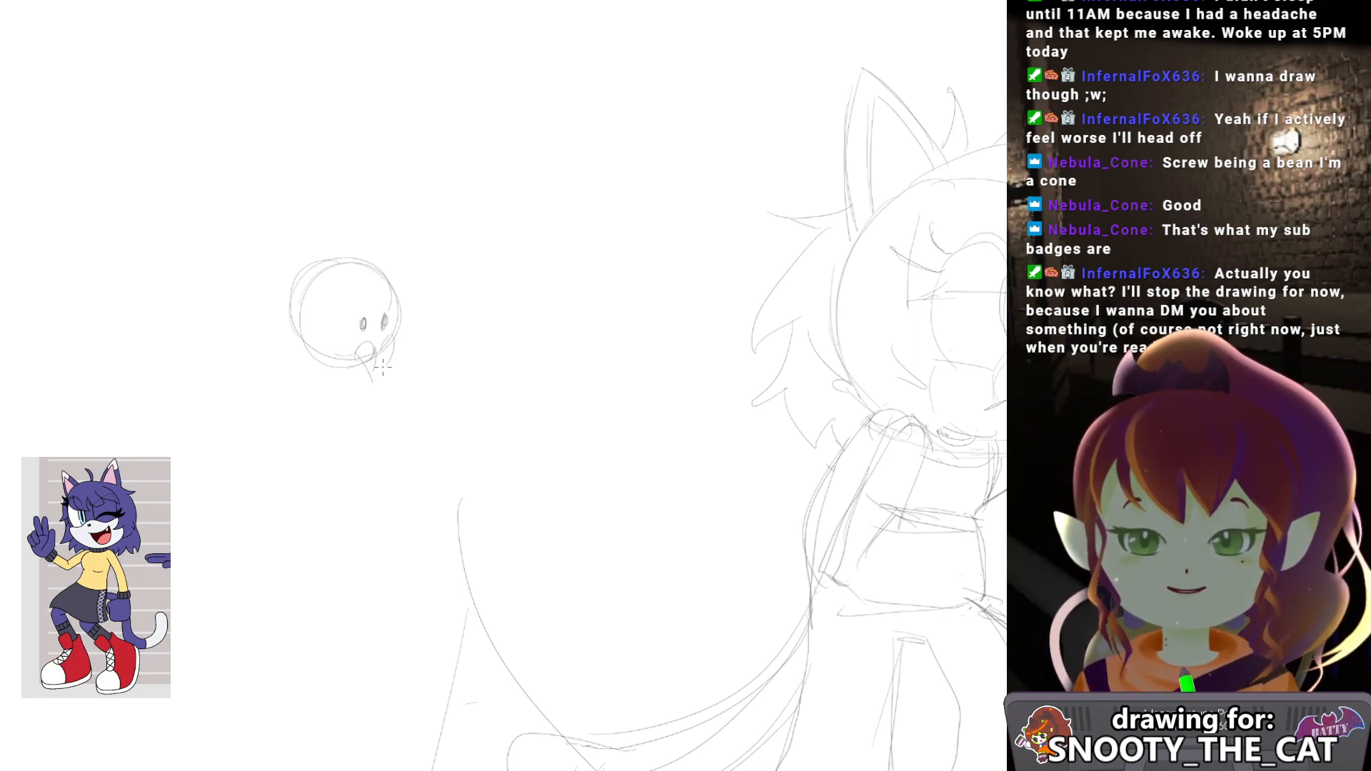
{"action": "left_click_drag", "start_coordinate": [393, 335], "coordinate": [389, 366]}
{"action": "mouse_move", "coordinate": [363, 289]}
{"action": "left_mouse_down"}
{"action": "mouse_move", "coordinate": [413, 318]}
{"action": "mouse_move", "coordinate": [399, 339]}
{"action": "left_mouse_up"}
{"action": "mouse_move", "coordinate": [437, 293]}
{"action": "left_mouse_down"}
{"action": "mouse_move", "coordinate": [447, 283]}
{"action": "mouse_move", "coordinate": [409, 290]}
{"action": "mouse_move", "coordinate": [458, 264]}
{"action": "left_mouse_up"}
{"action": "key", "text": "ctrl+z"}
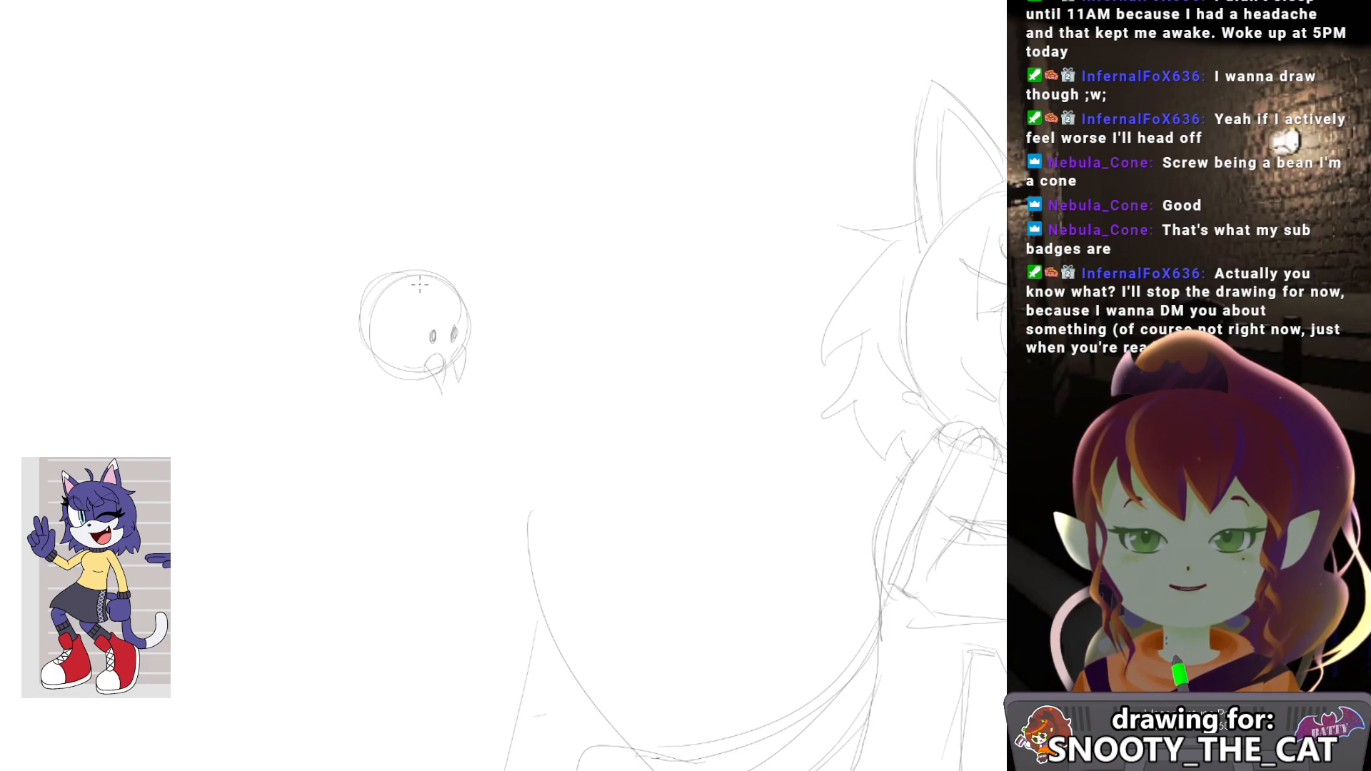
Sketch the spider's first front leg rising from the head and bending down to a point, with both edges outlined.
{"action": "mouse_move", "coordinate": [412, 289]}
{"action": "left_mouse_down"}
{"action": "mouse_move", "coordinate": [492, 233]}
{"action": "mouse_move", "coordinate": [511, 389]}
{"action": "left_mouse_up"}
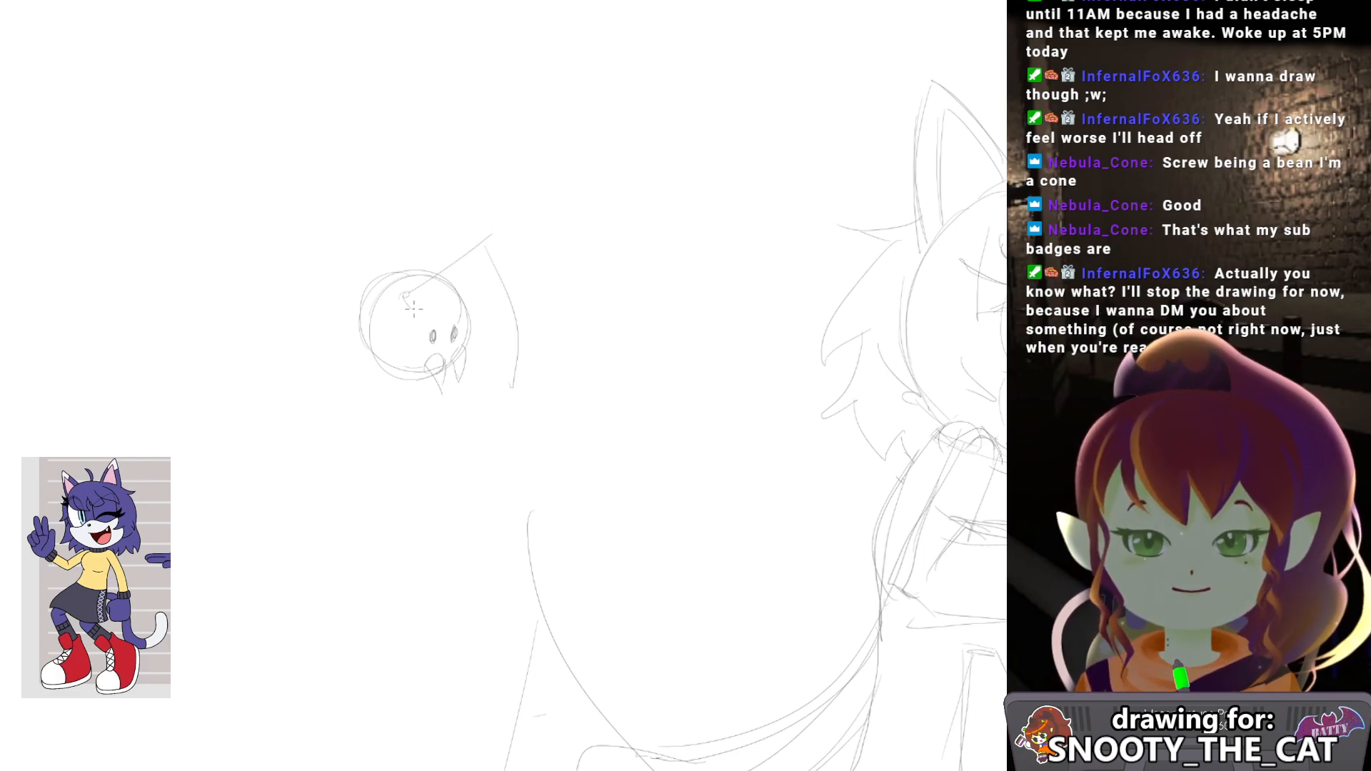
{"action": "mouse_move", "coordinate": [415, 309]}
{"action": "left_mouse_down"}
{"action": "mouse_move", "coordinate": [473, 274]}
{"action": "mouse_move", "coordinate": [513, 367]}
{"action": "left_mouse_up"}
{"action": "key", "text": "ctrl+z"}
{"action": "left_click_drag", "start_coordinate": [480, 279], "coordinate": [510, 388]}
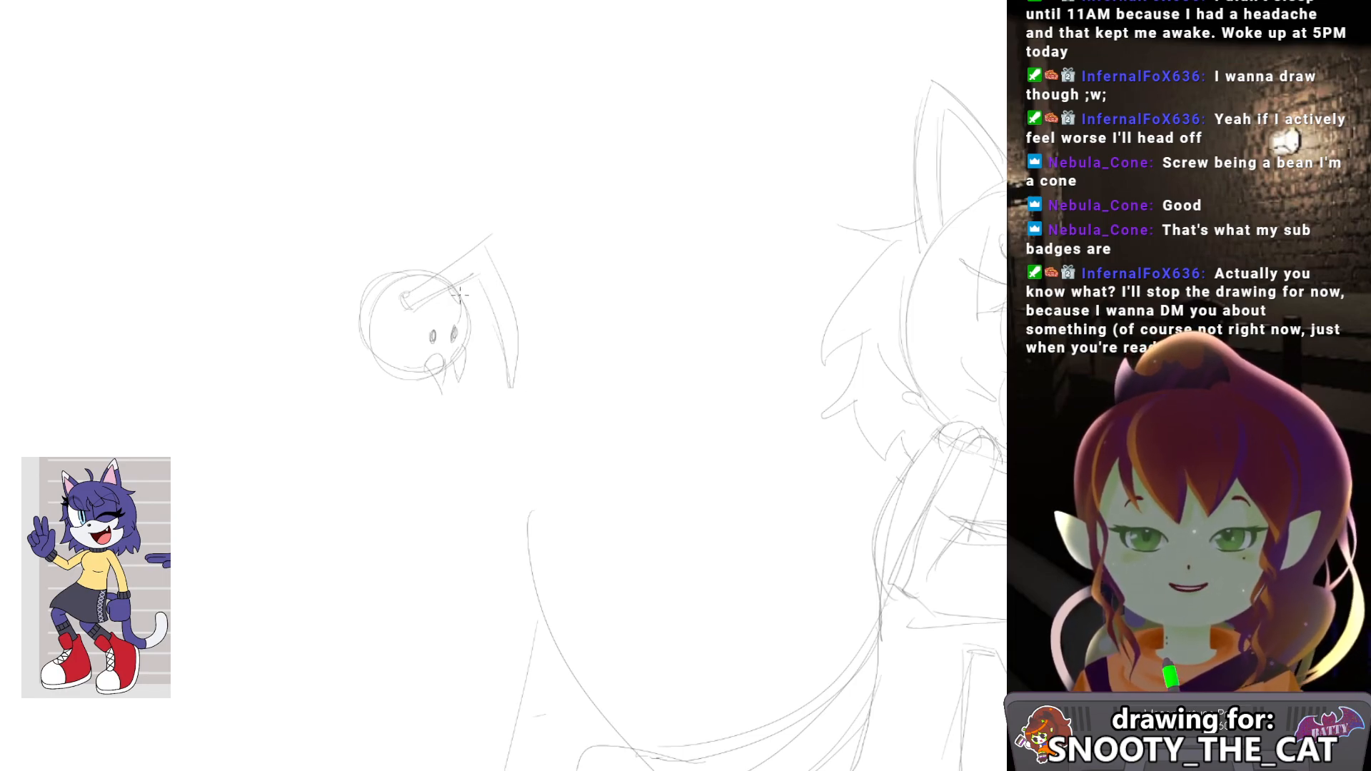
Sketch a second, longer front leg reaching toward the cat and bending down to a tip, reworking its contour lines.
{"action": "mouse_move", "coordinate": [491, 256]}
{"action": "left_mouse_down"}
{"action": "mouse_move", "coordinate": [541, 243]}
{"action": "mouse_move", "coordinate": [528, 249]}
{"action": "mouse_move", "coordinate": [601, 359]}
{"action": "left_mouse_up"}
{"action": "key", "text": "ctrl+z"}
{"action": "key", "text": "ctrl+z"}
{"action": "key", "text": "ctrl+z"}
{"action": "mouse_move", "coordinate": [493, 282]}
{"action": "left_mouse_down"}
{"action": "mouse_move", "coordinate": [539, 266]}
{"action": "mouse_move", "coordinate": [596, 349]}
{"action": "left_mouse_up"}
{"action": "key", "text": "ctrl+z"}
{"action": "mouse_move", "coordinate": [534, 270]}
{"action": "left_mouse_down"}
{"action": "mouse_move", "coordinate": [601, 381]}
{"action": "mouse_move", "coordinate": [596, 368]}
{"action": "left_mouse_up"}
{"action": "key", "text": "ctrl+z"}
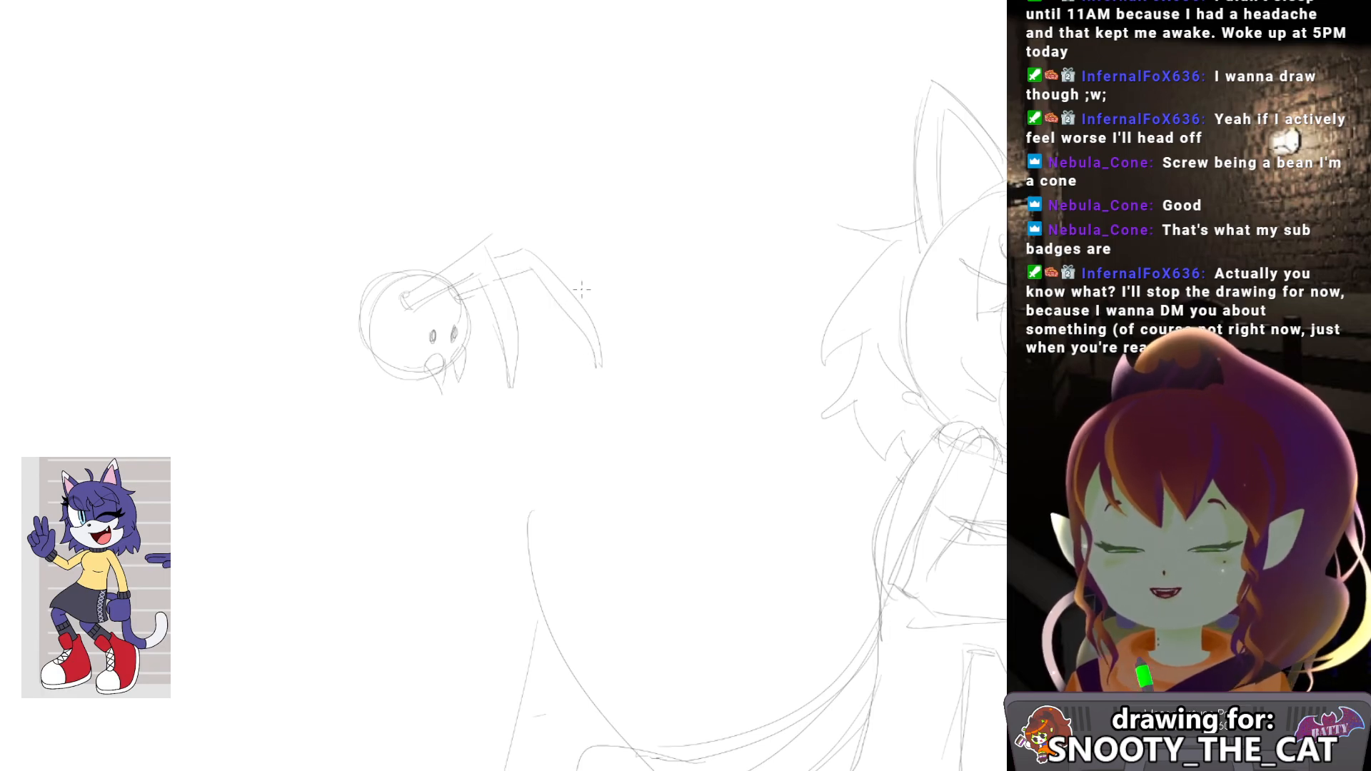
{"action": "key", "text": "ctrl+z"}
{"action": "left_click_drag", "start_coordinate": [529, 268], "coordinate": [599, 369]}
{"action": "key", "text": "ctrl+z"}
{"action": "key", "text": "ctrl+z"}
{"action": "left_click_drag", "start_coordinate": [469, 290], "coordinate": [489, 284]}
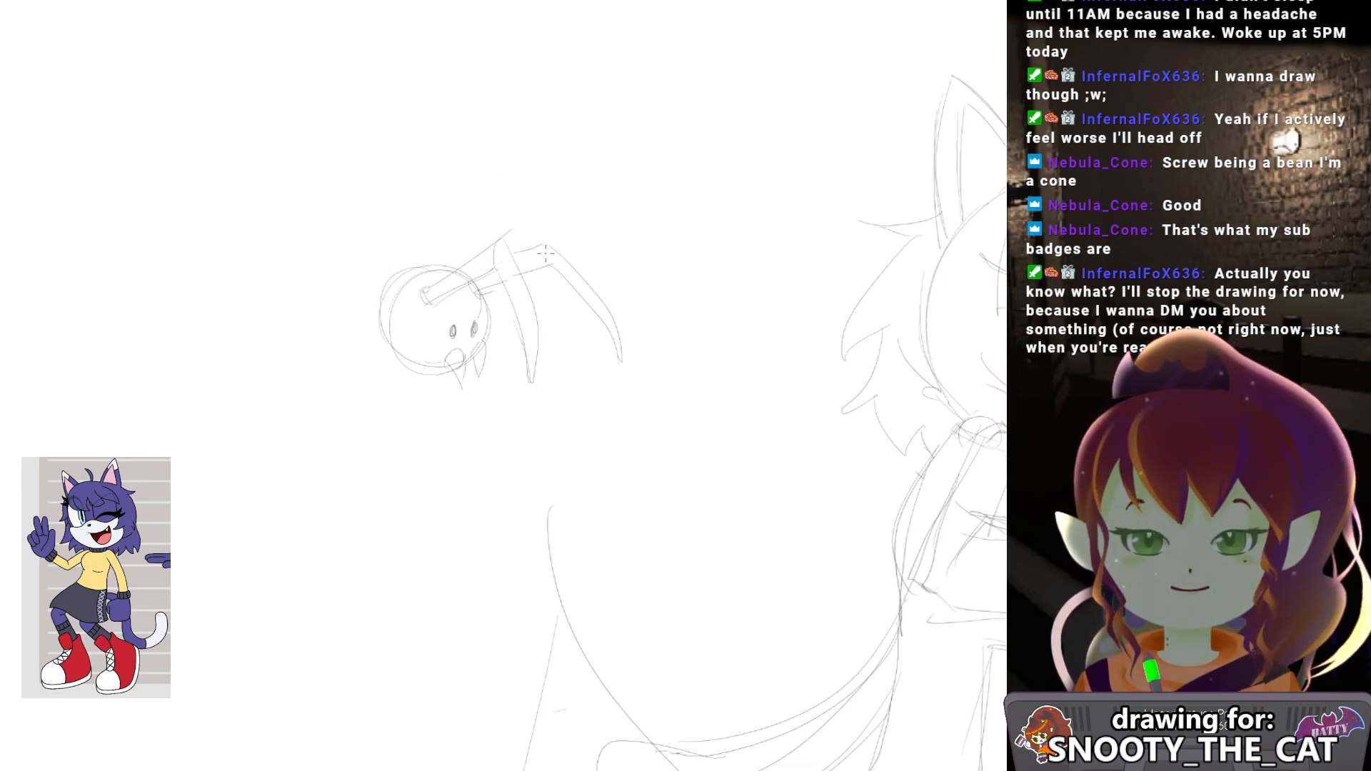
Select part of the spider's first front leg, shift it closer to the head, and patch the second leg's upper lines.
{"action": "left_click_drag", "start_coordinate": [508, 271], "coordinate": [545, 292]}
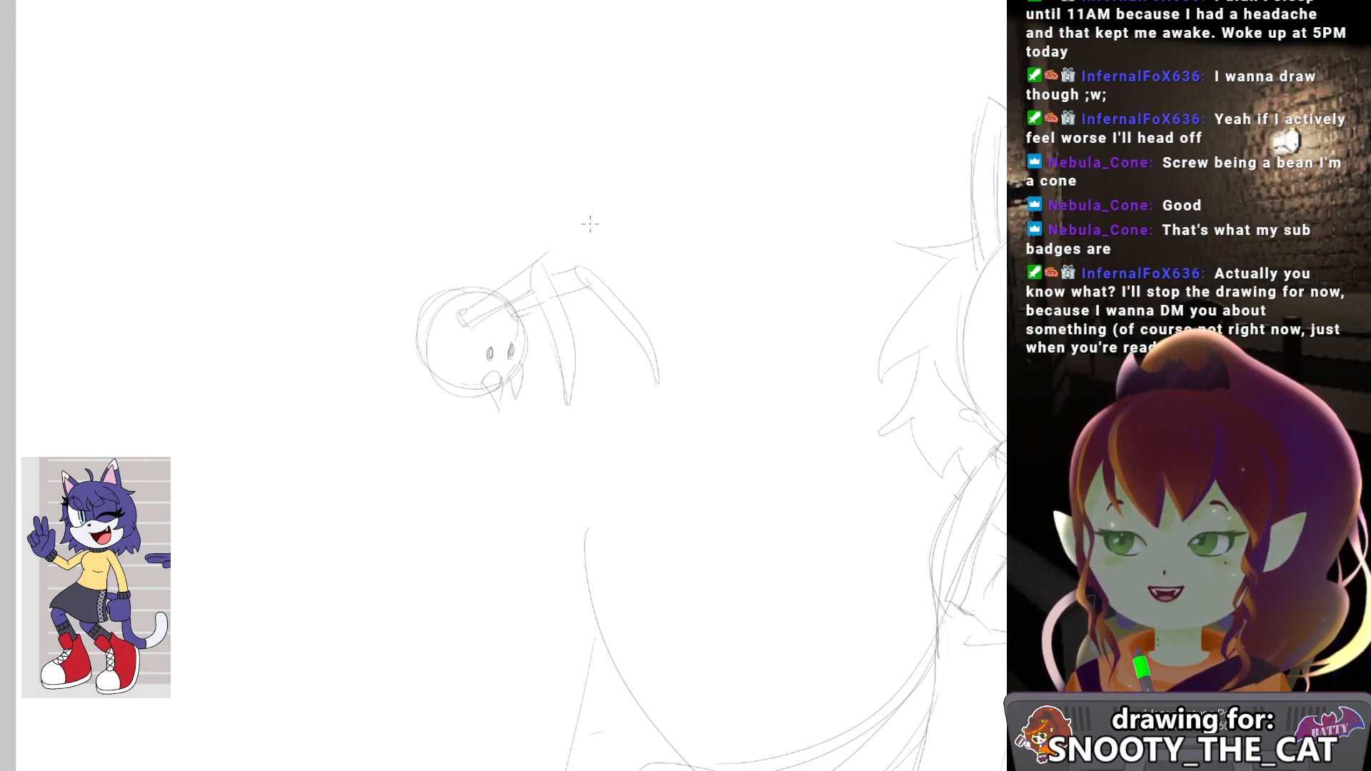
{"action": "left_click_drag", "start_coordinate": [562, 266], "coordinate": [572, 256]}
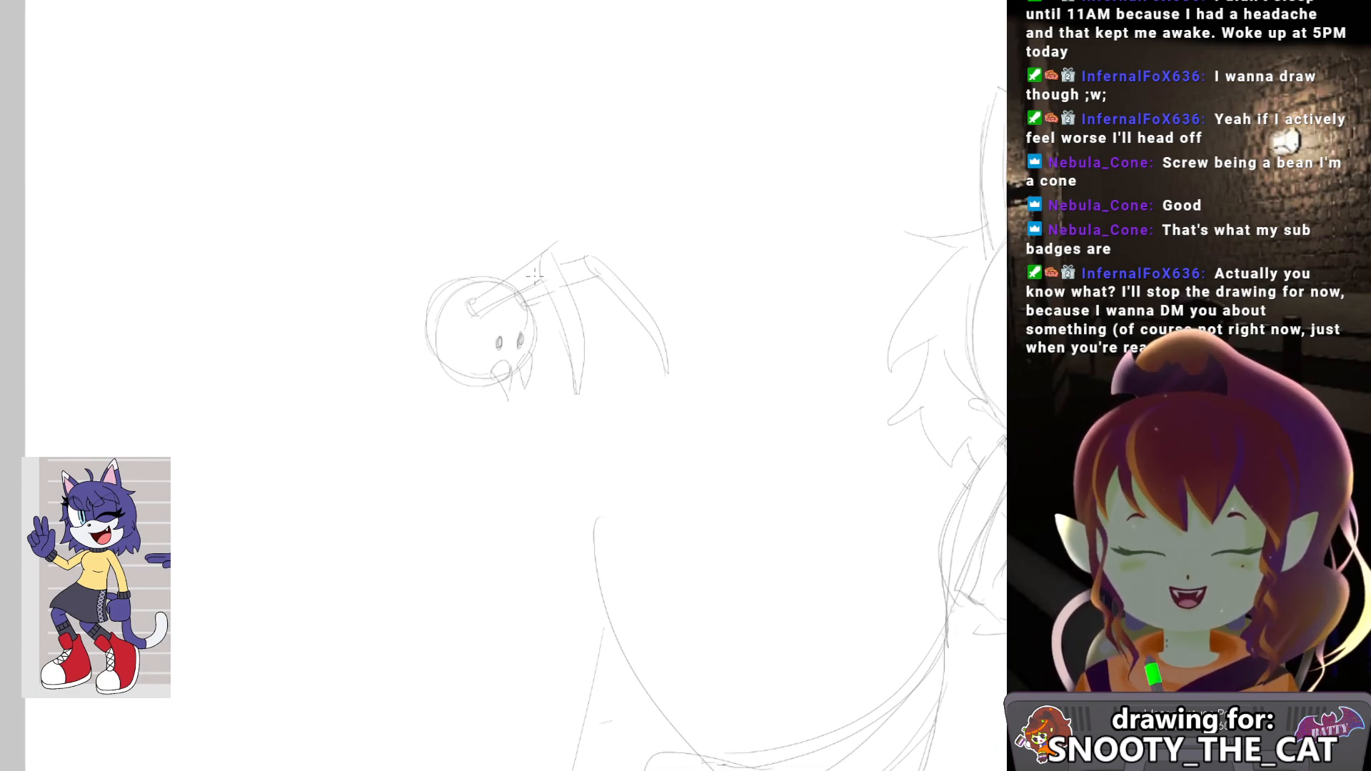
{"action": "mouse_move", "coordinate": [539, 284]}
{"action": "left_mouse_down"}
{"action": "mouse_move", "coordinate": [547, 243]}
{"action": "mouse_move", "coordinate": [568, 266]}
{"action": "mouse_move", "coordinate": [569, 413]}
{"action": "mouse_move", "coordinate": [543, 246]}
{"action": "left_mouse_up"}
{"action": "left_click_drag", "start_coordinate": [575, 314], "coordinate": [564, 320]}
{"action": "key", "text": "ctrl+d"}
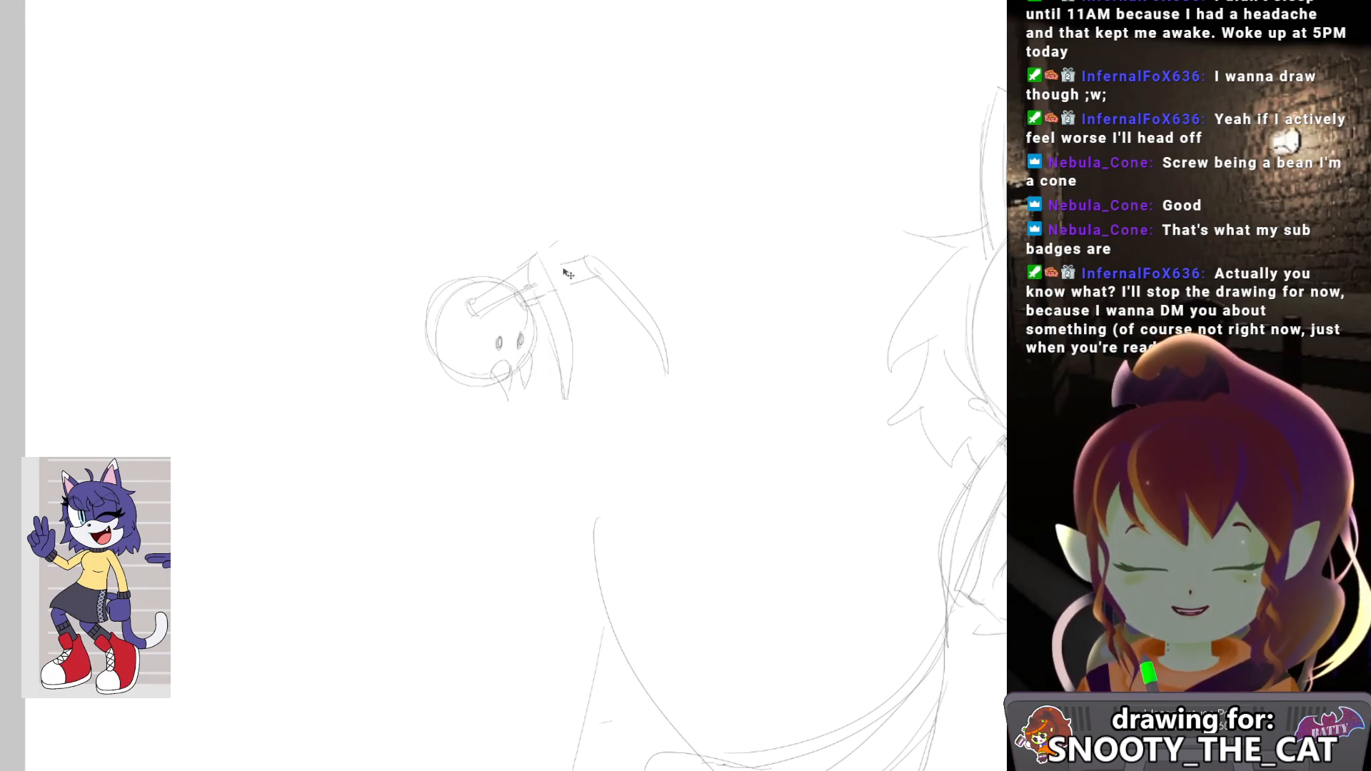
{"action": "left_click_drag", "start_coordinate": [566, 284], "coordinate": [563, 284]}
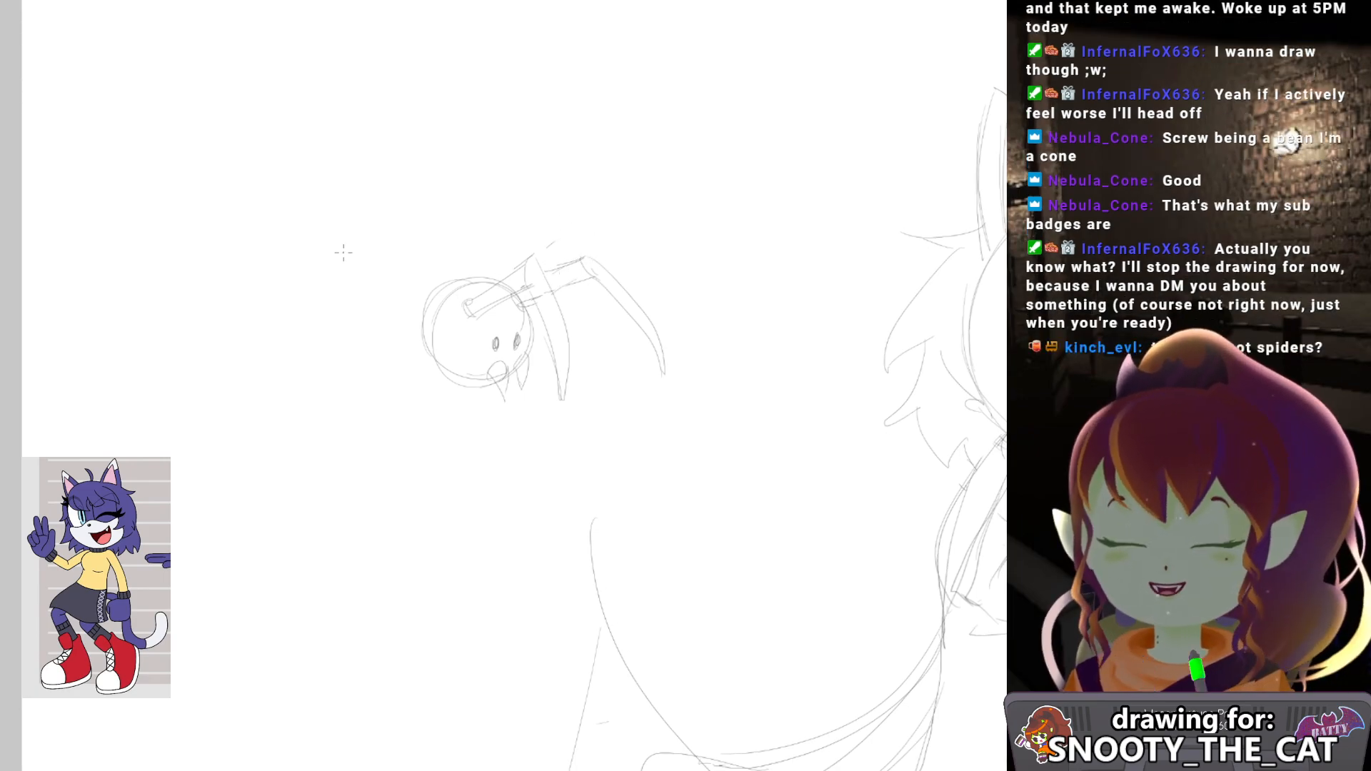
Sketch the spider's large rounded abdomen extending up behind the head and close its near side down to the head.
{"action": "left_click_drag", "start_coordinate": [409, 293], "coordinate": [422, 313]}
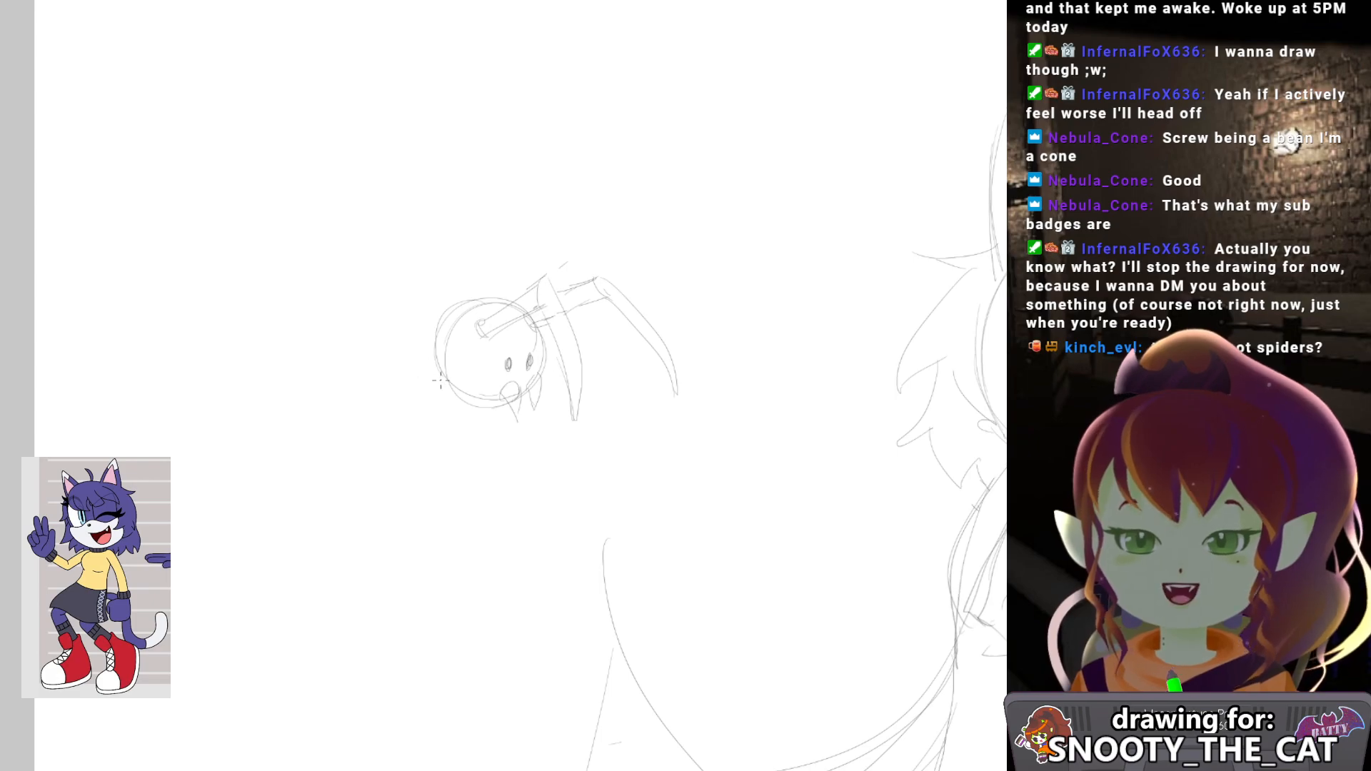
{"action": "mouse_move", "coordinate": [437, 378]}
{"action": "left_mouse_down"}
{"action": "mouse_move", "coordinate": [389, 375]}
{"action": "mouse_move", "coordinate": [345, 263]}
{"action": "mouse_move", "coordinate": [347, 289]}
{"action": "mouse_move", "coordinate": [275, 172]}
{"action": "left_mouse_up"}
{"action": "key", "text": "ctrl+z"}
{"action": "key", "text": "ctrl+z"}
{"action": "mouse_move", "coordinate": [351, 279]}
{"action": "left_mouse_down"}
{"action": "mouse_move", "coordinate": [272, 198]}
{"action": "mouse_move", "coordinate": [328, 107]}
{"action": "left_mouse_up"}
{"action": "mouse_move", "coordinate": [274, 178]}
{"action": "left_mouse_down"}
{"action": "mouse_move", "coordinate": [355, 89]}
{"action": "mouse_move", "coordinate": [495, 140]}
{"action": "left_mouse_up"}
{"action": "mouse_move", "coordinate": [364, 80]}
{"action": "left_mouse_down"}
{"action": "mouse_move", "coordinate": [500, 141]}
{"action": "mouse_move", "coordinate": [500, 259]}
{"action": "left_mouse_up"}
{"action": "key", "text": "ctrl+z"}
{"action": "left_click_drag", "start_coordinate": [510, 141], "coordinate": [489, 275]}
{"action": "left_click_drag", "start_coordinate": [512, 143], "coordinate": [490, 287]}
{"action": "left_click_drag", "start_coordinate": [497, 285], "coordinate": [500, 293]}
Erase and redraw the underside line joining the abdomen to the head, and add small spots along the body.
{"action": "key", "text": "e"}
{"action": "mouse_move", "coordinate": [360, 306]}
{"action": "left_mouse_down"}
{"action": "mouse_move", "coordinate": [413, 386]}
{"action": "mouse_move", "coordinate": [345, 319]}
{"action": "mouse_move", "coordinate": [371, 332]}
{"action": "mouse_move", "coordinate": [383, 202]}
{"action": "mouse_move", "coordinate": [408, 258]}
{"action": "mouse_move", "coordinate": [407, 370]}
{"action": "left_mouse_up"}
{"action": "key", "text": "p"}
{"action": "key", "text": "ctrl+z"}
{"action": "mouse_move", "coordinate": [356, 279]}
{"action": "left_mouse_down"}
{"action": "mouse_move", "coordinate": [405, 376]}
{"action": "mouse_move", "coordinate": [426, 379]}
{"action": "mouse_move", "coordinate": [392, 357]}
{"action": "mouse_move", "coordinate": [435, 376]}
{"action": "left_mouse_up"}
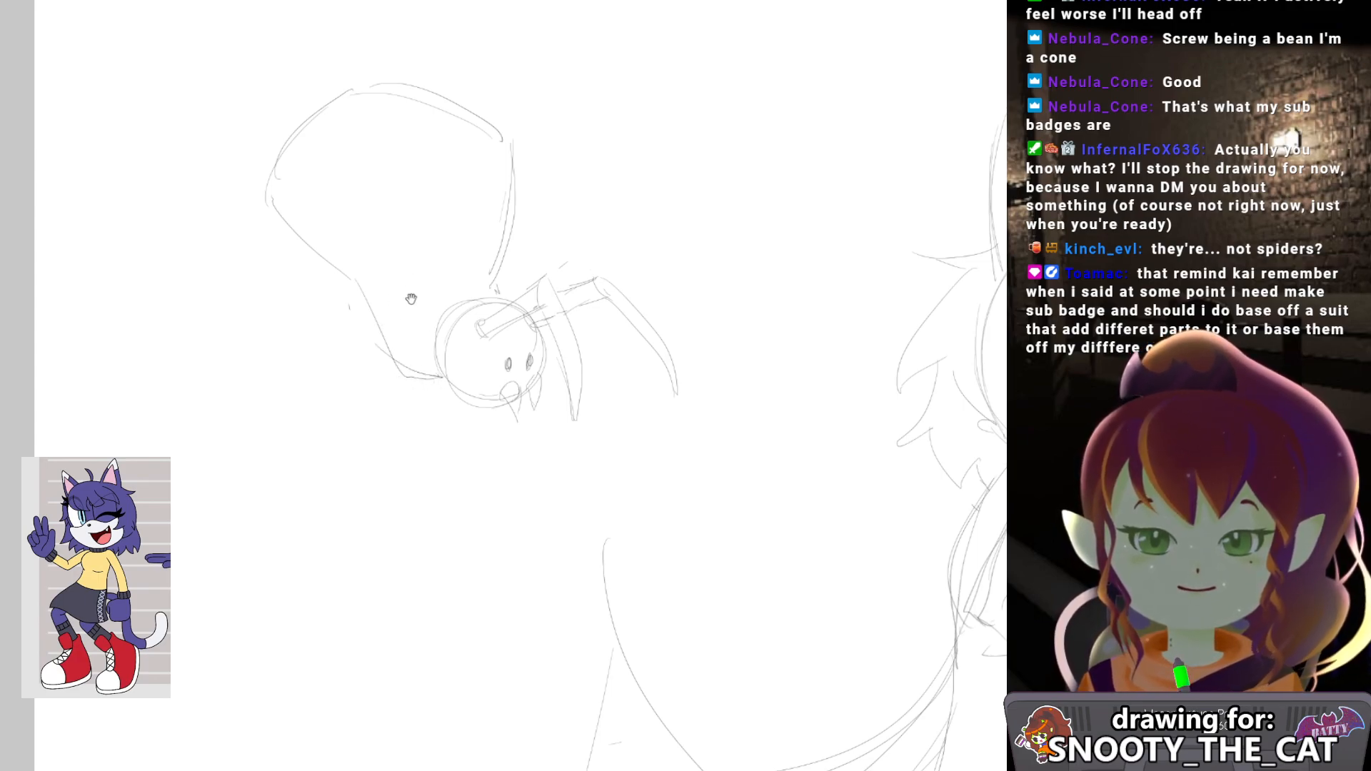
{"action": "left_click_drag", "start_coordinate": [391, 290], "coordinate": [397, 283]}
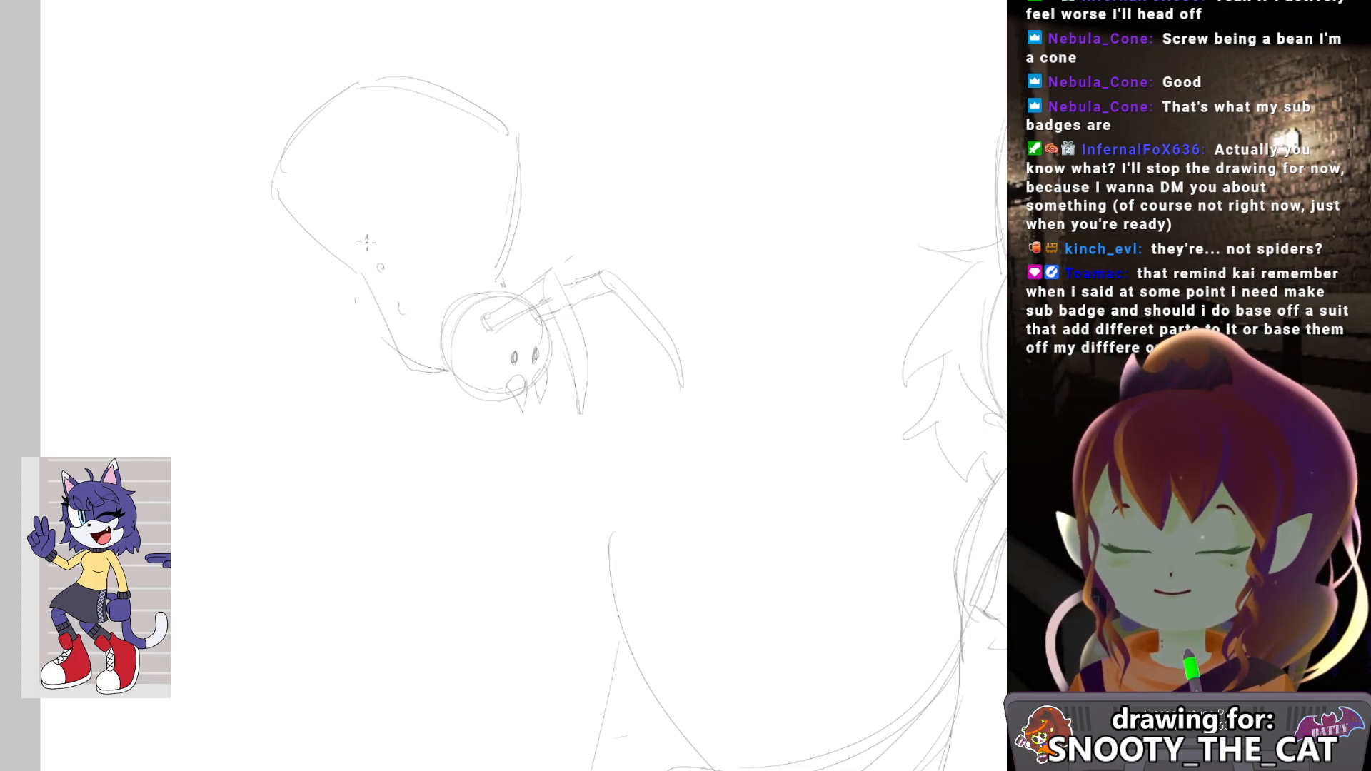
{"action": "left_click_drag", "start_coordinate": [320, 194], "coordinate": [322, 191]}
Try out bent leg strokes extending from the upper side of the spider's abdomen toward the cat.
{"action": "left_click_drag", "start_coordinate": [509, 123], "coordinate": [610, 60]}
{"action": "key", "text": "ctrl+z"}
{"action": "left_click_drag", "start_coordinate": [505, 114], "coordinate": [651, 61]}
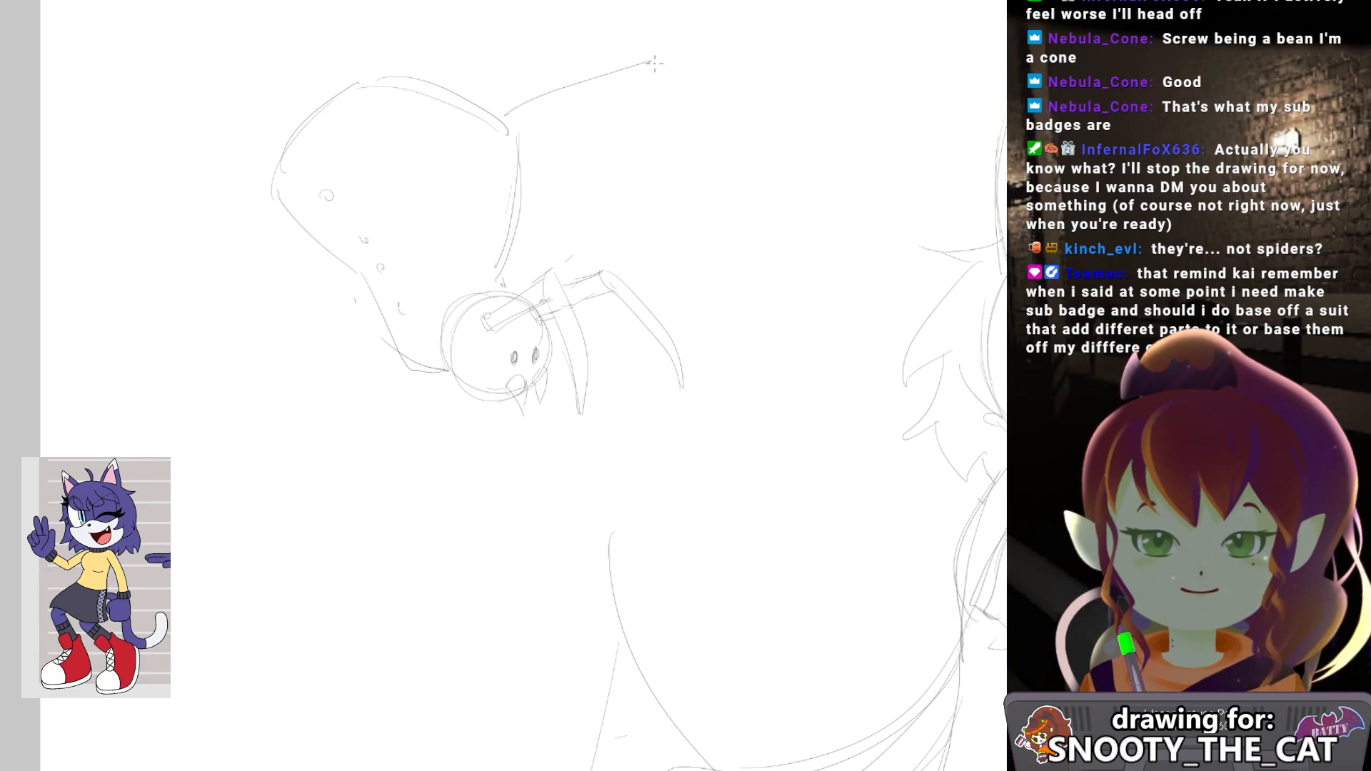
{"action": "left_click_drag", "start_coordinate": [619, 121], "coordinate": [610, 135]}
{"action": "key", "text": "ctrl+z"}
{"action": "left_click_drag", "start_coordinate": [651, 64], "coordinate": [548, 203]}
{"action": "mouse_move", "coordinate": [511, 158]}
{"action": "left_mouse_down"}
{"action": "mouse_move", "coordinate": [631, 98]}
{"action": "mouse_move", "coordinate": [550, 201]}
{"action": "mouse_move", "coordinate": [667, 172]}
{"action": "left_mouse_up"}
{"action": "key", "text": "ctrl+z"}
{"action": "key", "text": "ctrl+z"}
Sketch a long bent middle leg from the side of the abdomen, undoing and reworking its segments.
{"action": "mouse_move", "coordinate": [516, 191]}
{"action": "left_mouse_down"}
{"action": "mouse_move", "coordinate": [655, 171]}
{"action": "mouse_move", "coordinate": [736, 260]}
{"action": "left_mouse_up"}
{"action": "key", "text": "ctrl+z"}
{"action": "left_click_drag", "start_coordinate": [654, 172], "coordinate": [712, 243]}
{"action": "mouse_move", "coordinate": [509, 208]}
{"action": "left_mouse_down"}
{"action": "mouse_move", "coordinate": [687, 192]}
{"action": "mouse_move", "coordinate": [646, 196]}
{"action": "mouse_move", "coordinate": [748, 269]}
{"action": "left_mouse_up"}
{"action": "key", "text": "ctrl+z"}
{"action": "mouse_move", "coordinate": [504, 242]}
{"action": "left_mouse_down"}
{"action": "mouse_move", "coordinate": [558, 227]}
{"action": "mouse_move", "coordinate": [517, 236]}
{"action": "mouse_move", "coordinate": [611, 200]}
{"action": "mouse_move", "coordinate": [529, 224]}
{"action": "mouse_move", "coordinate": [599, 184]}
{"action": "mouse_move", "coordinate": [571, 273]}
{"action": "left_mouse_up"}
{"action": "key", "text": "ctrl+z"}
{"action": "key", "text": "ctrl+z"}
{"action": "key", "text": "ctrl+z"}
{"action": "key", "text": "ctrl+z"}
Sketch a shorter bent leg below the middle one and erase a stray mark at the abdomen's upper edge.
{"action": "mouse_move", "coordinate": [596, 181]}
{"action": "left_mouse_down"}
{"action": "mouse_move", "coordinate": [596, 263]}
{"action": "mouse_move", "coordinate": [665, 296]}
{"action": "left_mouse_up"}
{"action": "mouse_move", "coordinate": [497, 267]}
{"action": "left_mouse_down"}
{"action": "mouse_move", "coordinate": [583, 217]}
{"action": "mouse_move", "coordinate": [673, 295]}
{"action": "left_mouse_up"}
{"action": "key", "text": "ctrl+z"}
{"action": "key", "text": "e"}
{"action": "mouse_move", "coordinate": [519, 91]}
{"action": "left_mouse_down"}
{"action": "mouse_move", "coordinate": [607, 86]}
{"action": "mouse_move", "coordinate": [586, 154]}
{"action": "mouse_move", "coordinate": [615, 68]}
{"action": "mouse_move", "coordinate": [530, 100]}
{"action": "left_mouse_up"}
{"action": "key", "text": "p"}
Sketch the two rearmost bent legs on the cat-facing side of the spider's abdomen, with doubled contours.
{"action": "mouse_move", "coordinate": [596, 134]}
{"action": "left_mouse_down"}
{"action": "mouse_move", "coordinate": [587, 195]}
{"action": "mouse_move", "coordinate": [607, 152]}
{"action": "mouse_move", "coordinate": [697, 253]}
{"action": "mouse_move", "coordinate": [572, 203]}
{"action": "left_mouse_up"}
{"action": "key", "text": "ctrl+z"}
{"action": "mouse_move", "coordinate": [503, 250]}
{"action": "left_mouse_down"}
{"action": "mouse_move", "coordinate": [615, 186]}
{"action": "mouse_move", "coordinate": [706, 252]}
{"action": "left_mouse_up"}
{"action": "mouse_move", "coordinate": [477, 168]}
{"action": "left_mouse_down"}
{"action": "mouse_move", "coordinate": [571, 87]}
{"action": "mouse_move", "coordinate": [558, 91]}
{"action": "mouse_move", "coordinate": [567, 109]}
{"action": "mouse_move", "coordinate": [553, 97]}
{"action": "mouse_move", "coordinate": [574, 172]}
{"action": "left_mouse_up"}
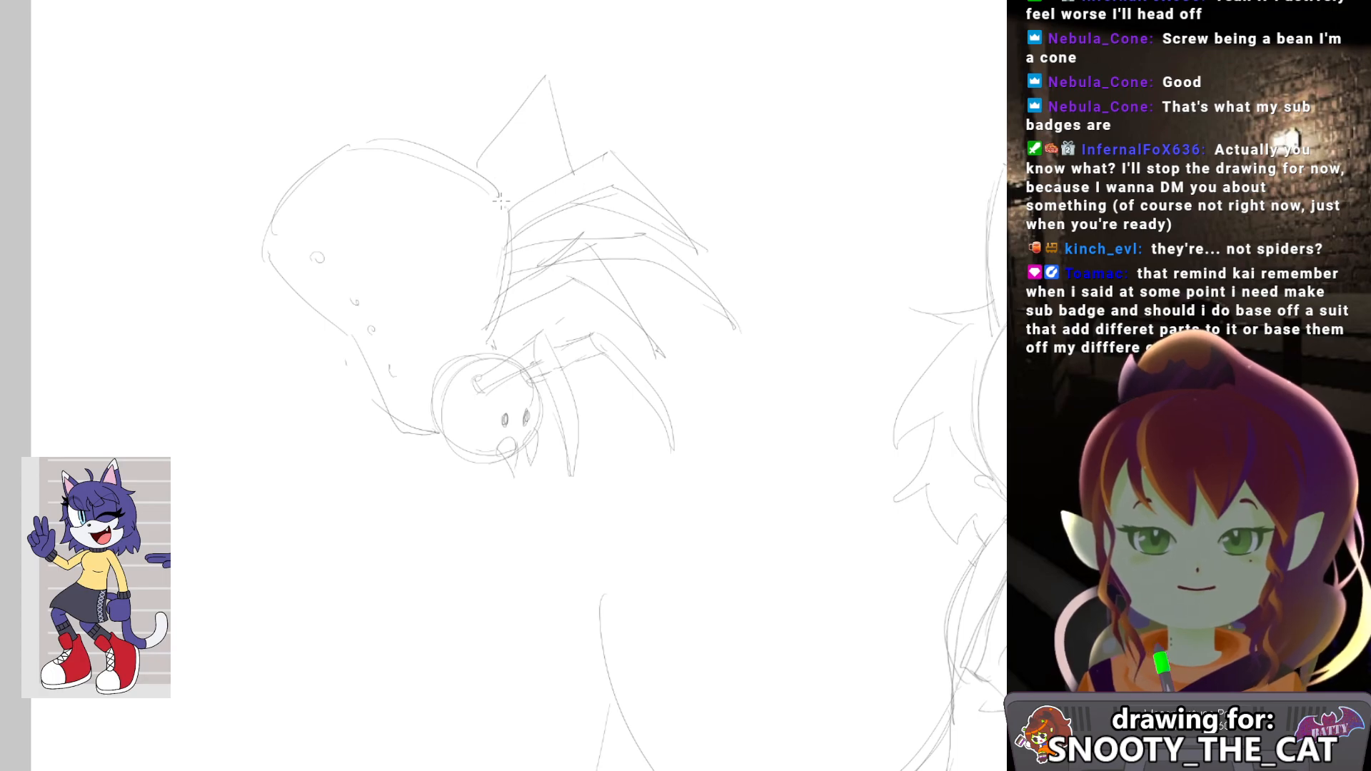
{"action": "left_click_drag", "start_coordinate": [502, 202], "coordinate": [548, 83]}
{"action": "left_click_drag", "start_coordinate": [555, 177], "coordinate": [548, 149]}
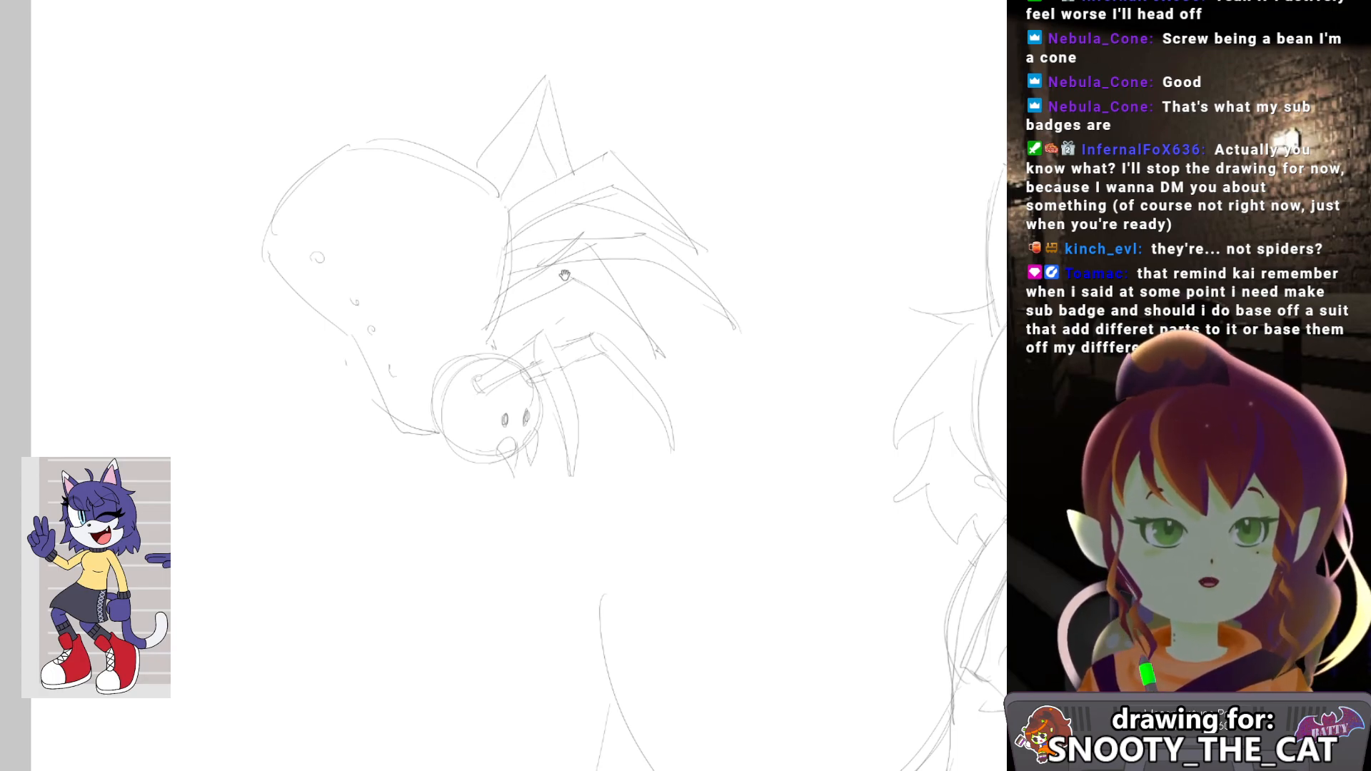
{"action": "left_click_drag", "start_coordinate": [564, 275], "coordinate": [536, 272]}
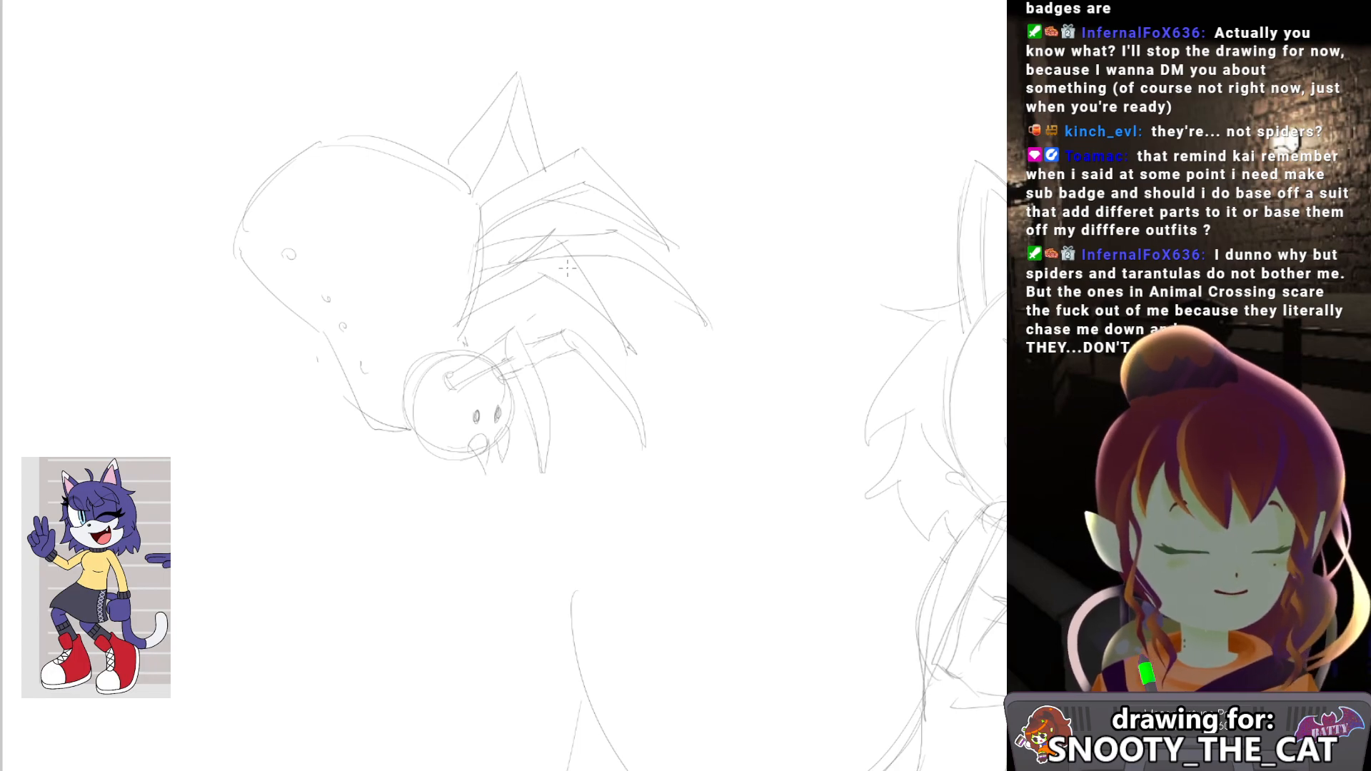
Doodle a small necktie and a second tie inside an open collar in the blank area above the cat.
{"action": "left_click_drag", "start_coordinate": [475, 357], "coordinate": [260, 409]}
{"action": "mouse_move", "coordinate": [529, 320]}
{"action": "left_mouse_down"}
{"action": "mouse_move", "coordinate": [341, 354]}
{"action": "mouse_move", "coordinate": [253, 390]}
{"action": "left_mouse_up"}
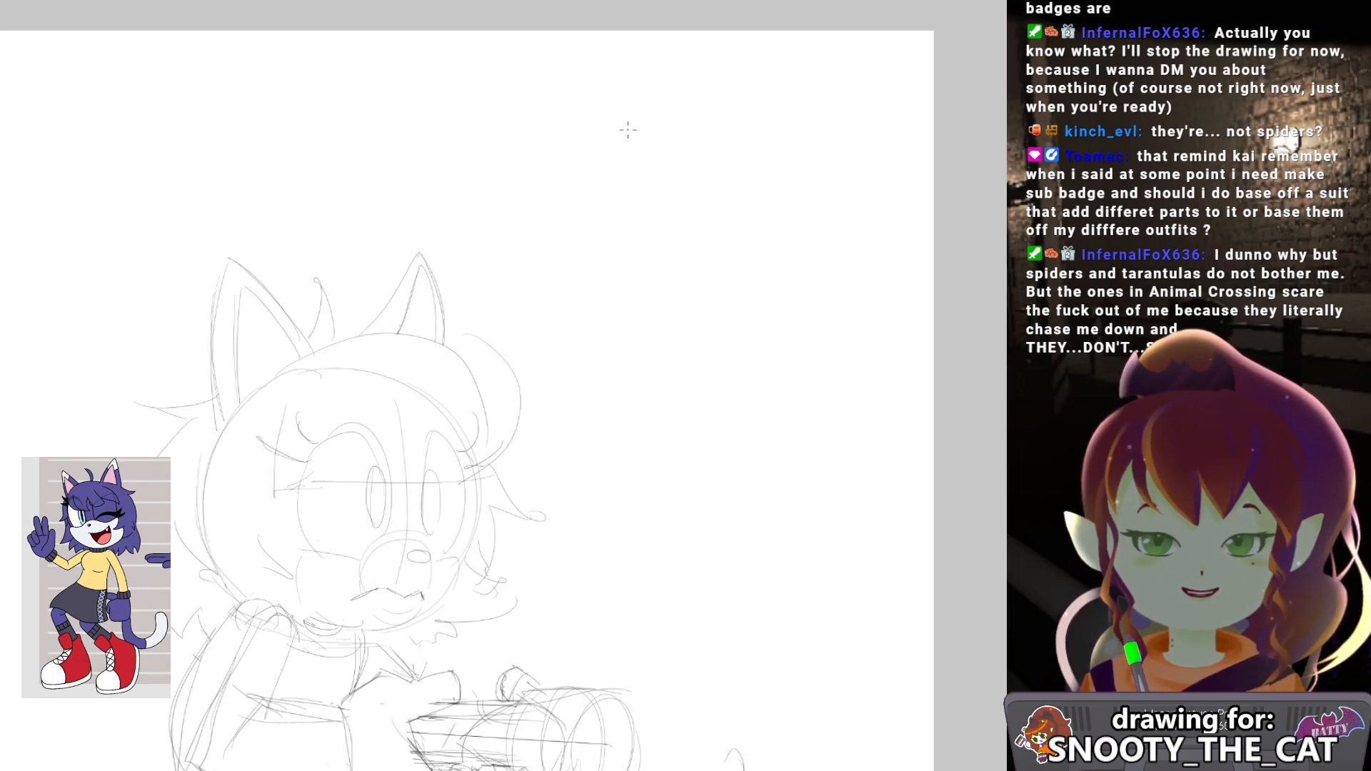
{"action": "mouse_move", "coordinate": [561, 171]}
{"action": "left_mouse_down"}
{"action": "mouse_move", "coordinate": [556, 231]}
{"action": "mouse_move", "coordinate": [572, 246]}
{"action": "mouse_move", "coordinate": [572, 180]}
{"action": "left_mouse_up"}
{"action": "mouse_move", "coordinate": [664, 172]}
{"action": "left_mouse_down"}
{"action": "mouse_move", "coordinate": [655, 230]}
{"action": "mouse_move", "coordinate": [635, 175]}
{"action": "mouse_move", "coordinate": [667, 230]}
{"action": "left_mouse_up"}
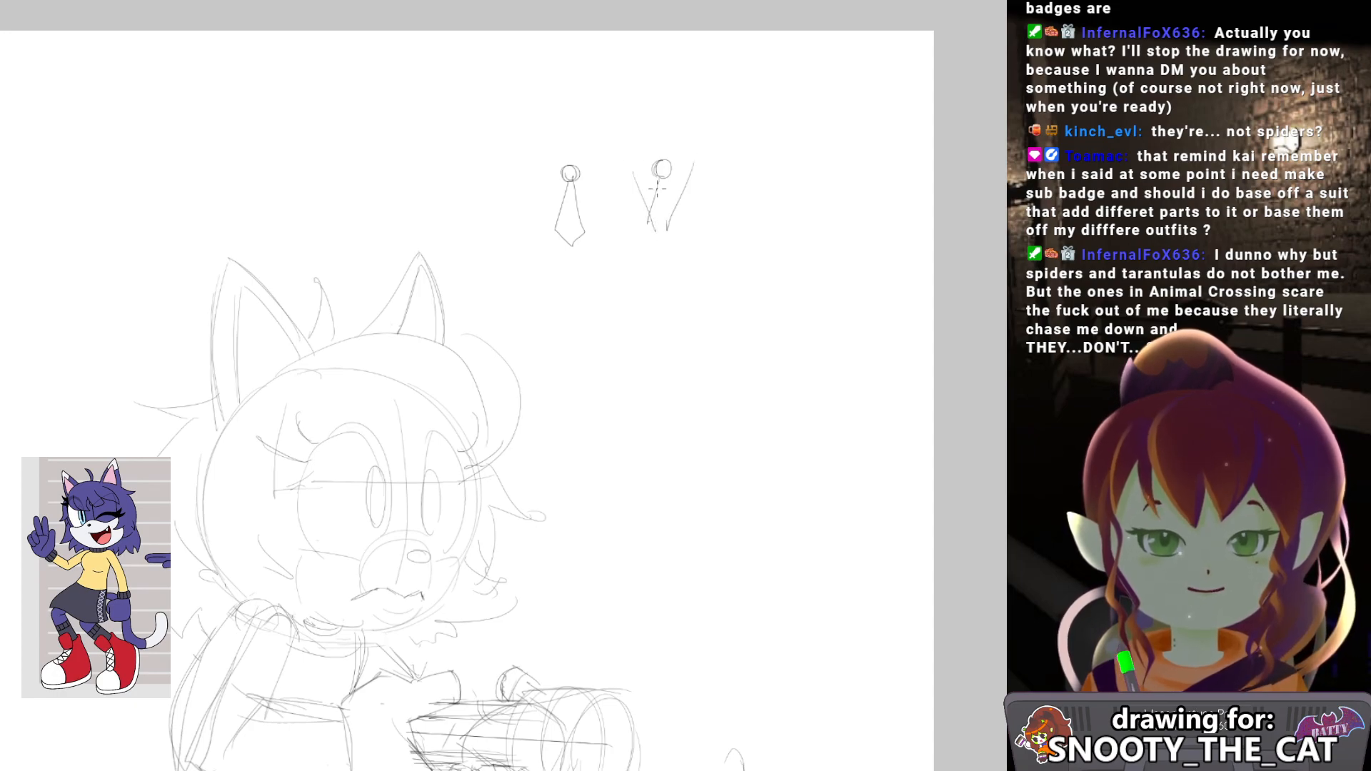
{"action": "left_click_drag", "start_coordinate": [666, 176], "coordinate": [676, 207]}
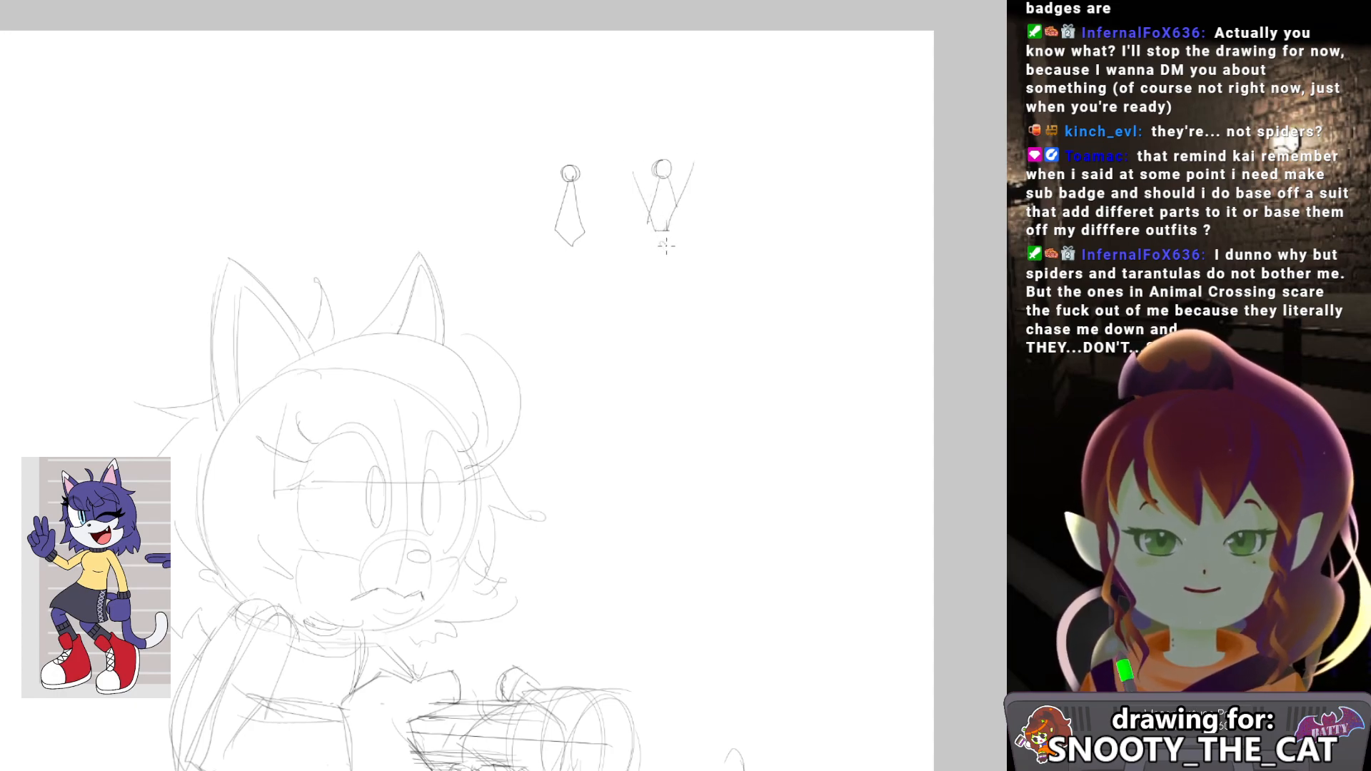
Outline a shirt with a small button around the collared tie and add a thin flat line shape beside it.
{"action": "mouse_move", "coordinate": [645, 165]}
{"action": "left_mouse_down"}
{"action": "mouse_move", "coordinate": [613, 177]}
{"action": "mouse_move", "coordinate": [624, 232]}
{"action": "mouse_move", "coordinate": [657, 272]}
{"action": "left_mouse_up"}
{"action": "key", "text": "ctrl+z"}
{"action": "left_click_drag", "start_coordinate": [694, 163], "coordinate": [707, 223]}
{"action": "key", "text": "ctrl+z"}
{"action": "mouse_move", "coordinate": [697, 164]}
{"action": "left_mouse_down"}
{"action": "mouse_move", "coordinate": [708, 199]}
{"action": "mouse_move", "coordinate": [710, 168]}
{"action": "mouse_move", "coordinate": [694, 258]}
{"action": "left_mouse_up"}
{"action": "key", "text": "ctrl+z"}
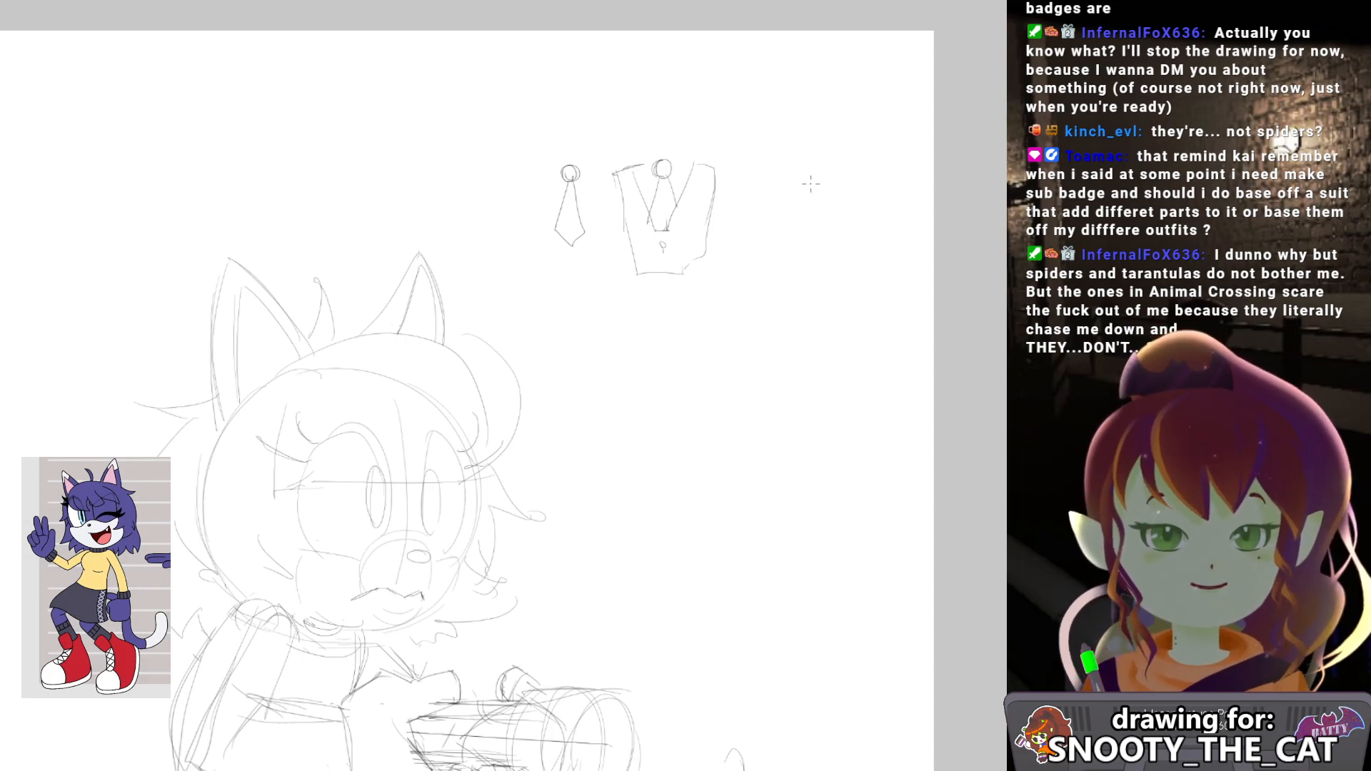
{"action": "key", "text": "ctrl+z"}
{"action": "mouse_move", "coordinate": [765, 170]}
{"action": "left_mouse_down"}
{"action": "mouse_move", "coordinate": [739, 214]}
{"action": "mouse_move", "coordinate": [833, 173]}
{"action": "mouse_move", "coordinate": [754, 174]}
{"action": "left_mouse_up"}
{"action": "key", "text": "ctrl+z"}
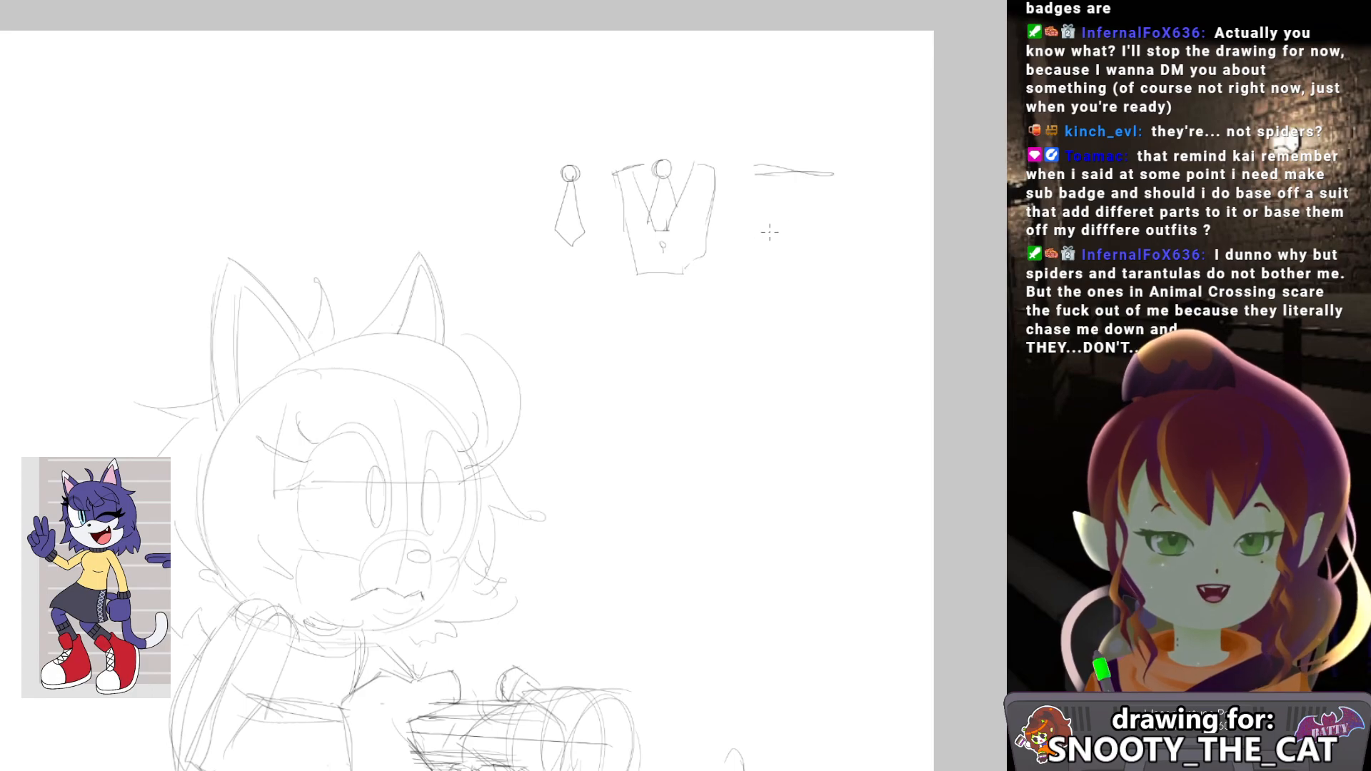
Doodle a suit jacket with collar and two sleeves below the shirt and tie.
{"action": "left_click_drag", "start_coordinate": [765, 225], "coordinate": [749, 178]}
{"action": "mouse_move", "coordinate": [684, 294]}
{"action": "left_mouse_down"}
{"action": "mouse_move", "coordinate": [660, 274]}
{"action": "mouse_move", "coordinate": [728, 267]}
{"action": "mouse_move", "coordinate": [704, 294]}
{"action": "mouse_move", "coordinate": [718, 293]}
{"action": "mouse_move", "coordinate": [686, 297]}
{"action": "mouse_move", "coordinate": [699, 311]}
{"action": "mouse_move", "coordinate": [727, 303]}
{"action": "mouse_move", "coordinate": [628, 367]}
{"action": "mouse_move", "coordinate": [629, 349]}
{"action": "mouse_move", "coordinate": [641, 405]}
{"action": "left_mouse_up"}
{"action": "key", "text": "ctrl+z"}
{"action": "mouse_move", "coordinate": [609, 387]}
{"action": "left_mouse_down"}
{"action": "mouse_move", "coordinate": [641, 405]}
{"action": "mouse_move", "coordinate": [646, 369]}
{"action": "left_mouse_up"}
{"action": "mouse_move", "coordinate": [651, 375]}
{"action": "left_mouse_down"}
{"action": "mouse_move", "coordinate": [661, 341]}
{"action": "mouse_move", "coordinate": [690, 386]}
{"action": "left_mouse_up"}
{"action": "mouse_move", "coordinate": [669, 312]}
{"action": "left_mouse_down"}
{"action": "mouse_move", "coordinate": [705, 408]}
{"action": "mouse_move", "coordinate": [736, 397]}
{"action": "left_mouse_up"}
{"action": "mouse_move", "coordinate": [732, 286]}
{"action": "left_mouse_down"}
{"action": "mouse_move", "coordinate": [757, 307]}
{"action": "mouse_move", "coordinate": [755, 397]}
{"action": "mouse_move", "coordinate": [781, 292]}
{"action": "left_mouse_up"}
{"action": "left_click_drag", "start_coordinate": [769, 293], "coordinate": [814, 383]}
{"action": "left_click_drag", "start_coordinate": [764, 386], "coordinate": [805, 380]}
Label the tie and shirt doodles "1mo" and the jacket "1yR", with arrows showing the progression.
{"action": "scroll", "coordinate": [542, 84], "scroll_direction": "up", "scroll_amount": 2}
{"action": "mouse_move", "coordinate": [510, 127]}
{"action": "left_mouse_down"}
{"action": "mouse_move", "coordinate": [511, 140]}
{"action": "mouse_move", "coordinate": [757, 110]}
{"action": "left_mouse_up"}
{"action": "left_click_drag", "start_coordinate": [529, 334], "coordinate": [624, 319]}
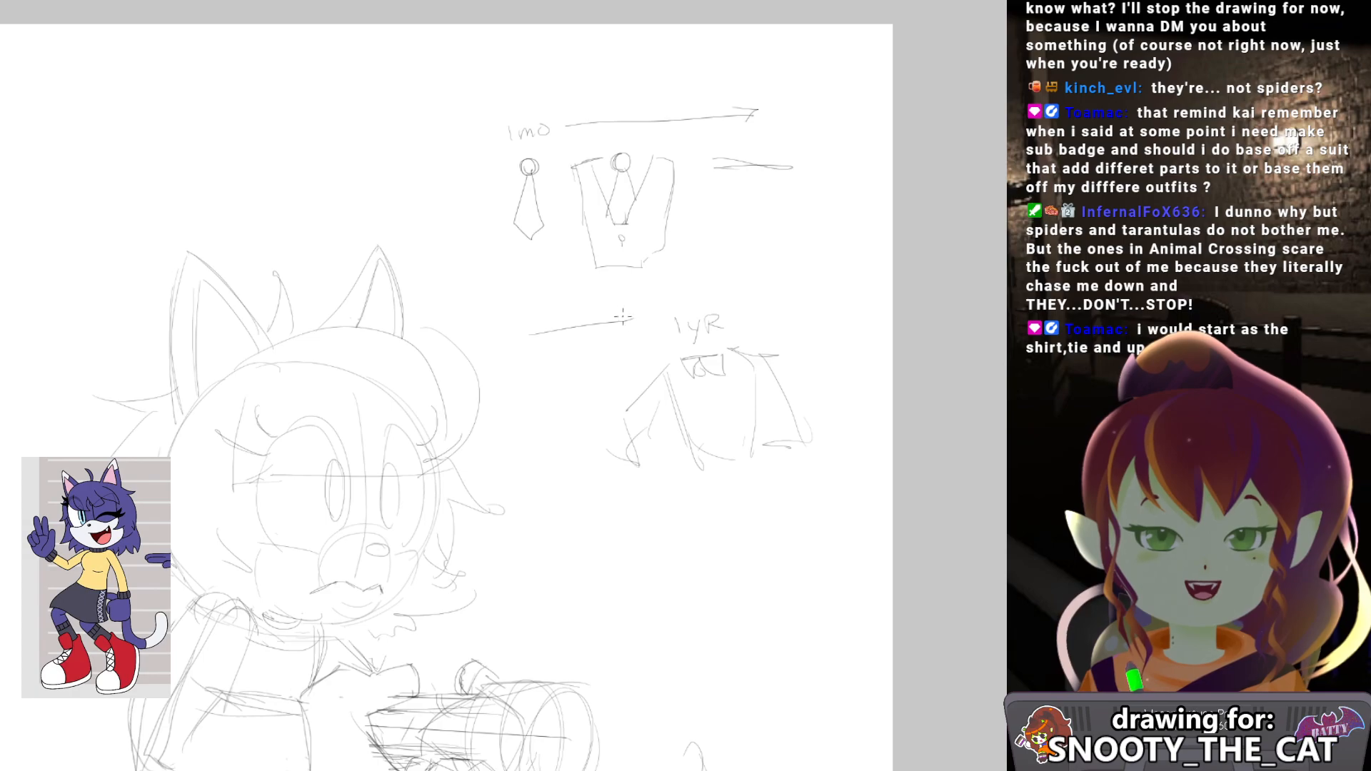
Draw trousers below the jacket doodle and write "1.5" above it.
{"action": "mouse_move", "coordinate": [745, 432]}
{"action": "left_mouse_down"}
{"action": "mouse_move", "coordinate": [706, 388]}
{"action": "mouse_move", "coordinate": [659, 458]}
{"action": "mouse_move", "coordinate": [653, 527]}
{"action": "mouse_move", "coordinate": [700, 476]}
{"action": "mouse_move", "coordinate": [751, 519]}
{"action": "mouse_move", "coordinate": [766, 479]}
{"action": "mouse_move", "coordinate": [715, 405]}
{"action": "left_mouse_up"}
{"action": "key", "text": "ctrl+z"}
{"action": "left_click_drag", "start_coordinate": [683, 444], "coordinate": [679, 486]}
{"action": "left_click_drag", "start_coordinate": [734, 340], "coordinate": [704, 331]}
{"action": "left_click_drag", "start_coordinate": [720, 238], "coordinate": [737, 246]}
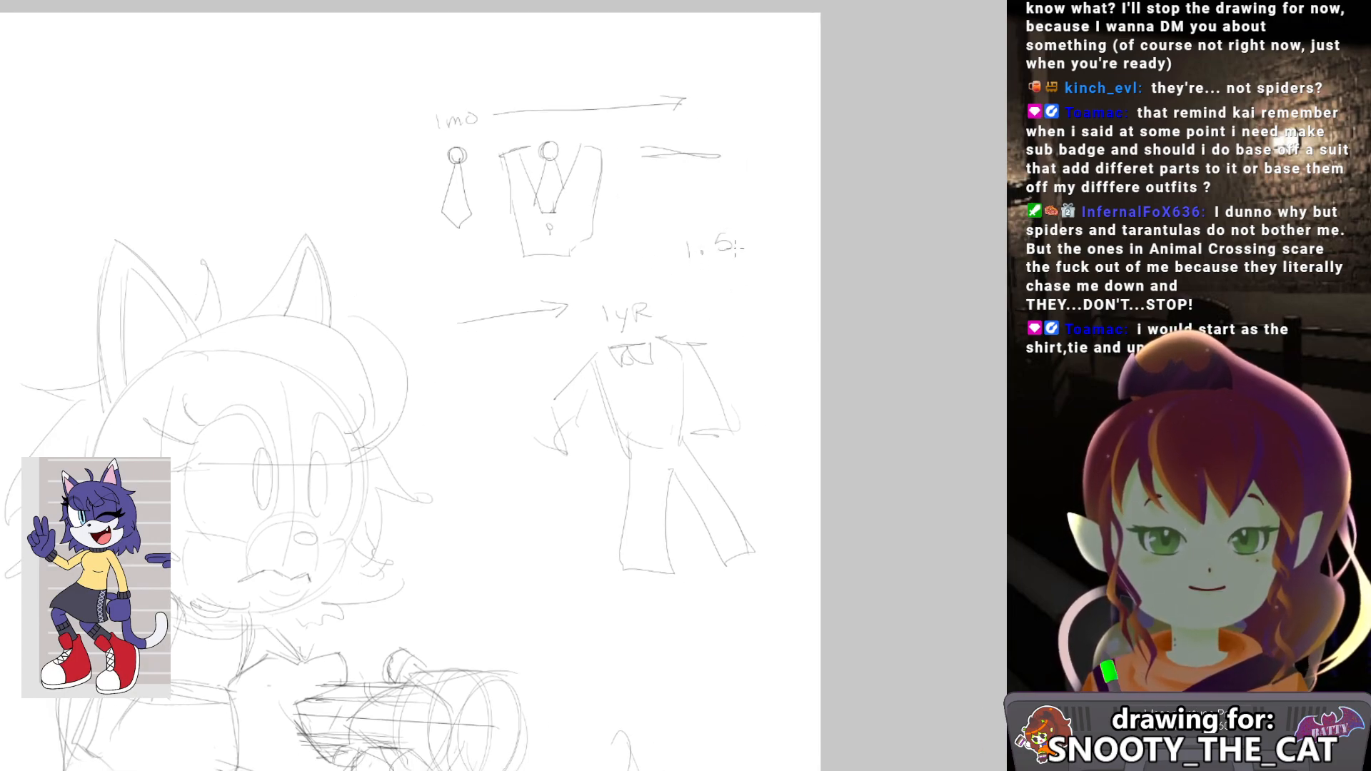
Try out a large circle around the suit doodle, undo it, and delete all the outfit doodles.
{"action": "mouse_move", "coordinate": [792, 399]}
{"action": "left_mouse_down"}
{"action": "mouse_move", "coordinate": [560, 464]}
{"action": "mouse_move", "coordinate": [678, 319]}
{"action": "left_mouse_up"}
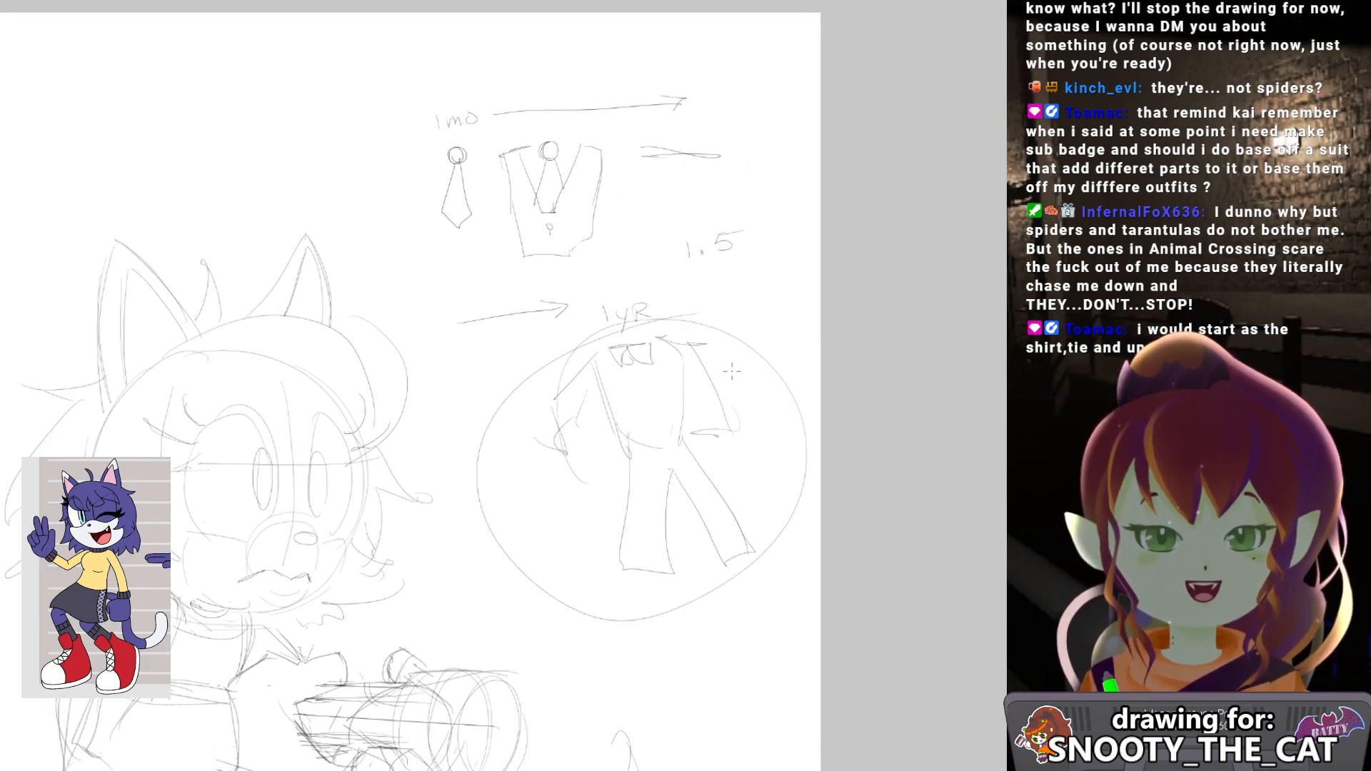
{"action": "key", "text": "ctrl+z"}
{"action": "mouse_move", "coordinate": [691, 274]}
{"action": "left_mouse_down"}
{"action": "mouse_move", "coordinate": [721, 293]}
{"action": "mouse_move", "coordinate": [741, 286]}
{"action": "left_mouse_up"}
{"action": "key", "text": "ctrl+z"}
{"action": "mouse_move", "coordinate": [667, 598]}
{"action": "left_mouse_down"}
{"action": "mouse_move", "coordinate": [593, 546]}
{"action": "mouse_move", "coordinate": [672, 318]}
{"action": "left_mouse_up"}
{"action": "left_click_drag", "start_coordinate": [676, 411], "coordinate": [687, 433]}
{"action": "key", "text": "ctrl+z"}
{"action": "mouse_move", "coordinate": [781, 502]}
{"action": "left_mouse_down"}
{"action": "mouse_move", "coordinate": [623, 636]}
{"action": "mouse_move", "coordinate": [476, 411]}
{"action": "mouse_move", "coordinate": [504, 59]}
{"action": "mouse_move", "coordinate": [850, 460]}
{"action": "mouse_move", "coordinate": [826, 533]}
{"action": "left_mouse_up"}
{"action": "key", "text": "Delete"}
{"action": "key", "text": "ctrl+d"}
Rework the outer segment of the spider's shorter bent leg above the head, undoing unsuitable strokes.
{"action": "left_click_drag", "start_coordinate": [433, 510], "coordinate": [610, 370]}
{"action": "mouse_move", "coordinate": [416, 392]}
{"action": "left_mouse_down"}
{"action": "mouse_move", "coordinate": [547, 392]}
{"action": "mouse_move", "coordinate": [644, 414]}
{"action": "left_mouse_up"}
{"action": "left_click_drag", "start_coordinate": [507, 408], "coordinate": [674, 426]}
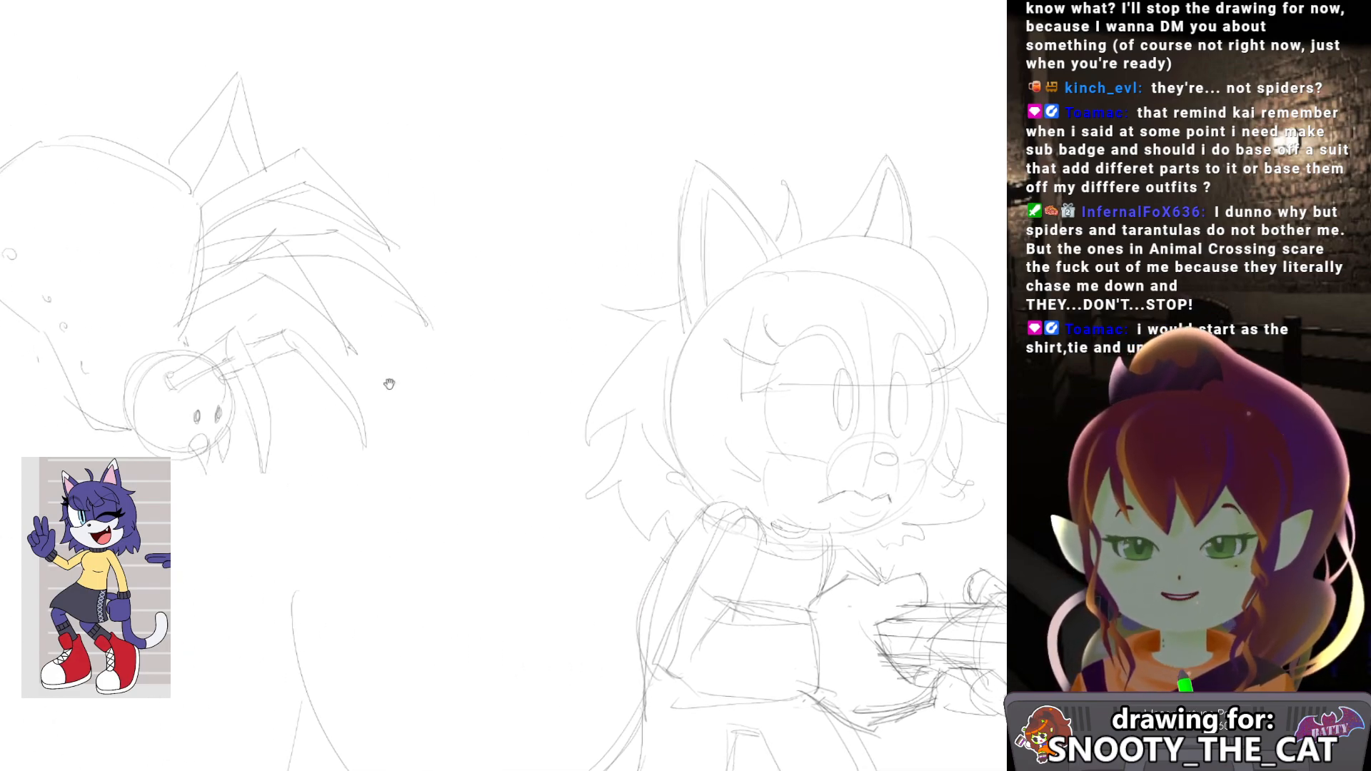
{"action": "left_click_drag", "start_coordinate": [390, 383], "coordinate": [636, 389]}
{"action": "key", "text": "ctrl+z"}
{"action": "mouse_move", "coordinate": [488, 302]}
{"action": "left_mouse_down"}
{"action": "mouse_move", "coordinate": [473, 321]}
{"action": "mouse_move", "coordinate": [427, 287]}
{"action": "mouse_move", "coordinate": [426, 201]}
{"action": "mouse_move", "coordinate": [394, 167]}
{"action": "mouse_move", "coordinate": [575, 80]}
{"action": "mouse_move", "coordinate": [639, 361]}
{"action": "mouse_move", "coordinate": [575, 380]}
{"action": "mouse_move", "coordinate": [488, 317]}
{"action": "mouse_move", "coordinate": [536, 315]}
{"action": "mouse_move", "coordinate": [532, 330]}
{"action": "mouse_move", "coordinate": [589, 394]}
{"action": "left_mouse_up"}
{"action": "key", "text": "ctrl+d"}
{"action": "key", "text": "e"}
{"action": "key", "text": "p"}
{"action": "key", "text": "ctrl+z"}
{"action": "left_click_drag", "start_coordinate": [491, 320], "coordinate": [614, 386]}
{"action": "left_click_drag", "start_coordinate": [489, 276], "coordinate": [616, 386]}
{"action": "key", "text": "ctrl+z"}
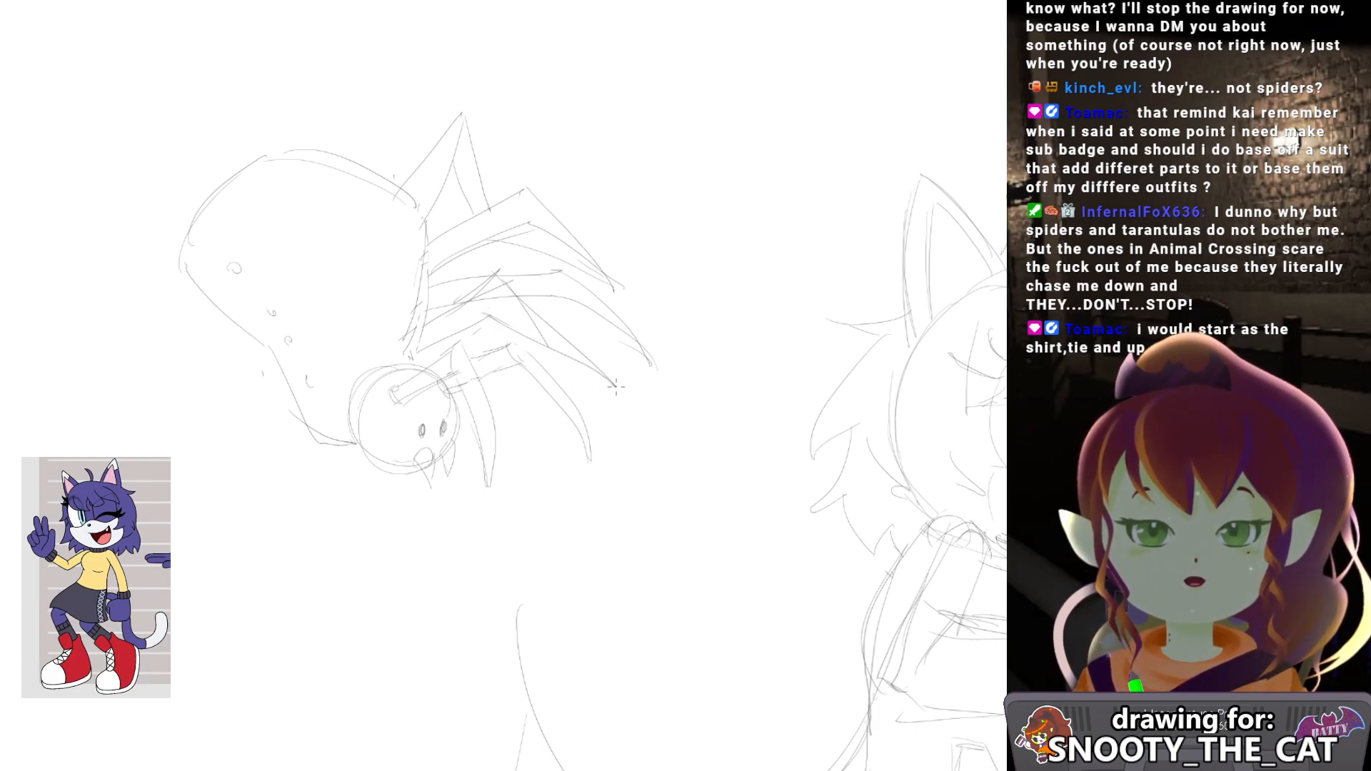
Sketch round leg joints along the spider's underside and a bent front leg reaching away from the cat.
{"action": "left_click_drag", "start_coordinate": [529, 338], "coordinate": [592, 325]}
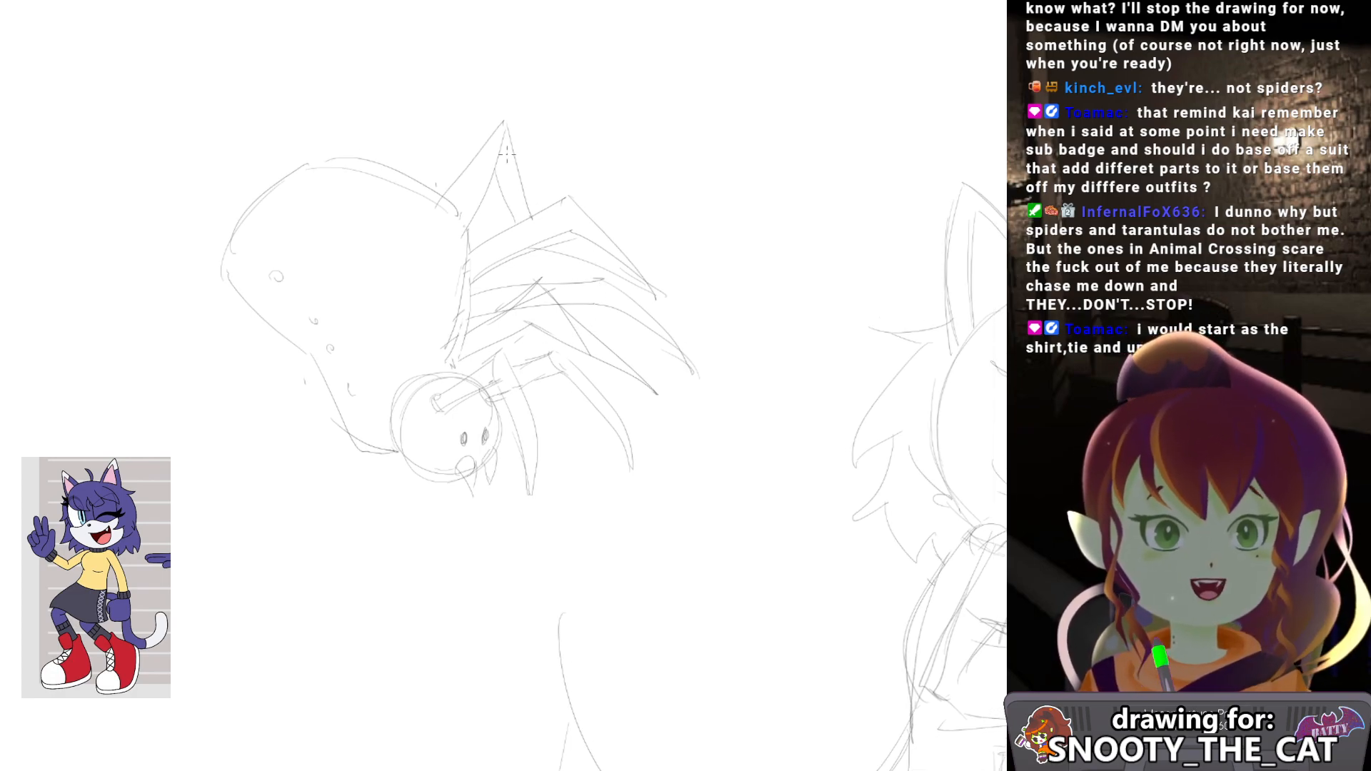
{"action": "mouse_move", "coordinate": [345, 404]}
{"action": "left_mouse_down"}
{"action": "mouse_move", "coordinate": [364, 397]}
{"action": "mouse_move", "coordinate": [354, 386]}
{"action": "left_mouse_up"}
{"action": "mouse_move", "coordinate": [309, 339]}
{"action": "left_mouse_down"}
{"action": "mouse_move", "coordinate": [292, 349]}
{"action": "mouse_move", "coordinate": [310, 344]}
{"action": "mouse_move", "coordinate": [360, 384]}
{"action": "left_mouse_up"}
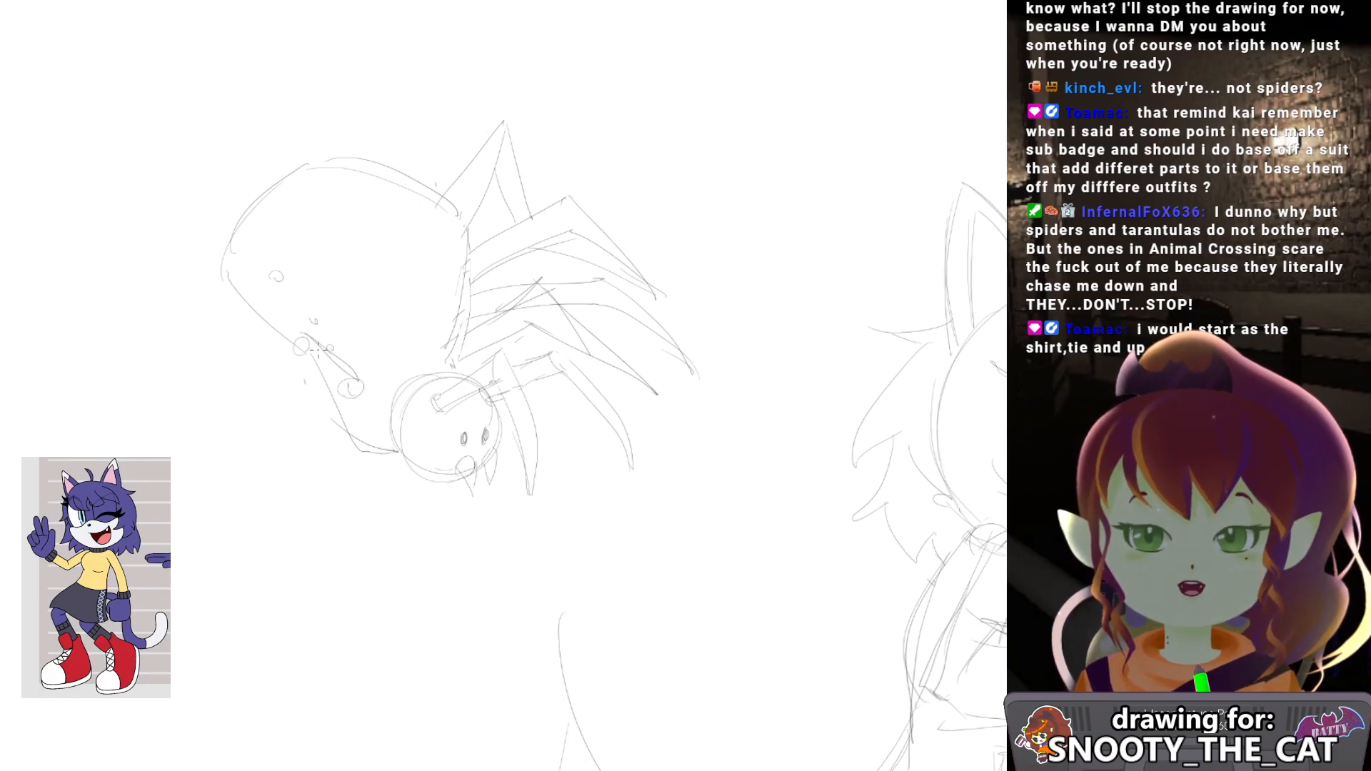
{"action": "mouse_move", "coordinate": [295, 345]}
{"action": "left_mouse_down"}
{"action": "mouse_move", "coordinate": [187, 497]}
{"action": "mouse_move", "coordinate": [311, 375]}
{"action": "left_mouse_up"}
{"action": "key", "text": "ctrl+z"}
{"action": "mouse_move", "coordinate": [184, 501]}
{"action": "left_mouse_down"}
{"action": "mouse_move", "coordinate": [304, 383]}
{"action": "mouse_move", "coordinate": [360, 403]}
{"action": "mouse_move", "coordinate": [201, 489]}
{"action": "left_mouse_up"}
{"action": "left_click_drag", "start_coordinate": [307, 374], "coordinate": [353, 406]}
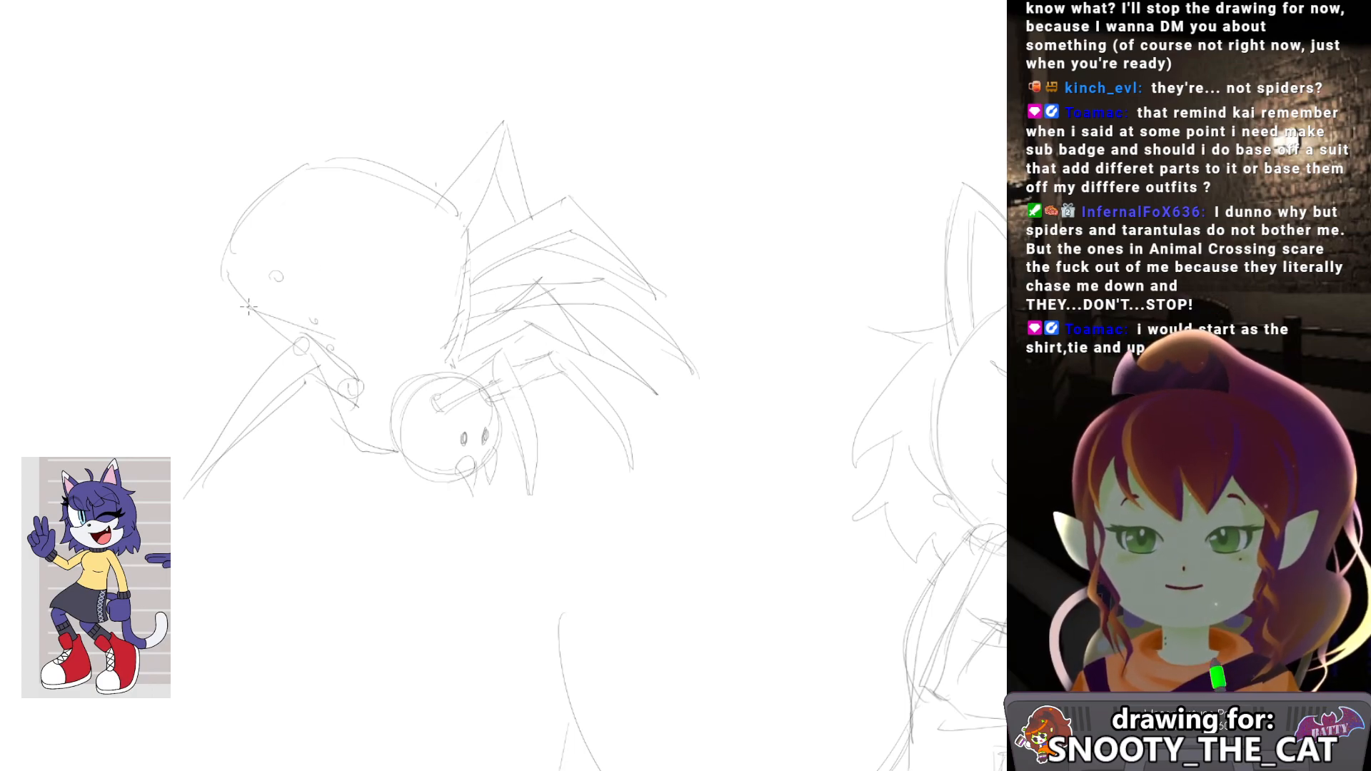
Sketch the second bent leg on the spider's far side behind the front one, undoing and redrawing its segments.
{"action": "key", "text": "ctrl+z"}
{"action": "mouse_move", "coordinate": [332, 349]}
{"action": "left_mouse_down"}
{"action": "mouse_move", "coordinate": [280, 286]}
{"action": "mouse_move", "coordinate": [156, 386]}
{"action": "left_mouse_up"}
{"action": "key", "text": "ctrl+z"}
{"action": "key", "text": "ctrl+z"}
{"action": "mouse_move", "coordinate": [340, 341]}
{"action": "left_mouse_down"}
{"action": "mouse_move", "coordinate": [243, 304]}
{"action": "mouse_move", "coordinate": [270, 312]}
{"action": "mouse_move", "coordinate": [236, 314]}
{"action": "mouse_move", "coordinate": [132, 434]}
{"action": "left_mouse_up"}
{"action": "key", "text": "ctrl+z"}
{"action": "mouse_move", "coordinate": [249, 305]}
{"action": "left_mouse_down"}
{"action": "mouse_move", "coordinate": [123, 408]}
{"action": "mouse_move", "coordinate": [107, 378]}
{"action": "left_mouse_up"}
{"action": "key", "text": "ctrl+z"}
{"action": "key", "text": "ctrl+z"}
{"action": "mouse_move", "coordinate": [244, 307]}
{"action": "left_mouse_down"}
{"action": "mouse_move", "coordinate": [118, 444]}
{"action": "mouse_move", "coordinate": [268, 373]}
{"action": "left_mouse_up"}
{"action": "key", "text": "ctrl+z"}
{"action": "key", "text": "ctrl+z"}
Sketch the third bent leg on the spider's far side, rising beside the abdomen and ending in a point.
{"action": "mouse_move", "coordinate": [116, 451]}
{"action": "left_mouse_down"}
{"action": "mouse_move", "coordinate": [267, 337]}
{"action": "mouse_move", "coordinate": [215, 256]}
{"action": "left_mouse_up"}
{"action": "key", "text": "ctrl+z"}
{"action": "mouse_move", "coordinate": [320, 328]}
{"action": "left_mouse_down"}
{"action": "mouse_move", "coordinate": [208, 253]}
{"action": "mouse_move", "coordinate": [195, 356]}
{"action": "left_mouse_up"}
{"action": "left_click_drag", "start_coordinate": [196, 410], "coordinate": [228, 359]}
{"action": "key", "text": "ctrl+z"}
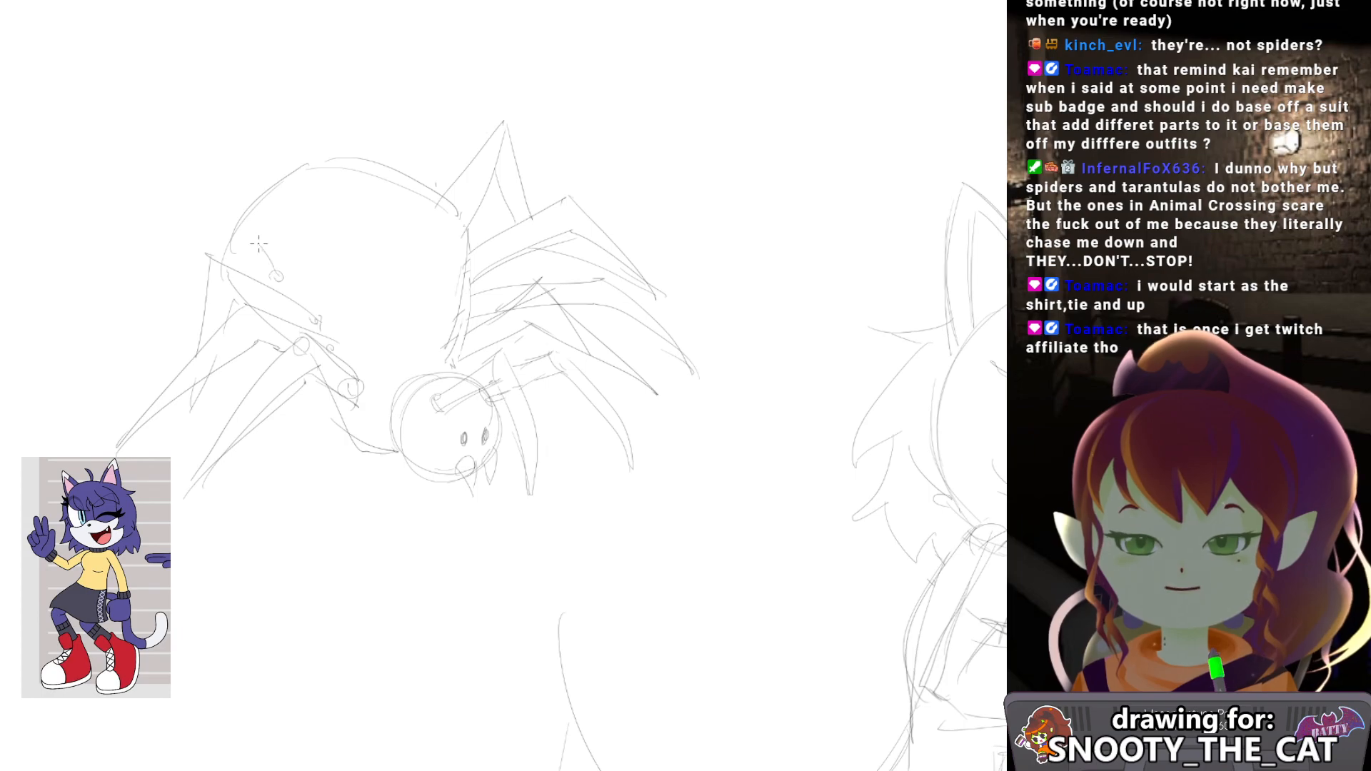
Sketch the rearmost far-side leg from the spot on the abdomen, reworking its bend and pointed lower segment.
{"action": "mouse_move", "coordinate": [279, 273]}
{"action": "left_mouse_down"}
{"action": "mouse_move", "coordinate": [139, 222]}
{"action": "mouse_move", "coordinate": [91, 309]}
{"action": "left_mouse_up"}
{"action": "key", "text": "ctrl+z"}
{"action": "mouse_move", "coordinate": [144, 230]}
{"action": "left_mouse_down"}
{"action": "mouse_move", "coordinate": [39, 367]}
{"action": "mouse_move", "coordinate": [177, 245]}
{"action": "mouse_move", "coordinate": [142, 270]}
{"action": "mouse_move", "coordinate": [166, 357]}
{"action": "mouse_move", "coordinate": [172, 267]}
{"action": "left_mouse_up"}
{"action": "key", "text": "ctrl+z"}
{"action": "key", "text": "ctrl+z"}
{"action": "key", "text": "ctrl+z"}
{"action": "key", "text": "ctrl+z"}
{"action": "left_click_drag", "start_coordinate": [165, 367], "coordinate": [153, 236]}
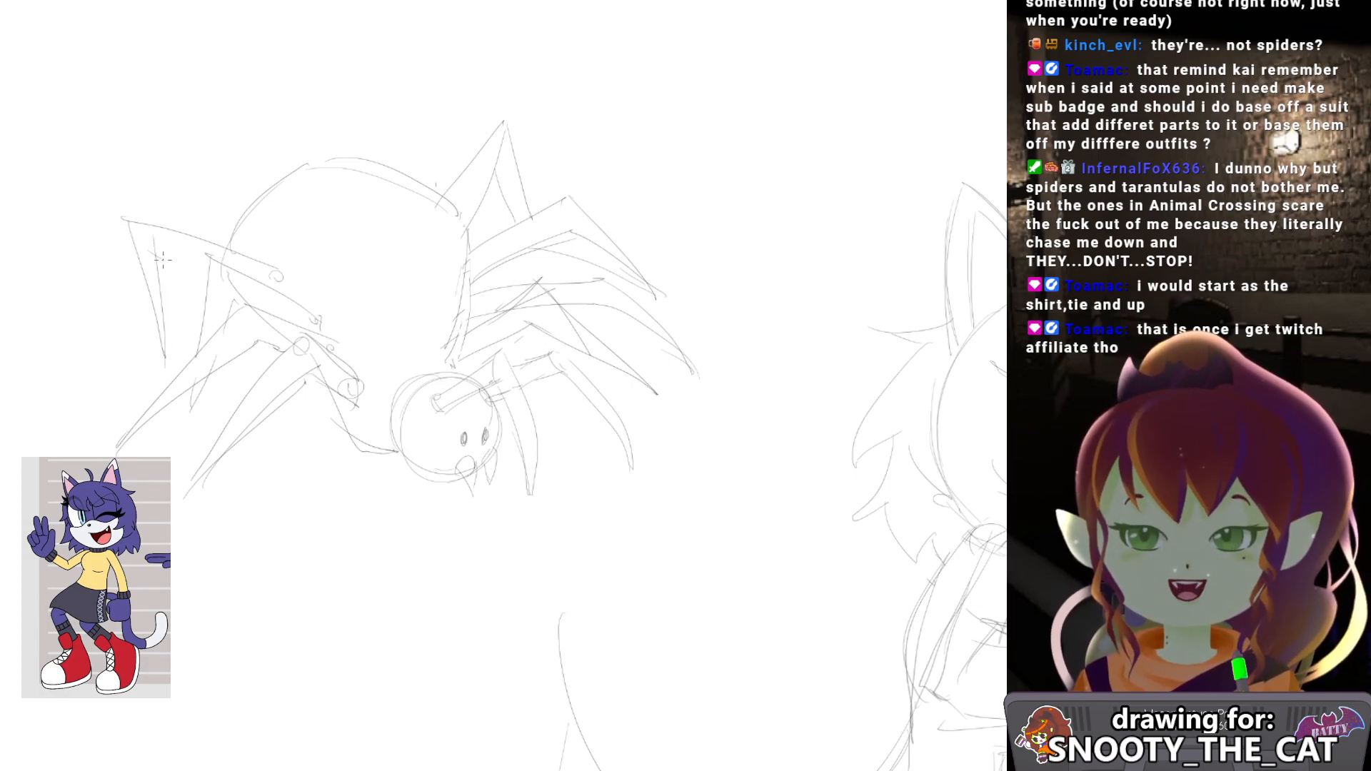
Select the rearmost far-side leg and rotate it to a steeper angle closer to the abdomen.
{"action": "mouse_move", "coordinate": [365, 282]}
{"action": "left_mouse_down"}
{"action": "mouse_move", "coordinate": [309, 279]}
{"action": "mouse_move", "coordinate": [284, 249]}
{"action": "mouse_move", "coordinate": [337, 304]}
{"action": "left_mouse_up"}
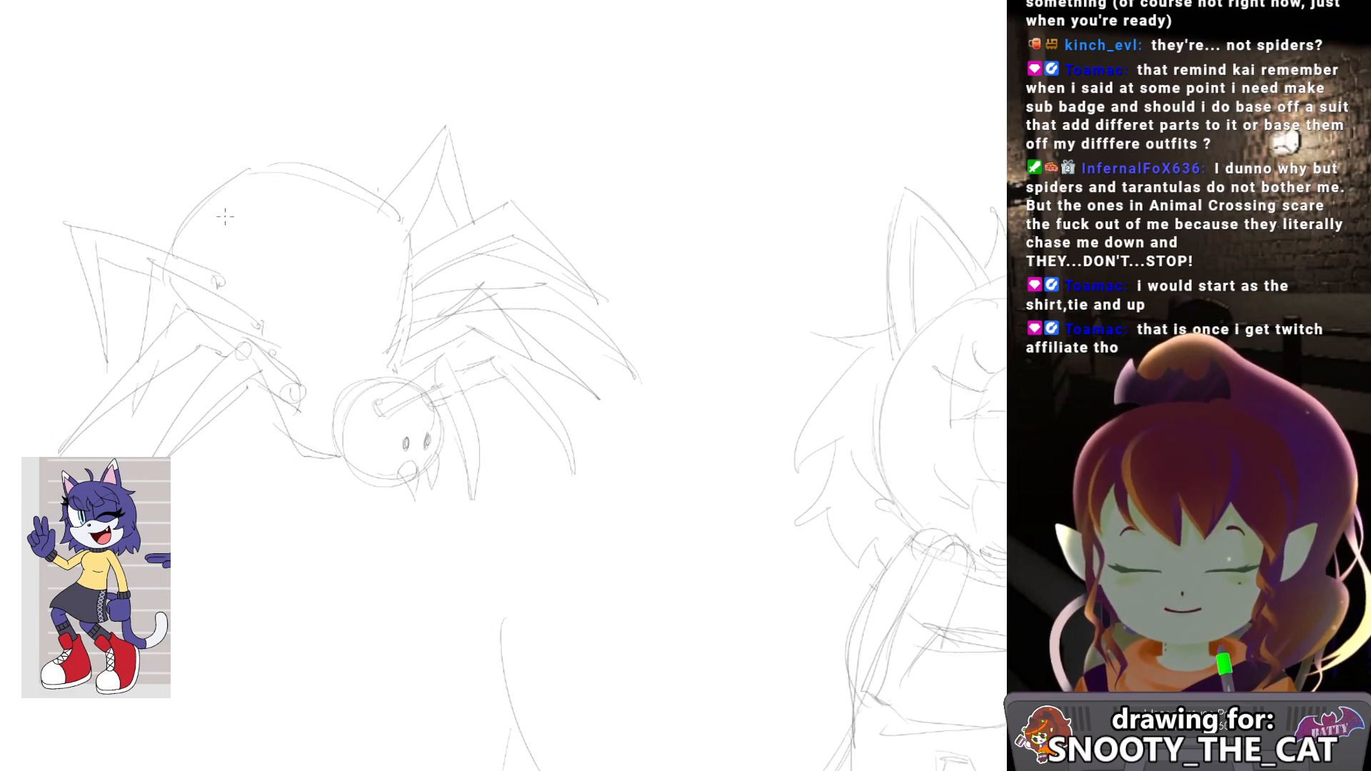
{"action": "mouse_move", "coordinate": [232, 270]}
{"action": "left_mouse_down"}
{"action": "mouse_move", "coordinate": [150, 247]}
{"action": "mouse_move", "coordinate": [131, 344]}
{"action": "mouse_move", "coordinate": [102, 372]}
{"action": "mouse_move", "coordinate": [26, 233]}
{"action": "mouse_move", "coordinate": [152, 211]}
{"action": "mouse_move", "coordinate": [161, 240]}
{"action": "mouse_move", "coordinate": [235, 257]}
{"action": "left_mouse_up"}
{"action": "key", "text": "ctrl+t"}
{"action": "mouse_move", "coordinate": [54, 143]}
{"action": "left_mouse_down"}
{"action": "mouse_move", "coordinate": [116, 125]}
{"action": "mouse_move", "coordinate": [103, 158]}
{"action": "left_mouse_up"}
{"action": "left_click_drag", "start_coordinate": [6, 330], "coordinate": [0, 326]}
{"action": "key", "text": "Return"}
{"action": "key", "text": "ctrl+d"}
Cut the whole spider out of the sketch, paste it on its own layer, and mirror the canvas horizontally.
{"action": "left_click_drag", "start_coordinate": [451, 338], "coordinate": [390, 317]}
{"action": "left_click", "coordinate": [434, 384], "text": "alt"}
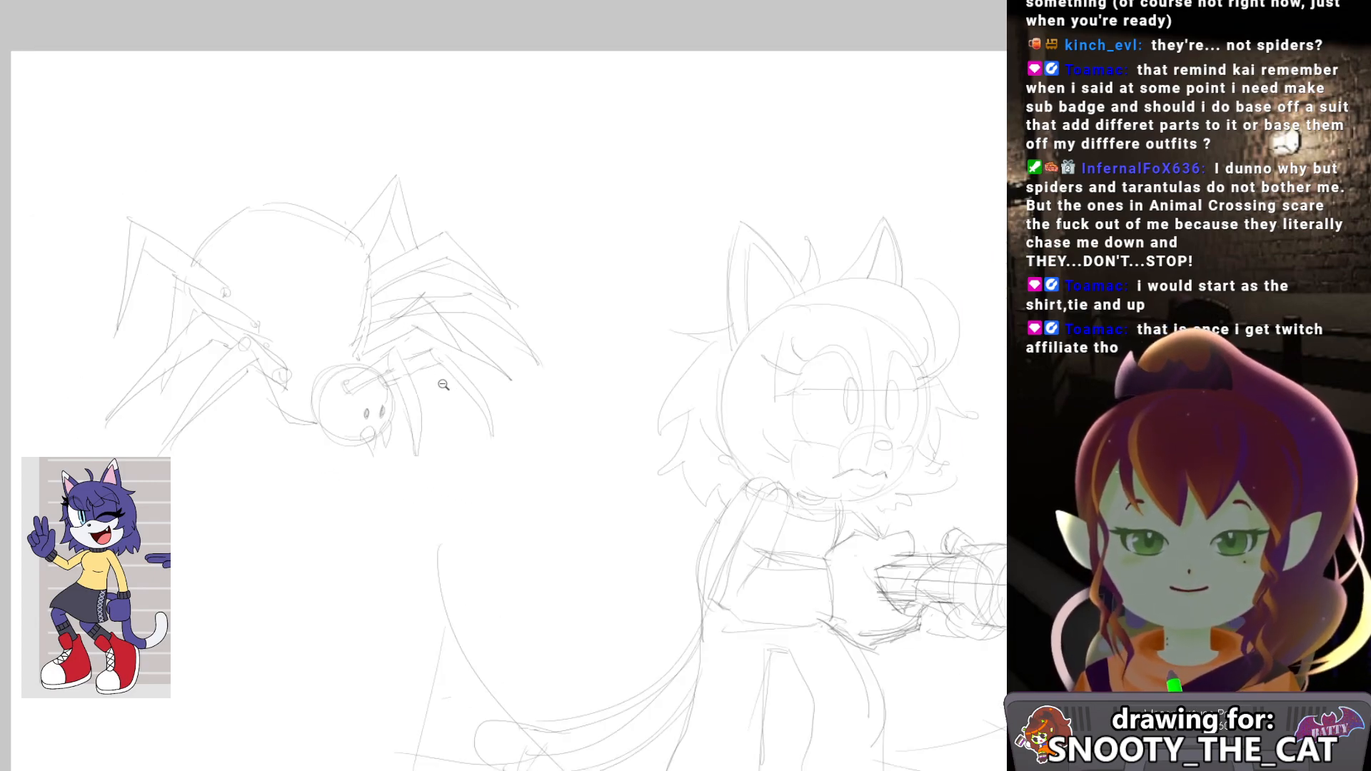
{"action": "left_click", "coordinate": [437, 385], "text": "alt"}
{"action": "left_click_drag", "start_coordinate": [477, 383], "coordinate": [438, 324]}
{"action": "mouse_move", "coordinate": [184, 371]}
{"action": "left_mouse_down"}
{"action": "mouse_move", "coordinate": [464, 220]}
{"action": "mouse_move", "coordinate": [290, 389]}
{"action": "mouse_move", "coordinate": [369, 100]}
{"action": "mouse_move", "coordinate": [411, 366]}
{"action": "mouse_move", "coordinate": [325, 373]}
{"action": "left_mouse_up"}
{"action": "key", "text": "ctrl+x"}
{"action": "key", "text": "ctrl+v"}
{"action": "key", "text": "ctrl+d"}
{"action": "key", "text": "h"}
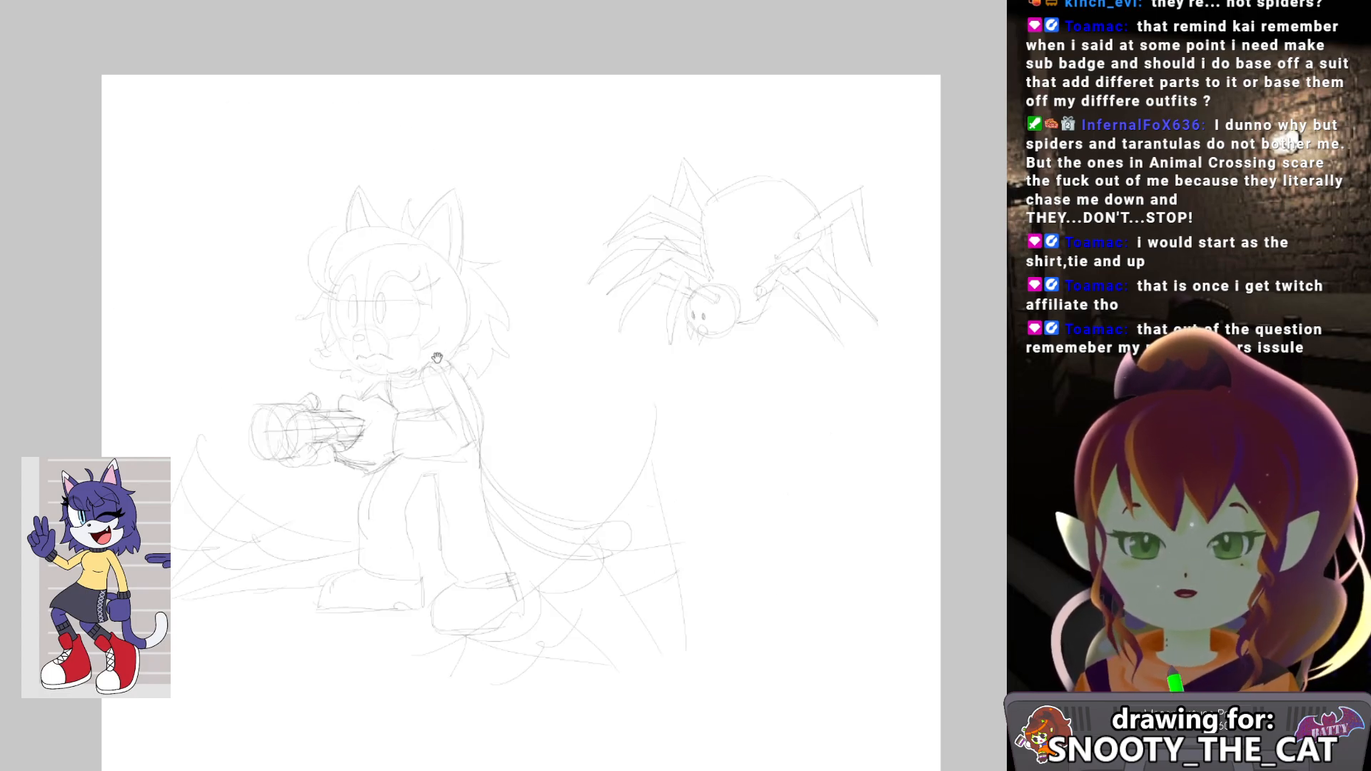
Enlarge the cat and web sketch so it fills the canvas, and shift it away from the spider.
{"action": "left_click_drag", "start_coordinate": [435, 355], "coordinate": [391, 336]}
{"action": "scroll", "coordinate": [561, 501], "scroll_direction": "down", "scroll_amount": 1}
{"action": "left_click_drag", "start_coordinate": [589, 541], "coordinate": [539, 464]}
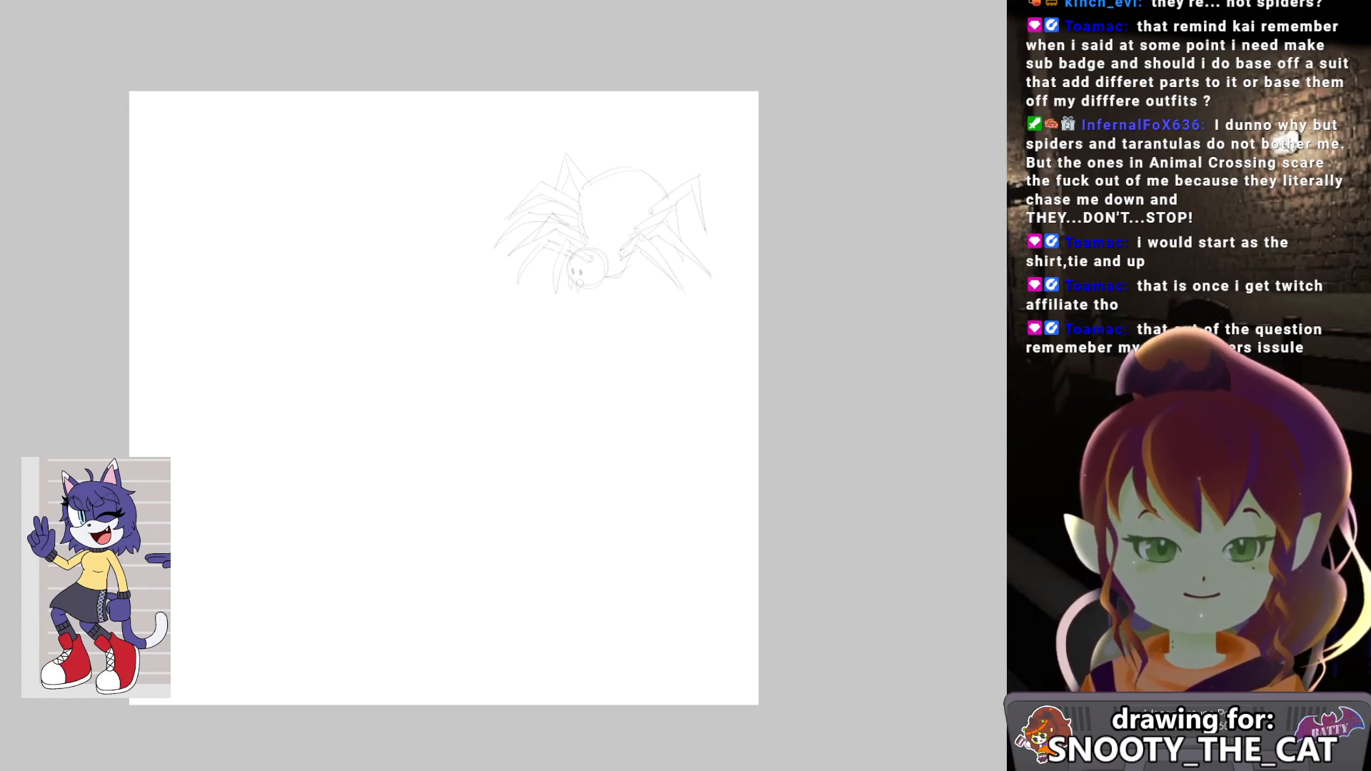
{"action": "key", "text": "ctrl+t"}
{"action": "left_click_drag", "start_coordinate": [566, 557], "coordinate": [714, 683]}
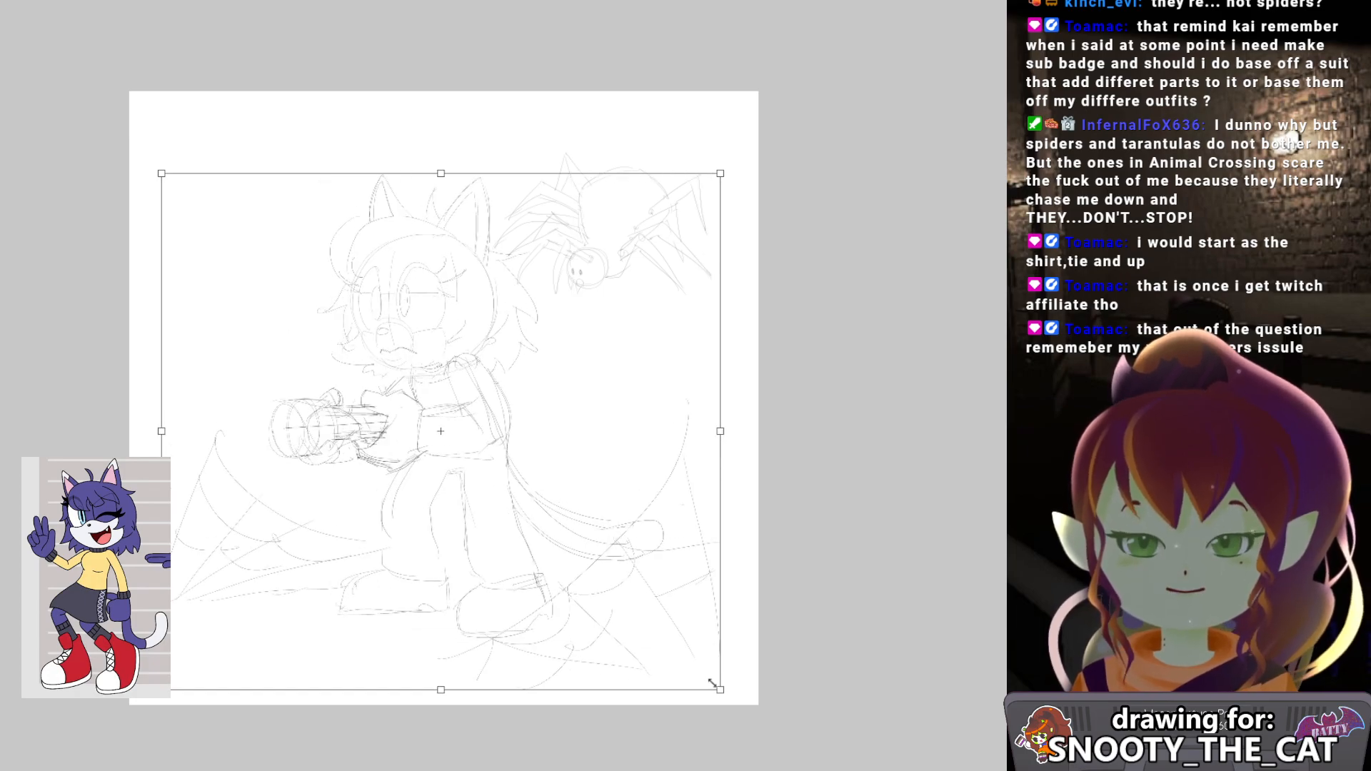
{"action": "left_click_drag", "start_coordinate": [163, 690], "coordinate": [113, 733]}
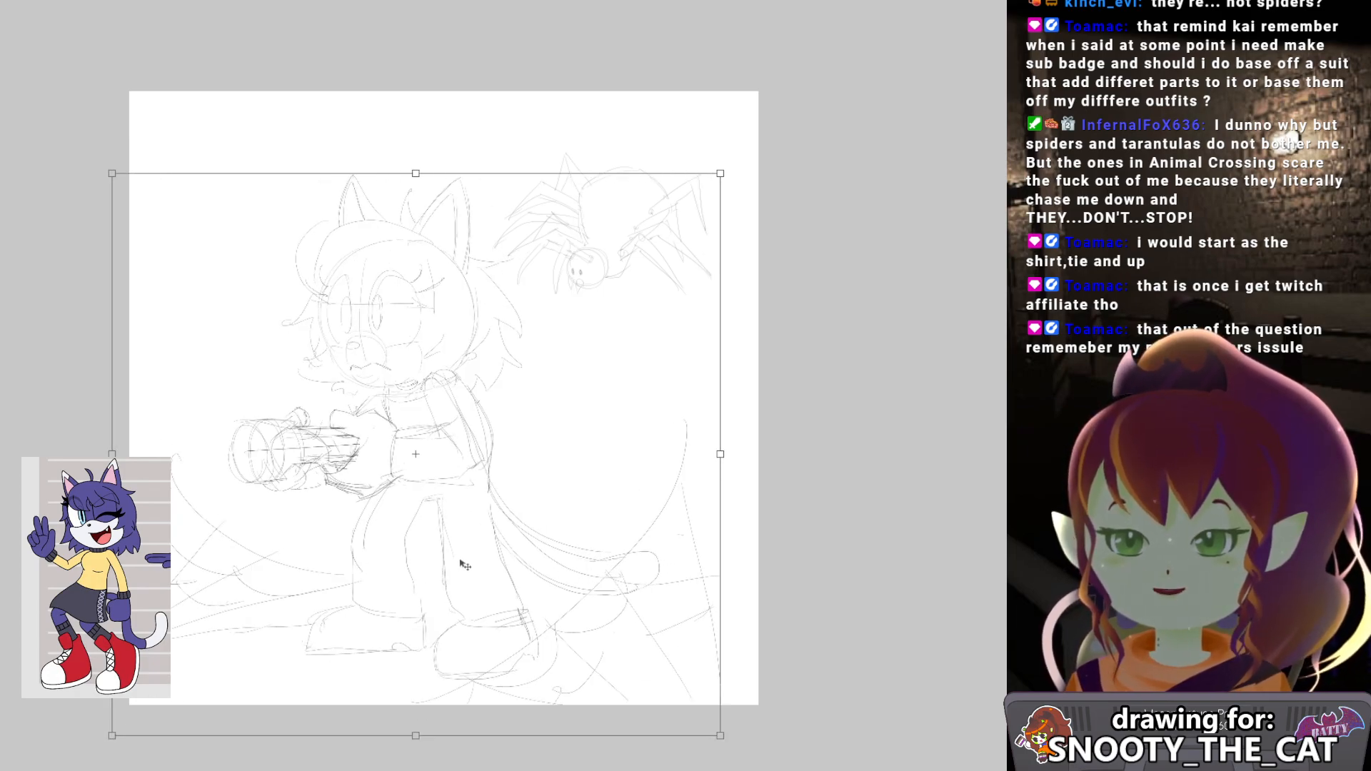
{"action": "left_click_drag", "start_coordinate": [484, 572], "coordinate": [467, 563]}
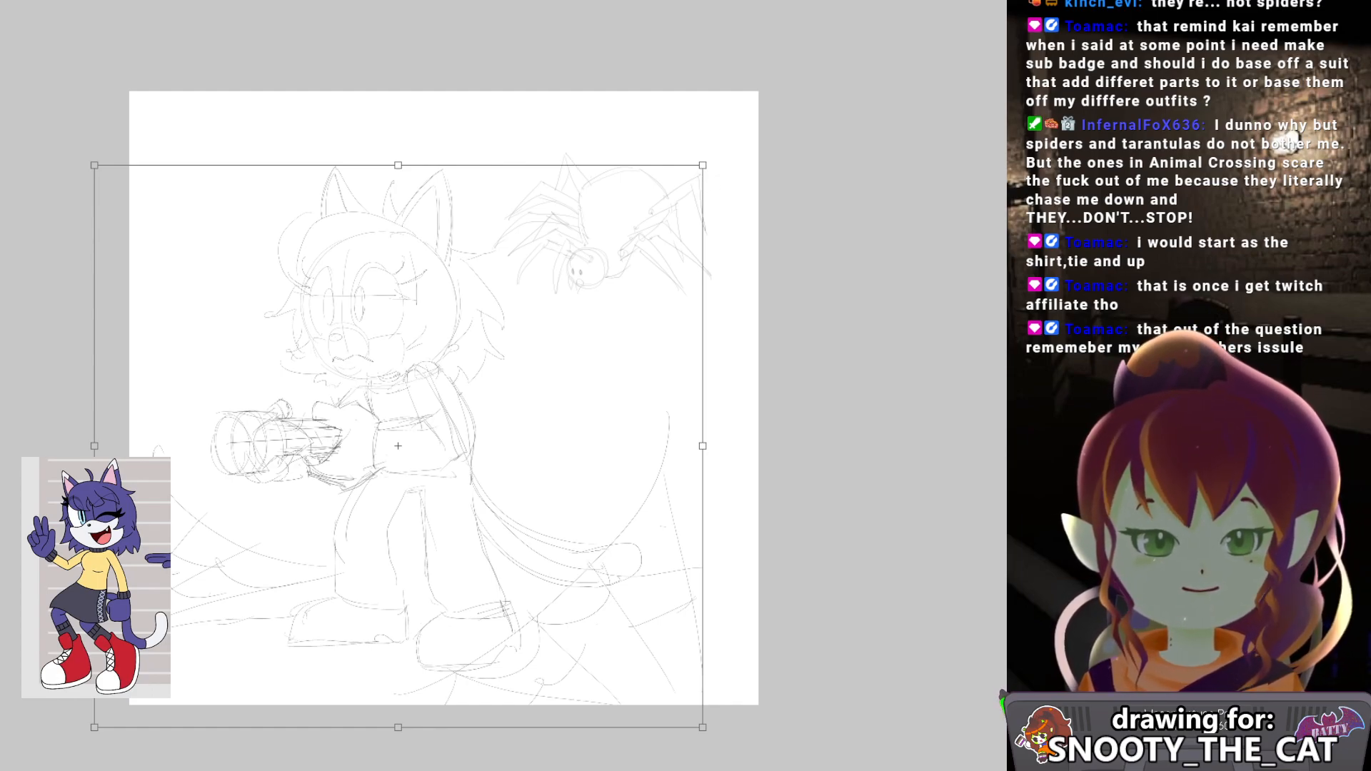
{"action": "key", "text": "Return"}
Widen the canvas on the spider's side.
{"action": "left_click_drag", "start_coordinate": [542, 471], "coordinate": [478, 469]}
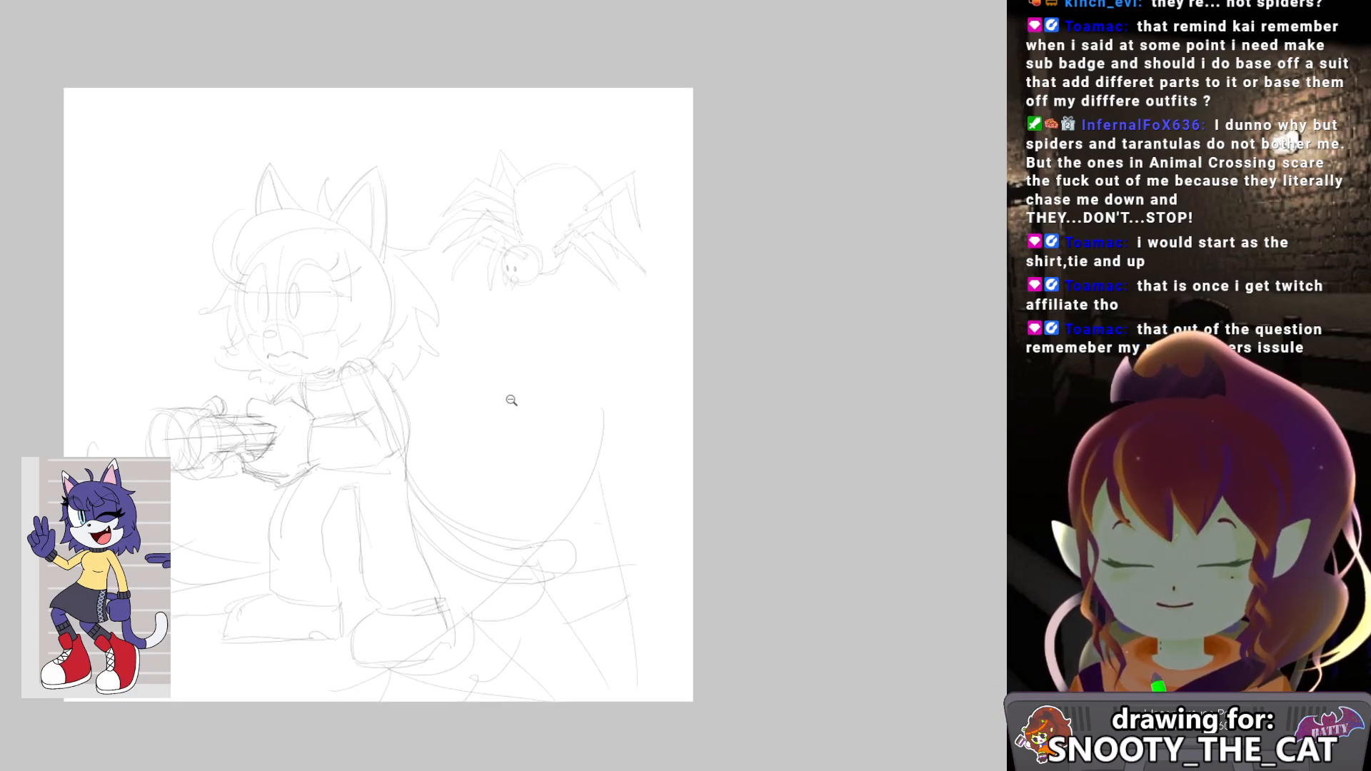
{"action": "key", "text": "ctrl+alt+c"}
{"action": "left_click_drag", "start_coordinate": [699, 395], "coordinate": [724, 433]}
{"action": "key", "text": "Return"}
Enlarge and slightly rotate the spider so its head and legs loom behind the cat and its abdomen runs off the canvas.
{"action": "key", "text": "ctrl+t"}
{"action": "left_click_drag", "start_coordinate": [698, 289], "coordinate": [1004, 490]}
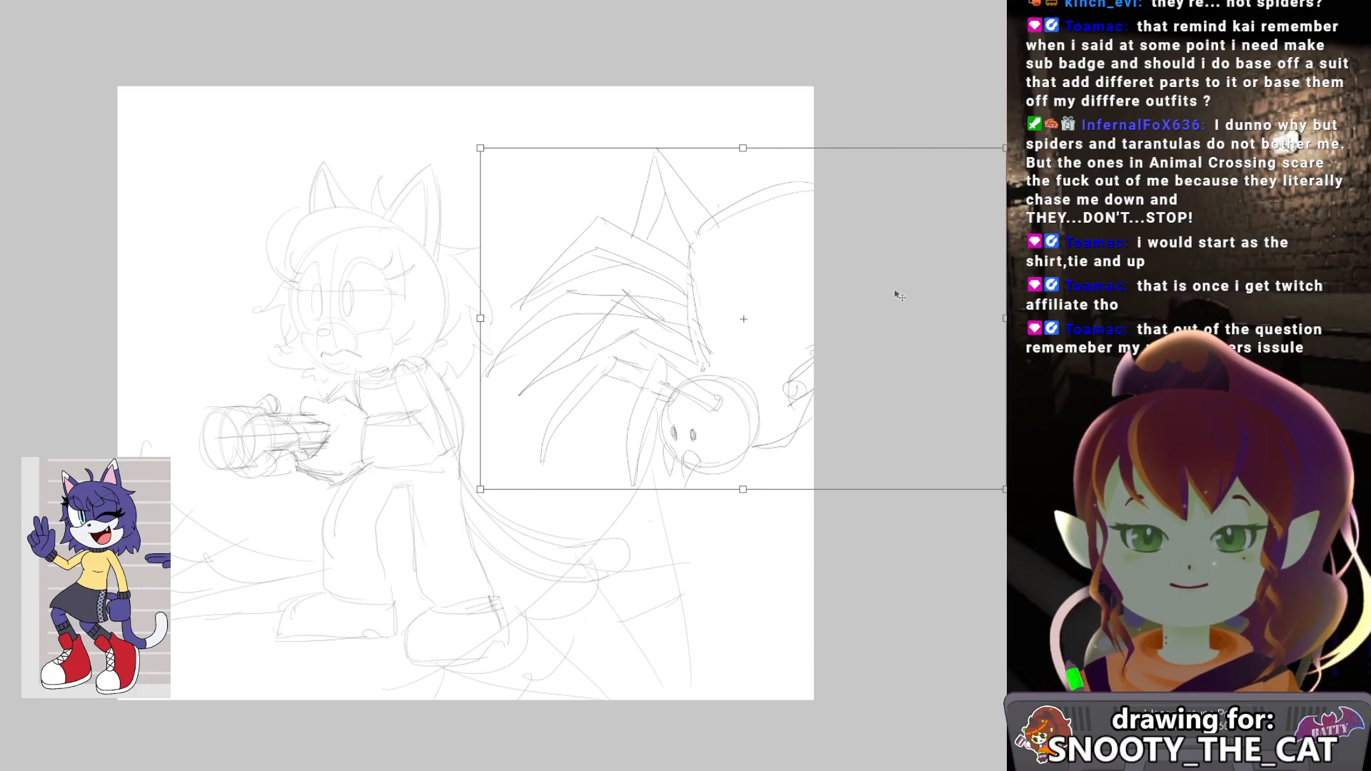
{"action": "left_click_drag", "start_coordinate": [930, 116], "coordinate": [887, 85]}
{"action": "left_click_drag", "start_coordinate": [790, 363], "coordinate": [773, 290]}
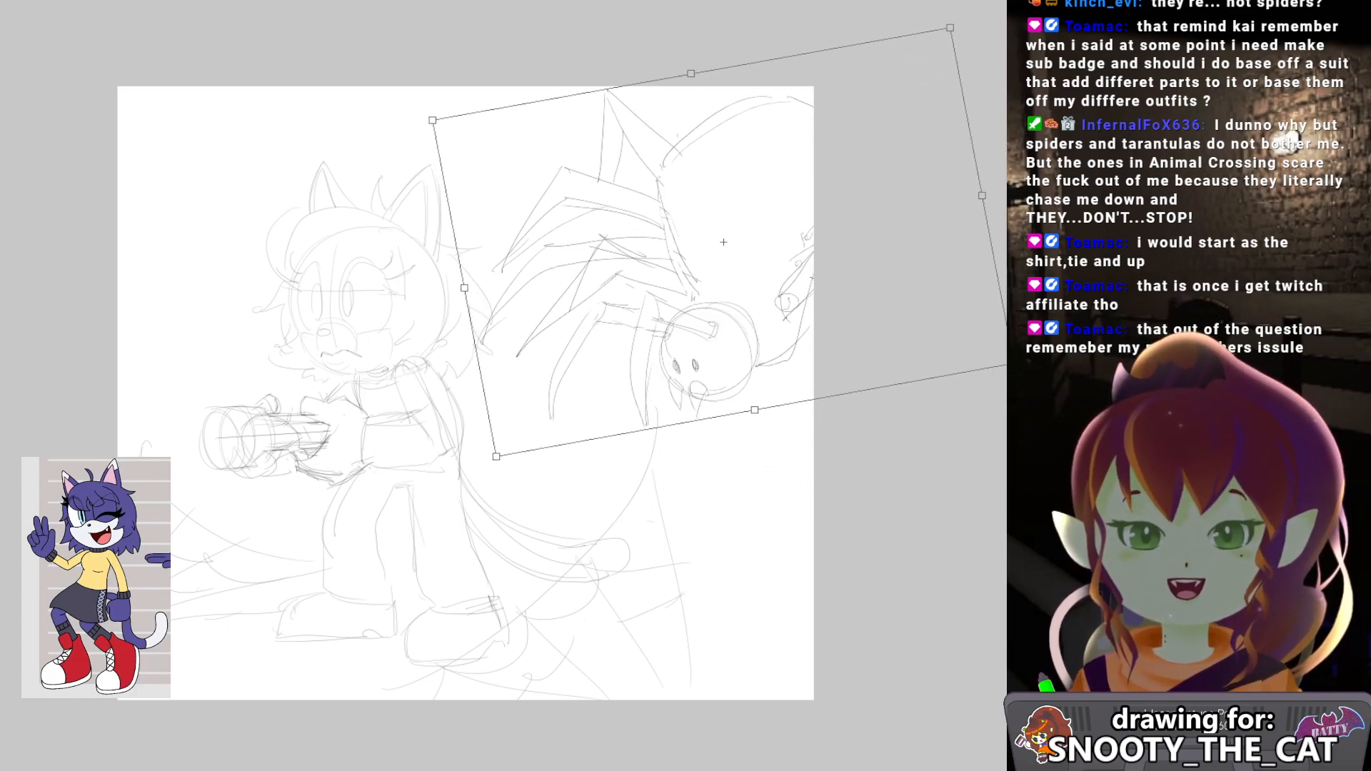
{"action": "mouse_move", "coordinate": [1012, 366]}
{"action": "left_mouse_down"}
{"action": "mouse_move", "coordinate": [866, 342]}
{"action": "mouse_move", "coordinate": [957, 400]}
{"action": "left_mouse_up"}
{"action": "left_click_drag", "start_coordinate": [823, 333], "coordinate": [839, 282]}
{"action": "left_click_drag", "start_coordinate": [995, 301], "coordinate": [1092, 342]}
{"action": "mouse_move", "coordinate": [809, 360]}
{"action": "left_mouse_down"}
{"action": "mouse_move", "coordinate": [832, 407]}
{"action": "mouse_move", "coordinate": [828, 379]}
{"action": "left_mouse_up"}
{"action": "left_click_drag", "start_coordinate": [842, 453], "coordinate": [828, 460]}
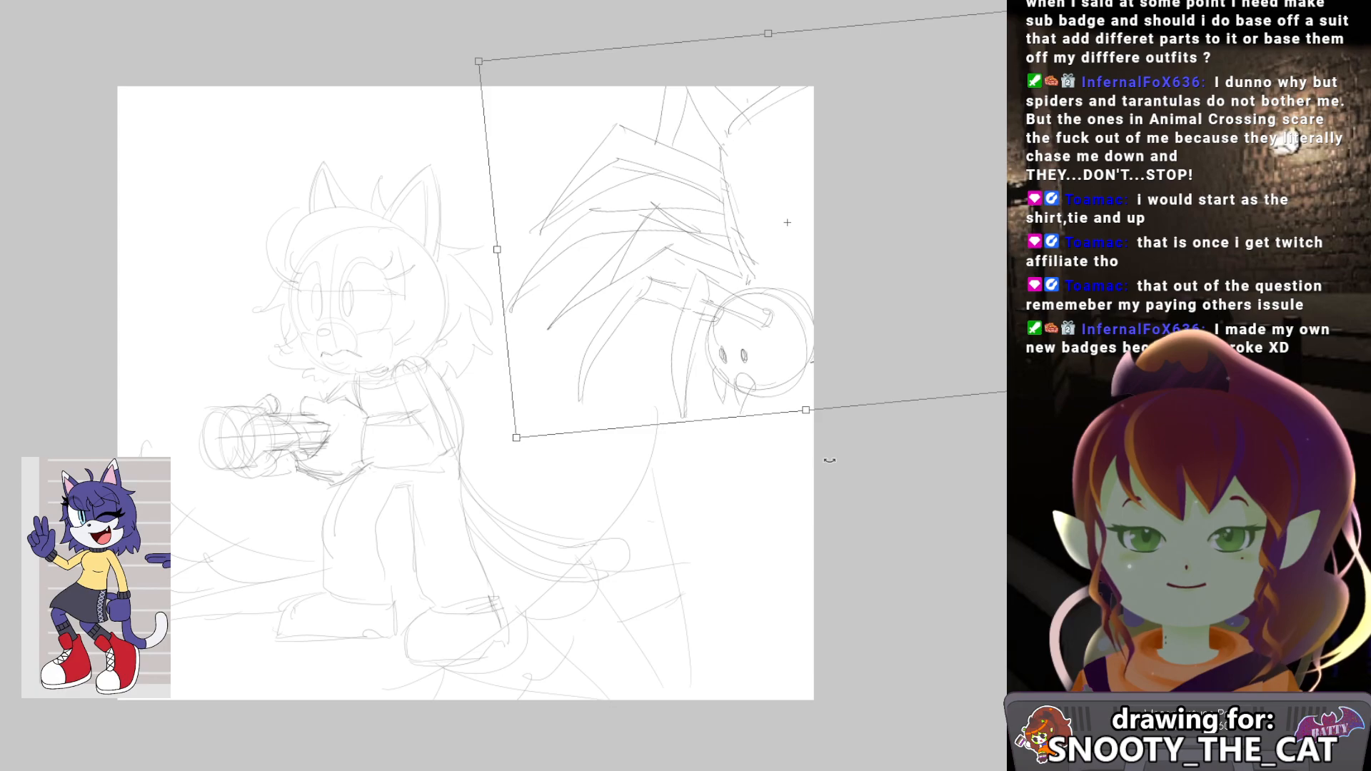
{"action": "left_click_drag", "start_coordinate": [796, 369], "coordinate": [797, 383]}
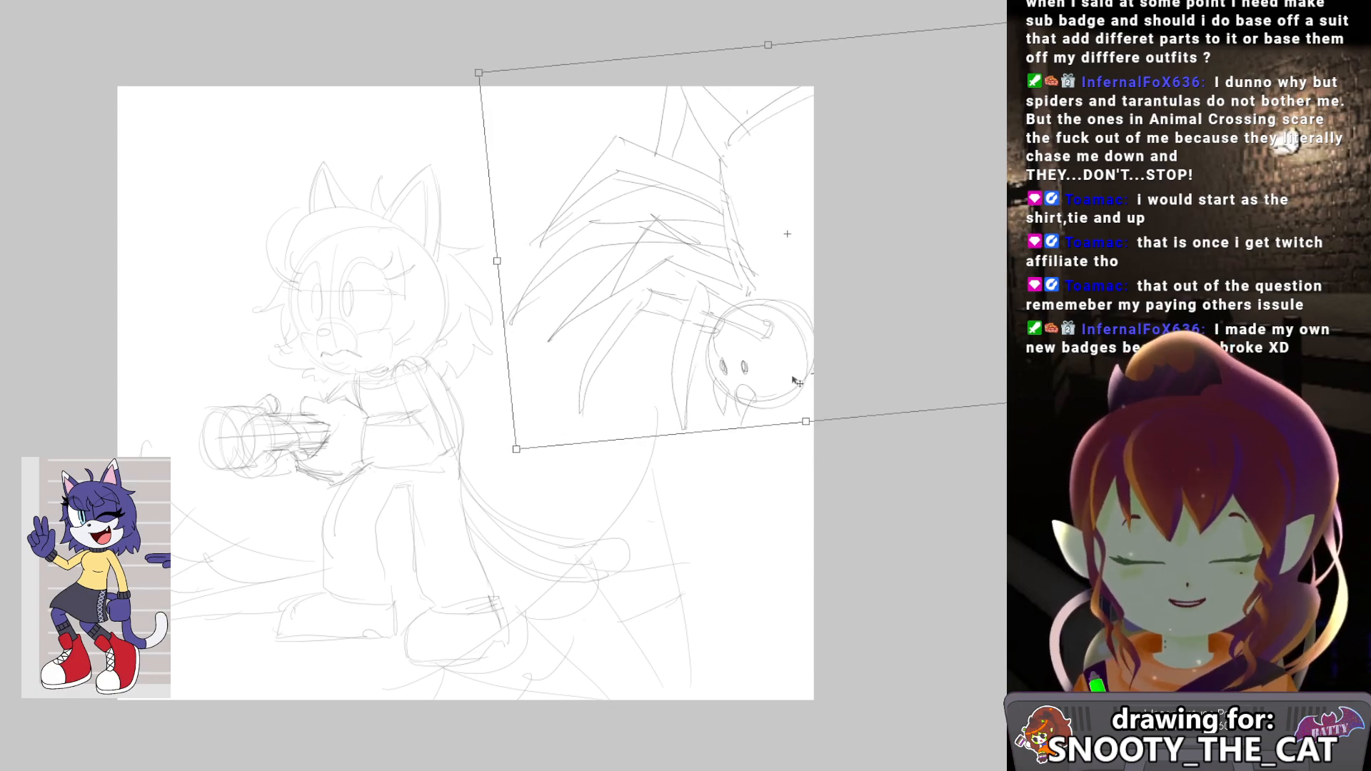
{"action": "key", "text": "Return"}
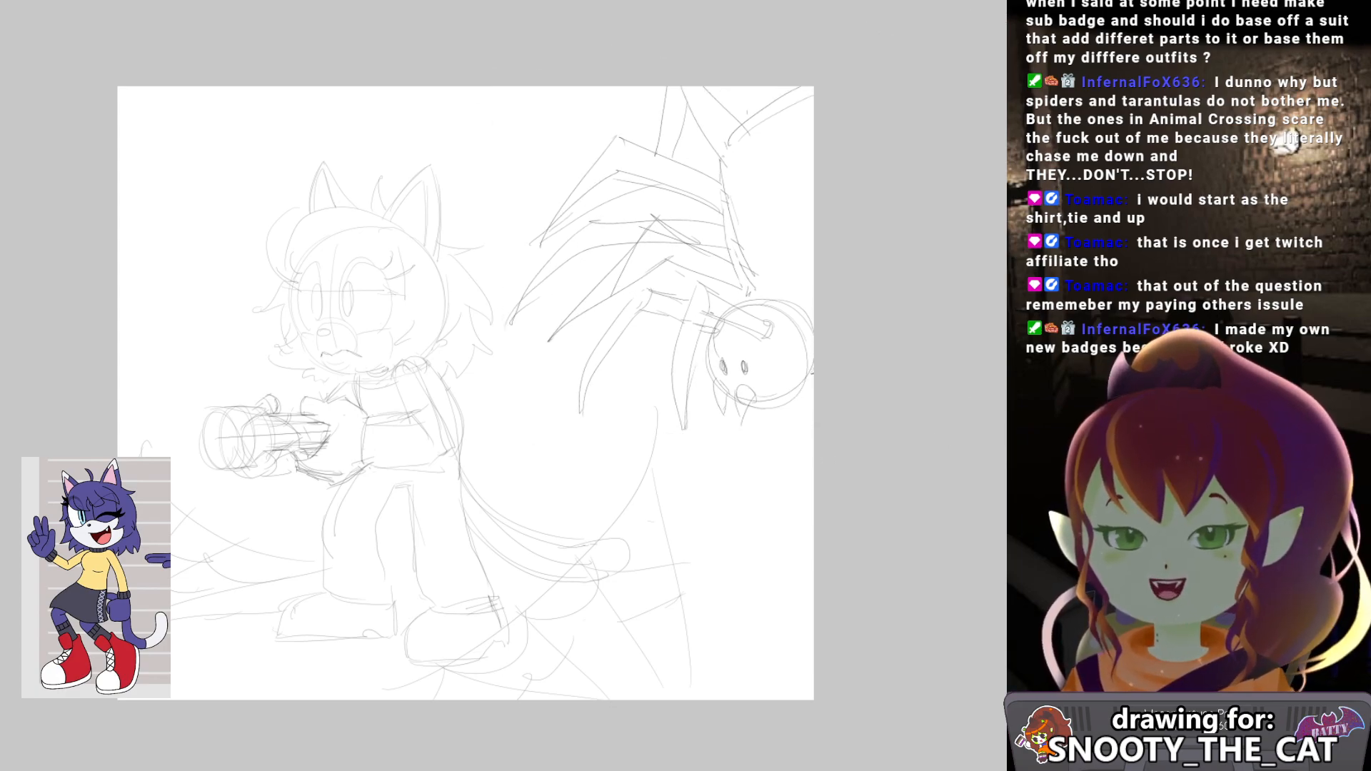
Shift the cat sketch and the spider slightly toward the flashlight side of the canvas.
{"action": "key", "text": "v"}
{"action": "left_click_drag", "start_coordinate": [422, 539], "coordinate": [392, 539]}
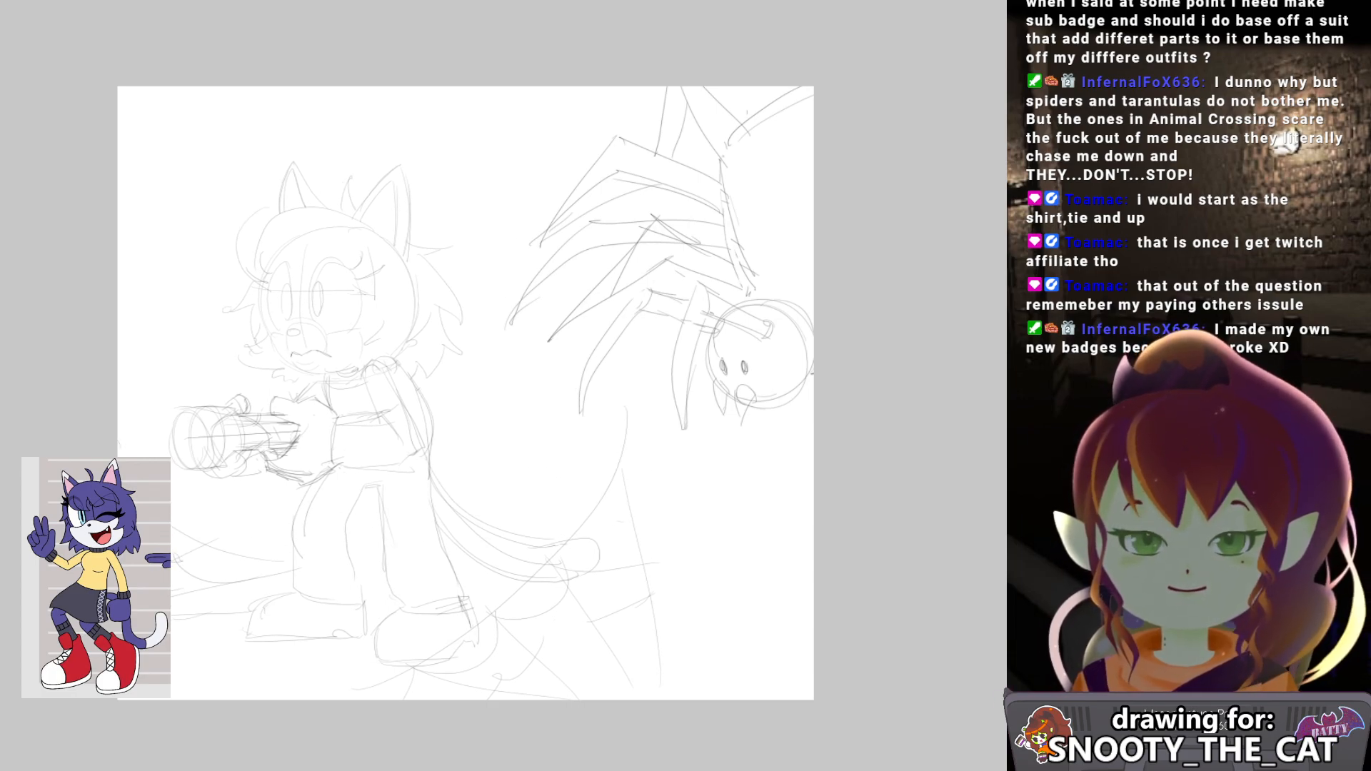
{"action": "left_click_drag", "start_coordinate": [686, 435], "coordinate": [705, 431]}
{"action": "left_click_drag", "start_coordinate": [750, 367], "coordinate": [719, 367]}
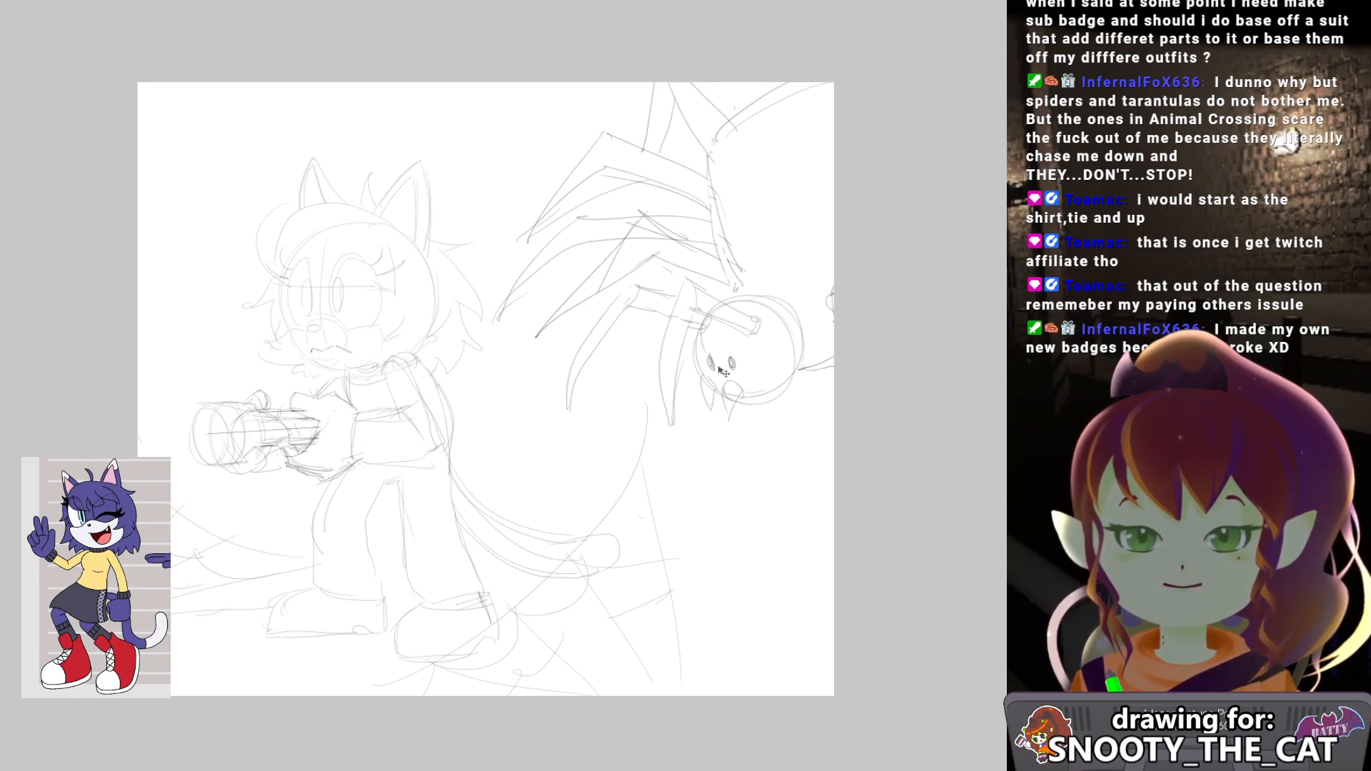
Enlarge the spider sketch about its centre and shift it slightly up and away from the cat.
{"action": "key", "text": "ctrl+t"}
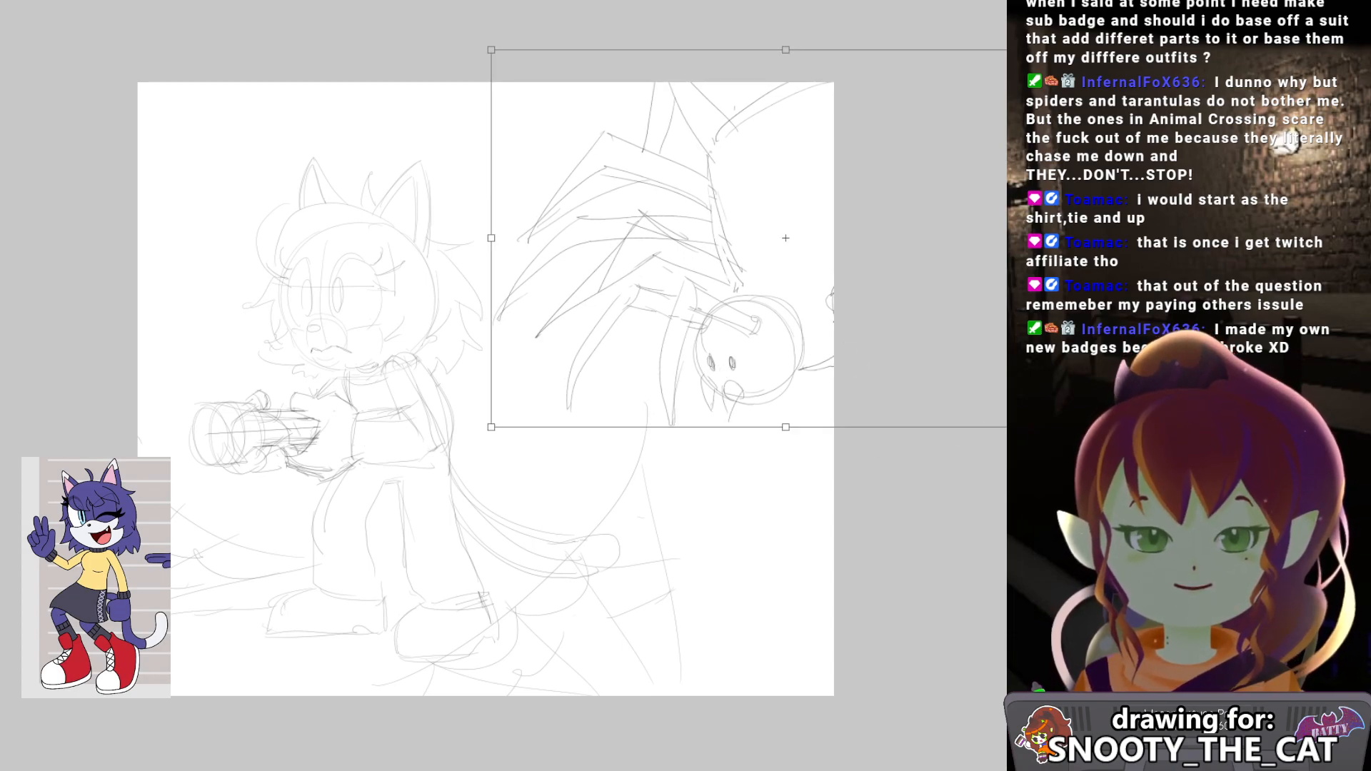
{"action": "left_click_drag", "start_coordinate": [492, 429], "coordinate": [436, 464]}
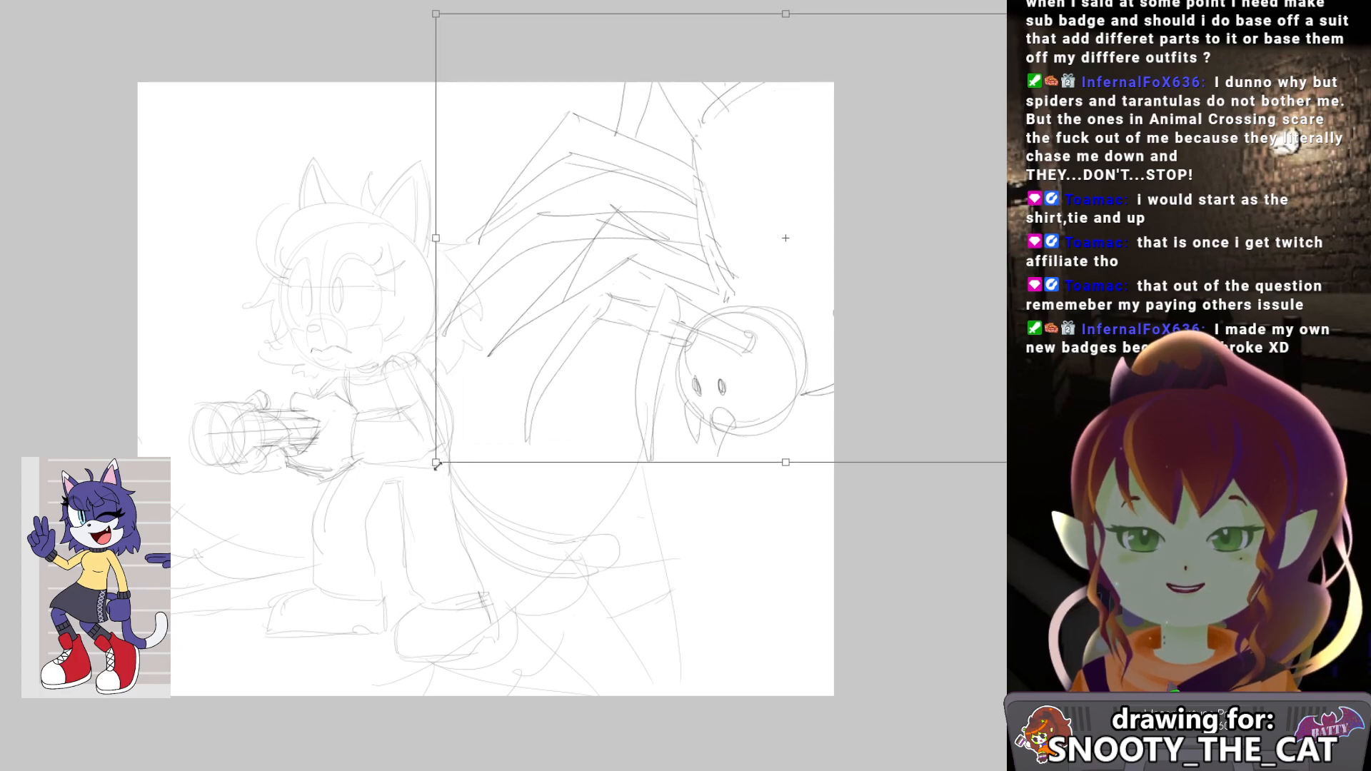
{"action": "left_click_drag", "start_coordinate": [735, 379], "coordinate": [750, 371]}
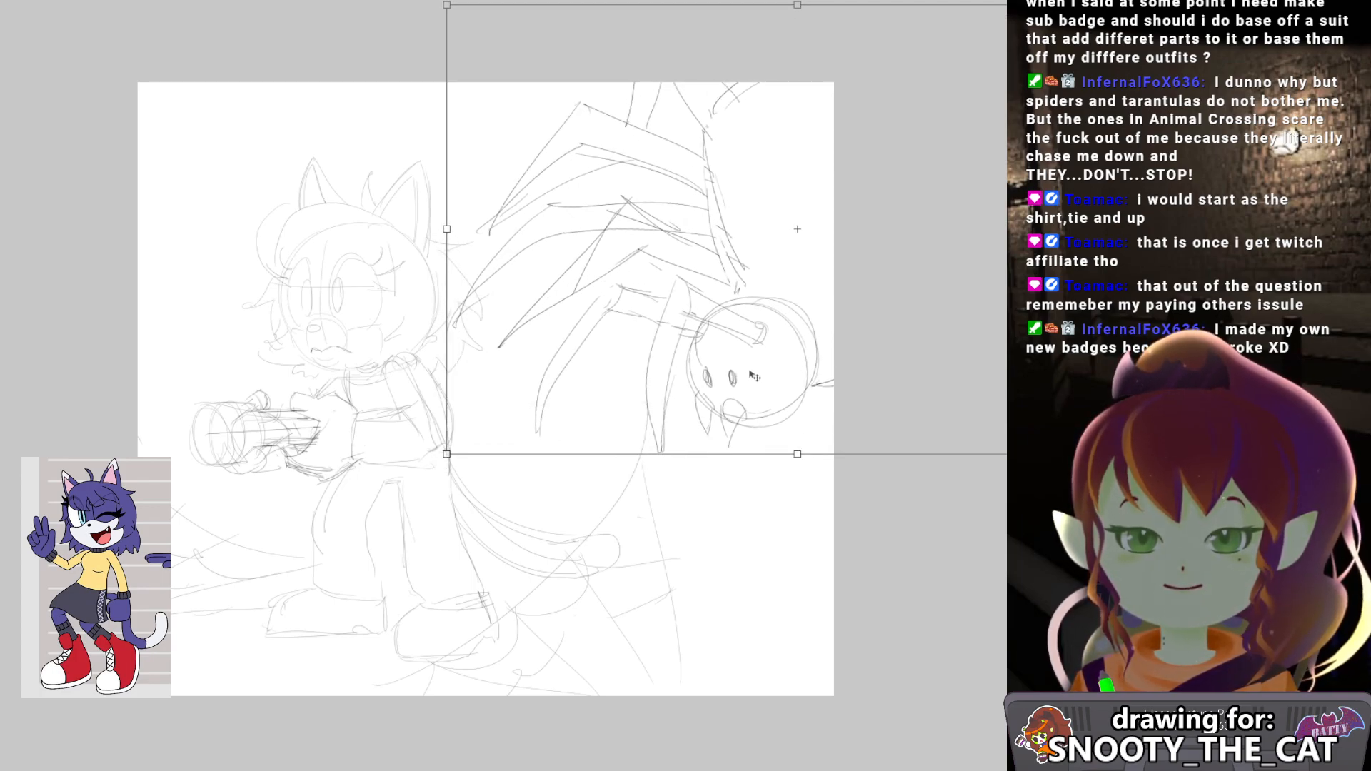
{"action": "key", "text": "Return"}
Sketch crossing spiderweb strands across the ground below the spider, plus a long diagonal strand running off the canvas edge.
{"action": "left_click_drag", "start_coordinate": [659, 438], "coordinate": [703, 411]}
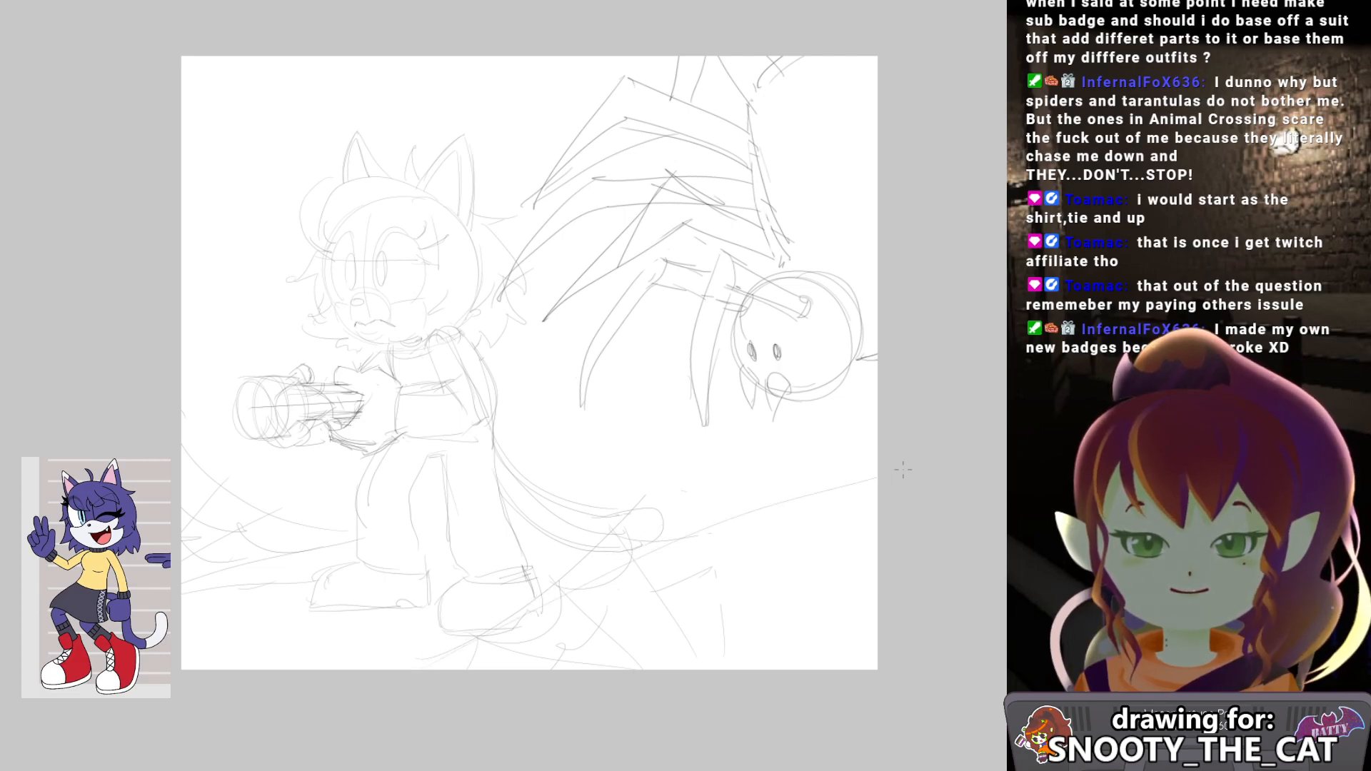
{"action": "left_click_drag", "start_coordinate": [794, 665], "coordinate": [766, 499]}
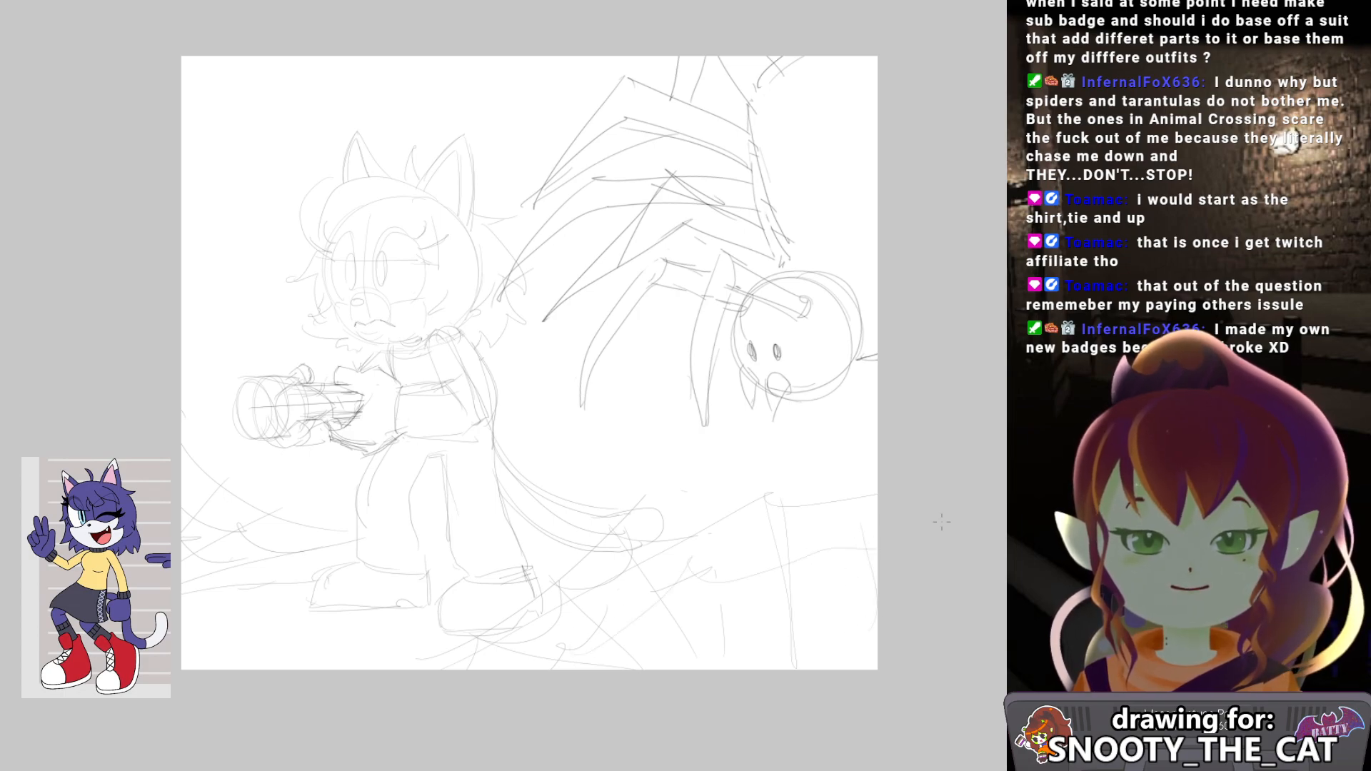
{"action": "left_click_drag", "start_coordinate": [625, 469], "coordinate": [635, 497]}
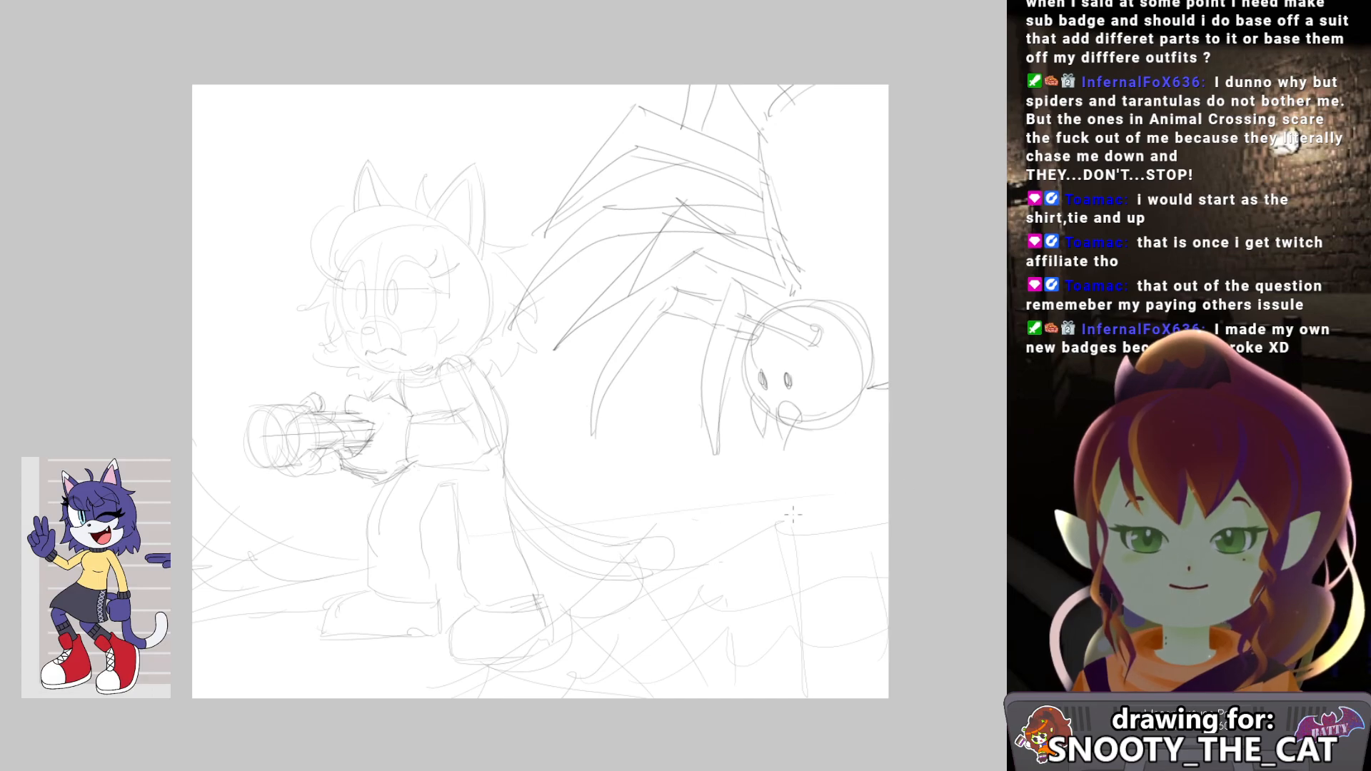
{"action": "left_click_drag", "start_coordinate": [699, 542], "coordinate": [697, 533]}
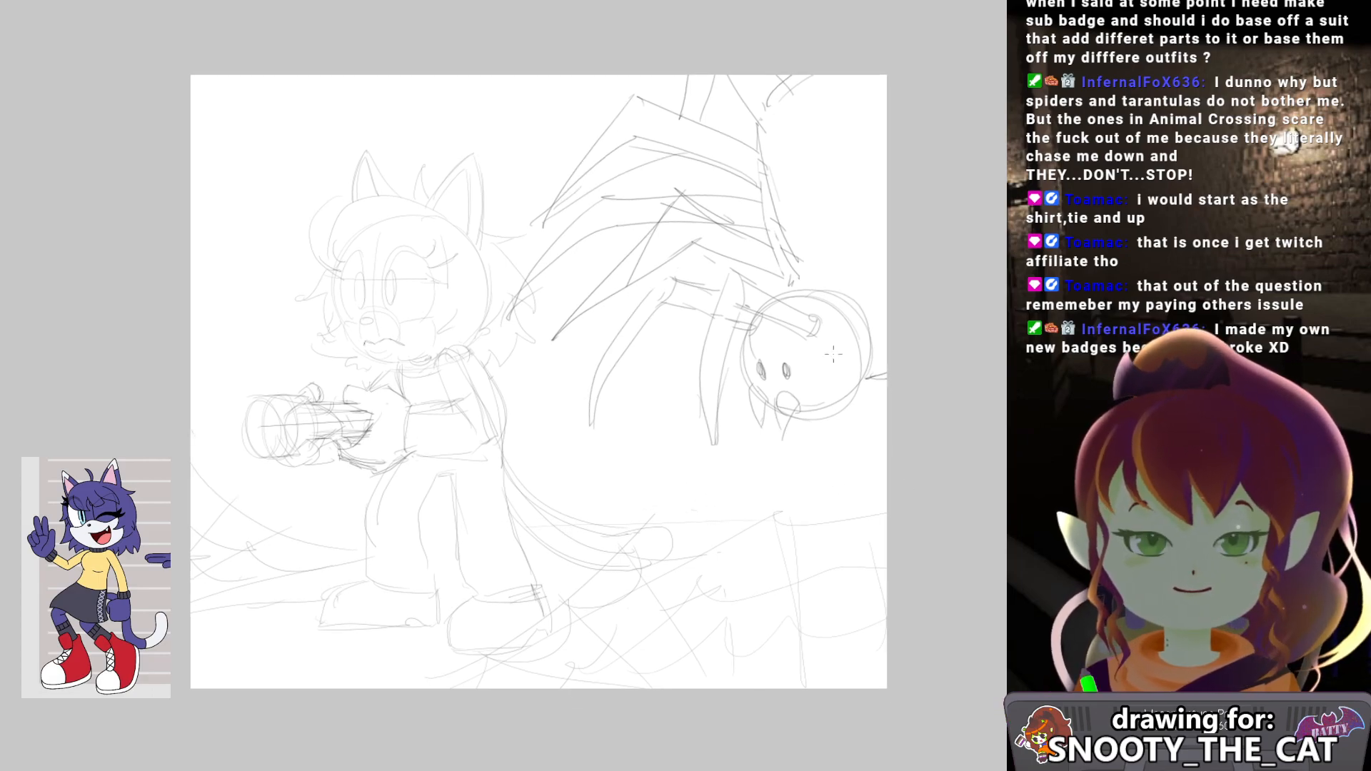
{"action": "left_click_drag", "start_coordinate": [821, 516], "coordinate": [808, 505]}
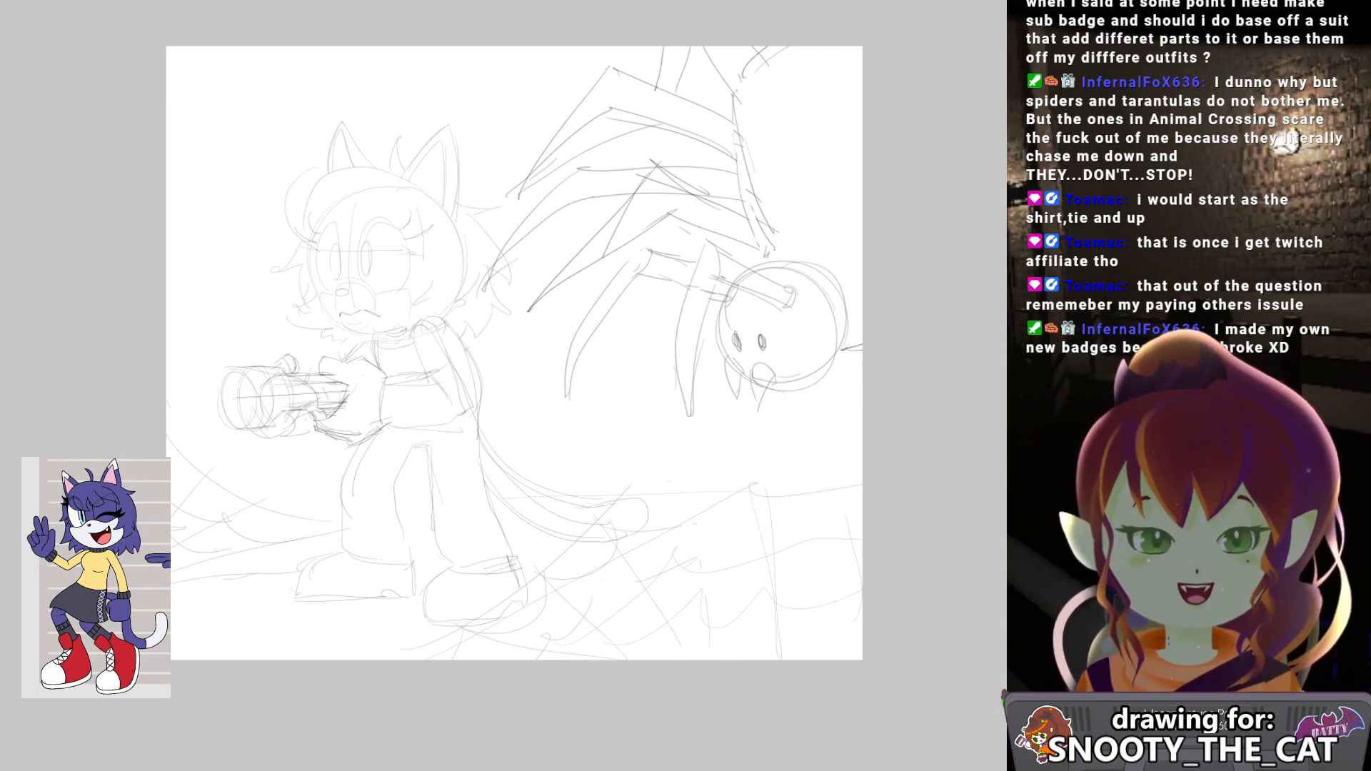
{"action": "left_click_drag", "start_coordinate": [860, 379], "coordinate": [765, 541]}
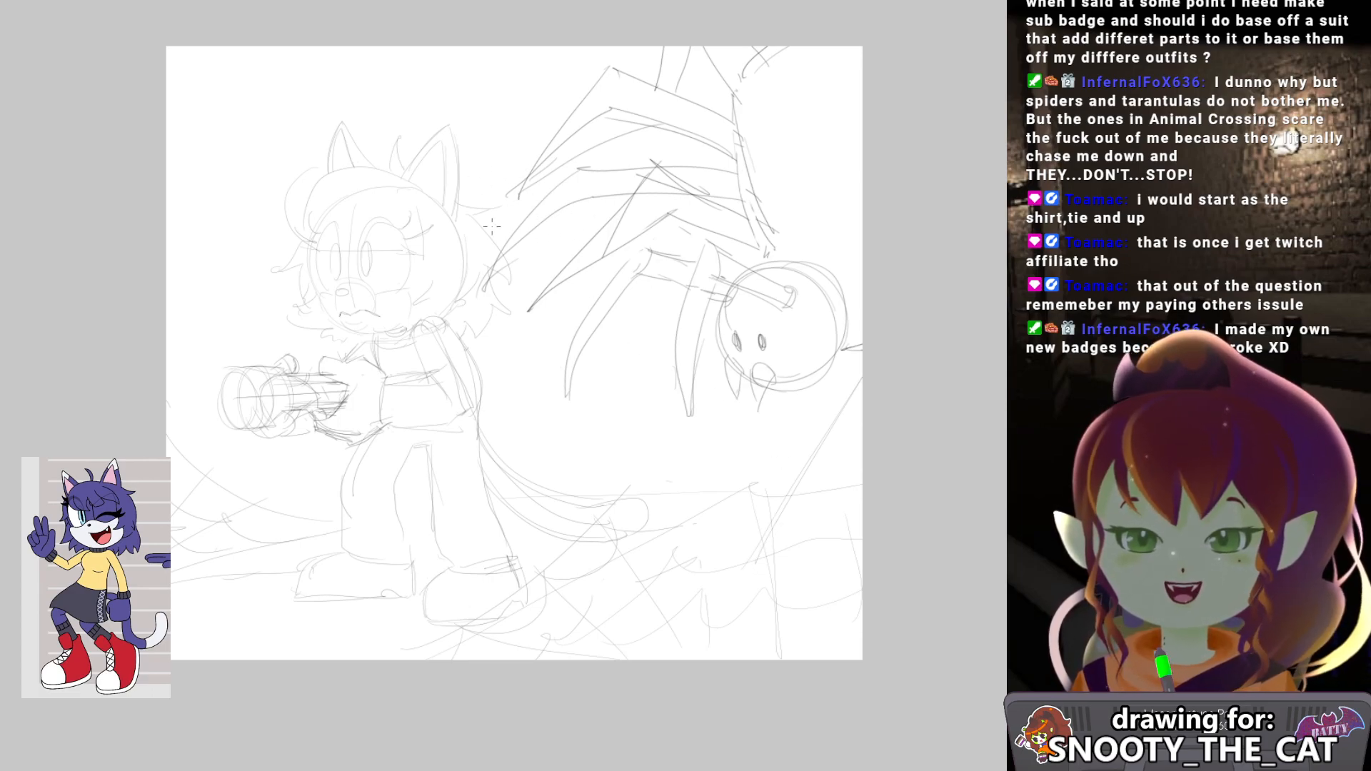
Fade the sketch into a lighter underlay for inking the cat's head, and check the finished stop-sign character drawing.
{"action": "left_click_drag", "start_coordinate": [521, 250], "coordinate": [590, 266]}
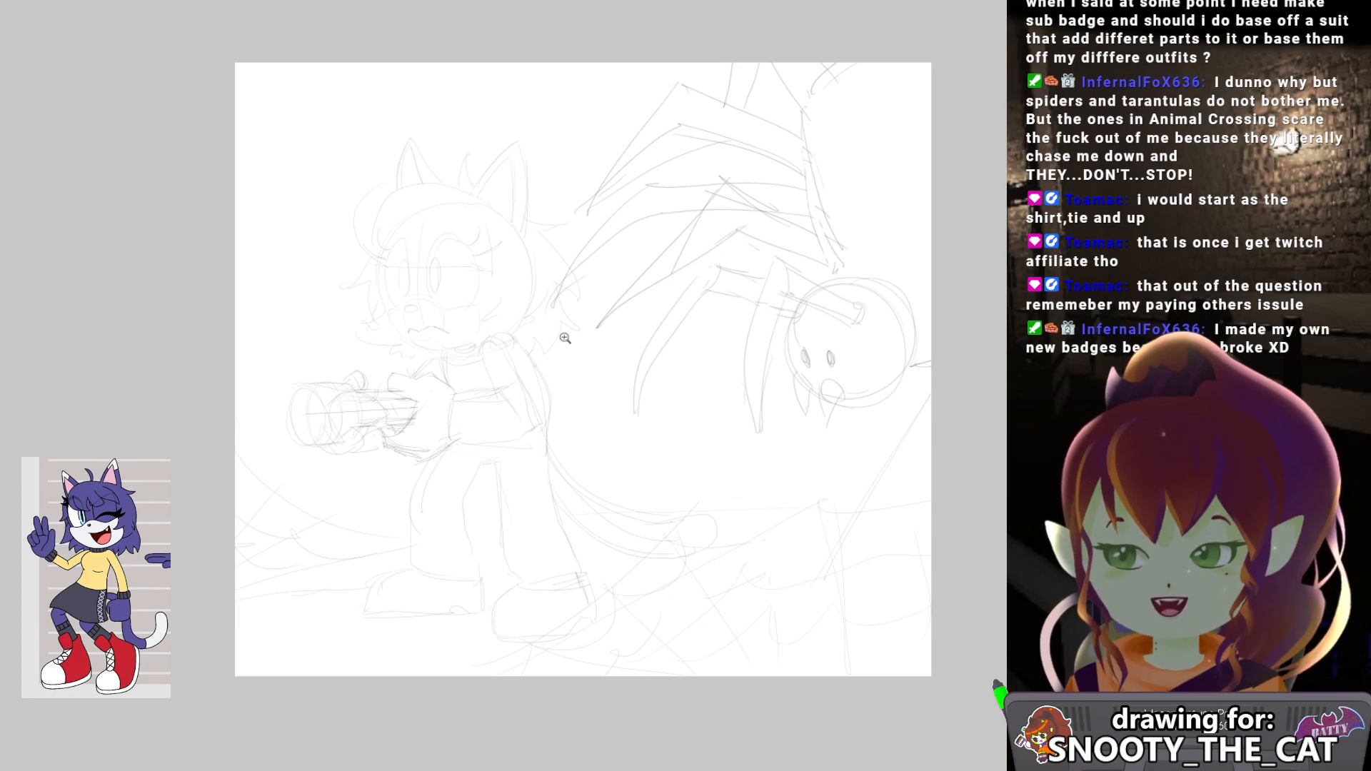
{"action": "scroll", "coordinate": [522, 321], "scroll_direction": "up", "scroll_amount": 5}
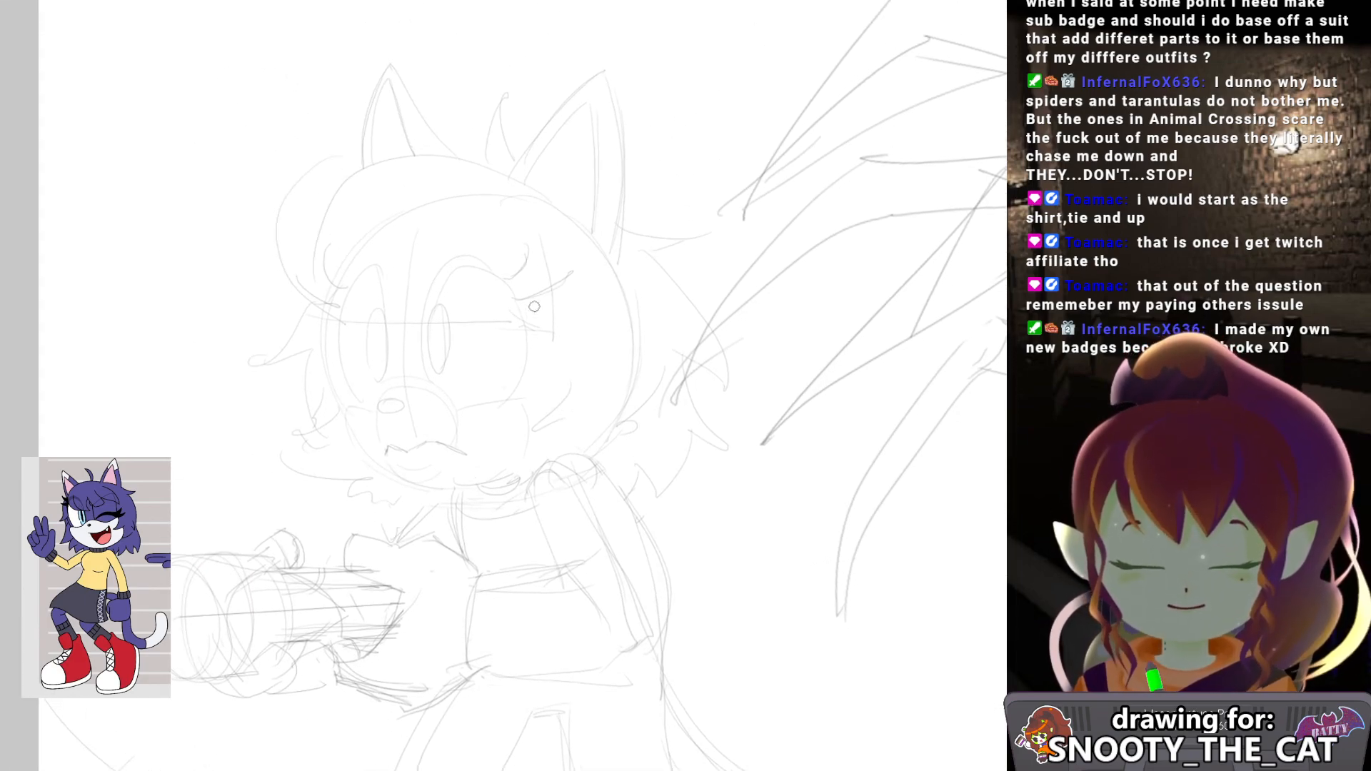
{"action": "left_click_drag", "start_coordinate": [455, 253], "coordinate": [477, 266]}
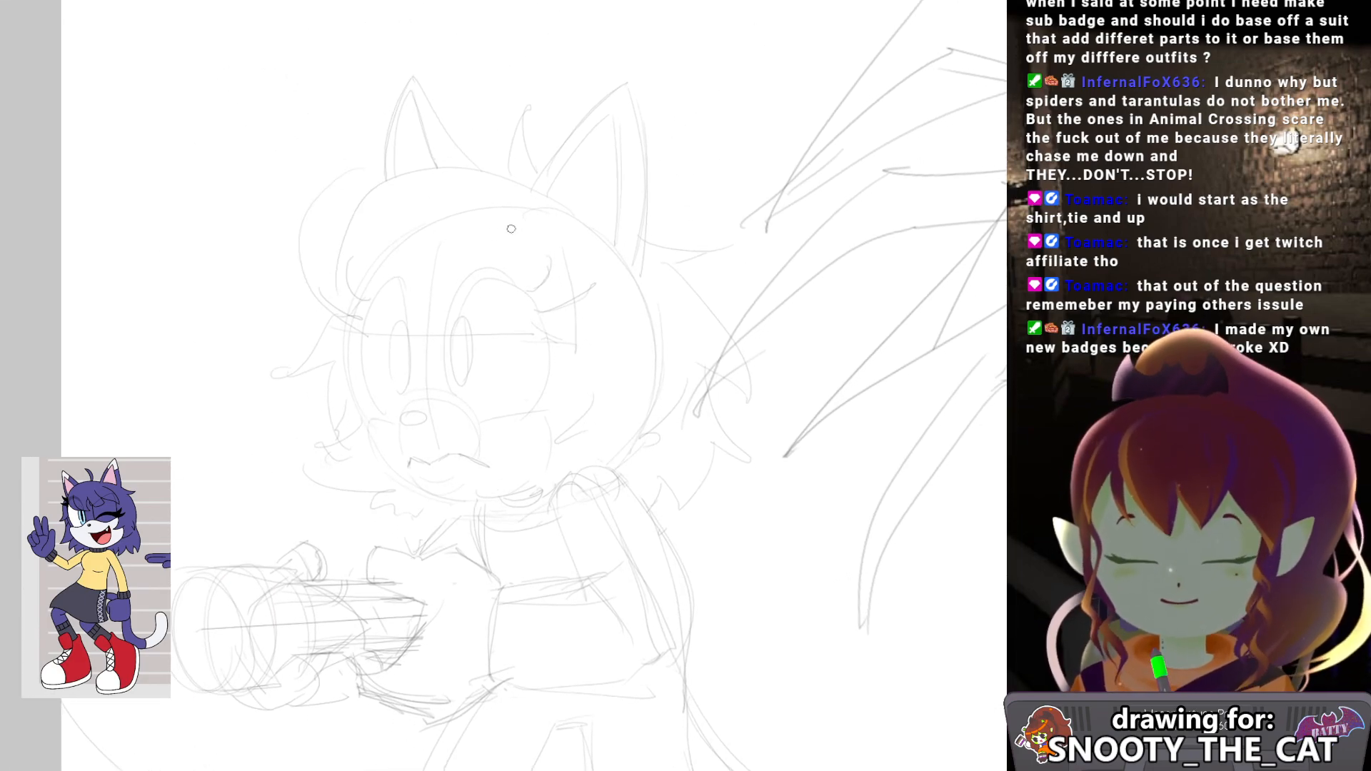
{"action": "key", "text": "ctrl+Tab"}
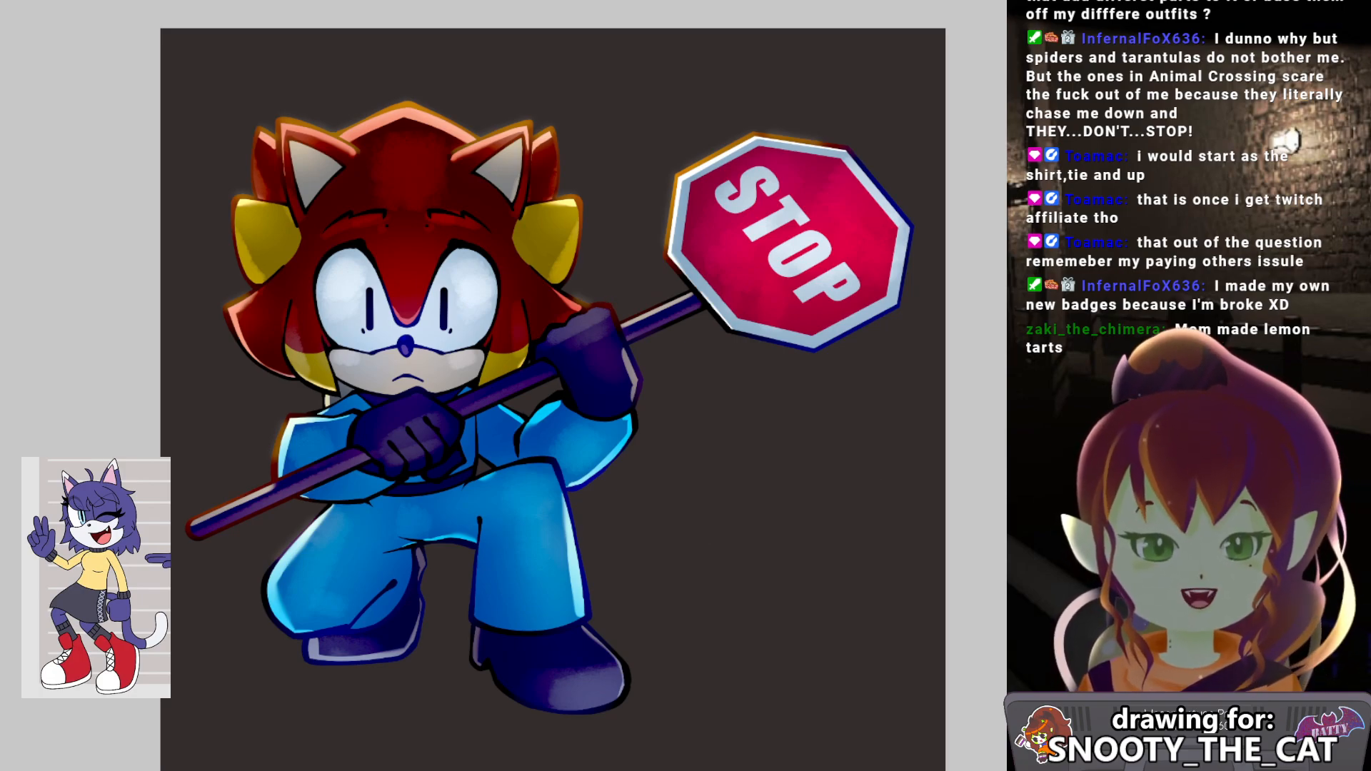
{"action": "key", "text": "ctrl+Tab"}
{"action": "mouse_move", "coordinate": [675, 471]}
{"action": "left_mouse_down"}
{"action": "mouse_move", "coordinate": [668, 428]}
{"action": "mouse_move", "coordinate": [622, 430]}
{"action": "left_mouse_up"}
{"action": "left_click_drag", "start_coordinate": [430, 257], "coordinate": [436, 291]}
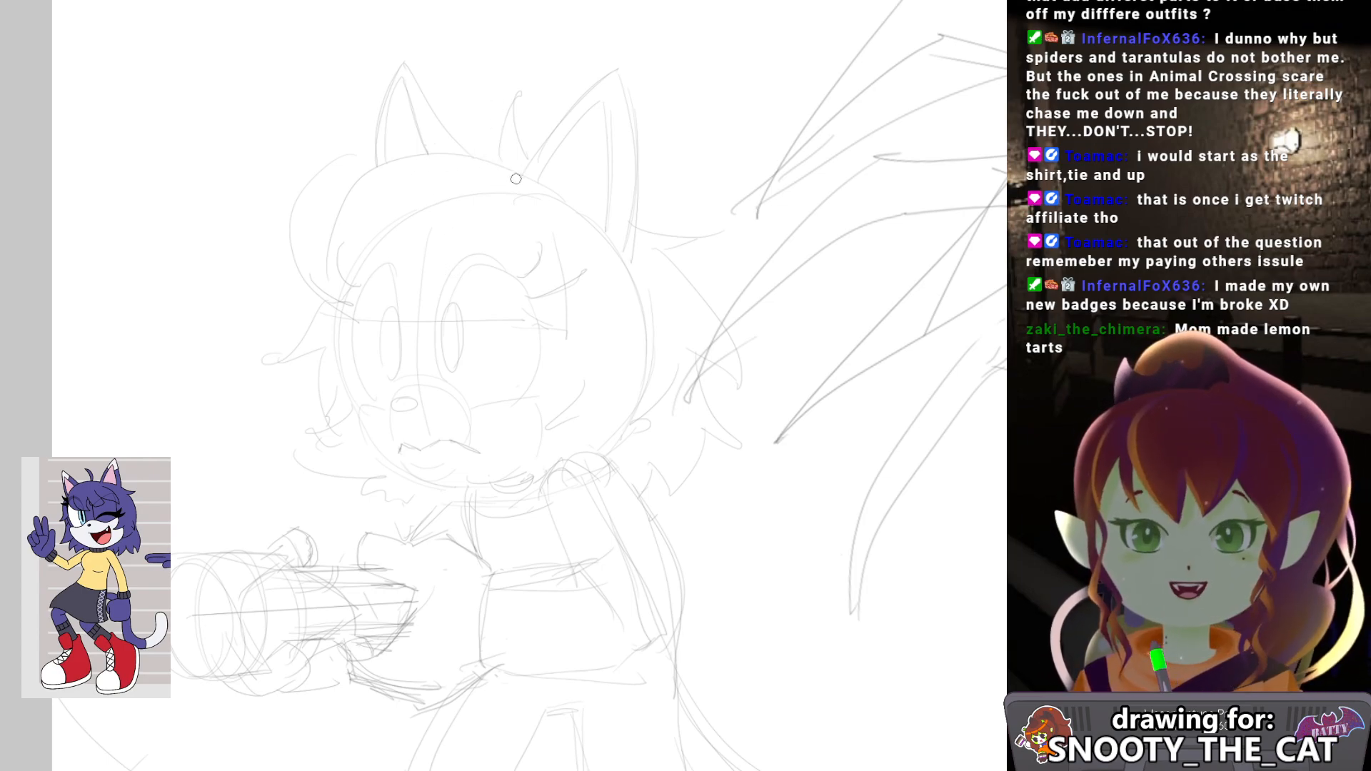
Ink the fringe's sweeping outer curve and its first pointed locks over the cat's forehead in bold black.
{"action": "mouse_move", "coordinate": [520, 176]}
{"action": "left_mouse_down"}
{"action": "mouse_move", "coordinate": [462, 156]}
{"action": "mouse_move", "coordinate": [444, 155]}
{"action": "mouse_move", "coordinate": [501, 166]}
{"action": "mouse_move", "coordinate": [426, 154]}
{"action": "mouse_move", "coordinate": [358, 166]}
{"action": "mouse_move", "coordinate": [309, 223]}
{"action": "mouse_move", "coordinate": [308, 285]}
{"action": "mouse_move", "coordinate": [400, 324]}
{"action": "left_mouse_up"}
{"action": "key", "text": "ctrl+z"}
{"action": "mouse_move", "coordinate": [340, 219]}
{"action": "left_mouse_down"}
{"action": "mouse_move", "coordinate": [361, 296]}
{"action": "mouse_move", "coordinate": [426, 330]}
{"action": "left_mouse_up"}
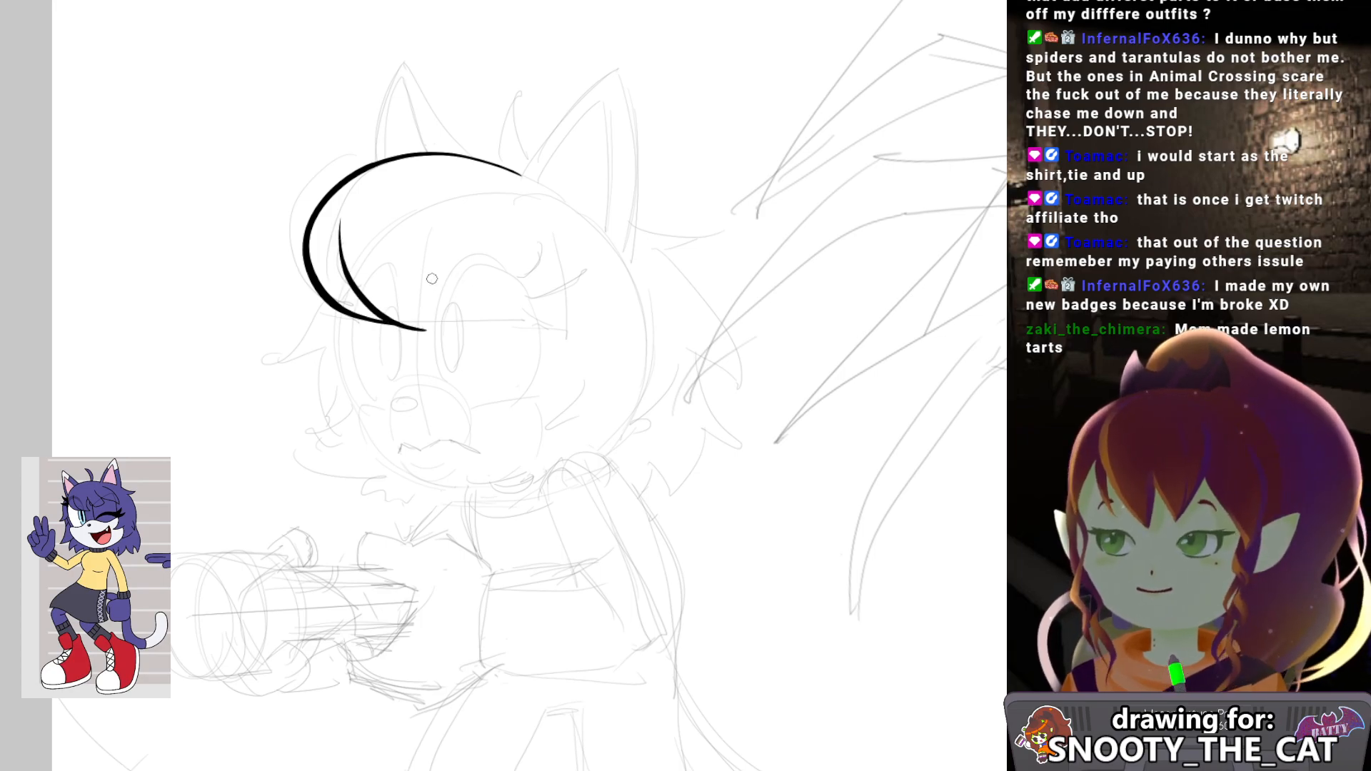
{"action": "mouse_move", "coordinate": [426, 240]}
{"action": "left_mouse_down"}
{"action": "mouse_move", "coordinate": [412, 314]}
{"action": "mouse_move", "coordinate": [426, 330]}
{"action": "left_mouse_up"}
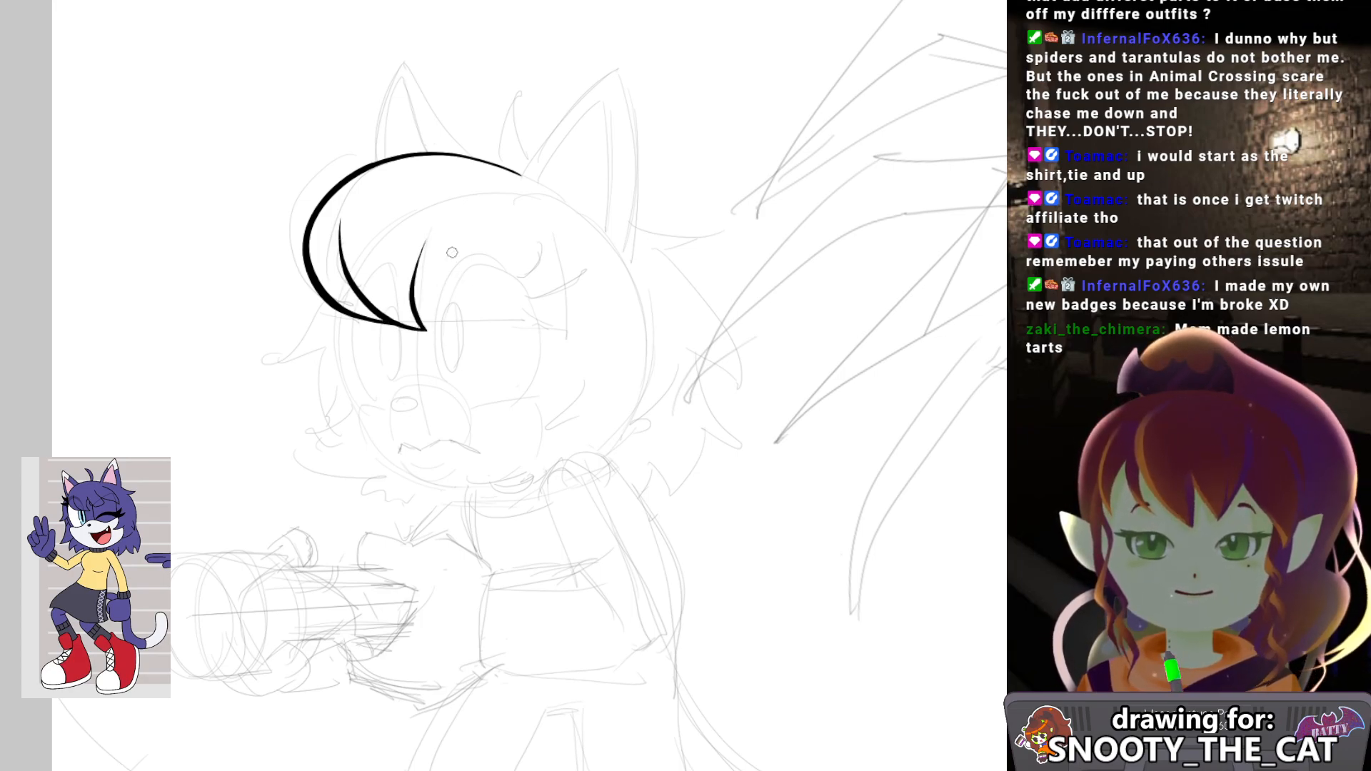
{"action": "left_click_drag", "start_coordinate": [427, 240], "coordinate": [488, 327]}
{"action": "key", "text": "ctrl+z"}
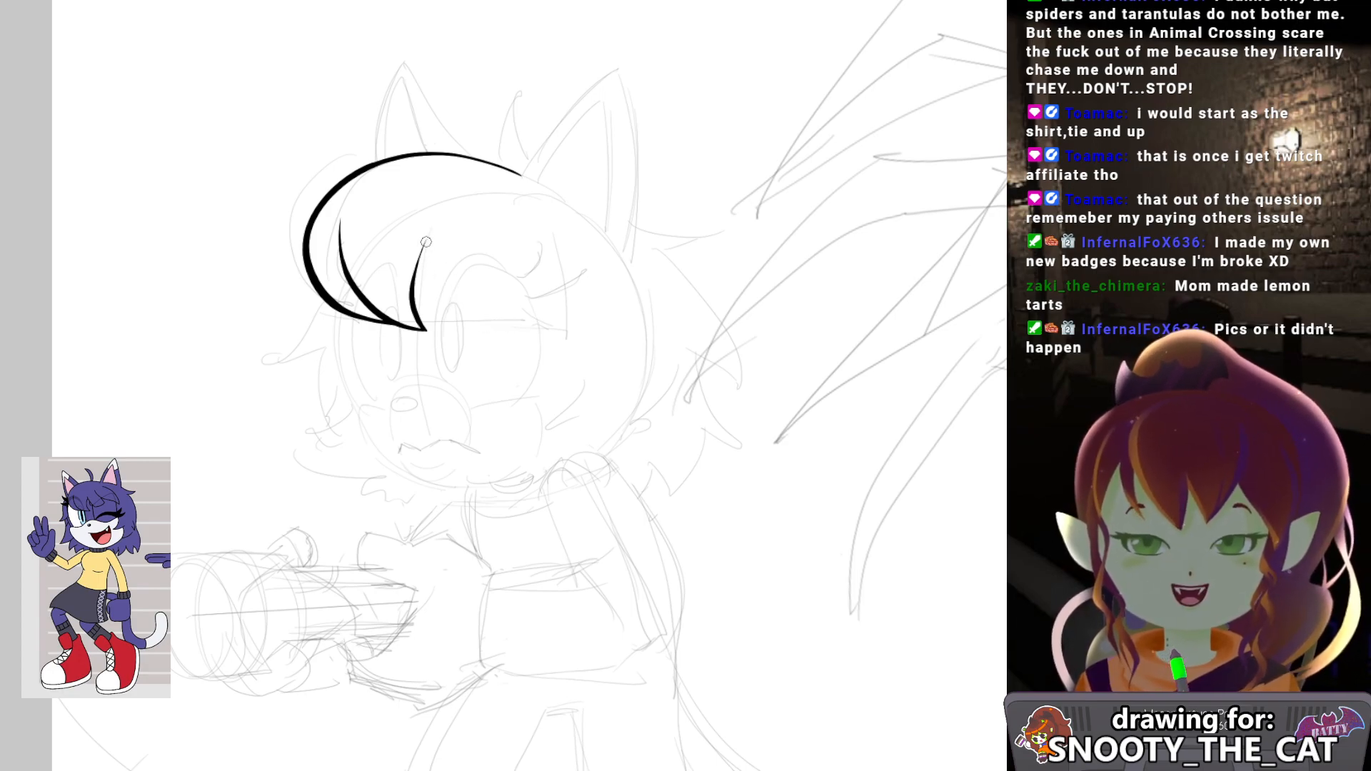
Ink the remaining pointed locks of the fringe above the near eye, with a curved outer lock along the side.
{"action": "left_click_drag", "start_coordinate": [468, 311], "coordinate": [484, 323]}
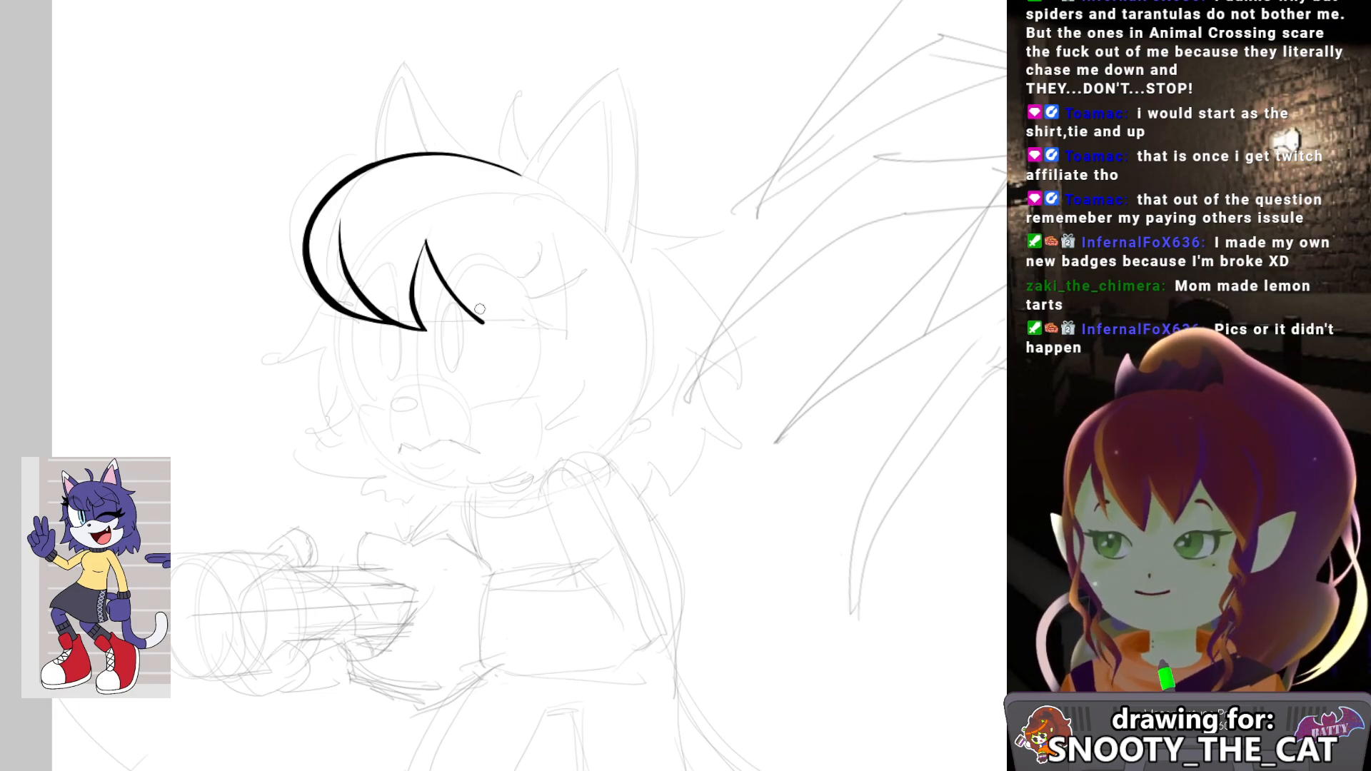
{"action": "left_click_drag", "start_coordinate": [480, 322], "coordinate": [527, 316]}
{"action": "key", "text": "ctrl+z"}
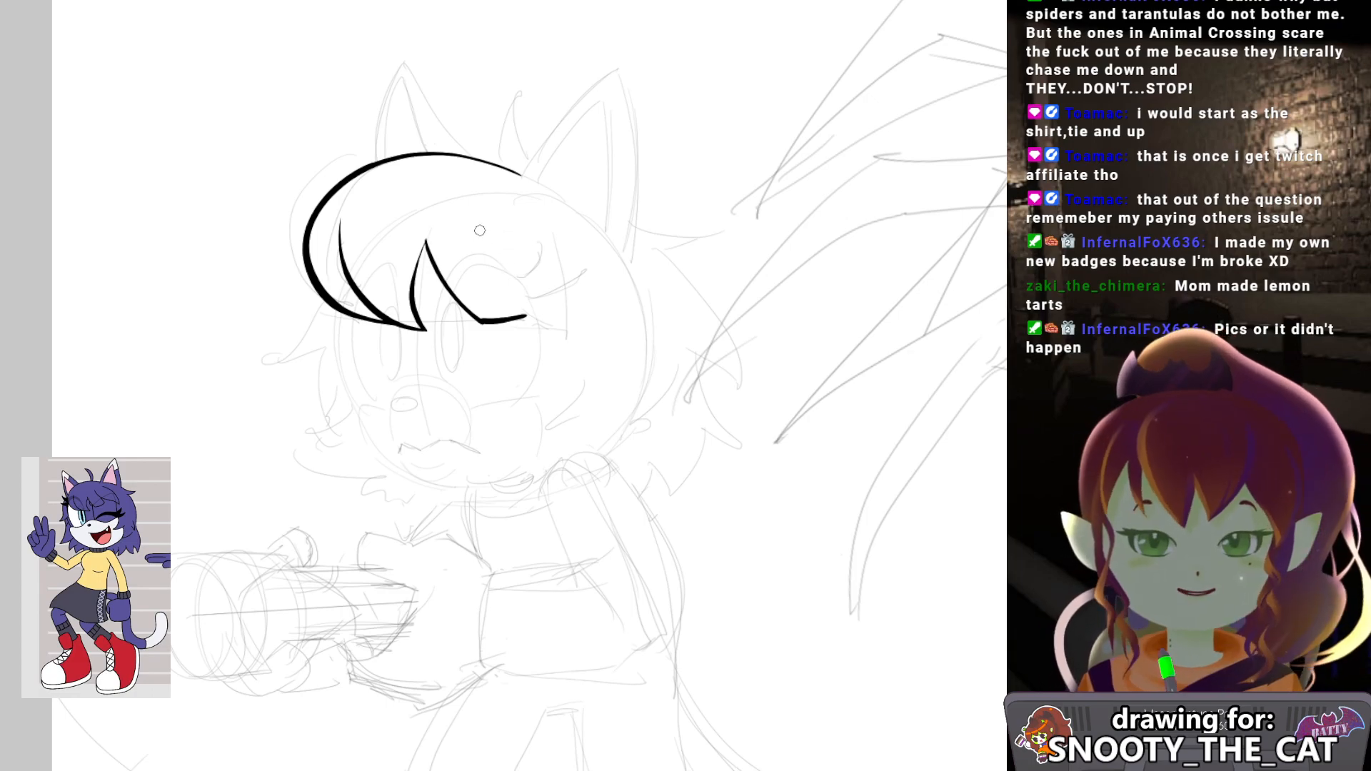
{"action": "left_click_drag", "start_coordinate": [484, 236], "coordinate": [576, 306]}
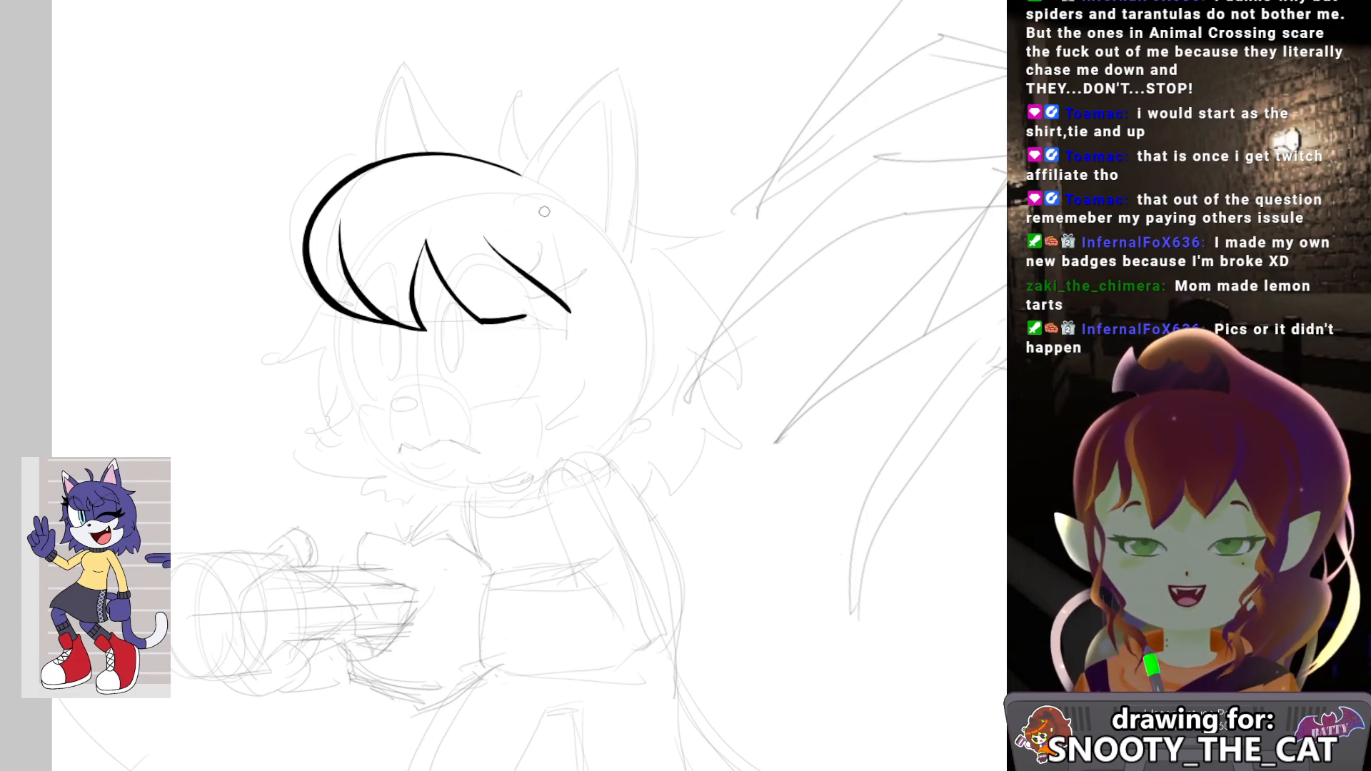
{"action": "mouse_move", "coordinate": [532, 203]}
{"action": "left_mouse_down"}
{"action": "mouse_move", "coordinate": [575, 243]}
{"action": "mouse_move", "coordinate": [571, 315]}
{"action": "left_mouse_up"}
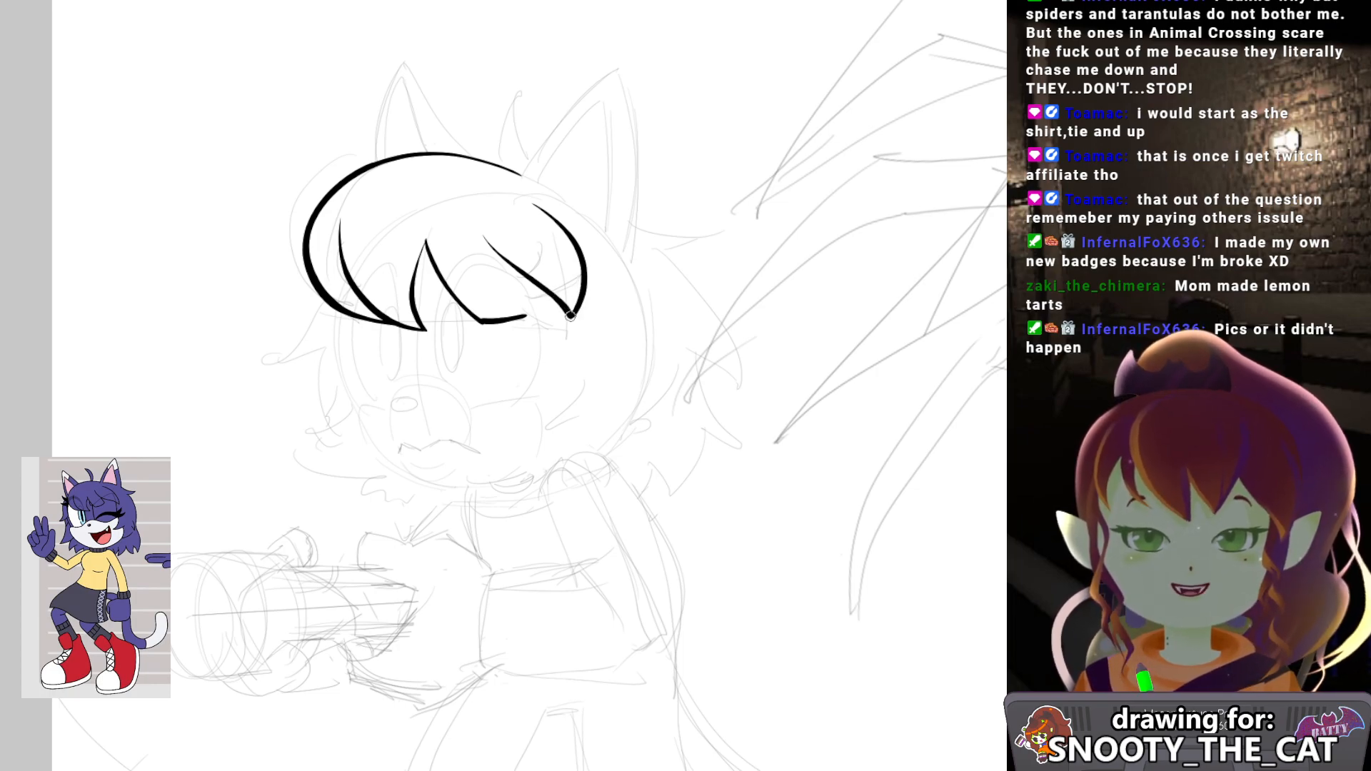
{"action": "left_click_drag", "start_coordinate": [485, 239], "coordinate": [530, 314]}
{"action": "key", "text": "ctrl+z"}
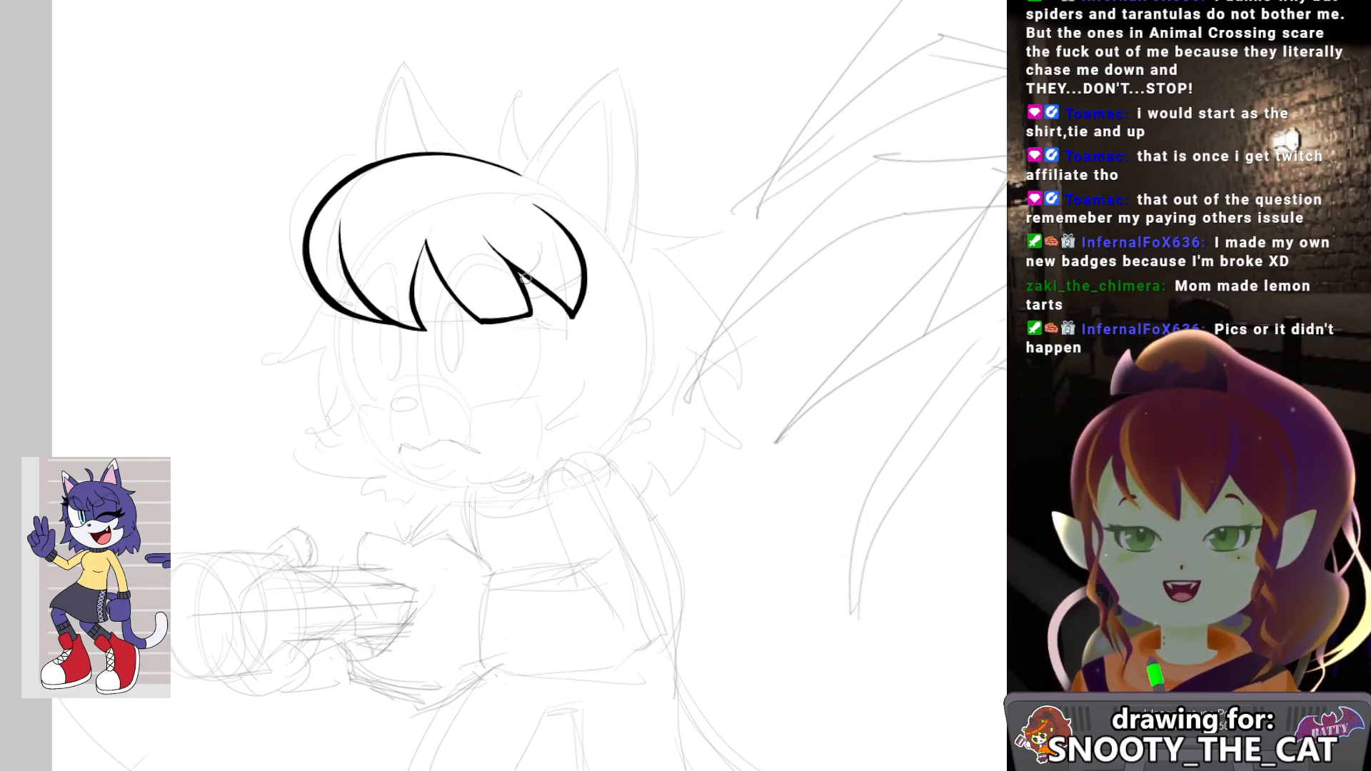
Ink the curved tuft of hair rising from the crown between the ears.
{"action": "left_click_drag", "start_coordinate": [486, 225], "coordinate": [494, 272]}
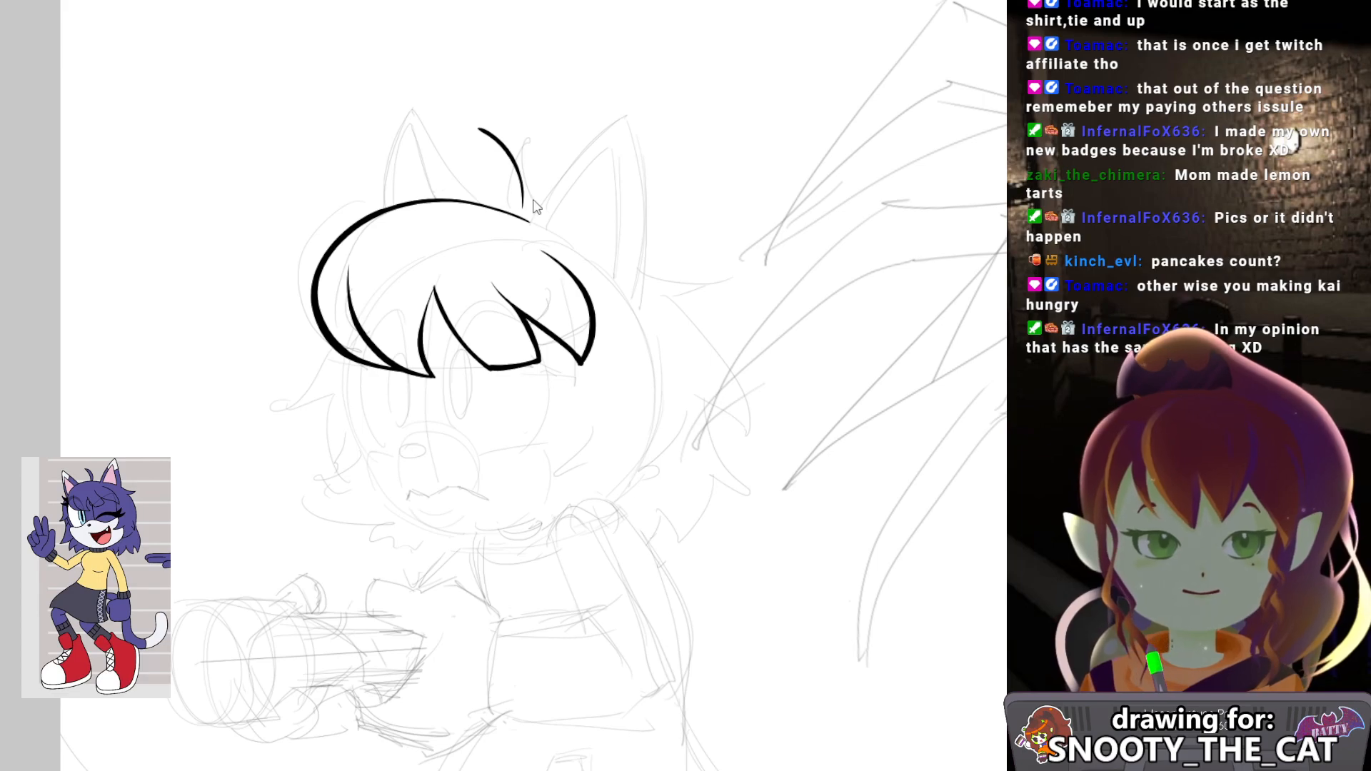
{"action": "mouse_move", "coordinate": [523, 215]}
{"action": "left_mouse_down"}
{"action": "mouse_move", "coordinate": [492, 147]}
{"action": "mouse_move", "coordinate": [459, 133]}
{"action": "mouse_move", "coordinate": [497, 148]}
{"action": "mouse_move", "coordinate": [524, 217]}
{"action": "left_mouse_up"}
{"action": "key", "text": "ctrl+z"}
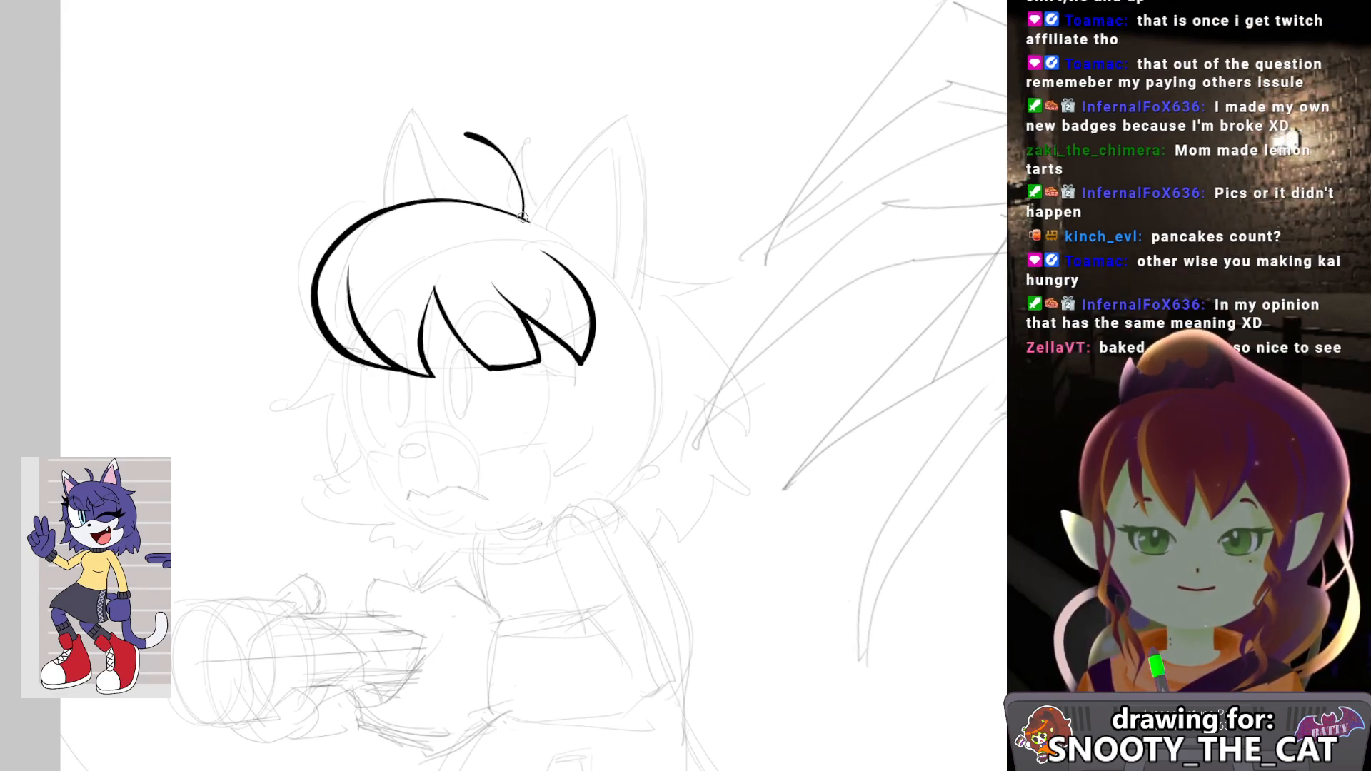
{"action": "mouse_move", "coordinate": [464, 133]}
{"action": "left_mouse_down"}
{"action": "mouse_move", "coordinate": [524, 146]}
{"action": "mouse_move", "coordinate": [550, 188]}
{"action": "mouse_move", "coordinate": [533, 159]}
{"action": "mouse_move", "coordinate": [495, 165]}
{"action": "left_mouse_up"}
{"action": "mouse_move", "coordinate": [518, 209]}
{"action": "left_mouse_down"}
{"action": "mouse_move", "coordinate": [486, 225]}
{"action": "mouse_move", "coordinate": [483, 183]}
{"action": "left_mouse_up"}
{"action": "key", "text": "ctrl+z"}
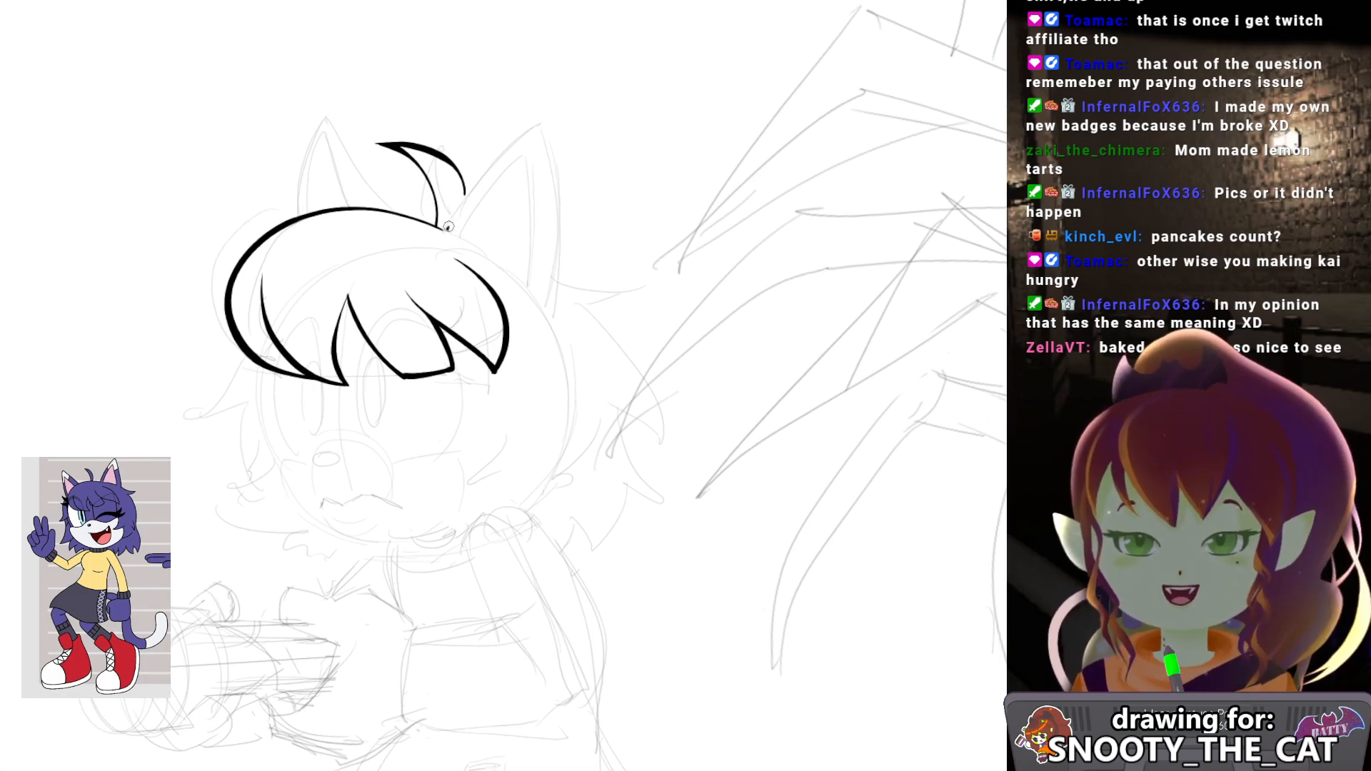
Ink the outer outline of the ear nearest the spider and the triangular inner ear inside it.
{"action": "left_click_drag", "start_coordinate": [444, 228], "coordinate": [527, 126]}
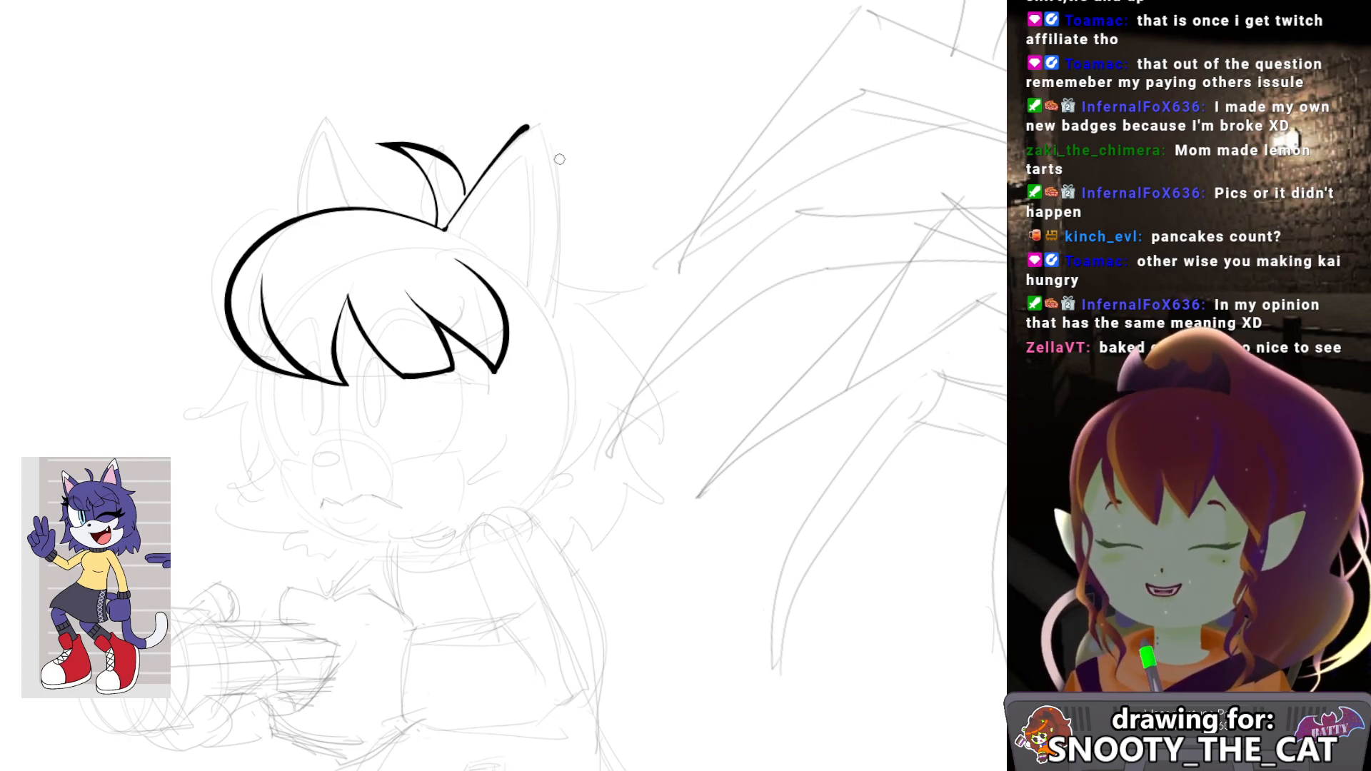
{"action": "left_click_drag", "start_coordinate": [529, 127], "coordinate": [548, 303]}
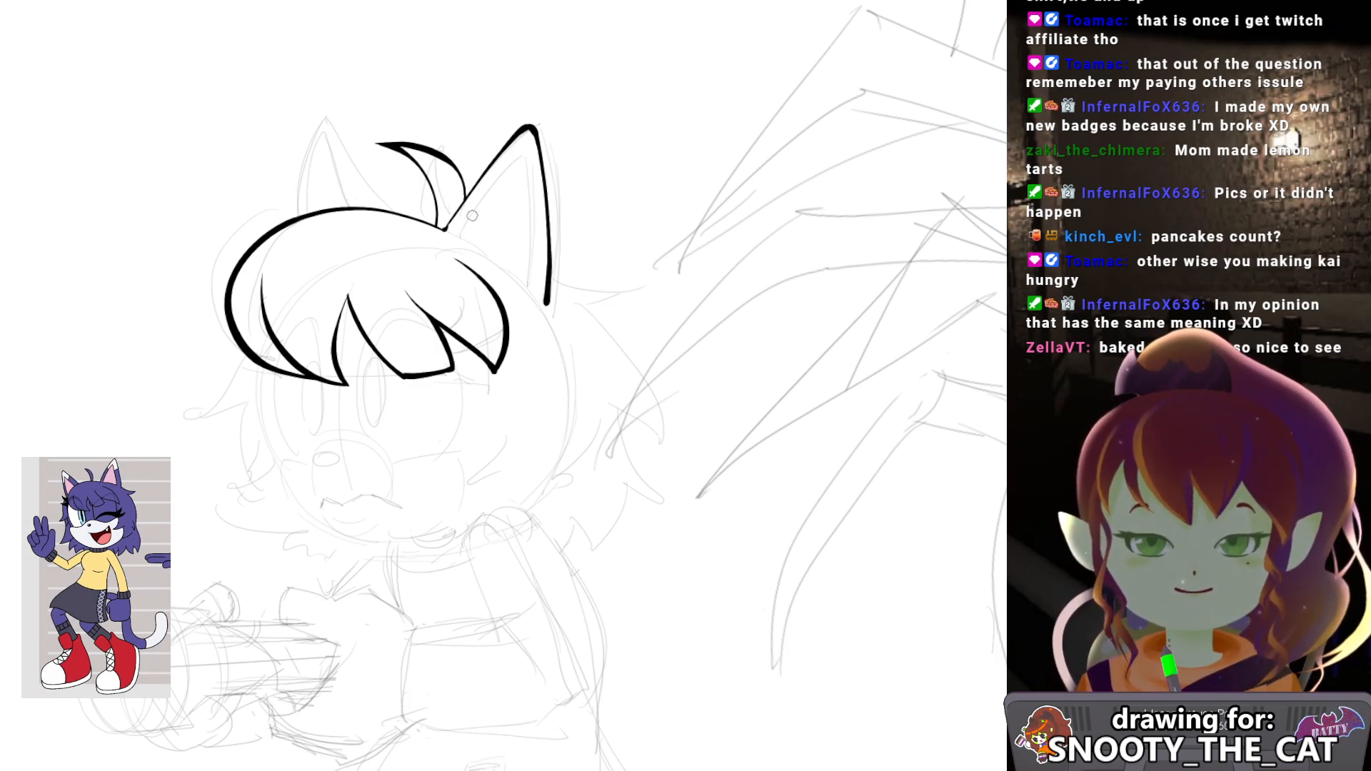
{"action": "mouse_move", "coordinate": [457, 234]}
{"action": "left_mouse_down"}
{"action": "mouse_move", "coordinate": [524, 150]}
{"action": "mouse_move", "coordinate": [527, 251]}
{"action": "left_mouse_up"}
{"action": "key", "text": "ctrl+z"}
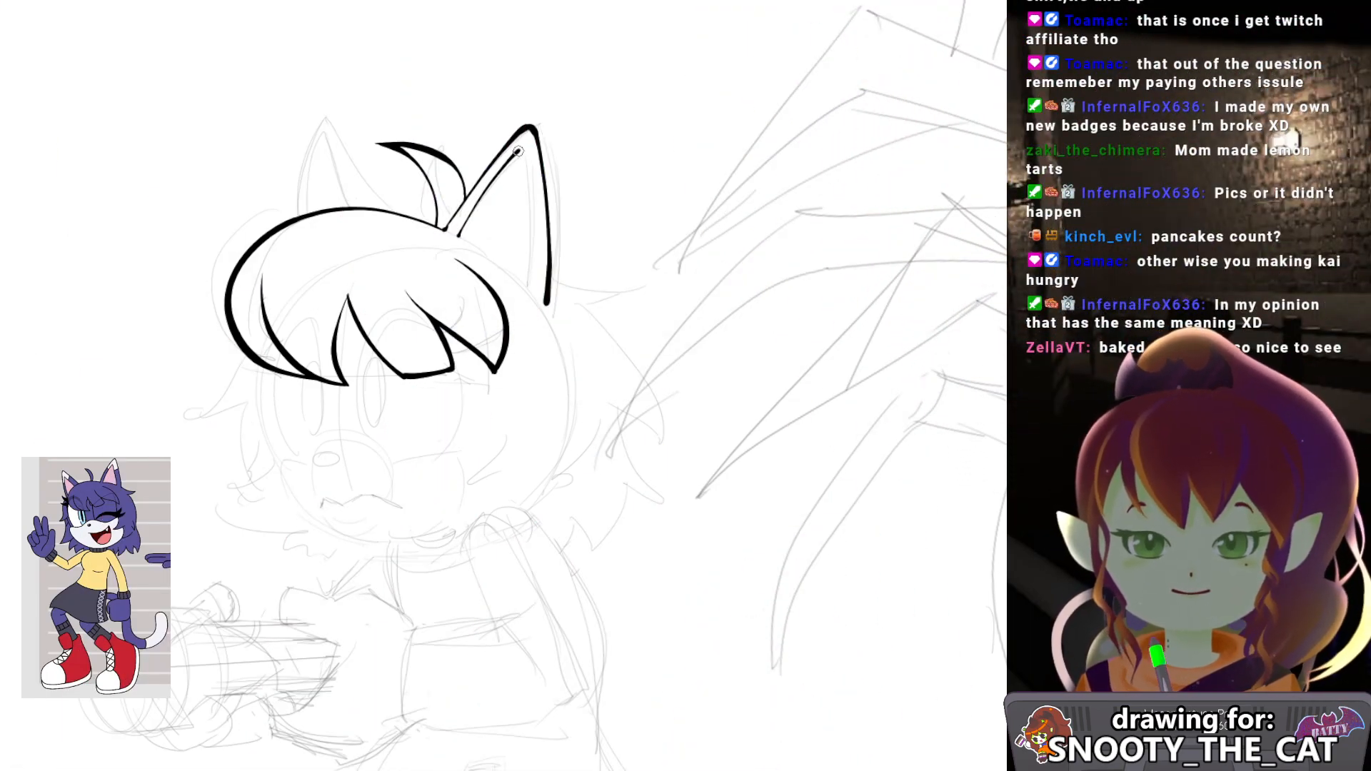
{"action": "left_click_drag", "start_coordinate": [522, 152], "coordinate": [529, 288]}
{"action": "left_click_drag", "start_coordinate": [461, 236], "coordinate": [529, 290]}
{"action": "left_click_drag", "start_coordinate": [464, 242], "coordinate": [533, 254]}
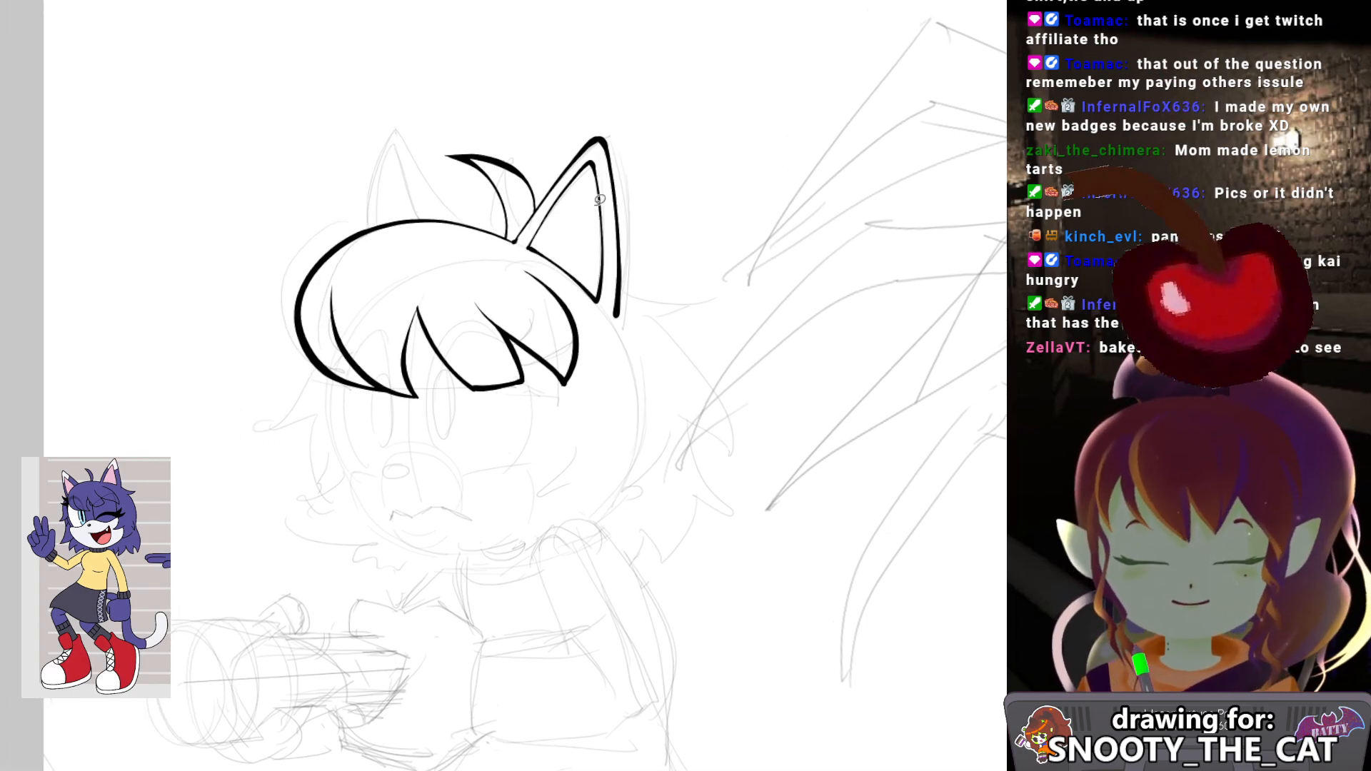
Shrink and adjust the inner-ear triangle so it sits clear of the outer edge of the ear nearest the spider.
{"action": "mouse_move", "coordinate": [599, 147]}
{"action": "left_mouse_down"}
{"action": "mouse_move", "coordinate": [602, 305]}
{"action": "mouse_move", "coordinate": [529, 247]}
{"action": "mouse_move", "coordinate": [594, 147]}
{"action": "left_mouse_up"}
{"action": "key", "text": "ctrl+t"}
{"action": "left_click_drag", "start_coordinate": [613, 235], "coordinate": [605, 236]}
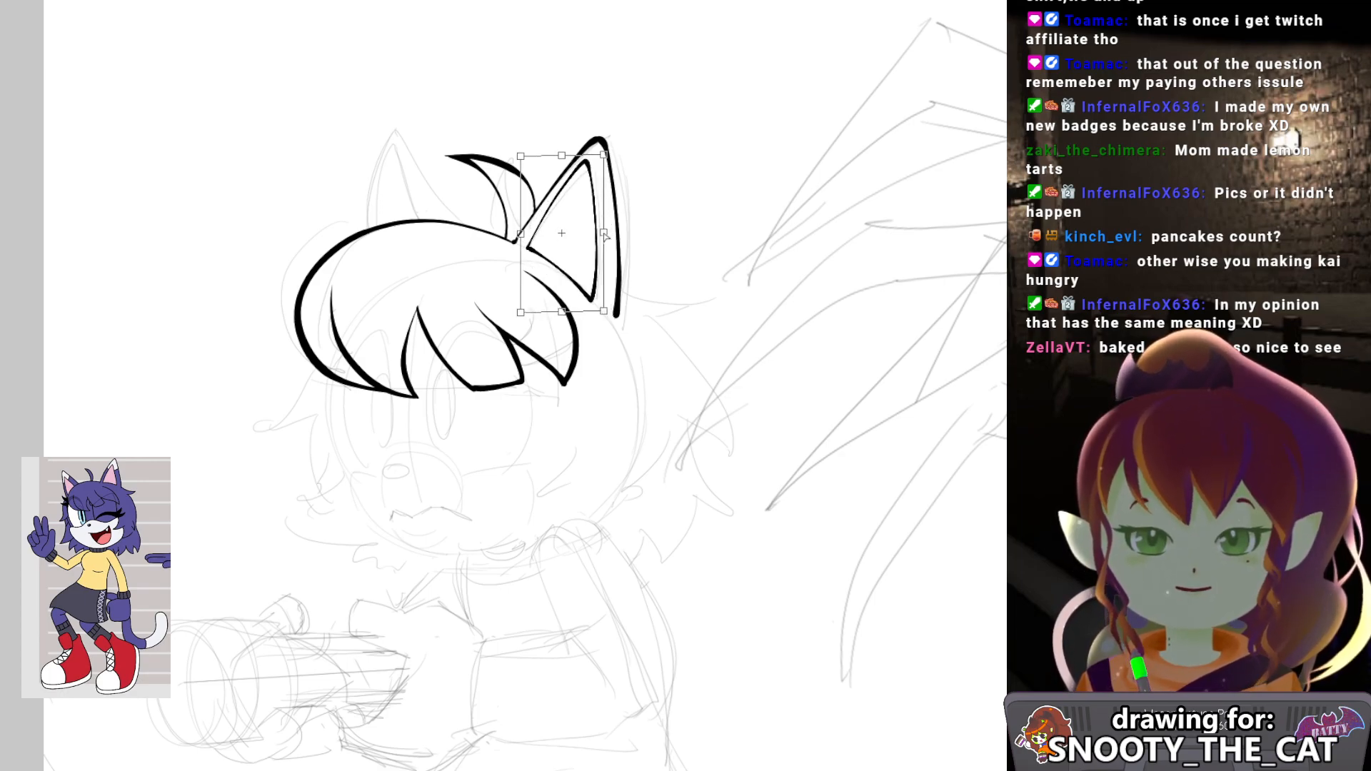
{"action": "left_click_drag", "start_coordinate": [608, 316], "coordinate": [605, 311]}
{"action": "left_click_drag", "start_coordinate": [562, 157], "coordinate": [612, 157]}
{"action": "left_click_drag", "start_coordinate": [602, 310], "coordinate": [599, 306]}
{"action": "key", "text": "Return"}
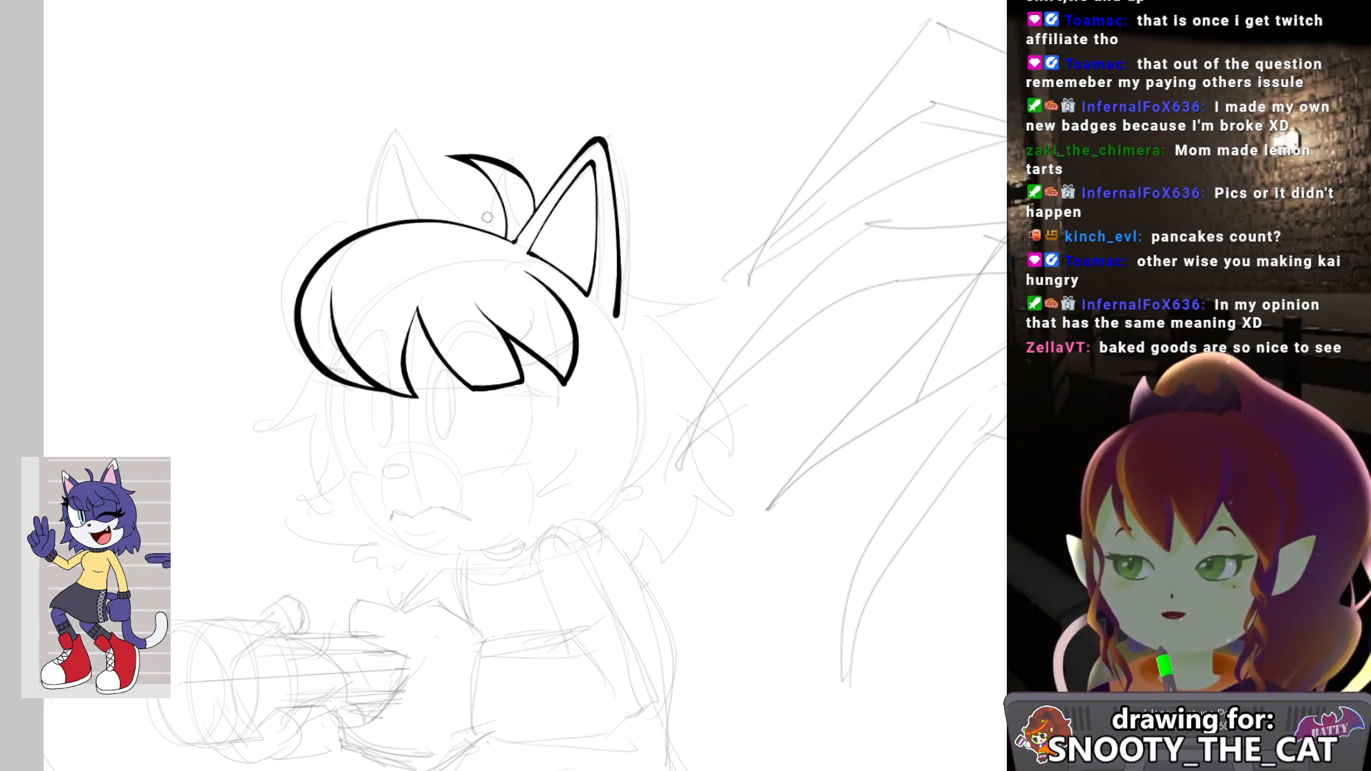
Ink the ear on the flashlight side with its outer outline and narrow inner-ear lines.
{"action": "left_click_drag", "start_coordinate": [494, 142], "coordinate": [525, 167]}
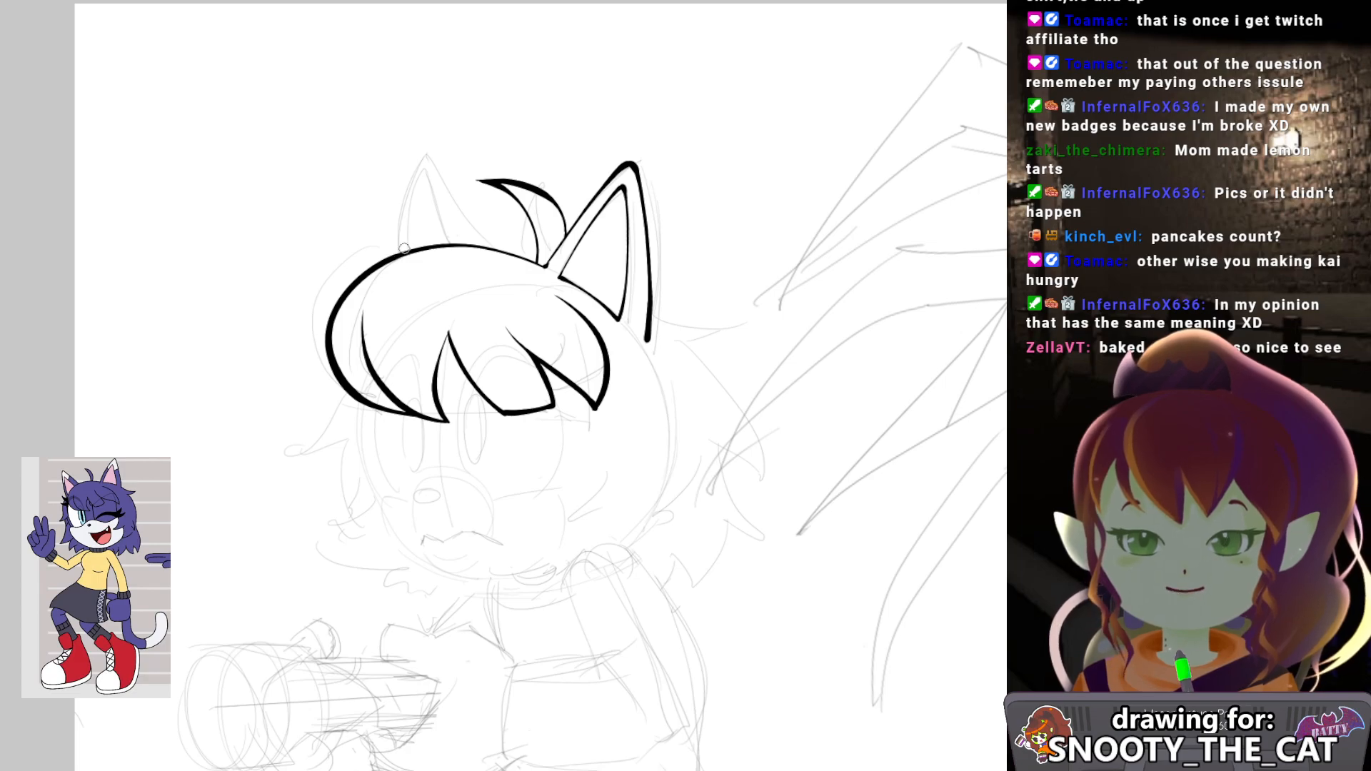
{"action": "mouse_move", "coordinate": [402, 242]}
{"action": "left_mouse_down"}
{"action": "mouse_move", "coordinate": [421, 164]}
{"action": "mouse_move", "coordinate": [466, 234]}
{"action": "left_mouse_up"}
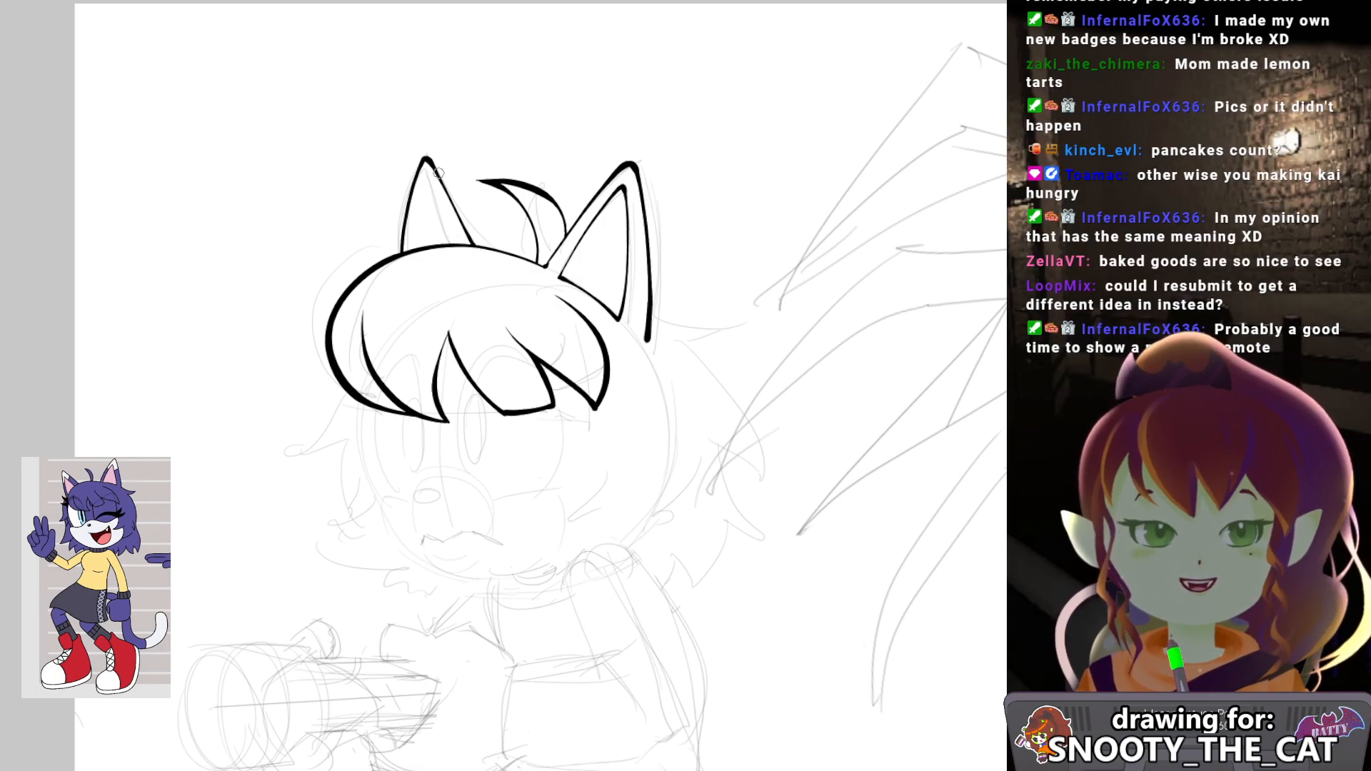
{"action": "mouse_move", "coordinate": [409, 247]}
{"action": "left_mouse_down"}
{"action": "mouse_move", "coordinate": [424, 175]}
{"action": "mouse_move", "coordinate": [451, 244]}
{"action": "mouse_move", "coordinate": [461, 215]}
{"action": "mouse_move", "coordinate": [426, 226]}
{"action": "left_mouse_up"}
{"action": "mouse_move", "coordinate": [477, 271]}
{"action": "left_mouse_down"}
{"action": "mouse_move", "coordinate": [449, 232]}
{"action": "mouse_move", "coordinate": [439, 261]}
{"action": "left_mouse_up"}
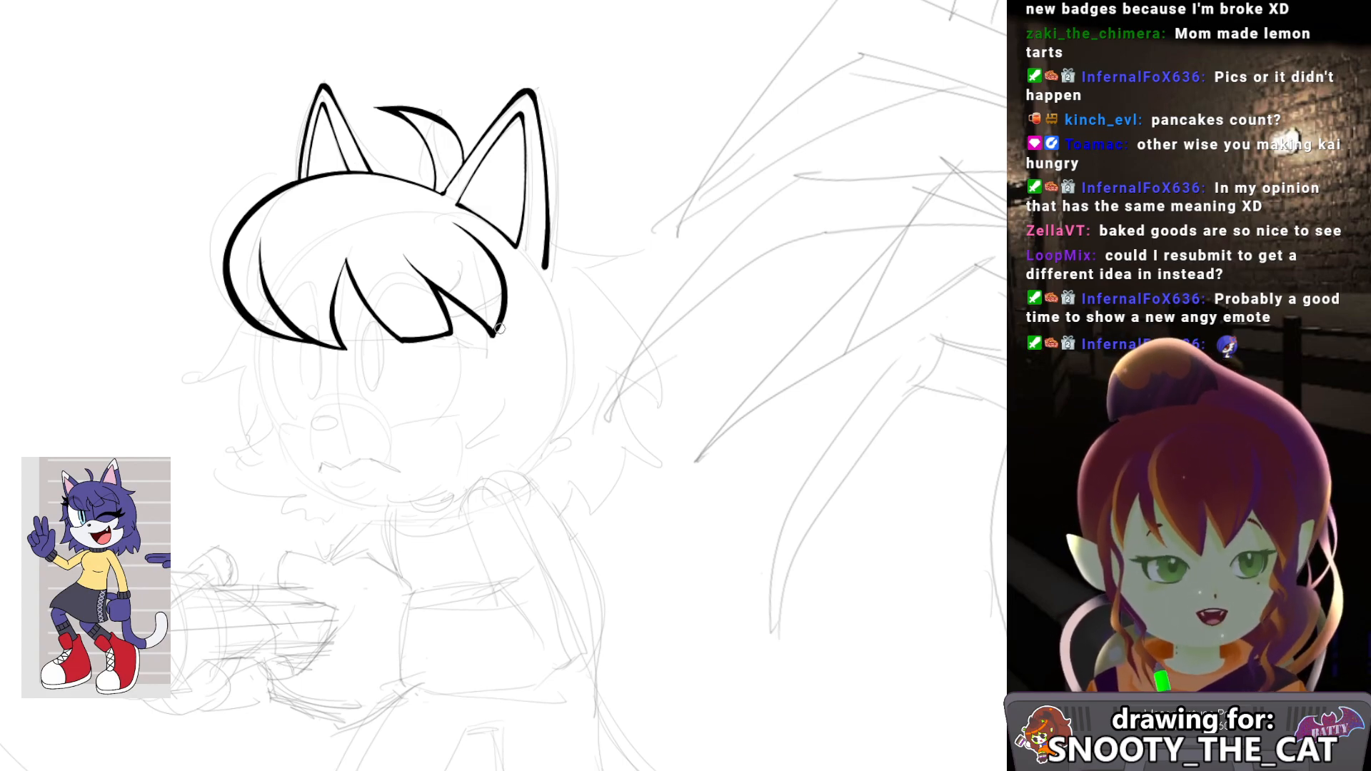
{"action": "left_click_drag", "start_coordinate": [541, 366], "coordinate": [576, 379]}
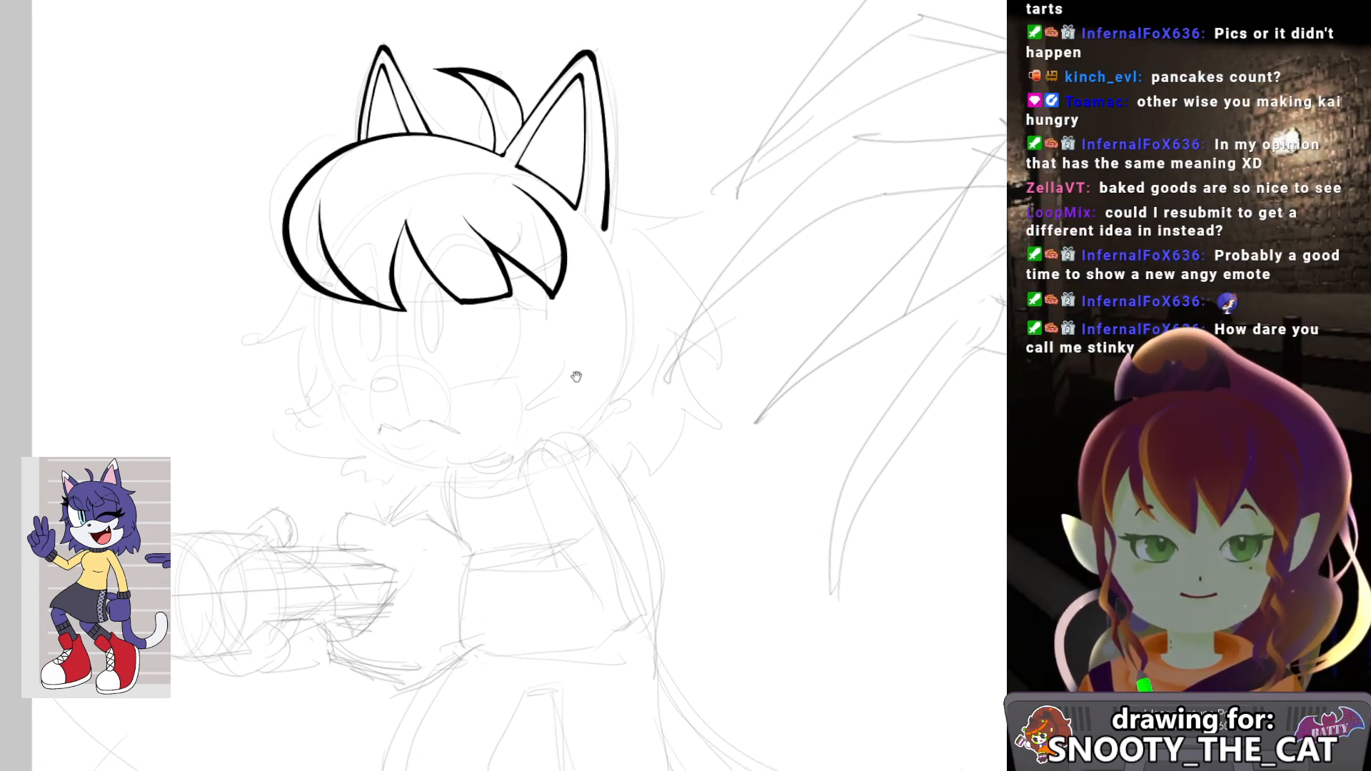
Ink the narrow outline of the eye on the flashlight side and the arched bridge of the muzzle beside it.
{"action": "left_click_drag", "start_coordinate": [545, 269], "coordinate": [608, 205]}
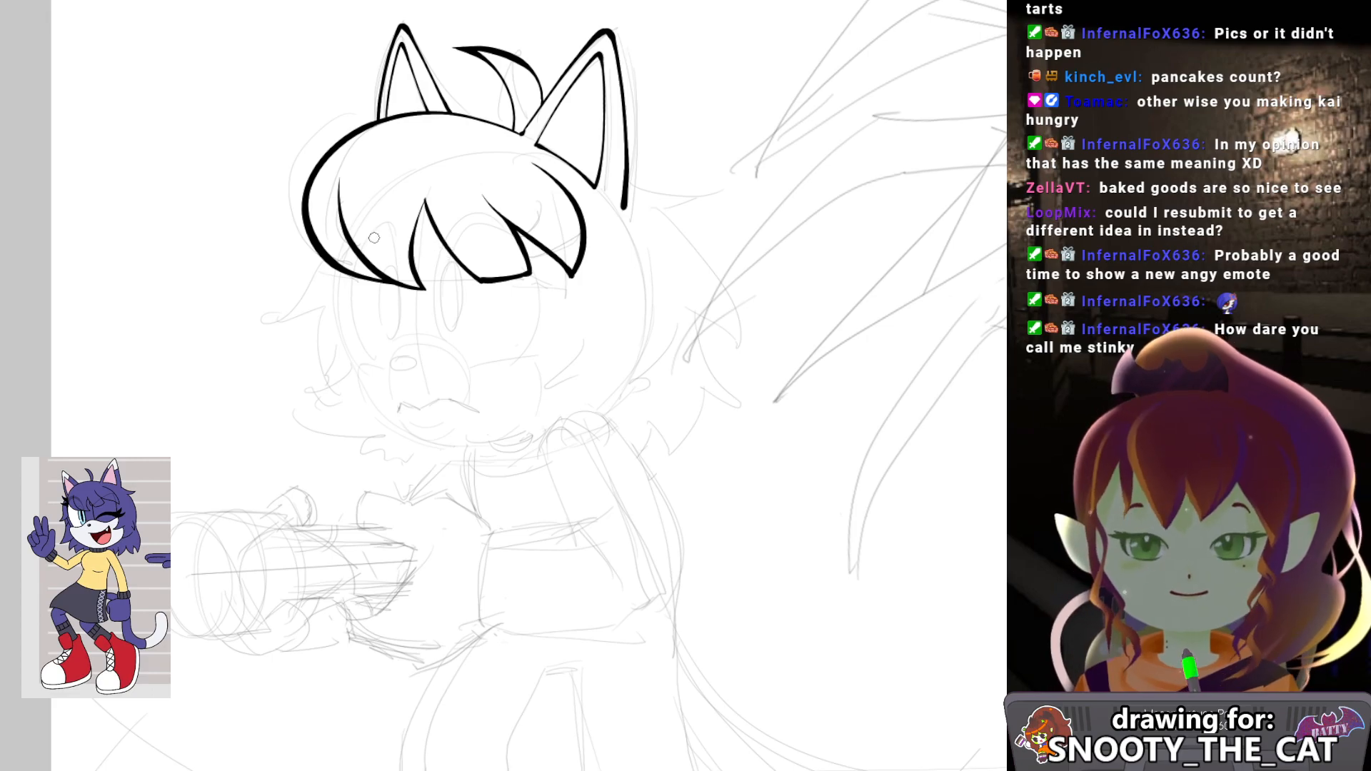
{"action": "mouse_move", "coordinate": [388, 226]}
{"action": "left_mouse_down"}
{"action": "mouse_move", "coordinate": [361, 245]}
{"action": "mouse_move", "coordinate": [353, 311]}
{"action": "mouse_move", "coordinate": [379, 360]}
{"action": "left_mouse_up"}
{"action": "mouse_move", "coordinate": [386, 226]}
{"action": "left_mouse_down"}
{"action": "mouse_move", "coordinate": [402, 338]}
{"action": "mouse_move", "coordinate": [436, 335]}
{"action": "mouse_move", "coordinate": [416, 344]}
{"action": "mouse_move", "coordinate": [446, 353]}
{"action": "mouse_move", "coordinate": [432, 338]}
{"action": "mouse_move", "coordinate": [469, 366]}
{"action": "left_mouse_up"}
{"action": "key", "text": "ctrl+z"}
{"action": "key", "text": "ctrl+z"}
{"action": "left_click_drag", "start_coordinate": [364, 347], "coordinate": [377, 295]}
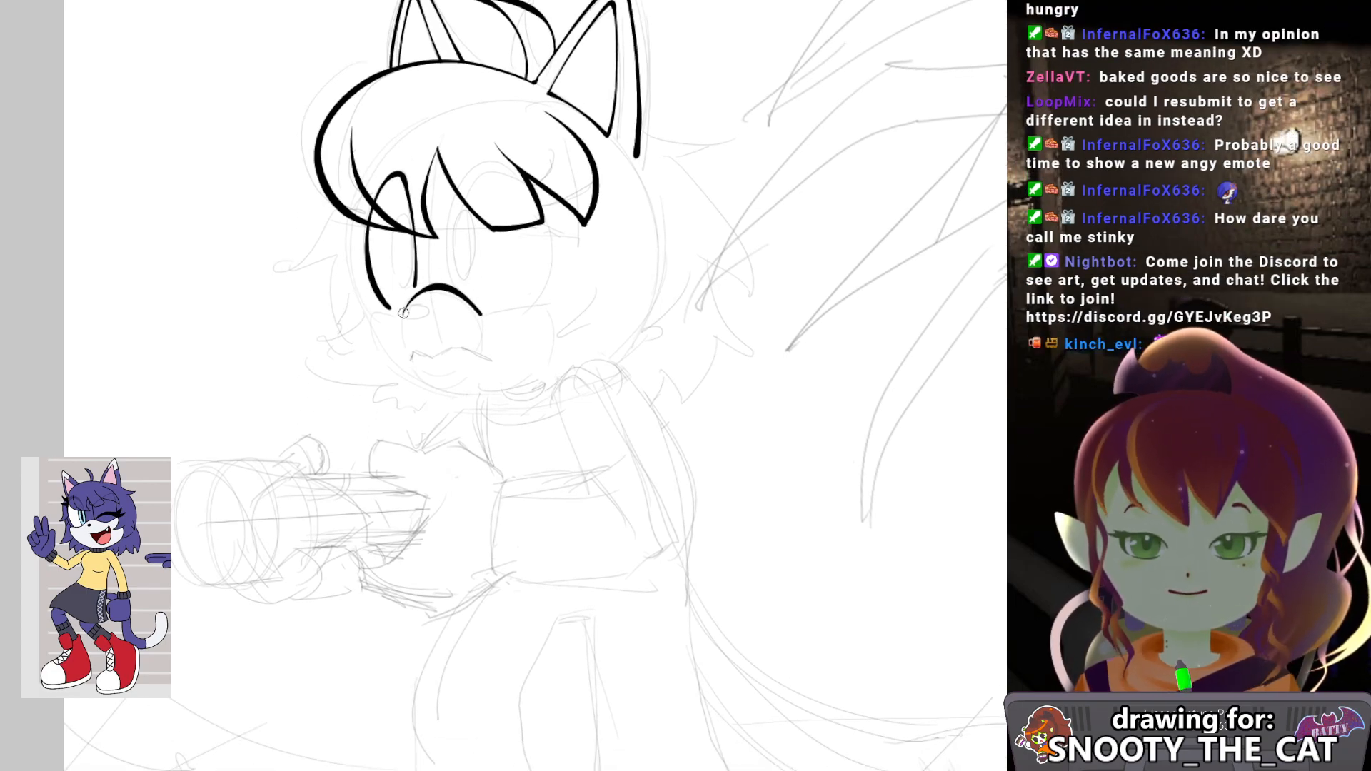
Ink the muzzle's upper edges and rounded chin, plus the narrow pupil oval inside the flashlight-side eye.
{"action": "left_click_drag", "start_coordinate": [395, 314], "coordinate": [370, 313]}
{"action": "left_click_drag", "start_coordinate": [493, 244], "coordinate": [465, 246]}
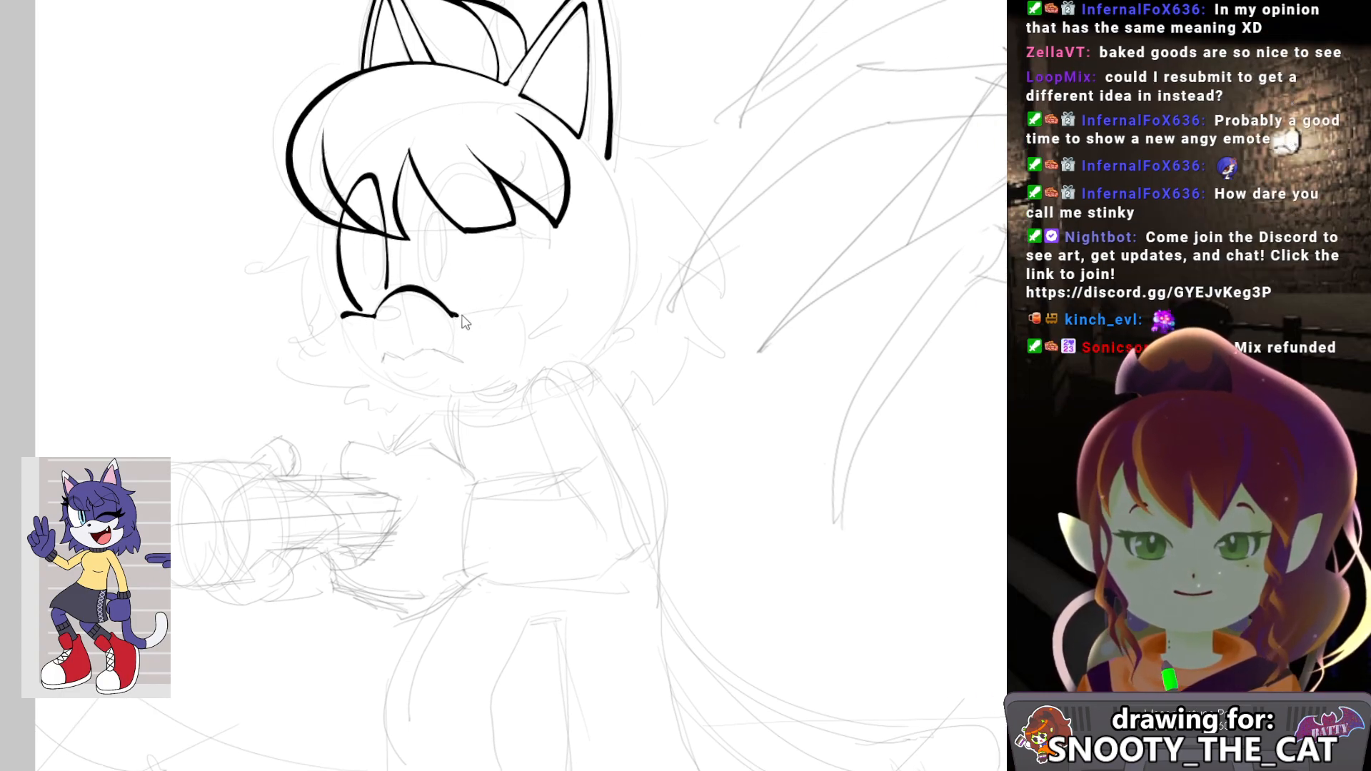
{"action": "left_click_drag", "start_coordinate": [450, 314], "coordinate": [517, 313]}
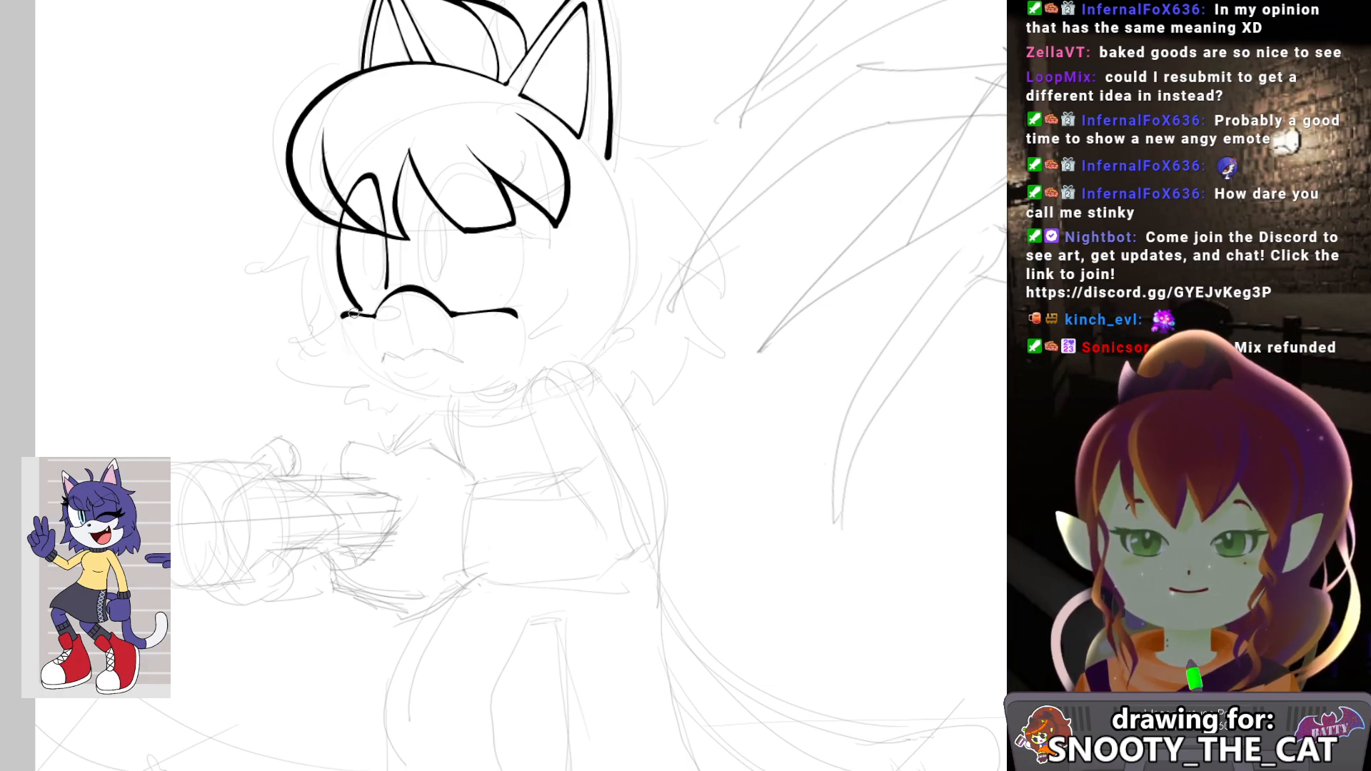
{"action": "mouse_move", "coordinate": [347, 316]}
{"action": "left_mouse_down"}
{"action": "mouse_move", "coordinate": [353, 353]}
{"action": "mouse_move", "coordinate": [404, 381]}
{"action": "left_mouse_up"}
{"action": "key", "text": "ctrl+z"}
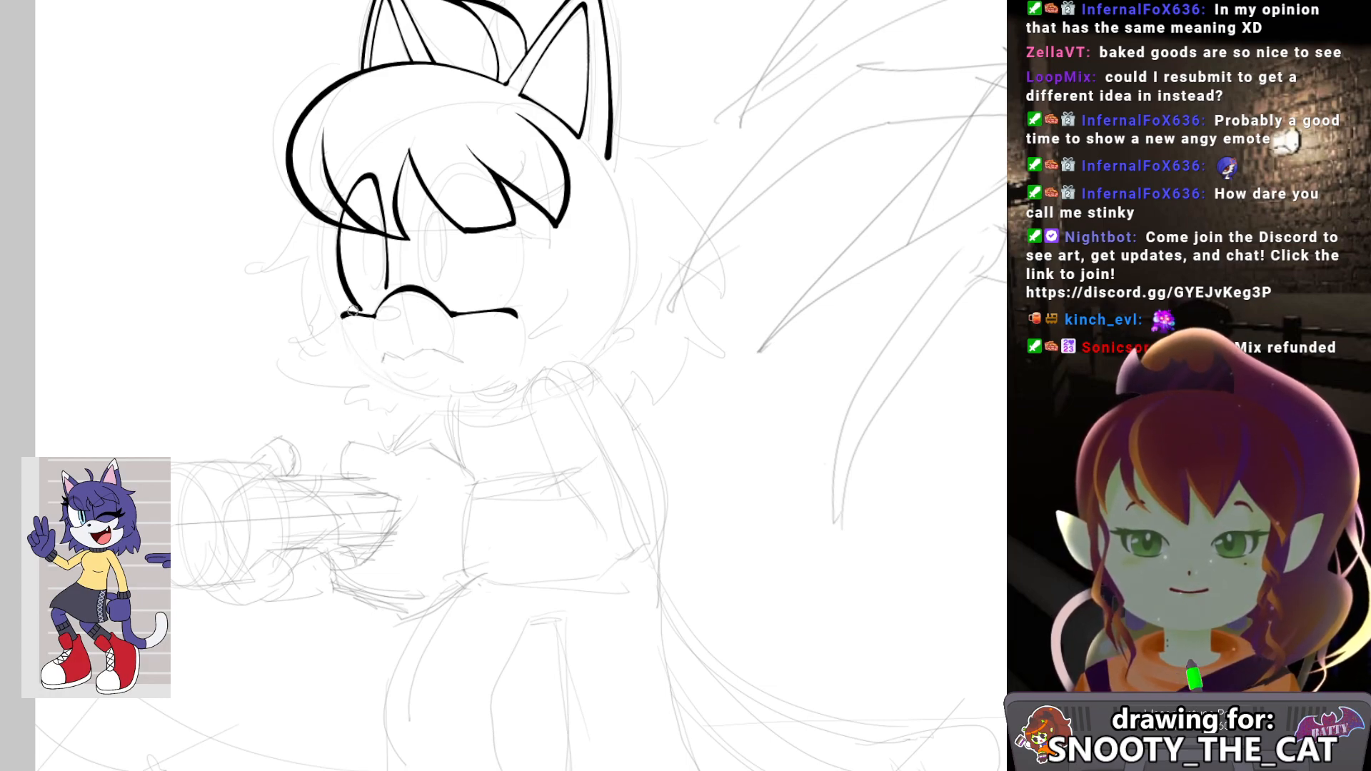
{"action": "mouse_move", "coordinate": [348, 315]}
{"action": "left_mouse_down"}
{"action": "mouse_move", "coordinate": [358, 360]}
{"action": "mouse_move", "coordinate": [403, 392]}
{"action": "mouse_move", "coordinate": [441, 394]}
{"action": "left_mouse_up"}
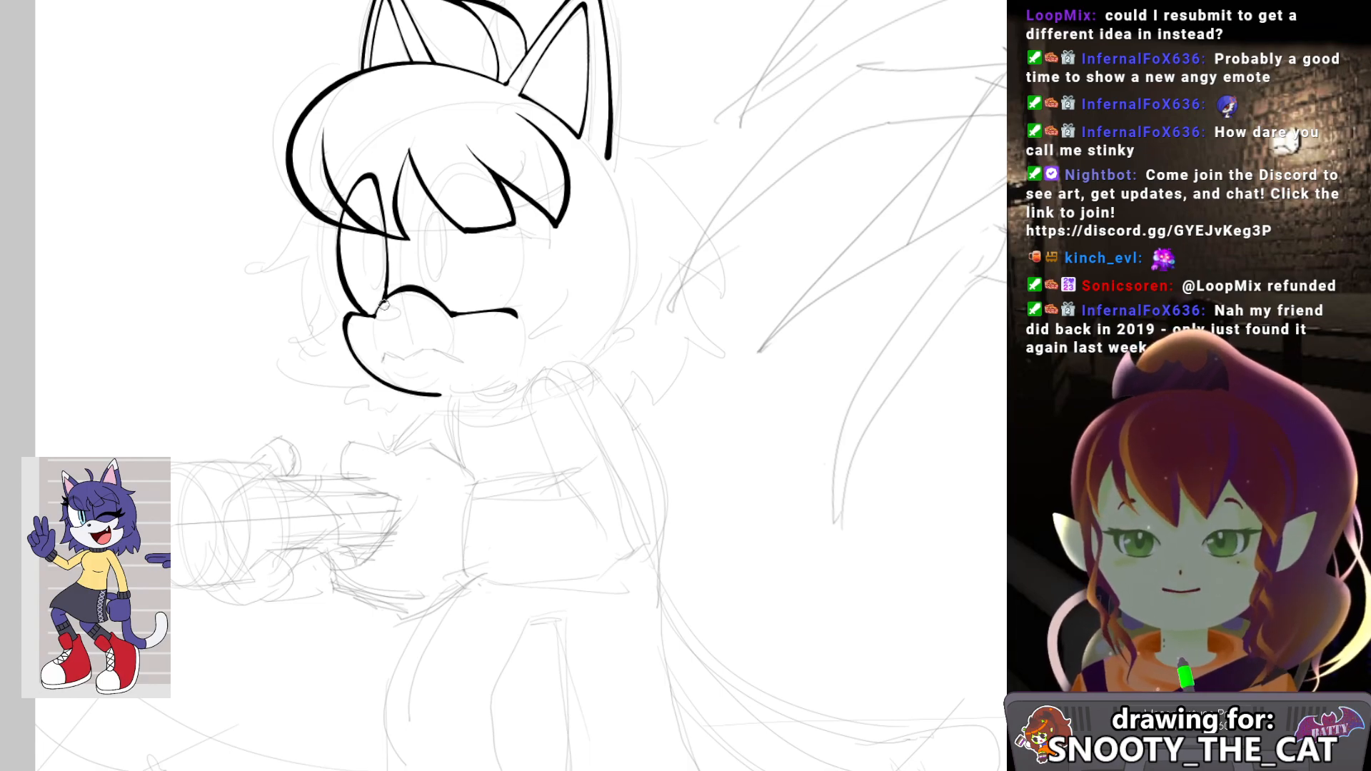
{"action": "mouse_move", "coordinate": [365, 229]}
{"action": "left_mouse_down"}
{"action": "mouse_move", "coordinate": [371, 282]}
{"action": "mouse_move", "coordinate": [386, 249]}
{"action": "mouse_move", "coordinate": [379, 212]}
{"action": "left_mouse_up"}
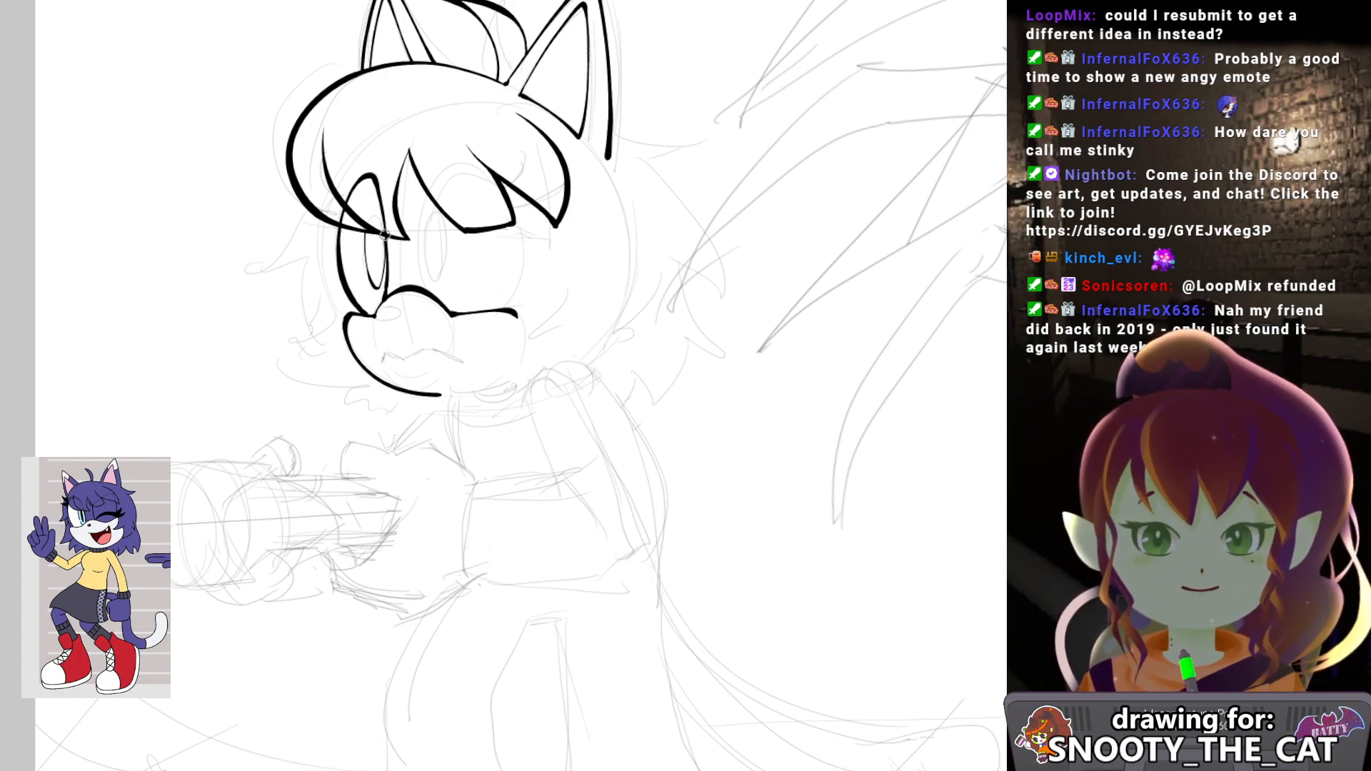
{"action": "left_click_drag", "start_coordinate": [384, 236], "coordinate": [382, 284]}
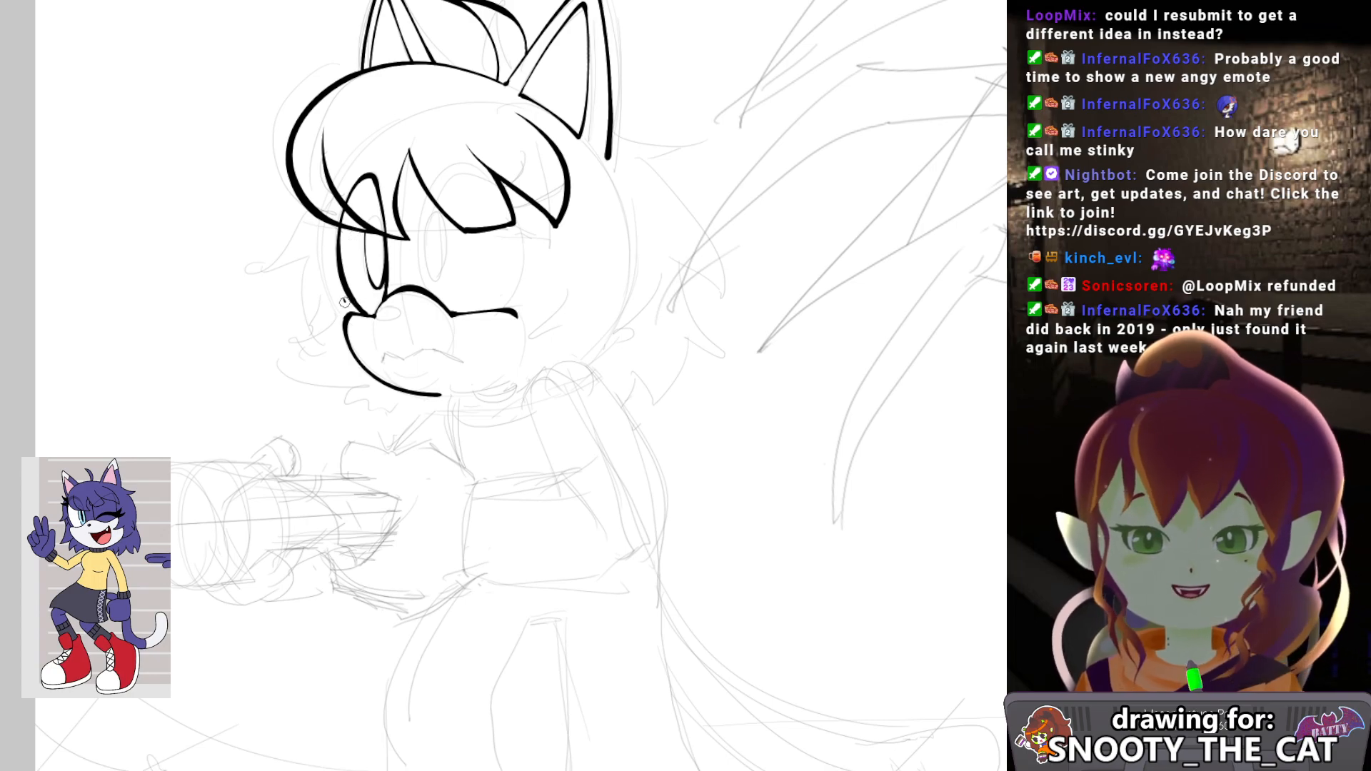
Ink the jagged hair tufts running down the flashlight side of the face and under the chin.
{"action": "mouse_move", "coordinate": [346, 205]}
{"action": "left_mouse_down"}
{"action": "mouse_move", "coordinate": [267, 272]}
{"action": "mouse_move", "coordinate": [244, 263]}
{"action": "mouse_move", "coordinate": [268, 280]}
{"action": "mouse_move", "coordinate": [304, 269]}
{"action": "mouse_move", "coordinate": [307, 345]}
{"action": "mouse_move", "coordinate": [318, 307]}
{"action": "left_mouse_up"}
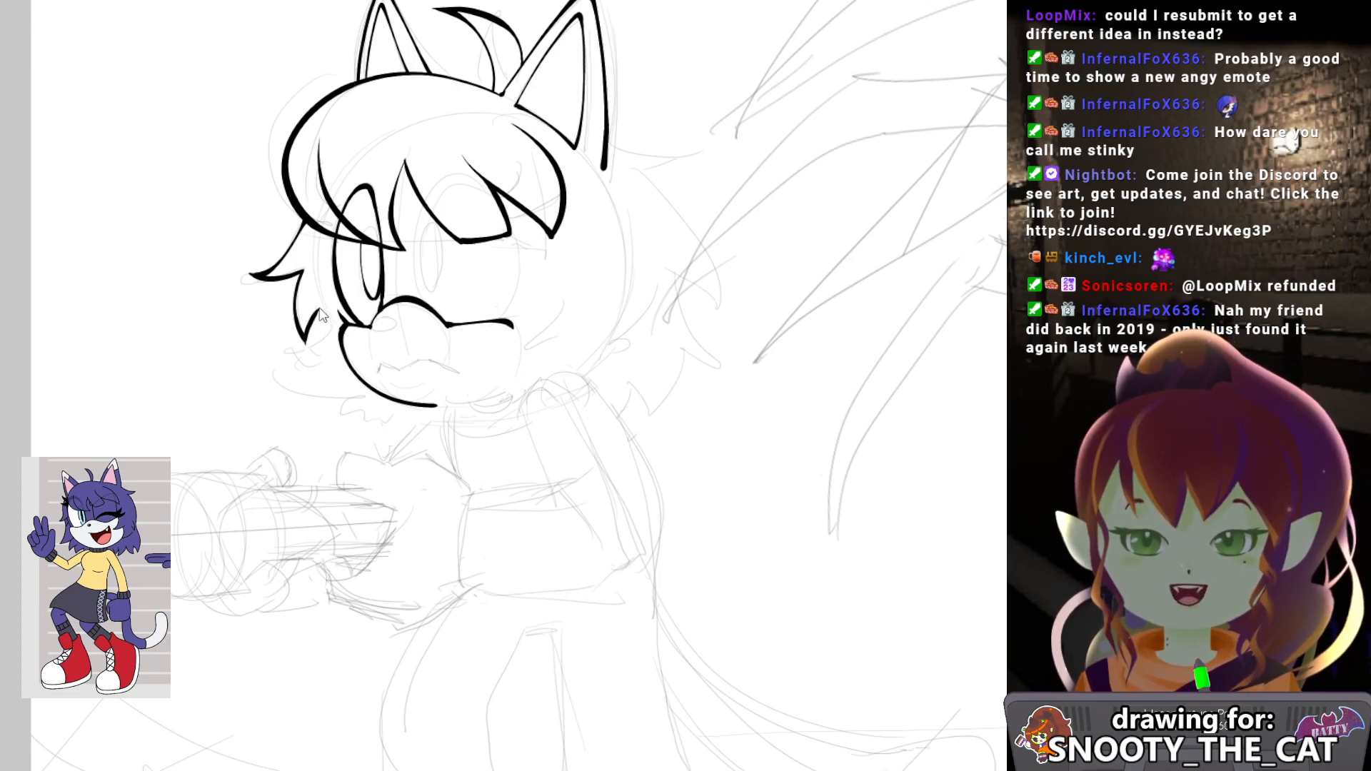
{"action": "mouse_move", "coordinate": [319, 313]}
{"action": "left_mouse_down"}
{"action": "mouse_move", "coordinate": [289, 382]}
{"action": "mouse_move", "coordinate": [350, 394]}
{"action": "mouse_move", "coordinate": [337, 419]}
{"action": "left_mouse_up"}
{"action": "key", "text": "ctrl+z"}
{"action": "key", "text": "ctrl+z"}
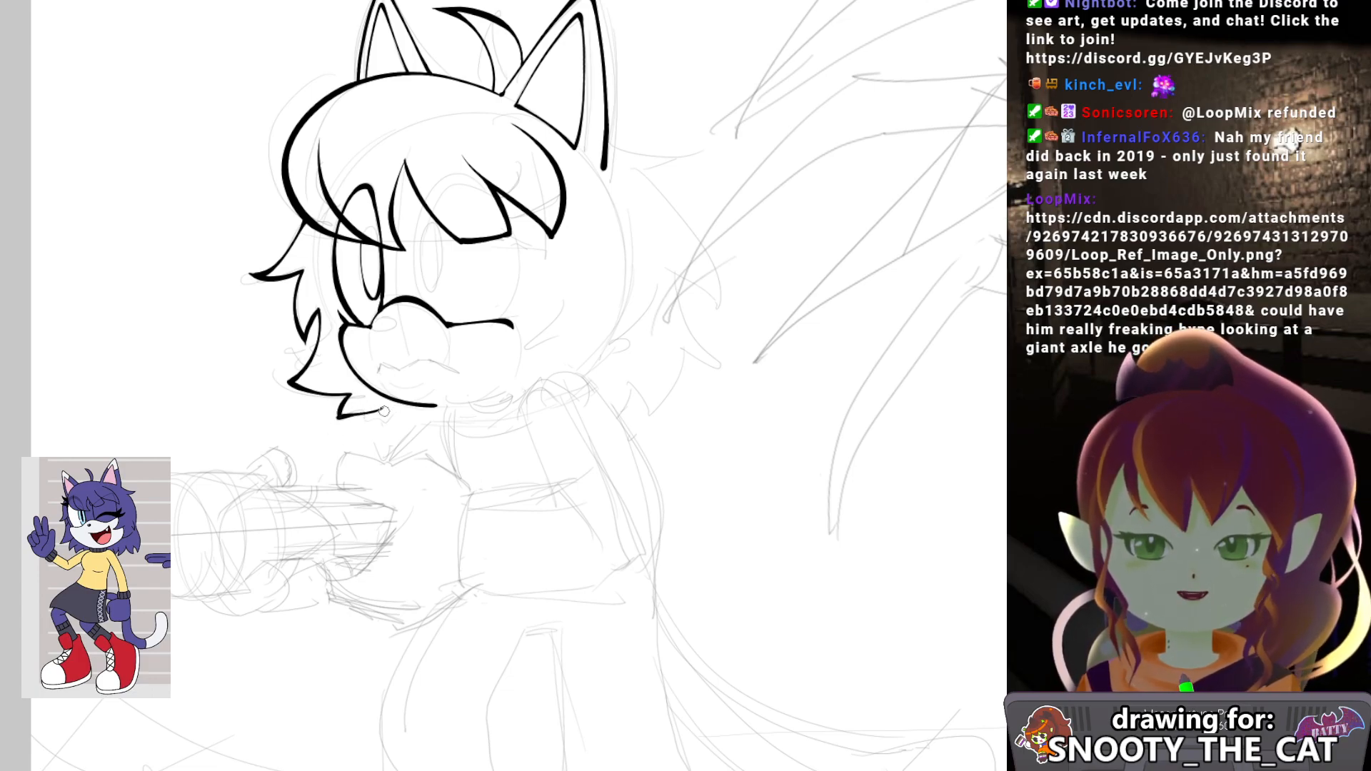
{"action": "mouse_move", "coordinate": [338, 418]}
{"action": "left_mouse_down"}
{"action": "mouse_move", "coordinate": [377, 409]}
{"action": "mouse_move", "coordinate": [384, 433]}
{"action": "mouse_move", "coordinate": [404, 417]}
{"action": "mouse_move", "coordinate": [417, 428]}
{"action": "left_mouse_up"}
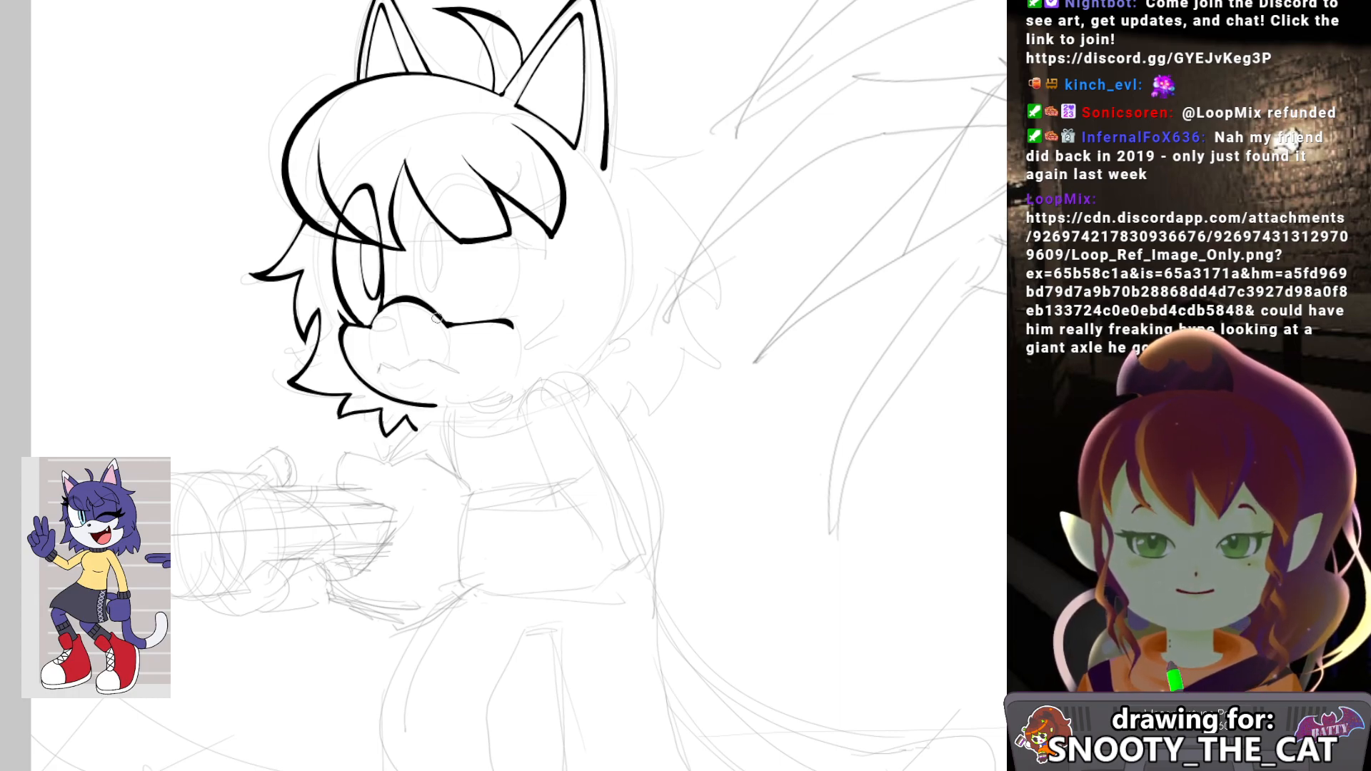
Ink the small nose on the muzzle, fill it solid black, and draw the wavy worried mouth below it.
{"action": "scroll", "coordinate": [394, 286], "scroll_direction": "up", "scroll_amount": 1}
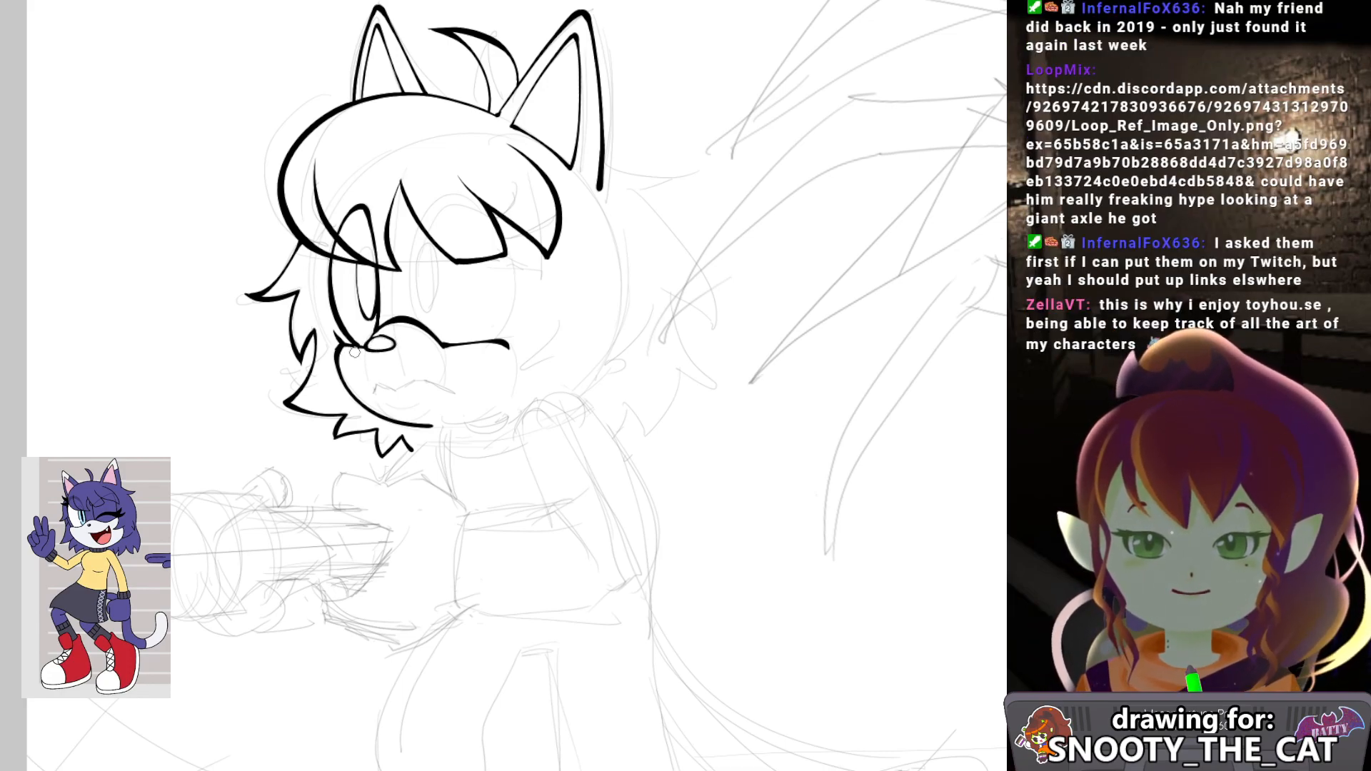
{"action": "left_click", "coordinate": [380, 344]}
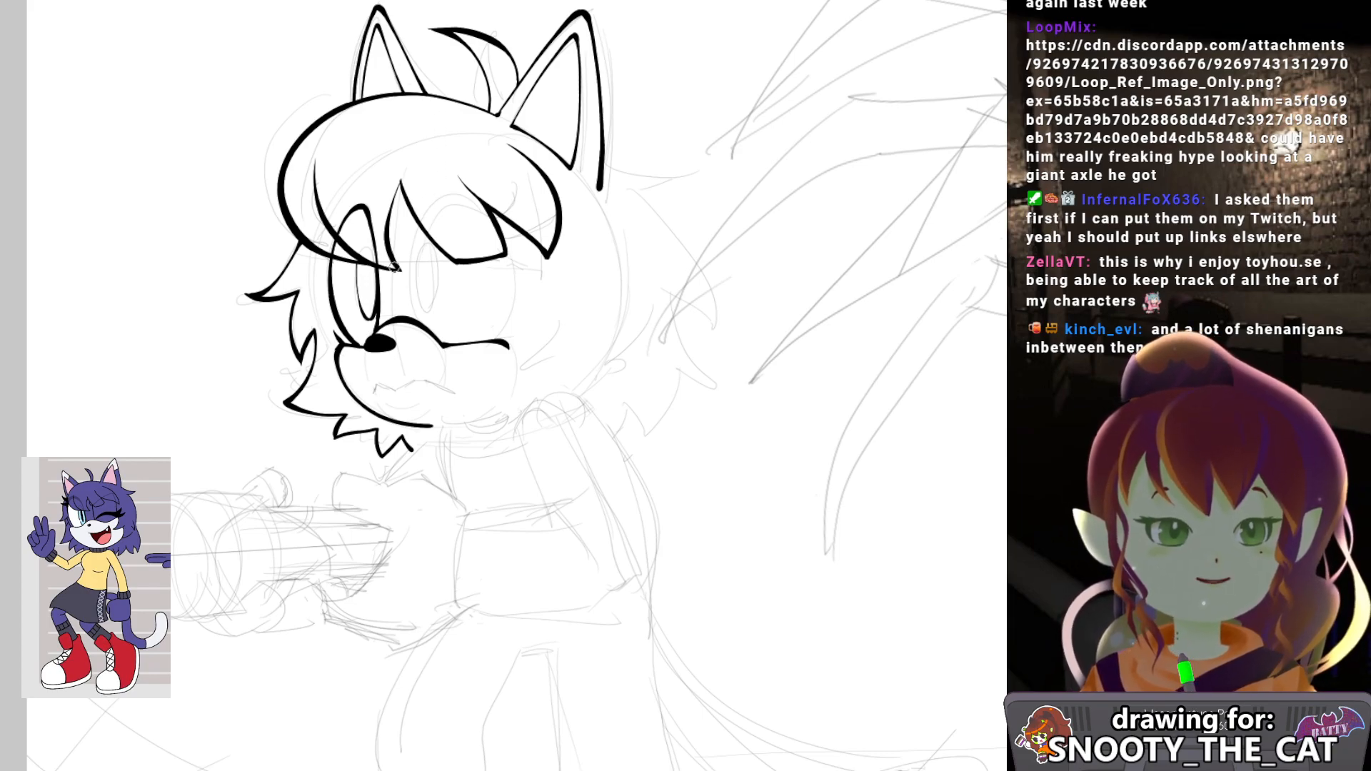
{"action": "left_click_drag", "start_coordinate": [394, 352], "coordinate": [385, 336]}
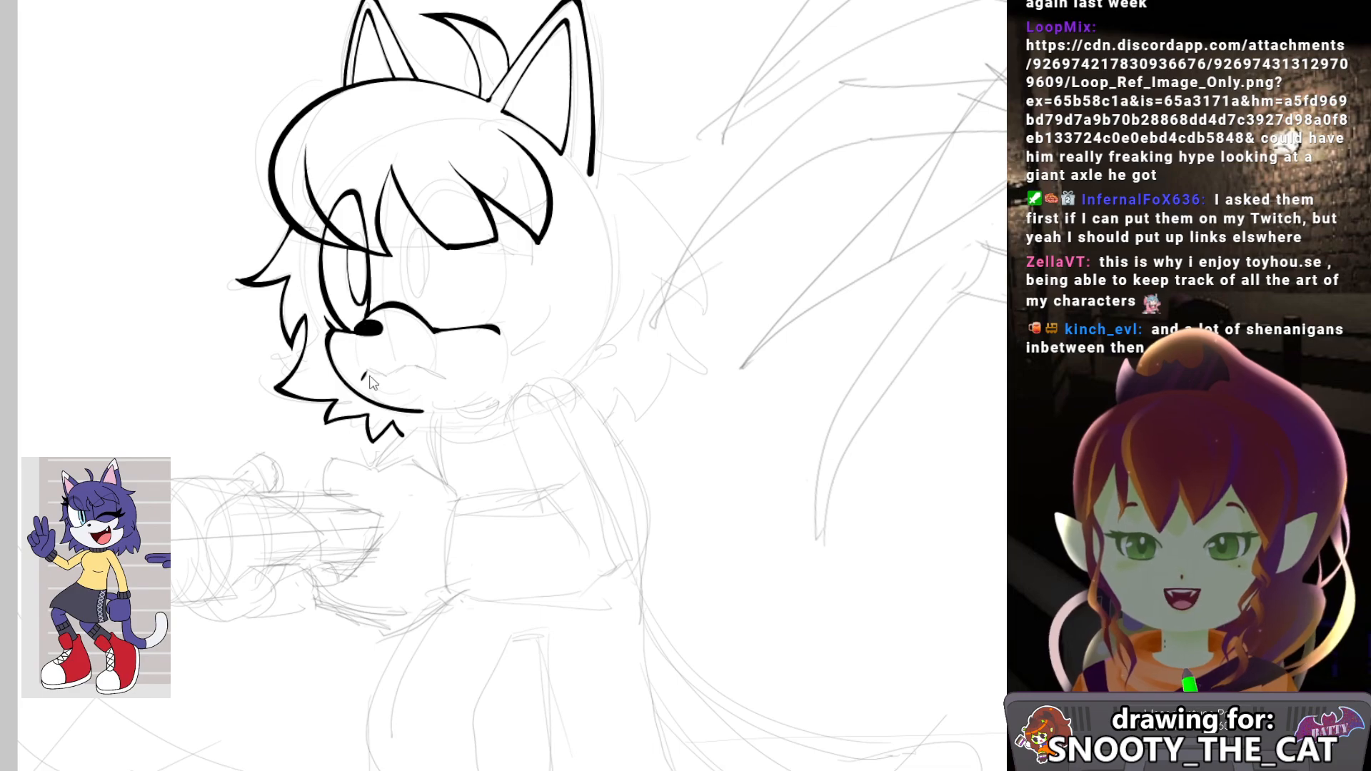
{"action": "mouse_move", "coordinate": [385, 376]}
{"action": "left_mouse_down"}
{"action": "mouse_move", "coordinate": [410, 363]}
{"action": "mouse_move", "coordinate": [440, 377]}
{"action": "left_mouse_up"}
{"action": "mouse_move", "coordinate": [441, 300]}
{"action": "left_mouse_down"}
{"action": "mouse_move", "coordinate": [429, 303]}
{"action": "mouse_move", "coordinate": [471, 312]}
{"action": "left_mouse_up"}
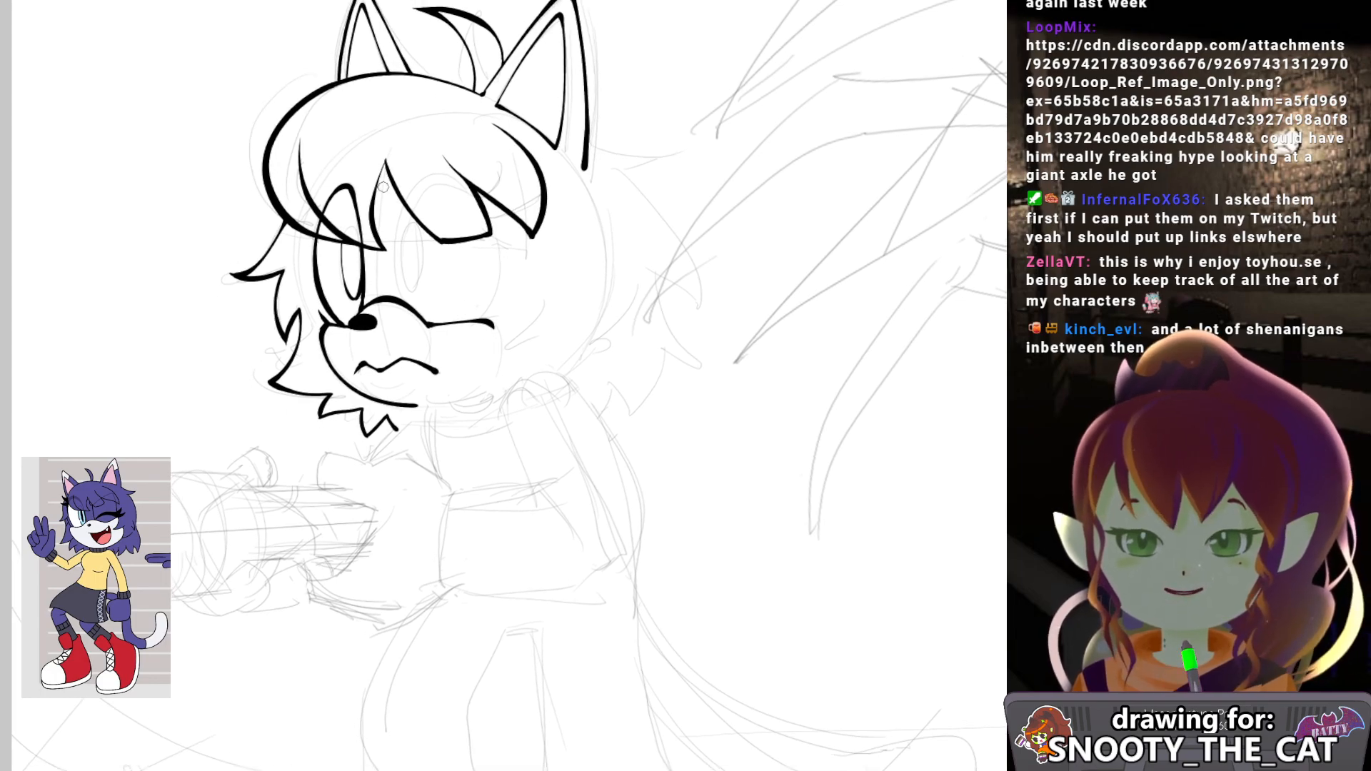
Ink pointed eyelashes at the outer upper corner of the flashlight-side eye and thicken the eye's outline there.
{"action": "left_click_drag", "start_coordinate": [377, 180], "coordinate": [390, 232]}
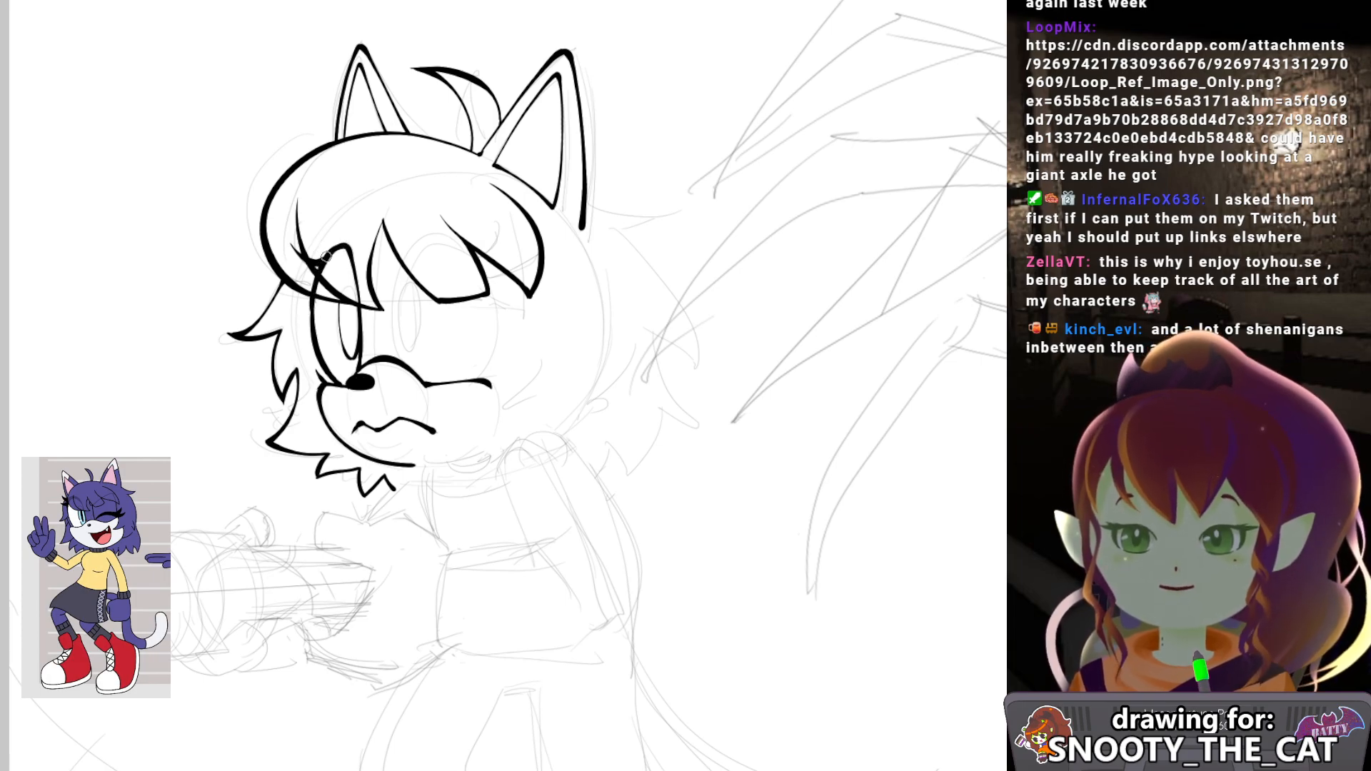
{"action": "left_click_drag", "start_coordinate": [316, 275], "coordinate": [311, 333]}
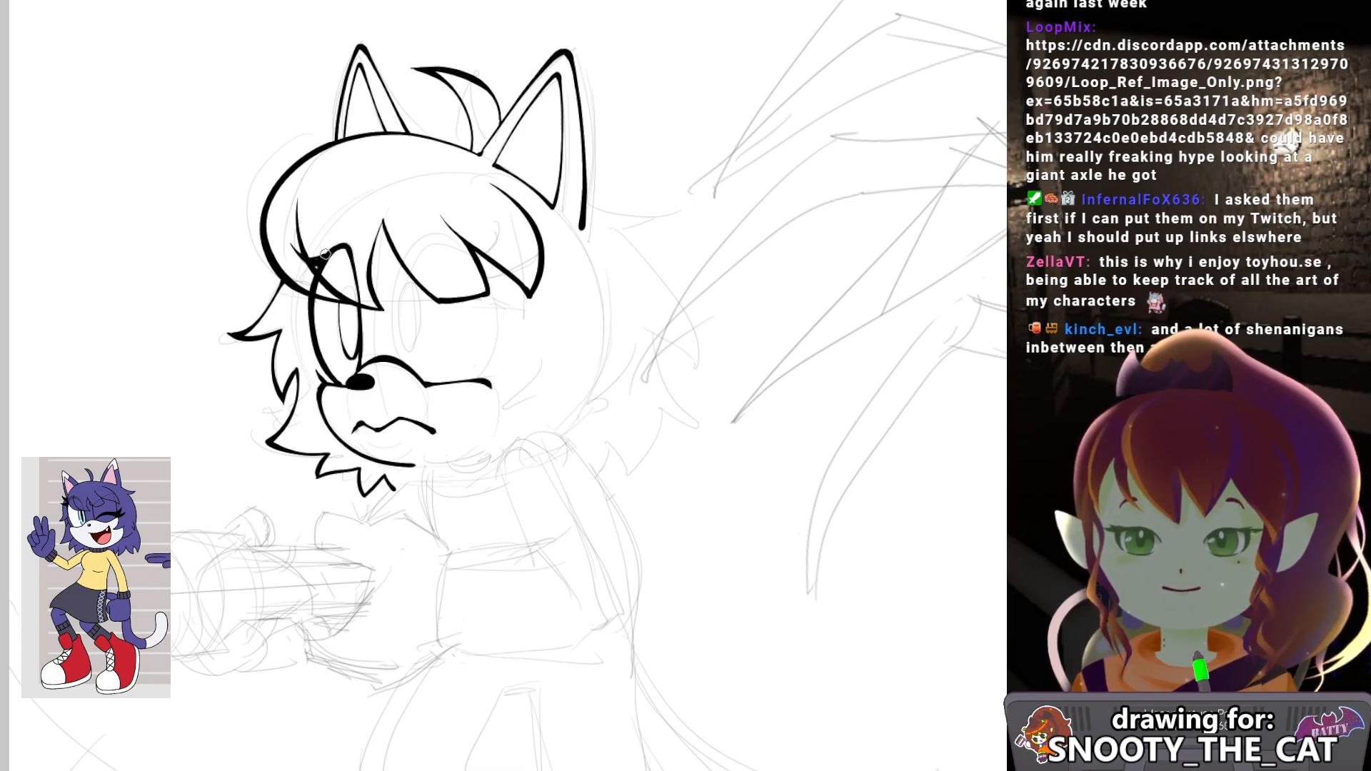
{"action": "mouse_move", "coordinate": [316, 244]}
{"action": "left_mouse_down"}
{"action": "mouse_move", "coordinate": [329, 250]}
{"action": "mouse_move", "coordinate": [317, 228]}
{"action": "left_mouse_up"}
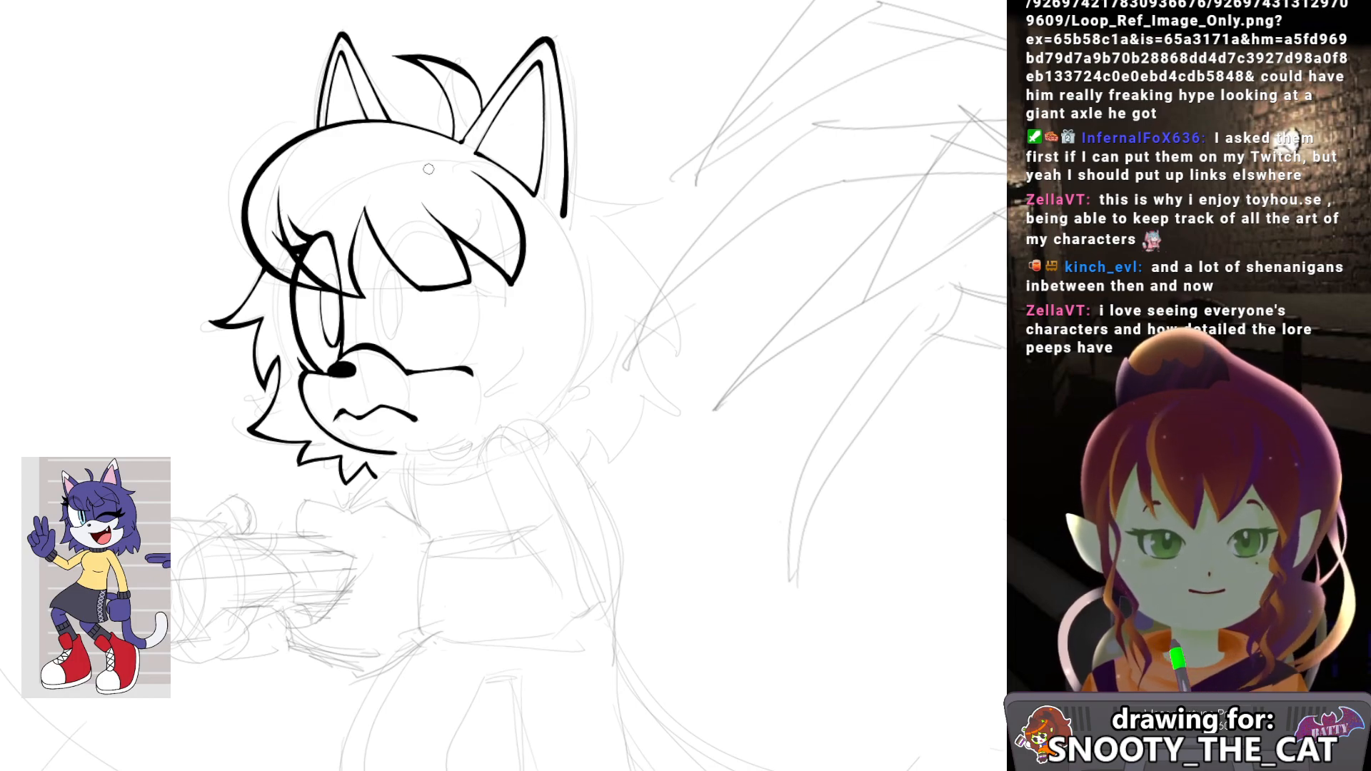
Ink the larger eye nearest the spider with its rounded outline, upper lashes and narrow oval pupil.
{"action": "left_click_drag", "start_coordinate": [435, 282], "coordinate": [418, 295]}
{"action": "mouse_move", "coordinate": [362, 355]}
{"action": "left_mouse_down"}
{"action": "mouse_move", "coordinate": [359, 292]}
{"action": "mouse_move", "coordinate": [378, 247]}
{"action": "mouse_move", "coordinate": [405, 239]}
{"action": "mouse_move", "coordinate": [454, 280]}
{"action": "mouse_move", "coordinate": [465, 336]}
{"action": "mouse_move", "coordinate": [442, 381]}
{"action": "left_mouse_up"}
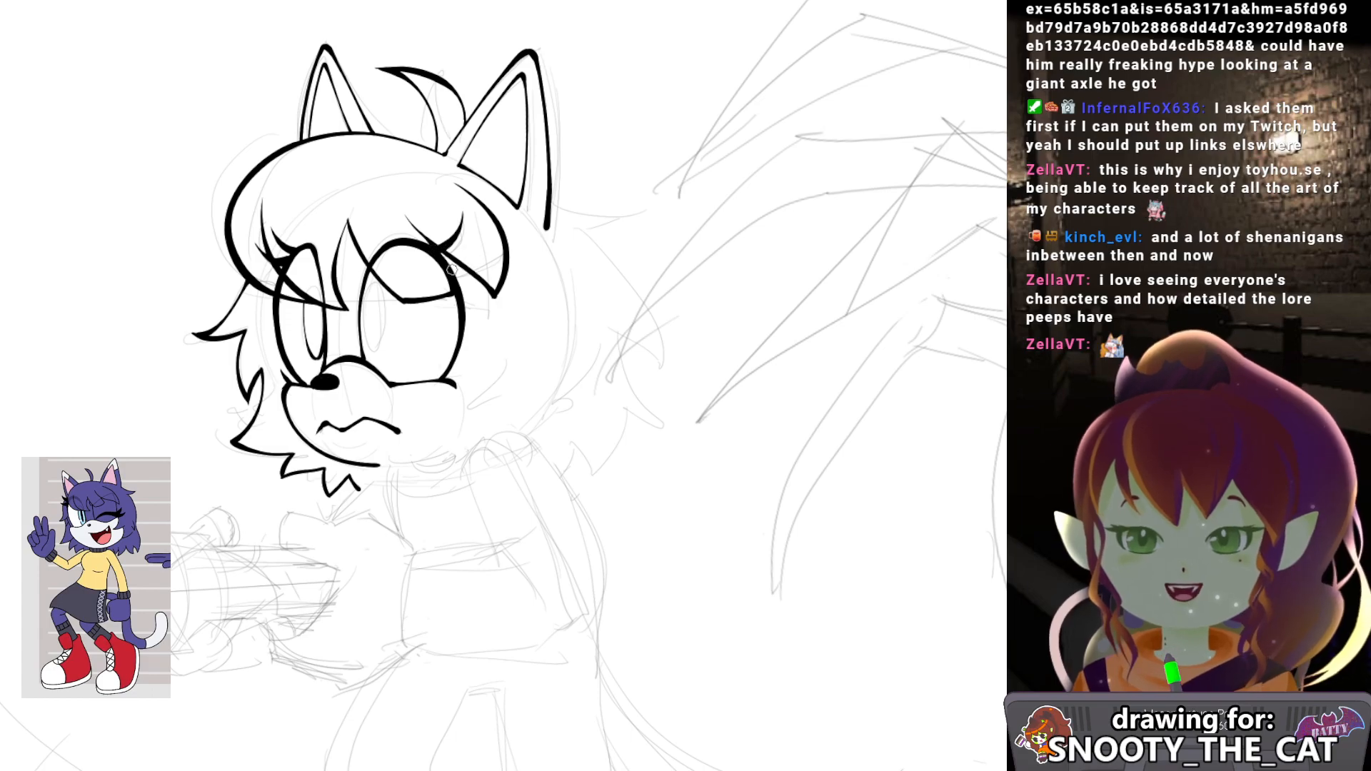
{"action": "left_click_drag", "start_coordinate": [444, 263], "coordinate": [482, 251]}
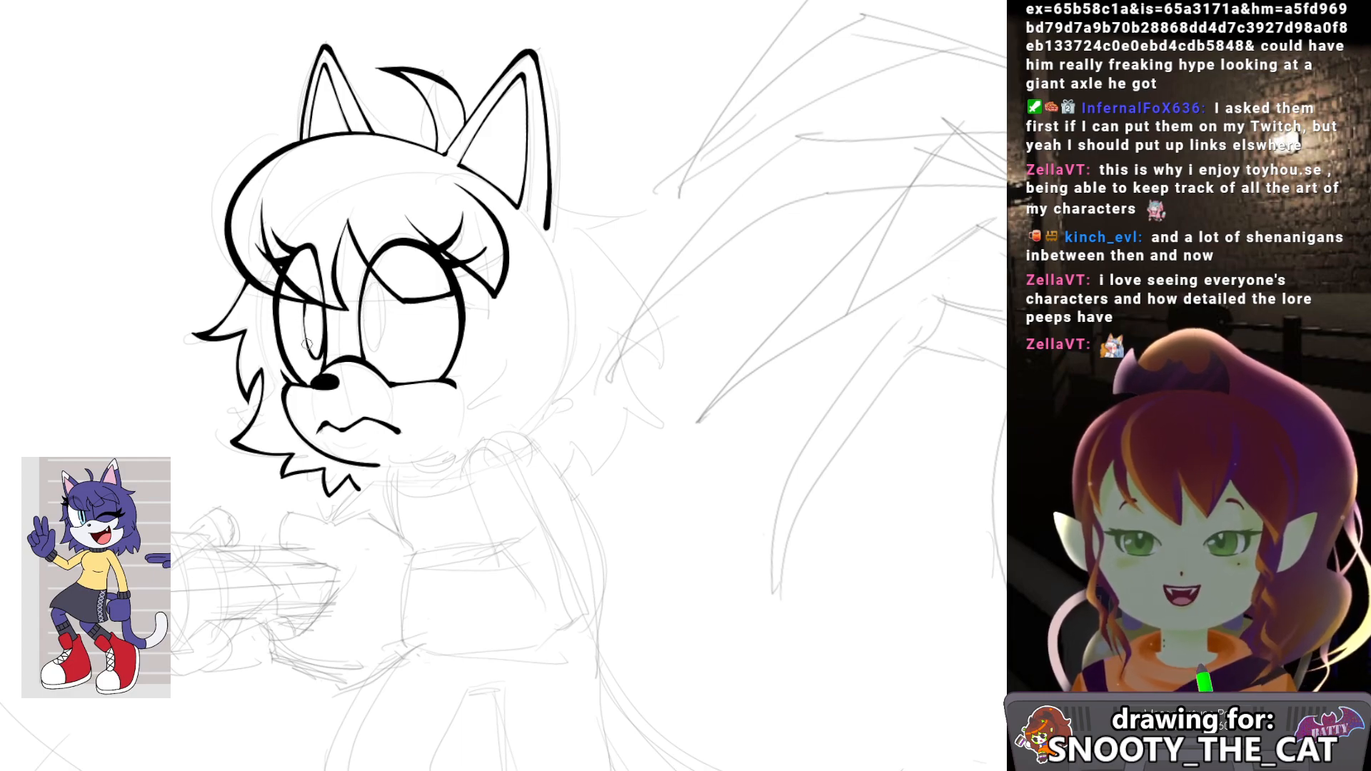
{"action": "left_click_drag", "start_coordinate": [372, 285], "coordinate": [367, 343]}
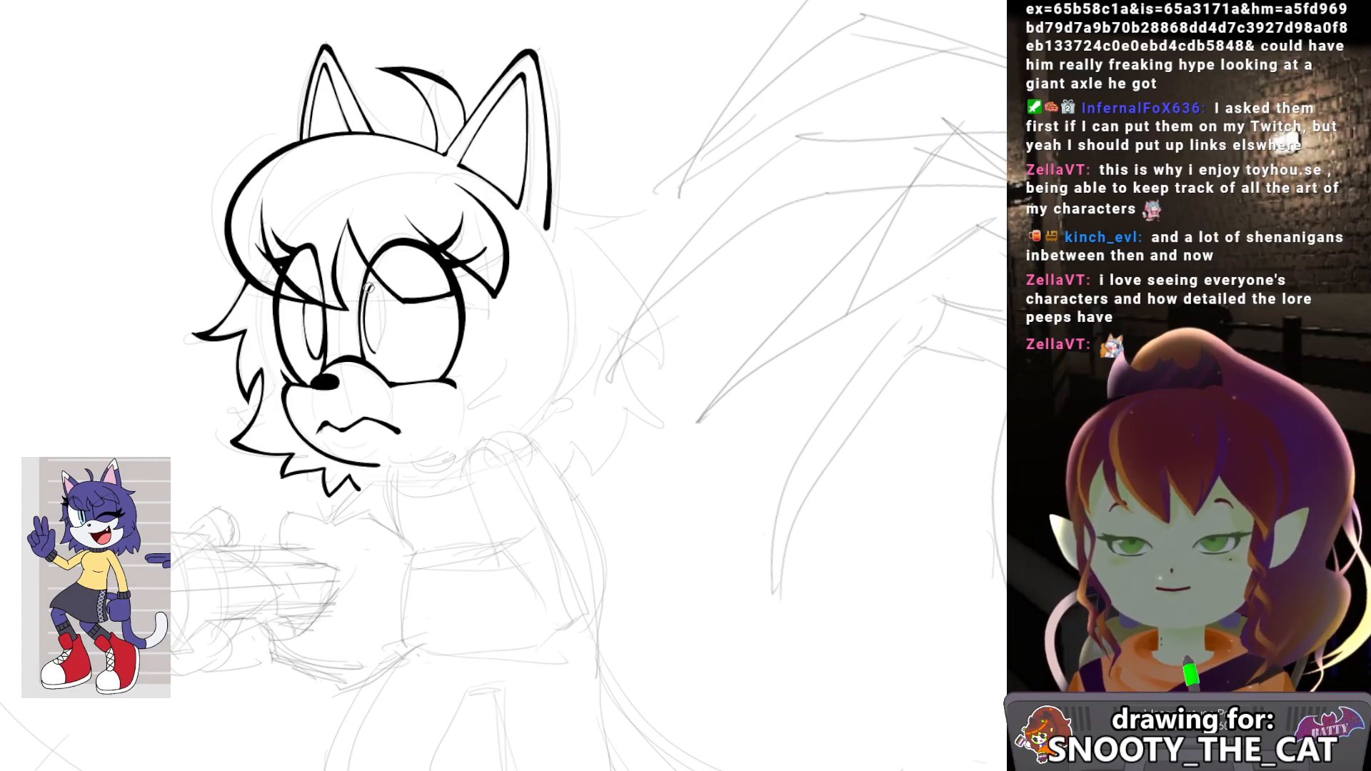
{"action": "left_click_drag", "start_coordinate": [374, 285], "coordinate": [382, 341]}
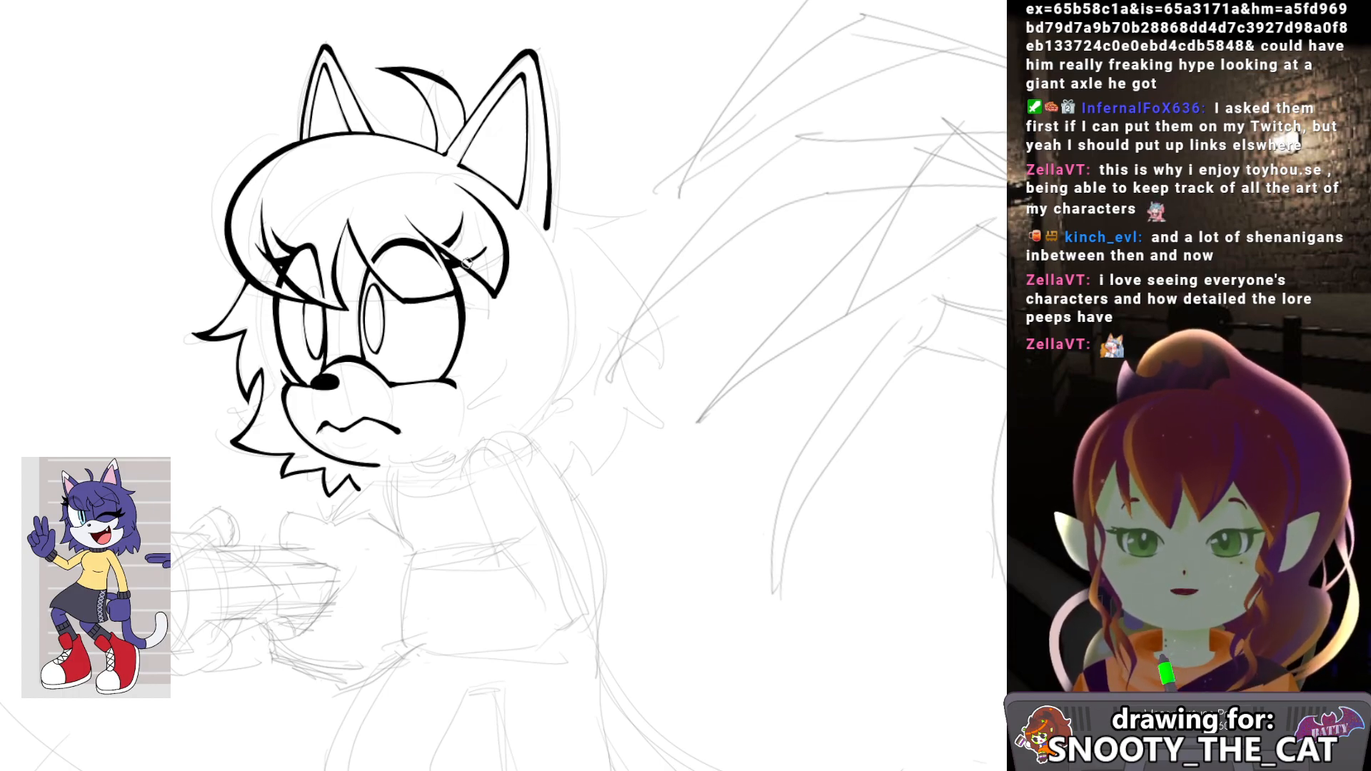
Ink the pointed cheek fur beside the larger eye and extend the chin curve up to meet it.
{"action": "mouse_move", "coordinate": [467, 261]}
{"action": "left_mouse_down"}
{"action": "mouse_move", "coordinate": [501, 243]}
{"action": "mouse_move", "coordinate": [515, 271]}
{"action": "mouse_move", "coordinate": [524, 256]}
{"action": "mouse_move", "coordinate": [479, 298]}
{"action": "mouse_move", "coordinate": [536, 306]}
{"action": "mouse_move", "coordinate": [500, 347]}
{"action": "mouse_move", "coordinate": [503, 332]}
{"action": "mouse_move", "coordinate": [444, 359]}
{"action": "mouse_move", "coordinate": [511, 316]}
{"action": "left_mouse_up"}
{"action": "scroll", "coordinate": [516, 264], "scroll_direction": "down", "scroll_amount": 3}
{"action": "key", "text": "ctrl+z"}
{"action": "key", "text": "ctrl+z"}
{"action": "key", "text": "ctrl+z"}
{"action": "key", "text": "ctrl+z"}
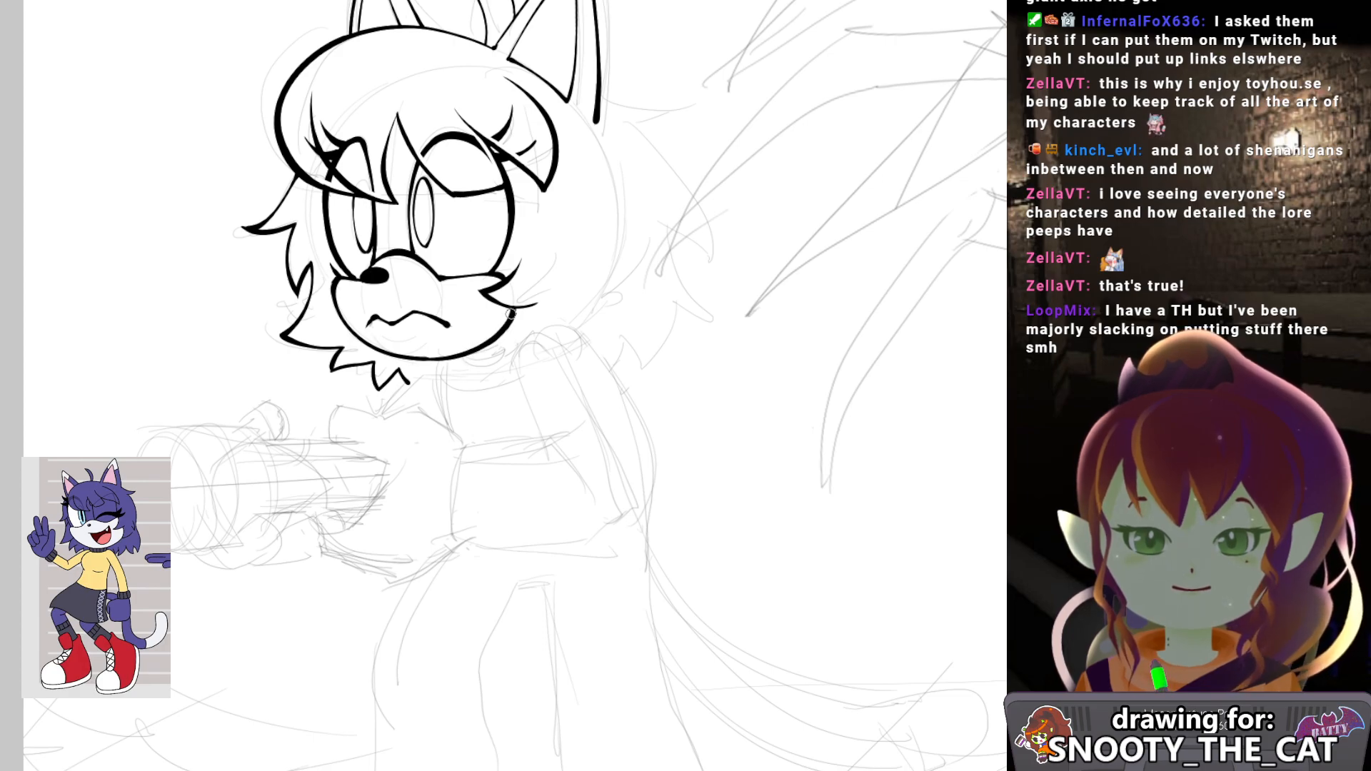
Ink the pointed hair tuft sticking out behind the ear nearest the spider.
{"action": "left_click_drag", "start_coordinate": [517, 184], "coordinate": [469, 270]}
{"action": "mouse_move", "coordinate": [548, 208]}
{"action": "left_mouse_down"}
{"action": "mouse_move", "coordinate": [508, 214]}
{"action": "mouse_move", "coordinate": [589, 199]}
{"action": "left_mouse_up"}
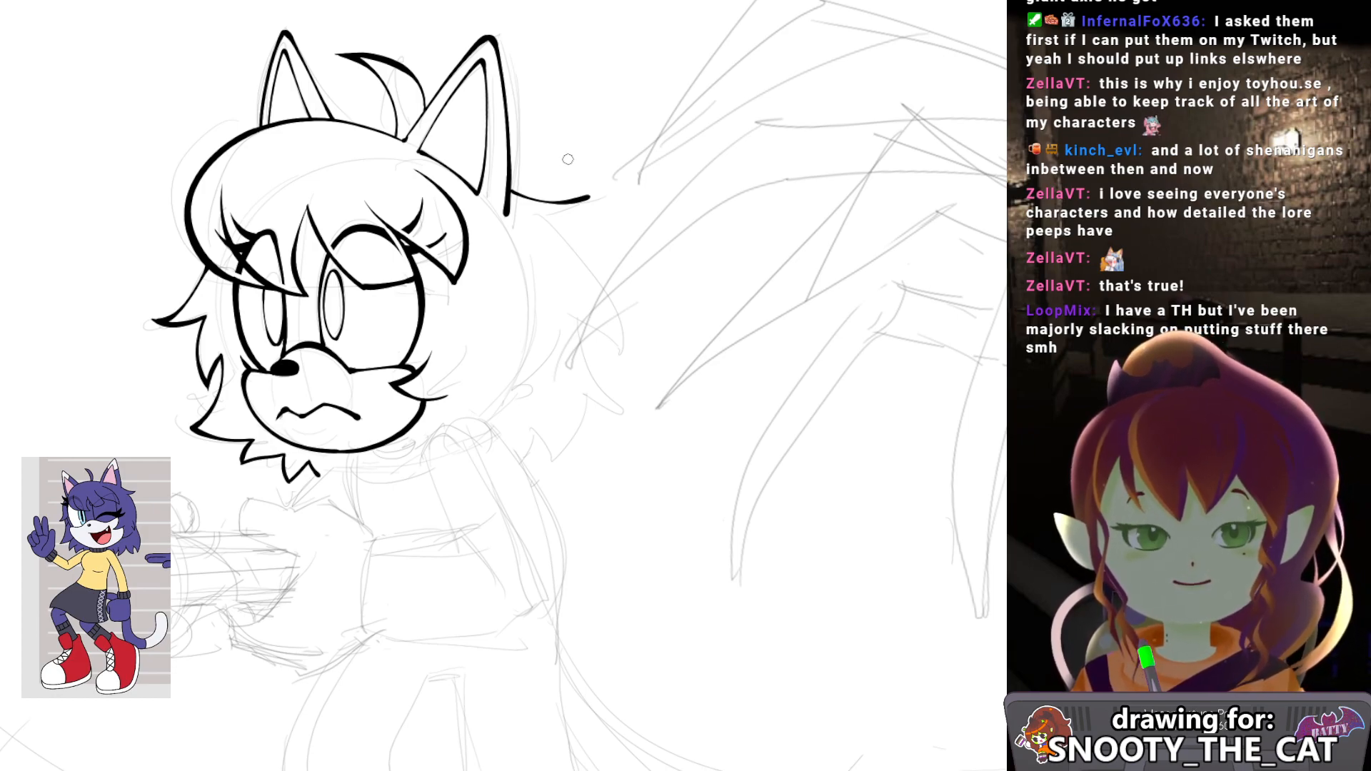
{"action": "mouse_move", "coordinate": [579, 213]}
{"action": "left_mouse_down"}
{"action": "mouse_move", "coordinate": [567, 190]}
{"action": "mouse_move", "coordinate": [527, 202]}
{"action": "left_mouse_up"}
{"action": "key", "text": "ctrl+z"}
{"action": "key", "text": "ctrl+z"}
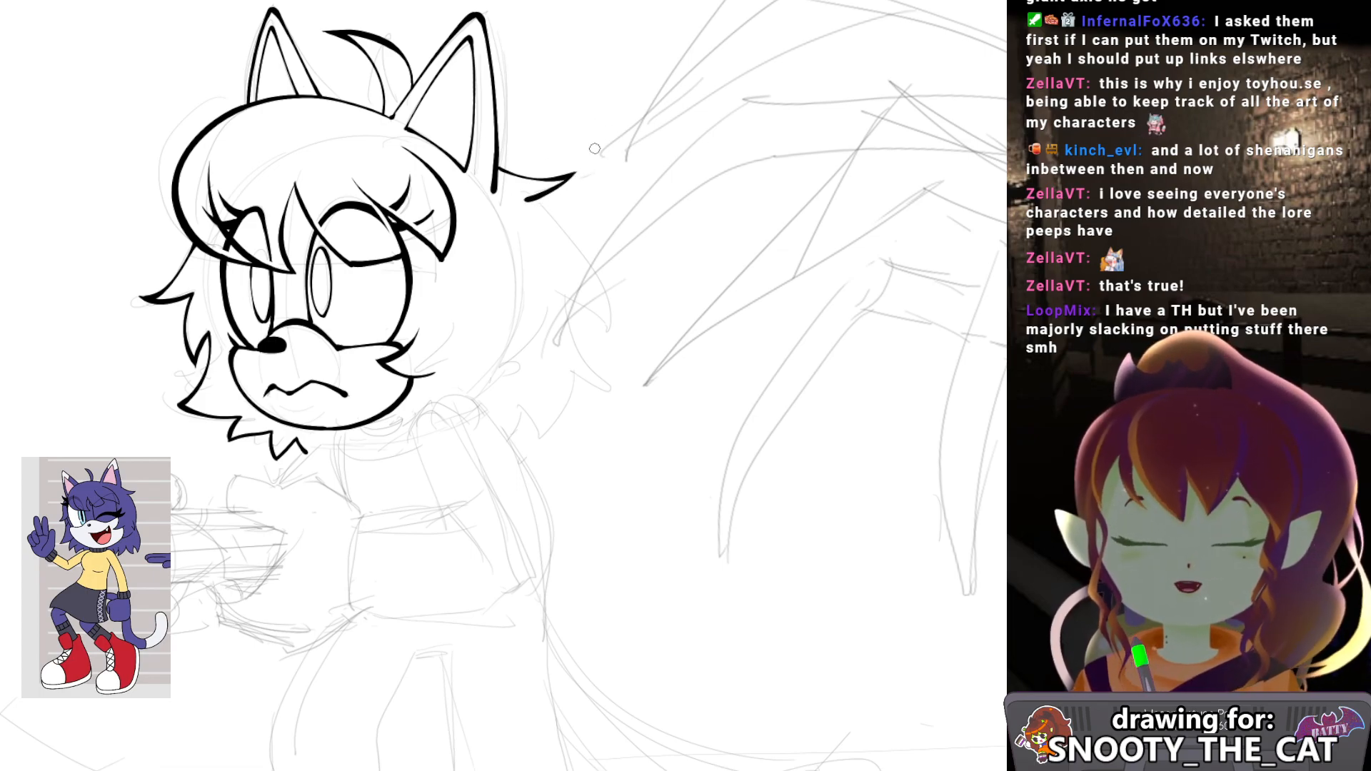
Examine the inked head against the full sketch of the body and spider.
{"action": "mouse_move", "coordinate": [595, 149]}
{"action": "left_mouse_down"}
{"action": "mouse_move", "coordinate": [459, 238]}
{"action": "mouse_move", "coordinate": [512, 346]}
{"action": "mouse_move", "coordinate": [588, 336]}
{"action": "mouse_move", "coordinate": [547, 336]}
{"action": "mouse_move", "coordinate": [514, 297]}
{"action": "mouse_move", "coordinate": [545, 312]}
{"action": "mouse_move", "coordinate": [543, 362]}
{"action": "left_mouse_up"}
{"action": "key", "text": "ctrl+minus"}
{"action": "key", "text": "ctrl+minus"}
{"action": "left_click_drag", "start_coordinate": [546, 306], "coordinate": [499, 299]}
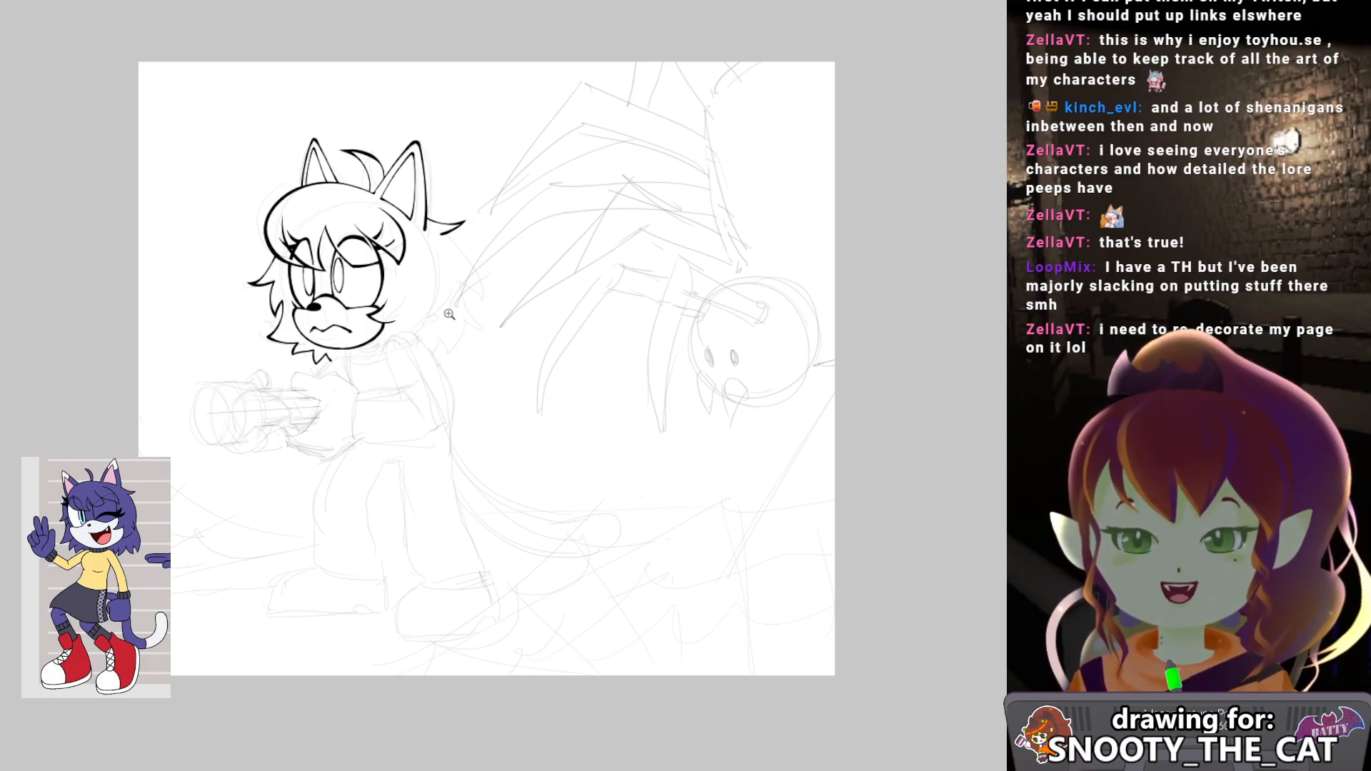
{"action": "left_click", "coordinate": [433, 274]}
{"action": "left_click", "coordinate": [440, 275]}
{"action": "mouse_move", "coordinate": [440, 272]}
{"action": "left_mouse_down"}
{"action": "mouse_move", "coordinate": [513, 267]}
{"action": "mouse_move", "coordinate": [539, 246]}
{"action": "left_mouse_up"}
{"action": "left_click", "coordinate": [481, 260]}
{"action": "left_click", "coordinate": [554, 256], "text": "alt"}
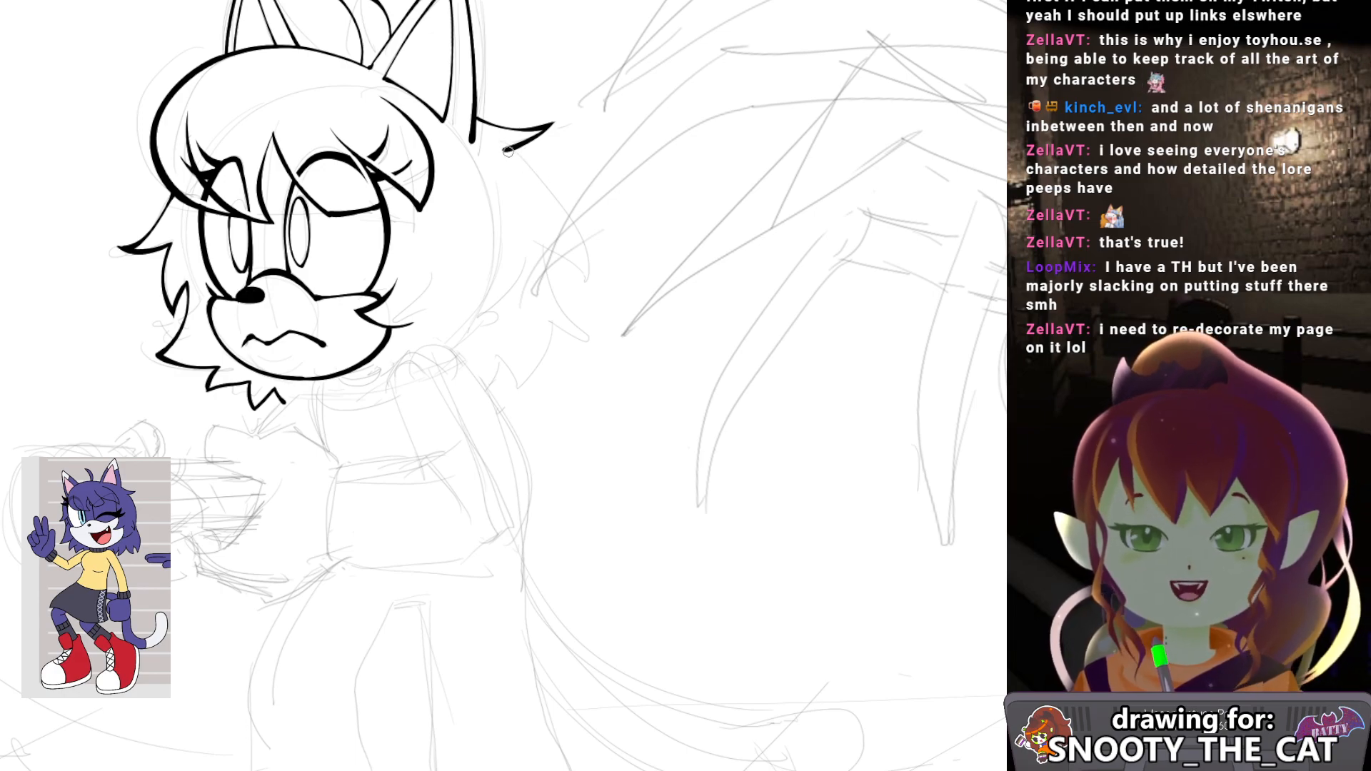
Ink the jagged outer contour of the hair from the tuft behind the ear down the back of the head.
{"action": "mouse_move", "coordinate": [504, 149]}
{"action": "left_mouse_down"}
{"action": "mouse_move", "coordinate": [554, 194]}
{"action": "mouse_move", "coordinate": [583, 280]}
{"action": "mouse_move", "coordinate": [537, 248]}
{"action": "mouse_move", "coordinate": [591, 321]}
{"action": "mouse_move", "coordinate": [545, 335]}
{"action": "mouse_move", "coordinate": [522, 385]}
{"action": "mouse_move", "coordinate": [502, 362]}
{"action": "mouse_move", "coordinate": [491, 386]}
{"action": "mouse_move", "coordinate": [486, 340]}
{"action": "mouse_move", "coordinate": [555, 331]}
{"action": "left_mouse_up"}
{"action": "key", "text": "ctrl+z"}
{"action": "left_click_drag", "start_coordinate": [481, 279], "coordinate": [503, 292]}
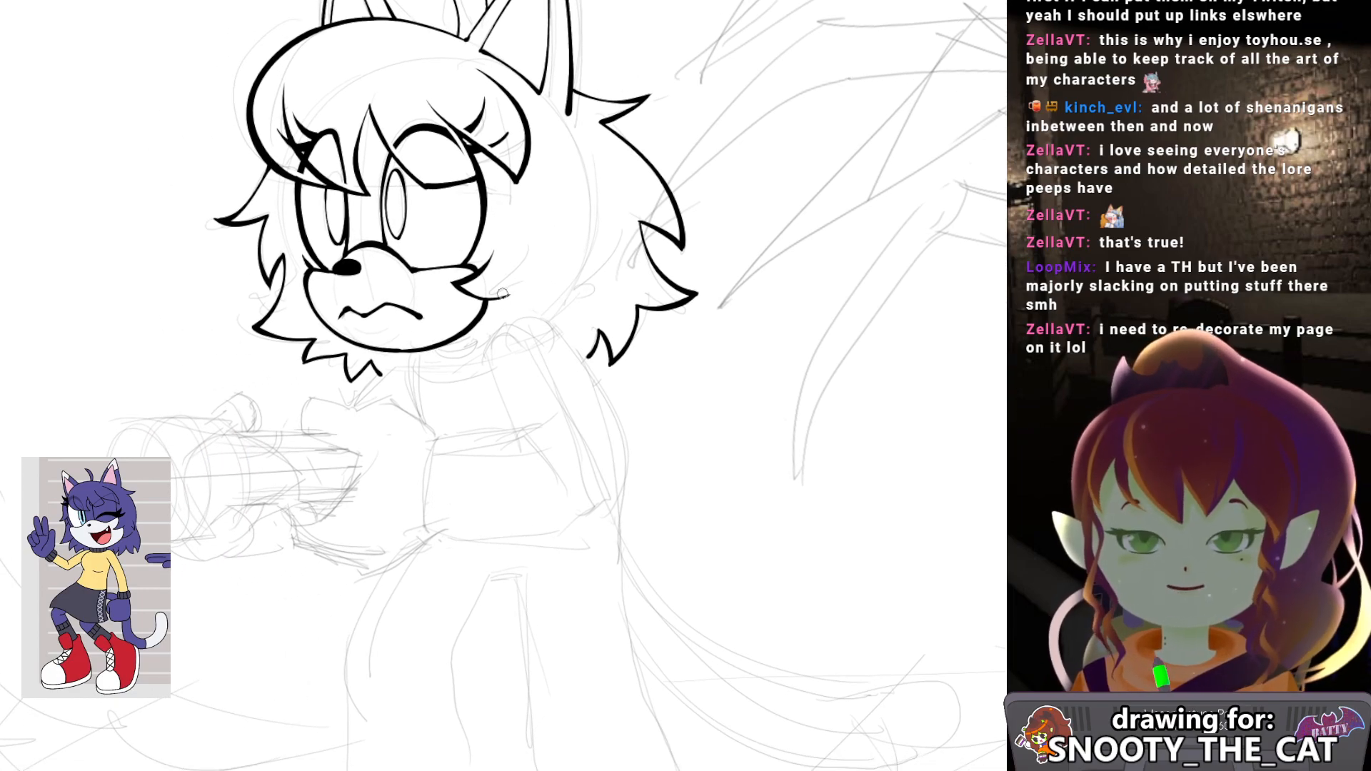
Ink the short inner strands of the back hair between the cheek and the lower hair spikes.
{"action": "key", "text": "ctrl+z"}
{"action": "mouse_move", "coordinate": [603, 222]}
{"action": "left_mouse_down"}
{"action": "mouse_move", "coordinate": [598, 273]}
{"action": "mouse_move", "coordinate": [607, 263]}
{"action": "mouse_move", "coordinate": [586, 293]}
{"action": "mouse_move", "coordinate": [587, 265]}
{"action": "mouse_move", "coordinate": [564, 307]}
{"action": "mouse_move", "coordinate": [550, 309]}
{"action": "mouse_move", "coordinate": [542, 258]}
{"action": "left_mouse_up"}
{"action": "key", "text": "ctrl+z"}
{"action": "key", "text": "ctrl+z"}
{"action": "left_click_drag", "start_coordinate": [571, 305], "coordinate": [584, 275]}
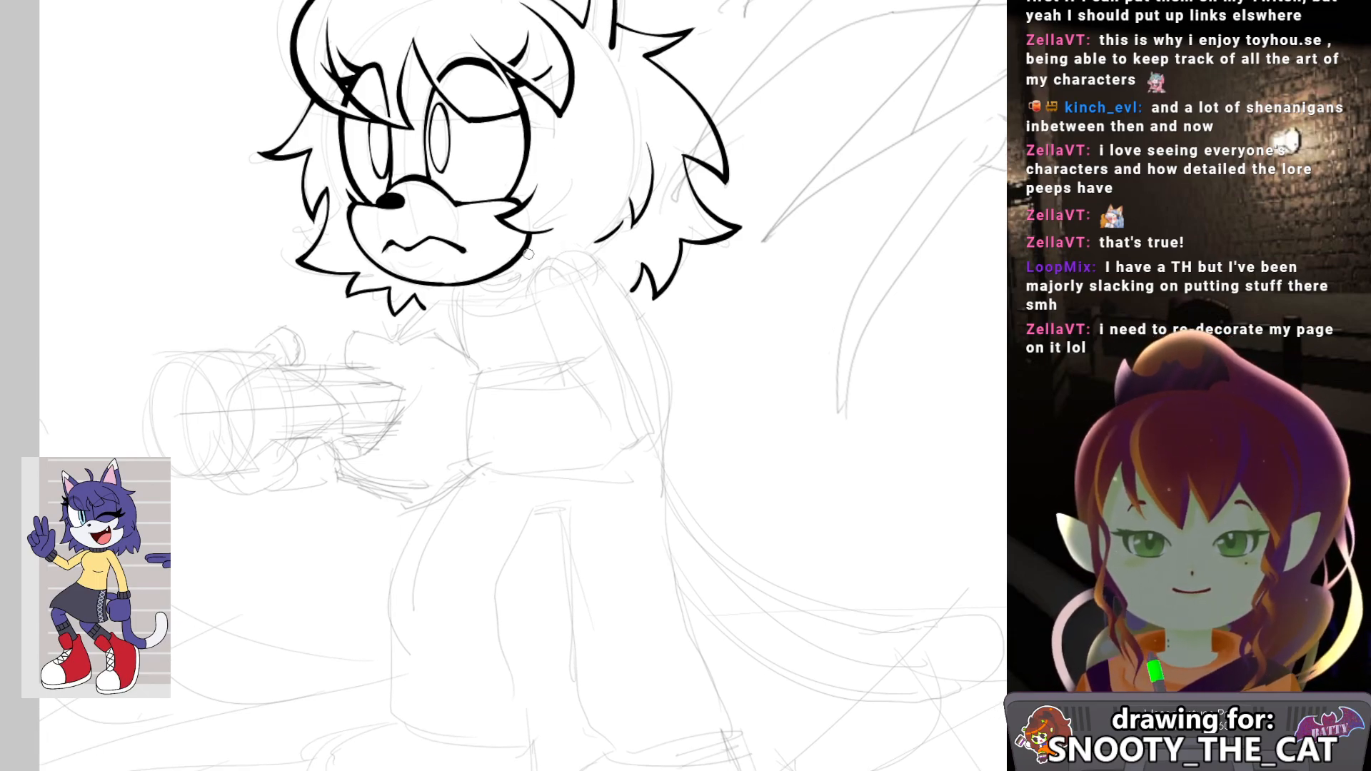
Ink the short diagonal line of the far shoulder sloping from beneath the chin toward the flashlight hand.
{"action": "left_click_drag", "start_coordinate": [559, 278], "coordinate": [498, 336]}
{"action": "mouse_move", "coordinate": [509, 278]}
{"action": "left_mouse_down"}
{"action": "mouse_move", "coordinate": [514, 289]}
{"action": "mouse_move", "coordinate": [533, 261]}
{"action": "left_mouse_up"}
{"action": "mouse_move", "coordinate": [465, 321]}
{"action": "left_mouse_down"}
{"action": "mouse_move", "coordinate": [462, 304]}
{"action": "mouse_move", "coordinate": [499, 284]}
{"action": "mouse_move", "coordinate": [484, 269]}
{"action": "mouse_move", "coordinate": [423, 296]}
{"action": "mouse_move", "coordinate": [429, 316]}
{"action": "left_mouse_up"}
{"action": "key", "text": "ctrl+z"}
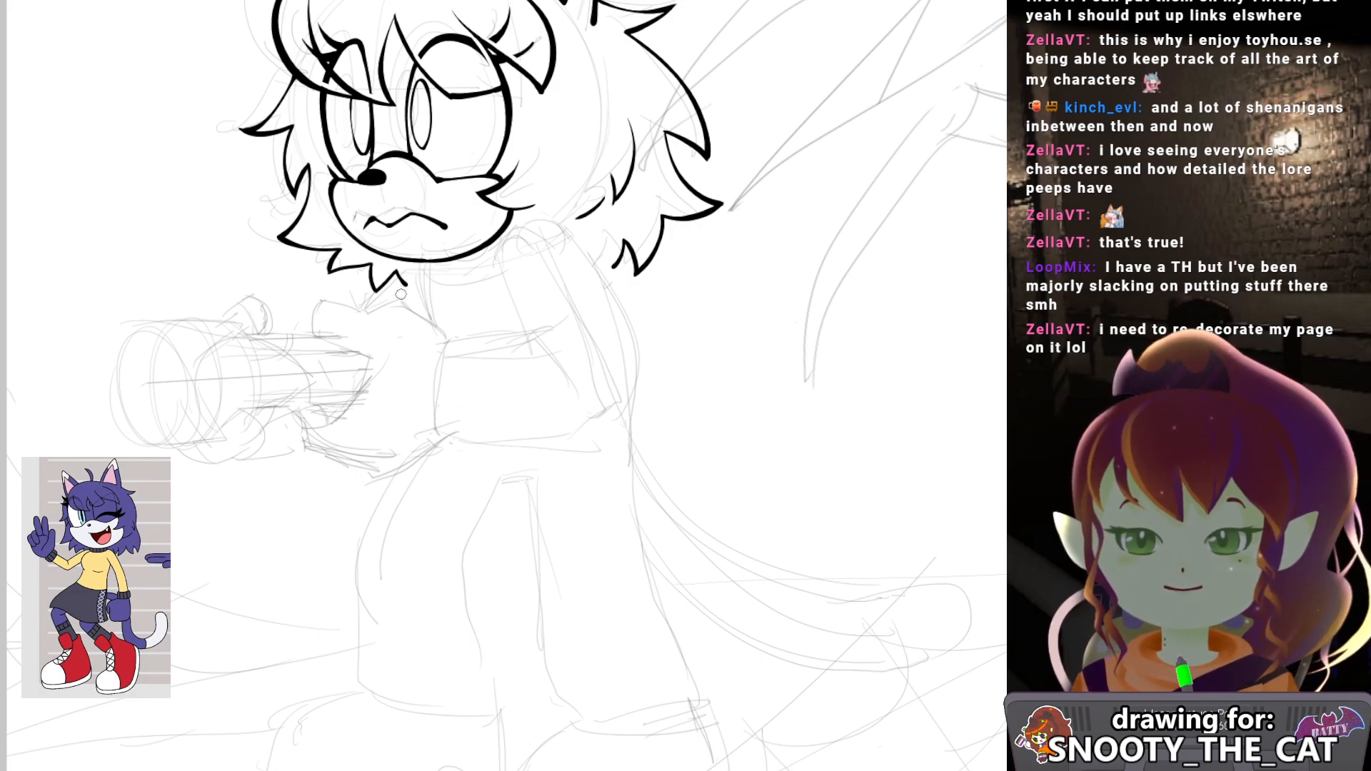
{"action": "left_click_drag", "start_coordinate": [371, 310], "coordinate": [423, 262]}
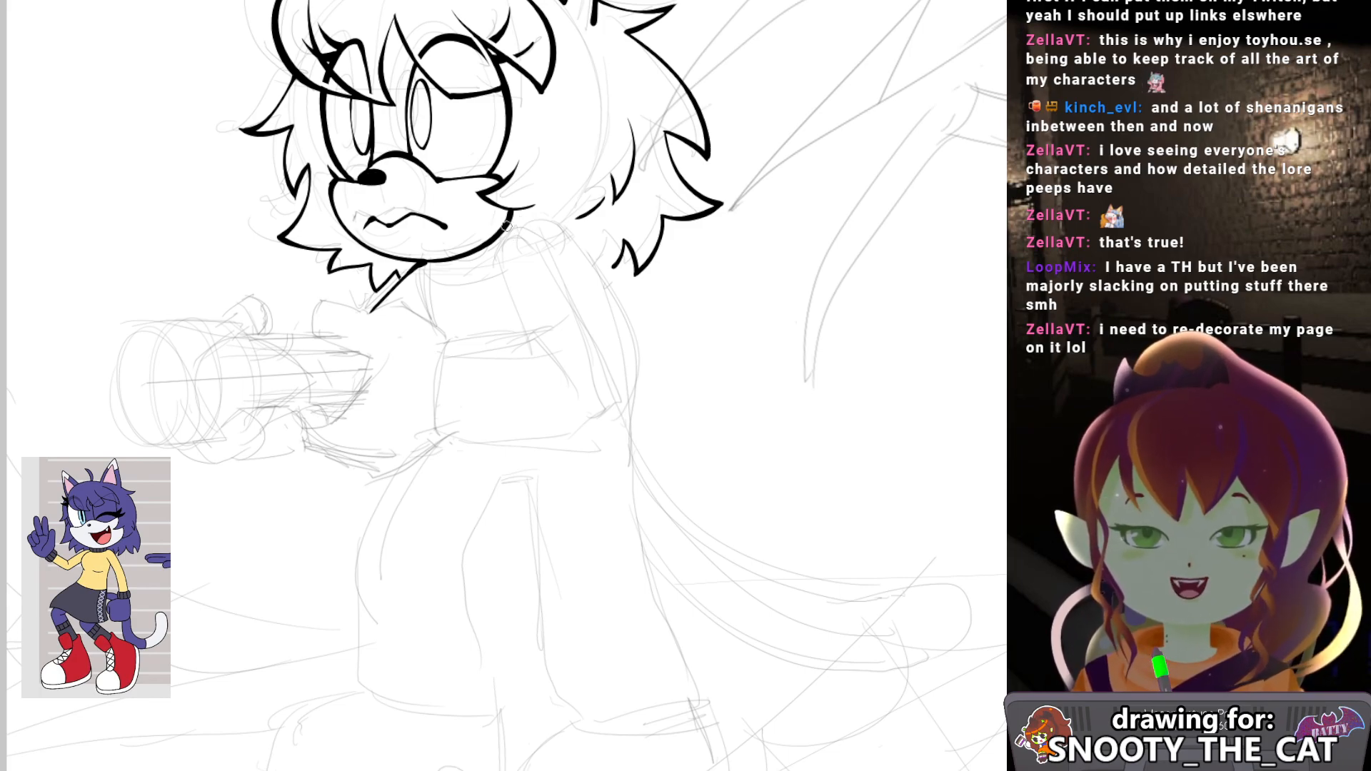
Ink the curved shoulder and back line below the cheek and the front edge of the near upper arm.
{"action": "mouse_move", "coordinate": [510, 227]}
{"action": "left_mouse_down"}
{"action": "mouse_move", "coordinate": [525, 225]}
{"action": "mouse_move", "coordinate": [589, 283]}
{"action": "mouse_move", "coordinate": [626, 354]}
{"action": "left_mouse_up"}
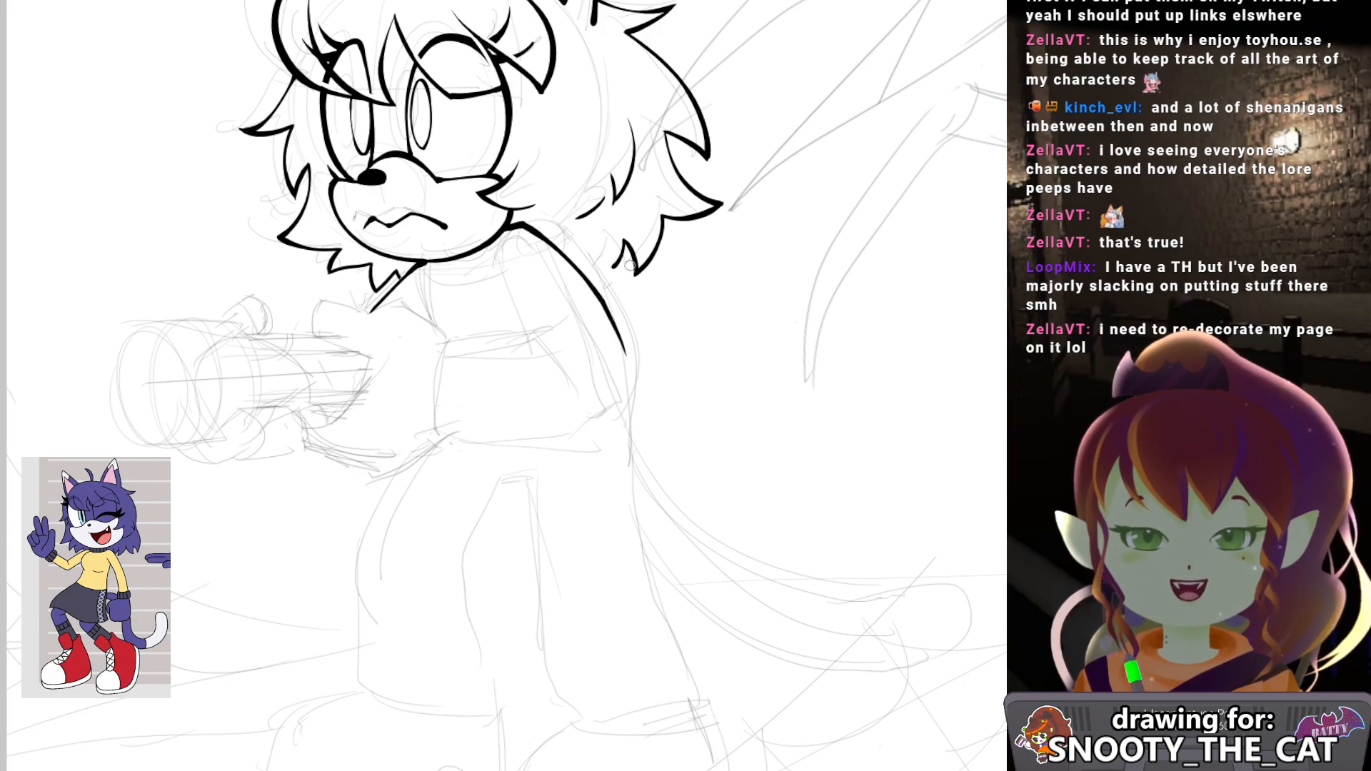
{"action": "left_click_drag", "start_coordinate": [627, 243], "coordinate": [520, 193]}
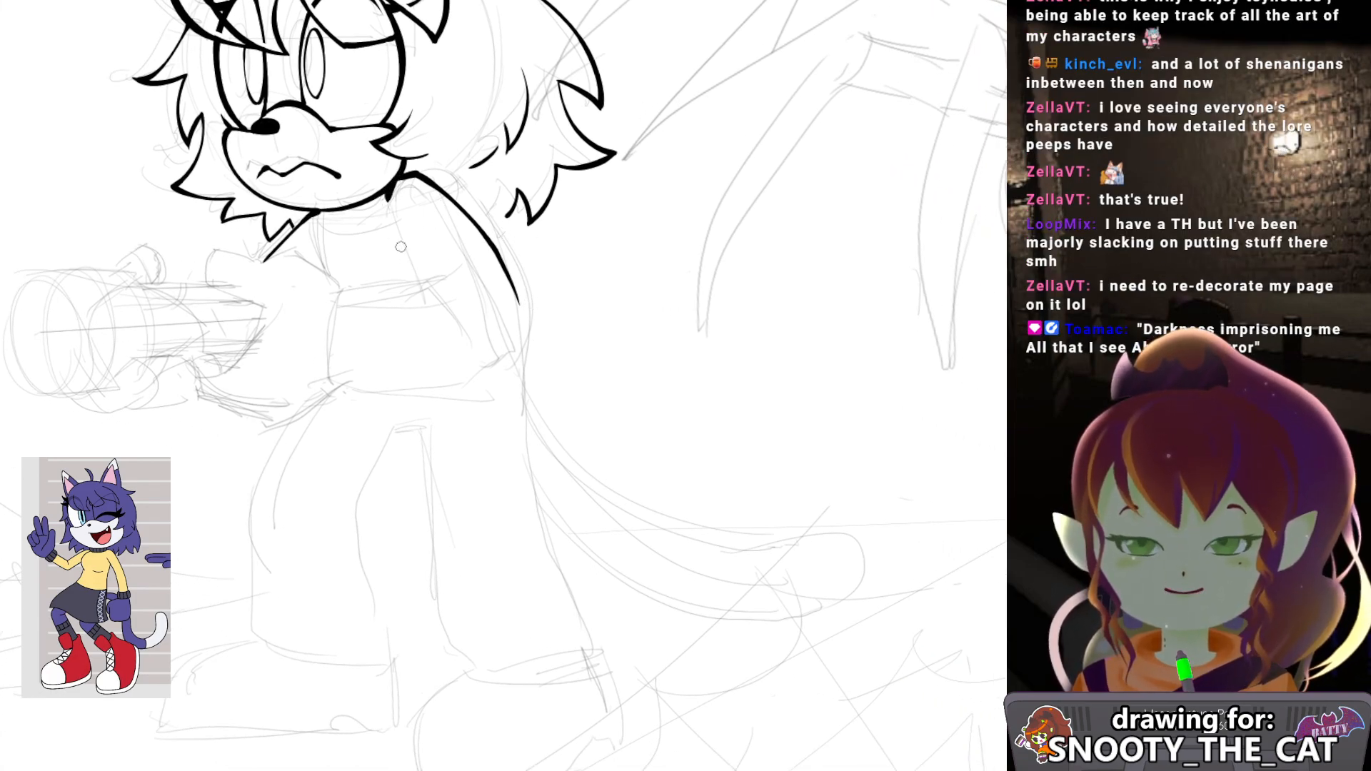
{"action": "left_click_drag", "start_coordinate": [385, 185], "coordinate": [412, 281]}
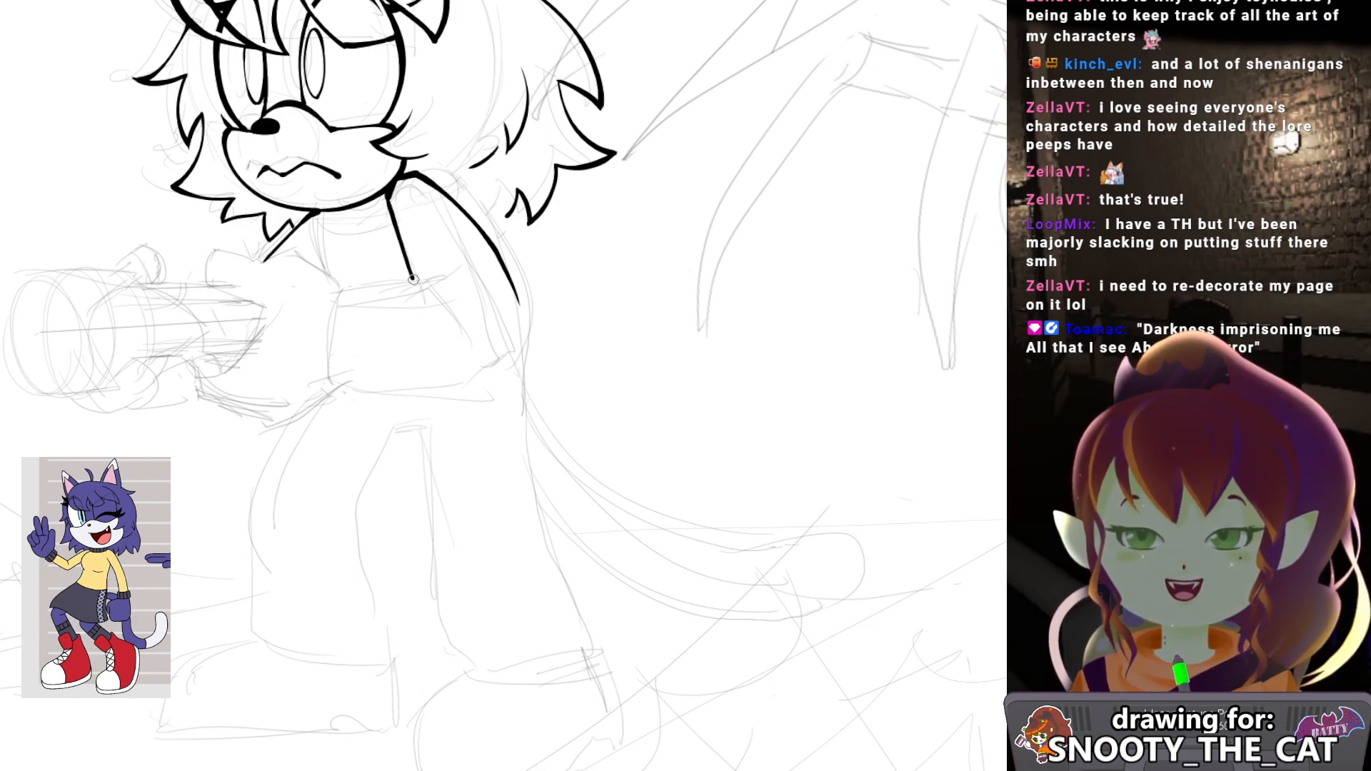
Ink the rest of the near arm with its bent elbow, boxy forearm sleeve and short crease lines at the bend.
{"action": "left_click_drag", "start_coordinate": [502, 292], "coordinate": [611, 247]}
{"action": "left_click_drag", "start_coordinate": [449, 250], "coordinate": [439, 325]}
{"action": "key", "text": "ctrl+z"}
{"action": "mouse_move", "coordinate": [448, 246]}
{"action": "left_mouse_down"}
{"action": "mouse_move", "coordinate": [438, 311]}
{"action": "mouse_move", "coordinate": [468, 352]}
{"action": "mouse_move", "coordinate": [614, 312]}
{"action": "mouse_move", "coordinate": [488, 240]}
{"action": "mouse_move", "coordinate": [464, 245]}
{"action": "mouse_move", "coordinate": [516, 237]}
{"action": "mouse_move", "coordinate": [573, 274]}
{"action": "left_mouse_up"}
{"action": "key", "text": "ctrl+z"}
{"action": "mouse_move", "coordinate": [543, 226]}
{"action": "left_mouse_down"}
{"action": "mouse_move", "coordinate": [511, 240]}
{"action": "mouse_move", "coordinate": [521, 228]}
{"action": "left_mouse_up"}
{"action": "left_click_drag", "start_coordinate": [517, 176], "coordinate": [538, 222]}
{"action": "key", "text": "ctrl+z"}
{"action": "mouse_move", "coordinate": [517, 175]}
{"action": "left_mouse_down"}
{"action": "mouse_move", "coordinate": [579, 331]}
{"action": "mouse_move", "coordinate": [542, 155]}
{"action": "left_mouse_up"}
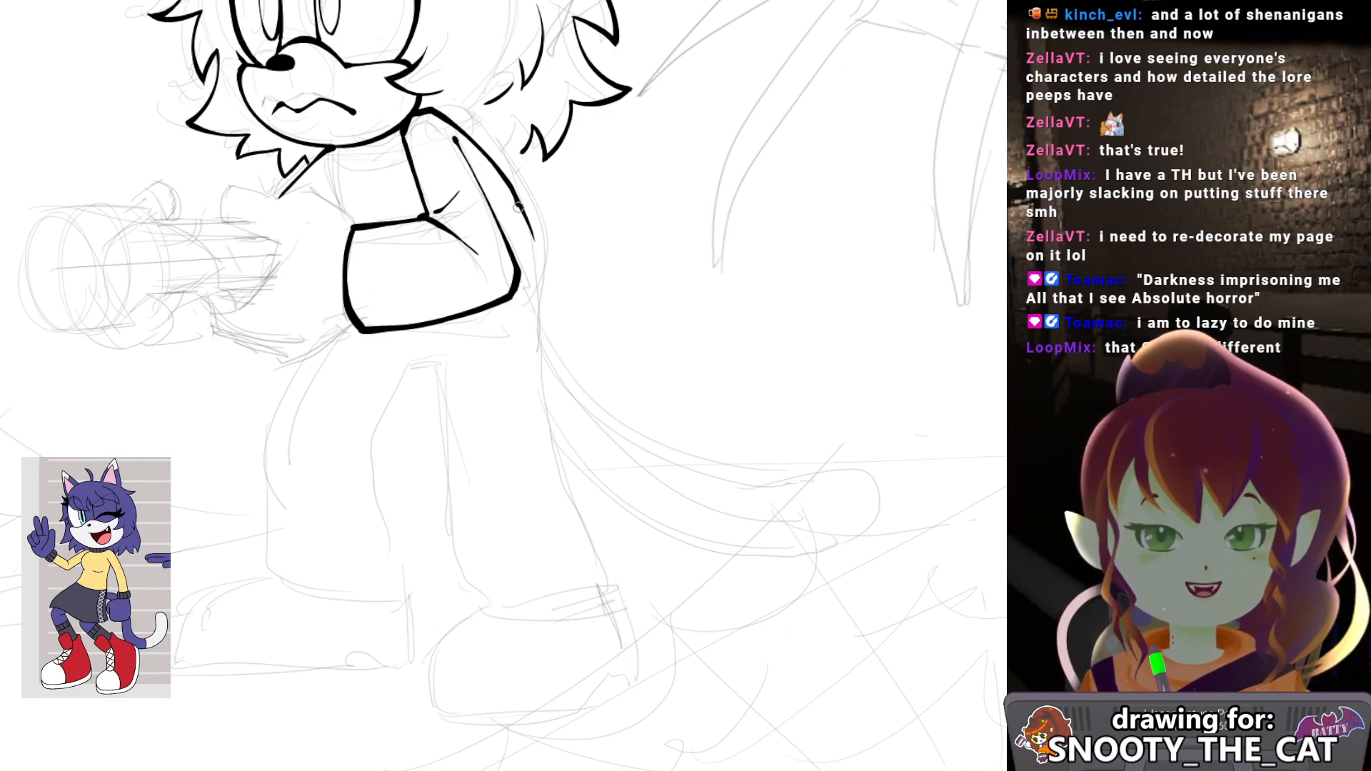
Ink the back line down to the waist and erase the short hair strands just above the near shoulder.
{"action": "mouse_move", "coordinate": [513, 191]}
{"action": "left_mouse_down"}
{"action": "mouse_move", "coordinate": [534, 247]}
{"action": "mouse_move", "coordinate": [537, 331]}
{"action": "left_mouse_up"}
{"action": "left_click_drag", "start_coordinate": [536, 216], "coordinate": [485, 293]}
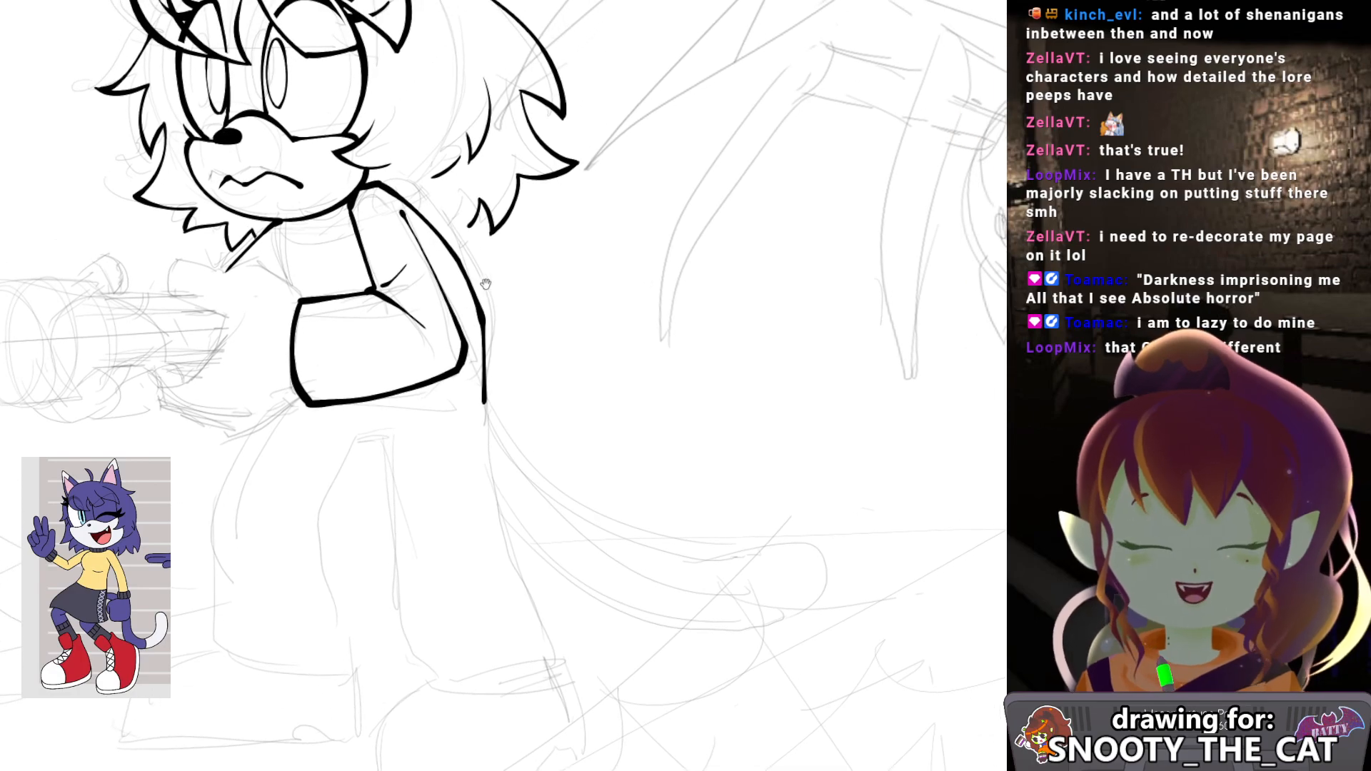
{"action": "key", "text": "e"}
{"action": "mouse_move", "coordinate": [436, 183]}
{"action": "left_mouse_down"}
{"action": "mouse_move", "coordinate": [437, 158]}
{"action": "mouse_move", "coordinate": [458, 170]}
{"action": "left_mouse_up"}
{"action": "left_click_drag", "start_coordinate": [474, 208], "coordinate": [479, 220]}
{"action": "key", "text": "b"}
{"action": "left_click_drag", "start_coordinate": [442, 142], "coordinate": [432, 180]}
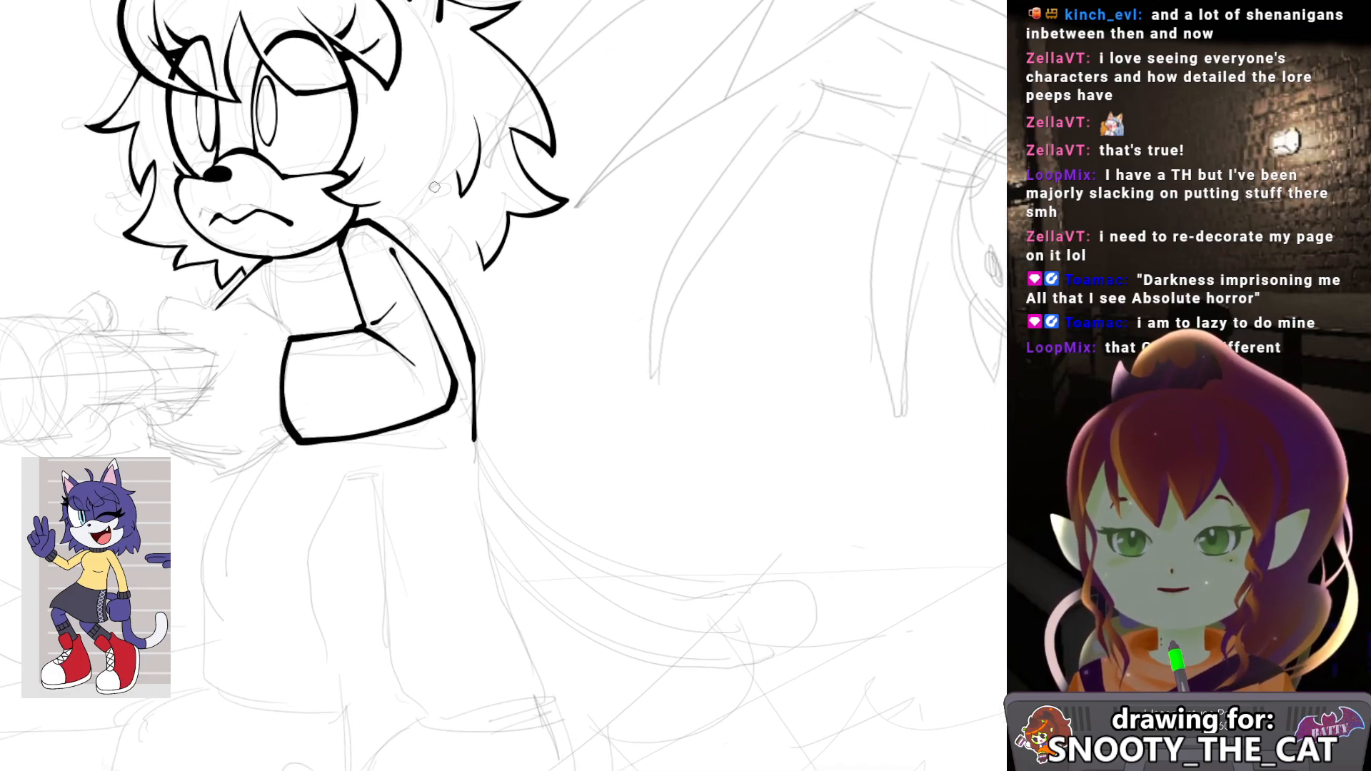
Ink the long rounded outline of the backpack behind the near shoulder and arm, with a small round knob at its upper end.
{"action": "left_click_drag", "start_coordinate": [376, 222], "coordinate": [407, 207]}
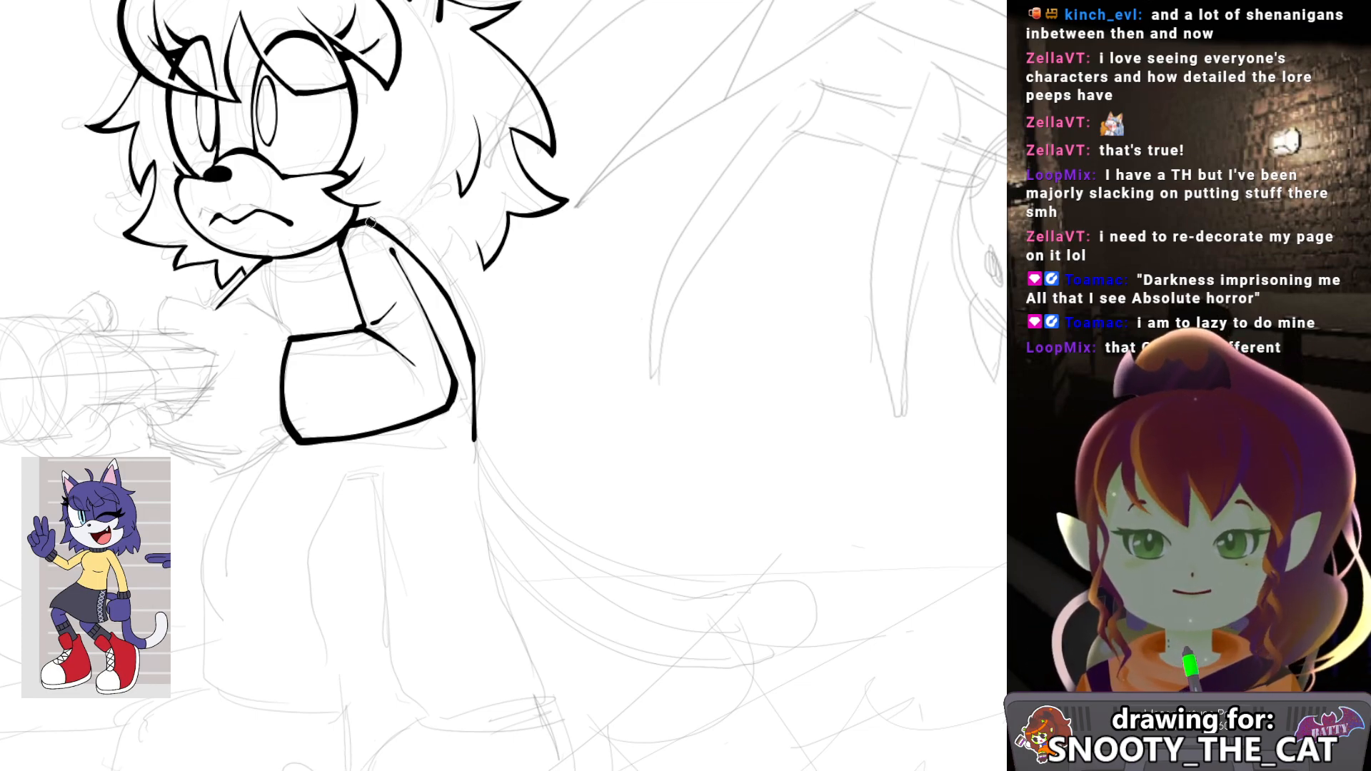
{"action": "mouse_move", "coordinate": [398, 206]}
{"action": "left_mouse_down"}
{"action": "mouse_move", "coordinate": [437, 204]}
{"action": "mouse_move", "coordinate": [469, 245]}
{"action": "left_mouse_up"}
{"action": "key", "text": "ctrl+z"}
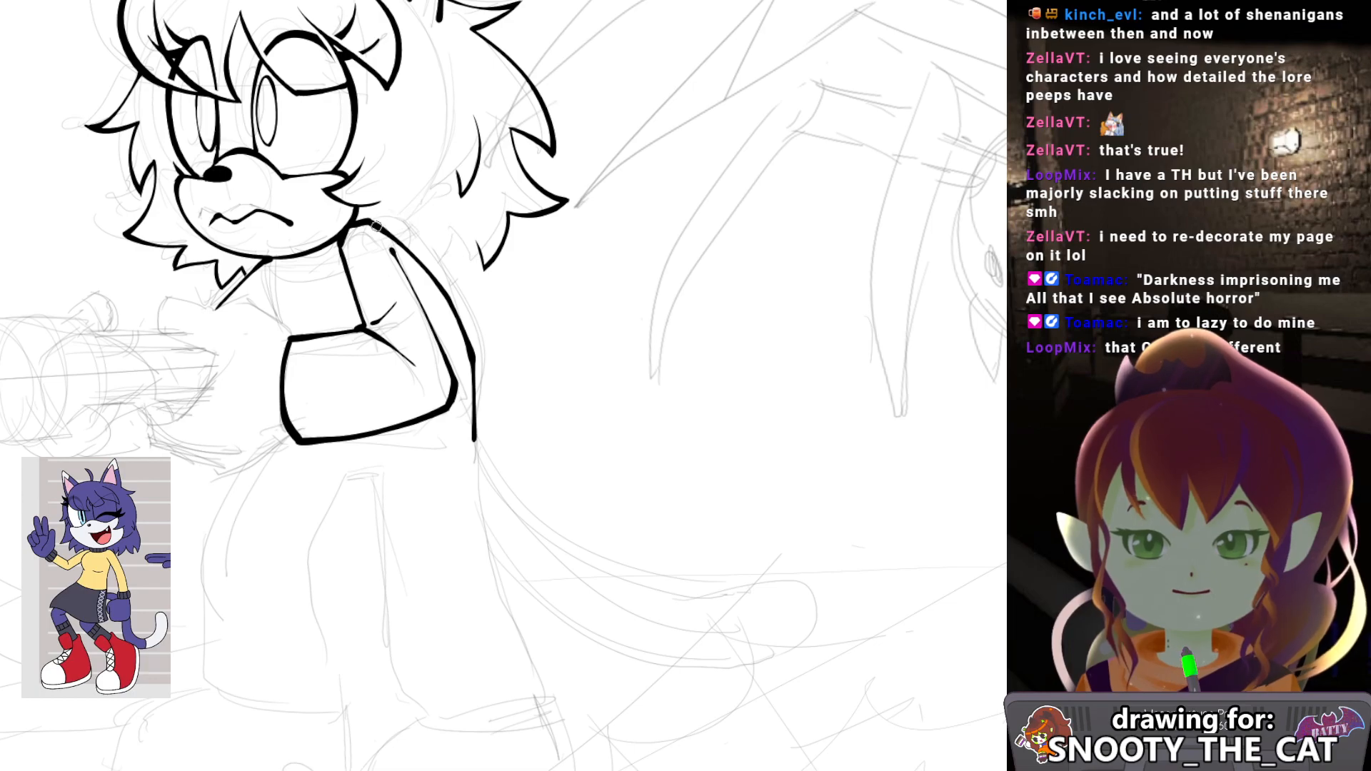
{"action": "mouse_move", "coordinate": [397, 209]}
{"action": "left_mouse_down"}
{"action": "mouse_move", "coordinate": [454, 227]}
{"action": "mouse_move", "coordinate": [484, 276]}
{"action": "mouse_move", "coordinate": [509, 366]}
{"action": "mouse_move", "coordinate": [475, 418]}
{"action": "left_mouse_up"}
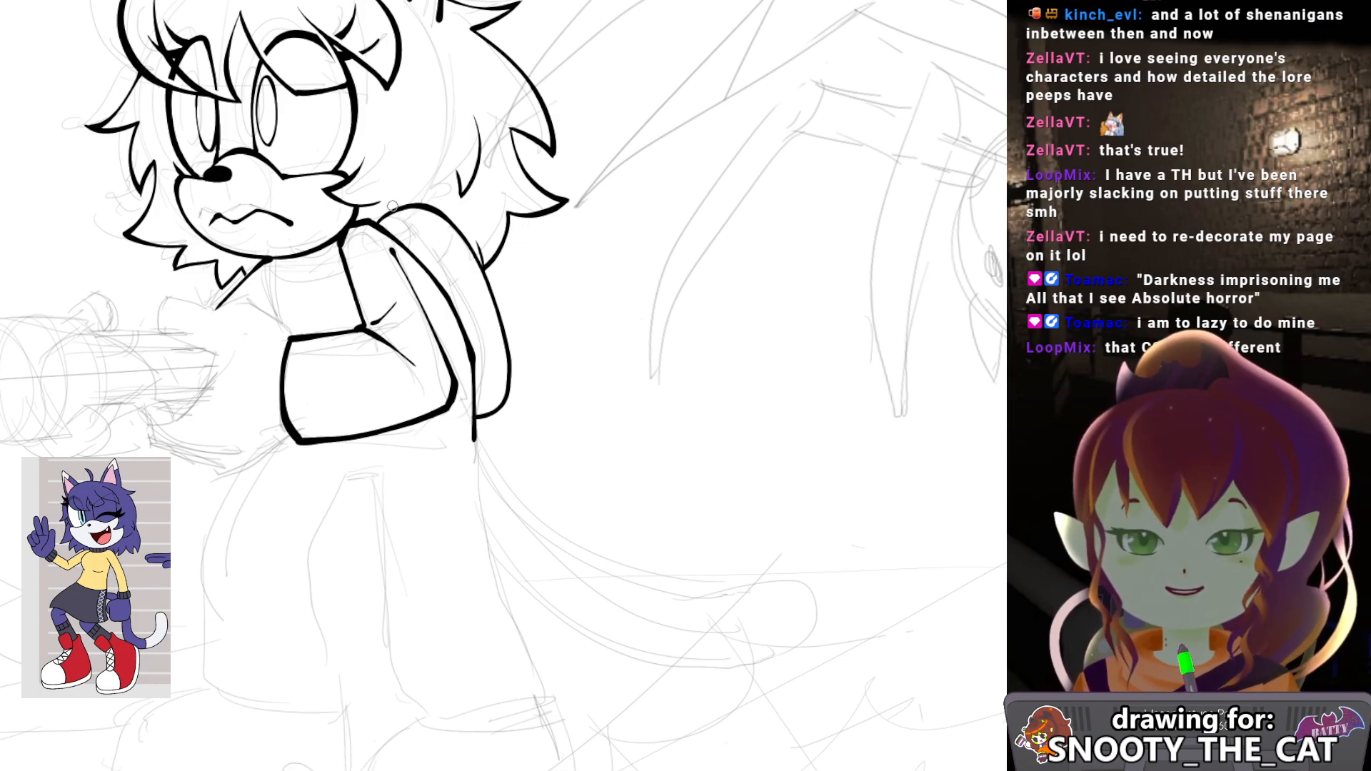
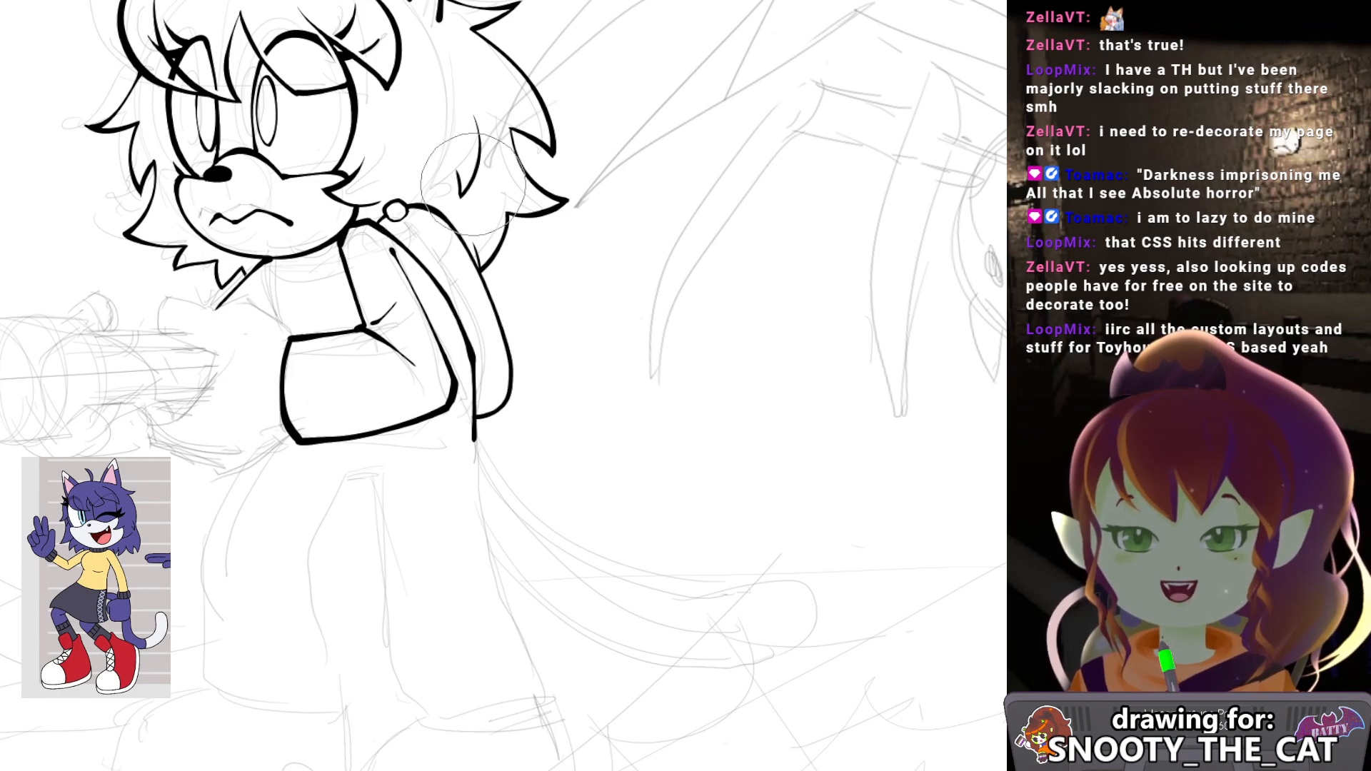
Ink the thumb and upper contour of the hand gripping the flashlight, up to the forearm sleeve.
{"action": "left_click_drag", "start_coordinate": [481, 293], "coordinate": [472, 167]}
{"action": "mouse_move", "coordinate": [498, 255]}
{"action": "left_mouse_down"}
{"action": "mouse_move", "coordinate": [521, 364]}
{"action": "mouse_move", "coordinate": [492, 310]}
{"action": "mouse_move", "coordinate": [502, 285]}
{"action": "mouse_move", "coordinate": [637, 247]}
{"action": "mouse_move", "coordinate": [662, 262]}
{"action": "left_mouse_up"}
{"action": "mouse_move", "coordinate": [510, 300]}
{"action": "left_mouse_down"}
{"action": "mouse_move", "coordinate": [531, 241]}
{"action": "mouse_move", "coordinate": [552, 341]}
{"action": "left_mouse_up"}
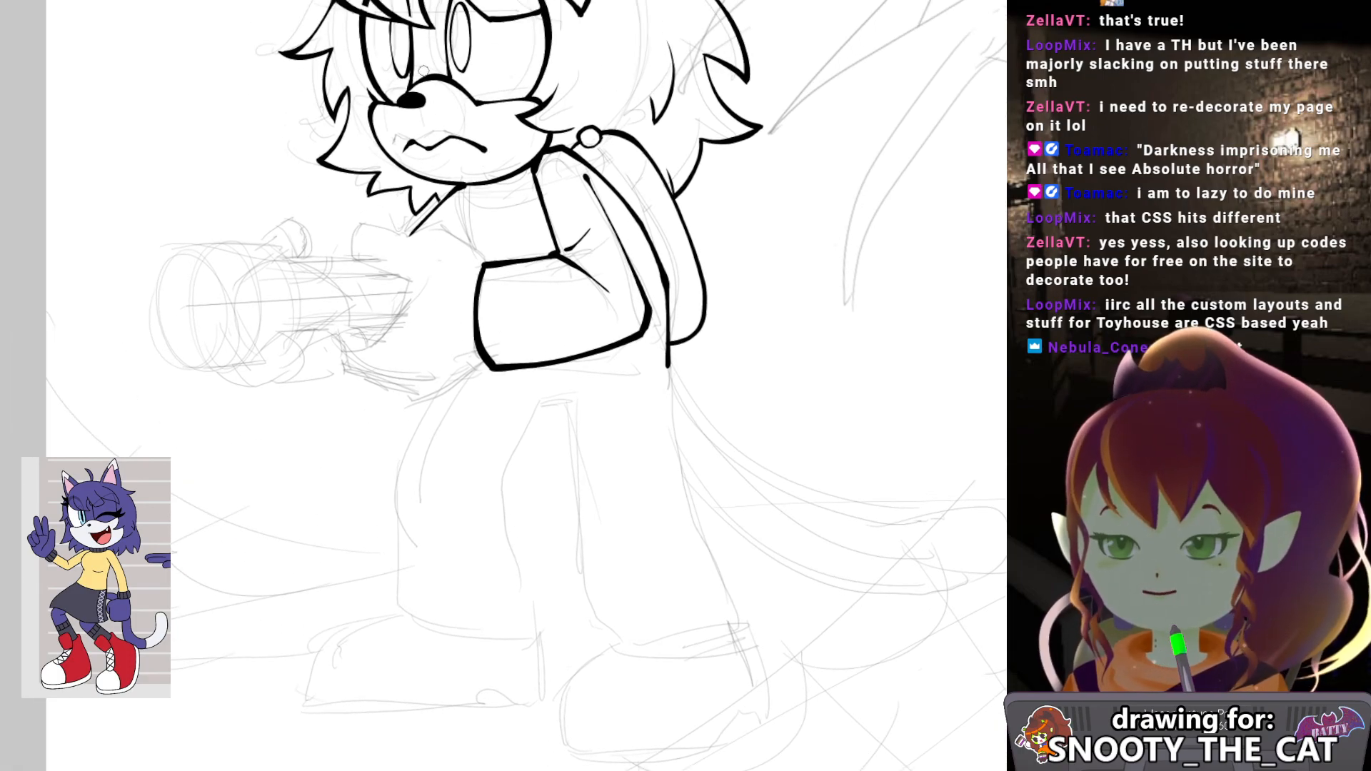
{"action": "mouse_move", "coordinate": [370, 225]}
{"action": "left_mouse_down"}
{"action": "mouse_move", "coordinate": [375, 259]}
{"action": "mouse_move", "coordinate": [361, 240]}
{"action": "mouse_move", "coordinate": [358, 254]}
{"action": "mouse_move", "coordinate": [407, 307]}
{"action": "left_mouse_up"}
{"action": "key", "text": "ctrl+z"}
{"action": "mouse_move", "coordinate": [397, 200]}
{"action": "left_mouse_down"}
{"action": "mouse_move", "coordinate": [363, 251]}
{"action": "mouse_move", "coordinate": [325, 270]}
{"action": "mouse_move", "coordinate": [406, 275]}
{"action": "mouse_move", "coordinate": [450, 309]}
{"action": "left_mouse_up"}
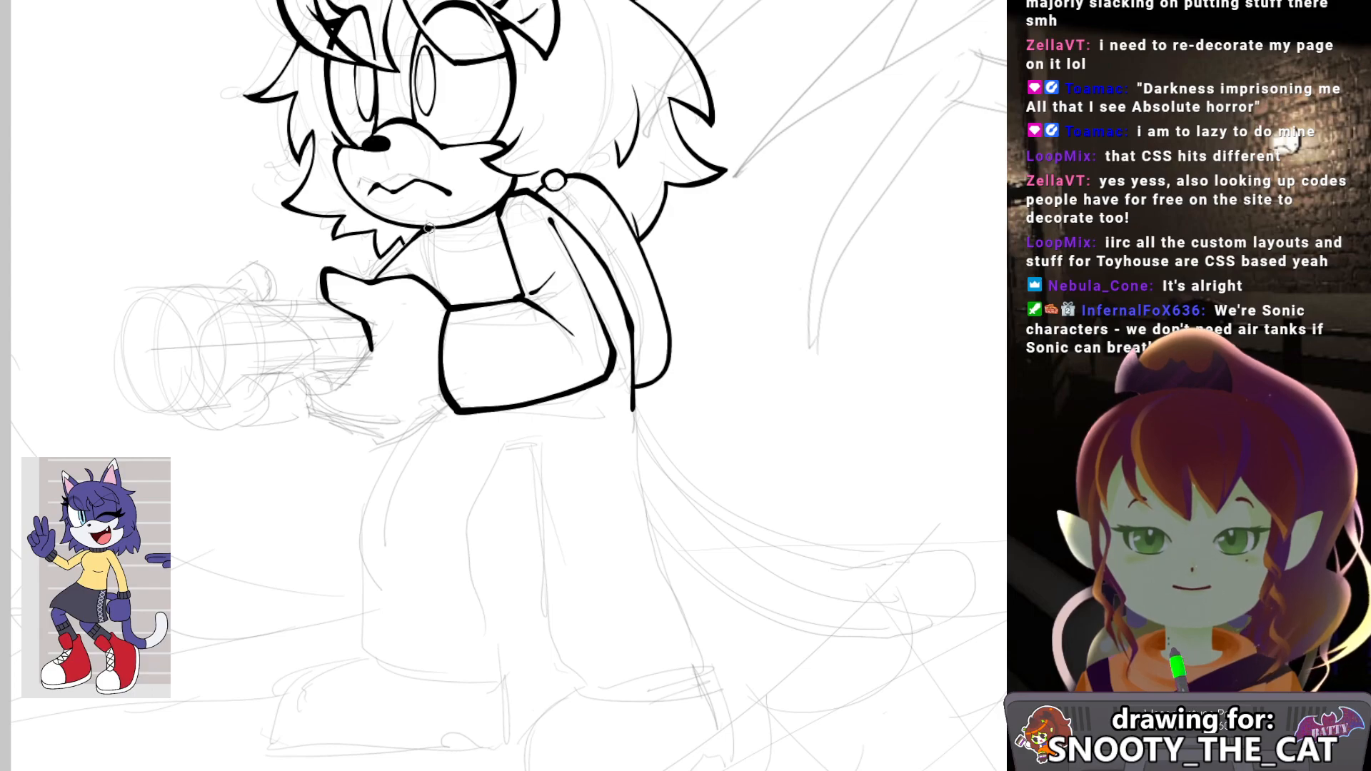
Ink the front chest line below the chin and the first diagonal strap line running down to the forearm.
{"action": "left_click_drag", "start_coordinate": [429, 229], "coordinate": [448, 307]}
{"action": "mouse_move", "coordinate": [431, 226]}
{"action": "left_mouse_down"}
{"action": "mouse_move", "coordinate": [518, 195]}
{"action": "mouse_move", "coordinate": [484, 233]}
{"action": "left_mouse_up"}
{"action": "key", "text": "ctrl+z"}
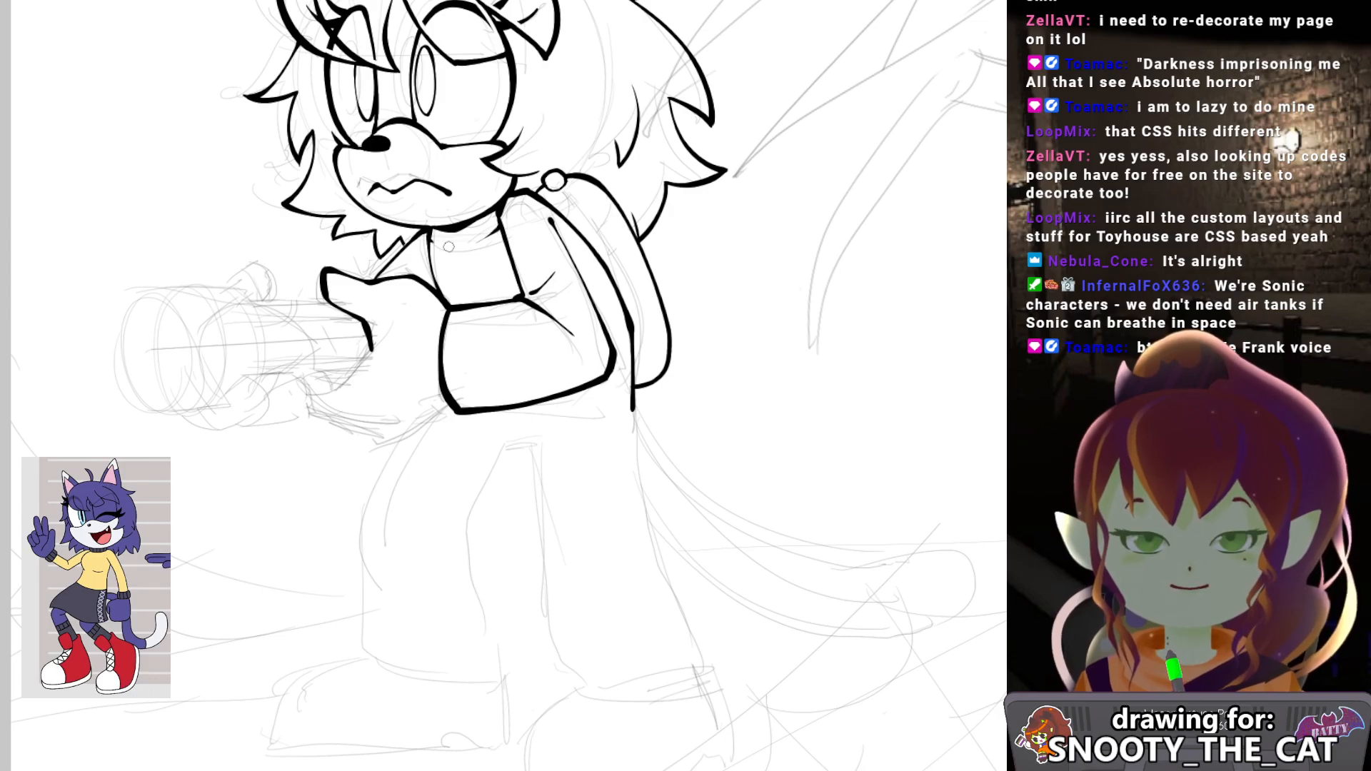
{"action": "mouse_move", "coordinate": [431, 234]}
{"action": "left_mouse_down"}
{"action": "mouse_move", "coordinate": [492, 301]}
{"action": "mouse_move", "coordinate": [437, 252]}
{"action": "mouse_move", "coordinate": [475, 305]}
{"action": "left_mouse_up"}
{"action": "key", "text": "ctrl+z"}
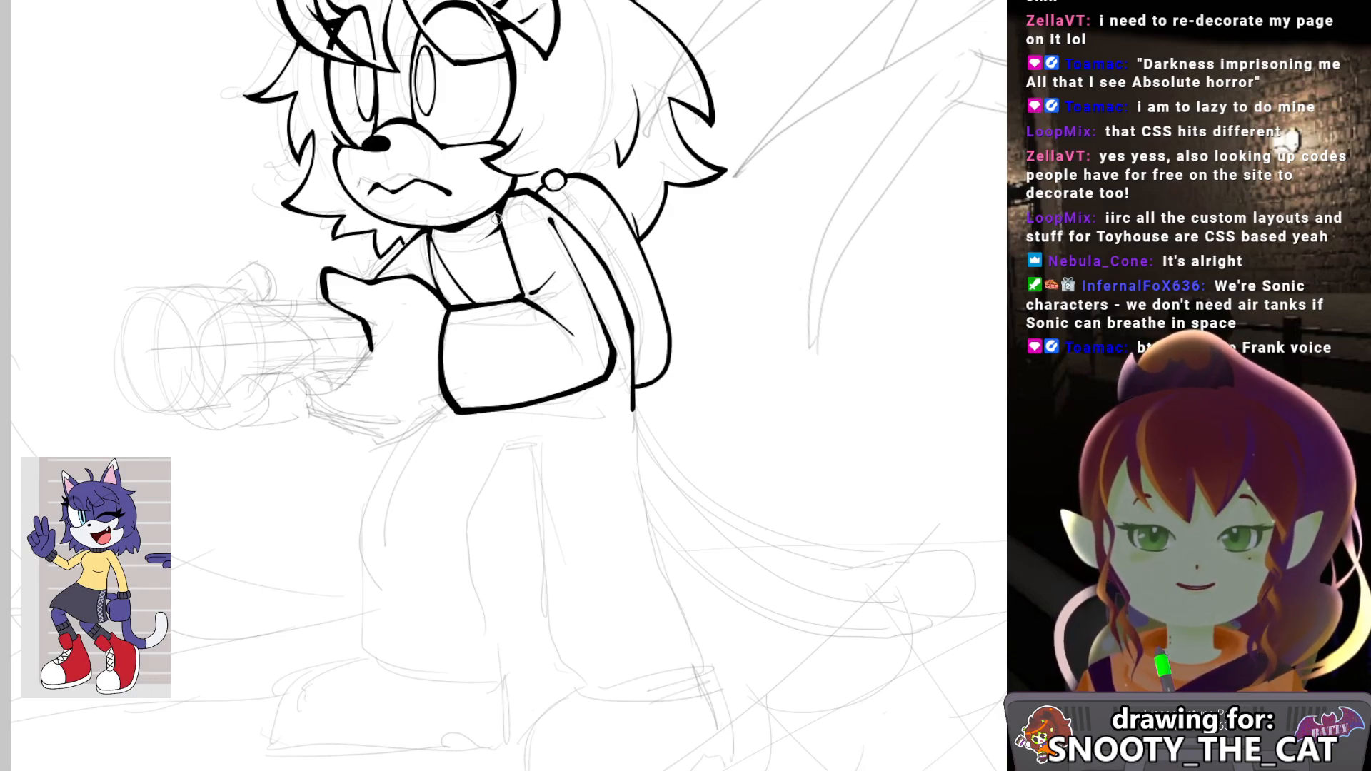
{"action": "key", "text": "ctrl+z"}
Ink the opposite strap line on the chest and a small rectangular buckle just above the forearm.
{"action": "left_click_drag", "start_coordinate": [501, 218], "coordinate": [476, 303]}
{"action": "mouse_move", "coordinate": [508, 246]}
{"action": "left_mouse_down"}
{"action": "mouse_move", "coordinate": [492, 297]}
{"action": "mouse_move", "coordinate": [439, 290]}
{"action": "mouse_move", "coordinate": [462, 307]}
{"action": "mouse_move", "coordinate": [457, 243]}
{"action": "left_mouse_up"}
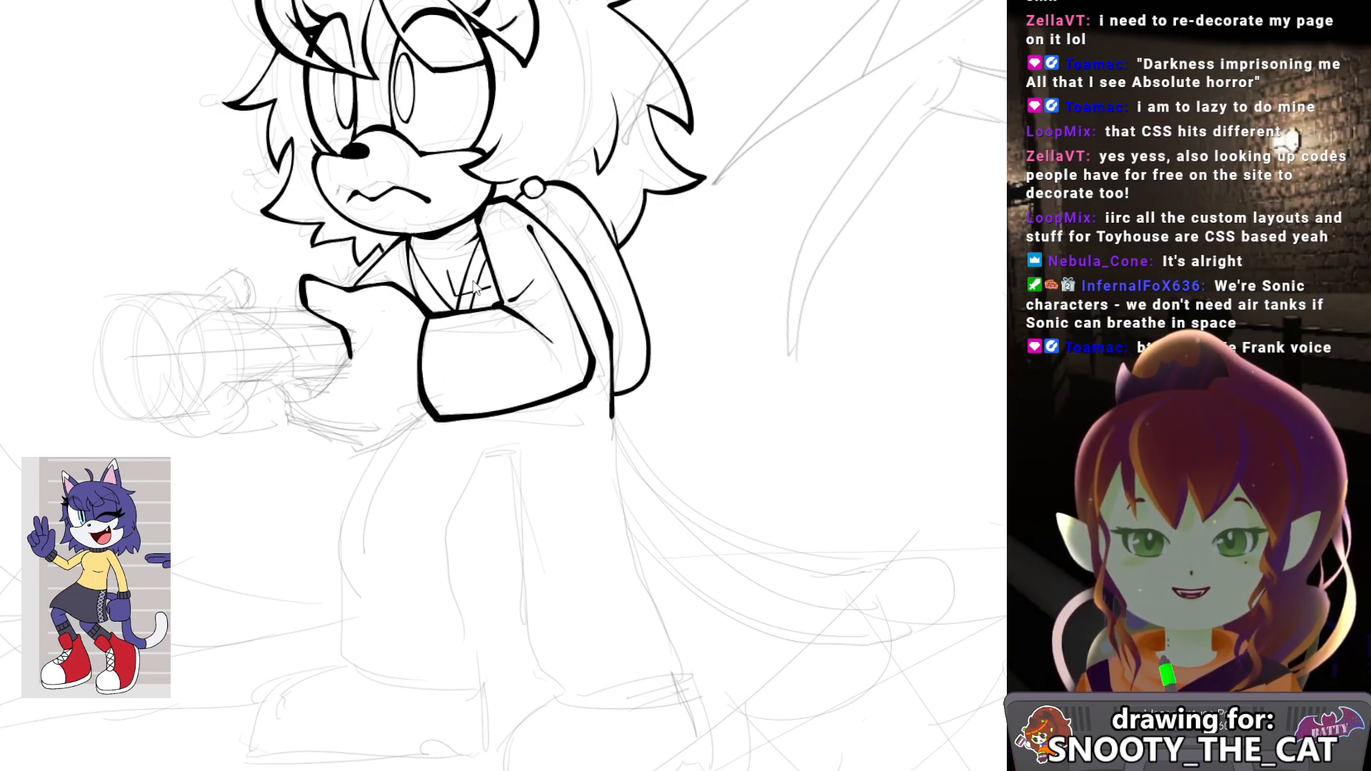
{"action": "mouse_move", "coordinate": [465, 294]}
{"action": "left_mouse_down"}
{"action": "mouse_move", "coordinate": [494, 284]}
{"action": "mouse_move", "coordinate": [463, 263]}
{"action": "mouse_move", "coordinate": [464, 294]}
{"action": "mouse_move", "coordinate": [492, 282]}
{"action": "mouse_move", "coordinate": [483, 263]}
{"action": "left_mouse_up"}
{"action": "key", "text": "ctrl+z"}
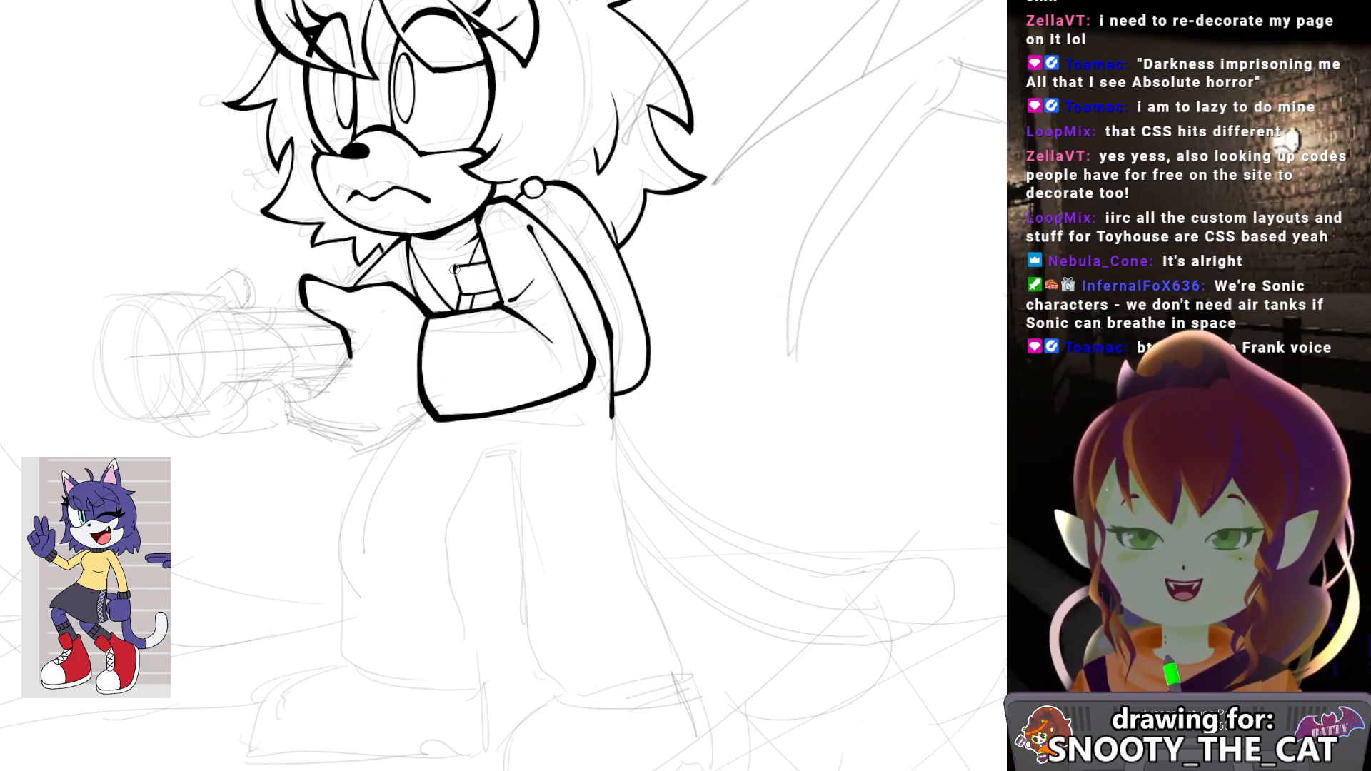
Ink the backpack's short strap lines between the bent elbow and the back.
{"action": "left_click_drag", "start_coordinate": [464, 287], "coordinate": [376, 220]}
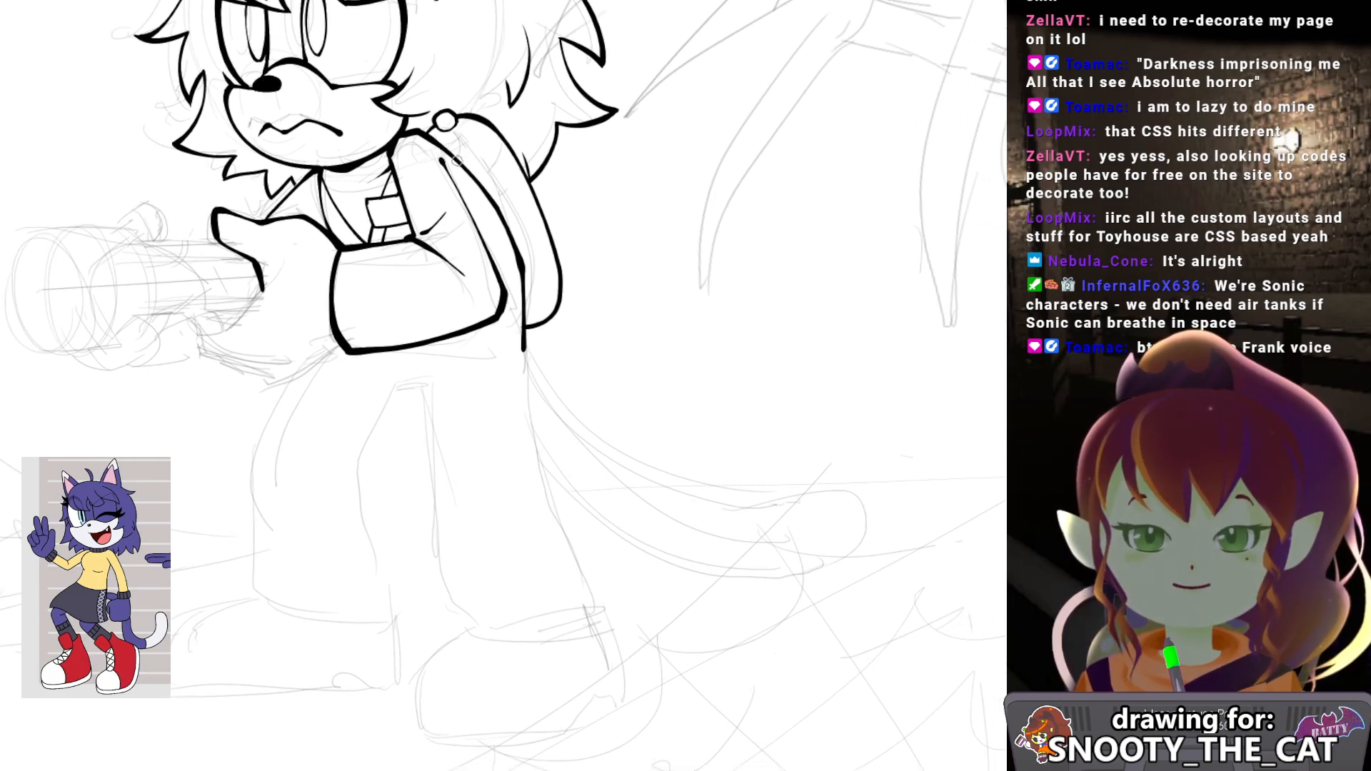
{"action": "mouse_move", "coordinate": [504, 281]}
{"action": "left_mouse_down"}
{"action": "mouse_move", "coordinate": [520, 266]}
{"action": "mouse_move", "coordinate": [523, 288]}
{"action": "left_mouse_up"}
{"action": "left_click_drag", "start_coordinate": [491, 383], "coordinate": [560, 289]}
{"action": "left_click_drag", "start_coordinate": [467, 264], "coordinate": [533, 286]}
Place a symmetry ruler line along the flashlight's axis and ink the faceted outline of the flashlight head.
{"action": "mouse_move", "coordinate": [360, 180]}
{"action": "left_mouse_down"}
{"action": "mouse_move", "coordinate": [463, 241]}
{"action": "mouse_move", "coordinate": [489, 273]}
{"action": "left_mouse_up"}
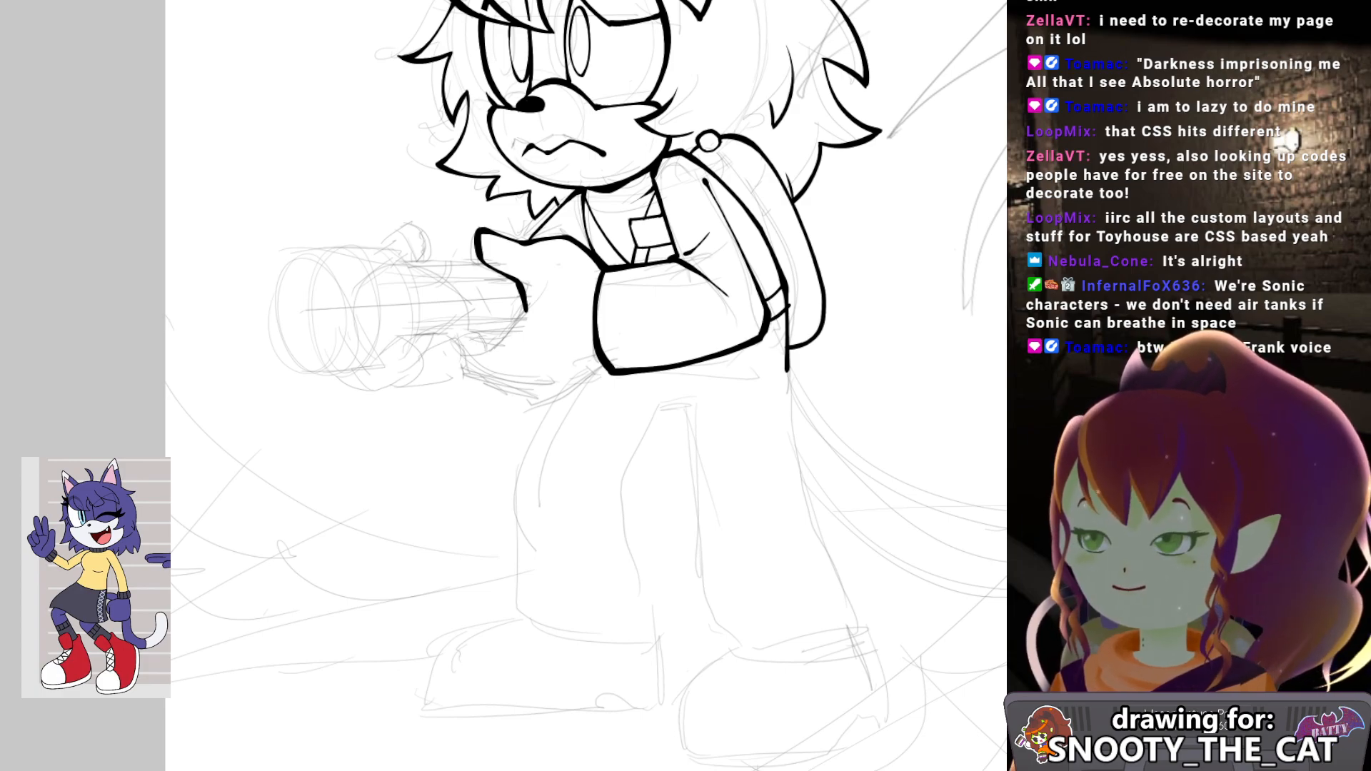
{"action": "left_click_drag", "start_coordinate": [359, 274], "coordinate": [371, 314]}
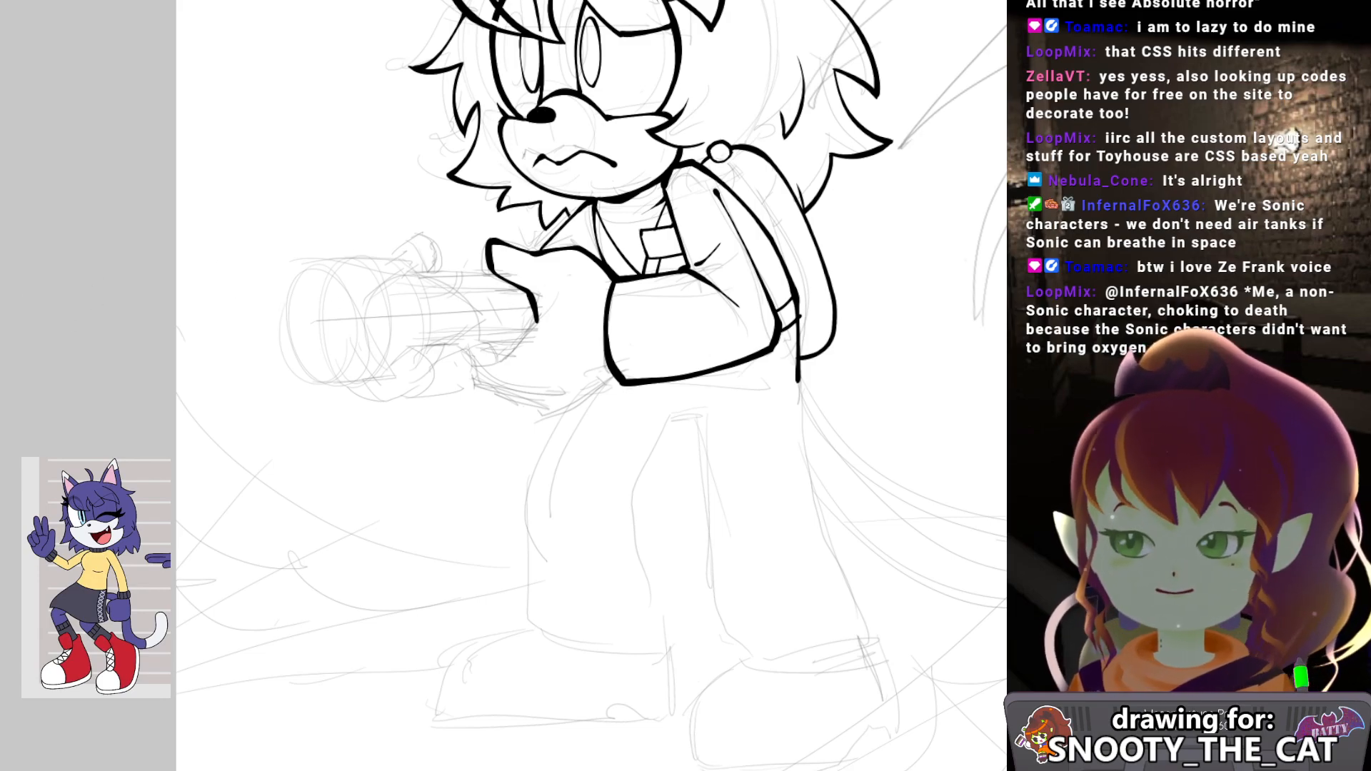
{"action": "left_click_drag", "start_coordinate": [532, 308], "coordinate": [218, 329]}
{"action": "key", "text": "ctrl+z"}
{"action": "left_click_drag", "start_coordinate": [511, 307], "coordinate": [246, 319]}
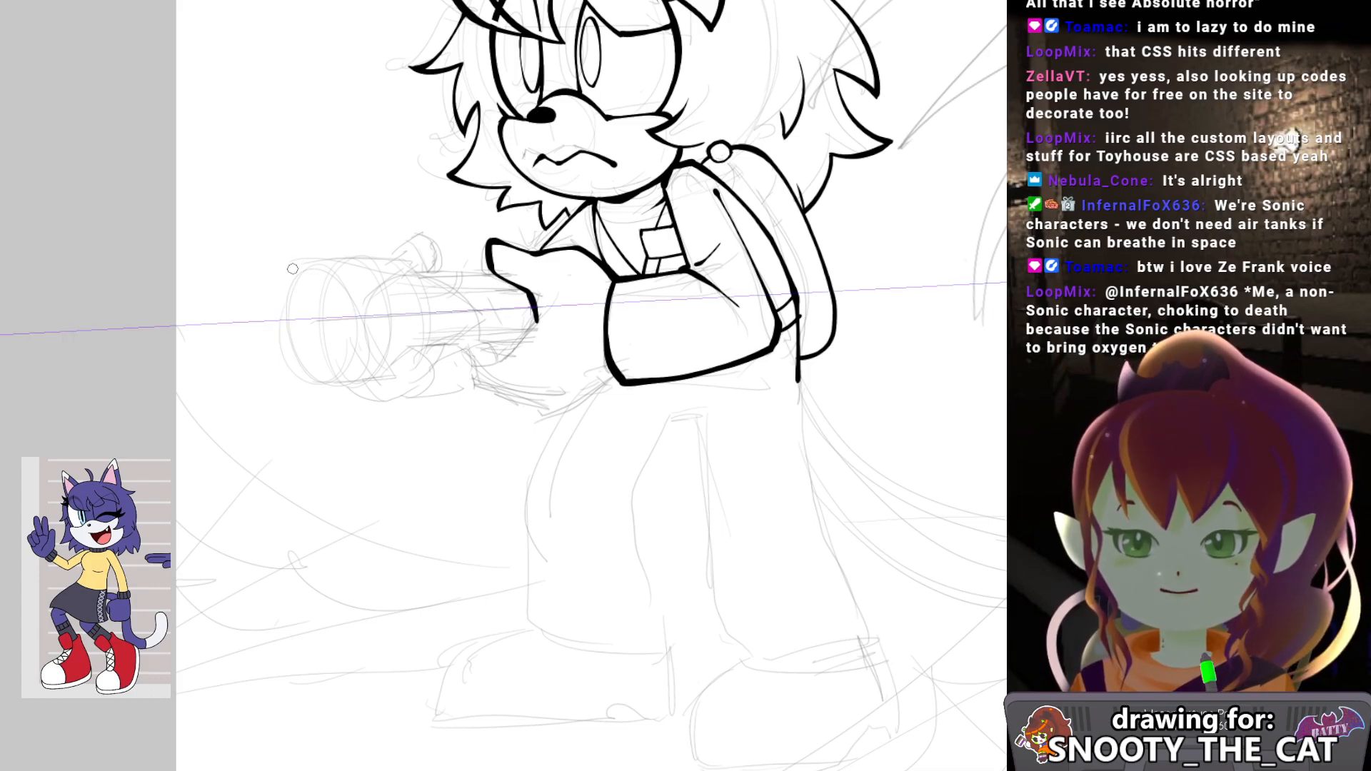
{"action": "mouse_move", "coordinate": [287, 318]}
{"action": "left_mouse_down"}
{"action": "mouse_move", "coordinate": [307, 262]}
{"action": "mouse_move", "coordinate": [354, 250]}
{"action": "mouse_move", "coordinate": [414, 266]}
{"action": "mouse_move", "coordinate": [430, 295]}
{"action": "mouse_move", "coordinate": [414, 264]}
{"action": "mouse_move", "coordinate": [430, 314]}
{"action": "mouse_move", "coordinate": [407, 304]}
{"action": "mouse_move", "coordinate": [413, 262]}
{"action": "mouse_move", "coordinate": [404, 274]}
{"action": "mouse_move", "coordinate": [453, 257]}
{"action": "left_mouse_up"}
{"action": "key", "text": "ctrl+z"}
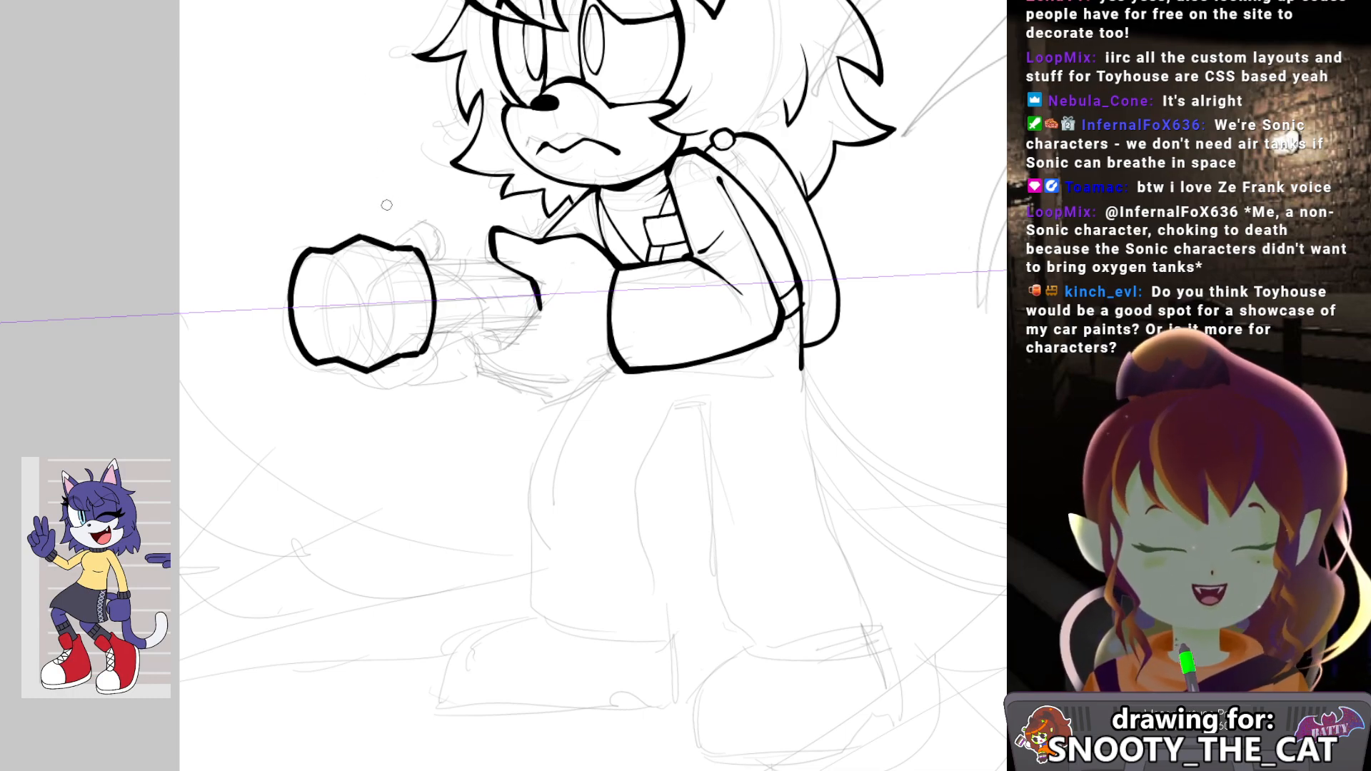
Ink two parallel curved rim lines across the front of the flashlight head.
{"action": "left_click_drag", "start_coordinate": [334, 256], "coordinate": [343, 357]}
{"action": "key", "text": "ctrl+z"}
{"action": "mouse_move", "coordinate": [341, 263]}
{"action": "left_mouse_down"}
{"action": "mouse_move", "coordinate": [346, 343]}
{"action": "mouse_move", "coordinate": [351, 314]}
{"action": "left_mouse_up"}
{"action": "key", "text": "ctrl+z"}
{"action": "mouse_move", "coordinate": [336, 262]}
{"action": "left_mouse_down"}
{"action": "mouse_move", "coordinate": [352, 307]}
{"action": "mouse_move", "coordinate": [337, 353]}
{"action": "left_mouse_up"}
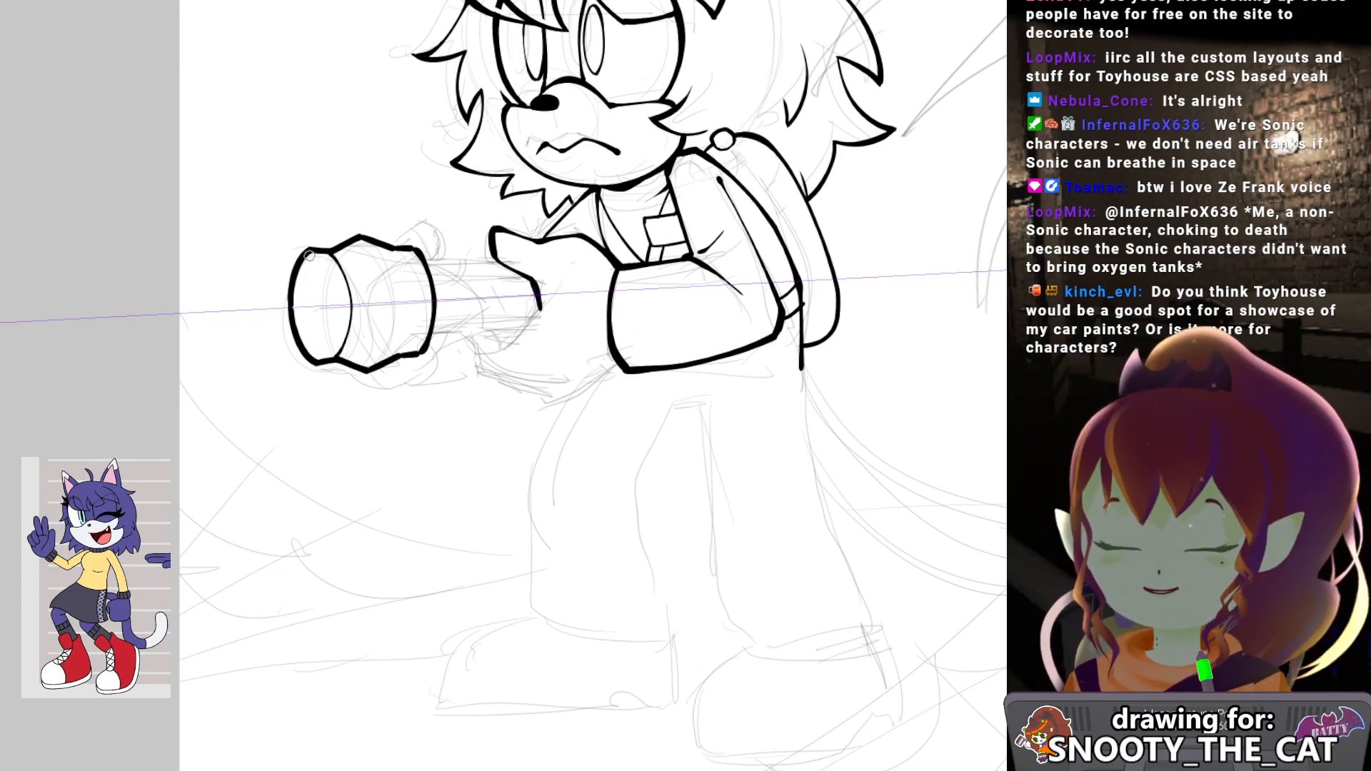
{"action": "left_click_drag", "start_coordinate": [323, 276], "coordinate": [328, 336]}
{"action": "key", "text": "ctrl+z"}
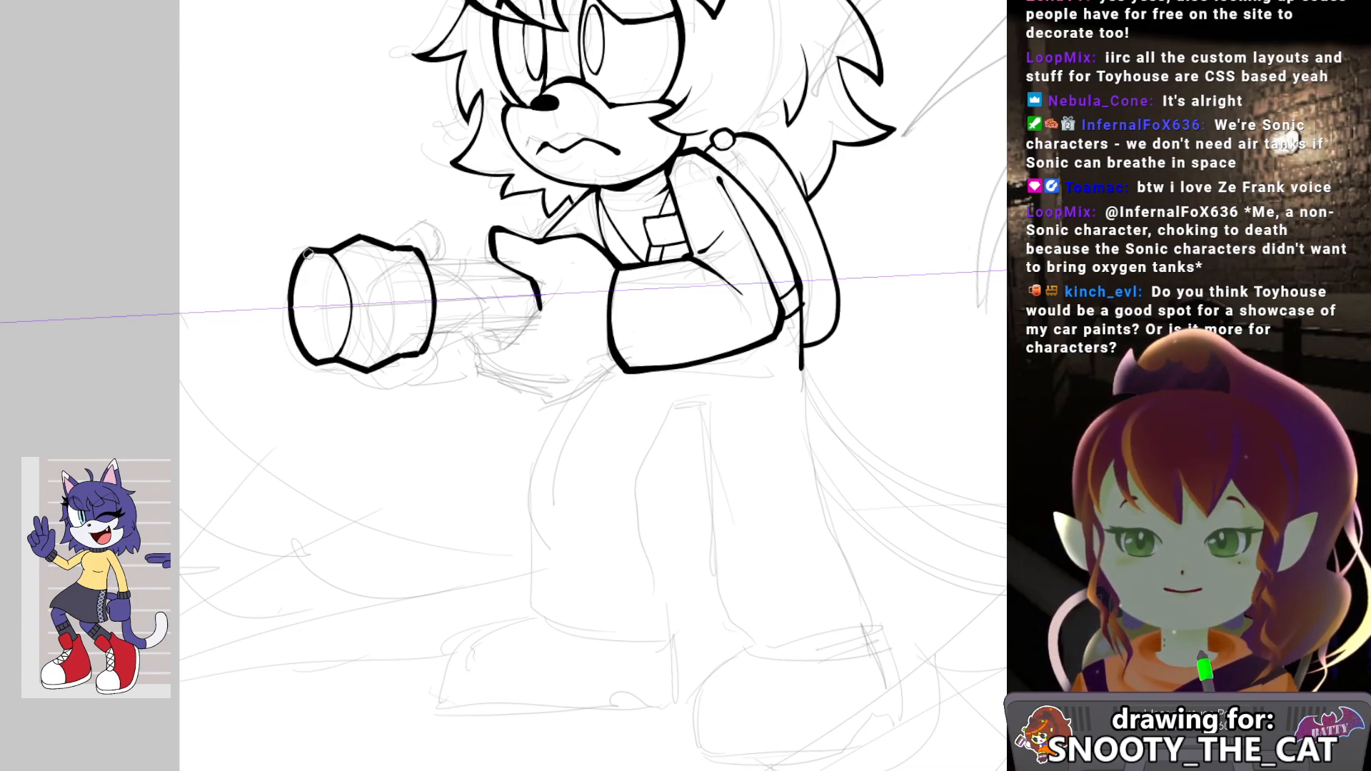
{"action": "left_click_drag", "start_coordinate": [322, 275], "coordinate": [332, 336]}
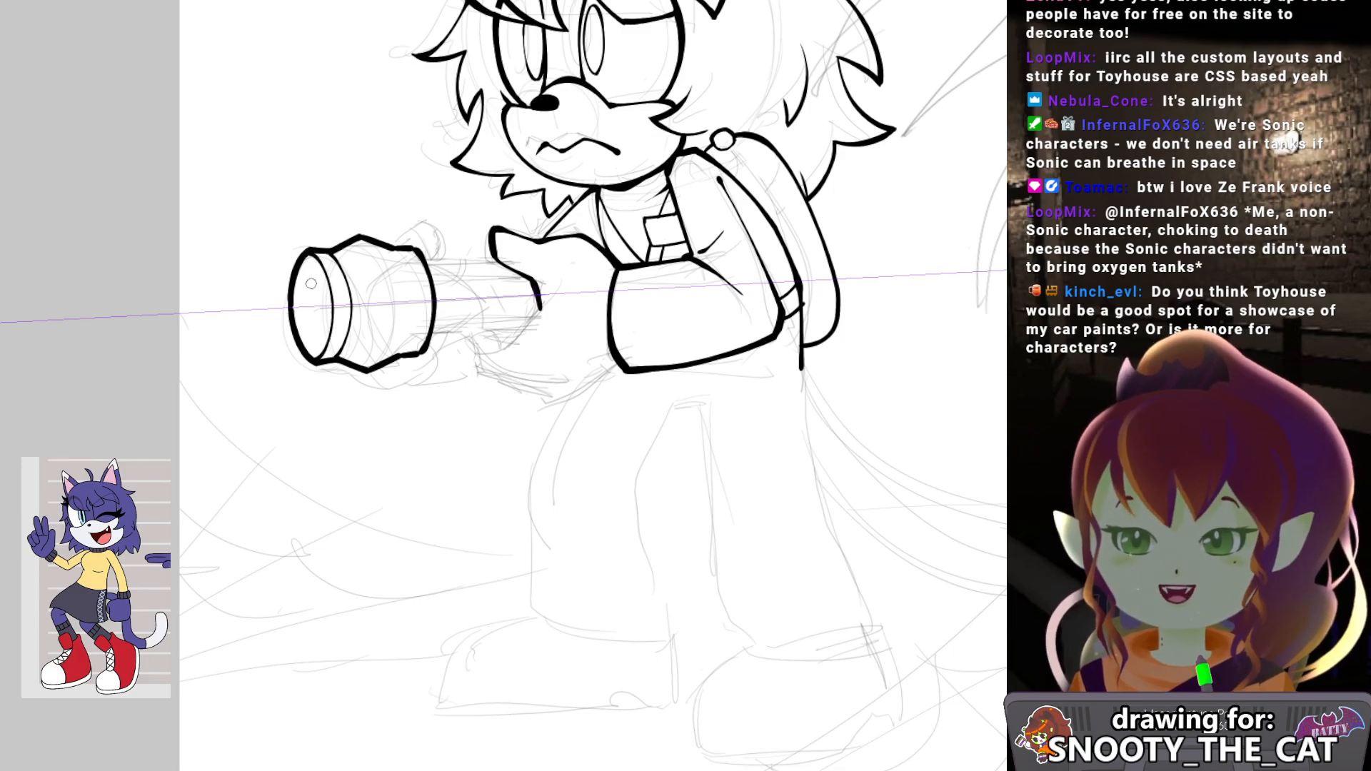
Ink the narrow lens oval inside the flashlight's front rim and a curved seam near the rear of the head.
{"action": "left_click_drag", "start_coordinate": [309, 271], "coordinate": [301, 298]}
{"action": "key", "text": "ctrl+z"}
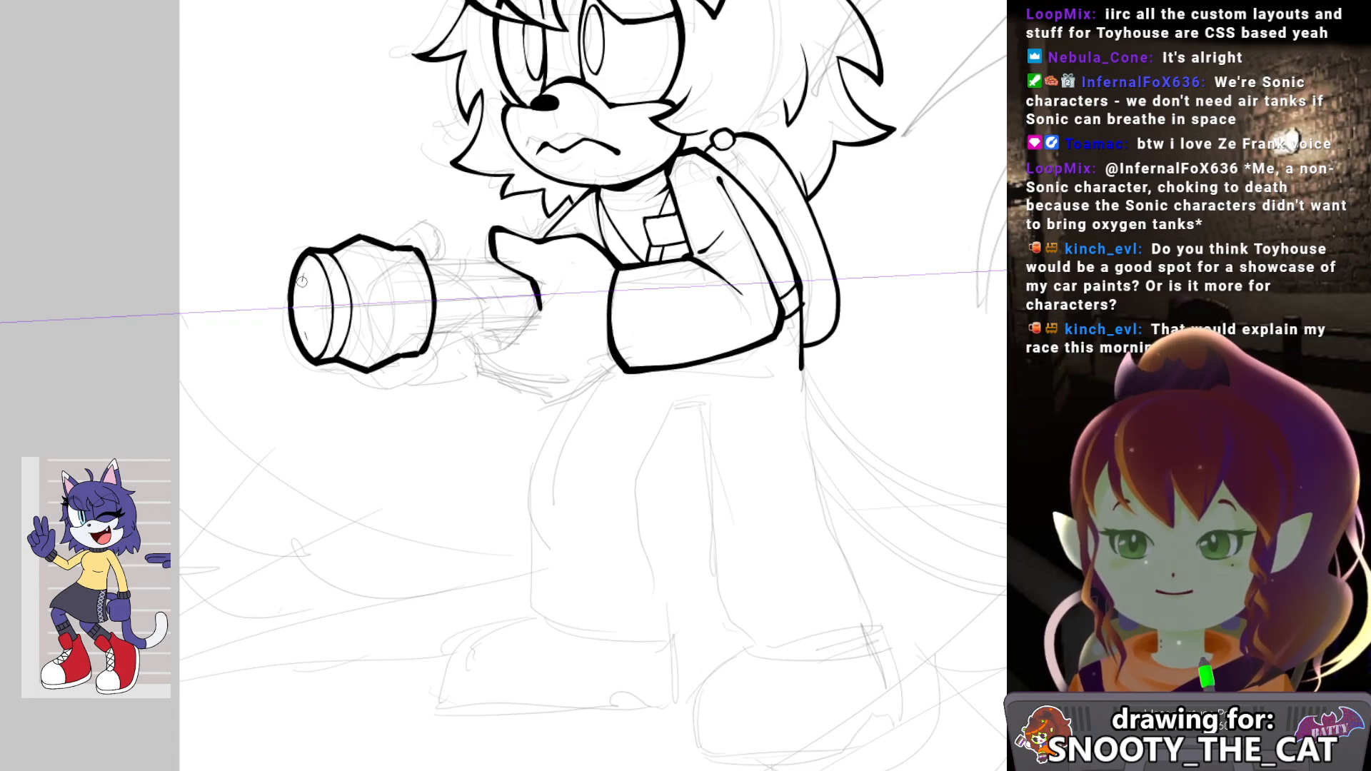
{"action": "left_click_drag", "start_coordinate": [310, 273], "coordinate": [310, 323]}
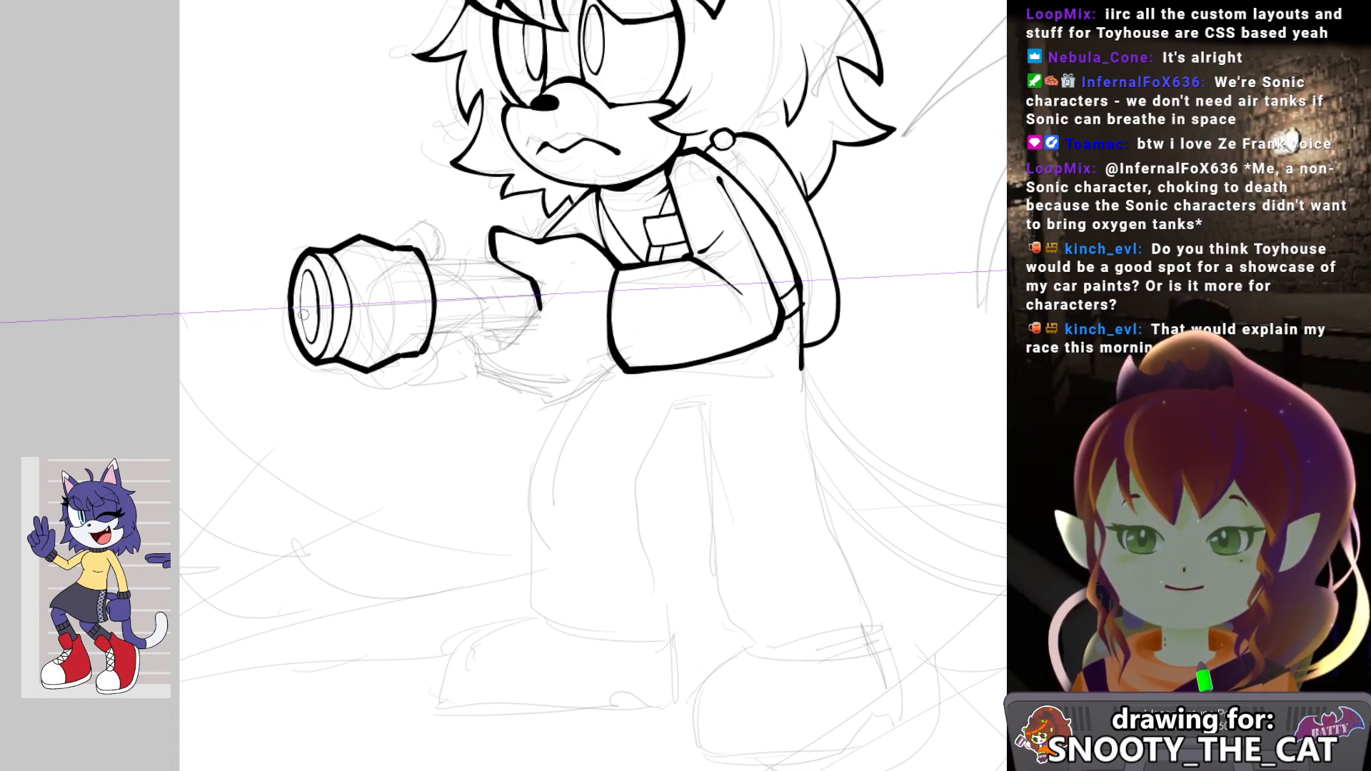
{"action": "left_click_drag", "start_coordinate": [308, 273], "coordinate": [299, 315]}
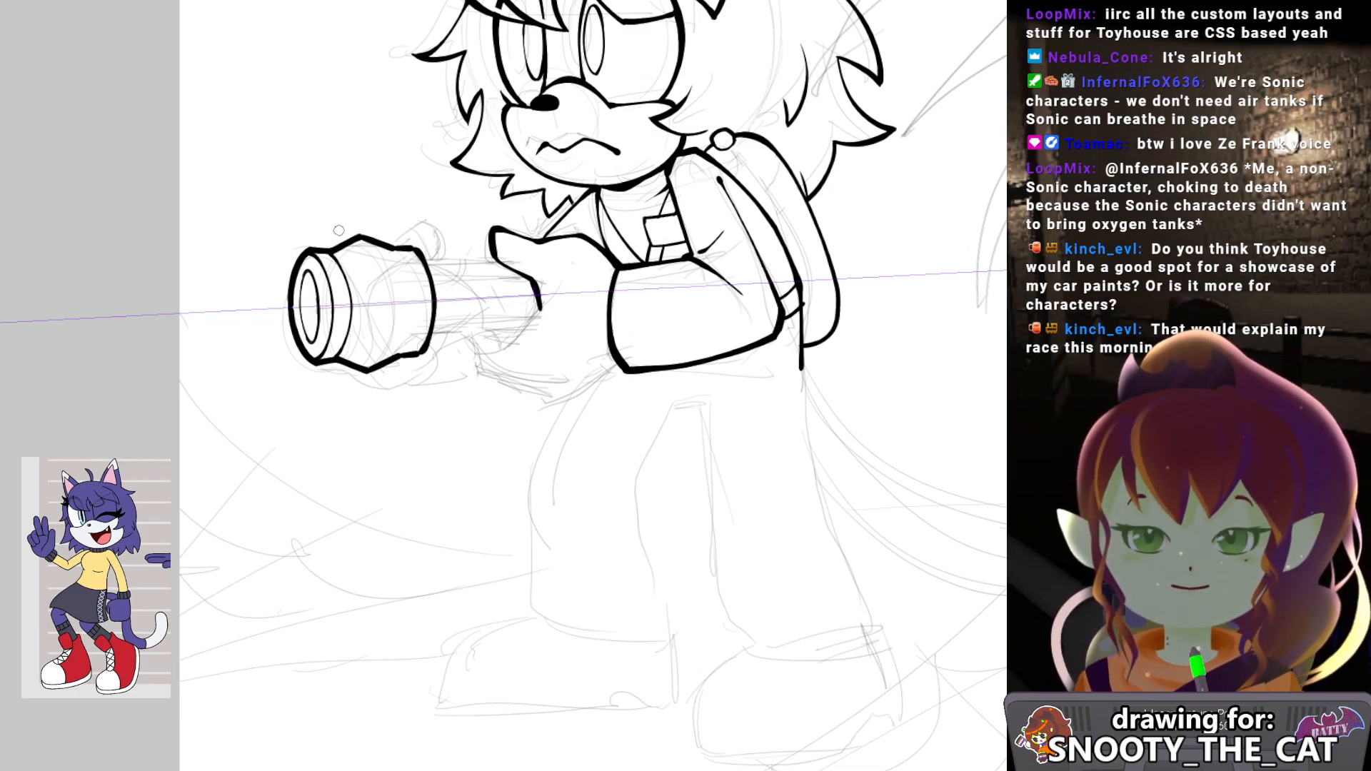
{"action": "left_click_drag", "start_coordinate": [343, 227], "coordinate": [273, 241]}
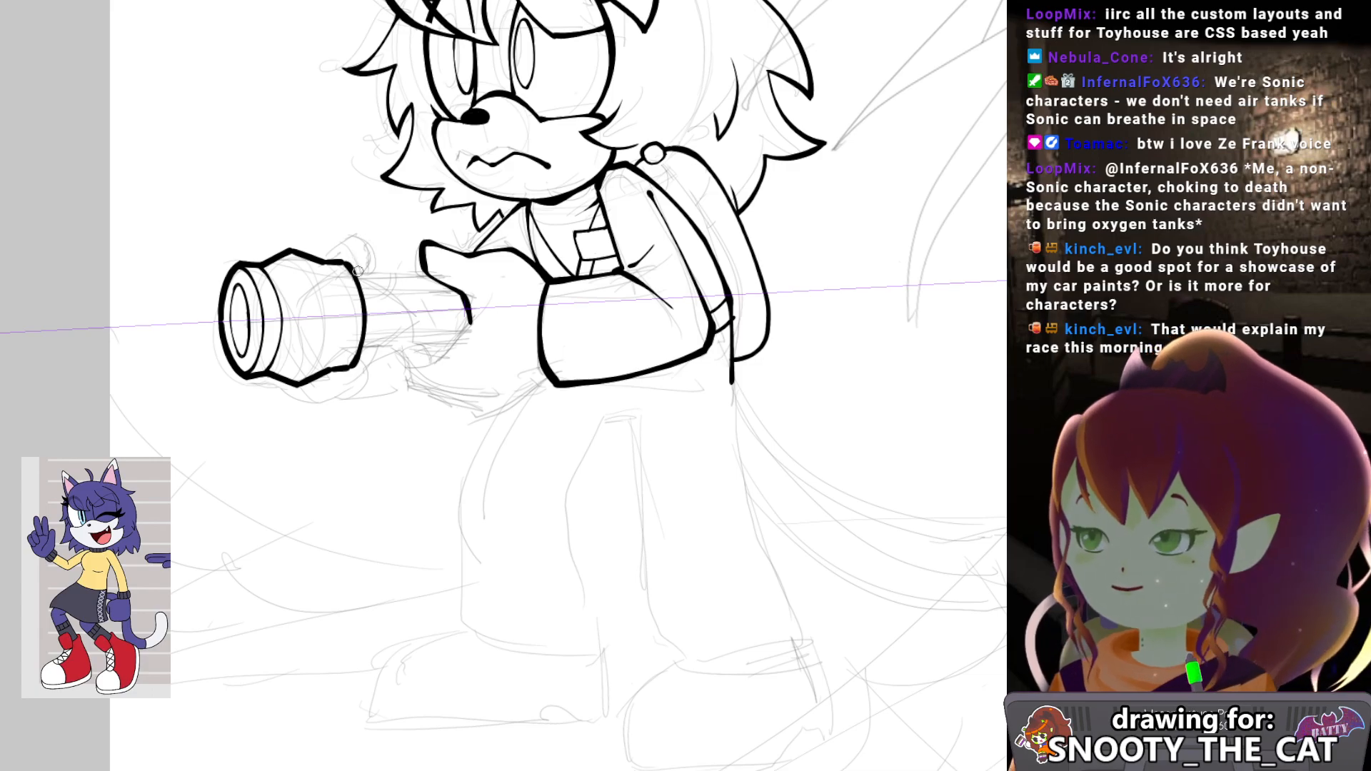
{"action": "left_click_drag", "start_coordinate": [322, 262], "coordinate": [323, 352]}
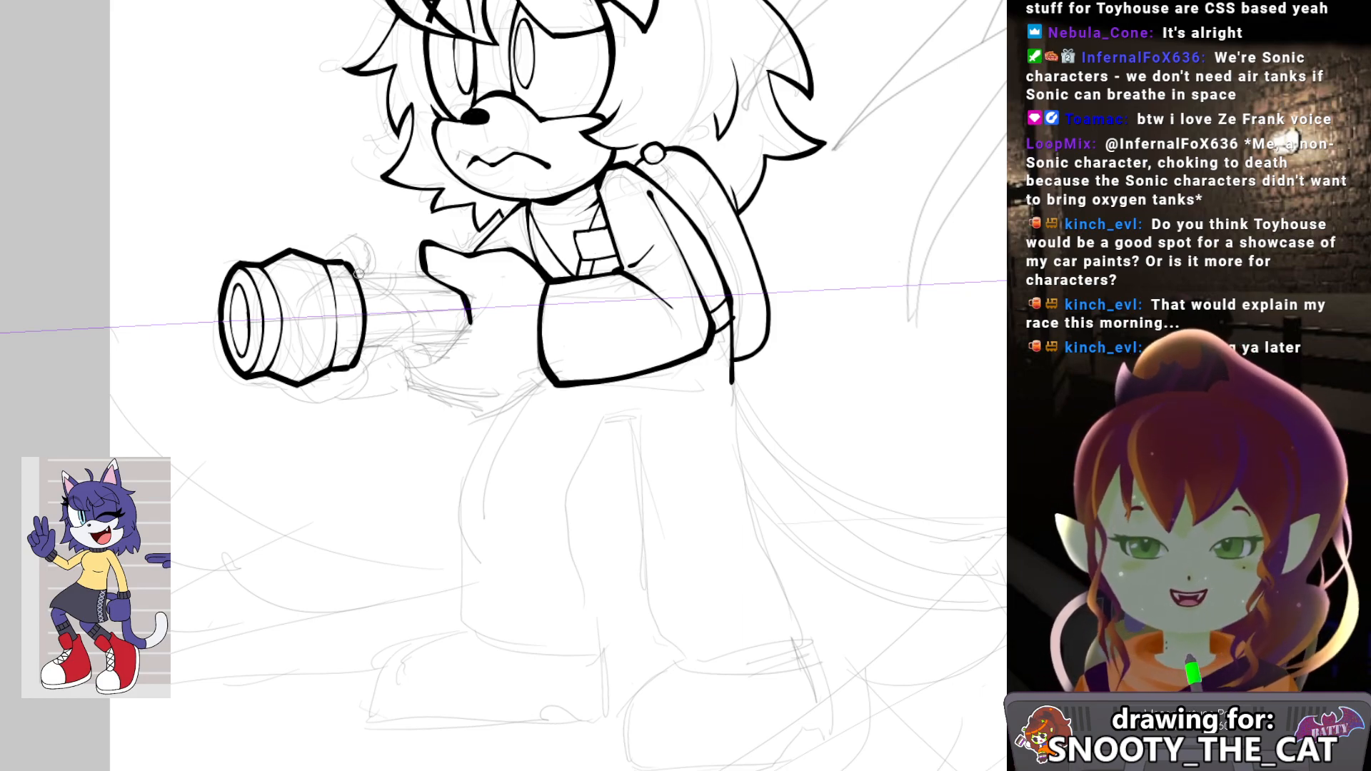
Turn off the ruler and ink the upper and lower edges of the flashlight barrel between its head and the hand.
{"action": "left_click_drag", "start_coordinate": [350, 270], "coordinate": [426, 272]}
{"action": "key", "text": "ctrl+z"}
{"action": "key", "text": "ctrl+z"}
{"action": "key", "text": "ctrl+2"}
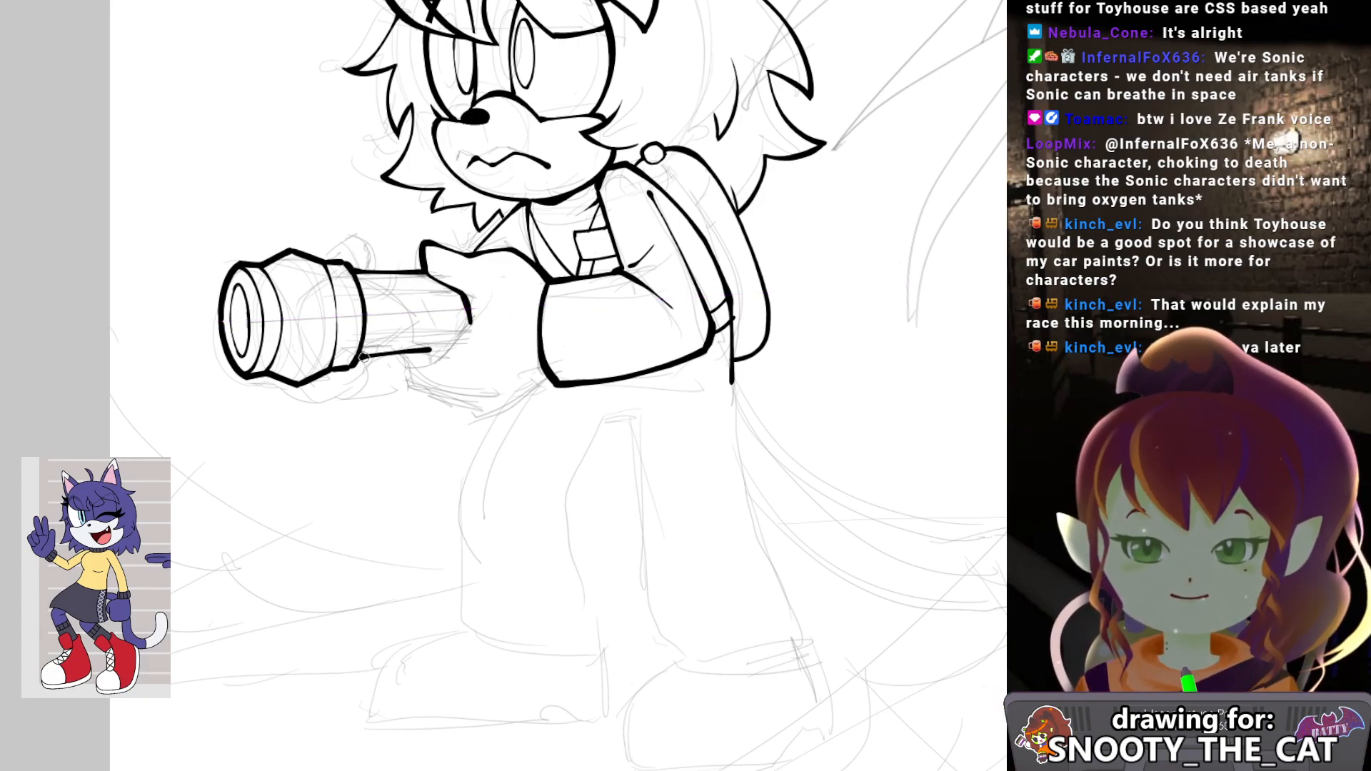
{"action": "left_click_drag", "start_coordinate": [359, 355], "coordinate": [455, 349]}
{"action": "key", "text": "ctrl+z"}
Ink the lower contour of the near hand beneath the flashlight barrel, back to the sleeve.
{"action": "mouse_move", "coordinate": [358, 355]}
{"action": "left_mouse_down"}
{"action": "mouse_move", "coordinate": [453, 346]}
{"action": "mouse_move", "coordinate": [418, 351]}
{"action": "mouse_move", "coordinate": [448, 348]}
{"action": "mouse_move", "coordinate": [414, 399]}
{"action": "mouse_move", "coordinate": [442, 427]}
{"action": "mouse_move", "coordinate": [419, 414]}
{"action": "mouse_move", "coordinate": [496, 437]}
{"action": "mouse_move", "coordinate": [559, 414]}
{"action": "left_mouse_up"}
{"action": "key", "text": "ctrl+z"}
{"action": "left_click_drag", "start_coordinate": [433, 385], "coordinate": [483, 356]}
Ink the far hand's rounded thumb tip above the flashlight and its foremost fingertip underneath the head.
{"action": "scroll", "coordinate": [463, 227], "scroll_direction": "up", "scroll_amount": 2}
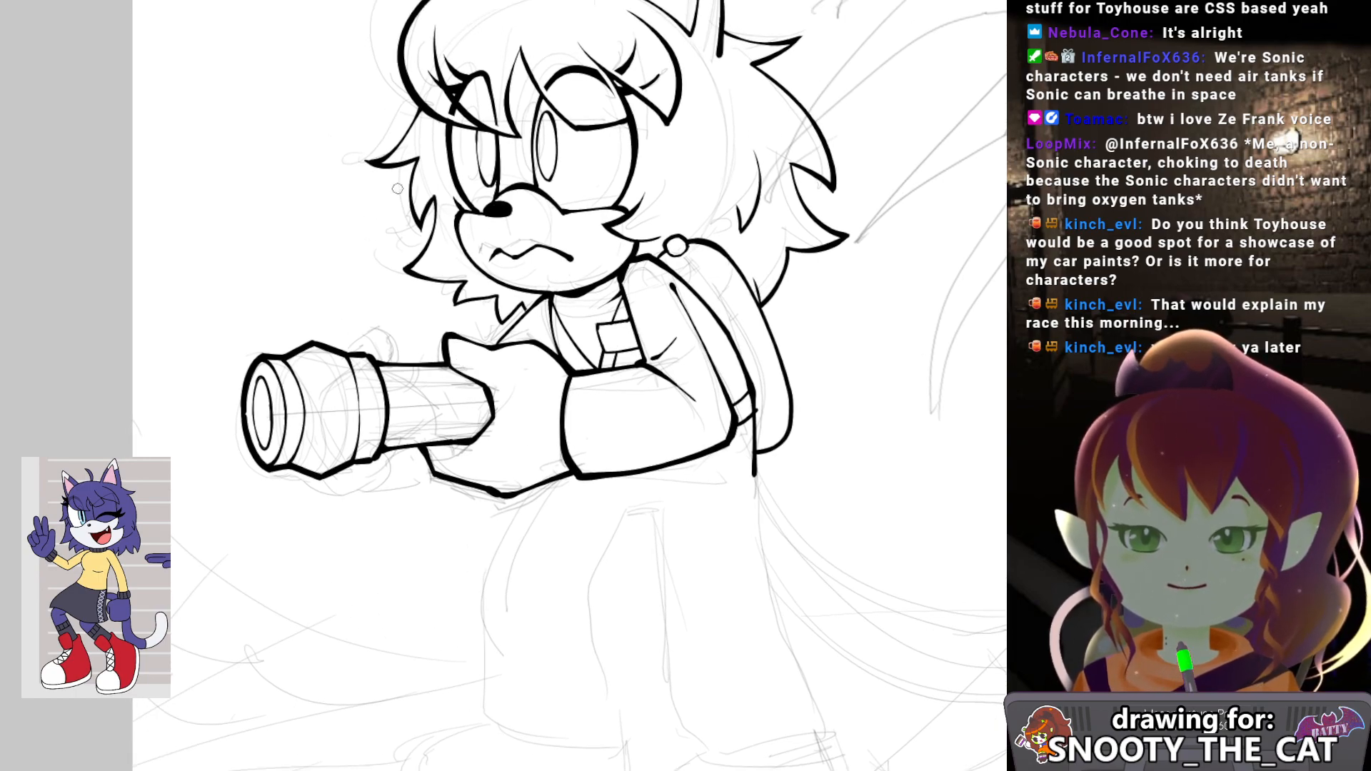
{"action": "mouse_move", "coordinate": [349, 353]}
{"action": "left_mouse_down"}
{"action": "mouse_move", "coordinate": [376, 329]}
{"action": "mouse_move", "coordinate": [396, 357]}
{"action": "left_mouse_up"}
{"action": "scroll", "coordinate": [390, 302], "scroll_direction": "down", "scroll_amount": 1}
{"action": "mouse_move", "coordinate": [332, 450]}
{"action": "left_mouse_down"}
{"action": "mouse_move", "coordinate": [370, 457]}
{"action": "mouse_move", "coordinate": [394, 443]}
{"action": "mouse_move", "coordinate": [390, 426]}
{"action": "left_mouse_up"}
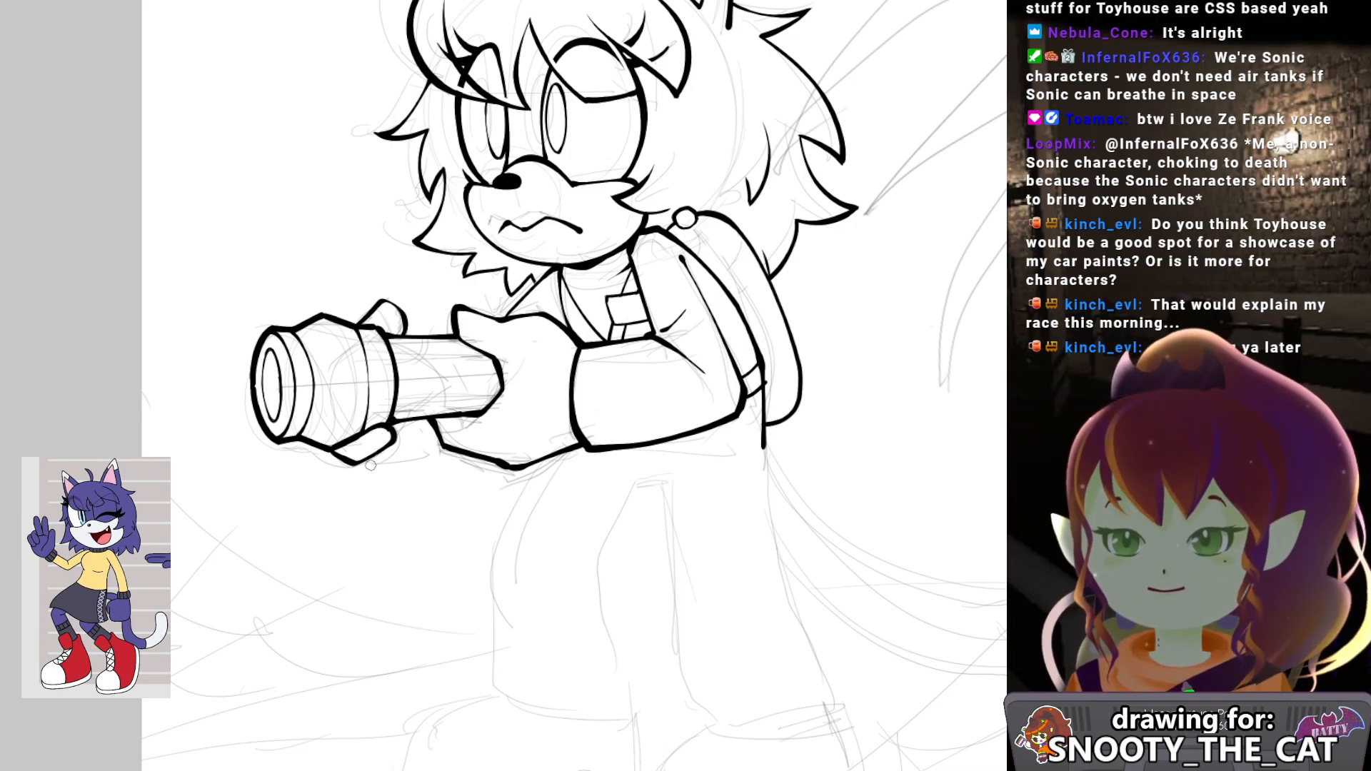
Ink the remaining curled fingers of the far hand side by side beneath the flashlight.
{"action": "mouse_move", "coordinate": [372, 460]}
{"action": "left_mouse_down"}
{"action": "mouse_move", "coordinate": [406, 457]}
{"action": "mouse_move", "coordinate": [429, 416]}
{"action": "left_mouse_up"}
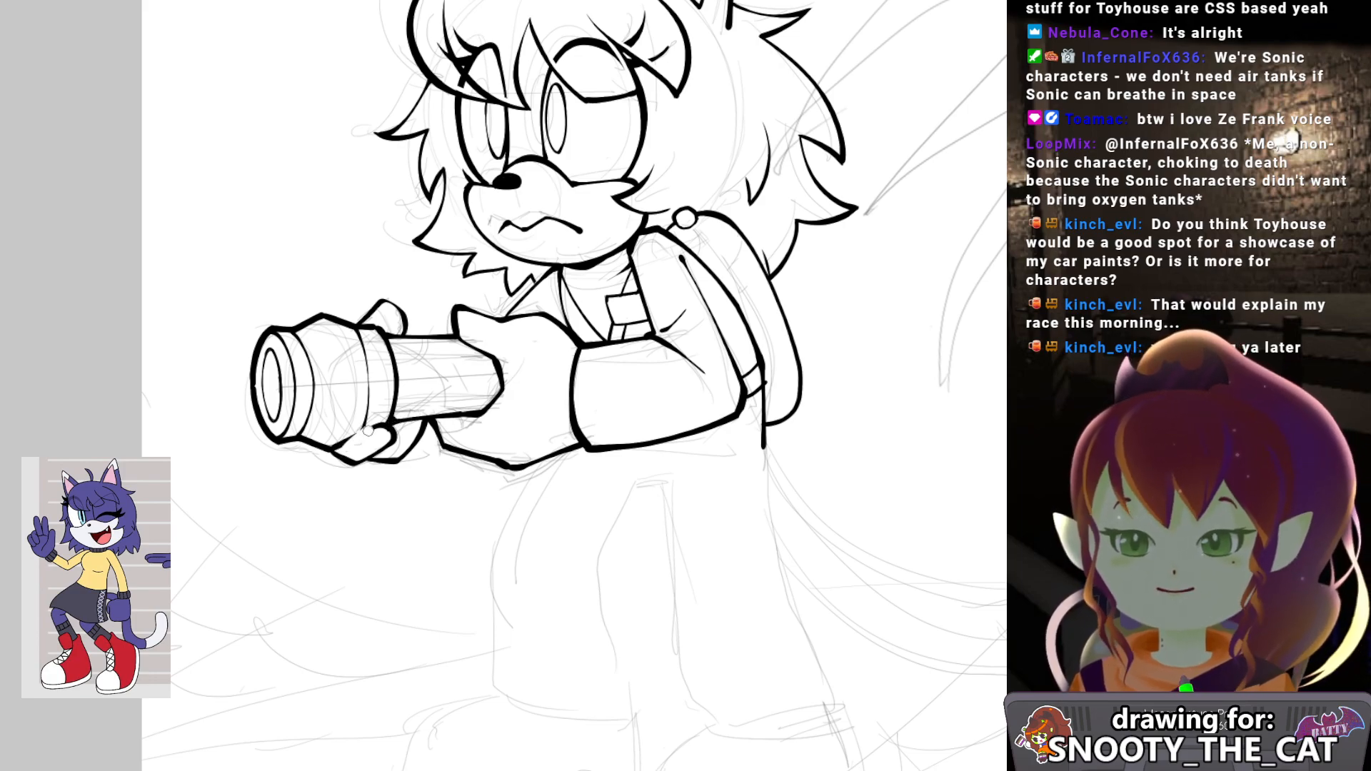
{"action": "left_click_drag", "start_coordinate": [335, 447], "coordinate": [411, 419]}
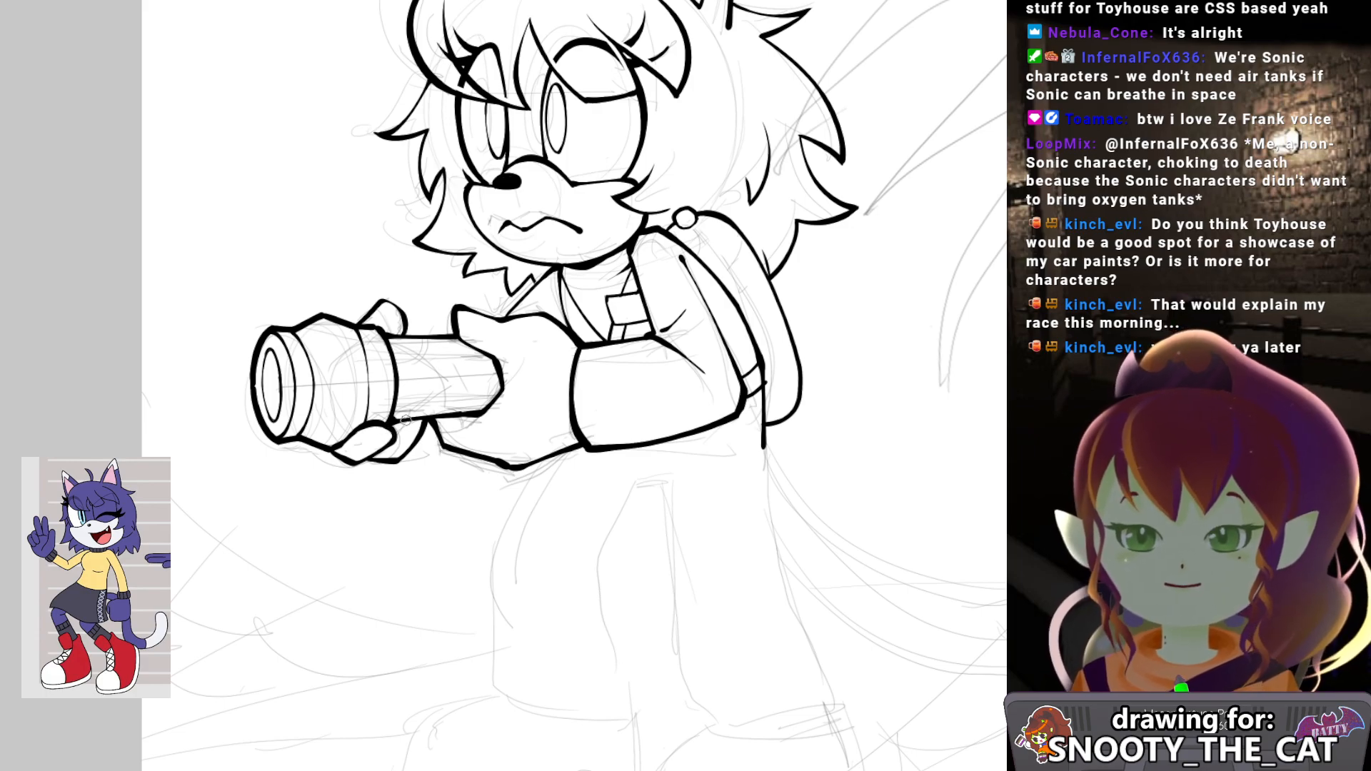
{"action": "mouse_move", "coordinate": [388, 428]}
{"action": "left_mouse_down"}
{"action": "mouse_move", "coordinate": [428, 436]}
{"action": "mouse_move", "coordinate": [413, 454]}
{"action": "mouse_move", "coordinate": [433, 454]}
{"action": "mouse_move", "coordinate": [403, 457]}
{"action": "mouse_move", "coordinate": [439, 451]}
{"action": "mouse_move", "coordinate": [439, 418]}
{"action": "mouse_move", "coordinate": [439, 450]}
{"action": "left_mouse_up"}
{"action": "key", "text": "ctrl+z"}
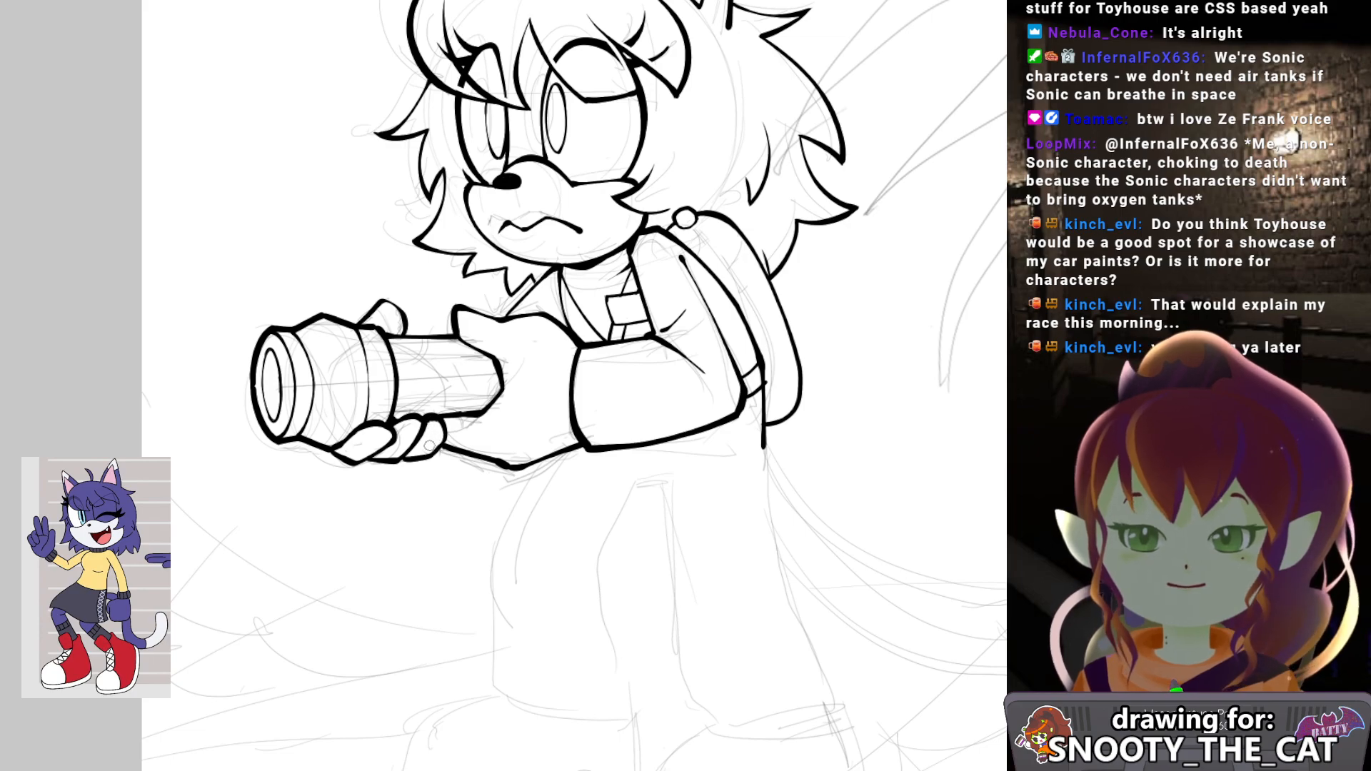
Ink a small rectangular switch on the lower side of the flashlight head.
{"action": "mouse_move", "coordinate": [544, 362]}
{"action": "left_mouse_down"}
{"action": "mouse_move", "coordinate": [479, 390]}
{"action": "mouse_move", "coordinate": [494, 378]}
{"action": "left_mouse_up"}
{"action": "mouse_move", "coordinate": [407, 378]}
{"action": "left_mouse_down"}
{"action": "mouse_move", "coordinate": [448, 352]}
{"action": "mouse_move", "coordinate": [484, 395]}
{"action": "left_mouse_up"}
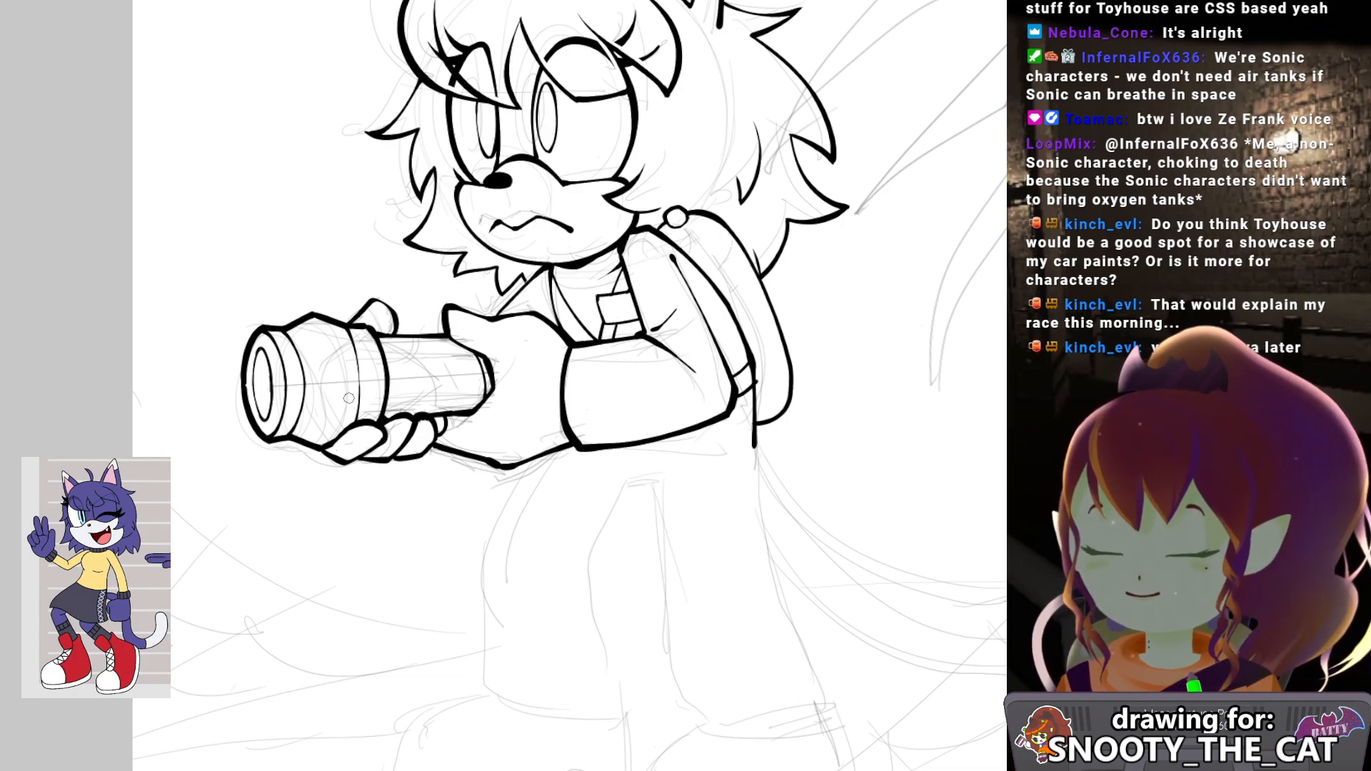
{"action": "mouse_move", "coordinate": [320, 400]}
{"action": "left_mouse_down"}
{"action": "mouse_move", "coordinate": [353, 400]}
{"action": "mouse_move", "coordinate": [318, 401]}
{"action": "mouse_move", "coordinate": [317, 414]}
{"action": "mouse_move", "coordinate": [352, 408]}
{"action": "mouse_move", "coordinate": [351, 397]}
{"action": "mouse_move", "coordinate": [297, 480]}
{"action": "mouse_move", "coordinate": [313, 428]}
{"action": "left_mouse_up"}
{"action": "key", "text": "ctrl+z"}
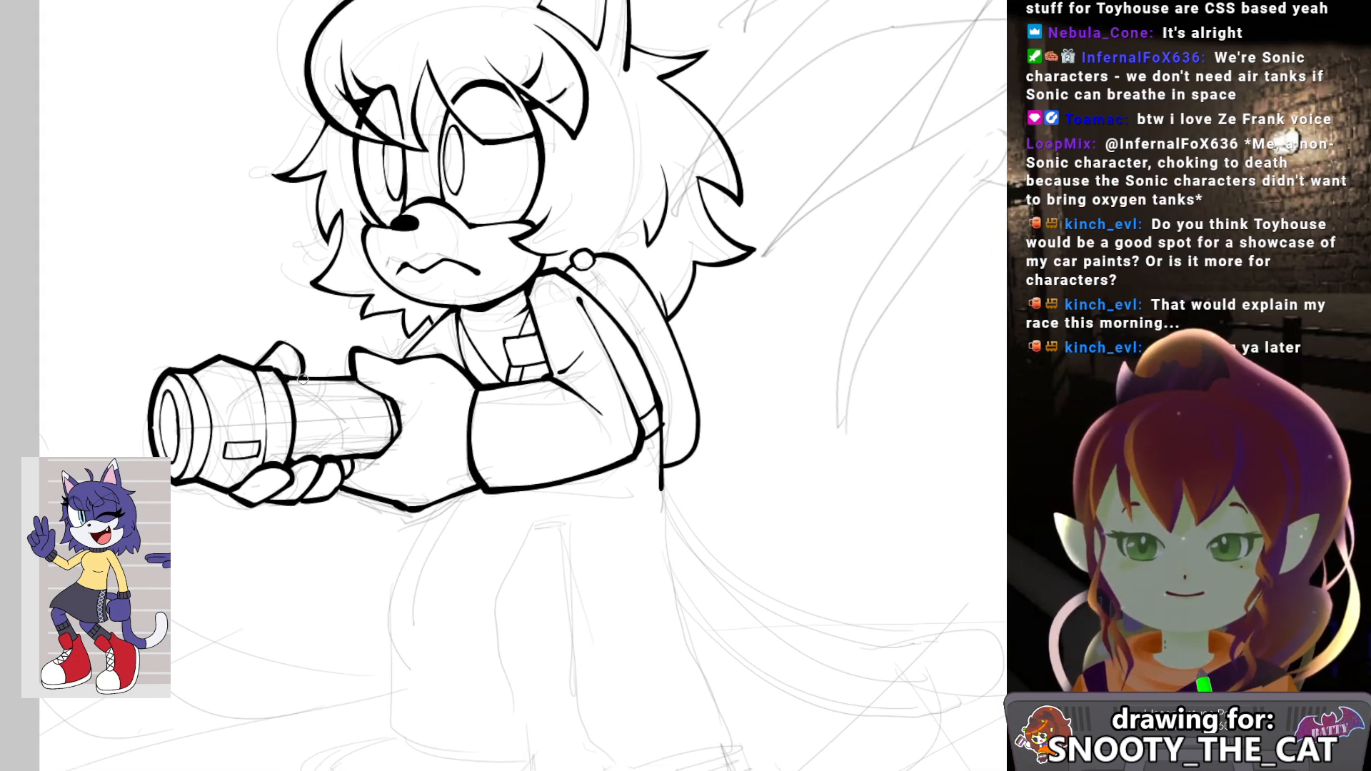
{"action": "mouse_move", "coordinate": [482, 345]}
{"action": "left_mouse_down"}
{"action": "mouse_move", "coordinate": [467, 371]}
{"action": "mouse_move", "coordinate": [455, 344]}
{"action": "left_mouse_up"}
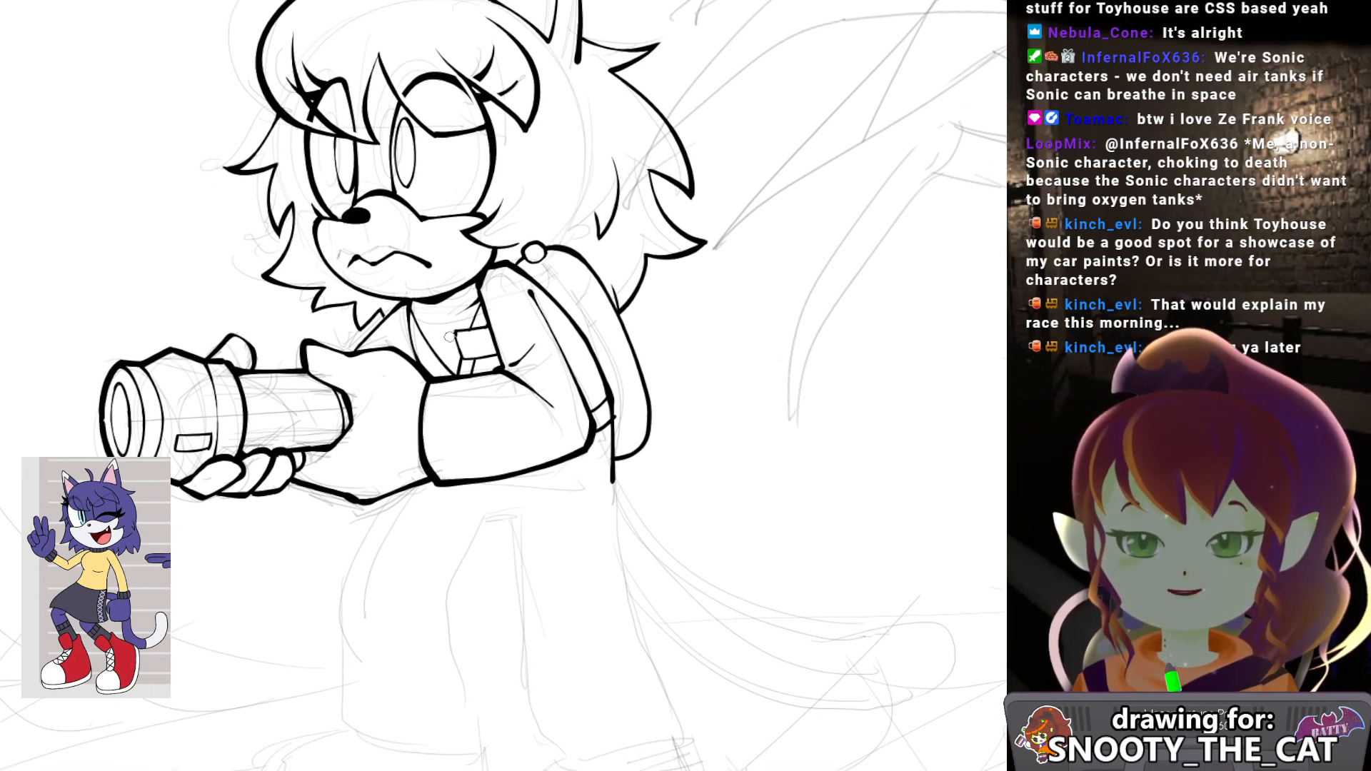
{"action": "scroll", "coordinate": [384, 316], "scroll_direction": "down", "scroll_amount": 3}
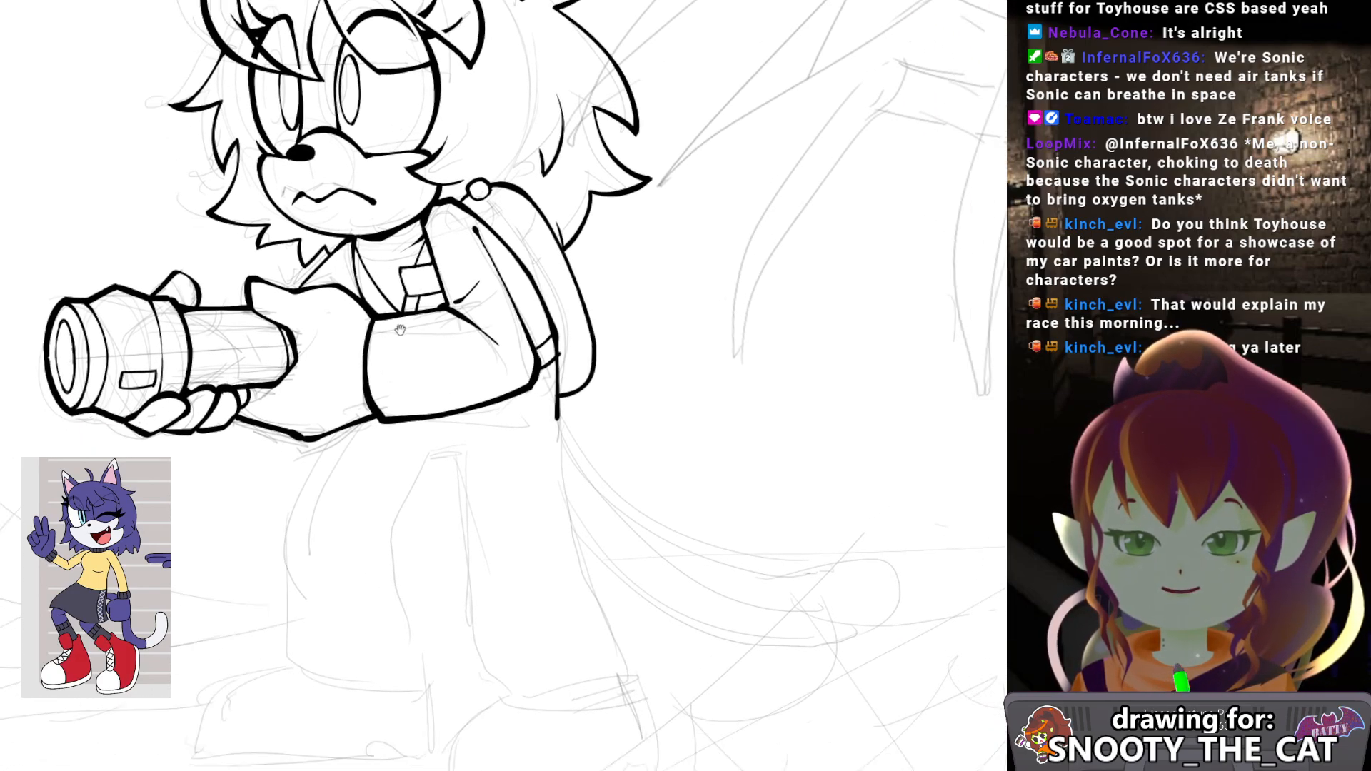
Ink the front trouser leg's outer edge from beneath the near hand down to a curved hem.
{"action": "left_click_drag", "start_coordinate": [523, 361], "coordinate": [538, 357]}
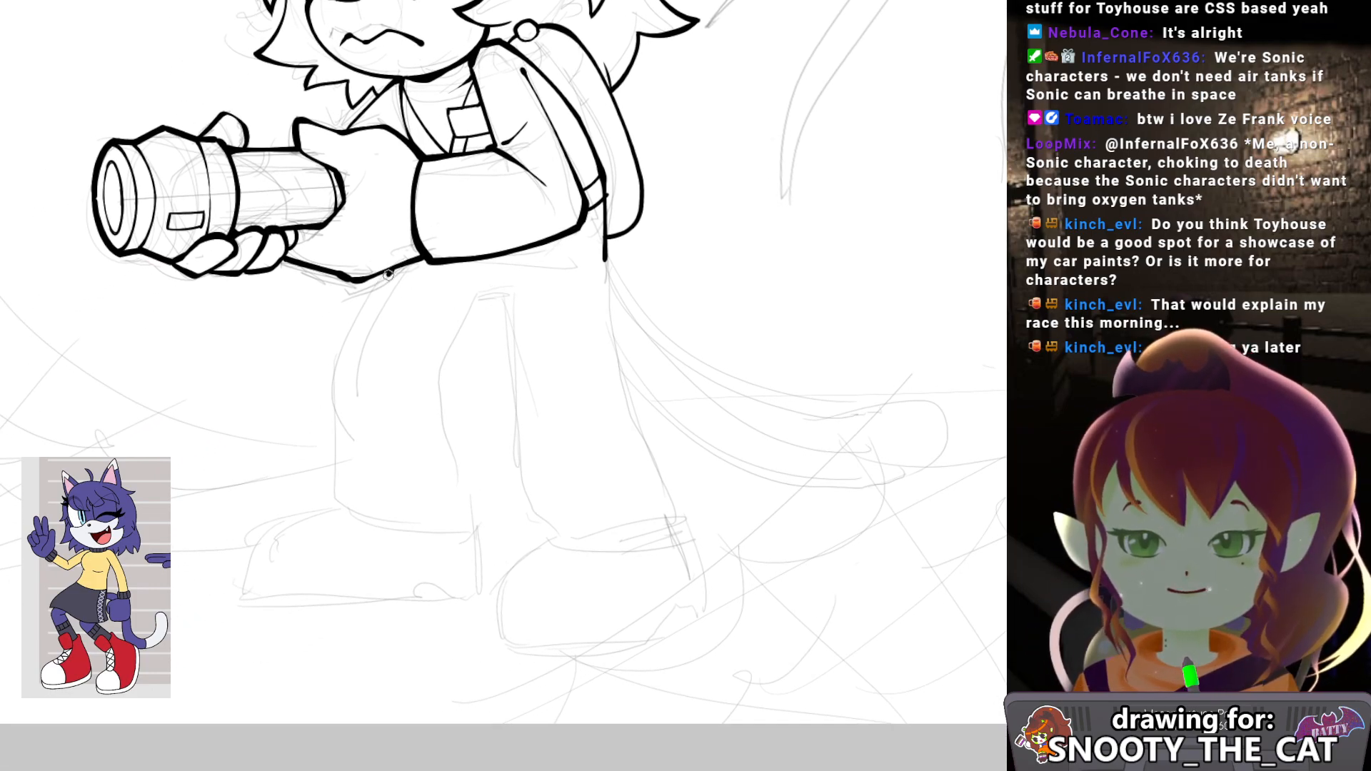
{"action": "mouse_move", "coordinate": [398, 264]}
{"action": "left_mouse_down"}
{"action": "mouse_move", "coordinate": [343, 334]}
{"action": "mouse_move", "coordinate": [337, 495]}
{"action": "left_mouse_up"}
{"action": "left_click_drag", "start_coordinate": [411, 424], "coordinate": [379, 389]}
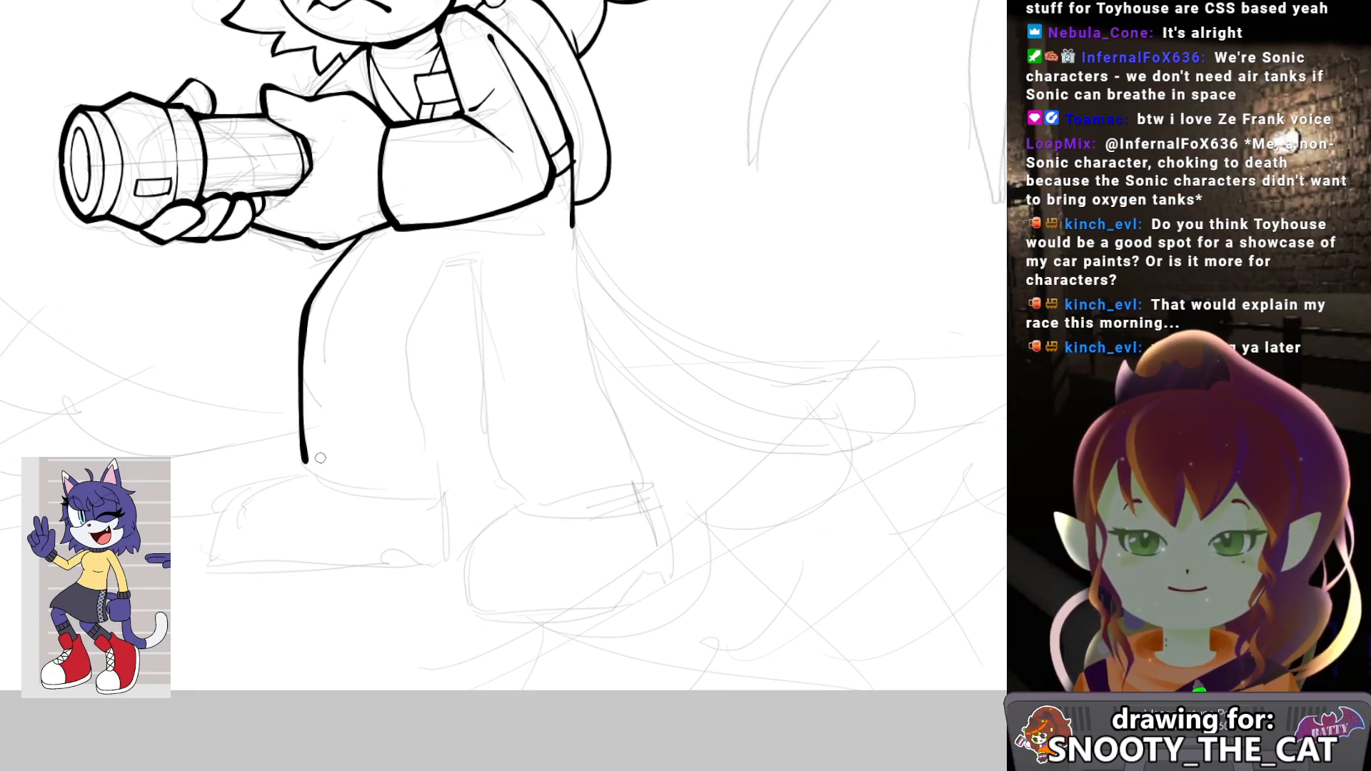
{"action": "mouse_move", "coordinate": [304, 462]}
{"action": "left_mouse_down"}
{"action": "mouse_move", "coordinate": [384, 496]}
{"action": "mouse_move", "coordinate": [448, 486]}
{"action": "left_mouse_up"}
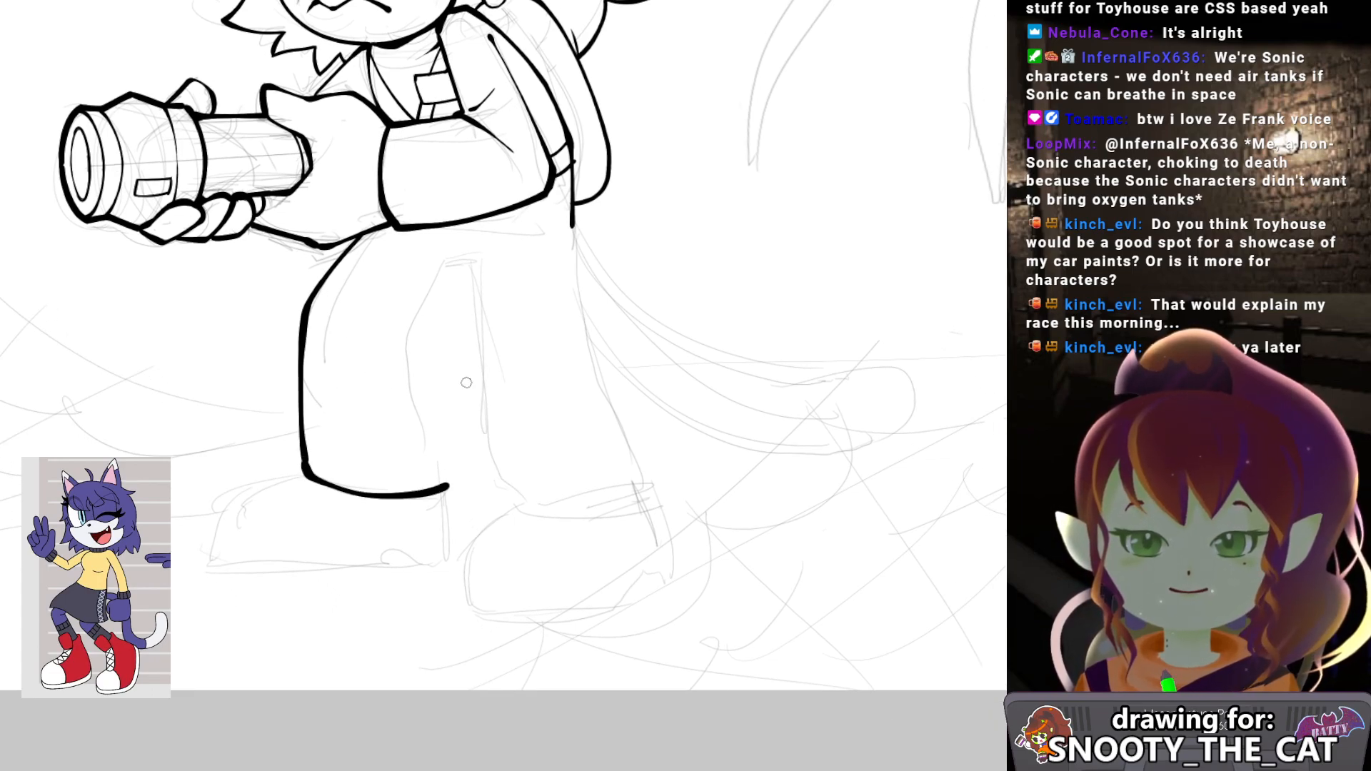
{"action": "key", "text": "ctrl+z"}
{"action": "mouse_move", "coordinate": [302, 461]}
{"action": "left_mouse_down"}
{"action": "mouse_move", "coordinate": [367, 485]}
{"action": "mouse_move", "coordinate": [431, 473]}
{"action": "mouse_move", "coordinate": [410, 344]}
{"action": "mouse_move", "coordinate": [441, 278]}
{"action": "left_mouse_up"}
Ink the inner edges of both trouser legs, meeting in a narrow arch at the crotch.
{"action": "key", "text": "ctrl+z"}
{"action": "left_click_drag", "start_coordinate": [410, 328], "coordinate": [447, 260]}
{"action": "key", "text": "ctrl+z"}
{"action": "mouse_move", "coordinate": [409, 329]}
{"action": "left_mouse_down"}
{"action": "mouse_move", "coordinate": [457, 257]}
{"action": "mouse_move", "coordinate": [504, 493]}
{"action": "left_mouse_up"}
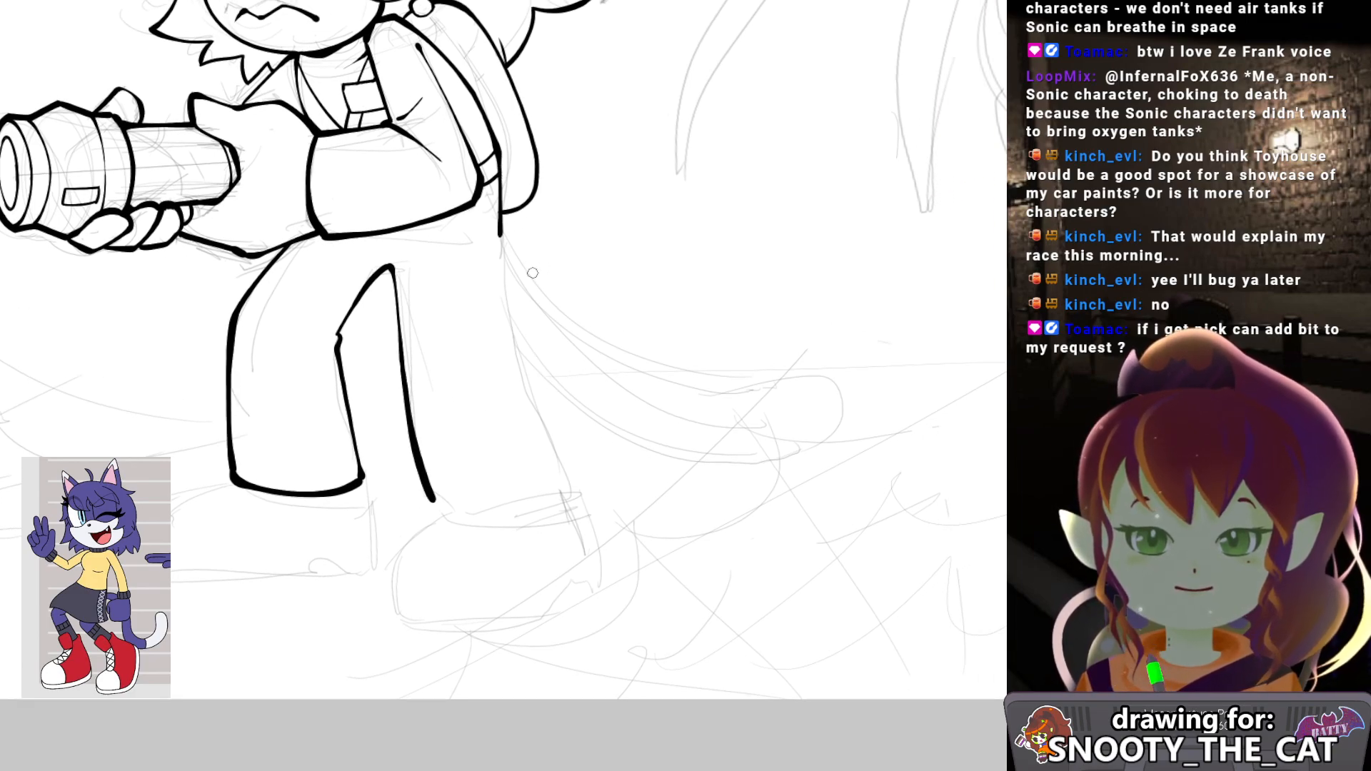
Ink the rear trouser leg's outer edge with a small knee crease and close its hem.
{"action": "mouse_move", "coordinate": [500, 221]}
{"action": "left_mouse_down"}
{"action": "mouse_move", "coordinate": [509, 333]}
{"action": "mouse_move", "coordinate": [573, 491]}
{"action": "left_mouse_up"}
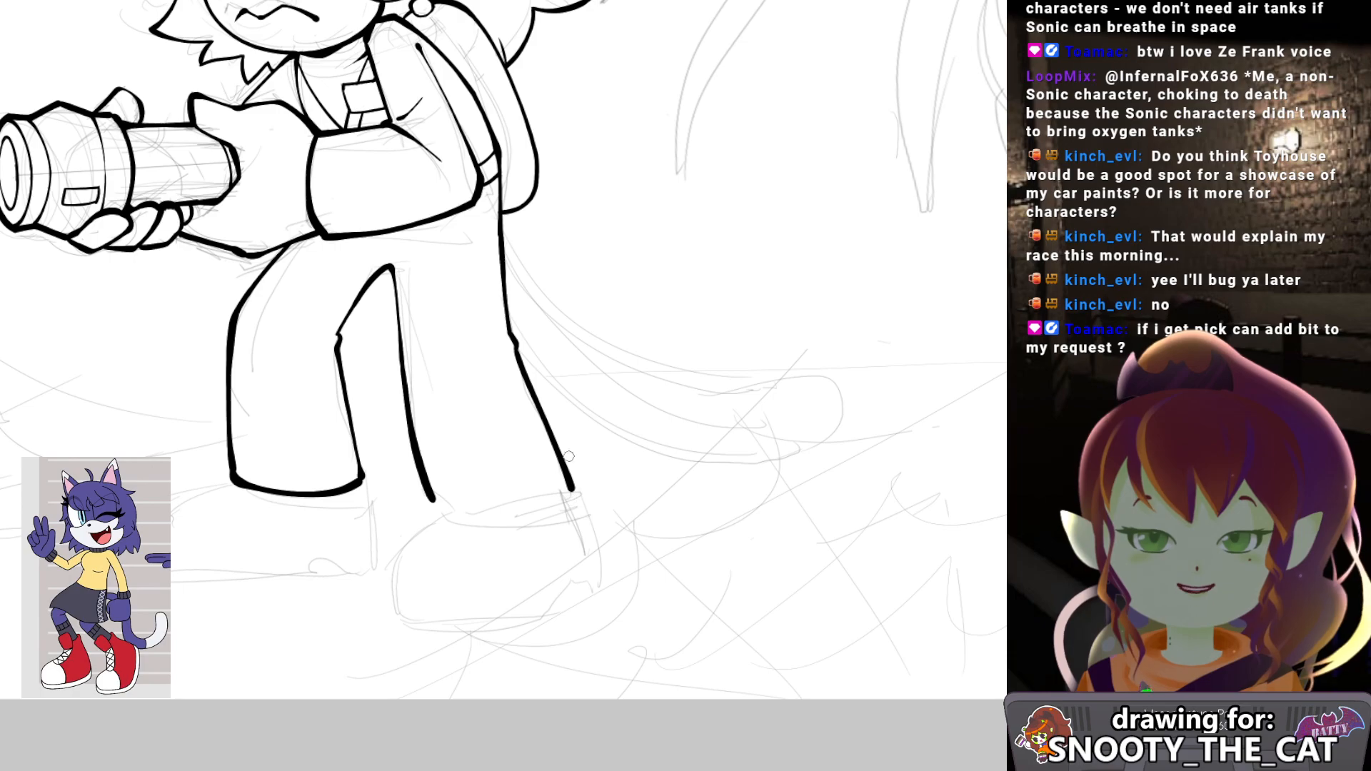
{"action": "mouse_move", "coordinate": [431, 499]}
{"action": "left_mouse_down"}
{"action": "mouse_move", "coordinate": [525, 509]}
{"action": "mouse_move", "coordinate": [573, 493]}
{"action": "left_mouse_up"}
{"action": "mouse_move", "coordinate": [559, 403]}
{"action": "left_mouse_down"}
{"action": "mouse_move", "coordinate": [605, 424]}
{"action": "mouse_move", "coordinate": [647, 389]}
{"action": "left_mouse_up"}
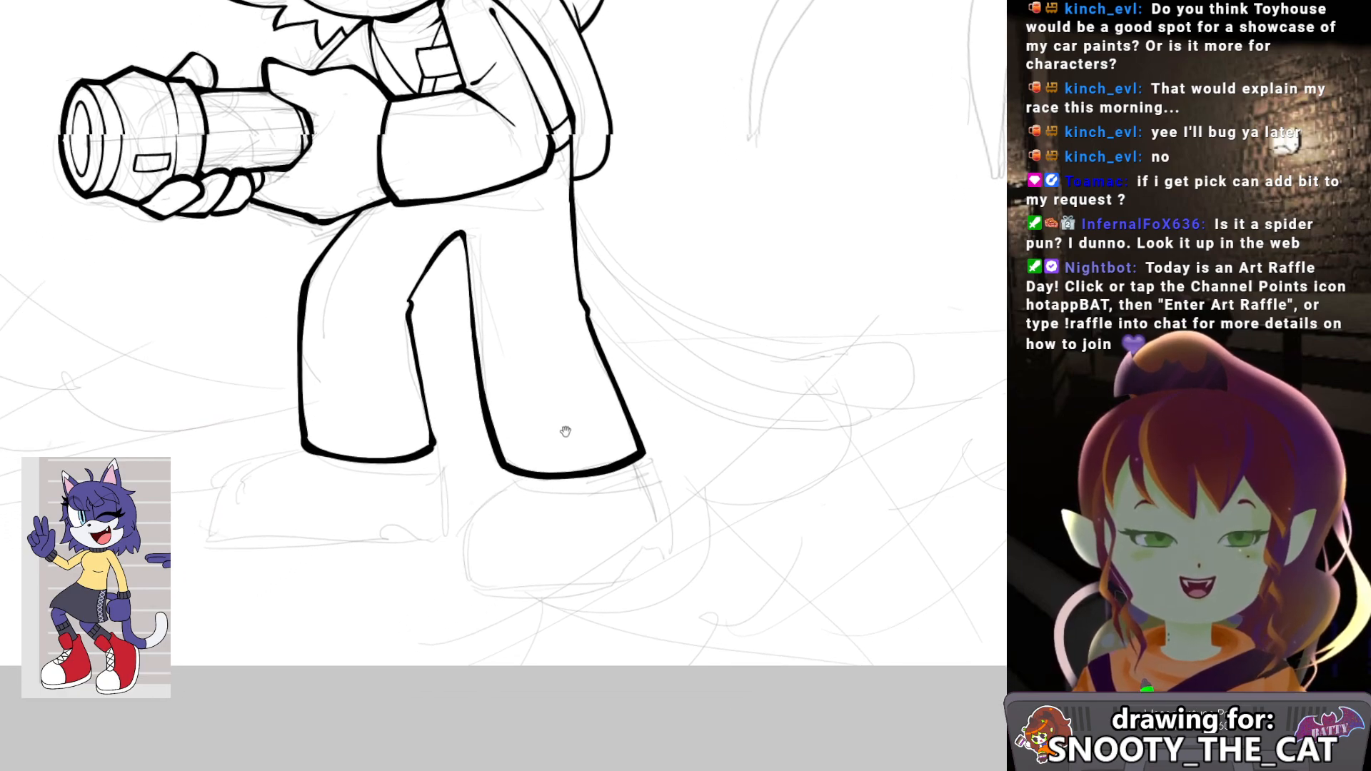
Ink the upper and lower edges of the long tail sweeping back from behind the rear leg.
{"action": "left_click_drag", "start_coordinate": [556, 434], "coordinate": [588, 413]}
{"action": "mouse_move", "coordinate": [492, 417]}
{"action": "left_mouse_down"}
{"action": "mouse_move", "coordinate": [504, 420]}
{"action": "mouse_move", "coordinate": [474, 483]}
{"action": "left_mouse_up"}
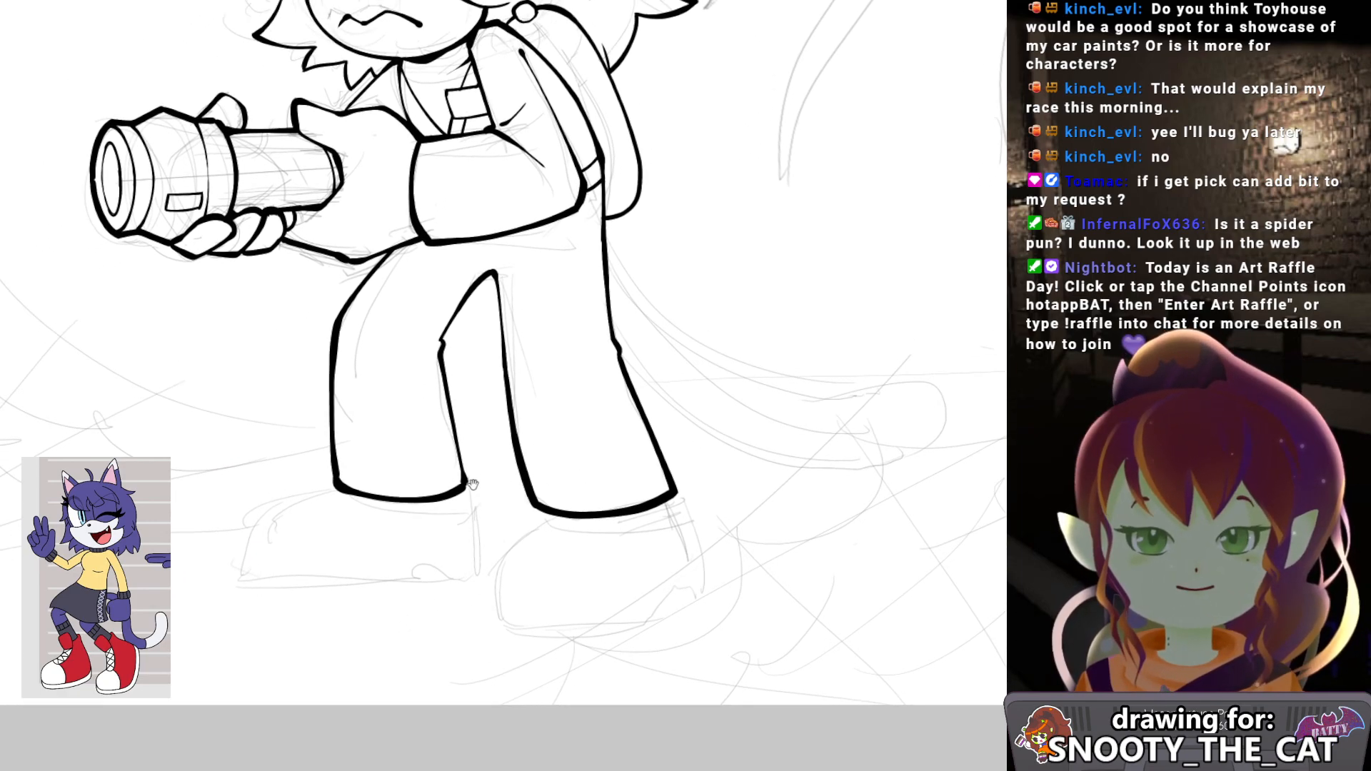
{"action": "left_click_drag", "start_coordinate": [518, 422], "coordinate": [467, 444]}
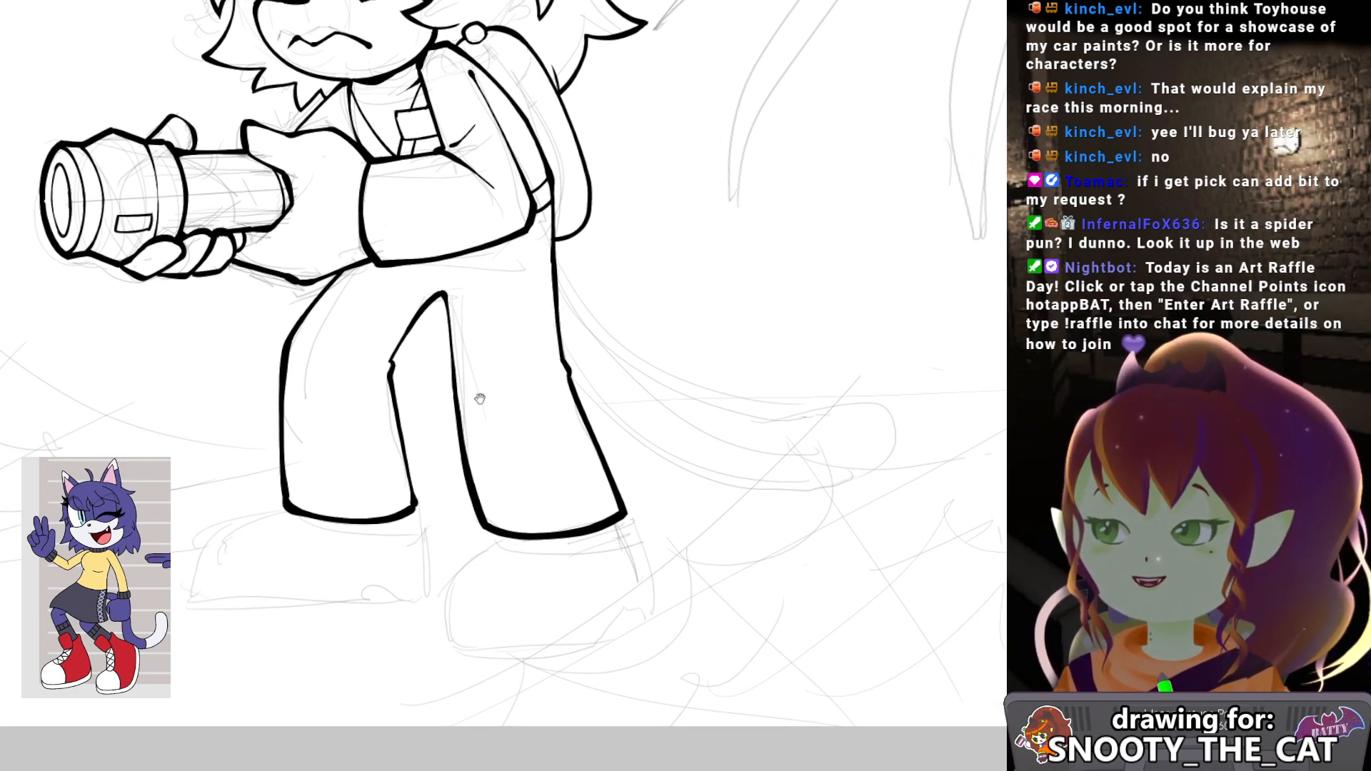
{"action": "left_click_drag", "start_coordinate": [513, 349], "coordinate": [461, 341]}
{"action": "left_click_drag", "start_coordinate": [600, 340], "coordinate": [502, 336]}
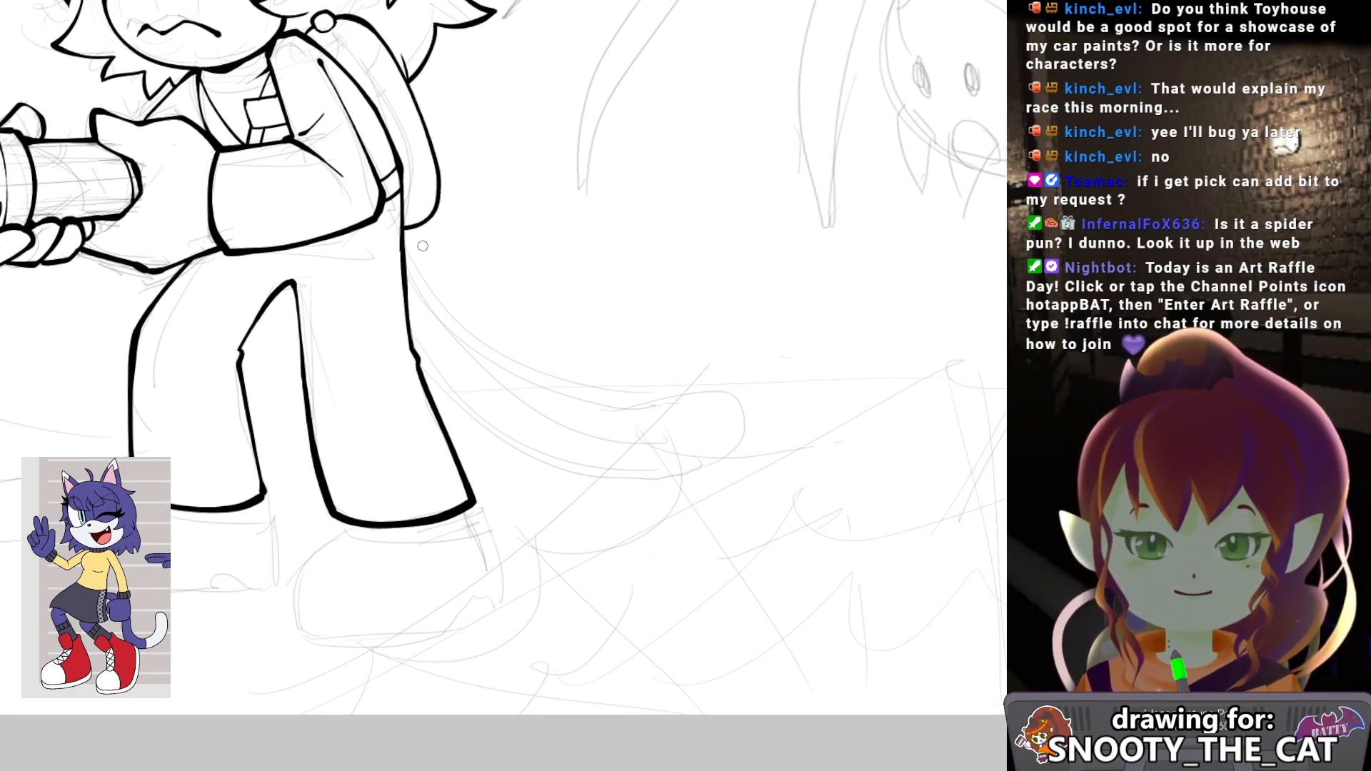
{"action": "mouse_move", "coordinate": [412, 262]}
{"action": "left_mouse_down"}
{"action": "mouse_move", "coordinate": [473, 331]}
{"action": "mouse_move", "coordinate": [529, 364]}
{"action": "mouse_move", "coordinate": [487, 377]}
{"action": "left_mouse_up"}
{"action": "key", "text": "ctrl+z"}
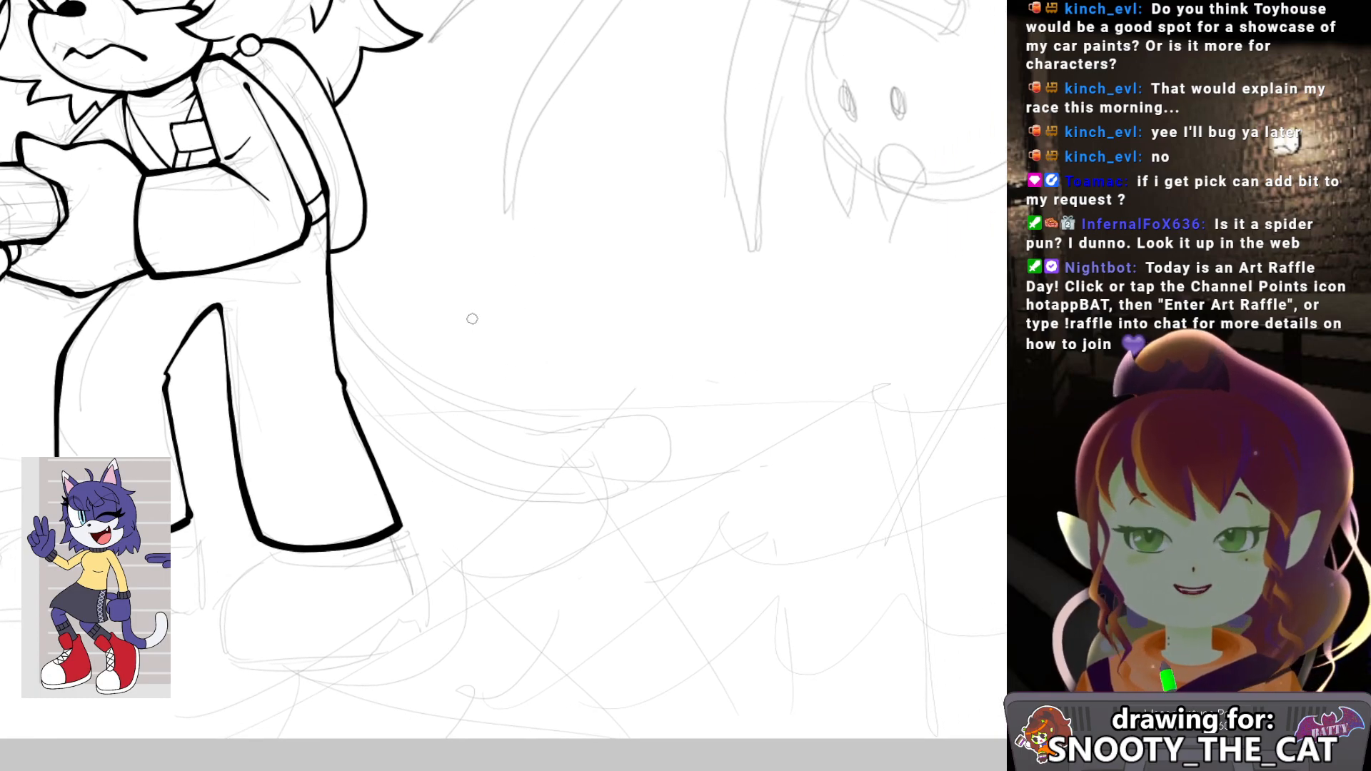
{"action": "scroll", "coordinate": [471, 323], "scroll_direction": "down", "scroll_amount": 2}
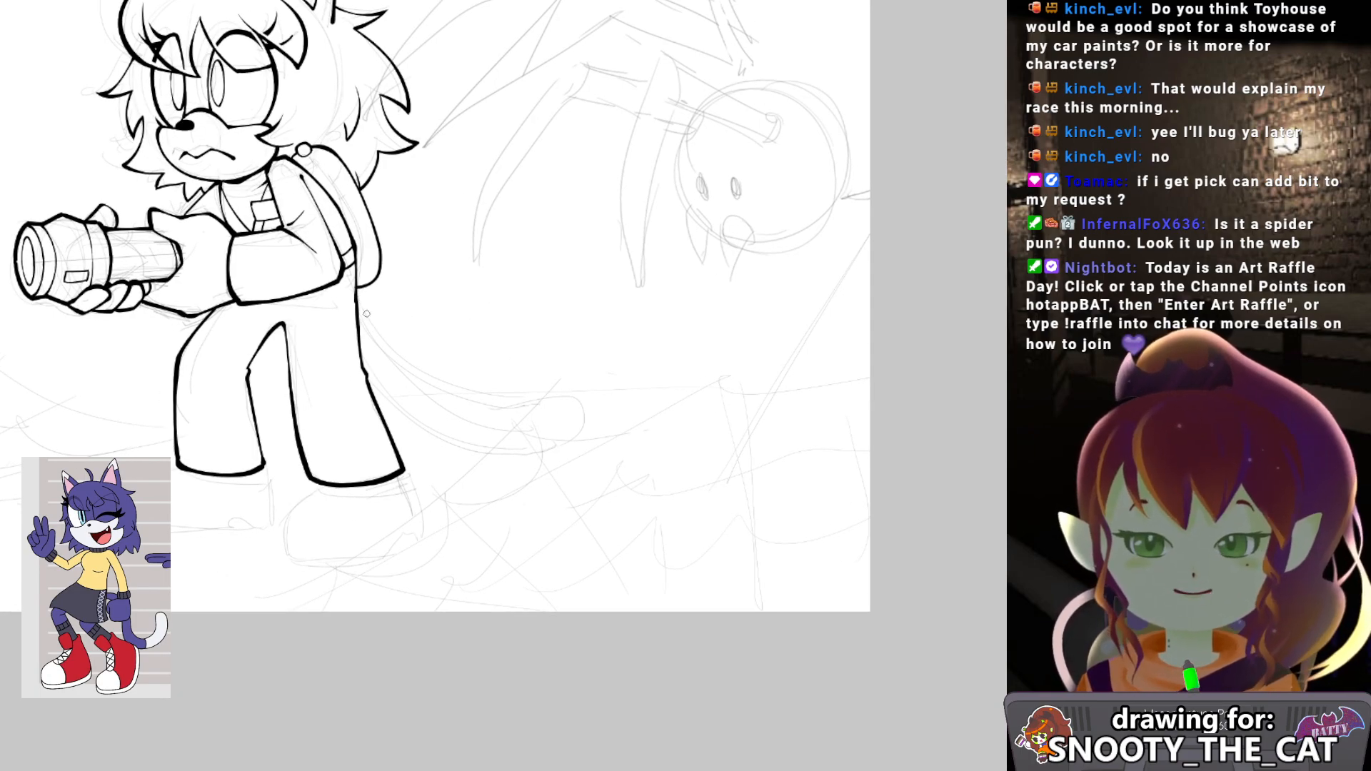
{"action": "mouse_move", "coordinate": [356, 298]}
{"action": "left_mouse_down"}
{"action": "mouse_move", "coordinate": [397, 355]}
{"action": "mouse_move", "coordinate": [470, 390]}
{"action": "mouse_move", "coordinate": [571, 390]}
{"action": "left_mouse_up"}
{"action": "mouse_move", "coordinate": [361, 360]}
{"action": "left_mouse_down"}
{"action": "mouse_move", "coordinate": [449, 440]}
{"action": "mouse_move", "coordinate": [526, 448]}
{"action": "mouse_move", "coordinate": [585, 427]}
{"action": "left_mouse_up"}
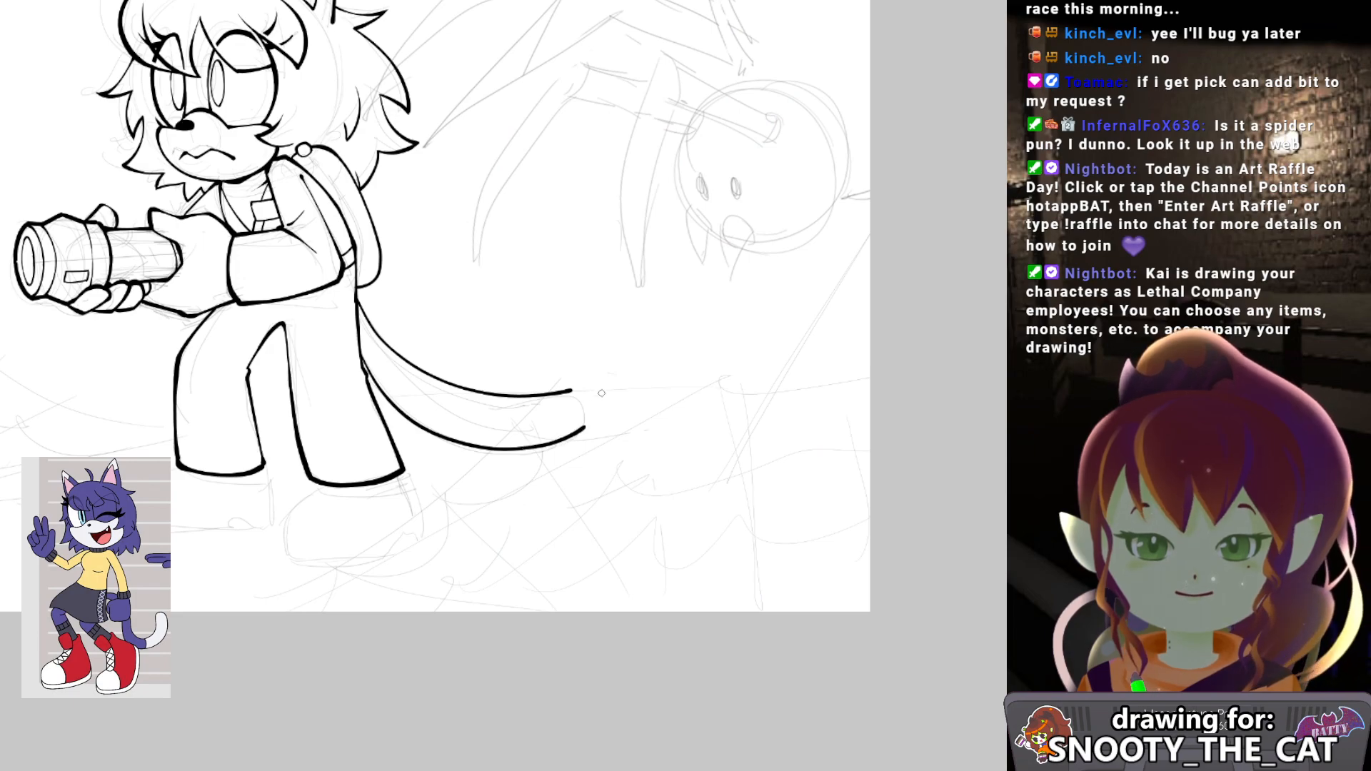
Ink the rounded tip that closes the end of the tail, redoing it until it fits.
{"action": "key", "text": "ctrl+z"}
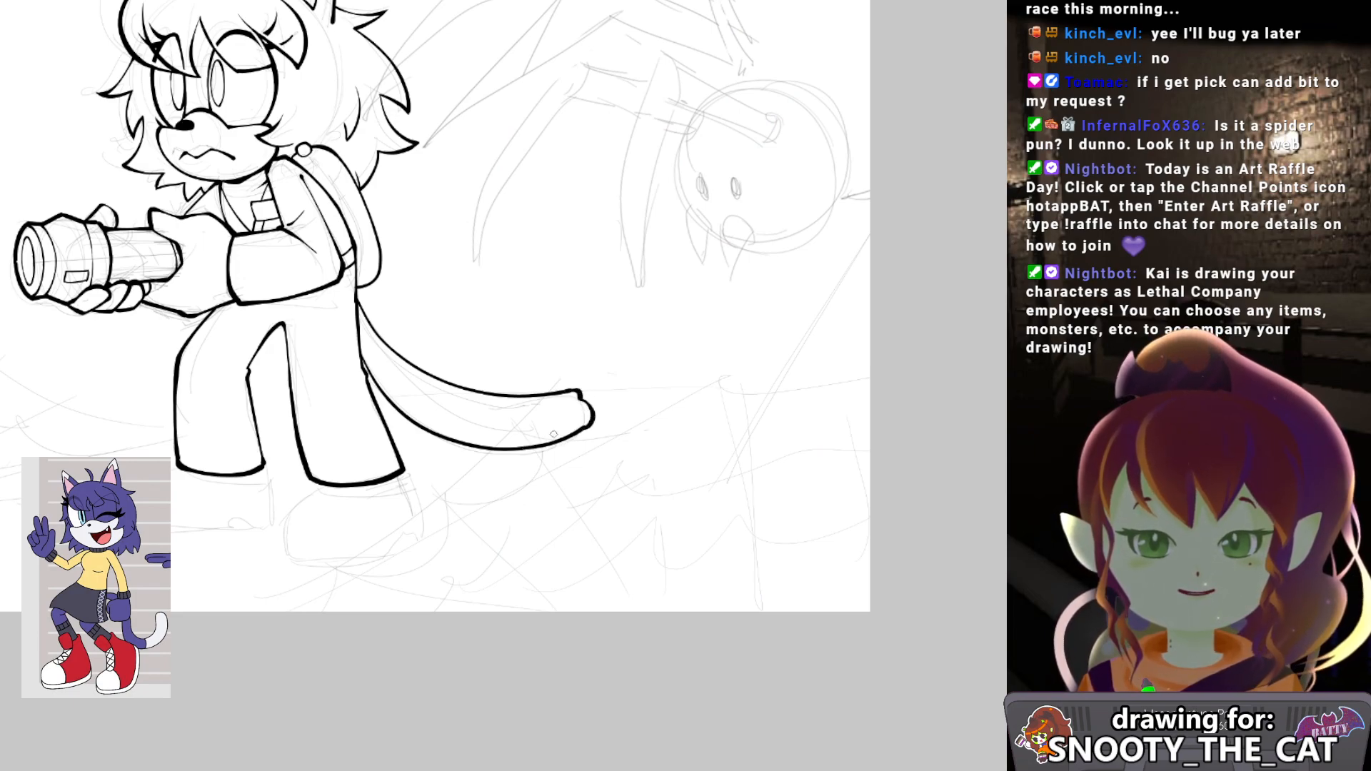
{"action": "key", "text": "ctrl+z"}
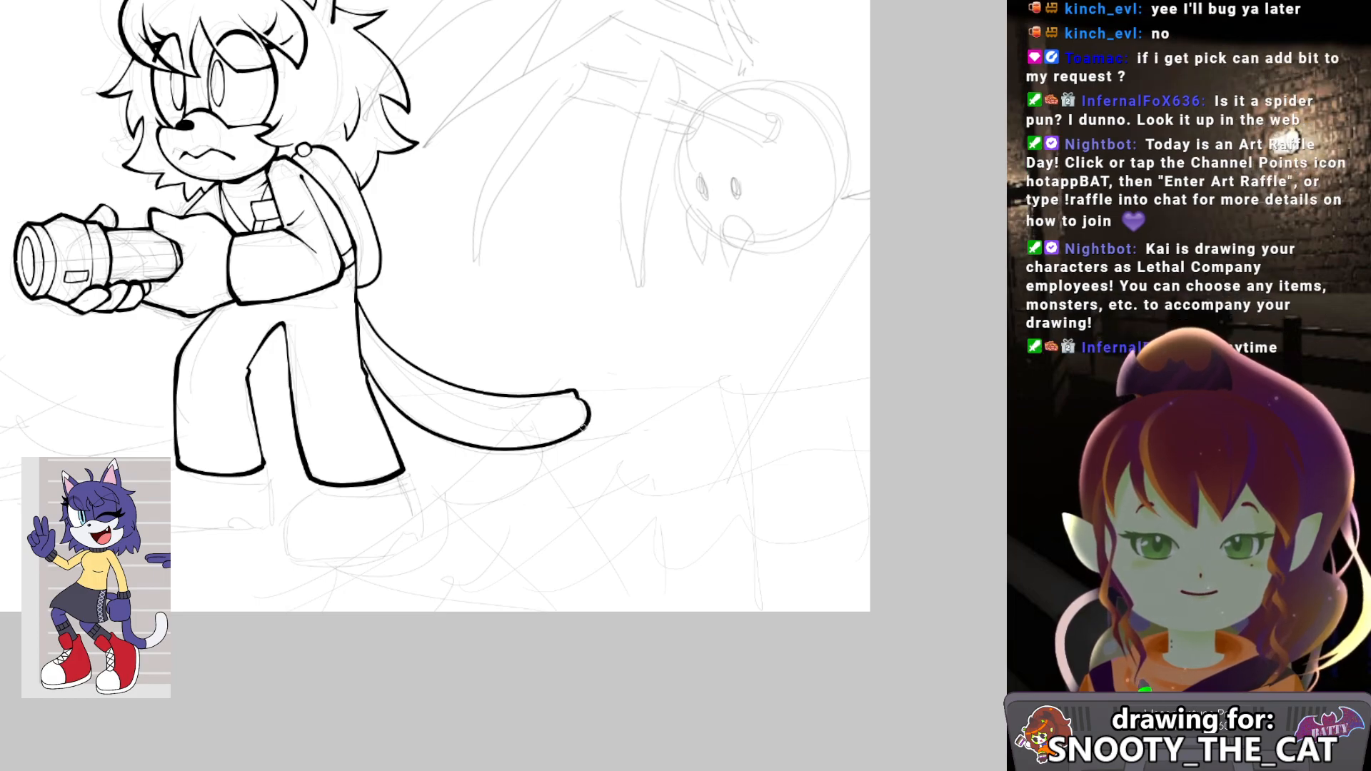
{"action": "left_click_drag", "start_coordinate": [507, 375], "coordinate": [544, 367]}
{"action": "mouse_move", "coordinate": [438, 380]}
{"action": "left_mouse_down"}
{"action": "mouse_move", "coordinate": [535, 381]}
{"action": "mouse_move", "coordinate": [566, 400]}
{"action": "mouse_move", "coordinate": [468, 392]}
{"action": "mouse_move", "coordinate": [490, 481]}
{"action": "mouse_move", "coordinate": [522, 345]}
{"action": "left_mouse_up"}
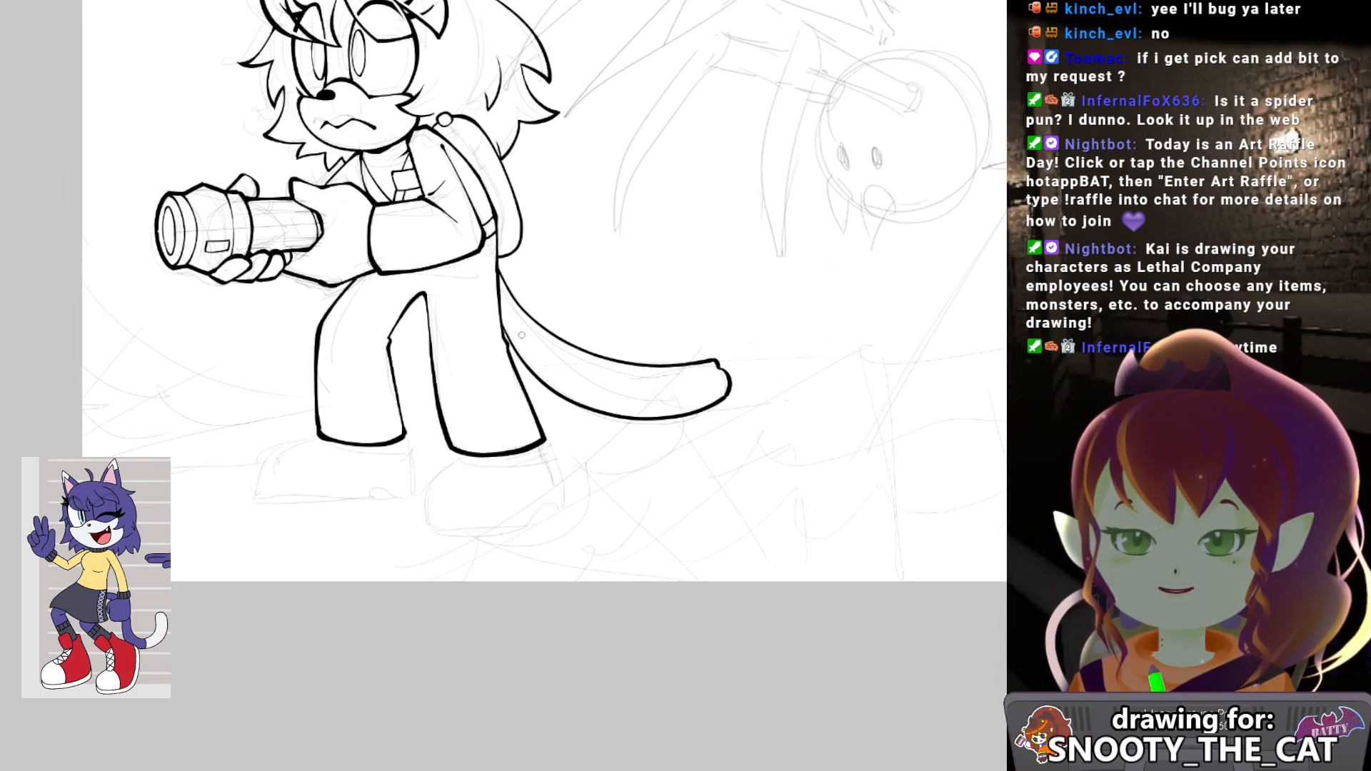
Refine the line weight along the tail's upper outline with an enlarged eraser.
{"action": "key", "text": "e"}
{"action": "key", "text": "]"}
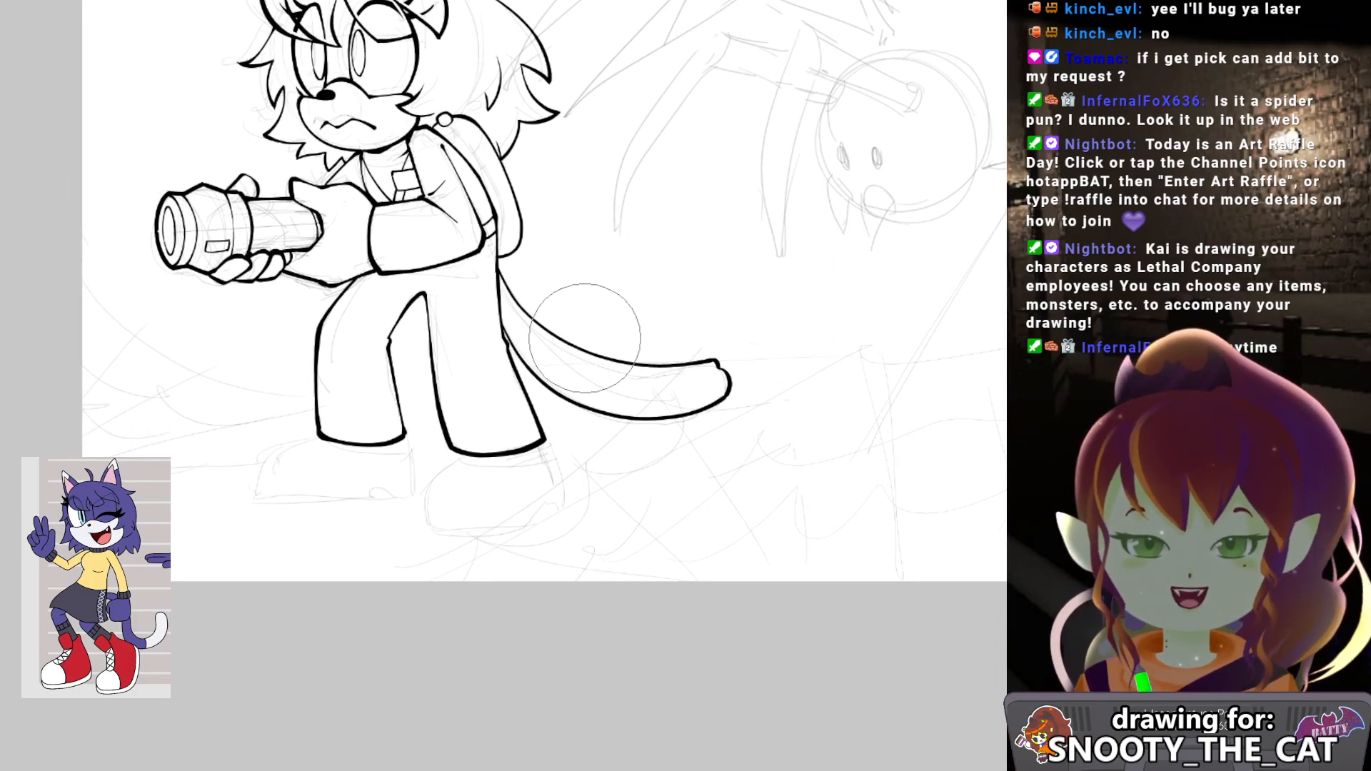
{"action": "mouse_move", "coordinate": [579, 344]}
{"action": "left_mouse_down"}
{"action": "mouse_move", "coordinate": [558, 331]}
{"action": "mouse_move", "coordinate": [654, 361]}
{"action": "left_mouse_up"}
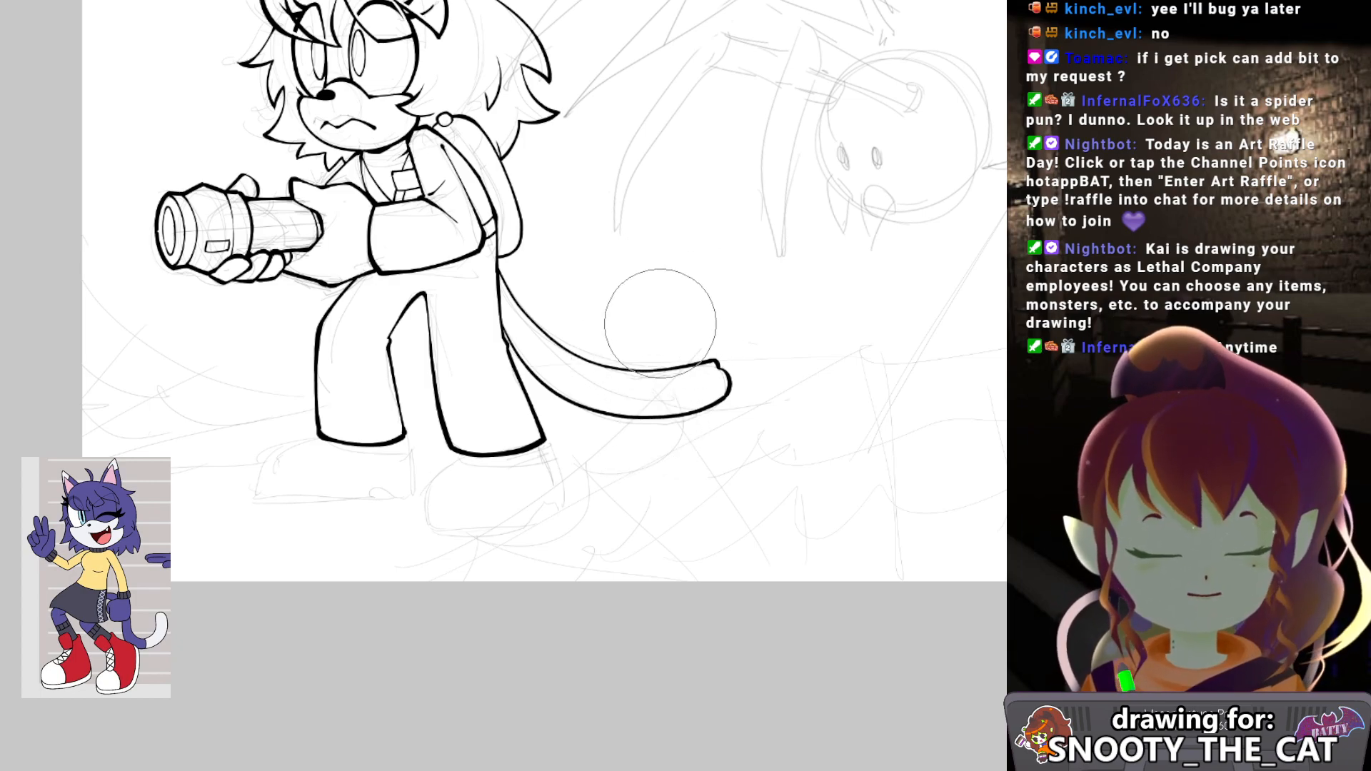
{"action": "left_click_drag", "start_coordinate": [600, 353], "coordinate": [622, 340]}
Ink the front boot beneath the hem with a rounded toe, flat sole and small heel notch.
{"action": "left_click_drag", "start_coordinate": [429, 350], "coordinate": [612, 283]}
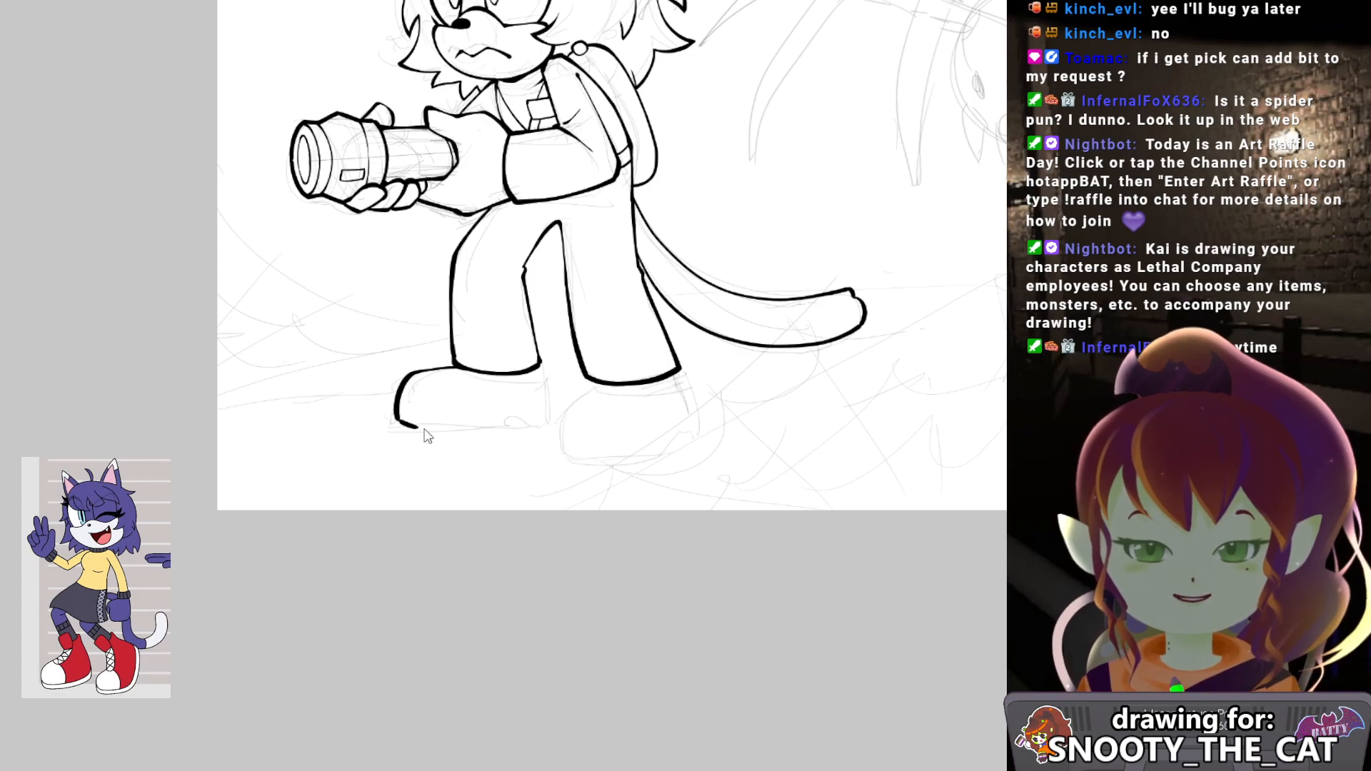
{"action": "left_click_drag", "start_coordinate": [427, 427], "coordinate": [472, 427]}
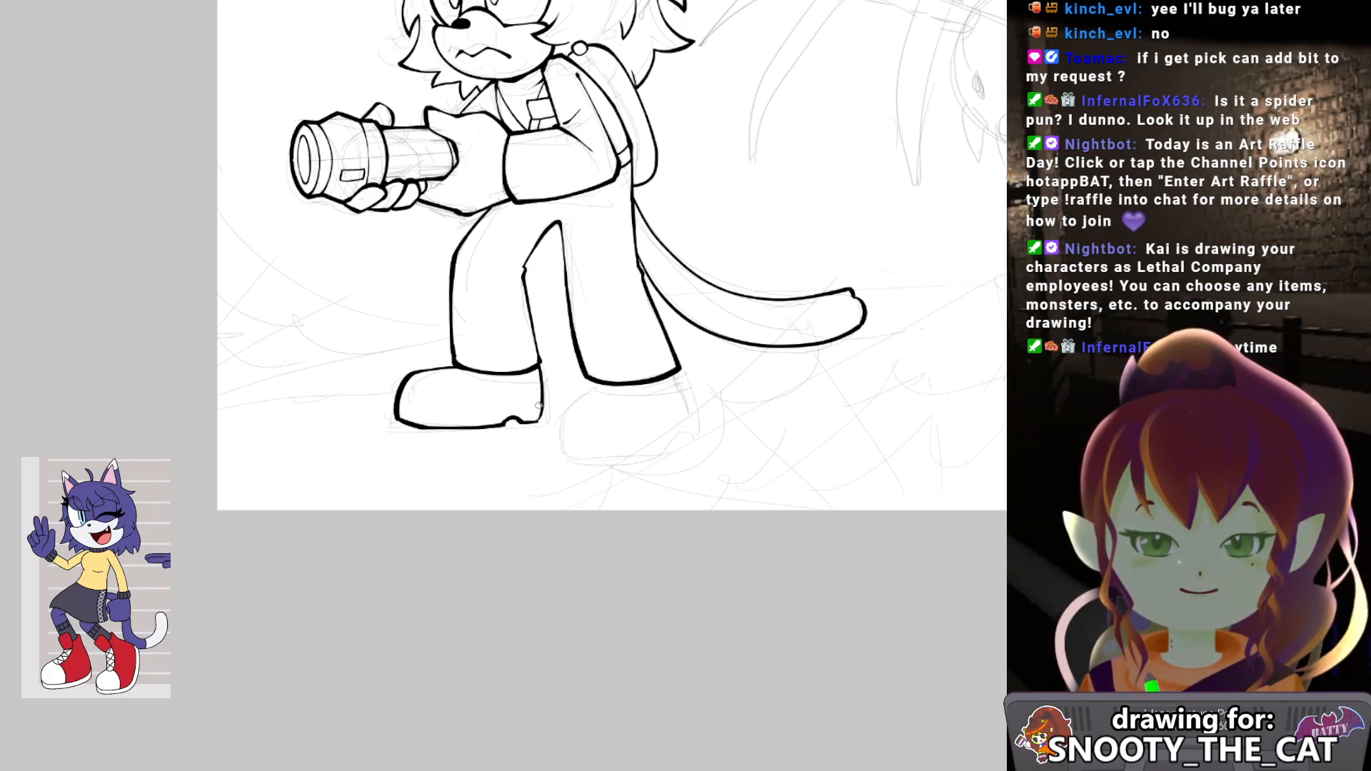
Ink the rear boot's rounded toe, then mirror the canvas and ink its back edge and heel notch.
{"action": "left_click_drag", "start_coordinate": [594, 303], "coordinate": [509, 297]}
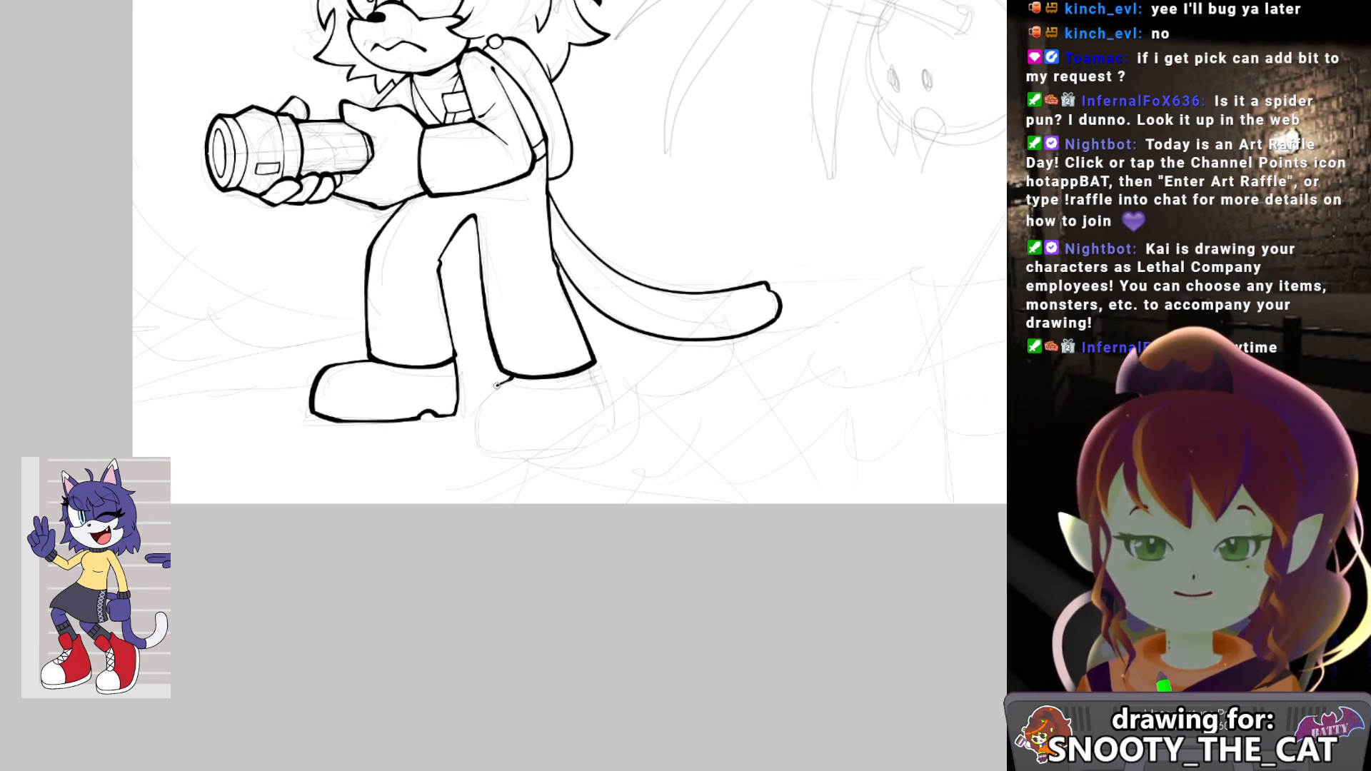
{"action": "left_click_drag", "start_coordinate": [480, 402], "coordinate": [480, 436]}
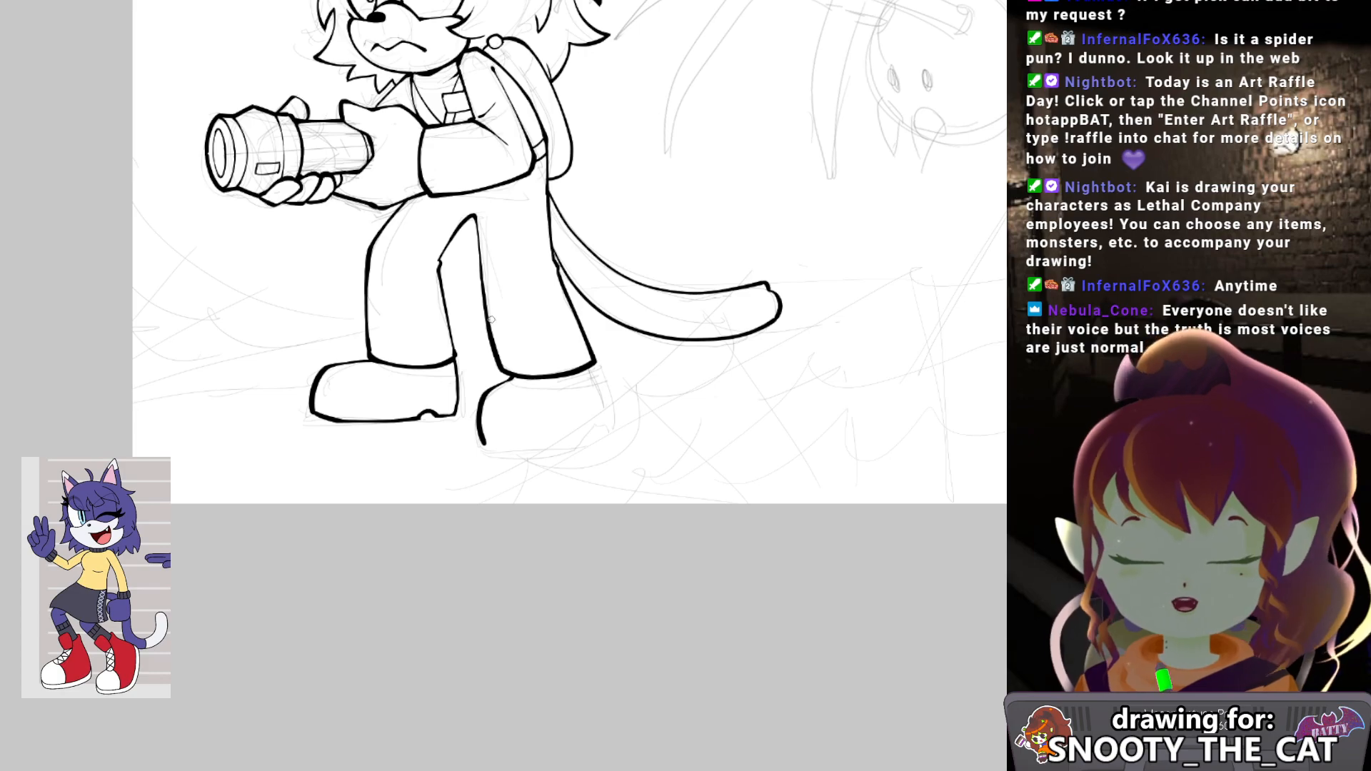
{"action": "key", "text": "m"}
{"action": "left_click_drag", "start_coordinate": [465, 355], "coordinate": [459, 392]}
{"action": "key", "text": "ctrl+z"}
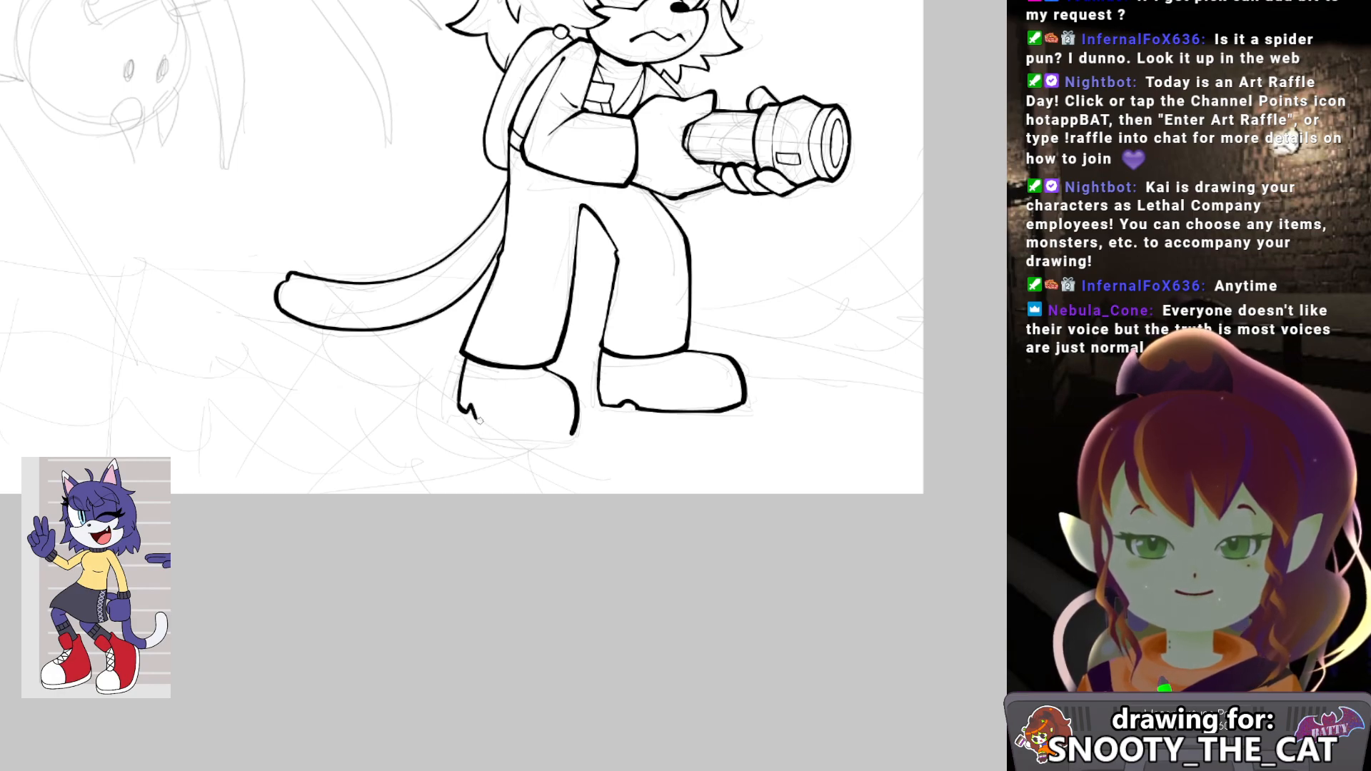
Ink the rear boot's sole from heel to toe and flip the canvas back to its normal orientation.
{"action": "mouse_move", "coordinate": [479, 414]}
{"action": "left_mouse_down"}
{"action": "mouse_move", "coordinate": [527, 436]}
{"action": "mouse_move", "coordinate": [569, 432]}
{"action": "left_mouse_up"}
{"action": "key", "text": "ctrl+z"}
{"action": "left_click_drag", "start_coordinate": [482, 423], "coordinate": [569, 430]}
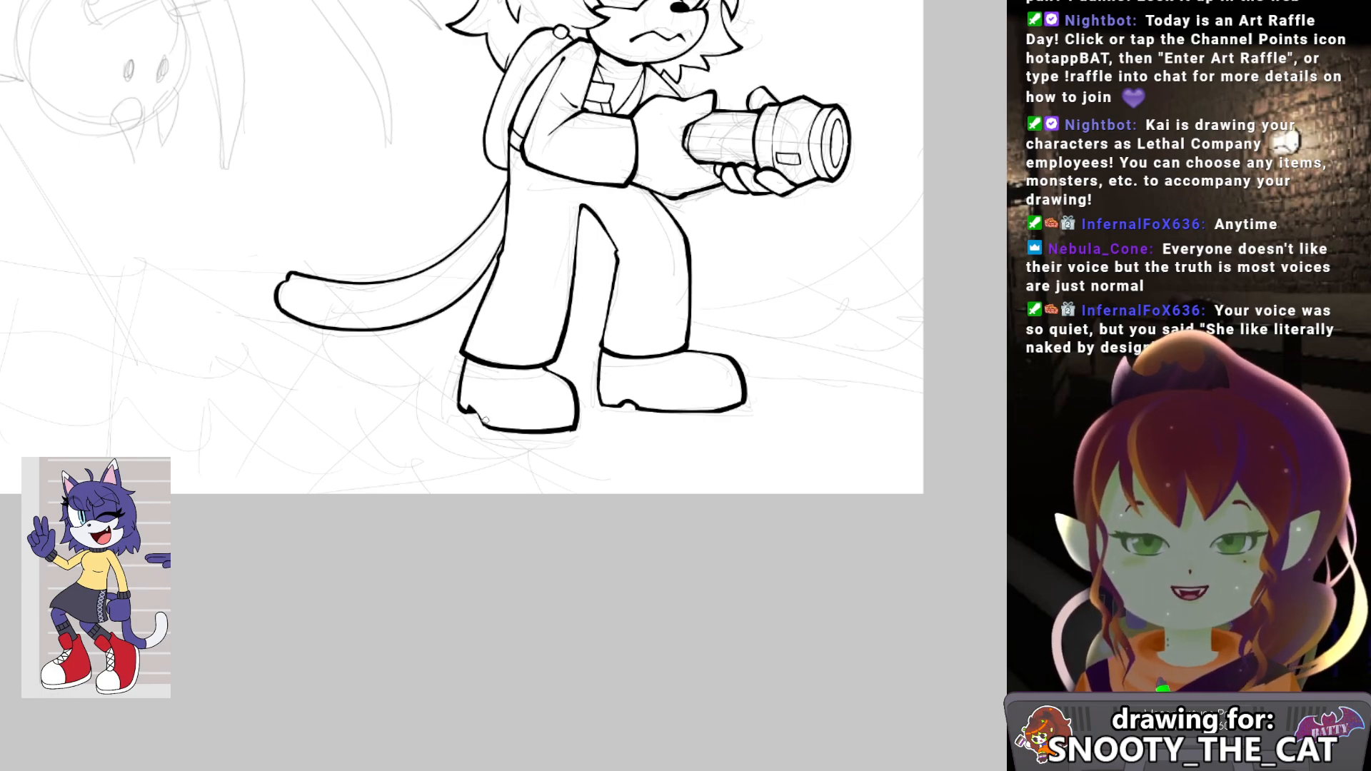
{"action": "left_click_drag", "start_coordinate": [541, 371], "coordinate": [518, 410]}
{"action": "key", "text": "h"}
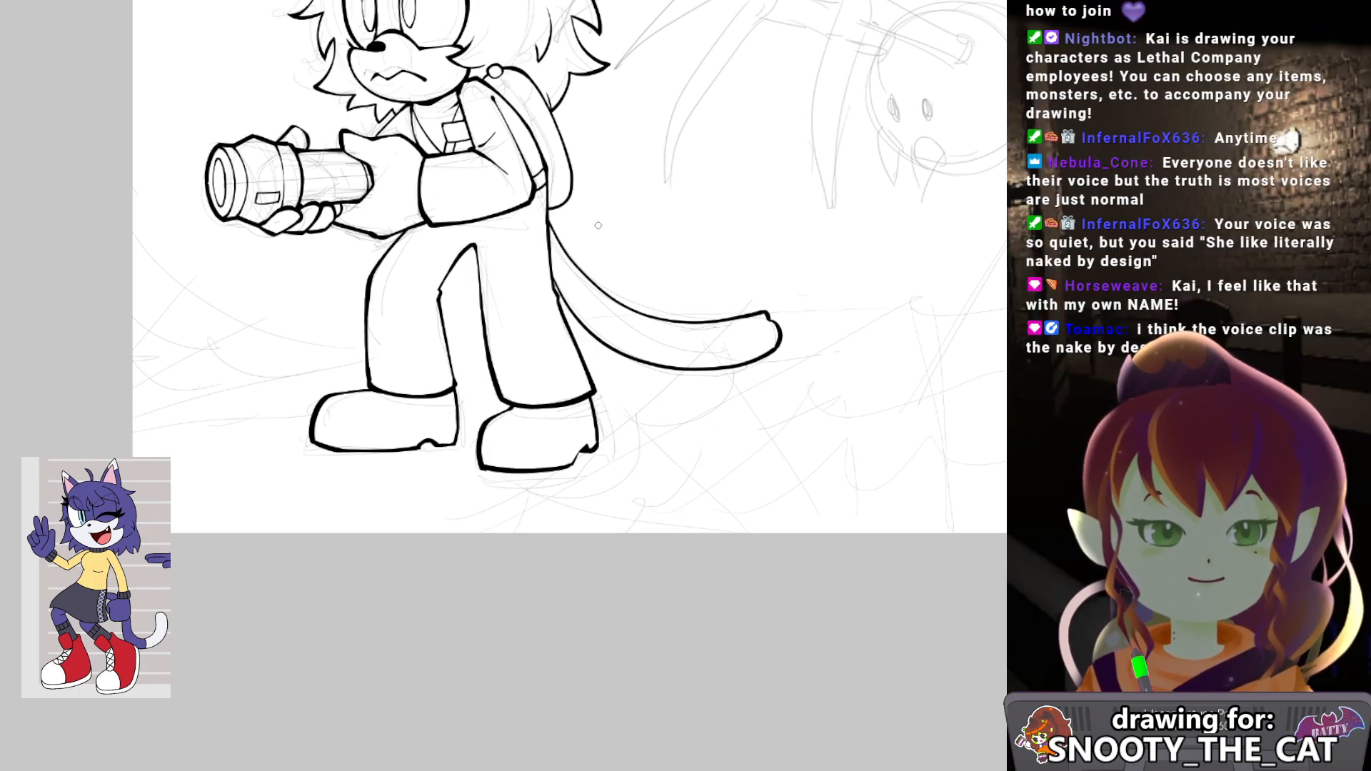
Ink the upper and lower edges of a bent spider leg reaching from the body towards the cat's hair.
{"action": "mouse_move", "coordinate": [453, 316]}
{"action": "left_mouse_down"}
{"action": "mouse_move", "coordinate": [472, 378]}
{"action": "mouse_move", "coordinate": [472, 353]}
{"action": "mouse_move", "coordinate": [428, 449]}
{"action": "left_mouse_up"}
{"action": "mouse_move", "coordinate": [490, 335]}
{"action": "left_mouse_down"}
{"action": "mouse_move", "coordinate": [452, 407]}
{"action": "mouse_move", "coordinate": [434, 412]}
{"action": "mouse_move", "coordinate": [485, 387]}
{"action": "left_mouse_up"}
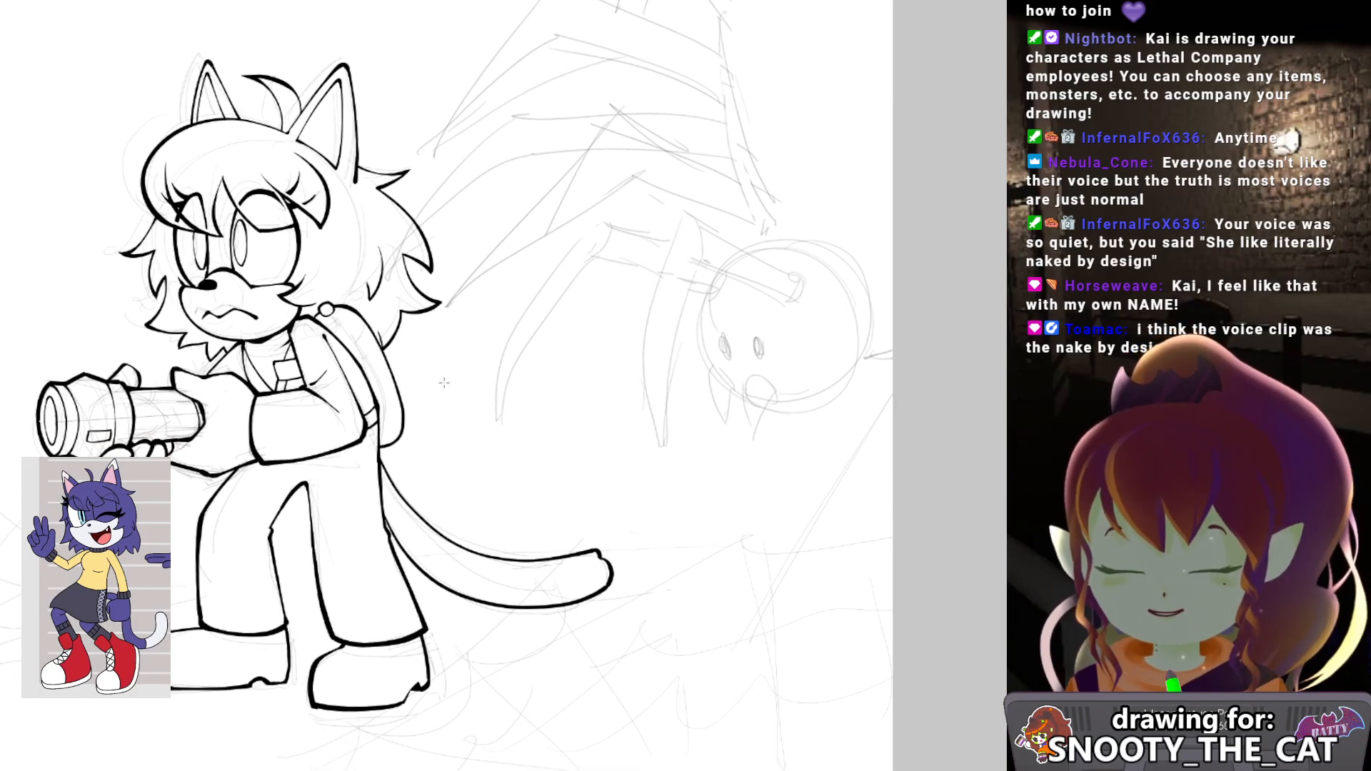
{"action": "mouse_move", "coordinate": [614, 275]}
{"action": "left_mouse_down"}
{"action": "mouse_move", "coordinate": [535, 367]}
{"action": "mouse_move", "coordinate": [633, 324]}
{"action": "mouse_move", "coordinate": [567, 364]}
{"action": "left_mouse_up"}
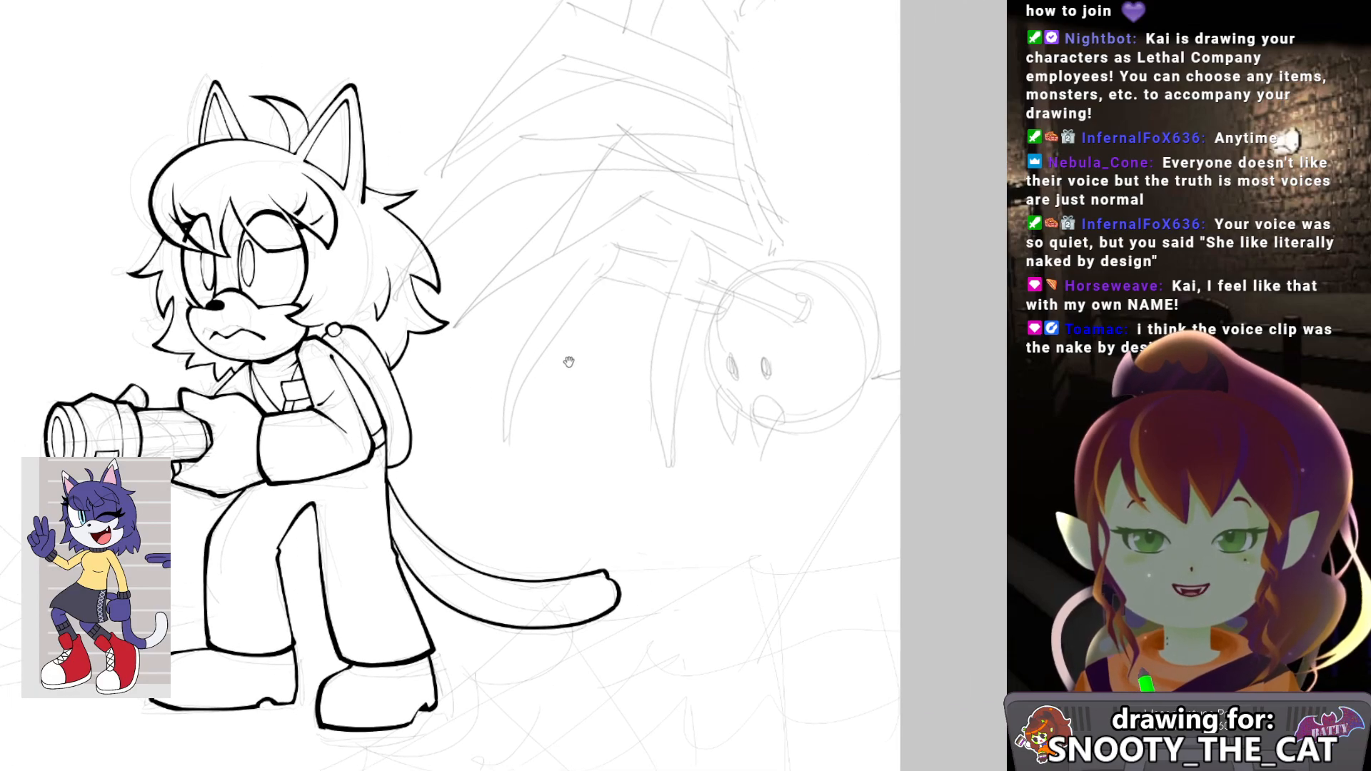
{"action": "mouse_move", "coordinate": [608, 272]}
{"action": "left_mouse_down"}
{"action": "mouse_move", "coordinate": [505, 324]}
{"action": "mouse_move", "coordinate": [483, 307]}
{"action": "left_mouse_up"}
{"action": "mouse_move", "coordinate": [507, 369]}
{"action": "left_mouse_down"}
{"action": "mouse_move", "coordinate": [609, 315]}
{"action": "mouse_move", "coordinate": [618, 356]}
{"action": "left_mouse_up"}
{"action": "left_click_drag", "start_coordinate": [617, 292], "coordinate": [563, 355]}
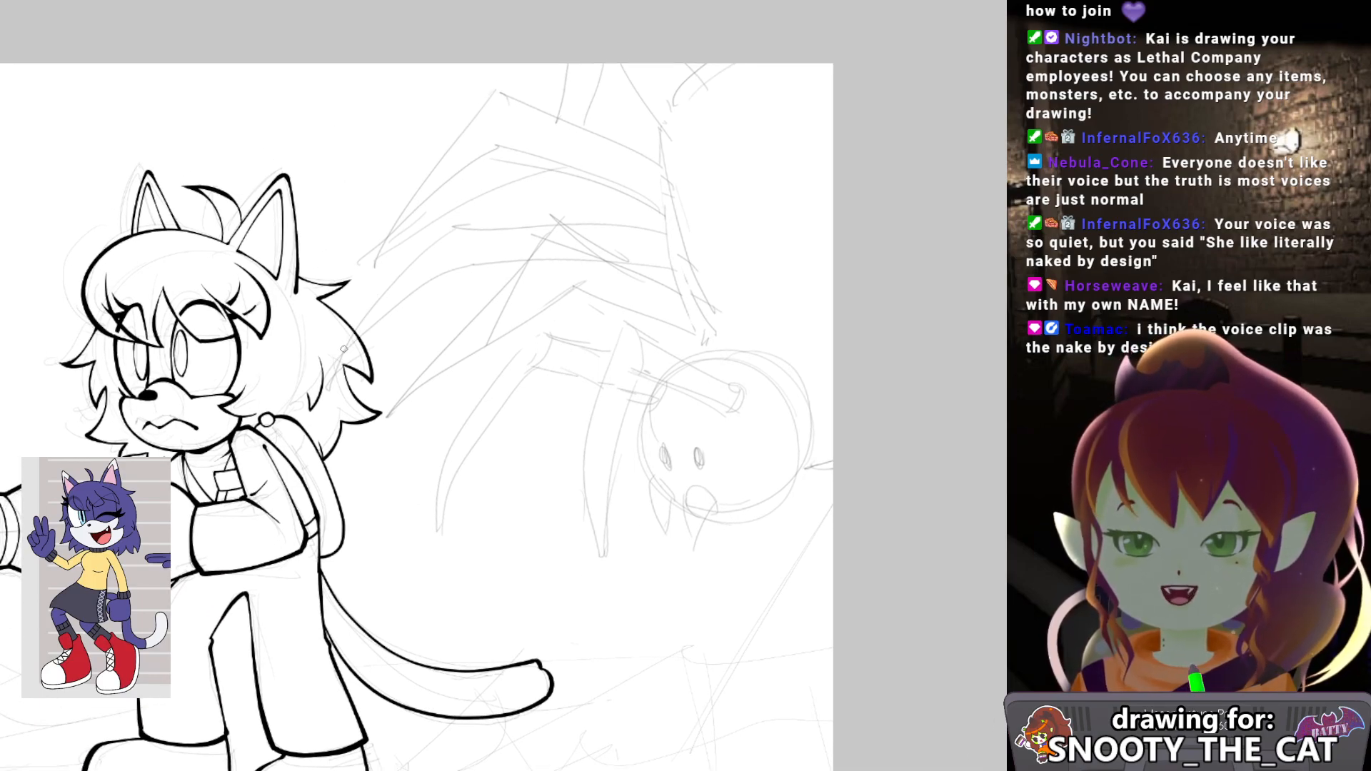
{"action": "left_click_drag", "start_coordinate": [402, 274], "coordinate": [380, 273]}
{"action": "mouse_move", "coordinate": [317, 354]}
{"action": "left_mouse_down"}
{"action": "mouse_move", "coordinate": [452, 212]}
{"action": "mouse_move", "coordinate": [438, 222]}
{"action": "mouse_move", "coordinate": [462, 224]}
{"action": "mouse_move", "coordinate": [437, 223]}
{"action": "mouse_move", "coordinate": [637, 229]}
{"action": "left_mouse_up"}
{"action": "key", "text": "ctrl+z"}
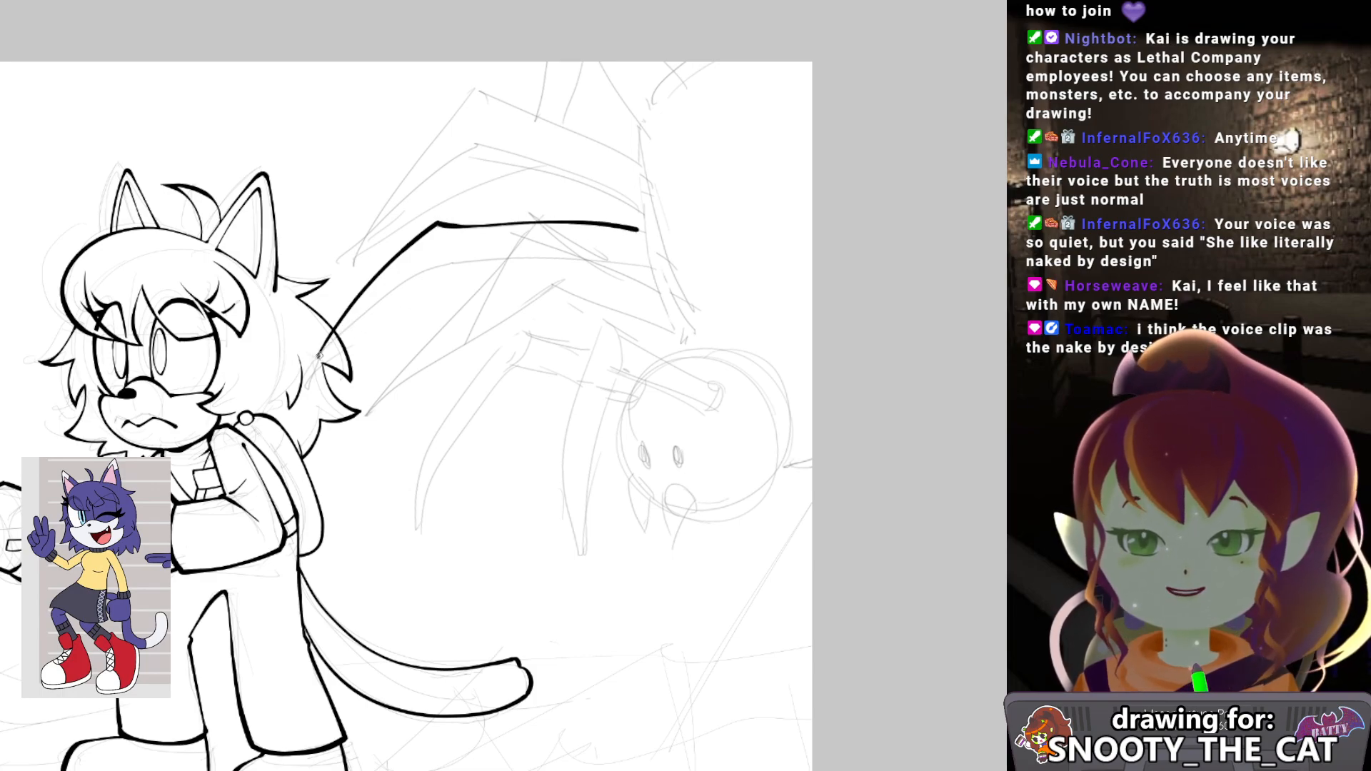
{"action": "mouse_move", "coordinate": [319, 354]}
{"action": "left_mouse_down"}
{"action": "mouse_move", "coordinate": [440, 266]}
{"action": "mouse_move", "coordinate": [652, 268]}
{"action": "left_mouse_up"}
{"action": "left_click_drag", "start_coordinate": [576, 200], "coordinate": [590, 245]}
Ink both edges of the topmost spider leg and the short body edge joining it to the leg below.
{"action": "mouse_move", "coordinate": [379, 265]}
{"action": "left_mouse_down"}
{"action": "mouse_move", "coordinate": [505, 194]}
{"action": "mouse_move", "coordinate": [635, 241]}
{"action": "left_mouse_up"}
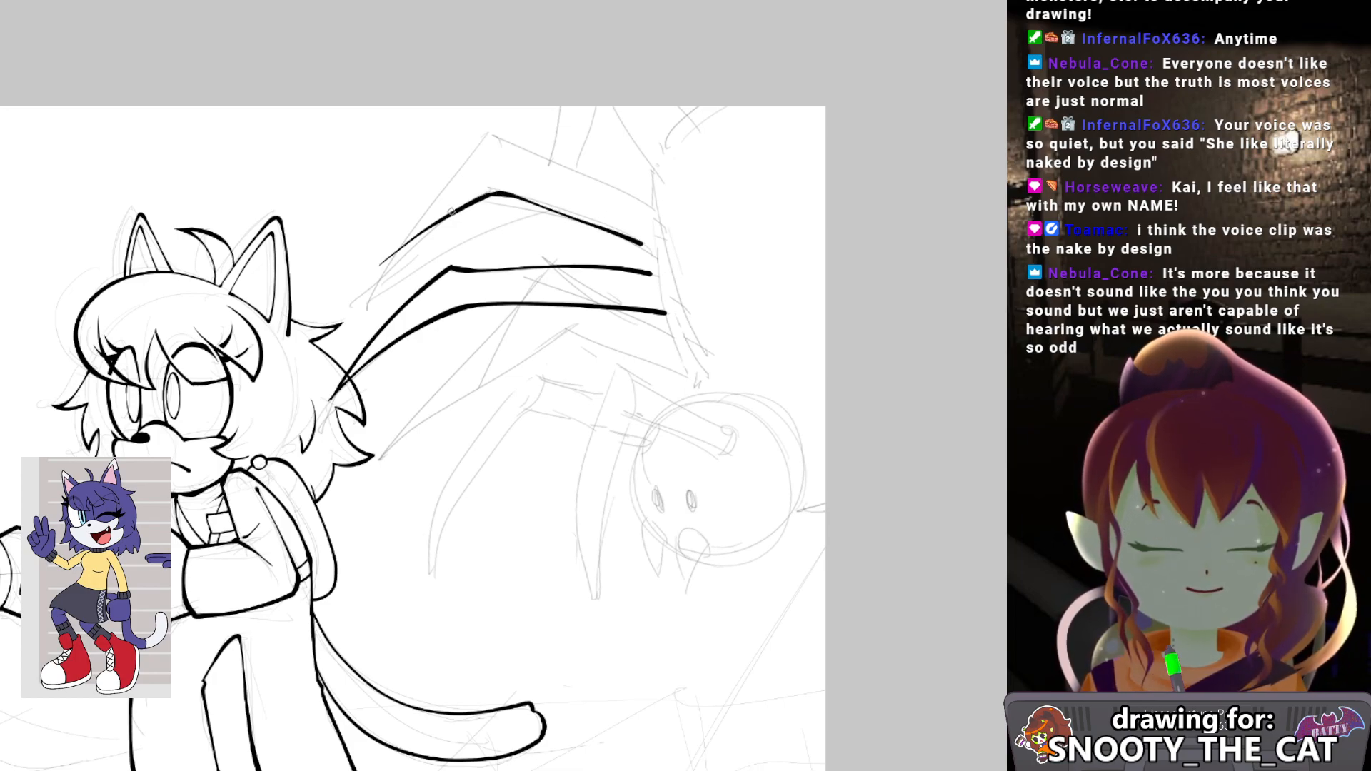
{"action": "left_click_drag", "start_coordinate": [380, 267], "coordinate": [441, 210]}
{"action": "key", "text": "ctrl+z"}
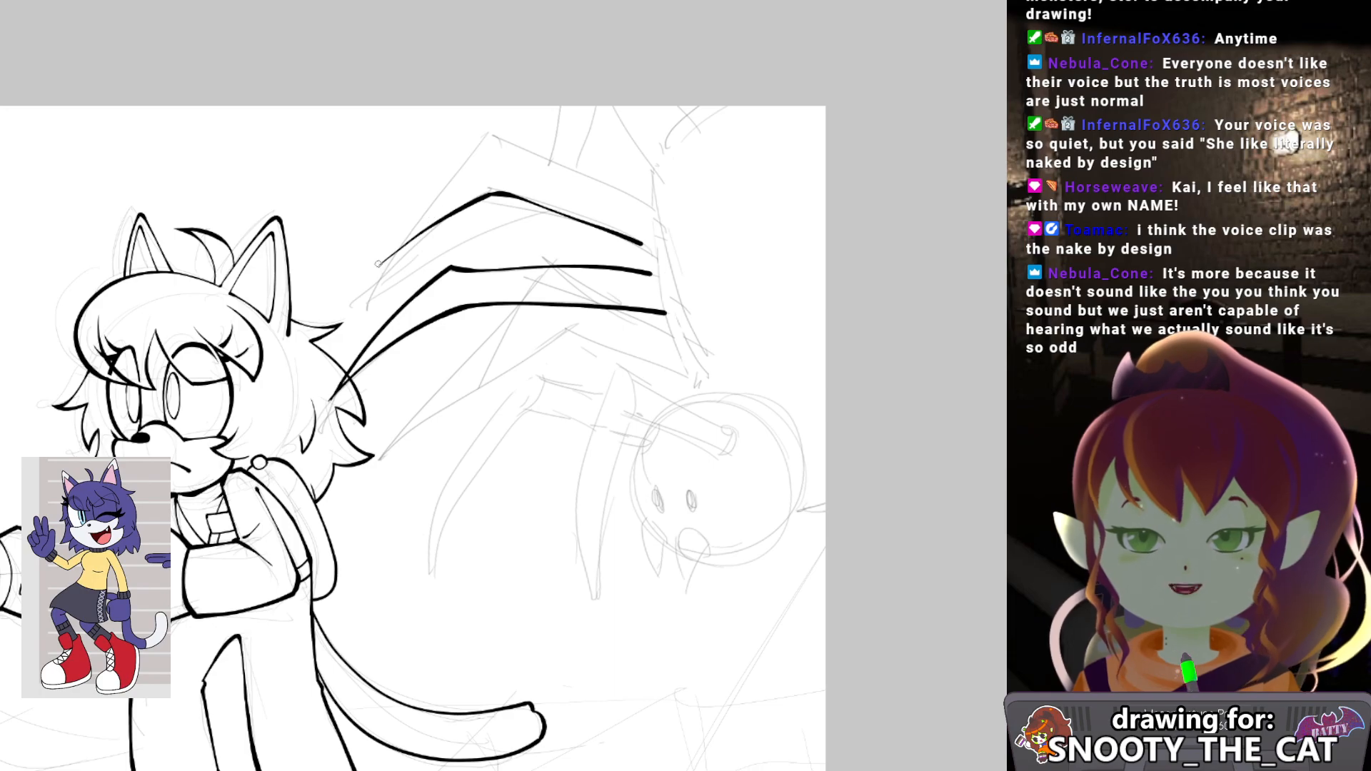
{"action": "mouse_move", "coordinate": [381, 263]}
{"action": "left_mouse_down"}
{"action": "mouse_move", "coordinate": [537, 144]}
{"action": "mouse_move", "coordinate": [556, 182]}
{"action": "mouse_move", "coordinate": [596, 197]}
{"action": "left_mouse_up"}
{"action": "key", "text": "ctrl+z"}
{"action": "key", "text": "ctrl+z"}
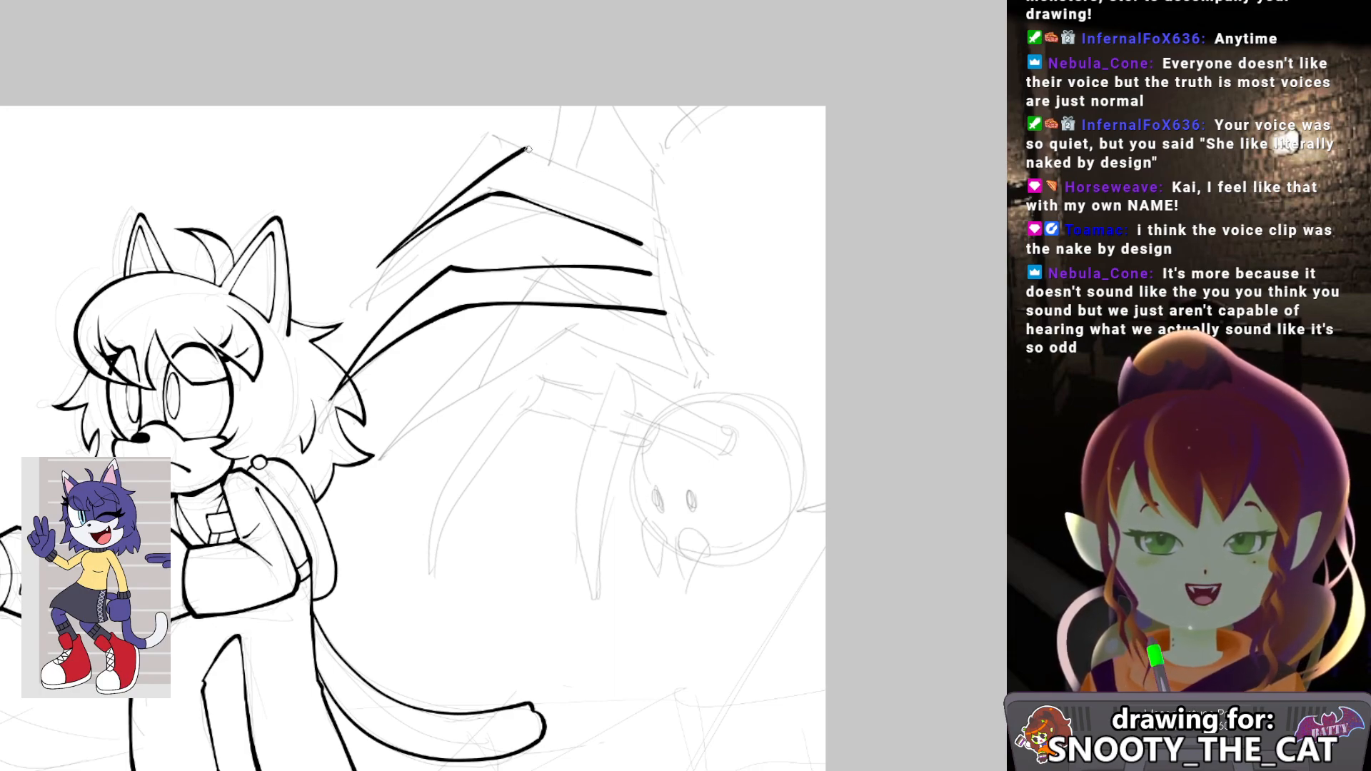
{"action": "mouse_move", "coordinate": [527, 152]}
{"action": "left_mouse_down"}
{"action": "mouse_move", "coordinate": [649, 207]}
{"action": "mouse_move", "coordinate": [585, 217]}
{"action": "left_mouse_up"}
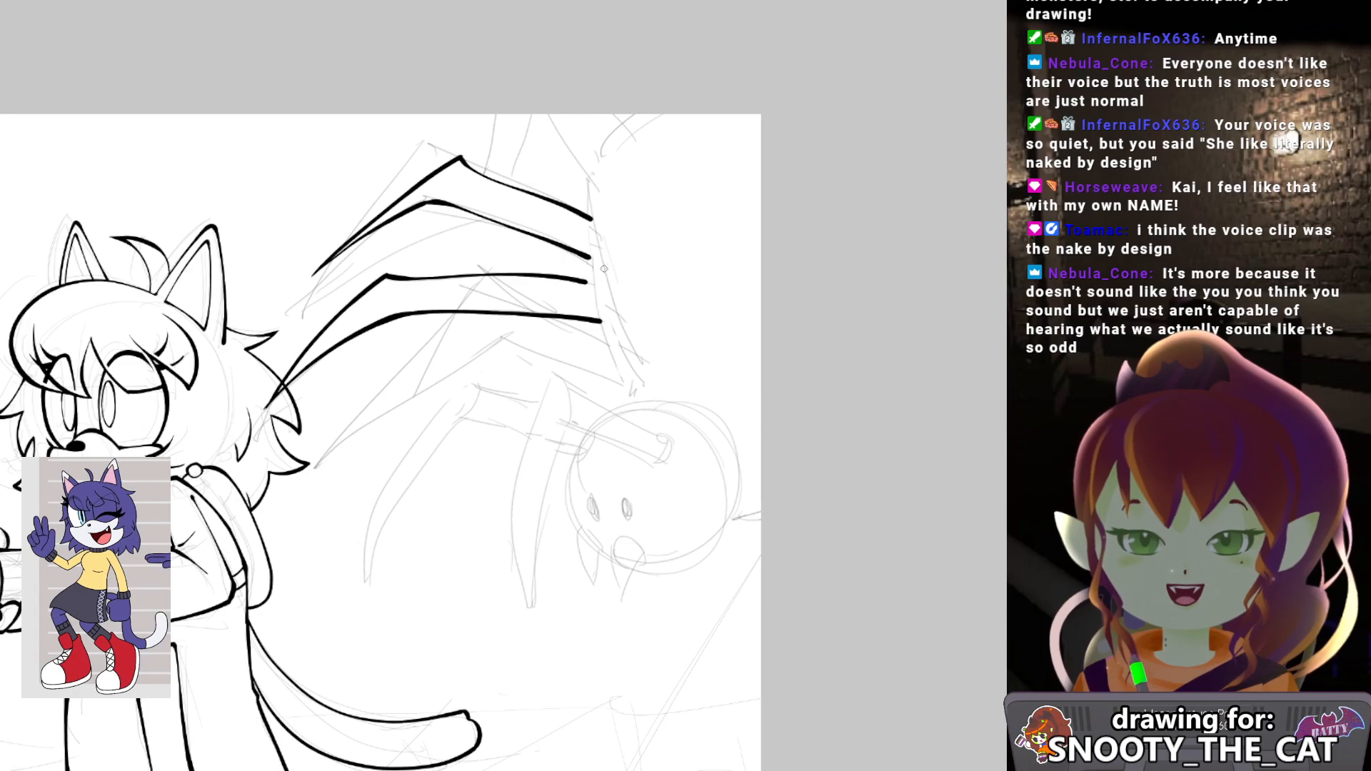
{"action": "left_click_drag", "start_coordinate": [590, 259], "coordinate": [592, 279]}
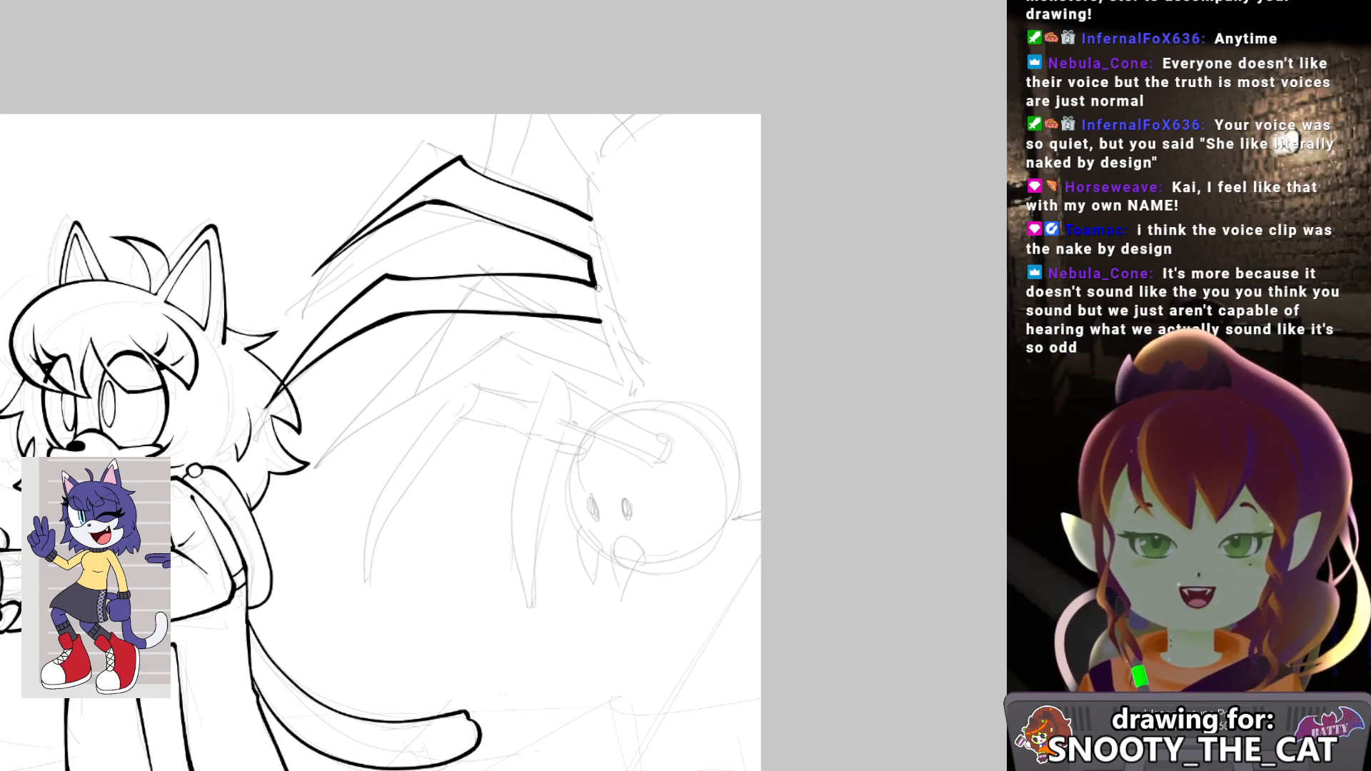
Ink the upper edge of the third spider leg, bending sharply downward beneath the first two legs.
{"action": "left_click_drag", "start_coordinate": [512, 248], "coordinate": [543, 180]}
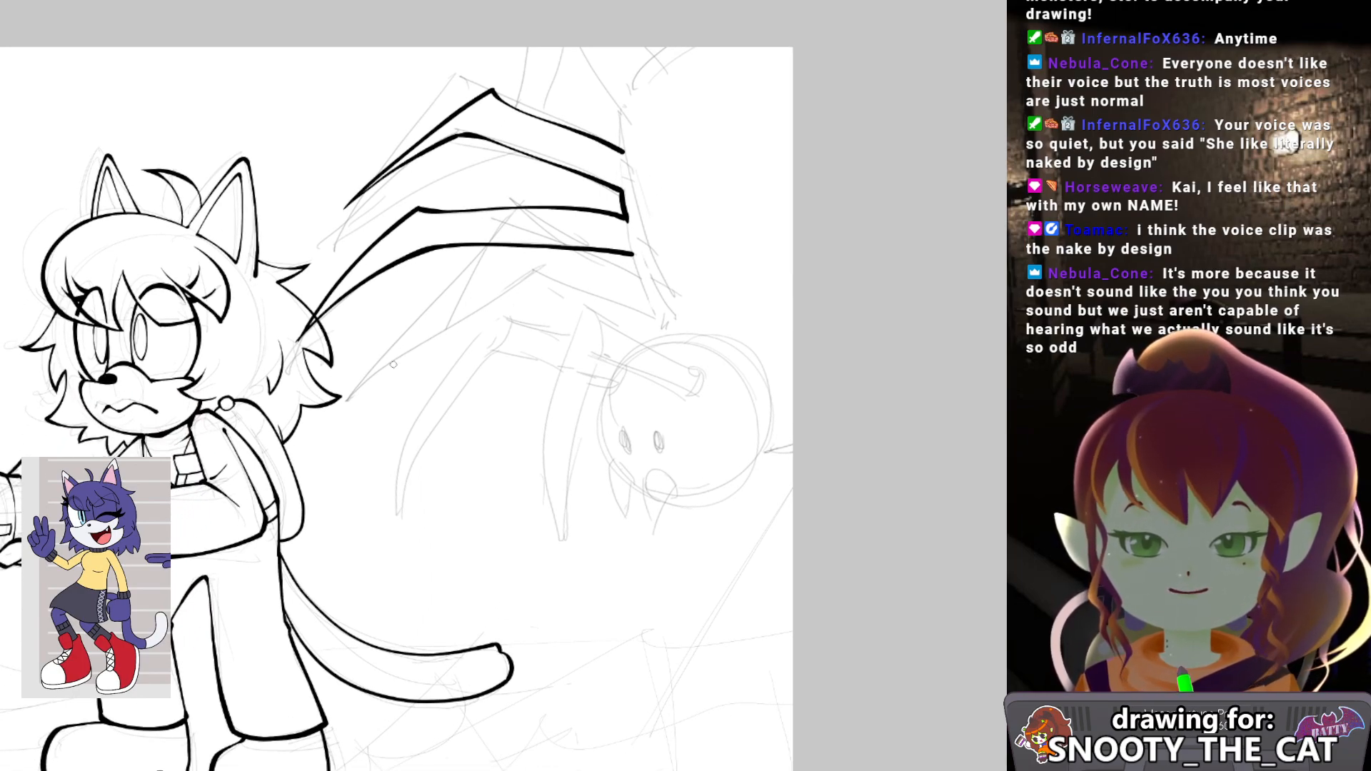
{"action": "mouse_move", "coordinate": [399, 409]}
{"action": "left_mouse_down"}
{"action": "mouse_move", "coordinate": [490, 239]}
{"action": "mouse_move", "coordinate": [506, 222]}
{"action": "mouse_move", "coordinate": [533, 232]}
{"action": "mouse_move", "coordinate": [510, 215]}
{"action": "mouse_move", "coordinate": [648, 292]}
{"action": "left_mouse_up"}
{"action": "key", "text": "ctrl+z"}
{"action": "left_click_drag", "start_coordinate": [681, 227], "coordinate": [589, 344]}
Ink the spider's curved body contour rising from the topmost leg to the canvas edge.
{"action": "mouse_move", "coordinate": [570, 218]}
{"action": "left_mouse_down"}
{"action": "mouse_move", "coordinate": [577, 160]}
{"action": "mouse_move", "coordinate": [567, 198]}
{"action": "mouse_move", "coordinate": [592, 135]}
{"action": "mouse_move", "coordinate": [619, 114]}
{"action": "left_mouse_up"}
{"action": "key", "text": "ctrl+z"}
{"action": "left_click_drag", "start_coordinate": [625, 196], "coordinate": [640, 123]}
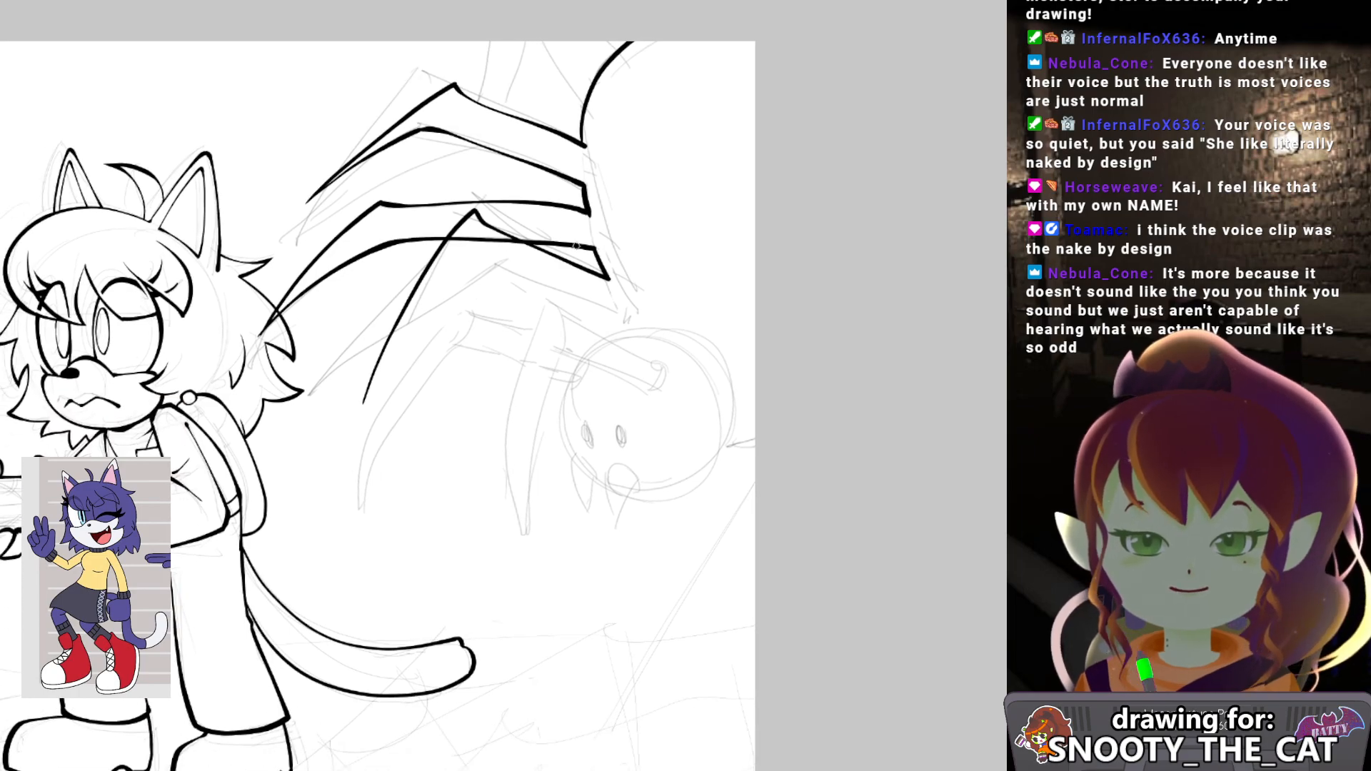
Ink the lower edge of the third spider leg from its pointed tip up over the bend to the body.
{"action": "scroll", "coordinate": [437, 356], "scroll_direction": "down", "scroll_amount": 1}
{"action": "left_click_drag", "start_coordinate": [358, 392], "coordinate": [415, 326]}
{"action": "key", "text": "ctrl+z"}
{"action": "mouse_move", "coordinate": [362, 380]}
{"action": "left_mouse_down"}
{"action": "mouse_move", "coordinate": [486, 234]}
{"action": "mouse_move", "coordinate": [617, 300]}
{"action": "mouse_move", "coordinate": [638, 288]}
{"action": "mouse_move", "coordinate": [630, 311]}
{"action": "mouse_move", "coordinate": [595, 292]}
{"action": "mouse_move", "coordinate": [584, 234]}
{"action": "left_mouse_up"}
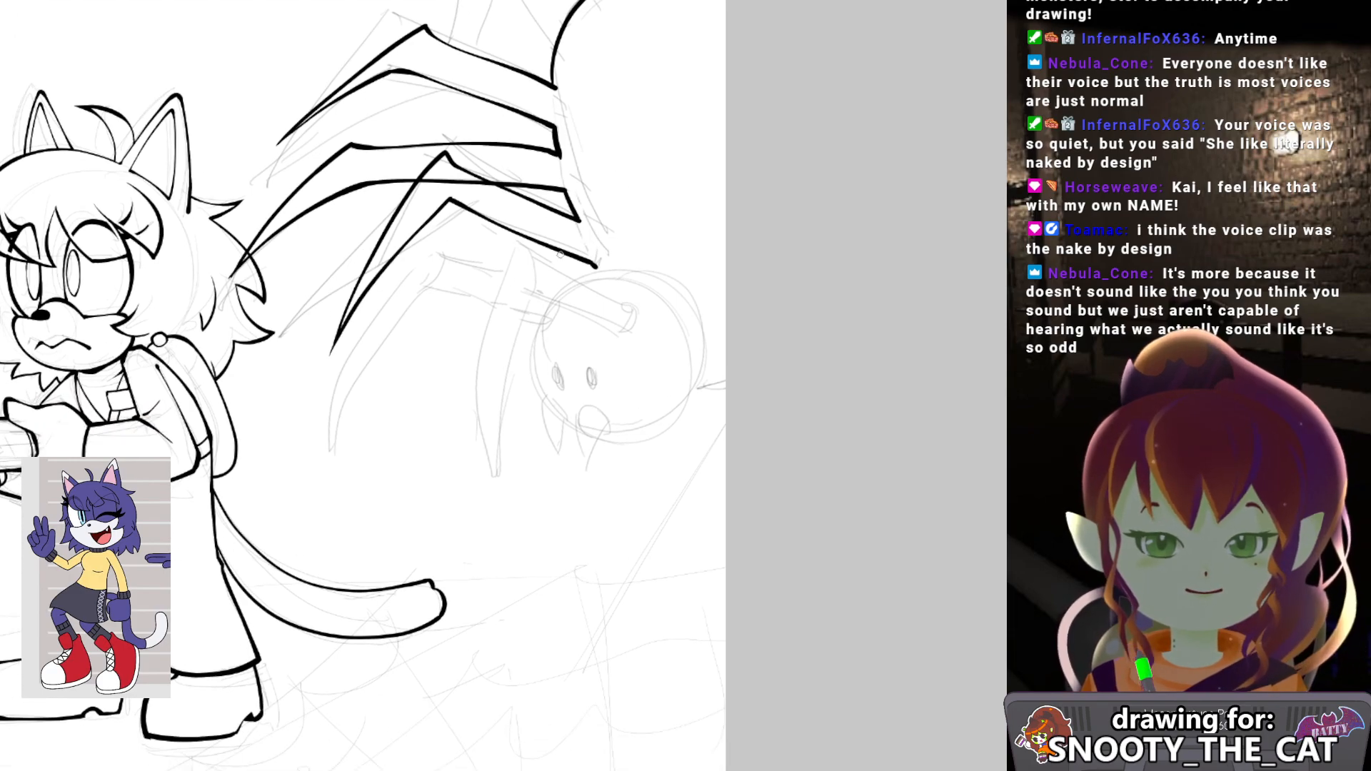
Ink the upper and lower edges of the fourth spider leg, curving down to a sharp point.
{"action": "mouse_move", "coordinate": [504, 271]}
{"action": "left_mouse_down"}
{"action": "mouse_move", "coordinate": [440, 257]}
{"action": "mouse_move", "coordinate": [391, 320]}
{"action": "mouse_move", "coordinate": [376, 355]}
{"action": "mouse_move", "coordinate": [391, 435]}
{"action": "left_mouse_up"}
{"action": "left_click_drag", "start_coordinate": [408, 365], "coordinate": [455, 341]}
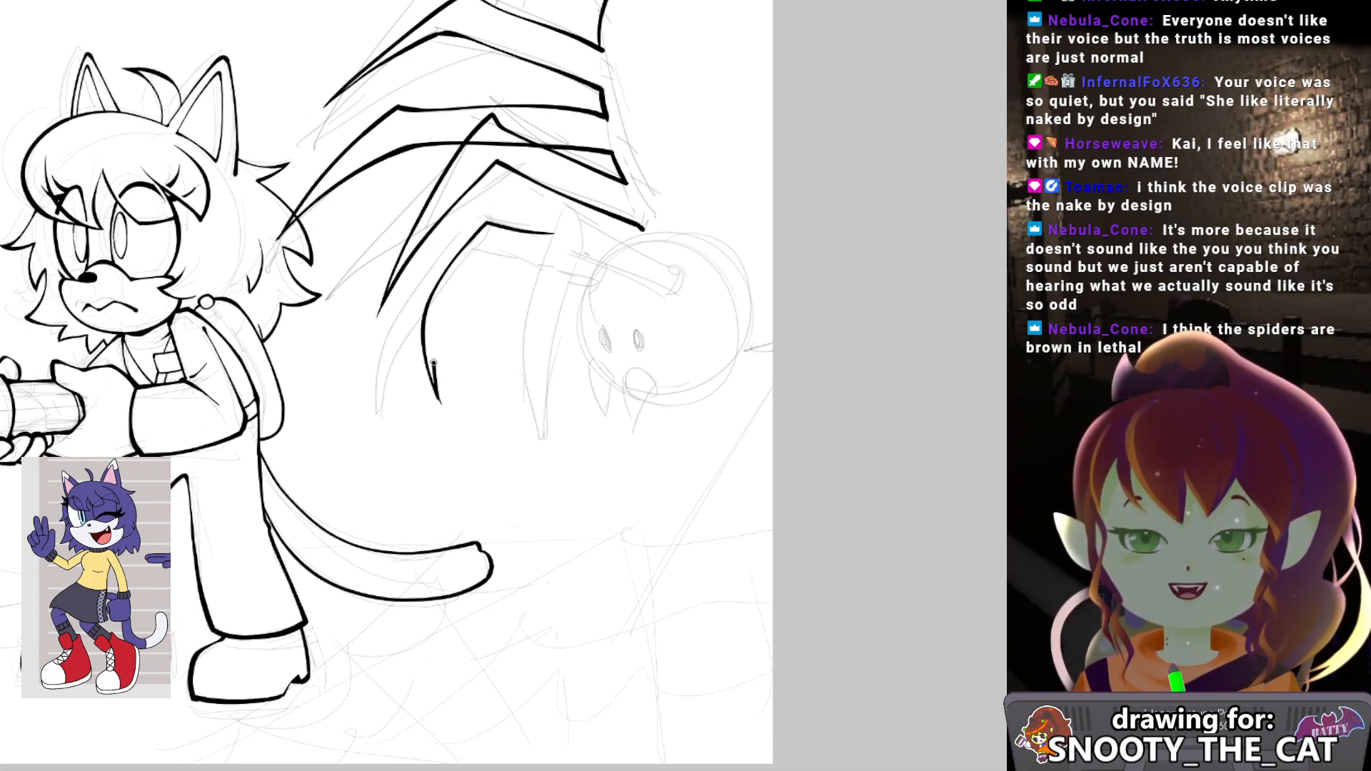
{"action": "mouse_move", "coordinate": [436, 395]}
{"action": "left_mouse_down"}
{"action": "mouse_move", "coordinate": [436, 328]}
{"action": "mouse_move", "coordinate": [483, 256]}
{"action": "mouse_move", "coordinate": [582, 276]}
{"action": "left_mouse_up"}
Ink both edges of the bent front leg, closing it with a rounded end over the spider's head.
{"action": "mouse_move", "coordinate": [682, 271]}
{"action": "left_mouse_down"}
{"action": "mouse_move", "coordinate": [585, 218]}
{"action": "mouse_move", "coordinate": [531, 289]}
{"action": "mouse_move", "coordinate": [522, 388]}
{"action": "mouse_move", "coordinate": [579, 272]}
{"action": "left_mouse_up"}
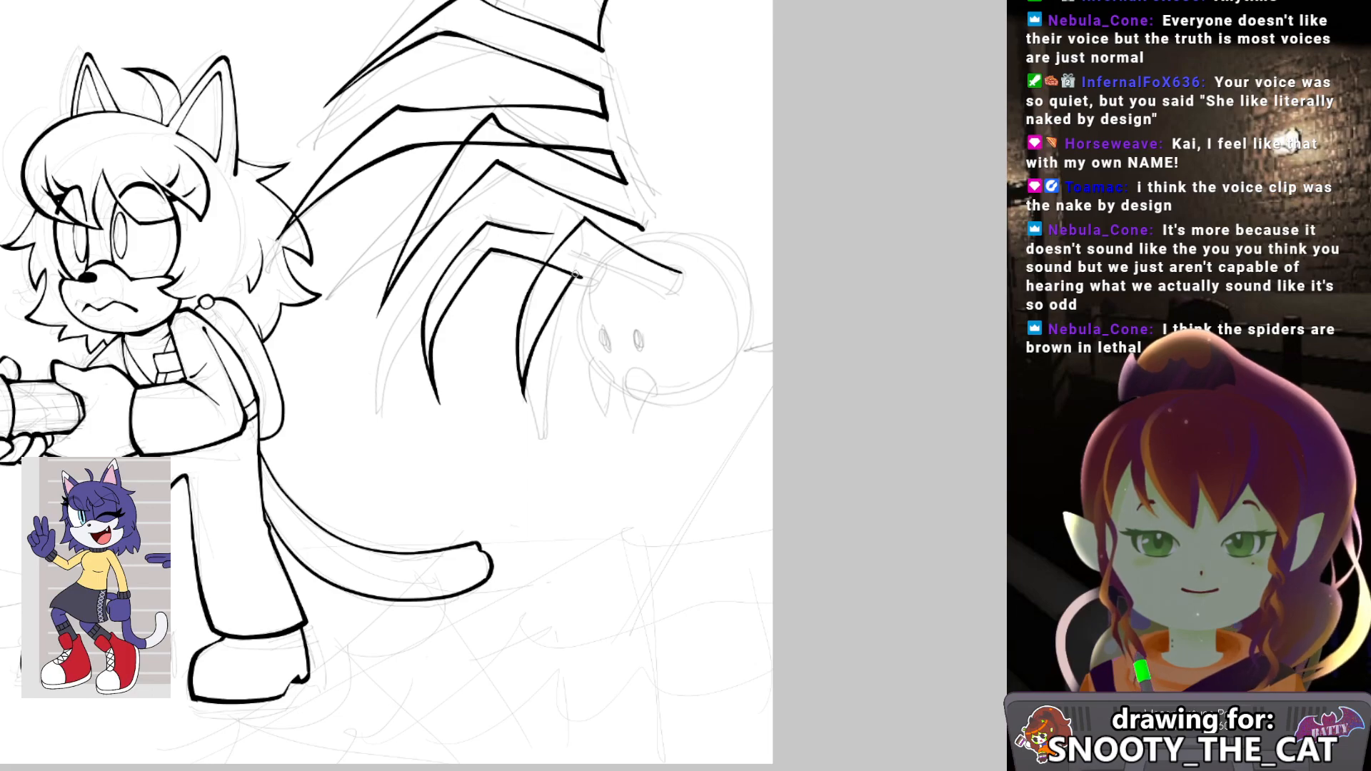
{"action": "key", "text": "ctrl+z"}
{"action": "mouse_move", "coordinate": [522, 386]}
{"action": "left_mouse_down"}
{"action": "mouse_move", "coordinate": [596, 244]}
{"action": "mouse_move", "coordinate": [583, 255]}
{"action": "mouse_move", "coordinate": [645, 285]}
{"action": "left_mouse_up"}
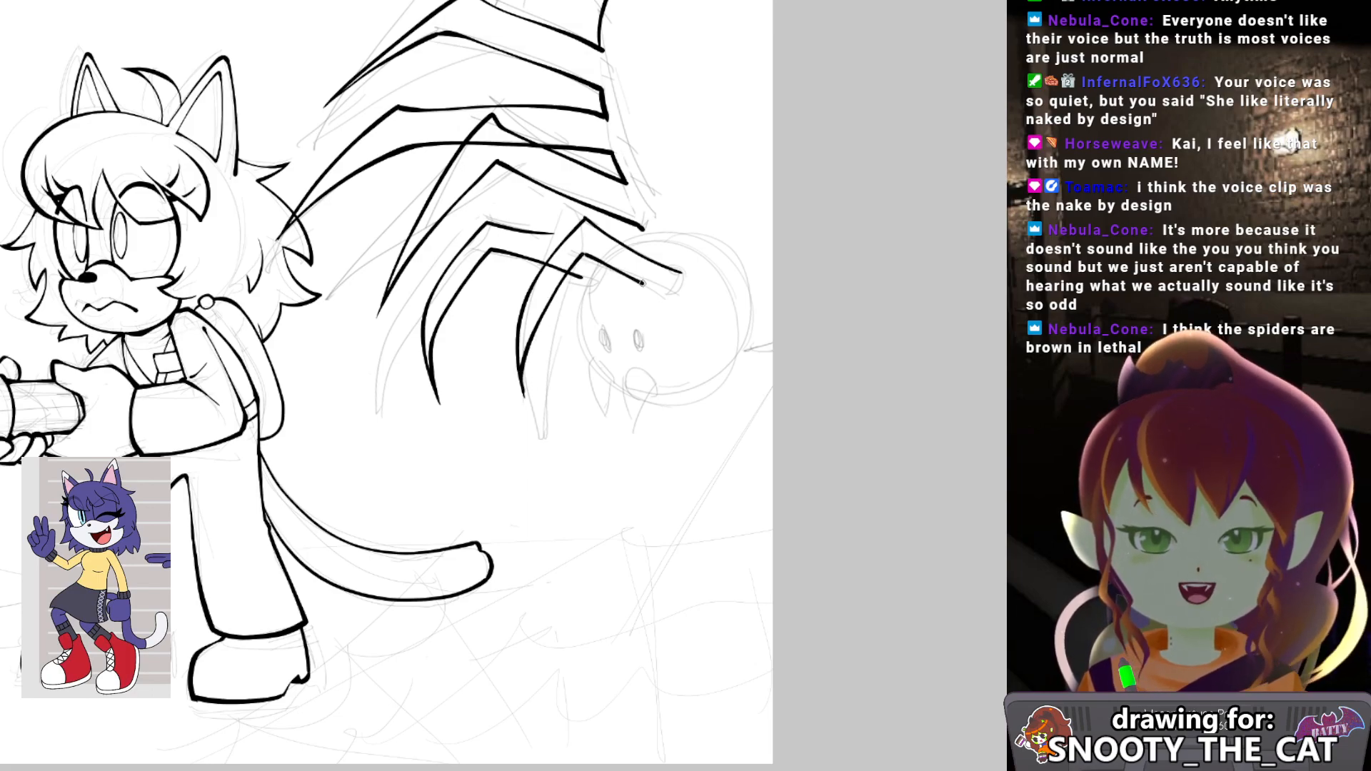
{"action": "key", "text": "ctrl+z"}
{"action": "left_click_drag", "start_coordinate": [580, 253], "coordinate": [652, 291]}
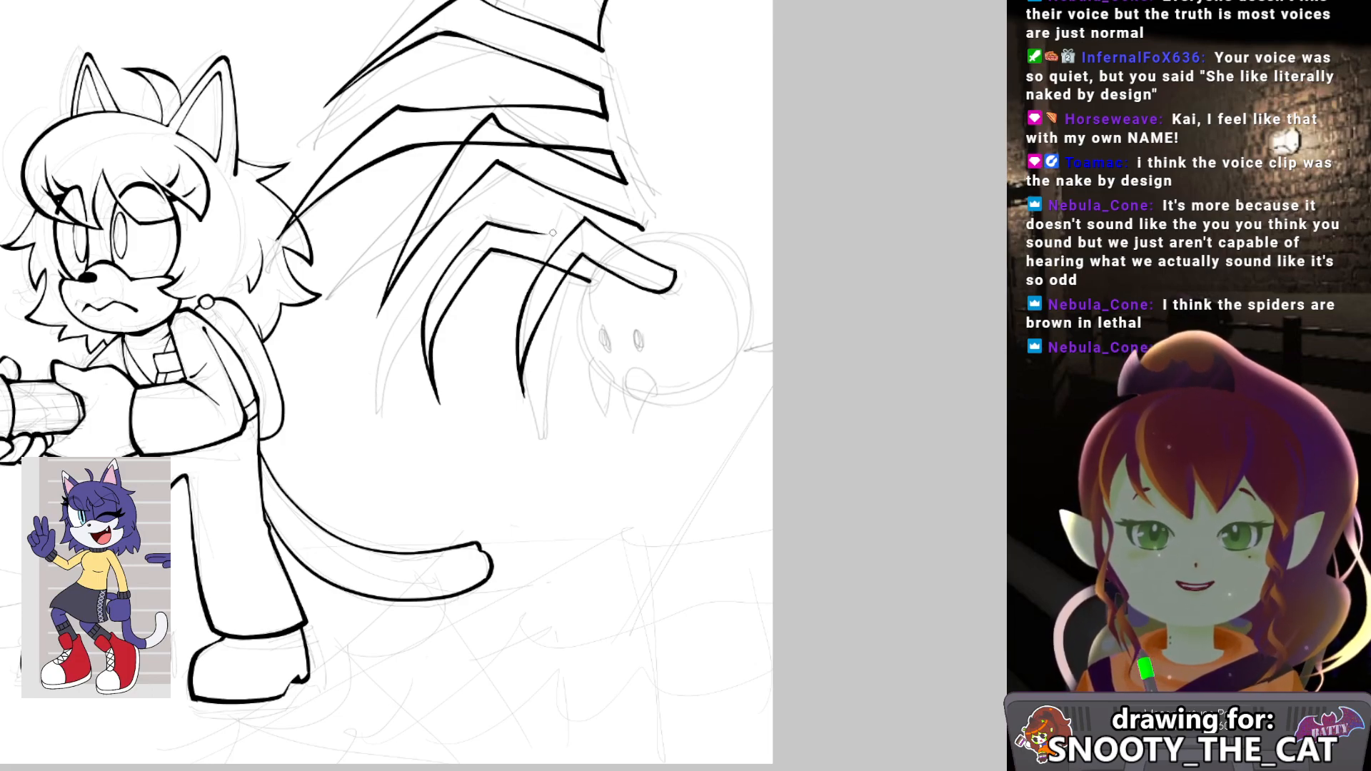
Join the fourth leg's upper edge to the front leg and ink the spider's round head outline up to the canvas edge.
{"action": "left_click_drag", "start_coordinate": [505, 227], "coordinate": [565, 235]}
{"action": "key", "text": "ctrl+z"}
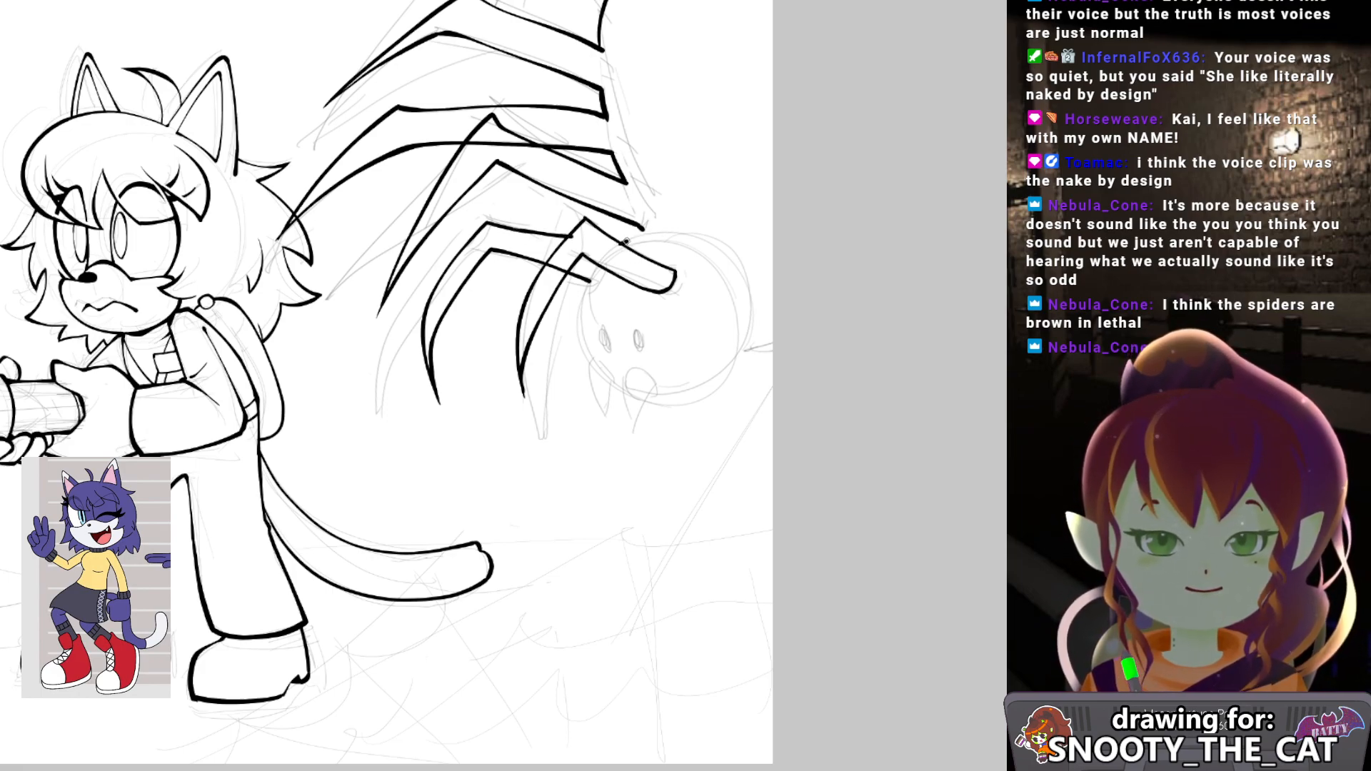
{"action": "mouse_move", "coordinate": [583, 289]}
{"action": "left_mouse_down"}
{"action": "mouse_move", "coordinate": [588, 354]}
{"action": "mouse_move", "coordinate": [652, 397]}
{"action": "mouse_move", "coordinate": [715, 383]}
{"action": "mouse_move", "coordinate": [774, 343]}
{"action": "left_mouse_up"}
{"action": "scroll", "coordinate": [688, 235], "scroll_direction": "up", "scroll_amount": 5}
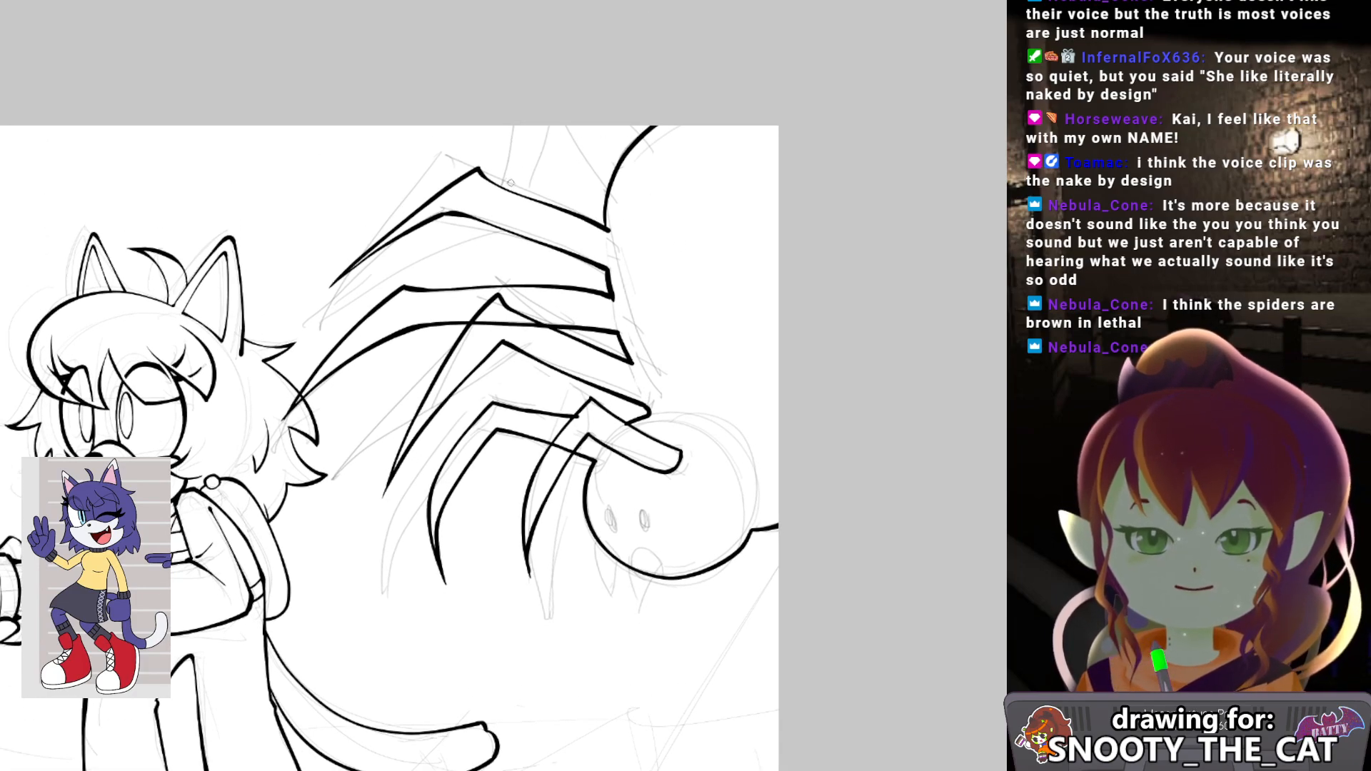
Ink a narrow pointed leg tip hanging from the canvas's upper edge and the edge of another leg meeting the body.
{"action": "left_click_drag", "start_coordinate": [519, 168], "coordinate": [524, 127]}
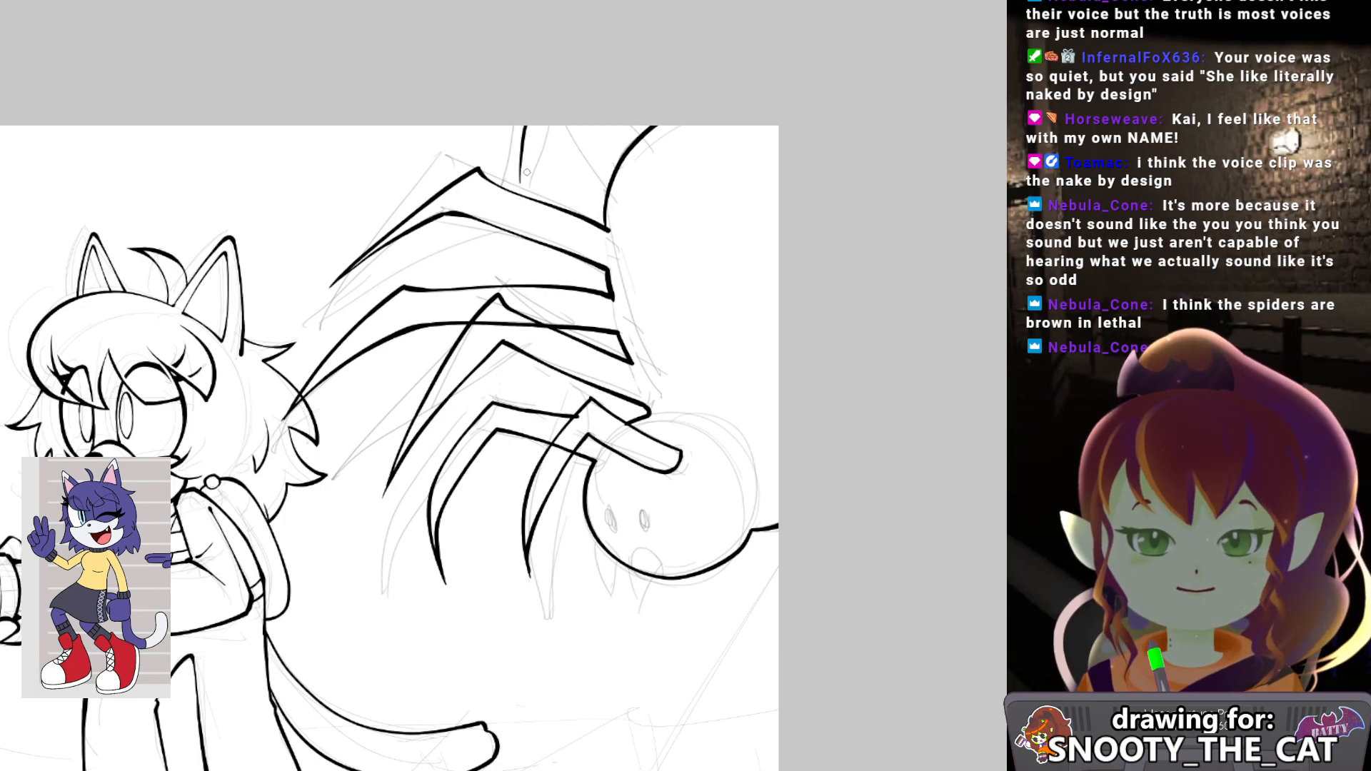
{"action": "left_click_drag", "start_coordinate": [520, 180], "coordinate": [542, 127]}
{"action": "key", "text": "ctrl+z"}
{"action": "key", "text": "ctrl+z"}
{"action": "left_click_drag", "start_coordinate": [523, 186], "coordinate": [518, 135]}
{"action": "left_click_drag", "start_coordinate": [524, 187], "coordinate": [553, 69]}
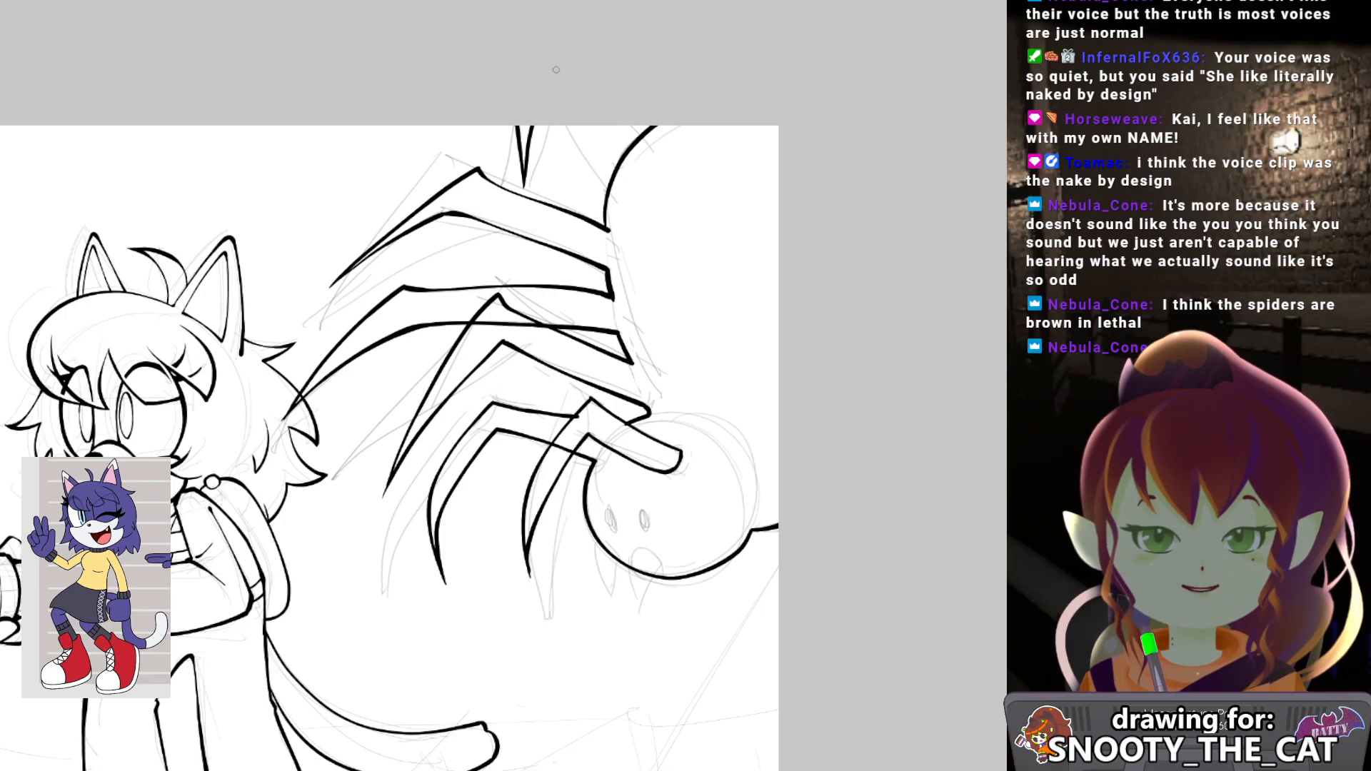
{"action": "left_click_drag", "start_coordinate": [561, 126], "coordinate": [610, 184]}
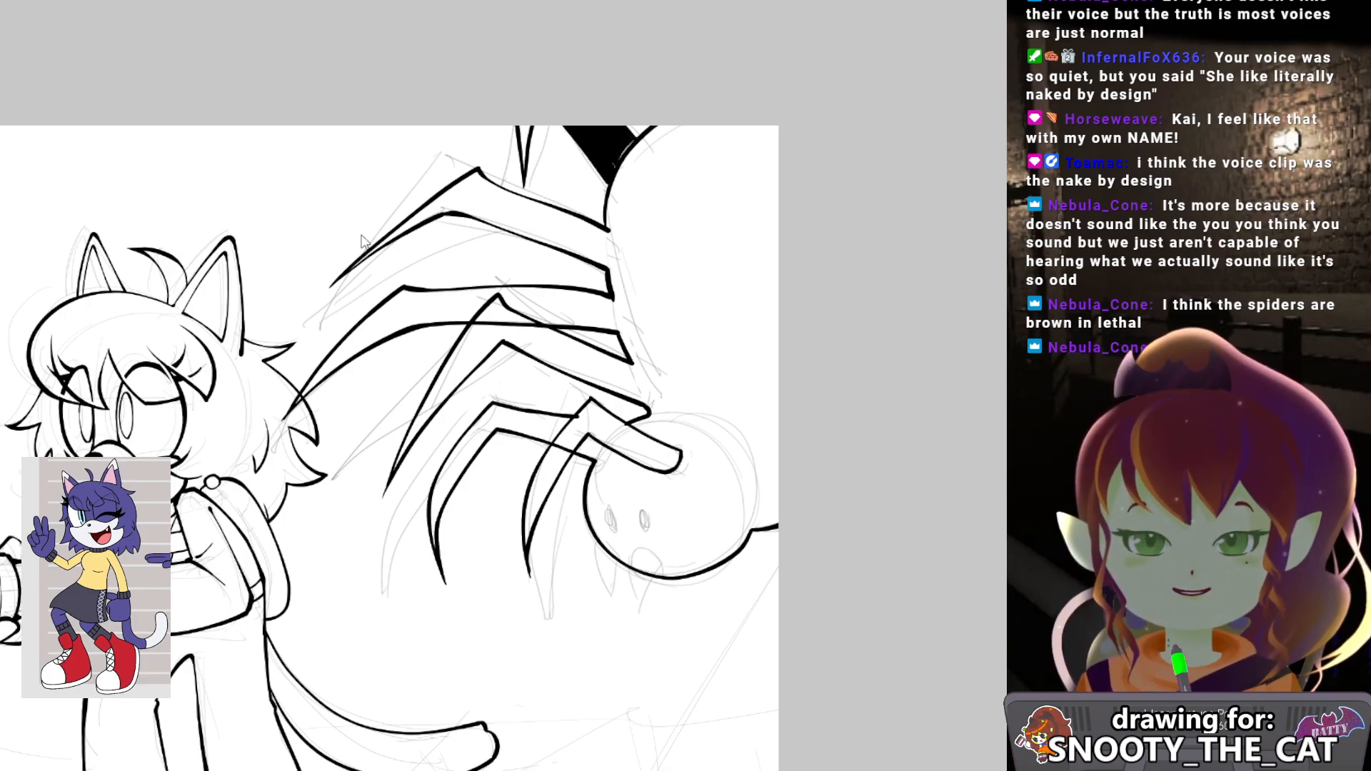
Fill the spider's body, head and all its legs with solid black, including the small leftover gaps.
{"action": "left_click", "coordinate": [526, 136]}
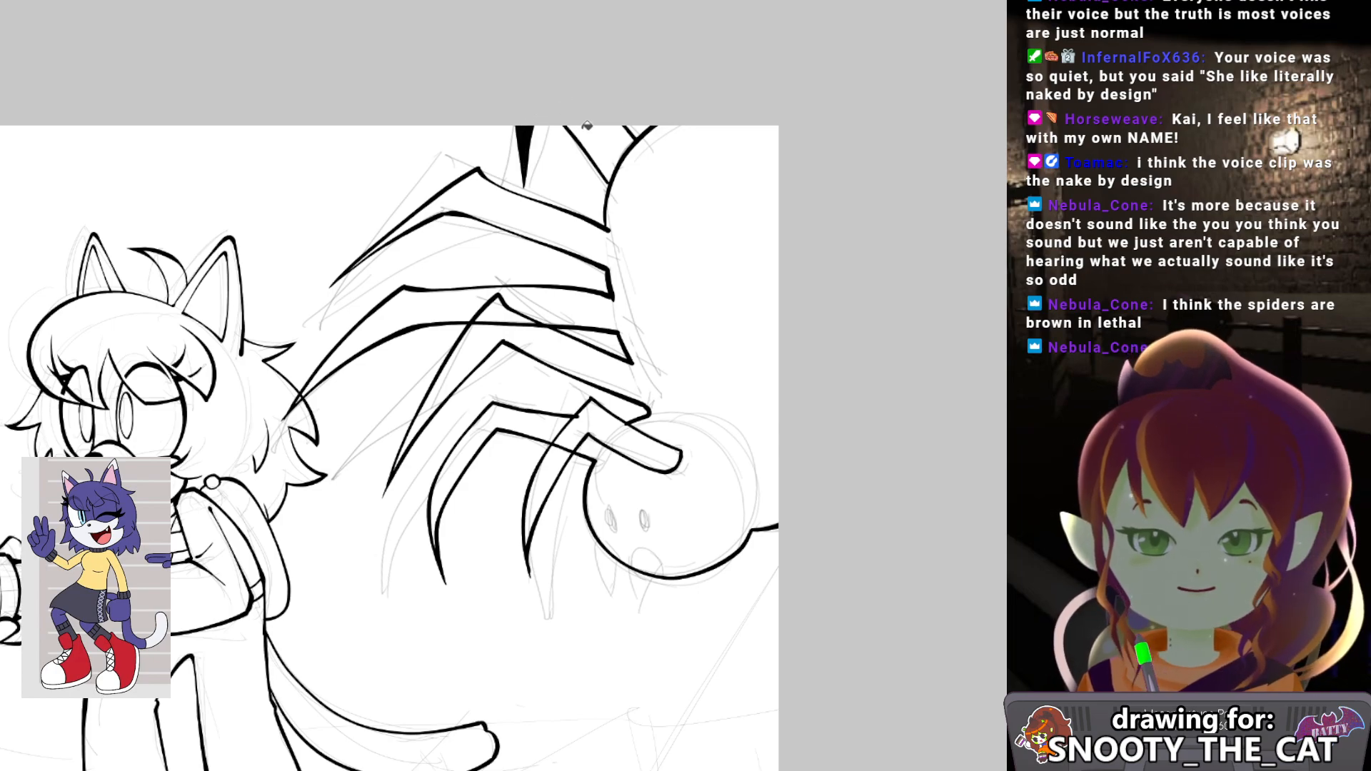
{"action": "left_click", "coordinate": [587, 128]}
{"action": "left_click", "coordinate": [679, 180]}
{"action": "left_click_drag", "start_coordinate": [677, 260], "coordinate": [702, 139]}
{"action": "left_click", "coordinate": [524, 185]}
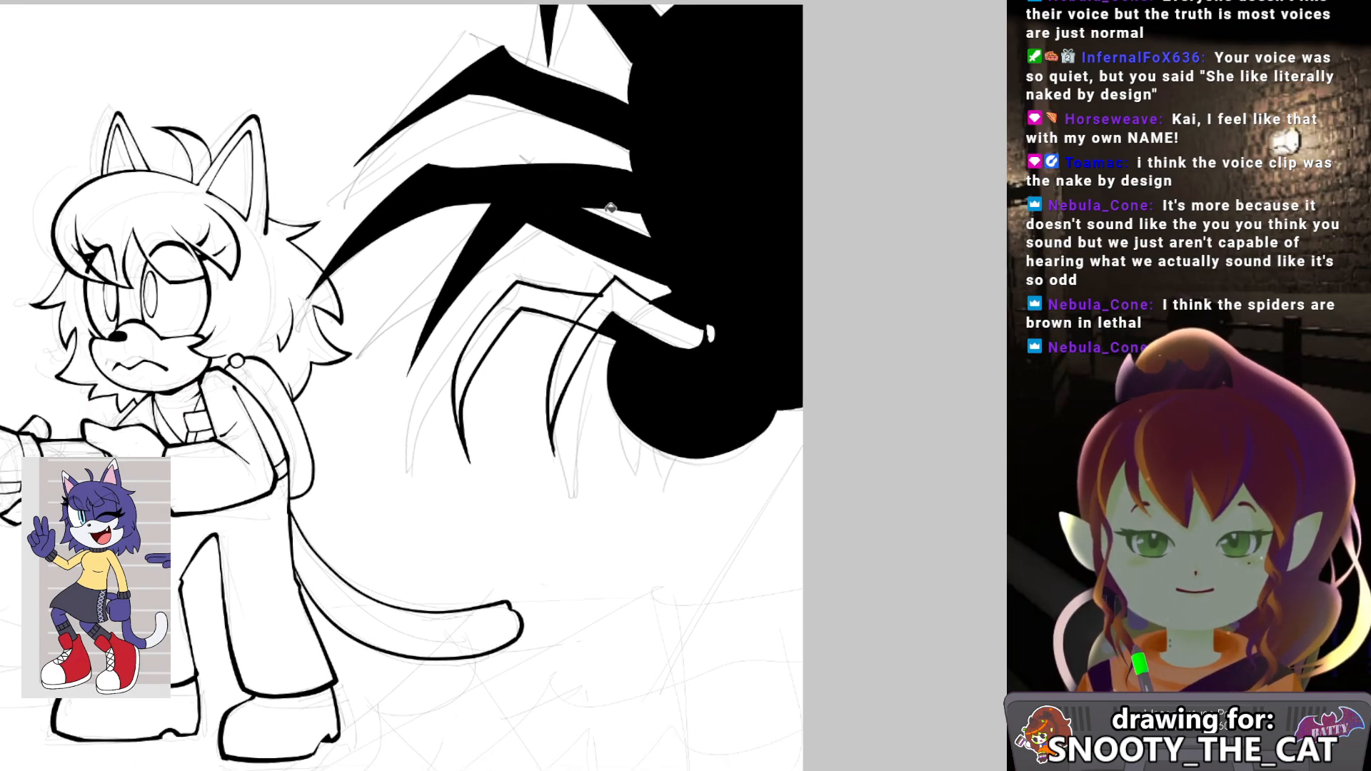
{"action": "left_click", "coordinate": [563, 304]}
{"action": "left_click", "coordinate": [616, 307]}
{"action": "left_click", "coordinate": [585, 339]}
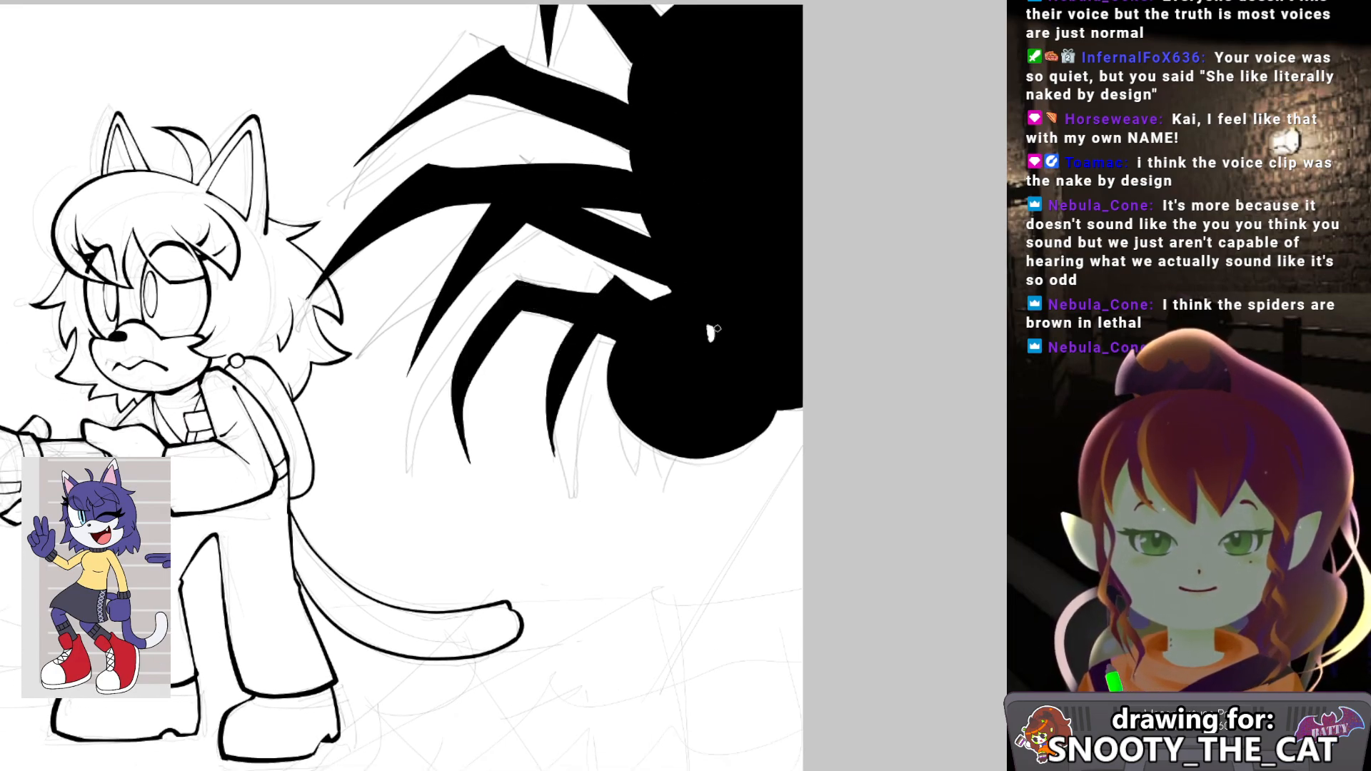
{"action": "left_click", "coordinate": [708, 332]}
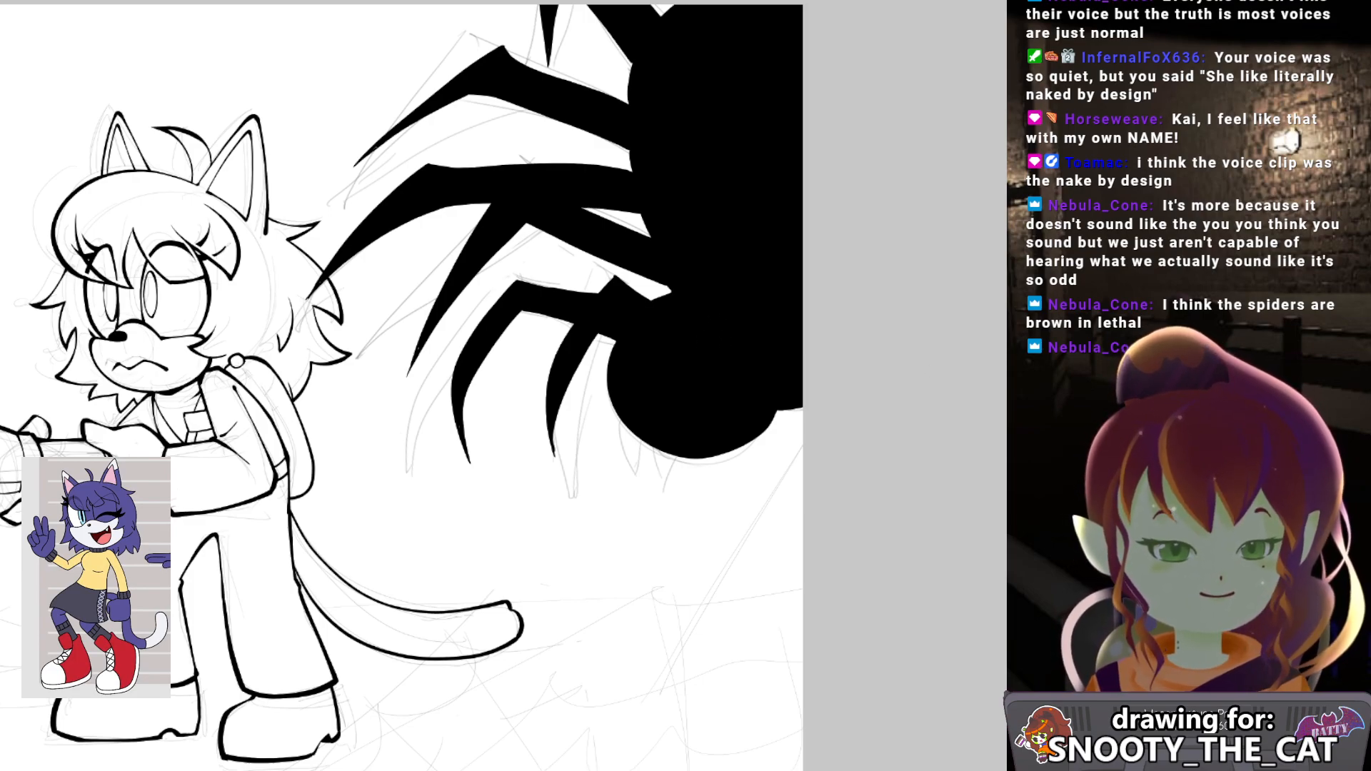
Lower the spider layer's opacity and trace thin white lines along the front leg's edges where it overlaps the head.
{"action": "left_click", "coordinate": [1214, 400]}
{"action": "left_click_drag", "start_coordinate": [583, 293], "coordinate": [554, 284]}
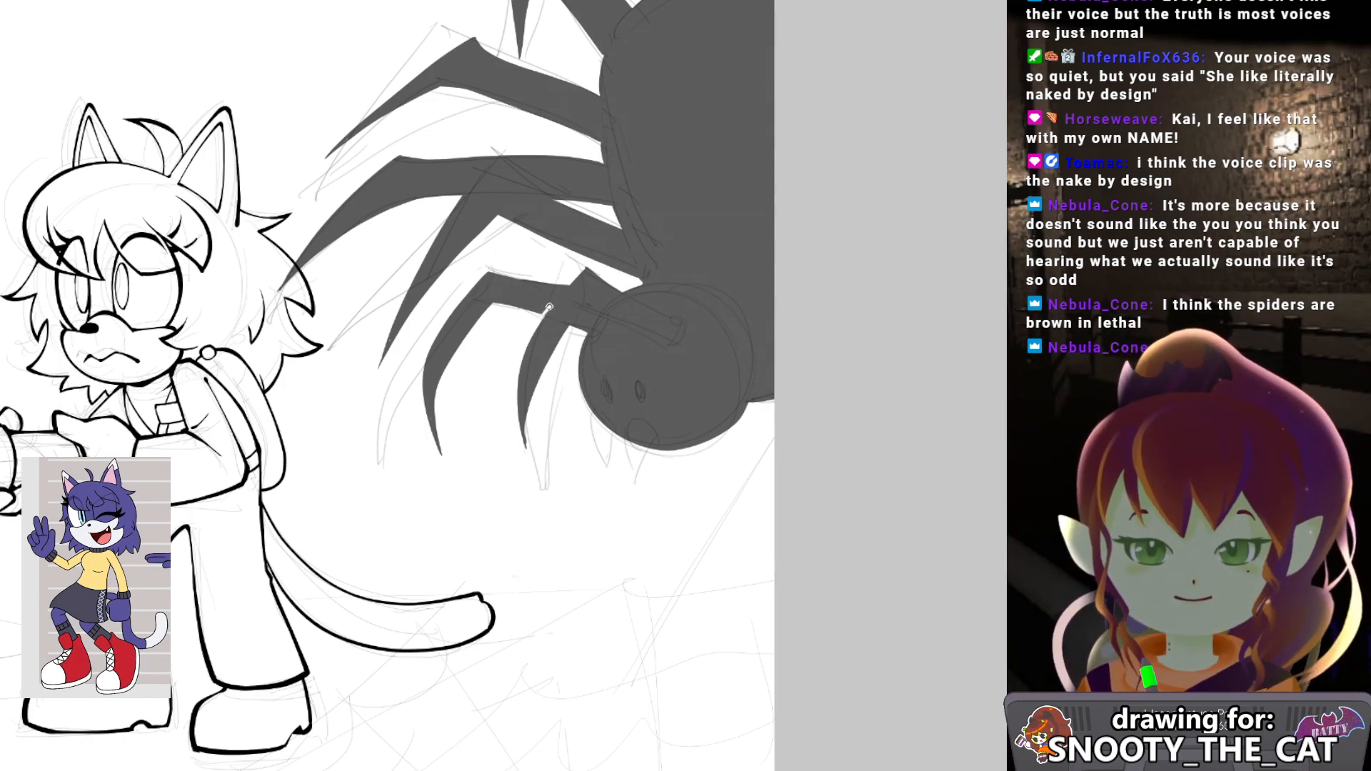
{"action": "mouse_move", "coordinate": [541, 319]}
{"action": "left_mouse_down"}
{"action": "mouse_move", "coordinate": [587, 270]}
{"action": "mouse_move", "coordinate": [605, 208]}
{"action": "left_mouse_up"}
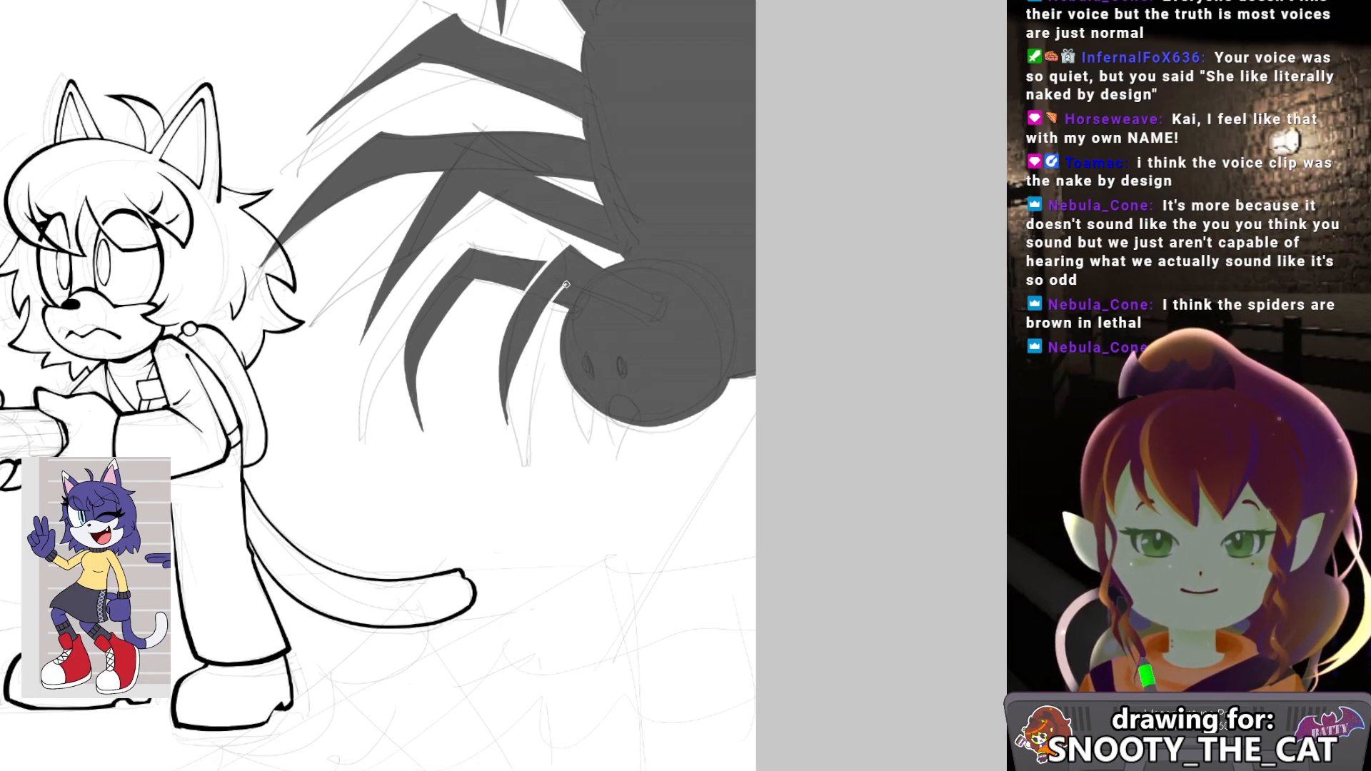
{"action": "left_click_drag", "start_coordinate": [567, 285], "coordinate": [657, 317]}
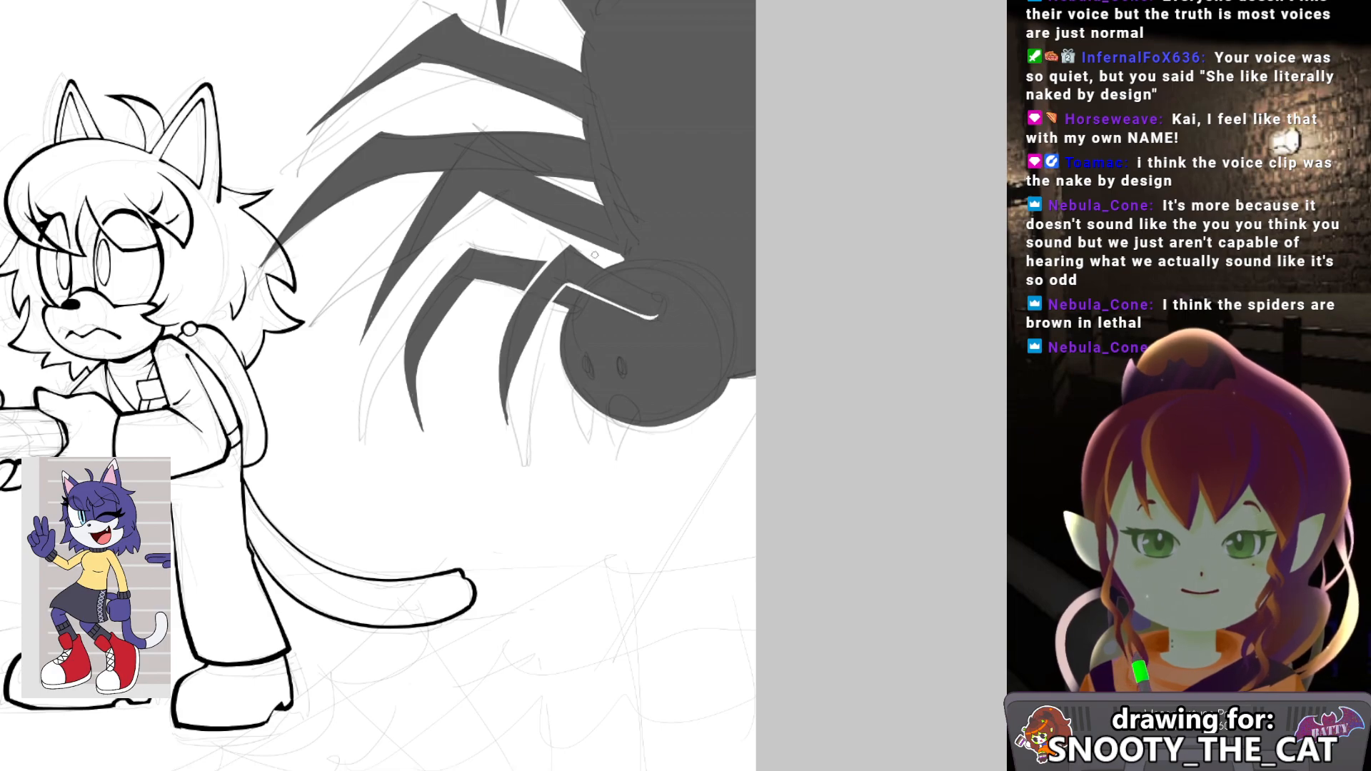
{"action": "mouse_move", "coordinate": [612, 269]}
{"action": "left_mouse_down"}
{"action": "mouse_move", "coordinate": [663, 294]}
{"action": "mouse_move", "coordinate": [659, 312]}
{"action": "mouse_move", "coordinate": [634, 240]}
{"action": "left_mouse_up"}
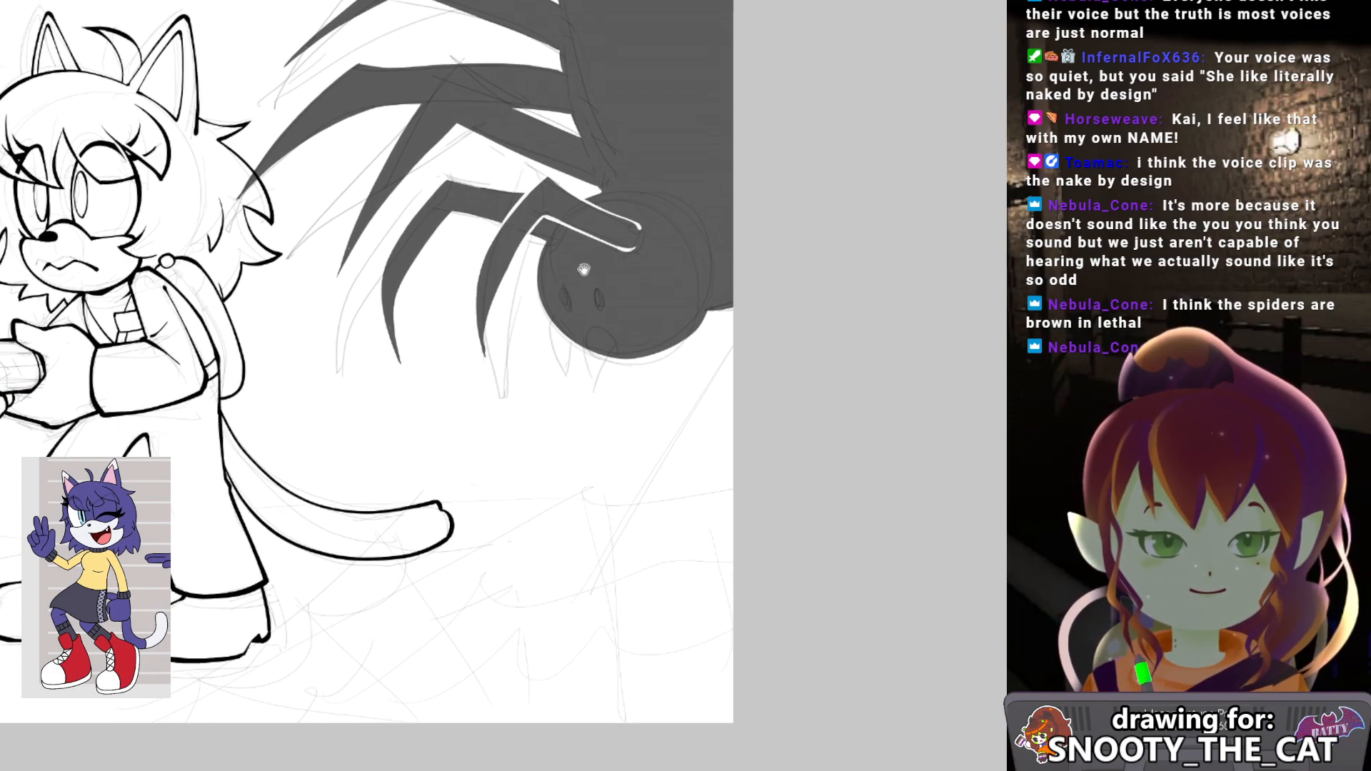
Draw two pointed dark fangs below the spider's face, separated from the head by thin white lines.
{"action": "left_click_drag", "start_coordinate": [548, 320], "coordinate": [566, 370]}
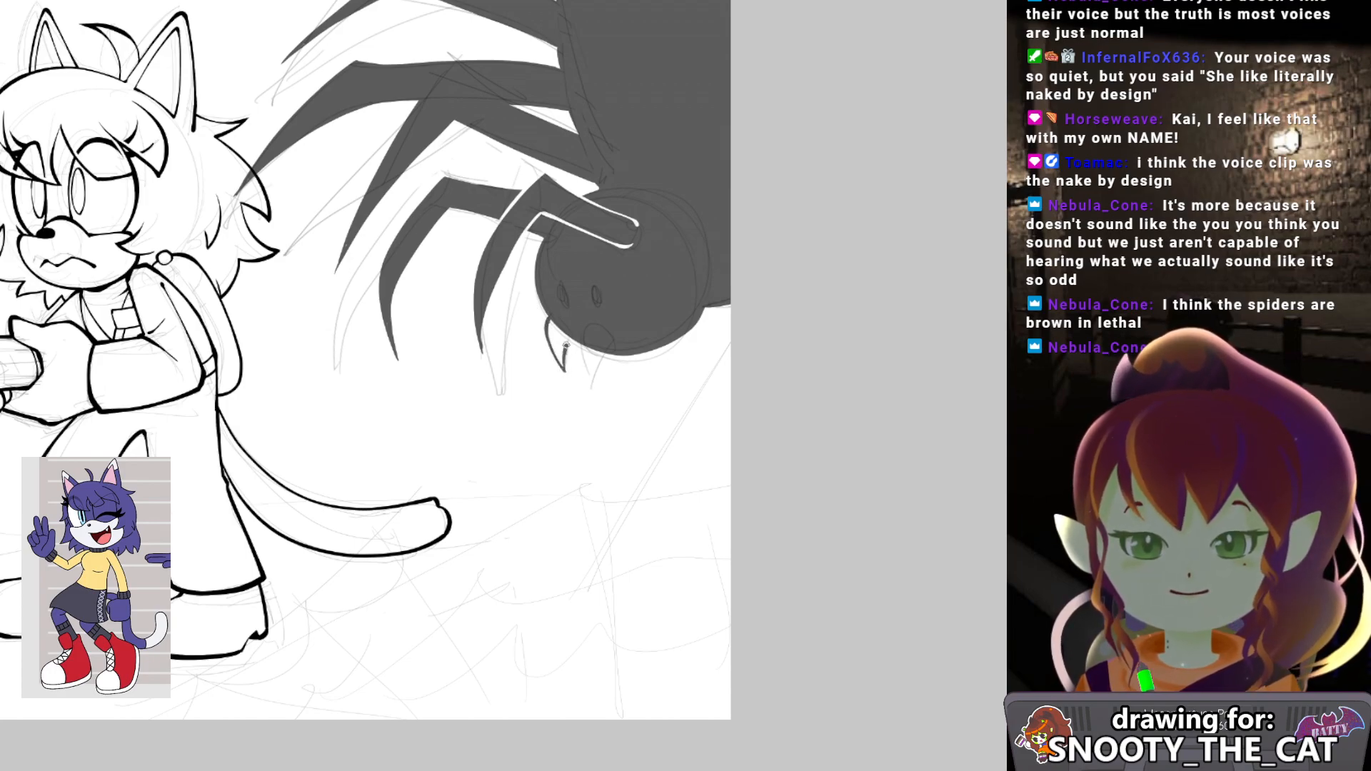
{"action": "left_click_drag", "start_coordinate": [581, 343], "coordinate": [594, 349]}
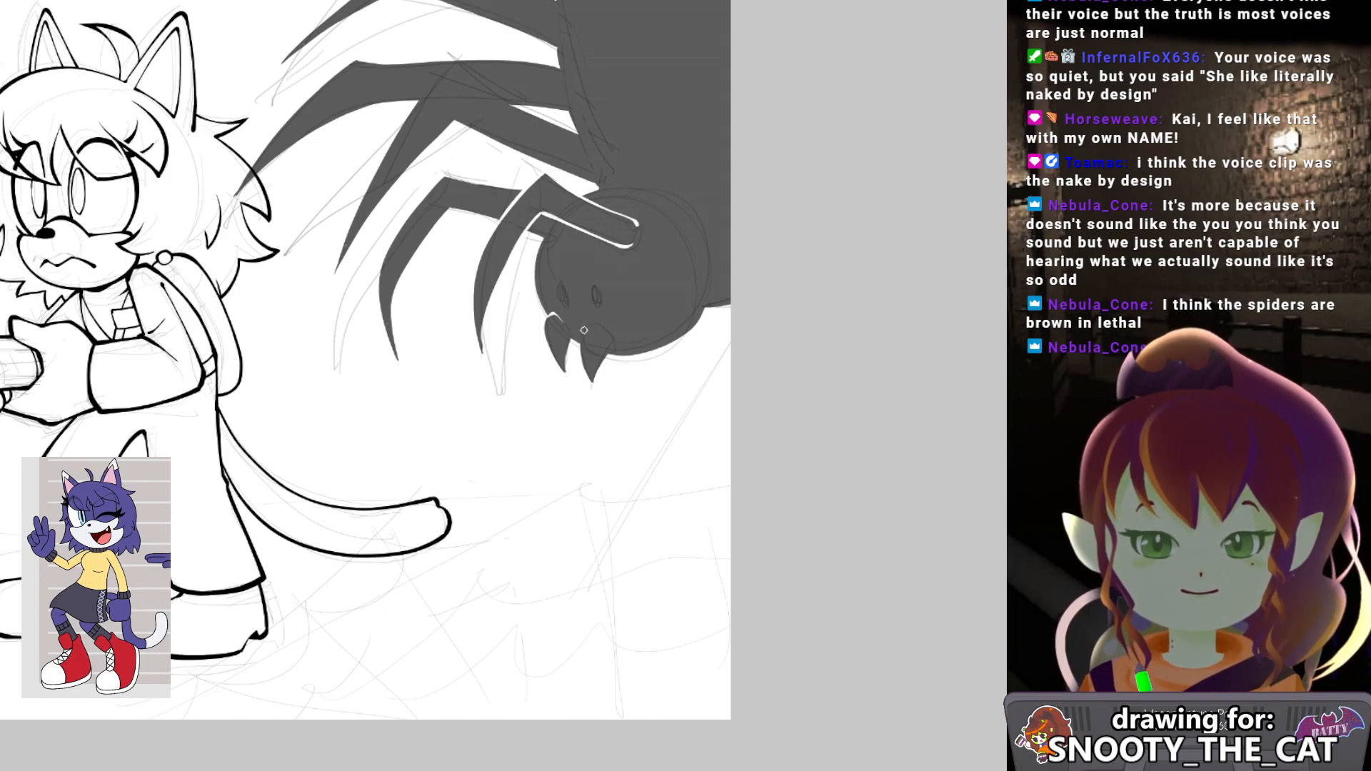
{"action": "left_click_drag", "start_coordinate": [534, 264], "coordinate": [569, 403]}
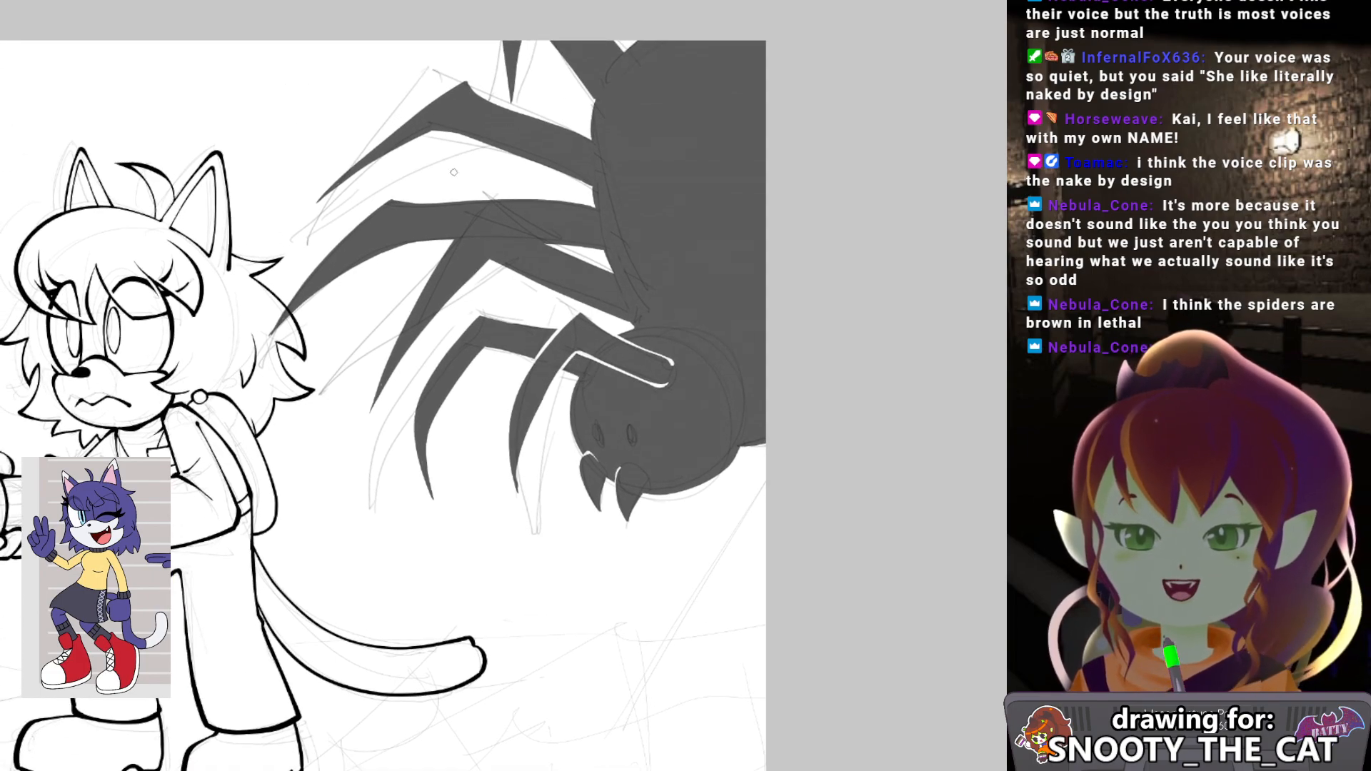
Trace a thin white line along the third leg's upper edge where it overlaps the second, and restore the spider layer's full opacity.
{"action": "left_click_drag", "start_coordinate": [450, 240], "coordinate": [610, 246]}
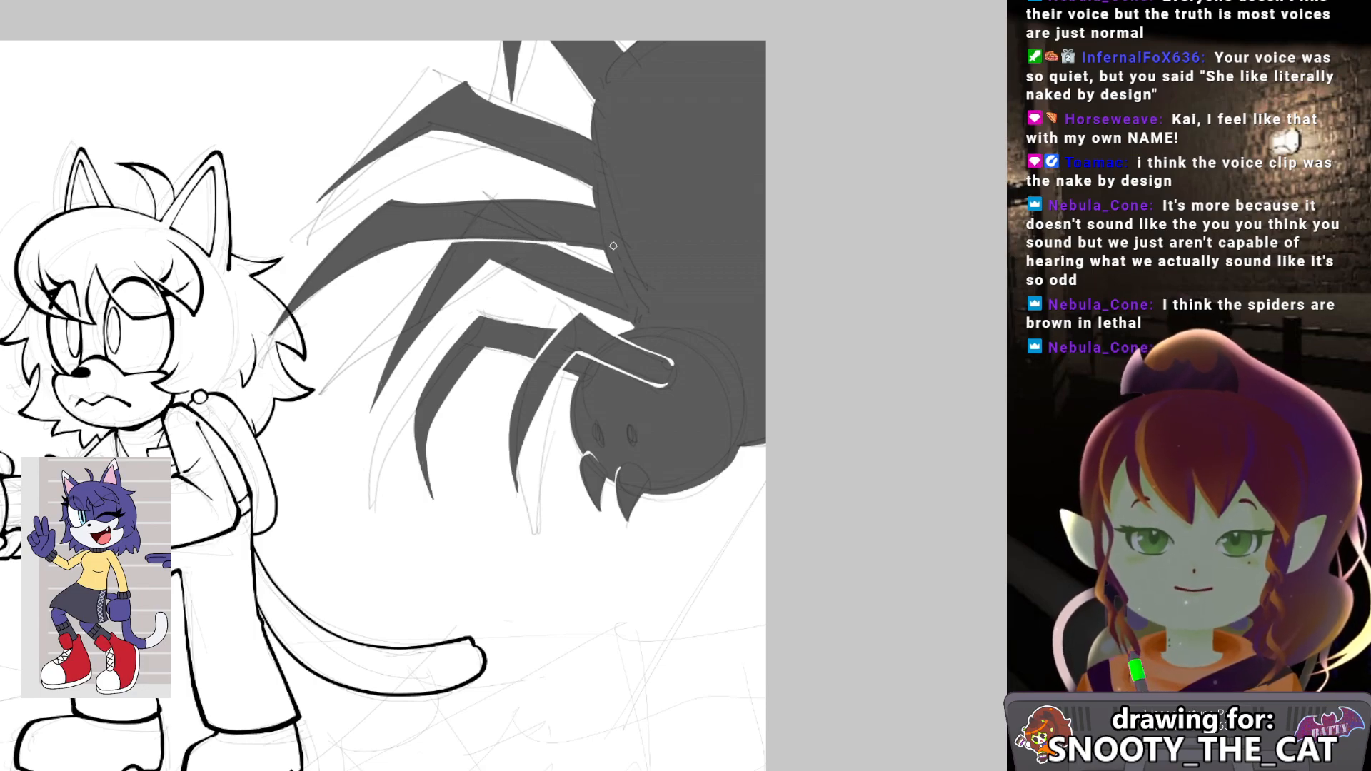
{"action": "key", "text": "ctrl+z"}
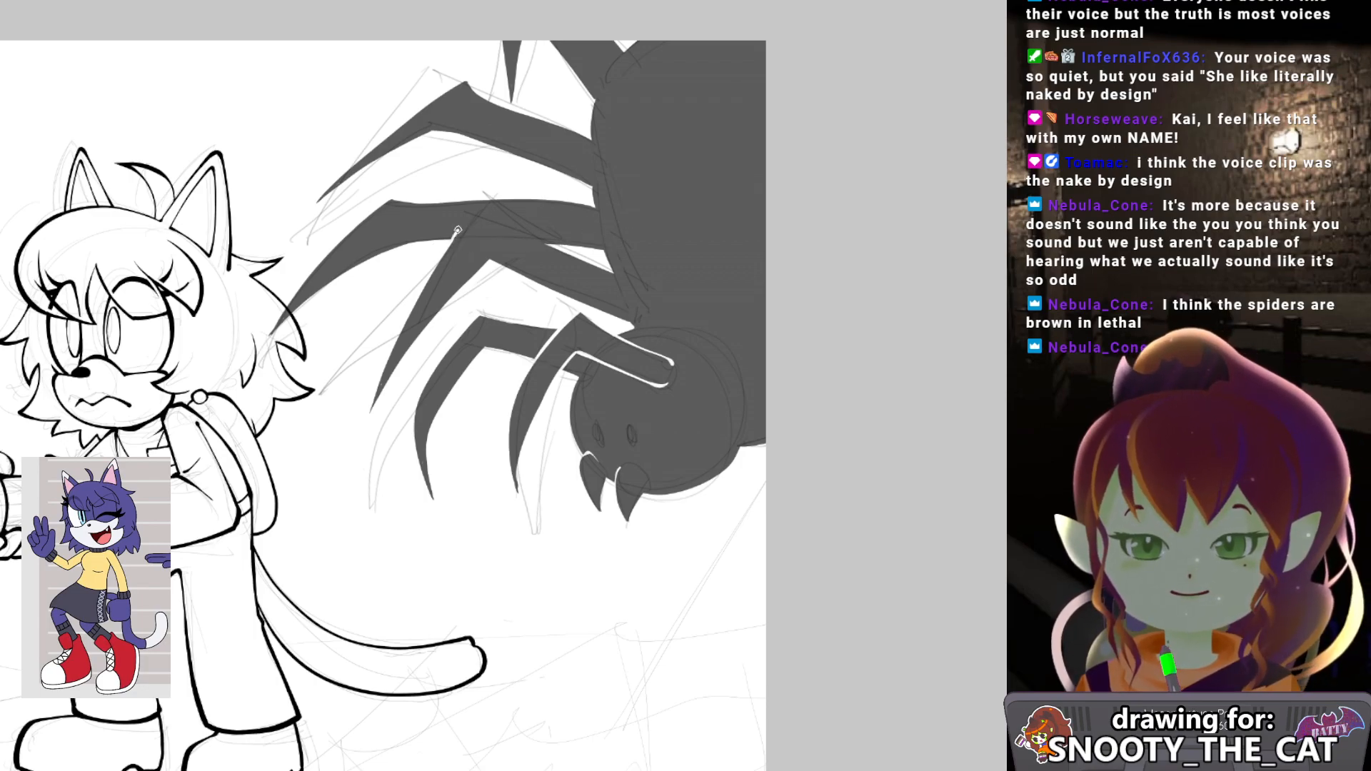
{"action": "left_click_drag", "start_coordinate": [494, 211], "coordinate": [568, 250]}
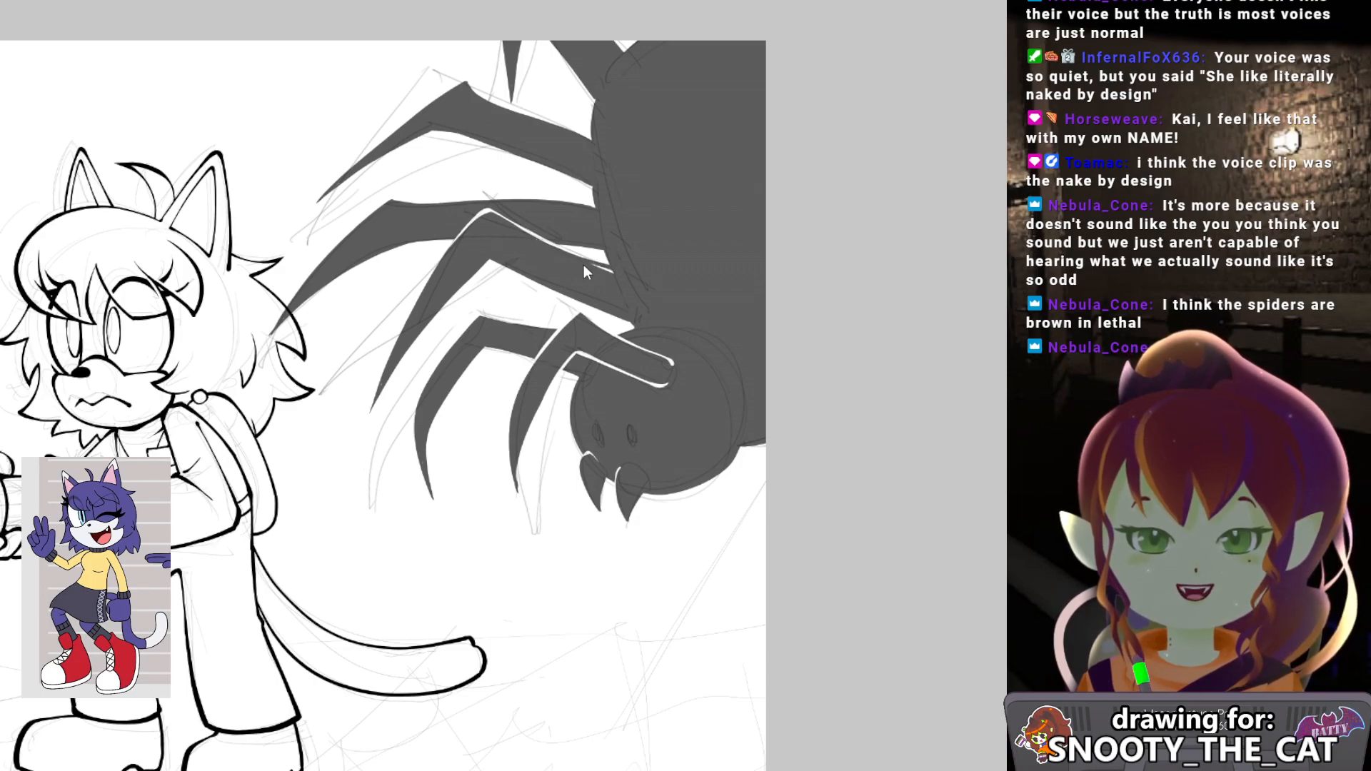
{"action": "mouse_move", "coordinate": [598, 151]}
{"action": "left_mouse_down"}
{"action": "mouse_move", "coordinate": [599, 235]}
{"action": "mouse_move", "coordinate": [573, 253]}
{"action": "left_mouse_up"}
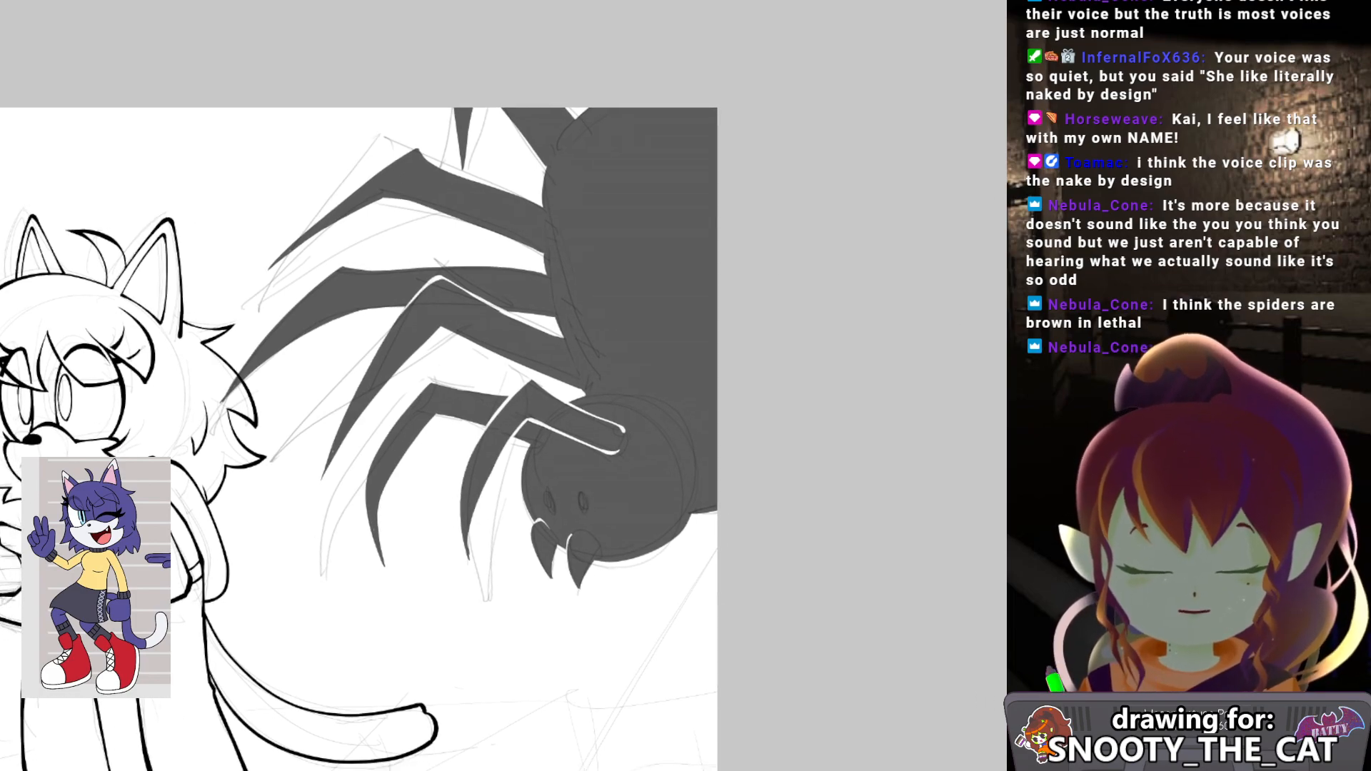
{"action": "left_click_drag", "start_coordinate": [767, 287], "coordinate": [748, 302]}
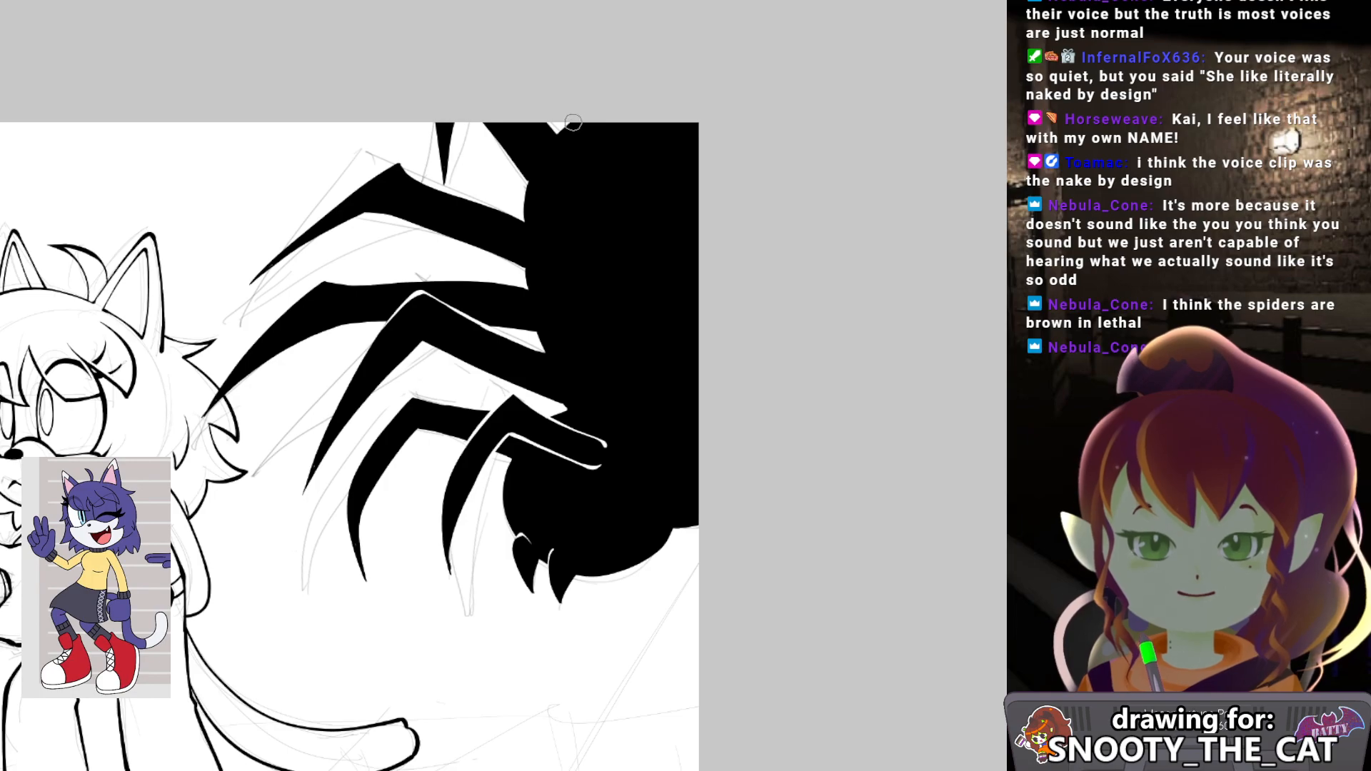
Fill two small white oval eyes on the black spider's head, following the sketch beneath it.
{"action": "mouse_move", "coordinate": [539, 162]}
{"action": "left_mouse_down"}
{"action": "mouse_move", "coordinate": [526, 215]}
{"action": "mouse_move", "coordinate": [543, 325]}
{"action": "left_mouse_up"}
{"action": "left_click_drag", "start_coordinate": [621, 300], "coordinate": [633, 231]}
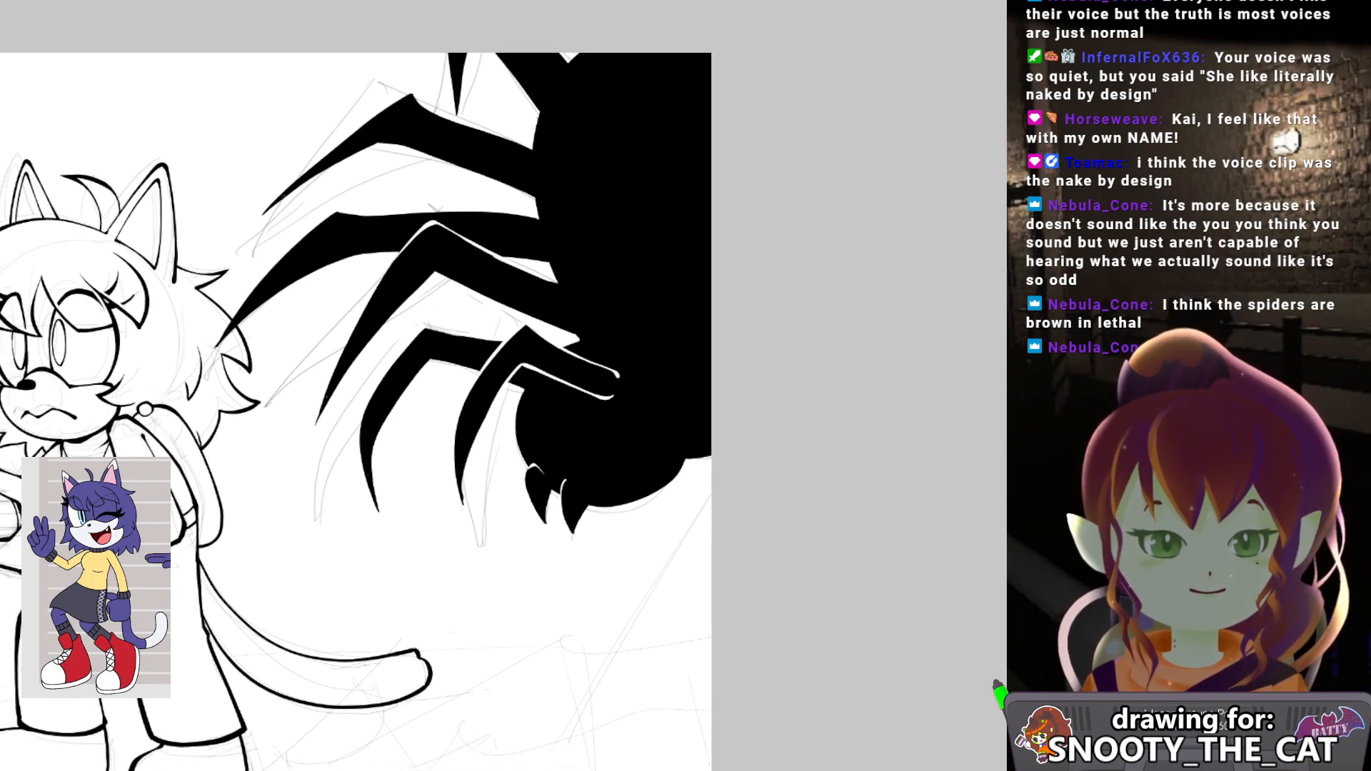
{"action": "left_click_drag", "start_coordinate": [689, 425], "coordinate": [719, 352]}
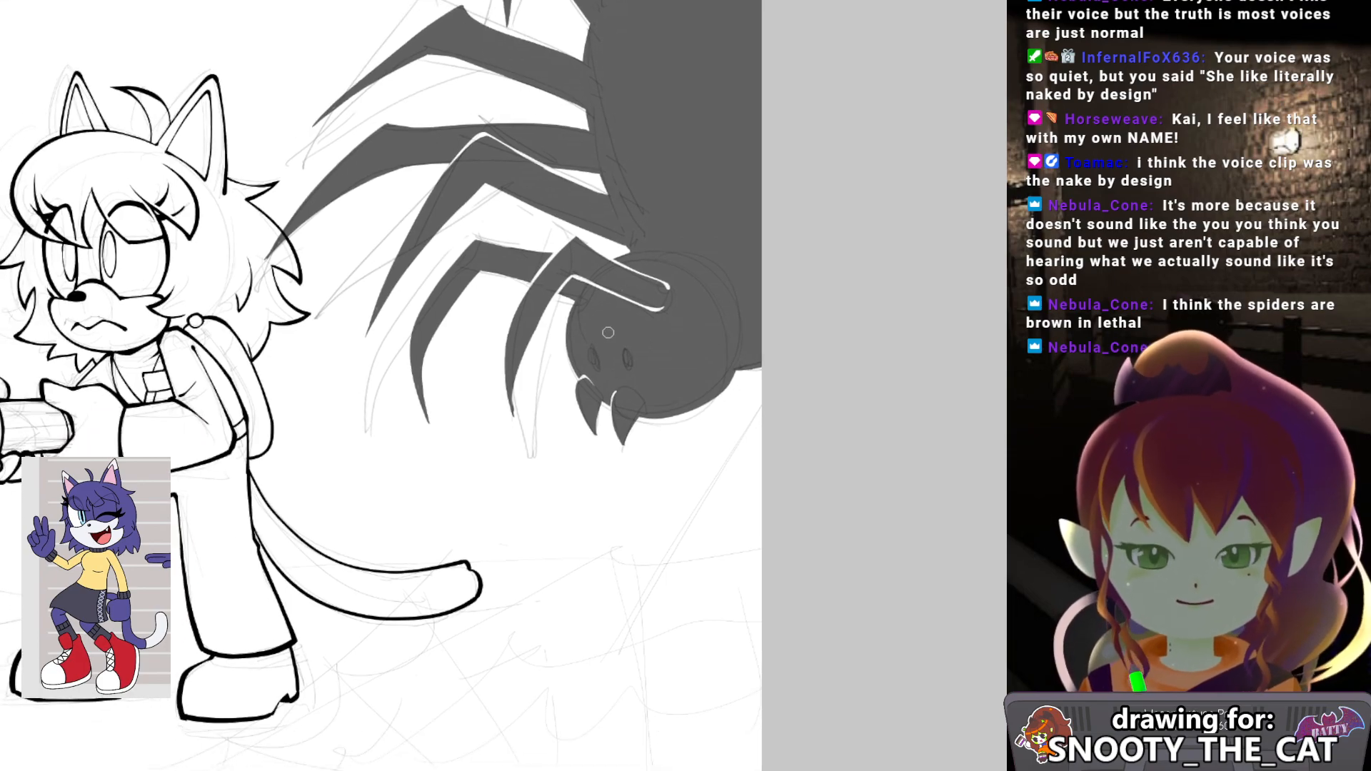
{"action": "mouse_move", "coordinate": [595, 366]}
{"action": "left_mouse_down"}
{"action": "mouse_move", "coordinate": [593, 351]}
{"action": "mouse_move", "coordinate": [627, 370]}
{"action": "mouse_move", "coordinate": [624, 354]}
{"action": "left_mouse_up"}
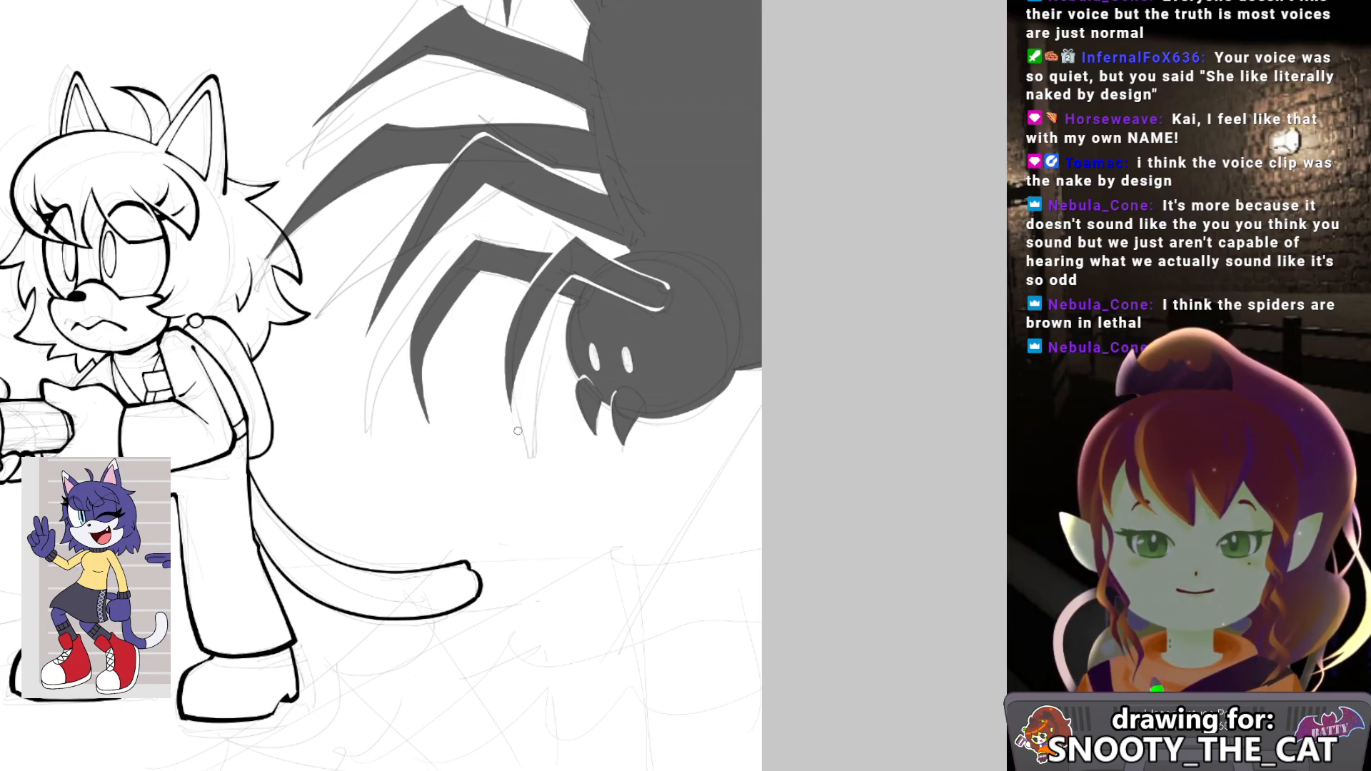
{"action": "mouse_move", "coordinate": [597, 440]}
{"action": "left_mouse_down"}
{"action": "mouse_move", "coordinate": [618, 484]}
{"action": "mouse_move", "coordinate": [719, 485]}
{"action": "mouse_move", "coordinate": [704, 428]}
{"action": "mouse_move", "coordinate": [640, 450]}
{"action": "mouse_move", "coordinate": [639, 434]}
{"action": "mouse_move", "coordinate": [581, 432]}
{"action": "mouse_move", "coordinate": [628, 462]}
{"action": "mouse_move", "coordinate": [610, 477]}
{"action": "left_mouse_up"}
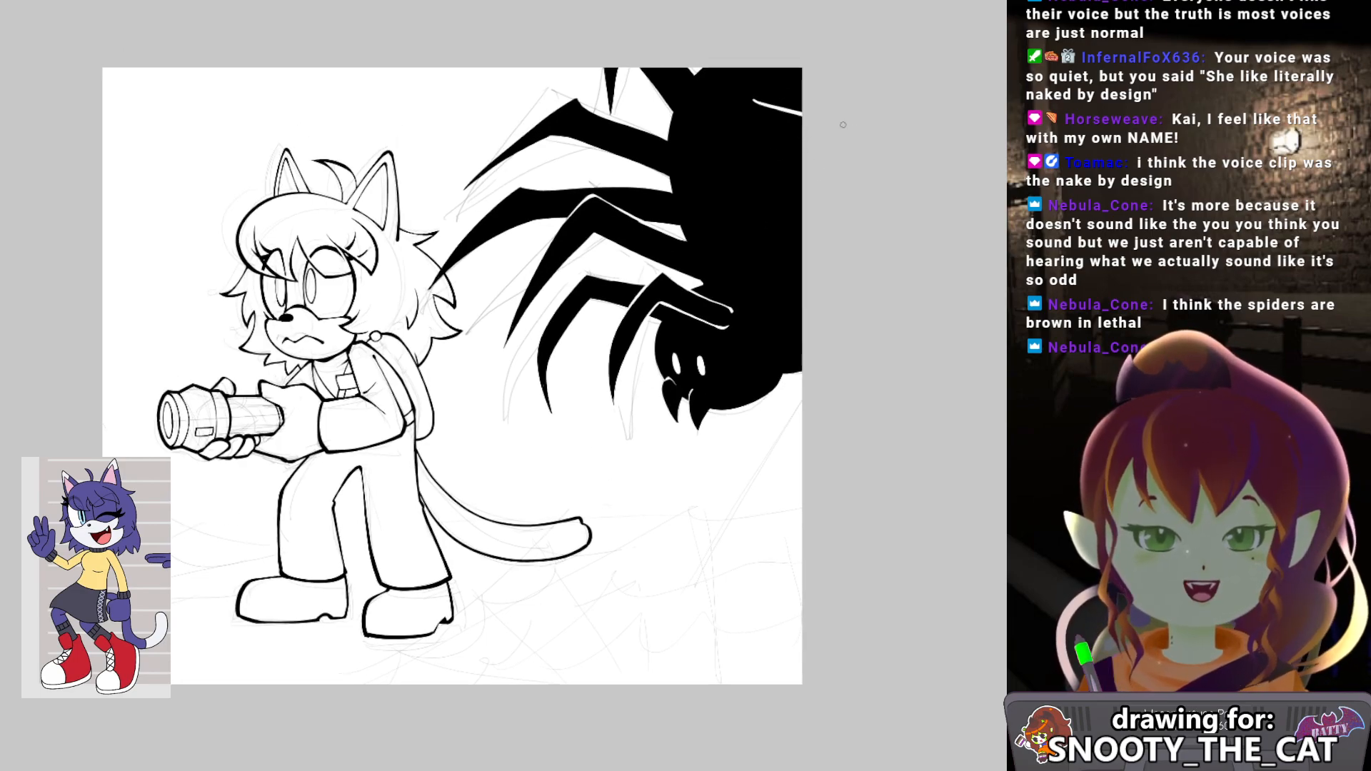
Draw thin white outlines over the spider's black body near the canvas edge to separate the overlapping legs.
{"action": "mouse_move", "coordinate": [754, 94]}
{"action": "left_mouse_down"}
{"action": "mouse_move", "coordinate": [845, 125]}
{"action": "mouse_move", "coordinate": [762, 107]}
{"action": "mouse_move", "coordinate": [805, 202]}
{"action": "left_mouse_up"}
{"action": "key", "text": "ctrl+z"}
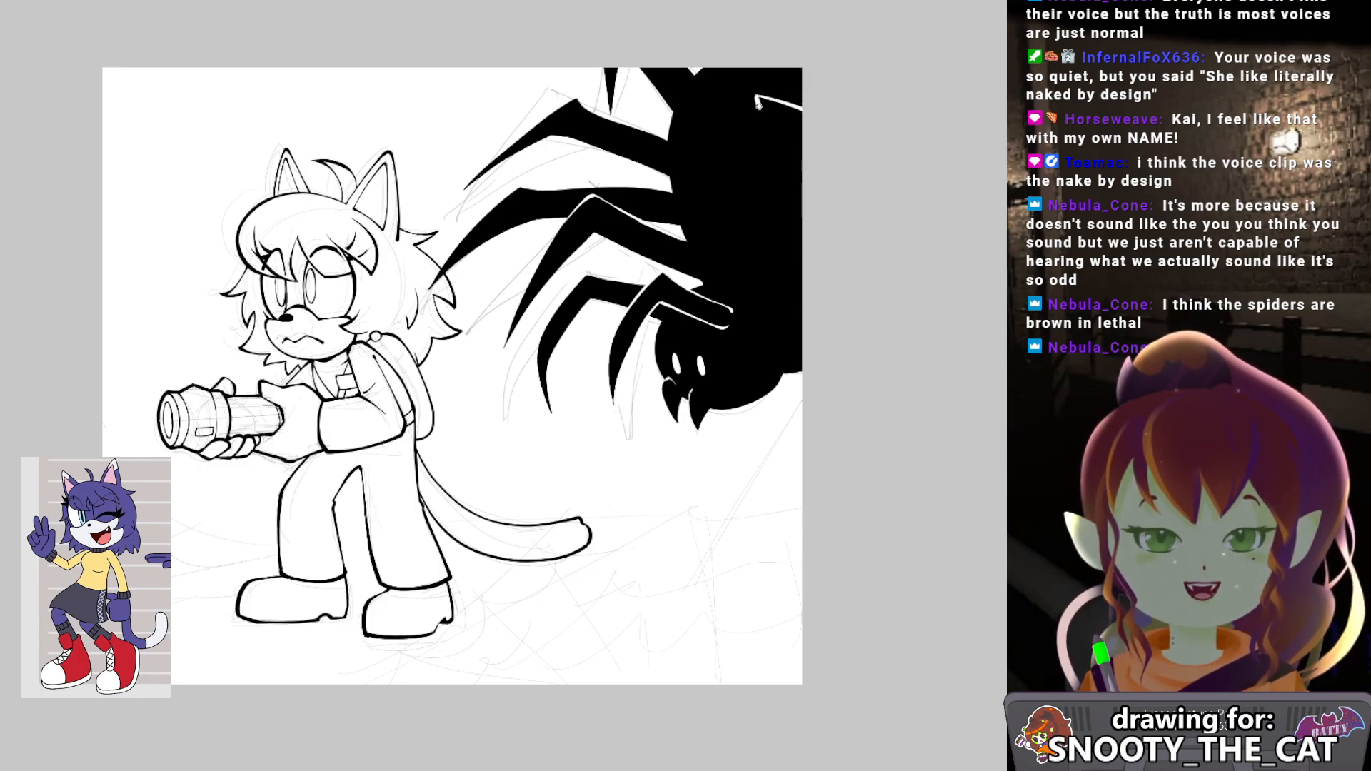
{"action": "left_click_drag", "start_coordinate": [756, 101], "coordinate": [798, 198]}
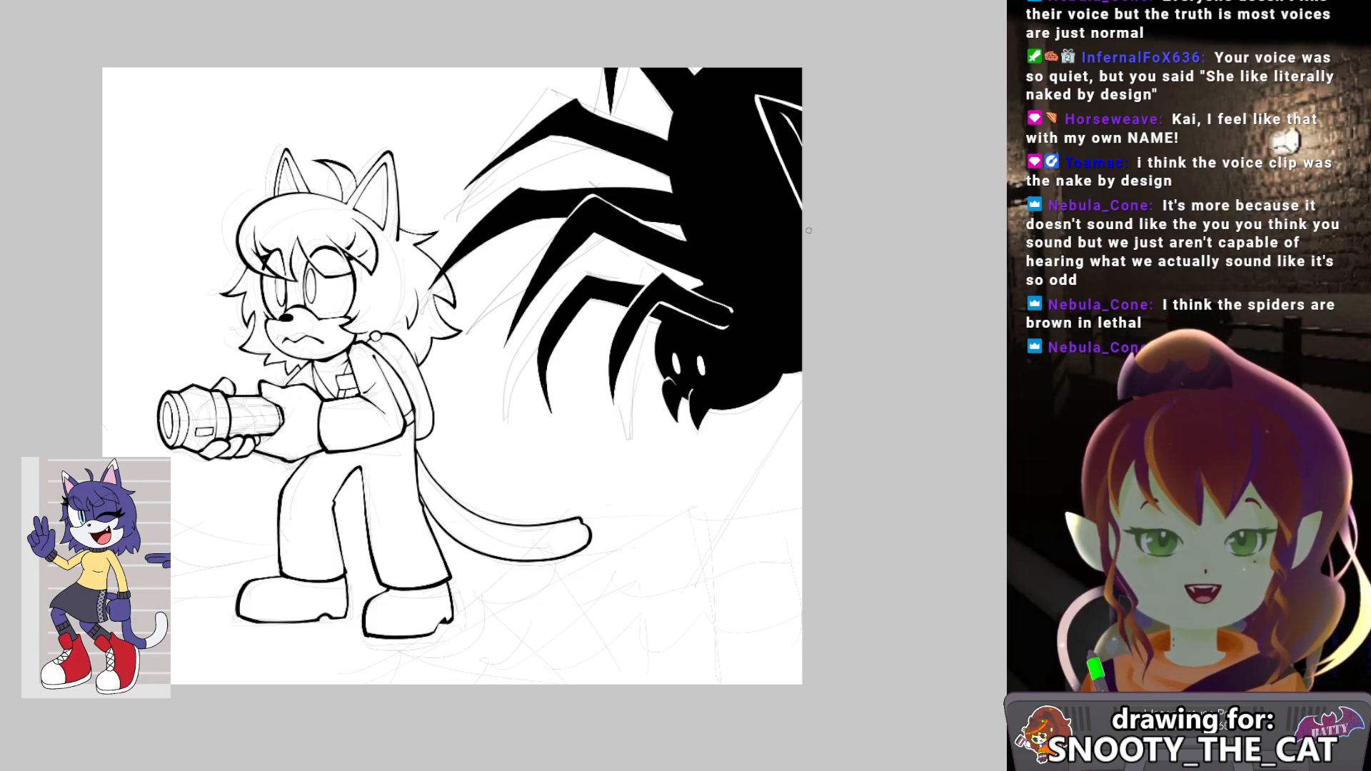
{"action": "left_click_drag", "start_coordinate": [780, 230], "coordinate": [813, 308]}
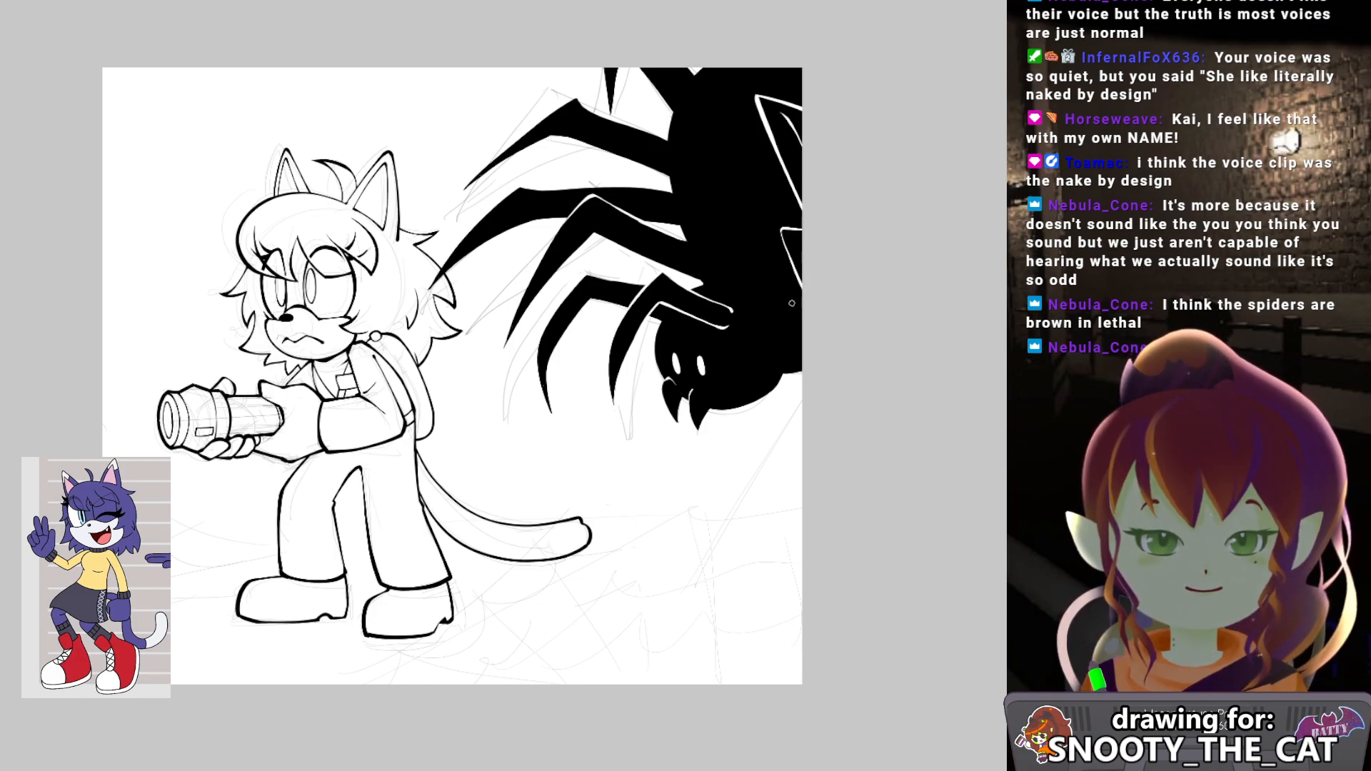
{"action": "left_click_drag", "start_coordinate": [834, 199], "coordinate": [815, 225]}
{"action": "left_click_drag", "start_coordinate": [760, 93], "coordinate": [784, 128]}
{"action": "key", "text": "ctrl+z"}
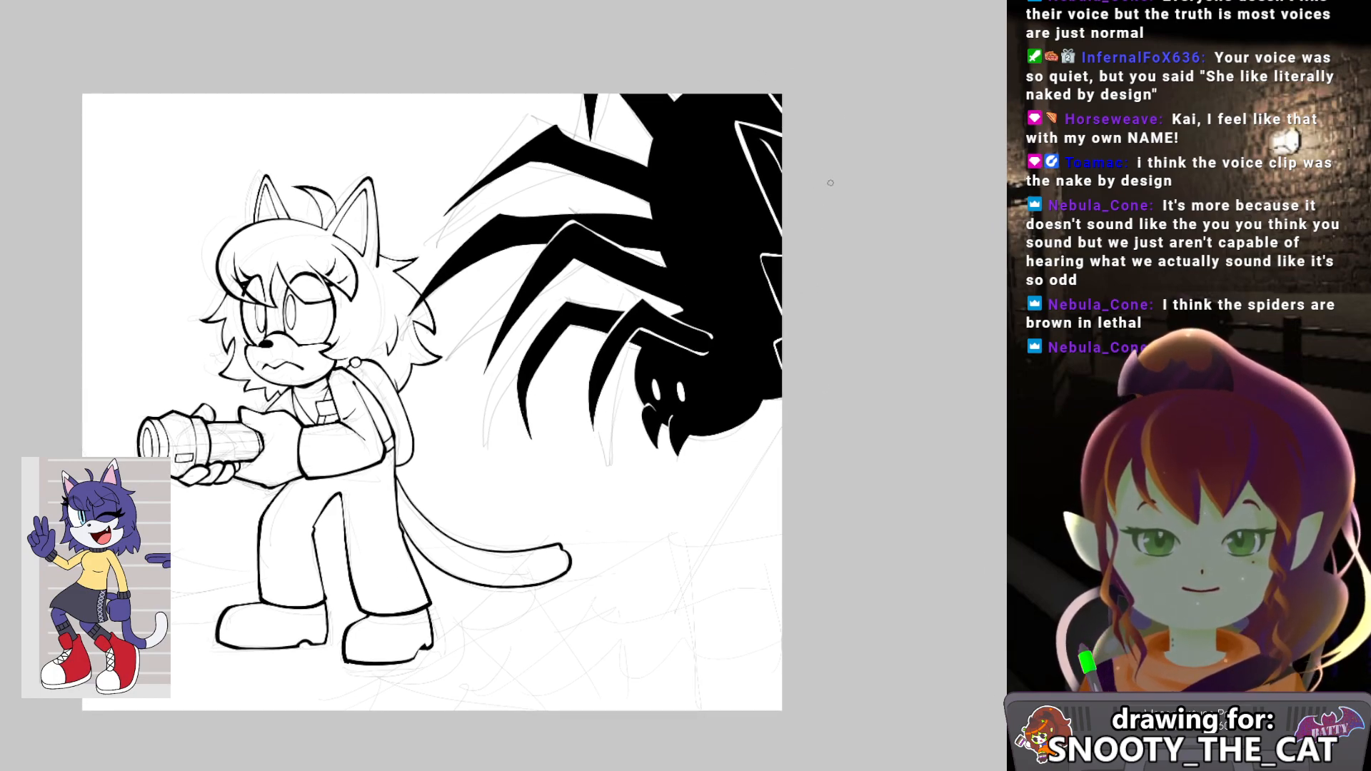
Hide the rough sketch so that only the clean line art of the cat and spider remains.
{"action": "left_click_drag", "start_coordinate": [817, 165], "coordinate": [885, 98]}
{"action": "left_click_drag", "start_coordinate": [739, 377], "coordinate": [761, 412]}
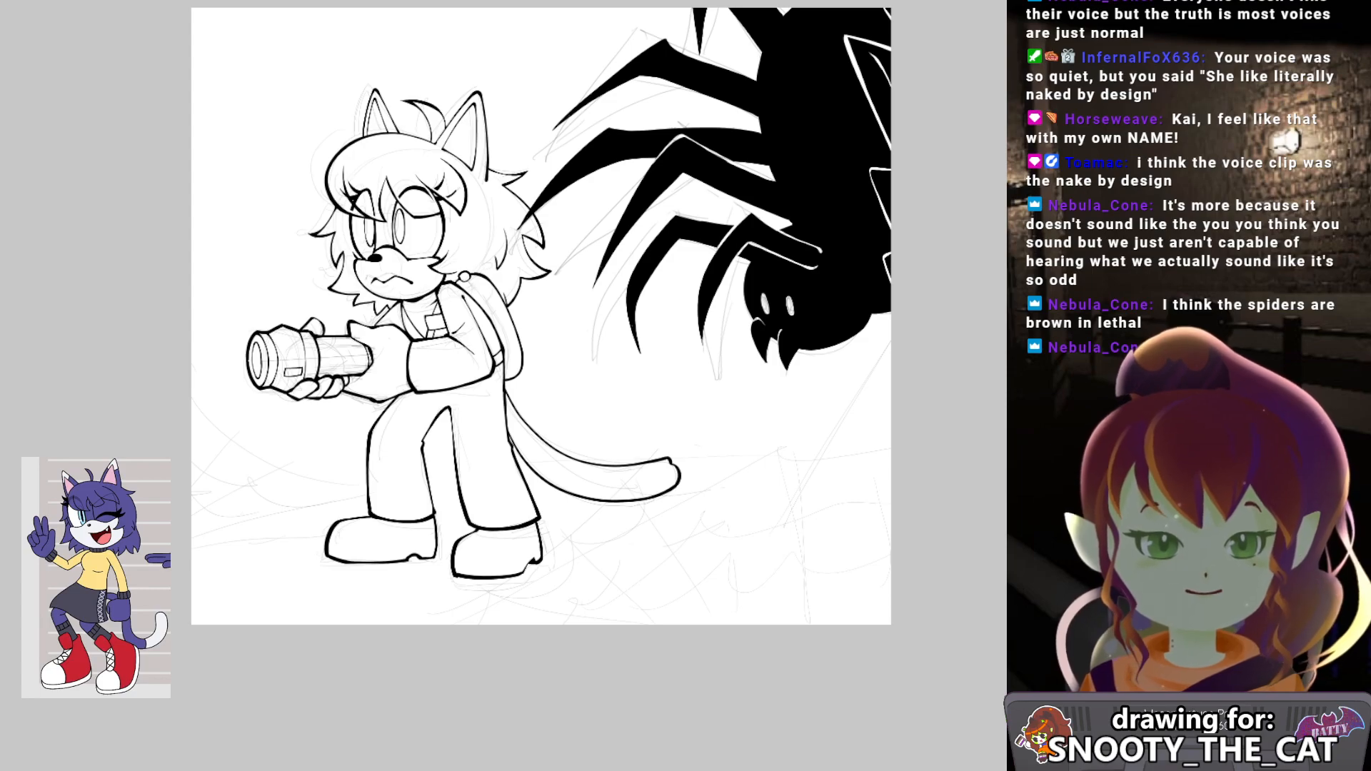
{"action": "left_click_drag", "start_coordinate": [610, 496], "coordinate": [581, 522]}
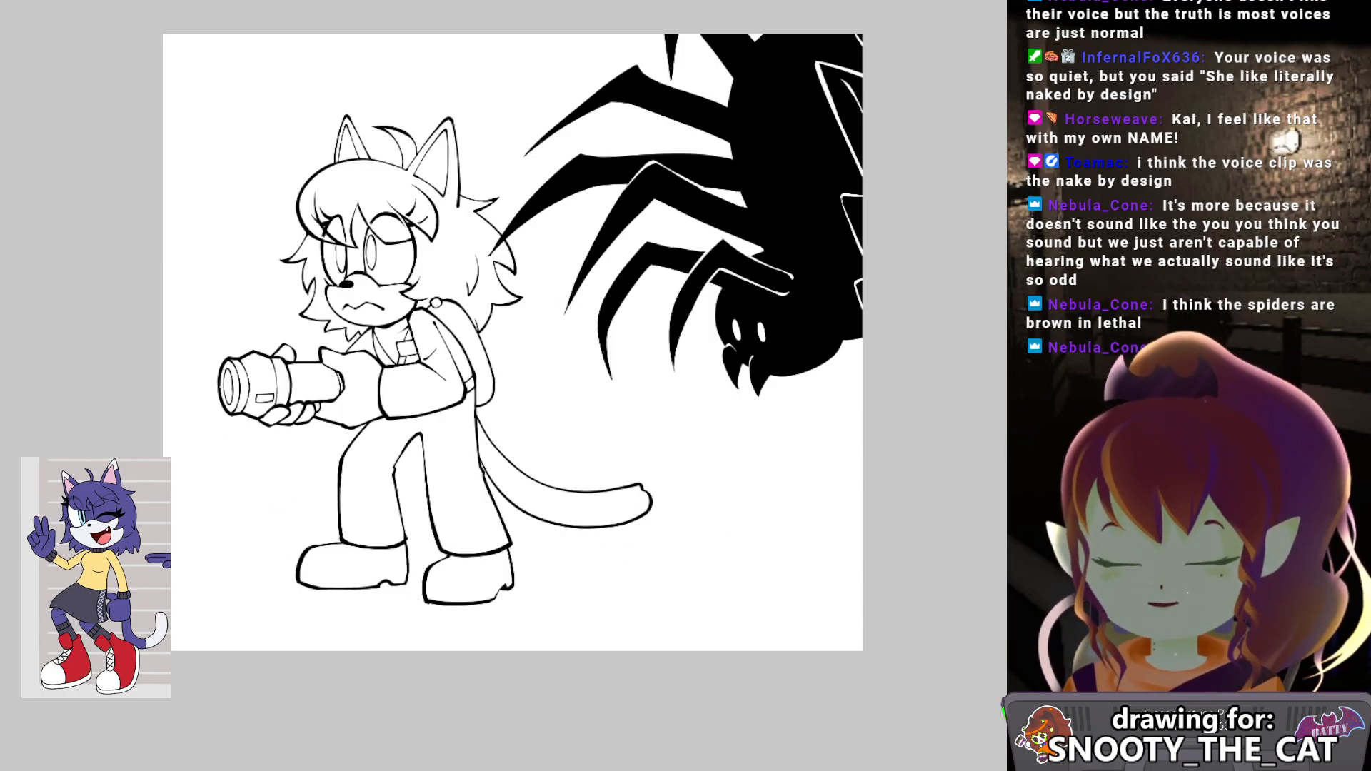
{"action": "left_click", "coordinate": [491, 362]}
{"action": "left_click_drag", "start_coordinate": [455, 401], "coordinate": [498, 425]}
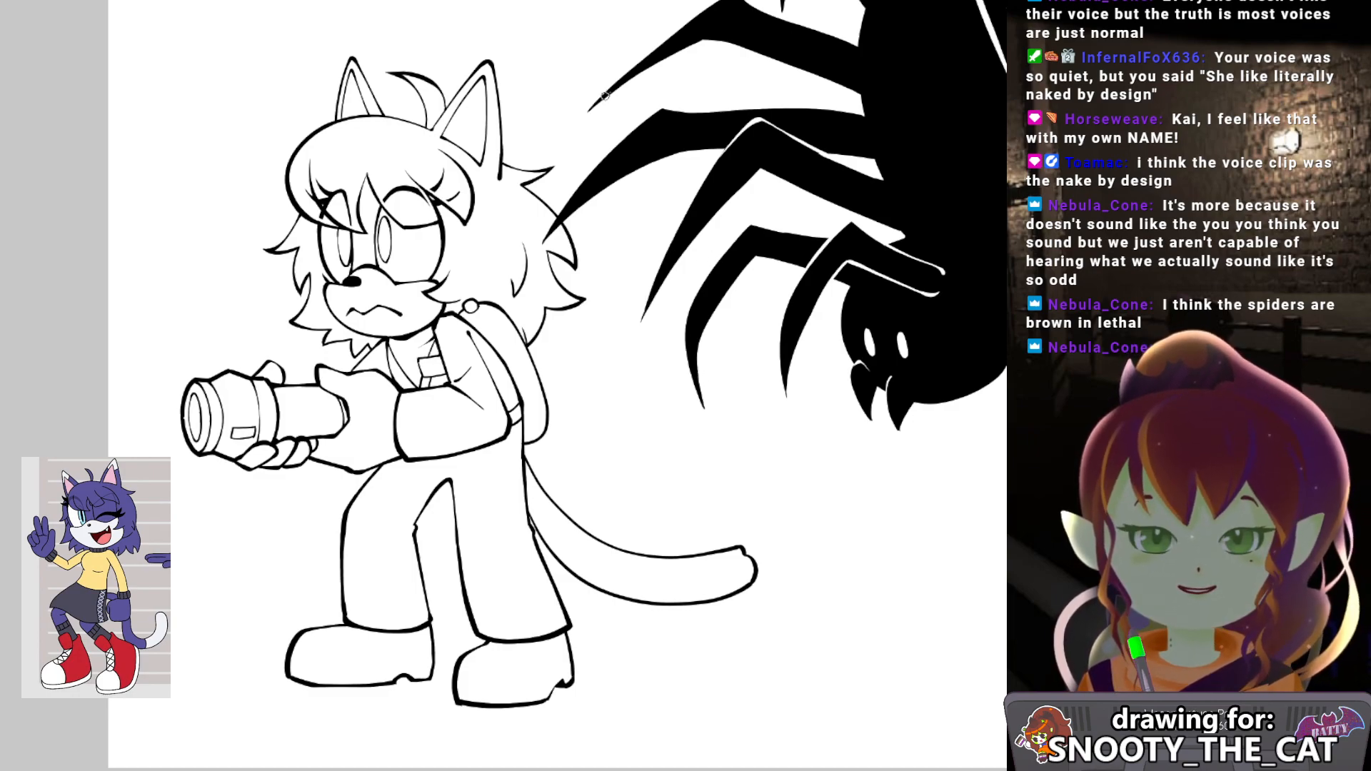
{"action": "left_click_drag", "start_coordinate": [672, 110], "coordinate": [660, 132]}
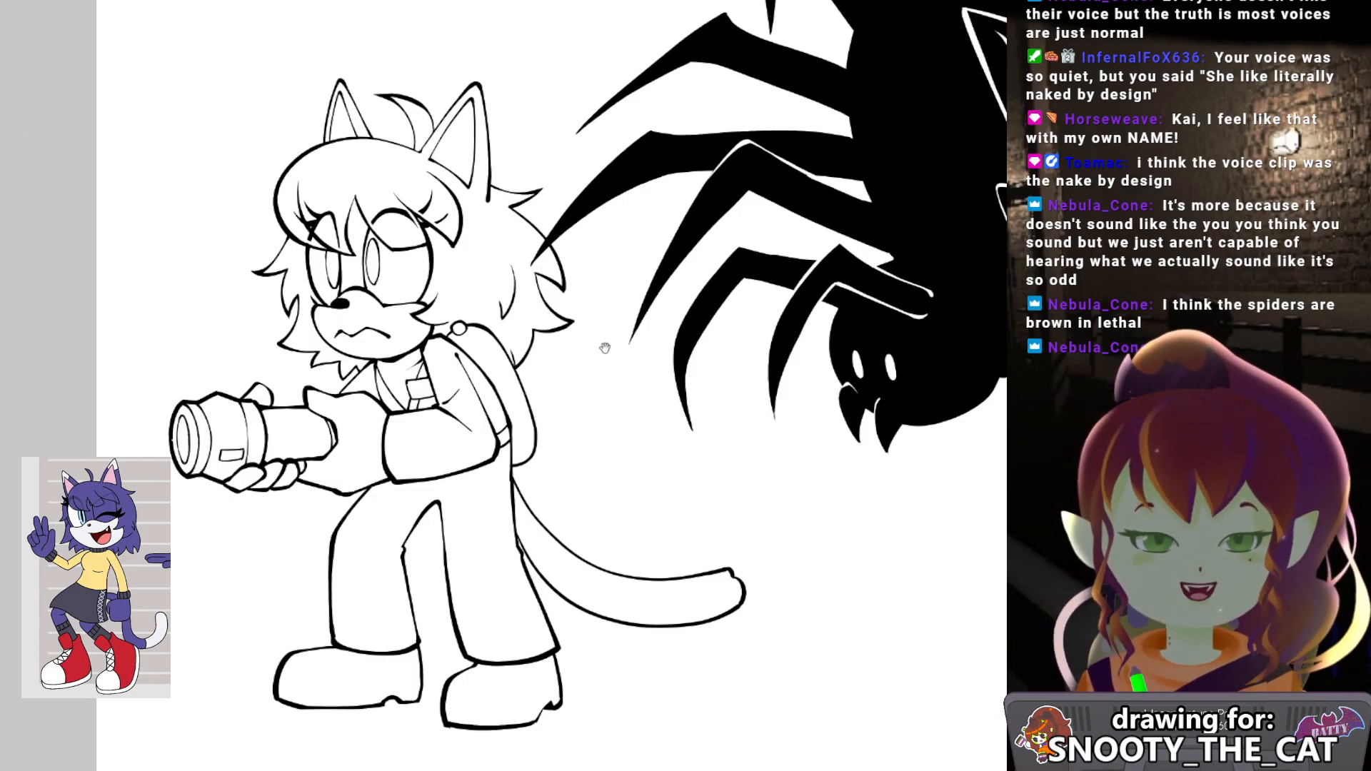
{"action": "left_click_drag", "start_coordinate": [614, 346], "coordinate": [669, 339]}
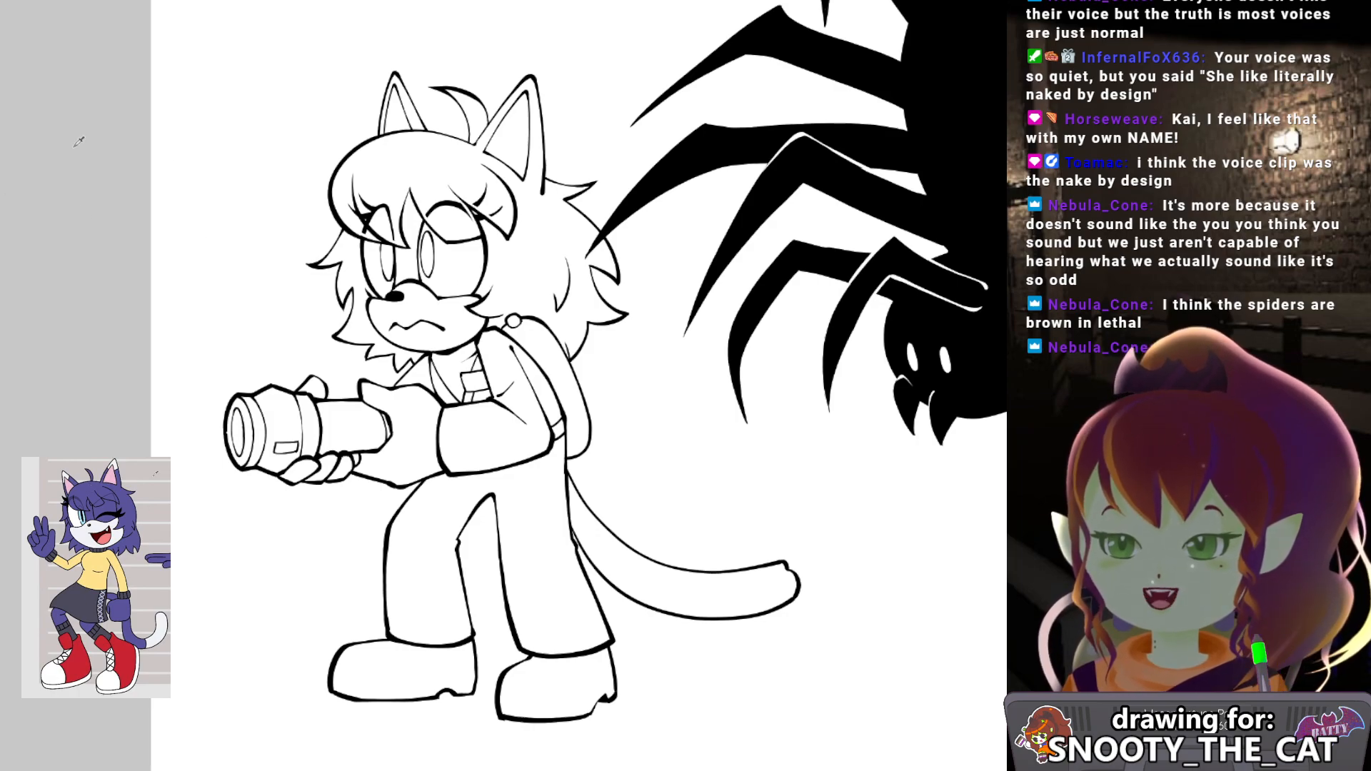
Fill the cat's main hair mass, the ear rims and the hair tuft with the purple from the reference character.
{"action": "left_click_drag", "start_coordinate": [468, 219], "coordinate": [487, 218]}
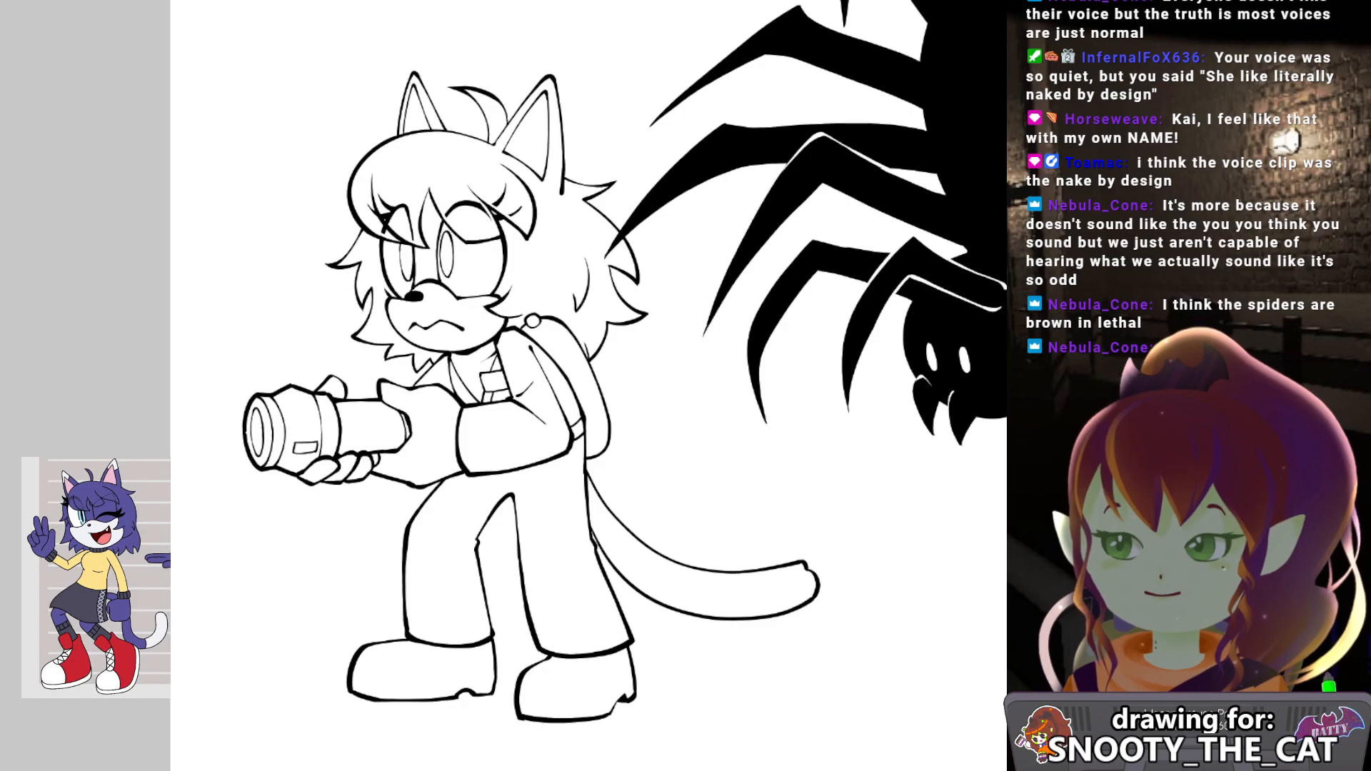
{"action": "left_click", "coordinate": [444, 152]}
{"action": "key", "text": "ctrl+z"}
{"action": "left_click", "coordinate": [417, 140]}
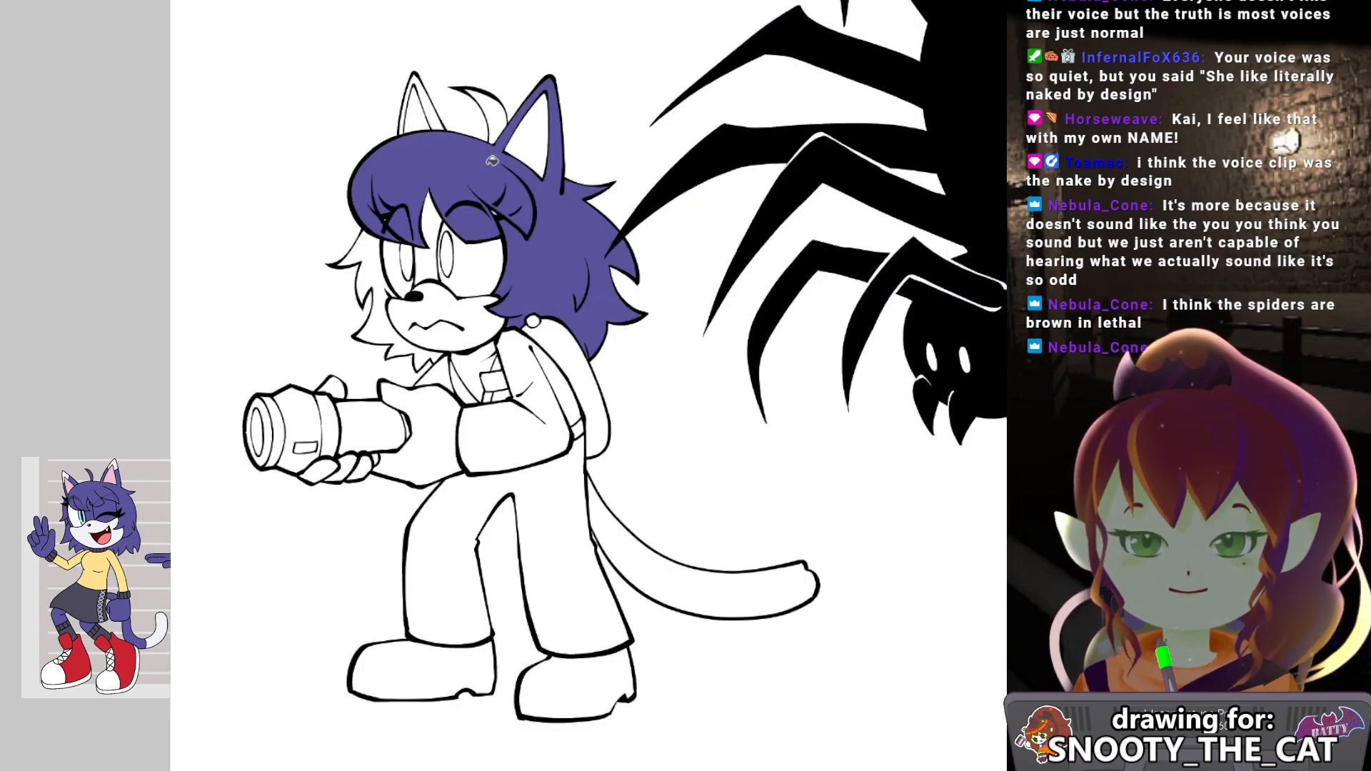
{"action": "left_click", "coordinate": [442, 109]}
{"action": "left_click", "coordinate": [498, 107]}
Fill the strip between the cat's eyes and the hair on the far side of the face purple.
{"action": "scroll", "coordinate": [506, 223], "scroll_direction": "up", "scroll_amount": 3}
{"action": "left_click_drag", "start_coordinate": [506, 224], "coordinate": [574, 216]}
{"action": "left_click", "coordinate": [438, 213]}
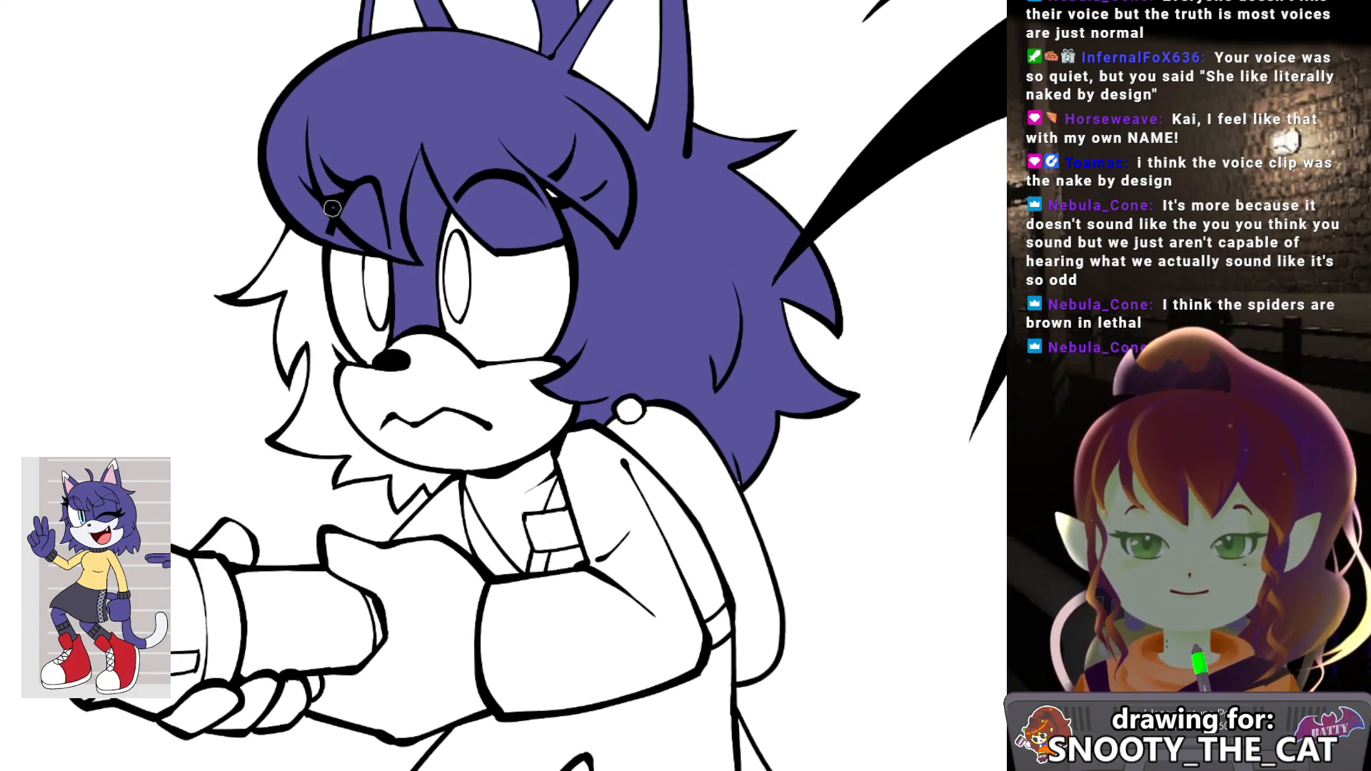
{"action": "left_click", "coordinate": [313, 266]}
Fill the cat's whole tail with the same purple as the hair.
{"action": "scroll", "coordinate": [349, 257], "scroll_direction": "down", "scroll_amount": 2}
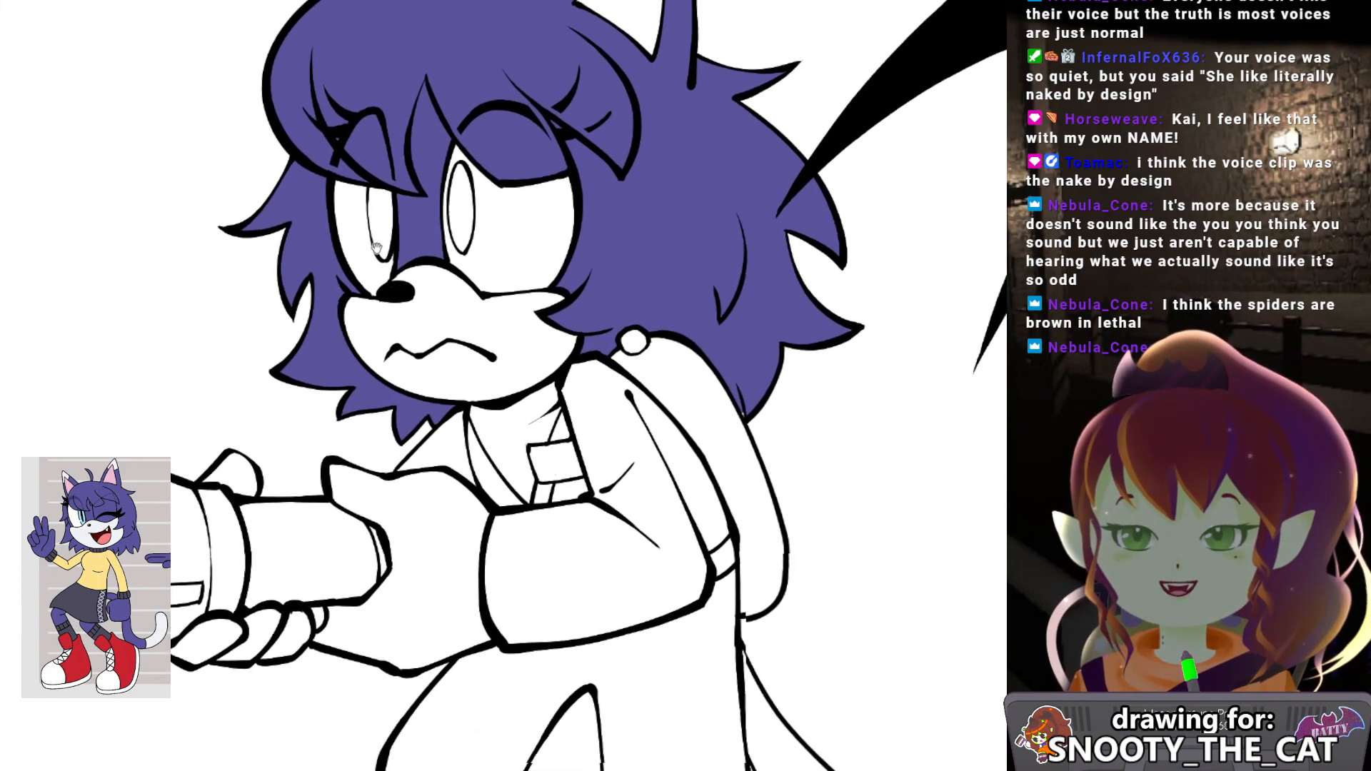
{"action": "left_click_drag", "start_coordinate": [701, 394], "coordinate": [741, 191]}
{"action": "left_click_drag", "start_coordinate": [868, 475], "coordinate": [450, 315]}
{"action": "left_click", "coordinate": [541, 427]}
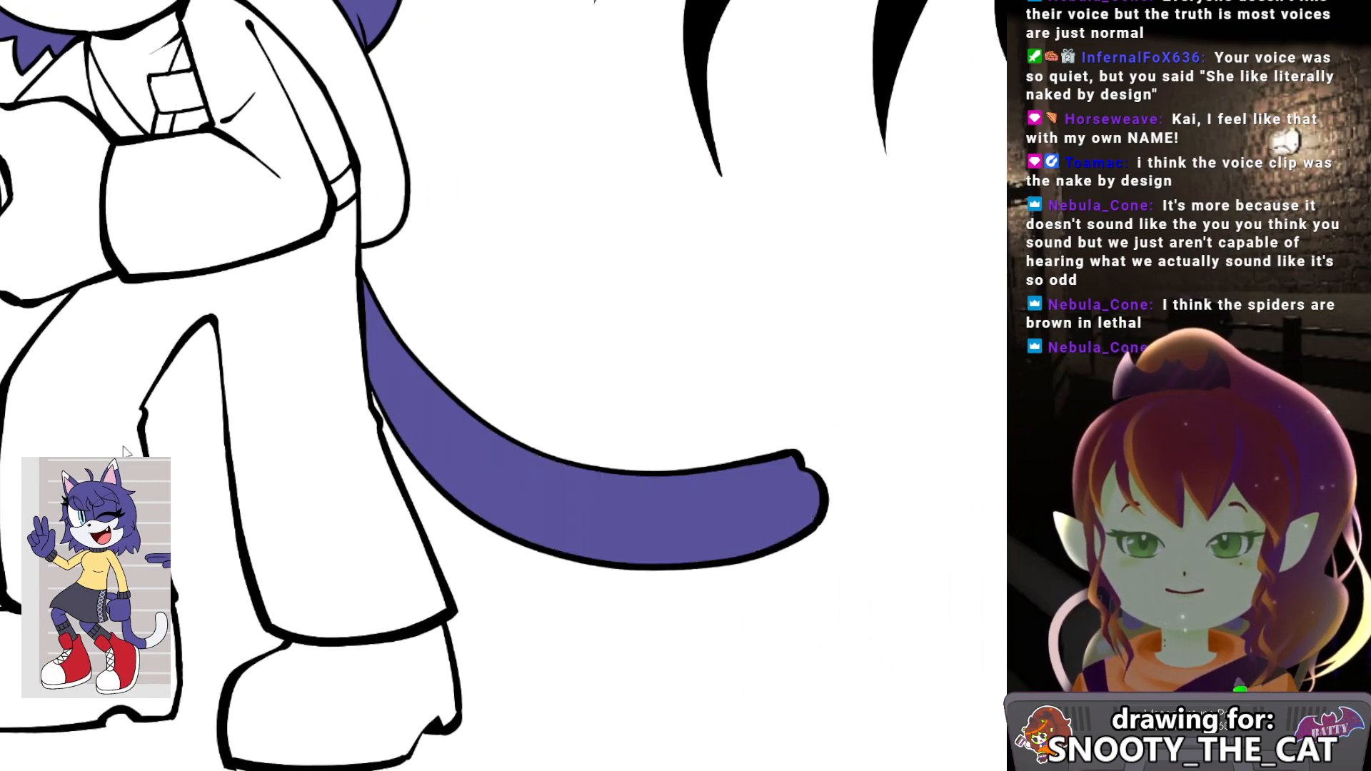
{"action": "scroll", "coordinate": [621, 446], "scroll_direction": "down", "scroll_amount": 1}
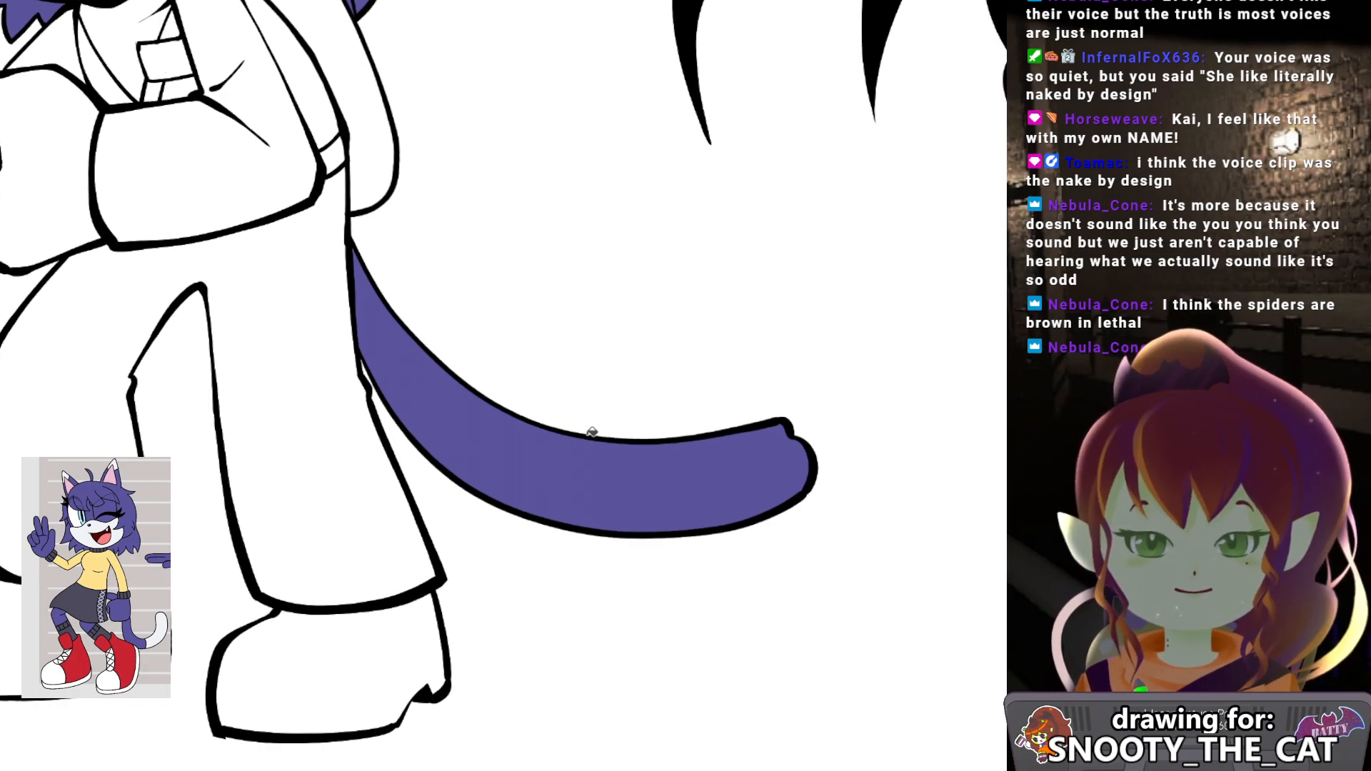
Draw a dividing line across the tail and fill the tail tip with the off-white fur colour.
{"action": "left_click_drag", "start_coordinate": [598, 458], "coordinate": [588, 535]}
{"action": "left_click", "coordinate": [649, 486]}
{"action": "mouse_move", "coordinate": [479, 219]}
{"action": "left_mouse_down"}
{"action": "mouse_move", "coordinate": [601, 290]}
{"action": "mouse_move", "coordinate": [685, 486]}
{"action": "left_mouse_up"}
{"action": "mouse_move", "coordinate": [461, 168]}
{"action": "left_mouse_down"}
{"action": "mouse_move", "coordinate": [575, 392]}
{"action": "mouse_move", "coordinate": [584, 443]}
{"action": "left_mouse_up"}
Mark off the tips of both ear rims with short lines and fill them off-white.
{"action": "left_click_drag", "start_coordinate": [583, 144], "coordinate": [593, 285]}
{"action": "left_click_drag", "start_coordinate": [550, 212], "coordinate": [635, 229]}
{"action": "left_click", "coordinate": [638, 217]}
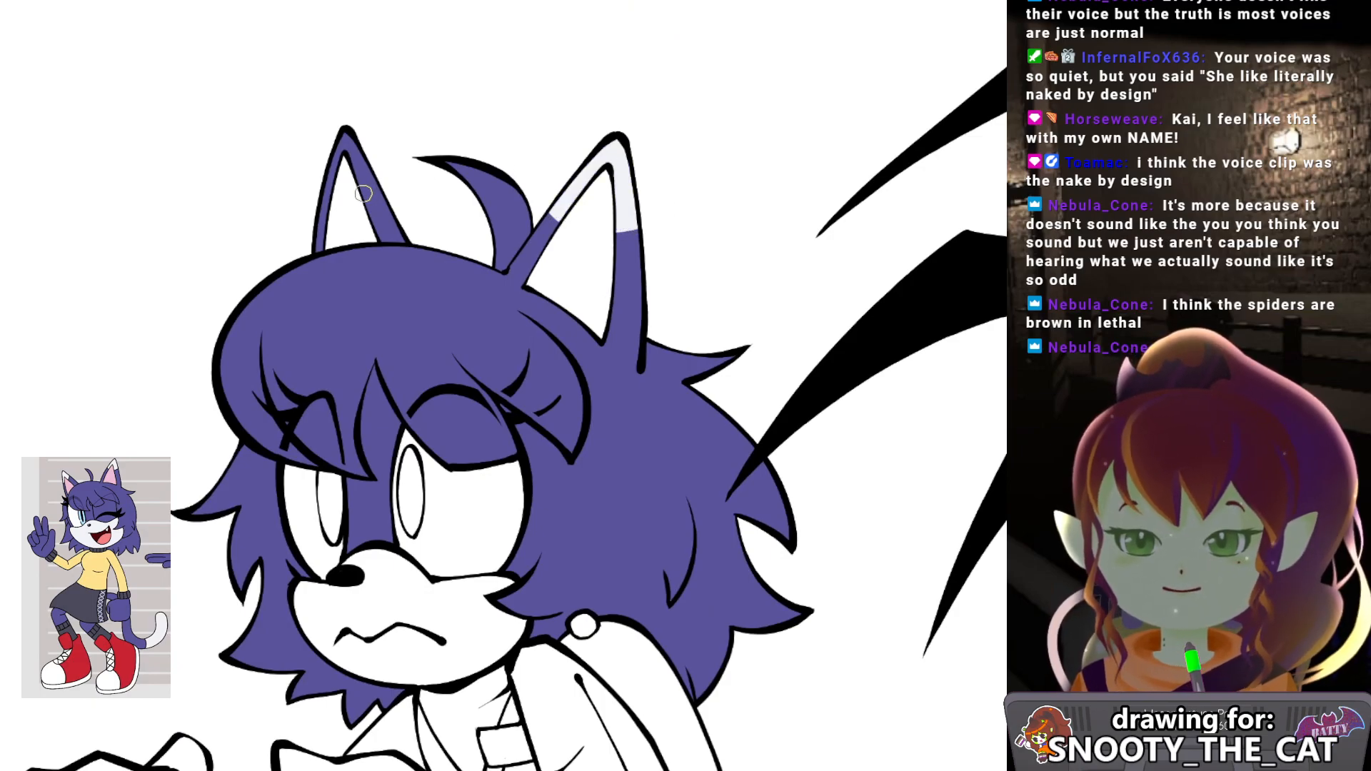
{"action": "left_click_drag", "start_coordinate": [322, 199], "coordinate": [331, 201]}
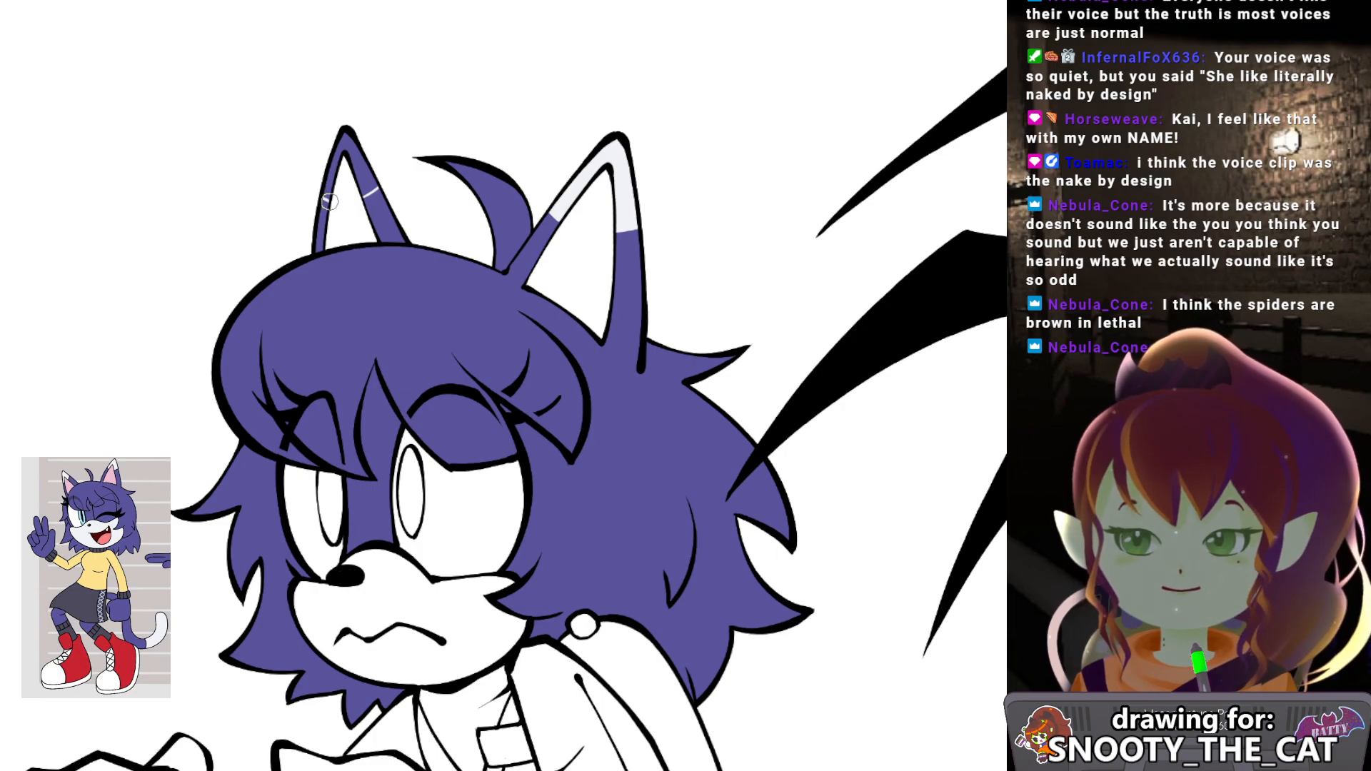
{"action": "key", "text": "g"}
{"action": "left_click", "coordinate": [363, 167]}
{"action": "left_click_drag", "start_coordinate": [487, 175], "coordinate": [506, 130]}
{"action": "left_click_drag", "start_coordinate": [493, 227], "coordinate": [492, 146]}
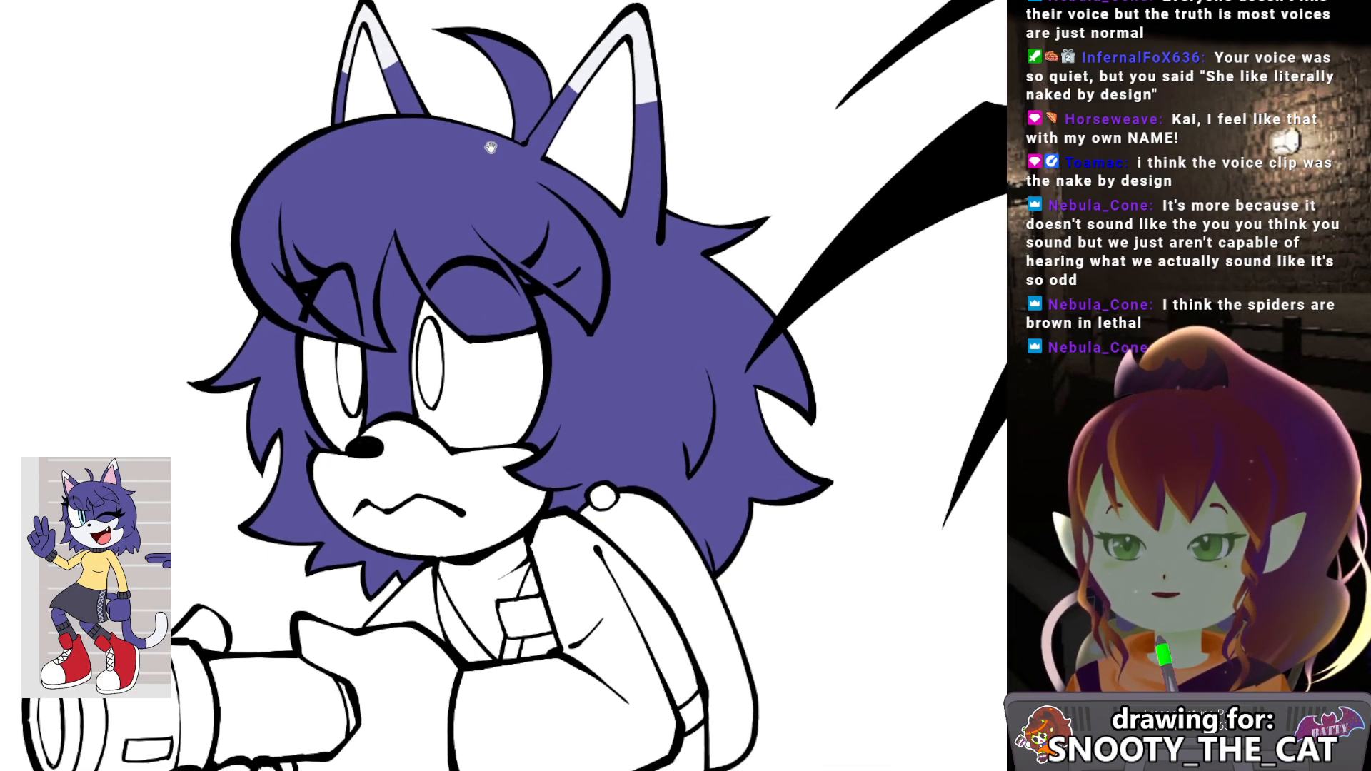
Fill both irises with the reference's light blue and the muzzle with off-white.
{"action": "key", "text": "i"}
{"action": "key", "text": "g"}
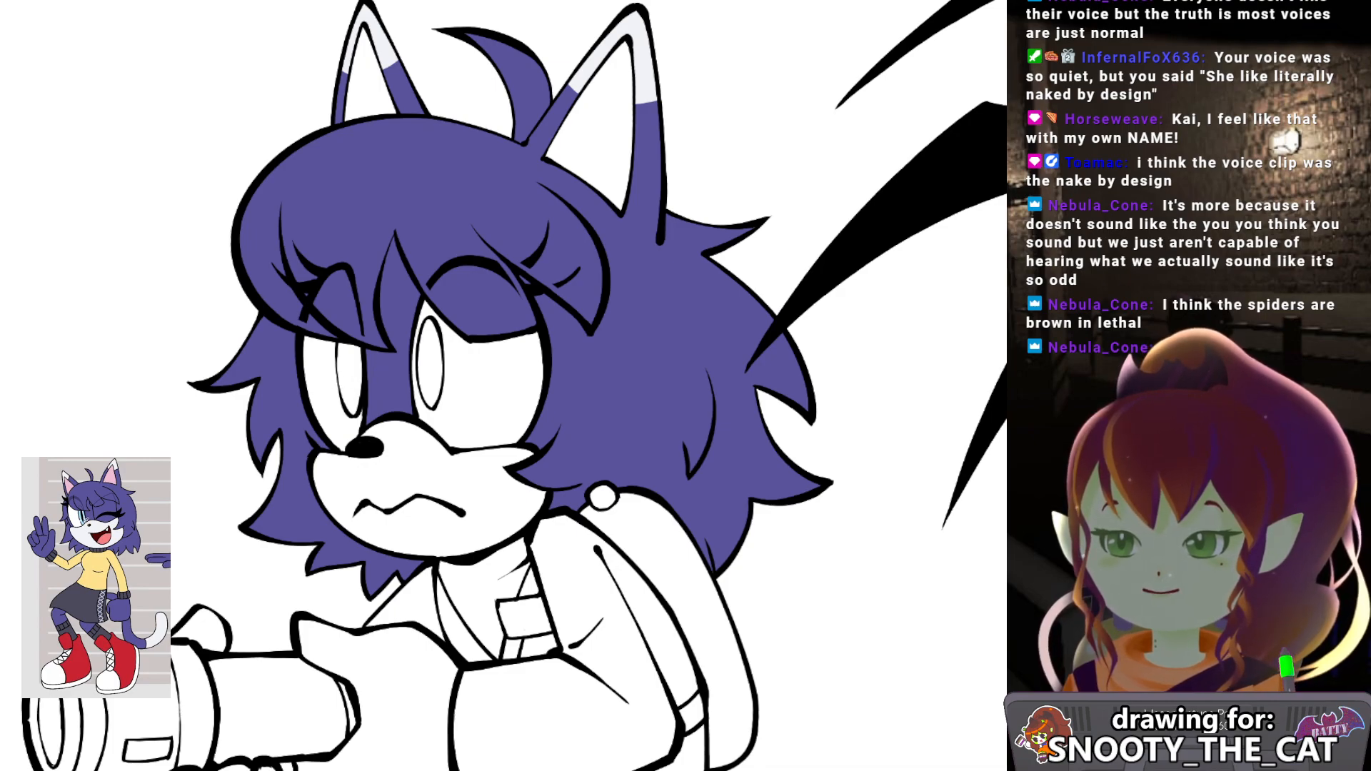
{"action": "left_click", "coordinate": [357, 362]}
{"action": "left_click", "coordinate": [435, 348]}
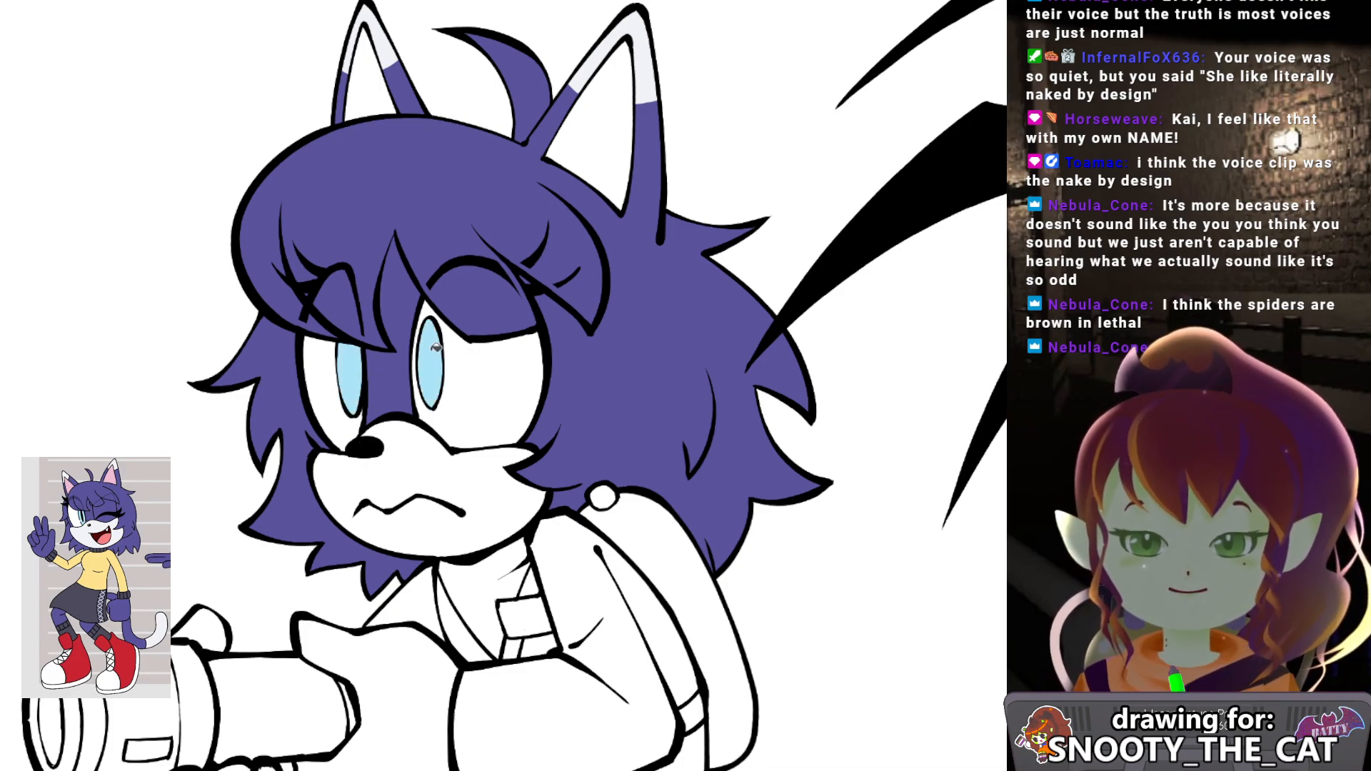
{"action": "left_click_drag", "start_coordinate": [462, 356], "coordinate": [450, 289]}
{"action": "left_click", "coordinate": [420, 378]}
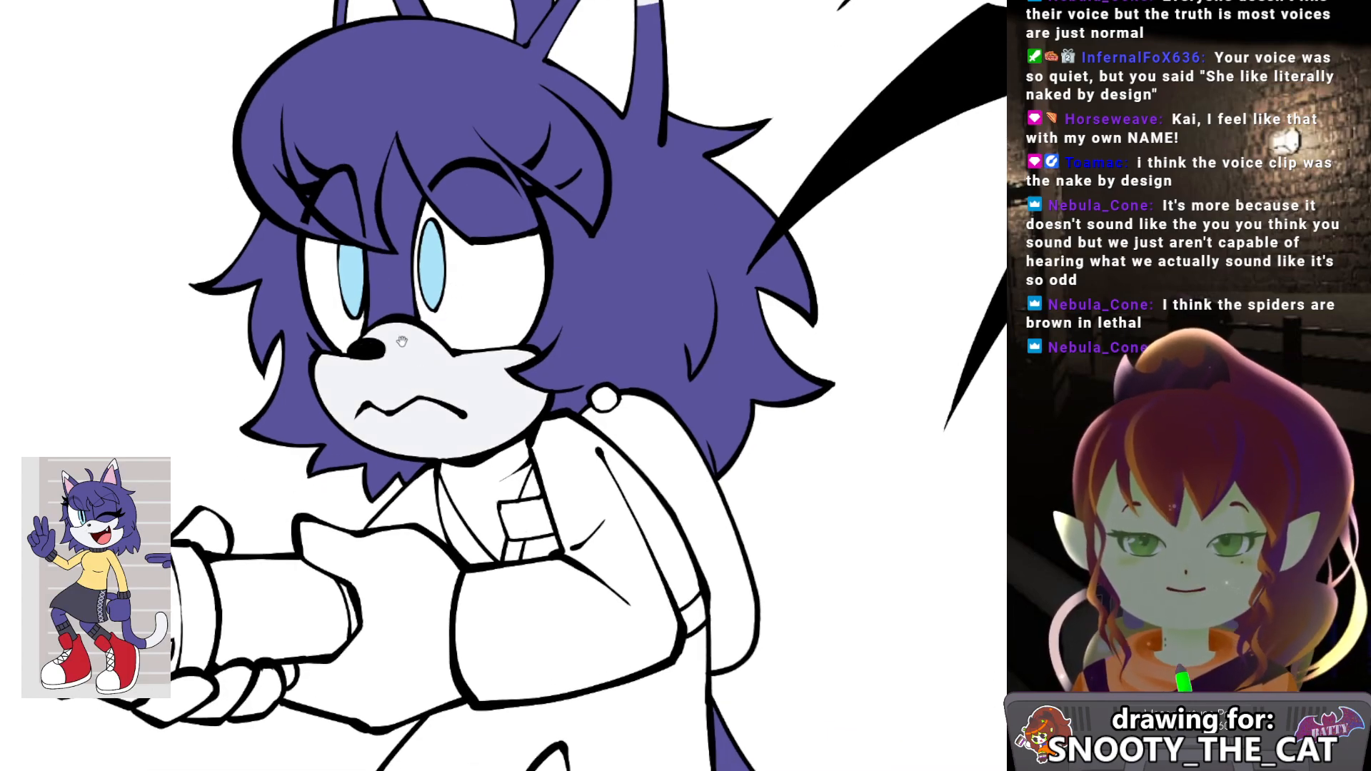
{"action": "left_click_drag", "start_coordinate": [412, 331], "coordinate": [409, 289]}
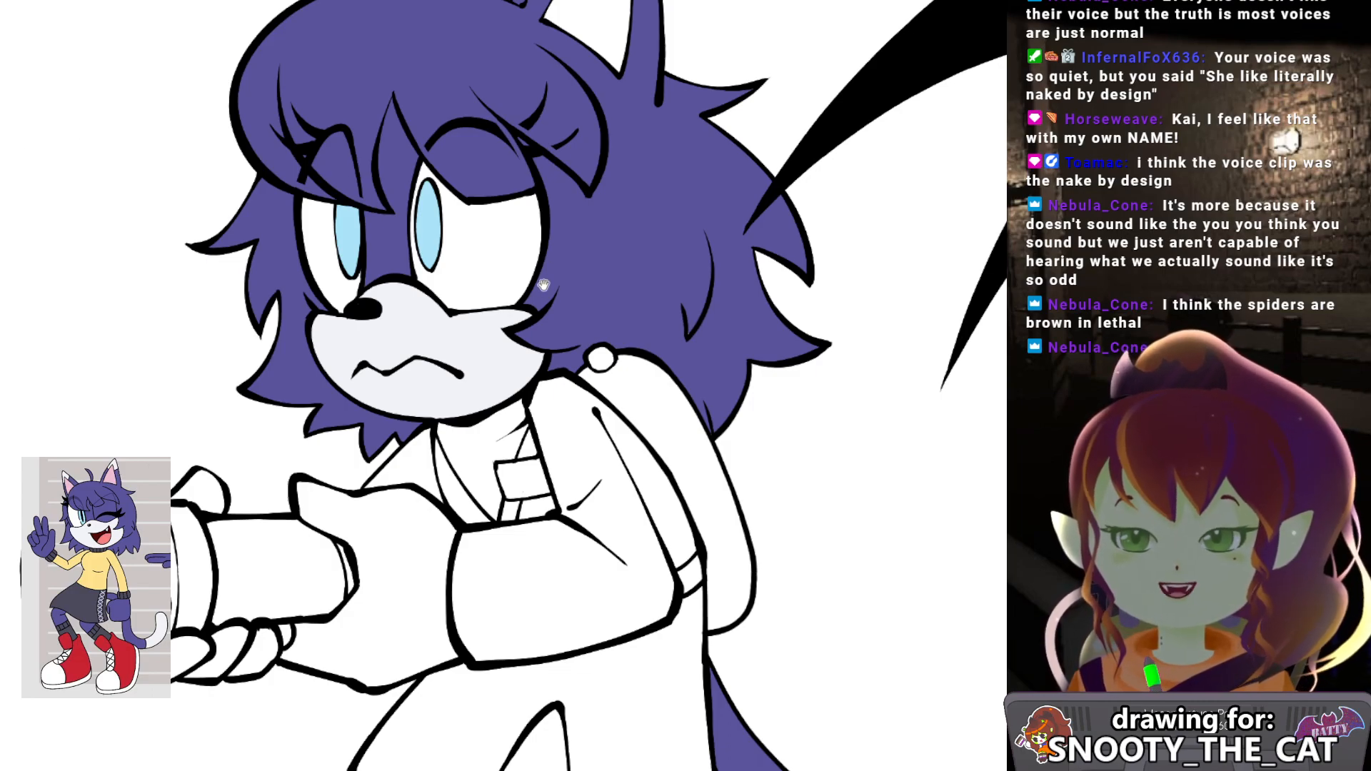
Colour the flashlight with a bright green head and end ring, a dark green handle and switch, and an off-white lens.
{"action": "left_click_drag", "start_coordinate": [543, 279], "coordinate": [577, 195]}
{"action": "mouse_move", "coordinate": [382, 337]}
{"action": "left_mouse_down"}
{"action": "mouse_move", "coordinate": [404, 305]}
{"action": "mouse_move", "coordinate": [557, 254]}
{"action": "left_mouse_up"}
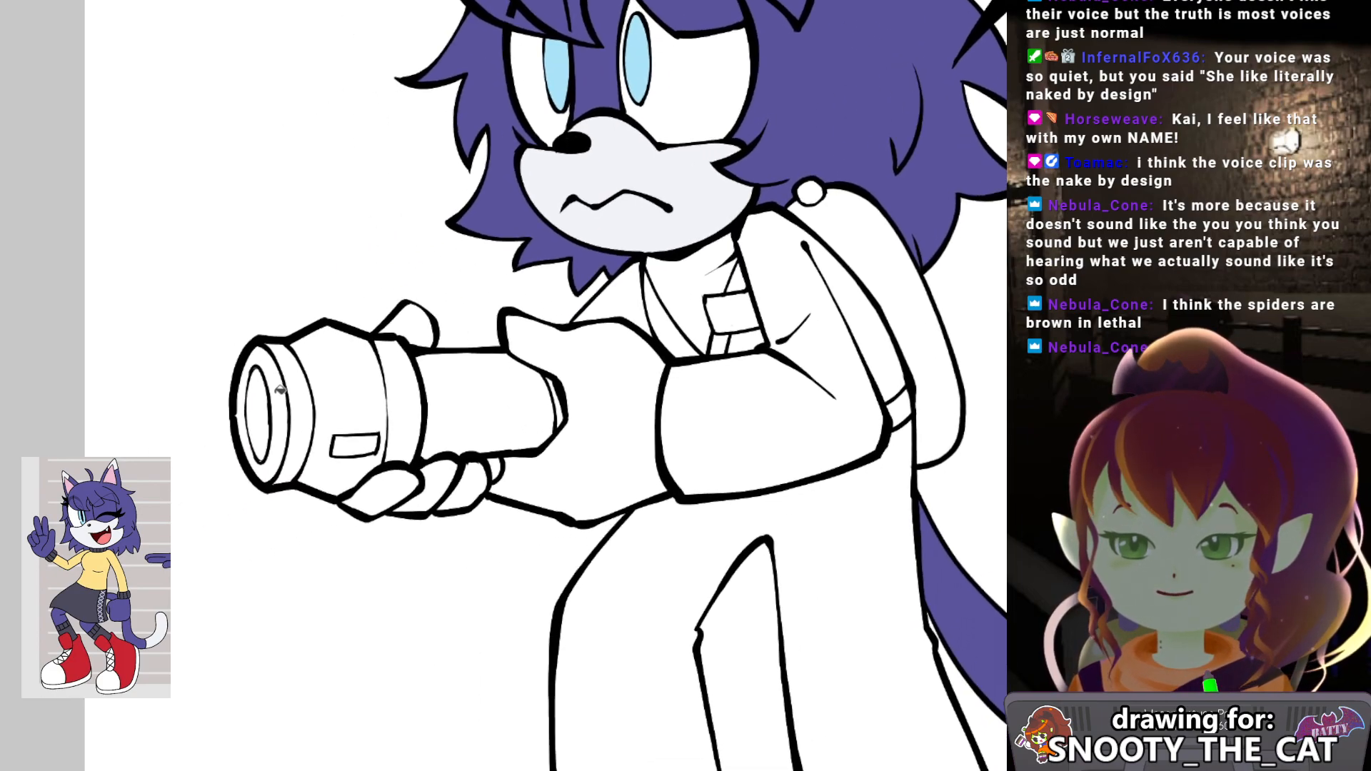
{"action": "left_click_drag", "start_coordinate": [279, 397], "coordinate": [403, 390]}
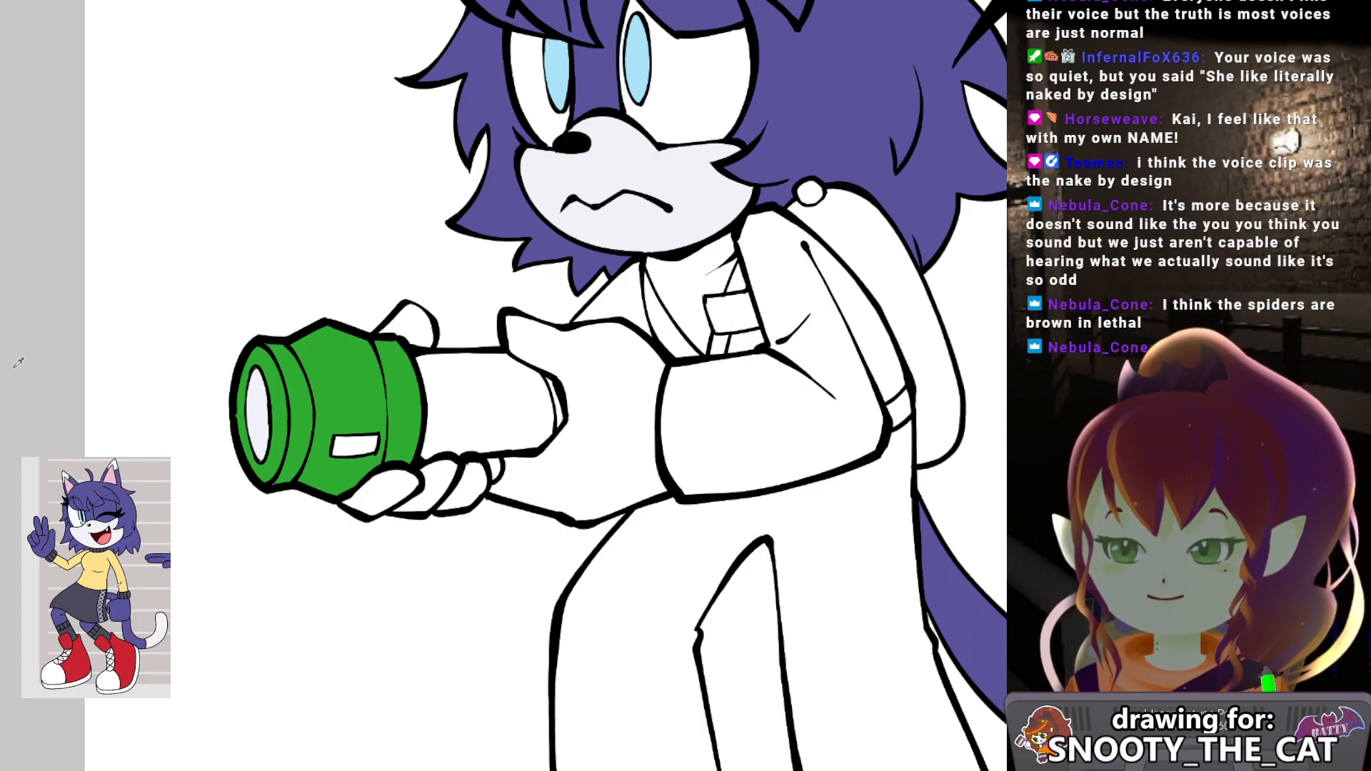
{"action": "left_click", "coordinate": [500, 389]}
{"action": "left_click", "coordinate": [367, 441]}
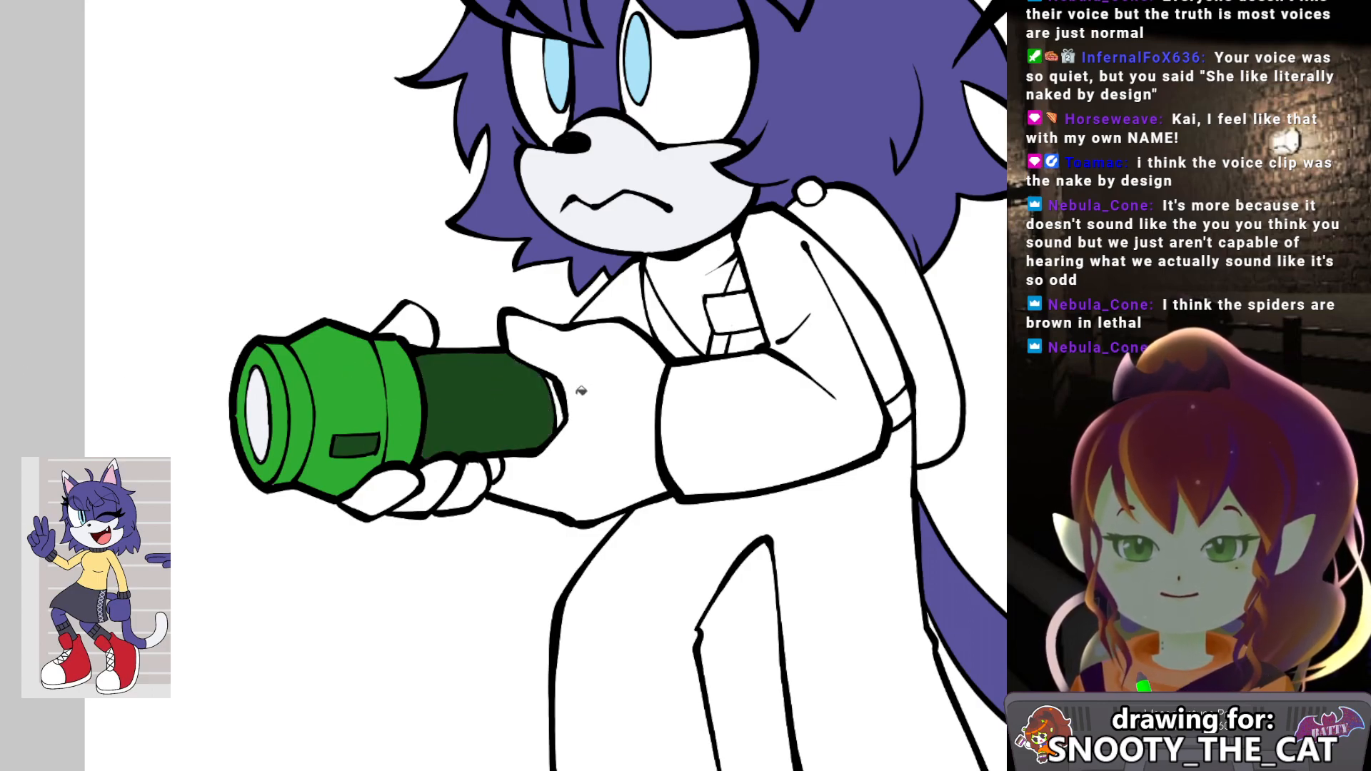
{"action": "left_click", "coordinate": [559, 407]}
{"action": "left_click_drag", "start_coordinate": [535, 354], "coordinate": [494, 359]}
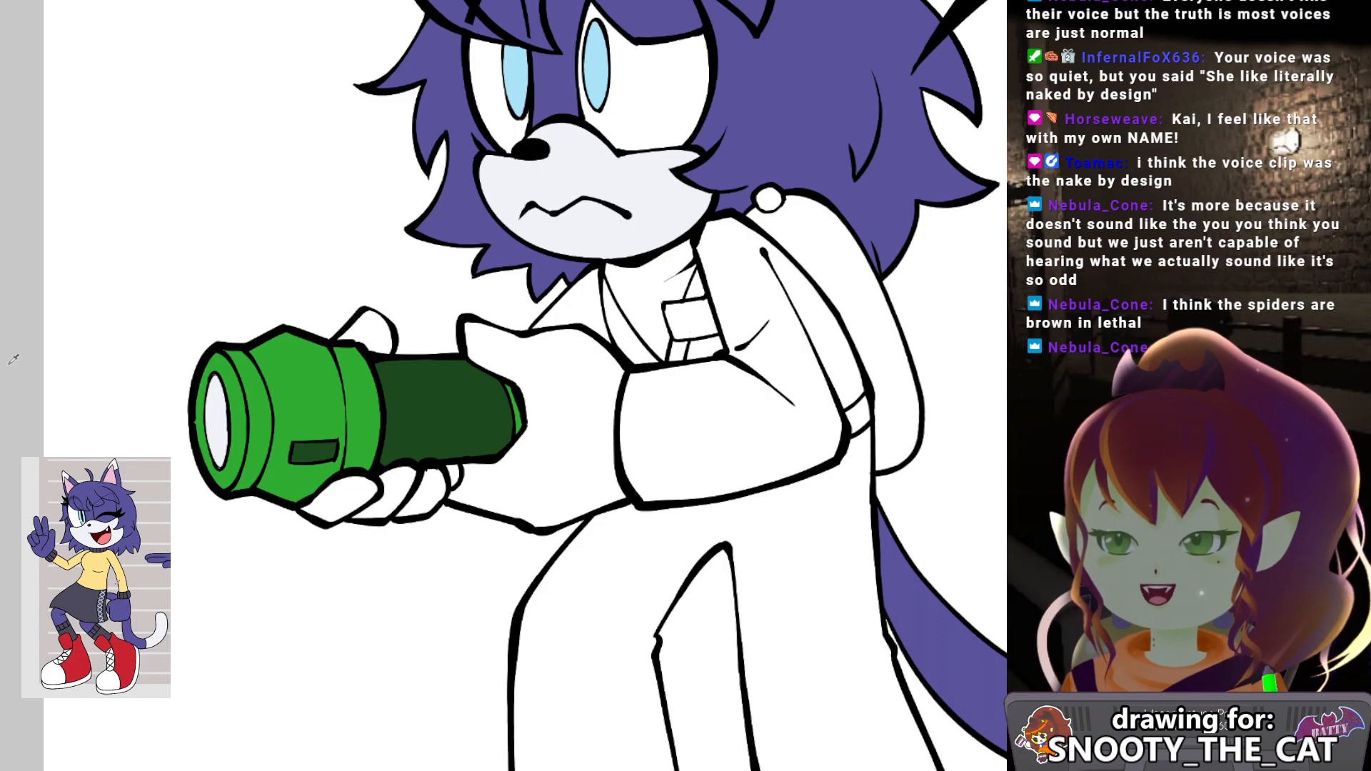
Fill the near glove and the chest straps with dark greyish purple.
{"action": "left_click_drag", "start_coordinate": [574, 347], "coordinate": [476, 272]}
{"action": "left_click", "coordinate": [653, 331]}
{"action": "key", "text": "ctrl+z"}
{"action": "left_click", "coordinate": [539, 295]}
{"action": "left_click", "coordinate": [528, 242]}
{"action": "left_click", "coordinate": [573, 250]}
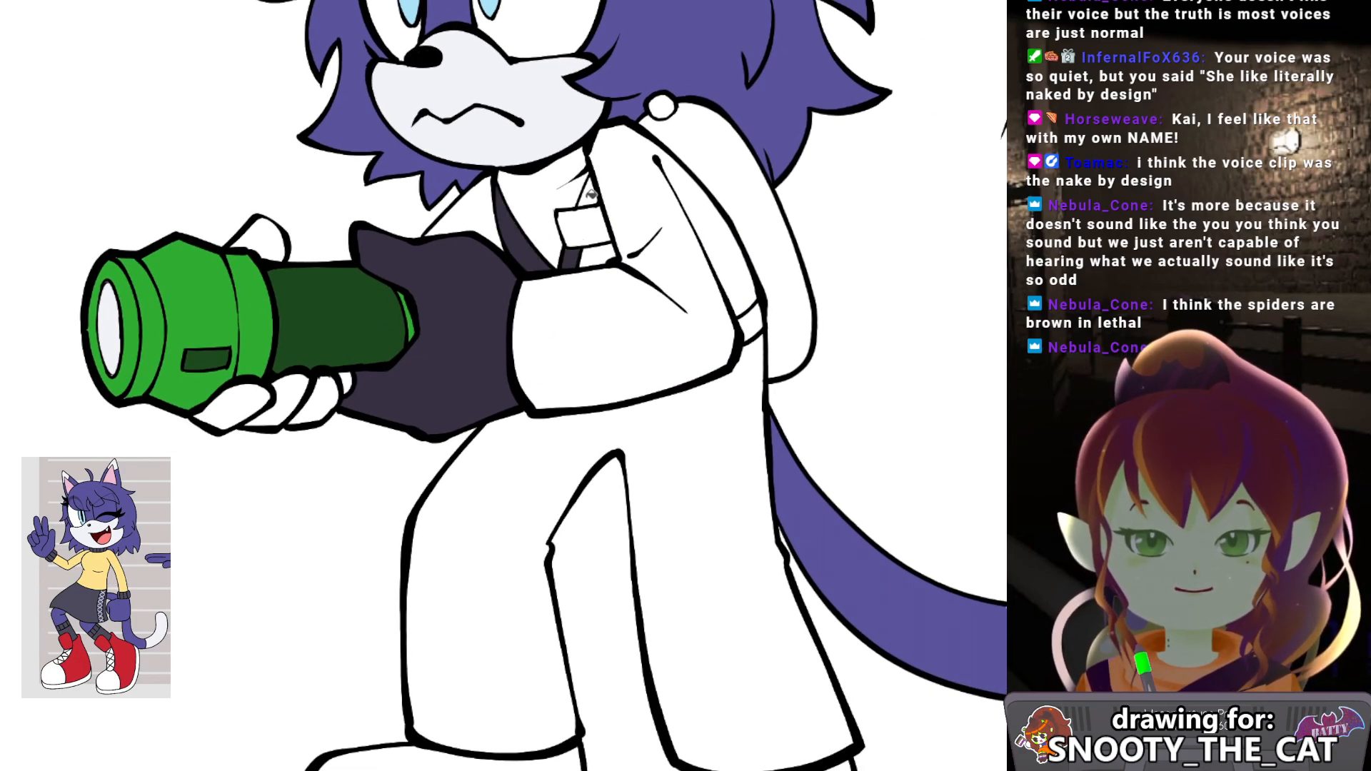
{"action": "left_click", "coordinate": [590, 194]}
Fill the boots, the strap under the arm and the far hand's gloved fingers and thumb with dark greyish purple.
{"action": "left_click_drag", "start_coordinate": [657, 512], "coordinate": [665, 259]}
{"action": "left_click_drag", "start_coordinate": [468, 383], "coordinate": [462, 338]}
{"action": "left_click", "coordinate": [442, 485]}
{"action": "left_click", "coordinate": [713, 508]}
{"action": "left_click_drag", "start_coordinate": [515, 225], "coordinate": [661, 504]}
{"action": "left_click", "coordinate": [417, 355]}
{"action": "left_click", "coordinate": [471, 375]}
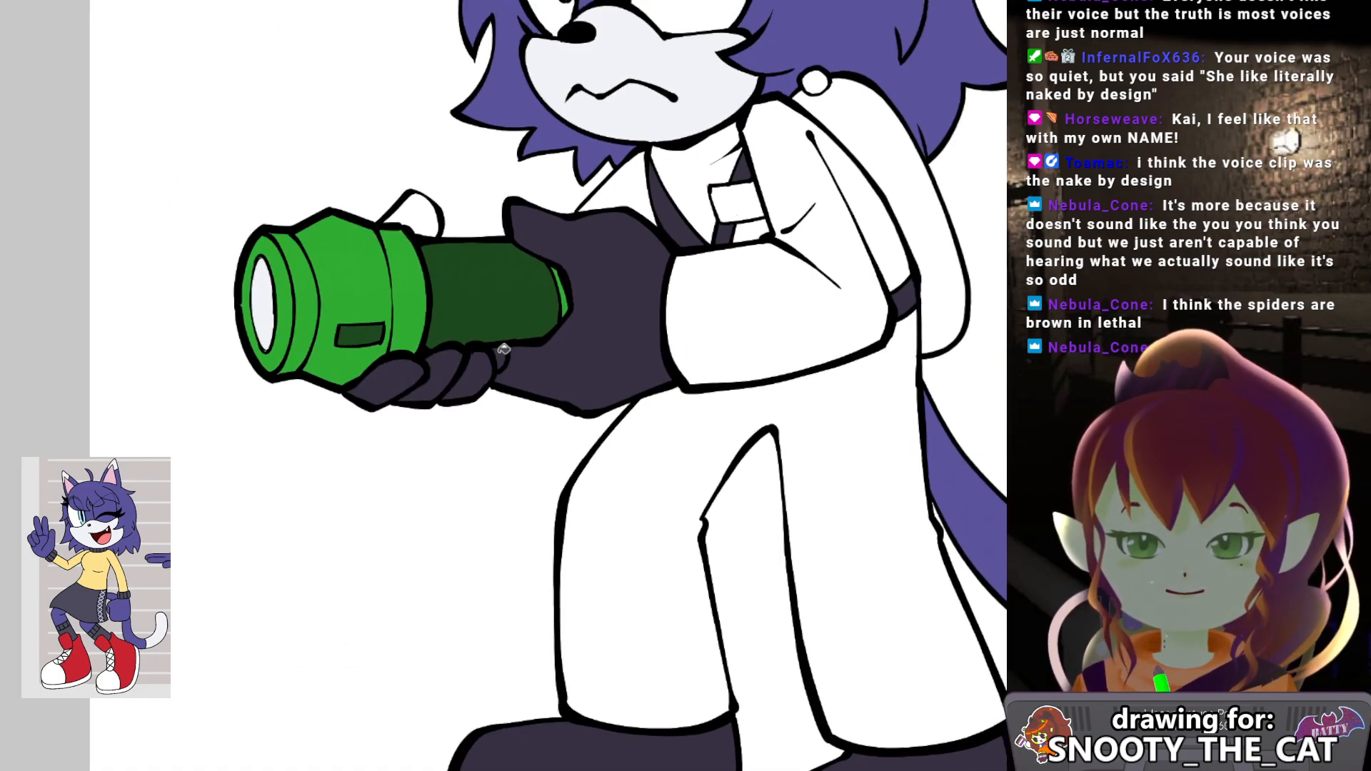
{"action": "left_click_drag", "start_coordinate": [423, 207], "coordinate": [248, 326]}
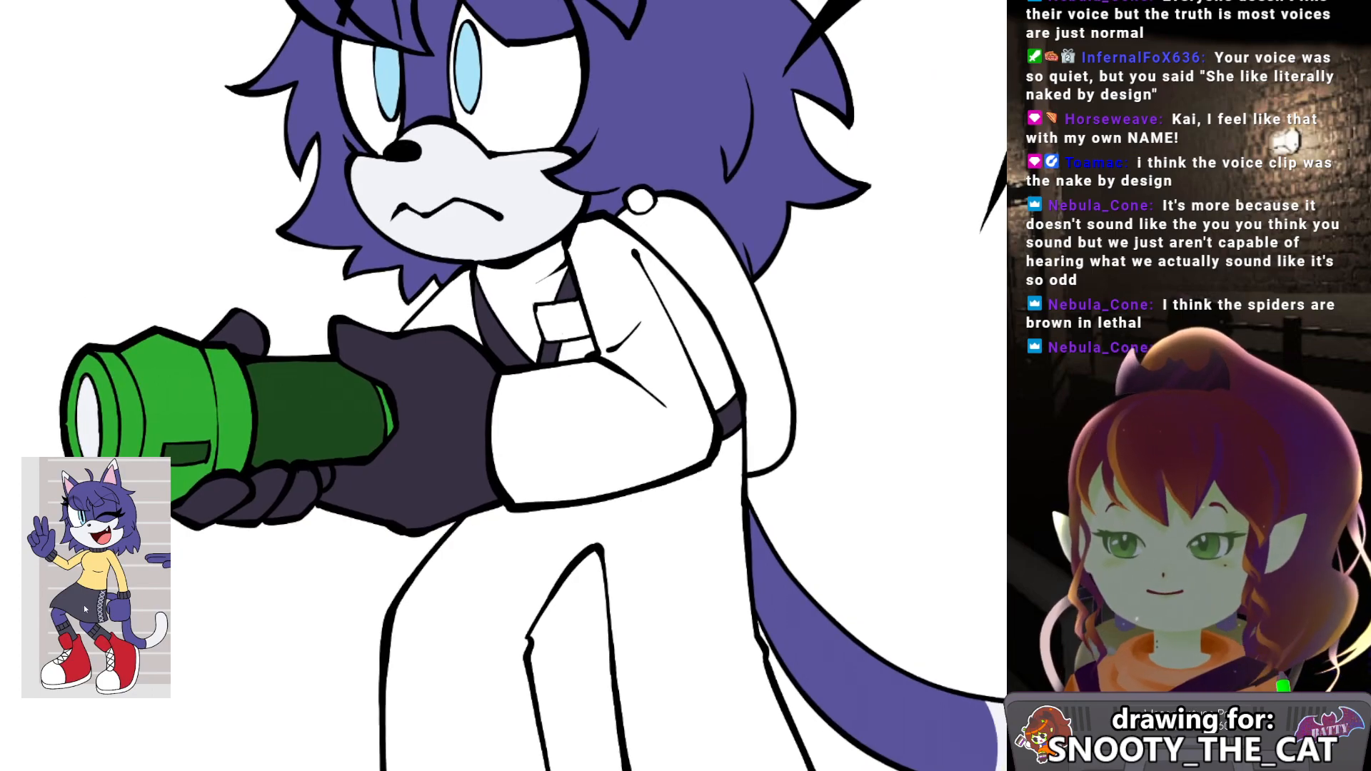
Fill the collar, torso, sleeves and trouser legs of the cat's jumpsuit with orange.
{"action": "left_click", "coordinate": [478, 300]}
{"action": "left_click", "coordinate": [506, 287]}
{"action": "left_click", "coordinate": [640, 281]}
{"action": "left_click", "coordinate": [580, 345]}
{"action": "scroll", "coordinate": [580, 345], "scroll_direction": "down", "scroll_amount": 5}
{"action": "left_click", "coordinate": [567, 351]}
Fill the tank on the cat's back with olive green.
{"action": "left_click_drag", "start_coordinate": [567, 351], "coordinate": [399, 586]}
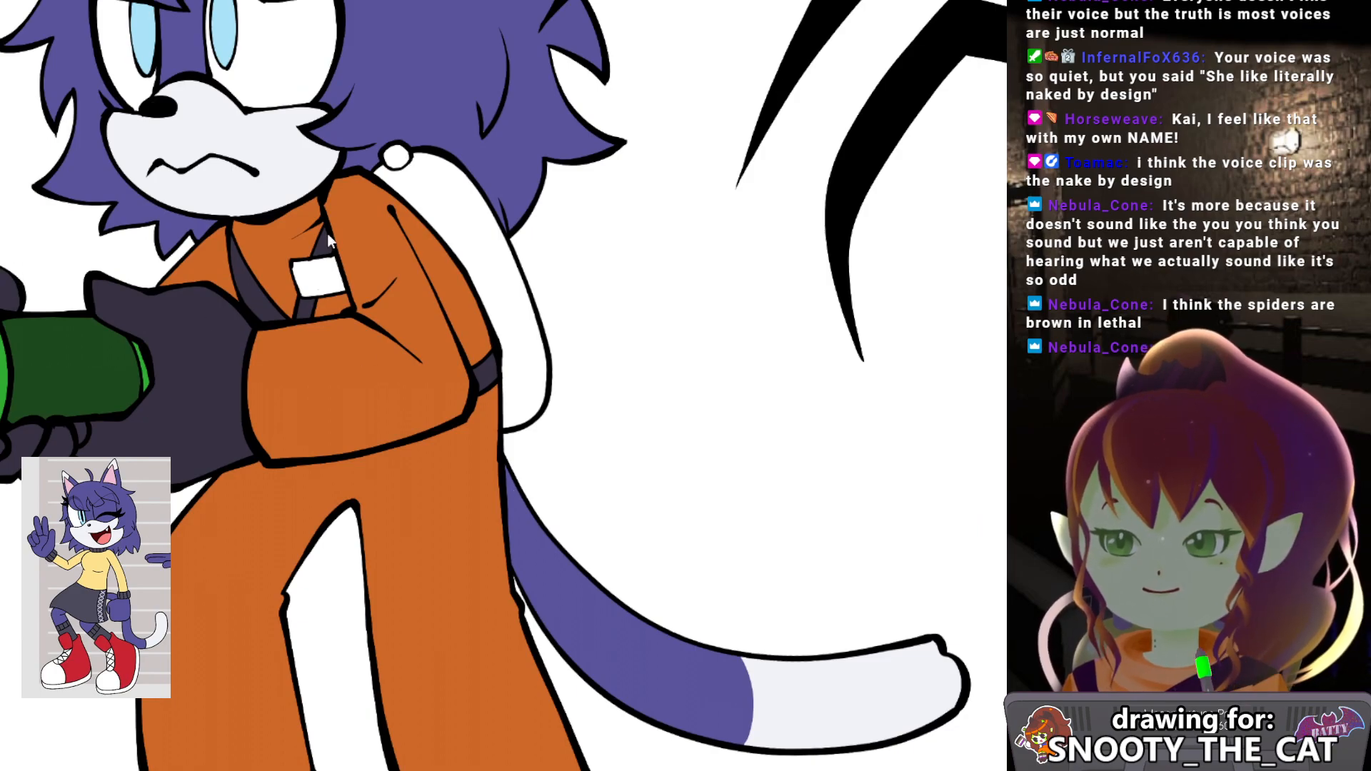
{"action": "left_click", "coordinate": [461, 206]}
{"action": "left_click_drag", "start_coordinate": [428, 179], "coordinate": [550, 239]}
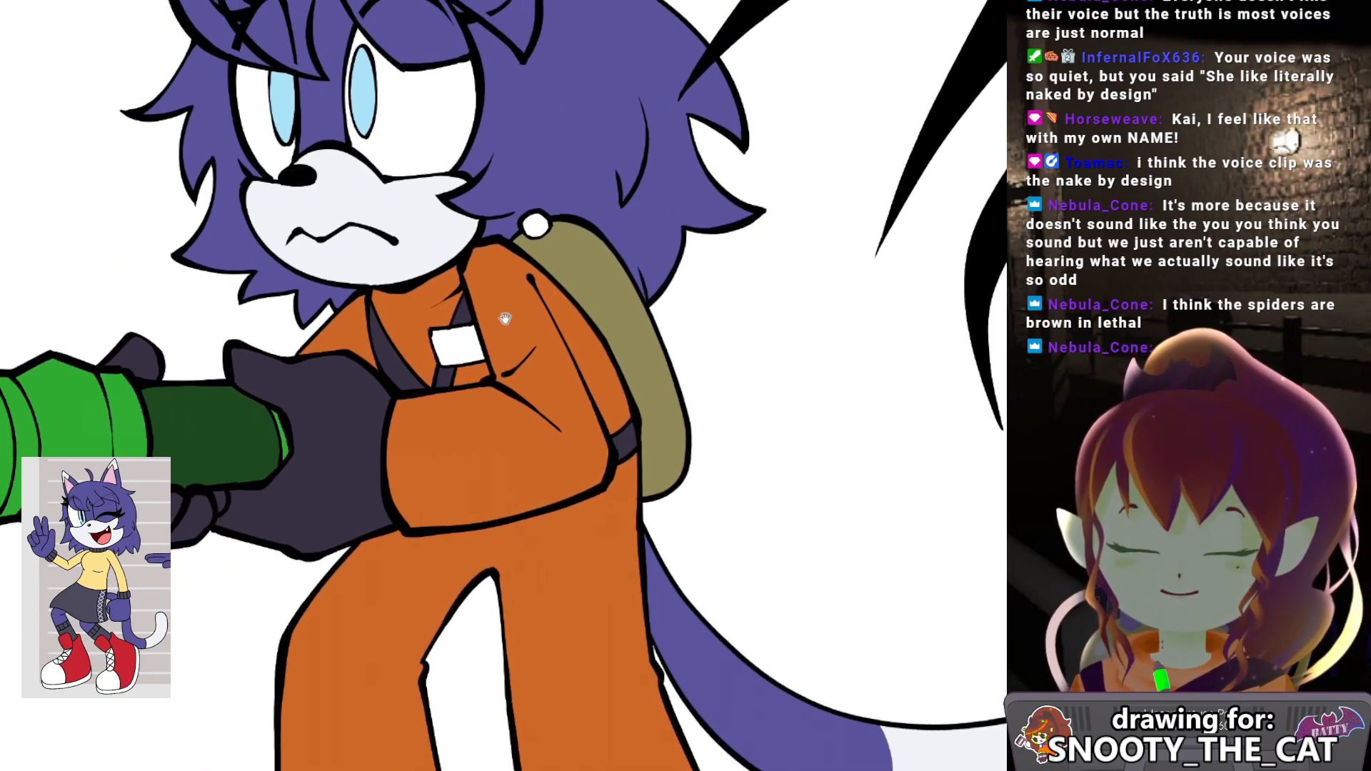
Fill the valve knob and the lower end of the tank on the cat's back with grey and add a grey band around it.
{"action": "left_click_drag", "start_coordinate": [550, 239], "coordinate": [519, 238]}
{"action": "left_click", "coordinate": [504, 222]}
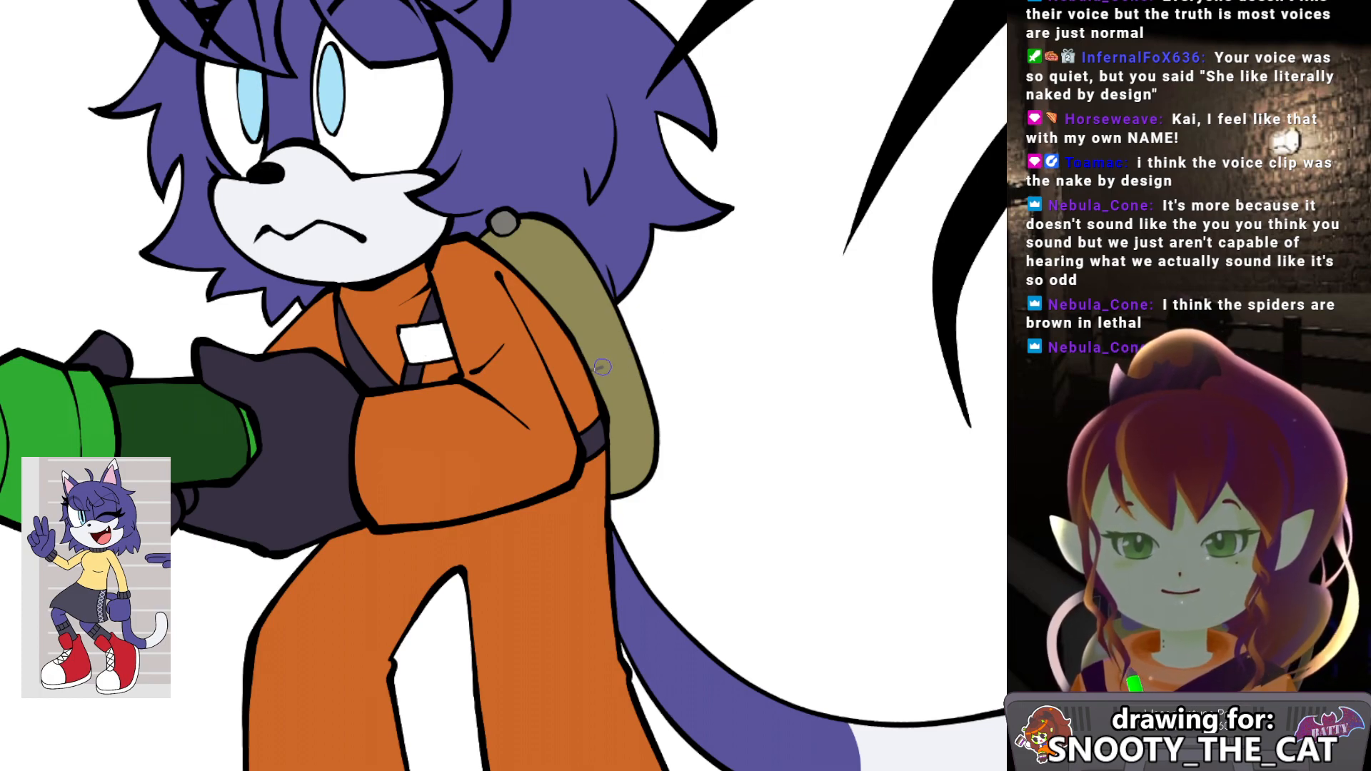
{"action": "left_click", "coordinate": [636, 371]}
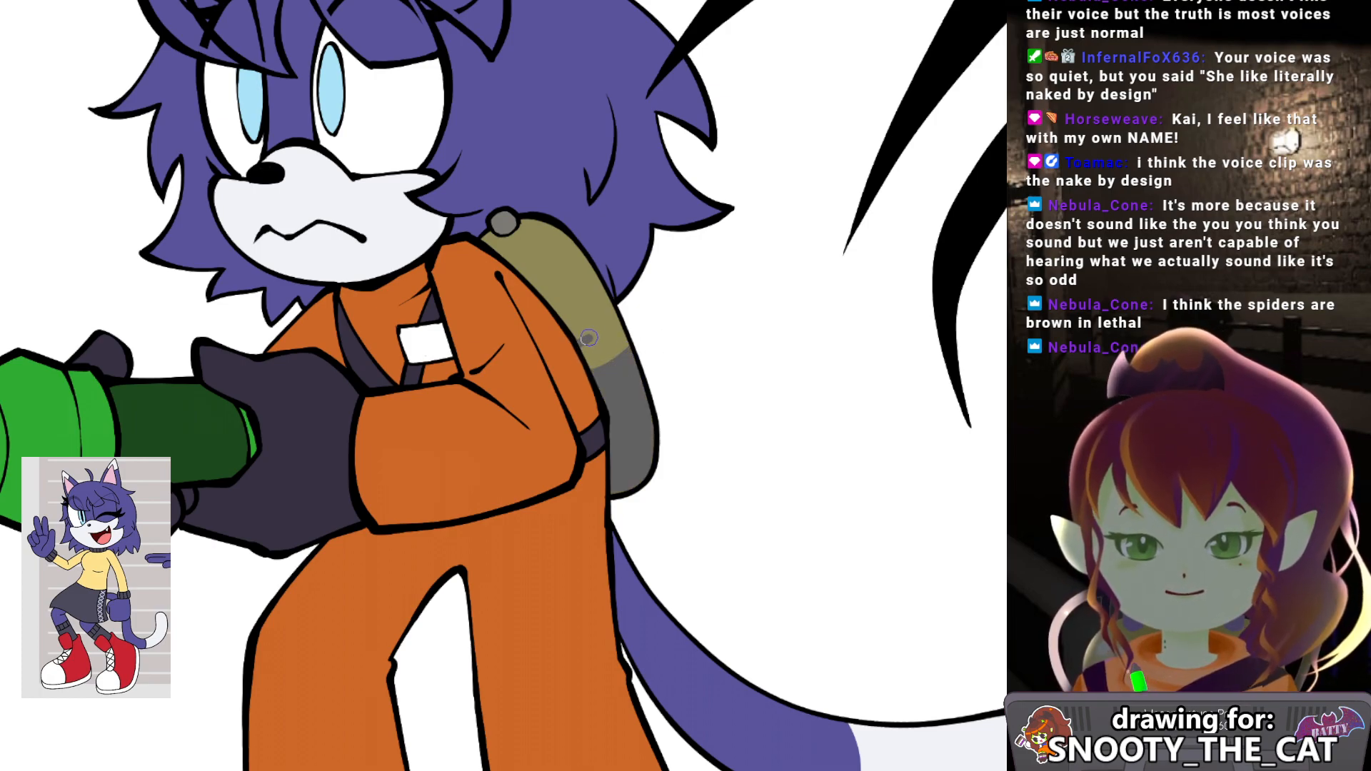
{"action": "left_click", "coordinate": [504, 213]}
Mark off the cuffs of both trouser legs with a line across each leg and fill them with dark brown.
{"action": "left_click_drag", "start_coordinate": [510, 589], "coordinate": [556, 239]}
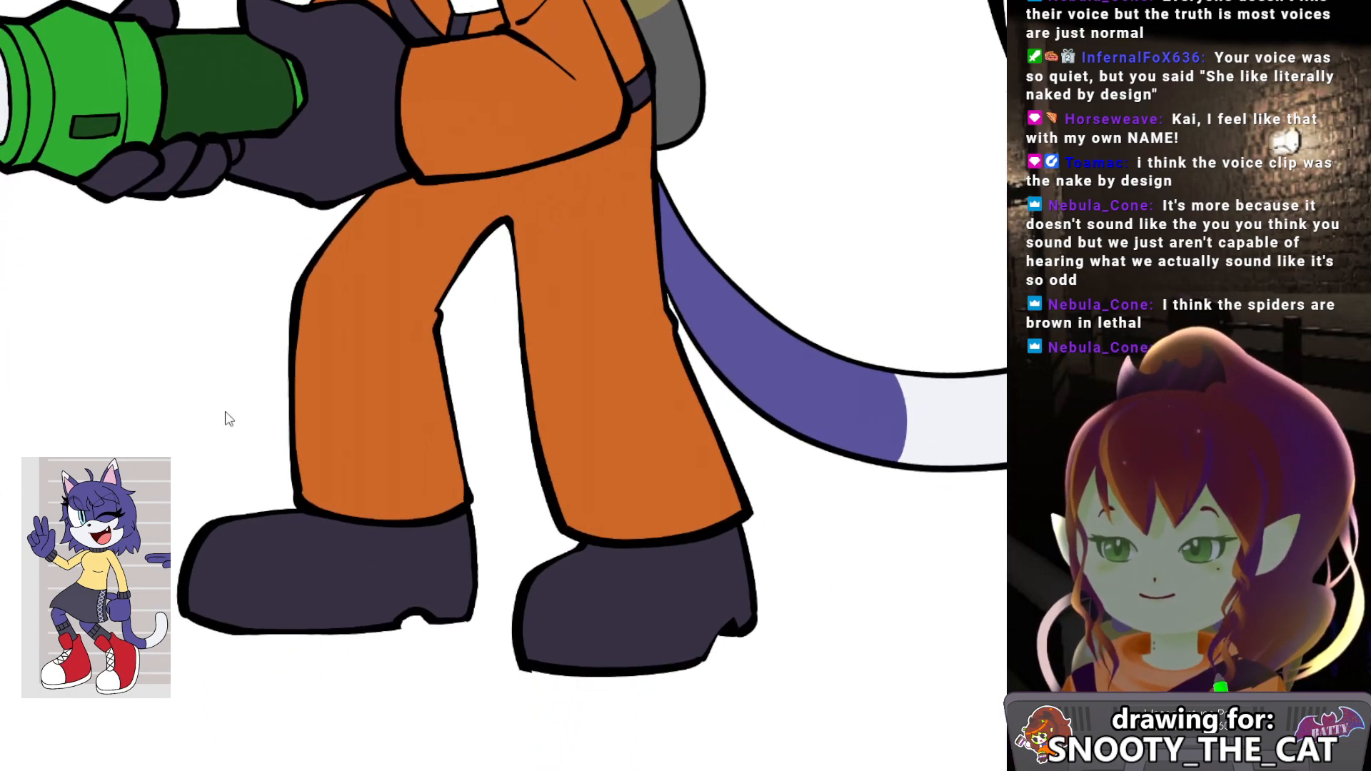
{"action": "scroll", "coordinate": [321, 393], "scroll_direction": "down", "scroll_amount": 1}
{"action": "left_click_drag", "start_coordinate": [289, 424], "coordinate": [447, 415]}
{"action": "mouse_move", "coordinate": [536, 432]}
{"action": "left_mouse_down"}
{"action": "mouse_move", "coordinate": [602, 444]}
{"action": "mouse_move", "coordinate": [710, 413]}
{"action": "left_mouse_up"}
{"action": "key", "text": "g"}
{"action": "left_click", "coordinate": [675, 447]}
{"action": "left_click", "coordinate": [365, 435]}
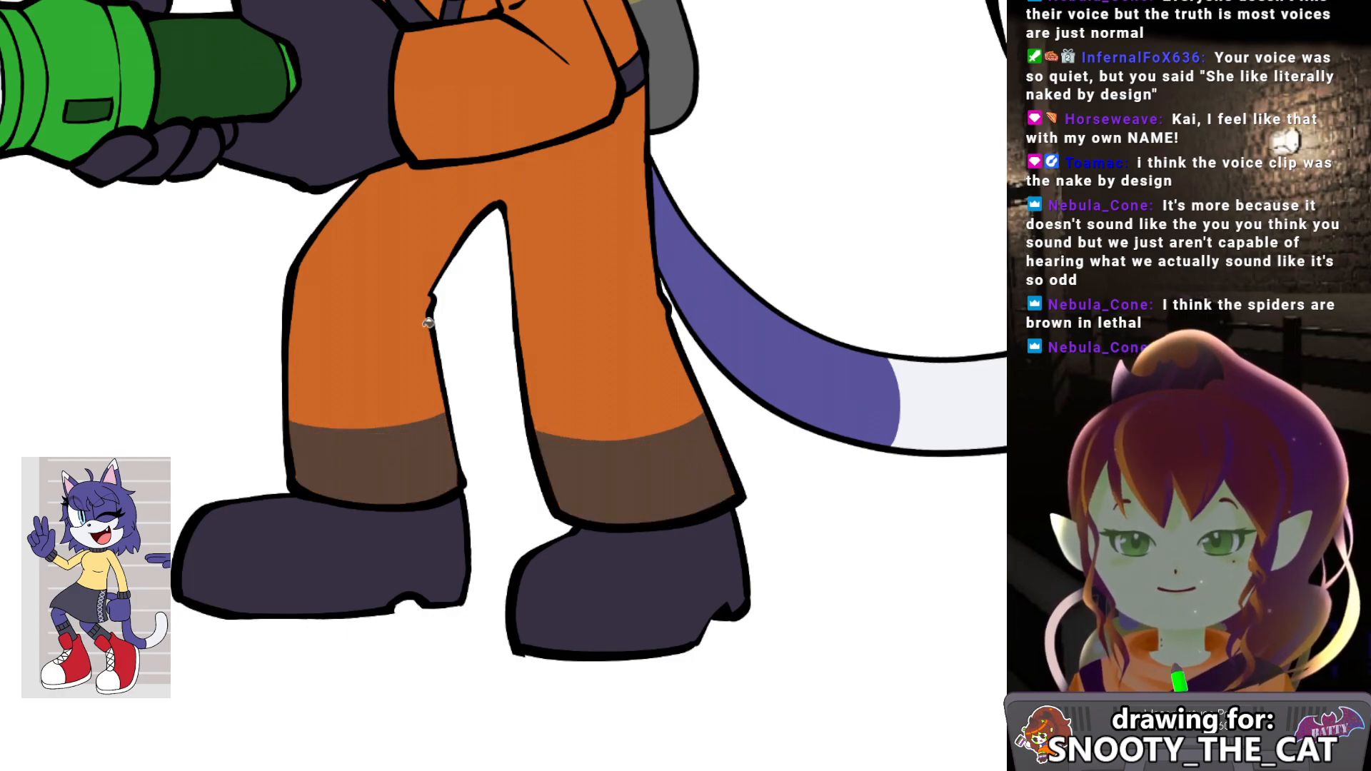
Fill the name badge on the cat's chest with pale khaki.
{"action": "scroll", "coordinate": [416, 351], "scroll_direction": "up", "scroll_amount": 10}
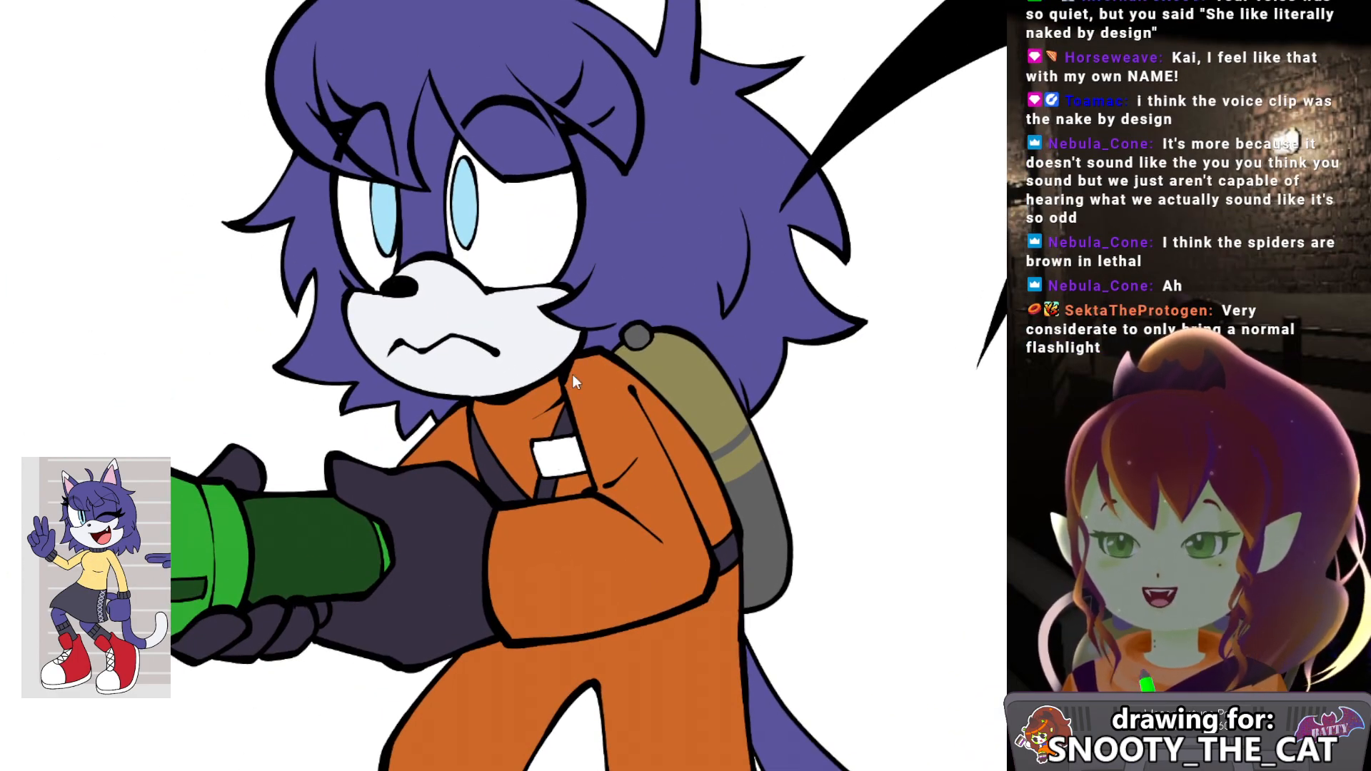
{"action": "left_click", "coordinate": [560, 461]}
{"action": "scroll", "coordinate": [564, 457], "scroll_direction": "up", "scroll_amount": 5}
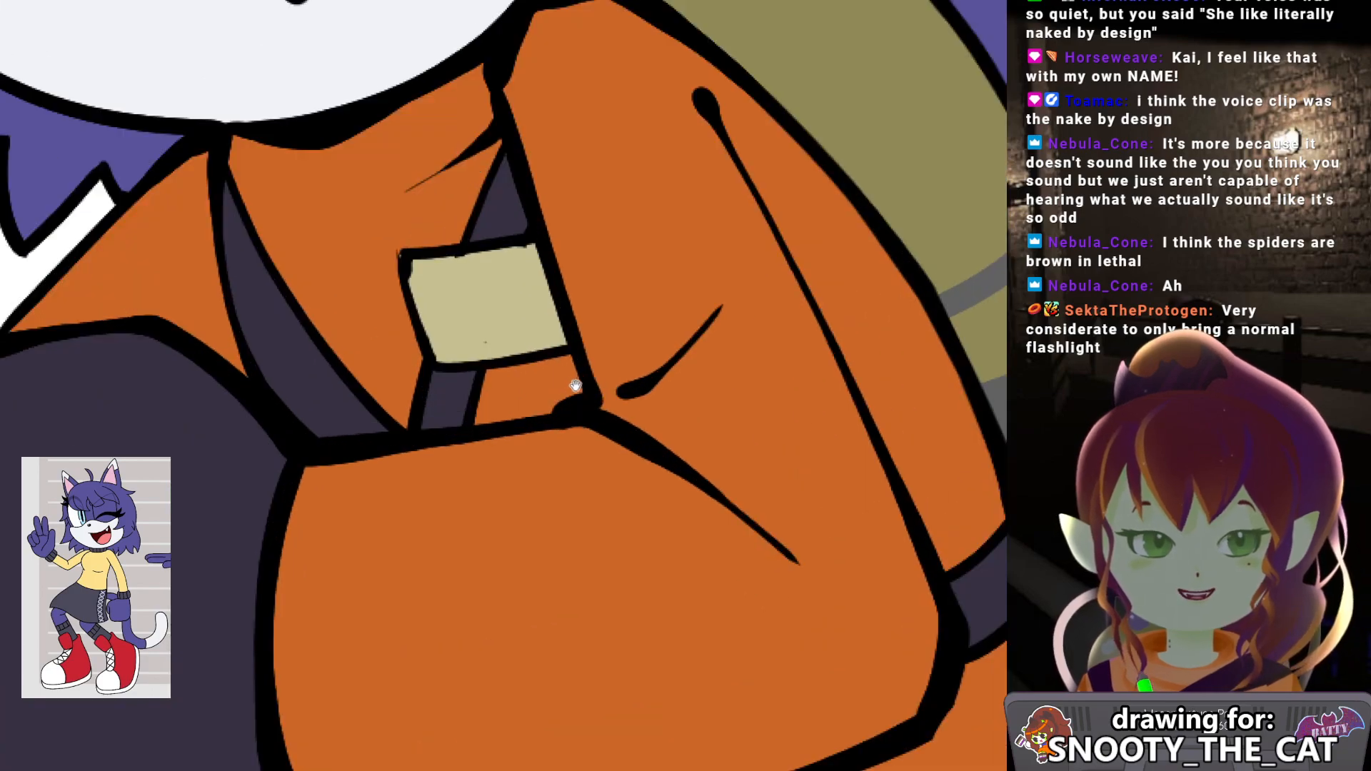
{"action": "left_click_drag", "start_coordinate": [575, 386], "coordinate": [564, 426]}
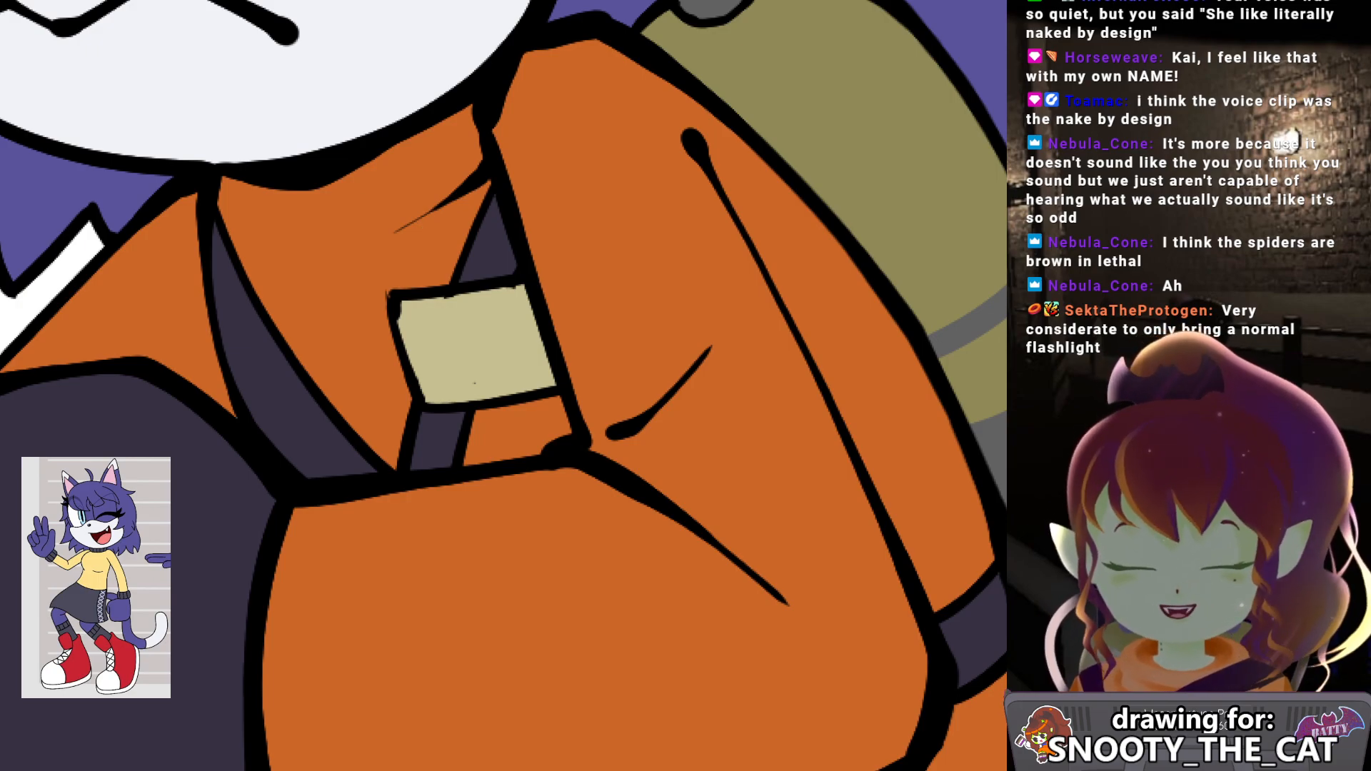
Paint two thin dark red stripes with a smaller brush, one along the badge's upper edge and one along its lower edge.
{"action": "key", "text": "bracketleft"}
{"action": "key", "text": "bracketleft"}
{"action": "key", "text": "bracketleft"}
{"action": "key", "text": "bracketleft"}
{"action": "key", "text": "bracketleft"}
{"action": "key", "text": "bracketleft"}
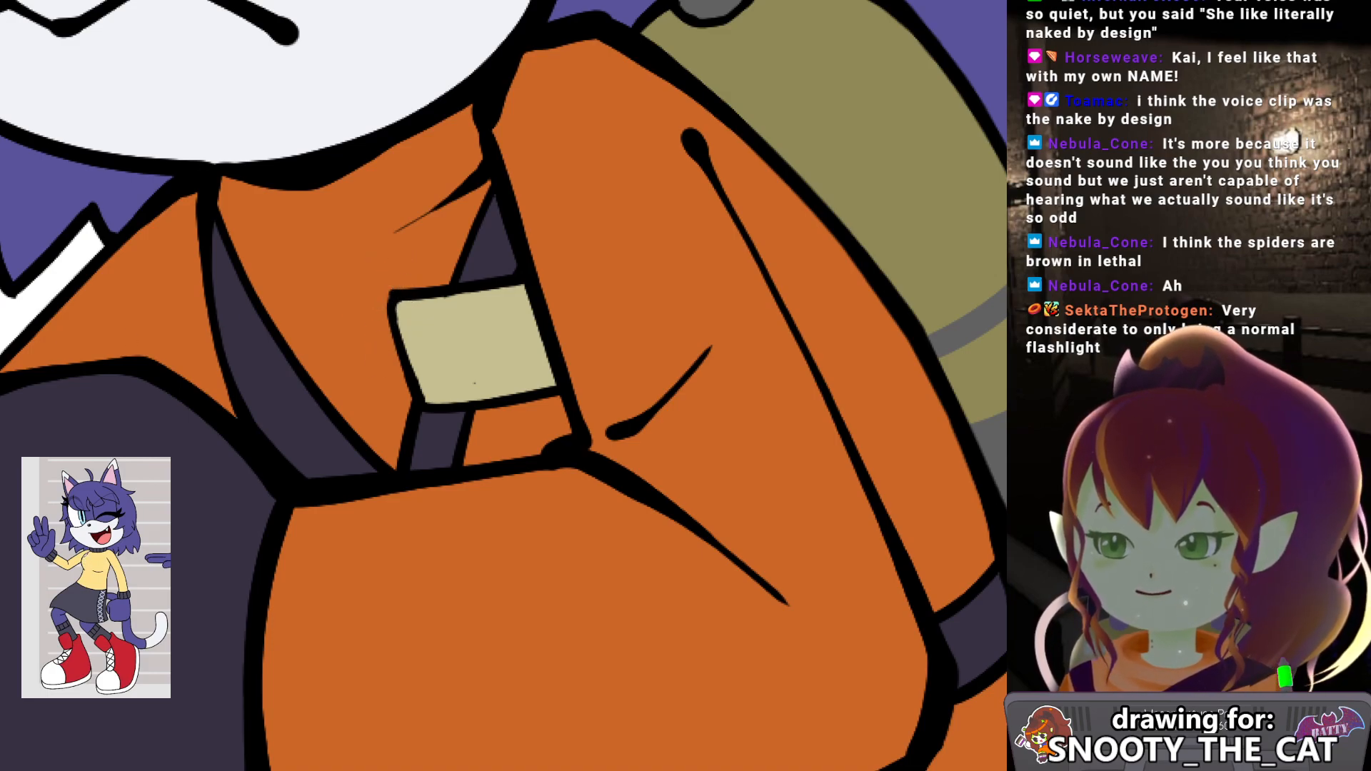
{"action": "left_click_drag", "start_coordinate": [419, 313], "coordinate": [519, 300]}
{"action": "left_click_drag", "start_coordinate": [464, 387], "coordinate": [541, 376]}
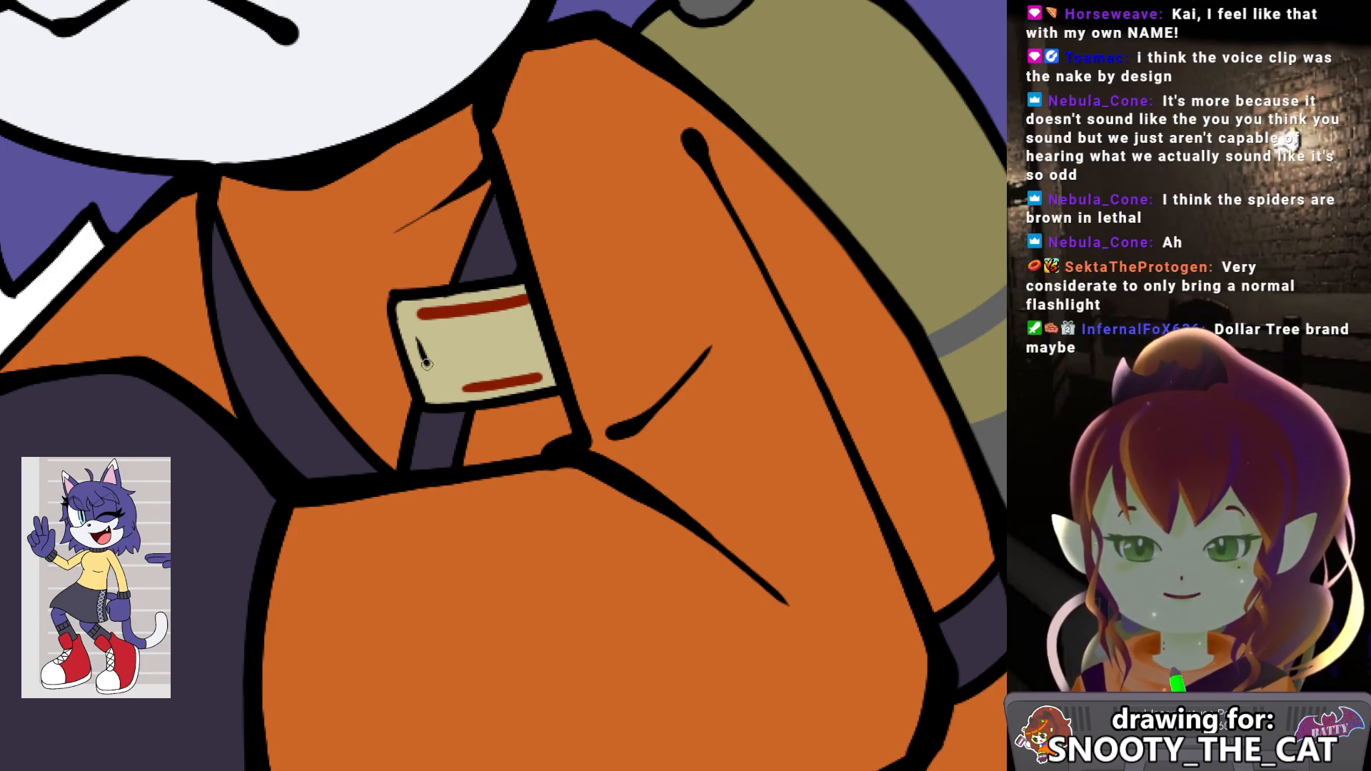
Hand-letter "INTE" in black between the badge's red stripes, undoing and redrawing strokes until the letters are even.
{"action": "mouse_move", "coordinate": [435, 339]}
{"action": "left_mouse_down"}
{"action": "mouse_move", "coordinate": [464, 362]}
{"action": "mouse_move", "coordinate": [482, 341]}
{"action": "mouse_move", "coordinate": [488, 357]}
{"action": "mouse_move", "coordinate": [471, 332]}
{"action": "mouse_move", "coordinate": [500, 328]}
{"action": "left_mouse_up"}
{"action": "key", "text": "ctrl+z"}
{"action": "key", "text": "ctrl+z"}
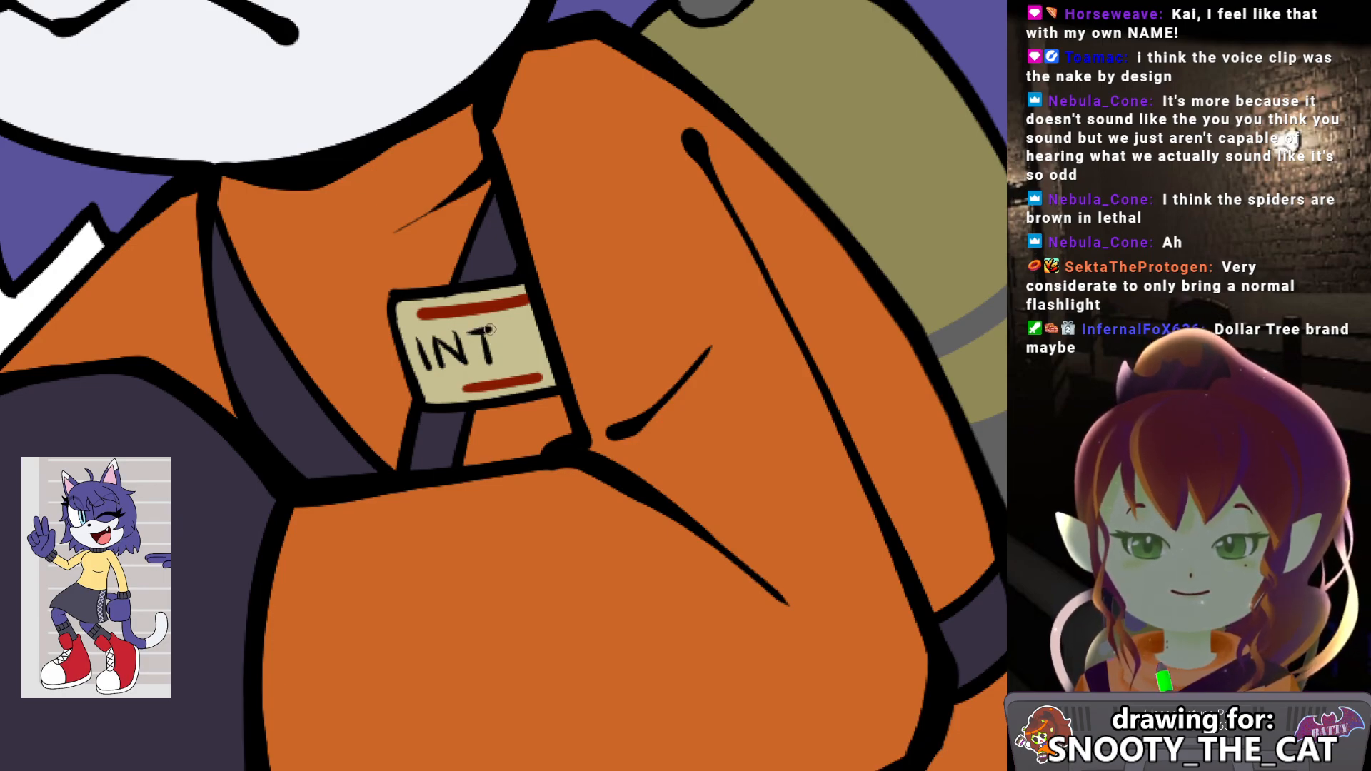
{"action": "key", "text": "ctrl+z"}
{"action": "mouse_move", "coordinate": [465, 331]}
{"action": "left_mouse_down"}
{"action": "mouse_move", "coordinate": [483, 360]}
{"action": "mouse_move", "coordinate": [497, 329]}
{"action": "mouse_move", "coordinate": [502, 357]}
{"action": "left_mouse_up"}
{"action": "key", "text": "ctrl+z"}
{"action": "key", "text": "ctrl+z"}
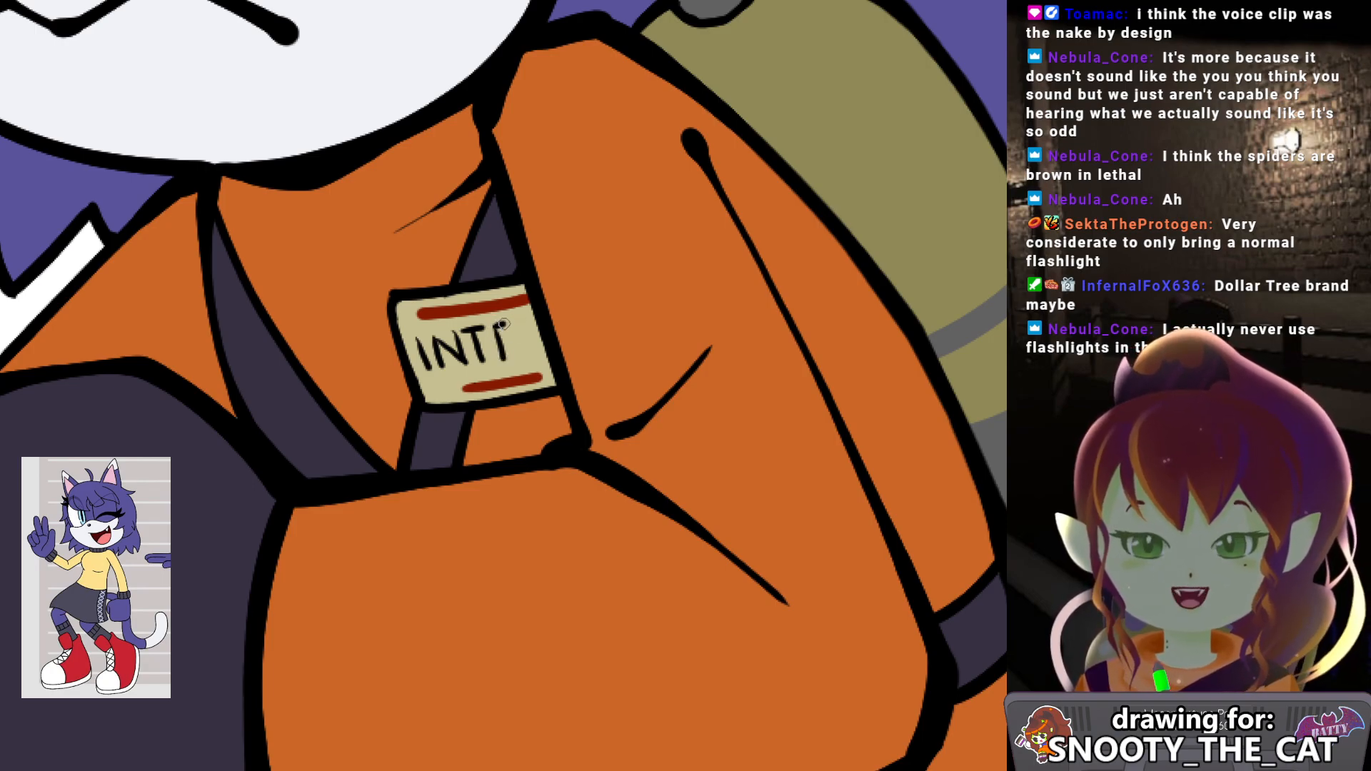
{"action": "left_click_drag", "start_coordinate": [488, 329], "coordinate": [518, 321]}
{"action": "key", "text": "ctrl+z"}
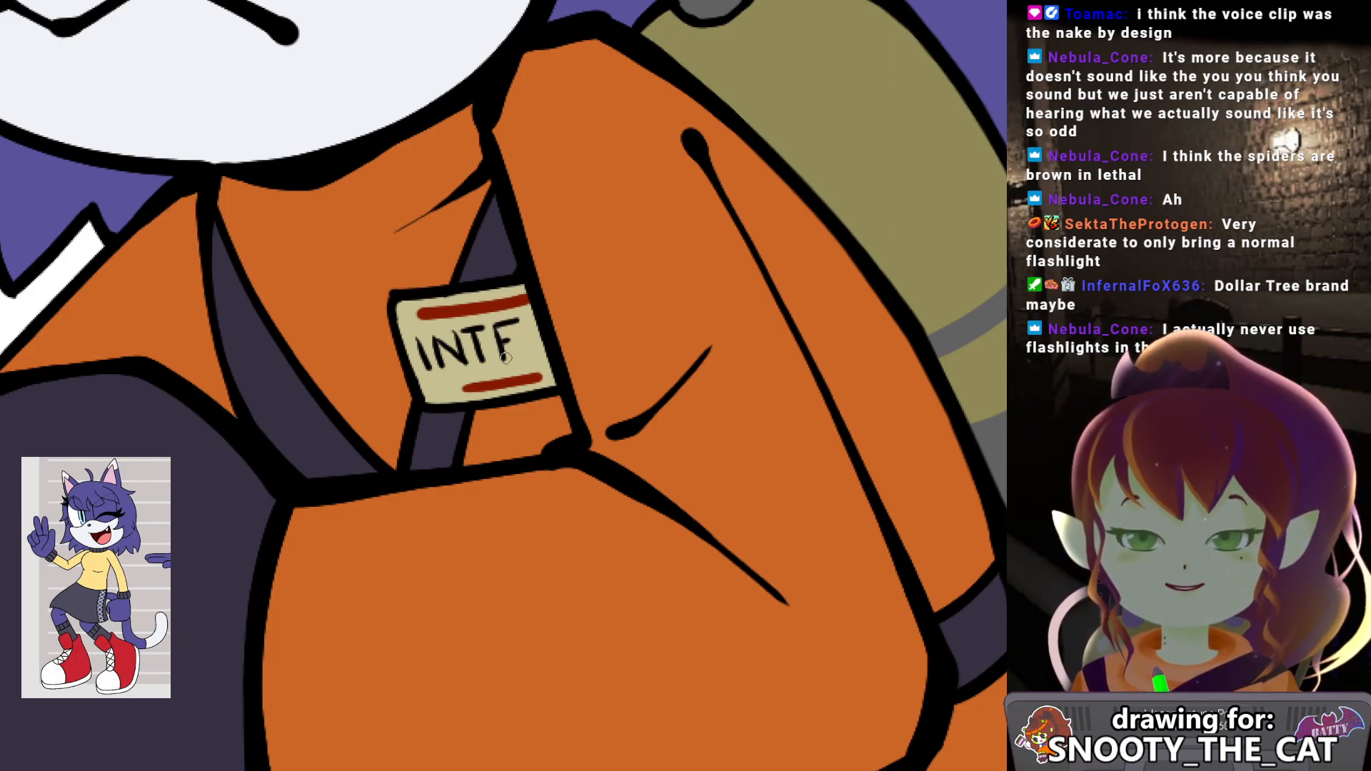
{"action": "key", "text": "ctrl+z"}
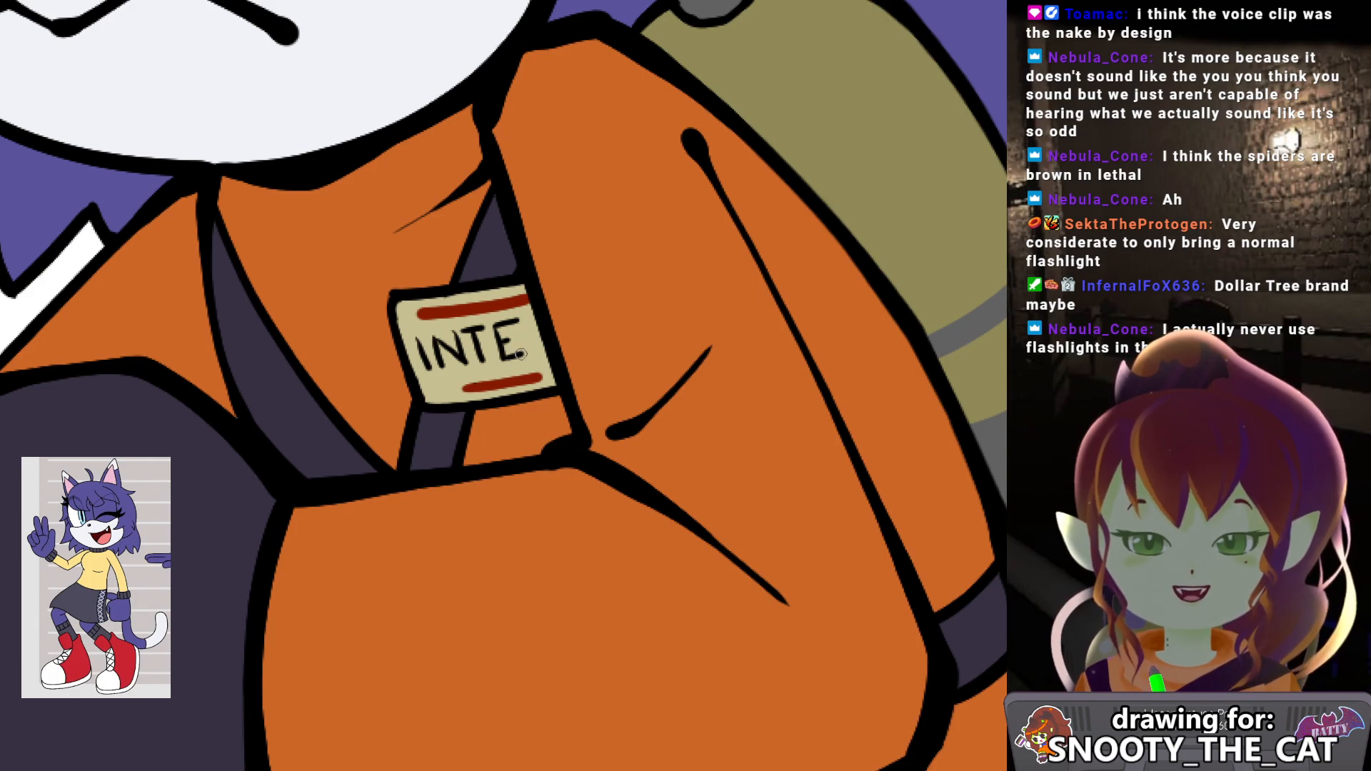
{"action": "left_click_drag", "start_coordinate": [501, 340], "coordinate": [514, 338]}
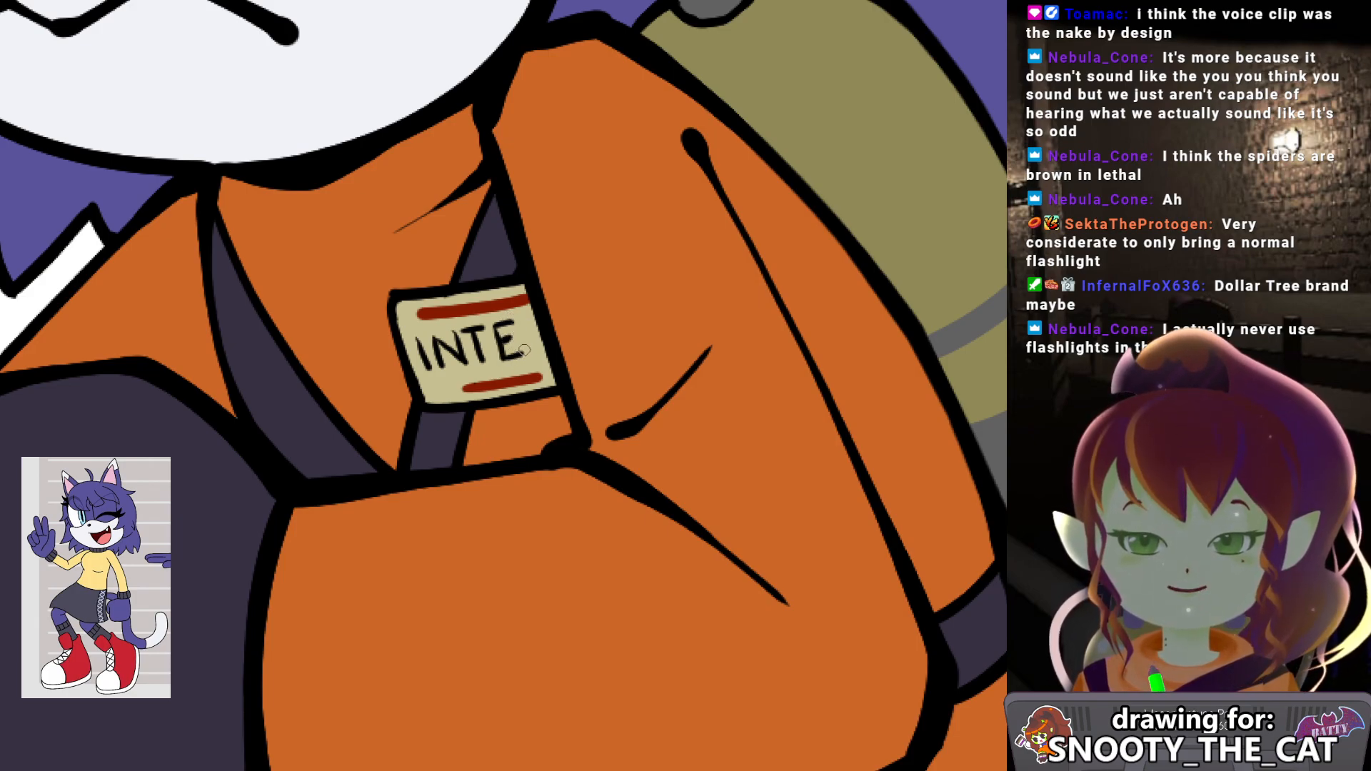
Complete the badge lettering as "INTER" with an R cut off by the sleeve line, and touch up the first letter.
{"action": "mouse_move", "coordinate": [526, 322]}
{"action": "left_mouse_down"}
{"action": "mouse_move", "coordinate": [532, 352]}
{"action": "mouse_move", "coordinate": [540, 323]}
{"action": "mouse_move", "coordinate": [551, 351]}
{"action": "left_mouse_up"}
{"action": "key", "text": "ctrl+z"}
{"action": "key", "text": "ctrl+z"}
{"action": "key", "text": "ctrl+z"}
{"action": "key", "text": "ctrl+z"}
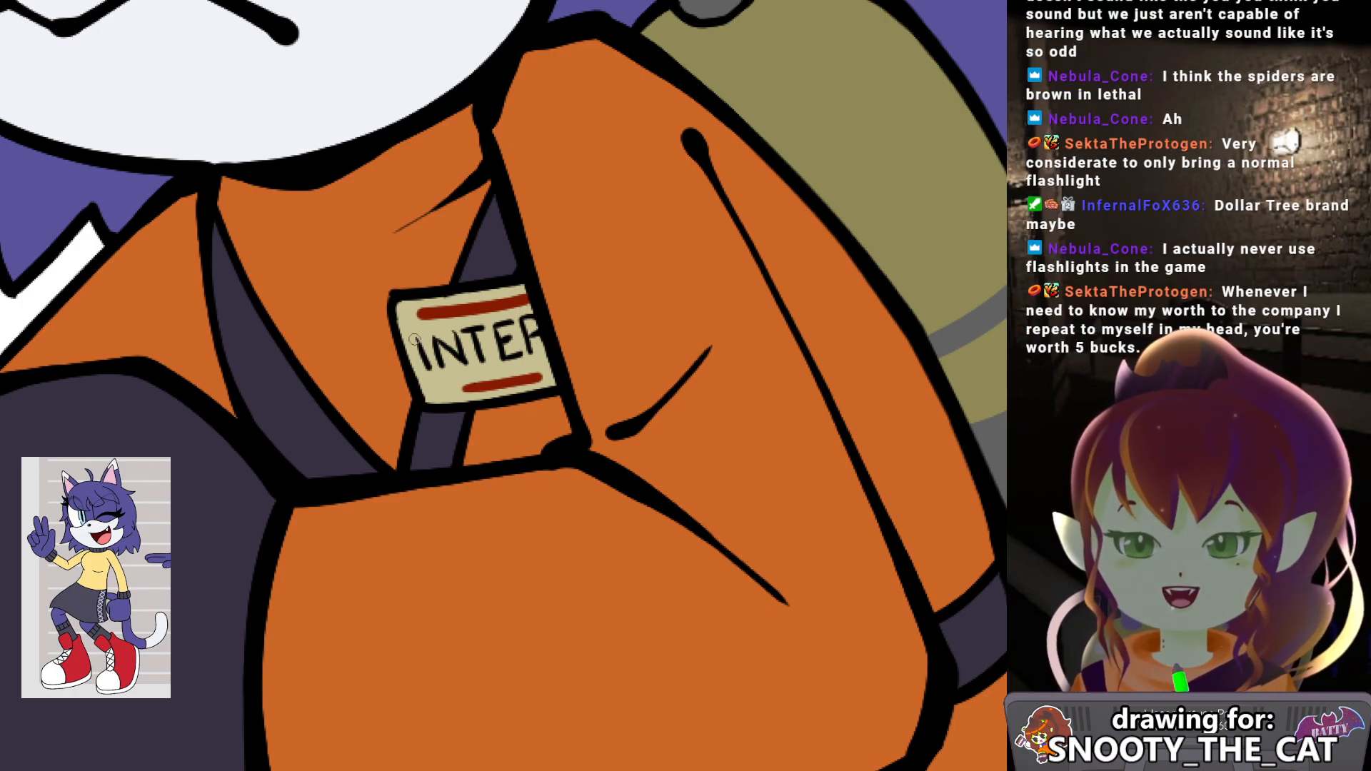
{"action": "left_click_drag", "start_coordinate": [420, 340], "coordinate": [427, 370]}
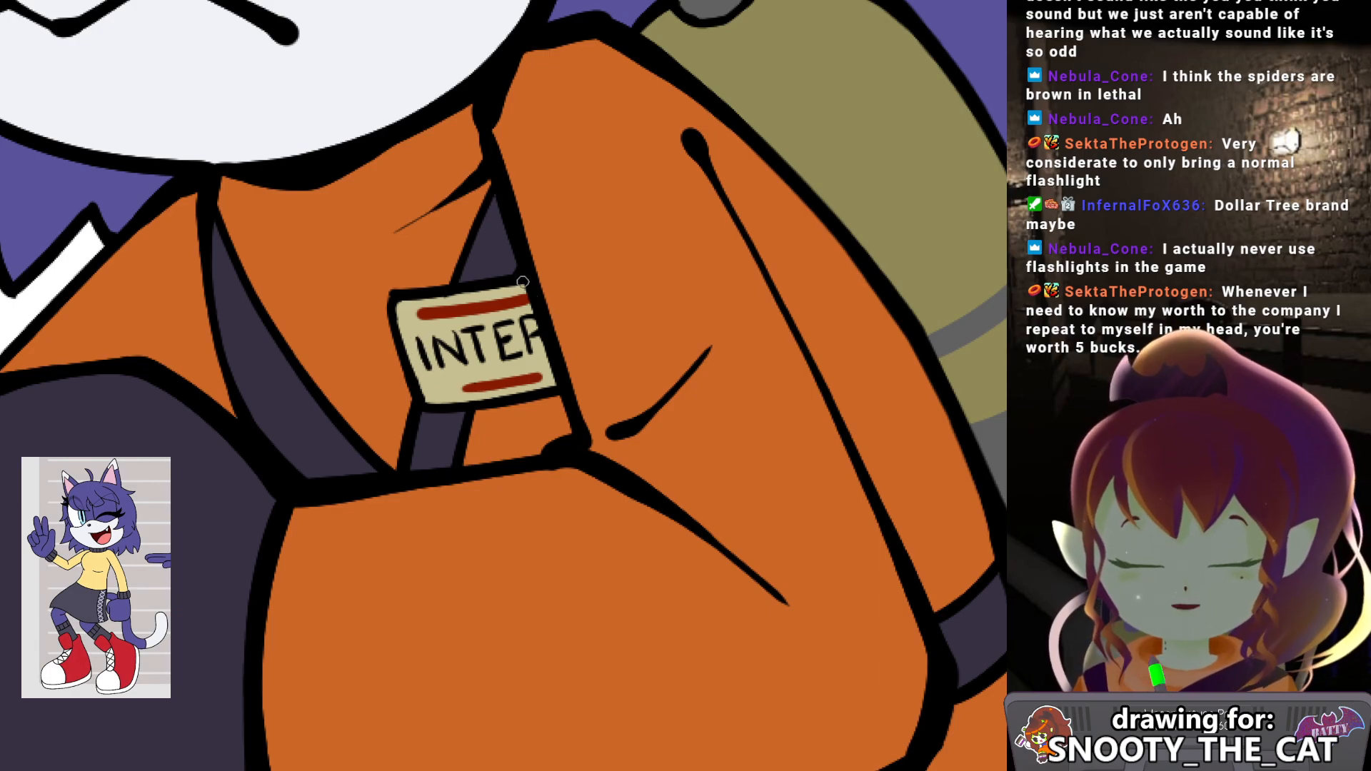
Clean up the badge lettering and its edge beside the sleeve line with a smaller eraser.
{"action": "key", "text": "e"}
{"action": "key", "text": "["}
{"action": "key", "text": "["}
{"action": "key", "text": "["}
{"action": "key", "text": "["}
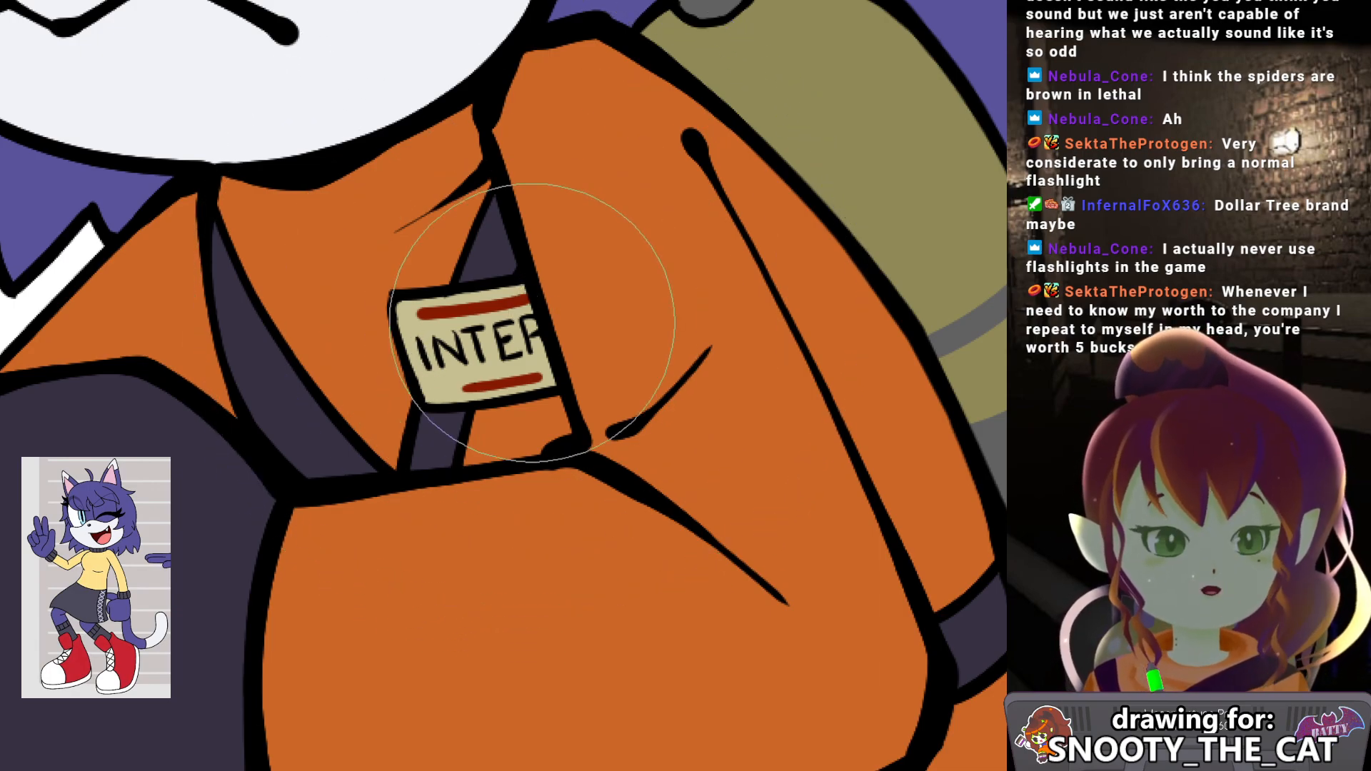
{"action": "key", "text": "["}
{"action": "key", "text": "["}
{"action": "key", "text": "["}
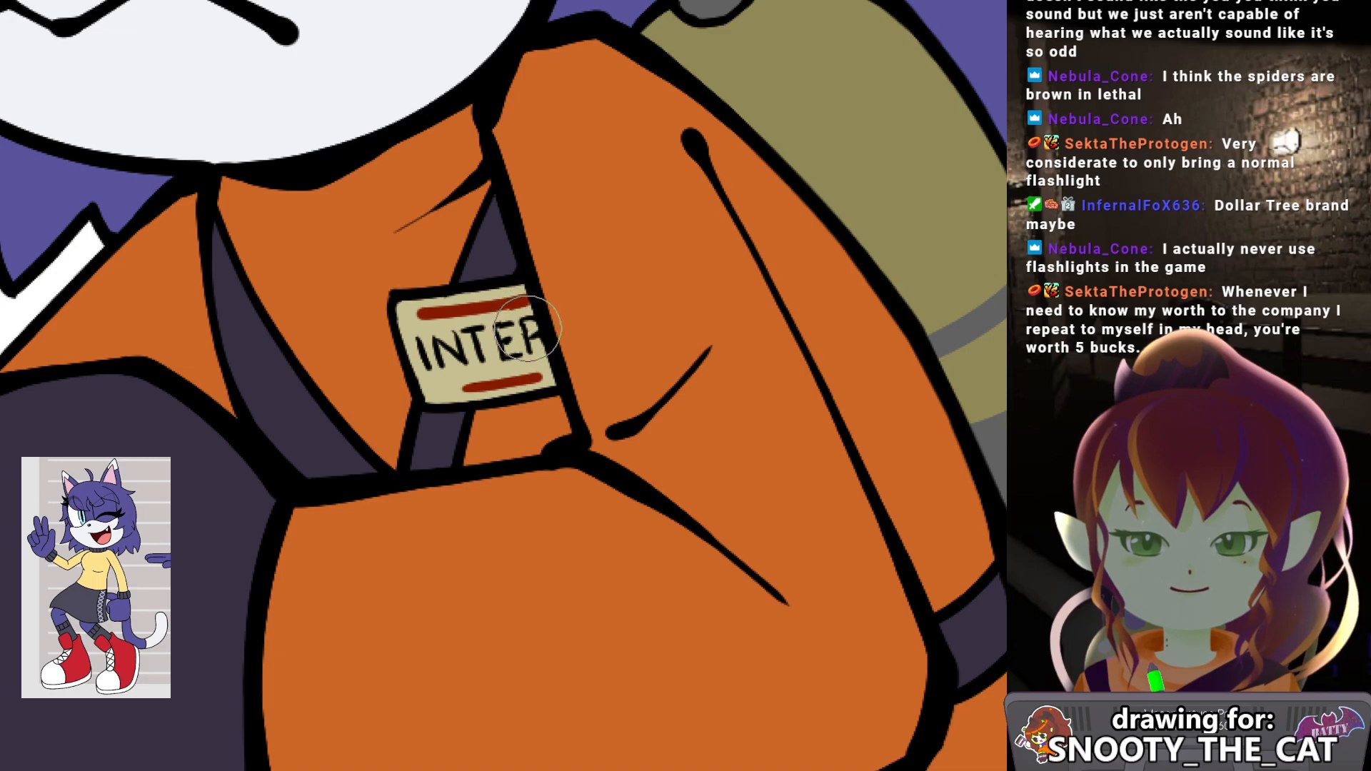
{"action": "left_click_drag", "start_coordinate": [518, 347], "coordinate": [450, 340]}
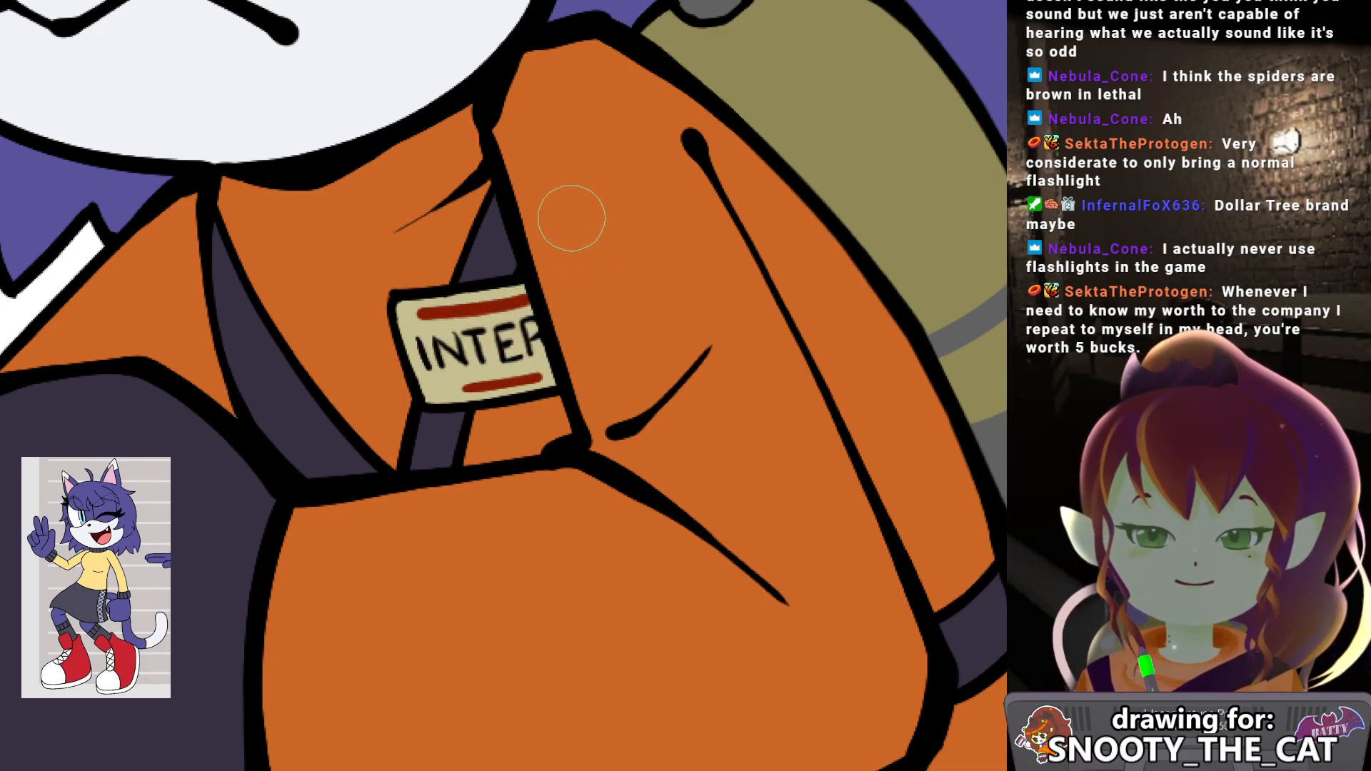
{"action": "left_click_drag", "start_coordinate": [539, 267], "coordinate": [532, 291]}
Fill the background behind the cat and the spider with dark blue-grey.
{"action": "scroll", "coordinate": [532, 292], "scroll_direction": "down", "scroll_amount": 5}
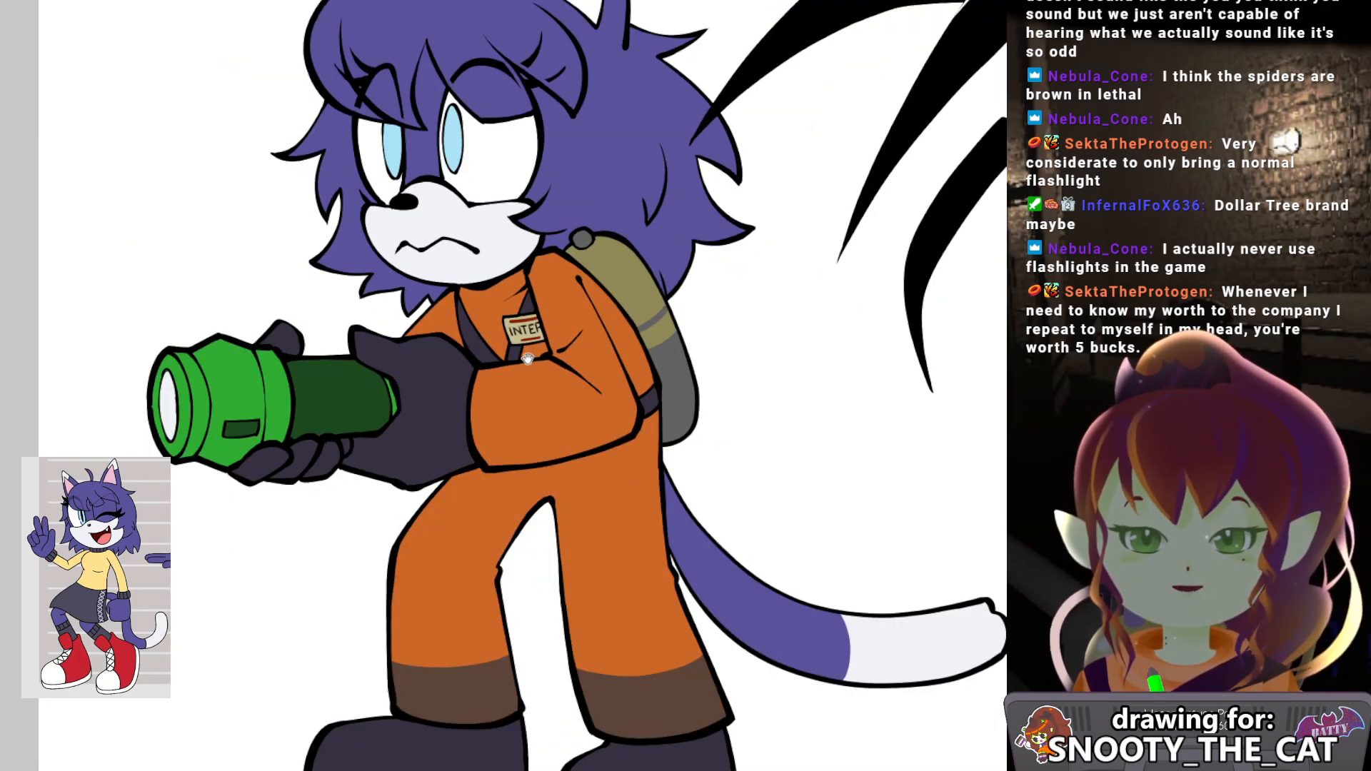
{"action": "left_click_drag", "start_coordinate": [528, 360], "coordinate": [571, 283]}
{"action": "scroll", "coordinate": [614, 294], "scroll_direction": "down", "scroll_amount": 5}
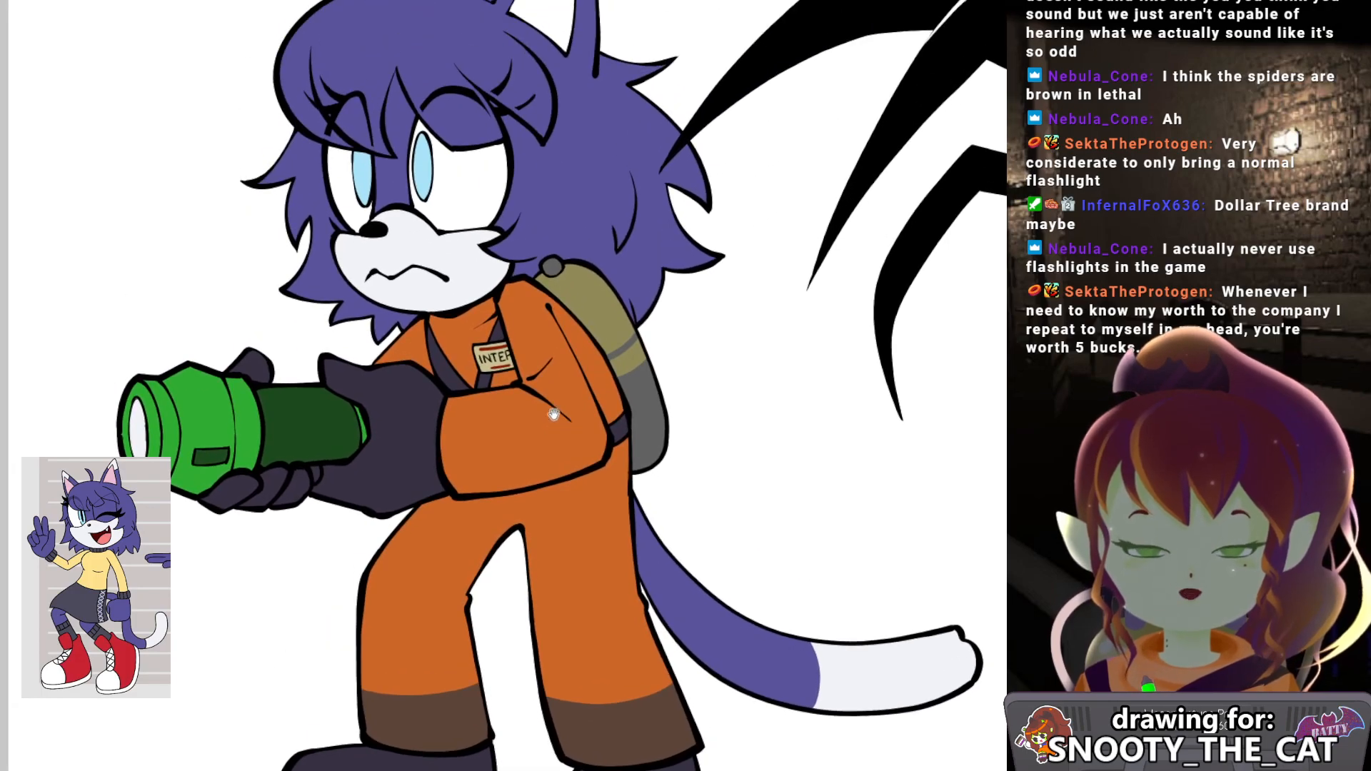
{"action": "scroll", "coordinate": [557, 297], "scroll_direction": "down", "scroll_amount": 3}
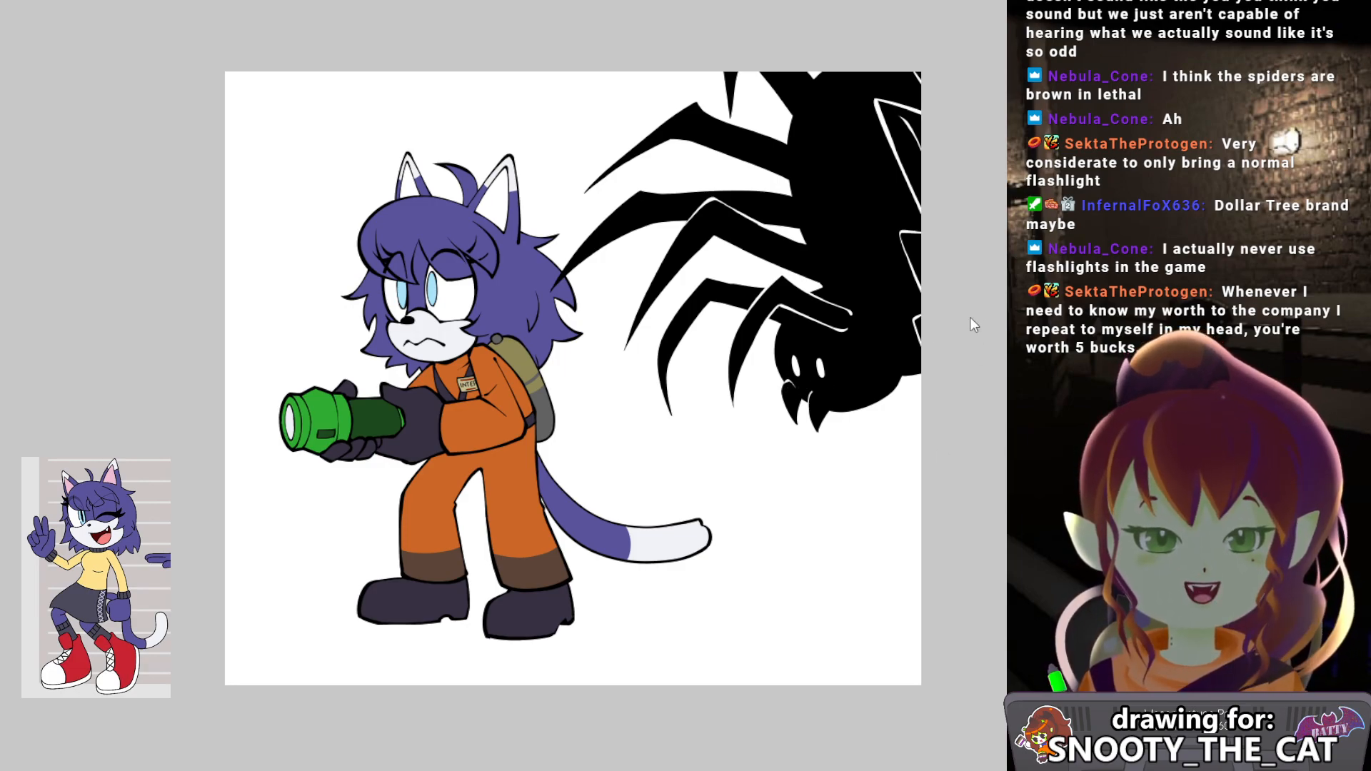
{"action": "left_click", "coordinate": [870, 296]}
Fill the insides of both of the cat's ears with off-white.
{"action": "left_click_drag", "start_coordinate": [701, 392], "coordinate": [669, 393]}
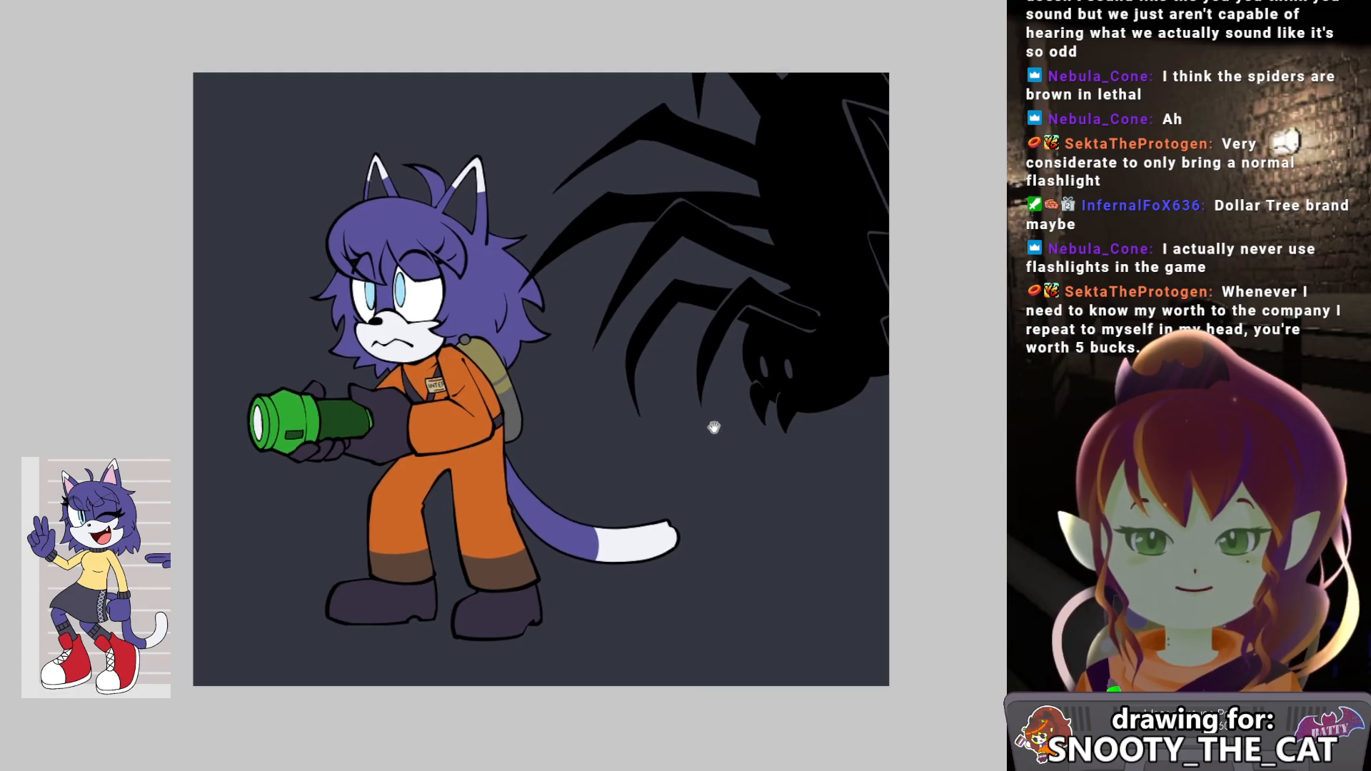
{"action": "scroll", "coordinate": [393, 235], "scroll_direction": "up", "scroll_amount": 4}
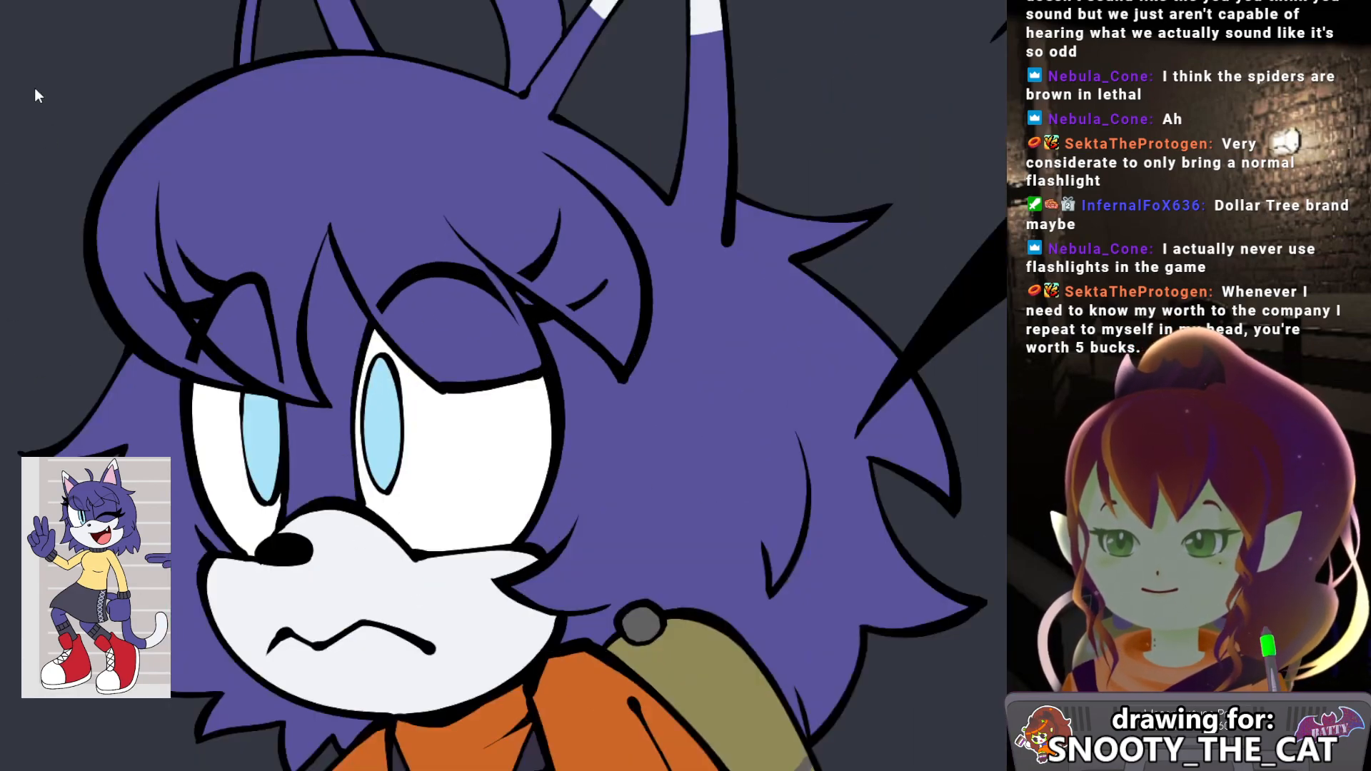
{"action": "left_click_drag", "start_coordinate": [439, 303], "coordinate": [458, 451]}
{"action": "left_click", "coordinate": [675, 184]}
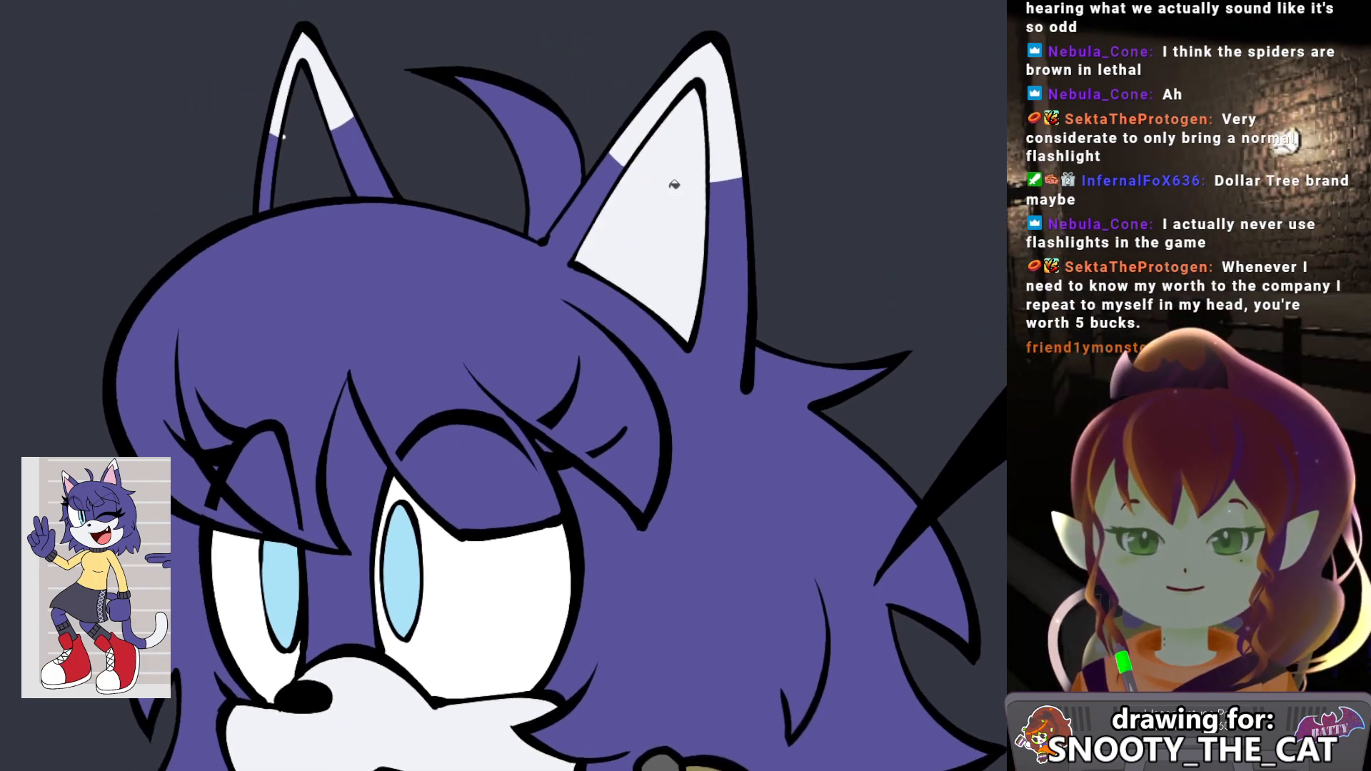
{"action": "left_click", "coordinate": [310, 176]}
Fill both of the spider's eyes with white.
{"action": "left_click_drag", "start_coordinate": [404, 283], "coordinate": [389, 258]}
{"action": "scroll", "coordinate": [628, 464], "scroll_direction": "down", "scroll_amount": 4}
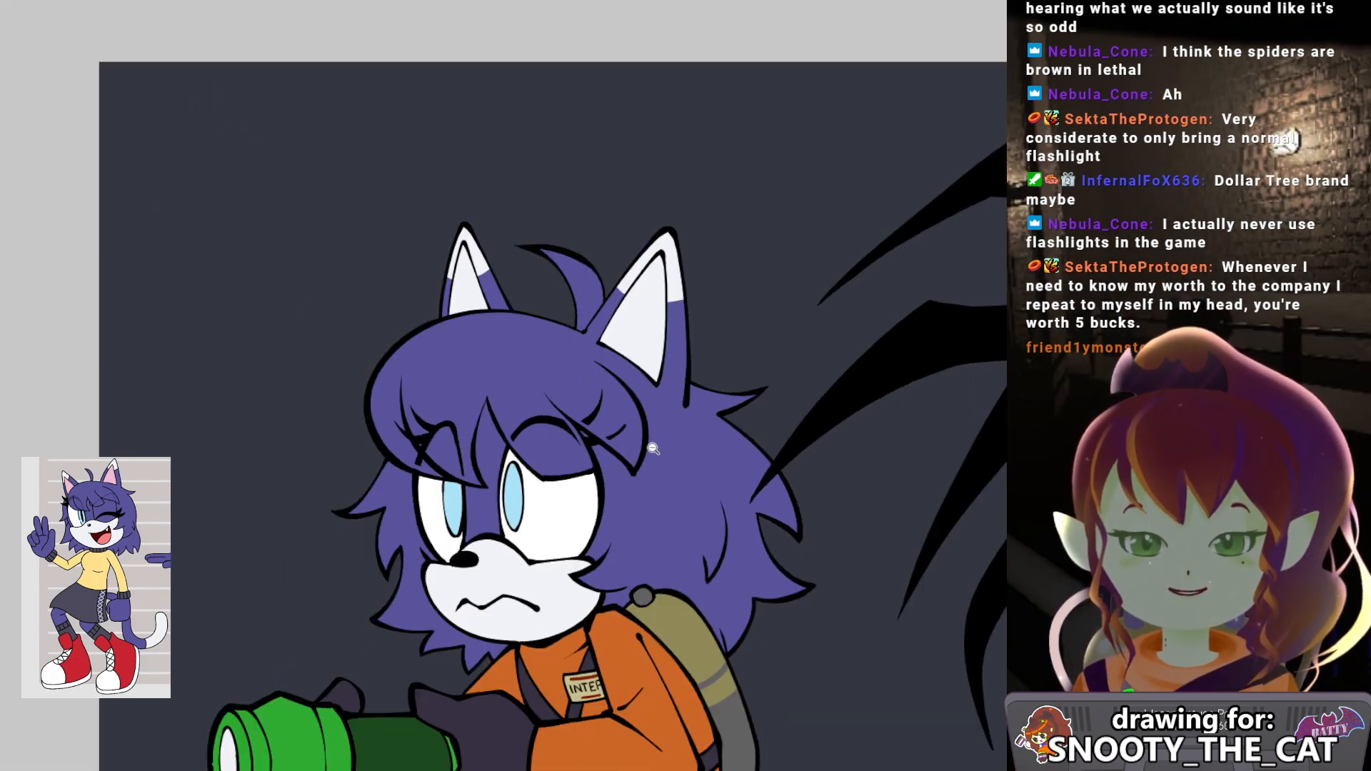
{"action": "left_click_drag", "start_coordinate": [741, 548], "coordinate": [633, 401]}
{"action": "left_click_drag", "start_coordinate": [913, 479], "coordinate": [817, 520]}
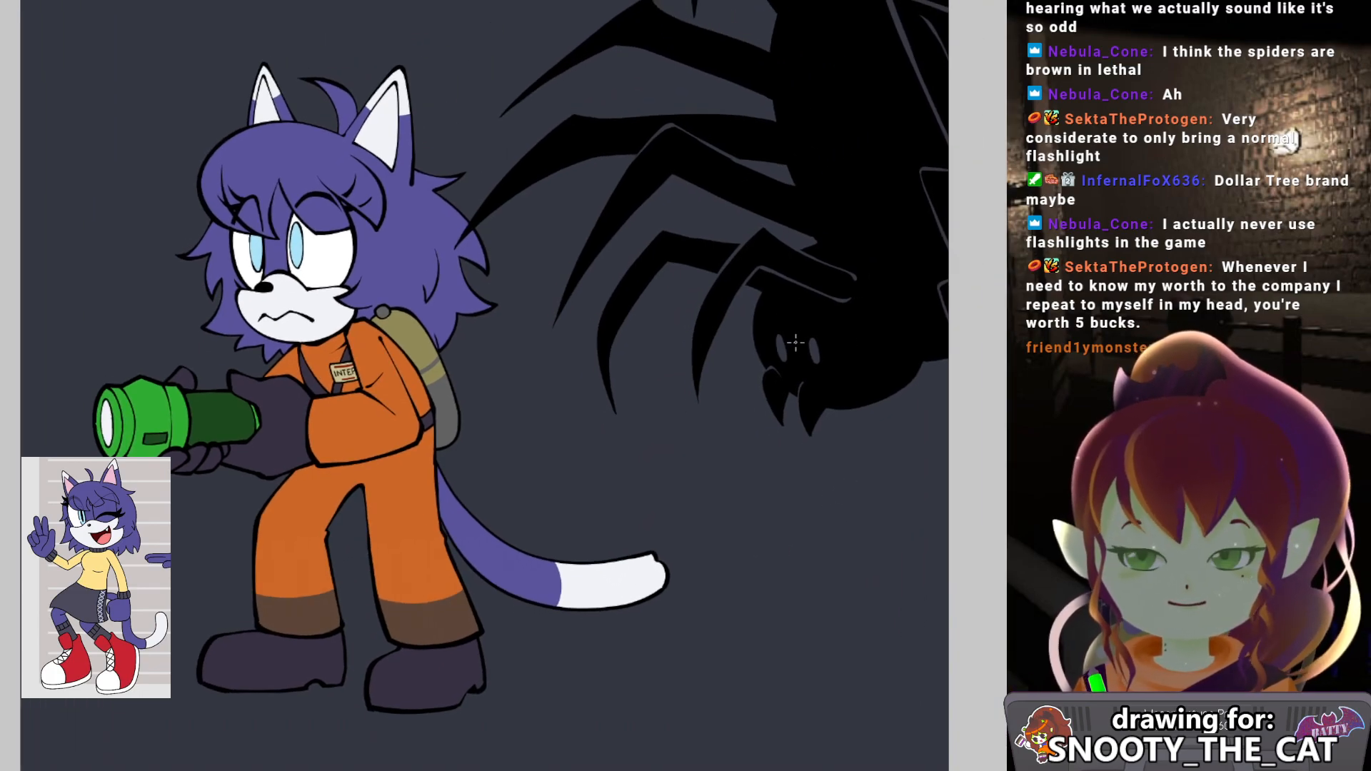
{"action": "left_click", "coordinate": [780, 349]}
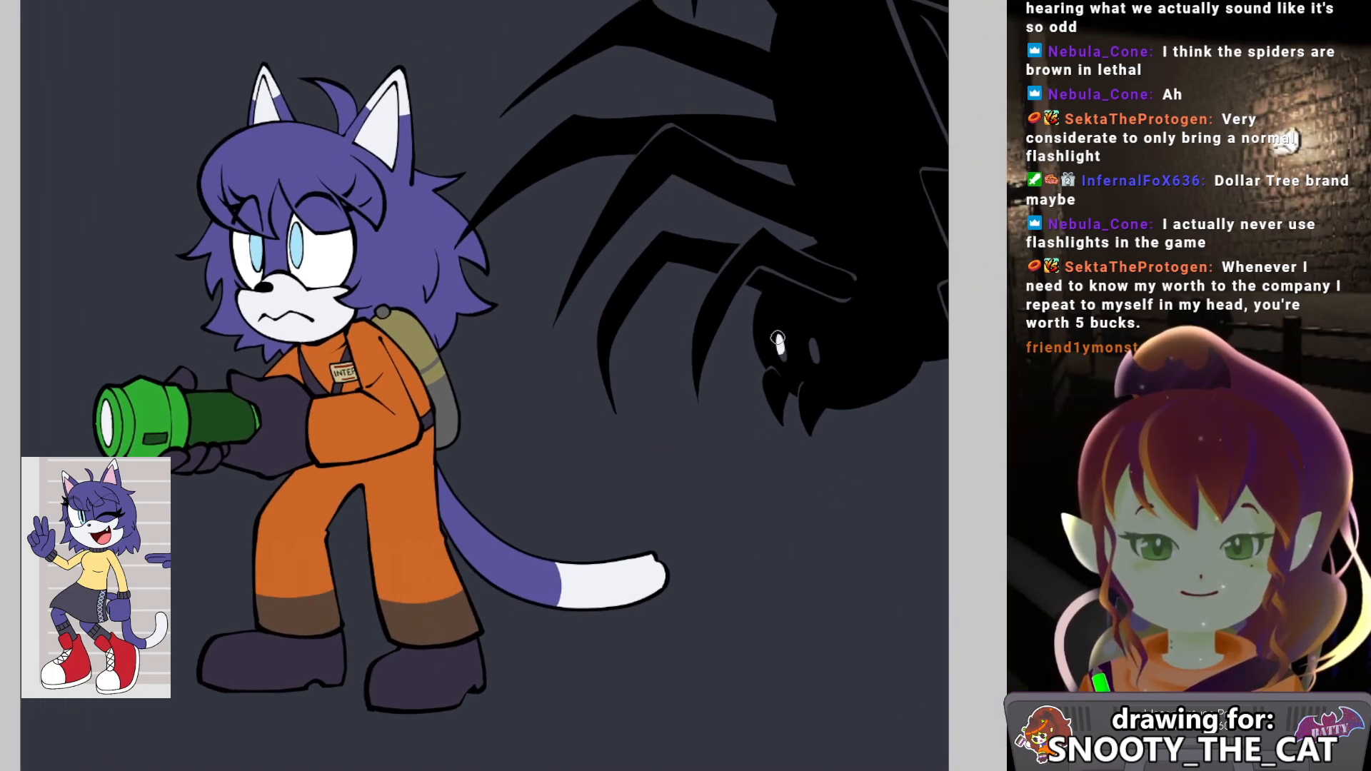
{"action": "left_click", "coordinate": [812, 350]}
Recolour the insides of both of the cat's ears pink.
{"action": "mouse_move", "coordinate": [676, 354]}
{"action": "left_mouse_down"}
{"action": "mouse_move", "coordinate": [762, 396]}
{"action": "mouse_move", "coordinate": [768, 415]}
{"action": "mouse_move", "coordinate": [756, 398]}
{"action": "left_mouse_up"}
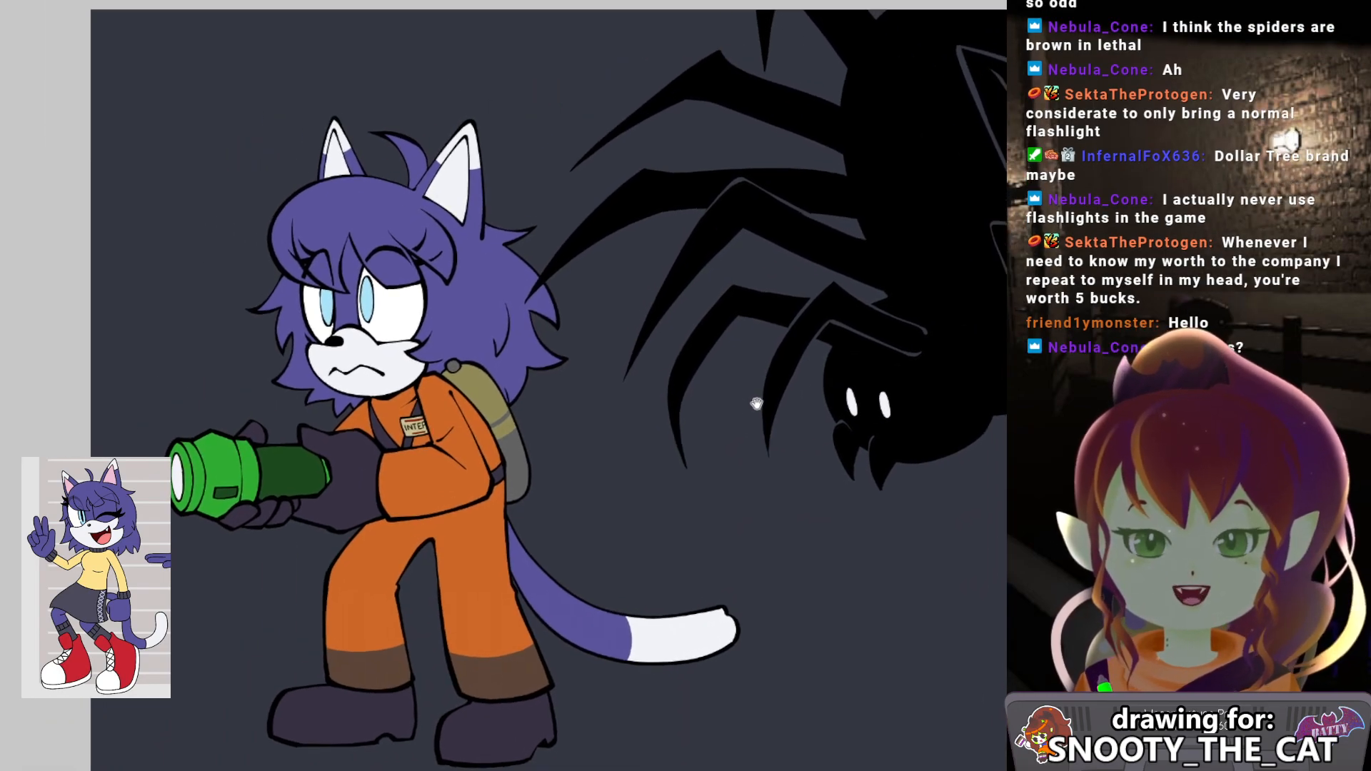
{"action": "left_click_drag", "start_coordinate": [601, 350], "coordinate": [611, 367]}
{"action": "left_click", "coordinate": [466, 194]}
{"action": "left_click", "coordinate": [350, 178]}
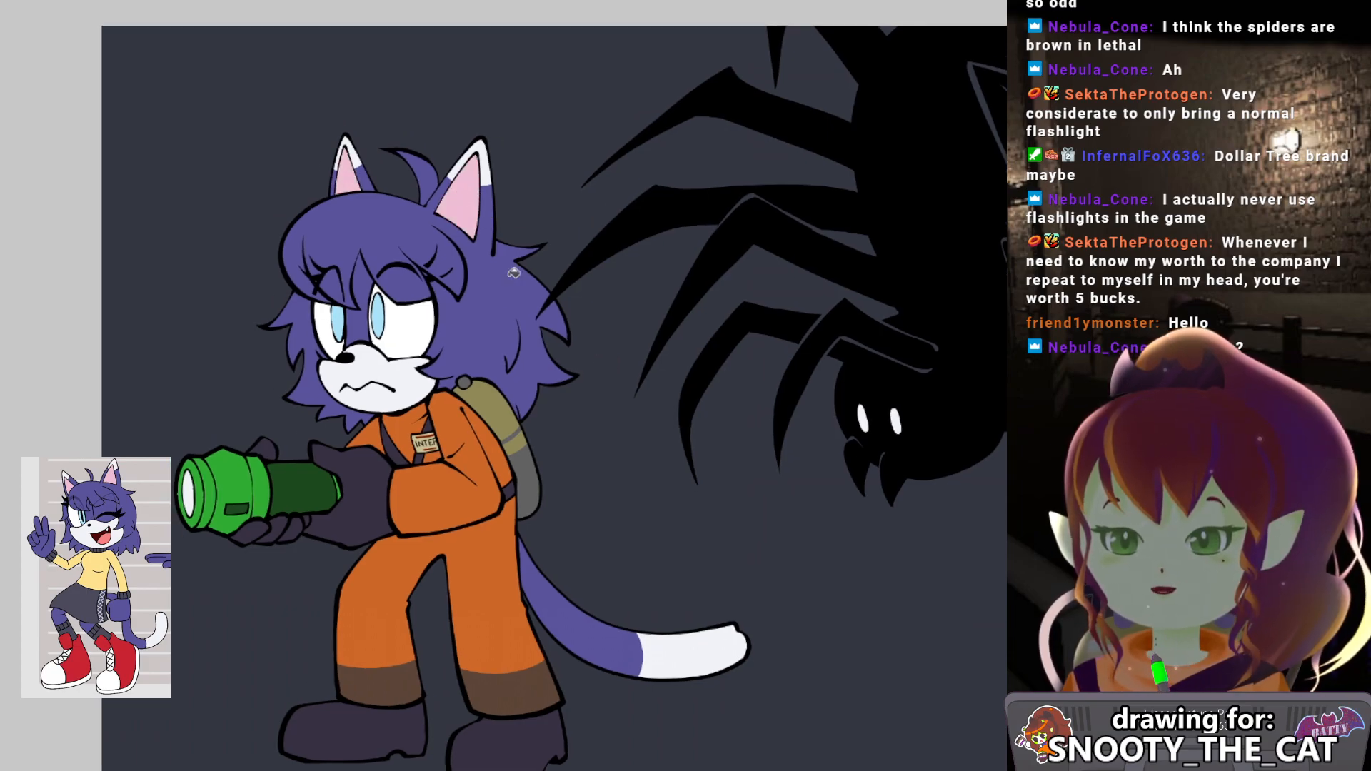
{"action": "left_click_drag", "start_coordinate": [517, 253], "coordinate": [494, 212]}
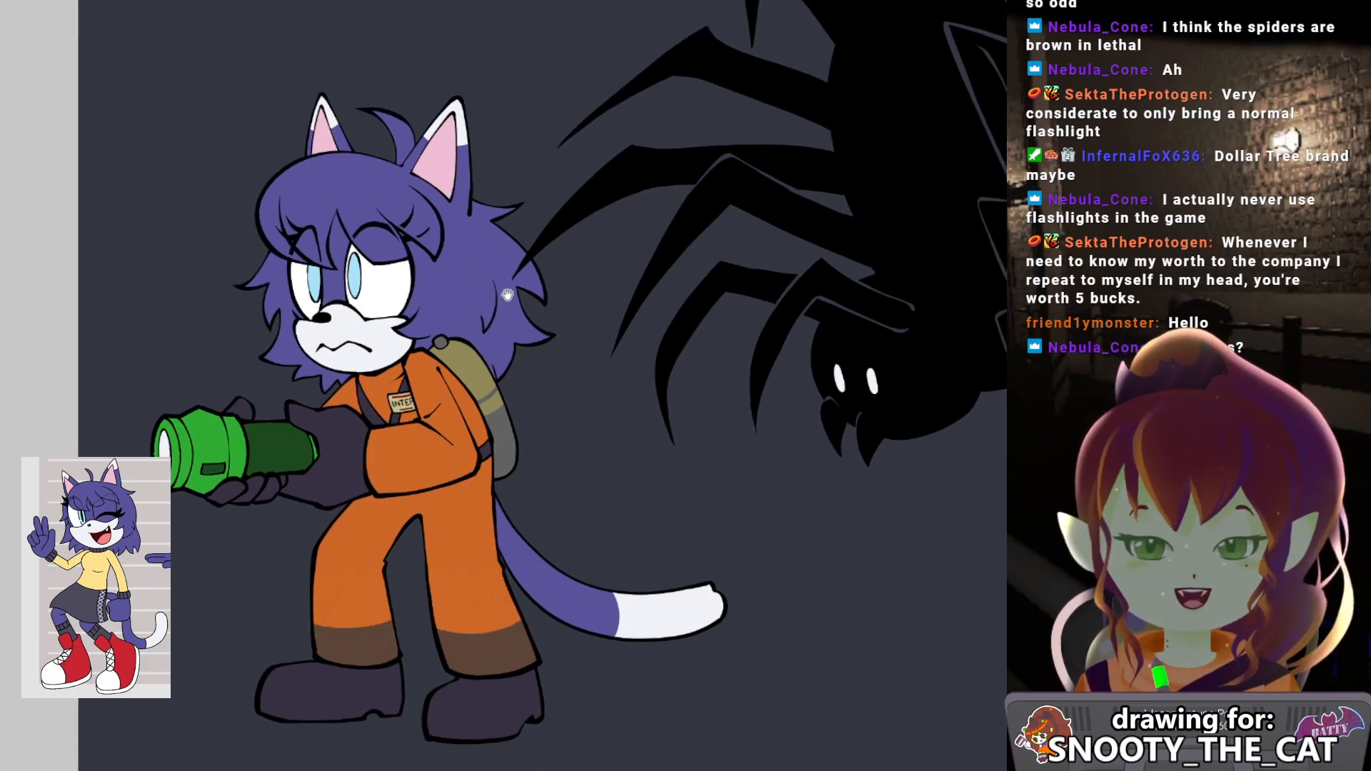
{"action": "left_click_drag", "start_coordinate": [464, 329], "coordinate": [609, 291]}
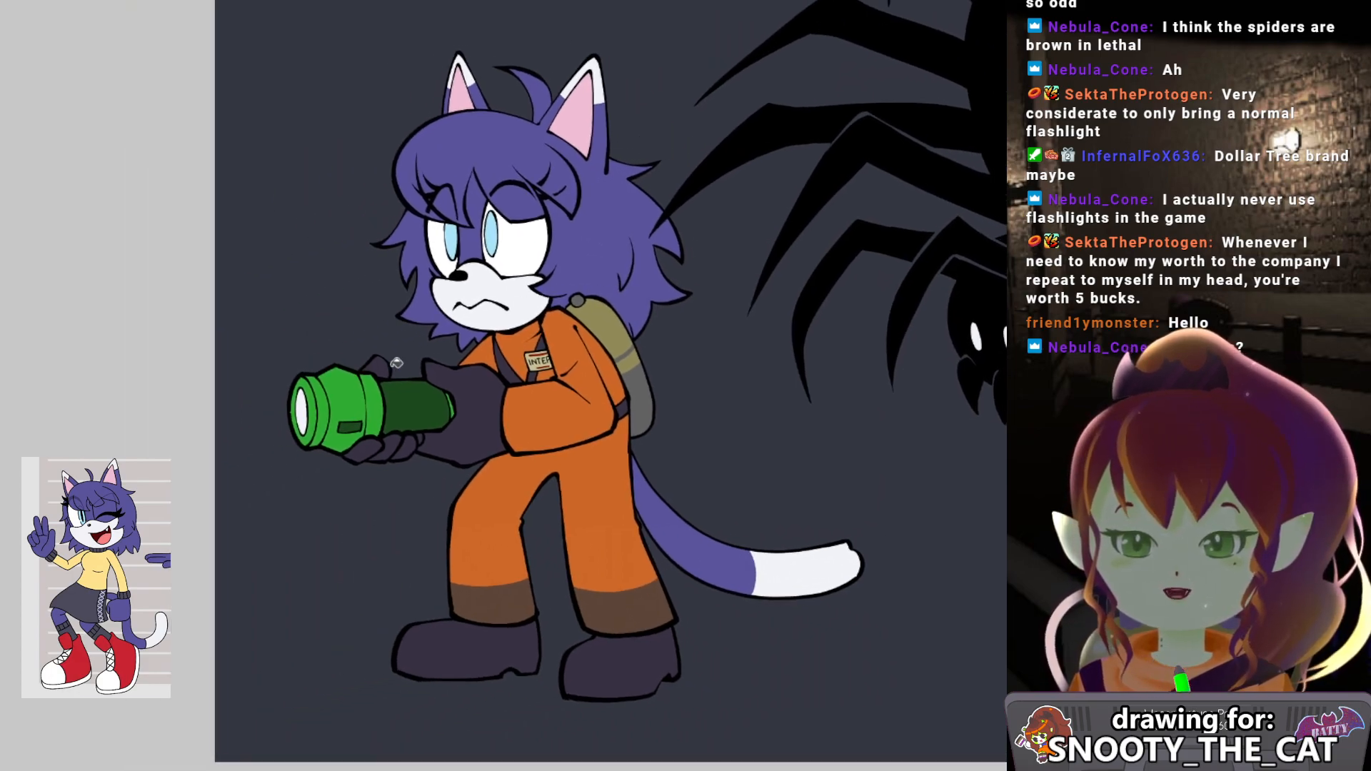
{"action": "left_click_drag", "start_coordinate": [628, 235], "coordinate": [539, 252]}
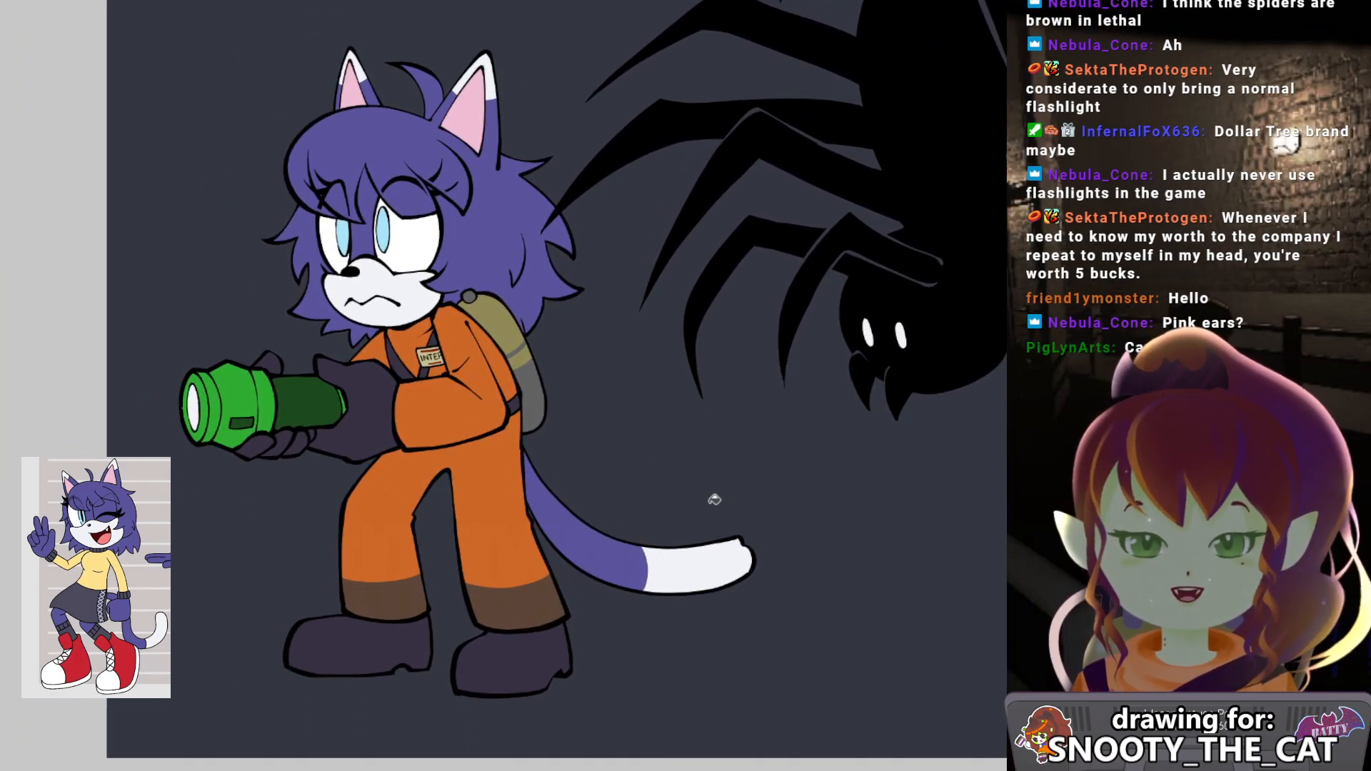
{"action": "scroll", "coordinate": [709, 465], "scroll_direction": "down", "scroll_amount": 2}
{"action": "left_click_drag", "start_coordinate": [709, 465], "coordinate": [661, 512]}
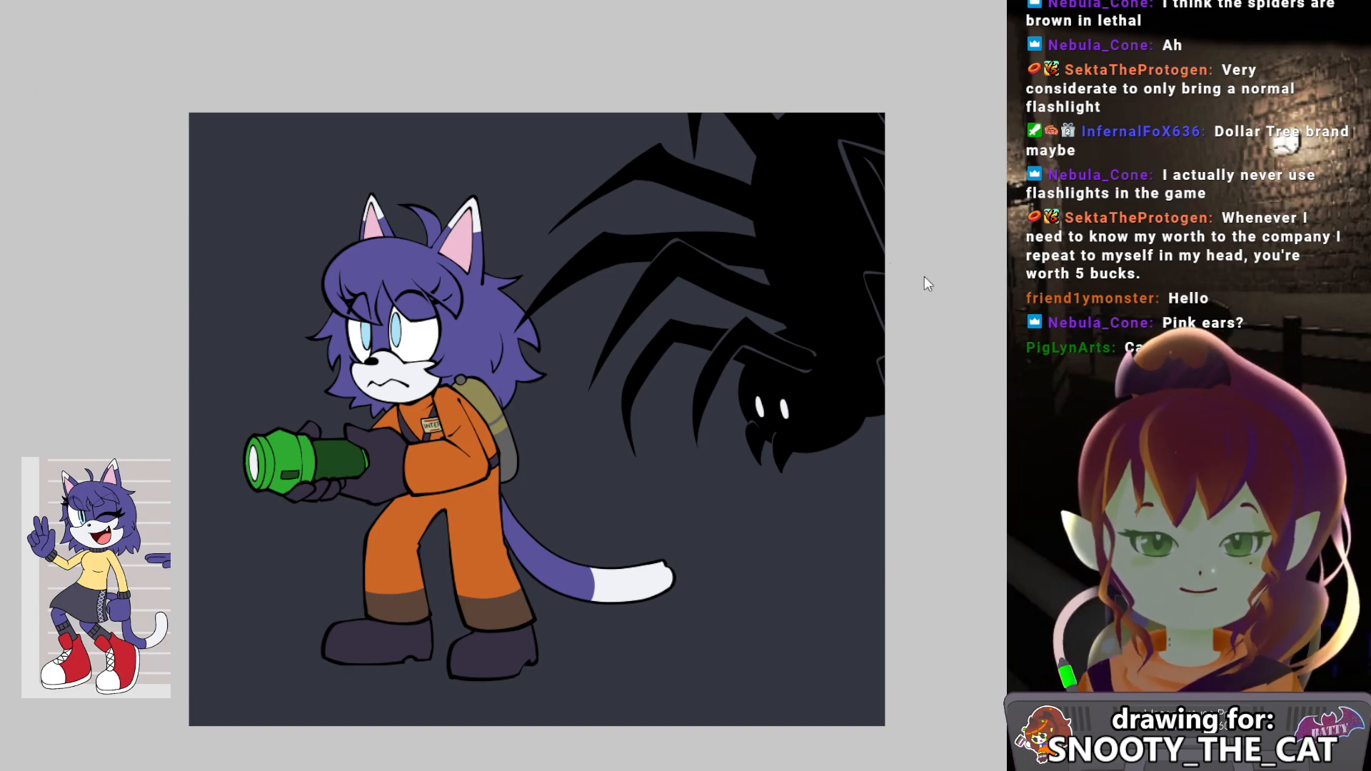
{"action": "scroll", "coordinate": [576, 414], "scroll_direction": "up", "scroll_amount": 2}
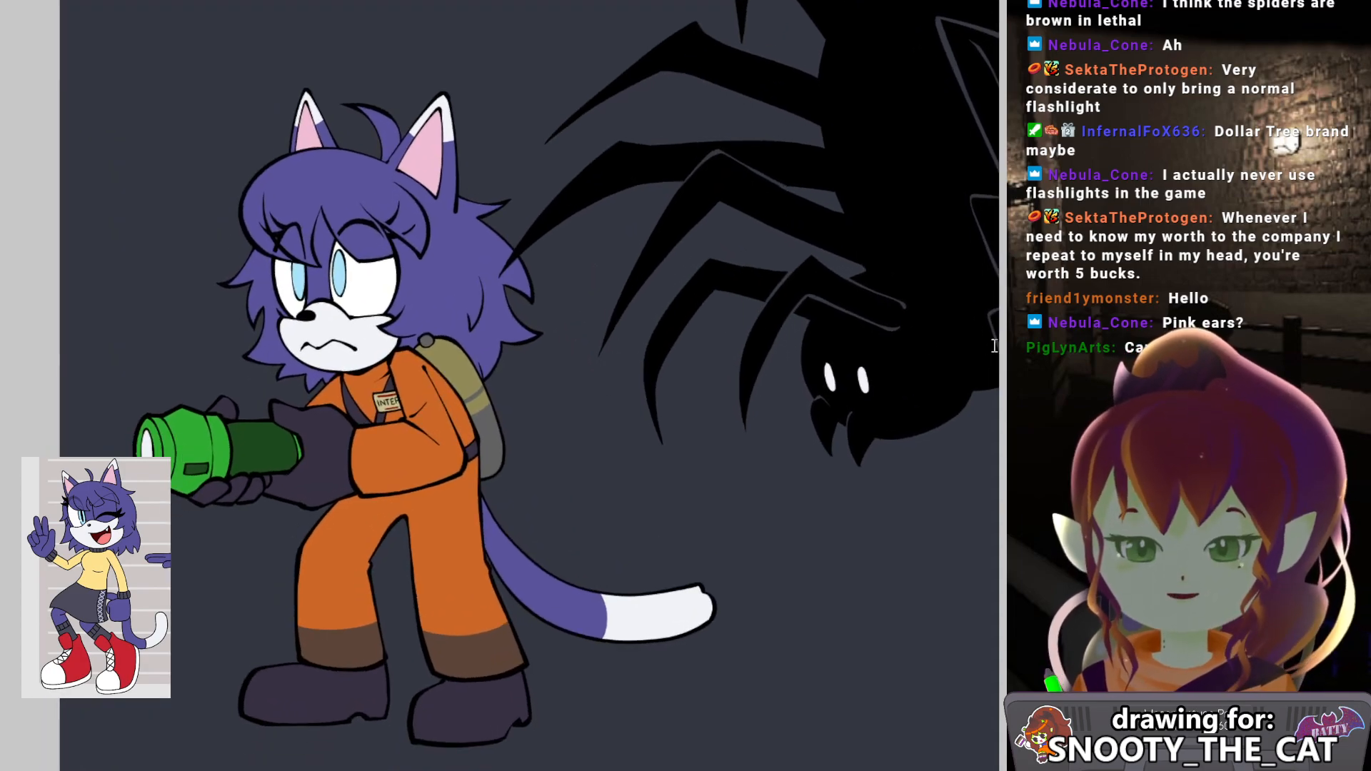
Cover the cat and the spider's eyes with a dark shadow overlay and tint it blue.
{"action": "left_click", "coordinate": [815, 435]}
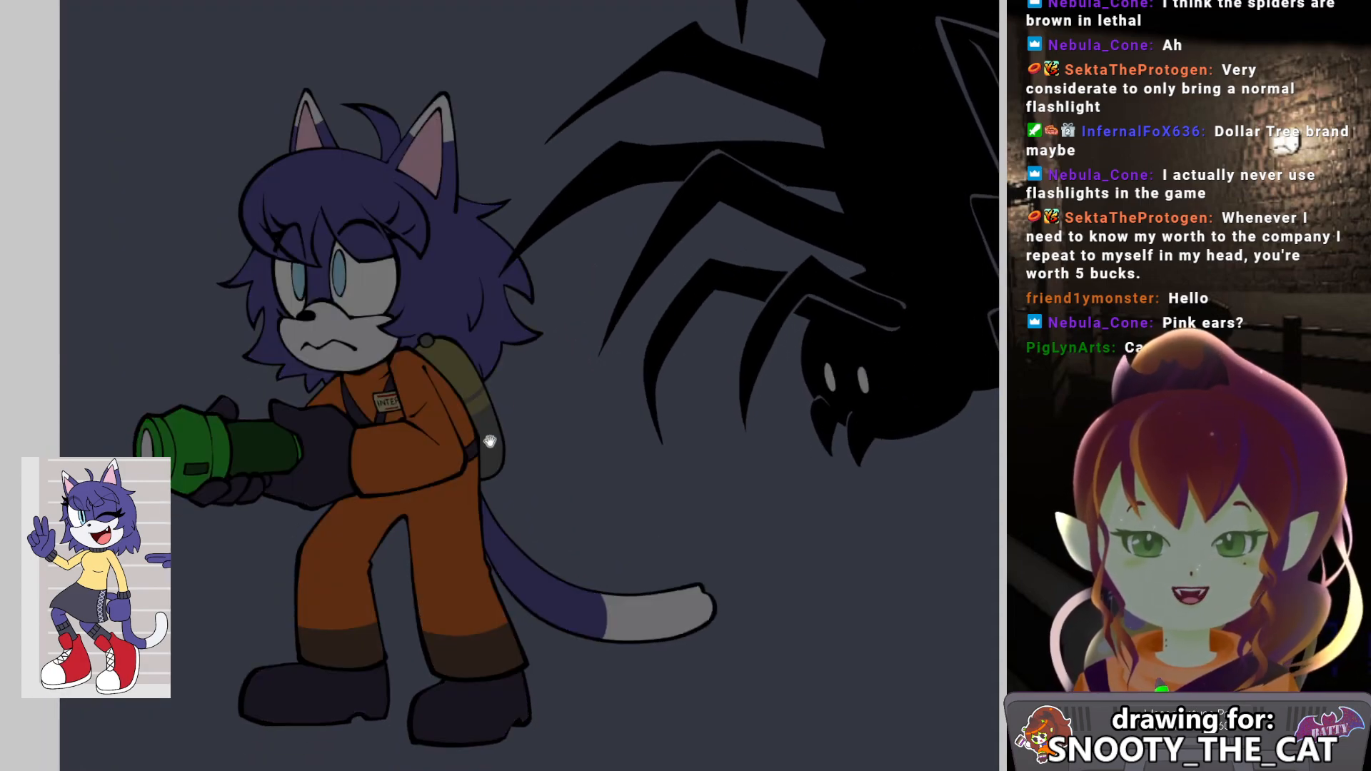
{"action": "scroll", "coordinate": [624, 400], "scroll_direction": "down", "scroll_amount": 2}
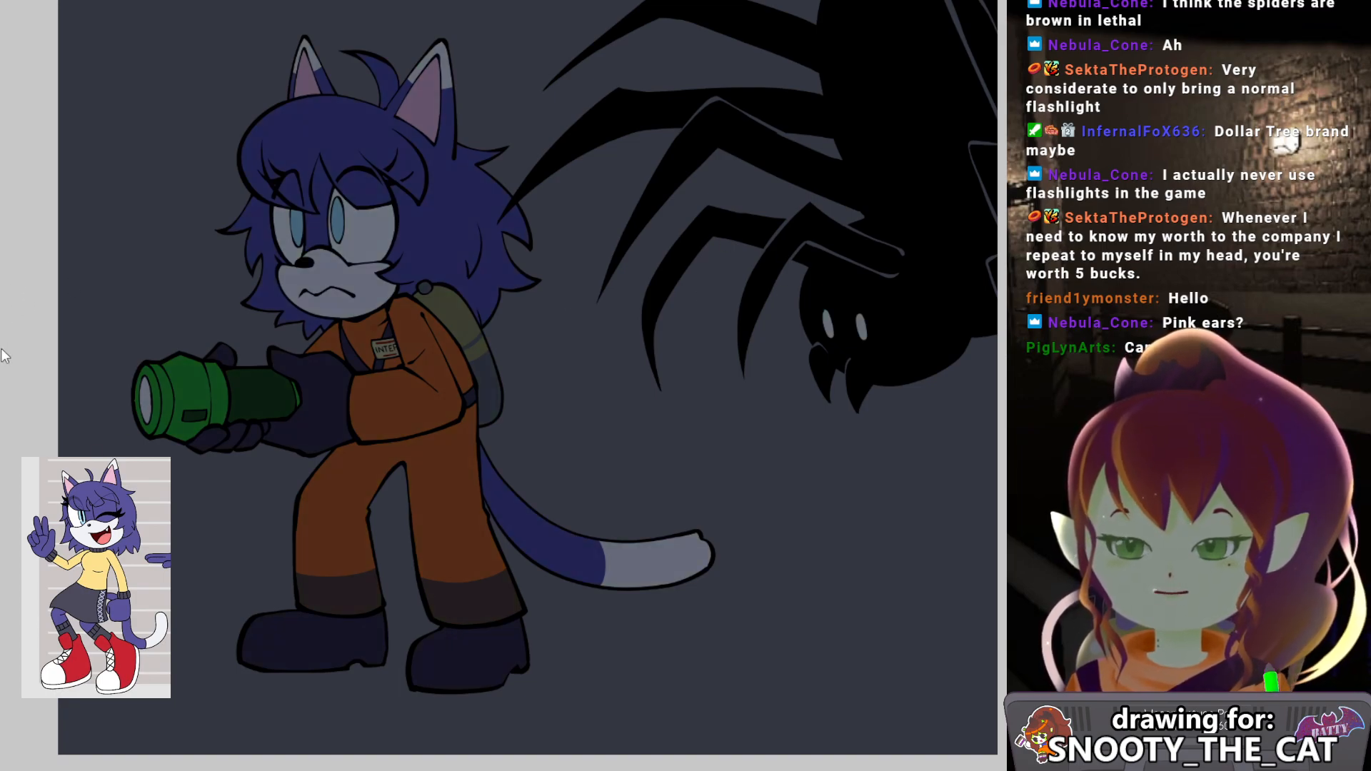
{"action": "left_click_drag", "start_coordinate": [247, 314], "coordinate": [268, 322]}
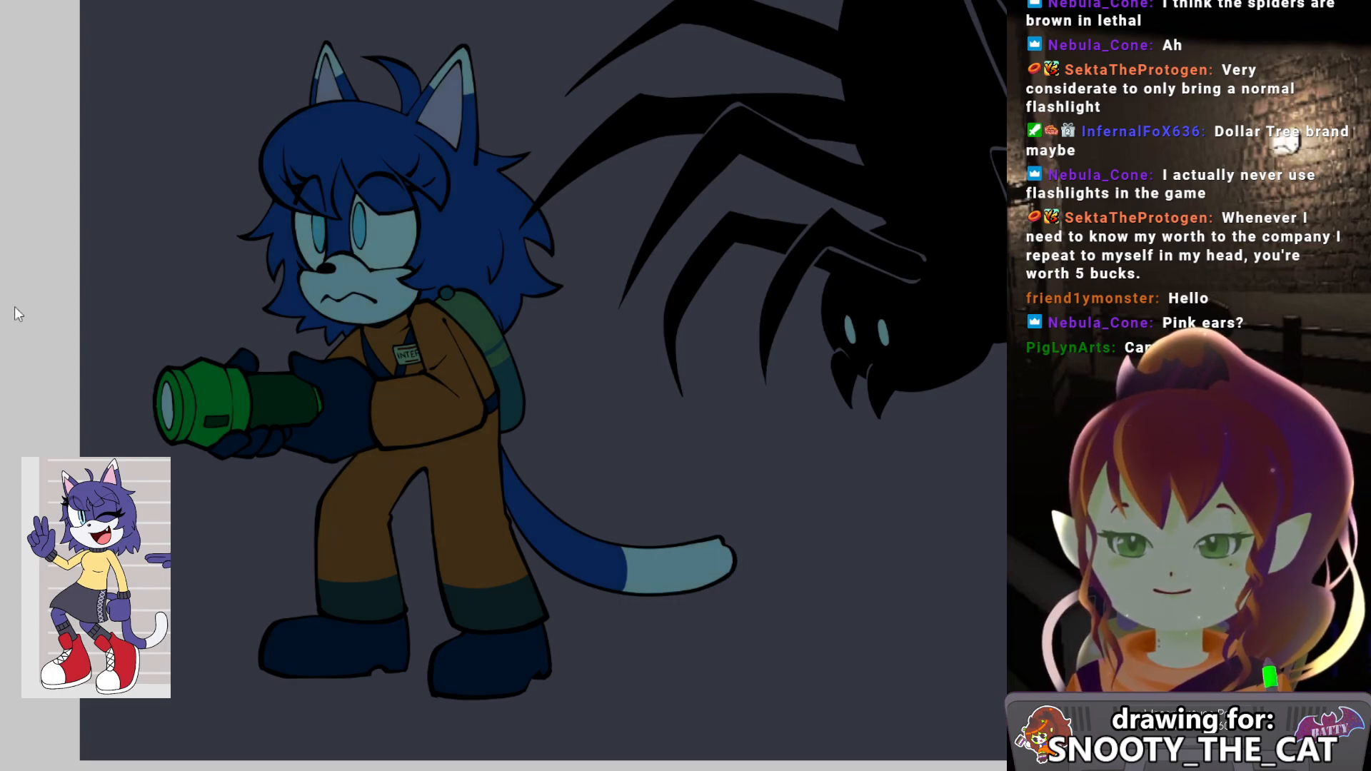
{"action": "left_click_drag", "start_coordinate": [623, 421], "coordinate": [652, 455]}
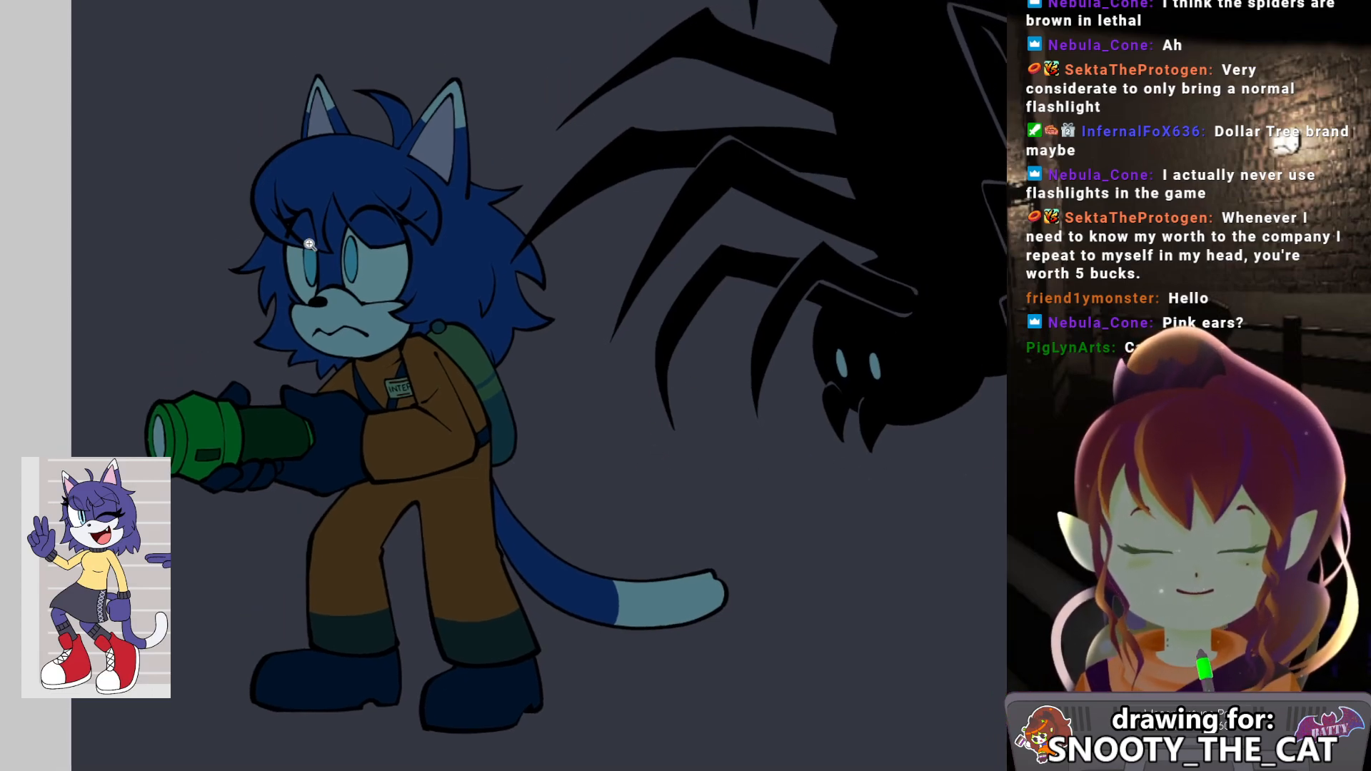
Softly brighten the cat's face and the front of its hair where the flashlight's glow reaches.
{"action": "left_click_drag", "start_coordinate": [351, 255], "coordinate": [327, 280]}
{"action": "key", "text": "["}
{"action": "key", "text": "["}
{"action": "key", "text": "["}
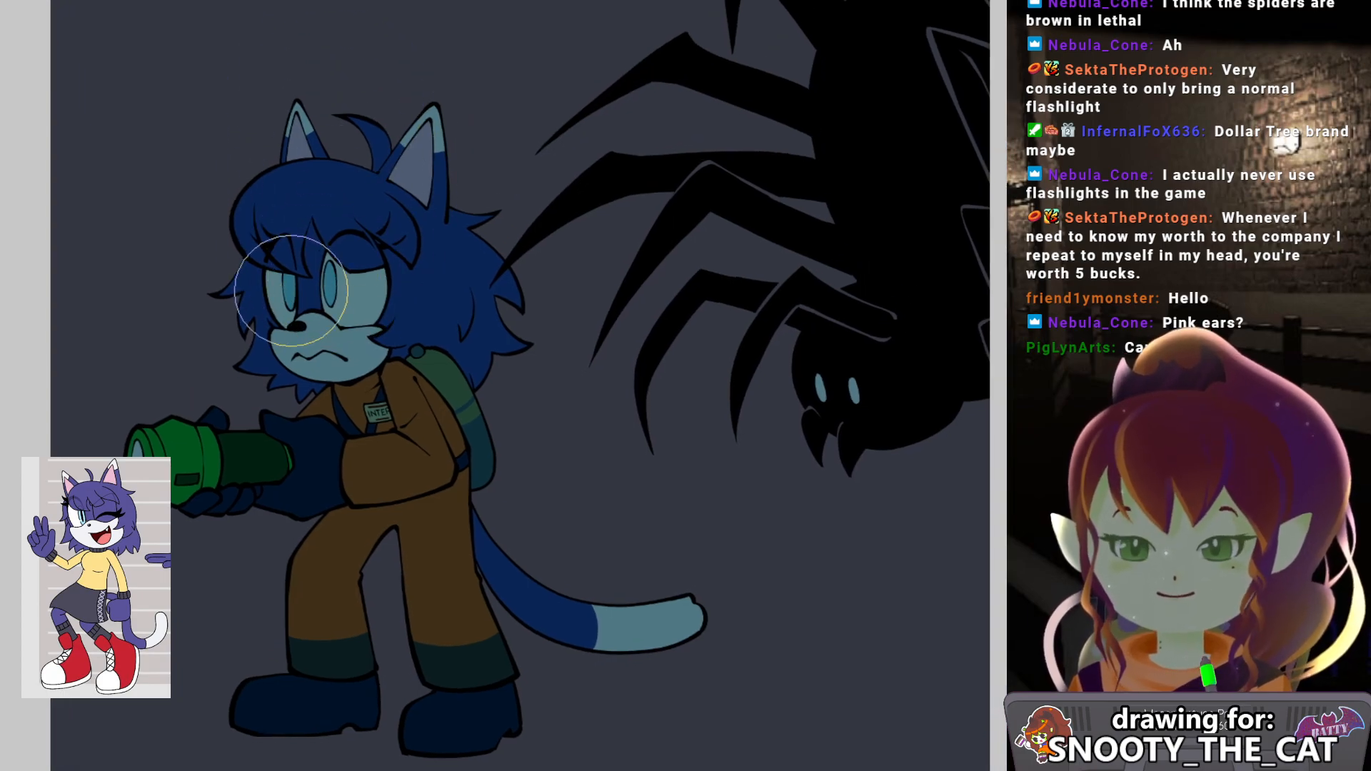
{"action": "key", "text": "ctrl+z"}
{"action": "mouse_move", "coordinate": [298, 265]}
{"action": "left_mouse_down"}
{"action": "mouse_move", "coordinate": [284, 320]}
{"action": "mouse_move", "coordinate": [289, 271]}
{"action": "mouse_move", "coordinate": [316, 278]}
{"action": "mouse_move", "coordinate": [293, 240]}
{"action": "mouse_move", "coordinate": [306, 275]}
{"action": "left_mouse_up"}
{"action": "key", "text": "ctrl+z"}
{"action": "key", "text": "ctrl+z"}
{"action": "mouse_move", "coordinate": [314, 323]}
{"action": "left_mouse_down"}
{"action": "mouse_move", "coordinate": [287, 292]}
{"action": "mouse_move", "coordinate": [286, 318]}
{"action": "left_mouse_up"}
Brighten the flashlight's lens and green head with a soft glow.
{"action": "mouse_move", "coordinate": [101, 408]}
{"action": "left_mouse_down"}
{"action": "mouse_move", "coordinate": [116, 384]}
{"action": "mouse_move", "coordinate": [126, 487]}
{"action": "left_mouse_up"}
{"action": "left_click_drag", "start_coordinate": [154, 376], "coordinate": [138, 462]}
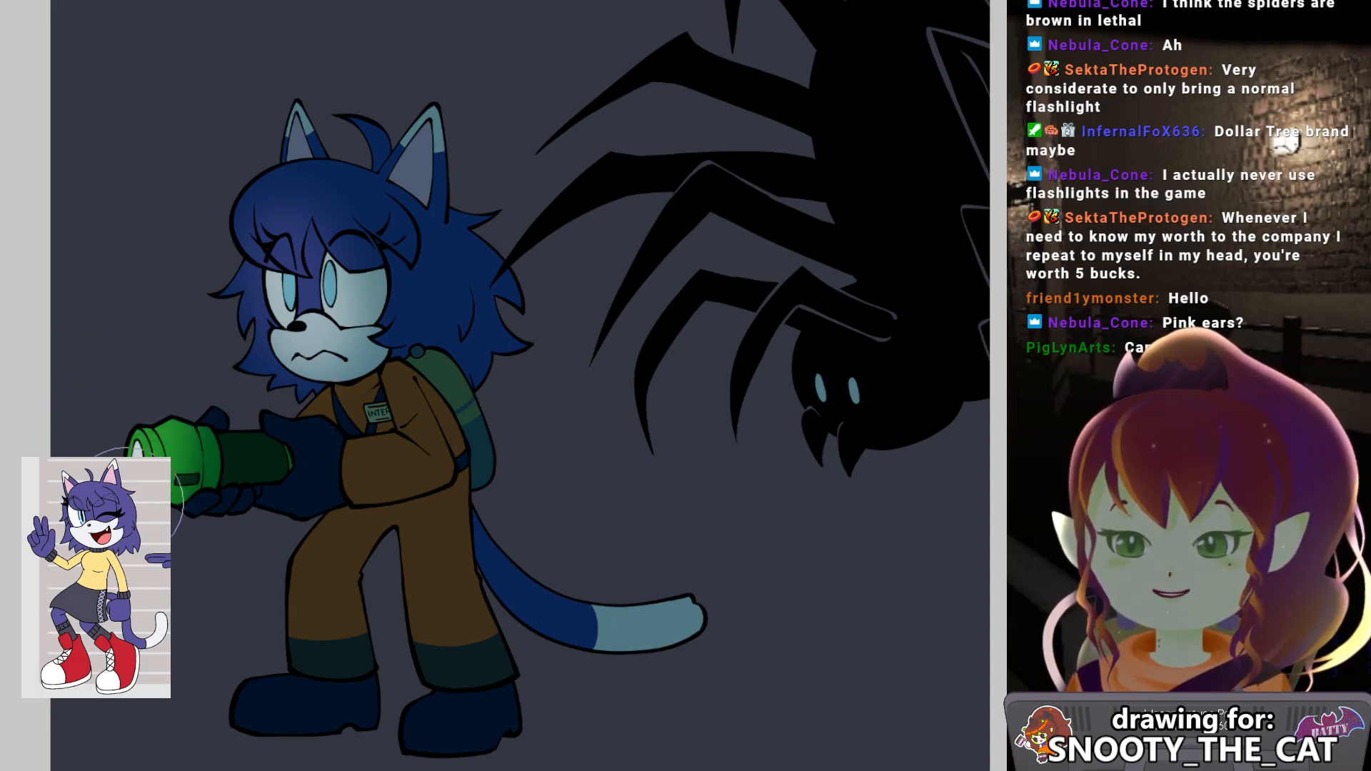
{"action": "mouse_move", "coordinate": [166, 391]}
{"action": "left_mouse_down"}
{"action": "mouse_move", "coordinate": [180, 367]}
{"action": "mouse_move", "coordinate": [149, 374]}
{"action": "left_mouse_up"}
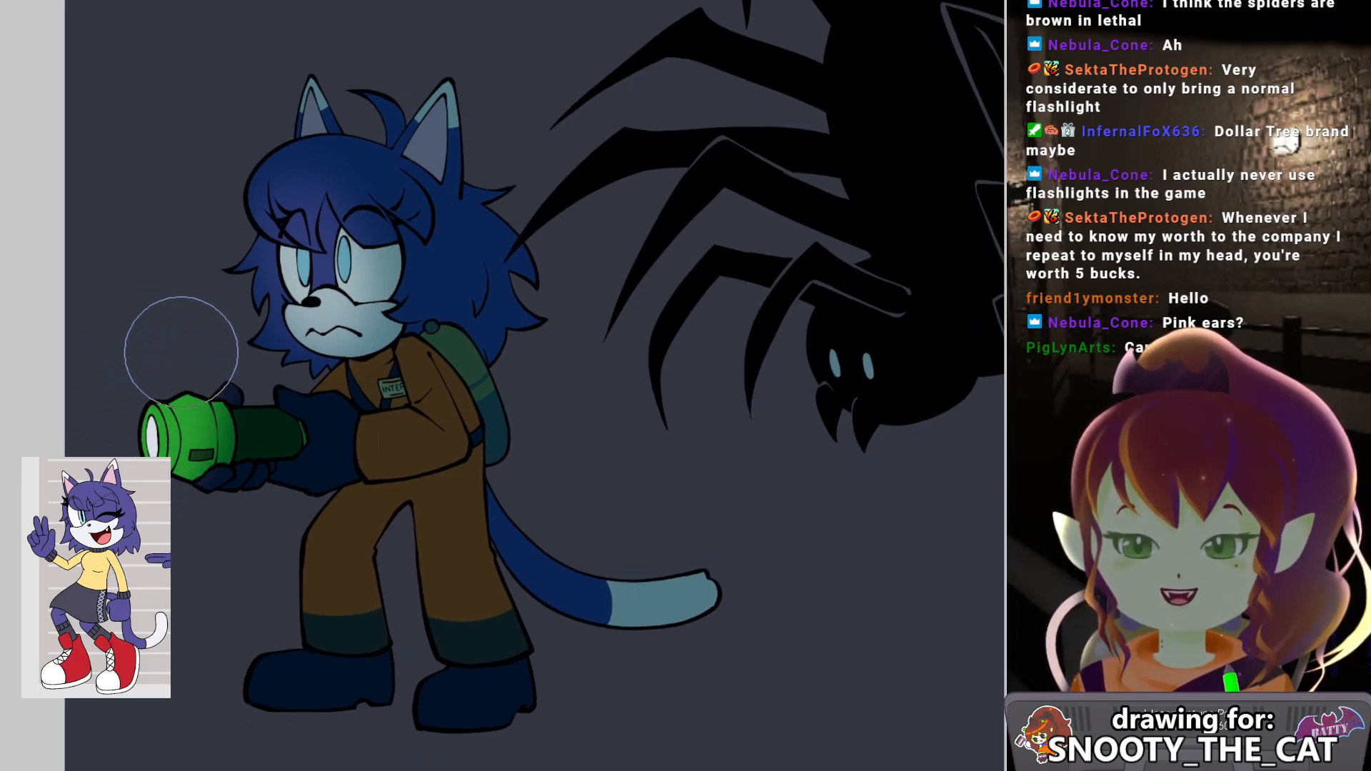
Cast soft light over the jumpsuit's torso and sleeve, the backpack tank and the hair behind the head.
{"action": "mouse_move", "coordinate": [436, 422]}
{"action": "left_mouse_down"}
{"action": "mouse_move", "coordinate": [307, 461]}
{"action": "mouse_move", "coordinate": [377, 459]}
{"action": "mouse_move", "coordinate": [432, 425]}
{"action": "mouse_move", "coordinate": [387, 363]}
{"action": "mouse_move", "coordinate": [436, 443]}
{"action": "left_mouse_up"}
{"action": "key", "text": "["}
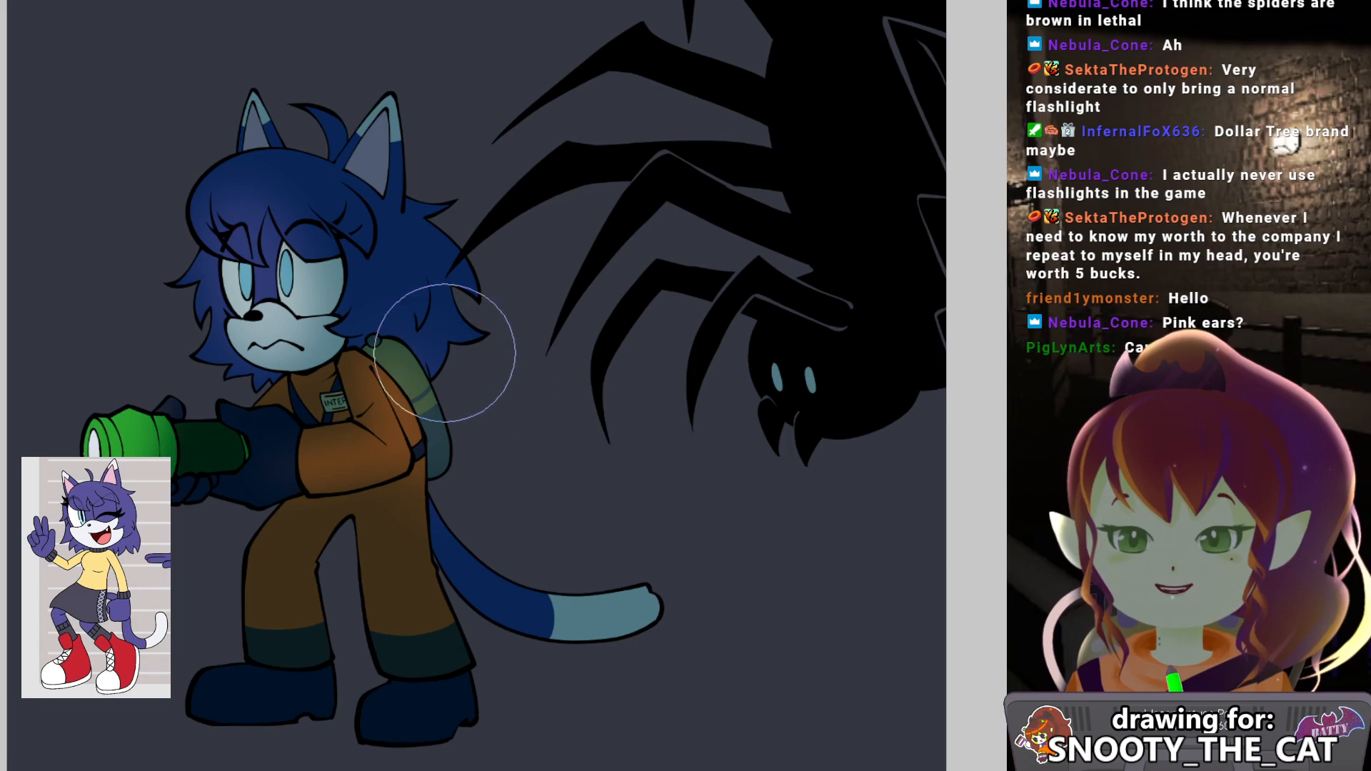
{"action": "key", "text": "["}
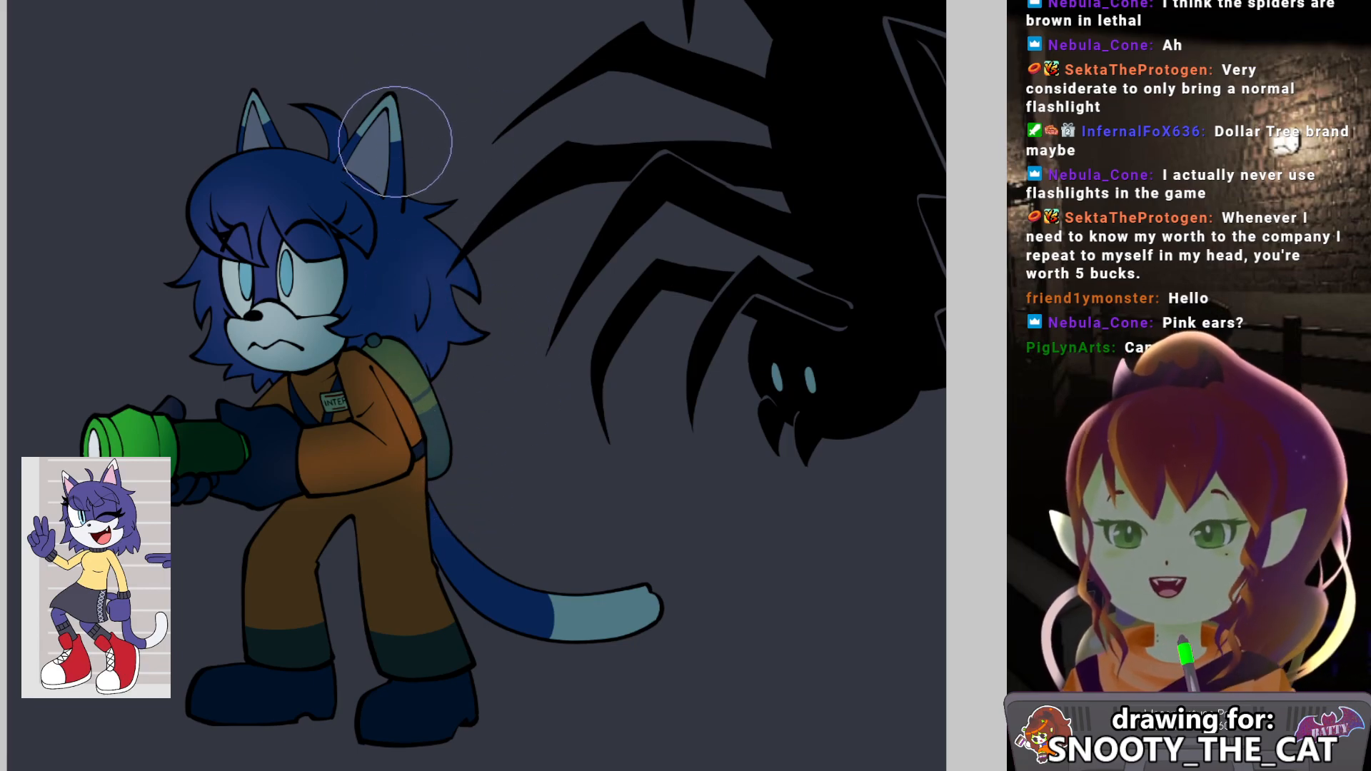
Add soft light down the fronts of both jumpsuit legs, redoing strokes until the glow fits.
{"action": "scroll", "coordinate": [378, 82], "scroll_direction": "up", "scroll_amount": 1}
{"action": "scroll", "coordinate": [279, 106], "scroll_direction": "down", "scroll_amount": 3}
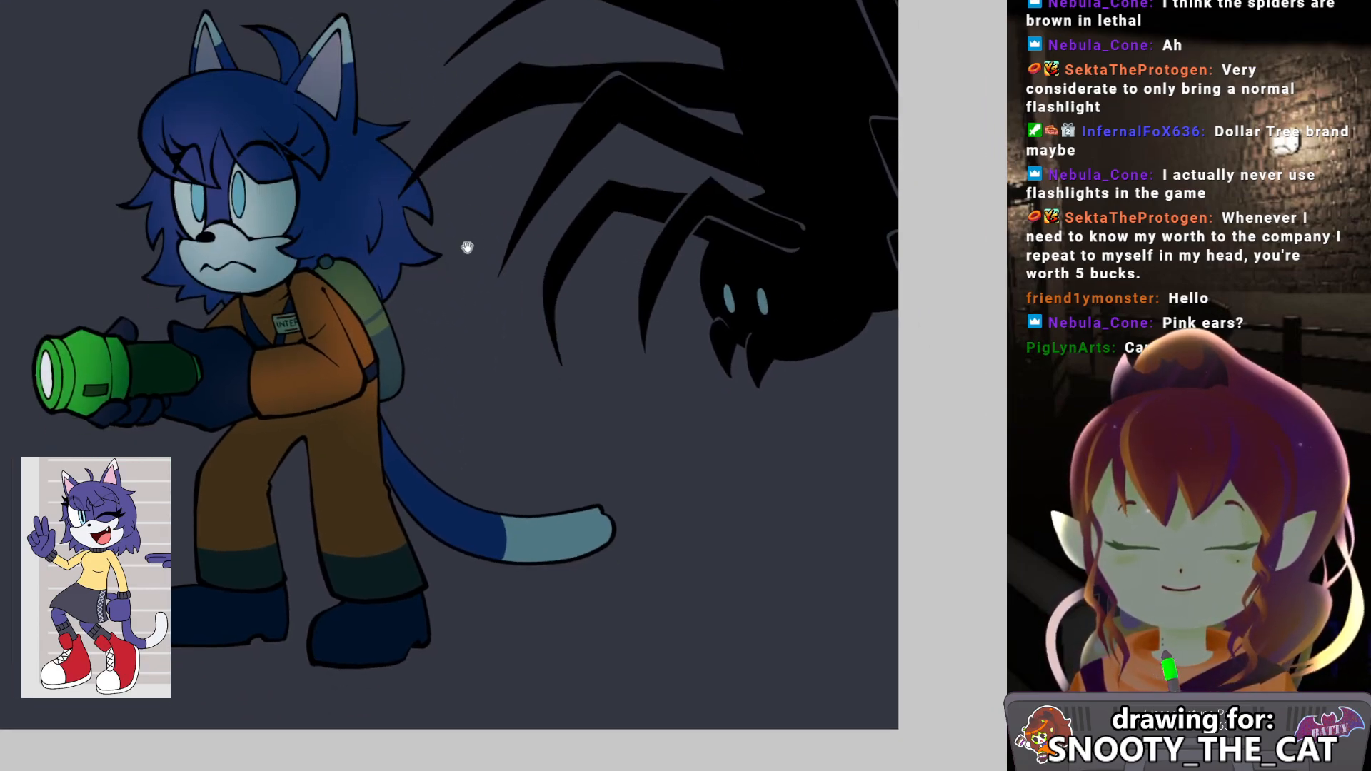
{"action": "left_click_drag", "start_coordinate": [362, 419], "coordinate": [360, 451]}
{"action": "key", "text": "ctrl+z"}
{"action": "left_click_drag", "start_coordinate": [381, 381], "coordinate": [382, 560]}
{"action": "key", "text": "ctrl+z"}
{"action": "left_click_drag", "start_coordinate": [336, 424], "coordinate": [384, 569]}
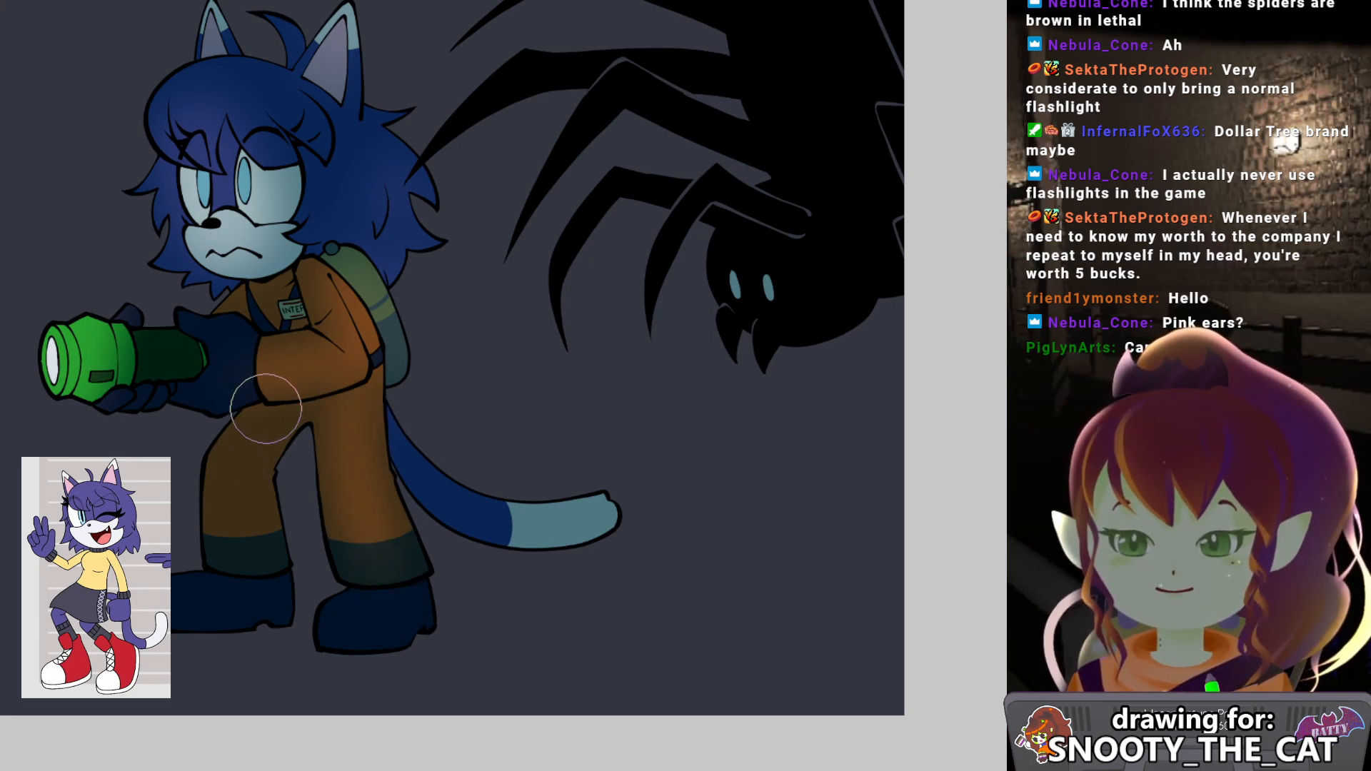
{"action": "left_click_drag", "start_coordinate": [254, 389], "coordinate": [251, 539]}
{"action": "key", "text": "ctrl+z"}
{"action": "left_click_drag", "start_coordinate": [251, 429], "coordinate": [251, 542]}
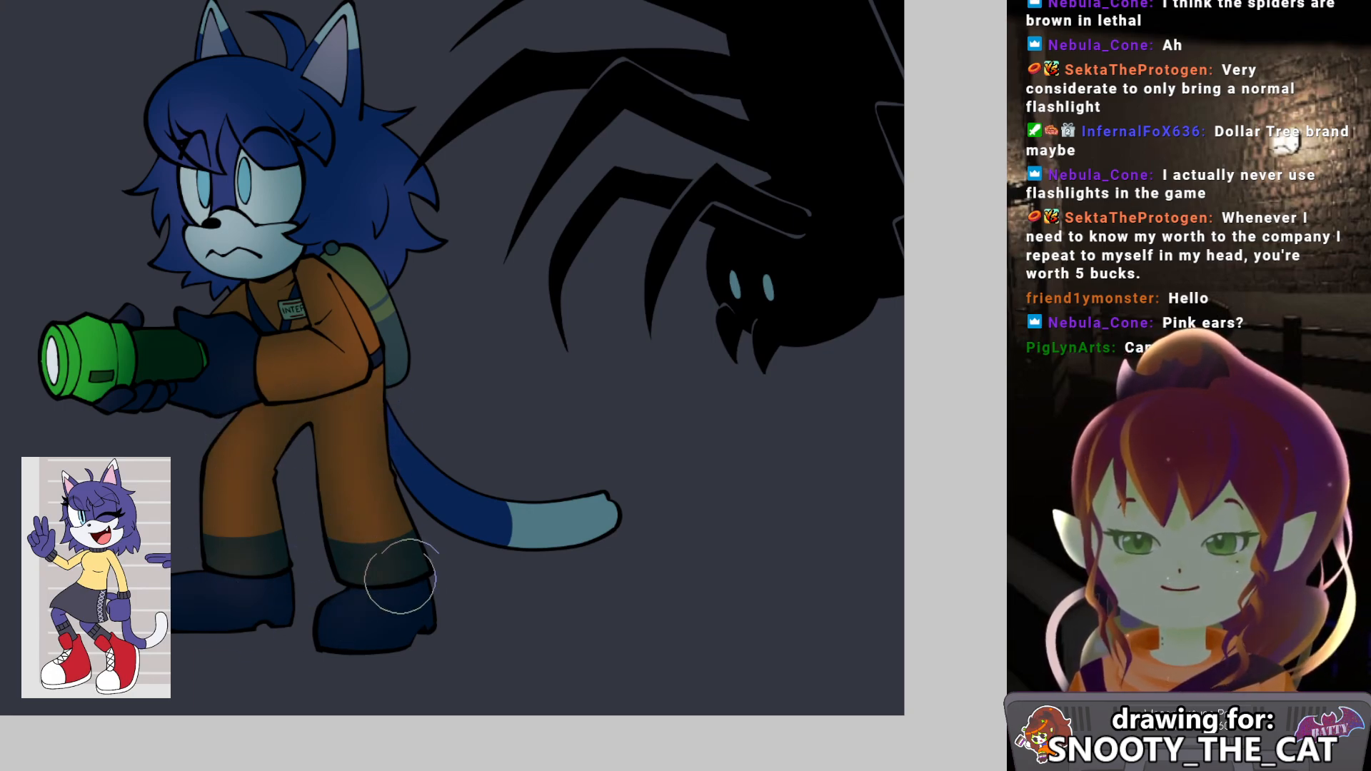
Sharpen the bright areas on the flashlight's rim and head with a smaller brush.
{"action": "scroll", "coordinate": [335, 354], "scroll_direction": "up", "scroll_amount": 2}
{"action": "left_click_drag", "start_coordinate": [335, 354], "coordinate": [381, 362]}
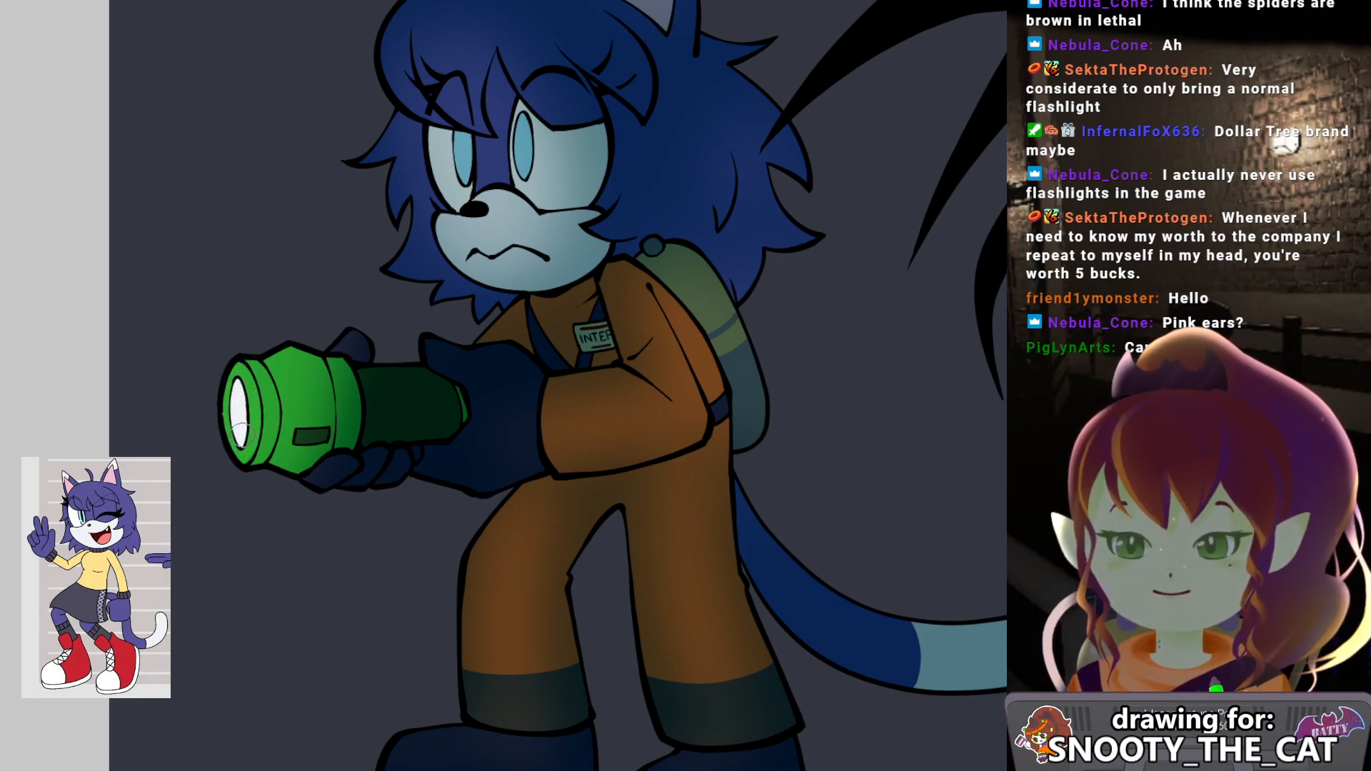
{"action": "left_click_drag", "start_coordinate": [287, 367], "coordinate": [267, 365]}
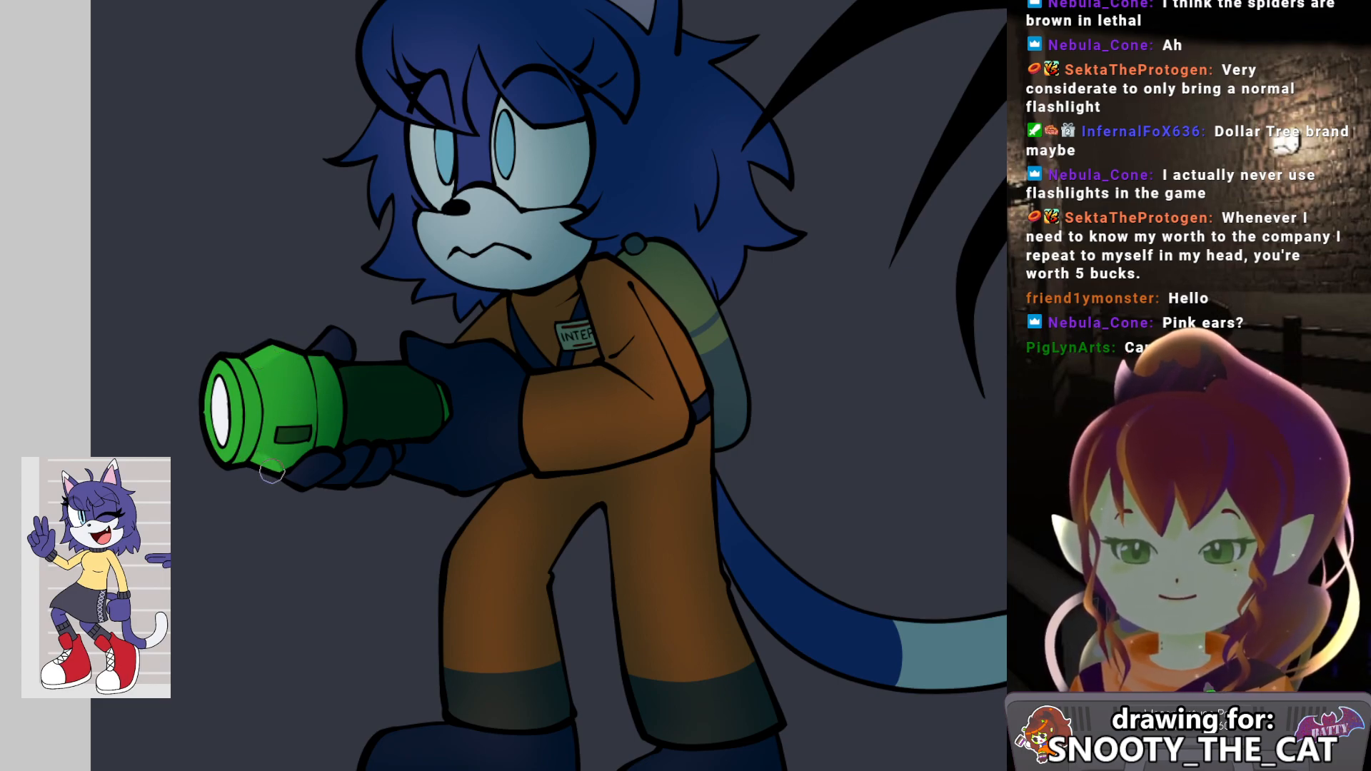
Add highlights to the gloved fingers and thumb and along the front shoulder of the jumpsuit.
{"action": "left_click_drag", "start_coordinate": [308, 488], "coordinate": [310, 495]}
{"action": "mouse_move", "coordinate": [314, 339]}
{"action": "left_mouse_down"}
{"action": "mouse_move", "coordinate": [364, 308]}
{"action": "mouse_move", "coordinate": [351, 311]}
{"action": "mouse_move", "coordinate": [412, 381]}
{"action": "left_mouse_up"}
{"action": "key", "text": "ctrl+z"}
{"action": "left_click_drag", "start_coordinate": [384, 337], "coordinate": [422, 387]}
{"action": "left_click_drag", "start_coordinate": [436, 316], "coordinate": [395, 337]}
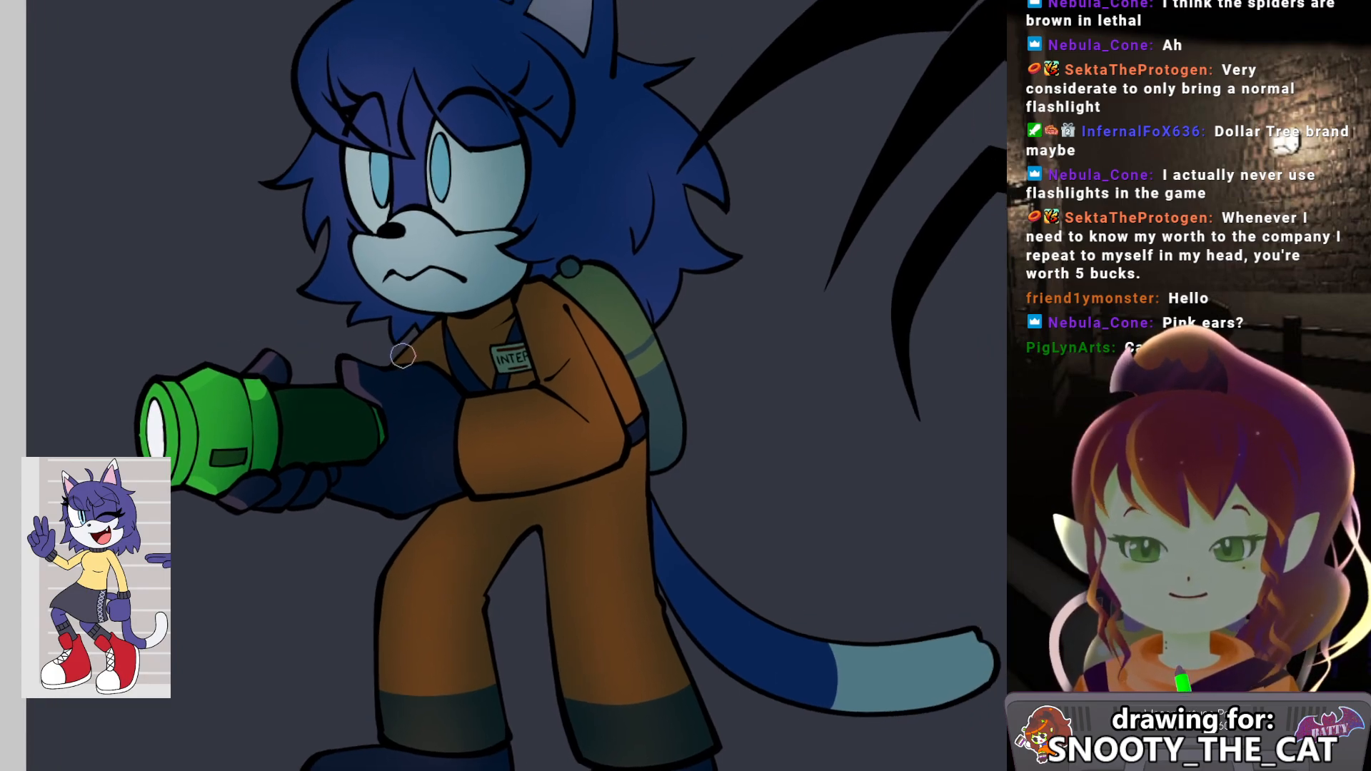
{"action": "mouse_move", "coordinate": [392, 365]}
{"action": "left_mouse_down"}
{"action": "mouse_move", "coordinate": [441, 319]}
{"action": "mouse_move", "coordinate": [400, 370]}
{"action": "left_mouse_up"}
{"action": "left_click_drag", "start_coordinate": [404, 303], "coordinate": [441, 353]}
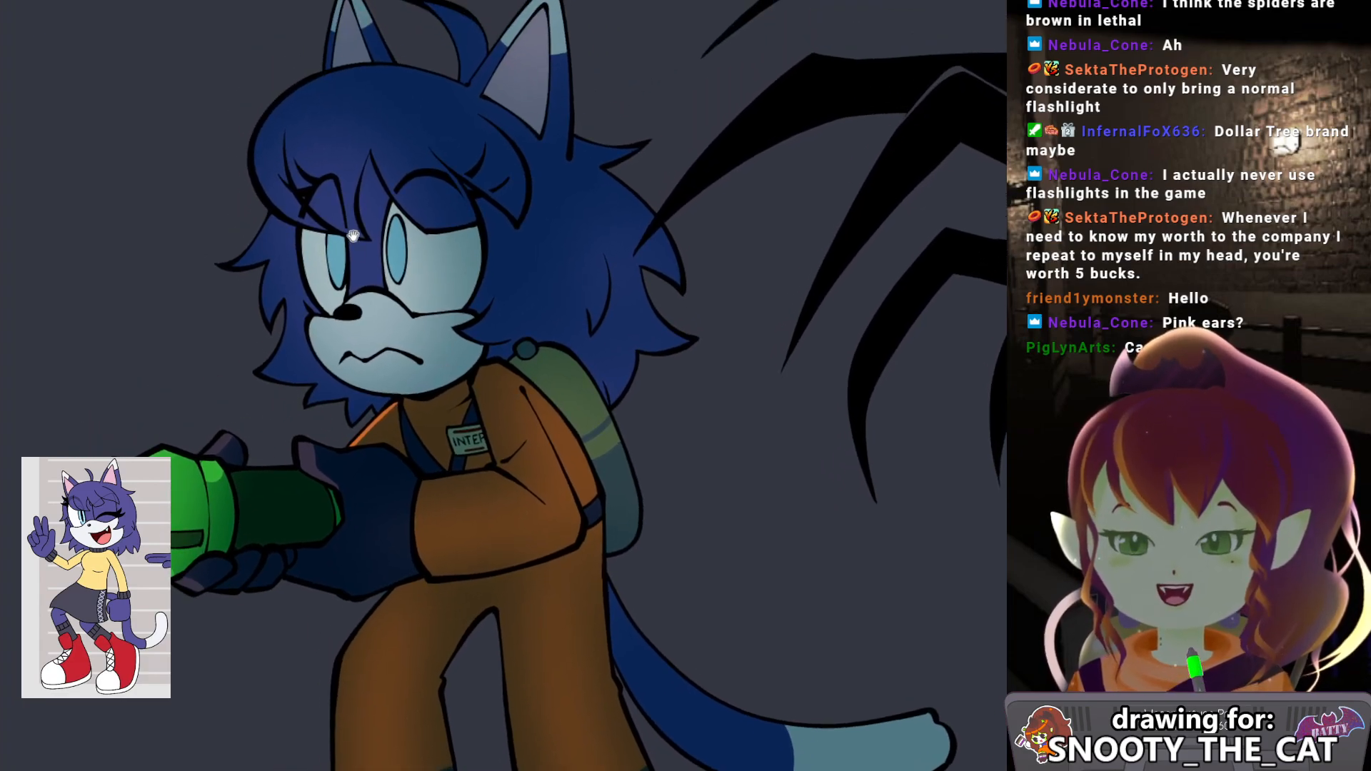
Highlight the hair strands in front of the face and brighten the cat's muzzle.
{"action": "mouse_move", "coordinate": [284, 223]}
{"action": "left_mouse_down"}
{"action": "mouse_move", "coordinate": [237, 280]}
{"action": "mouse_move", "coordinate": [282, 269]}
{"action": "mouse_move", "coordinate": [279, 332]}
{"action": "mouse_move", "coordinate": [310, 318]}
{"action": "mouse_move", "coordinate": [297, 315]}
{"action": "mouse_move", "coordinate": [265, 391]}
{"action": "left_mouse_up"}
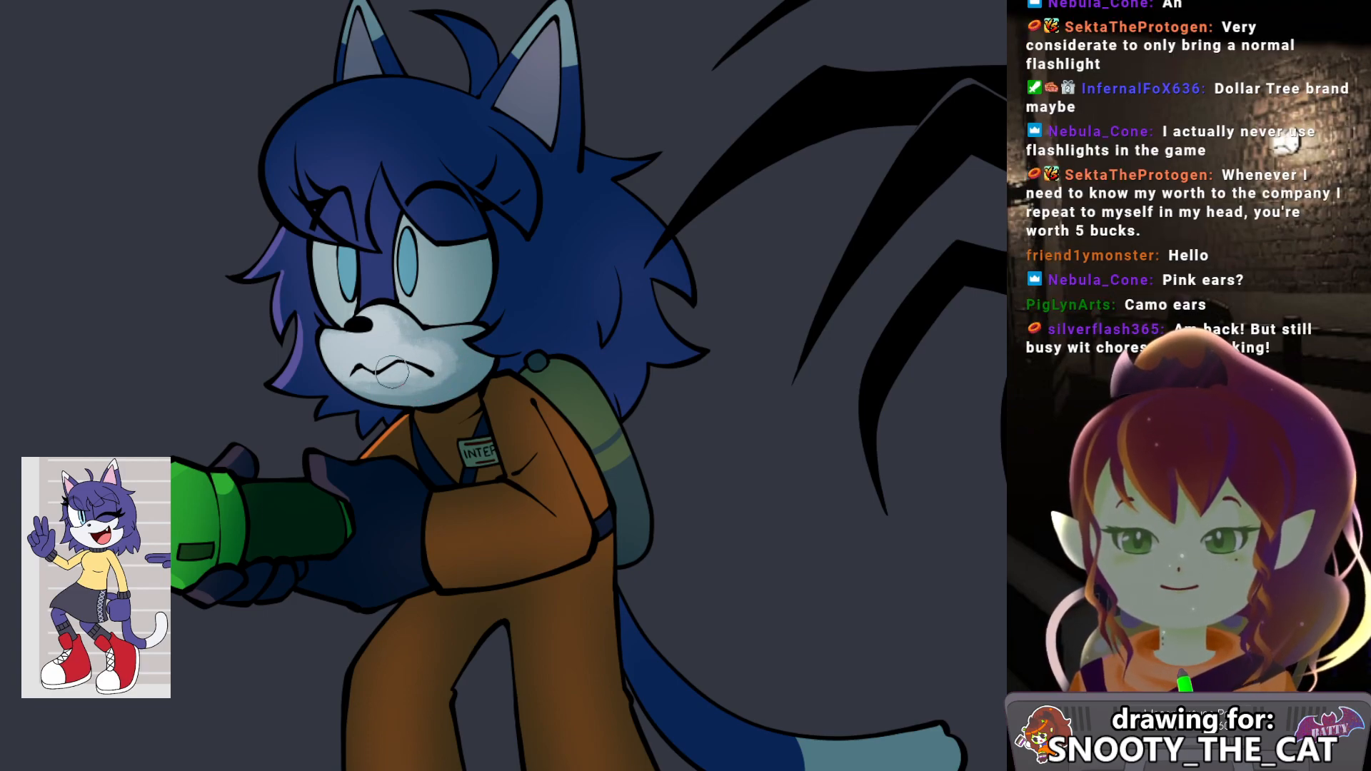
{"action": "left_click_drag", "start_coordinate": [383, 346], "coordinate": [374, 347]}
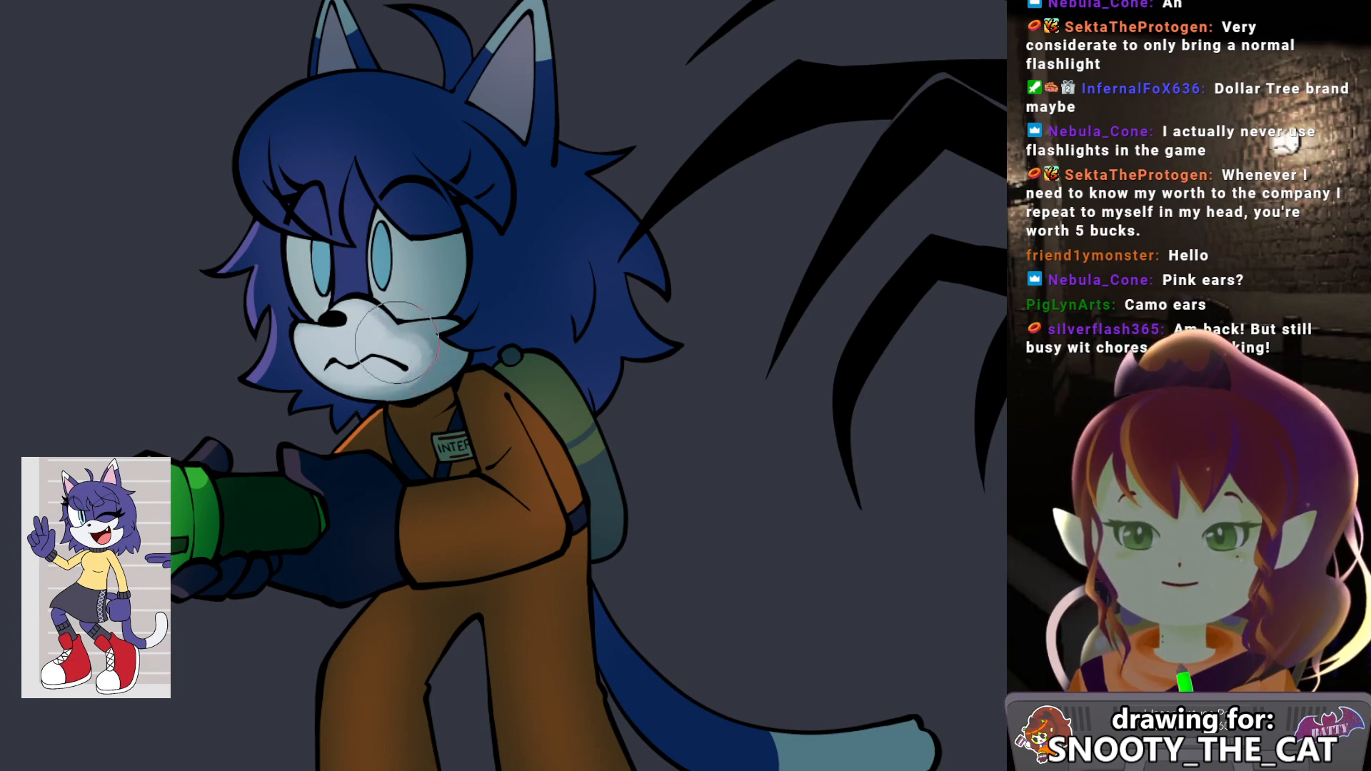
{"action": "left_click_drag", "start_coordinate": [382, 230], "coordinate": [410, 292]}
Brighten the whites of the cat's eyes with a smaller brush and trim the edges with the eraser.
{"action": "key", "text": "bracketleft"}
{"action": "key", "text": "bracketleft"}
{"action": "key", "text": "bracketleft"}
{"action": "key", "text": "bracketleft"}
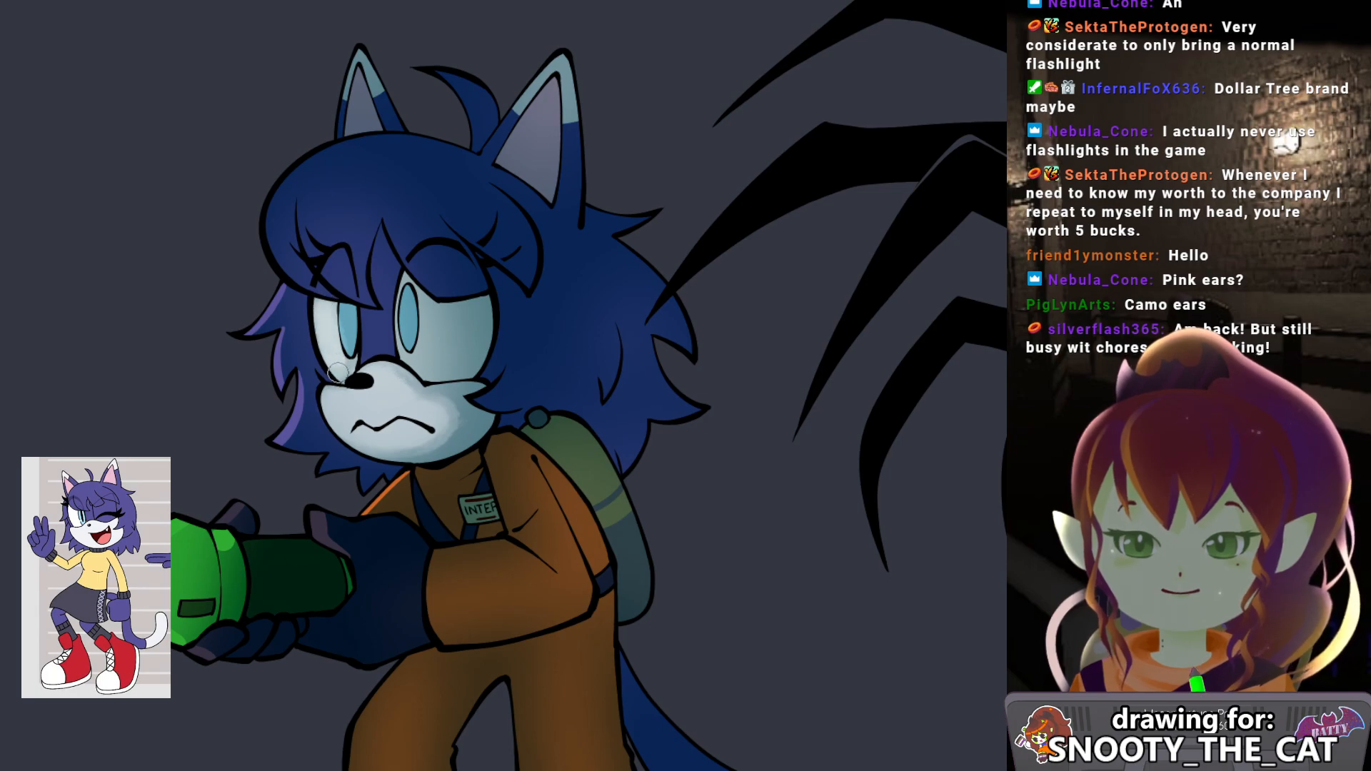
{"action": "mouse_move", "coordinate": [431, 334]}
{"action": "left_mouse_down"}
{"action": "mouse_move", "coordinate": [426, 309]}
{"action": "mouse_move", "coordinate": [444, 312]}
{"action": "mouse_move", "coordinate": [327, 307]}
{"action": "mouse_move", "coordinate": [417, 347]}
{"action": "mouse_move", "coordinate": [429, 370]}
{"action": "mouse_move", "coordinate": [446, 306]}
{"action": "mouse_move", "coordinate": [460, 333]}
{"action": "mouse_move", "coordinate": [399, 324]}
{"action": "mouse_move", "coordinate": [422, 361]}
{"action": "mouse_move", "coordinate": [412, 295]}
{"action": "left_mouse_up"}
{"action": "left_click_drag", "start_coordinate": [490, 242], "coordinate": [454, 218]}
{"action": "key", "text": "e"}
{"action": "left_click_drag", "start_coordinate": [408, 327], "coordinate": [431, 293]}
{"action": "key", "text": "b"}
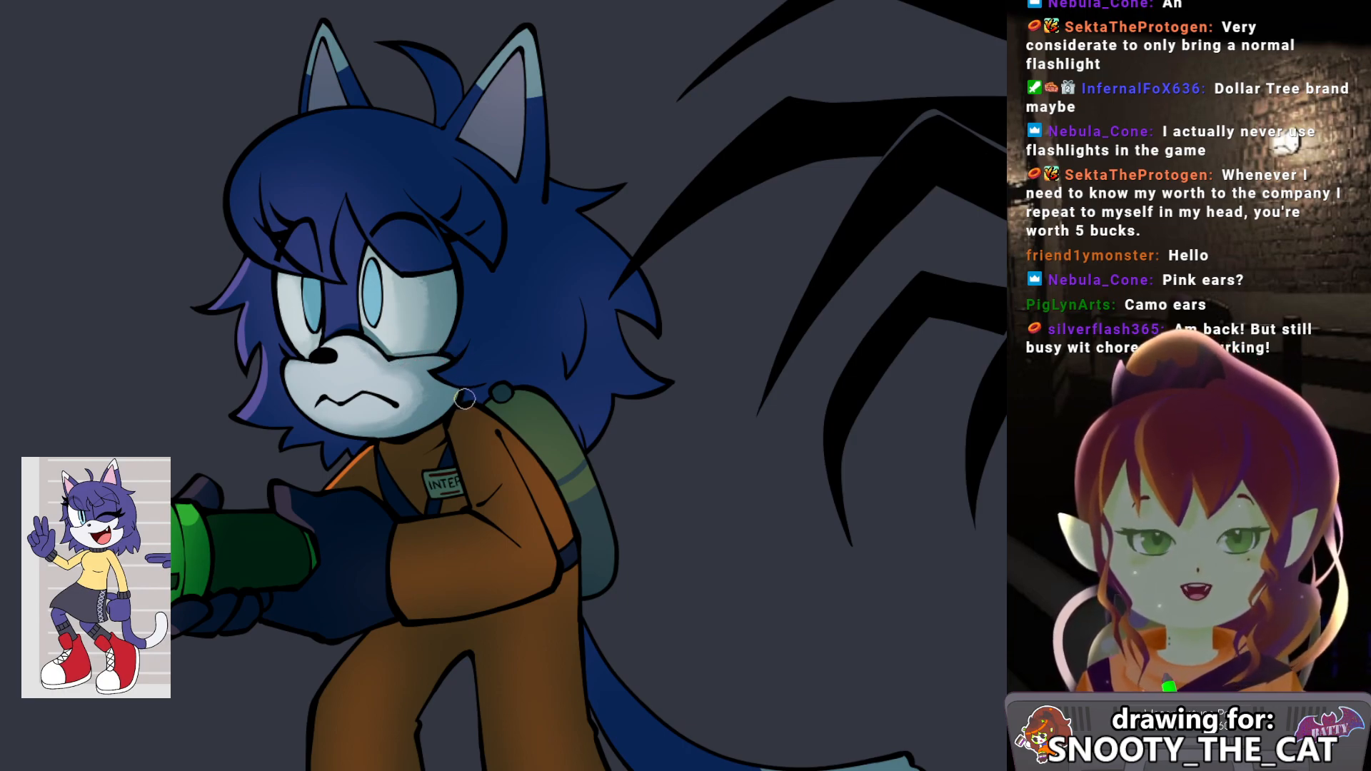
Refine the edges between light and shadow on the cat's eye whites and cheek.
{"action": "key", "text": "e"}
{"action": "mouse_move", "coordinate": [375, 322]}
{"action": "left_mouse_down"}
{"action": "mouse_move", "coordinate": [348, 316]}
{"action": "mouse_move", "coordinate": [407, 320]}
{"action": "mouse_move", "coordinate": [429, 343]}
{"action": "left_mouse_up"}
{"action": "key", "text": "b"}
{"action": "mouse_move", "coordinate": [415, 249]}
{"action": "left_mouse_down"}
{"action": "mouse_move", "coordinate": [359, 247]}
{"action": "mouse_move", "coordinate": [399, 227]}
{"action": "left_mouse_up"}
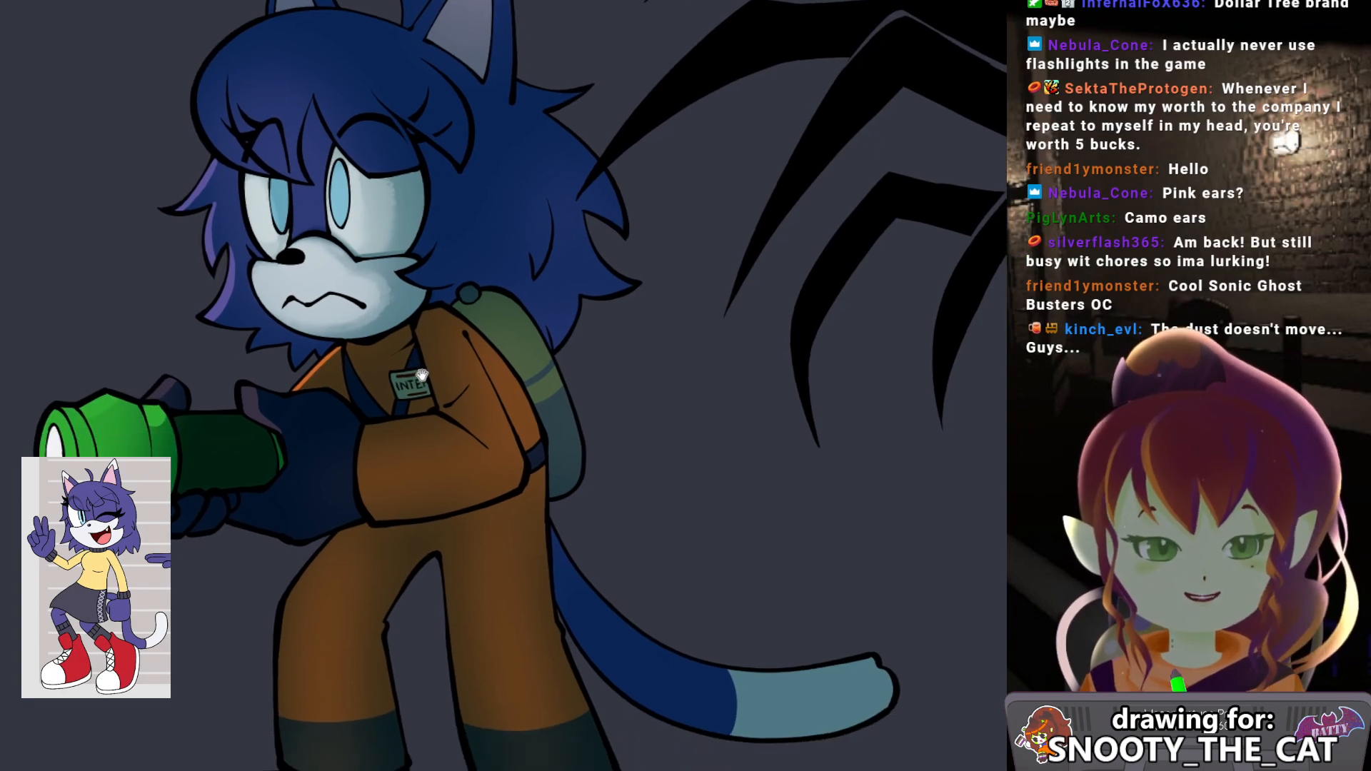
Touch up the lighting on the flashlight, the gloves and the jumpsuit's front, varying the brush size.
{"action": "left_click_drag", "start_coordinate": [434, 394], "coordinate": [452, 386]}
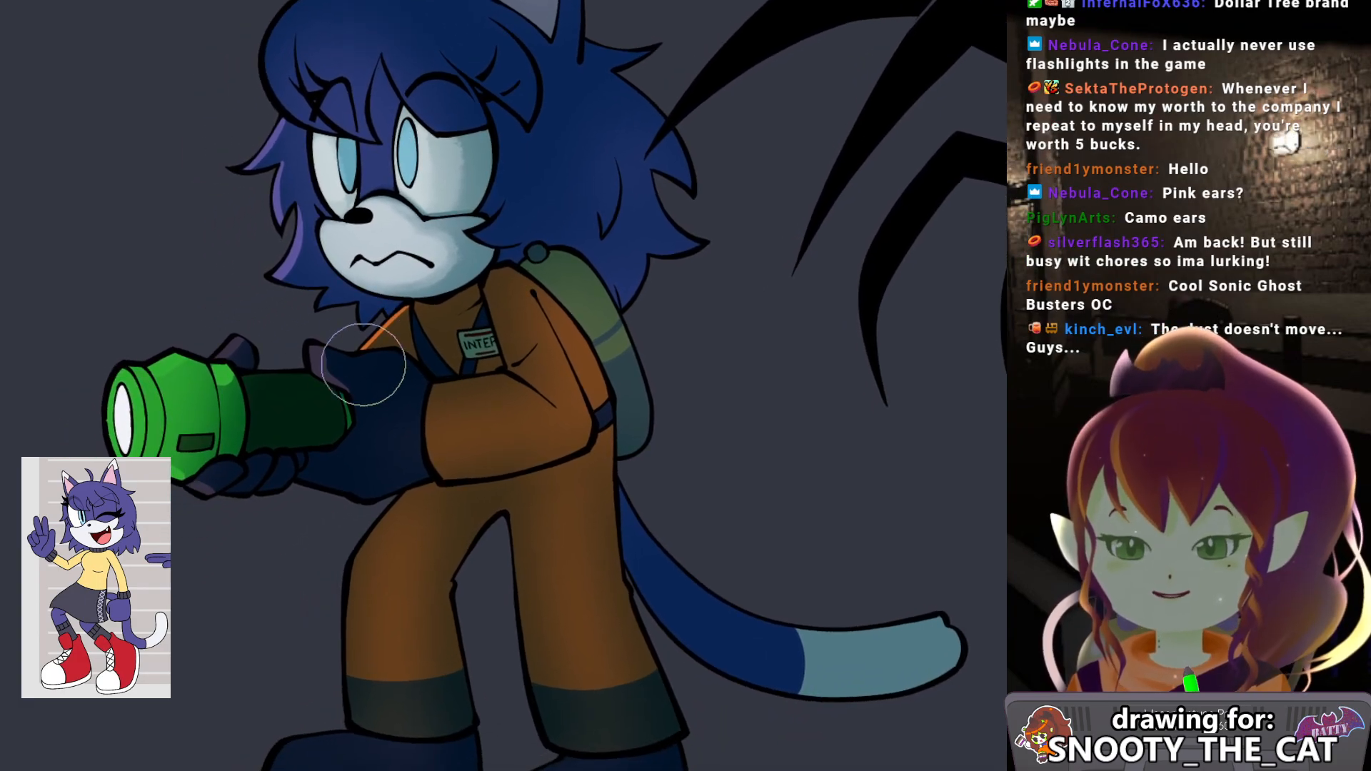
{"action": "left_click_drag", "start_coordinate": [282, 397], "coordinate": [288, 397]}
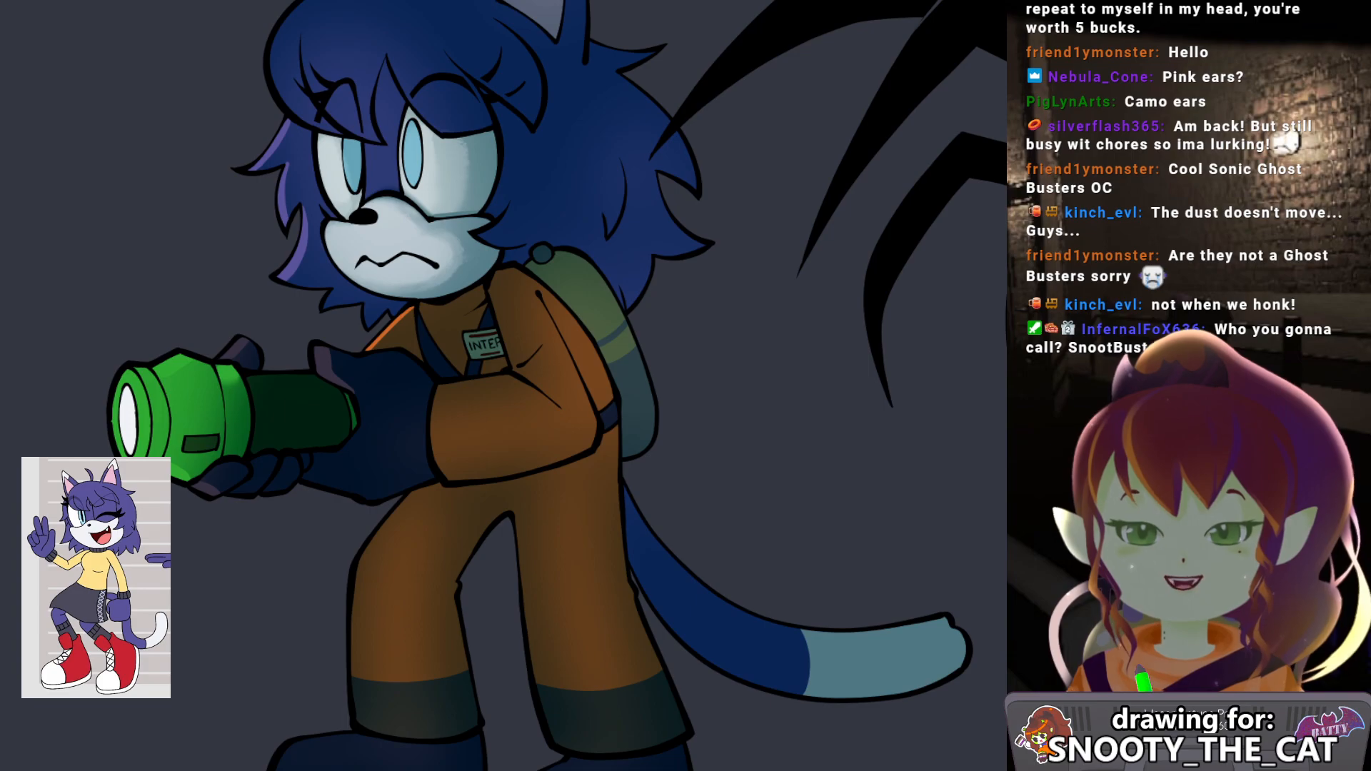
{"action": "left_click_drag", "start_coordinate": [573, 299], "coordinate": [618, 297]}
{"action": "key", "text": "bracketright"}
{"action": "key", "text": "bracketright"}
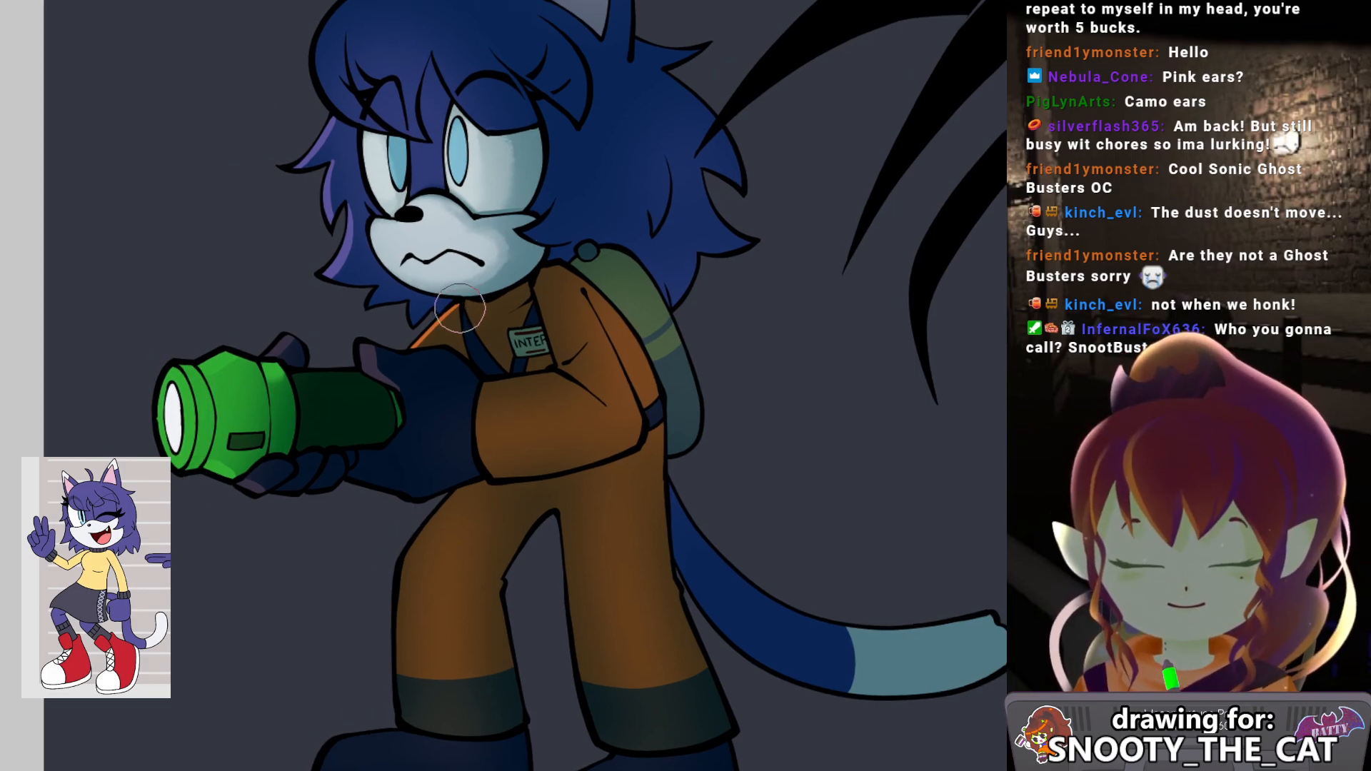
{"action": "mouse_move", "coordinate": [459, 309]}
{"action": "left_mouse_down"}
{"action": "mouse_move", "coordinate": [436, 329]}
{"action": "mouse_move", "coordinate": [464, 311]}
{"action": "mouse_move", "coordinate": [436, 305]}
{"action": "mouse_move", "coordinate": [452, 299]}
{"action": "mouse_move", "coordinate": [434, 310]}
{"action": "mouse_move", "coordinate": [455, 275]}
{"action": "mouse_move", "coordinate": [430, 332]}
{"action": "mouse_move", "coordinate": [430, 317]}
{"action": "mouse_move", "coordinate": [384, 300]}
{"action": "mouse_move", "coordinate": [430, 321]}
{"action": "mouse_move", "coordinate": [419, 339]}
{"action": "mouse_move", "coordinate": [389, 286]}
{"action": "left_mouse_up"}
{"action": "key", "text": "bracketleft"}
{"action": "key", "text": "bracketleft"}
{"action": "key", "text": "bracketleft"}
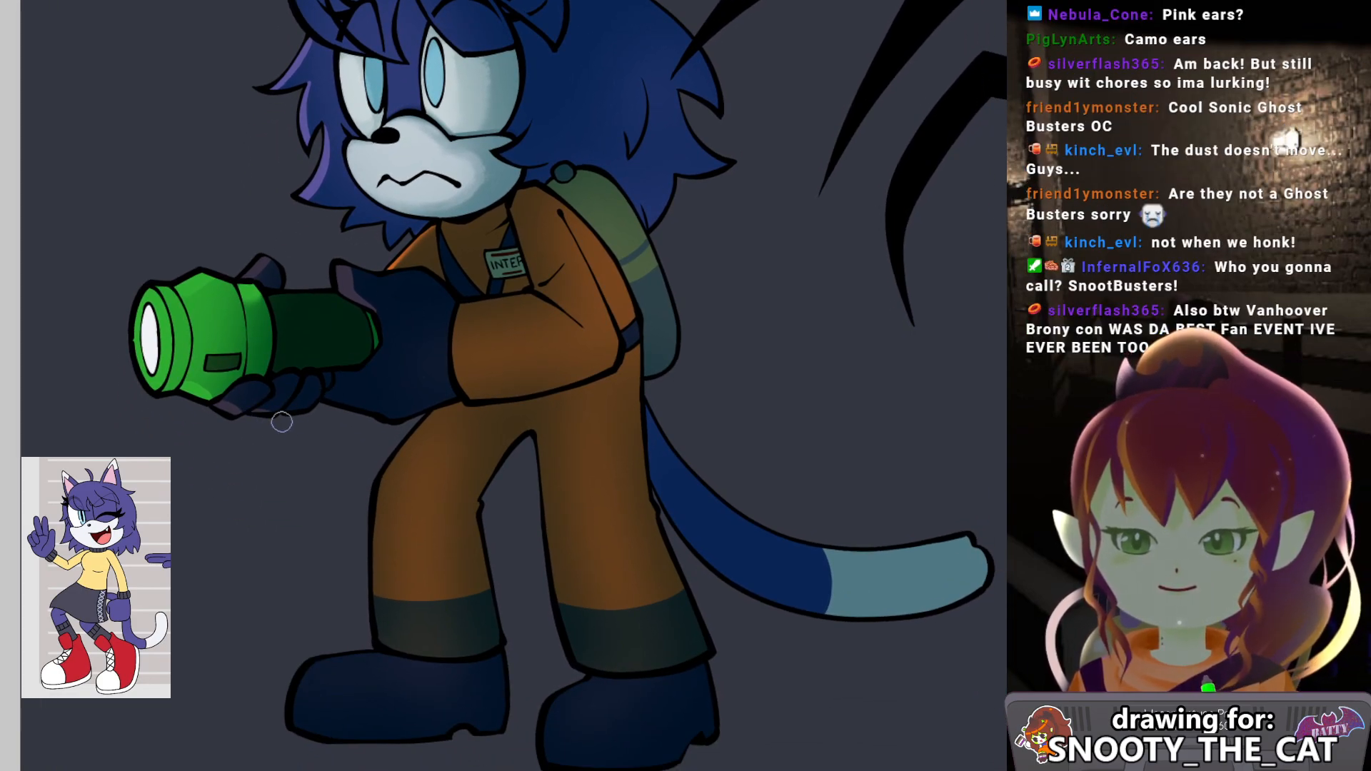
{"action": "left_click_drag", "start_coordinate": [298, 416], "coordinate": [282, 422]}
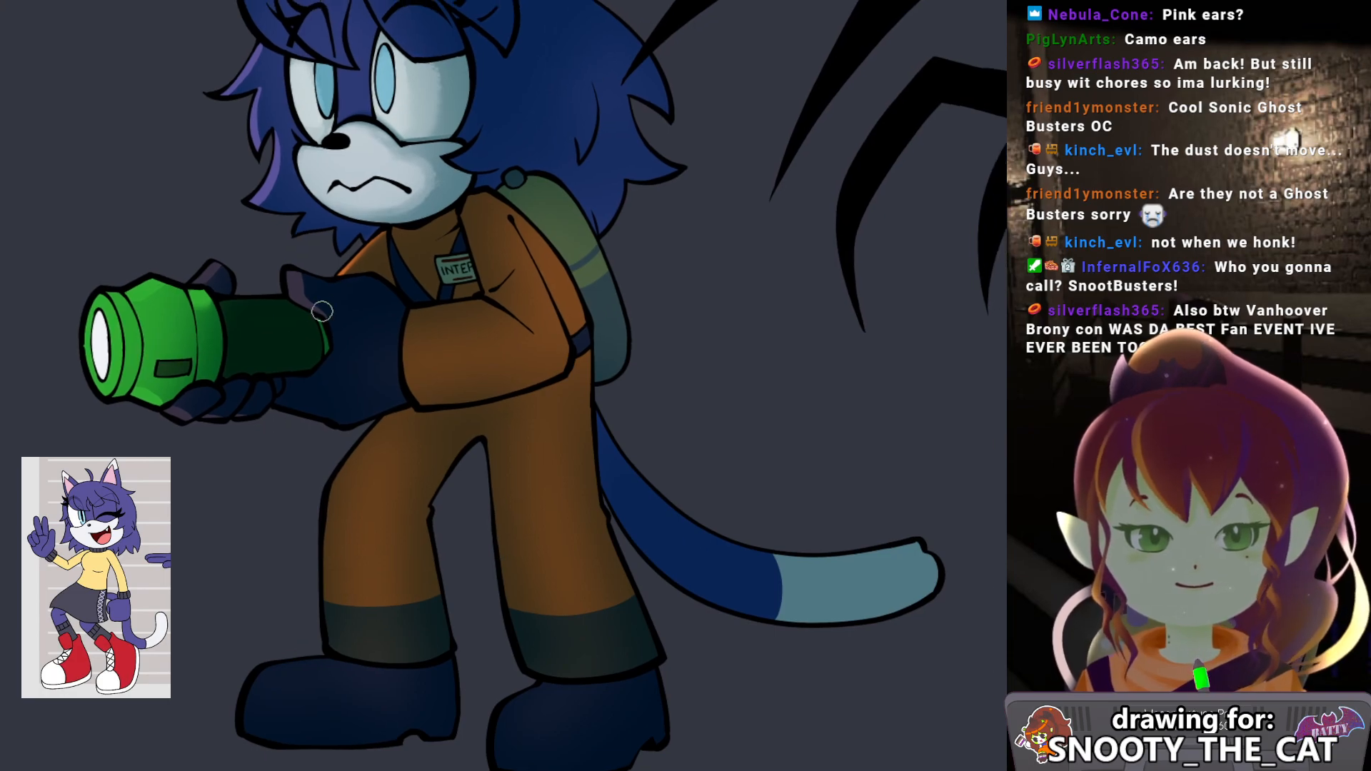
Paint lighter purple highlights along the lower front edge and strands of the cat's fringe.
{"action": "scroll", "coordinate": [323, 309], "scroll_direction": "up", "scroll_amount": 5}
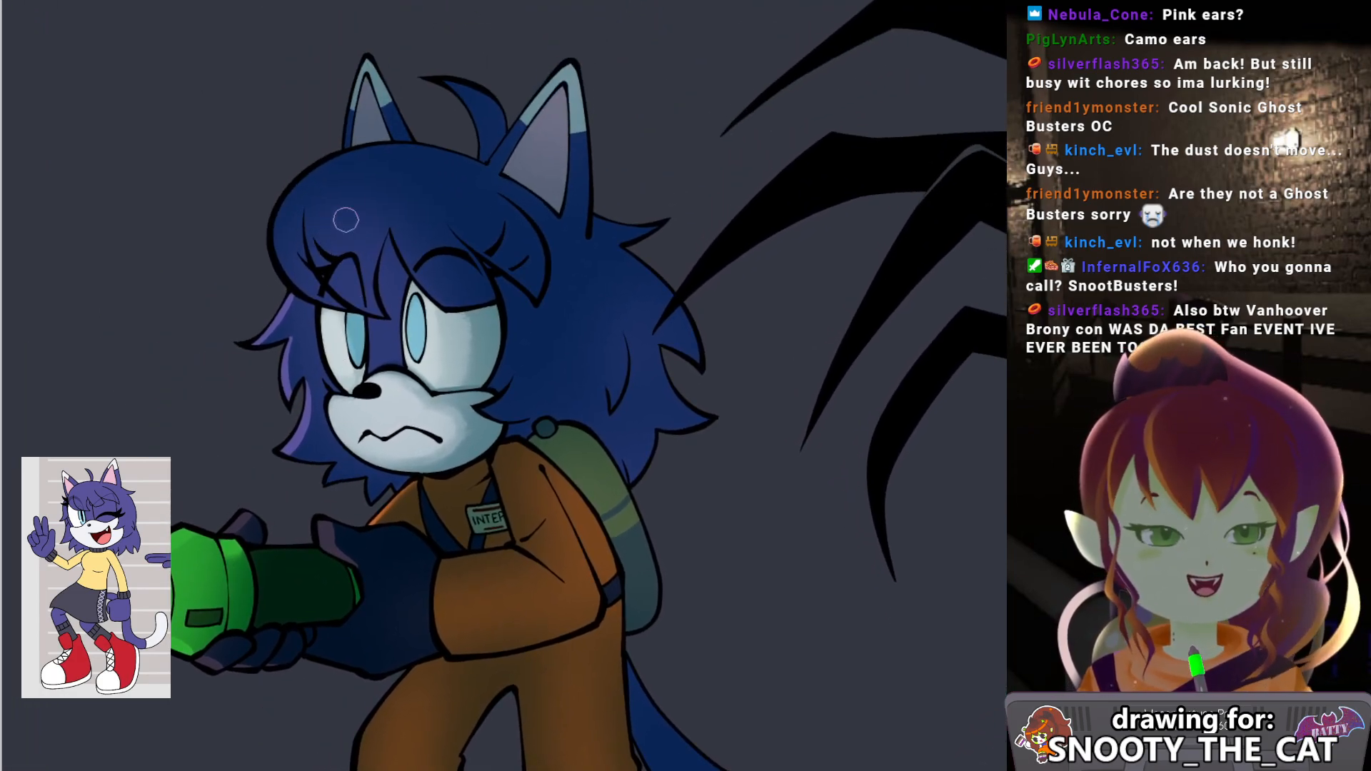
{"action": "mouse_move", "coordinate": [271, 228]}
{"action": "left_mouse_down"}
{"action": "mouse_move", "coordinate": [279, 258]}
{"action": "mouse_move", "coordinate": [325, 294]}
{"action": "mouse_move", "coordinate": [270, 231]}
{"action": "mouse_move", "coordinate": [284, 265]}
{"action": "mouse_move", "coordinate": [337, 301]}
{"action": "left_mouse_up"}
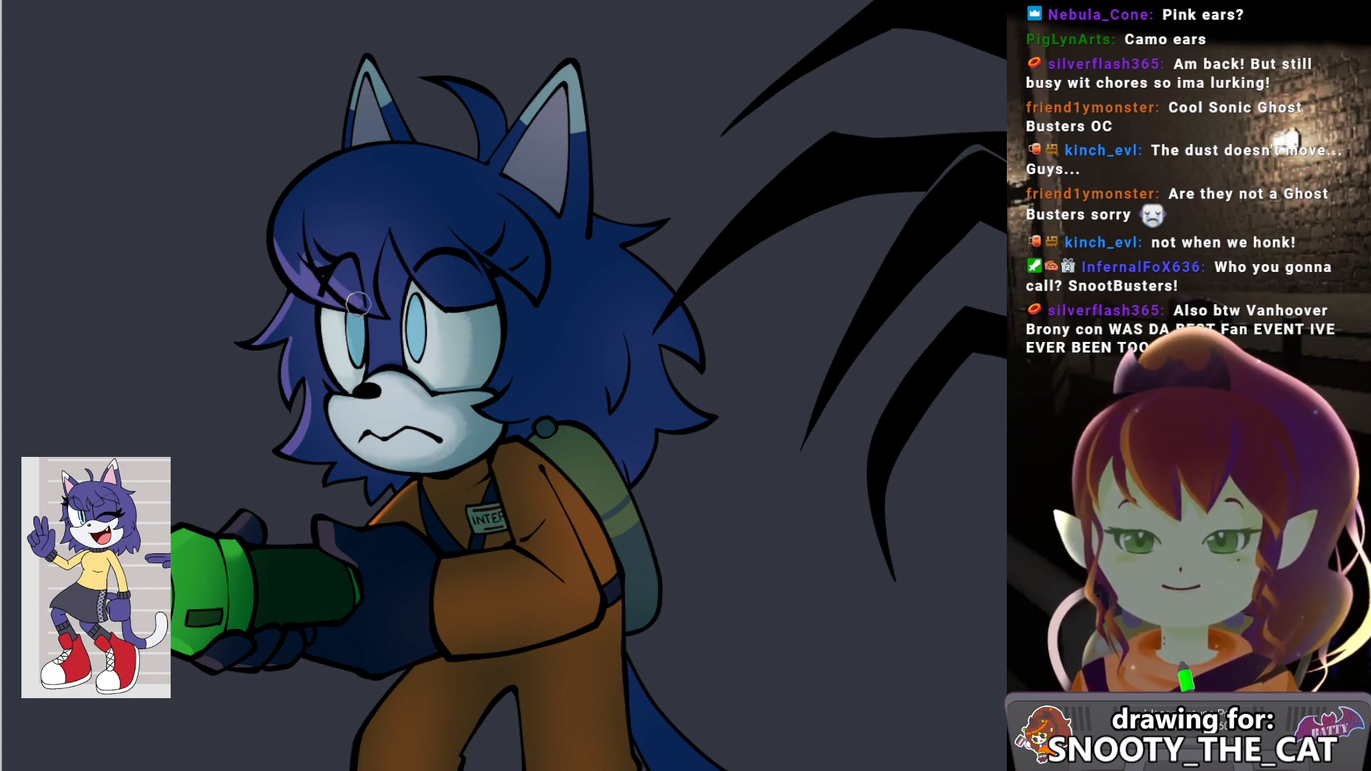
{"action": "left_click_drag", "start_coordinate": [354, 295], "coordinate": [345, 293]}
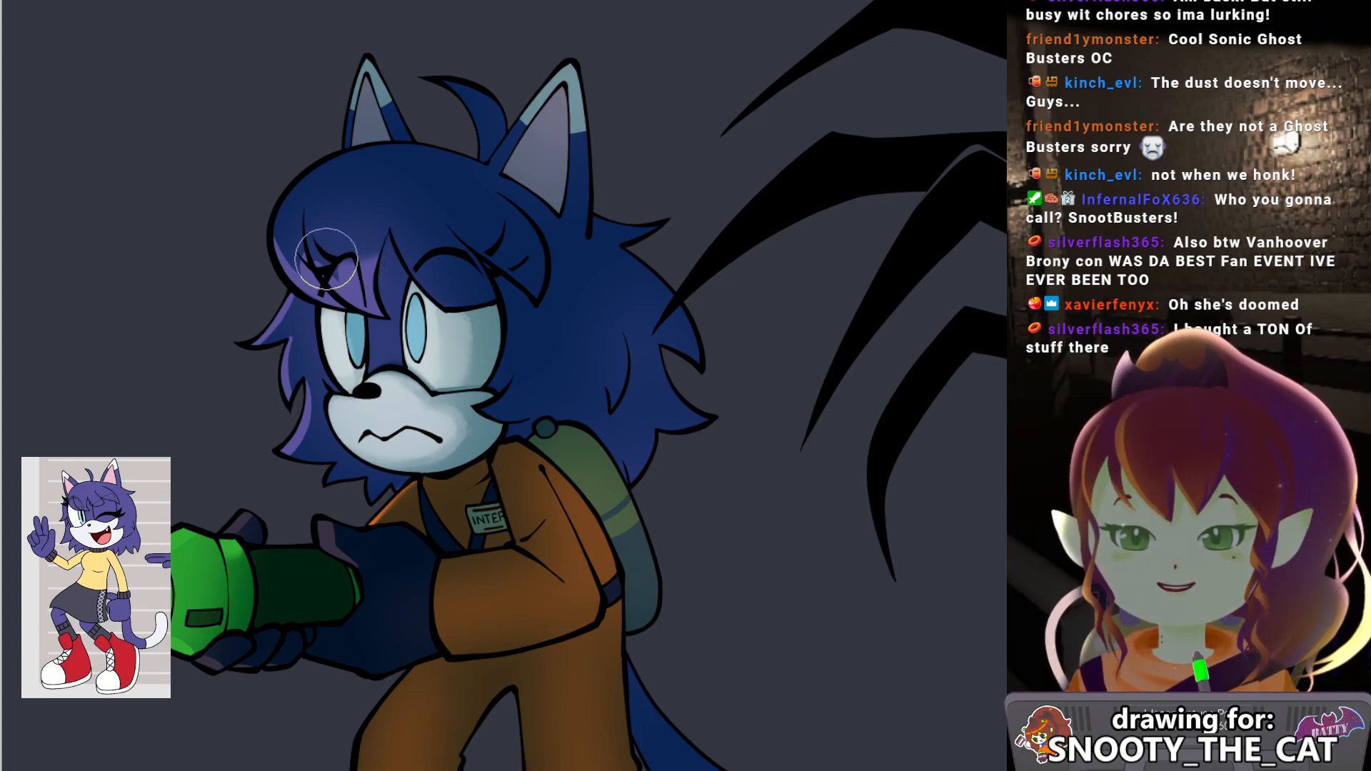
{"action": "left_click_drag", "start_coordinate": [428, 235], "coordinate": [378, 232]}
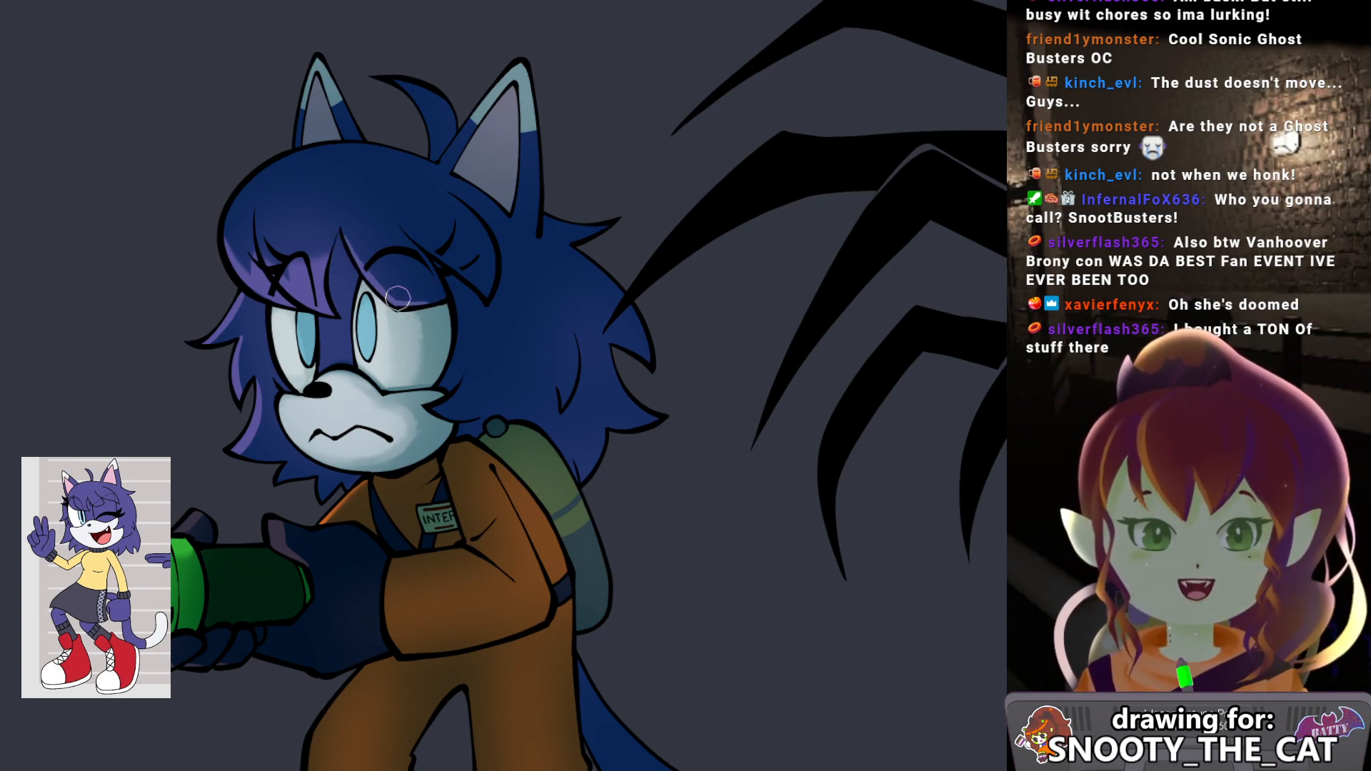
Extend the purple highlight across the fringe and eyelid above the cat's larger eye, softening it with the eraser.
{"action": "mouse_move", "coordinate": [409, 218]}
{"action": "left_mouse_down"}
{"action": "mouse_move", "coordinate": [399, 255]}
{"action": "mouse_move", "coordinate": [436, 286]}
{"action": "left_mouse_up"}
{"action": "key", "text": "e"}
{"action": "left_click_drag", "start_coordinate": [403, 237], "coordinate": [388, 245]}
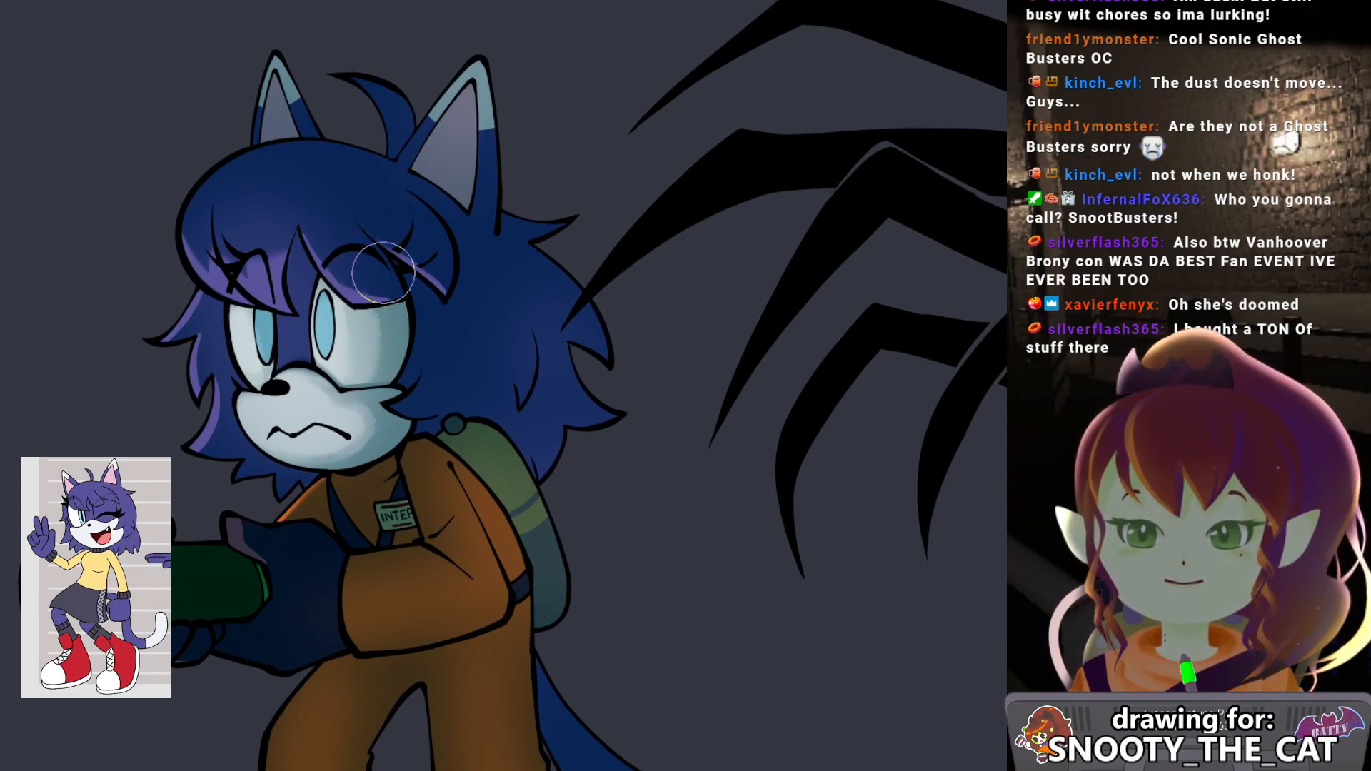
{"action": "left_click_drag", "start_coordinate": [416, 204], "coordinate": [427, 231]}
{"action": "key", "text": "b"}
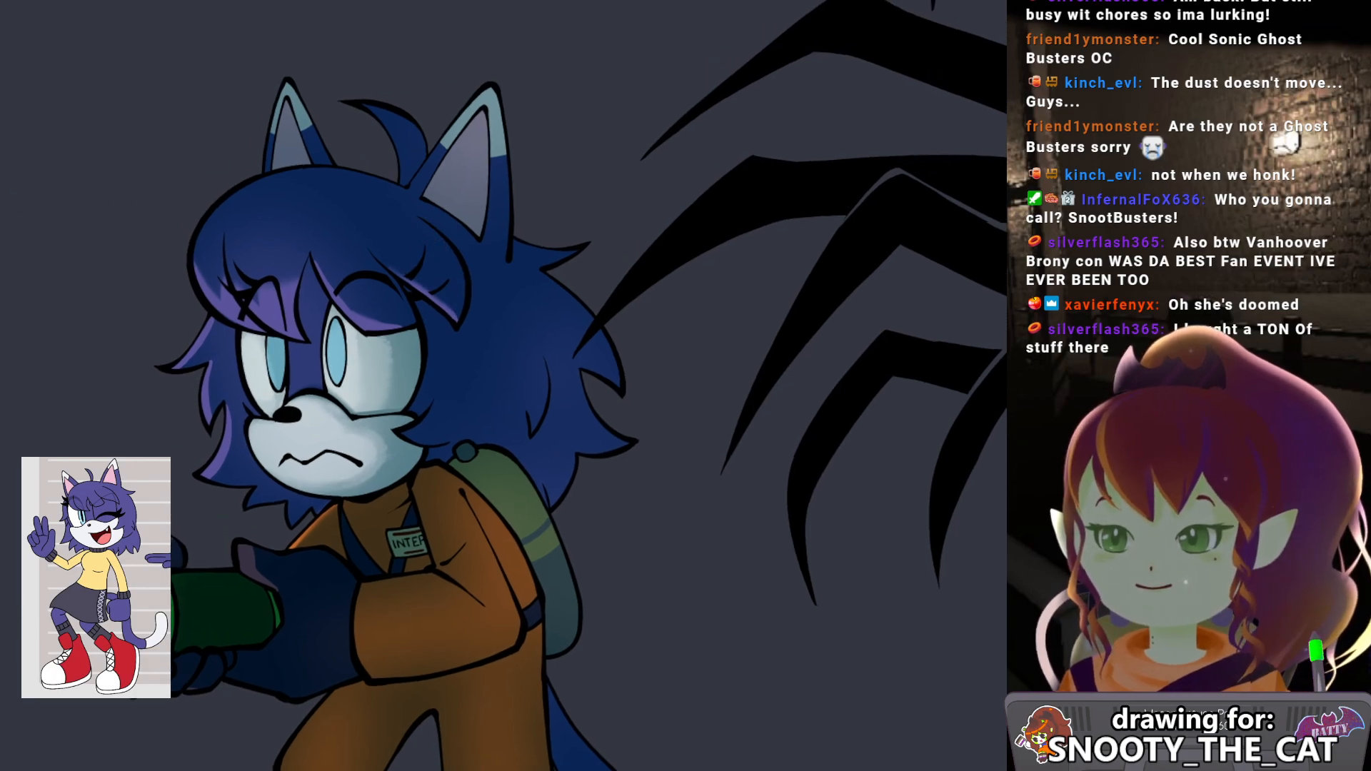
Add a soft highlight band across the top of the hair and brighten the strands beside the cheek.
{"action": "mouse_move", "coordinate": [220, 234]}
{"action": "left_mouse_down"}
{"action": "mouse_move", "coordinate": [293, 207]}
{"action": "mouse_move", "coordinate": [237, 212]}
{"action": "mouse_move", "coordinate": [407, 190]}
{"action": "mouse_move", "coordinate": [325, 193]}
{"action": "mouse_move", "coordinate": [220, 244]}
{"action": "mouse_move", "coordinate": [396, 202]}
{"action": "mouse_move", "coordinate": [285, 213]}
{"action": "mouse_move", "coordinate": [344, 204]}
{"action": "mouse_move", "coordinate": [294, 212]}
{"action": "mouse_move", "coordinate": [310, 187]}
{"action": "left_mouse_up"}
{"action": "key", "text": "["}
{"action": "mouse_move", "coordinate": [214, 222]}
{"action": "left_mouse_down"}
{"action": "mouse_move", "coordinate": [294, 199]}
{"action": "mouse_move", "coordinate": [386, 205]}
{"action": "mouse_move", "coordinate": [309, 227]}
{"action": "left_mouse_up"}
{"action": "mouse_move", "coordinate": [457, 219]}
{"action": "left_mouse_down"}
{"action": "mouse_move", "coordinate": [432, 197]}
{"action": "mouse_move", "coordinate": [432, 126]}
{"action": "mouse_move", "coordinate": [461, 109]}
{"action": "left_mouse_up"}
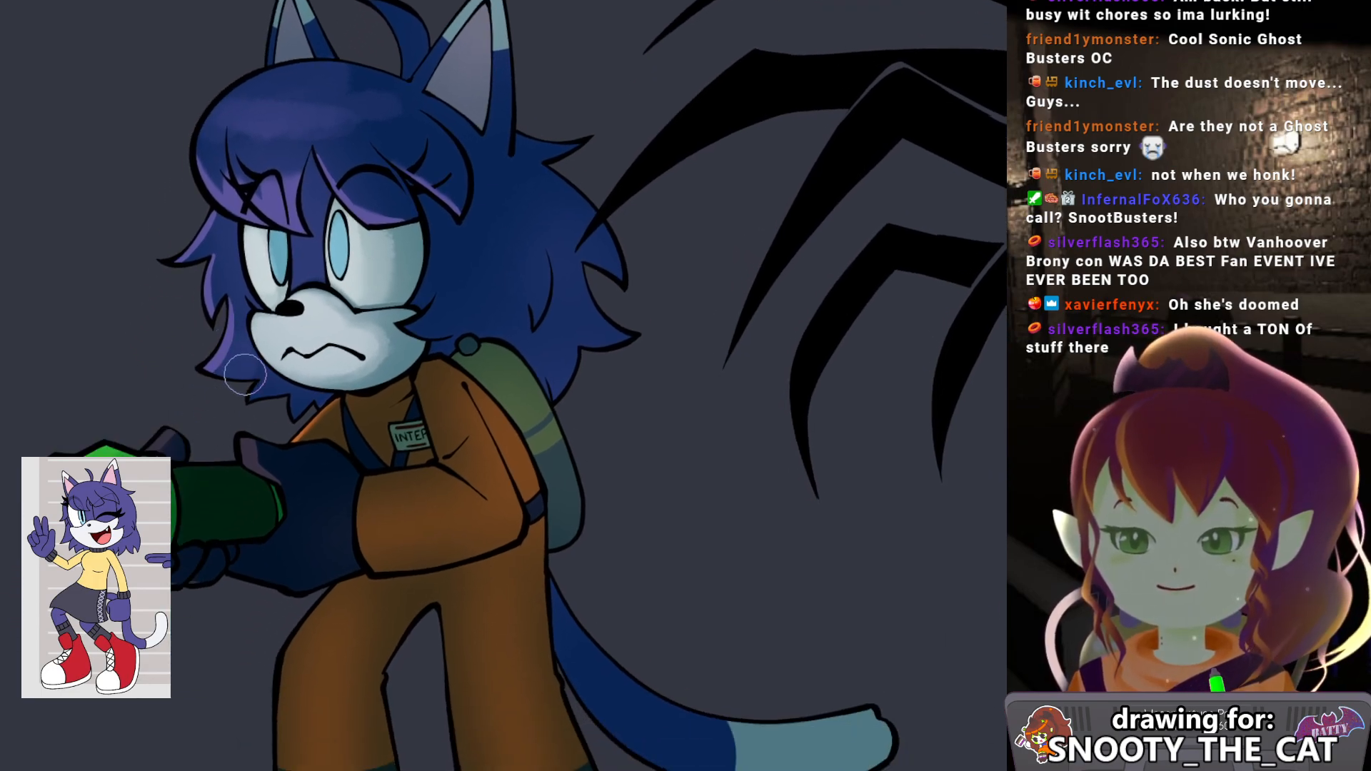
Paint soft lighter purple patches on the cat's back hair and its outer spikes, enlarging the brush for broader strokes.
{"action": "left_click_drag", "start_coordinate": [457, 304], "coordinate": [455, 309]}
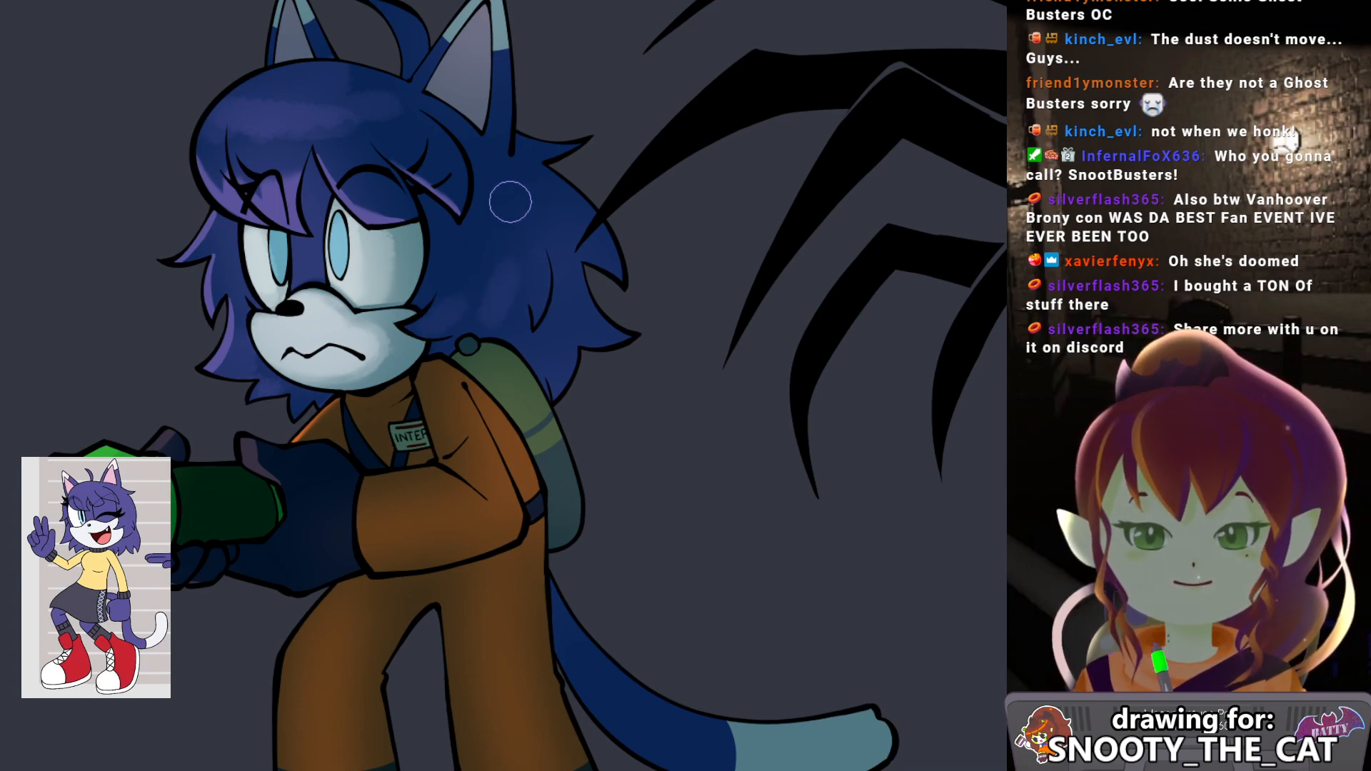
{"action": "left_click_drag", "start_coordinate": [573, 207], "coordinate": [501, 273]}
{"action": "key", "text": "b"}
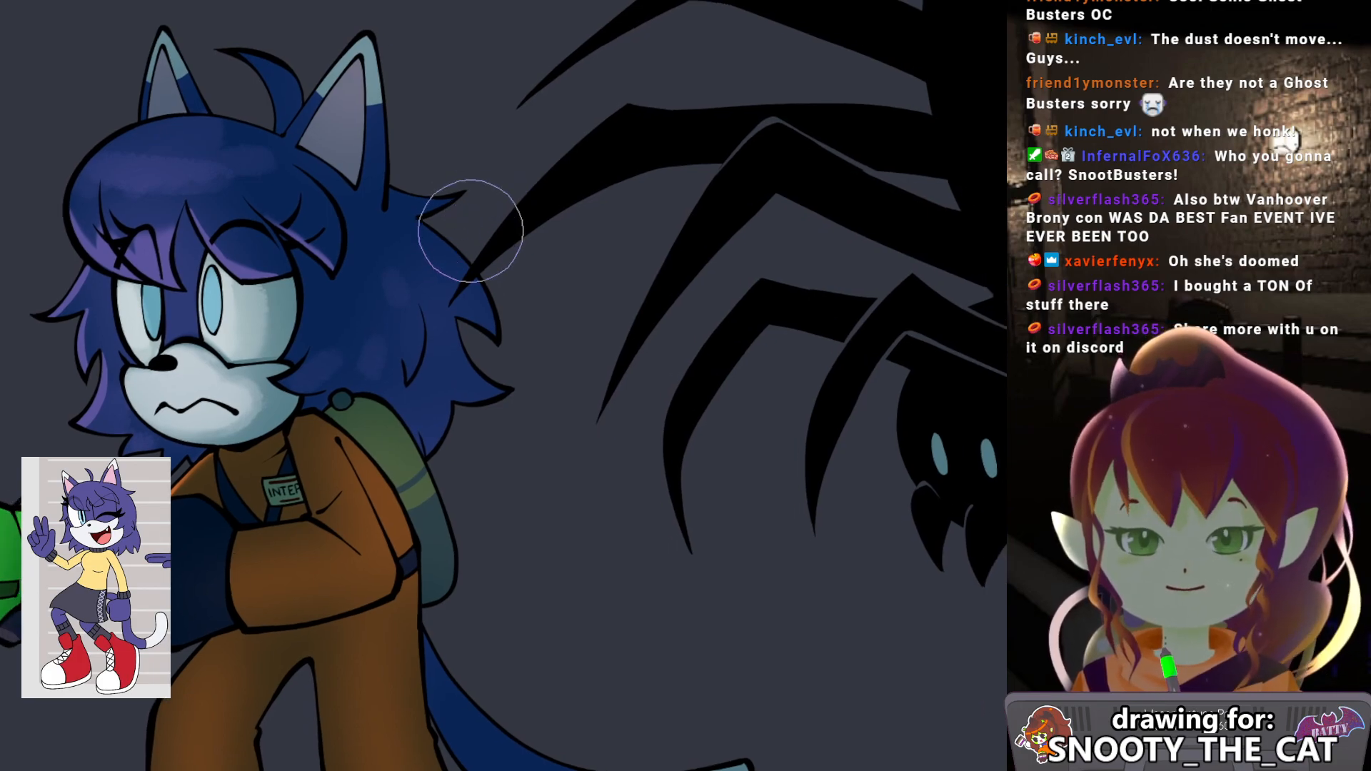
{"action": "key", "text": "]"}
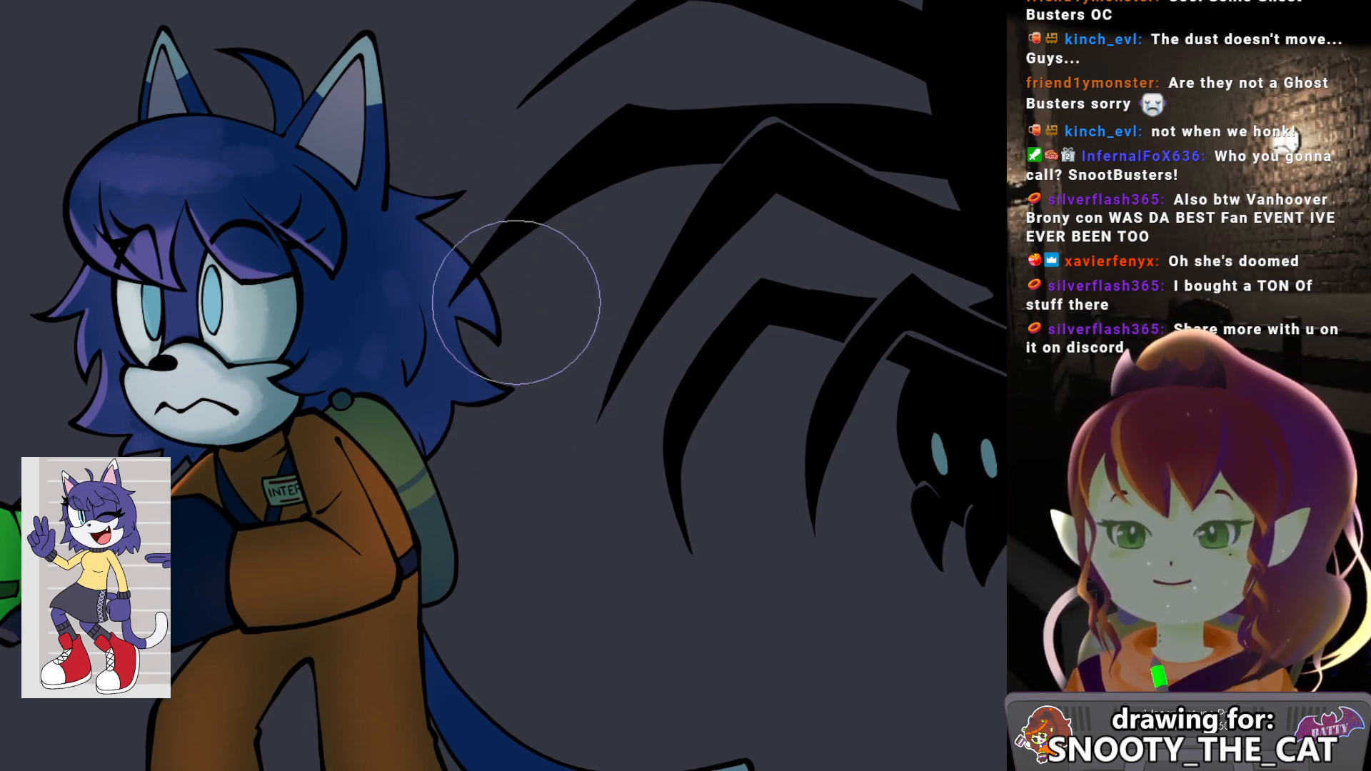
{"action": "left_click_drag", "start_coordinate": [435, 295], "coordinate": [554, 353]}
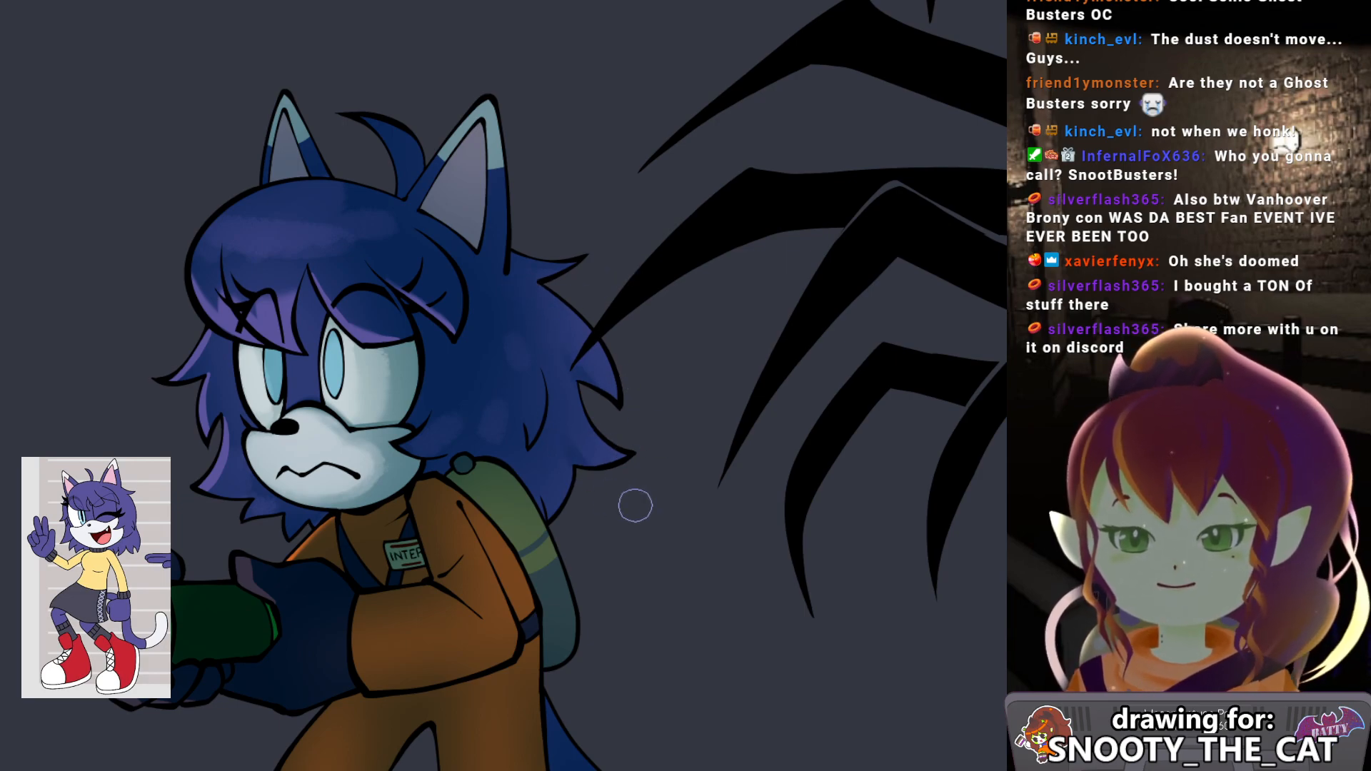
Brighten the lower back hair tips, the tuft and the inner edge of the cat's larger ear with soft light.
{"action": "mouse_move", "coordinate": [564, 547]}
{"action": "left_mouse_down"}
{"action": "mouse_move", "coordinate": [528, 475]}
{"action": "mouse_move", "coordinate": [559, 540]}
{"action": "left_mouse_up"}
{"action": "left_click_drag", "start_coordinate": [554, 396], "coordinate": [534, 380]}
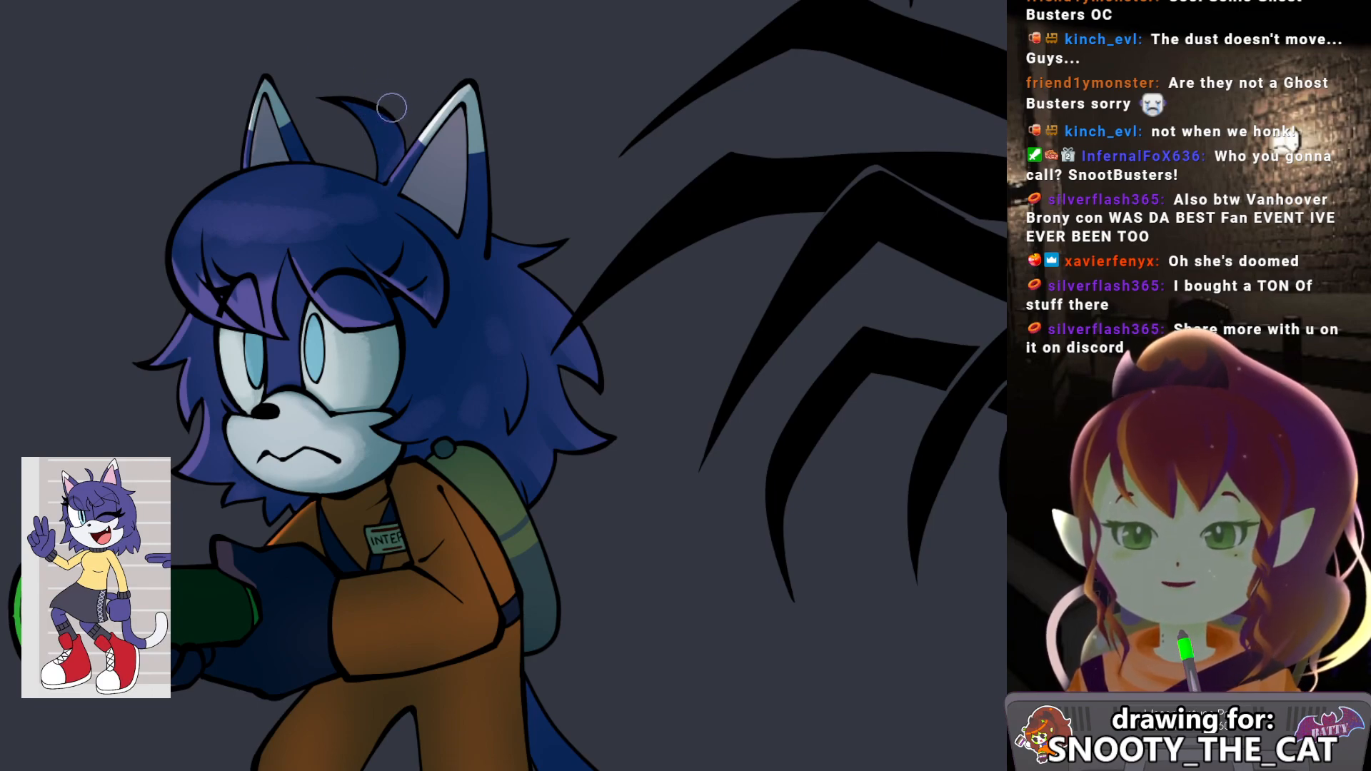
{"action": "key", "text": "]"}
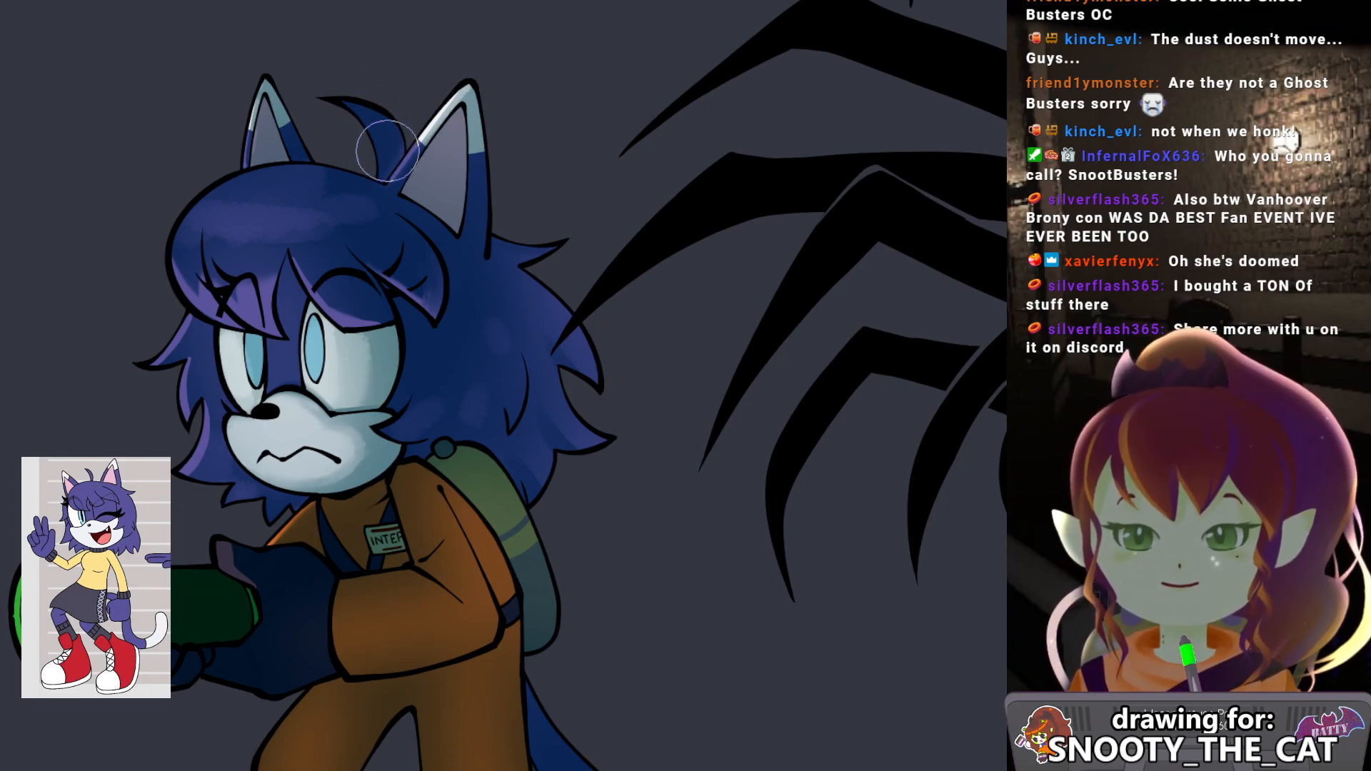
{"action": "left_click_drag", "start_coordinate": [379, 217], "coordinate": [424, 115]}
{"action": "left_click_drag", "start_coordinate": [399, 243], "coordinate": [455, 110]}
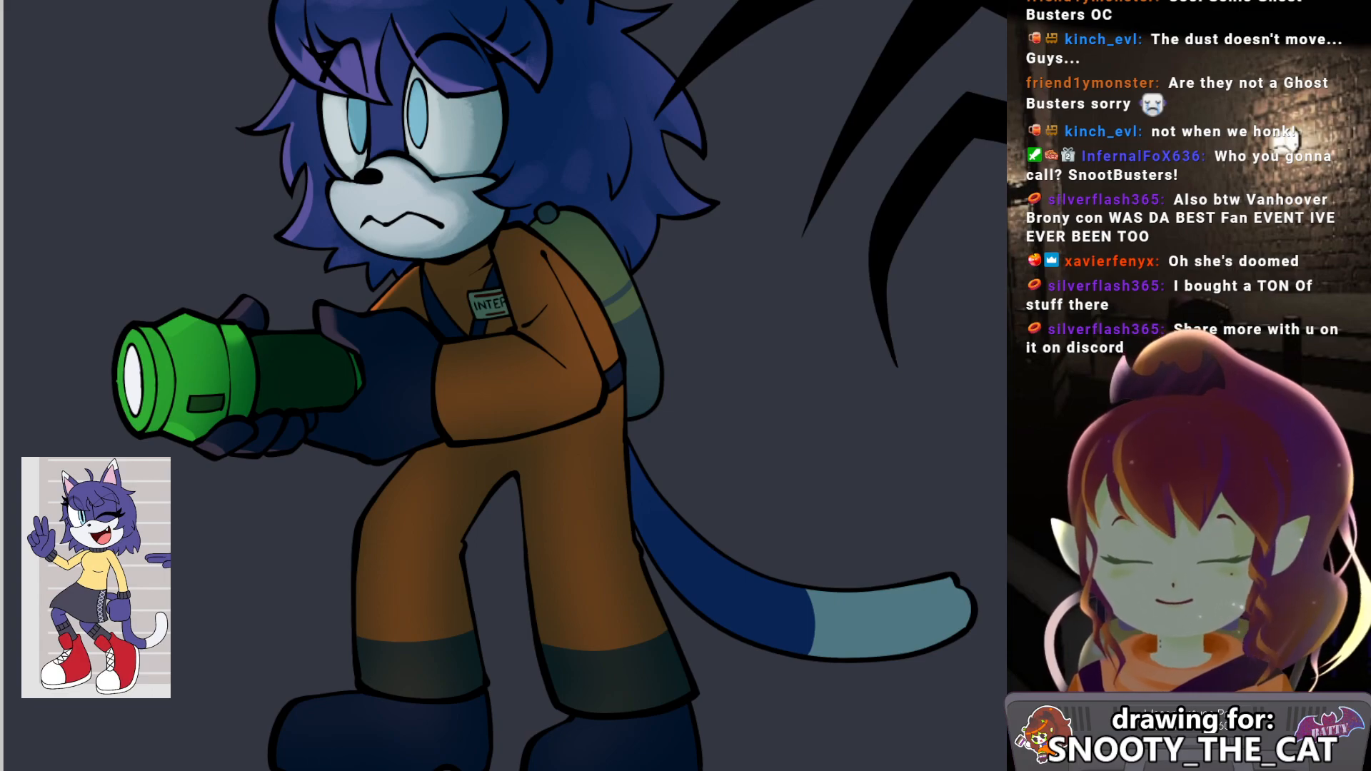
Deepen the shading over the cat's tail, boots and jumpsuit.
{"action": "left_click_drag", "start_coordinate": [679, 240], "coordinate": [640, 307]}
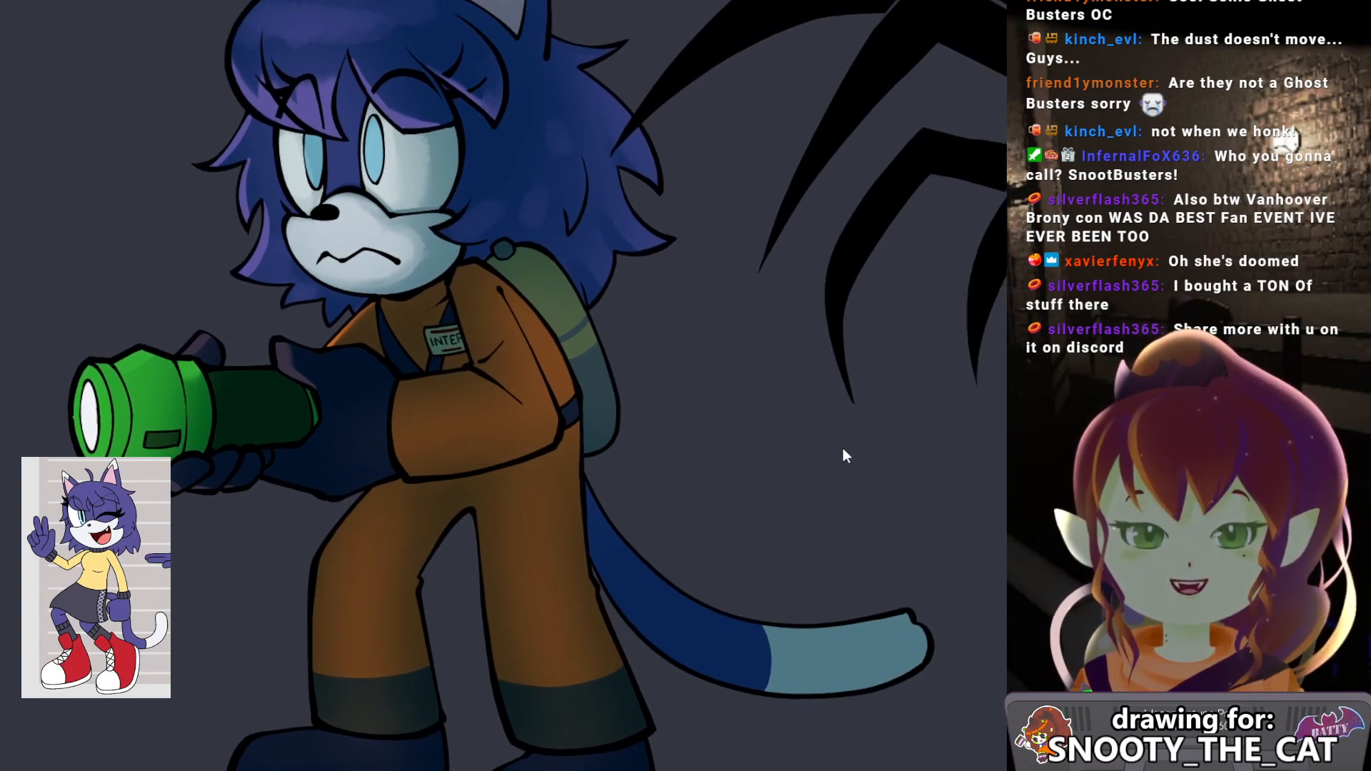
{"action": "left_click_drag", "start_coordinate": [843, 447], "coordinate": [845, 453]}
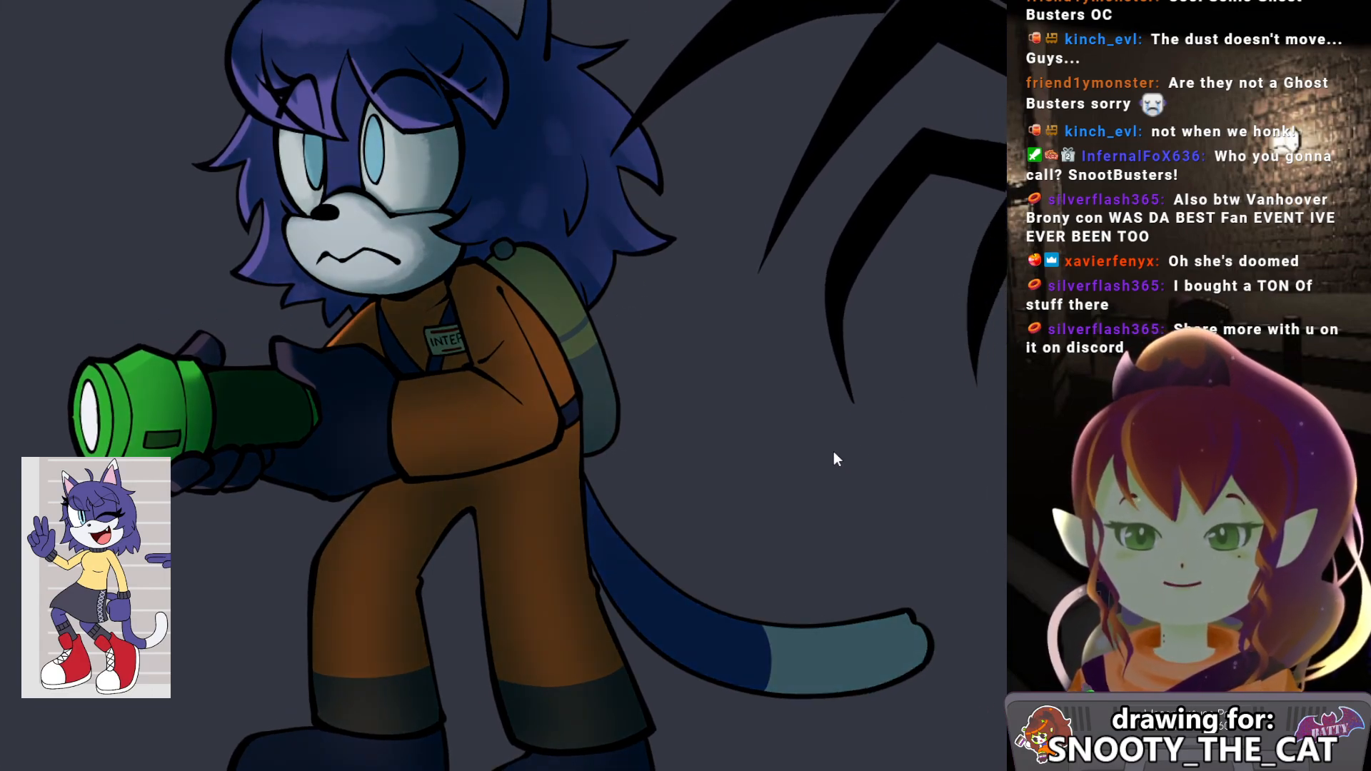
{"action": "left_click_drag", "start_coordinate": [545, 386], "coordinate": [589, 409]}
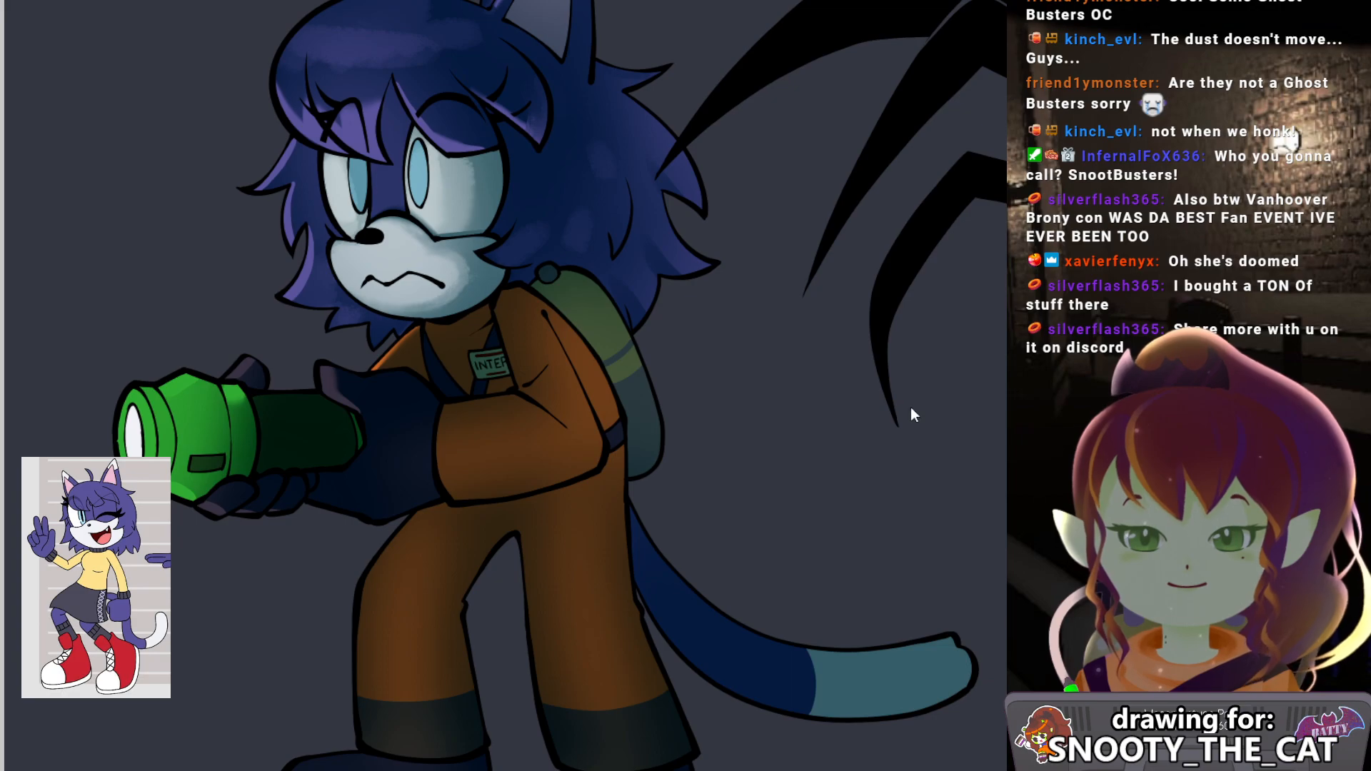
{"action": "left_click_drag", "start_coordinate": [724, 387], "coordinate": [693, 380]}
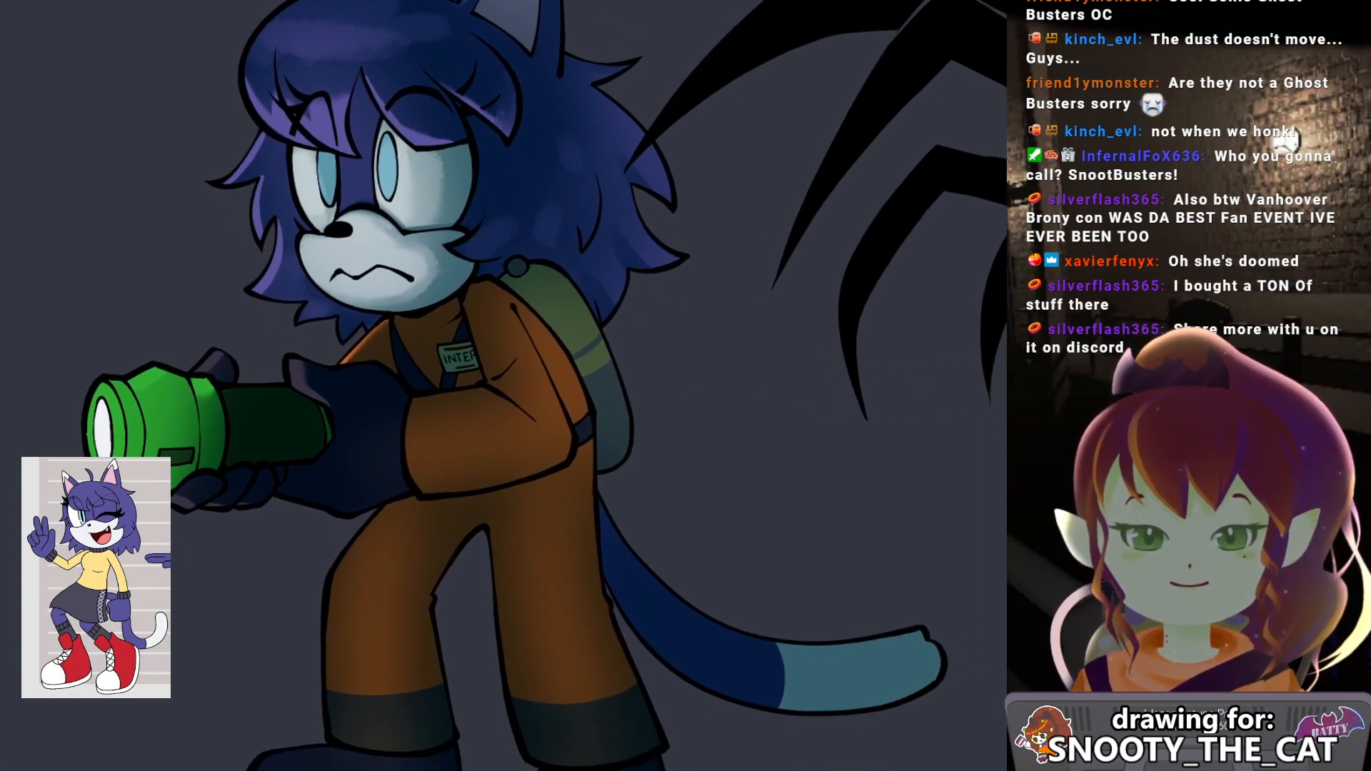
Paint orange highlights on the jumpsuit's collar, sleeve folds and lower sleeve edge, redoing an unwanted stroke.
{"action": "left_click_drag", "start_coordinate": [431, 377], "coordinate": [466, 275]}
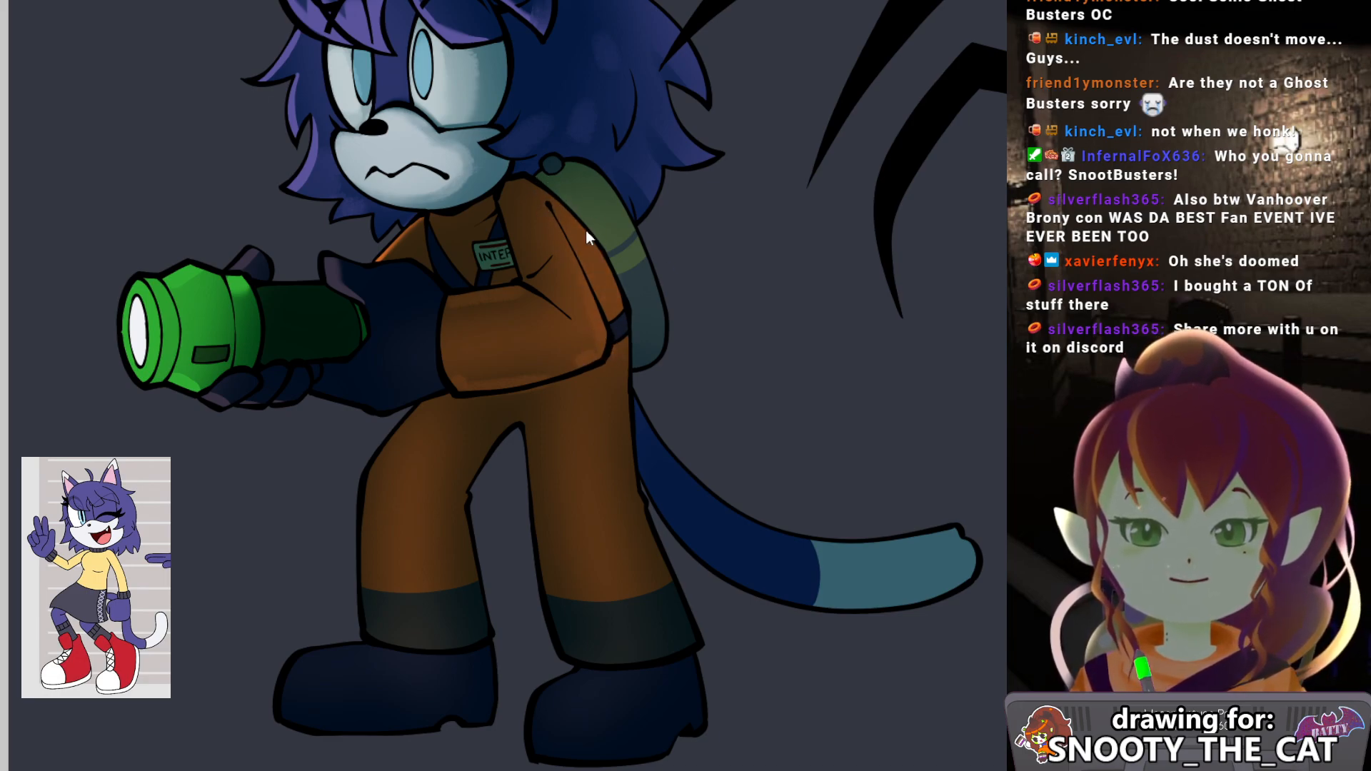
{"action": "key", "text": "ctrl+z"}
{"action": "left_click_drag", "start_coordinate": [593, 178], "coordinate": [659, 373]}
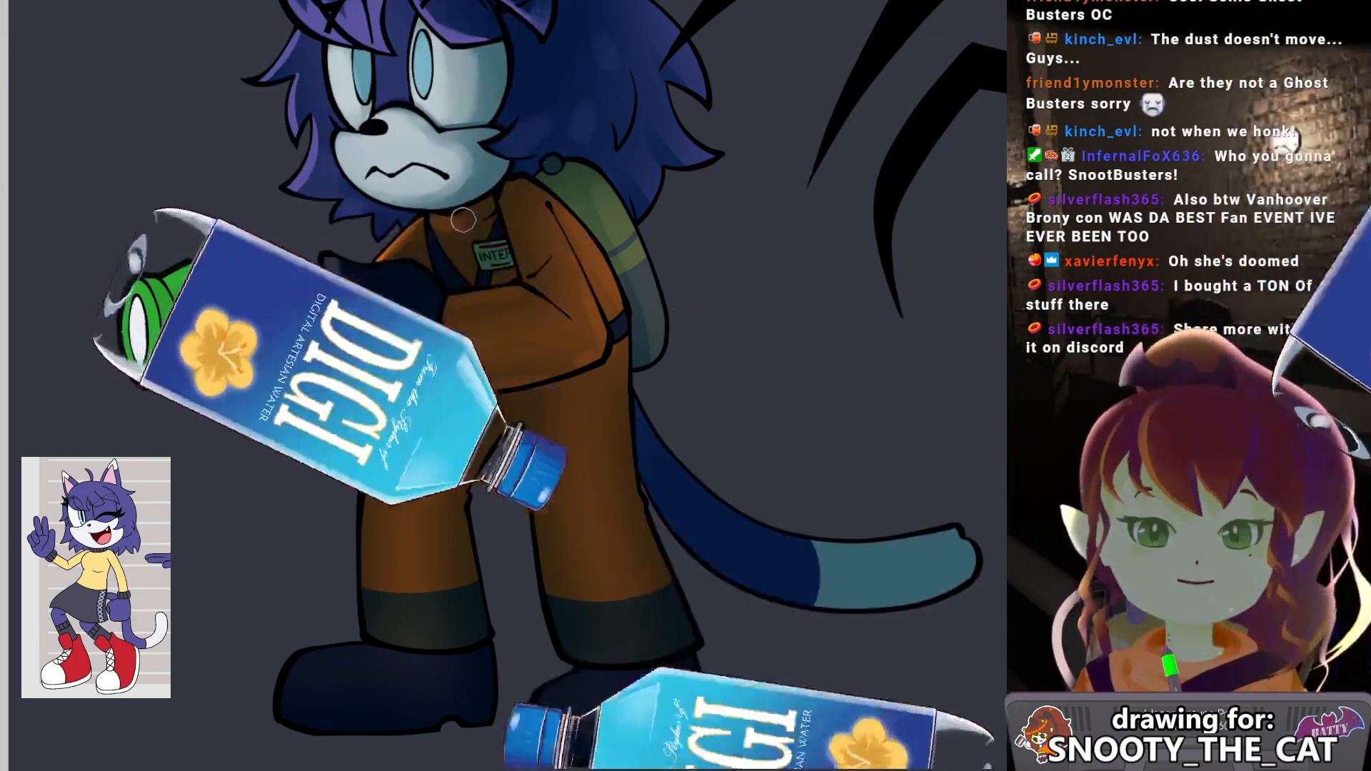
{"action": "mouse_move", "coordinate": [487, 226]}
{"action": "left_mouse_down"}
{"action": "mouse_move", "coordinate": [453, 226]}
{"action": "mouse_move", "coordinate": [461, 255]}
{"action": "left_mouse_up"}
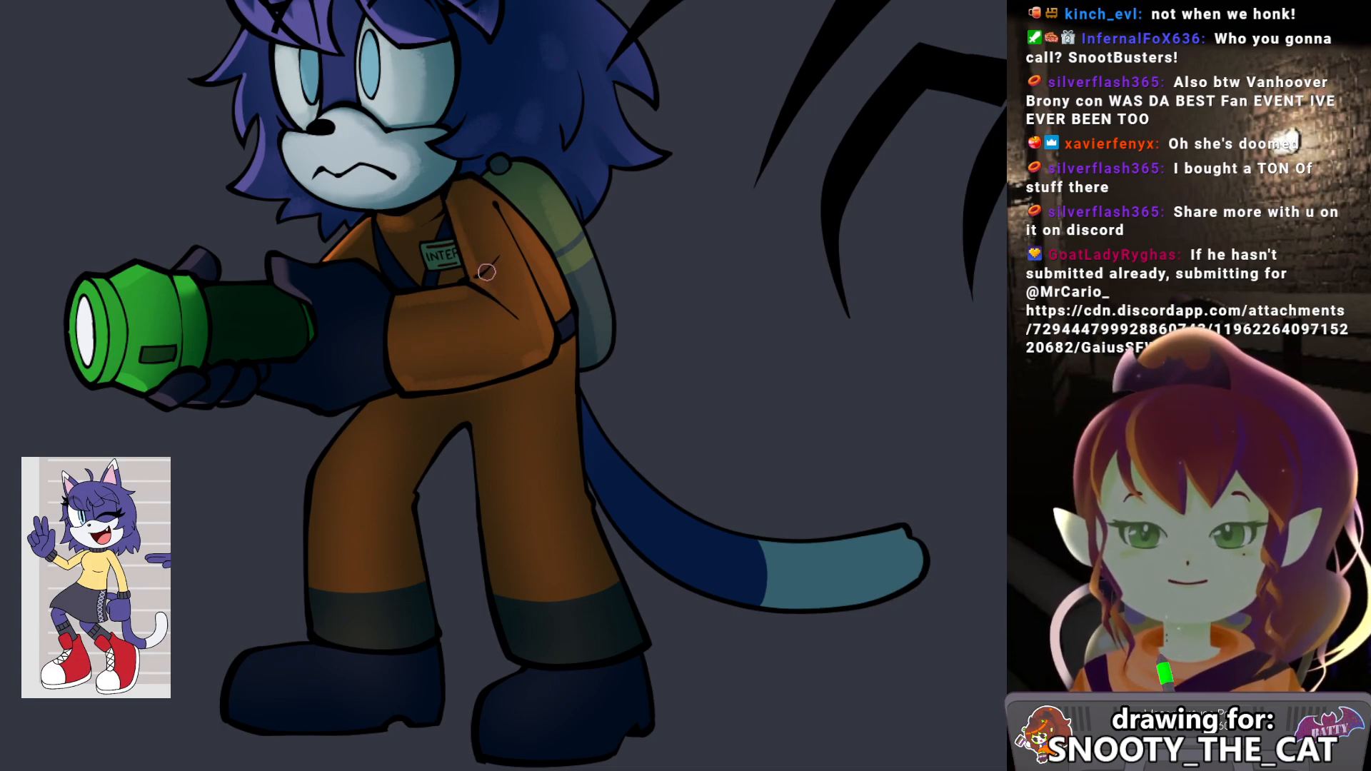
{"action": "left_click_drag", "start_coordinate": [449, 293], "coordinate": [478, 240]}
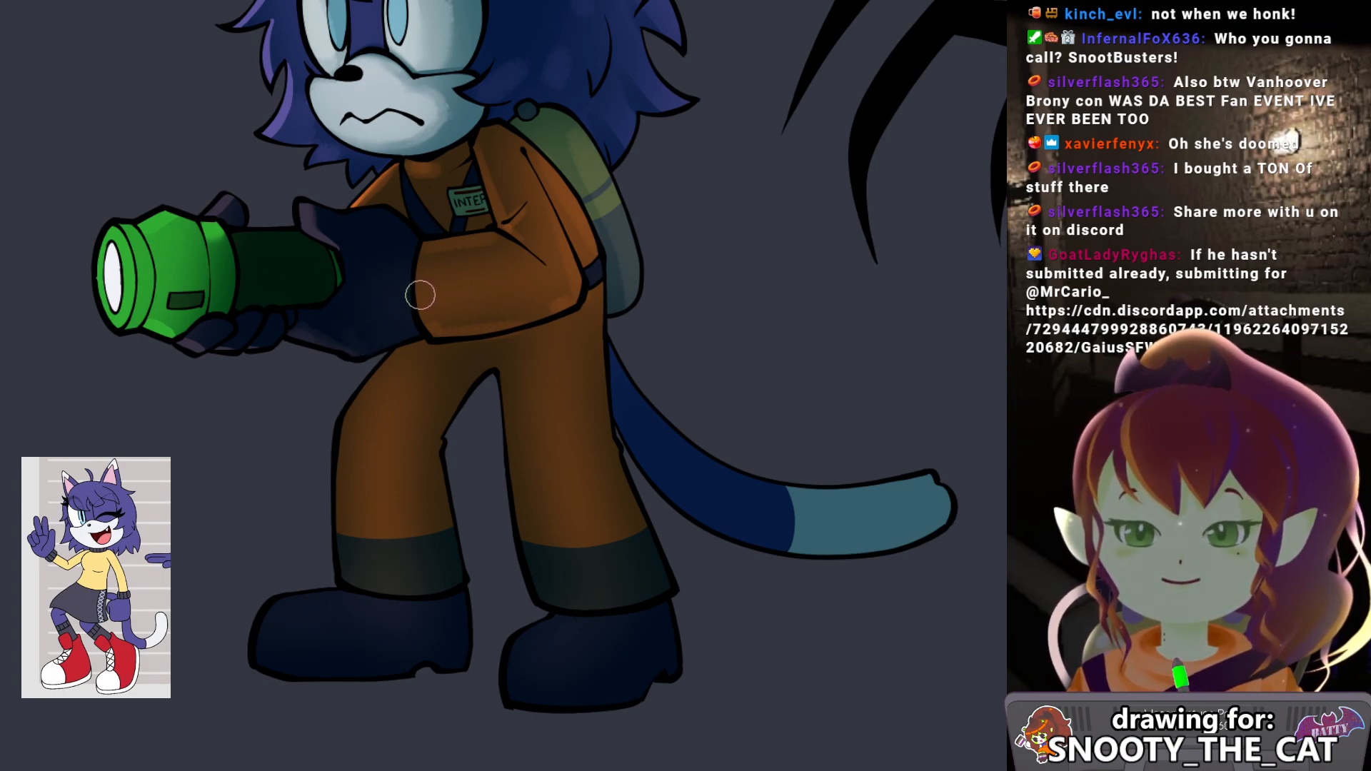
{"action": "mouse_move", "coordinate": [474, 309]}
{"action": "left_mouse_down"}
{"action": "mouse_move", "coordinate": [449, 269]}
{"action": "mouse_move", "coordinate": [393, 317]}
{"action": "left_mouse_up"}
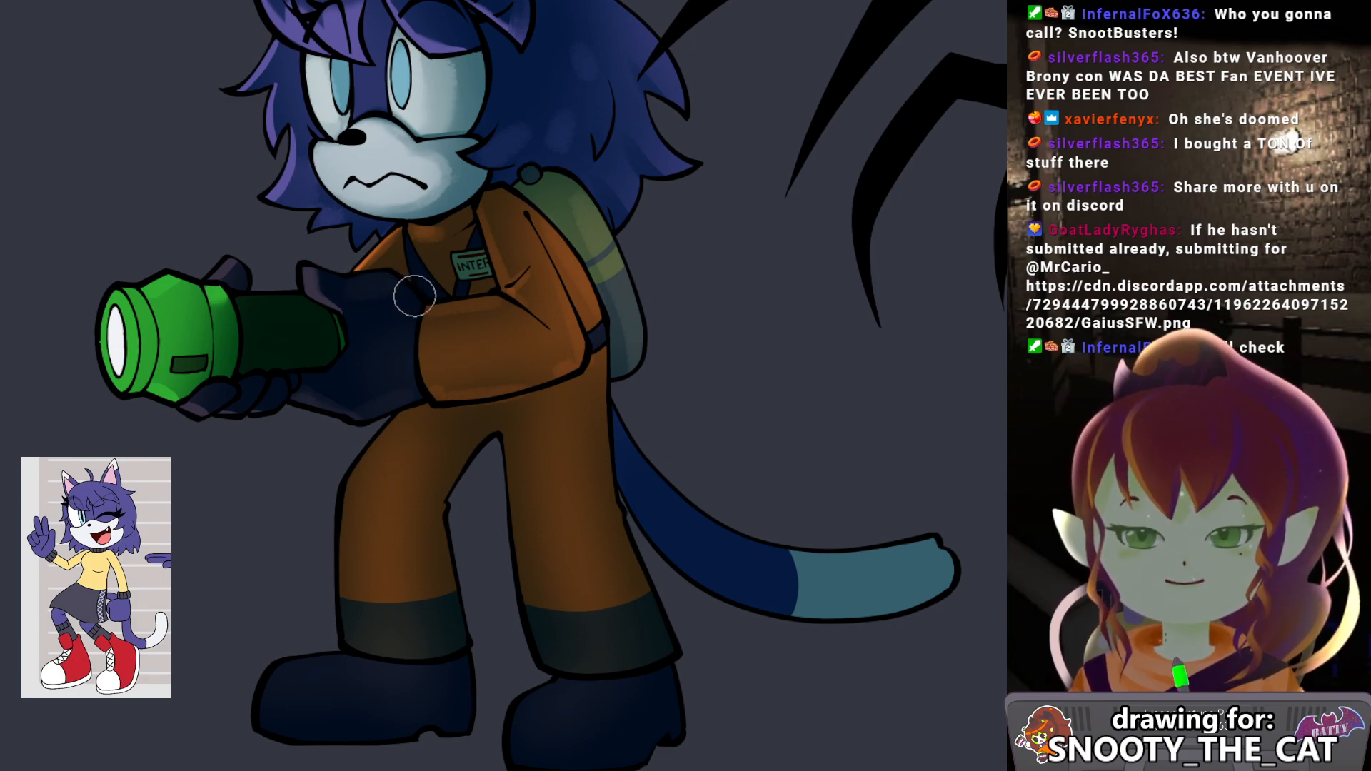
Lighten the flashlight's dark green handle and touch up the lighting around the glove and air tank.
{"action": "left_click_drag", "start_coordinate": [370, 251], "coordinate": [417, 263]}
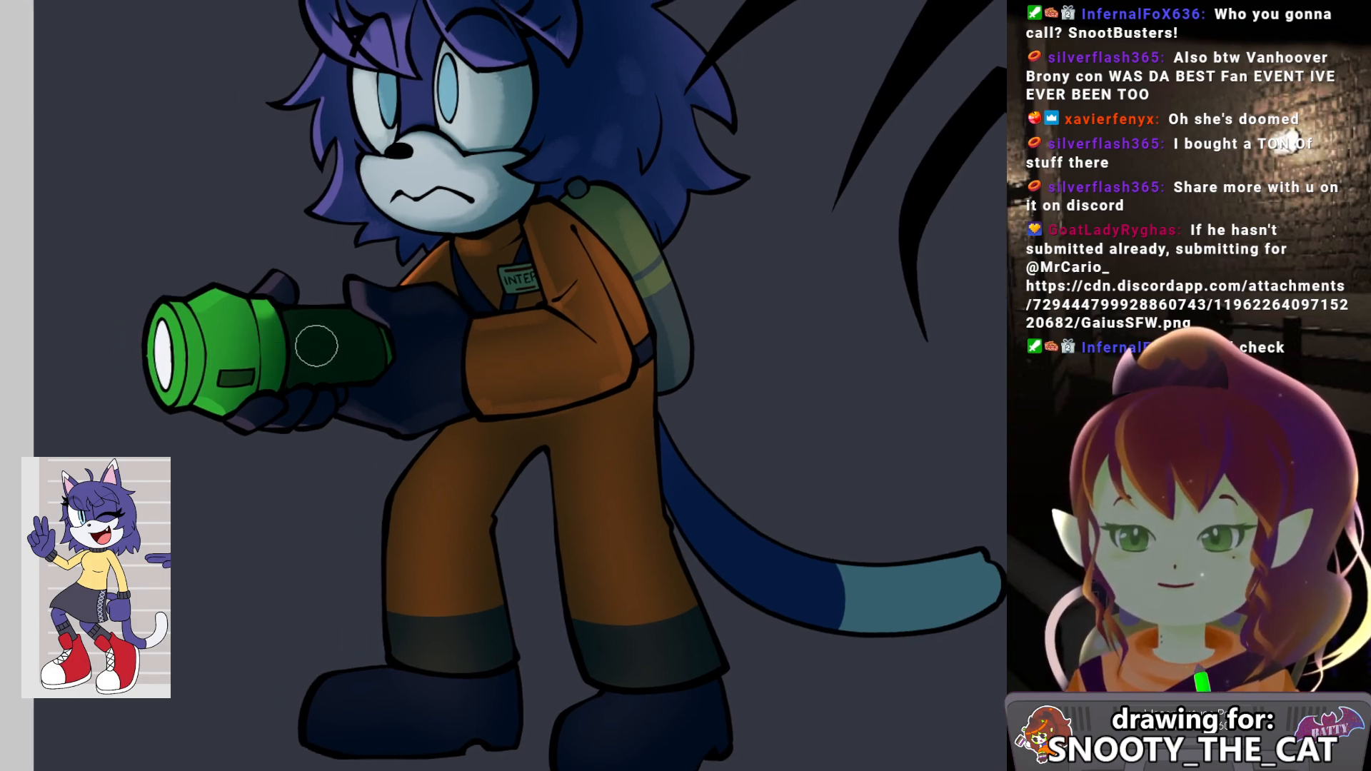
{"action": "left_click_drag", "start_coordinate": [499, 214], "coordinate": [398, 374]}
{"action": "left_click_drag", "start_coordinate": [472, 523], "coordinate": [389, 294]}
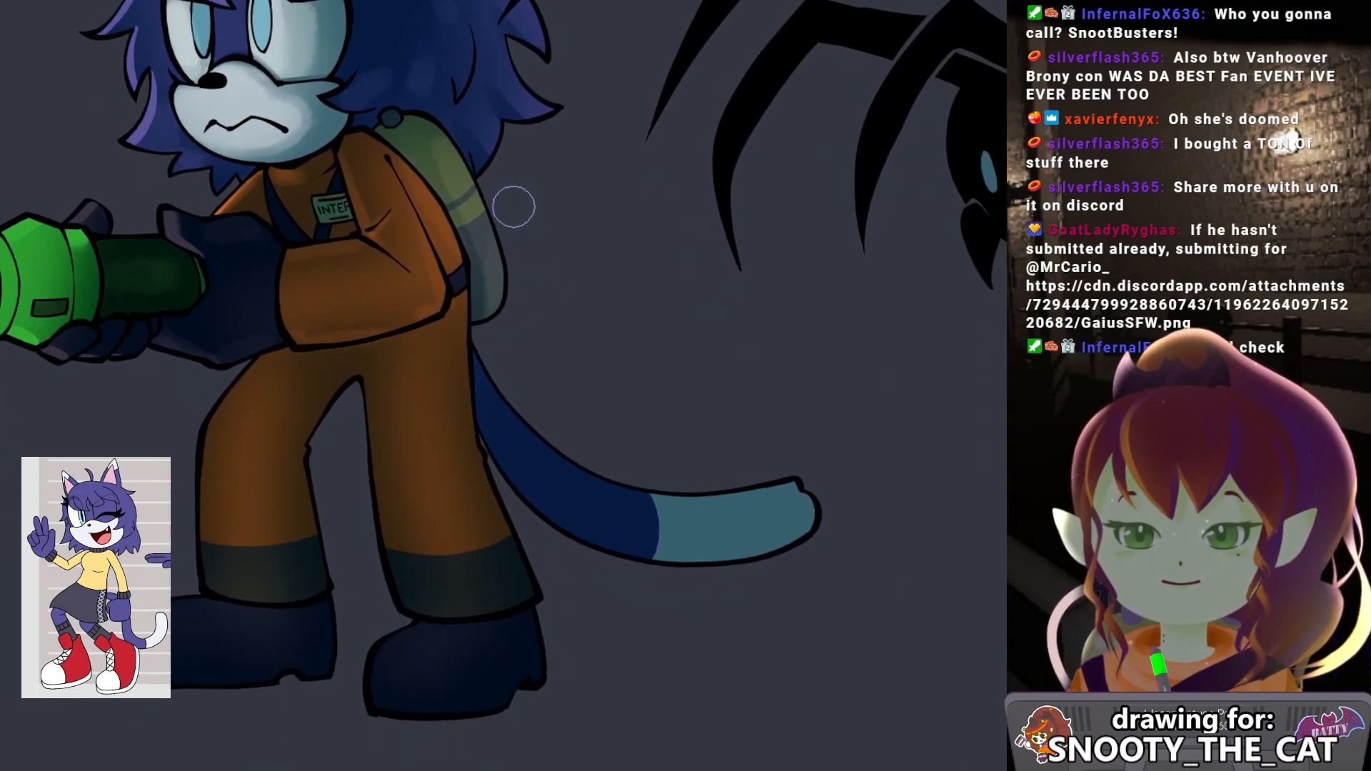
{"action": "mouse_move", "coordinate": [500, 256]}
{"action": "left_mouse_down"}
{"action": "mouse_move", "coordinate": [557, 274]}
{"action": "mouse_move", "coordinate": [464, 438]}
{"action": "mouse_move", "coordinate": [480, 361]}
{"action": "mouse_move", "coordinate": [457, 342]}
{"action": "mouse_move", "coordinate": [510, 325]}
{"action": "mouse_move", "coordinate": [517, 149]}
{"action": "left_mouse_up"}
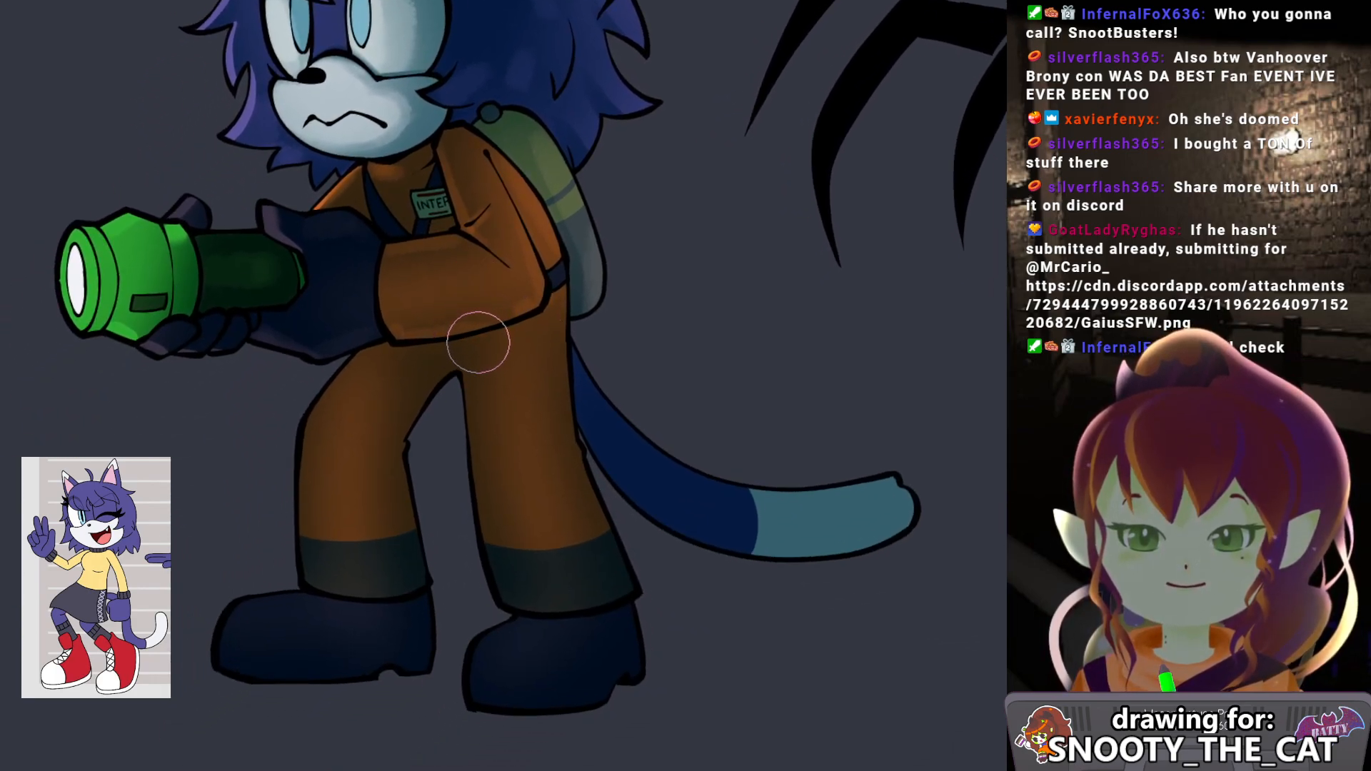
Paint a bright orange highlight along the thigh and knee of the jumpsuit leg nearest the flashlight.
{"action": "left_click_drag", "start_coordinate": [462, 346], "coordinate": [478, 327]}
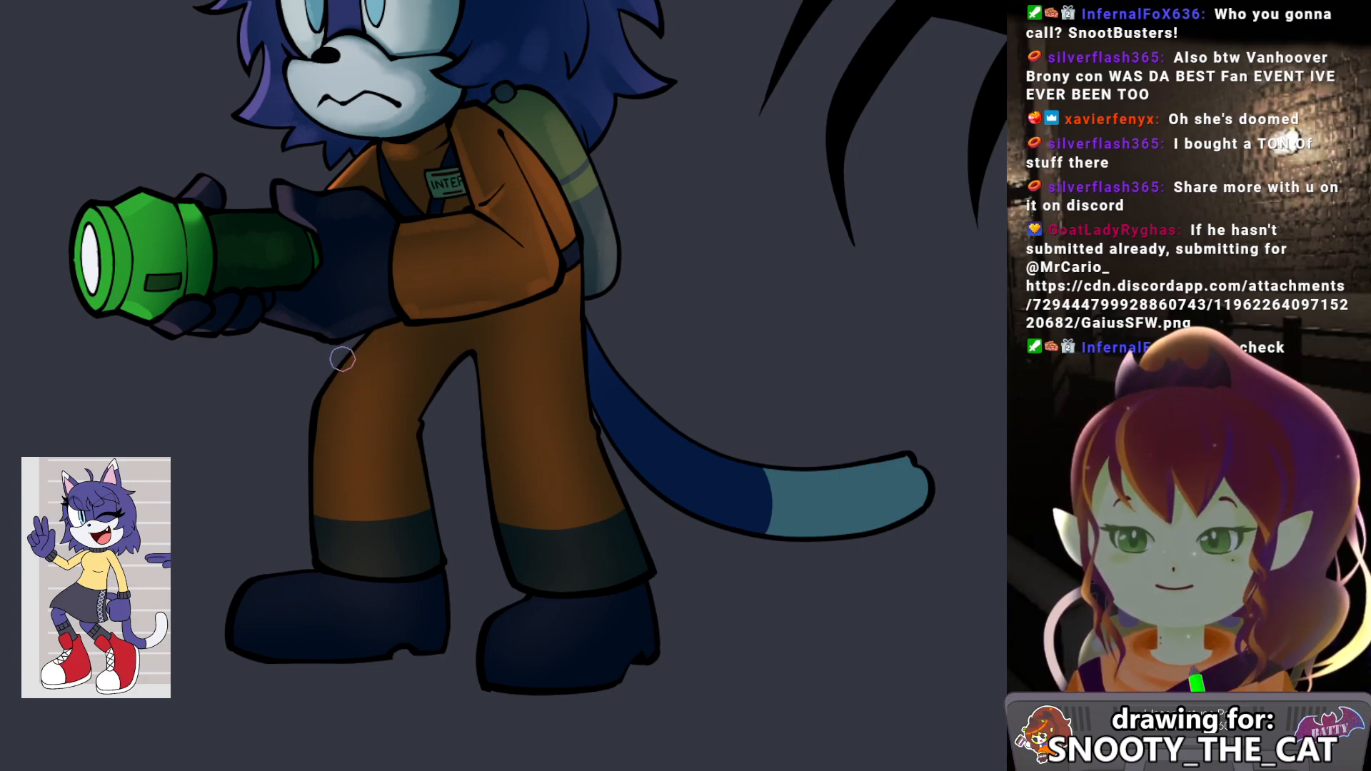
{"action": "mouse_move", "coordinate": [353, 355]}
{"action": "left_mouse_down"}
{"action": "mouse_move", "coordinate": [328, 407]}
{"action": "mouse_move", "coordinate": [321, 392]}
{"action": "mouse_move", "coordinate": [352, 383]}
{"action": "mouse_move", "coordinate": [370, 348]}
{"action": "left_mouse_up"}
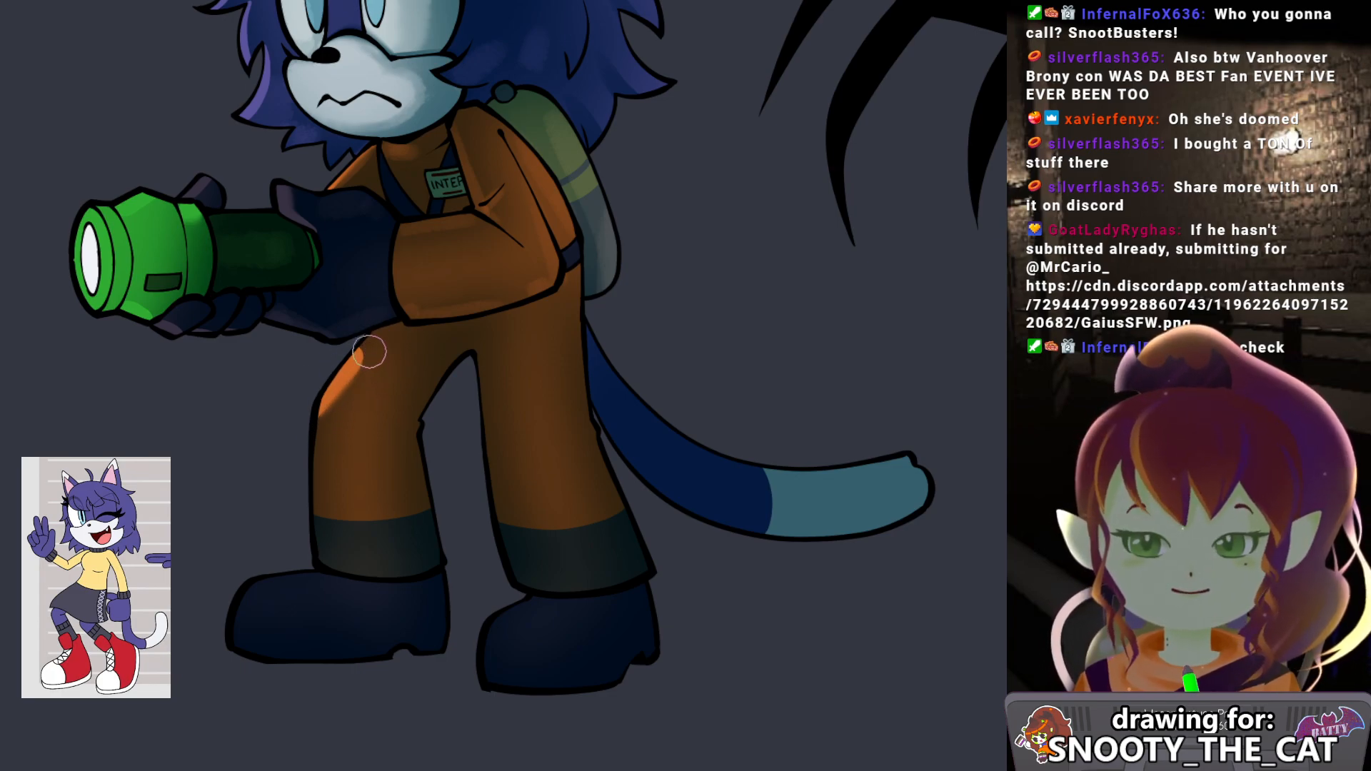
{"action": "mouse_move", "coordinate": [364, 360]}
{"action": "left_mouse_down"}
{"action": "mouse_move", "coordinate": [394, 309]}
{"action": "mouse_move", "coordinate": [315, 438]}
{"action": "left_mouse_up"}
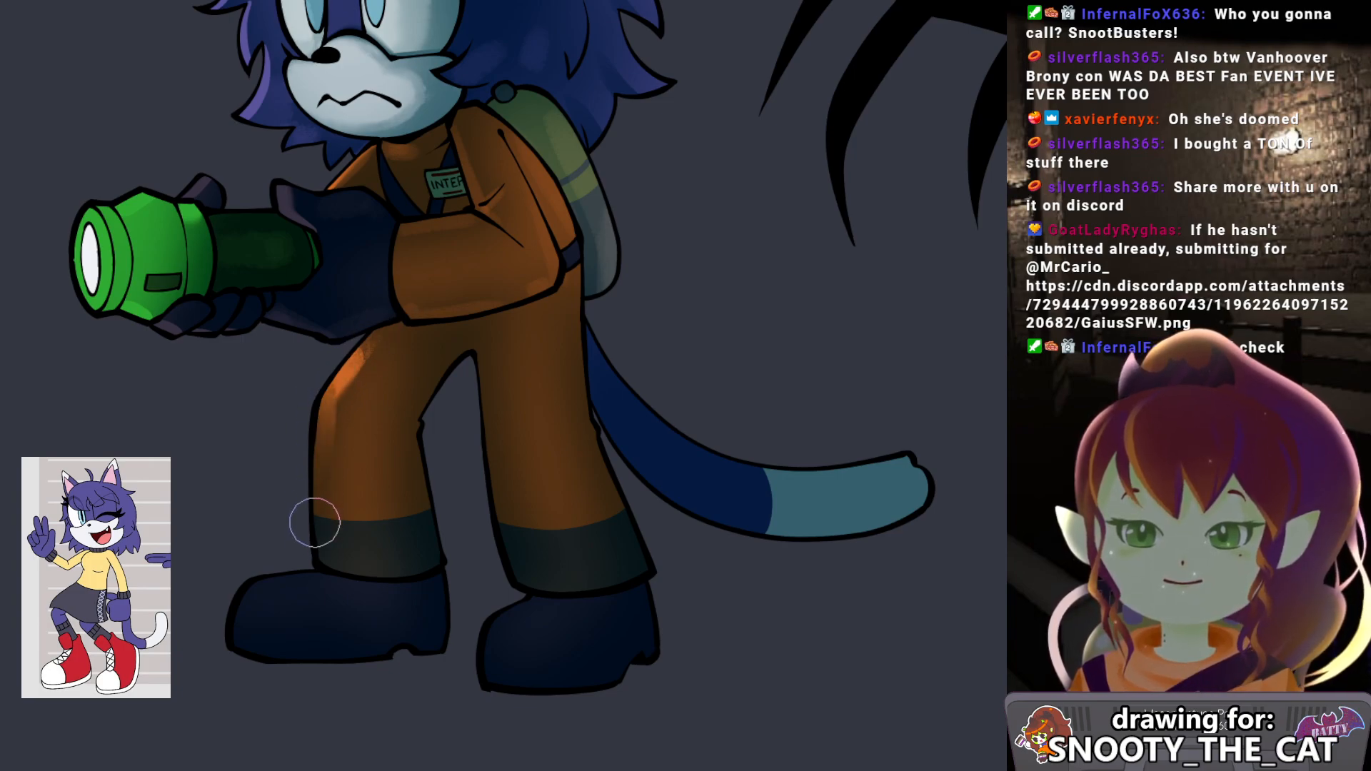
{"action": "left_click_drag", "start_coordinate": [381, 345], "coordinate": [417, 406]}
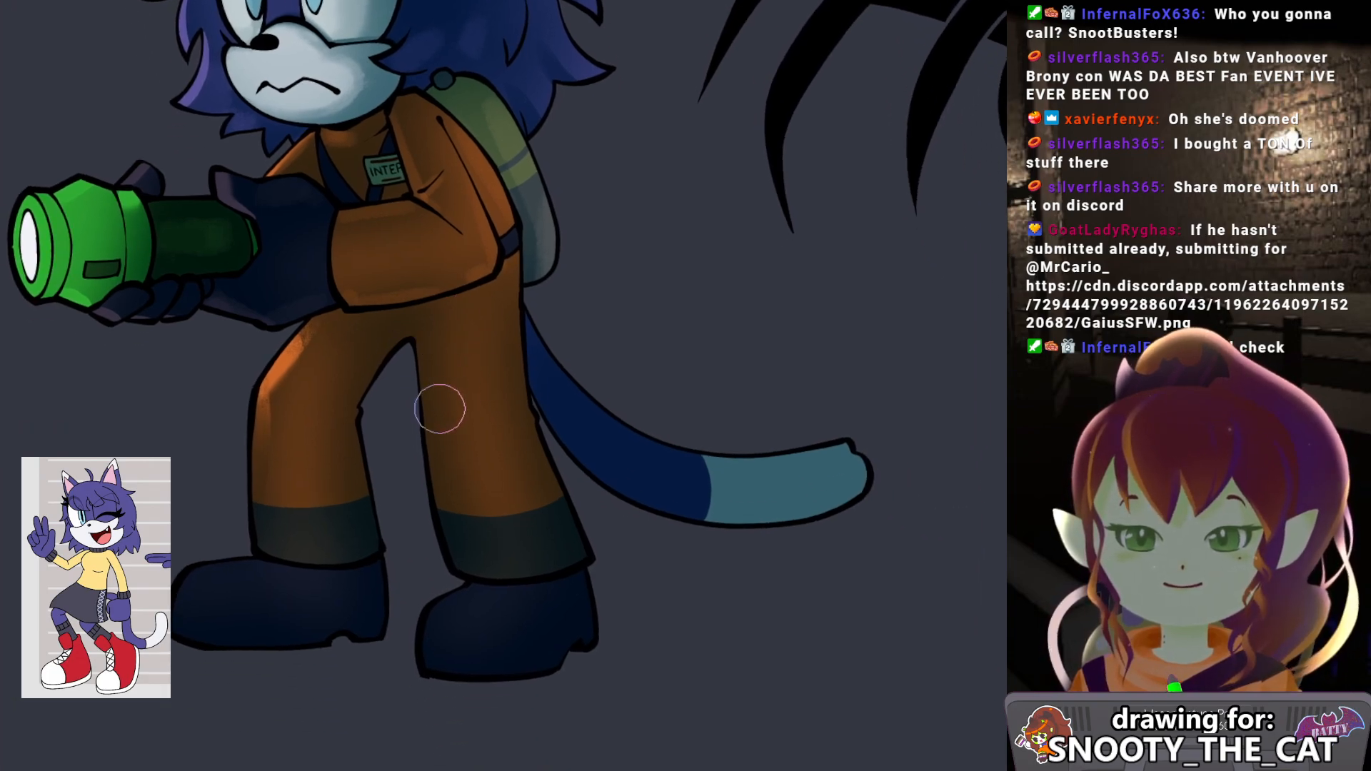
Add a textured orange highlight down the front edge of the other jumpsuit leg and touch up the trouser cuff, varying the brush size.
{"action": "key", "text": "j"}
{"action": "mouse_move", "coordinate": [425, 363]}
{"action": "left_mouse_down"}
{"action": "mouse_move", "coordinate": [417, 329]}
{"action": "mouse_move", "coordinate": [441, 534]}
{"action": "mouse_move", "coordinate": [416, 383]}
{"action": "mouse_move", "coordinate": [425, 489]}
{"action": "left_mouse_up"}
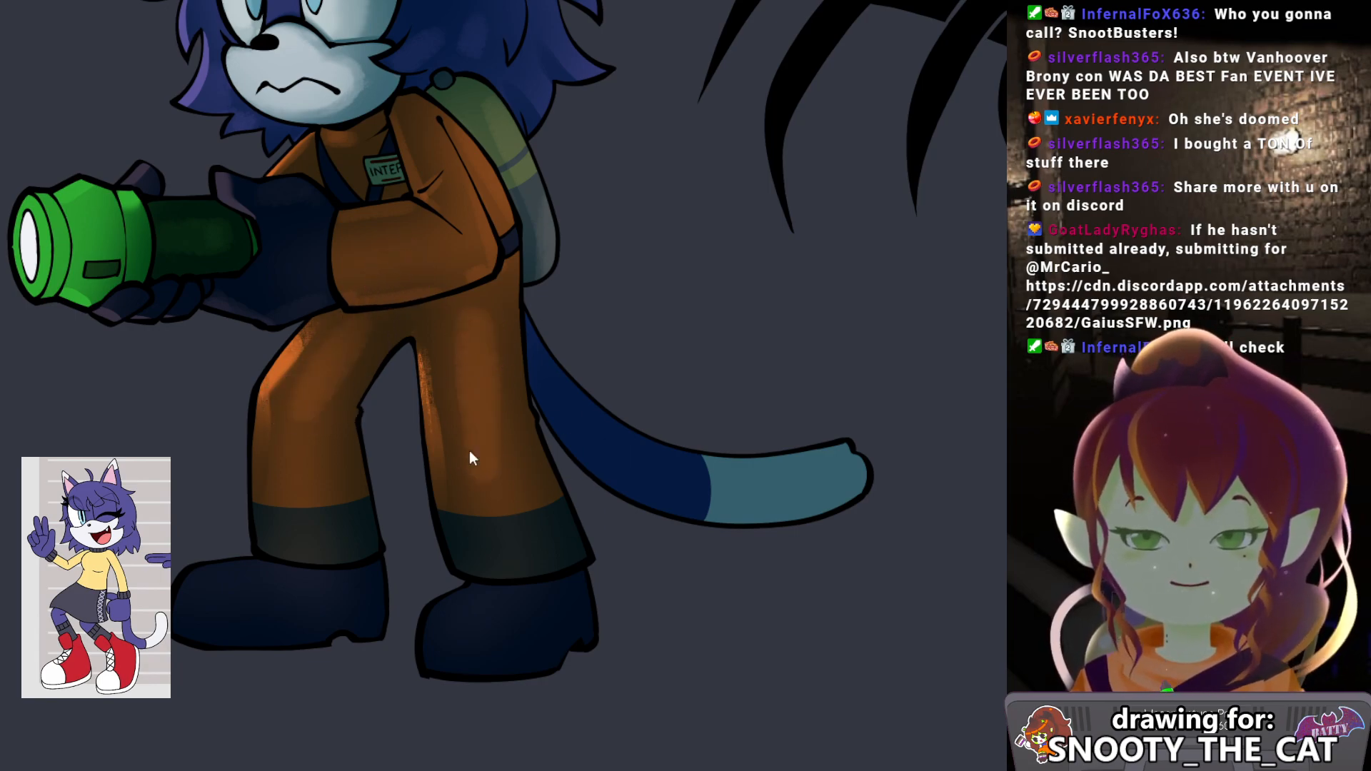
{"action": "key", "text": "bracketright"}
{"action": "key", "text": "bracketright"}
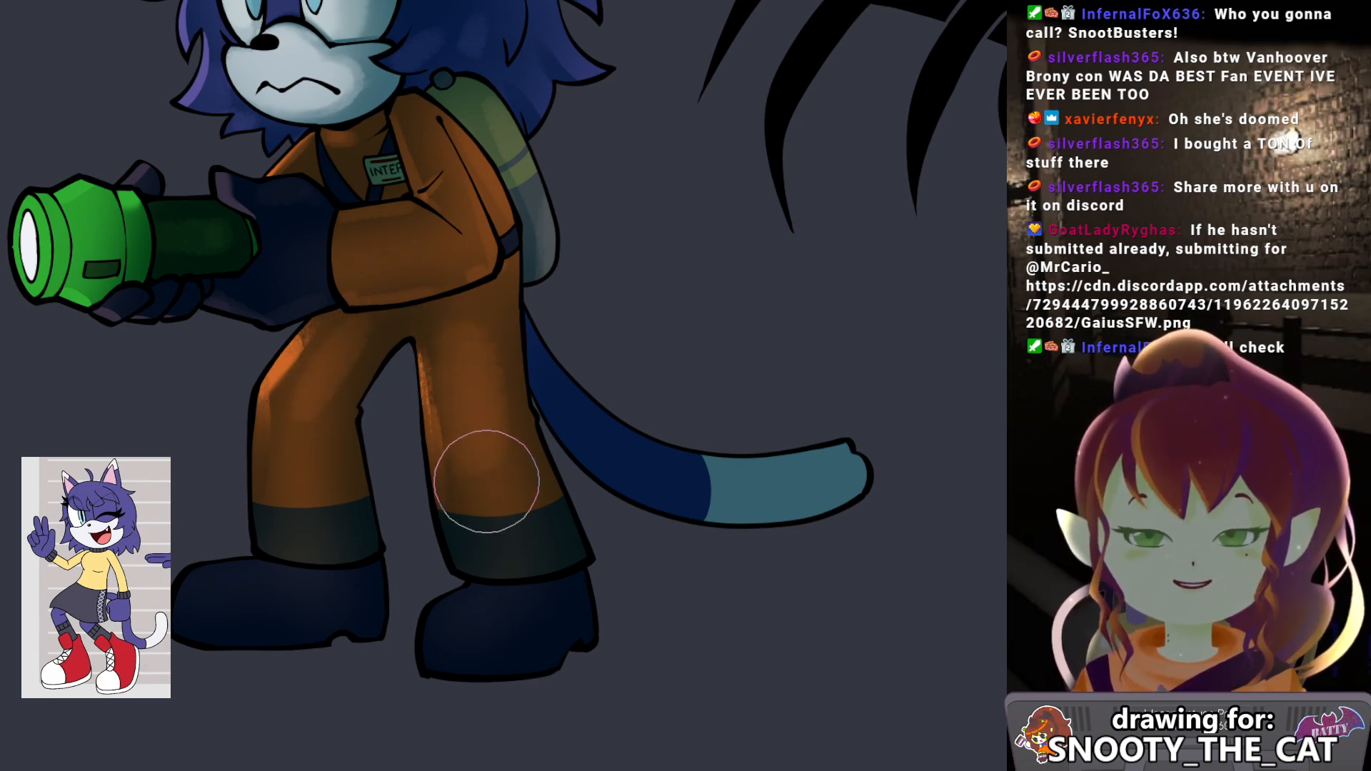
{"action": "key", "text": "bracketright"}
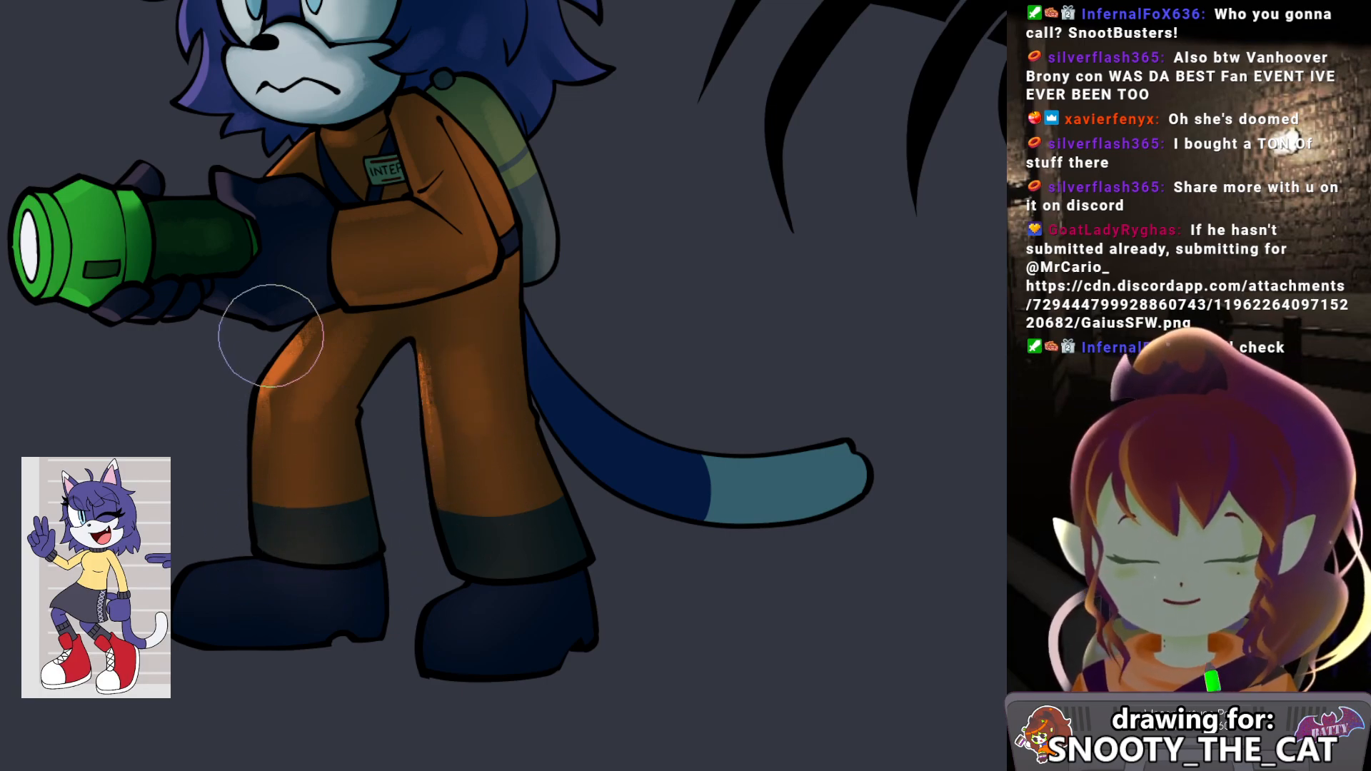
{"action": "key", "text": "bracketleft"}
{"action": "key", "text": "bracketleft"}
{"action": "key", "text": "bracketleft"}
{"action": "left_click_drag", "start_coordinate": [286, 542], "coordinate": [349, 557]}
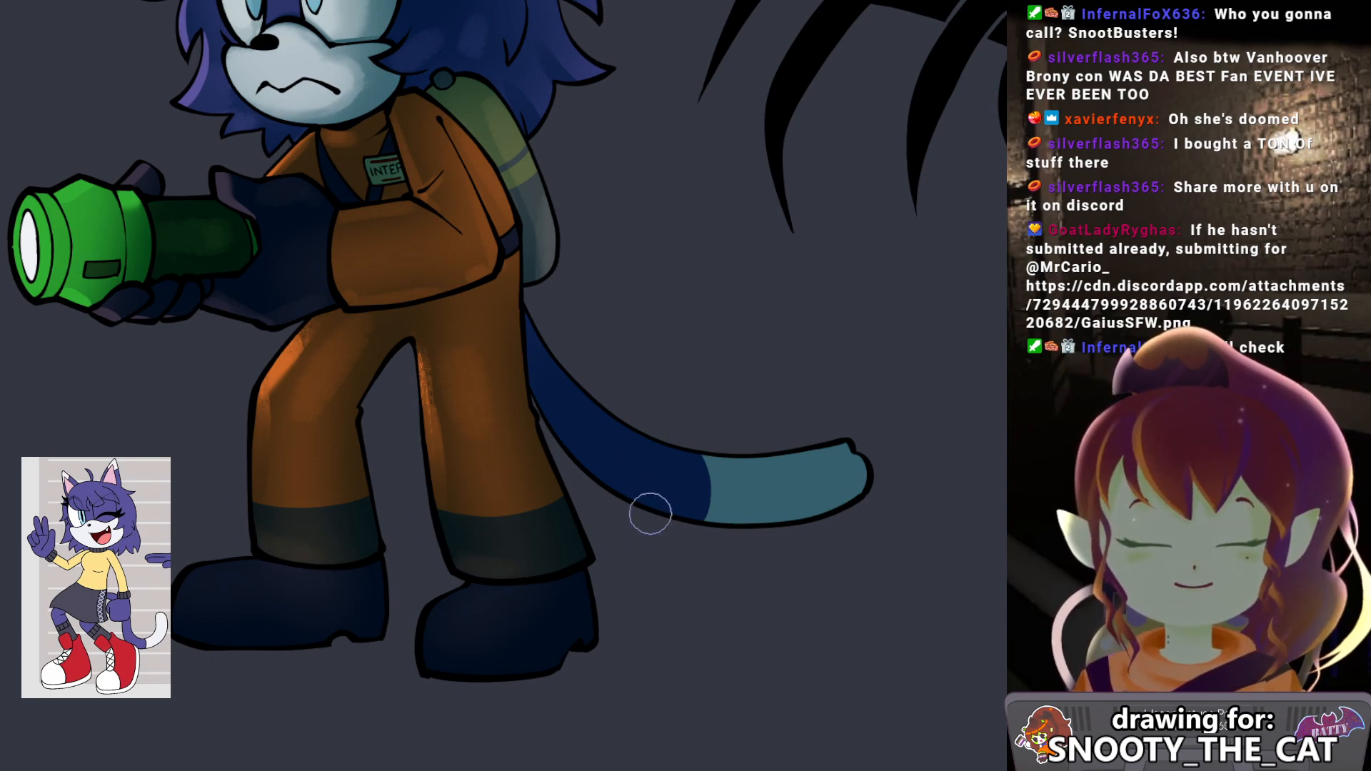
Paint a pale highlight along the upper side of the tail's light tip, redoing strokes until the edge is clean.
{"action": "left_click_drag", "start_coordinate": [607, 470], "coordinate": [405, 493]}
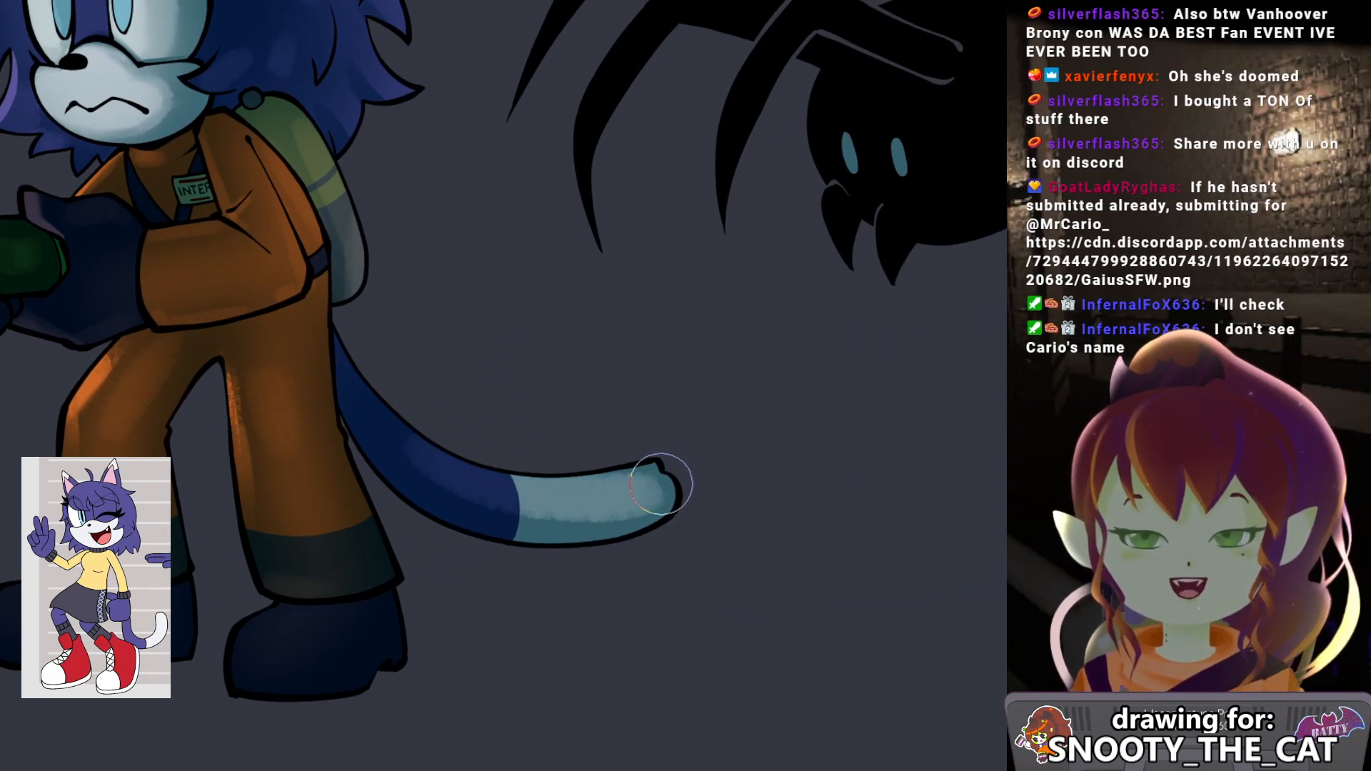
{"action": "left_click_drag", "start_coordinate": [531, 472], "coordinate": [653, 454]}
{"action": "key", "text": "ctrl+z"}
{"action": "left_click_drag", "start_coordinate": [478, 443], "coordinate": [696, 468]}
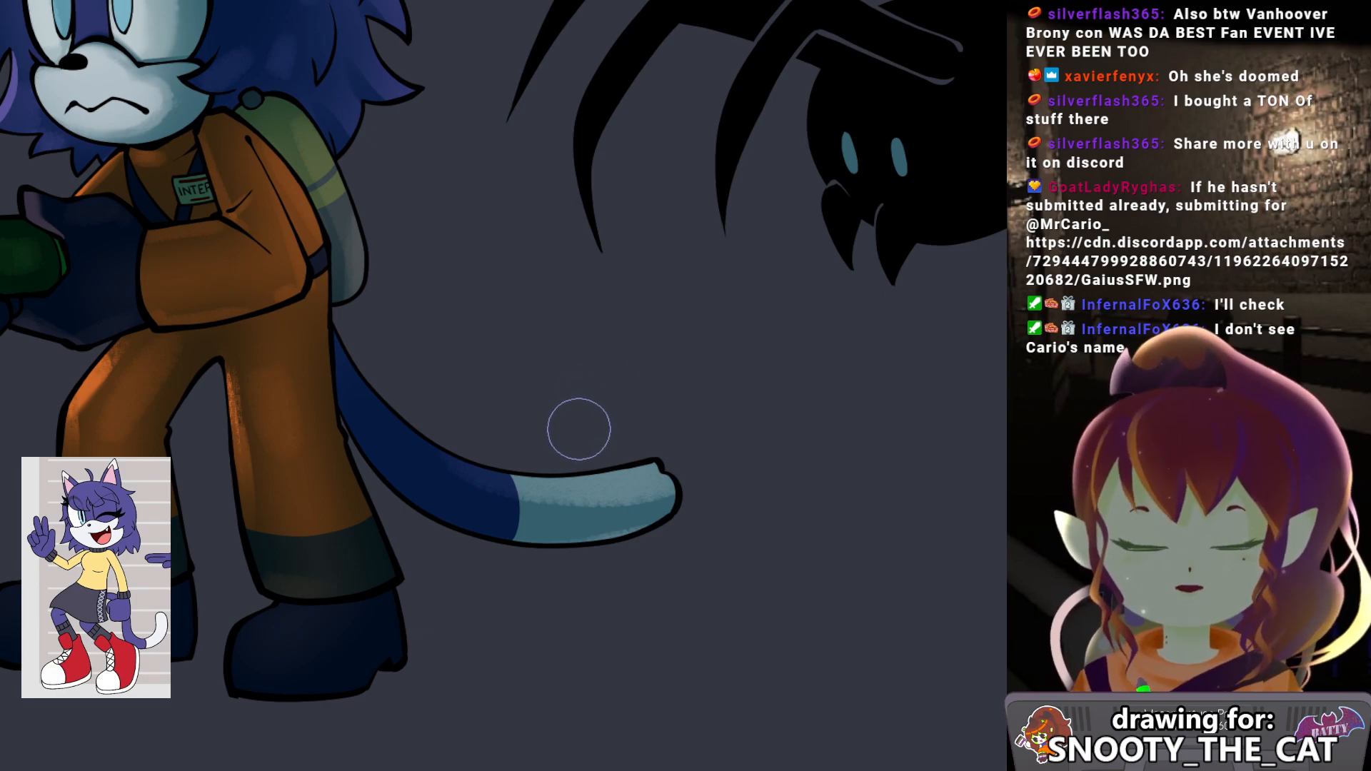
{"action": "mouse_move", "coordinate": [530, 481]}
{"action": "left_mouse_down"}
{"action": "mouse_move", "coordinate": [679, 471]}
{"action": "mouse_move", "coordinate": [697, 453]}
{"action": "left_mouse_up"}
{"action": "key", "text": "ctrl+z"}
{"action": "key", "text": "ctrl+z"}
{"action": "mouse_move", "coordinate": [511, 461]}
{"action": "left_mouse_down"}
{"action": "mouse_move", "coordinate": [619, 468]}
{"action": "mouse_move", "coordinate": [711, 452]}
{"action": "left_mouse_up"}
{"action": "key", "text": "ctrl+z"}
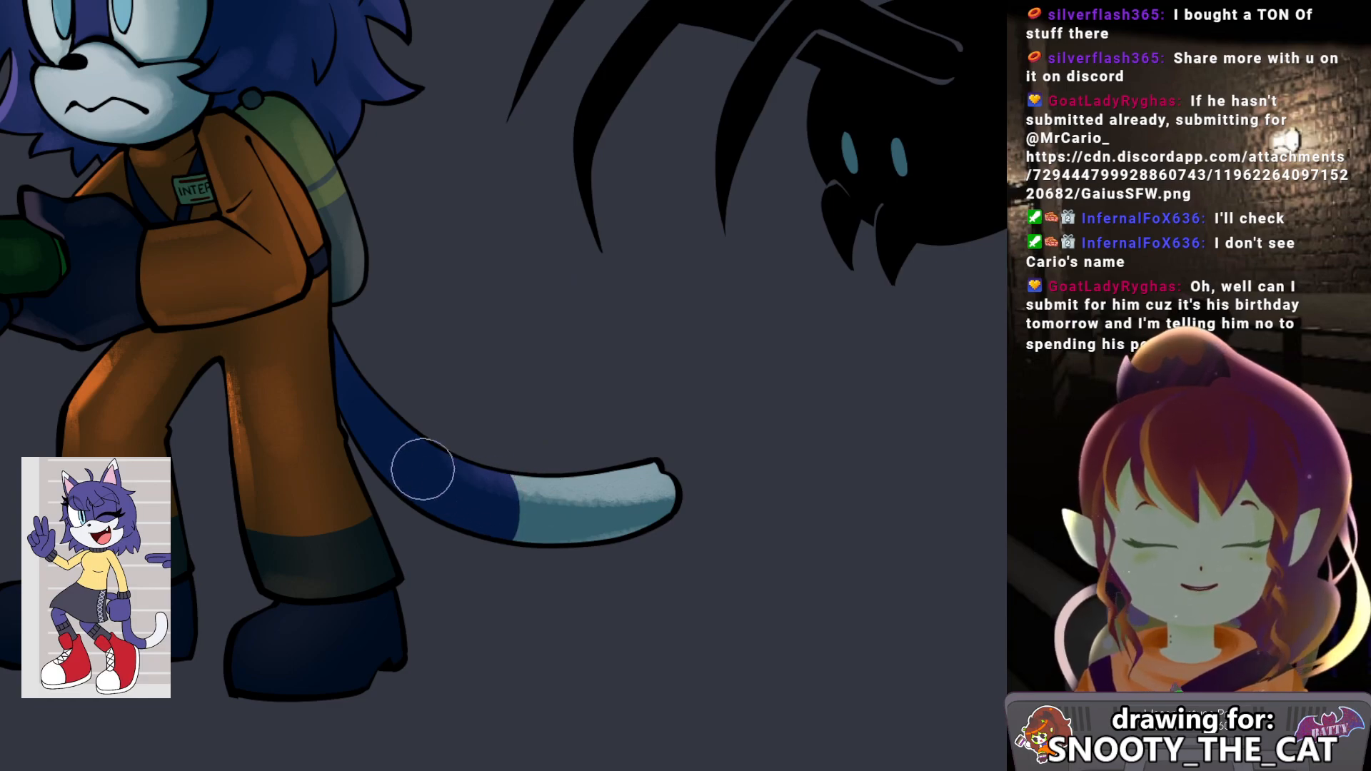
Paint a lighter blue highlight along the upper side of the tail's dark section, undoing and repainting the stroke.
{"action": "left_click_drag", "start_coordinate": [428, 489], "coordinate": [487, 514]}
{"action": "key", "text": "ctrl+z"}
{"action": "left_click_drag", "start_coordinate": [389, 463], "coordinate": [797, 495]}
{"action": "key", "text": "ctrl+z"}
{"action": "key", "text": "ctrl+z"}
{"action": "mouse_move", "coordinate": [367, 437]}
{"action": "left_mouse_down"}
{"action": "mouse_move", "coordinate": [746, 524]}
{"action": "mouse_move", "coordinate": [560, 544]}
{"action": "mouse_move", "coordinate": [715, 510]}
{"action": "left_mouse_up"}
{"action": "key", "text": "ctrl+z"}
{"action": "left_click_drag", "start_coordinate": [518, 422], "coordinate": [718, 575]}
Touch up the orange light on the rear trouser leg's outer edge, the trouser cuffs and the sleeve.
{"action": "mouse_move", "coordinate": [612, 513]}
{"action": "left_mouse_down"}
{"action": "mouse_move", "coordinate": [614, 397]}
{"action": "mouse_move", "coordinate": [542, 376]}
{"action": "left_mouse_up"}
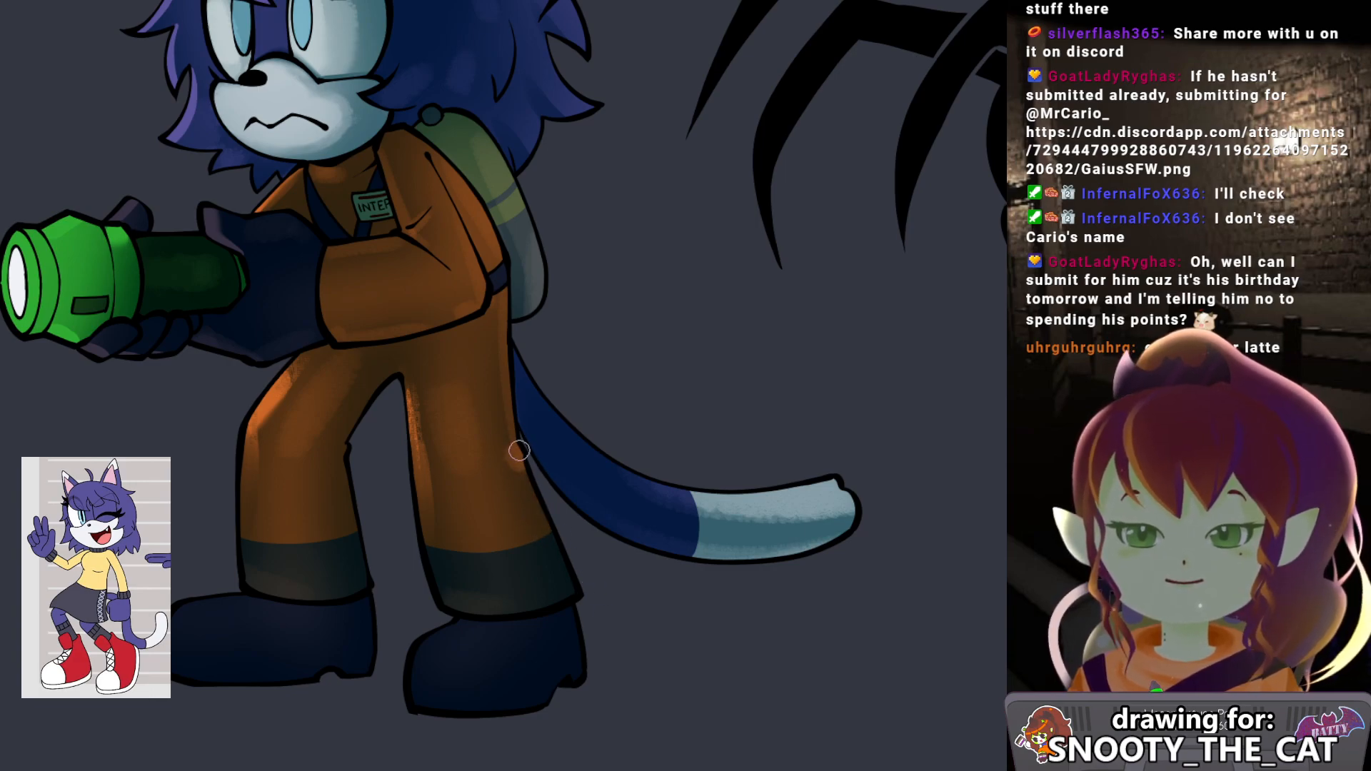
{"action": "mouse_move", "coordinate": [551, 367]}
{"action": "left_mouse_down"}
{"action": "mouse_move", "coordinate": [536, 376]}
{"action": "mouse_move", "coordinate": [556, 338]}
{"action": "left_mouse_up"}
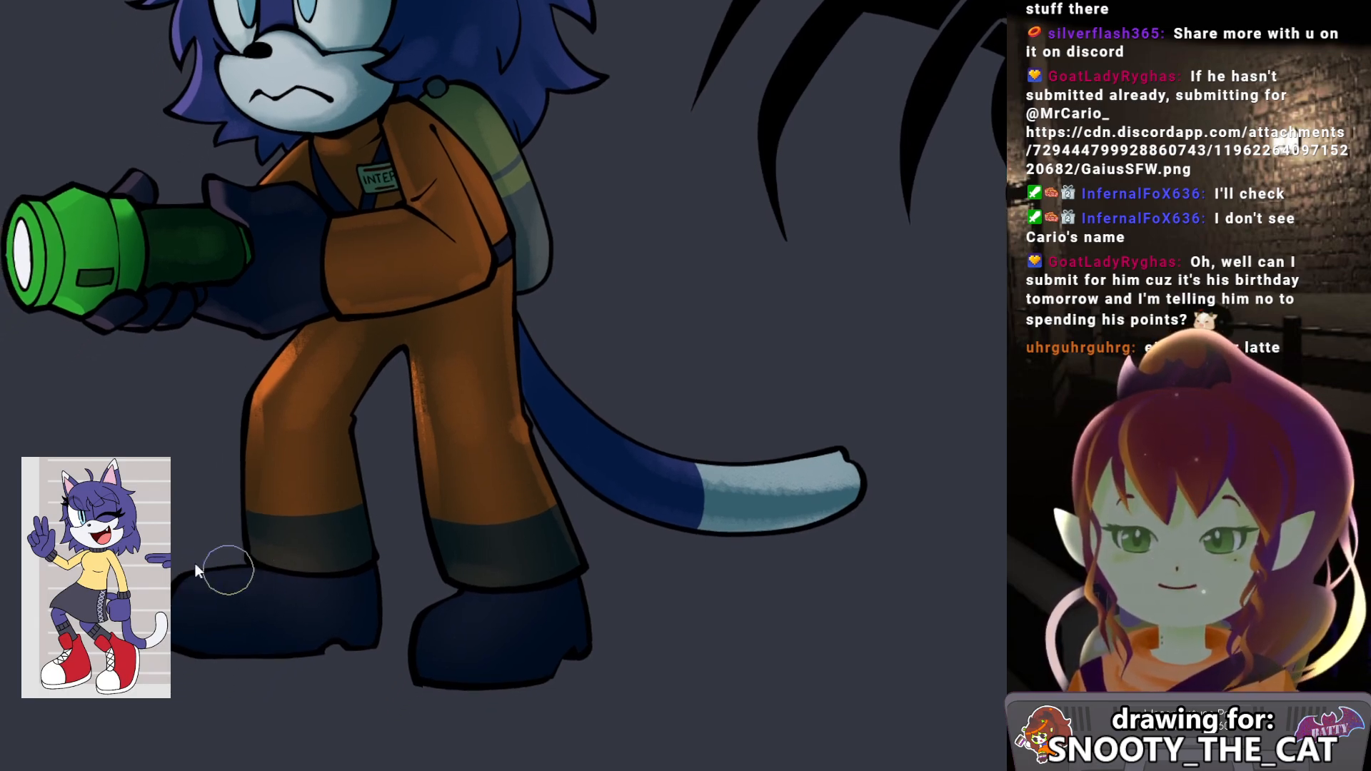
{"action": "mouse_move", "coordinate": [462, 484]}
{"action": "left_mouse_down"}
{"action": "mouse_move", "coordinate": [476, 498]}
{"action": "mouse_move", "coordinate": [446, 540]}
{"action": "left_mouse_up"}
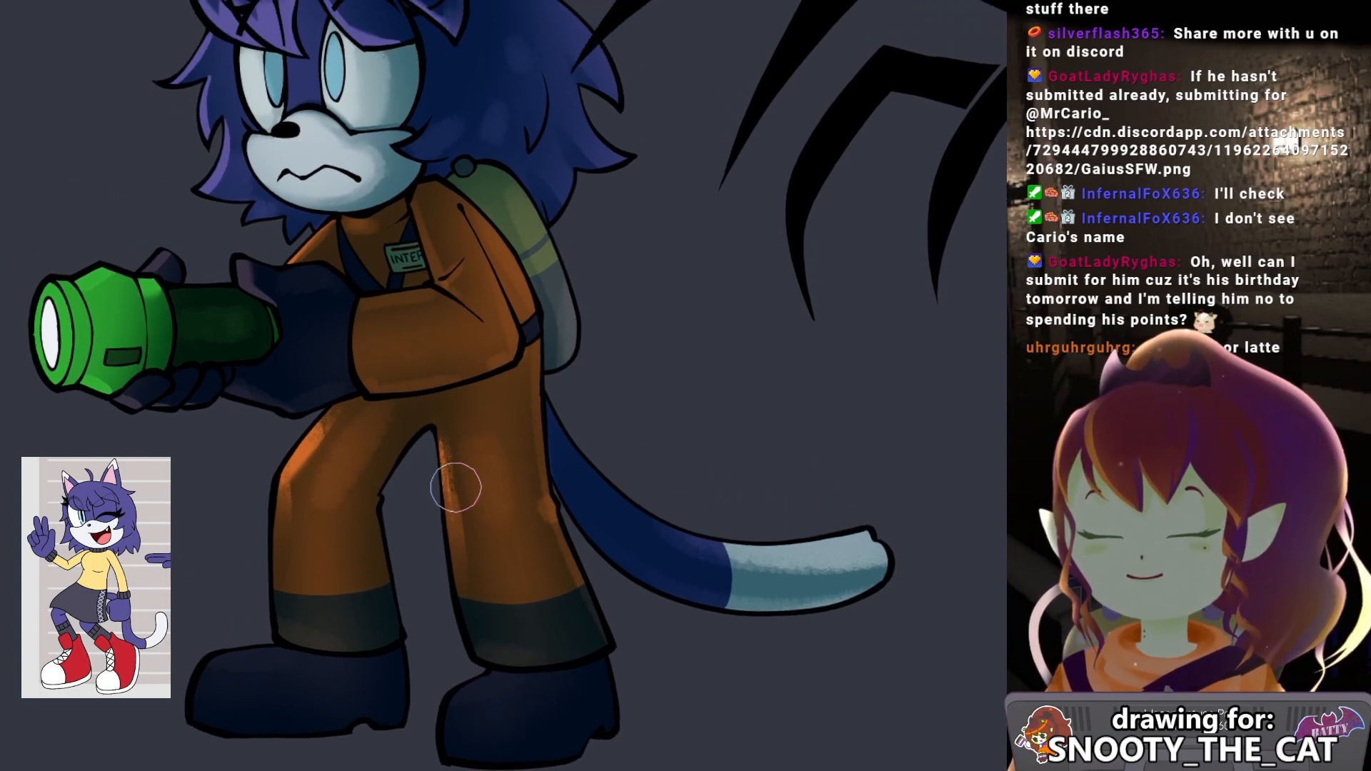
{"action": "mouse_move", "coordinate": [405, 314]}
{"action": "left_mouse_down"}
{"action": "mouse_move", "coordinate": [462, 386]}
{"action": "mouse_move", "coordinate": [472, 366]}
{"action": "left_mouse_up"}
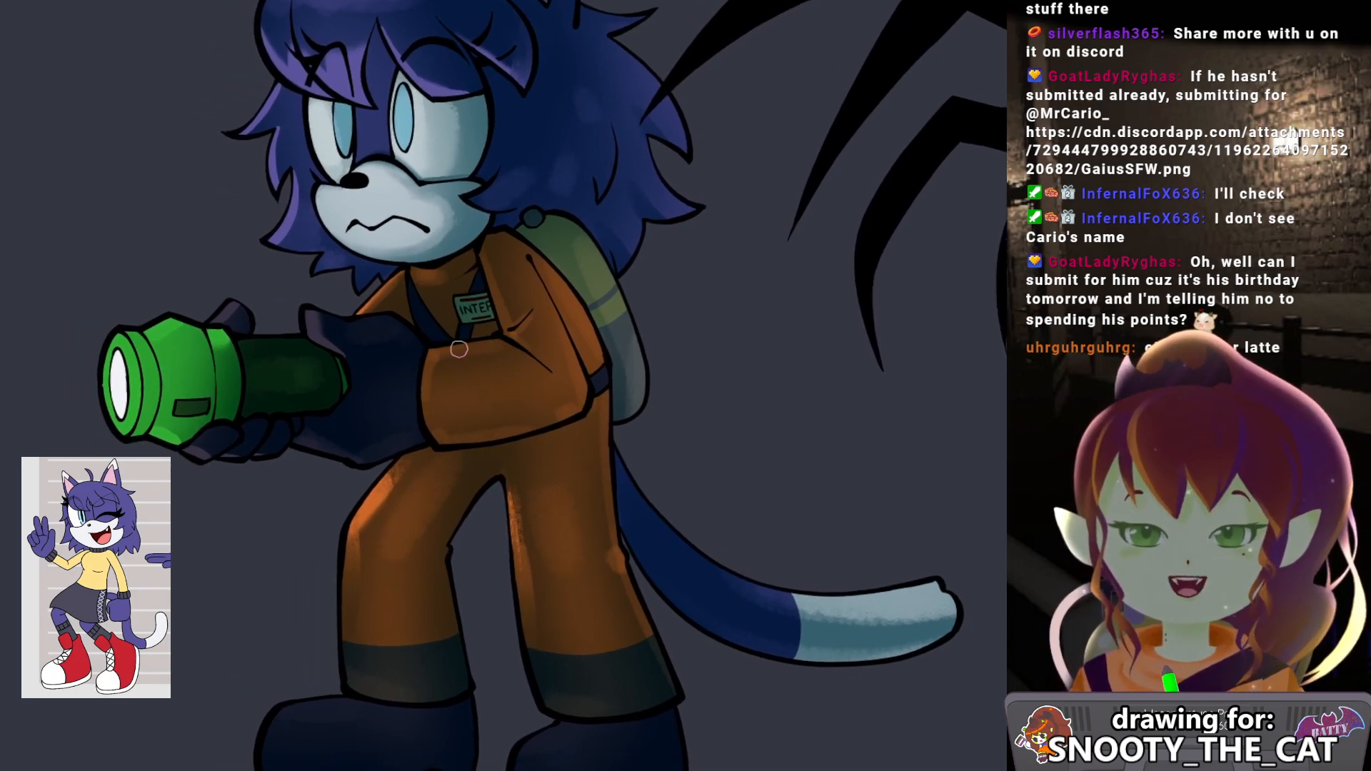
{"action": "left_click_drag", "start_coordinate": [498, 345], "coordinate": [506, 394]}
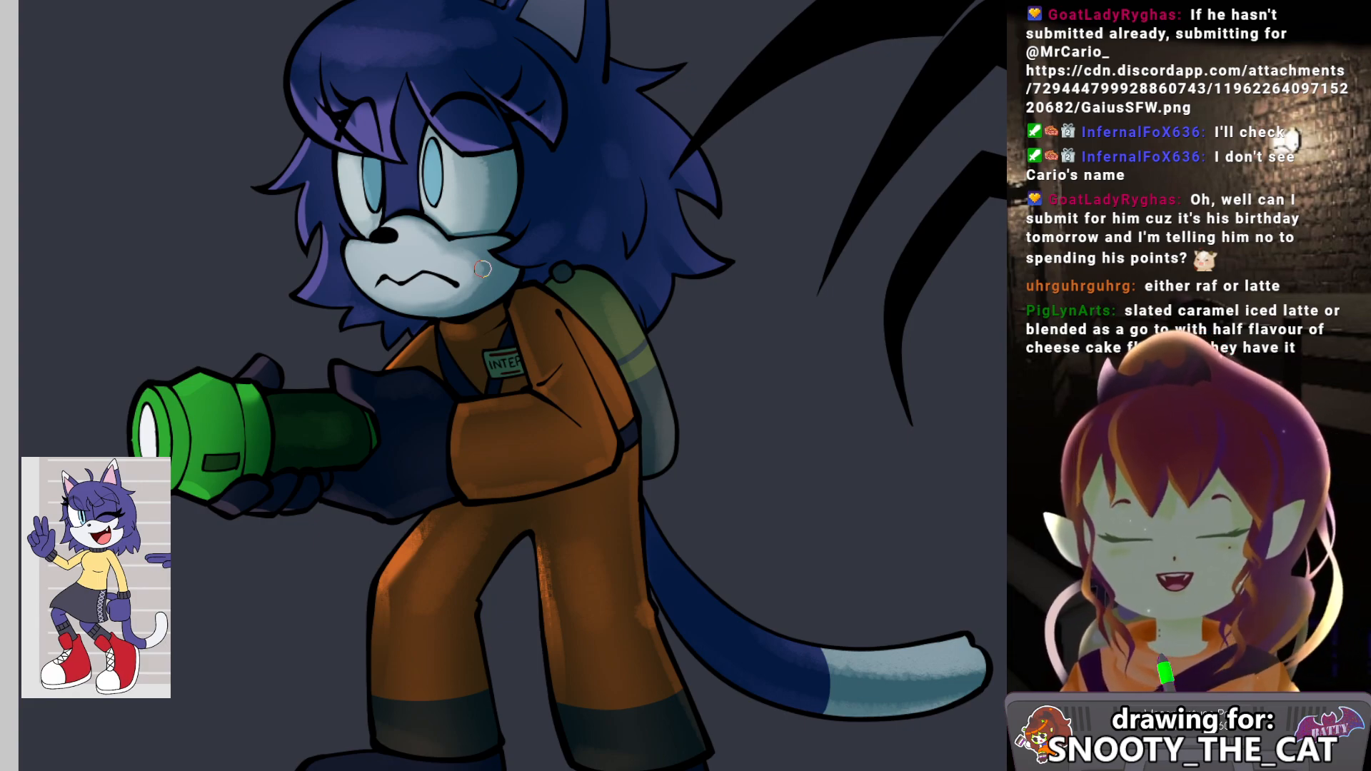
Soften the purple shading across the crown of the cat's hair with the brush.
{"action": "left_click_drag", "start_coordinate": [591, 335], "coordinate": [578, 376]}
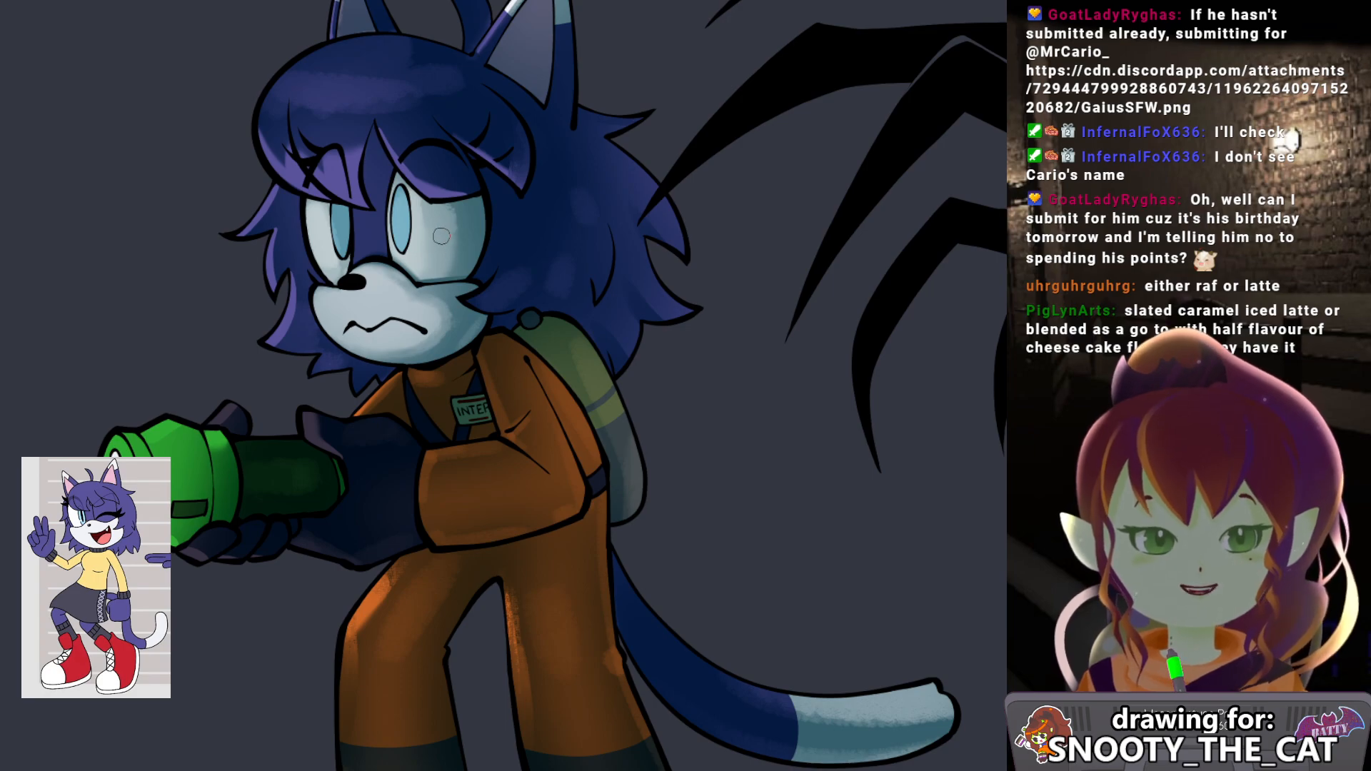
{"action": "left_click_drag", "start_coordinate": [476, 222], "coordinate": [460, 297]}
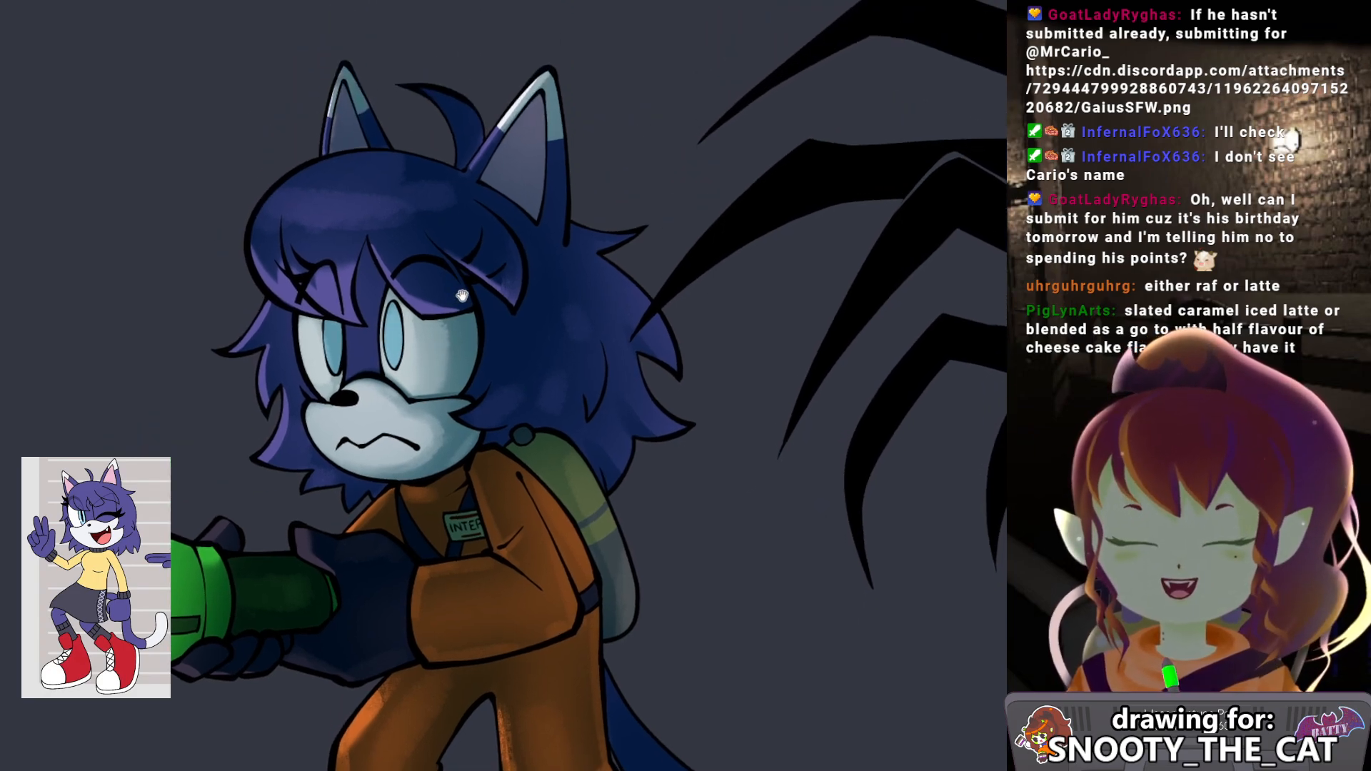
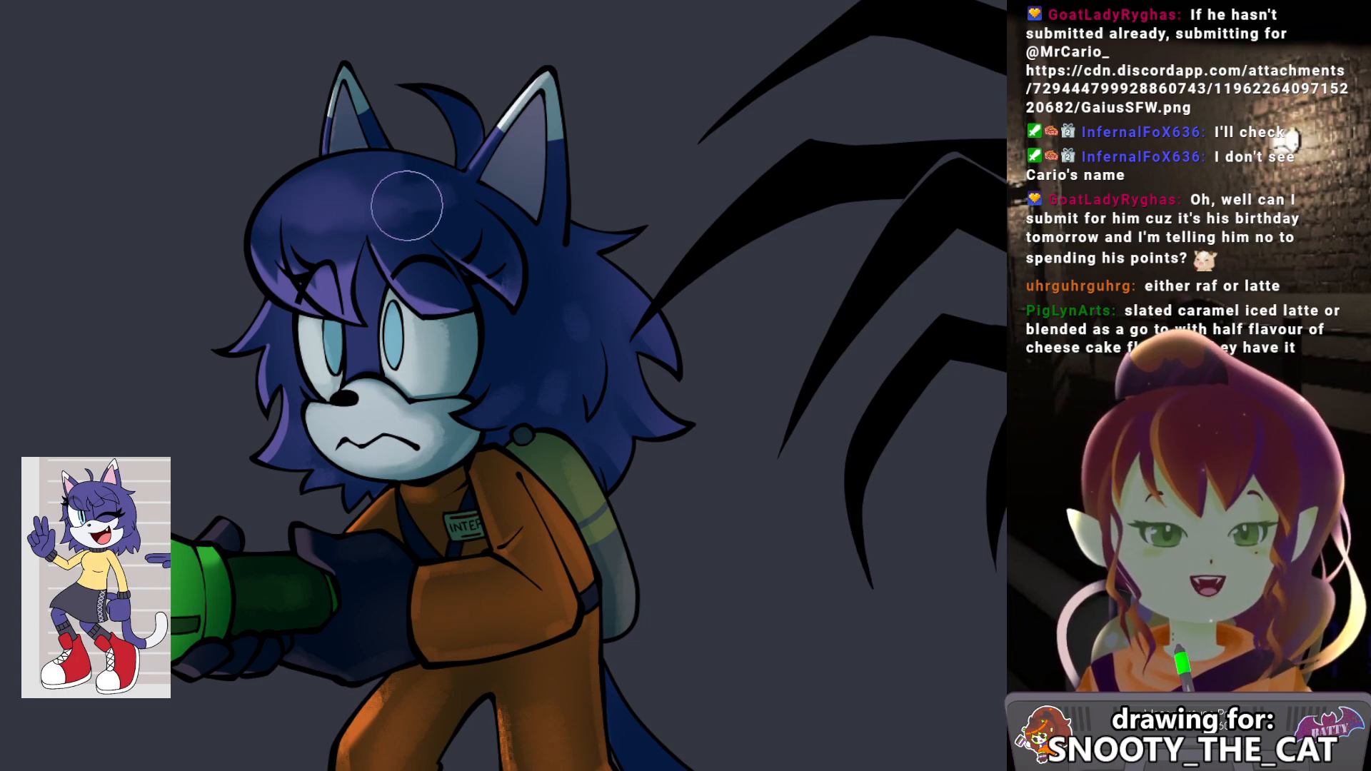
{"action": "left_click_drag", "start_coordinate": [421, 170], "coordinate": [423, 181]}
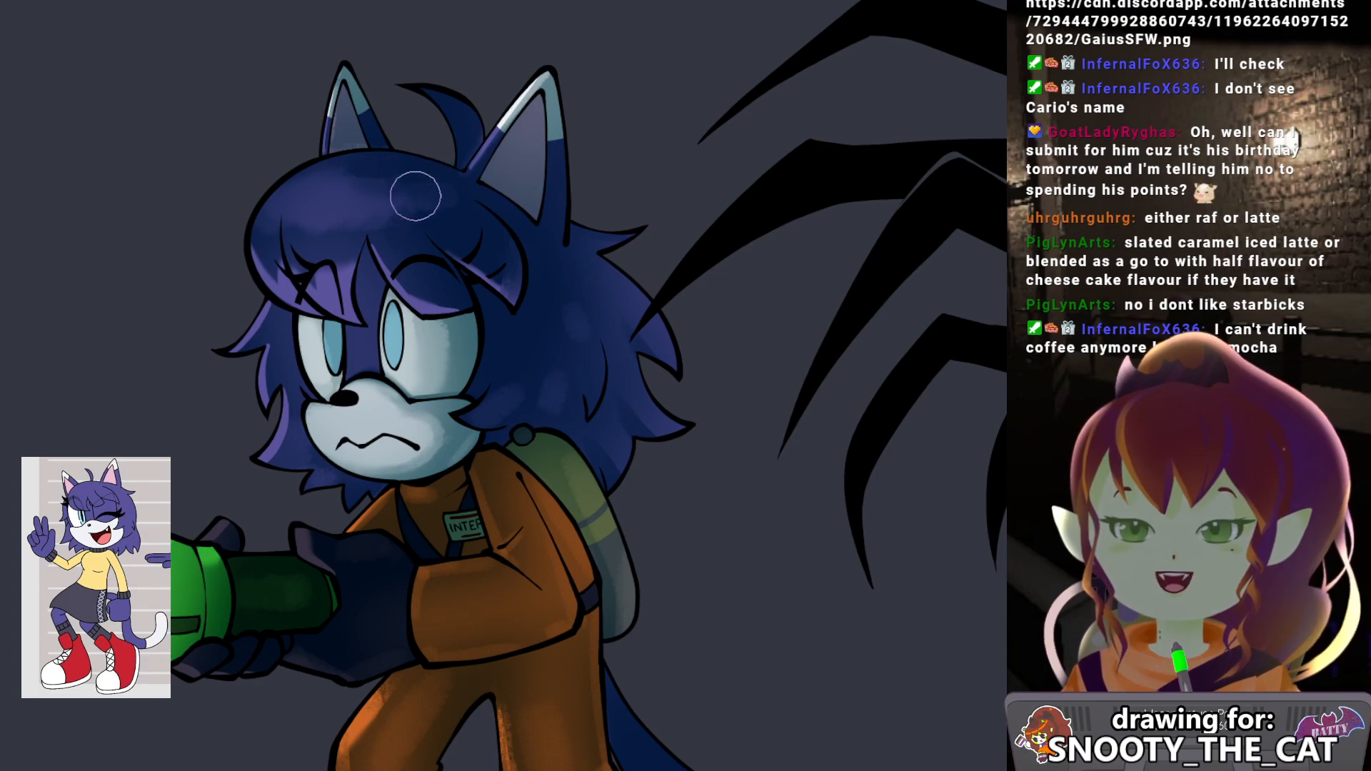
{"action": "left_click_drag", "start_coordinate": [441, 270], "coordinate": [388, 269]}
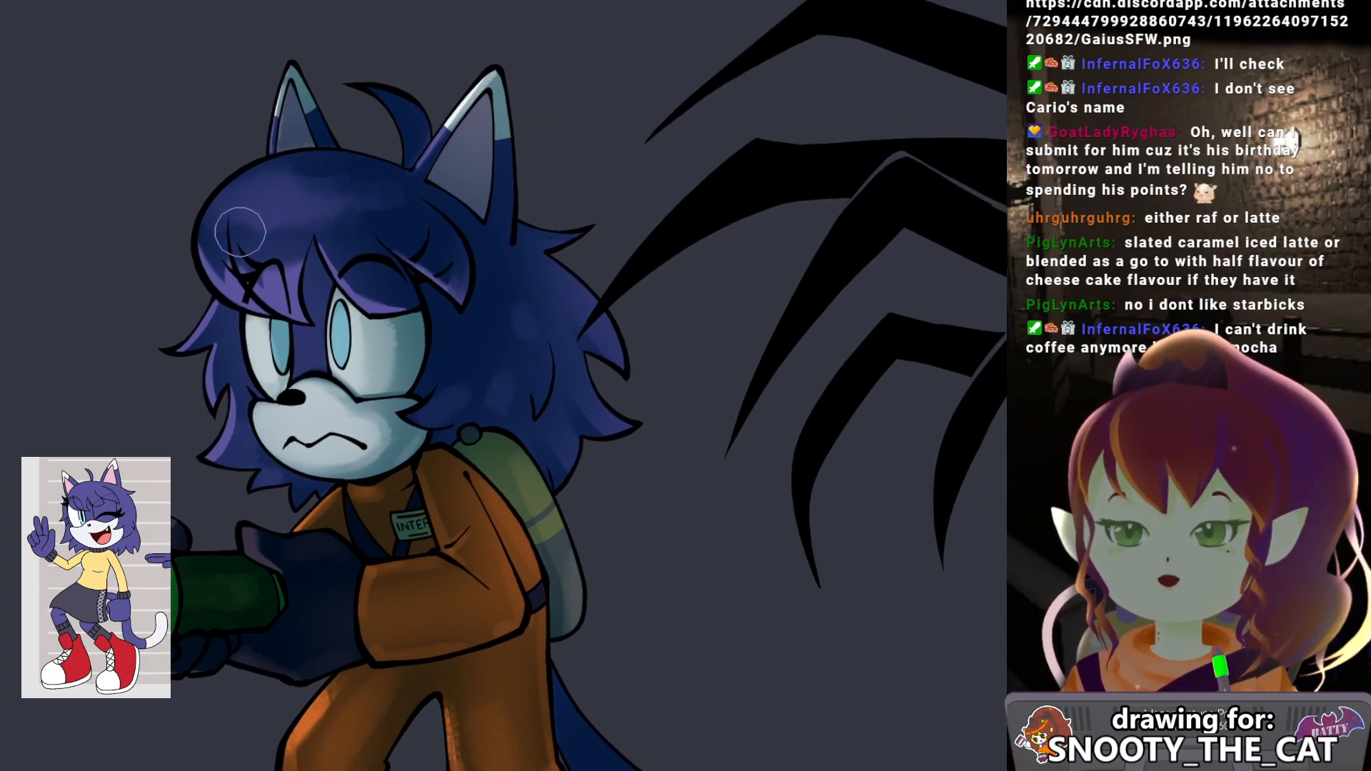
{"action": "left_click_drag", "start_coordinate": [421, 155], "coordinate": [417, 177]}
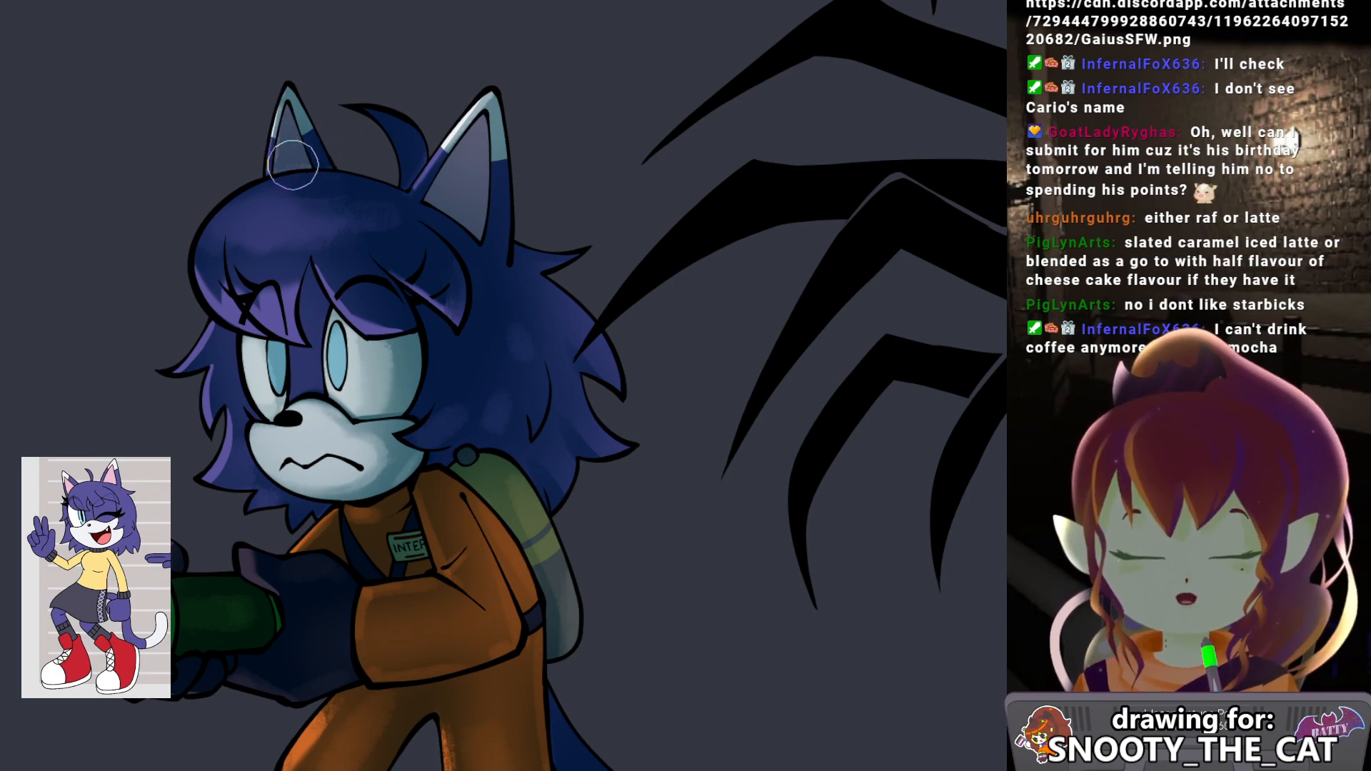
Brush soft light purple shading into the insides of both ears with a reduced brush size.
{"action": "left_click_drag", "start_coordinate": [386, 131], "coordinate": [361, 187]}
{"action": "key", "text": "b"}
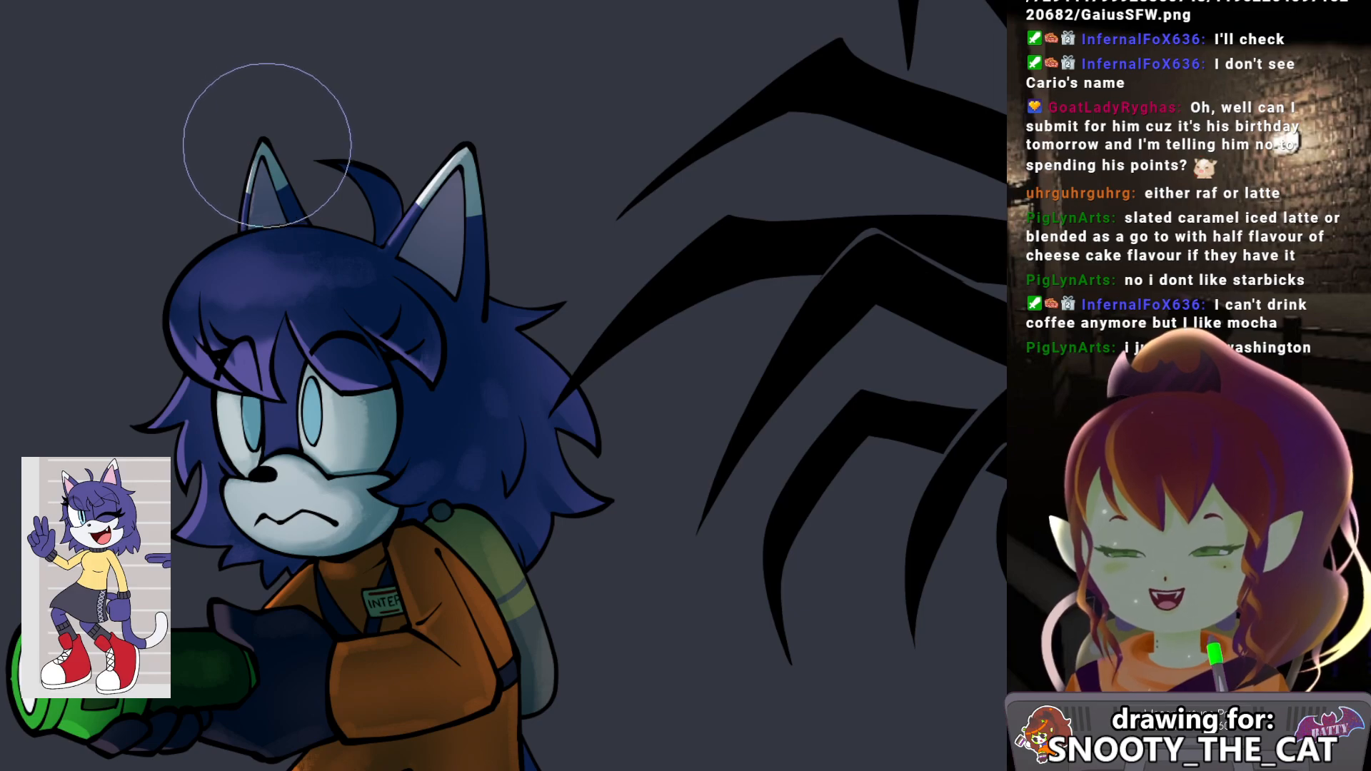
{"action": "key", "text": "bracketleft"}
{"action": "key", "text": "bracketleft"}
{"action": "key", "text": "bracketleft"}
{"action": "key", "text": "bracketleft"}
{"action": "key", "text": "bracketleft"}
{"action": "key", "text": "bracketleft"}
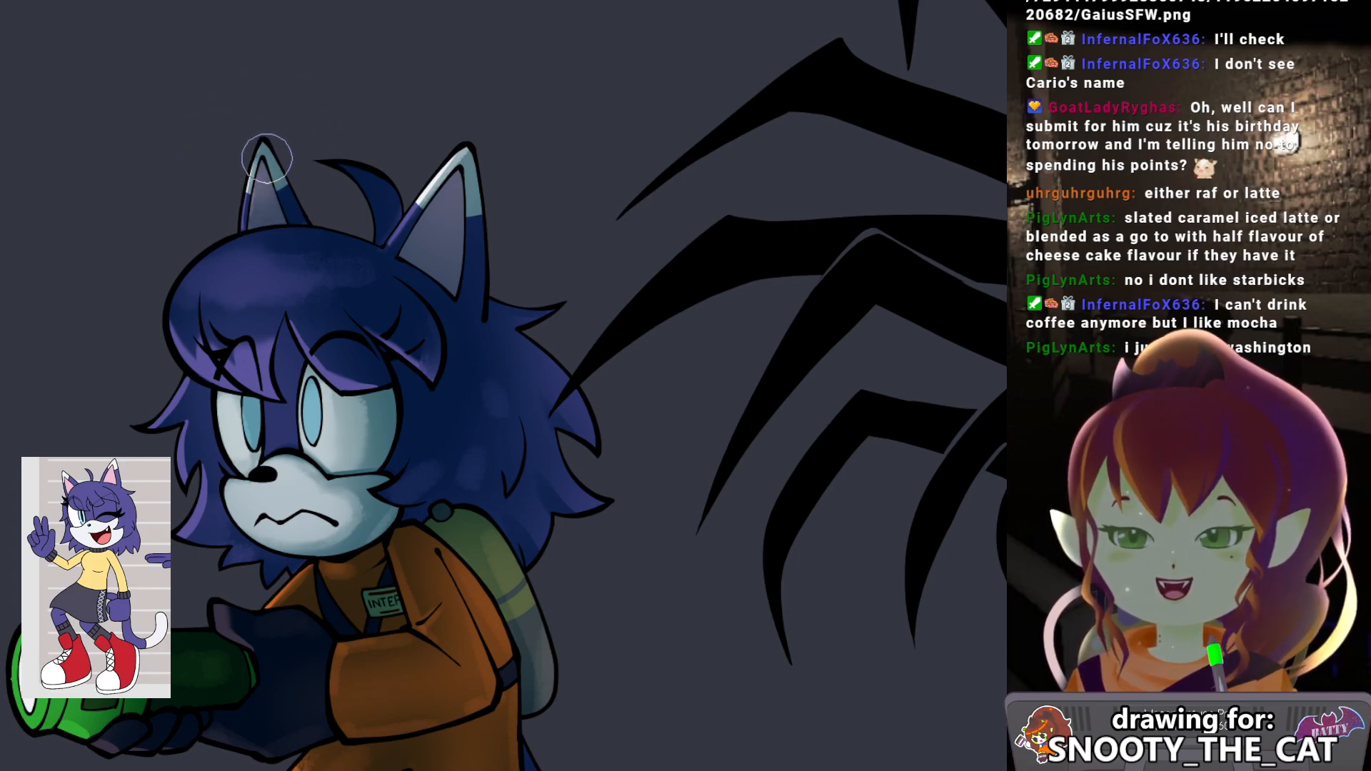
{"action": "left_click_drag", "start_coordinate": [263, 220], "coordinate": [264, 143]}
{"action": "left_click_drag", "start_coordinate": [437, 248], "coordinate": [467, 152]}
Paint a large, soft yellow-green flashlight glow over the flashlight, gloves, face, front hair tips and front of the jumpsuit, undoing unwanted strokes.
{"action": "left_click_drag", "start_coordinate": [488, 367], "coordinate": [492, 191]}
{"action": "left_click_drag", "start_coordinate": [525, 283], "coordinate": [478, 168]}
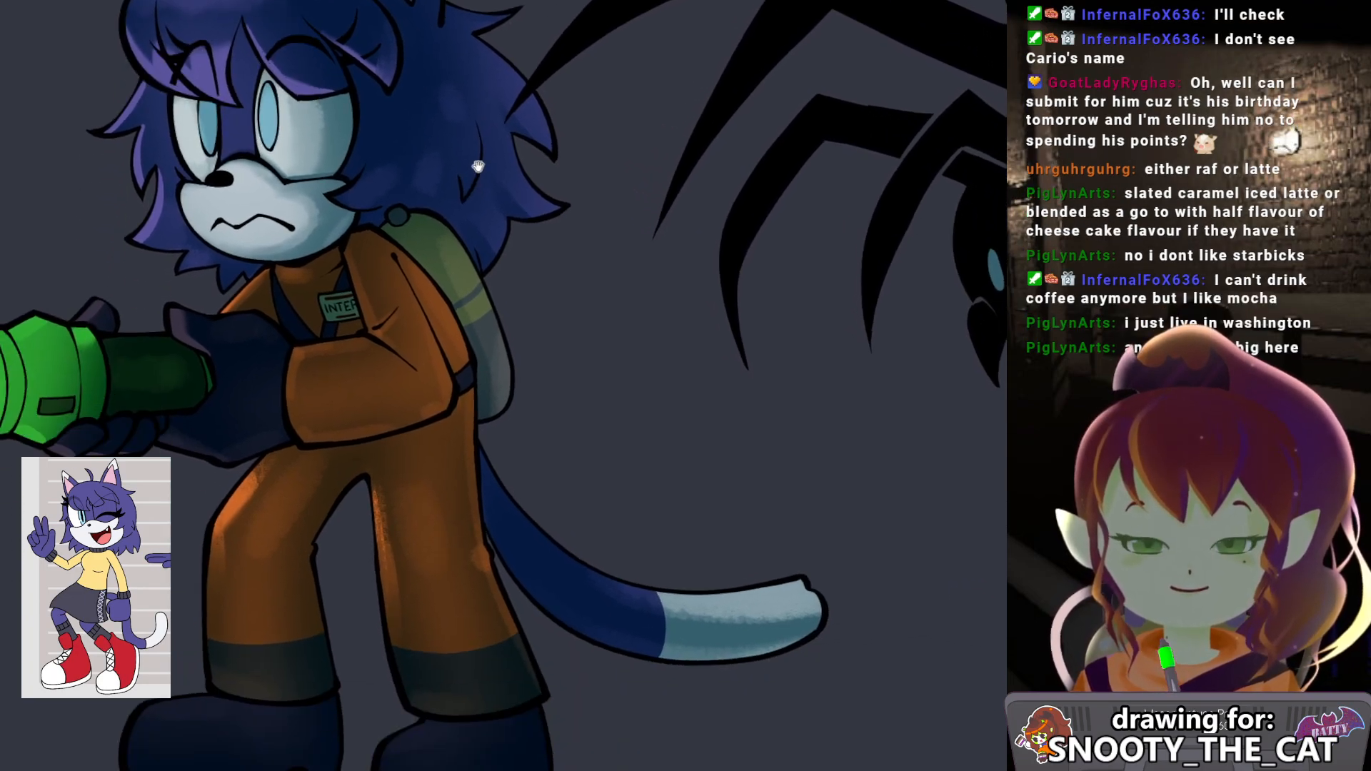
{"action": "left_click_drag", "start_coordinate": [462, 287], "coordinate": [504, 211]}
{"action": "left_click_drag", "start_coordinate": [485, 259], "coordinate": [413, 296]}
{"action": "left_click", "coordinate": [432, 315]}
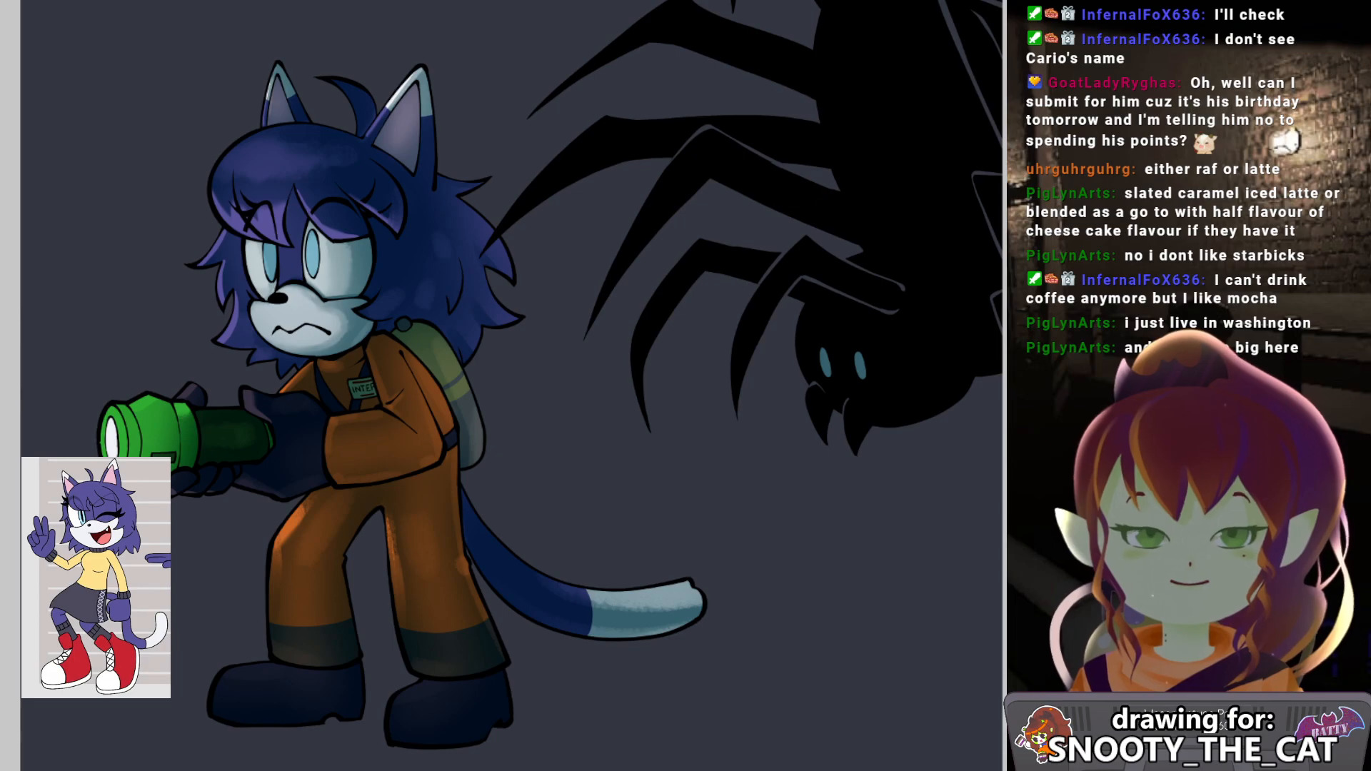
{"action": "left_click_drag", "start_coordinate": [610, 584], "coordinate": [619, 566]}
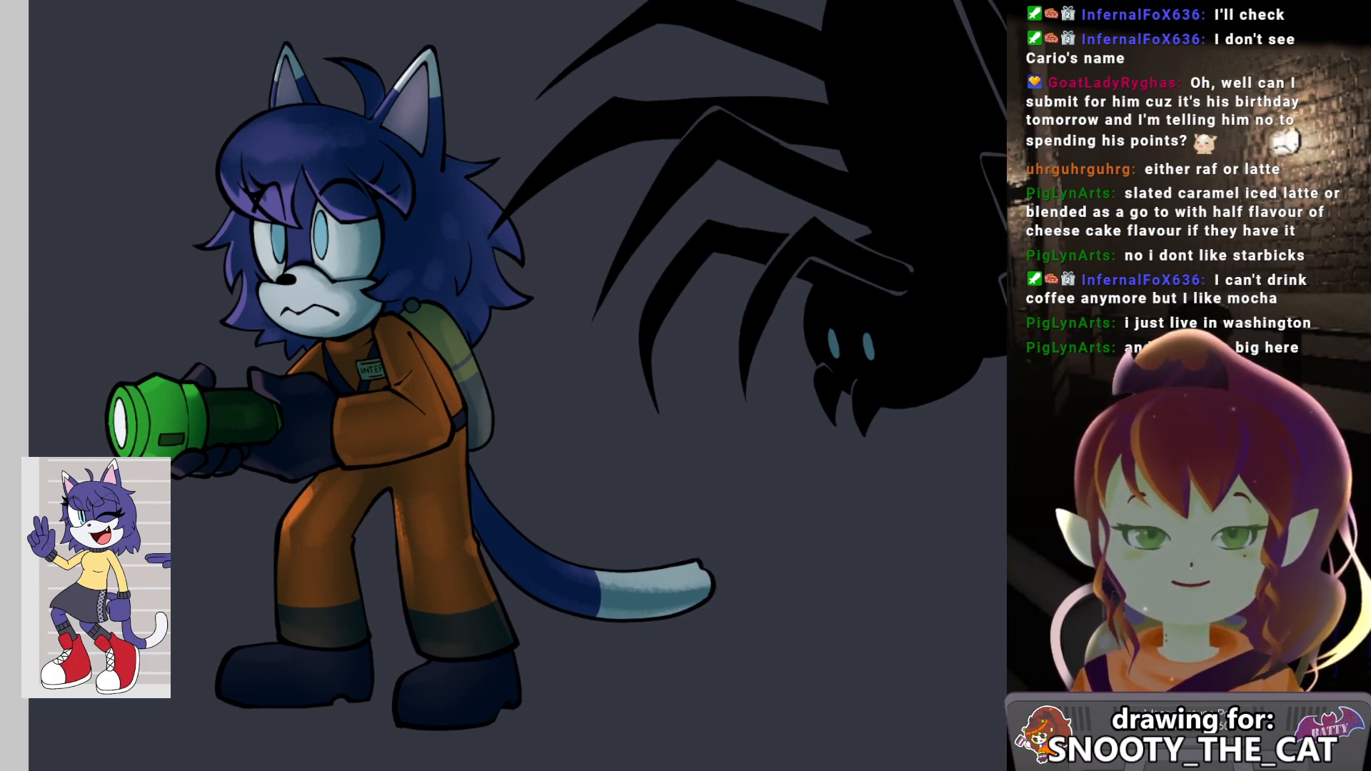
{"action": "left_click_drag", "start_coordinate": [394, 390], "coordinate": [464, 372]}
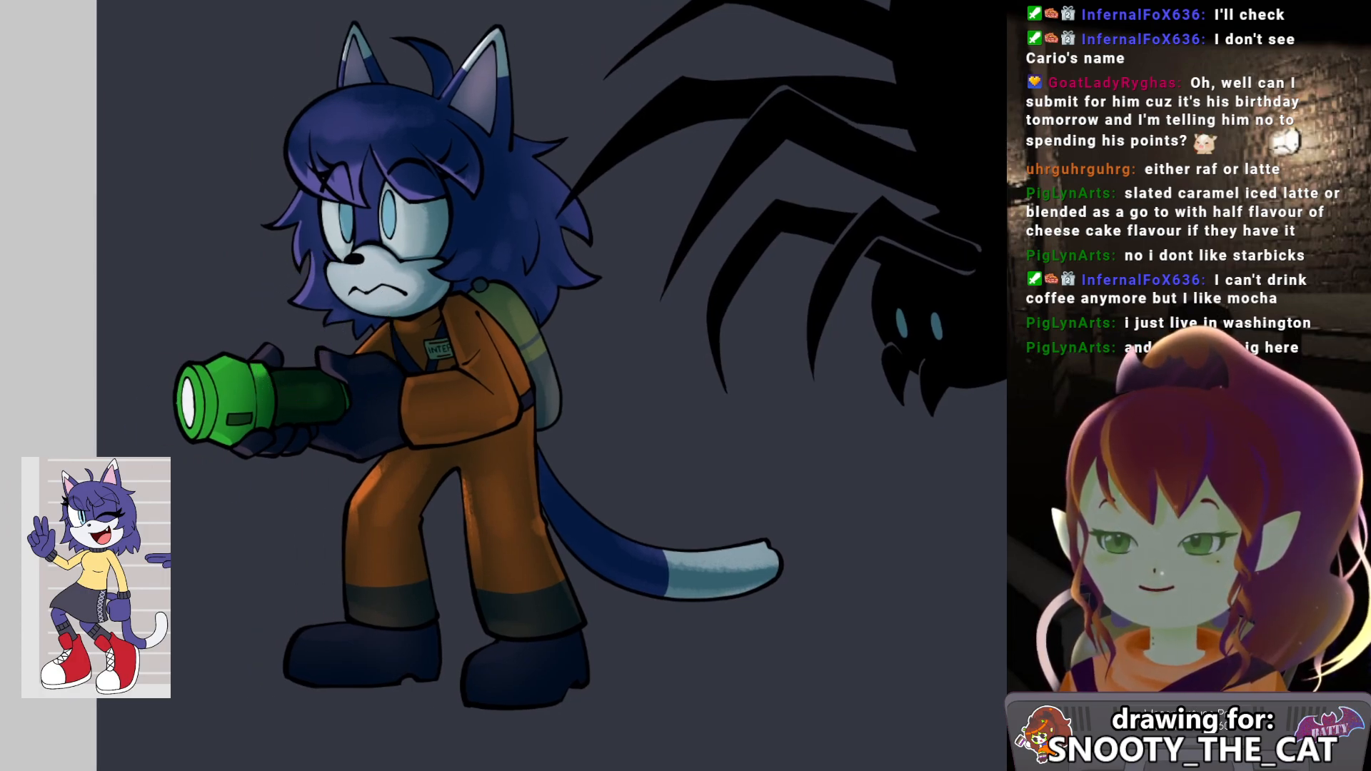
{"action": "key", "text": "bracketright"}
{"action": "key", "text": "bracketright"}
{"action": "key", "text": "bracketright"}
{"action": "key", "text": "bracketright"}
{"action": "key", "text": "bracketright"}
{"action": "mouse_move", "coordinate": [313, 349]}
{"action": "left_mouse_down"}
{"action": "mouse_move", "coordinate": [317, 336]}
{"action": "mouse_move", "coordinate": [338, 393]}
{"action": "left_mouse_up"}
{"action": "key", "text": "ctrl+z"}
{"action": "key", "text": "ctrl+z"}
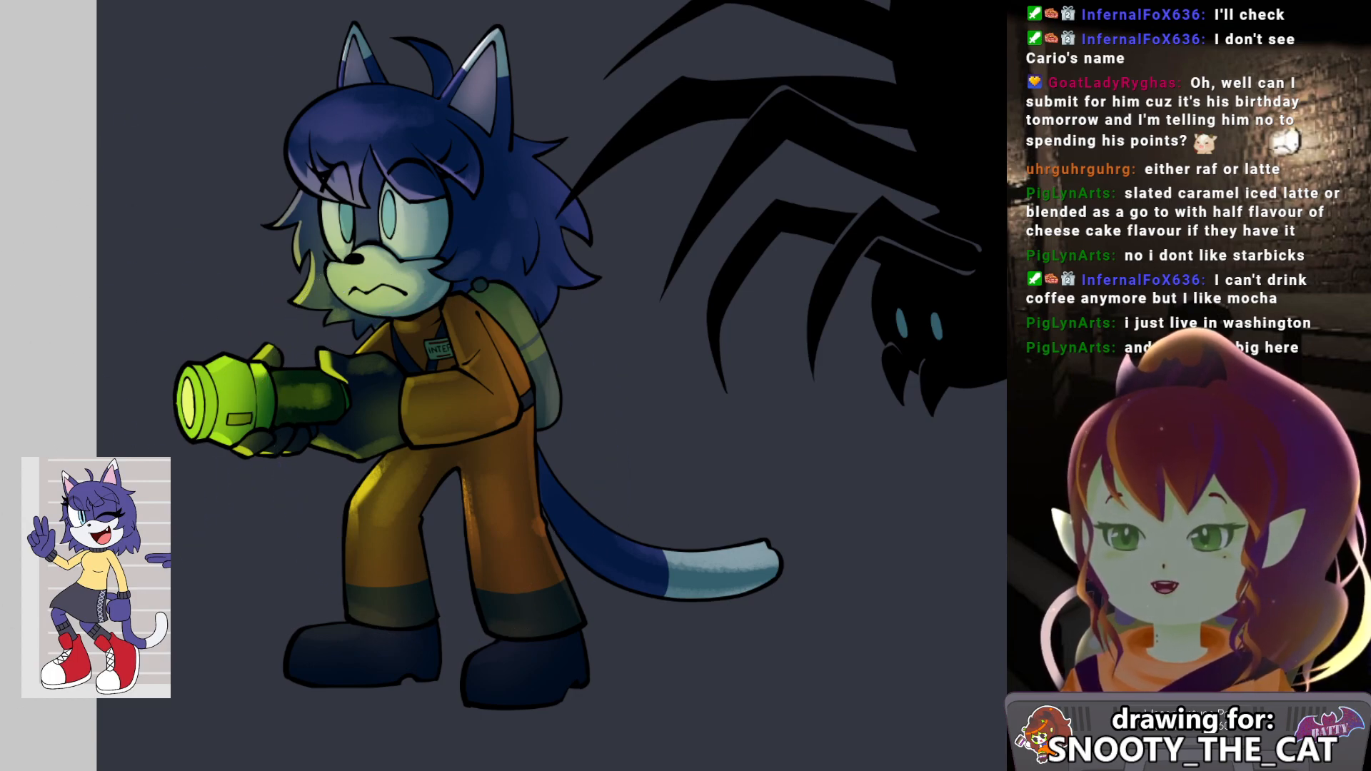
Brighten the flashlight head with a soft near-white glow, undoing misplaced strokes and using a smaller brush.
{"action": "left_click_drag", "start_coordinate": [208, 318], "coordinate": [218, 320]}
{"action": "key", "text": "ctrl+z"}
{"action": "mouse_move", "coordinate": [181, 377]}
{"action": "left_mouse_down"}
{"action": "mouse_move", "coordinate": [229, 343]}
{"action": "mouse_move", "coordinate": [178, 337]}
{"action": "mouse_move", "coordinate": [150, 406]}
{"action": "mouse_move", "coordinate": [185, 320]}
{"action": "mouse_move", "coordinate": [175, 391]}
{"action": "left_mouse_up"}
{"action": "key", "text": "ctrl+z"}
{"action": "key", "text": "["}
{"action": "key", "text": "["}
{"action": "key", "text": "["}
{"action": "key", "text": "["}
{"action": "key", "text": "["}
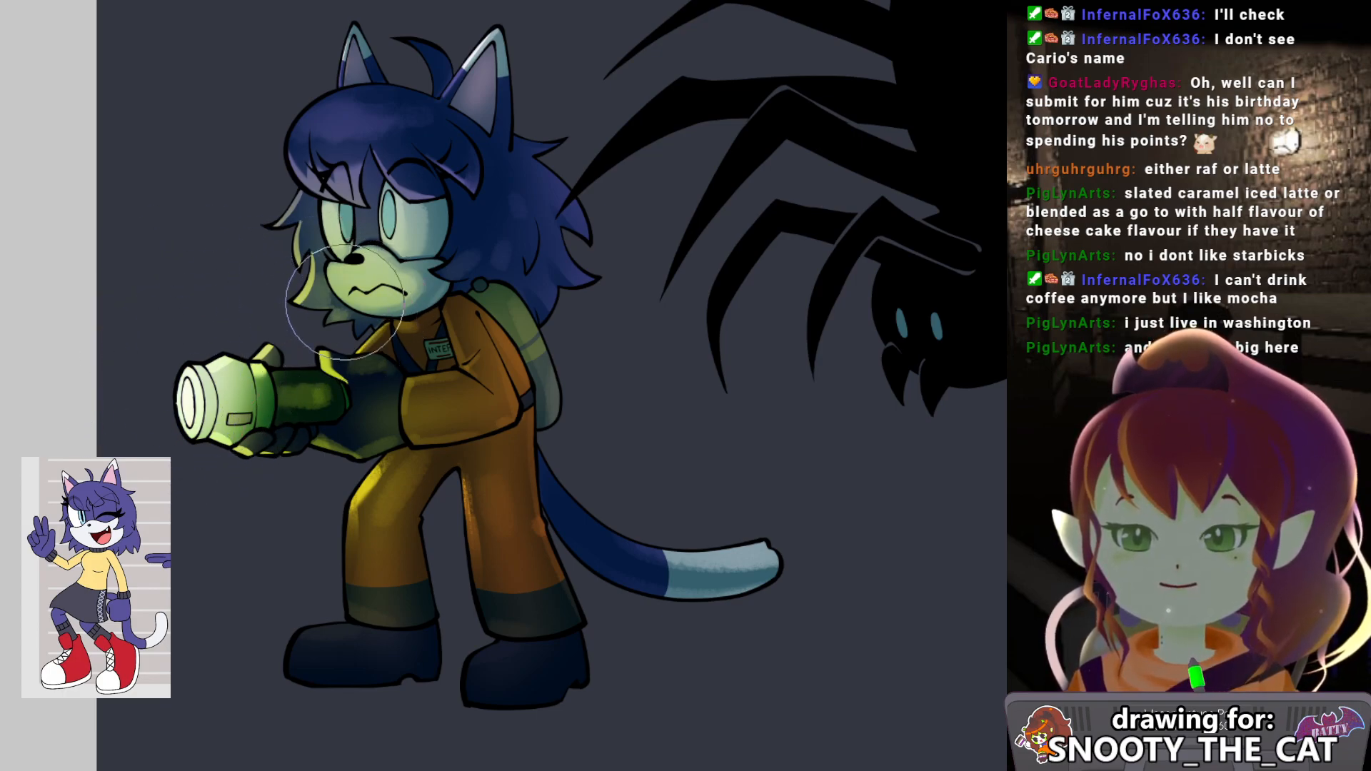
{"action": "left_click_drag", "start_coordinate": [335, 300], "coordinate": [252, 338]}
Tint the cat's unlit back side with soft deep blue over the rear hair, trouser cuffs and boots, using a larger brush.
{"action": "key", "text": "]"}
{"action": "key", "text": "]"}
{"action": "key", "text": "]"}
{"action": "key", "text": "]"}
{"action": "key", "text": "]"}
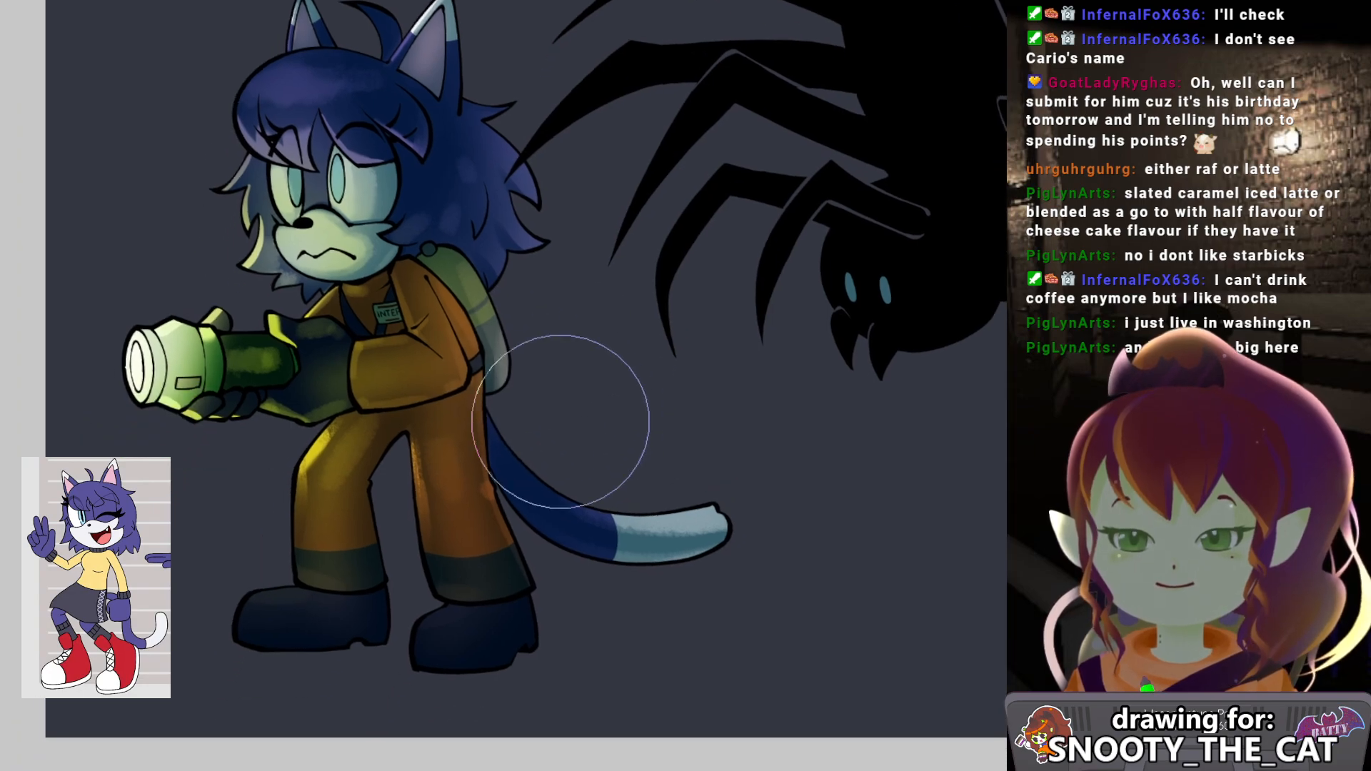
{"action": "left_click_drag", "start_coordinate": [520, 487], "coordinate": [549, 417]}
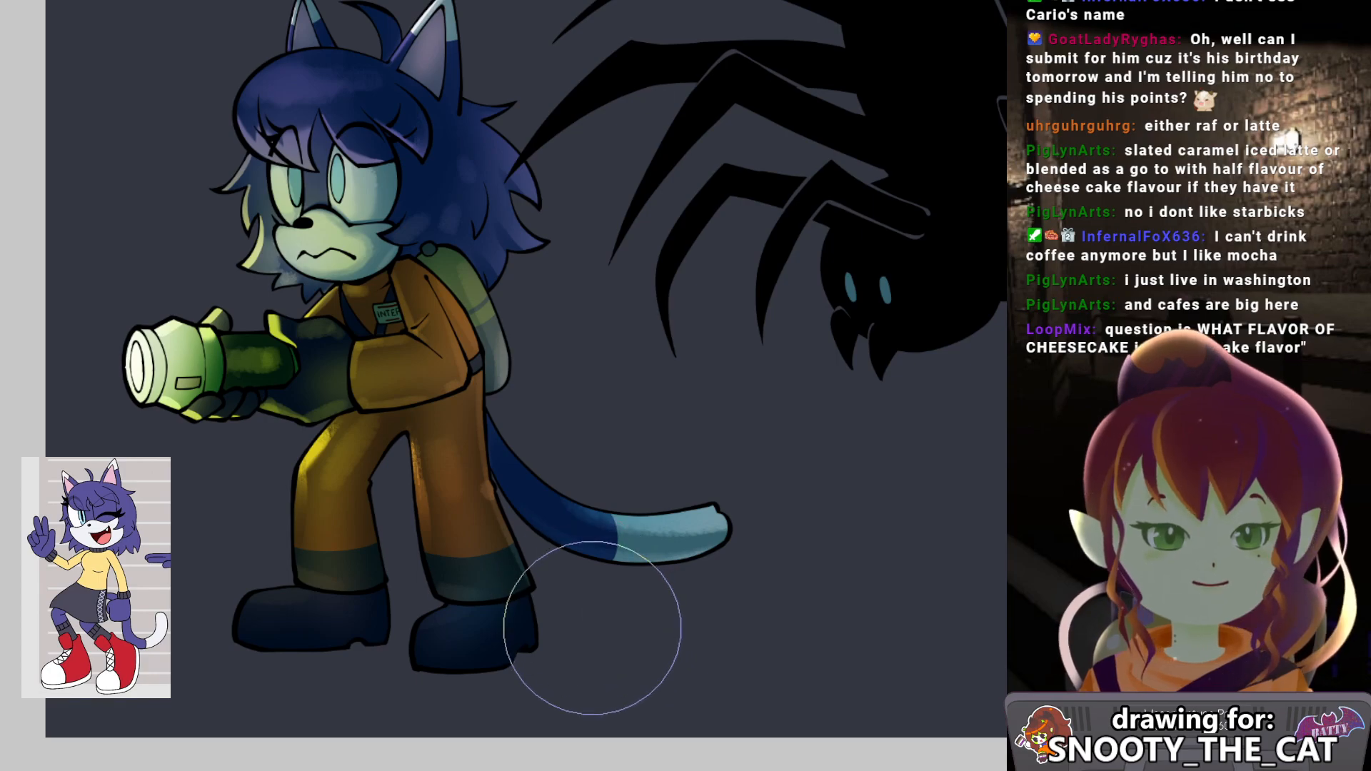
{"action": "left_click_drag", "start_coordinate": [625, 589], "coordinate": [604, 571]}
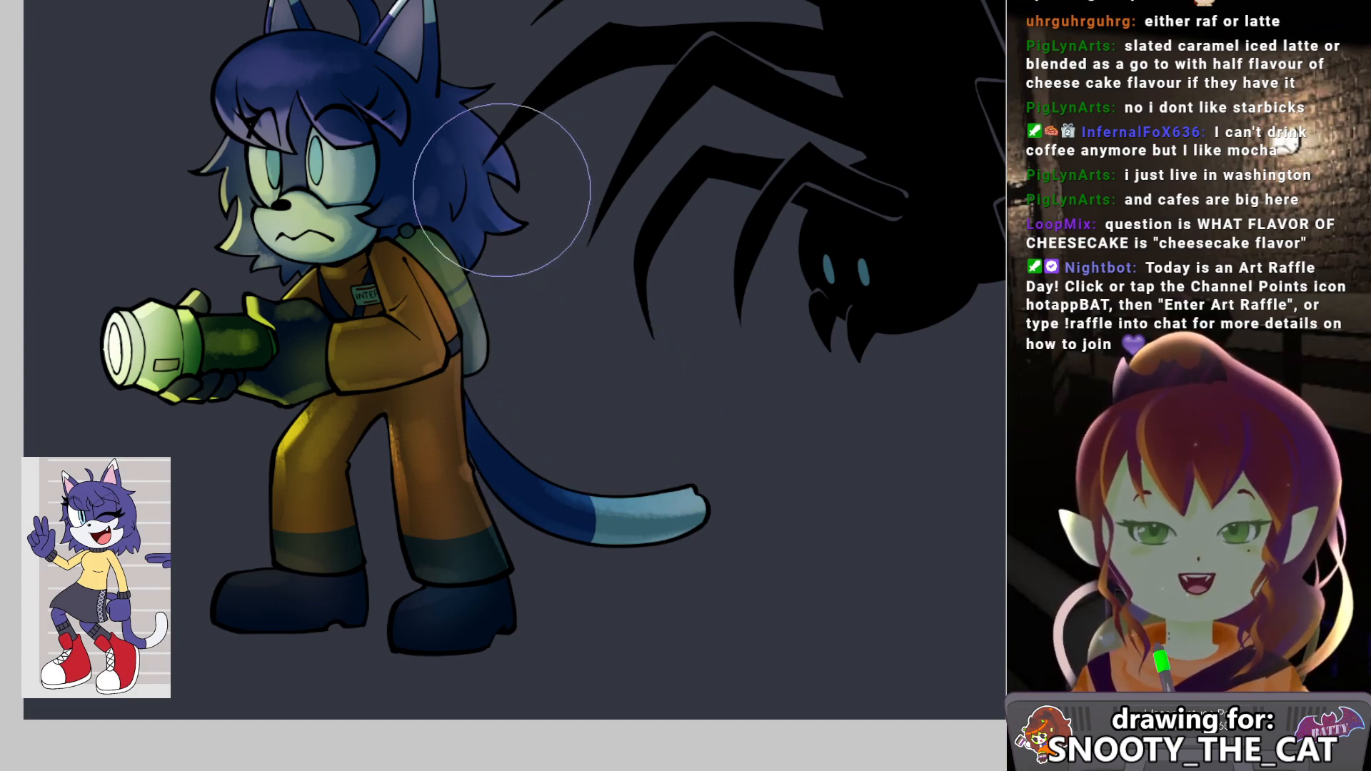
{"action": "left_click_drag", "start_coordinate": [490, 171], "coordinate": [493, 259]}
{"action": "left_click_drag", "start_coordinate": [421, 337], "coordinate": [437, 366]}
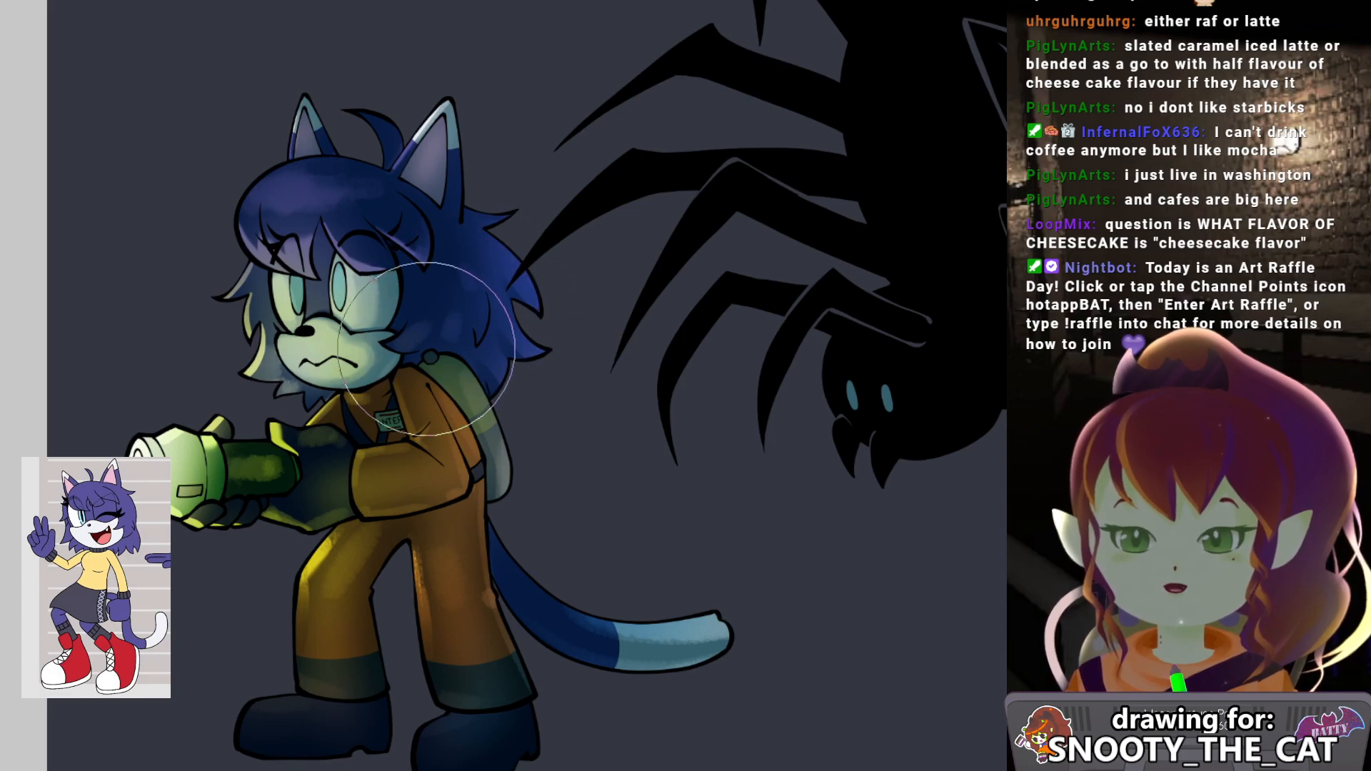
{"action": "left_click_drag", "start_coordinate": [486, 302], "coordinate": [507, 216]}
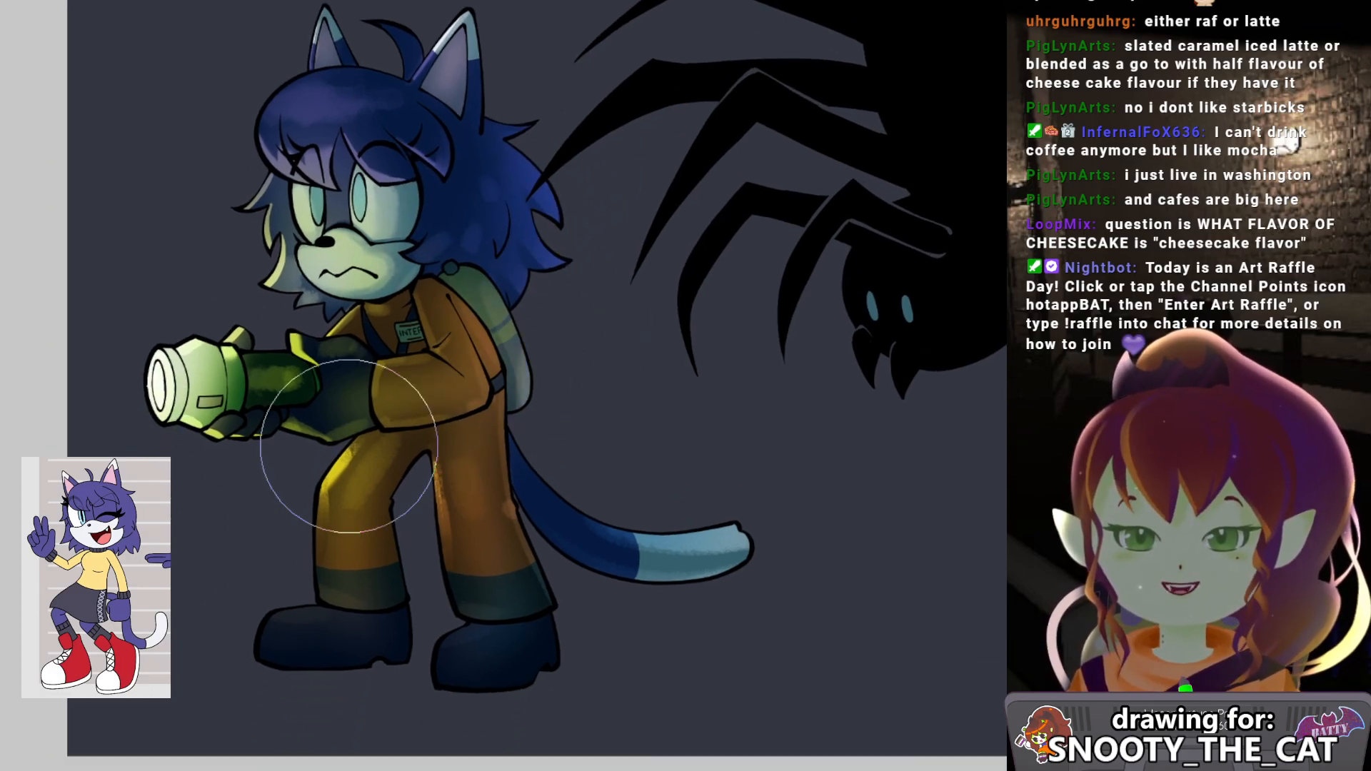
Outline a floor area with a slightly slanted upper edge across the lower canvas and fill it with dark navy blue.
{"action": "key", "text": "bracketleft"}
{"action": "key", "text": "bracketleft"}
{"action": "key", "text": "bracketleft"}
{"action": "key", "text": "bracketleft"}
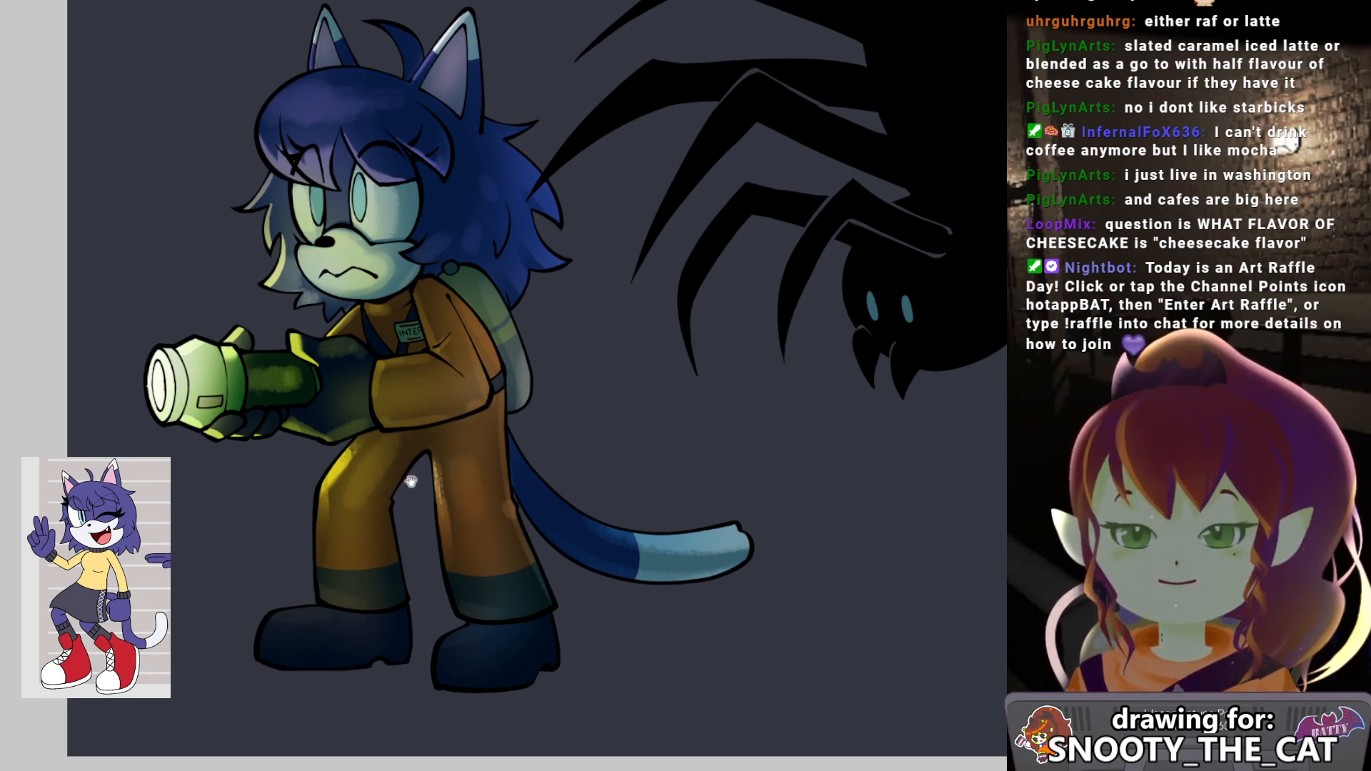
{"action": "left_click_drag", "start_coordinate": [407, 477], "coordinate": [394, 567]}
{"action": "scroll", "coordinate": [545, 416], "scroll_direction": "down", "scroll_amount": 4}
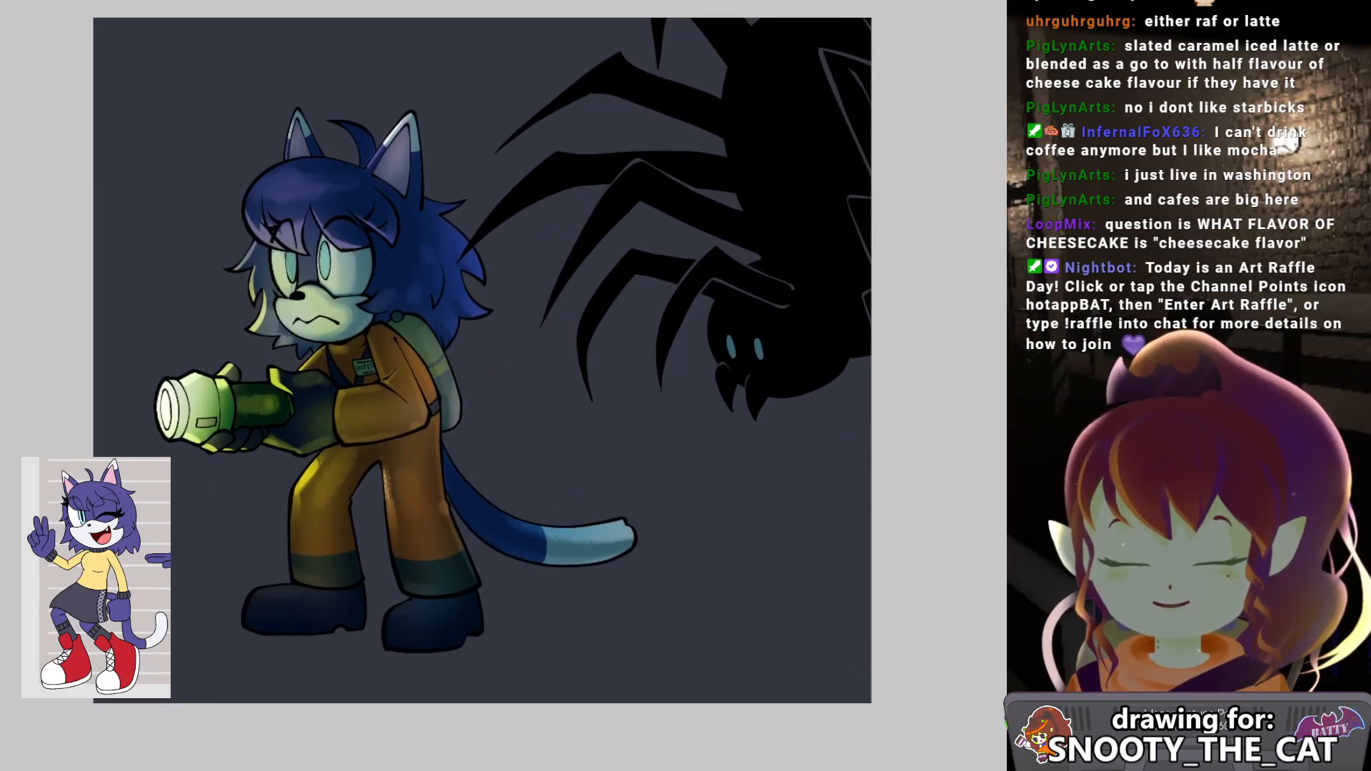
{"action": "left_click_drag", "start_coordinate": [544, 571], "coordinate": [550, 552]}
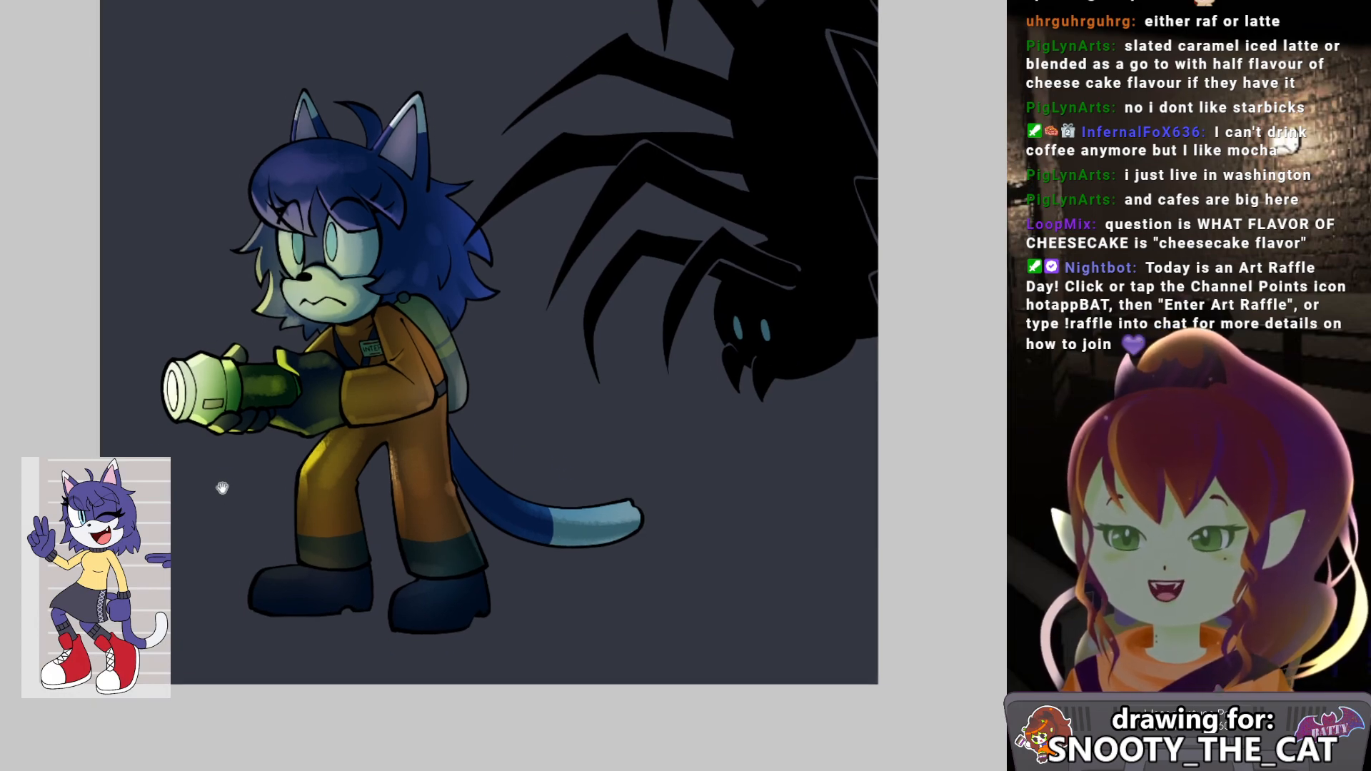
{"action": "left_click_drag", "start_coordinate": [224, 493], "coordinate": [217, 478]}
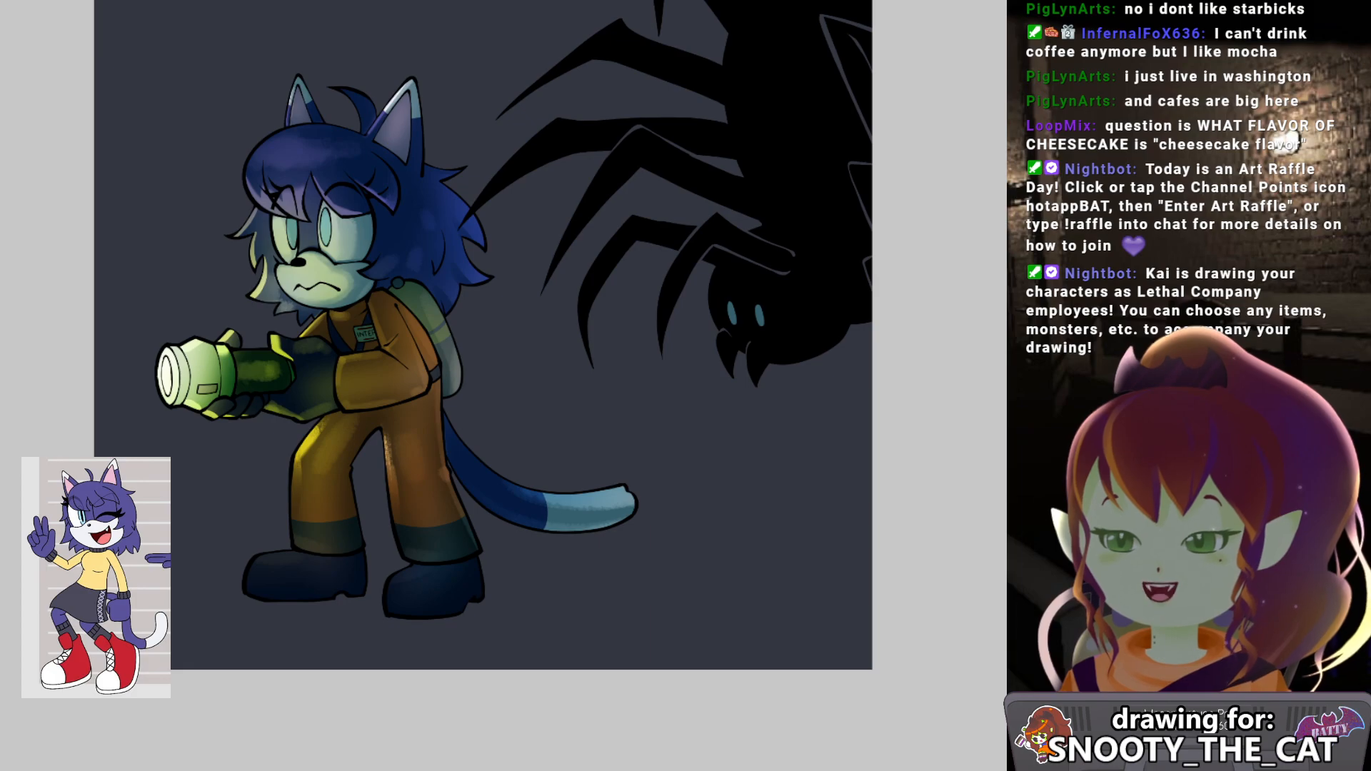
{"action": "mouse_move", "coordinate": [78, 578]}
{"action": "left_mouse_down"}
{"action": "mouse_move", "coordinate": [893, 495]}
{"action": "mouse_move", "coordinate": [915, 515]}
{"action": "left_mouse_up"}
{"action": "key", "text": "g"}
{"action": "left_click", "coordinate": [717, 581]}
{"action": "left_click_drag", "start_coordinate": [285, 603], "coordinate": [273, 609]}
{"action": "left_click_drag", "start_coordinate": [410, 502], "coordinate": [428, 538]}
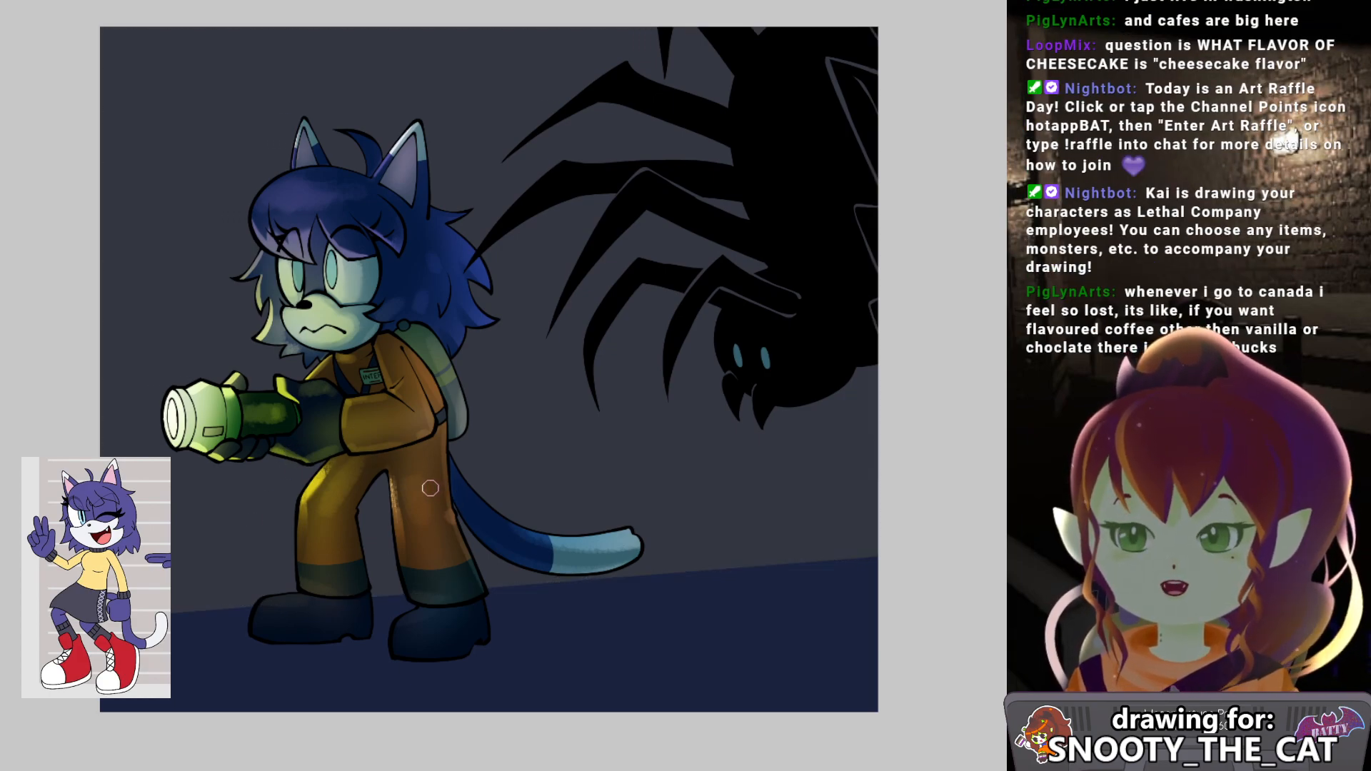
Shade the background and floor with a very large soft brush in deep blue, darkest around the spider and farthest from the flashlight.
{"action": "left_click_drag", "start_coordinate": [471, 511], "coordinate": [408, 520]}
{"action": "key", "text": "]"}
{"action": "key", "text": "]"}
{"action": "key", "text": "]"}
{"action": "key", "text": "]"}
{"action": "key", "text": "]"}
{"action": "key", "text": "]"}
{"action": "key", "text": "]"}
{"action": "key", "text": "]"}
{"action": "key", "text": "]"}
{"action": "key", "text": "]"}
{"action": "key", "text": "]"}
{"action": "key", "text": "]"}
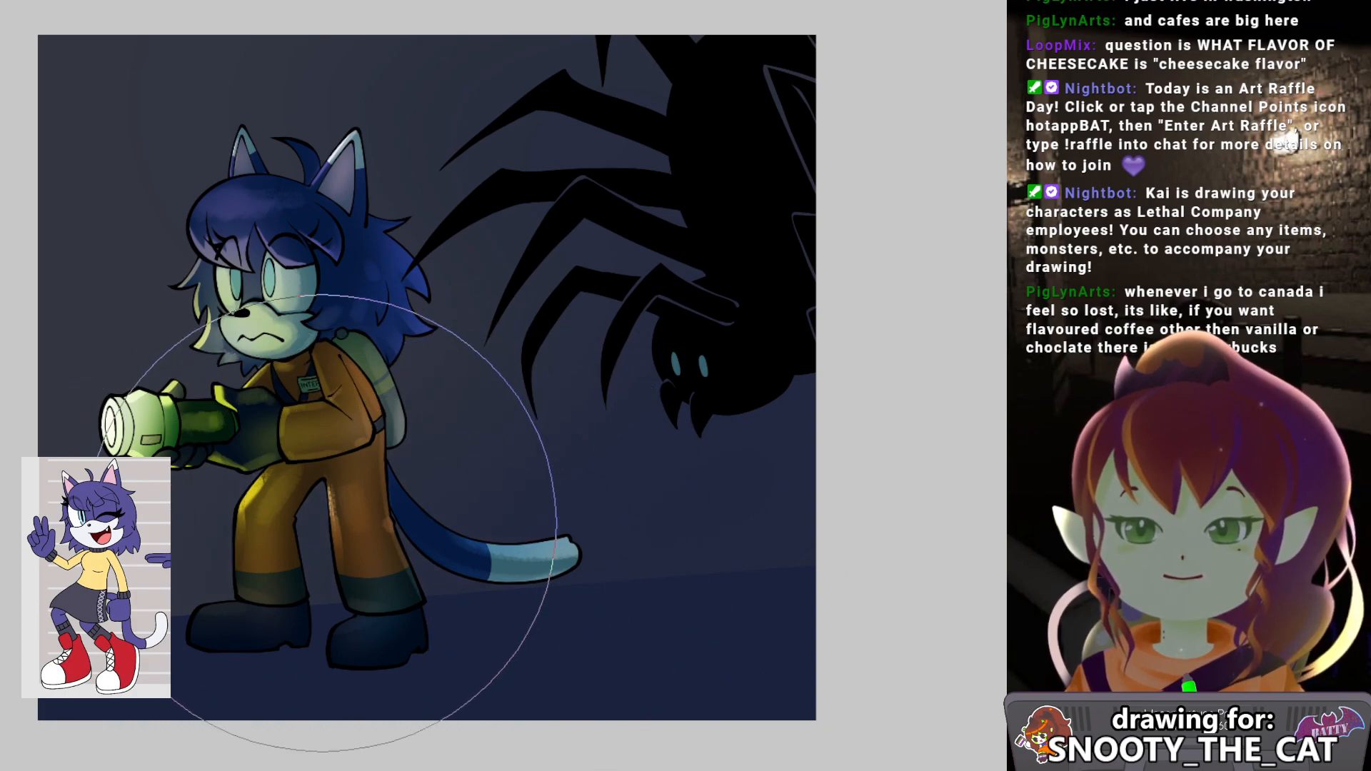
{"action": "scroll", "coordinate": [715, 434], "scroll_direction": "down", "scroll_amount": 1}
{"action": "left_click_drag", "start_coordinate": [715, 434], "coordinate": [621, 390]}
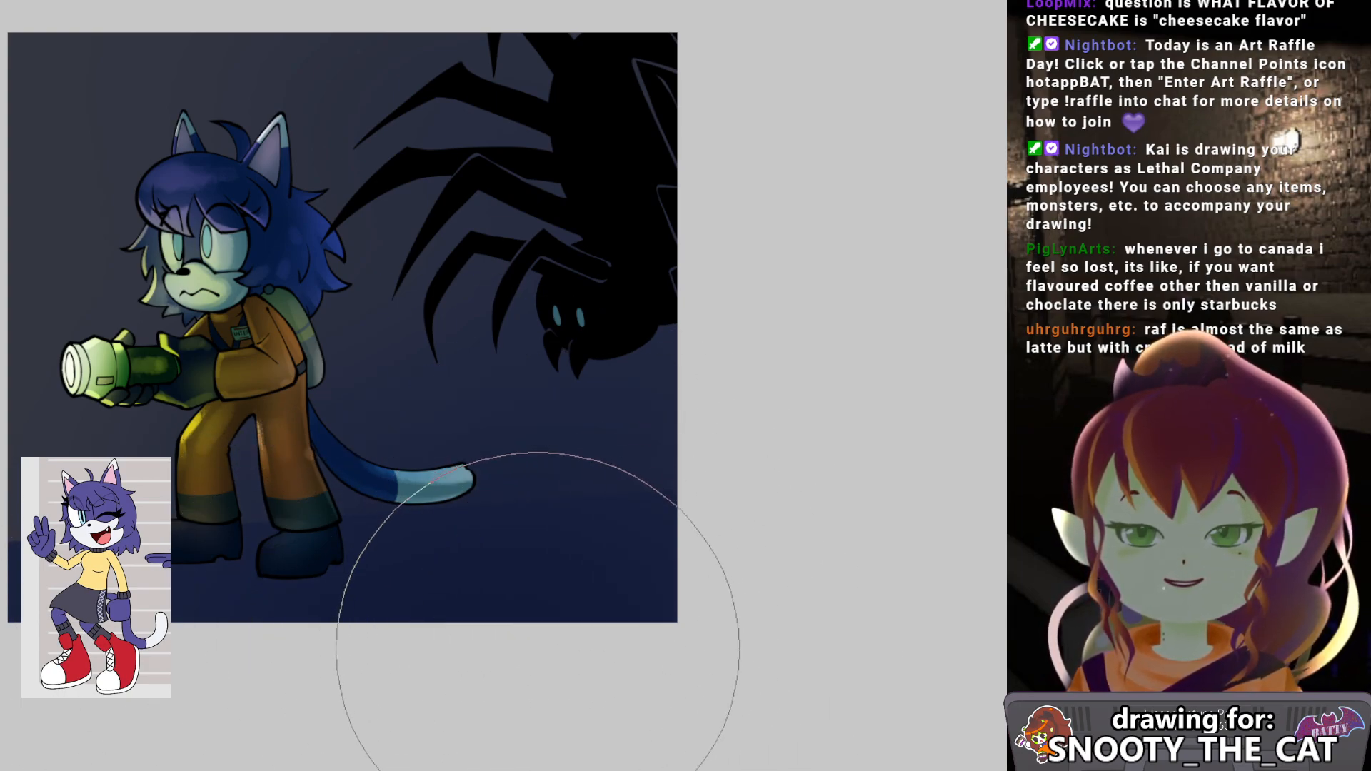
{"action": "left_click_drag", "start_coordinate": [686, 228], "coordinate": [730, 341]}
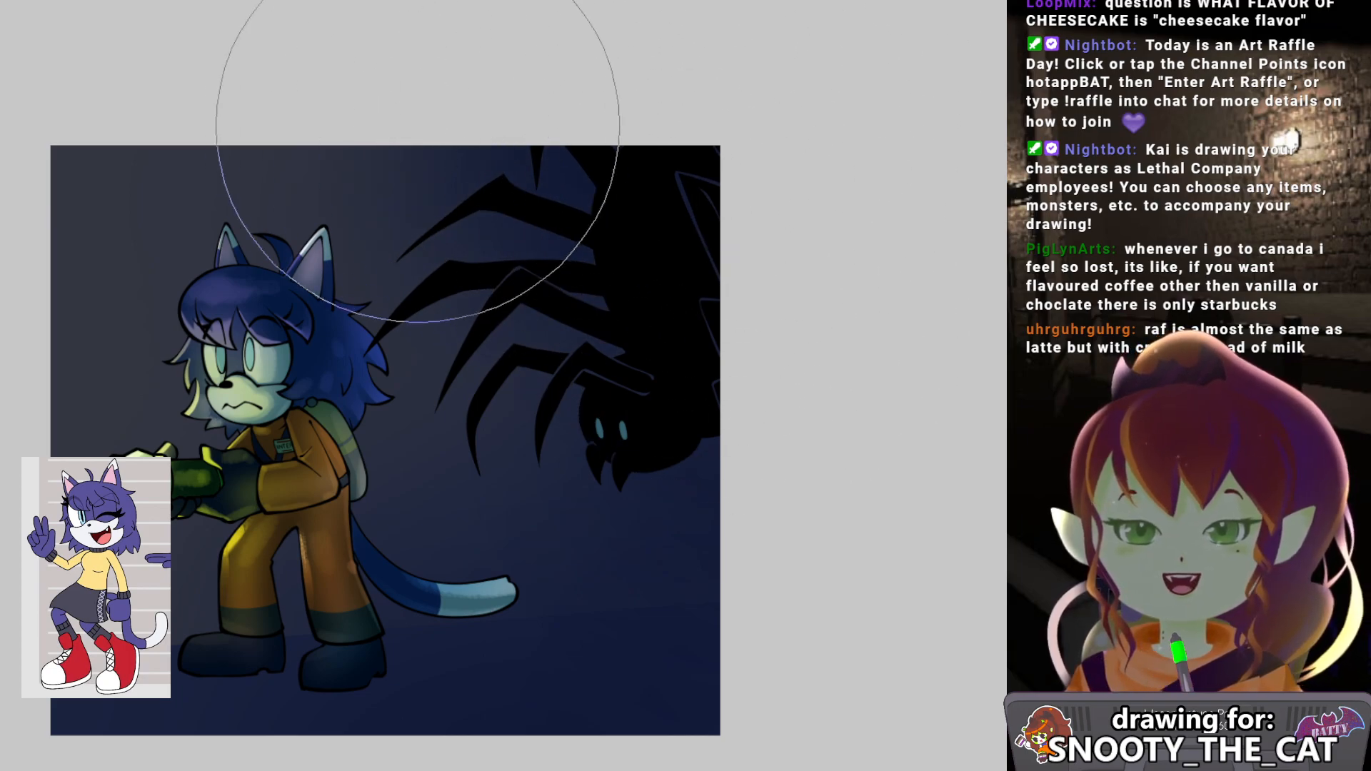
{"action": "left_click_drag", "start_coordinate": [588, 342], "coordinate": [567, 267]}
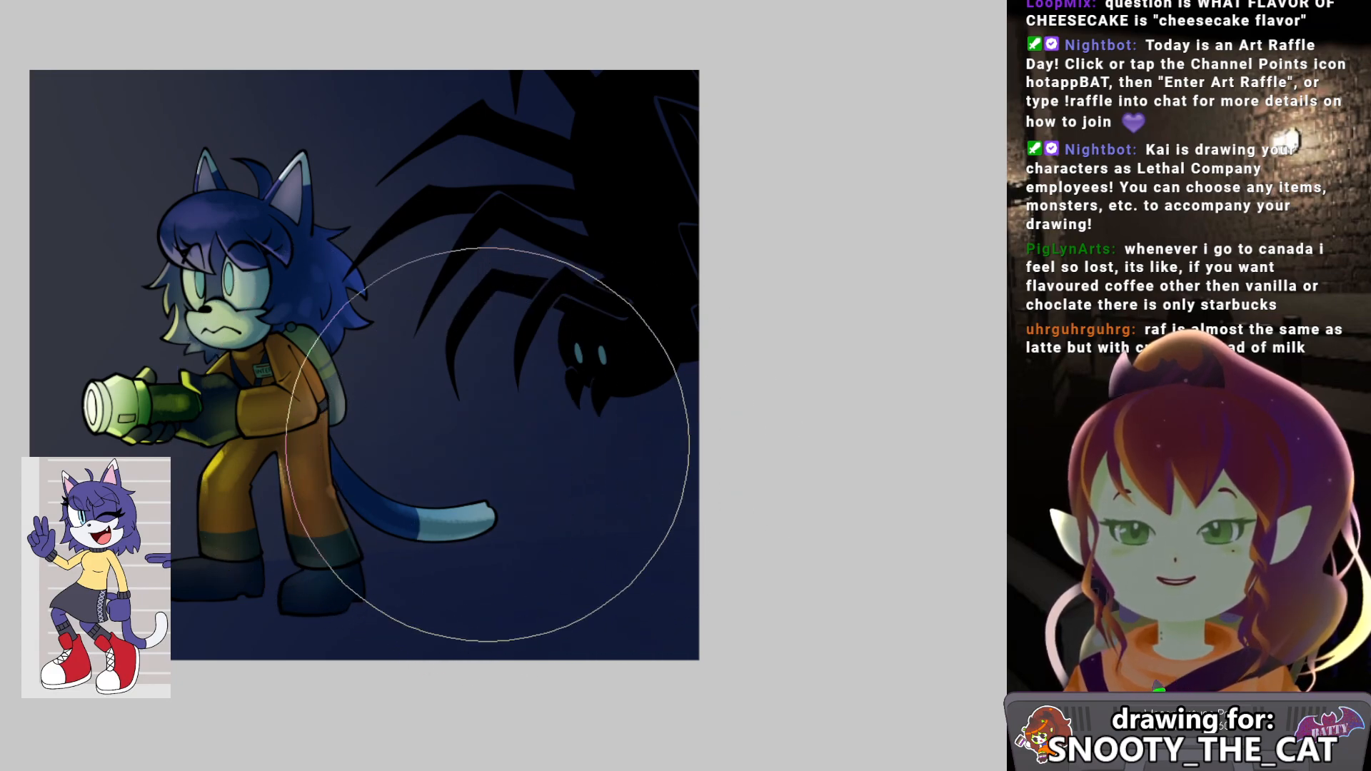
{"action": "left_click_drag", "start_coordinate": [624, 442], "coordinate": [640, 409]}
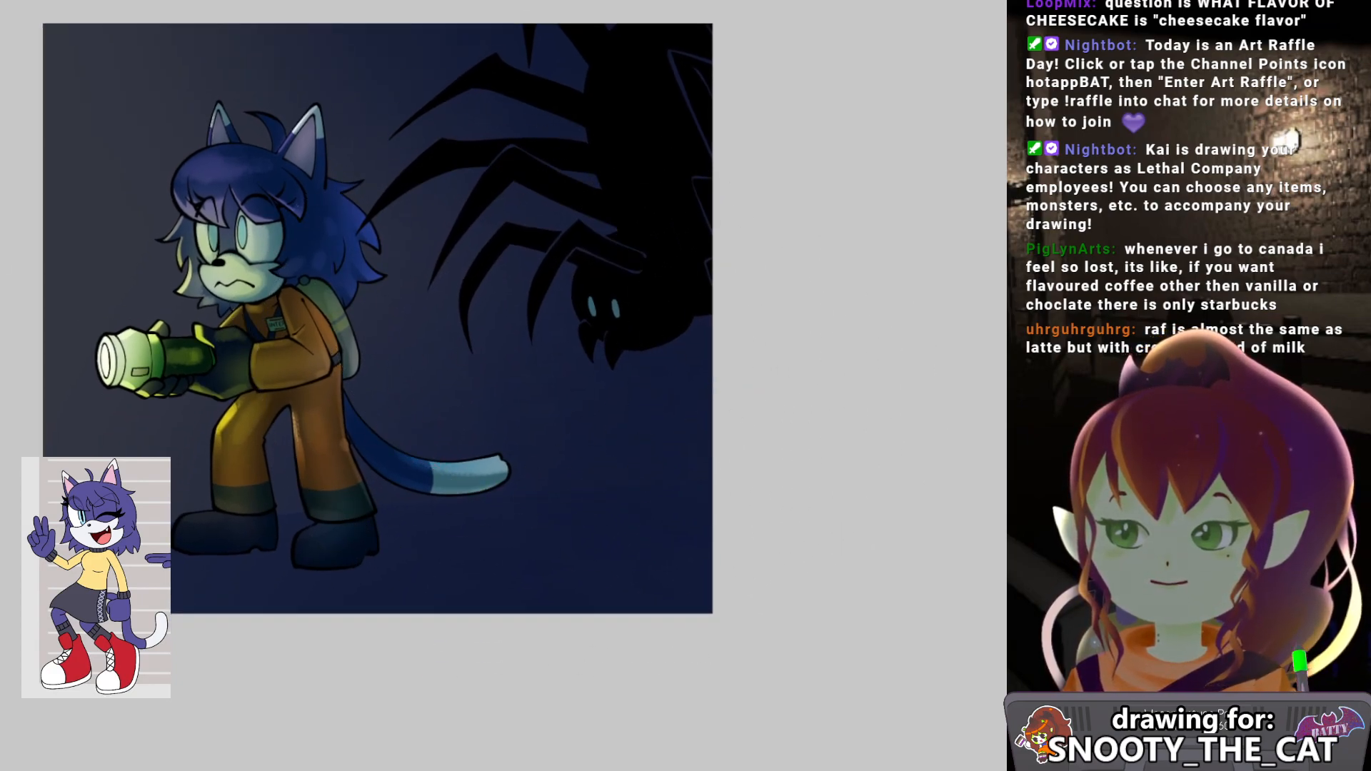
Reselect the slanted floor area, brush a darker tone into it to redefine the floor line, and clear the selection.
{"action": "left_click_drag", "start_coordinate": [87, 530], "coordinate": [796, 472]}
{"action": "mouse_move", "coordinate": [765, 664]}
{"action": "left_mouse_down"}
{"action": "mouse_move", "coordinate": [107, 664]}
{"action": "mouse_move", "coordinate": [87, 531]}
{"action": "left_mouse_up"}
{"action": "key", "text": "b"}
{"action": "mouse_move", "coordinate": [737, 526]}
{"action": "left_mouse_down"}
{"action": "mouse_move", "coordinate": [550, 480]}
{"action": "mouse_move", "coordinate": [821, 462]}
{"action": "left_mouse_up"}
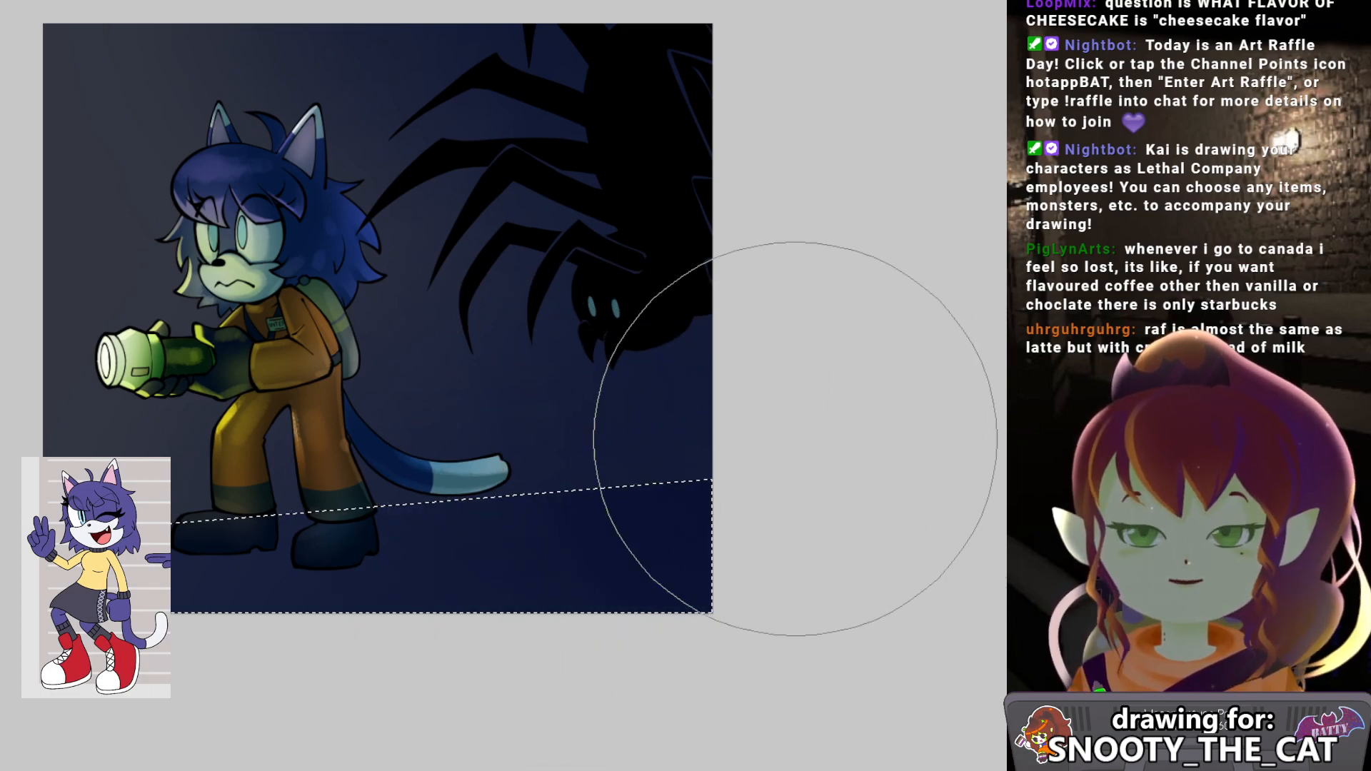
{"action": "key", "text": "ctrl+d"}
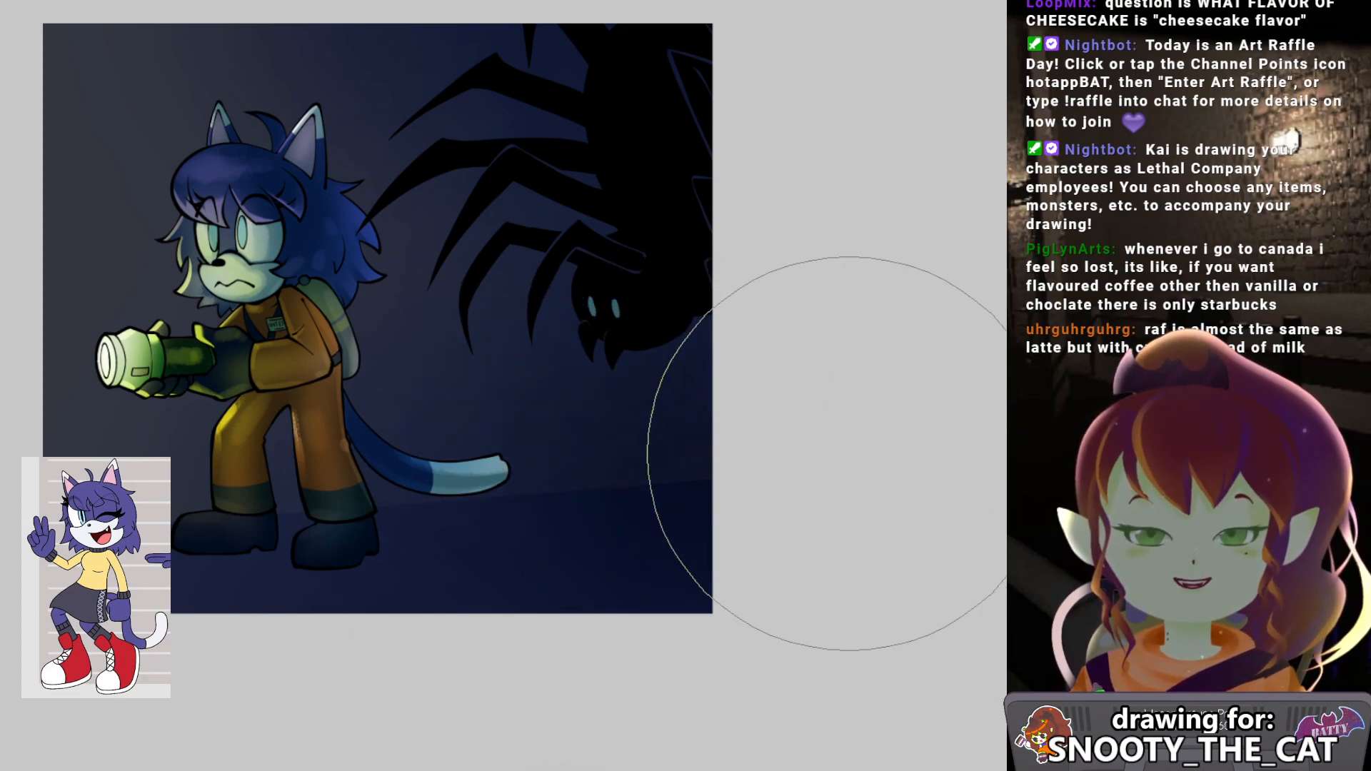
Darken the background around the spider and the floor's far end with large soft strokes, adjusting the brush size.
{"action": "left_click_drag", "start_coordinate": [666, 75], "coordinate": [655, 210]}
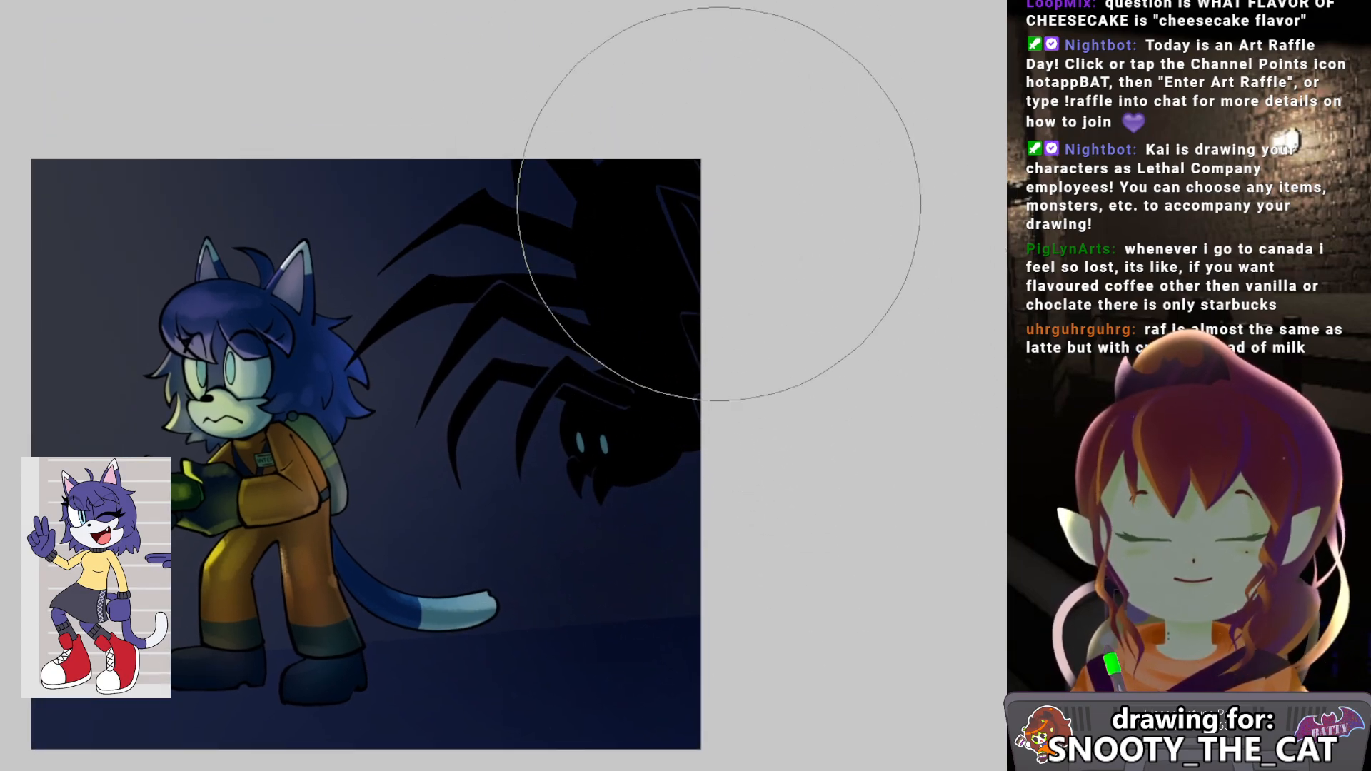
{"action": "scroll", "coordinate": [713, 321], "scroll_direction": "down", "scroll_amount": 5}
{"action": "key", "text": "bracketleft"}
{"action": "key", "text": "bracketleft"}
{"action": "key", "text": "bracketright"}
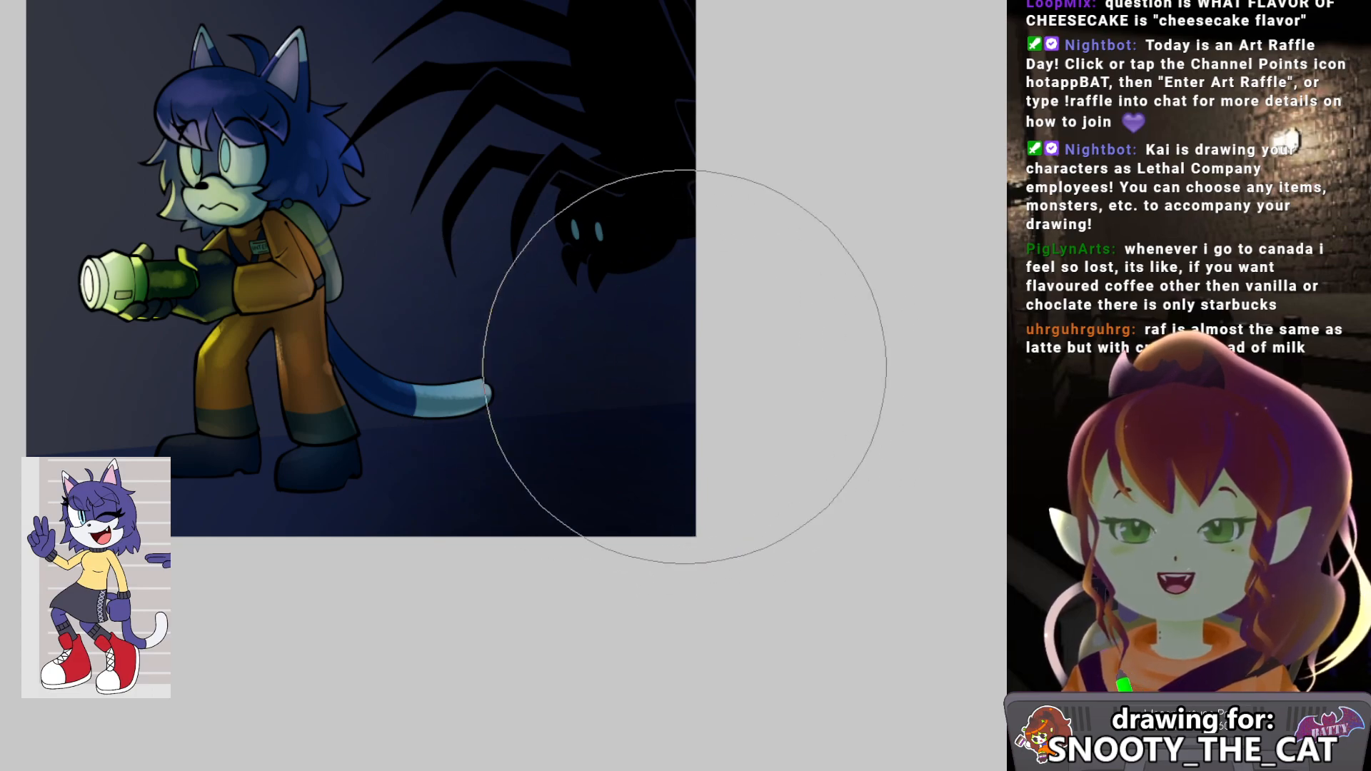
{"action": "left_click_drag", "start_coordinate": [751, 319], "coordinate": [789, 398]}
{"action": "left_click_drag", "start_coordinate": [663, 429], "coordinate": [783, 364]}
{"action": "key", "text": "bracketleft"}
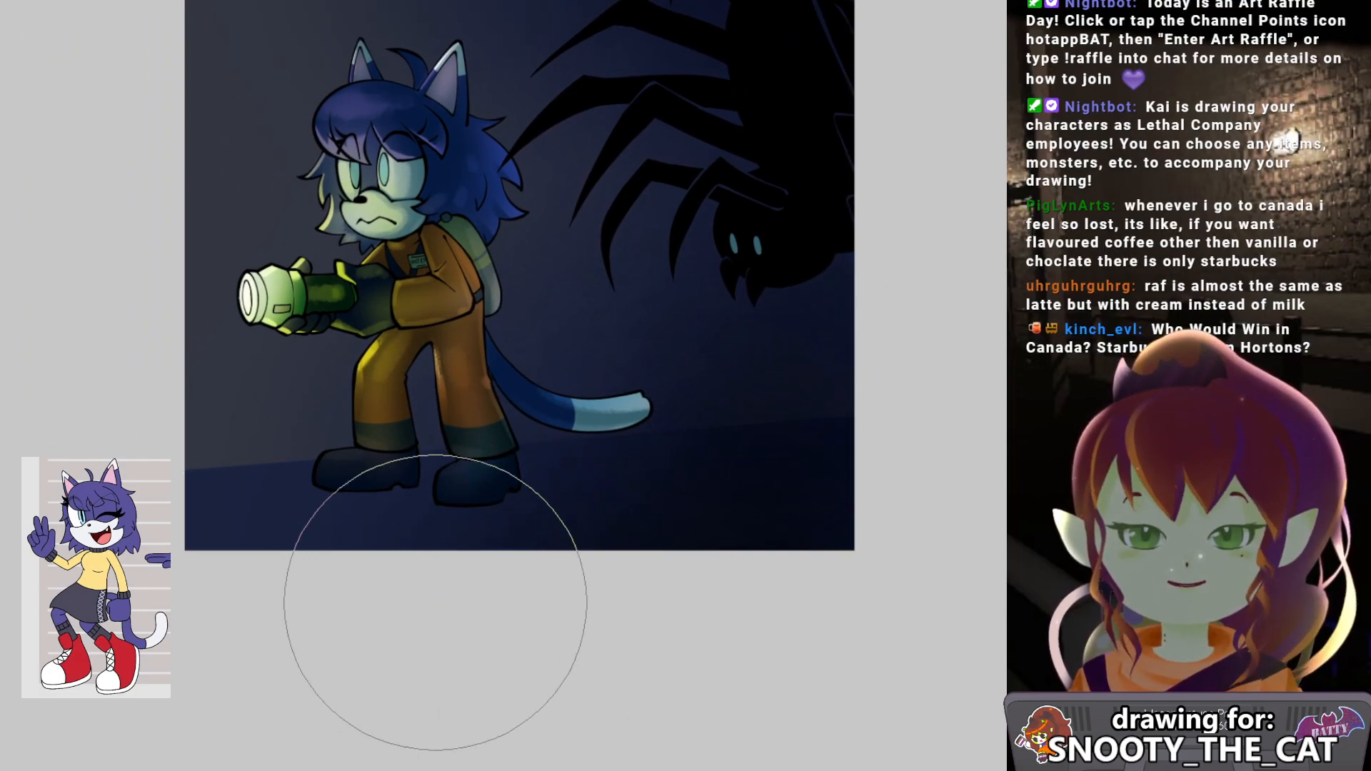
{"action": "mouse_move", "coordinate": [525, 534]}
{"action": "left_mouse_down"}
{"action": "mouse_move", "coordinate": [516, 566]}
{"action": "mouse_move", "coordinate": [517, 537]}
{"action": "left_mouse_up"}
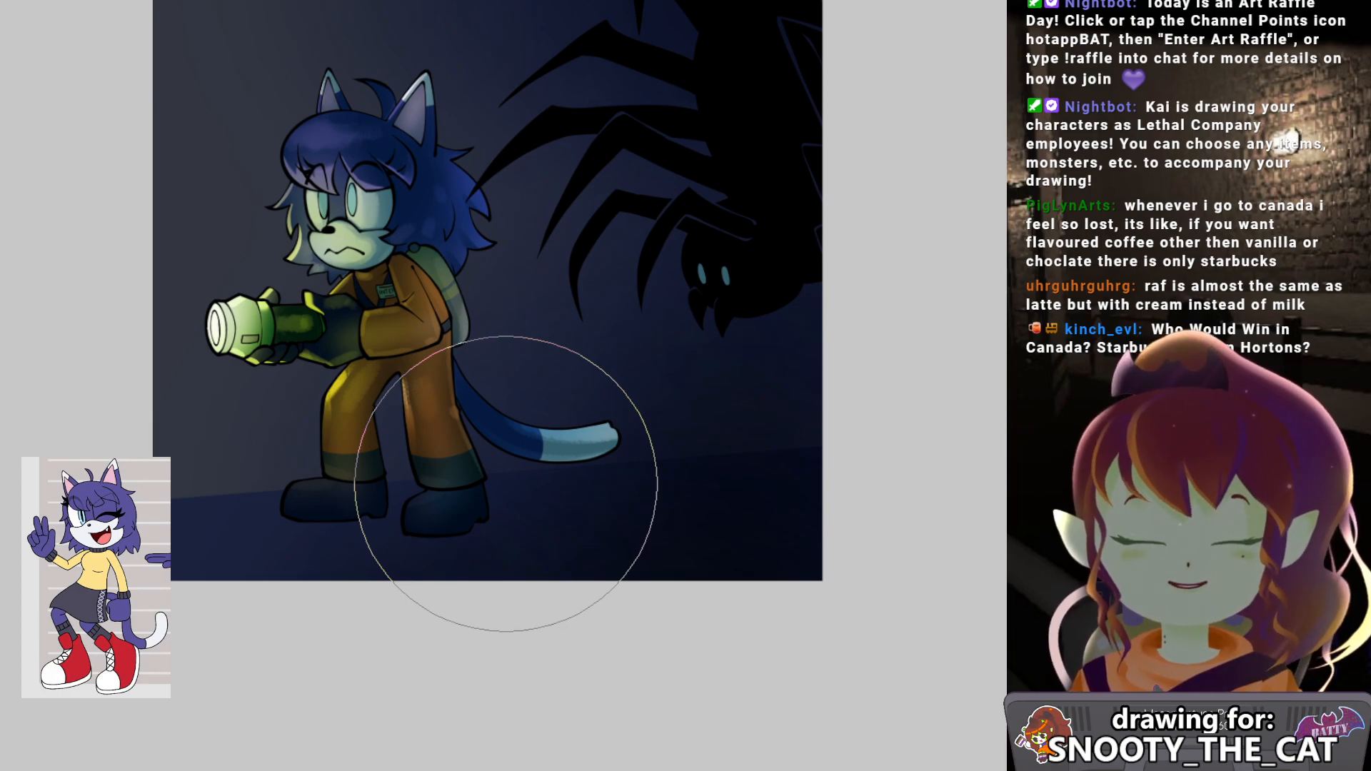
Try to stretch the active layer vertically so it extends slightly past the canvas edges.
{"action": "left_click_drag", "start_coordinate": [627, 414], "coordinate": [567, 486]}
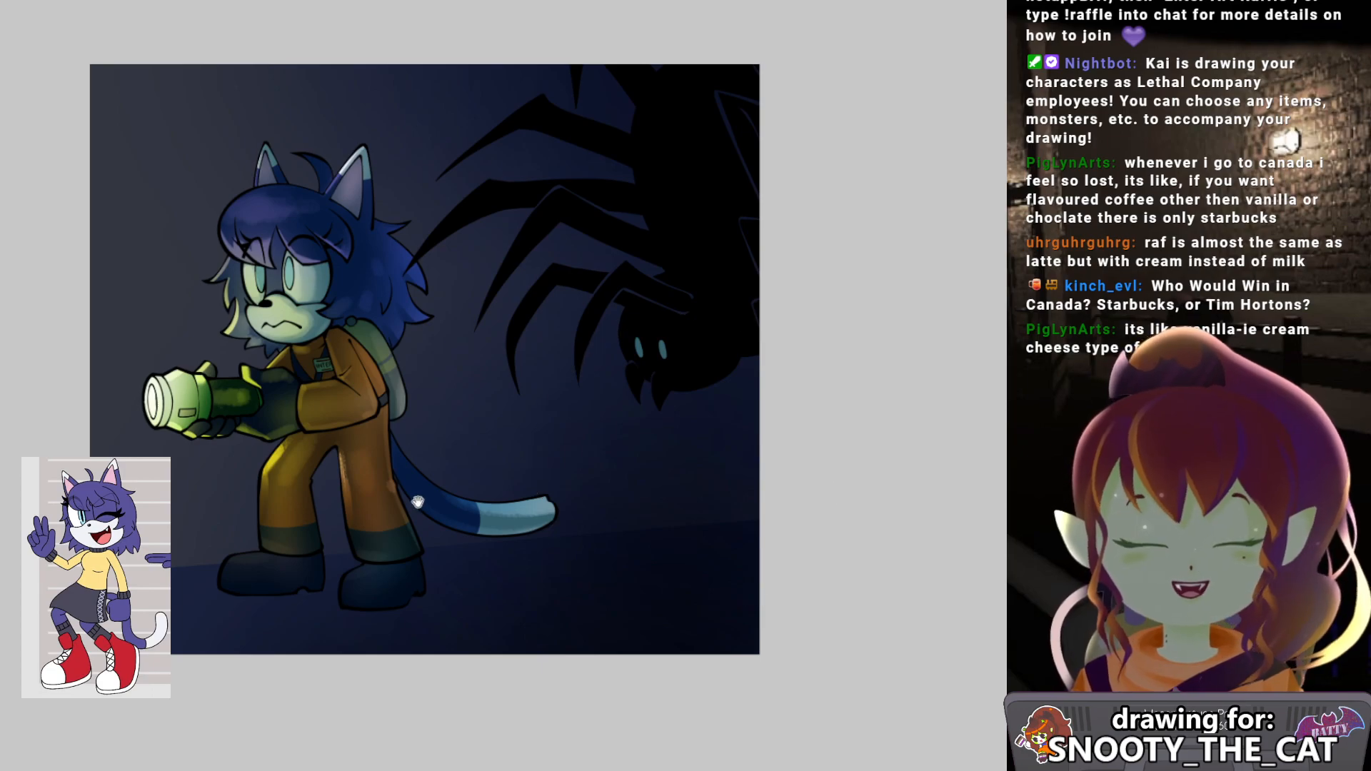
{"action": "left_click_drag", "start_coordinate": [414, 498], "coordinate": [412, 461]}
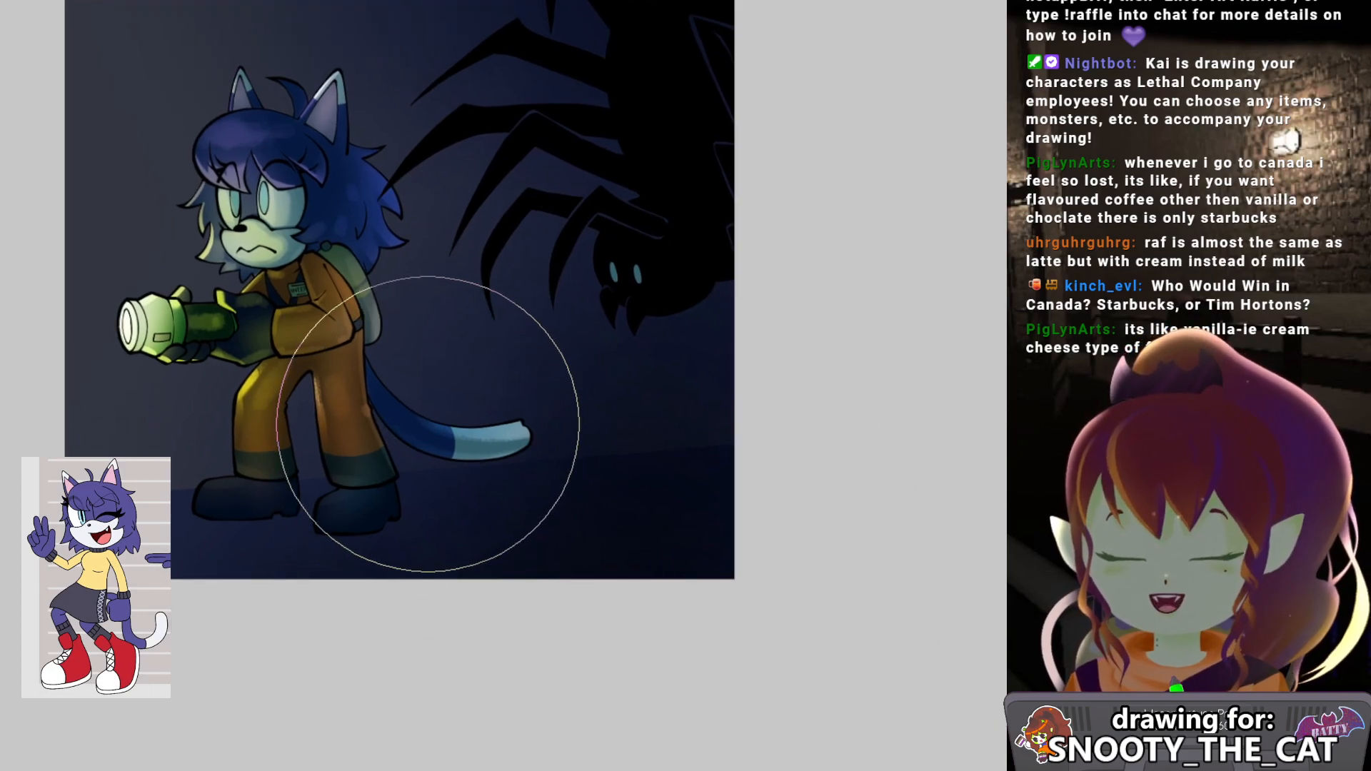
{"action": "left_click_drag", "start_coordinate": [414, 420], "coordinate": [406, 449]}
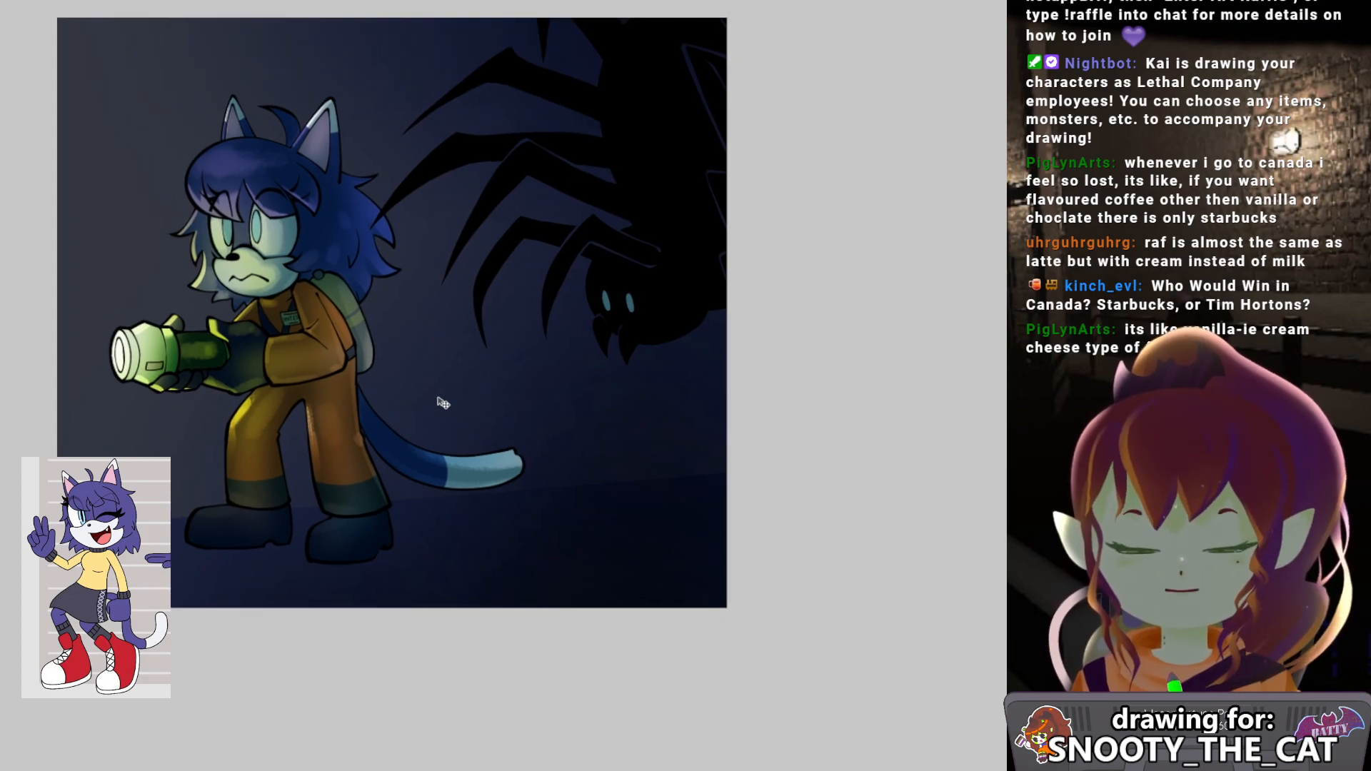
{"action": "key", "text": "ctrl+t"}
{"action": "left_click_drag", "start_coordinate": [392, 608], "coordinate": [397, 625]}
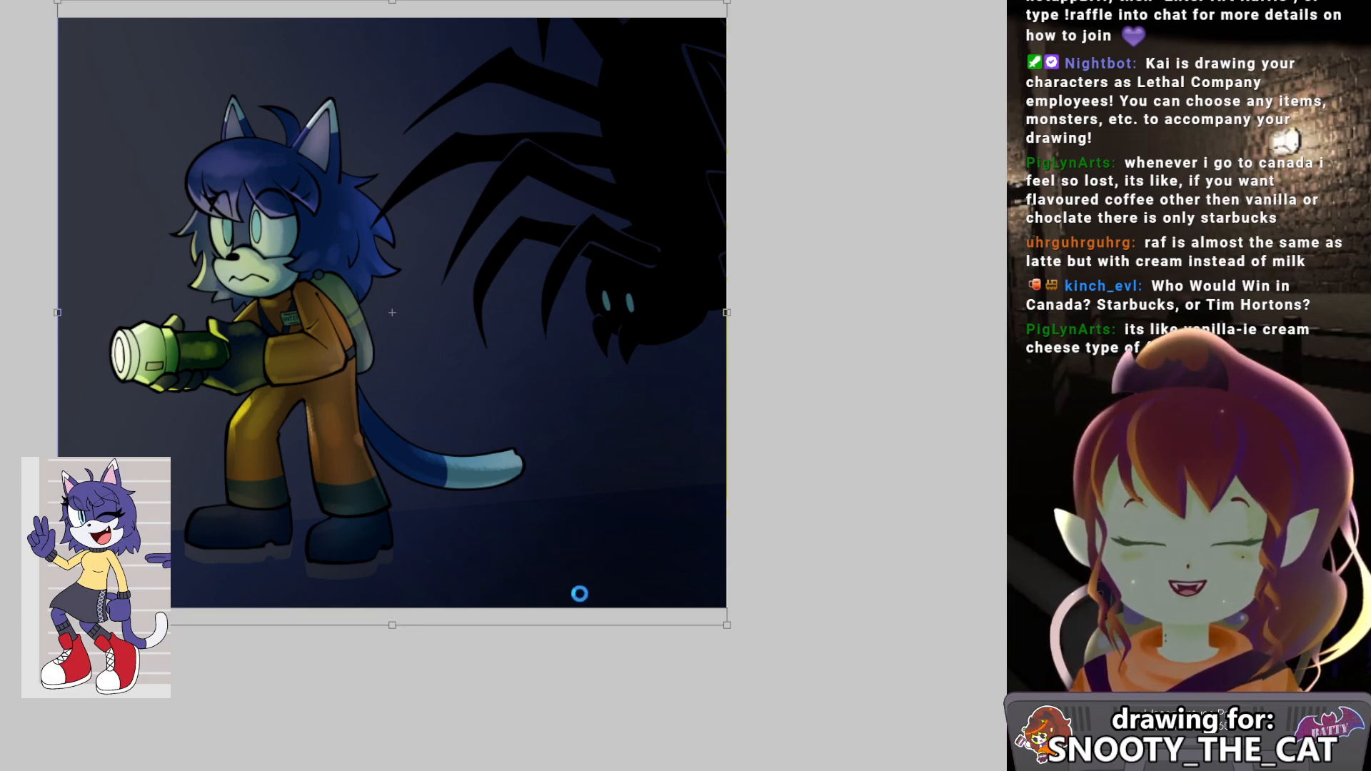
{"action": "key", "text": "Return"}
{"action": "scroll", "coordinate": [583, 546], "scroll_direction": "down", "scroll_amount": 1}
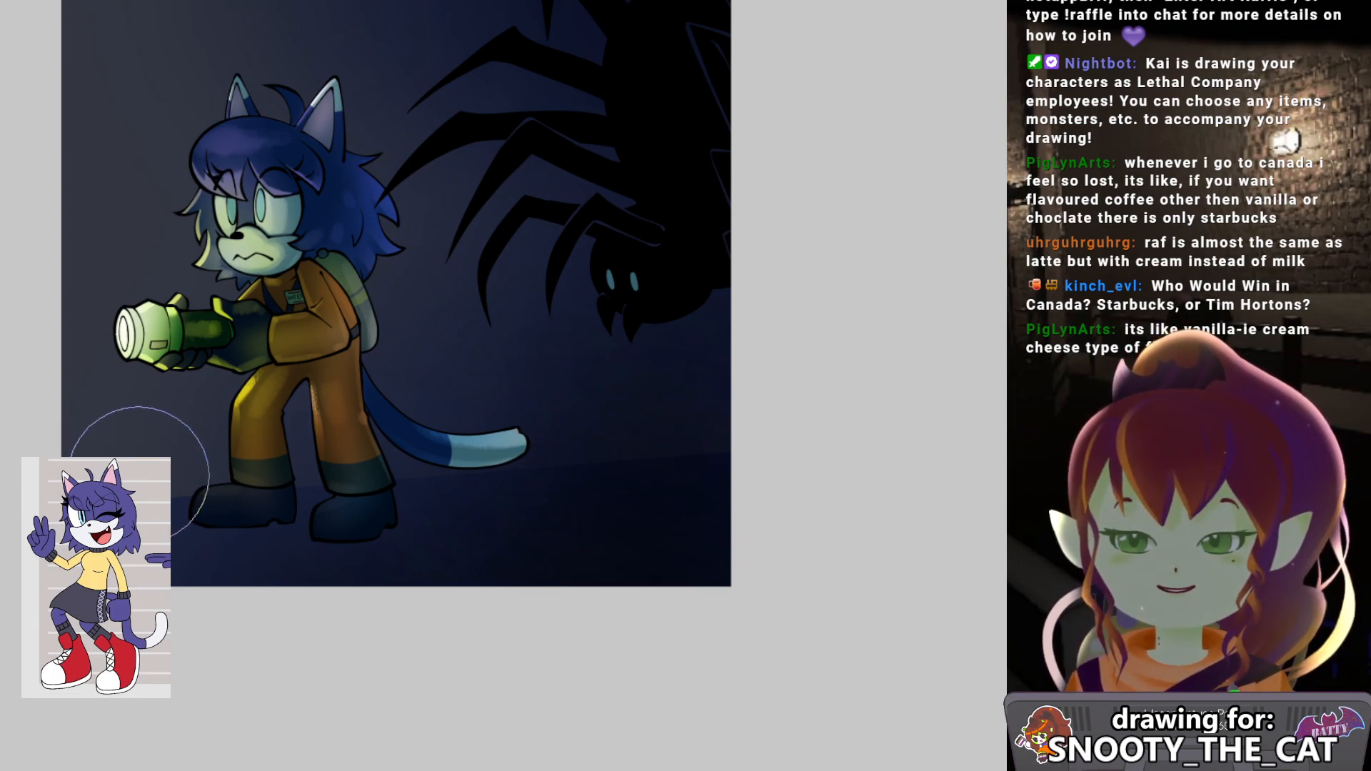
{"action": "key", "text": "["}
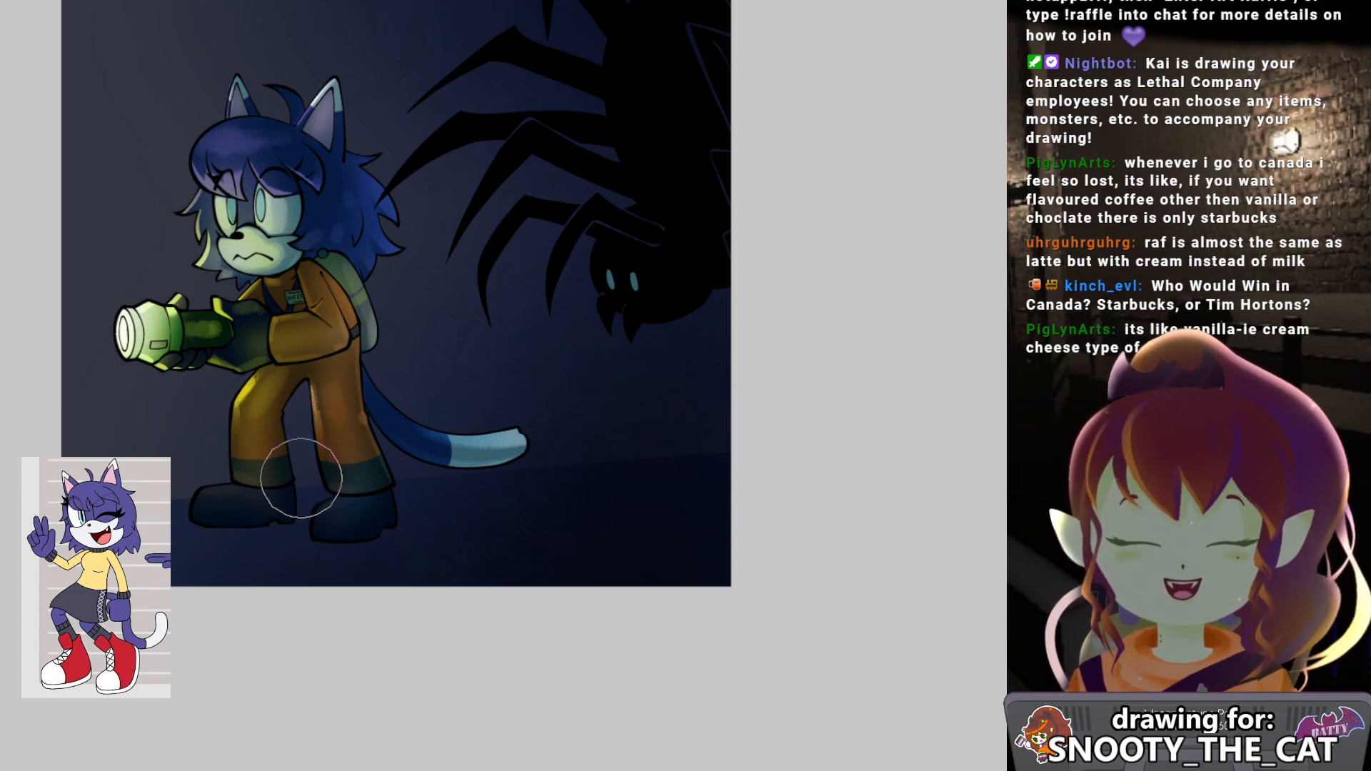
{"action": "key", "text": "]"}
{"action": "key", "text": "]"}
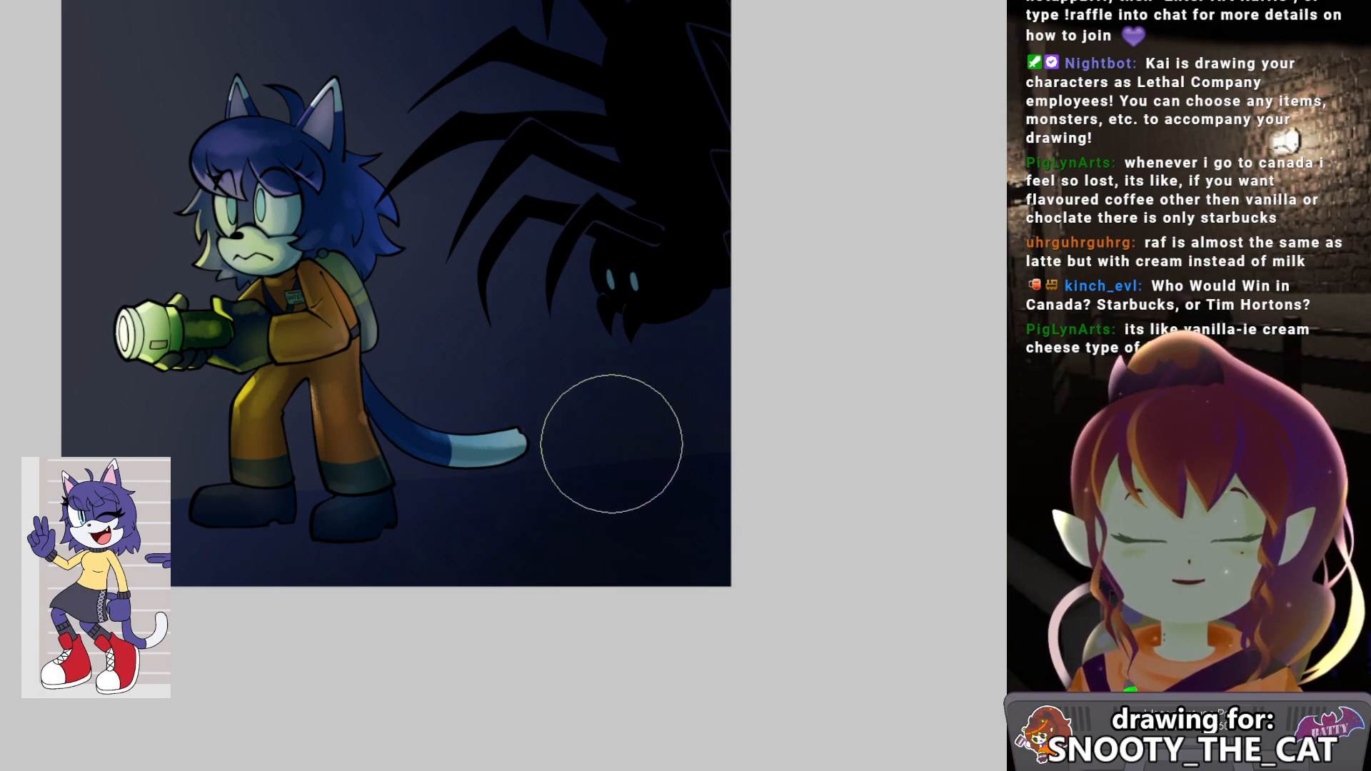
{"action": "mouse_move", "coordinate": [622, 384]}
{"action": "left_mouse_down"}
{"action": "mouse_move", "coordinate": [609, 409]}
{"action": "mouse_move", "coordinate": [621, 396]}
{"action": "left_mouse_up"}
{"action": "key", "text": "p"}
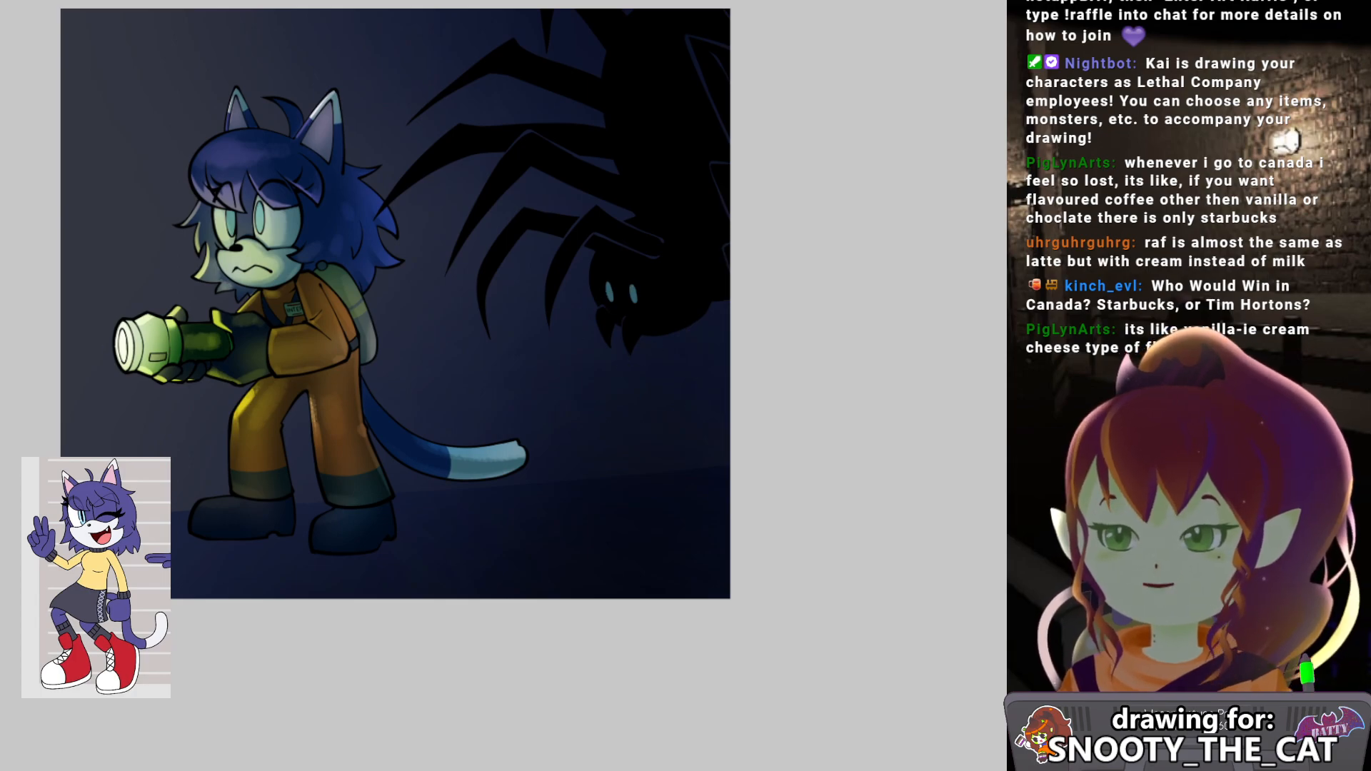
{"action": "left_click_drag", "start_coordinate": [696, 492], "coordinate": [644, 488]}
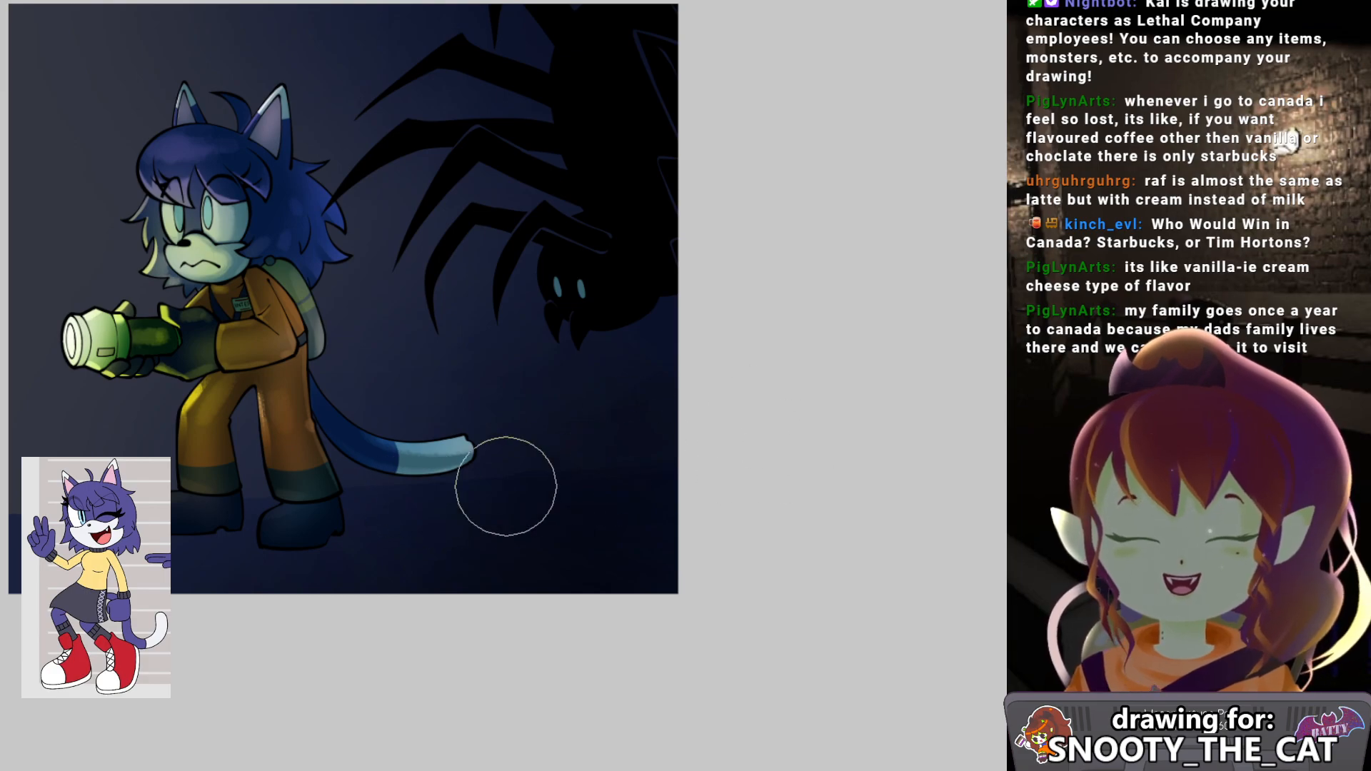
{"action": "left_click_drag", "start_coordinate": [481, 387], "coordinate": [634, 444]}
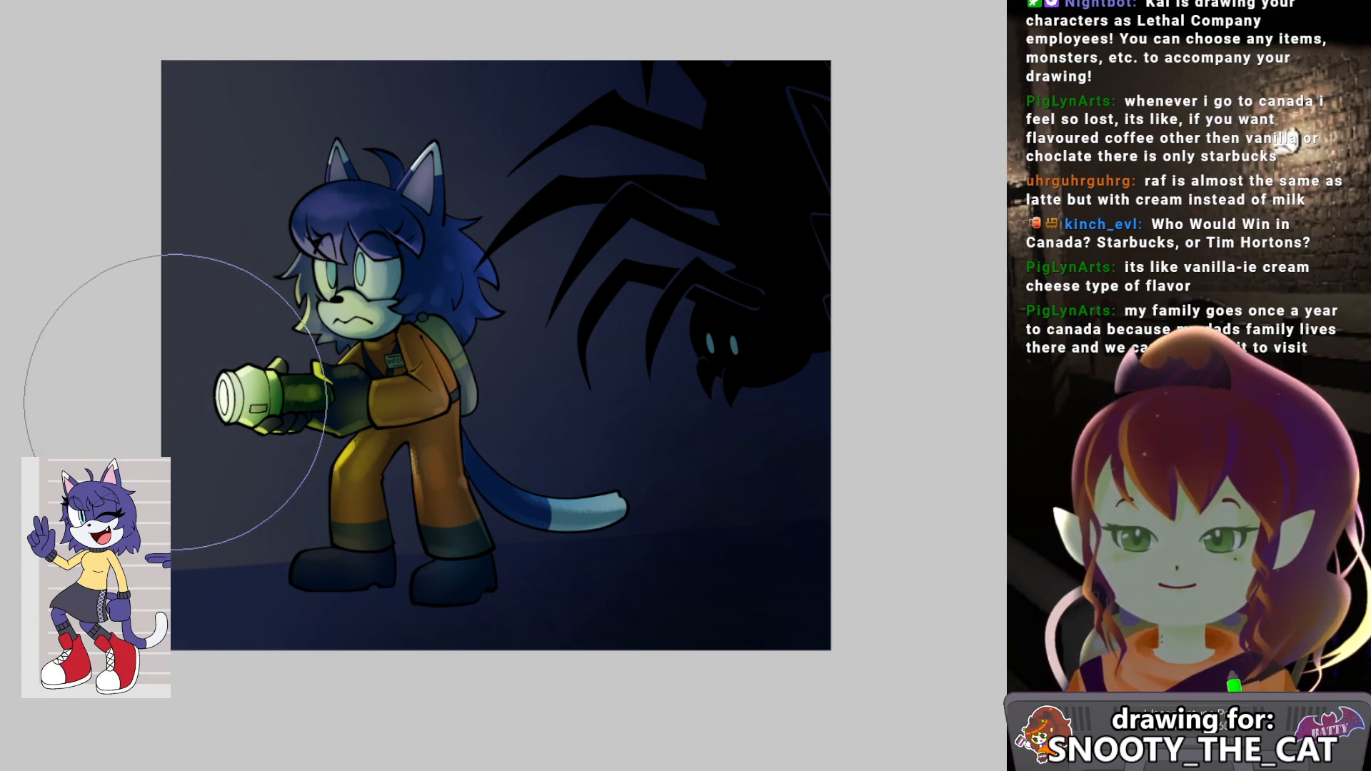
Try a lighter glow on the background around the flashlight with a very large soft brush.
{"action": "key", "text": "bracketright"}
{"action": "key", "text": "bracketright"}
{"action": "left_click", "coordinate": [259, 368]}
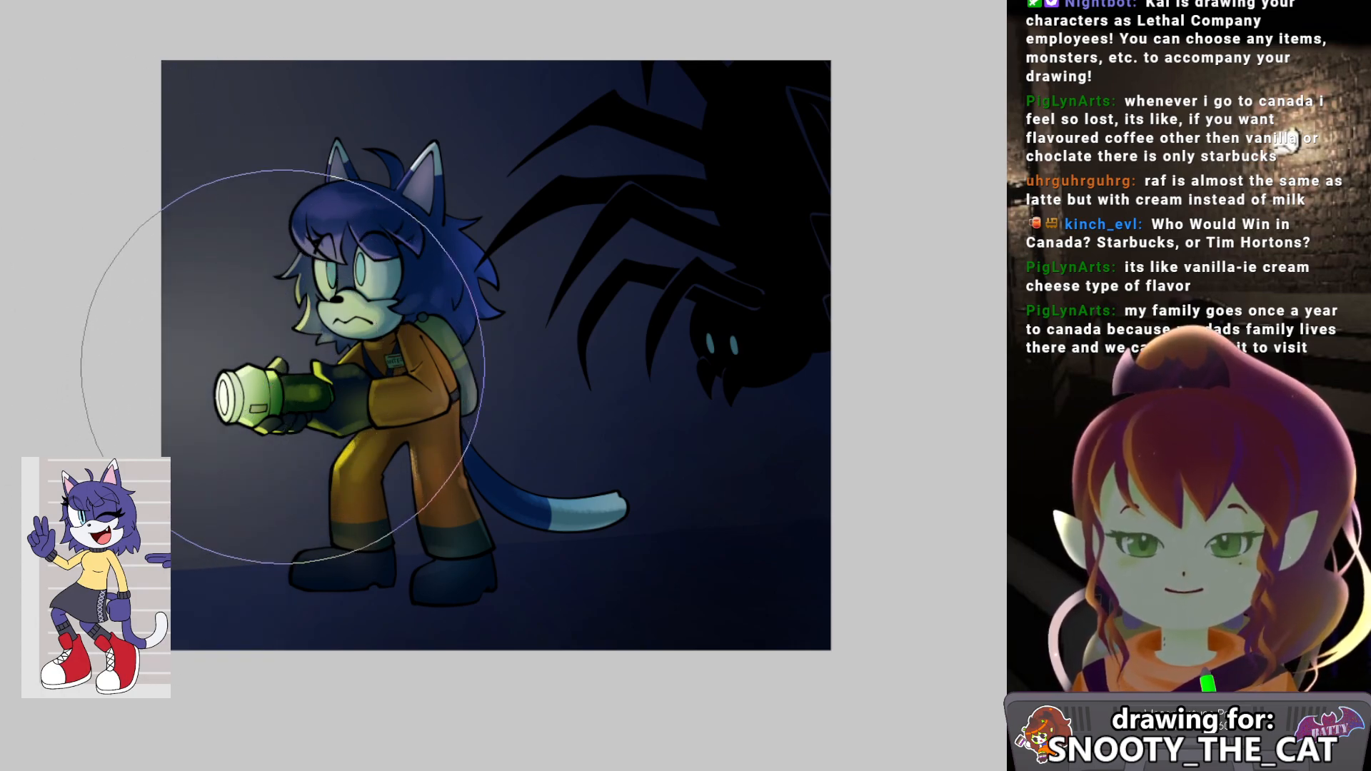
{"action": "key", "text": "ctrl+z"}
{"action": "left_click_drag", "start_coordinate": [319, 386], "coordinate": [243, 329]}
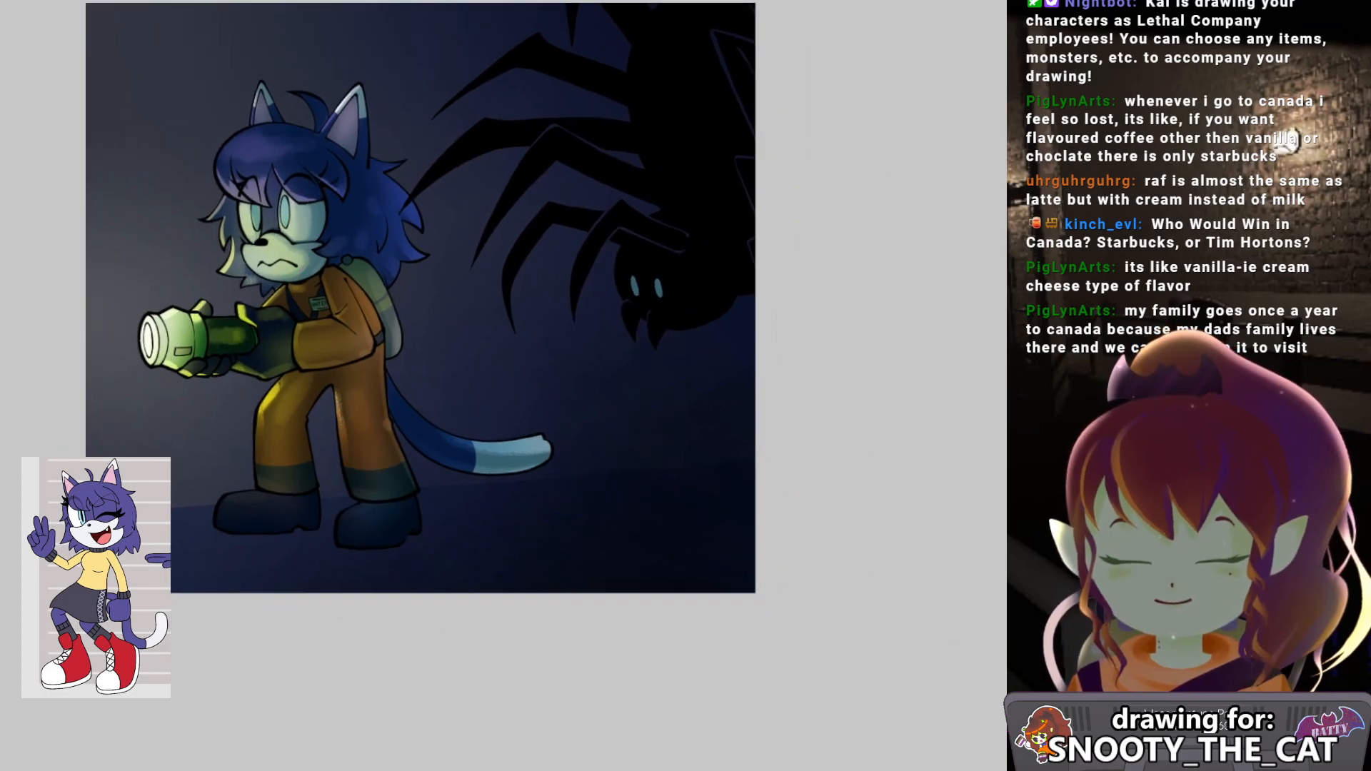
{"action": "key", "text": "ctrl+z"}
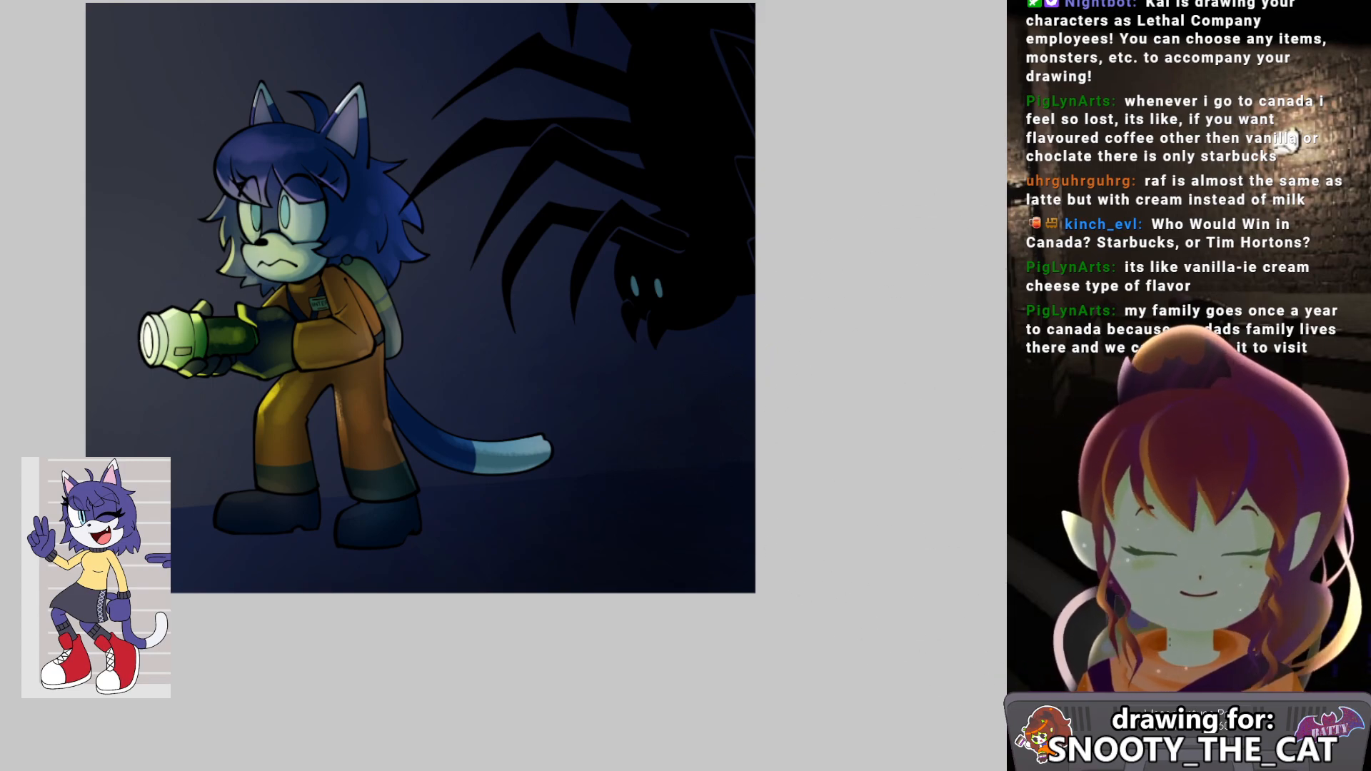
Outline a long pointed cast shadow from the boots across the floor behind the cat, fill it with dark navy, and clear the selection.
{"action": "left_click_drag", "start_coordinate": [516, 499], "coordinate": [490, 460]}
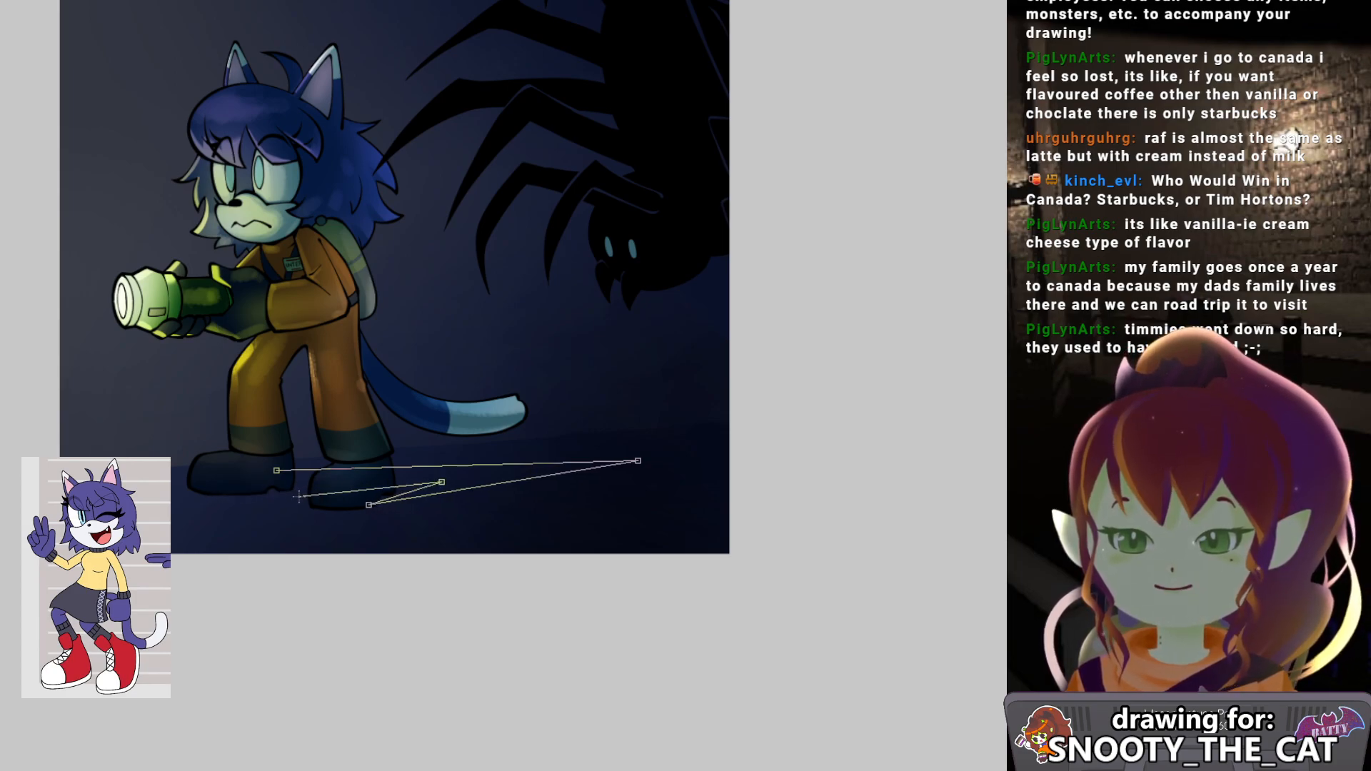
{"action": "left_click", "coordinate": [281, 471]}
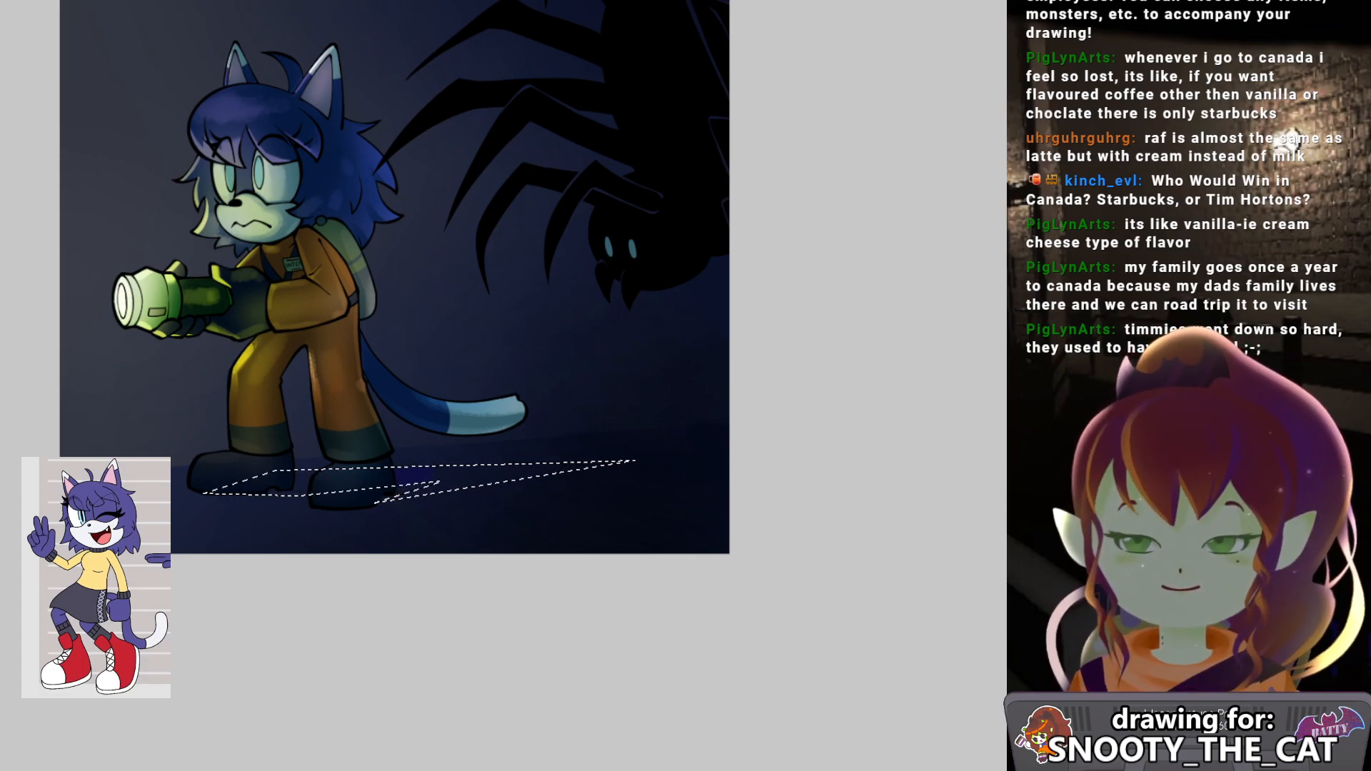
{"action": "key", "text": "ctrl+d"}
{"action": "left_click_drag", "start_coordinate": [361, 475], "coordinate": [378, 529]}
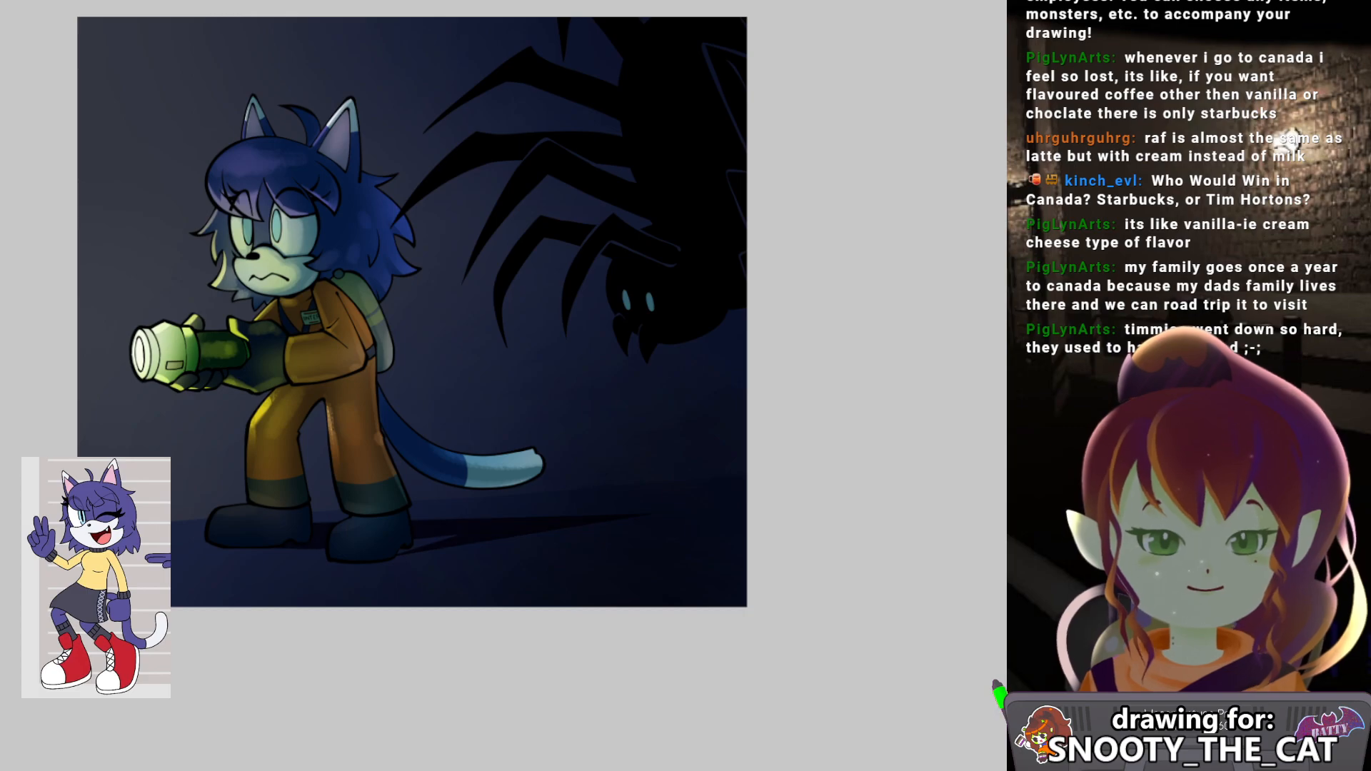
Soften and fade the cast shadow's edges and far tip using a larger soft brush.
{"action": "left_click_drag", "start_coordinate": [640, 468], "coordinate": [653, 462]}
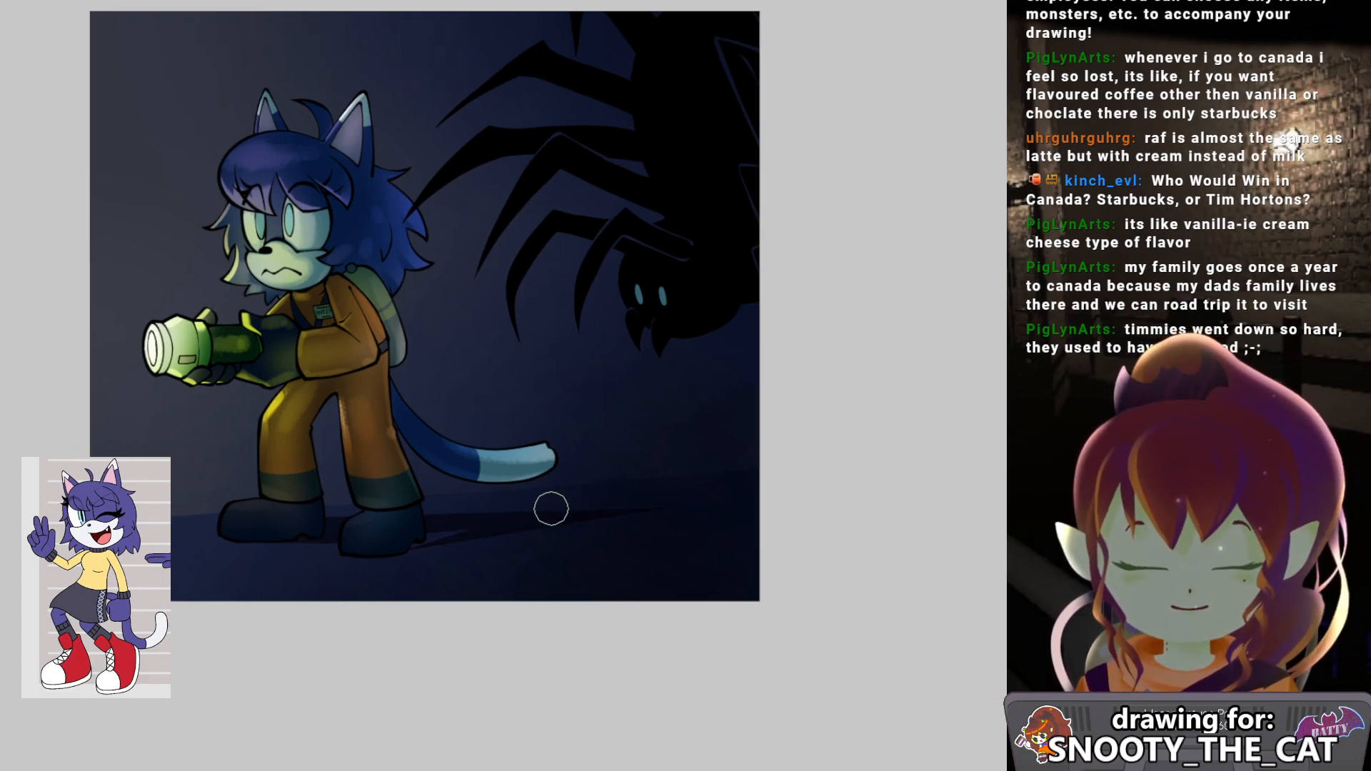
{"action": "key", "text": "]"}
{"action": "key", "text": "]"}
{"action": "key", "text": "]"}
{"action": "key", "text": "]"}
{"action": "left_click_drag", "start_coordinate": [523, 523], "coordinate": [605, 512]}
{"action": "mouse_move", "coordinate": [496, 492]}
{"action": "left_mouse_down"}
{"action": "mouse_move", "coordinate": [437, 514]}
{"action": "mouse_move", "coordinate": [407, 505]}
{"action": "mouse_move", "coordinate": [646, 505]}
{"action": "left_mouse_up"}
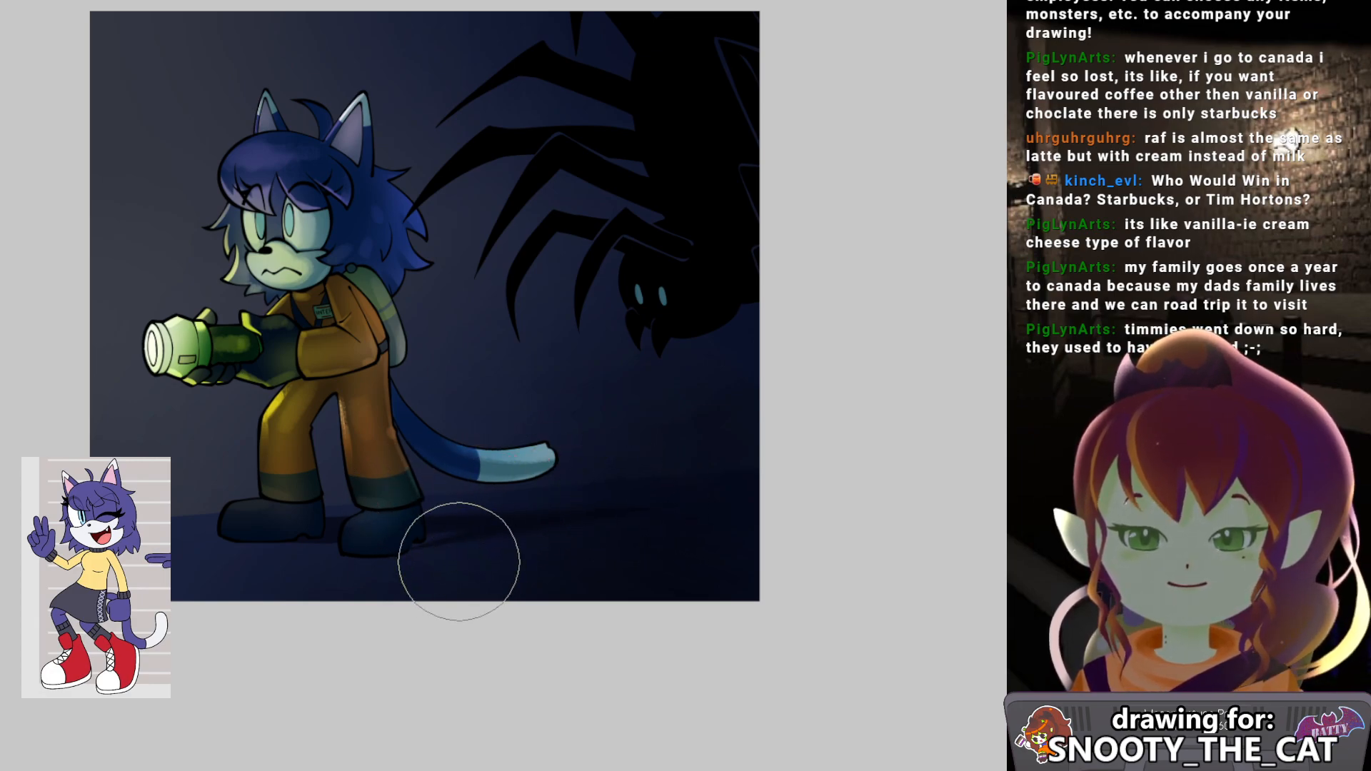
Deepen the cast shadow close to and between the boots with a soft brush, adjusting the brush size.
{"action": "key", "text": "b"}
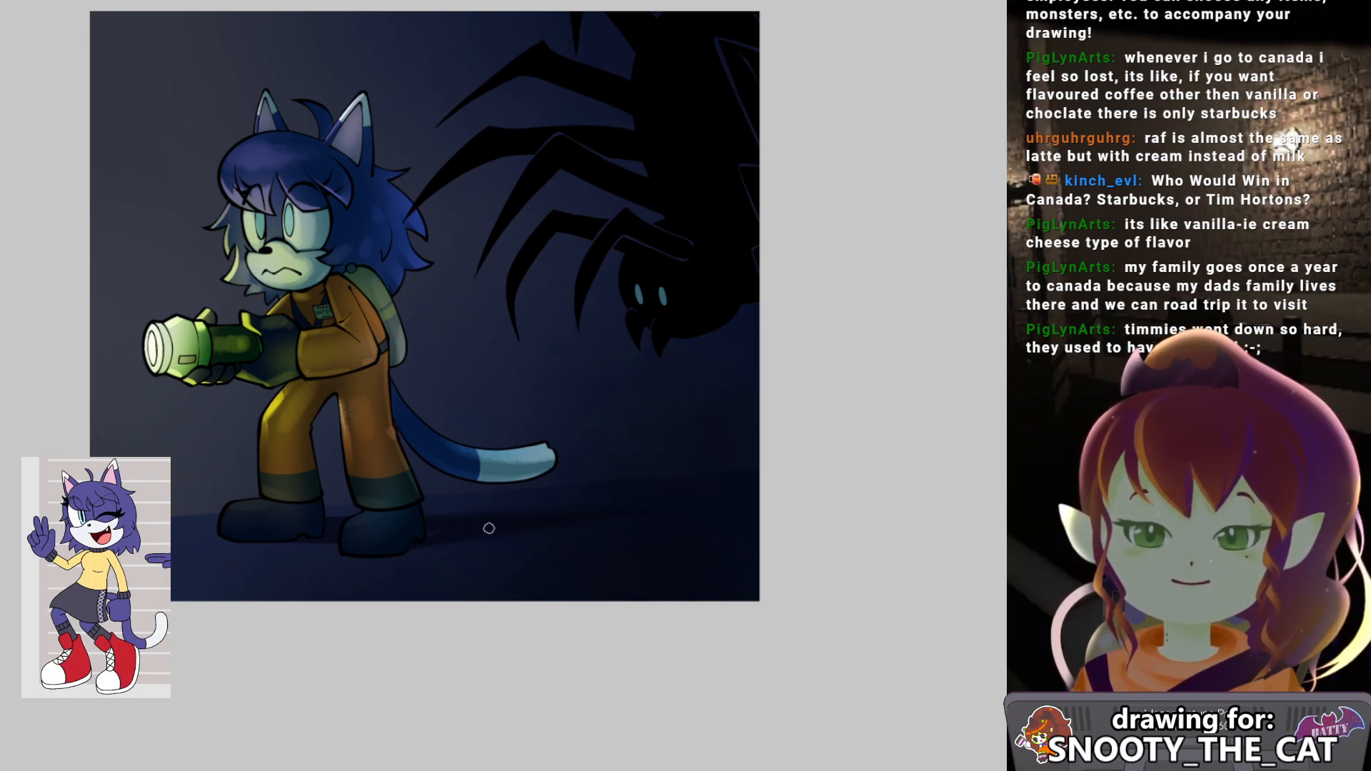
{"action": "key", "text": "bracketright"}
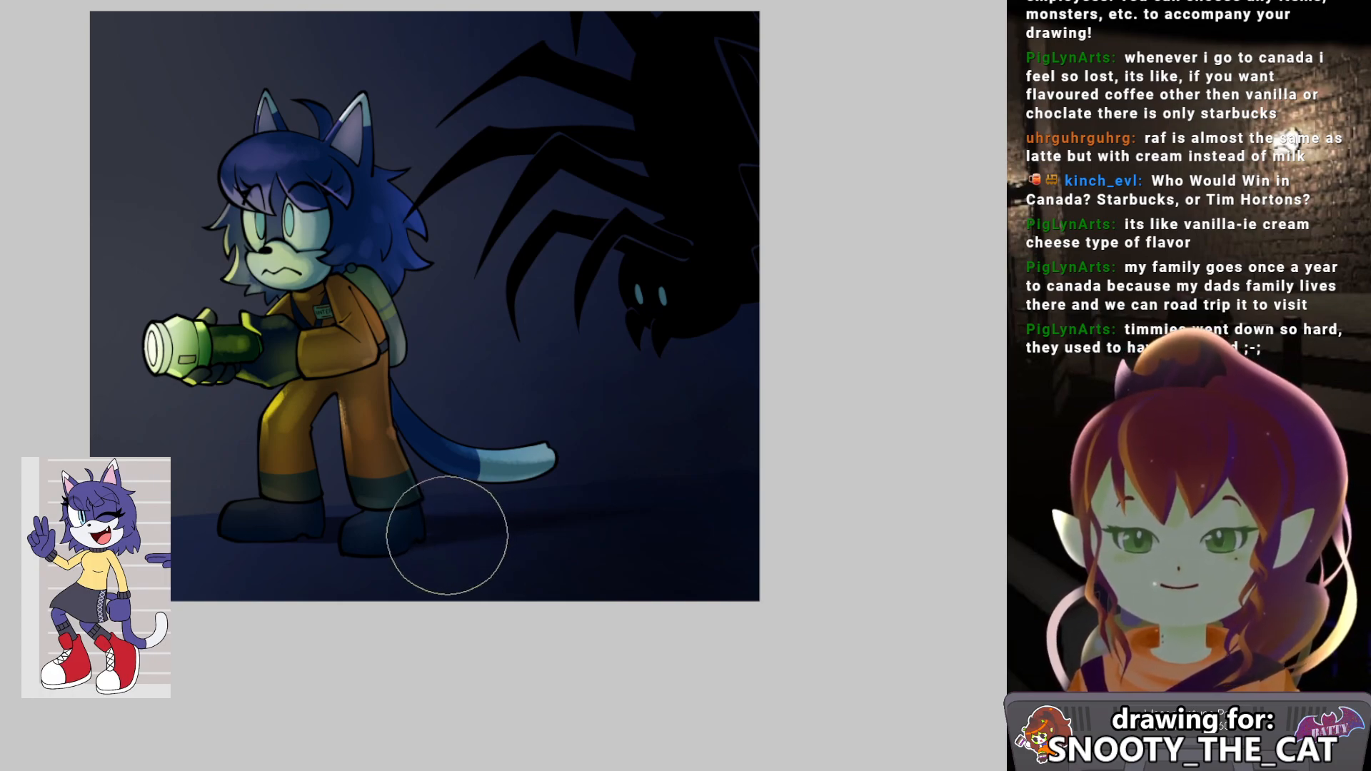
{"action": "left_click_drag", "start_coordinate": [528, 474], "coordinate": [536, 472]}
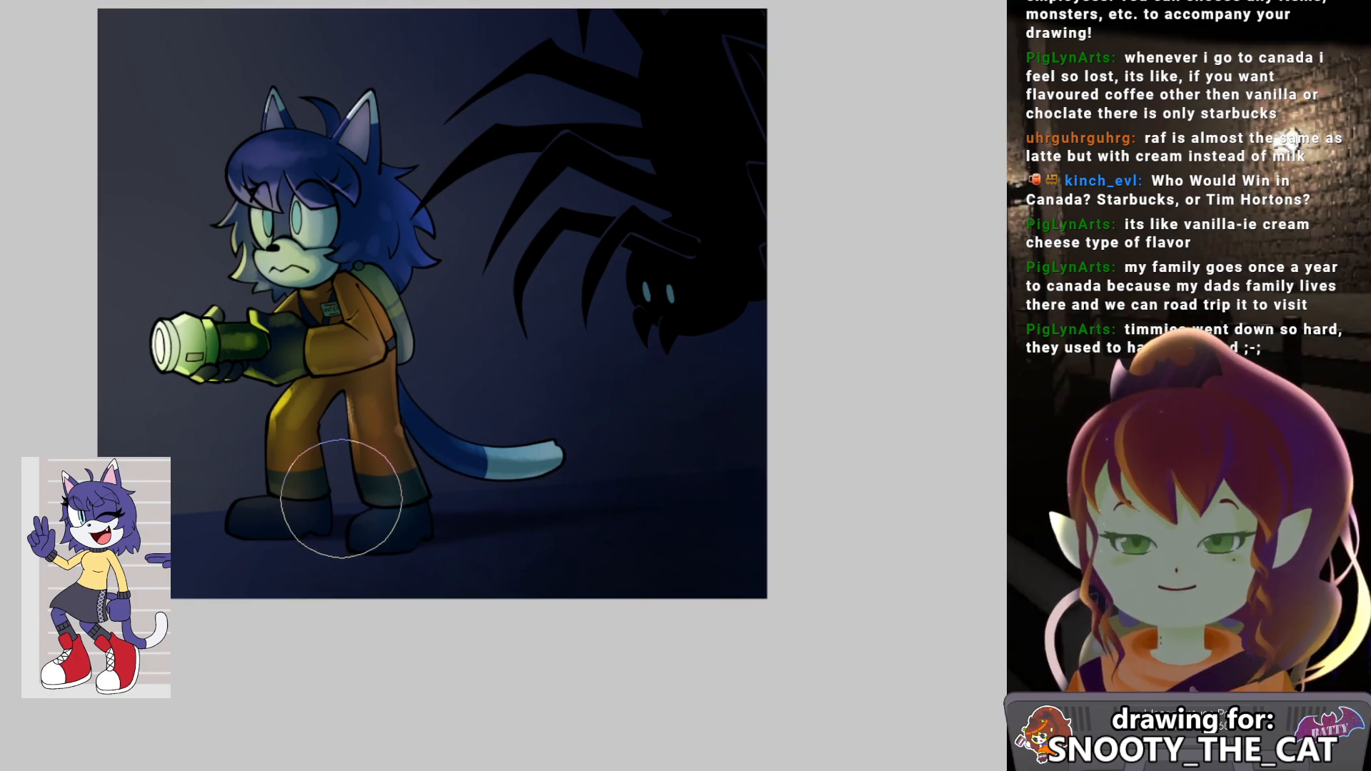
{"action": "left_click_drag", "start_coordinate": [374, 482], "coordinate": [366, 496]}
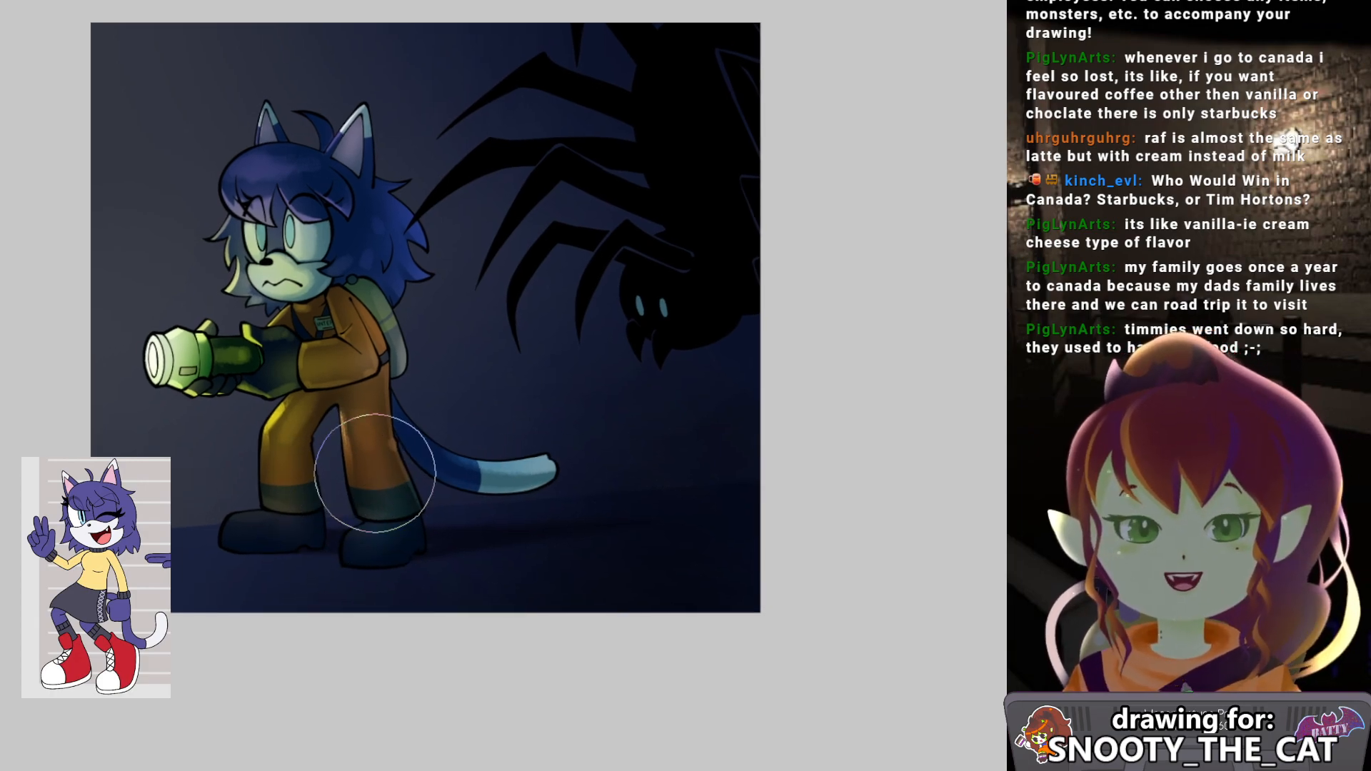
{"action": "key", "text": "bracketleft"}
{"action": "key", "text": "bracketleft"}
{"action": "key", "text": "bracketleft"}
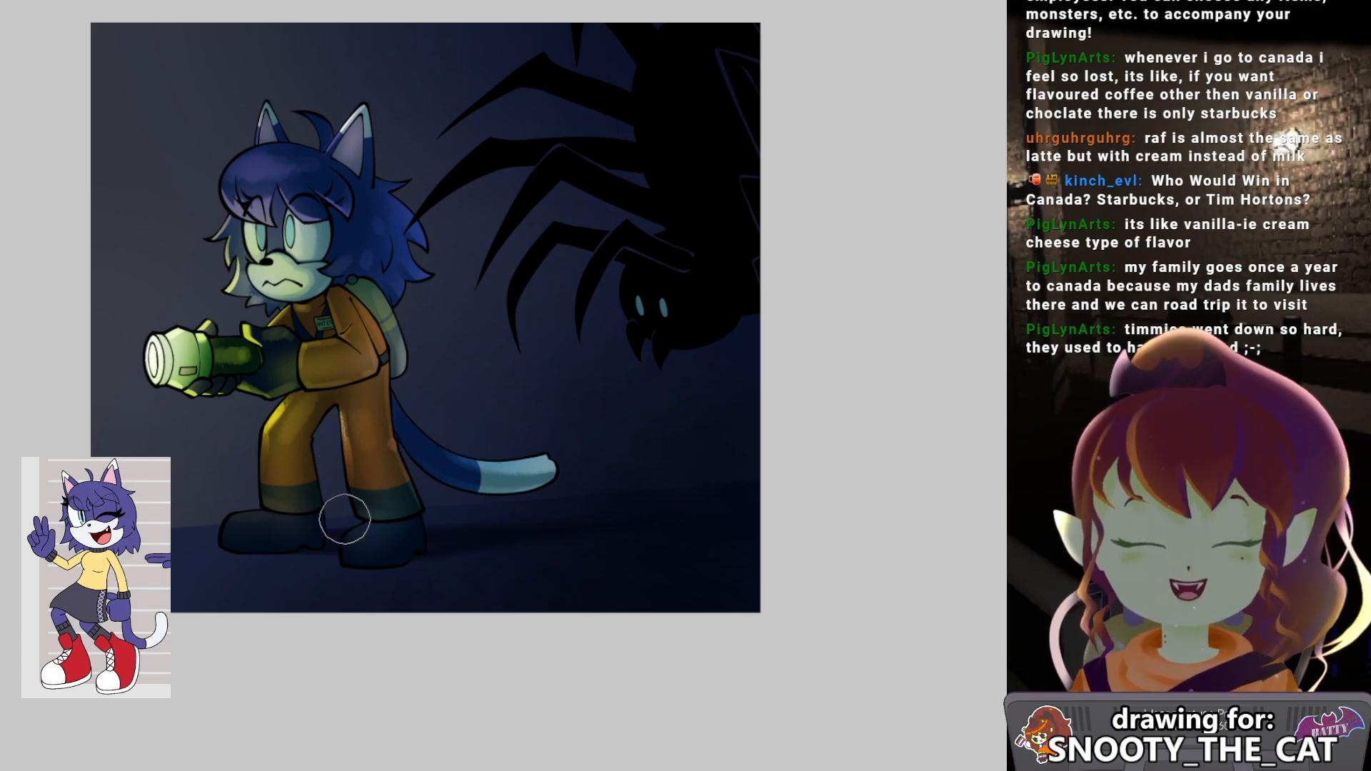
{"action": "left_click_drag", "start_coordinate": [493, 446], "coordinate": [486, 431]}
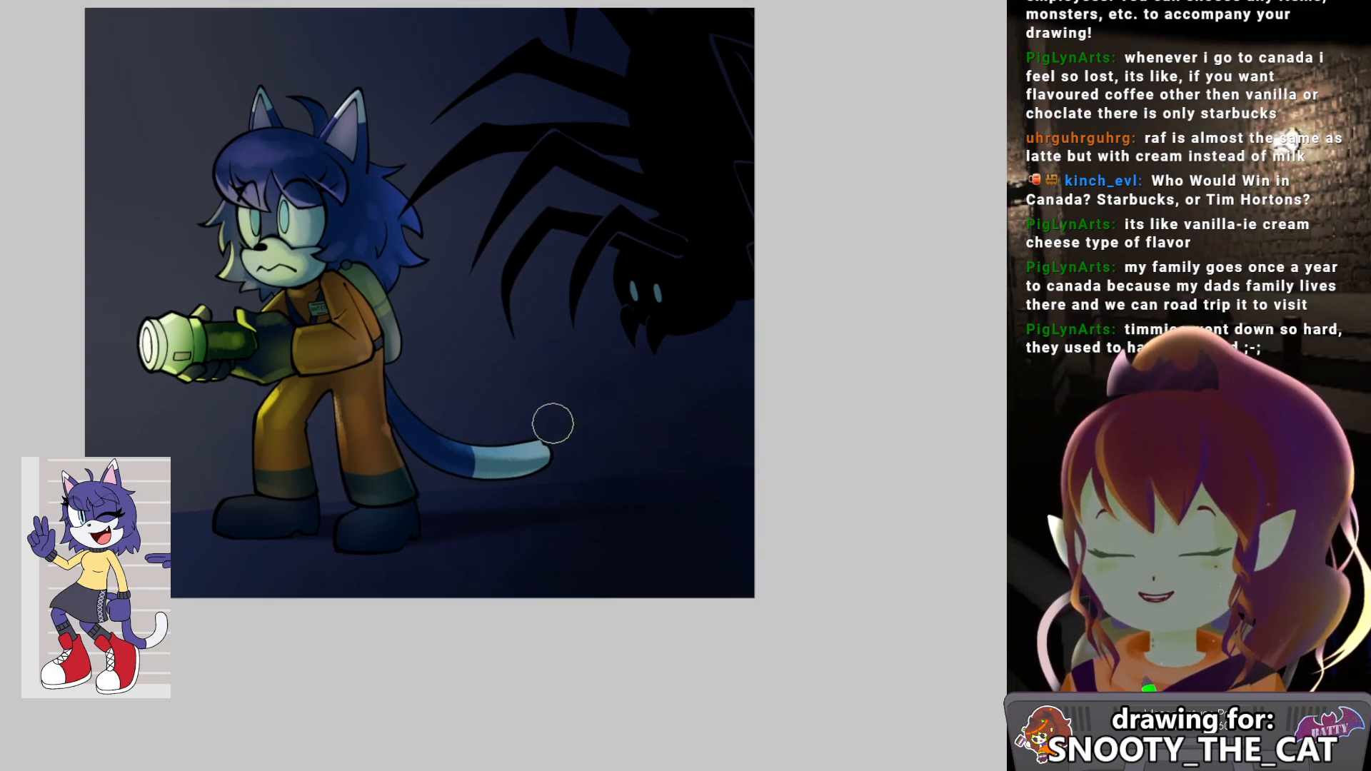
Blend the cast shadow below the tail into the floor with an enlarged soft brush.
{"action": "scroll", "coordinate": [553, 423], "scroll_direction": "down", "scroll_amount": 2}
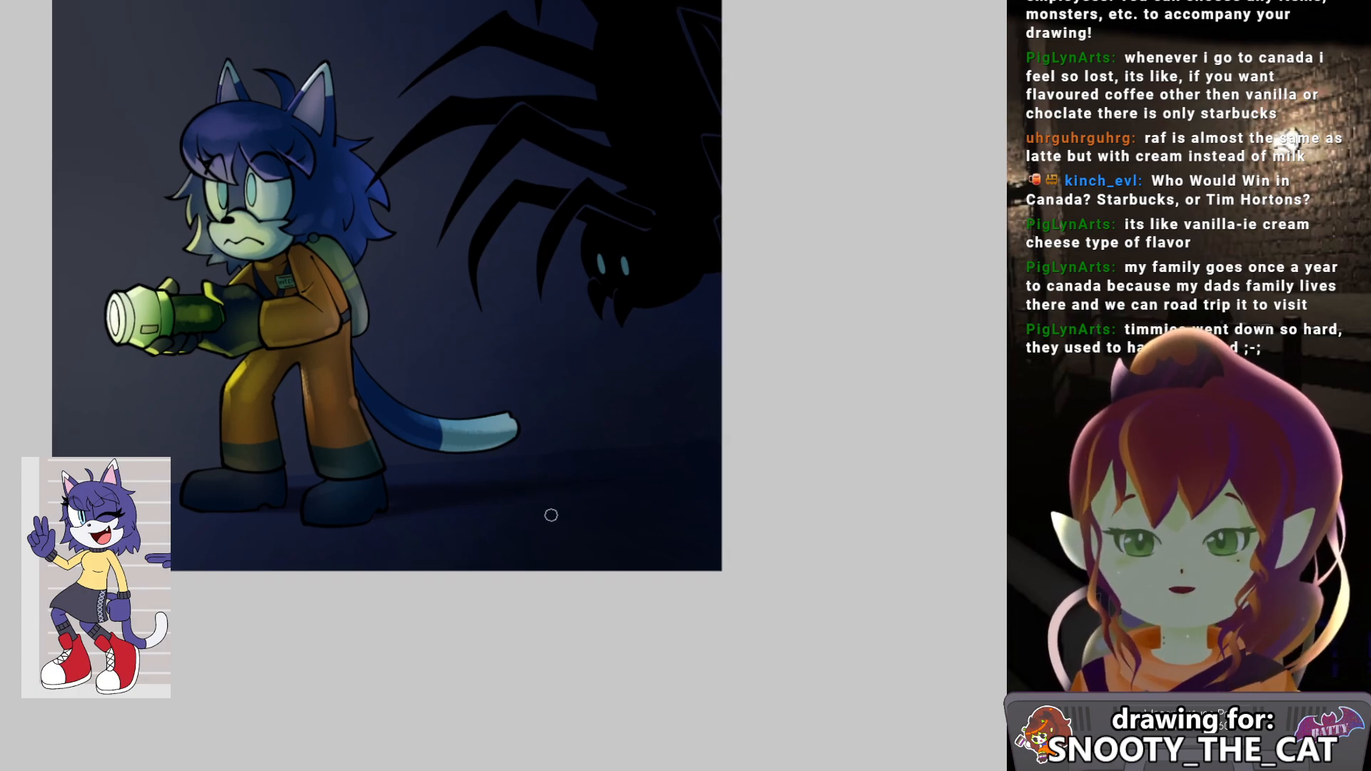
{"action": "key", "text": "bracketright"}
{"action": "key", "text": "bracketright"}
{"action": "key", "text": "bracketright"}
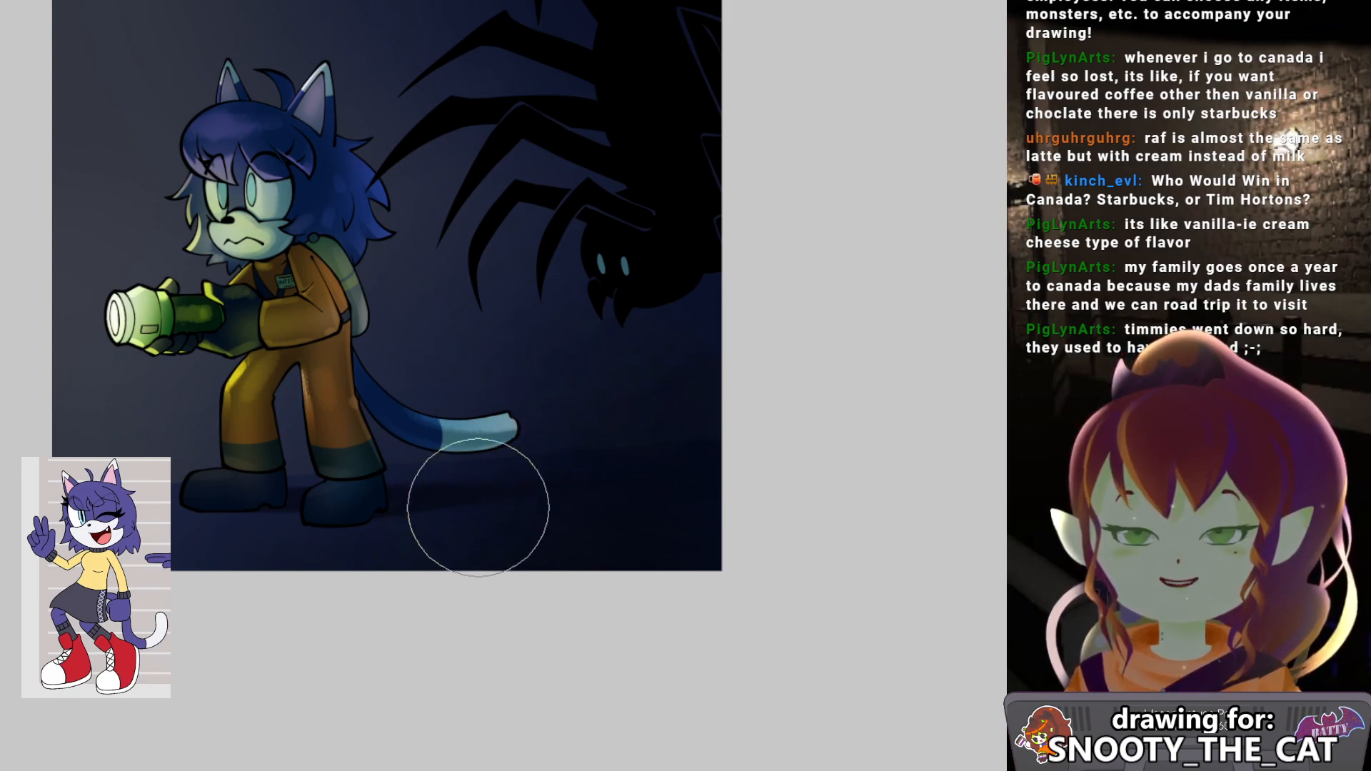
{"action": "left_click_drag", "start_coordinate": [503, 399], "coordinate": [575, 450]}
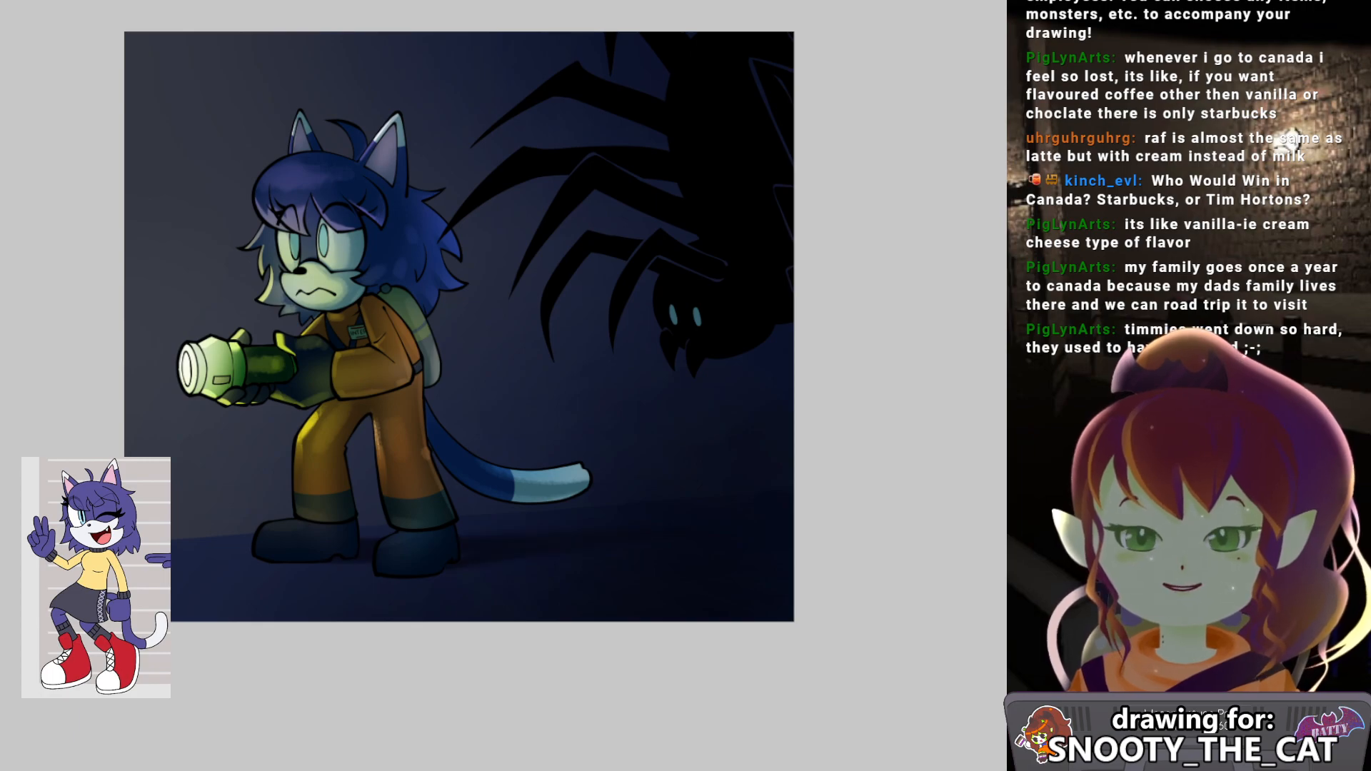
Shade the floor in front of and below the boots with a large soft brush, adjusting its size.
{"action": "key", "text": "b"}
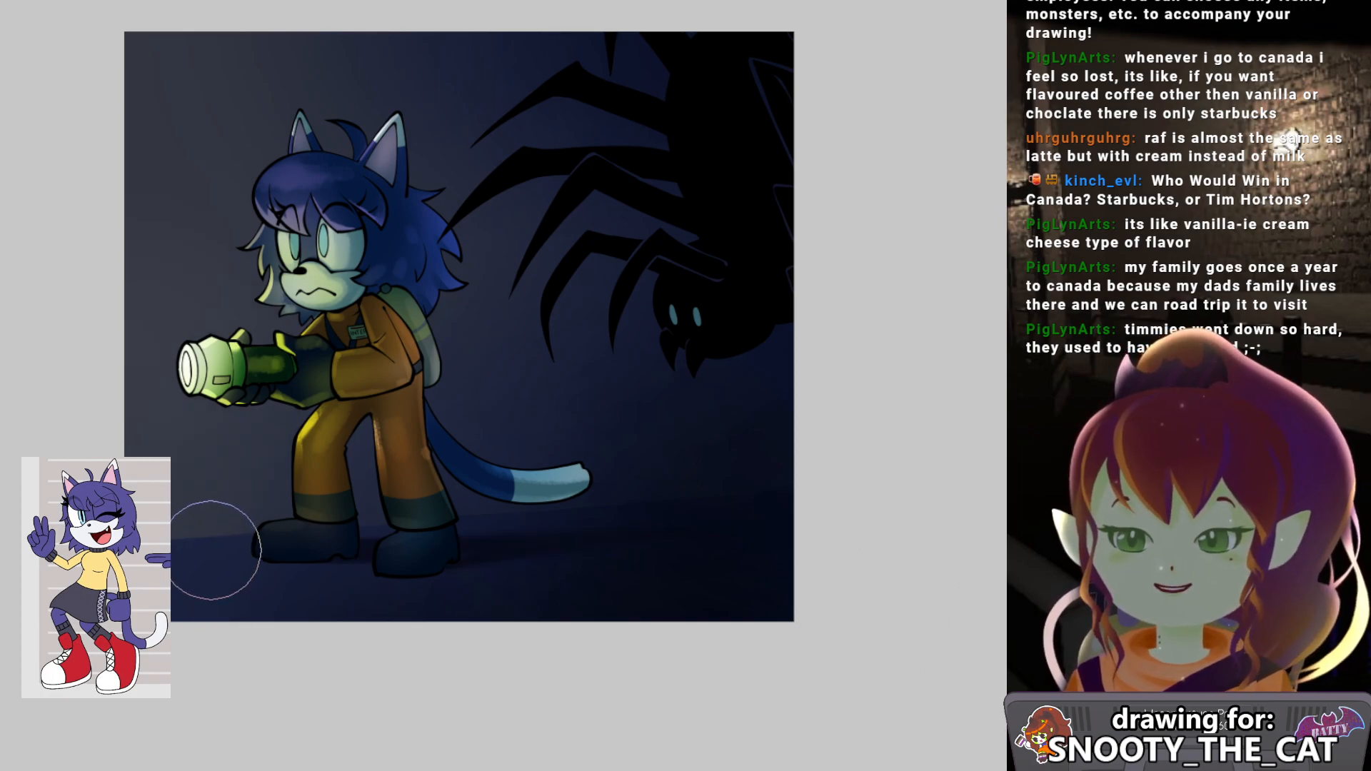
{"action": "key", "text": "bracketright"}
{"action": "key", "text": "bracketright"}
{"action": "key", "text": "bracketright"}
{"action": "key", "text": "bracketright"}
{"action": "key", "text": "bracketright"}
{"action": "key", "text": "bracketright"}
{"action": "key", "text": "bracketright"}
{"action": "key", "text": "bracketright"}
{"action": "key", "text": "bracketleft"}
{"action": "key", "text": "bracketleft"}
{"action": "key", "text": "bracketleft"}
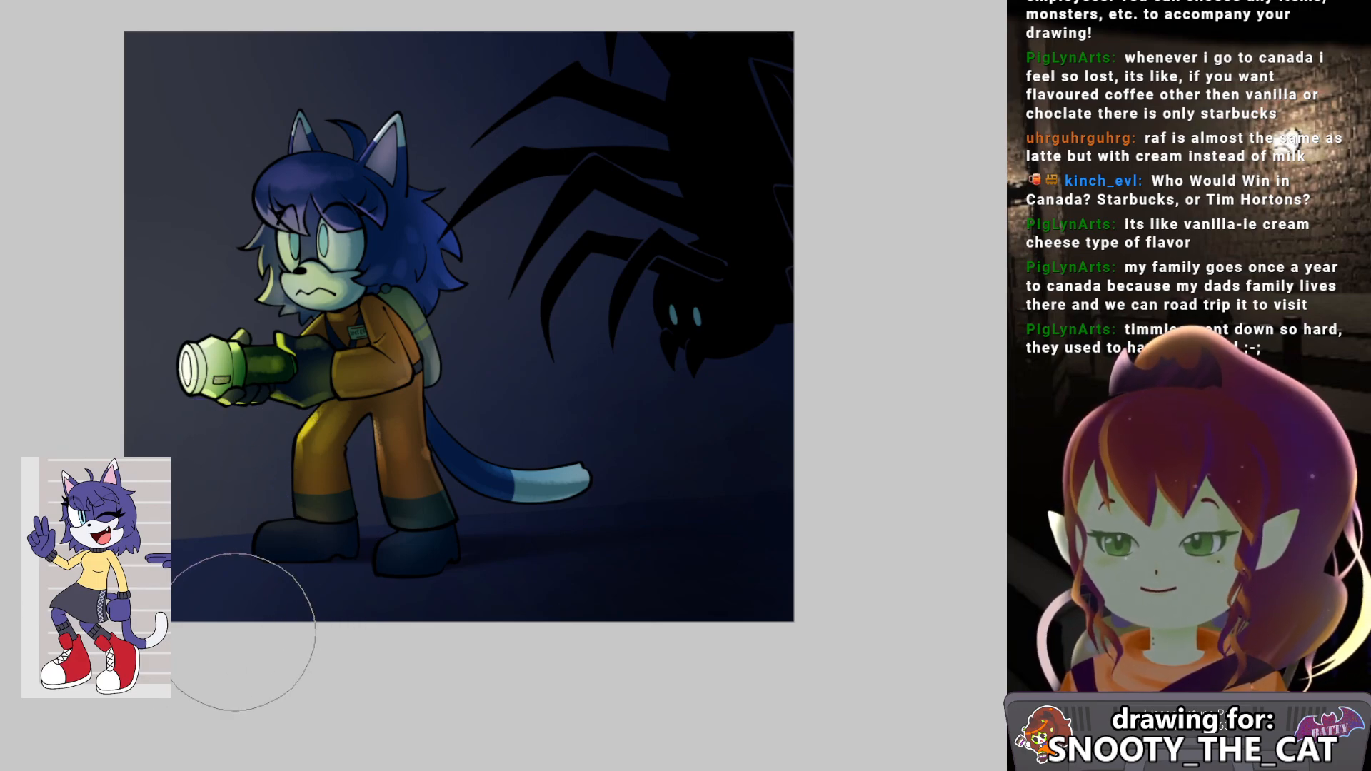
{"action": "key", "text": "bracketright"}
{"action": "key", "text": "bracketright"}
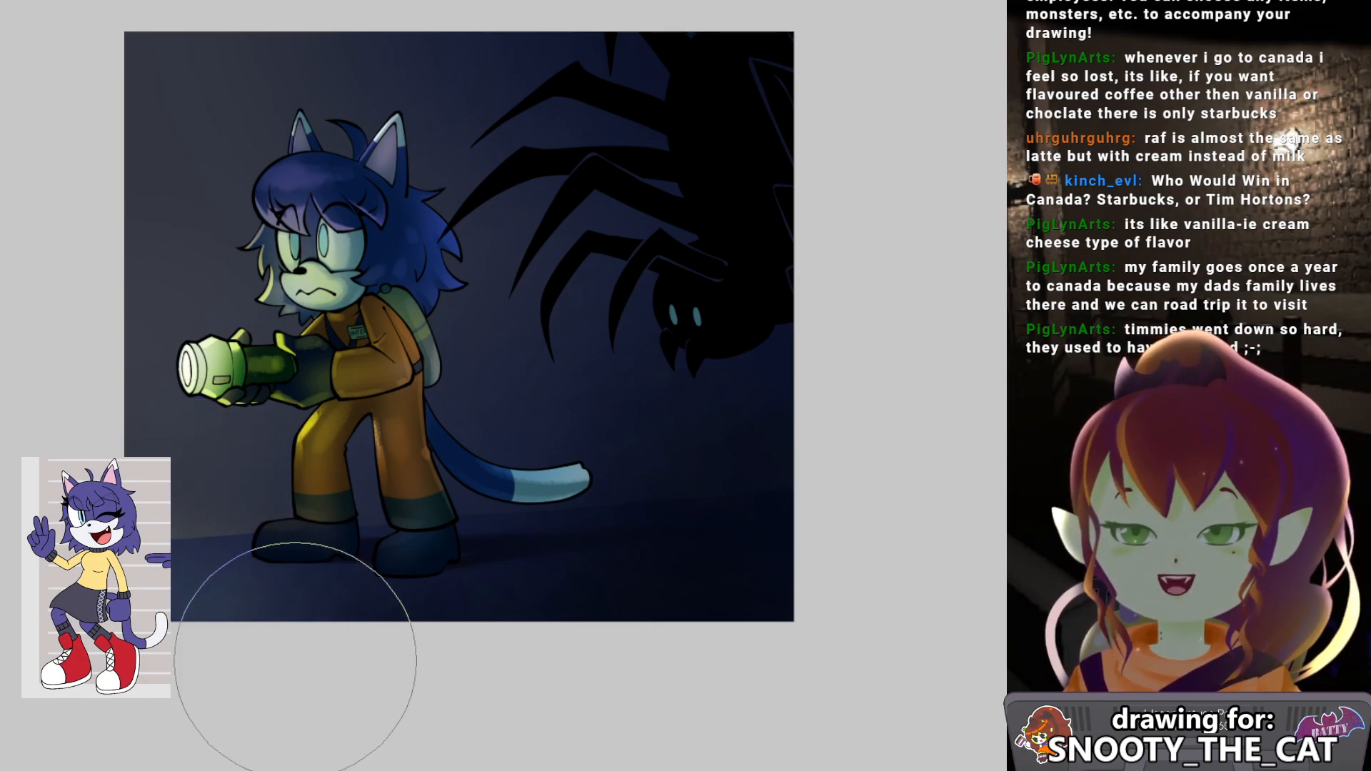
{"action": "left_click_drag", "start_coordinate": [196, 576], "coordinate": [201, 591]}
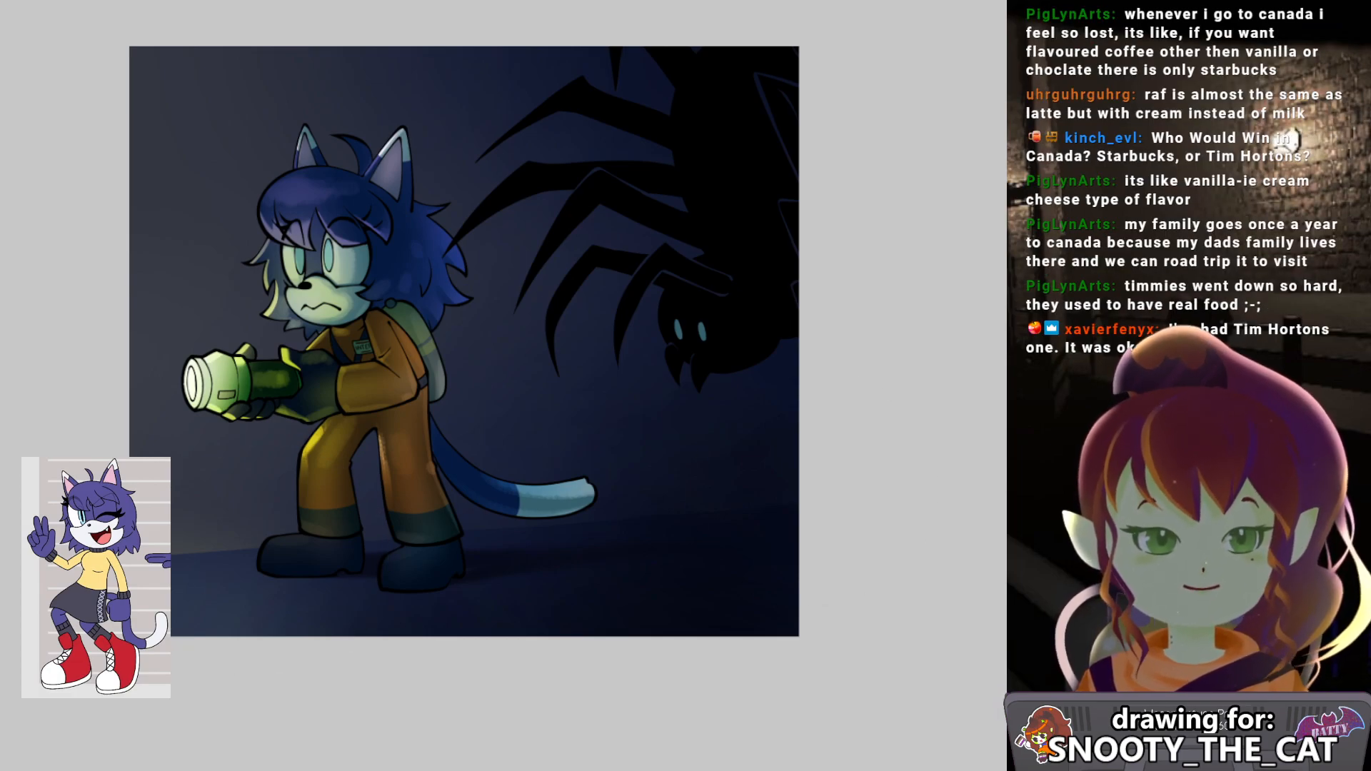
Outline a widening light beam from the flashlight lens to the canvas edge and fill it with white.
{"action": "left_click_drag", "start_coordinate": [558, 386], "coordinate": [582, 388]}
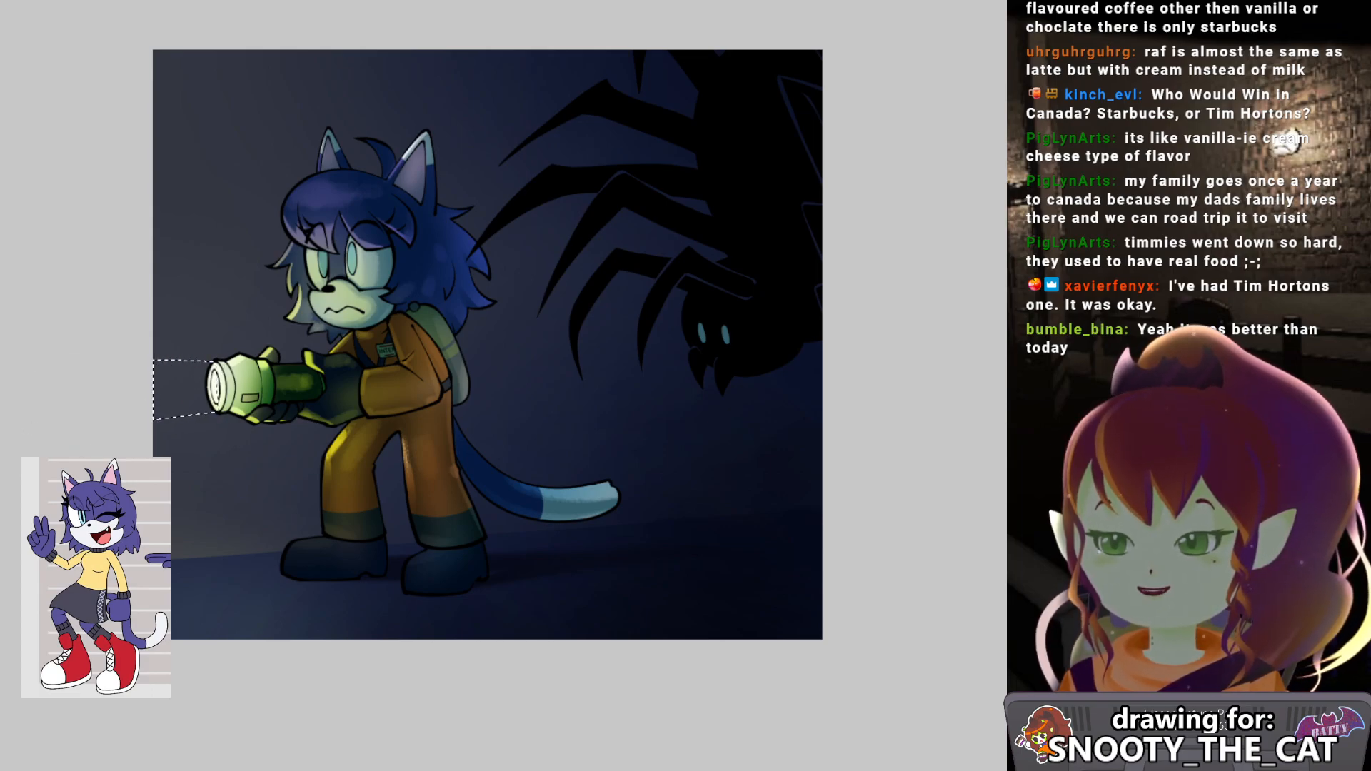
{"action": "left_click", "coordinate": [203, 391]}
{"action": "left_click_drag", "start_coordinate": [202, 417], "coordinate": [225, 375]}
{"action": "key", "text": "b"}
{"action": "key", "text": "bracketleft"}
{"action": "key", "text": "bracketleft"}
{"action": "key", "text": "bracketleft"}
{"action": "key", "text": "bracketleft"}
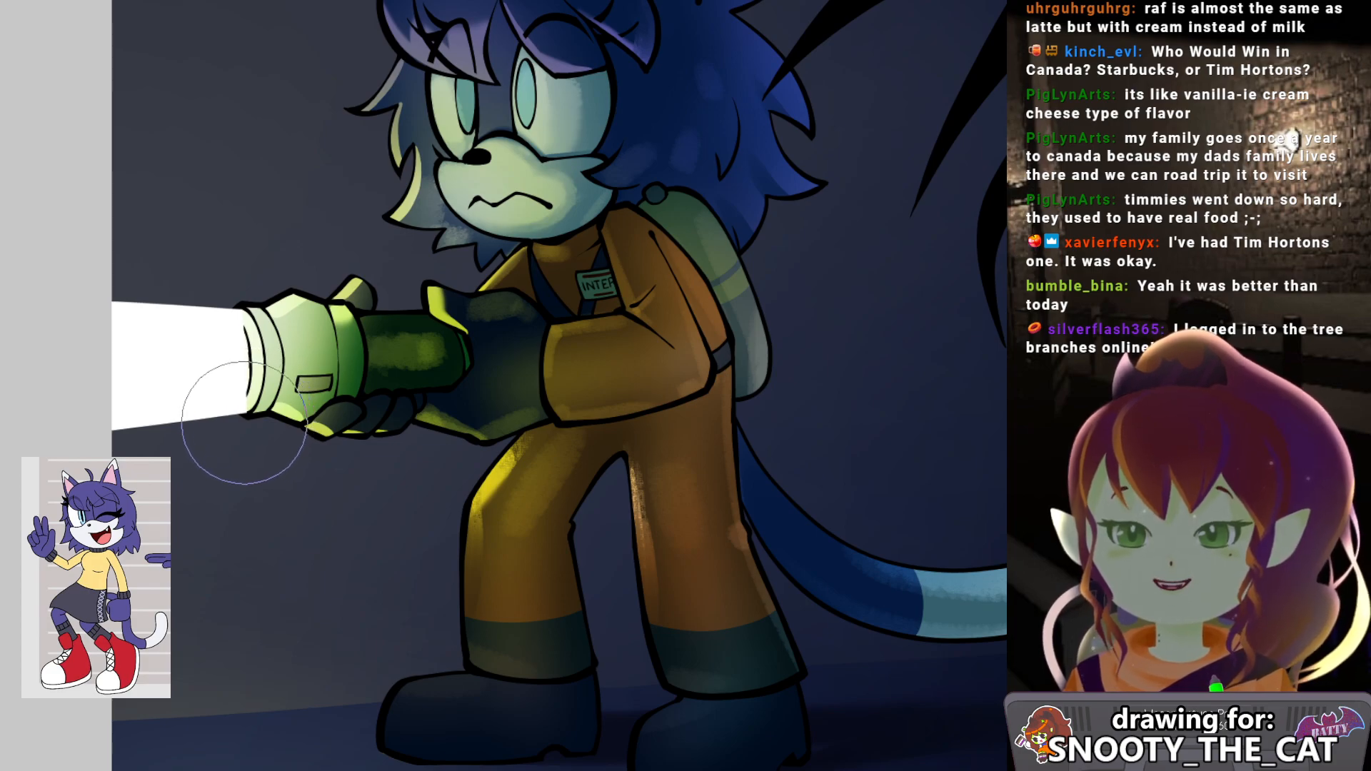
Make the white flashlight beam translucent and soften its upper and lower edges near the canvas border with a soft brush.
{"action": "key", "text": "]"}
{"action": "key", "text": "]"}
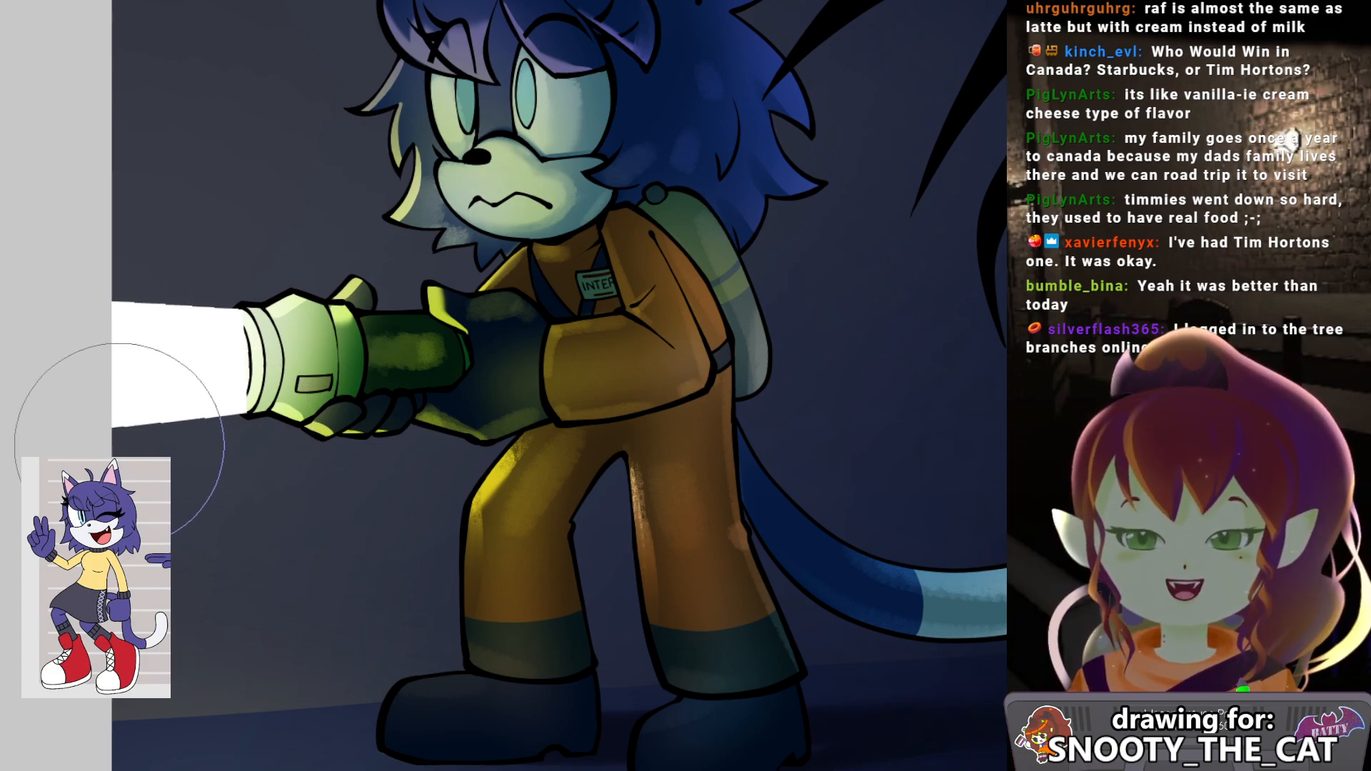
{"action": "key", "text": "["}
{"action": "key", "text": "["}
{"action": "key", "text": "["}
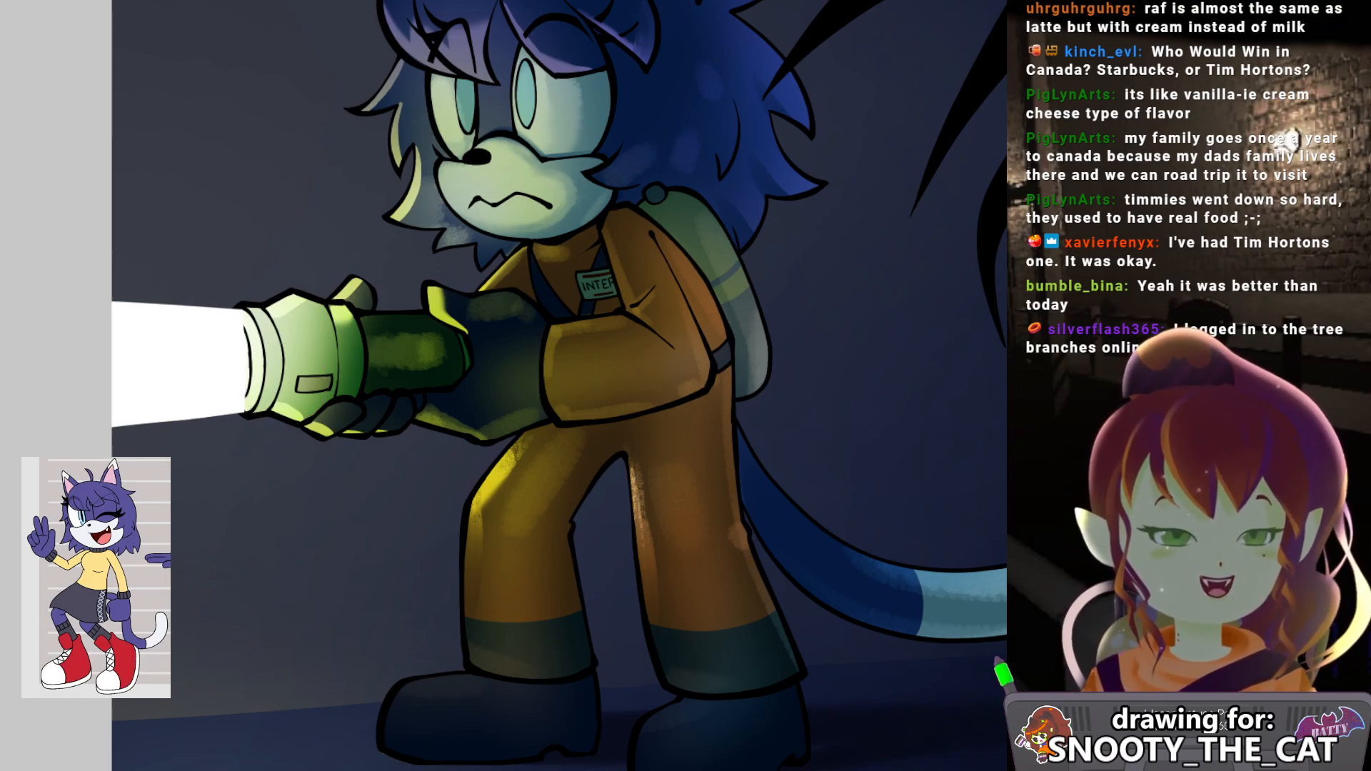
{"action": "left_click_drag", "start_coordinate": [632, 362], "coordinate": [602, 367]}
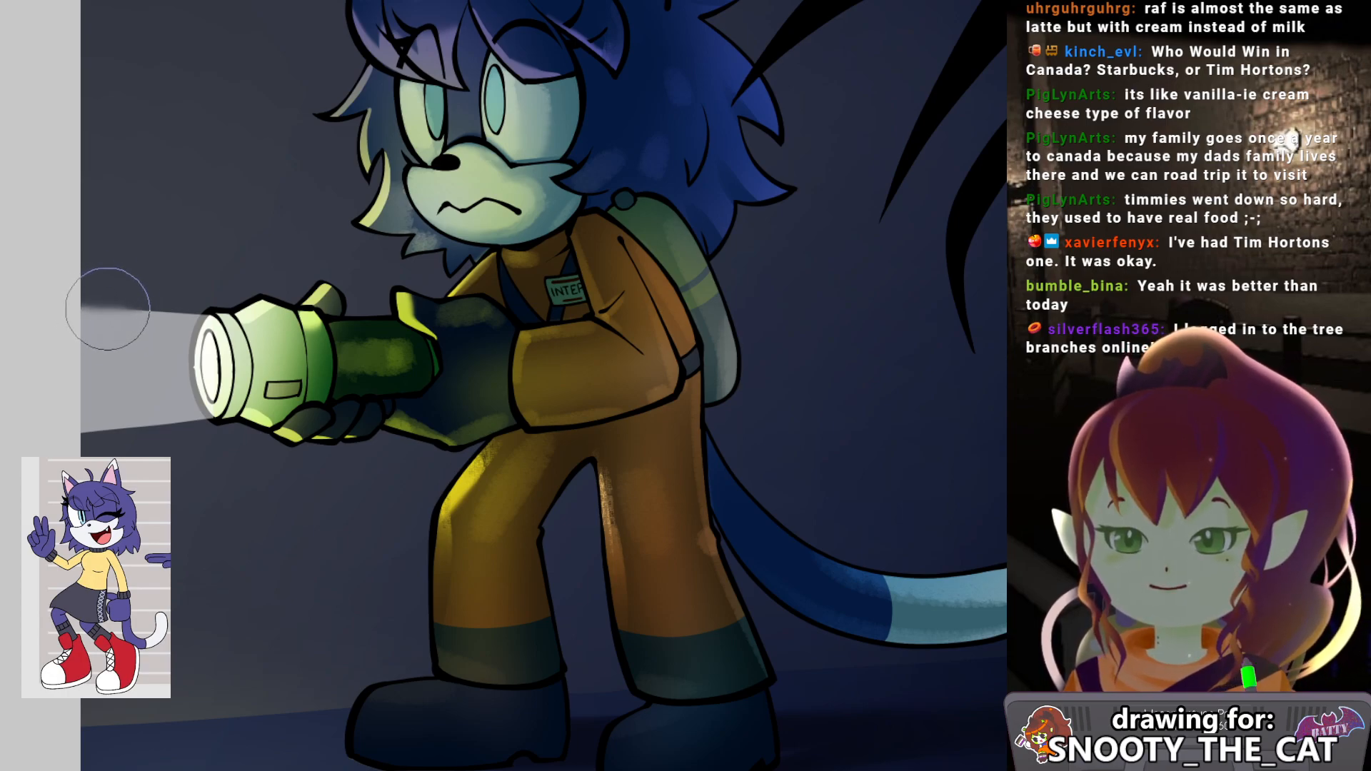
{"action": "key", "text": "]"}
{"action": "left_click_drag", "start_coordinate": [73, 311], "coordinate": [48, 306]}
{"action": "left_click_drag", "start_coordinate": [93, 424], "coordinate": [73, 425]}
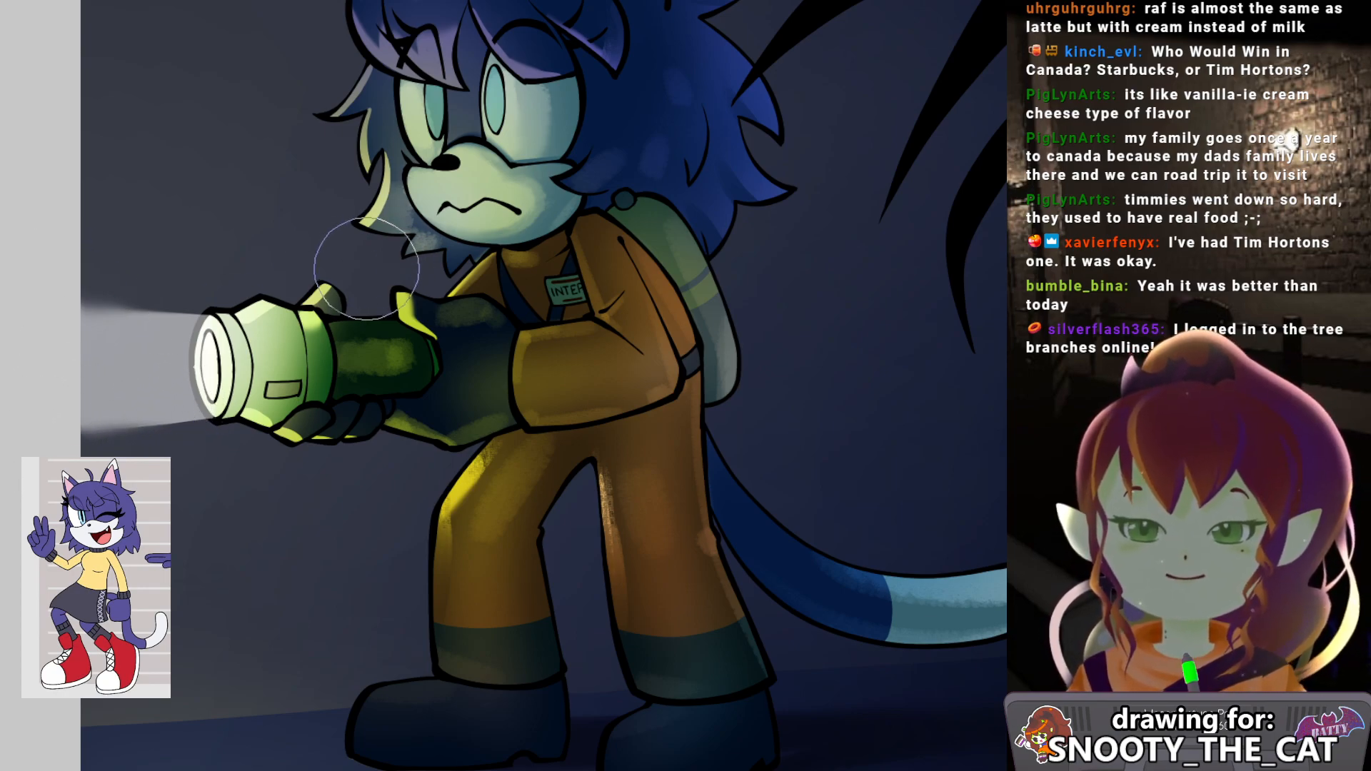
{"action": "left_click_drag", "start_coordinate": [309, 373], "coordinate": [269, 367]}
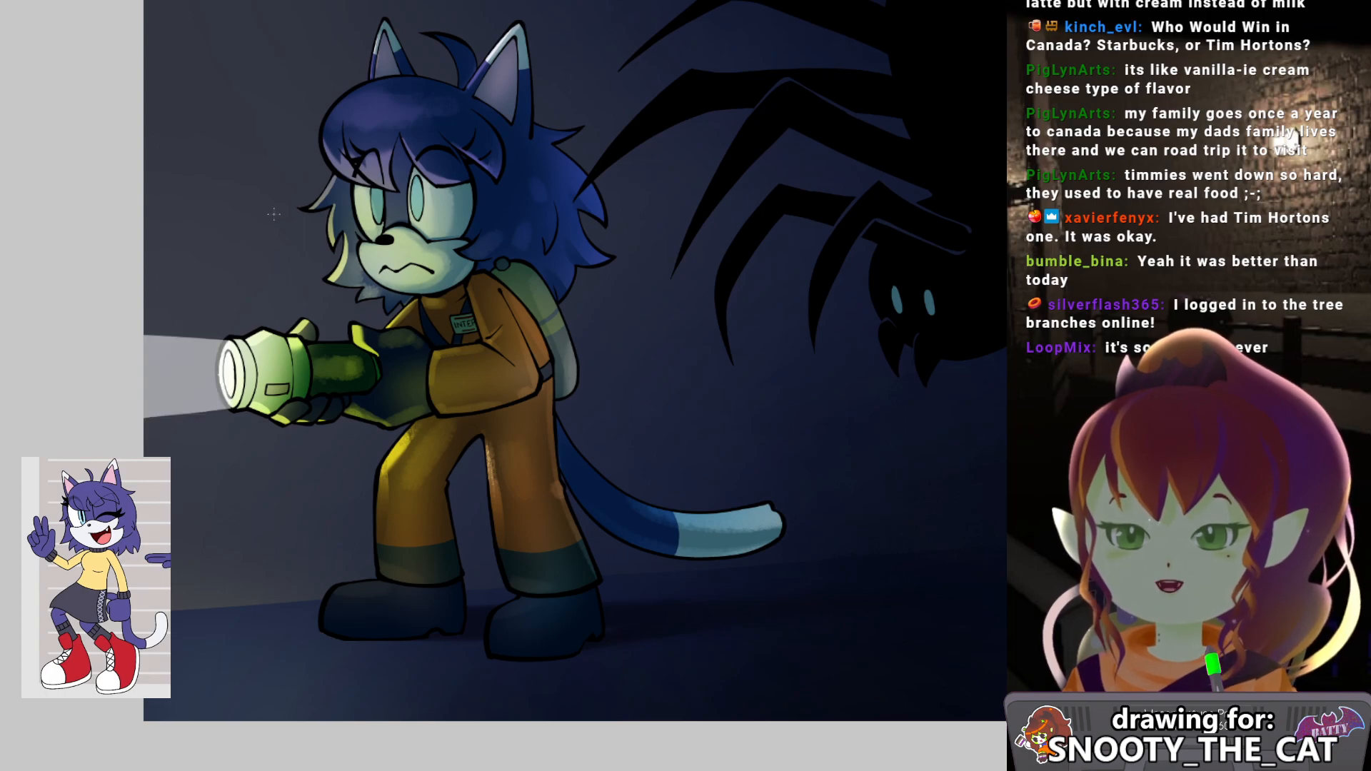
Brighten the beam close to the flashlight lens and fade it toward the canvas edge, alternating soft brush and eraser.
{"action": "left_click_drag", "start_coordinate": [249, 313], "coordinate": [240, 264]}
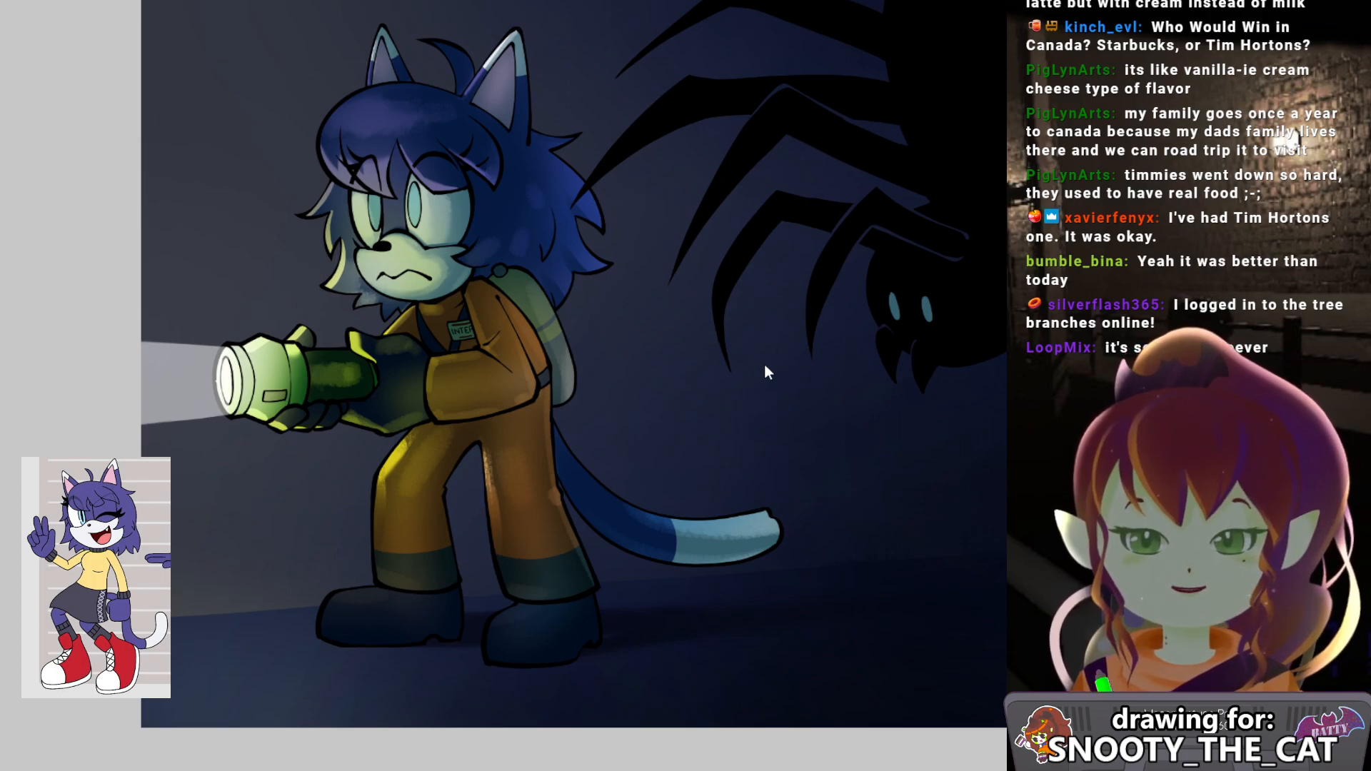
{"action": "left_click_drag", "start_coordinate": [527, 397], "coordinate": [593, 397]}
{"action": "left_click_drag", "start_coordinate": [783, 527], "coordinate": [753, 518]}
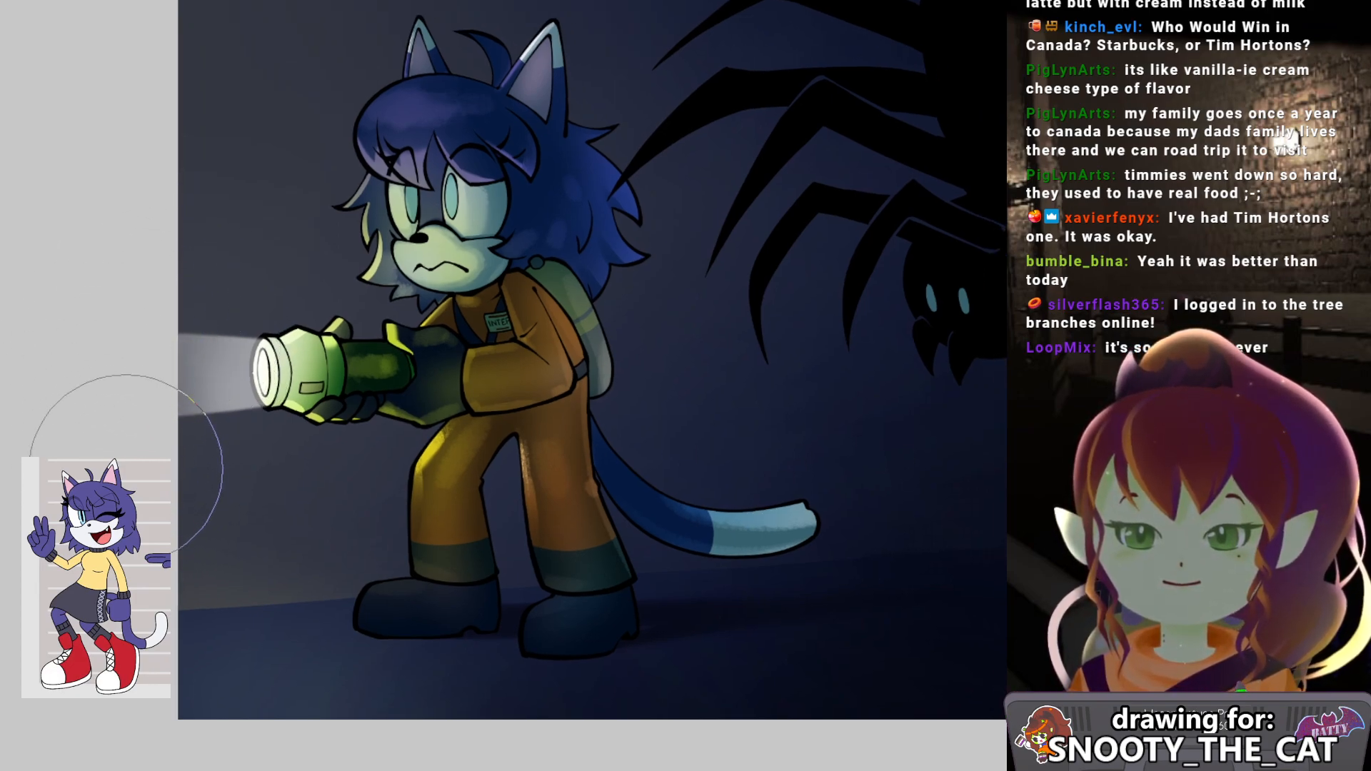
{"action": "left_click_drag", "start_coordinate": [199, 501], "coordinate": [156, 505]}
{"action": "key", "text": "b"}
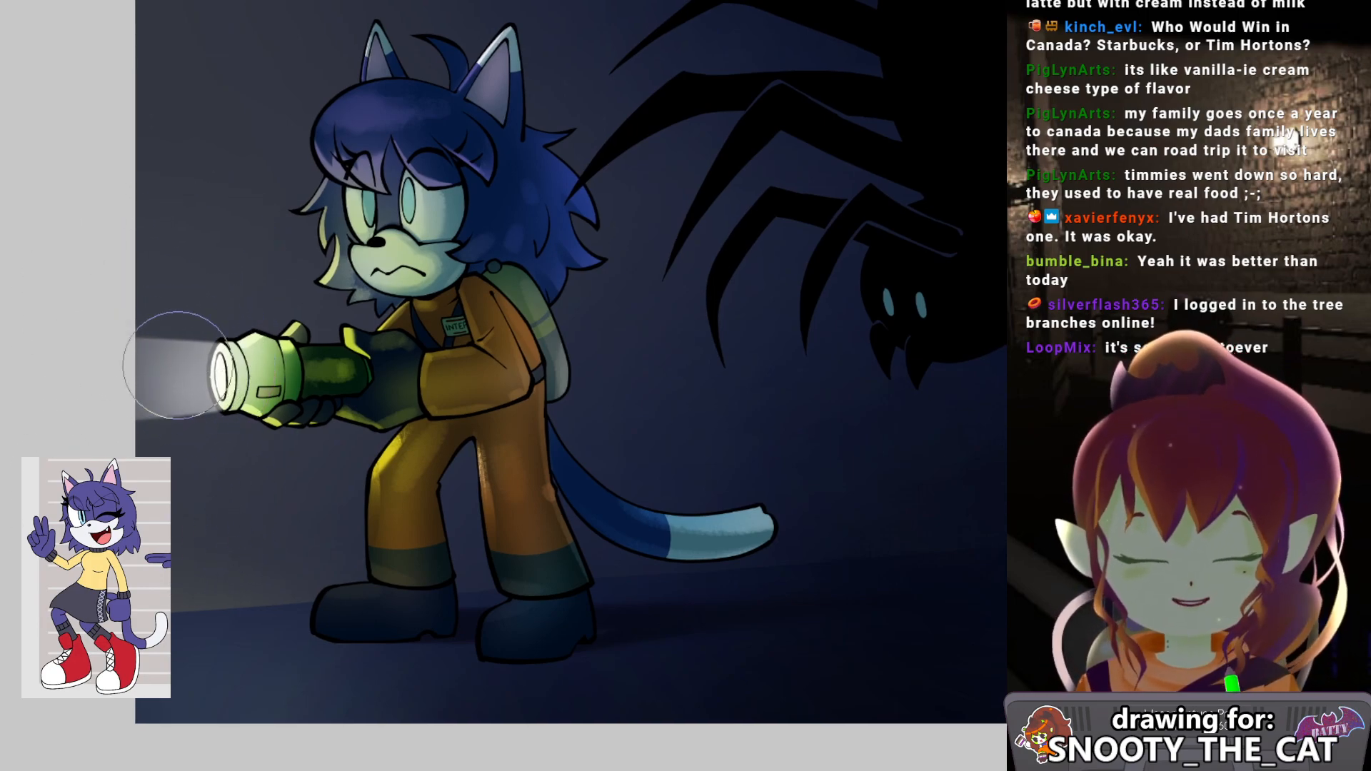
{"action": "key", "text": "e"}
{"action": "key", "text": "b"}
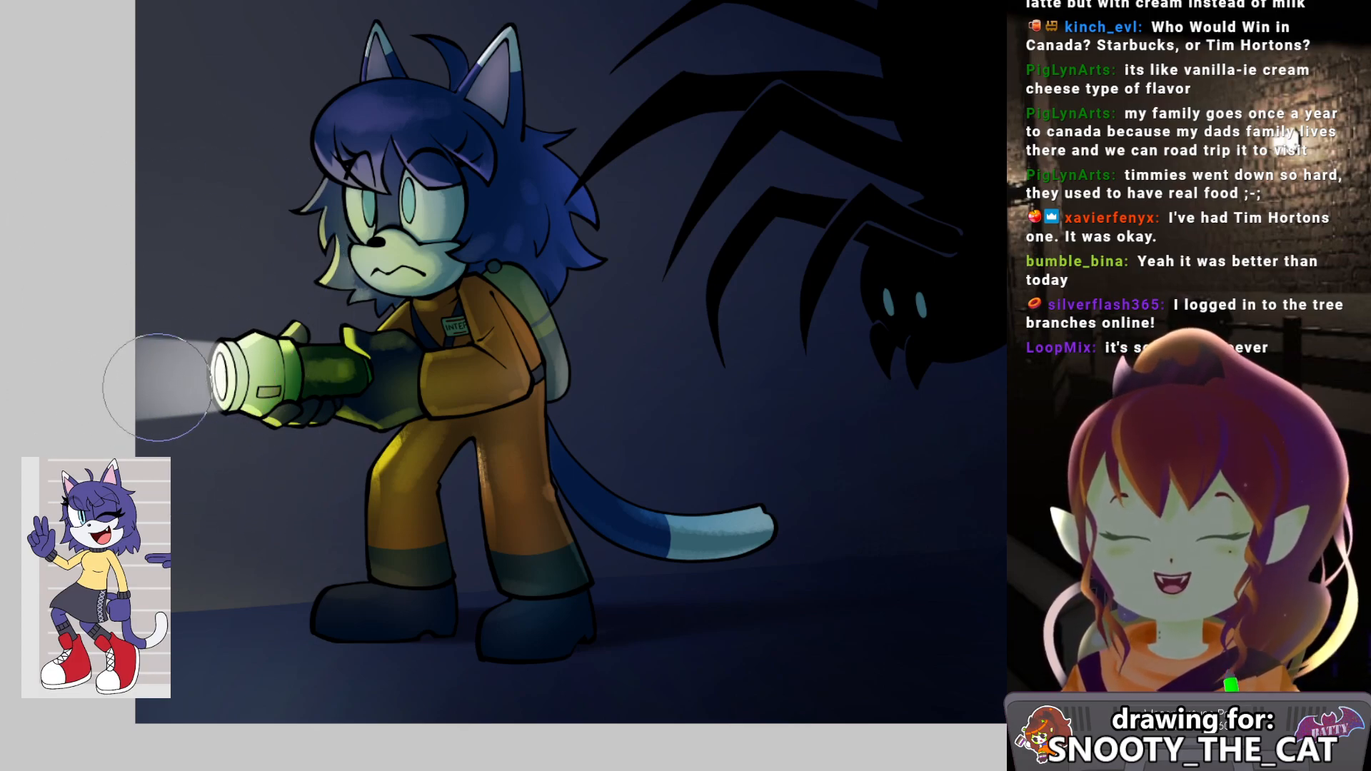
{"action": "left_click_drag", "start_coordinate": [191, 304], "coordinate": [218, 342]}
{"action": "mouse_move", "coordinate": [500, 407]}
{"action": "left_mouse_down"}
{"action": "mouse_move", "coordinate": [430, 425]}
{"action": "mouse_move", "coordinate": [392, 489]}
{"action": "mouse_move", "coordinate": [330, 330]}
{"action": "mouse_move", "coordinate": [297, 318]}
{"action": "mouse_move", "coordinate": [270, 340]}
{"action": "mouse_move", "coordinate": [372, 445]}
{"action": "mouse_move", "coordinate": [336, 579]}
{"action": "mouse_move", "coordinate": [307, 582]}
{"action": "mouse_move", "coordinate": [368, 572]}
{"action": "mouse_move", "coordinate": [435, 412]}
{"action": "mouse_move", "coordinate": [404, 382]}
{"action": "mouse_move", "coordinate": [374, 307]}
{"action": "mouse_move", "coordinate": [358, 328]}
{"action": "mouse_move", "coordinate": [330, 328]}
{"action": "mouse_move", "coordinate": [351, 388]}
{"action": "left_mouse_up"}
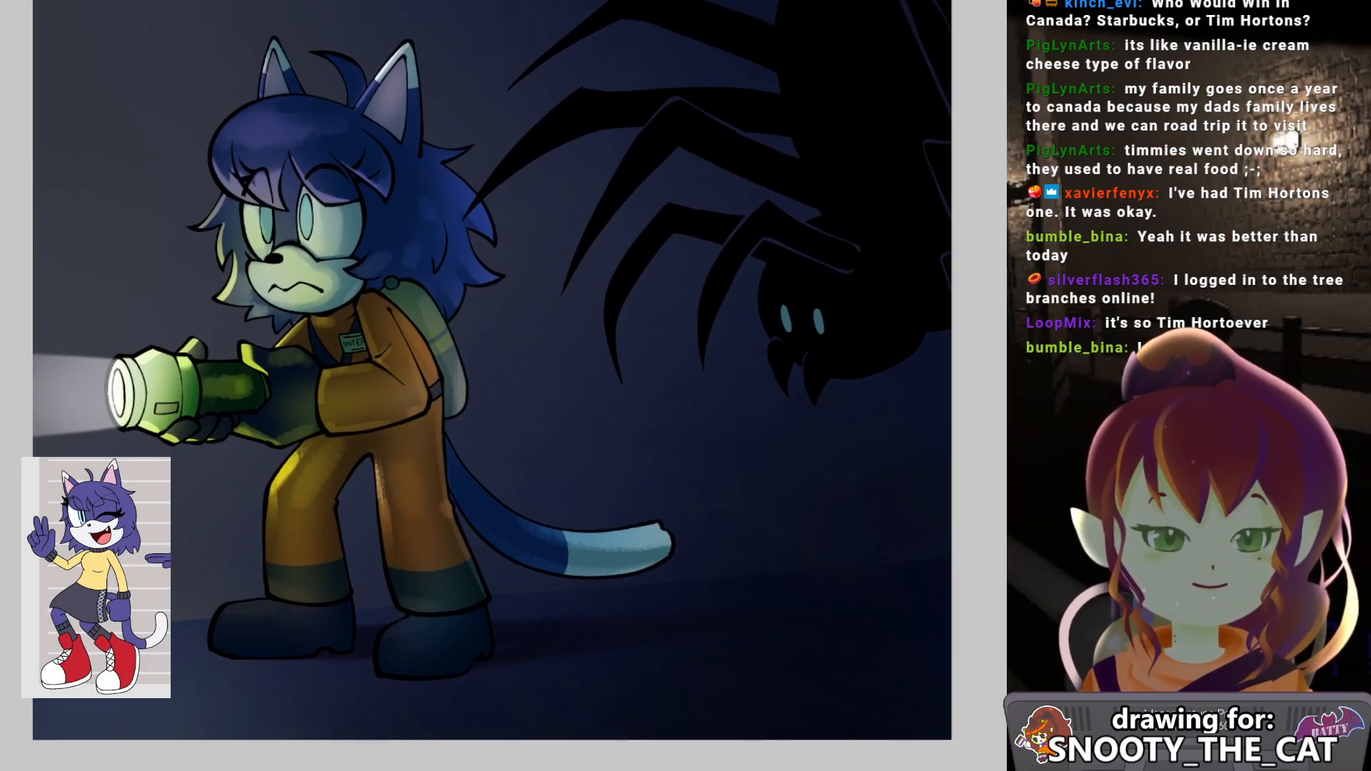
{"action": "left_click_drag", "start_coordinate": [341, 358], "coordinate": [407, 371]}
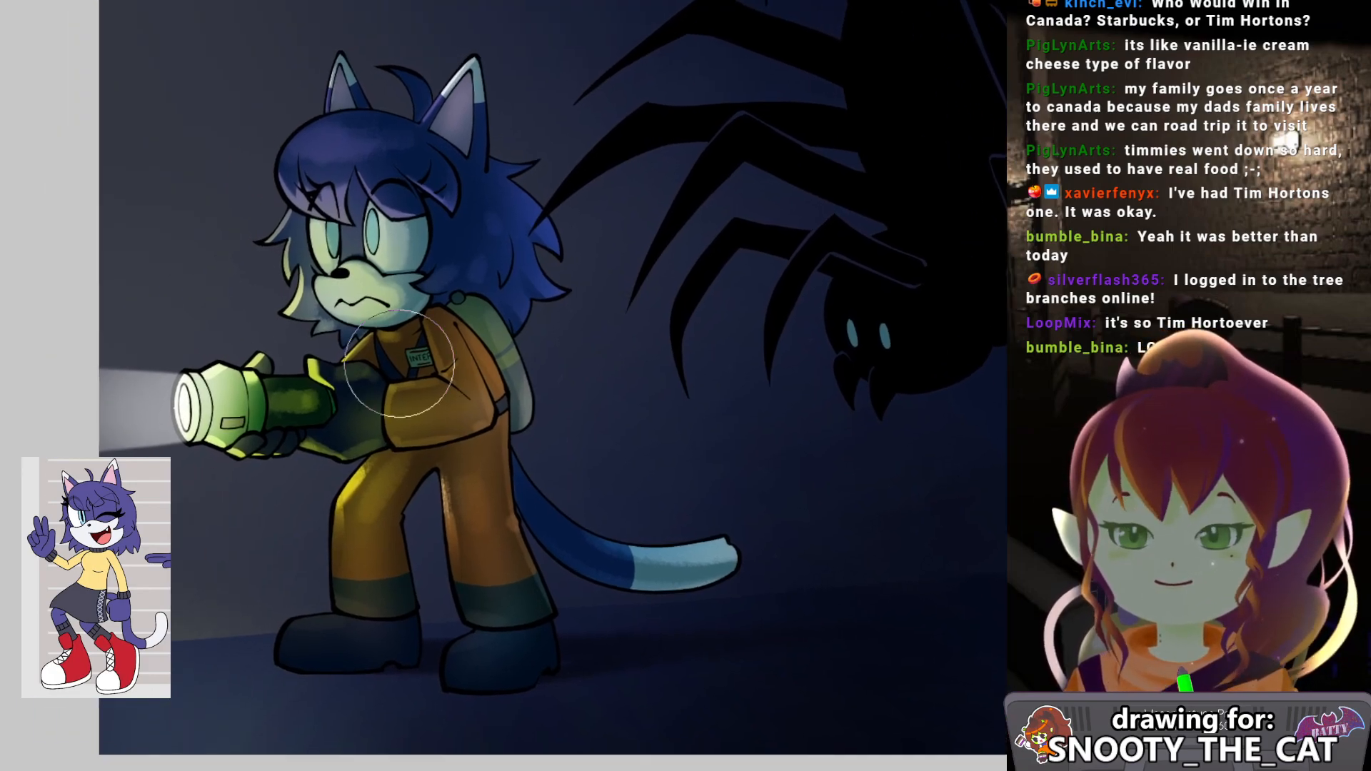
{"action": "left_click_drag", "start_coordinate": [203, 348], "coordinate": [200, 371]}
Tint the outlines of the flashlight and the gloves holding it with a green glow using an enlarged soft brush.
{"action": "key", "text": "]"}
{"action": "key", "text": "]"}
{"action": "key", "text": "]"}
{"action": "key", "text": "]"}
{"action": "key", "text": "]"}
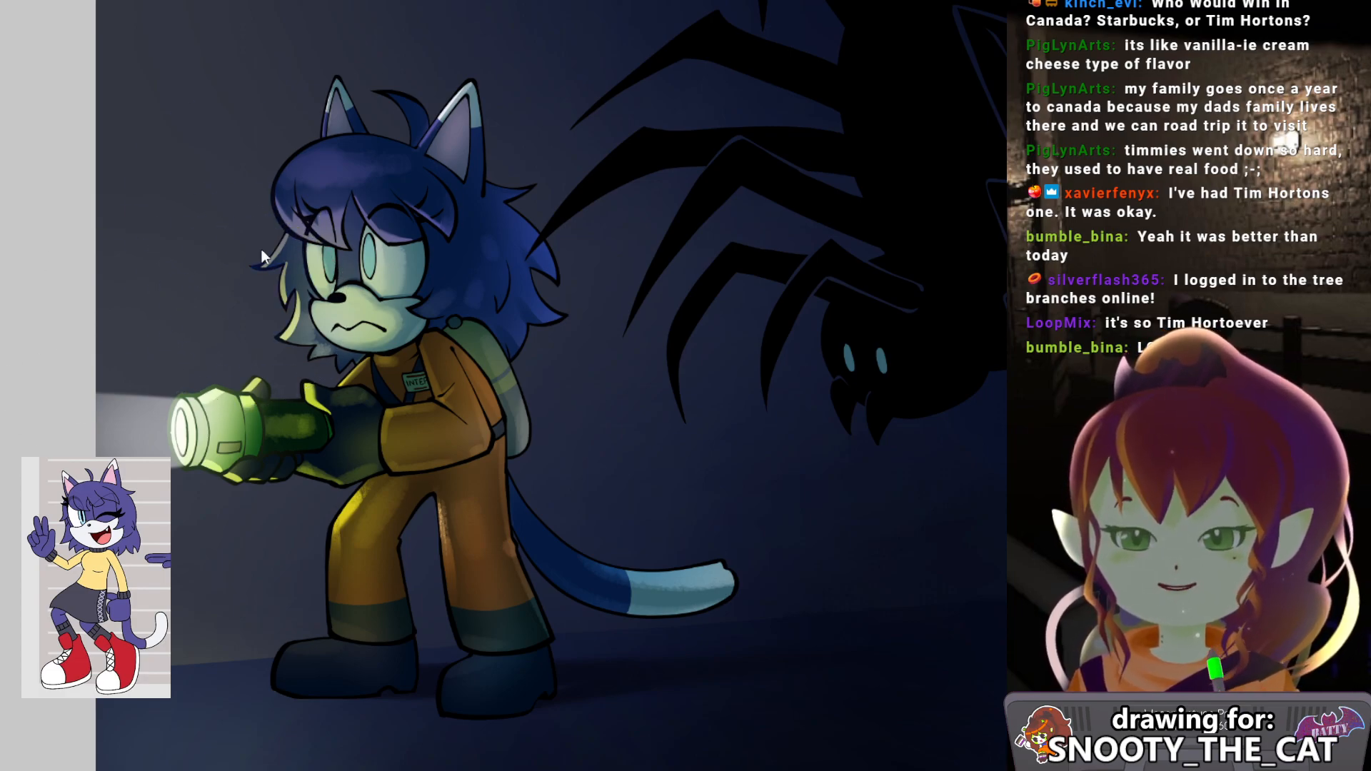
{"action": "left_click_drag", "start_coordinate": [310, 114], "coordinate": [289, 188]}
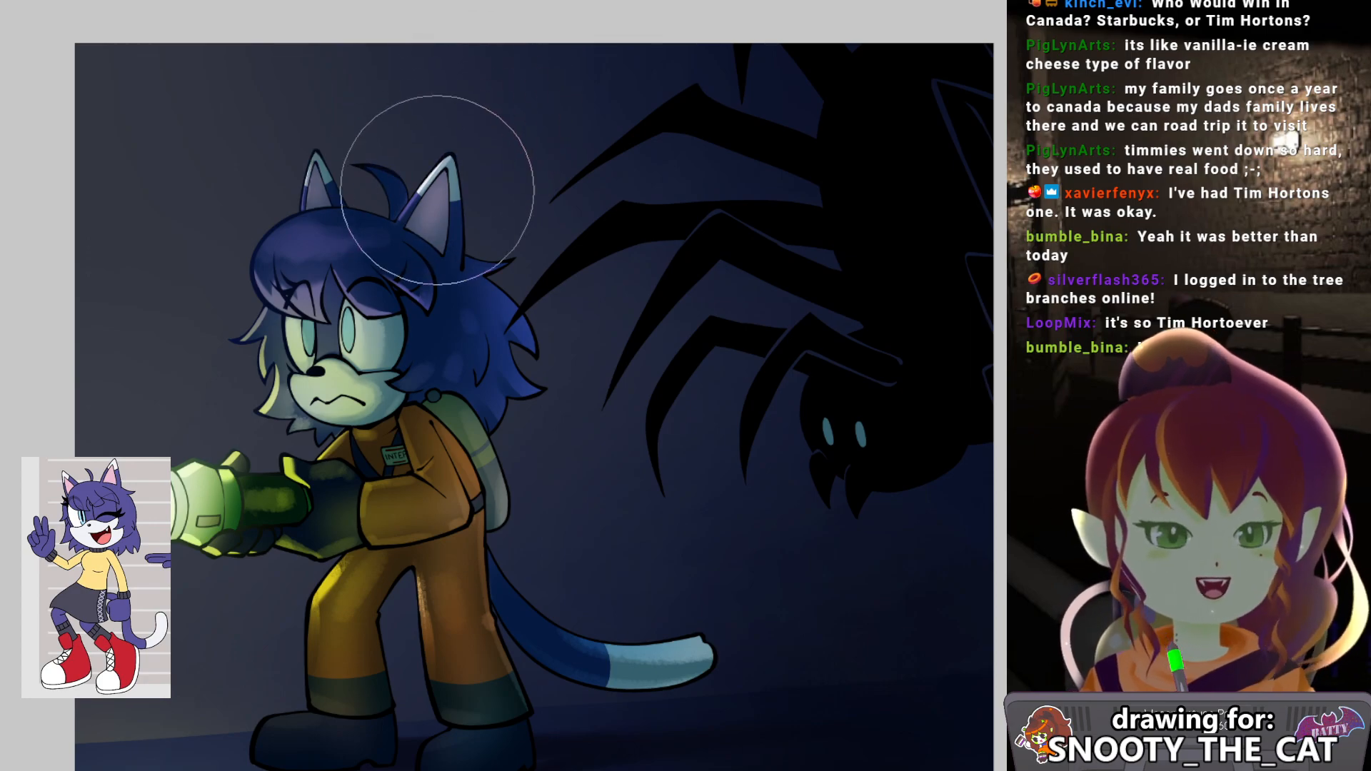
{"action": "left_click_drag", "start_coordinate": [443, 175], "coordinate": [421, 93]}
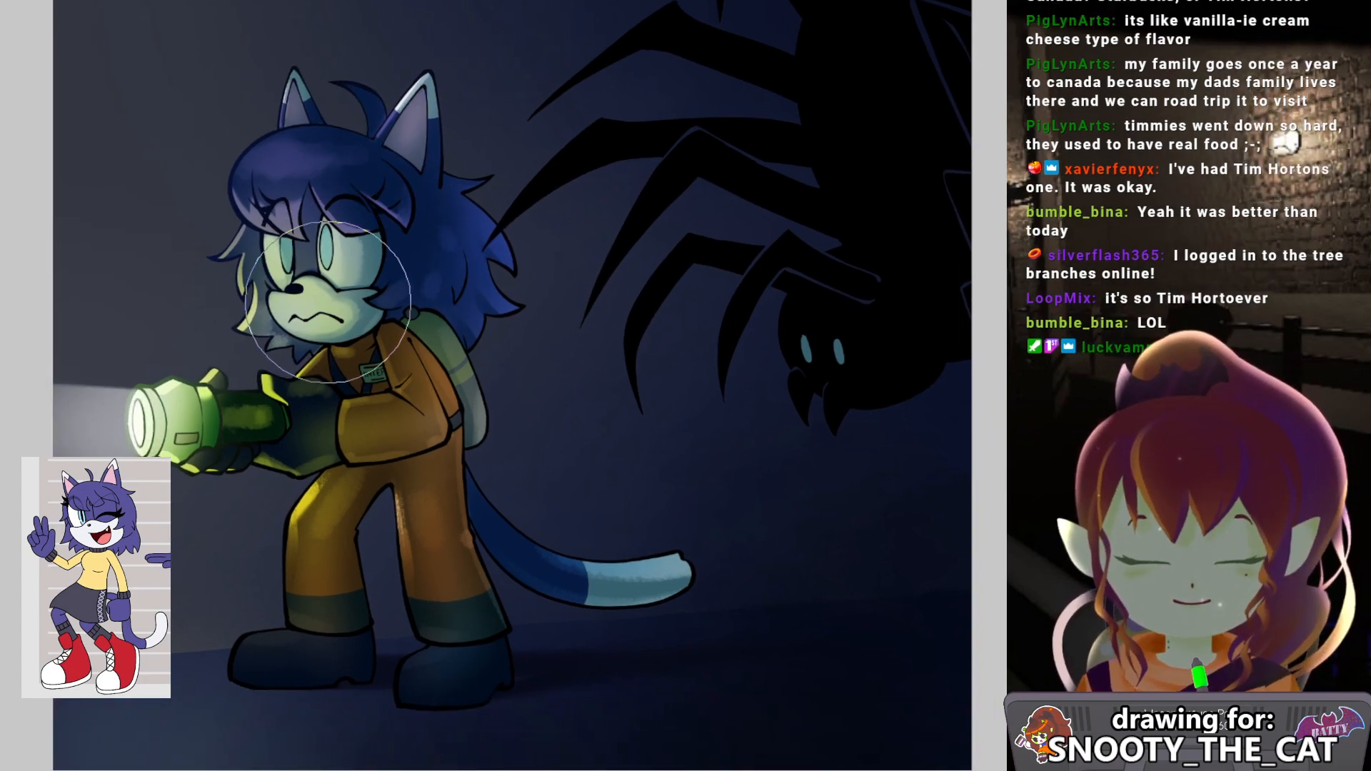
{"action": "left_click_drag", "start_coordinate": [280, 380], "coordinate": [284, 344]}
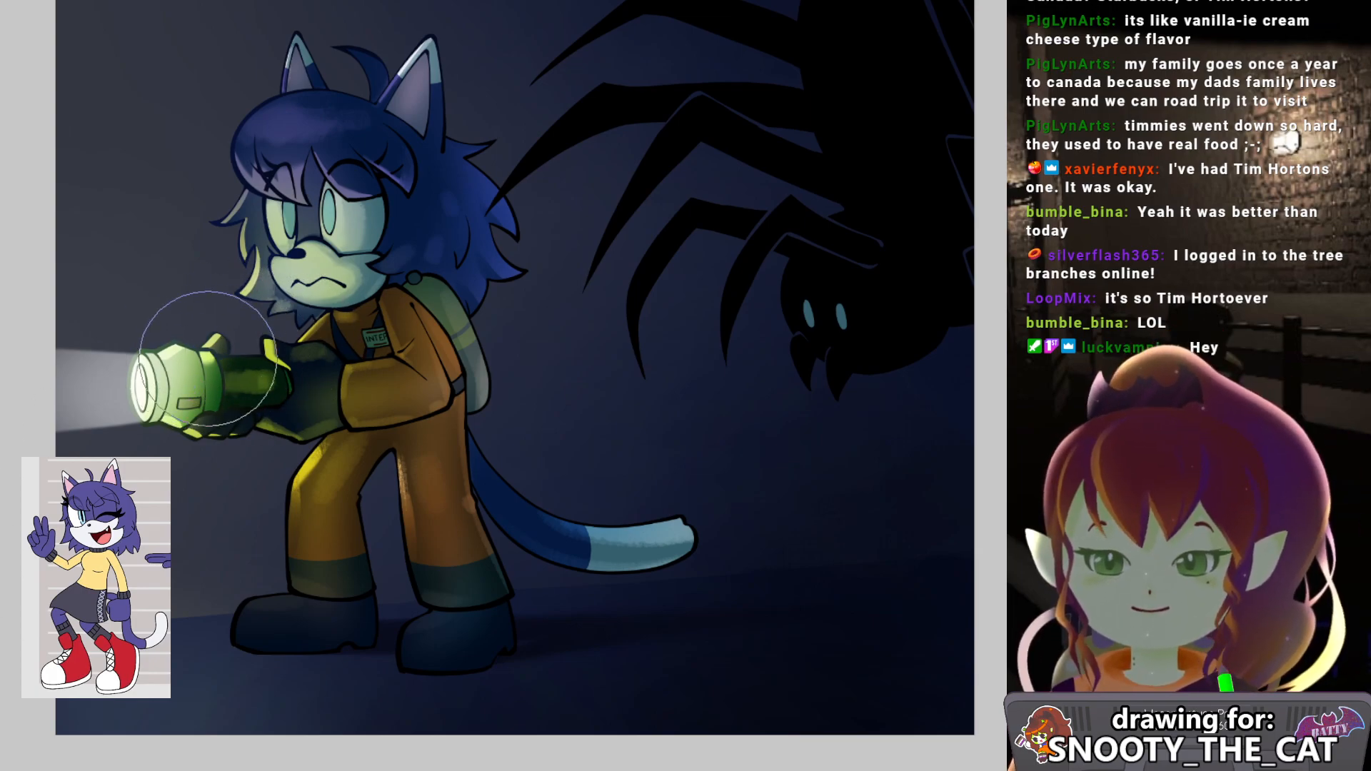
{"action": "left_click_drag", "start_coordinate": [246, 346], "coordinate": [237, 340]}
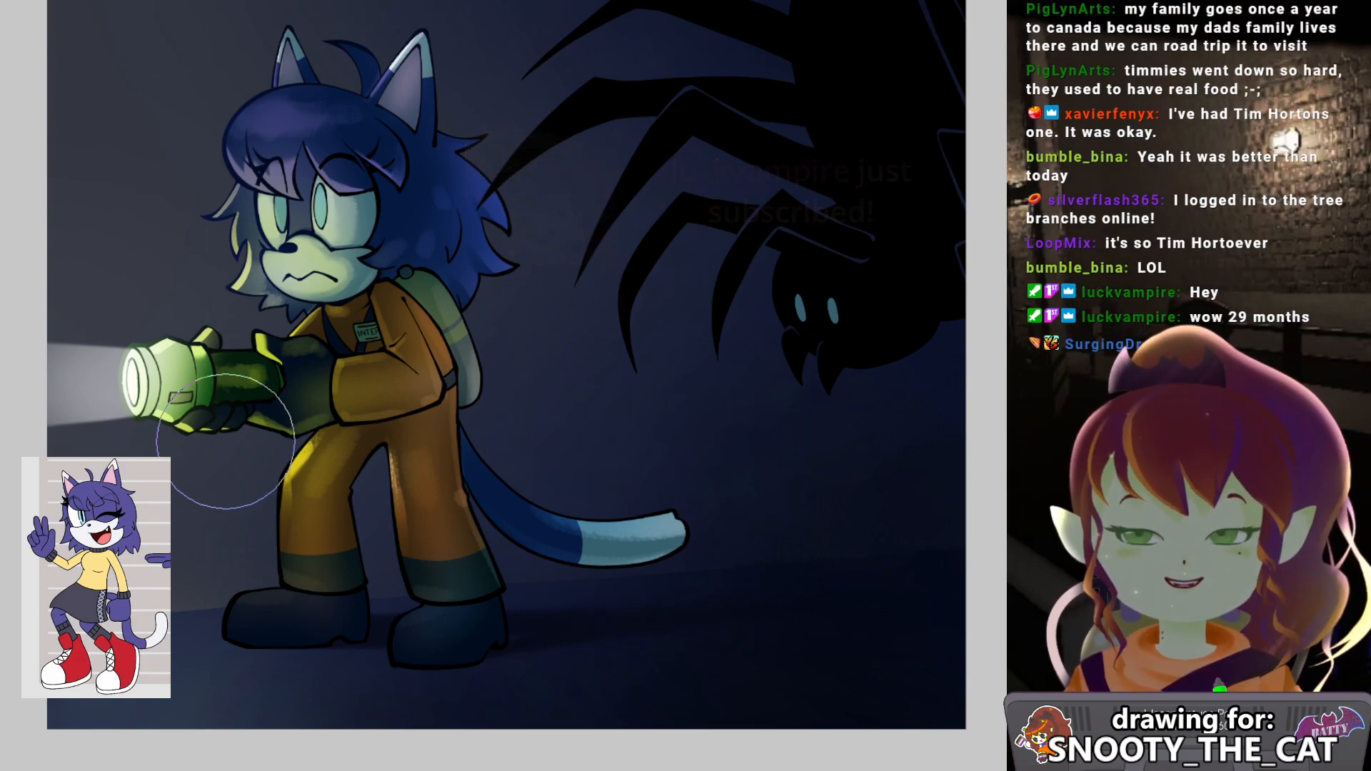
{"action": "left_click_drag", "start_coordinate": [344, 453], "coordinate": [372, 434]}
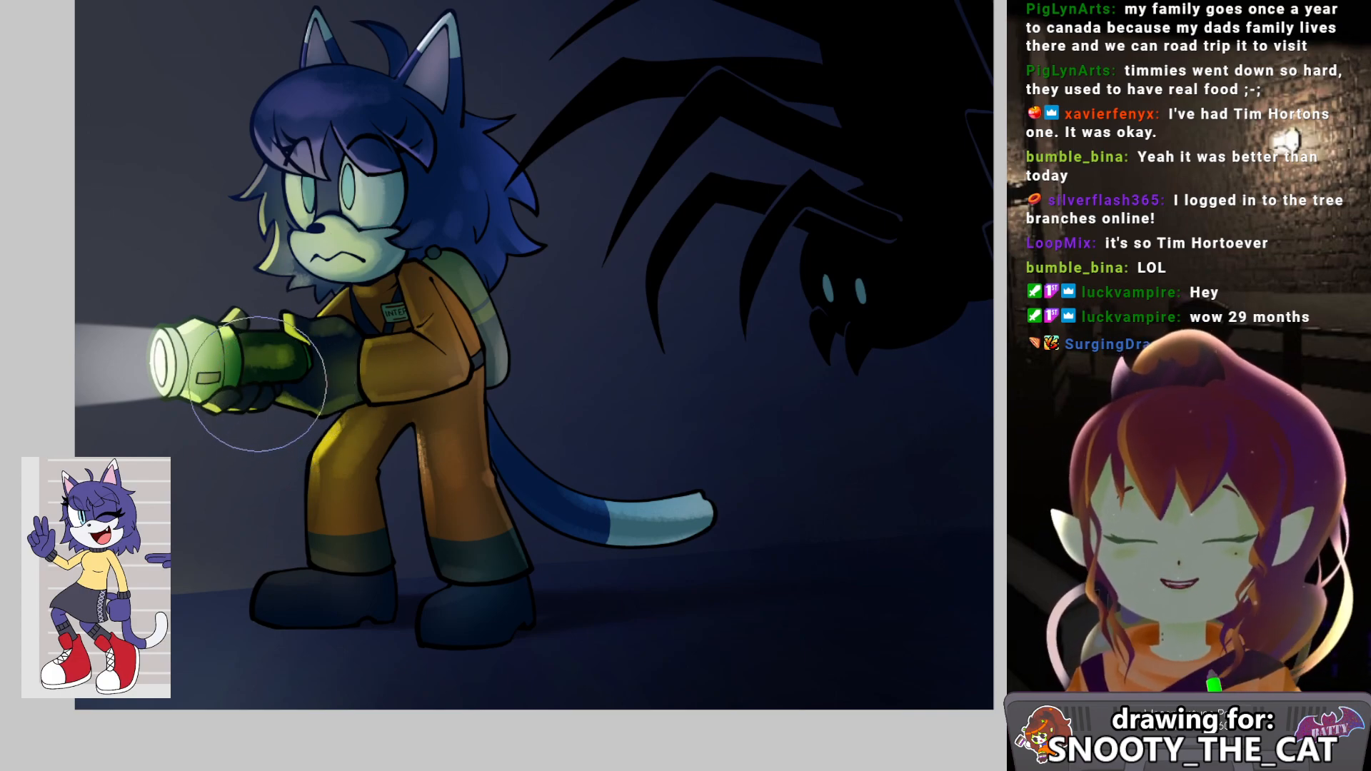
Blend the green tint along the rear glove's outlines with a smaller soft brush.
{"action": "key", "text": "["}
{"action": "key", "text": "["}
{"action": "key", "text": "["}
{"action": "key", "text": "["}
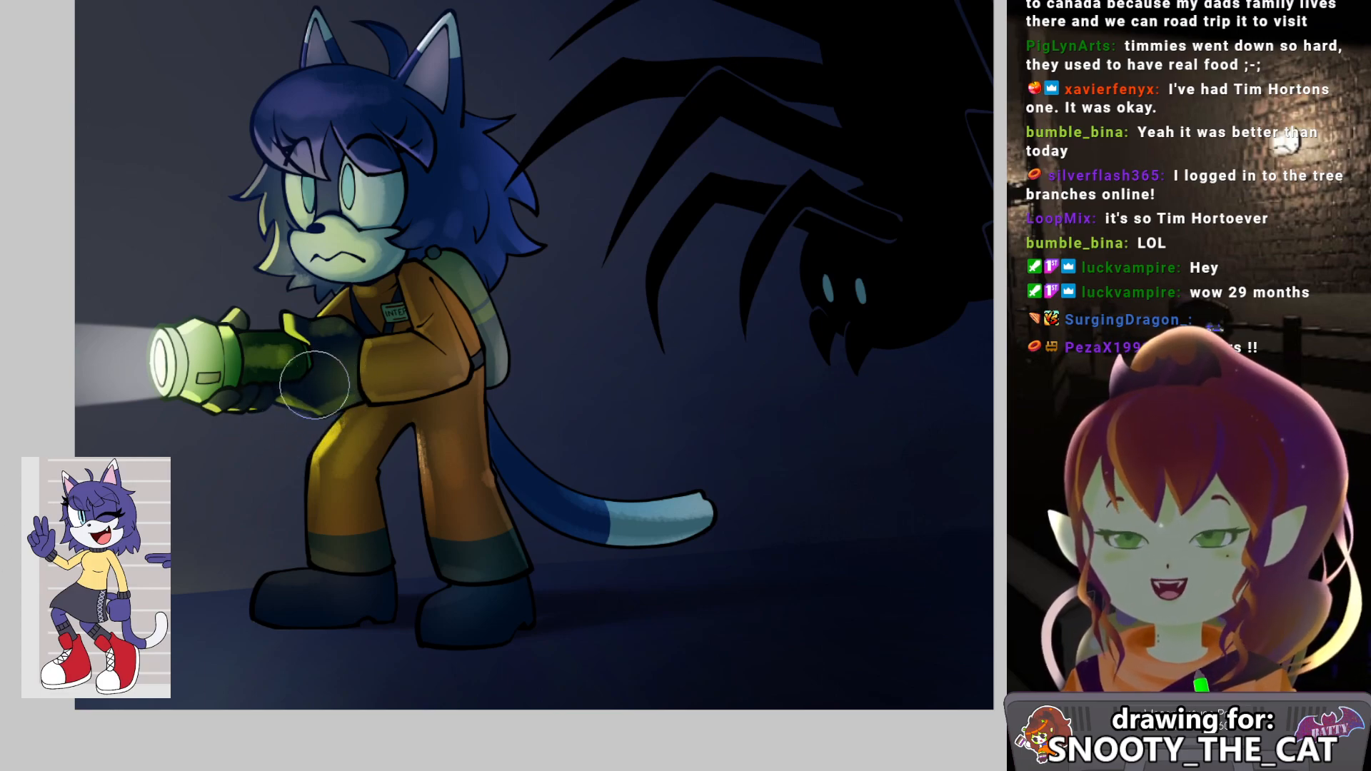
{"action": "mouse_move", "coordinate": [347, 375]}
{"action": "left_mouse_down"}
{"action": "mouse_move", "coordinate": [327, 377]}
{"action": "mouse_move", "coordinate": [374, 428]}
{"action": "left_mouse_up"}
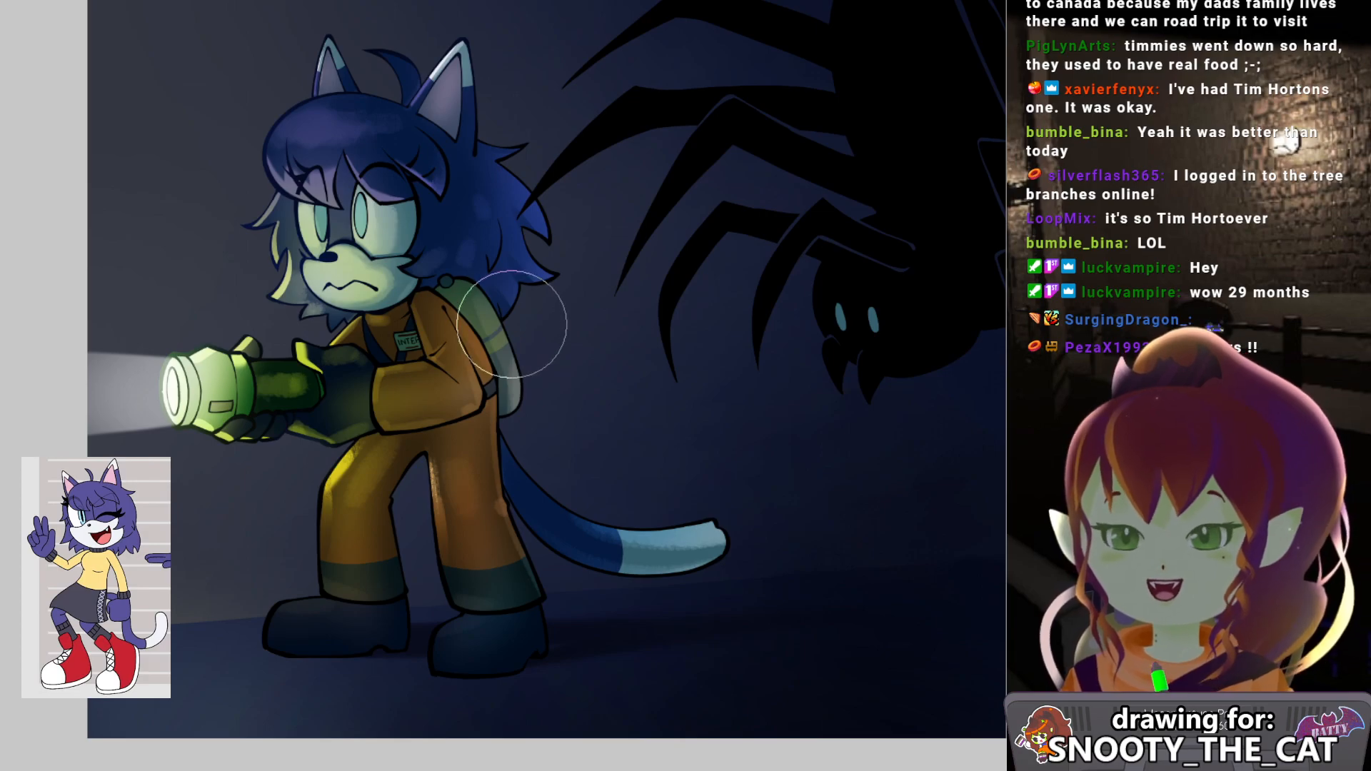
Tint the outlines of the jumpsuit legs and boots to match the lighting with an enlarged soft brush.
{"action": "left_click_drag", "start_coordinate": [491, 326], "coordinate": [458, 328]}
{"action": "key", "text": "]"}
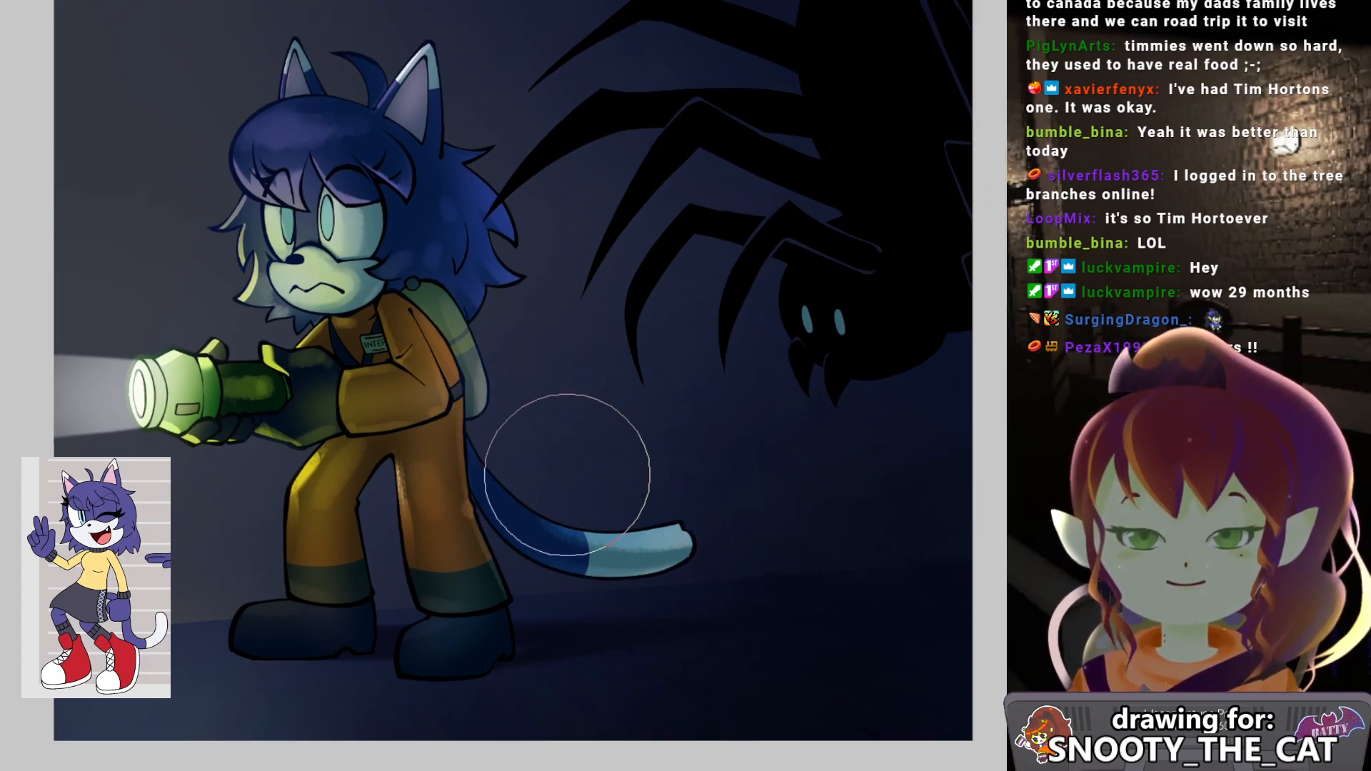
{"action": "left_click_drag", "start_coordinate": [709, 462], "coordinate": [686, 453]}
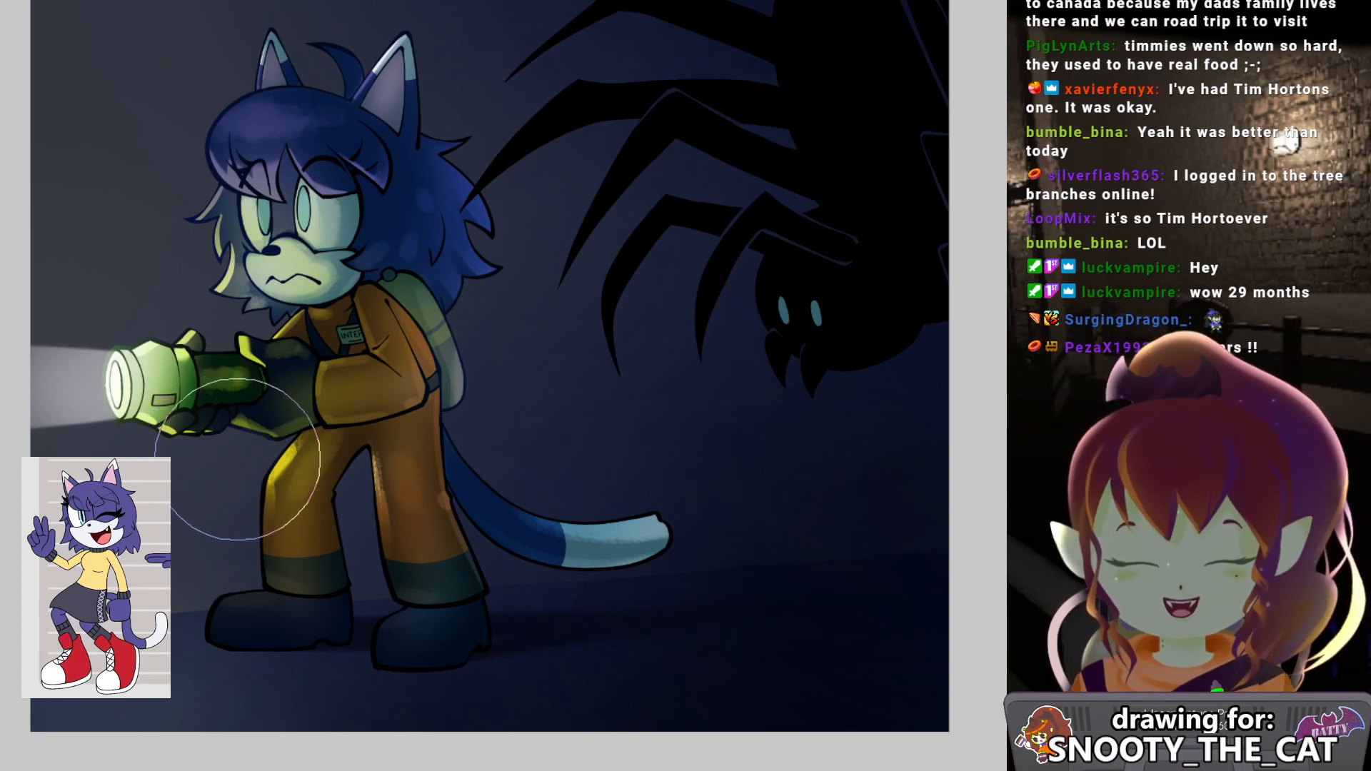
{"action": "key", "text": "bracketright"}
{"action": "key", "text": "bracketright"}
{"action": "key", "text": "bracketright"}
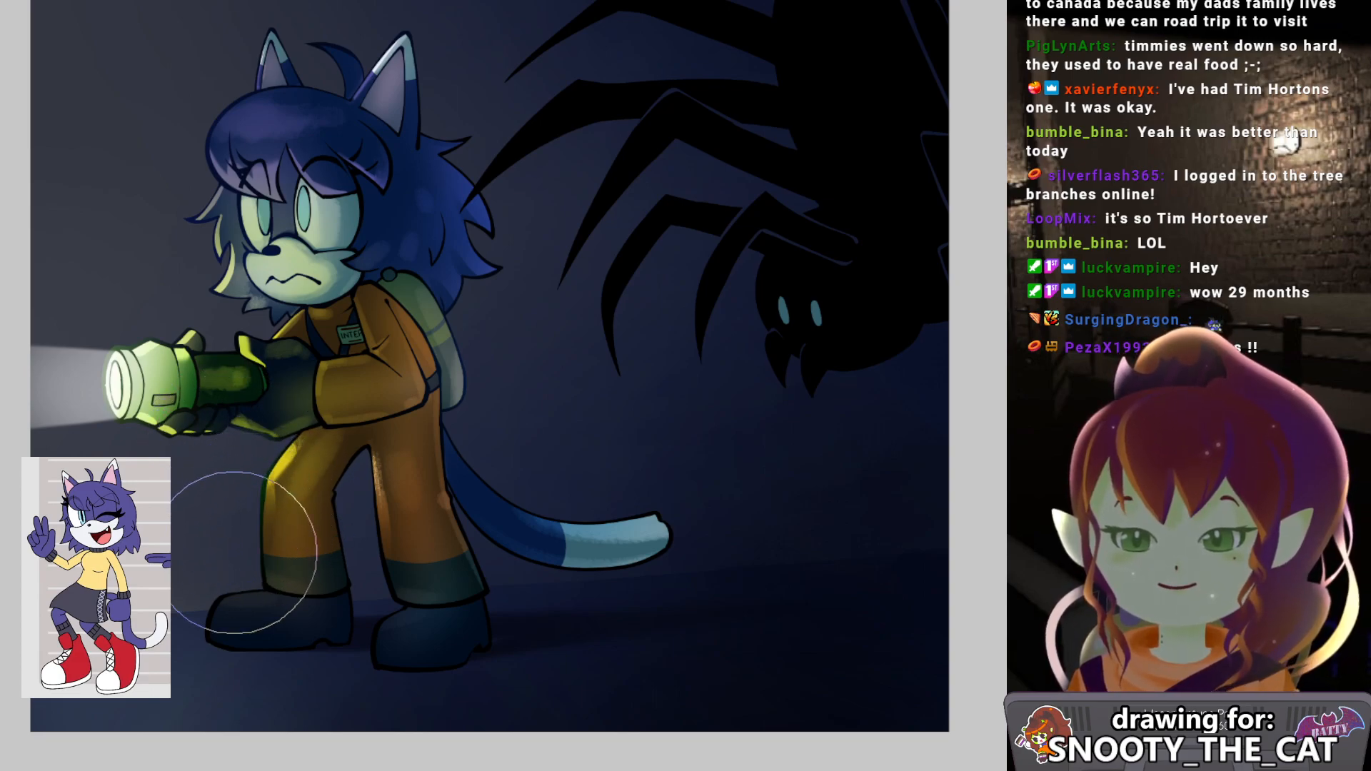
{"action": "left_click_drag", "start_coordinate": [232, 518], "coordinate": [203, 482]}
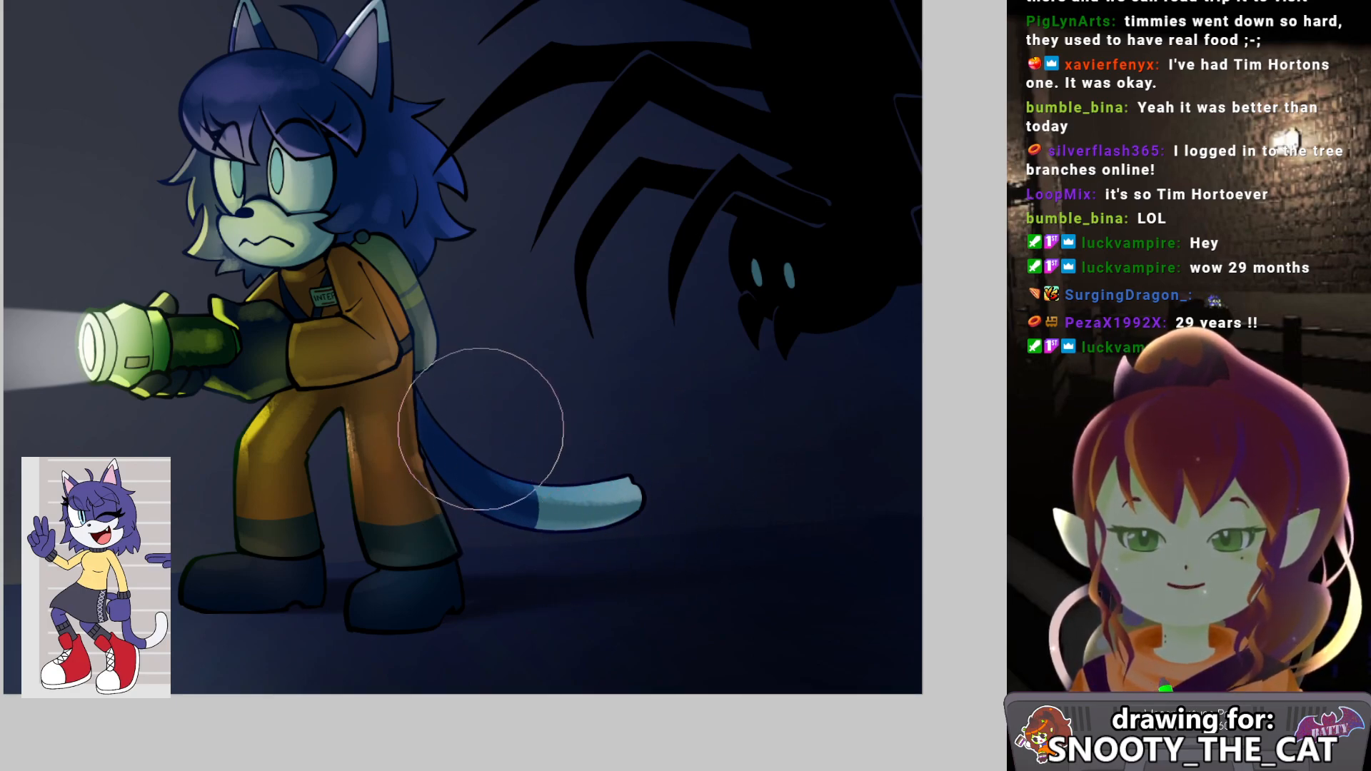
Tint the outlines of the hair, ears, air tank and tail dark blue with a large soft brush.
{"action": "left_click_drag", "start_coordinate": [474, 307], "coordinate": [497, 387]}
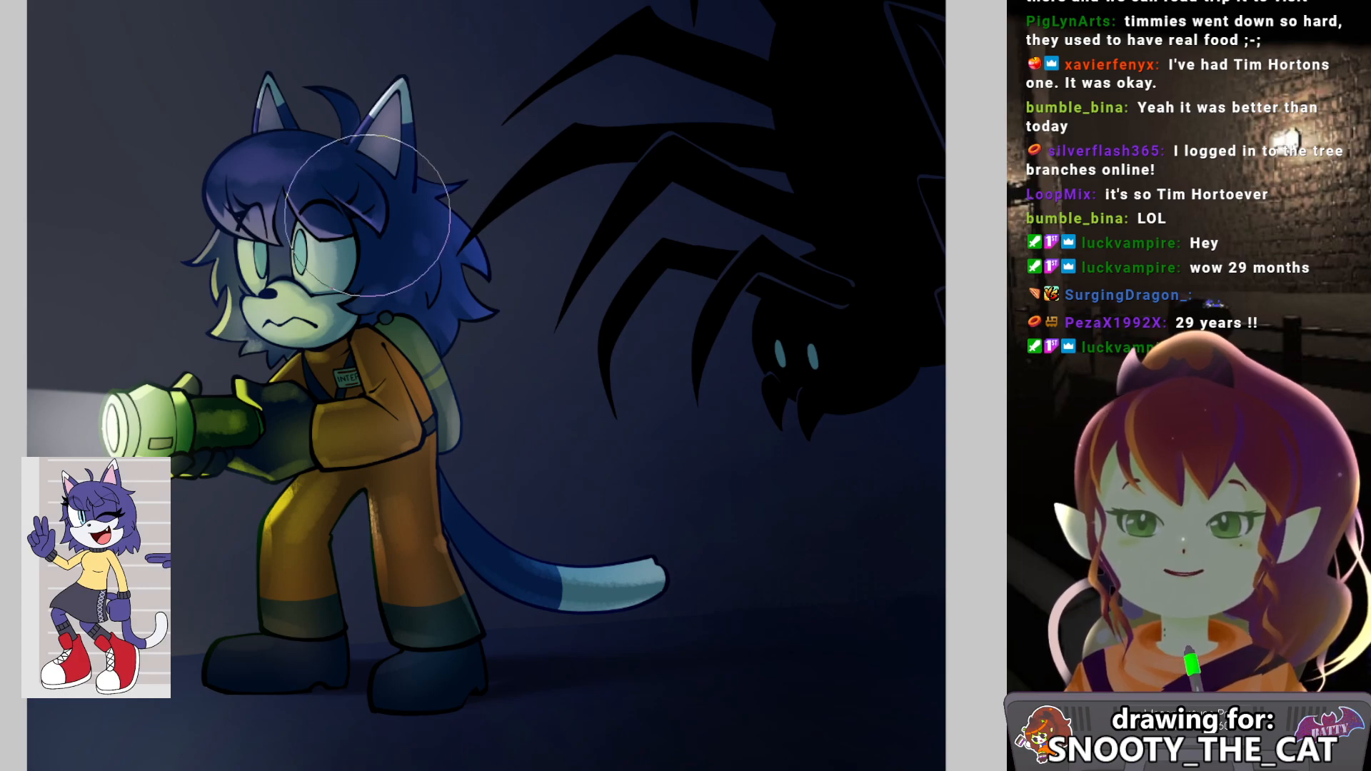
{"action": "mouse_move", "coordinate": [492, 339]}
{"action": "left_mouse_down"}
{"action": "mouse_move", "coordinate": [517, 309]}
{"action": "mouse_move", "coordinate": [541, 327]}
{"action": "left_mouse_up"}
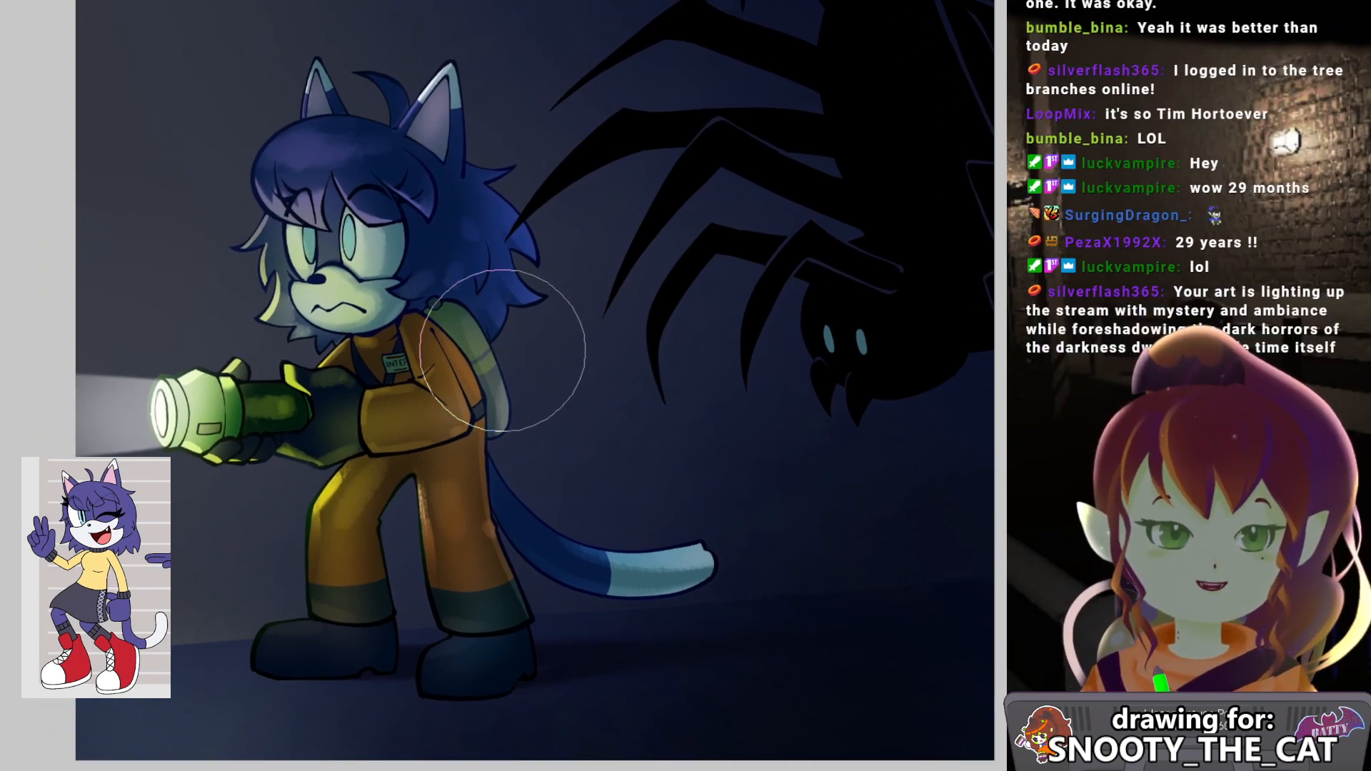
{"action": "left_click_drag", "start_coordinate": [566, 480], "coordinate": [546, 488]}
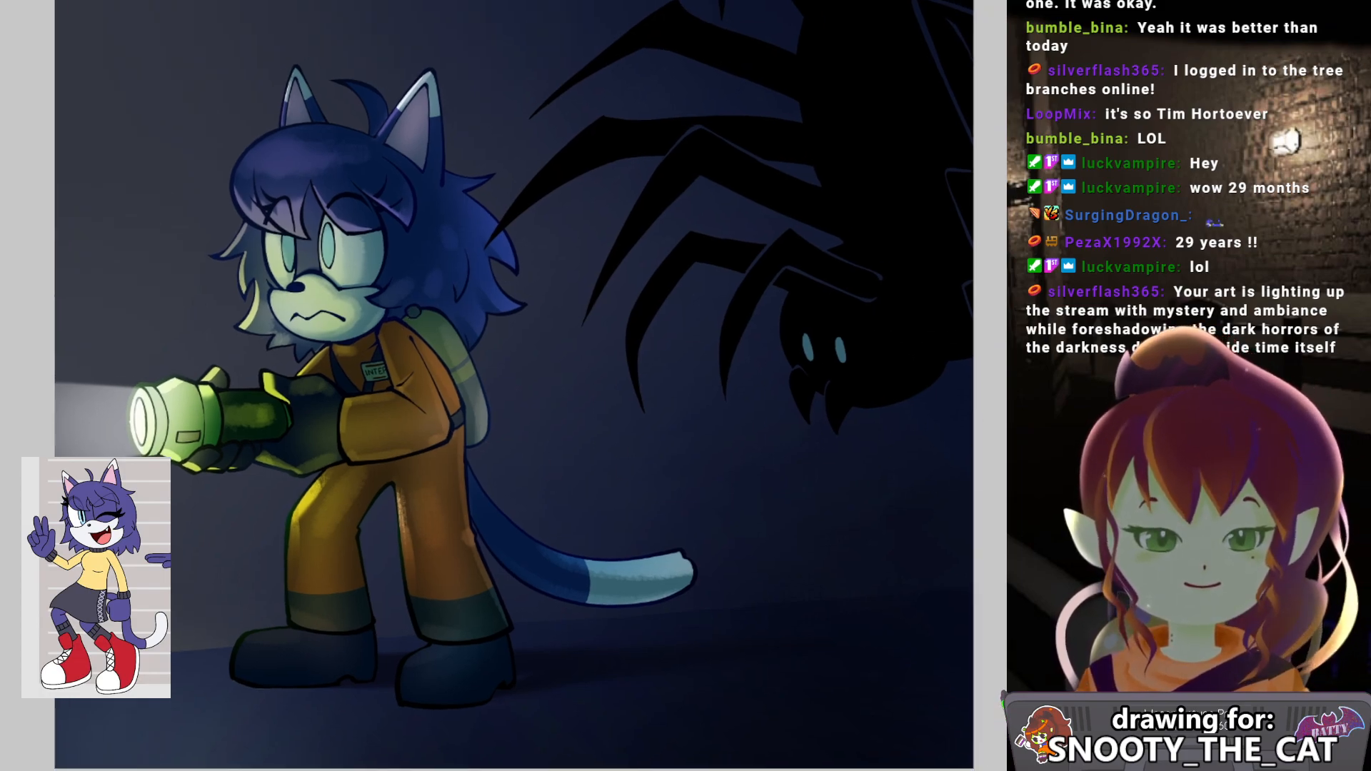
{"action": "left_click_drag", "start_coordinate": [645, 414], "coordinate": [612, 384]}
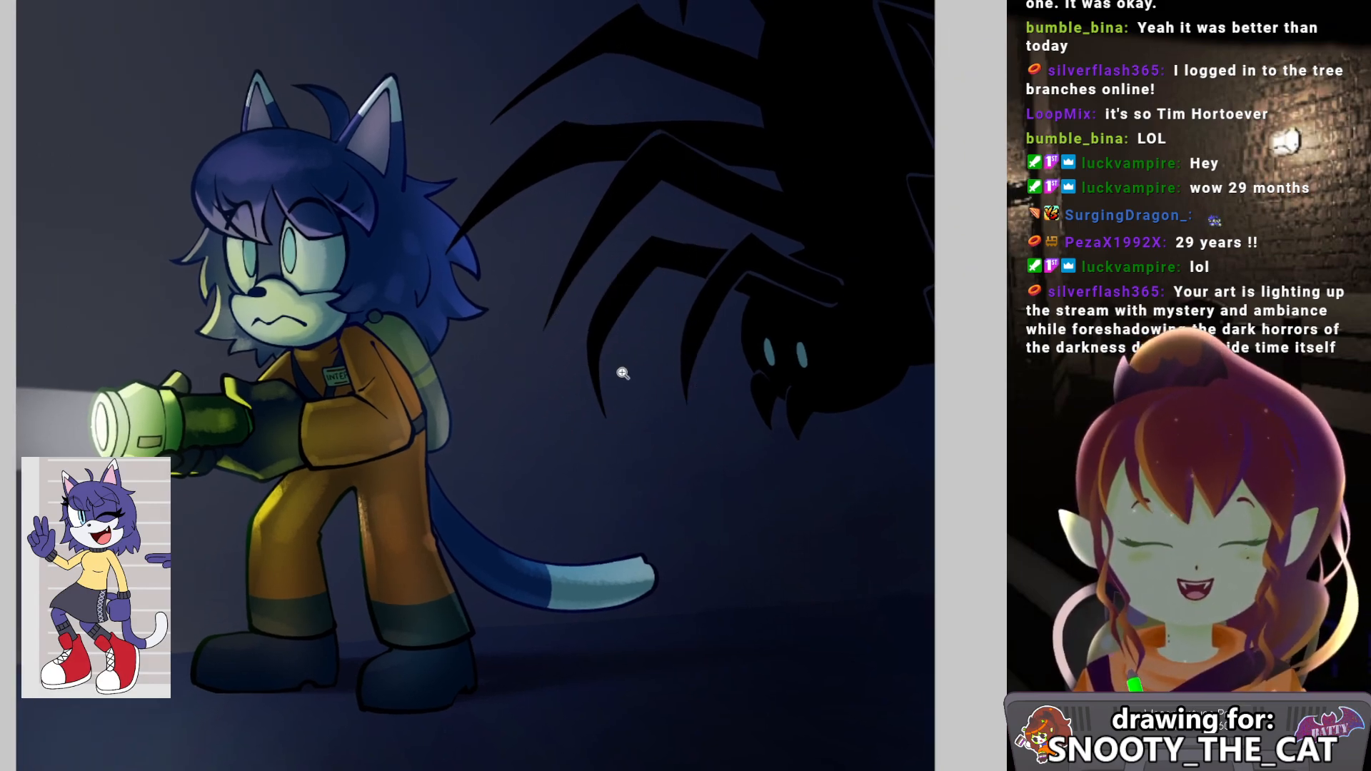
{"action": "scroll", "coordinate": [616, 376], "scroll_direction": "down", "scroll_amount": 2}
{"action": "scroll", "coordinate": [617, 377], "scroll_direction": "down", "scroll_amount": 1}
{"action": "left_click_drag", "start_coordinate": [606, 350], "coordinate": [502, 369]}
{"action": "key", "text": "b"}
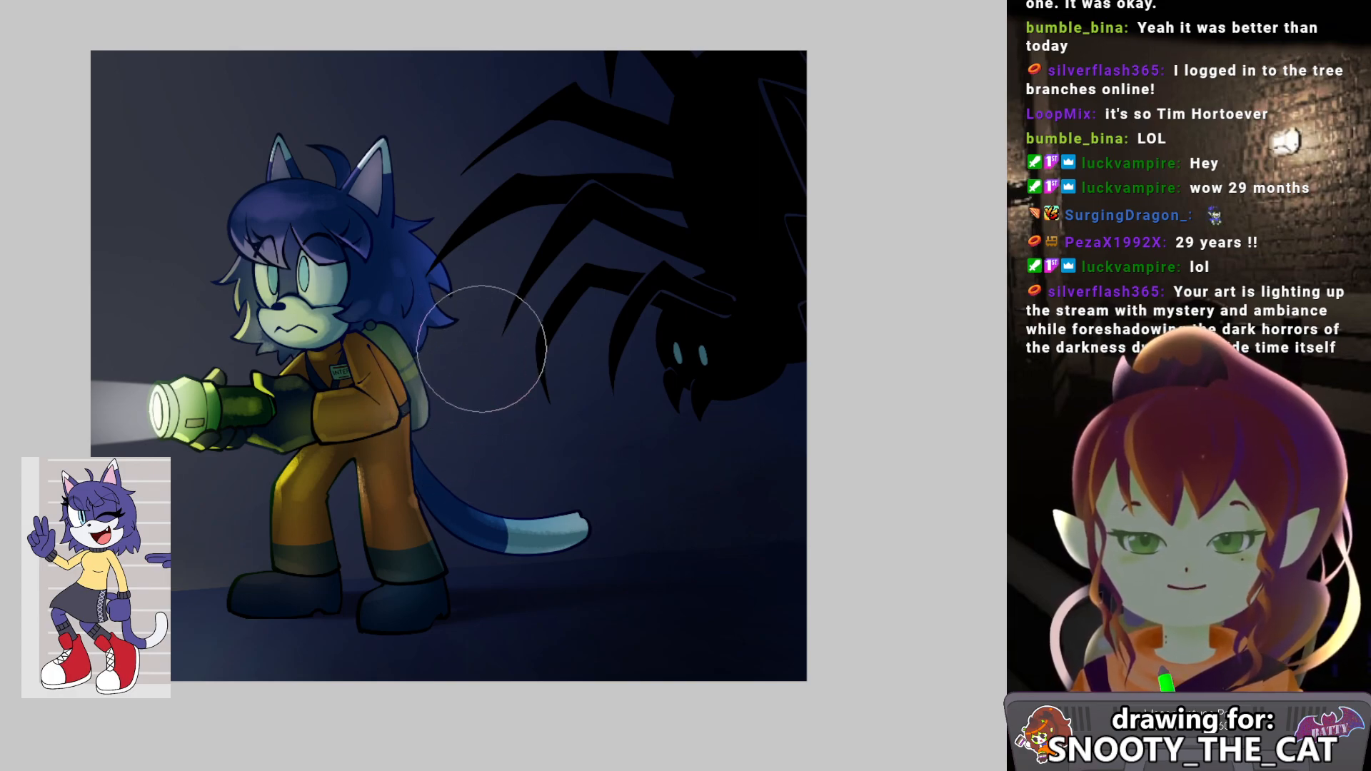
{"action": "left_click_drag", "start_coordinate": [456, 344], "coordinate": [466, 359]}
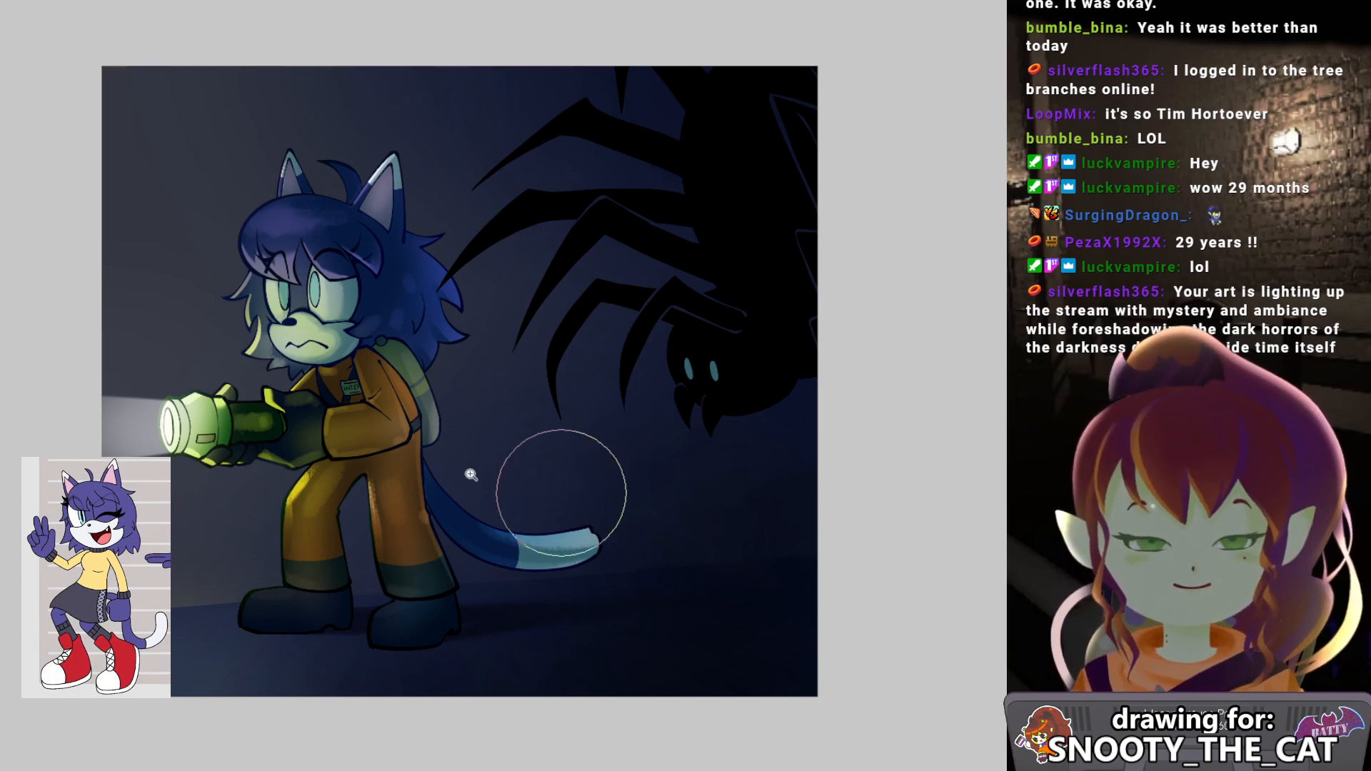
Draw narrow dark blue pupils inside both of the cat's irises, undoing and redoing strokes until they fit.
{"action": "scroll", "coordinate": [363, 364], "scroll_direction": "up", "scroll_amount": 5}
{"action": "scroll", "coordinate": [461, 404], "scroll_direction": "up", "scroll_amount": 3}
{"action": "left_click_drag", "start_coordinate": [357, 345], "coordinate": [554, 507]}
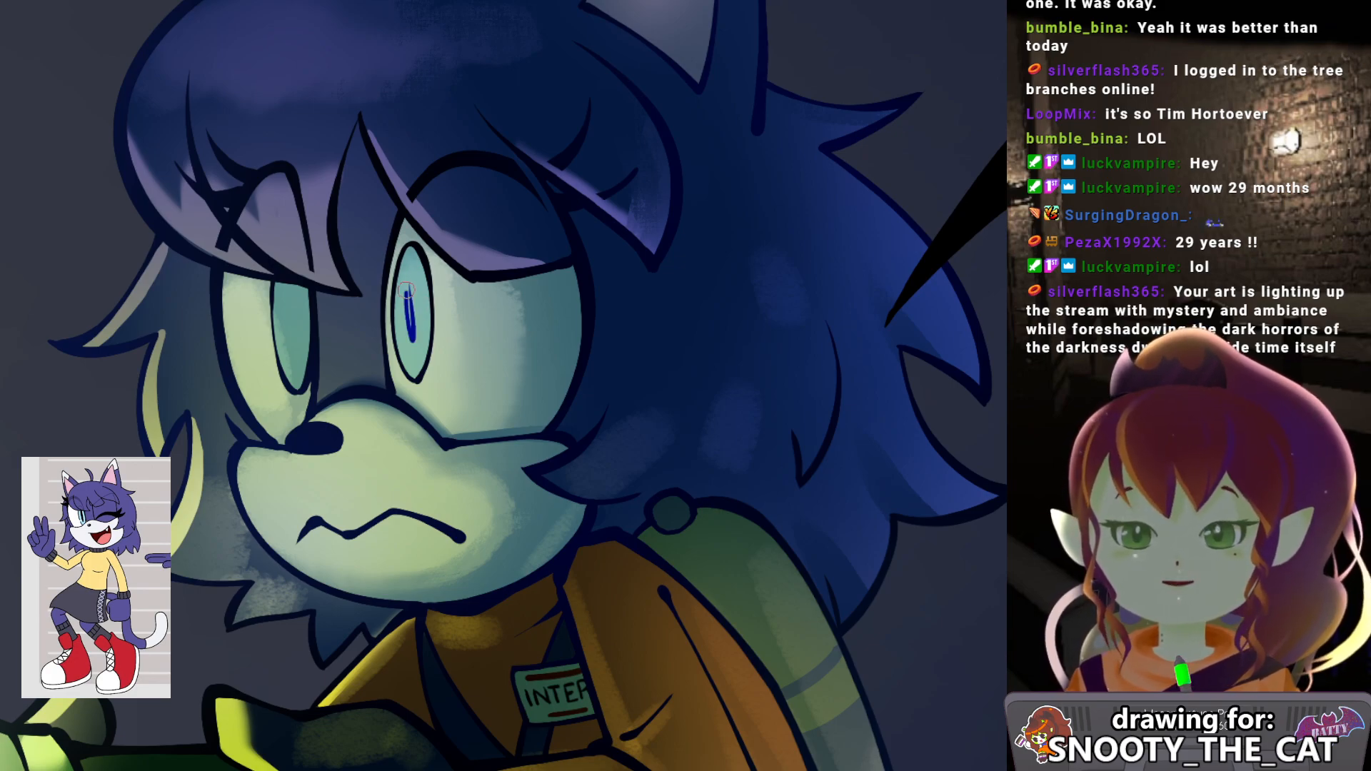
{"action": "mouse_move", "coordinate": [413, 300]}
{"action": "left_mouse_down"}
{"action": "mouse_move", "coordinate": [411, 342]}
{"action": "mouse_move", "coordinate": [409, 286]}
{"action": "mouse_move", "coordinate": [413, 343]}
{"action": "mouse_move", "coordinate": [388, 307]}
{"action": "left_mouse_up"}
{"action": "key", "text": "ctrl+z"}
{"action": "key", "text": "ctrl+z"}
{"action": "key", "text": "ctrl+z"}
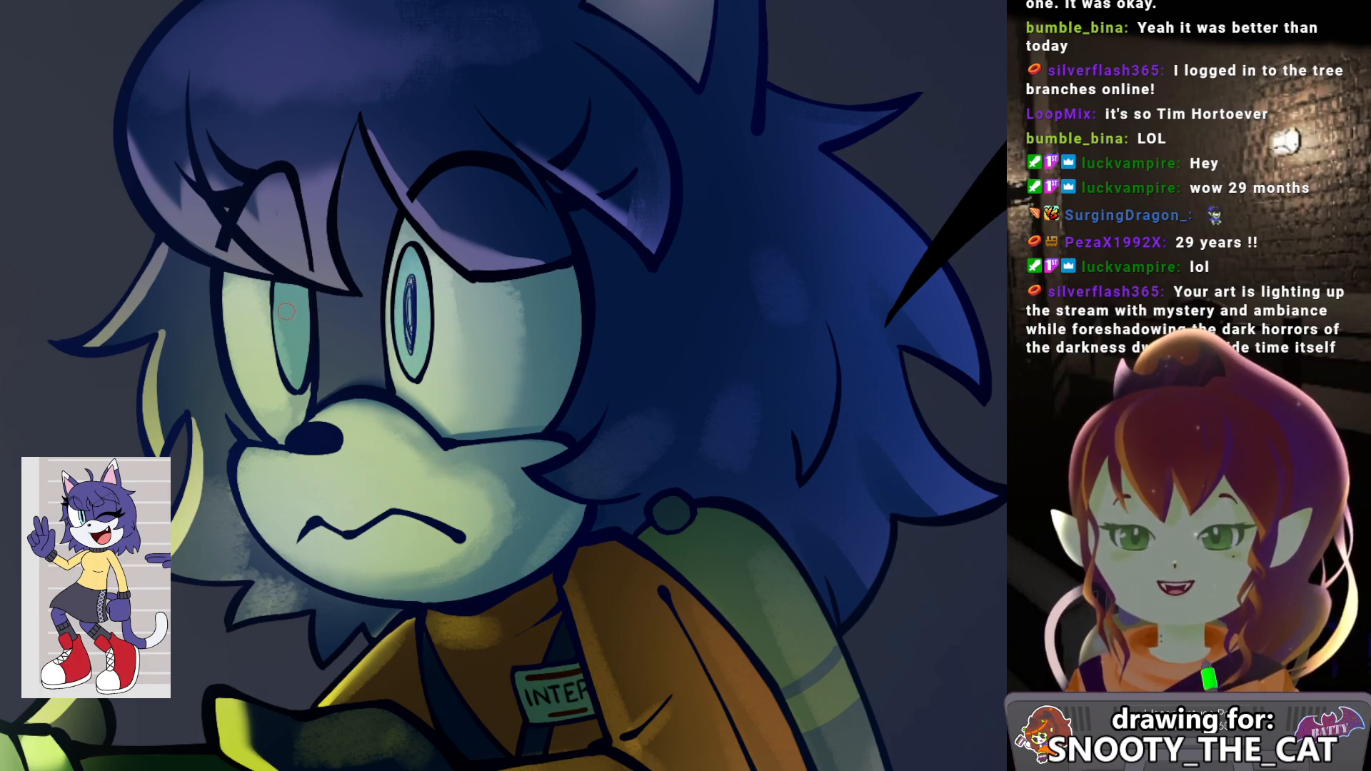
{"action": "key", "text": "ctrl+z"}
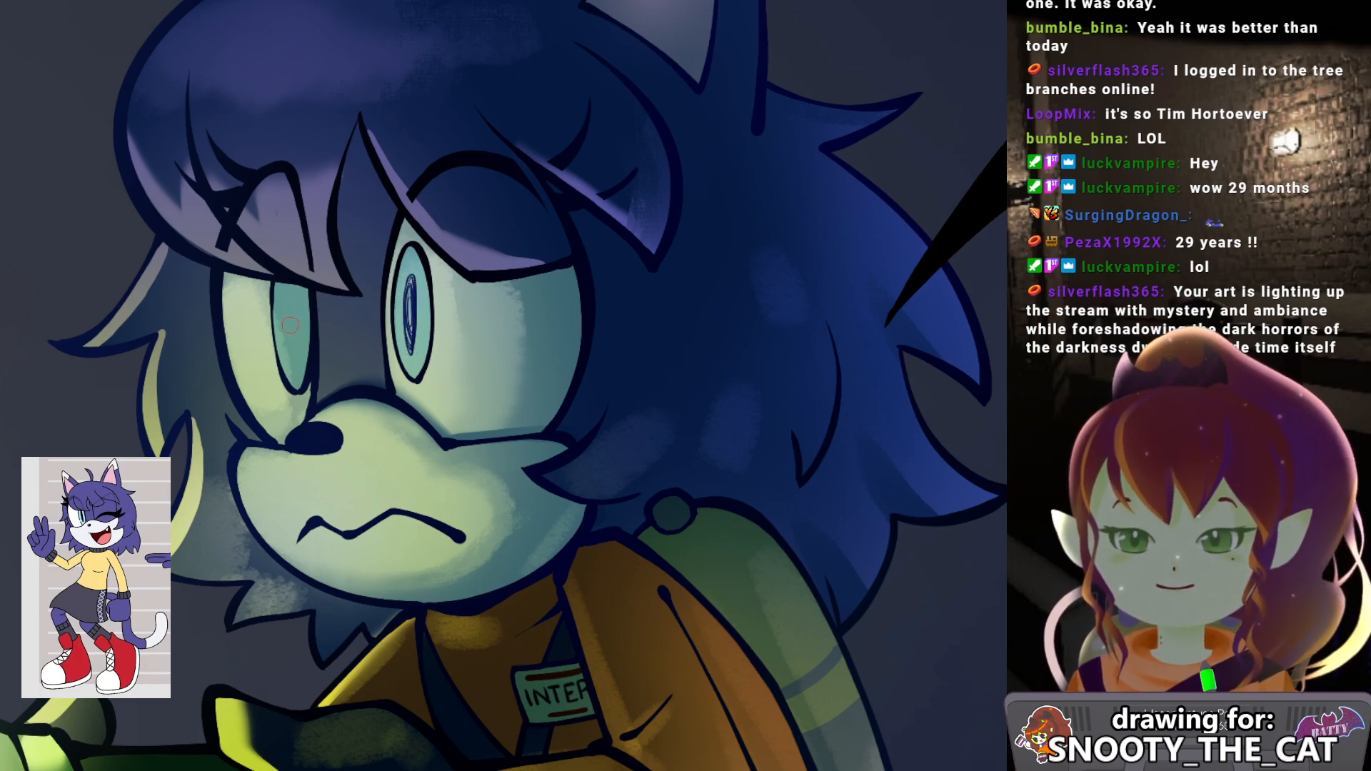
{"action": "mouse_move", "coordinate": [289, 307]}
{"action": "left_mouse_down"}
{"action": "mouse_move", "coordinate": [294, 353]}
{"action": "mouse_move", "coordinate": [303, 334]}
{"action": "left_mouse_up"}
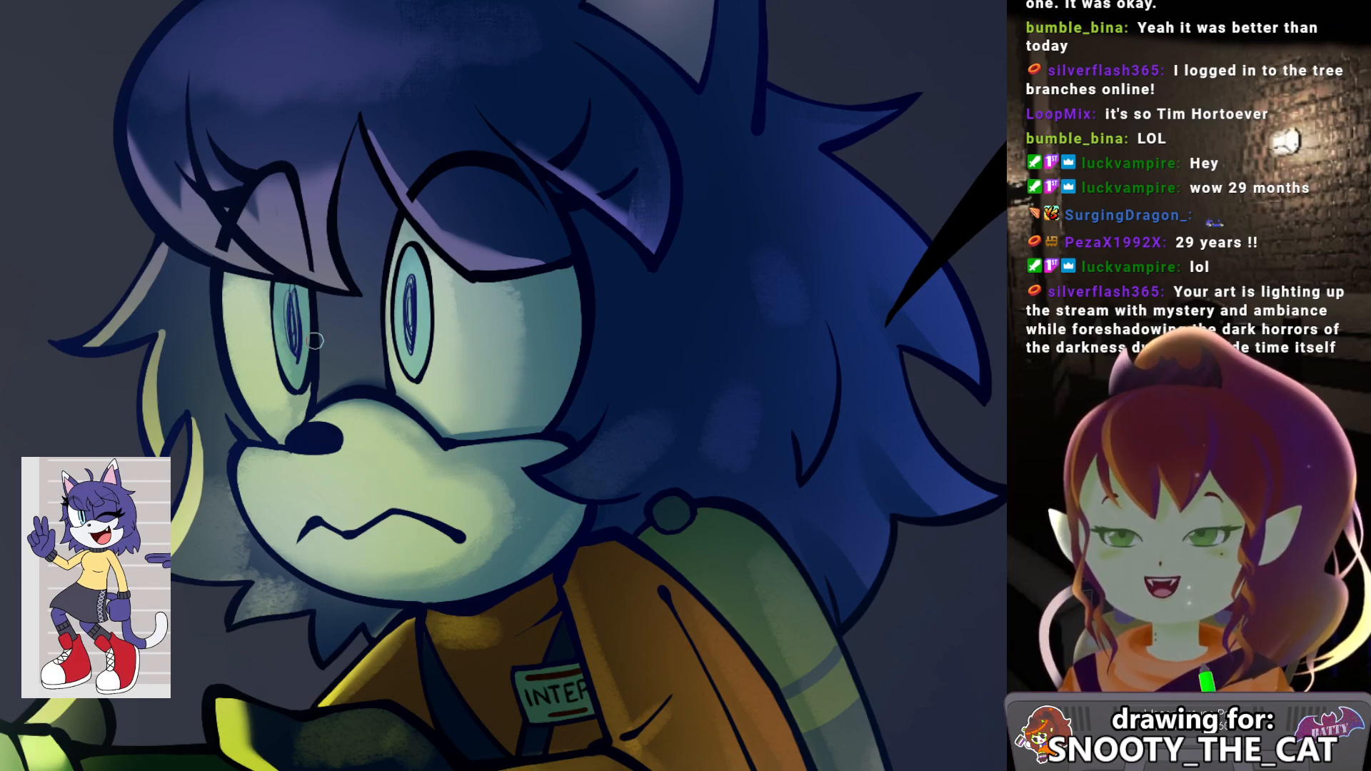
{"action": "key", "text": "ctrl+z"}
Add small pale yellow highlights to the lower part of both irises and to the nose.
{"action": "left_click_drag", "start_coordinate": [290, 366], "coordinate": [290, 365]}
{"action": "mouse_move", "coordinate": [404, 345]}
{"action": "left_mouse_down"}
{"action": "mouse_move", "coordinate": [407, 357]}
{"action": "mouse_move", "coordinate": [408, 337]}
{"action": "mouse_move", "coordinate": [382, 324]}
{"action": "left_mouse_up"}
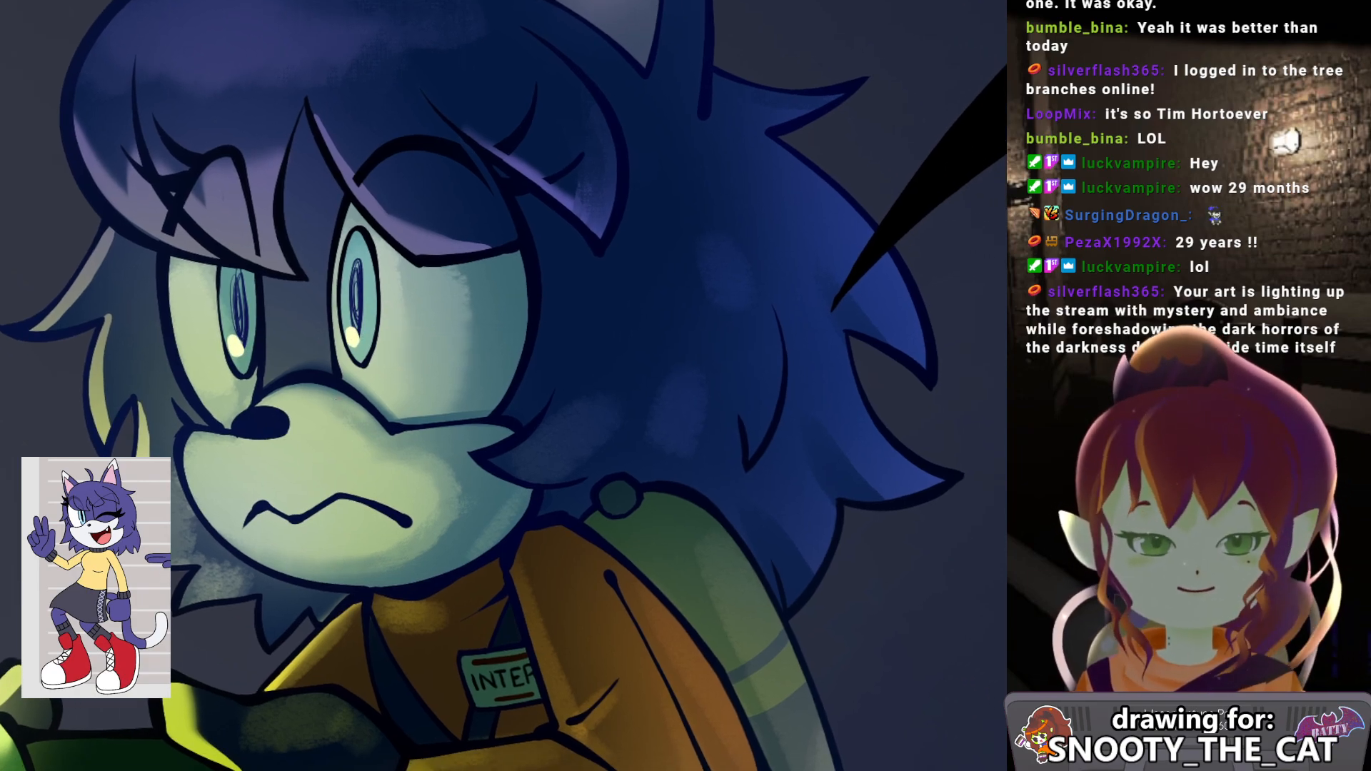
{"action": "left_click_drag", "start_coordinate": [243, 432], "coordinate": [256, 430]}
{"action": "key", "text": "ctrl+z"}
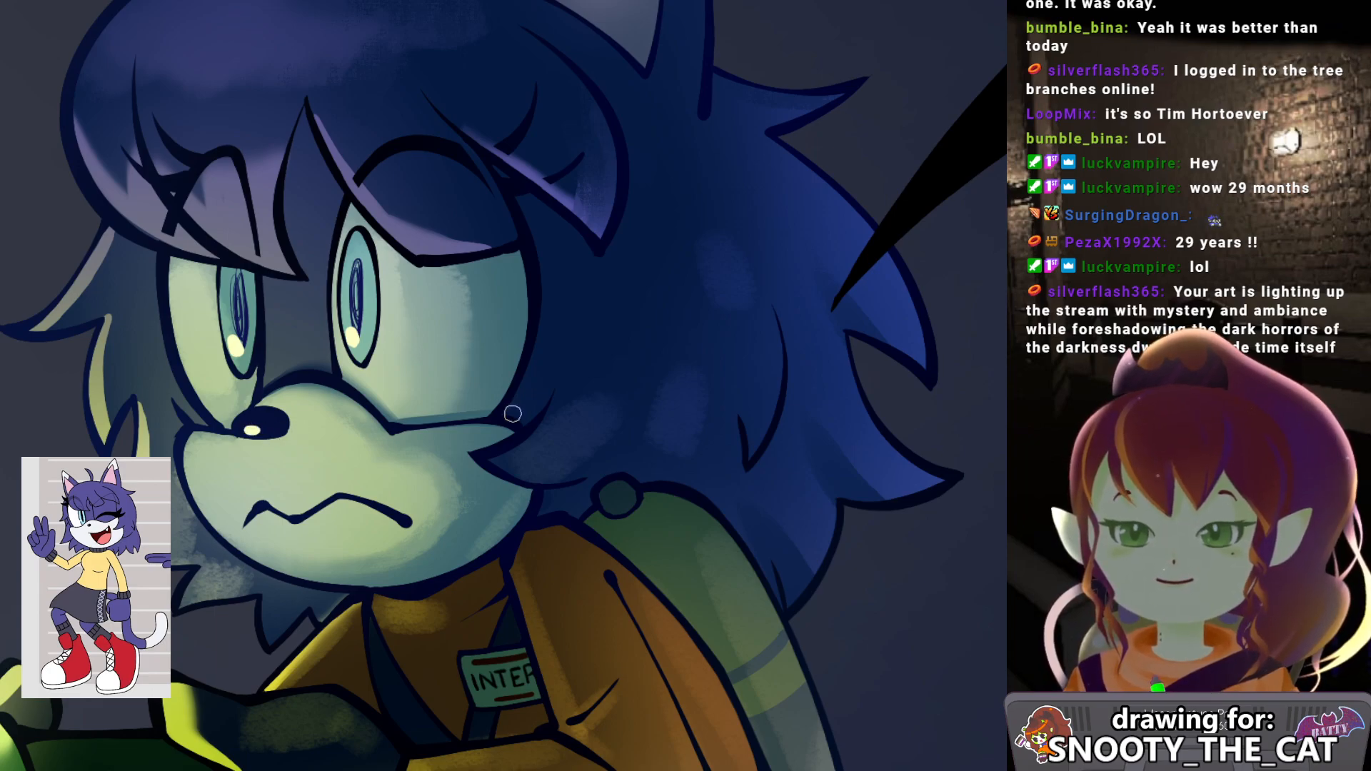
Paint a thin pale yellow rim highlight along the front edge of the cat's bangs, replacing the first stroke.
{"action": "key", "text": "ctrl+minus"}
{"action": "mouse_move", "coordinate": [549, 433]}
{"action": "left_mouse_down"}
{"action": "mouse_move", "coordinate": [411, 366]}
{"action": "mouse_move", "coordinate": [387, 336]}
{"action": "left_mouse_up"}
{"action": "left_click_drag", "start_coordinate": [498, 442], "coordinate": [403, 386]}
{"action": "left_click_drag", "start_coordinate": [452, 427], "coordinate": [440, 444]}
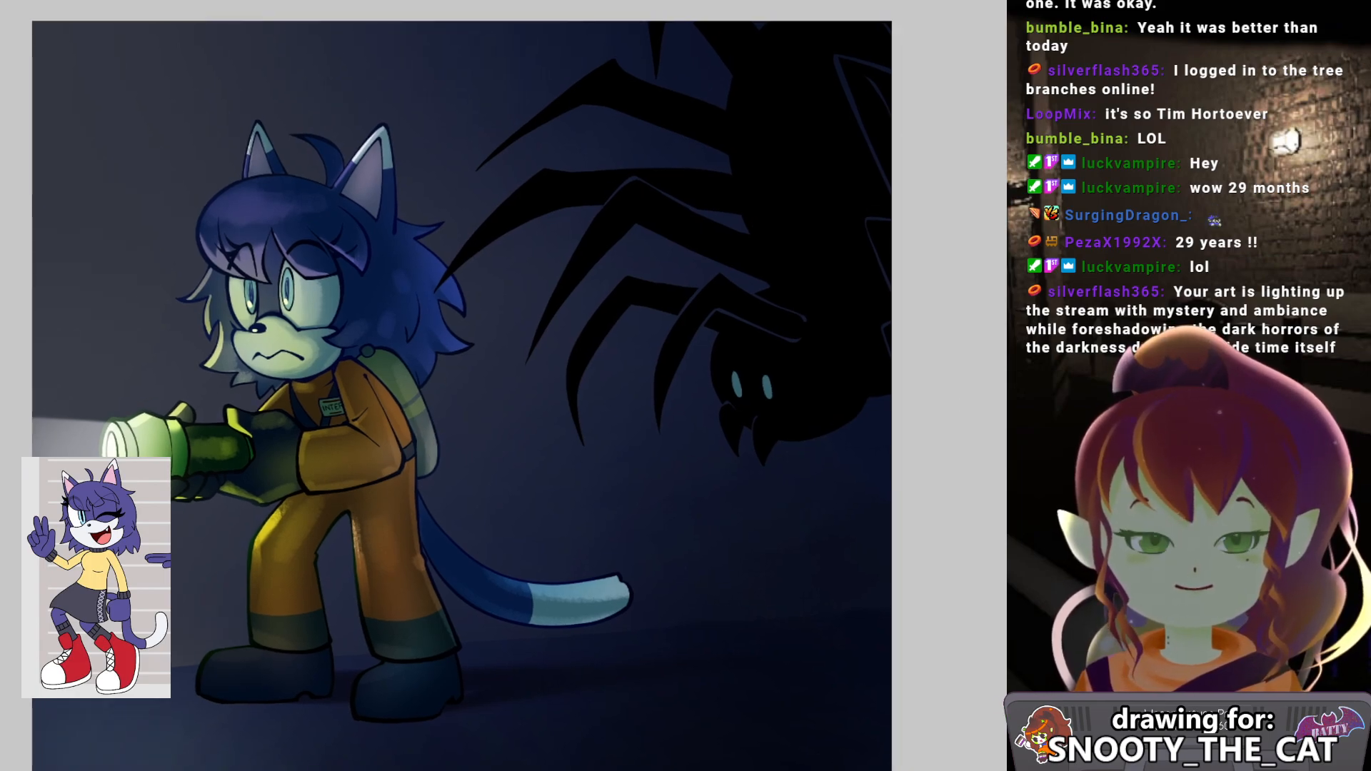
{"action": "left_click_drag", "start_coordinate": [260, 253], "coordinate": [264, 307]}
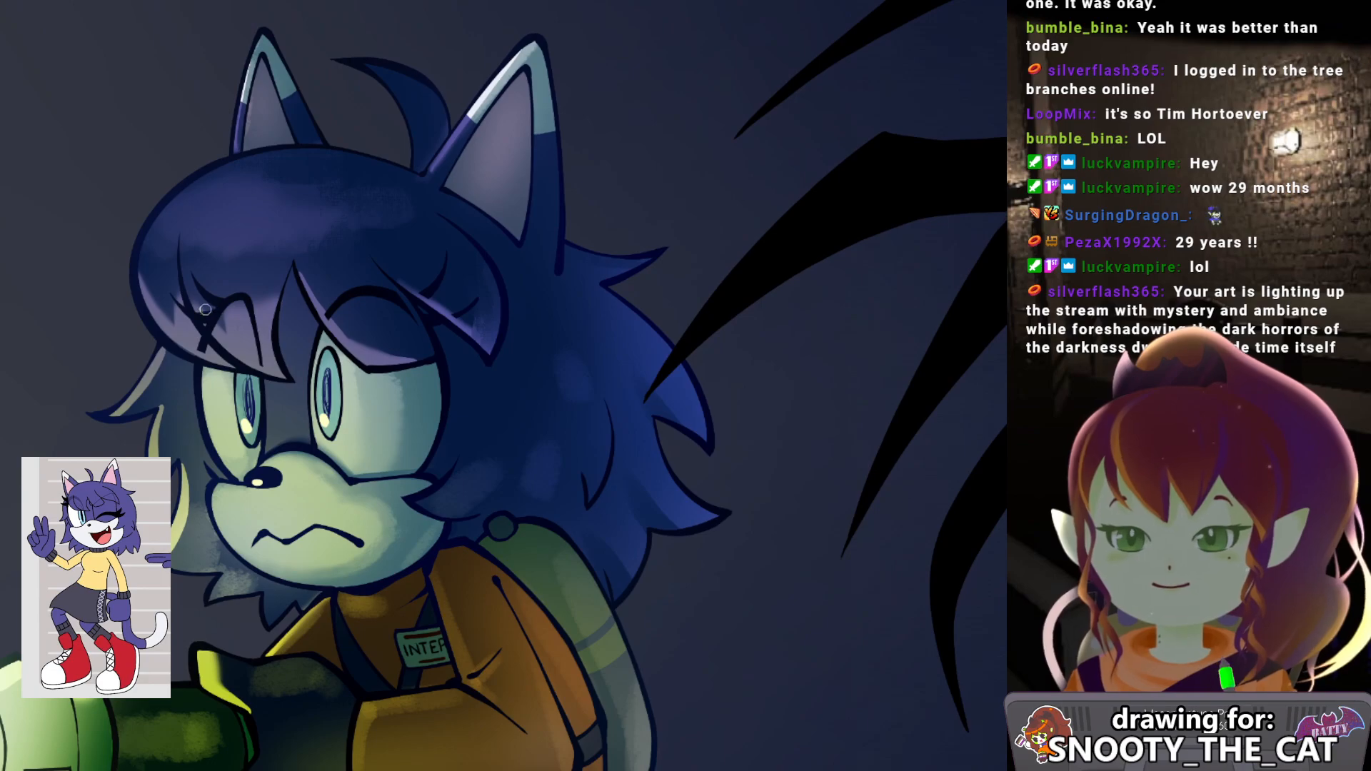
{"action": "mouse_move", "coordinate": [139, 261]}
{"action": "left_mouse_down"}
{"action": "mouse_move", "coordinate": [152, 308]}
{"action": "mouse_move", "coordinate": [189, 348]}
{"action": "left_mouse_up"}
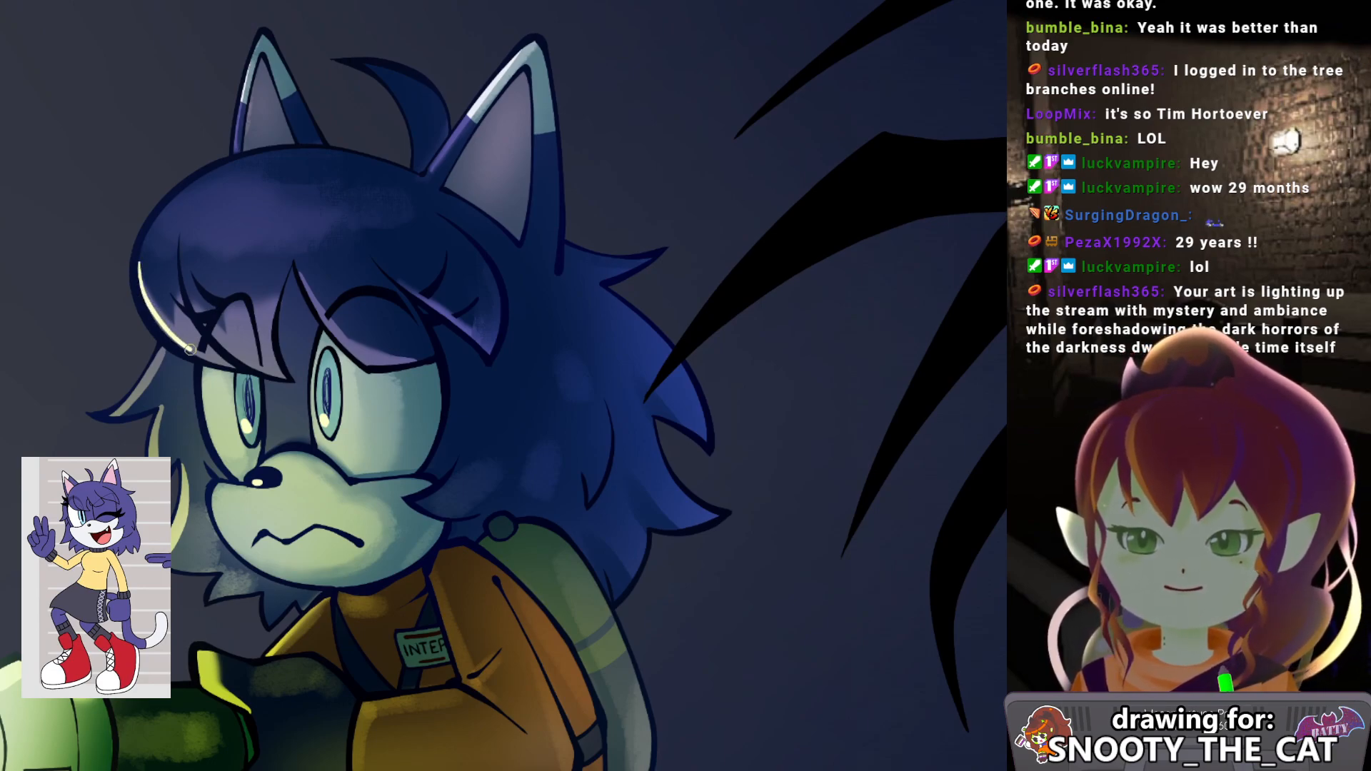
{"action": "key", "text": "ctrl+z"}
{"action": "left_click_drag", "start_coordinate": [136, 258], "coordinate": [158, 325]}
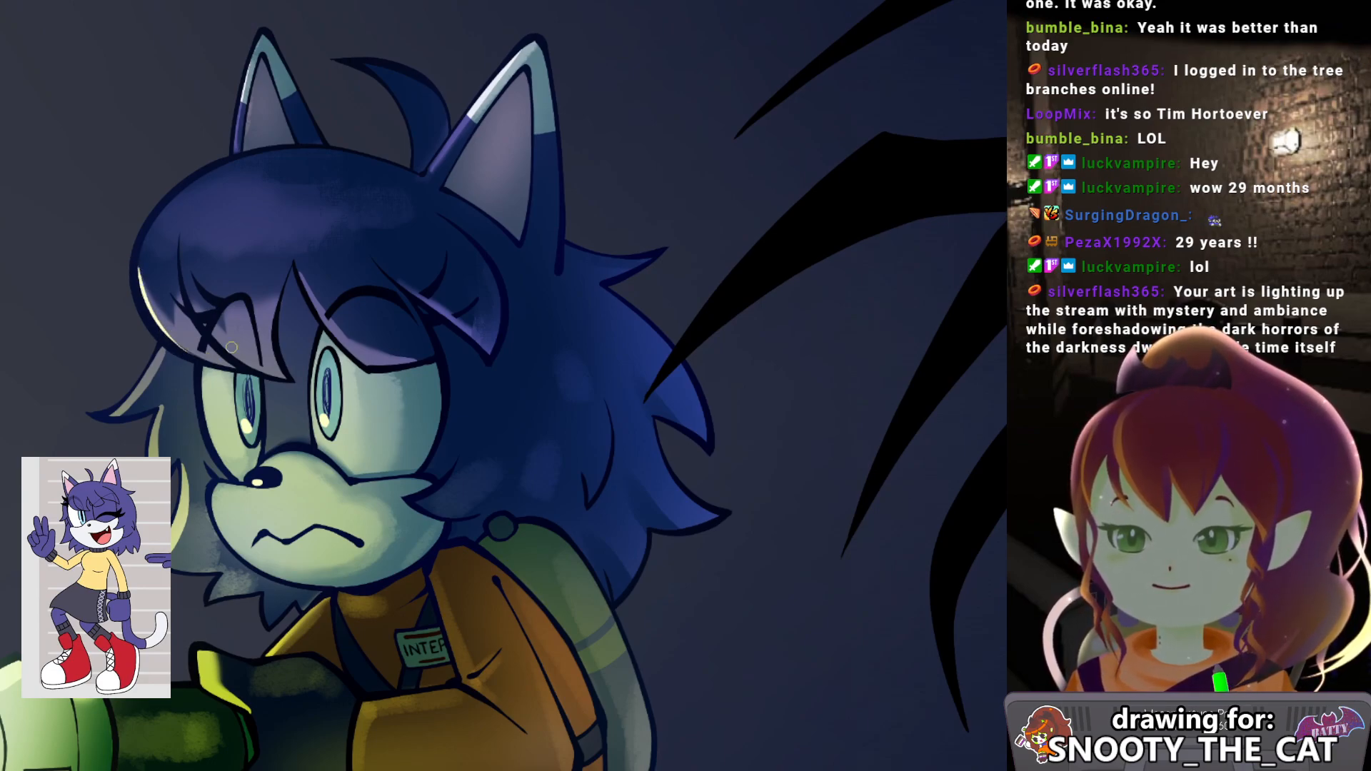
Go over the flashlight-lit edges of the cat's gloves, sleeve and front knee with the small brush.
{"action": "left_click_drag", "start_coordinate": [240, 322], "coordinate": [241, 230]}
{"action": "left_click_drag", "start_coordinate": [137, 456], "coordinate": [300, 272]}
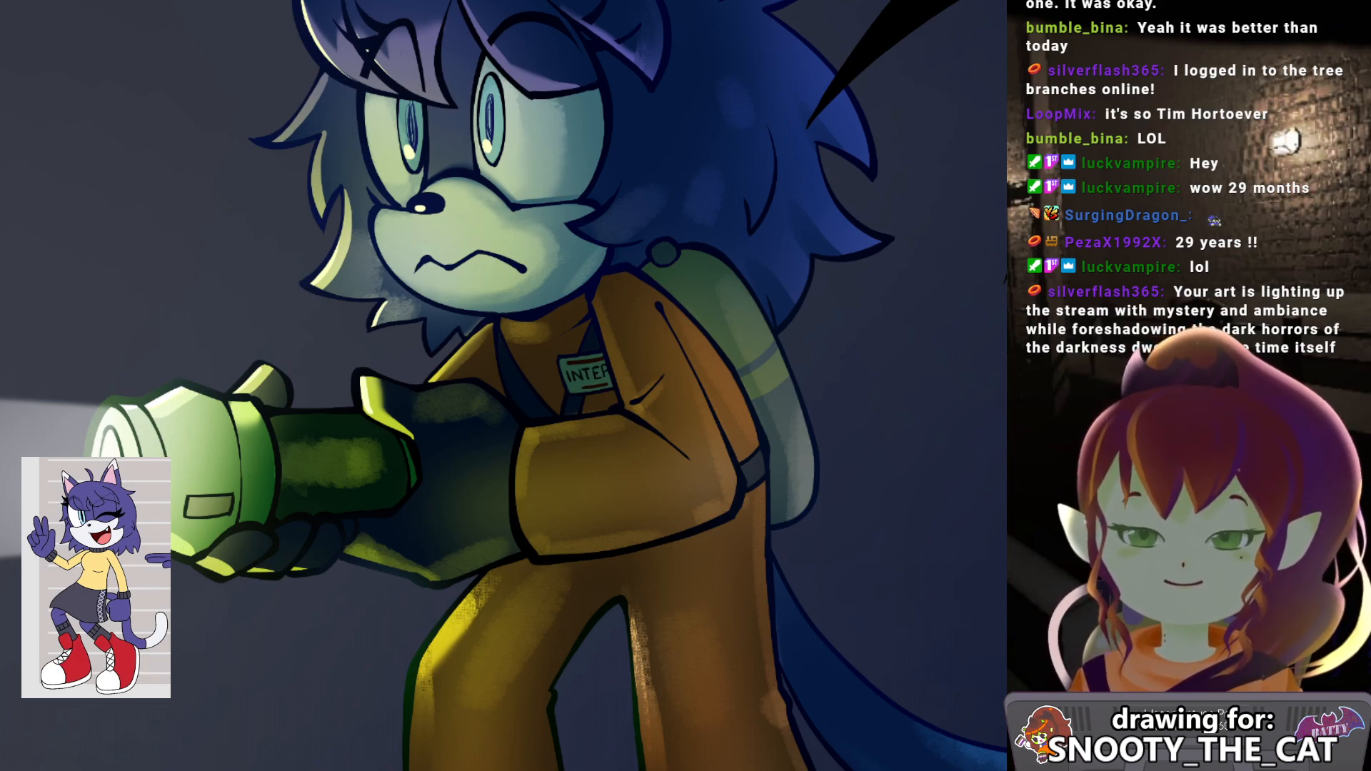
{"action": "left_click_drag", "start_coordinate": [269, 504], "coordinate": [208, 412]}
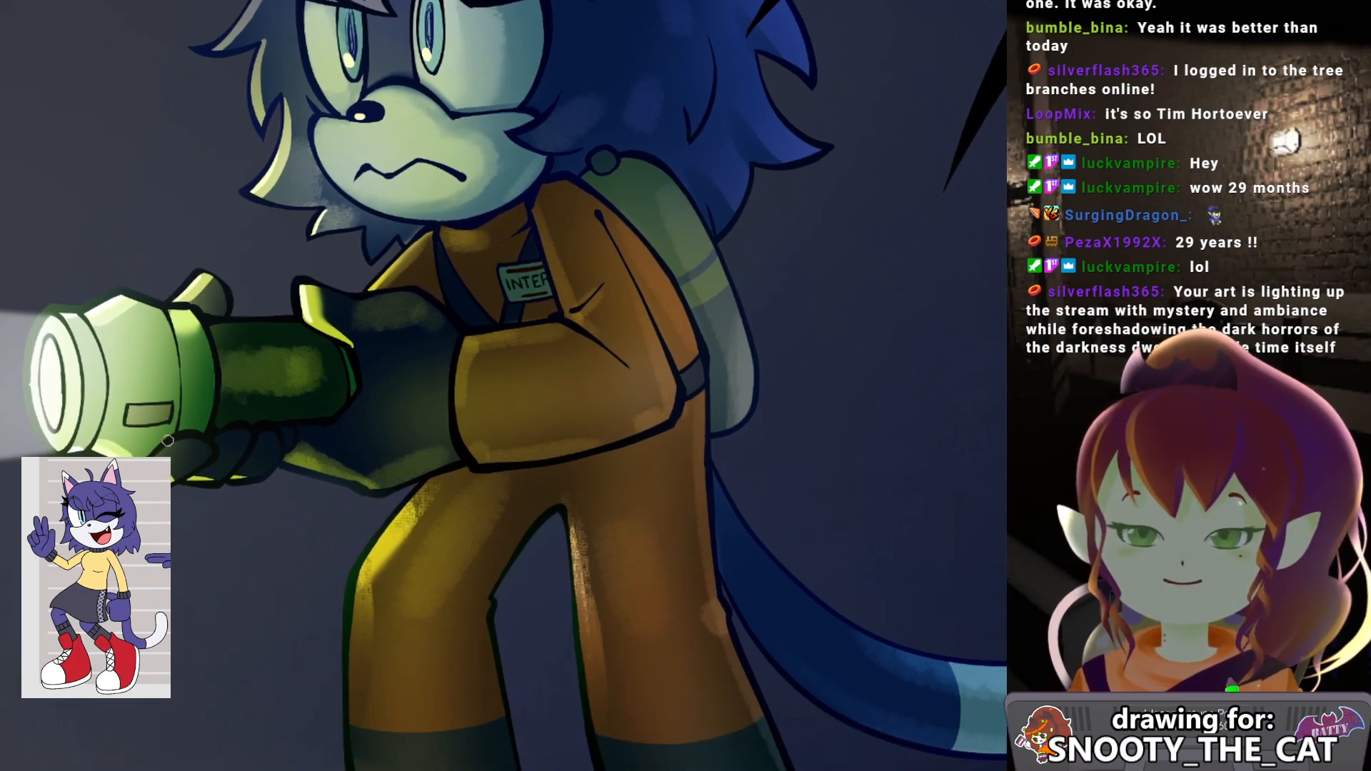
{"action": "left_click_drag", "start_coordinate": [359, 493], "coordinate": [305, 393]}
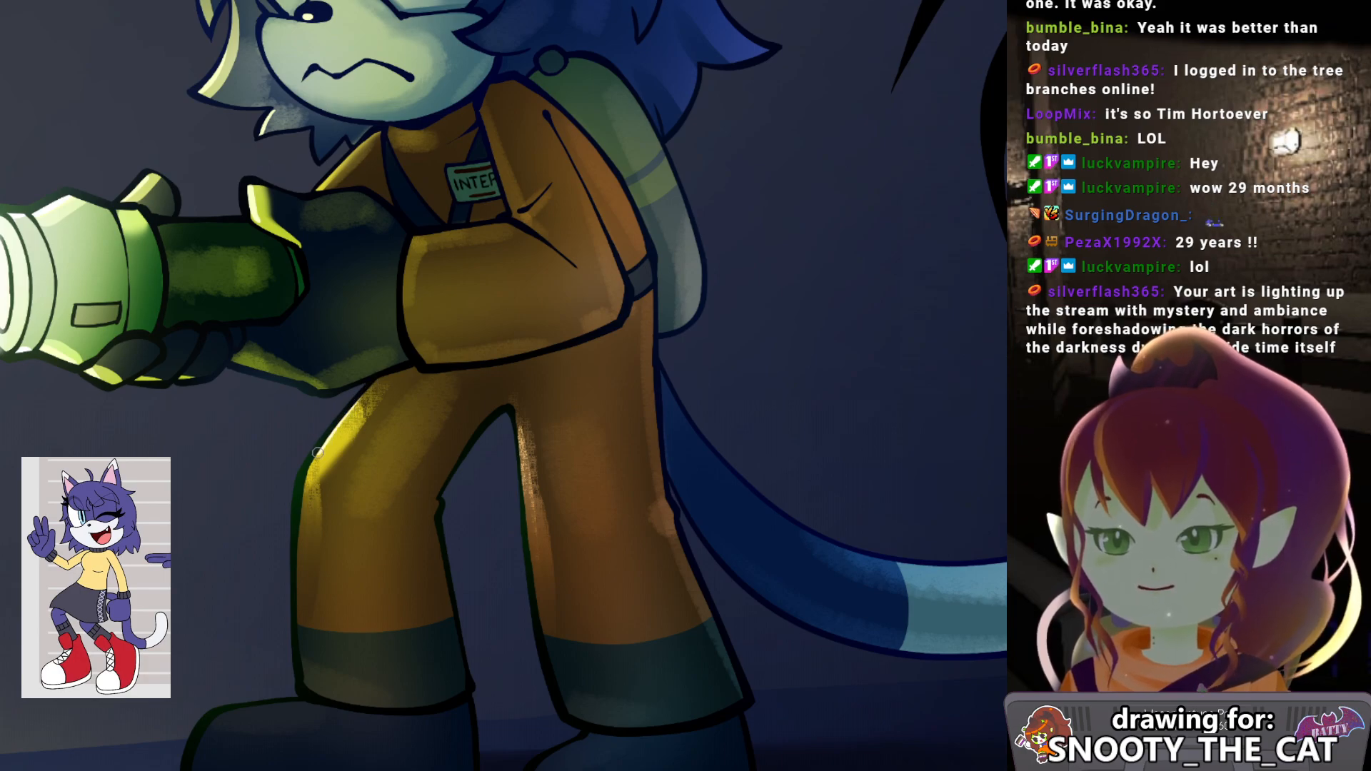
{"action": "mouse_move", "coordinate": [312, 274]}
{"action": "left_mouse_down"}
{"action": "mouse_move", "coordinate": [362, 416]}
{"action": "mouse_move", "coordinate": [352, 392]}
{"action": "left_mouse_up"}
{"action": "mouse_move", "coordinate": [450, 279]}
{"action": "left_mouse_down"}
{"action": "mouse_move", "coordinate": [399, 308]}
{"action": "mouse_move", "coordinate": [376, 362]}
{"action": "mouse_move", "coordinate": [273, 448]}
{"action": "left_mouse_up"}
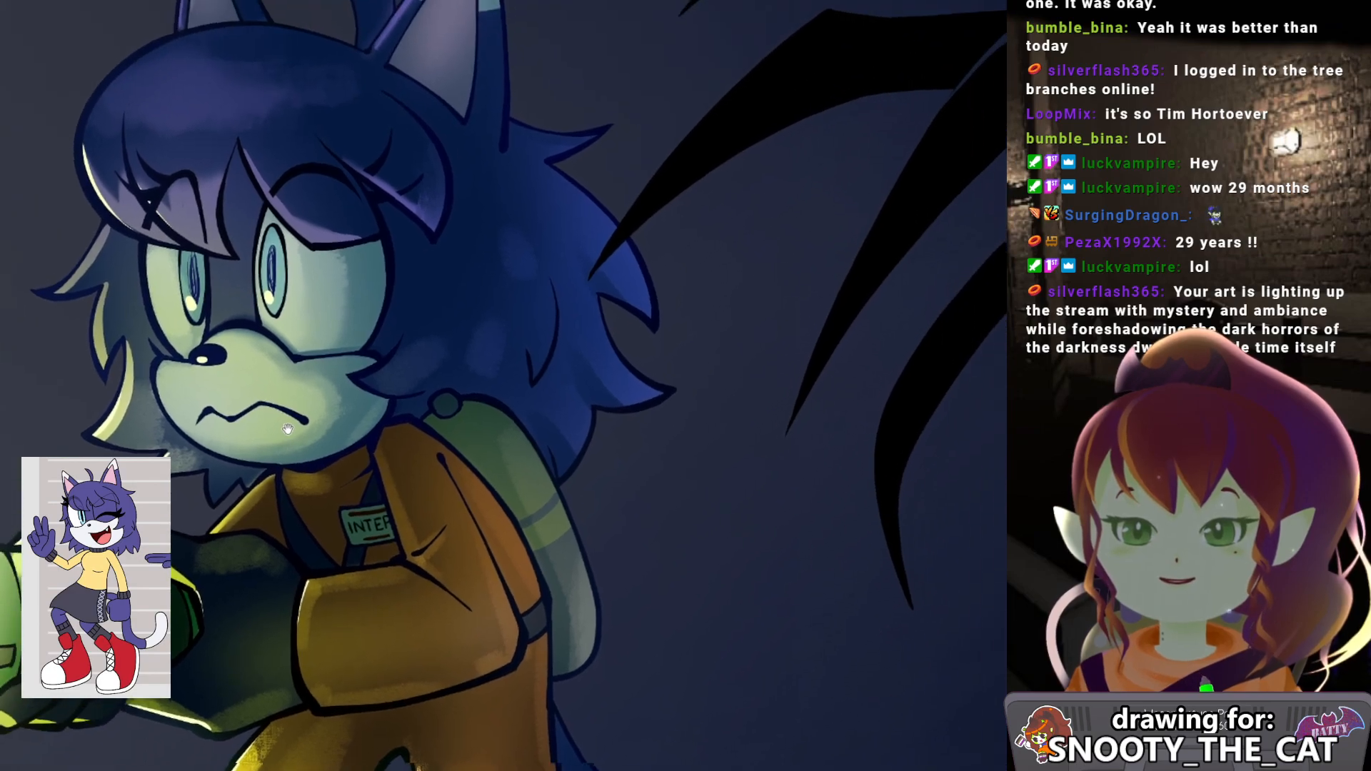
Brush a faint yellow glow onto the tip of the spider leg nearest the cat and the lower leg tips.
{"action": "scroll", "coordinate": [286, 428], "scroll_direction": "down", "scroll_amount": 3}
{"action": "left_click_drag", "start_coordinate": [391, 407], "coordinate": [233, 423]}
{"action": "left_click_drag", "start_coordinate": [341, 427], "coordinate": [316, 453]}
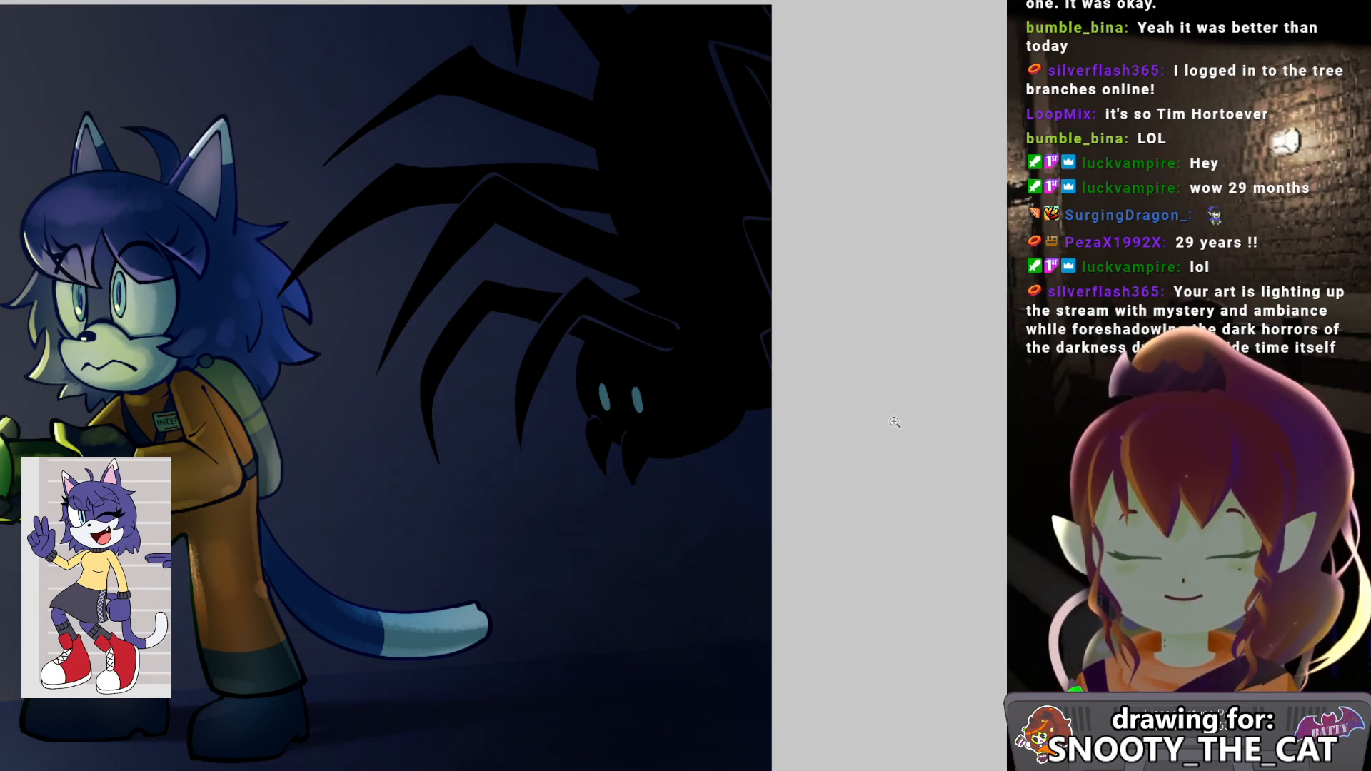
{"action": "left_click_drag", "start_coordinate": [491, 277], "coordinate": [550, 377]}
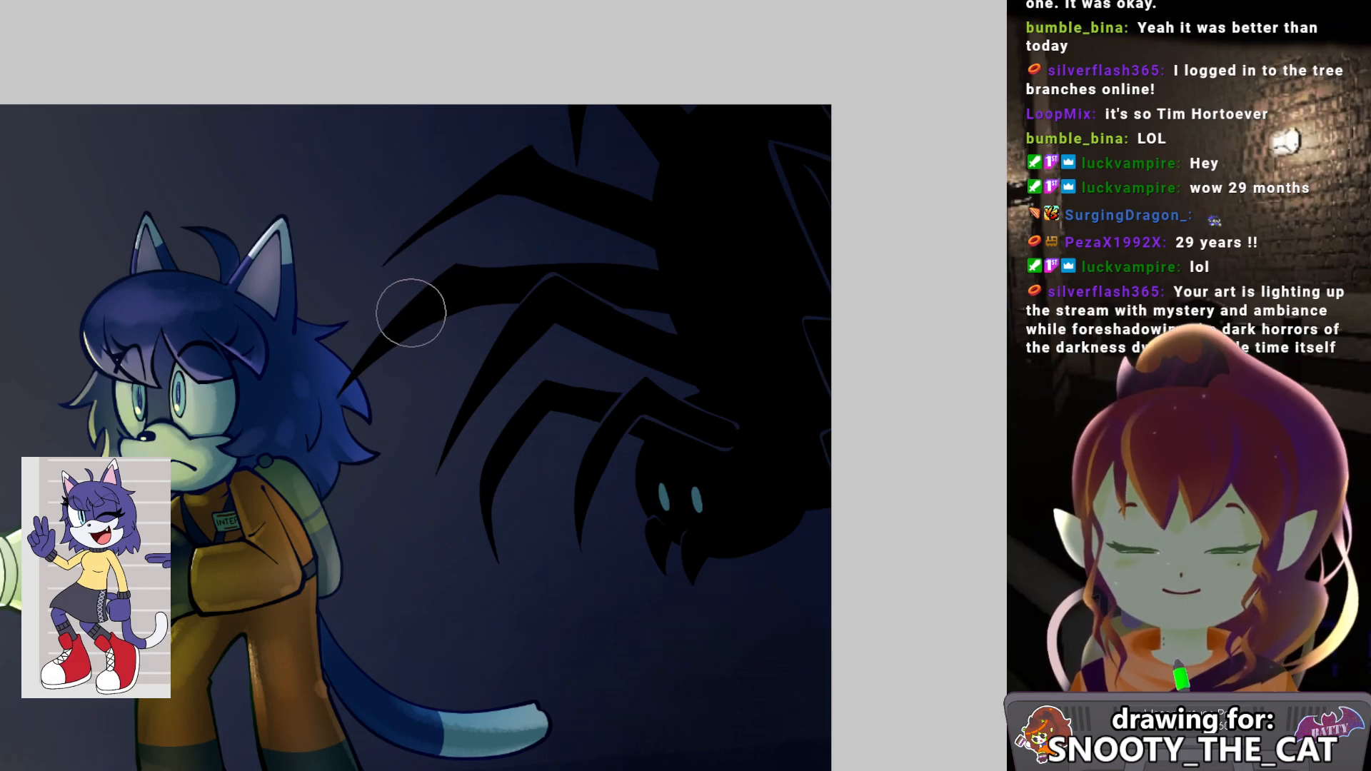
{"action": "mouse_move", "coordinate": [407, 318]}
{"action": "left_mouse_down"}
{"action": "mouse_move", "coordinate": [361, 354]}
{"action": "mouse_move", "coordinate": [389, 307]}
{"action": "left_mouse_up"}
{"action": "left_click_drag", "start_coordinate": [343, 379], "coordinate": [466, 259]}
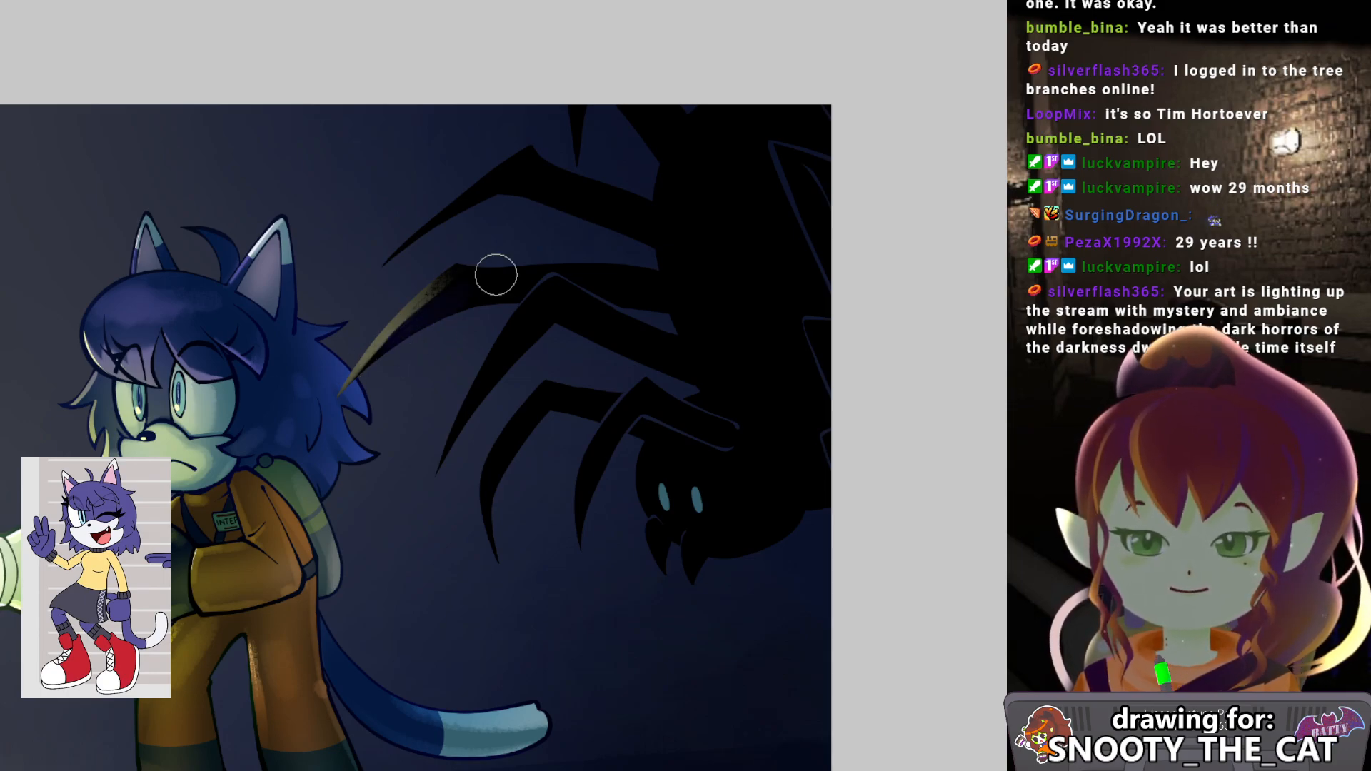
{"action": "left_click_drag", "start_coordinate": [423, 319], "coordinate": [357, 375]}
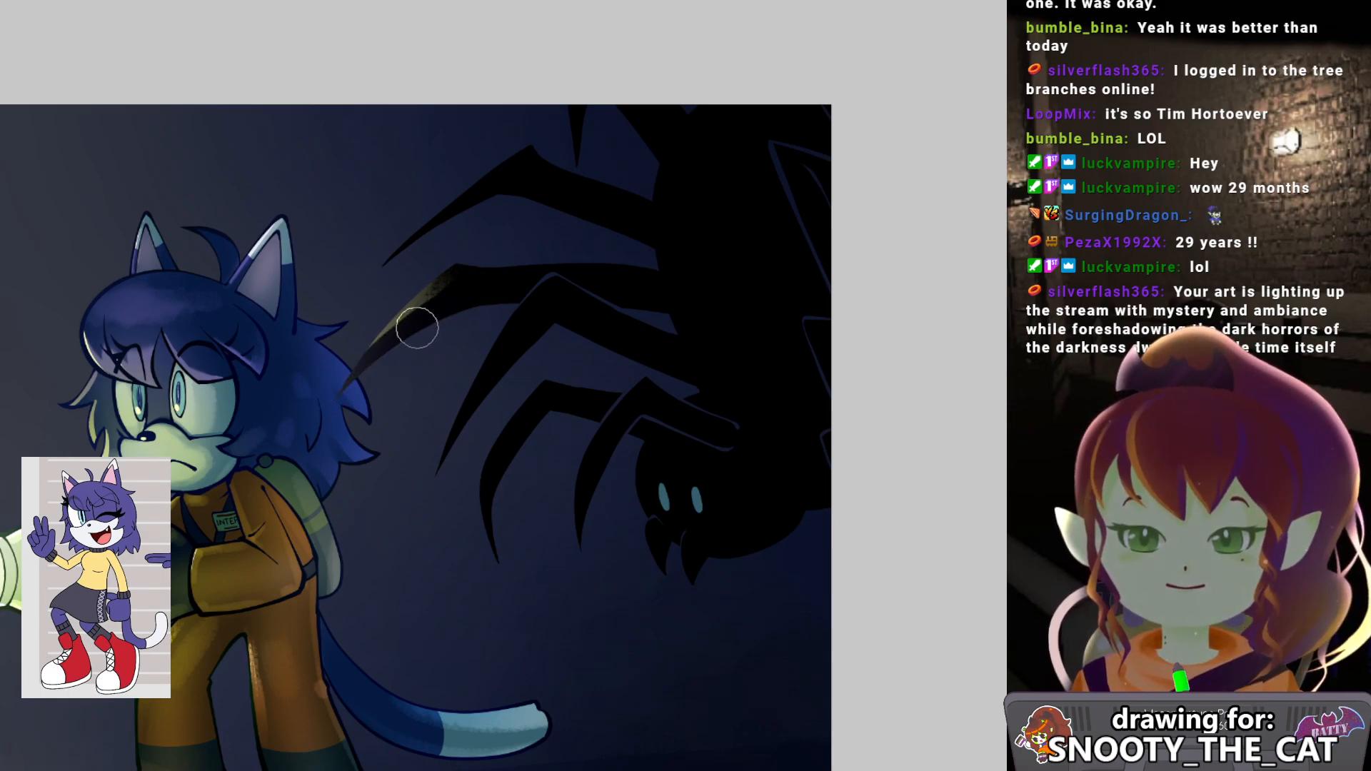
{"action": "key", "text": "ctrl+z"}
{"action": "left_click_drag", "start_coordinate": [444, 292], "coordinate": [357, 386]}
{"action": "key", "text": "ctrl+z"}
{"action": "left_click_drag", "start_coordinate": [448, 290], "coordinate": [351, 391]}
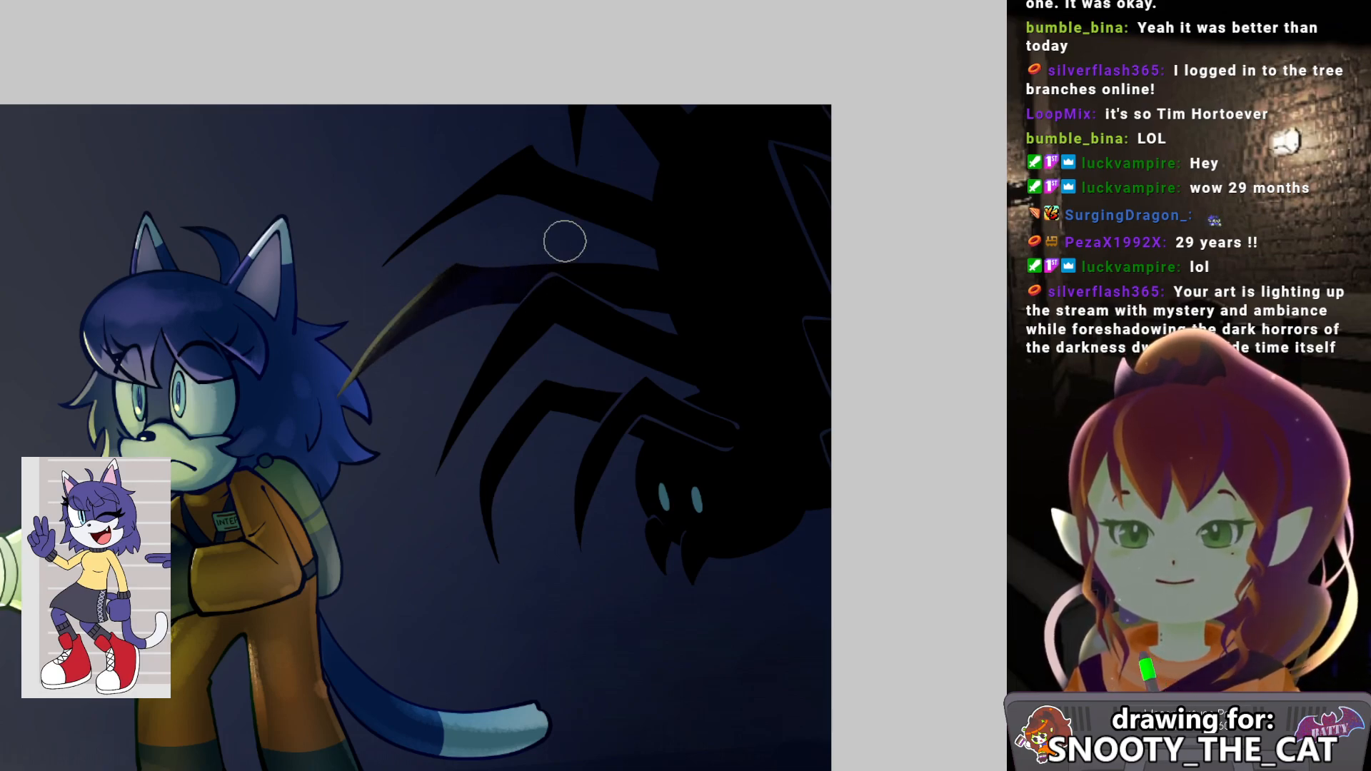
{"action": "left_click_drag", "start_coordinate": [427, 330], "coordinate": [459, 312]}
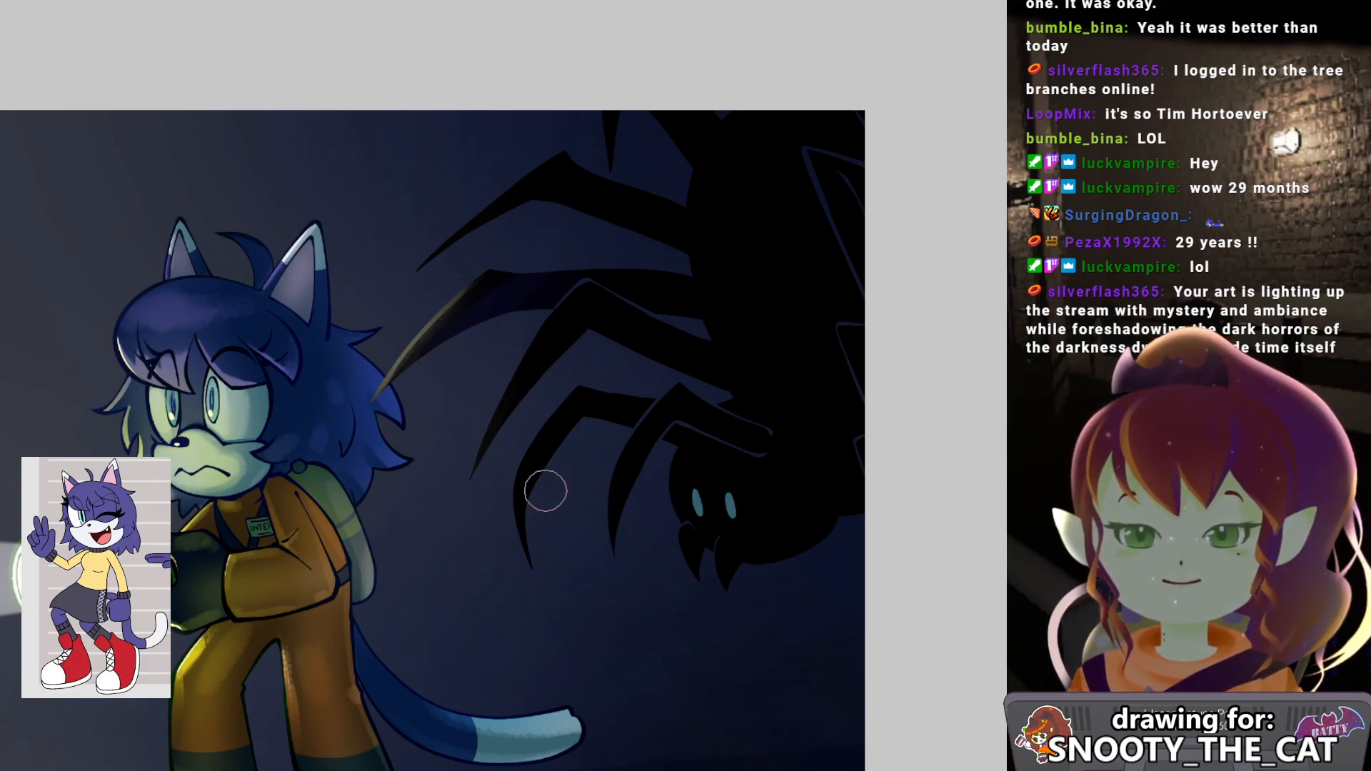
{"action": "mouse_move", "coordinate": [582, 496]}
{"action": "left_mouse_down"}
{"action": "mouse_move", "coordinate": [459, 387]}
{"action": "mouse_move", "coordinate": [519, 456]}
{"action": "left_mouse_up"}
Paint a bright pale yellow highlight with a small brush along the upper edge of the spider leg nearest the cat.
{"action": "left_click", "coordinate": [377, 327]}
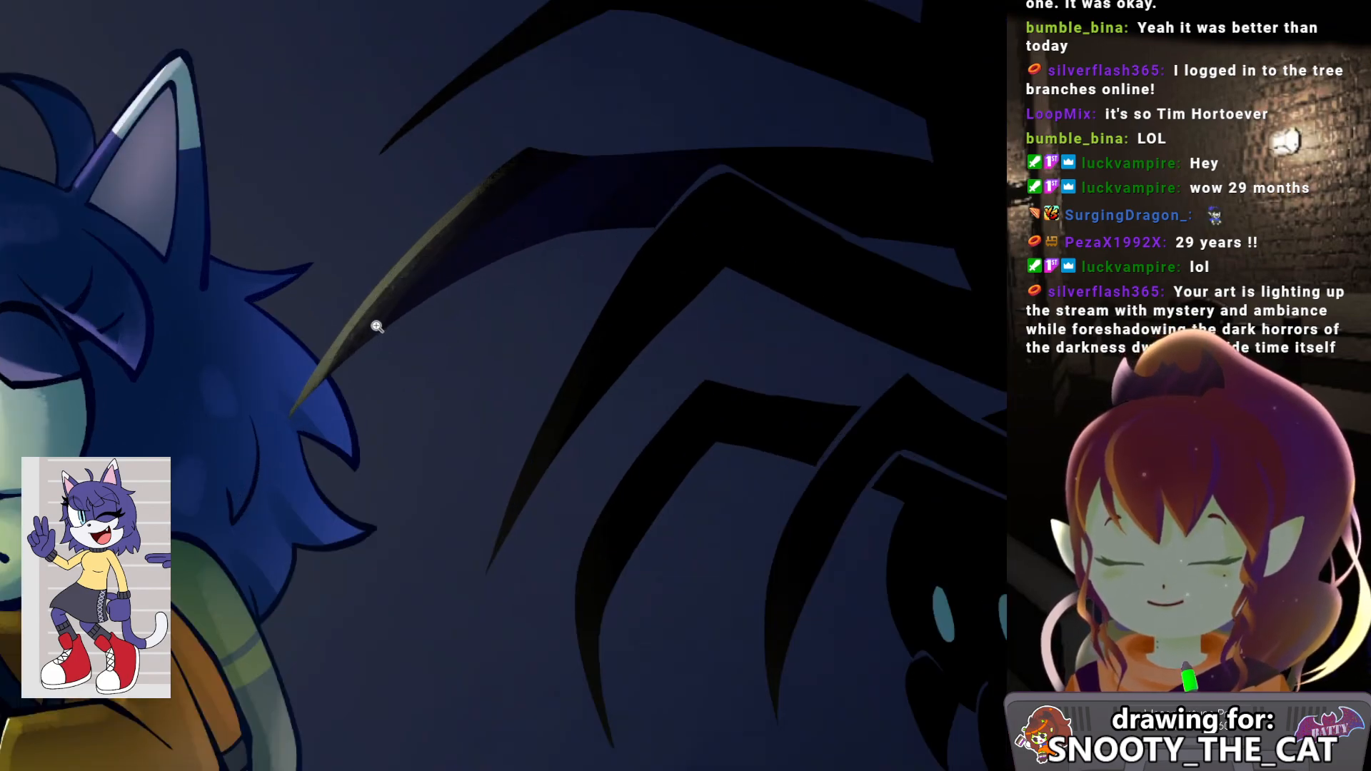
{"action": "left_click_drag", "start_coordinate": [319, 361], "coordinate": [377, 298]}
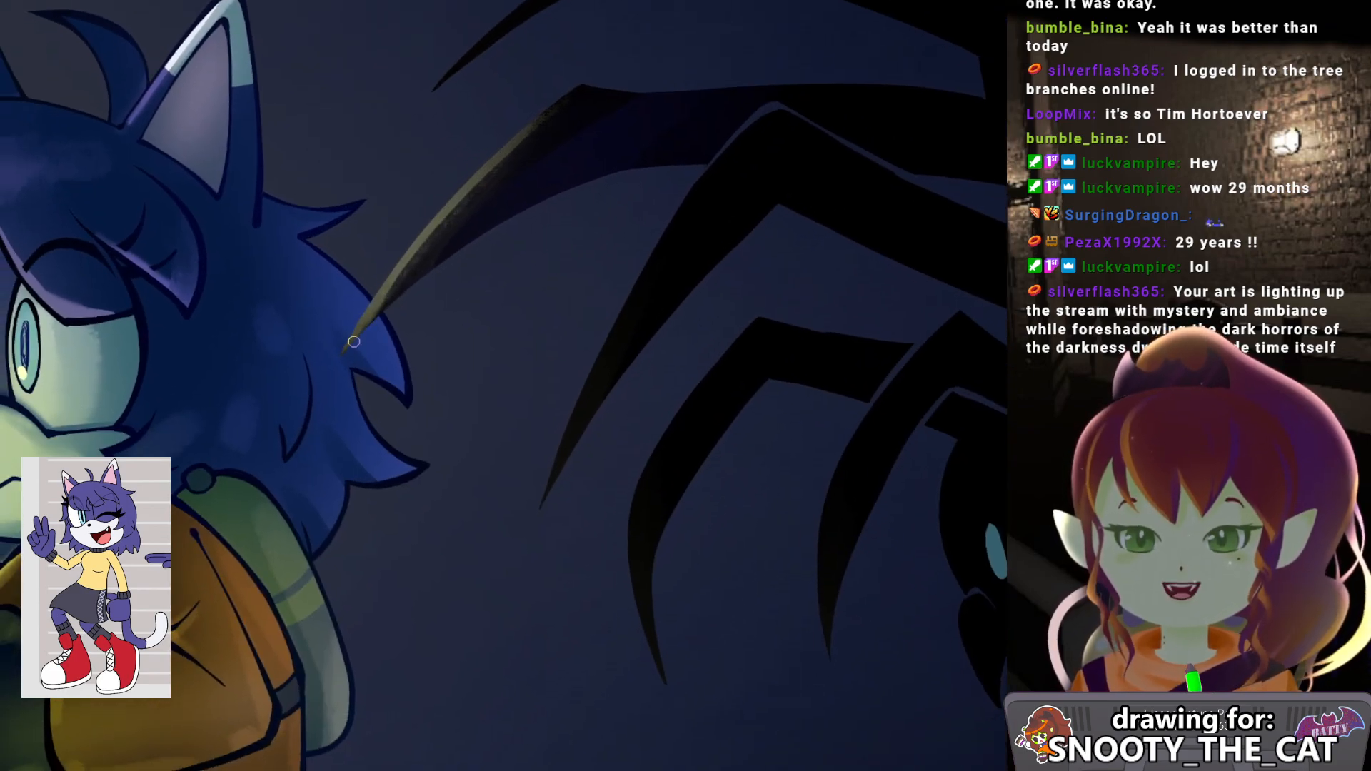
{"action": "left_click_drag", "start_coordinate": [341, 354], "coordinate": [426, 230]}
{"action": "key", "text": "ctrl+z"}
{"action": "left_click_drag", "start_coordinate": [345, 345], "coordinate": [466, 181]}
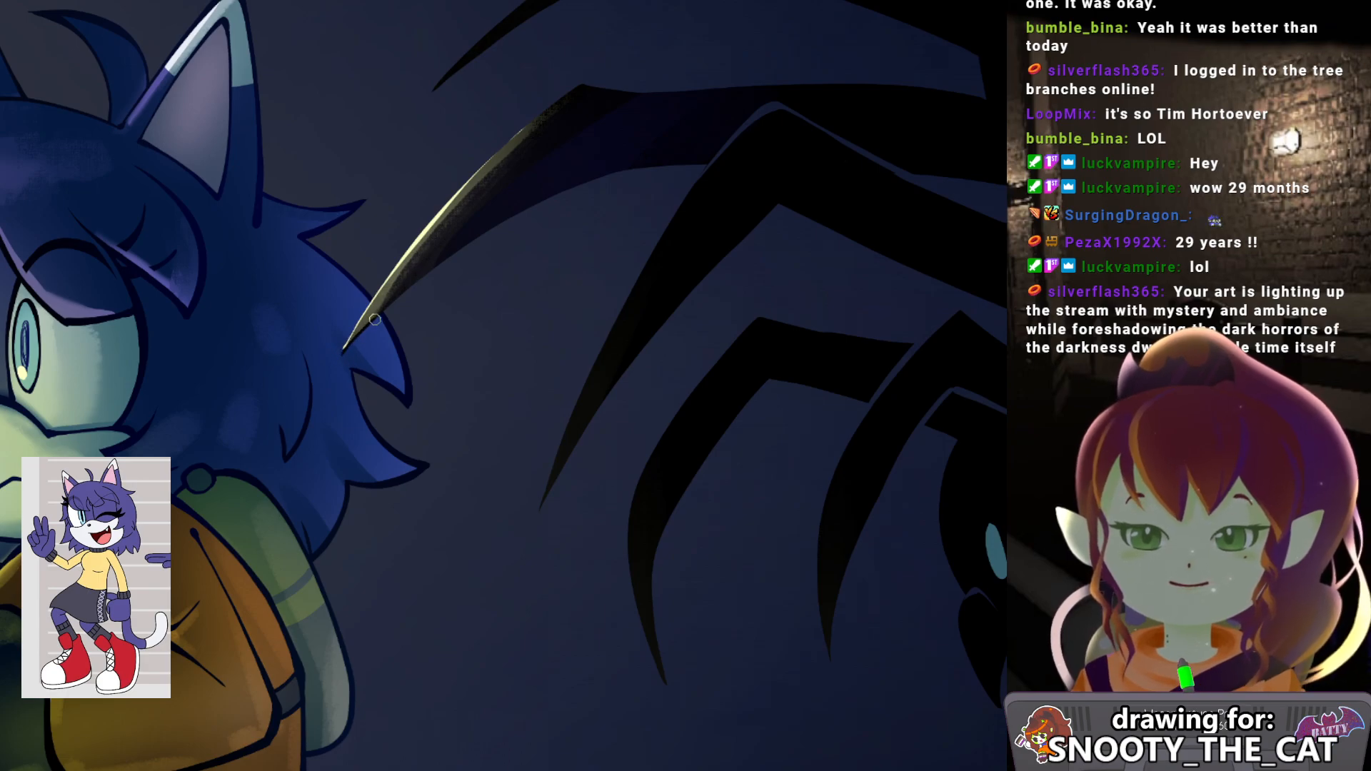
{"action": "left_click_drag", "start_coordinate": [344, 353], "coordinate": [375, 316]}
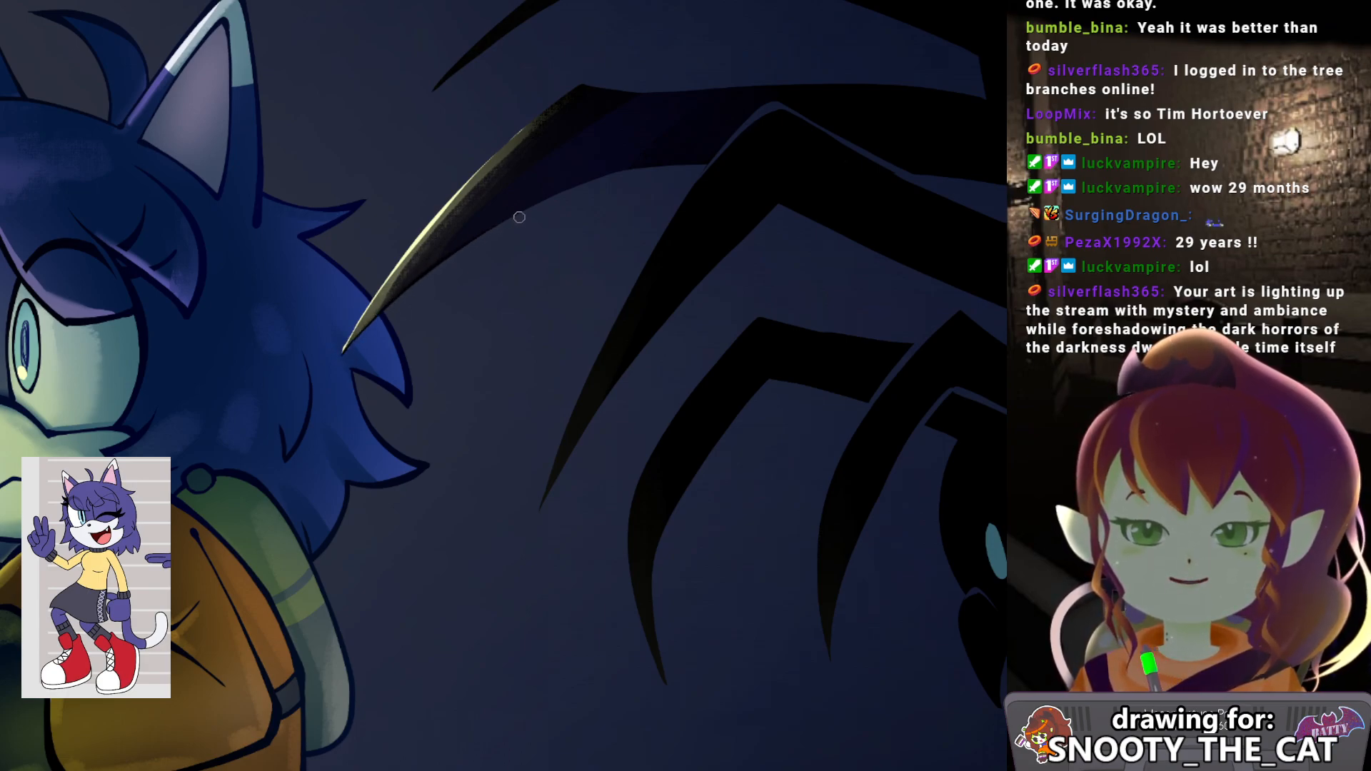
Add thin, faint edge highlights to the spider's lower leg tips and its fangs.
{"action": "scroll", "coordinate": [444, 323], "scroll_direction": "down", "scroll_amount": 2}
{"action": "mouse_move", "coordinate": [397, 378]}
{"action": "left_mouse_down"}
{"action": "mouse_move", "coordinate": [458, 337]}
{"action": "mouse_move", "coordinate": [371, 374]}
{"action": "left_mouse_up"}
{"action": "scroll", "coordinate": [521, 269], "scroll_direction": "up", "scroll_amount": 2}
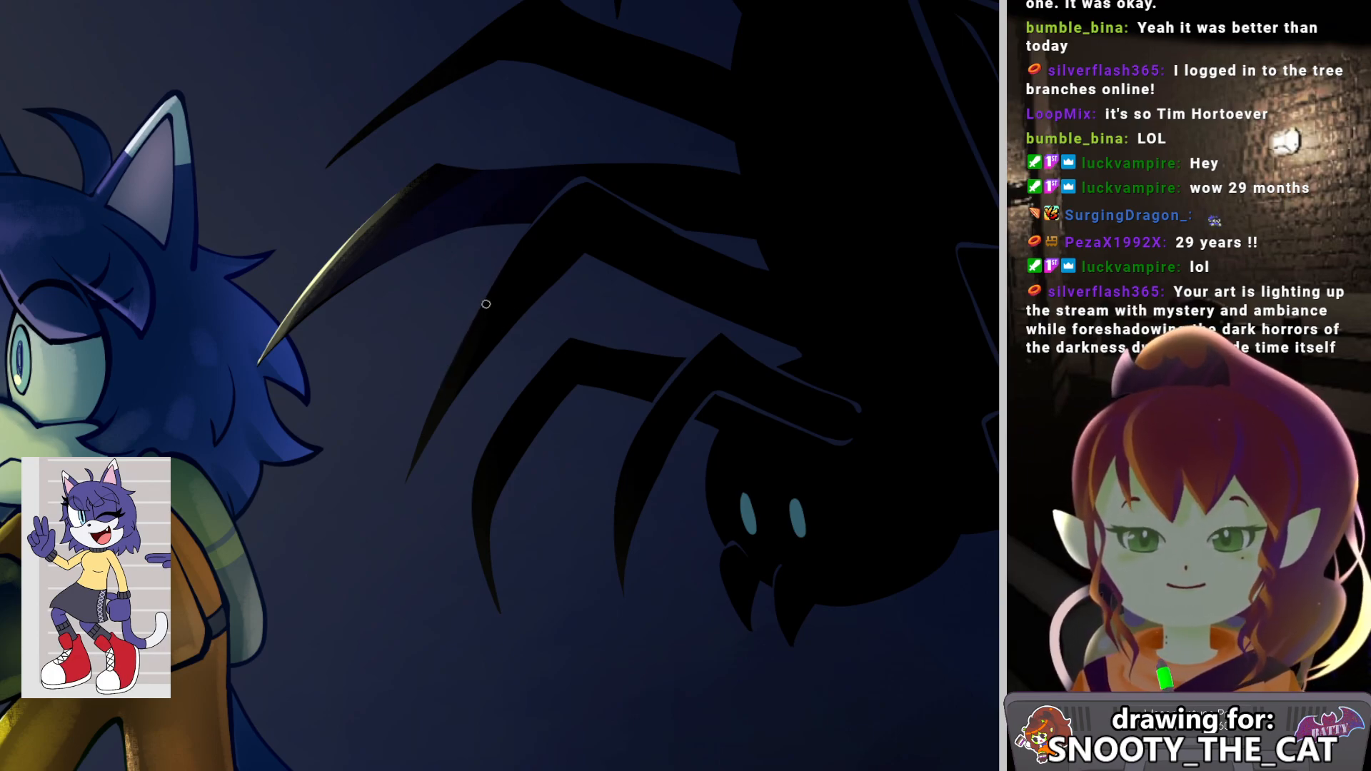
{"action": "left_click_drag", "start_coordinate": [542, 444], "coordinate": [508, 362]}
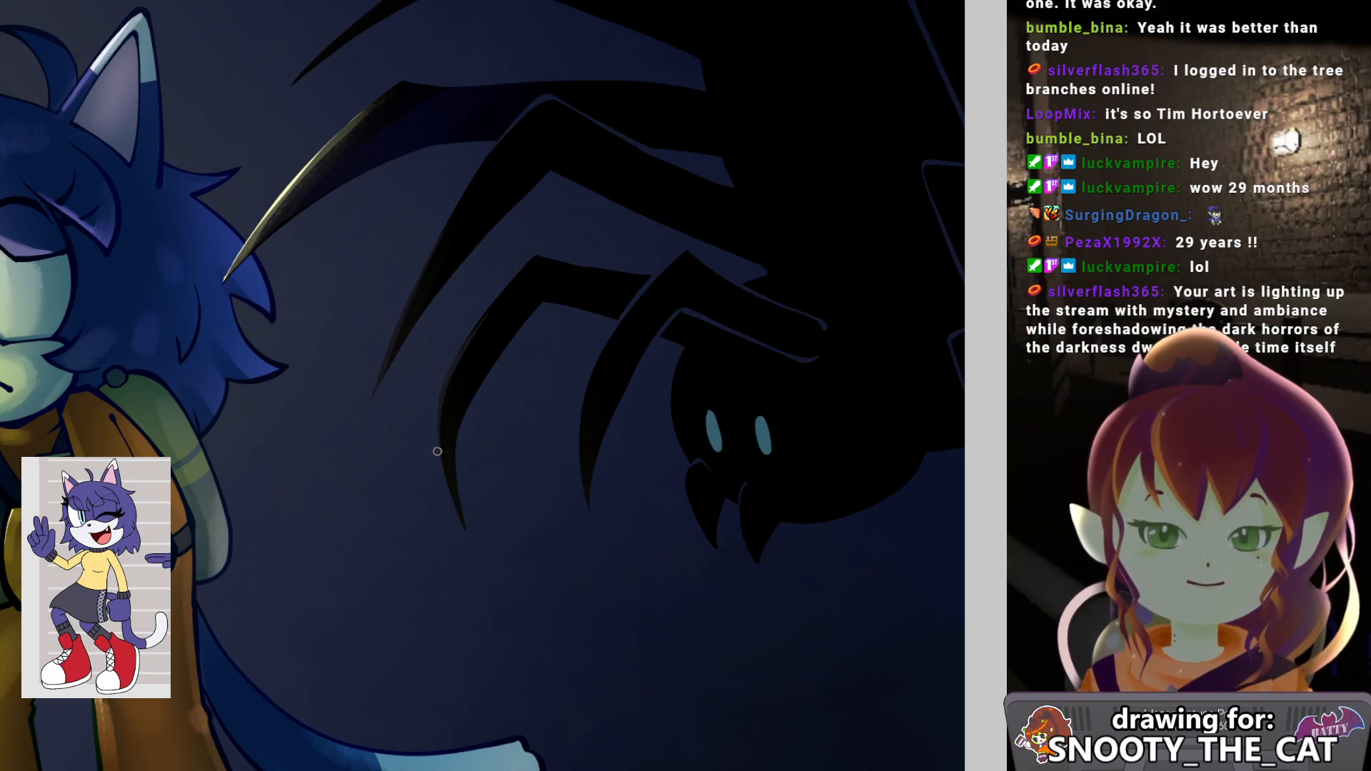
{"action": "left_click_drag", "start_coordinate": [568, 327], "coordinate": [542, 331]}
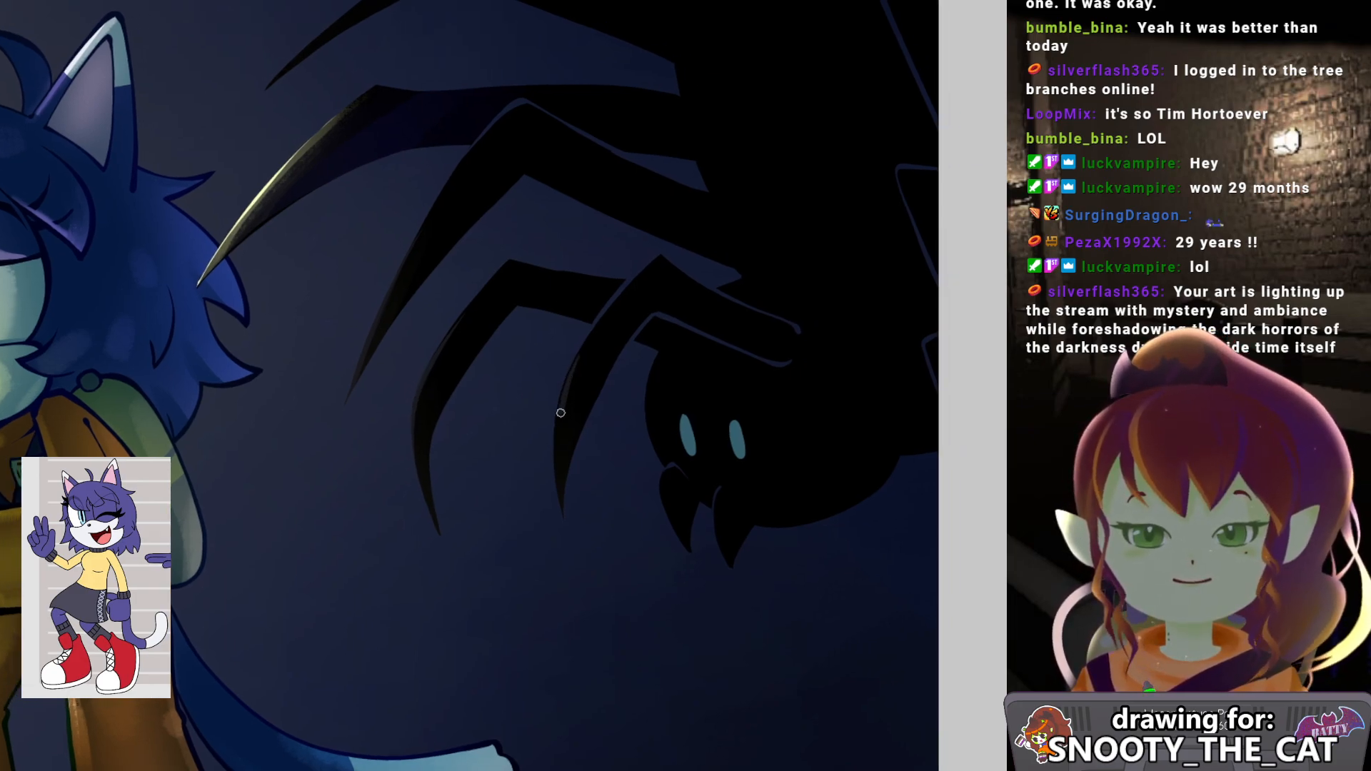
{"action": "left_click_drag", "start_coordinate": [645, 461], "coordinate": [495, 382]}
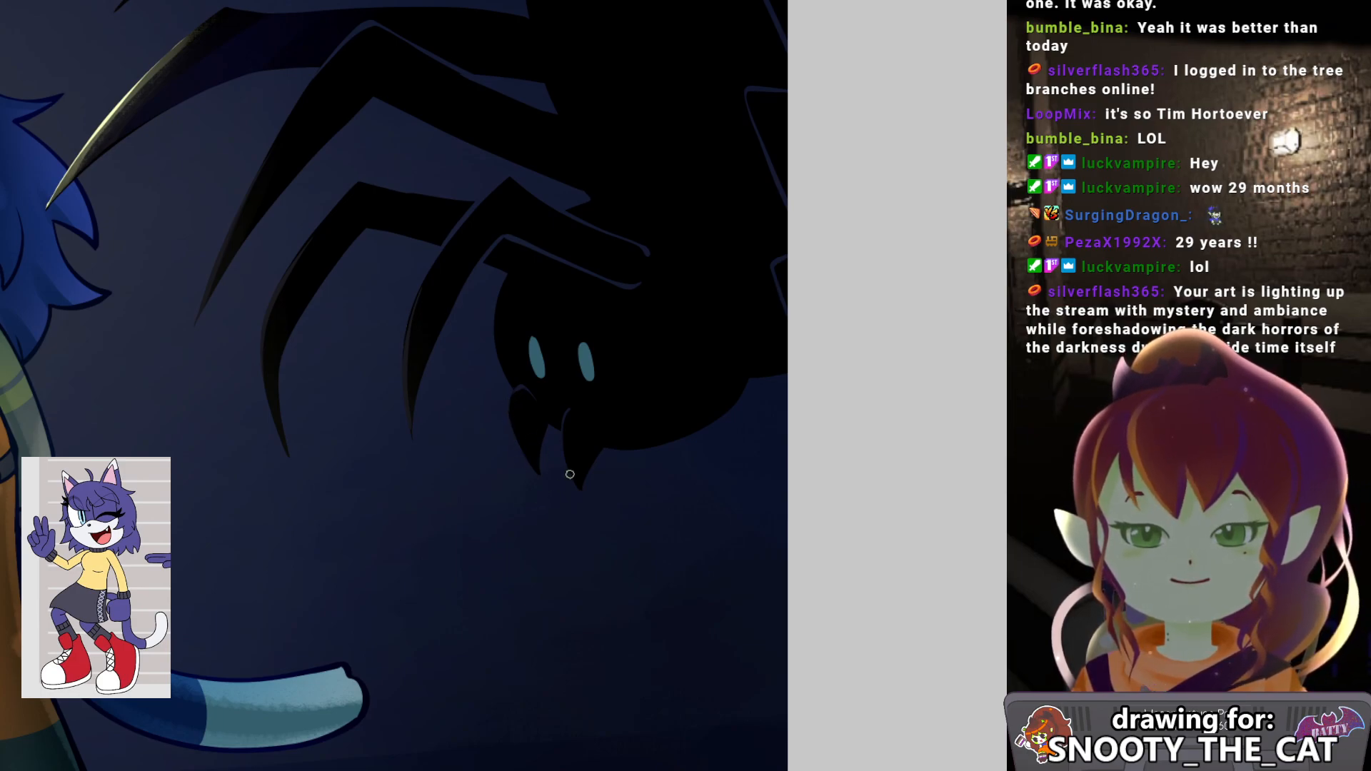
{"action": "left_click_drag", "start_coordinate": [523, 411], "coordinate": [478, 405]}
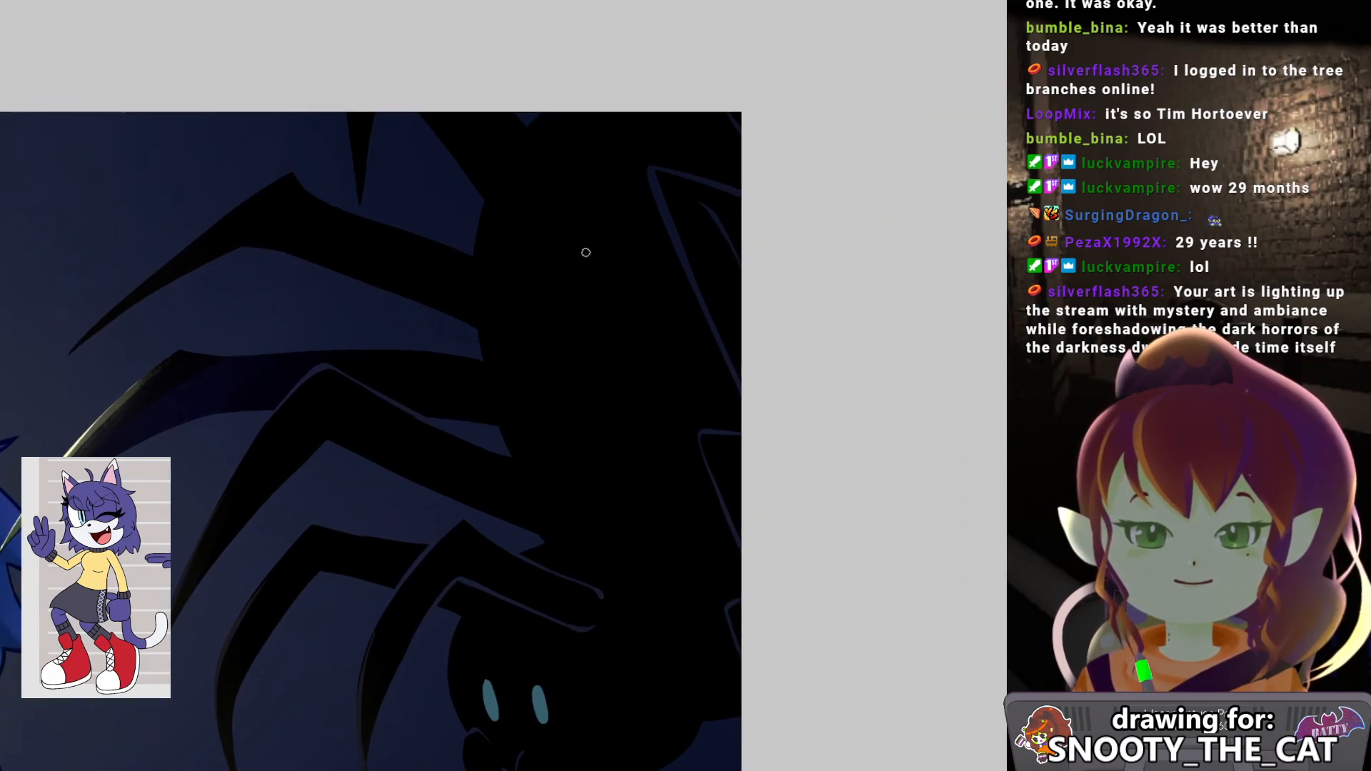
Add a very dim soft glow to the spider's abdomen and upper head with an enlarged brush, shrinking it for the head.
{"action": "key", "text": "bracketright"}
{"action": "key", "text": "bracketright"}
{"action": "key", "text": "bracketright"}
{"action": "key", "text": "bracketright"}
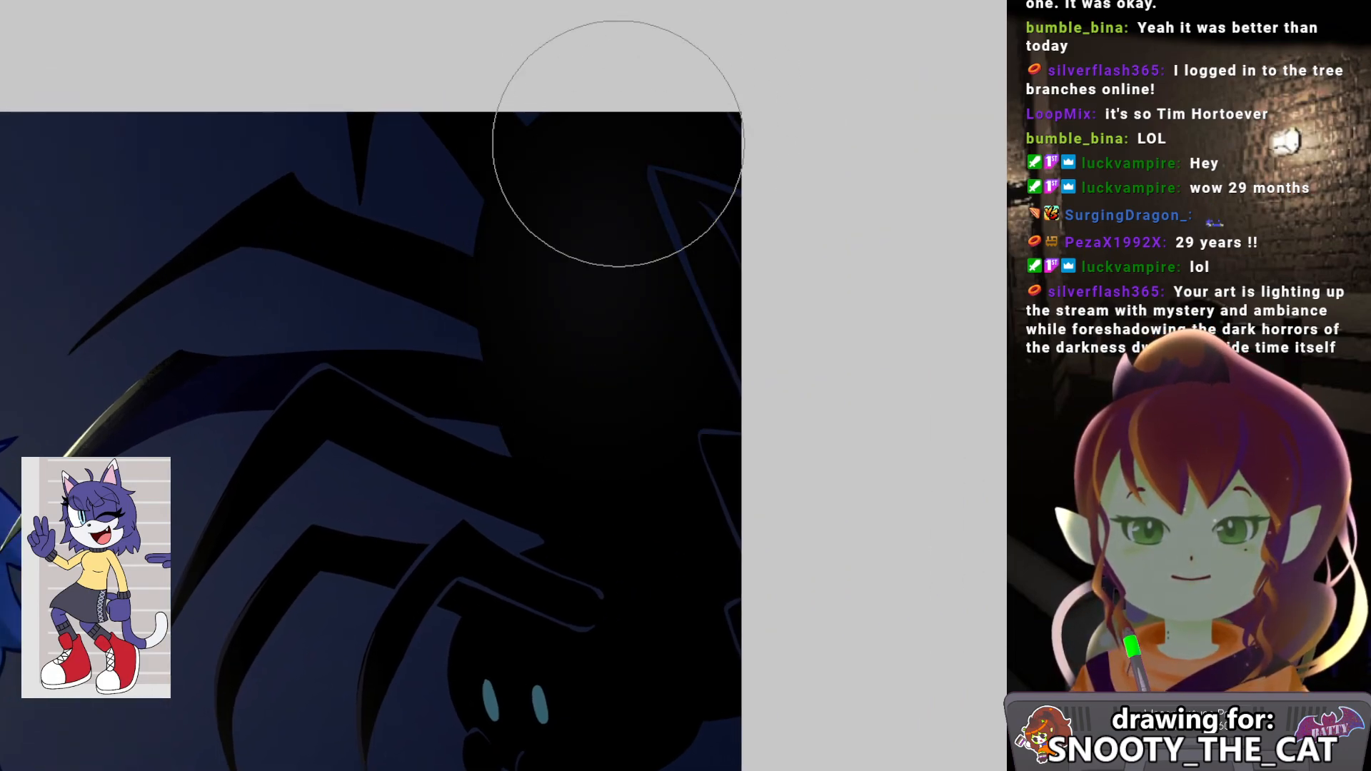
{"action": "scroll", "coordinate": [617, 165], "scroll_direction": "down", "scroll_amount": 3}
{"action": "key", "text": "bracketleft"}
{"action": "key", "text": "bracketleft"}
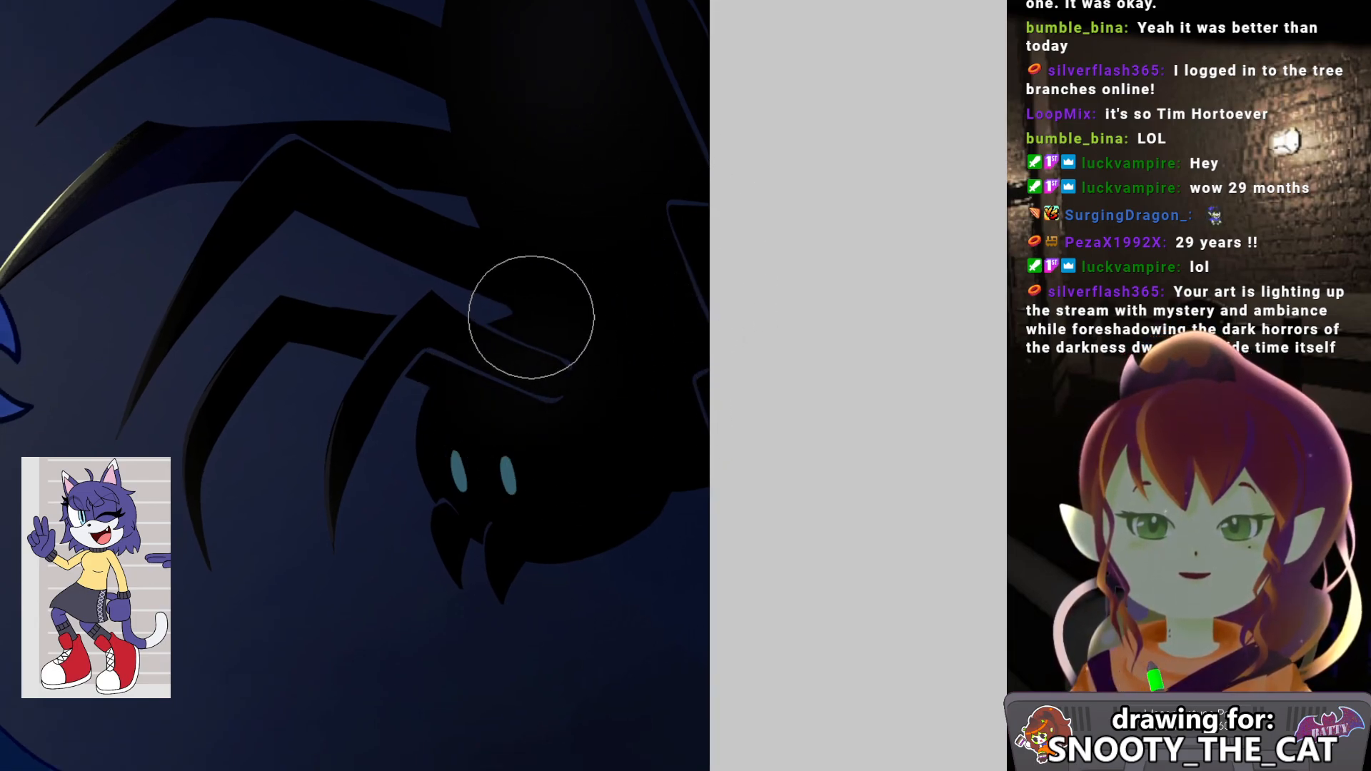
{"action": "scroll", "coordinate": [507, 349], "scroll_direction": "right", "scroll_amount": 1}
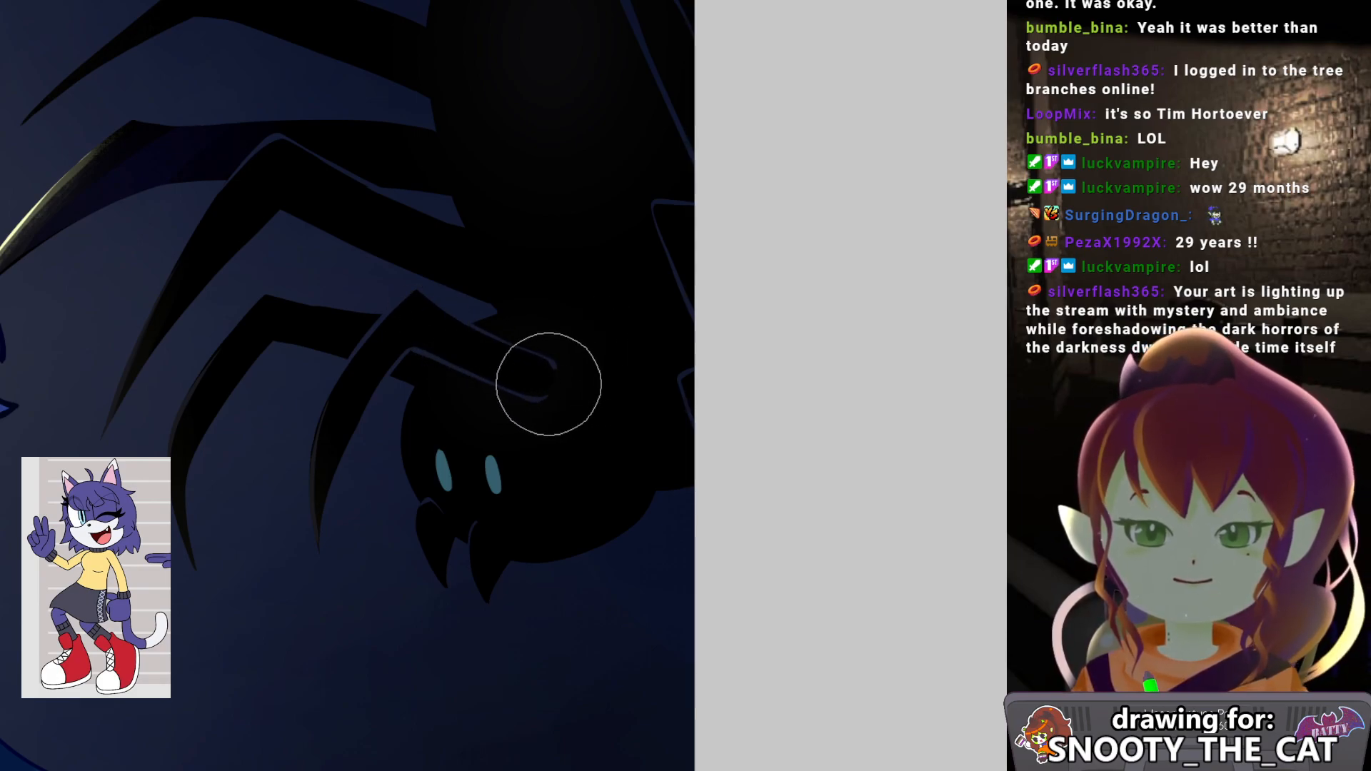
{"action": "scroll", "coordinate": [550, 400], "scroll_direction": "up", "scroll_amount": 5}
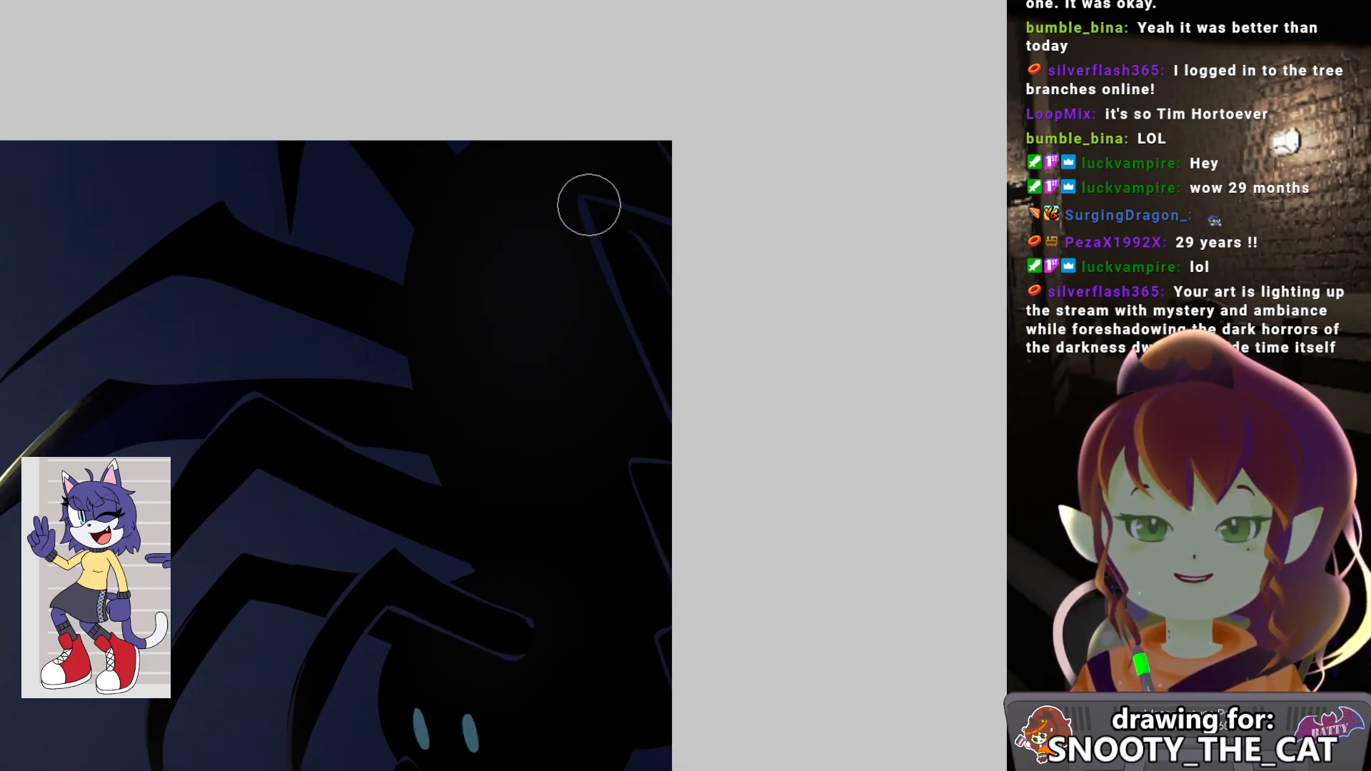
Draw a thin white curved web strand across the lower-right corner of the picture, redoing it until the curve fits.
{"action": "left_click", "coordinate": [503, 431], "text": "alt"}
{"action": "left_click_drag", "start_coordinate": [314, 644], "coordinate": [501, 450]}
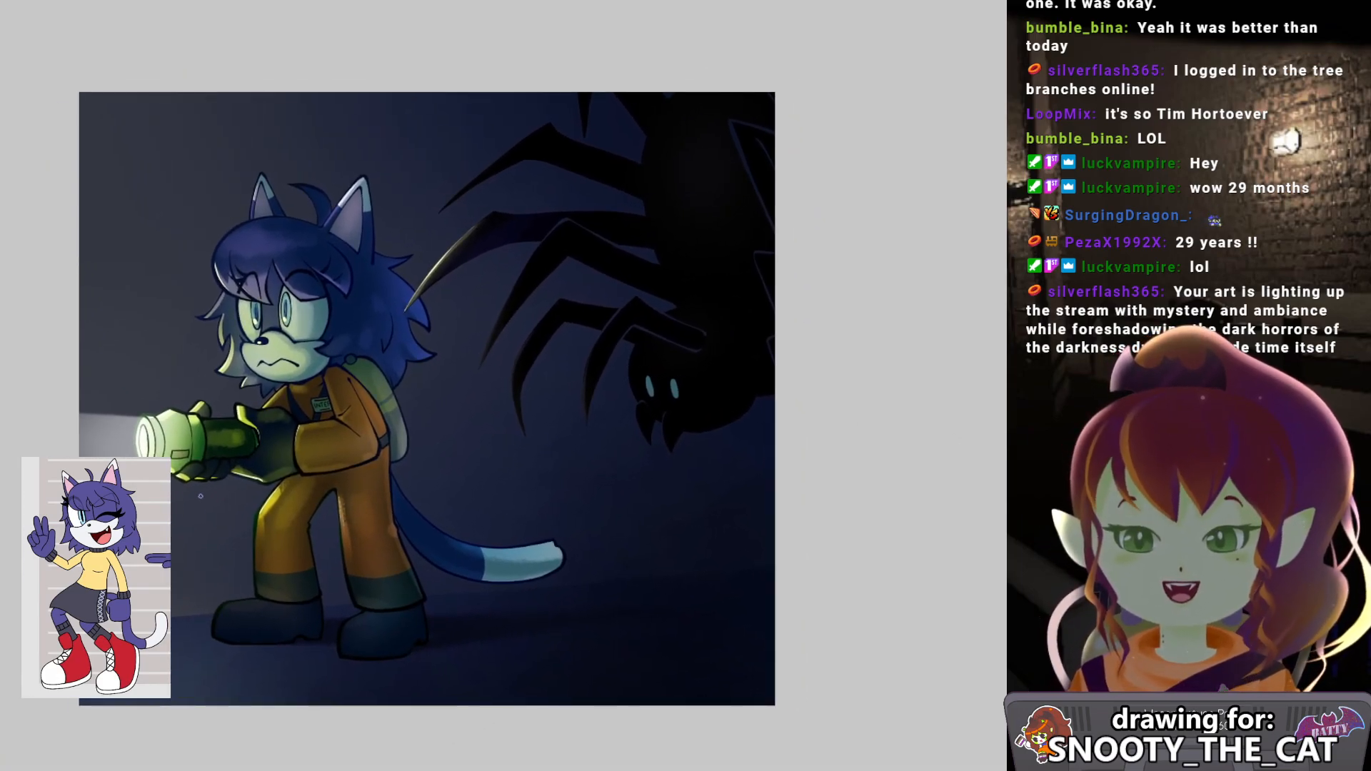
{"action": "scroll", "coordinate": [499, 507], "scroll_direction": "down", "scroll_amount": 2}
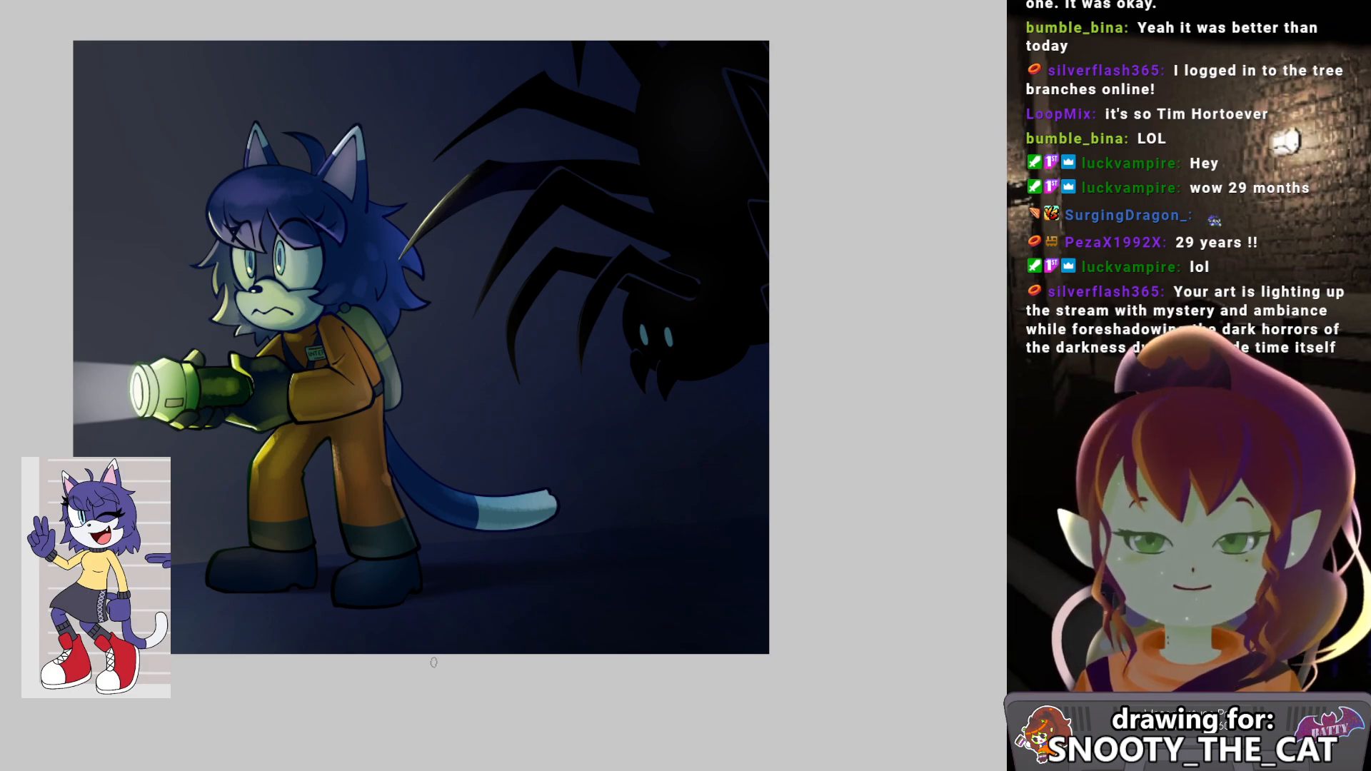
{"action": "mouse_move", "coordinate": [404, 659]}
{"action": "left_mouse_down"}
{"action": "mouse_move", "coordinate": [600, 579]}
{"action": "mouse_move", "coordinate": [639, 547]}
{"action": "mouse_move", "coordinate": [599, 587]}
{"action": "mouse_move", "coordinate": [539, 571]}
{"action": "left_mouse_up"}
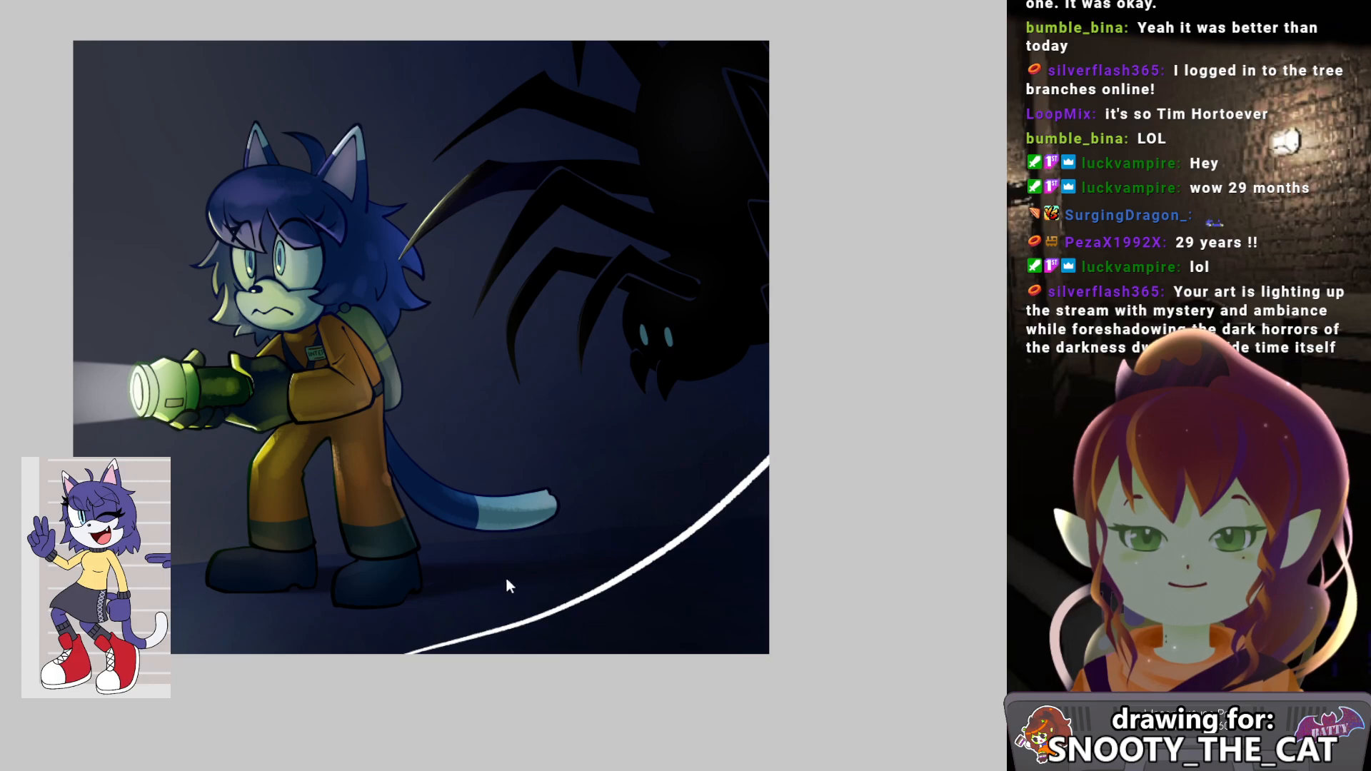
{"action": "mouse_move", "coordinate": [385, 653]}
{"action": "left_mouse_down"}
{"action": "mouse_move", "coordinate": [546, 590]}
{"action": "mouse_move", "coordinate": [652, 526]}
{"action": "mouse_move", "coordinate": [770, 419]}
{"action": "left_mouse_up"}
{"action": "key", "text": "ctrl+z"}
{"action": "left_click_drag", "start_coordinate": [665, 483], "coordinate": [623, 448]}
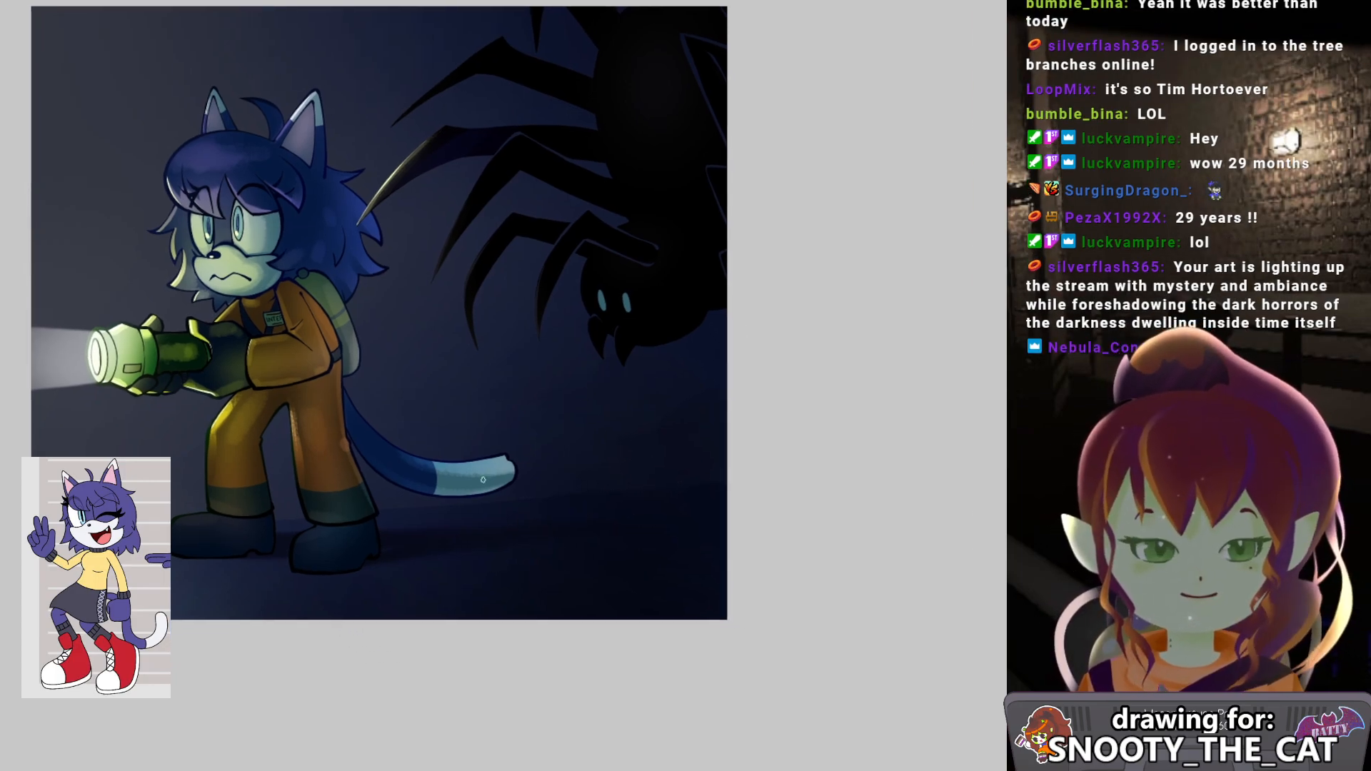
{"action": "mouse_move", "coordinate": [331, 621]}
{"action": "left_mouse_down"}
{"action": "mouse_move", "coordinate": [463, 577]}
{"action": "mouse_move", "coordinate": [548, 528]}
{"action": "mouse_move", "coordinate": [645, 454]}
{"action": "mouse_move", "coordinate": [717, 366]}
{"action": "left_mouse_up"}
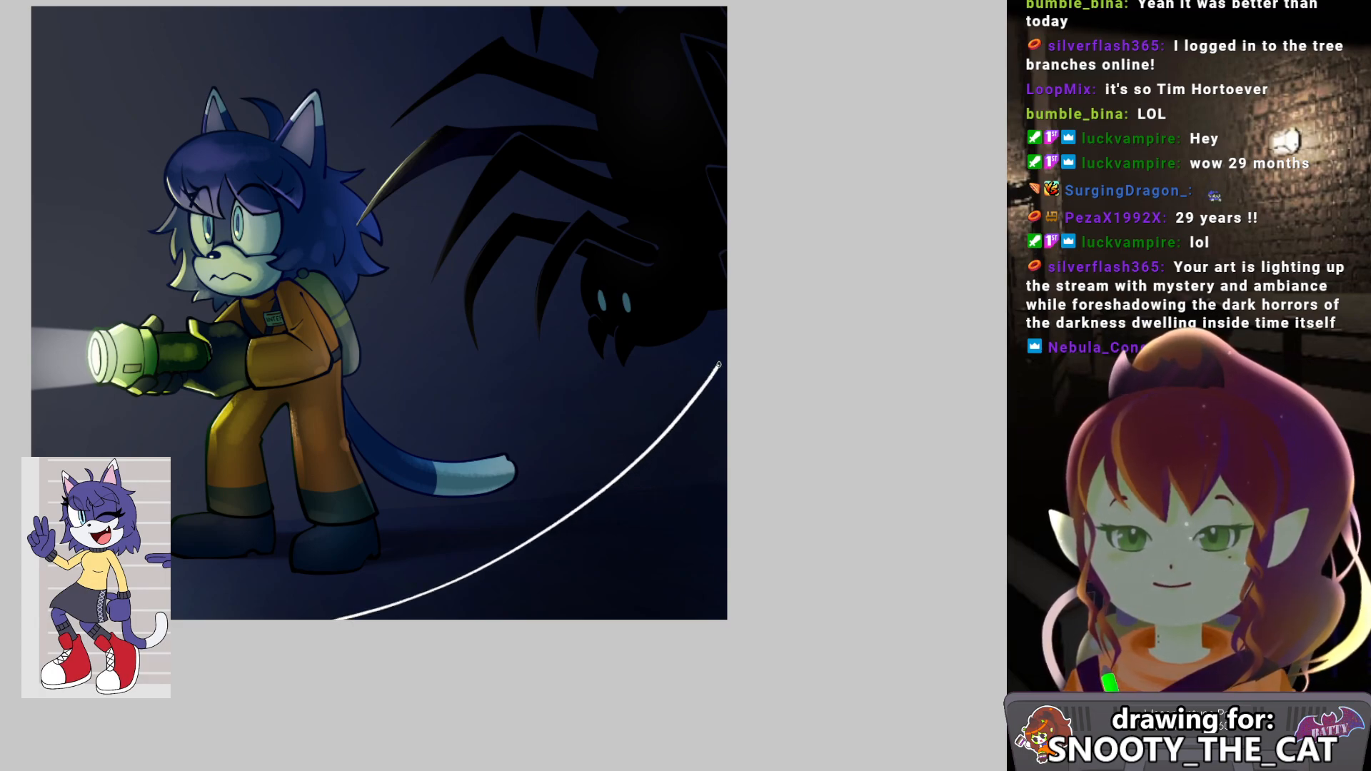
{"action": "key", "text": "ctrl+z"}
{"action": "left_click_drag", "start_coordinate": [628, 499], "coordinate": [624, 486]}
{"action": "mouse_move", "coordinate": [318, 614]}
{"action": "left_mouse_down"}
{"action": "mouse_move", "coordinate": [546, 534]}
{"action": "mouse_move", "coordinate": [662, 449]}
{"action": "mouse_move", "coordinate": [719, 383]}
{"action": "left_mouse_up"}
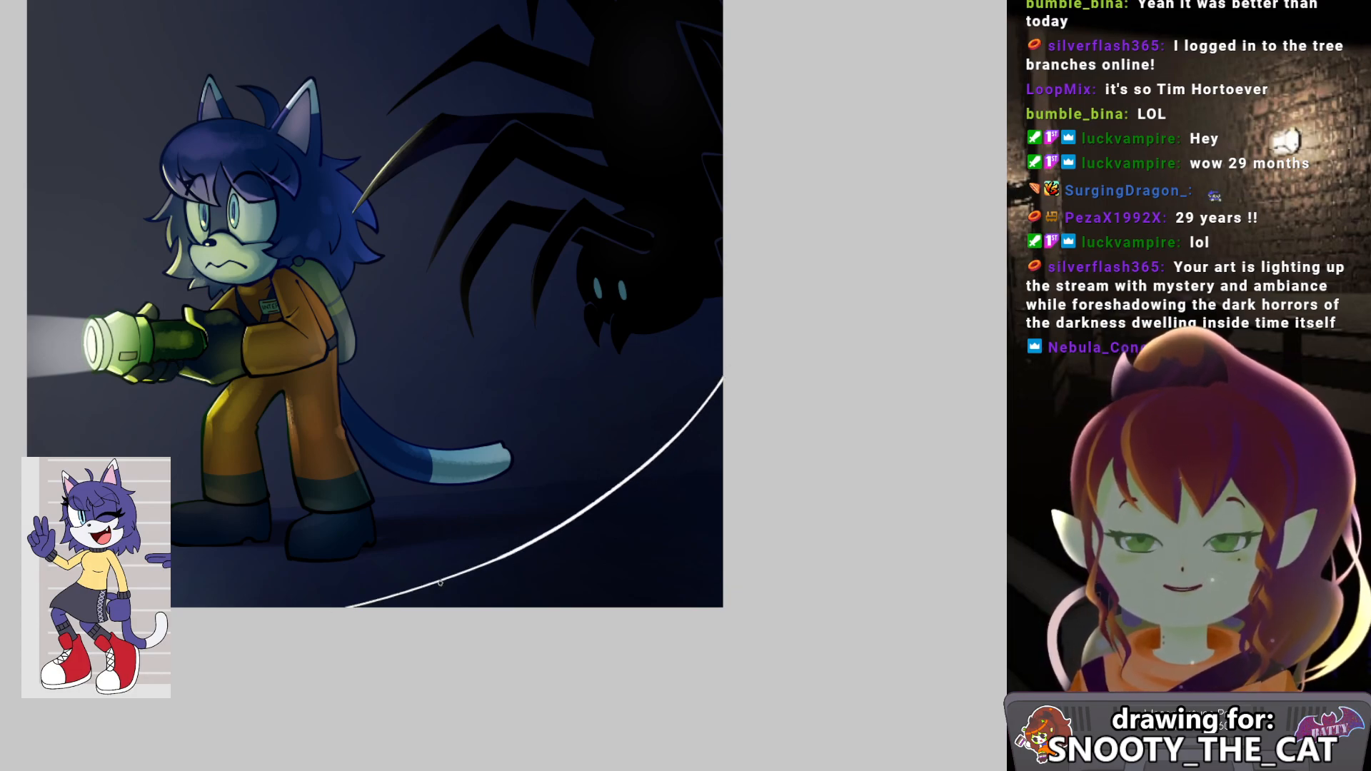
Draw three white straight web strands from the curved strand towards the picture's lower-right edges, redoing misplaced strokes.
{"action": "mouse_move", "coordinate": [450, 577]}
{"action": "left_mouse_down"}
{"action": "mouse_move", "coordinate": [518, 614]}
{"action": "mouse_move", "coordinate": [491, 600]}
{"action": "left_mouse_up"}
{"action": "key", "text": "ctrl+z"}
{"action": "left_click_drag", "start_coordinate": [570, 523], "coordinate": [656, 605]}
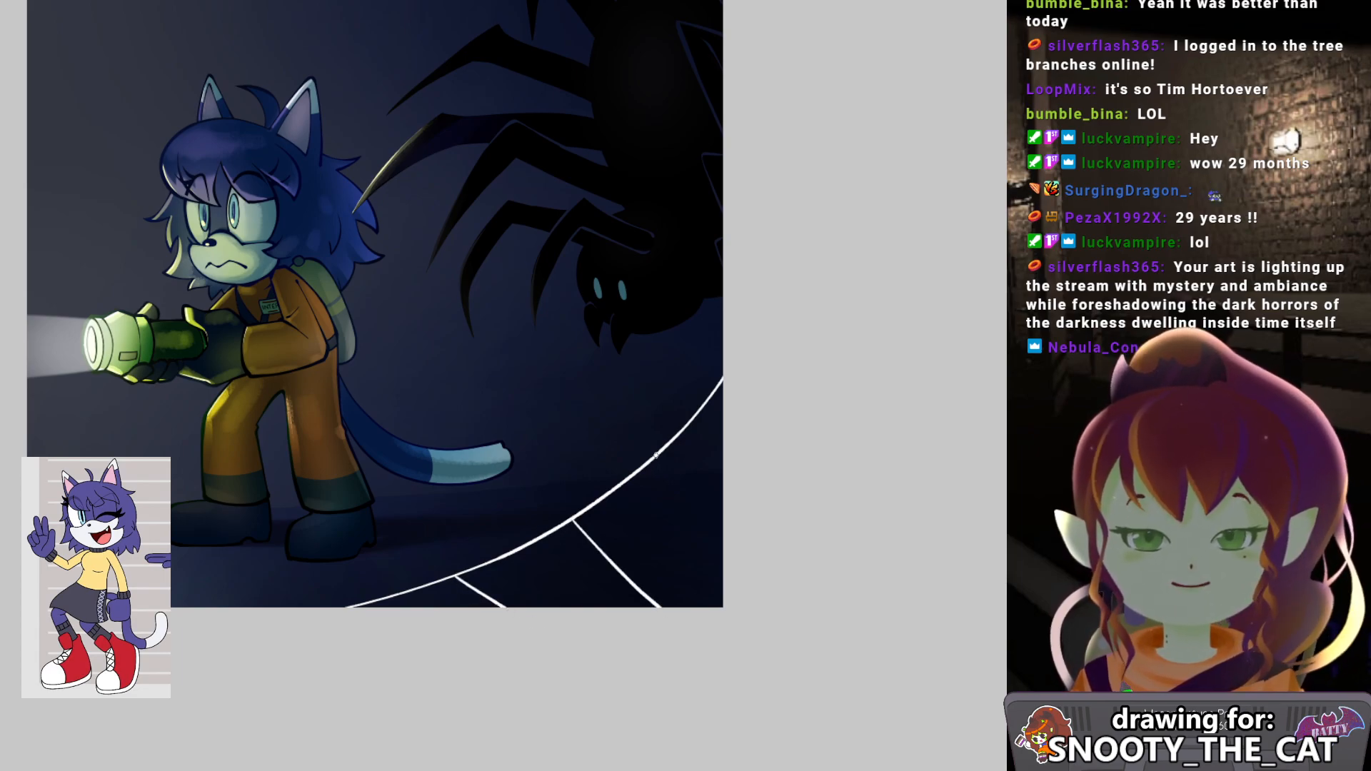
{"action": "left_click_drag", "start_coordinate": [663, 448], "coordinate": [721, 556]}
{"action": "key", "text": "ctrl+z"}
{"action": "left_click_drag", "start_coordinate": [666, 452], "coordinate": [713, 535]}
{"action": "mouse_move", "coordinate": [640, 466]}
{"action": "left_mouse_down"}
{"action": "mouse_move", "coordinate": [621, 514]}
{"action": "mouse_move", "coordinate": [667, 480]}
{"action": "left_mouse_up"}
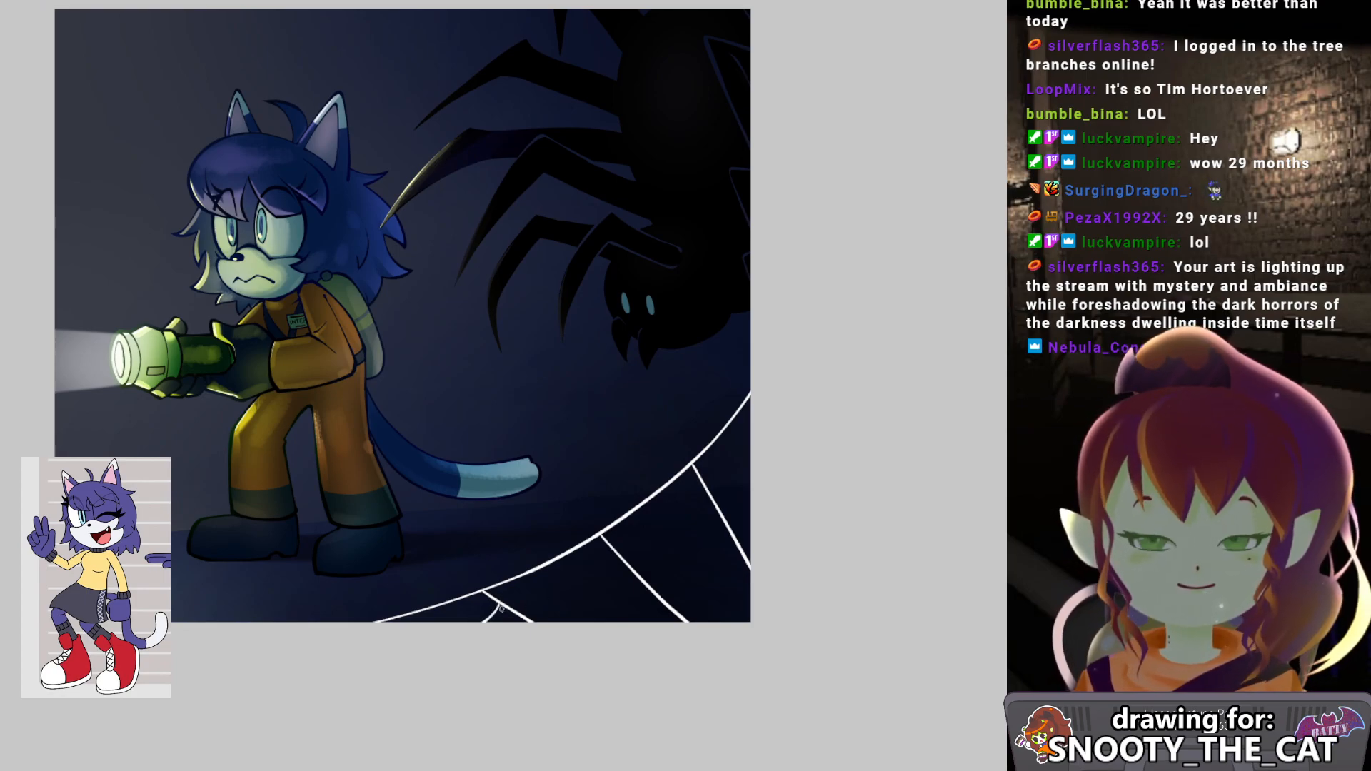
Link the straight strands of the lower-right web with rows of thin white curved threads.
{"action": "left_click_drag", "start_coordinate": [503, 604], "coordinate": [578, 594]}
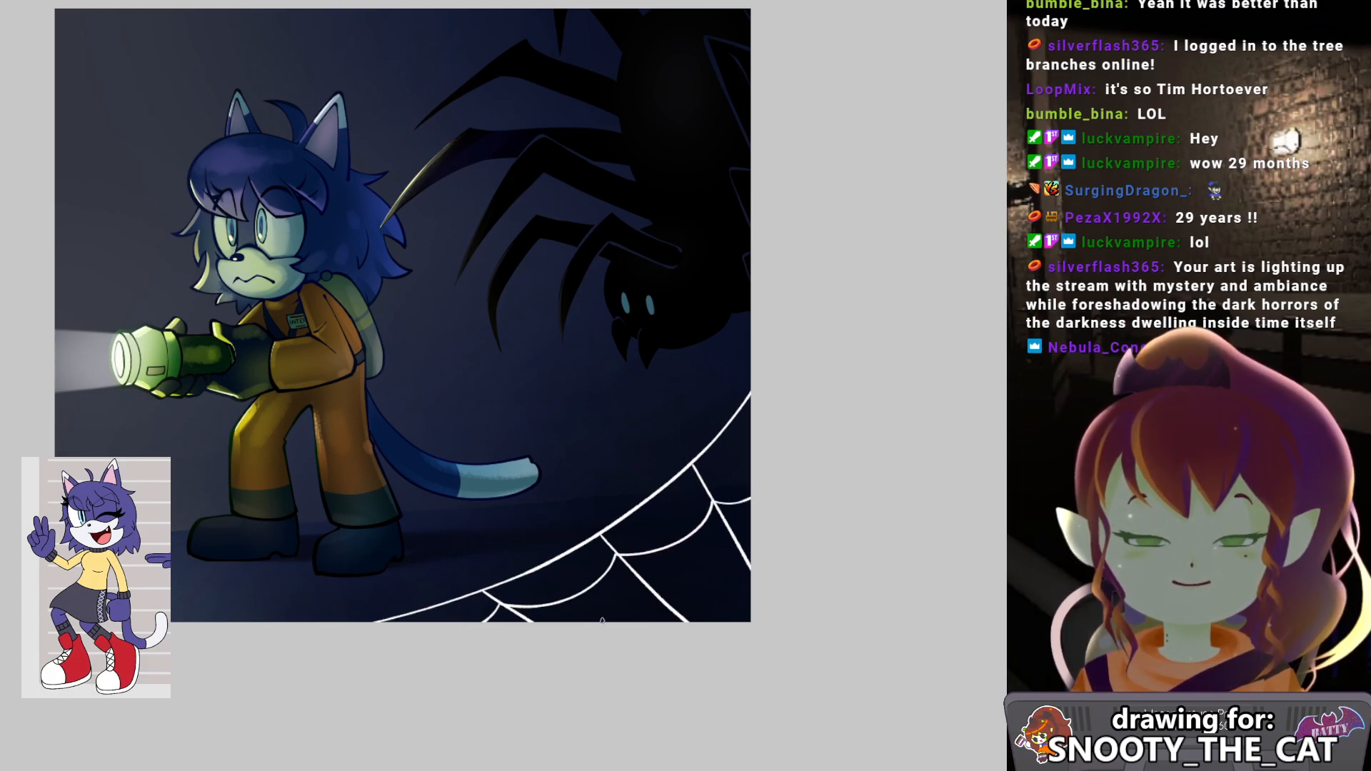
{"action": "left_click_drag", "start_coordinate": [648, 589], "coordinate": [703, 580]}
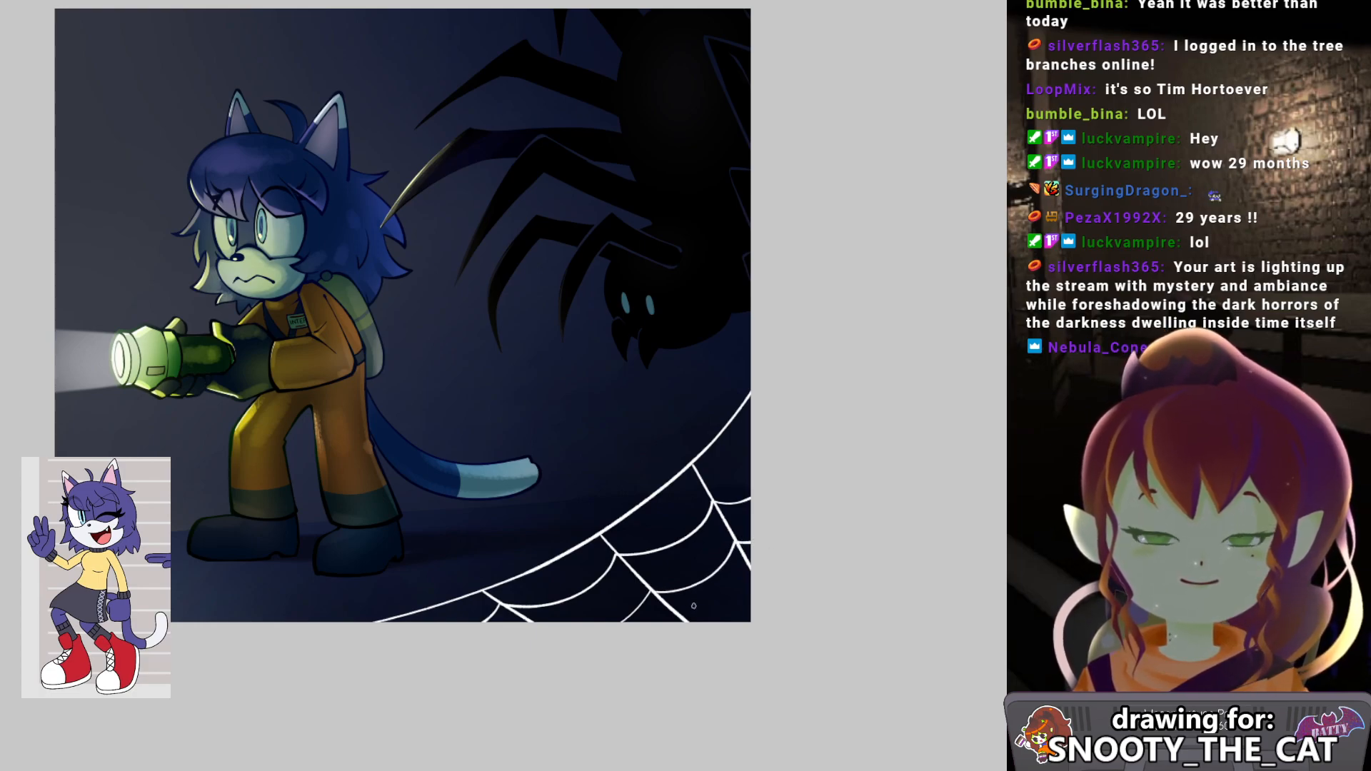
{"action": "left_click_drag", "start_coordinate": [687, 618], "coordinate": [728, 598]}
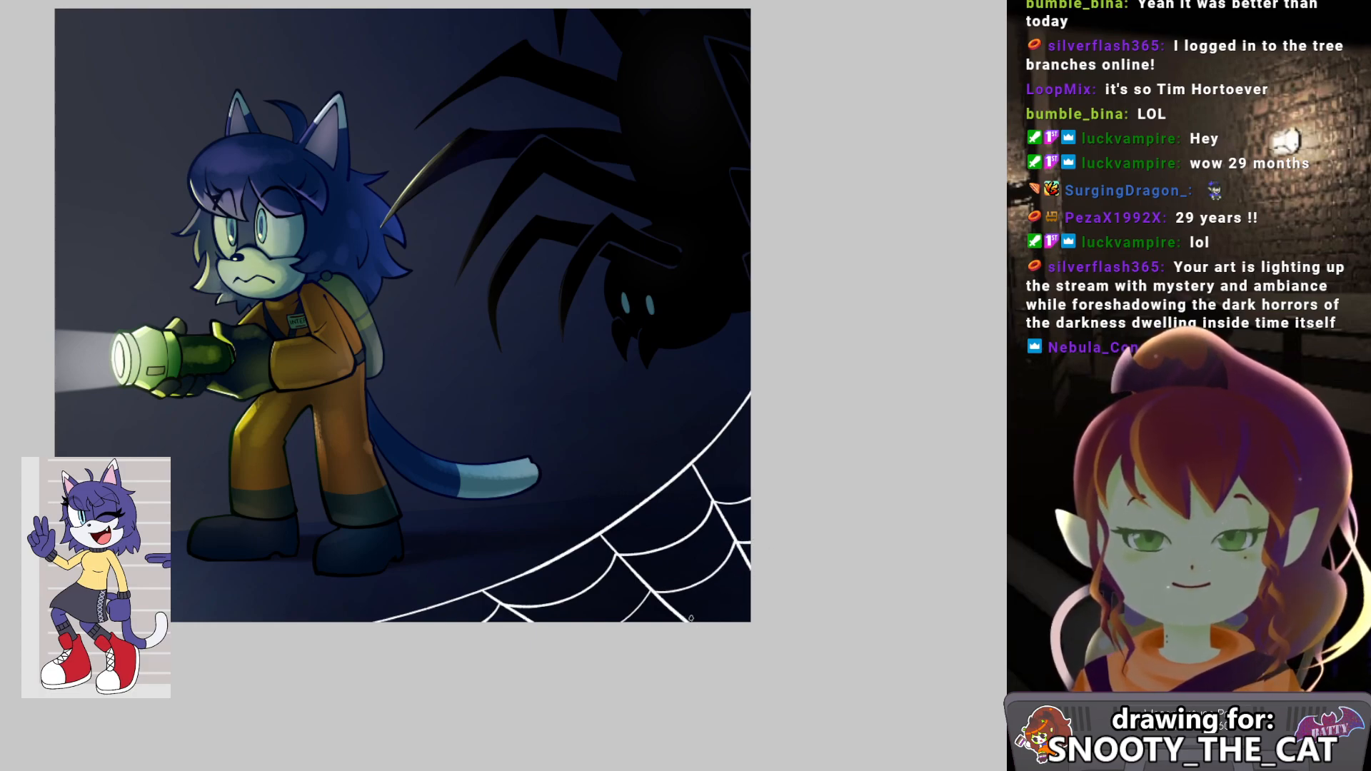
{"action": "mouse_move", "coordinate": [653, 439]}
{"action": "left_mouse_down"}
{"action": "mouse_move", "coordinate": [641, 521]}
{"action": "mouse_move", "coordinate": [708, 470]}
{"action": "mouse_move", "coordinate": [715, 445]}
{"action": "mouse_move", "coordinate": [629, 472]}
{"action": "left_mouse_up"}
{"action": "left_click_drag", "start_coordinate": [707, 545], "coordinate": [664, 594]}
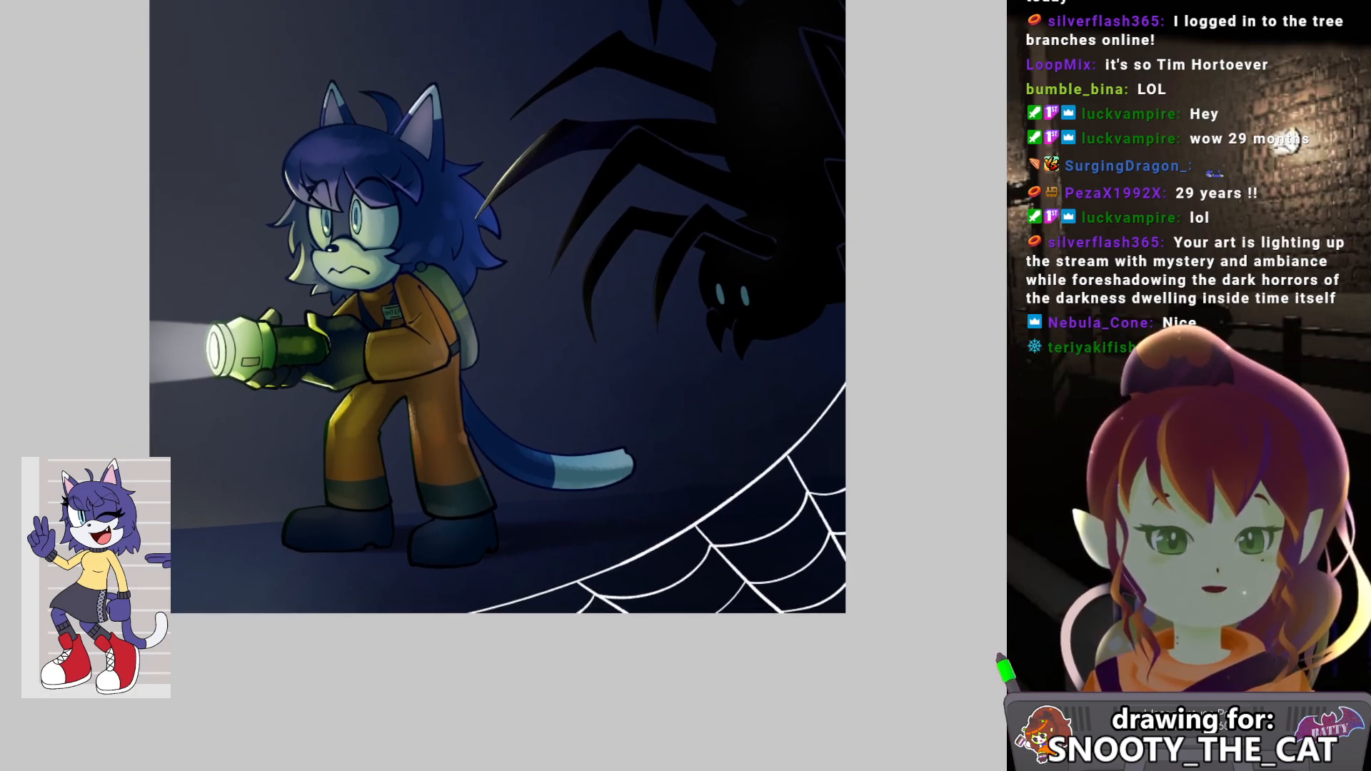
Try the web at 50% opacity, restore it to 100%, and softly erase it so most strands fade into the dark.
{"action": "key", "text": "5"}
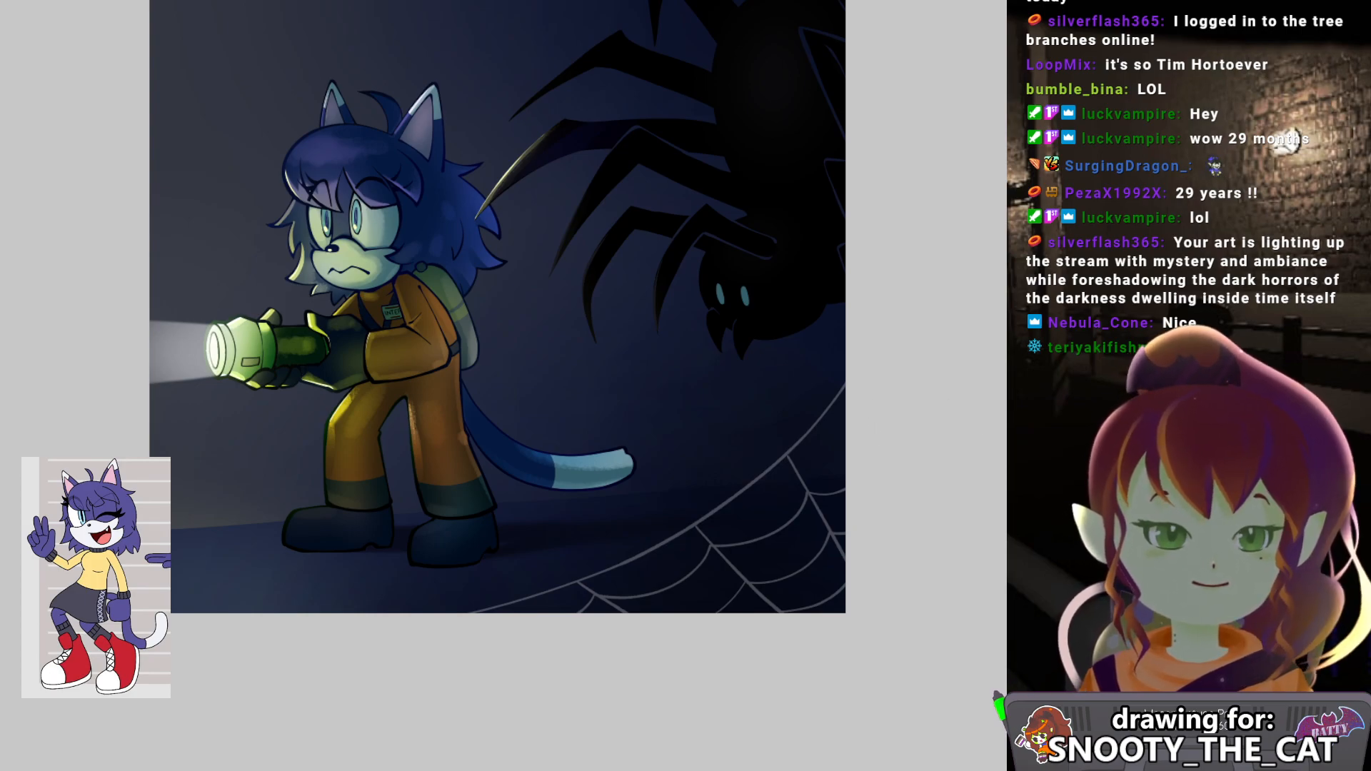
{"action": "key", "text": "0"}
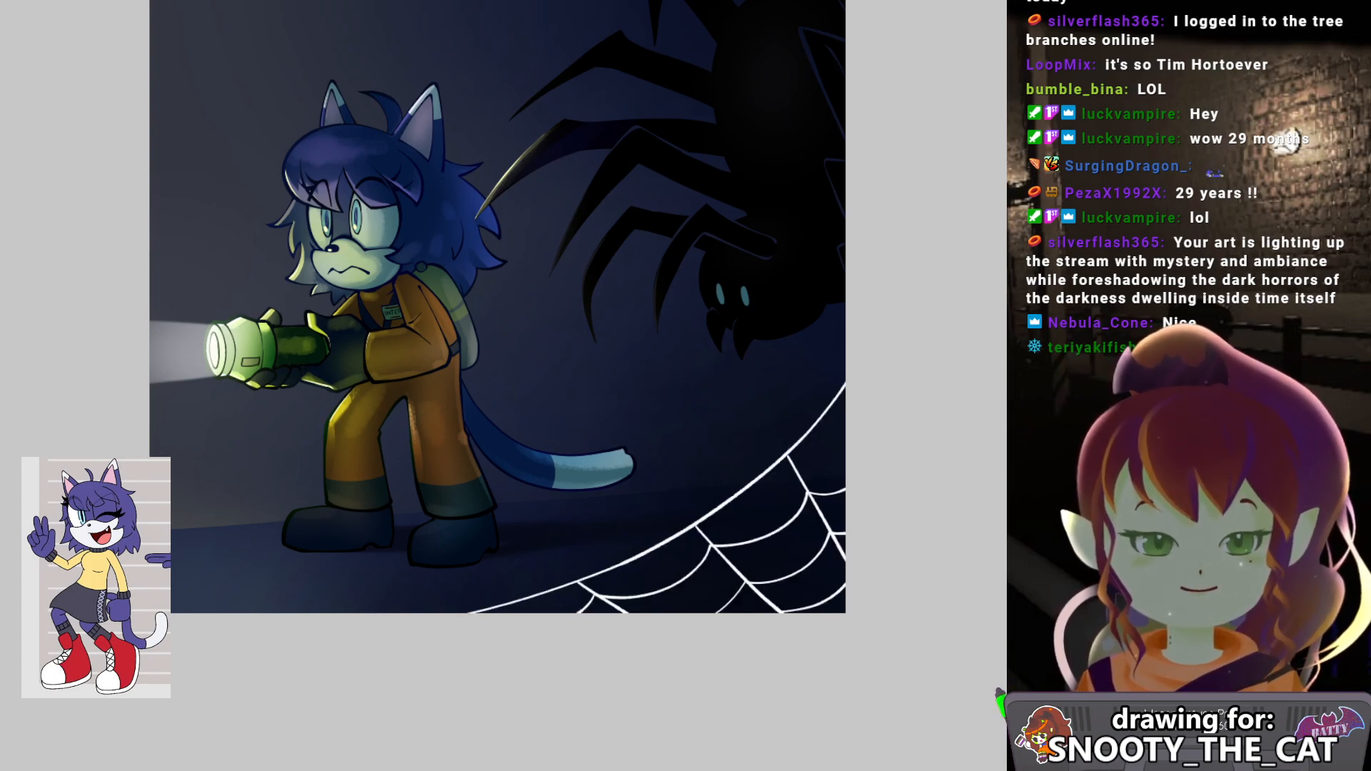
{"action": "key", "text": "e"}
{"action": "left_click_drag", "start_coordinate": [767, 518], "coordinate": [646, 521]}
{"action": "left_click_drag", "start_coordinate": [555, 540], "coordinate": [797, 353]}
{"action": "mouse_move", "coordinate": [664, 442]}
{"action": "left_mouse_down"}
{"action": "mouse_move", "coordinate": [645, 493]}
{"action": "mouse_move", "coordinate": [599, 504]}
{"action": "mouse_move", "coordinate": [597, 520]}
{"action": "mouse_move", "coordinate": [739, 554]}
{"action": "mouse_move", "coordinate": [630, 493]}
{"action": "mouse_move", "coordinate": [581, 504]}
{"action": "mouse_move", "coordinate": [507, 571]}
{"action": "mouse_move", "coordinate": [635, 578]}
{"action": "mouse_move", "coordinate": [728, 471]}
{"action": "mouse_move", "coordinate": [715, 377]}
{"action": "mouse_move", "coordinate": [743, 407]}
{"action": "mouse_move", "coordinate": [796, 424]}
{"action": "left_mouse_up"}
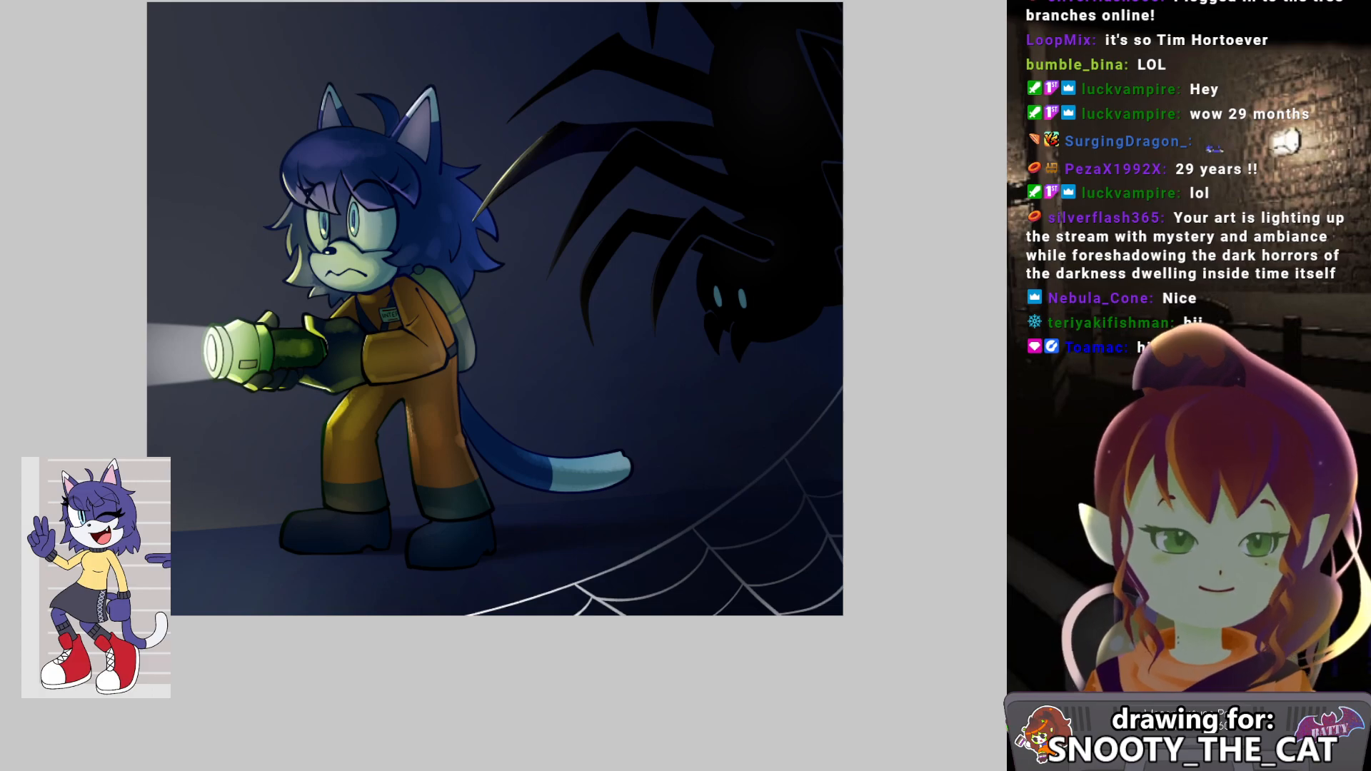
Draw a thin white curved web strand from the picture's lower-left edge behind the cat's legs, redoing it until the curve fits.
{"action": "left_click", "coordinate": [248, 447]}
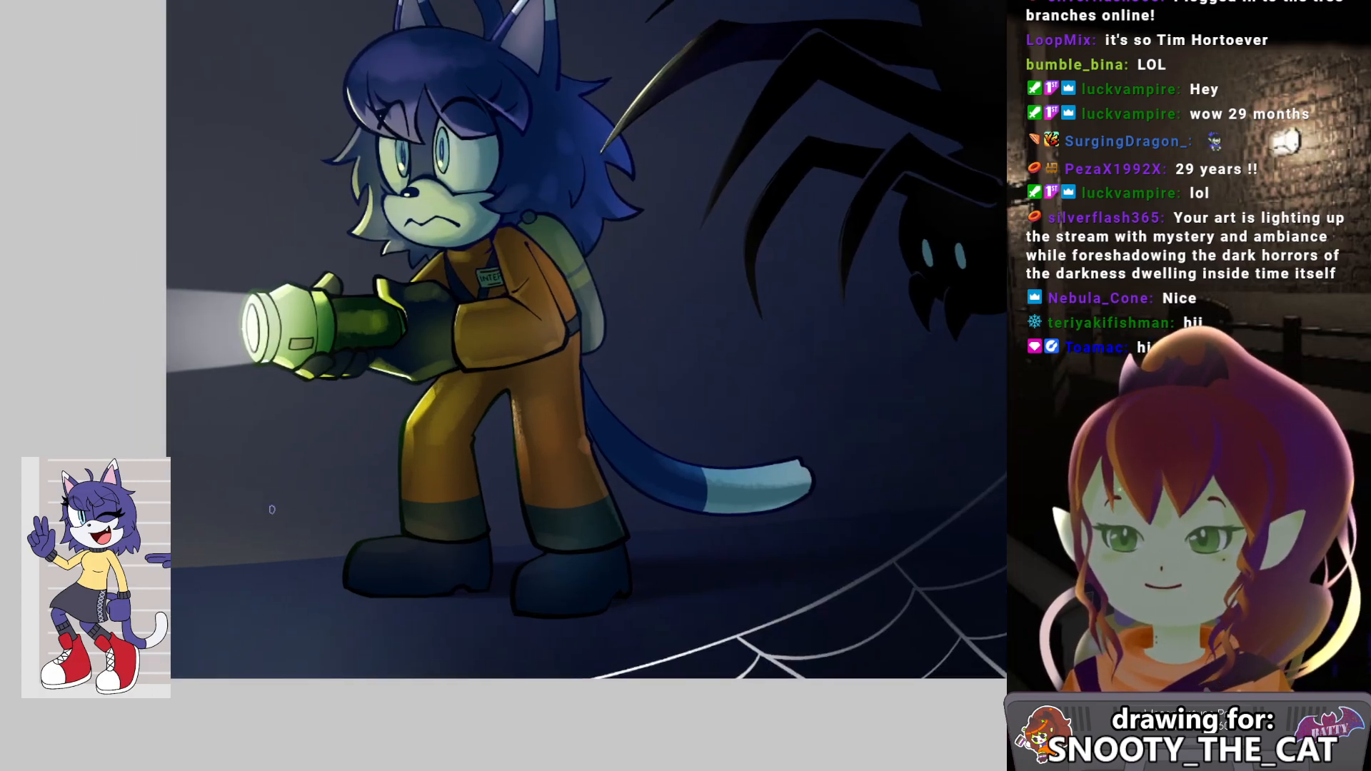
{"action": "left_click_drag", "start_coordinate": [145, 417], "coordinate": [310, 497]}
{"action": "key", "text": "ctrl+z"}
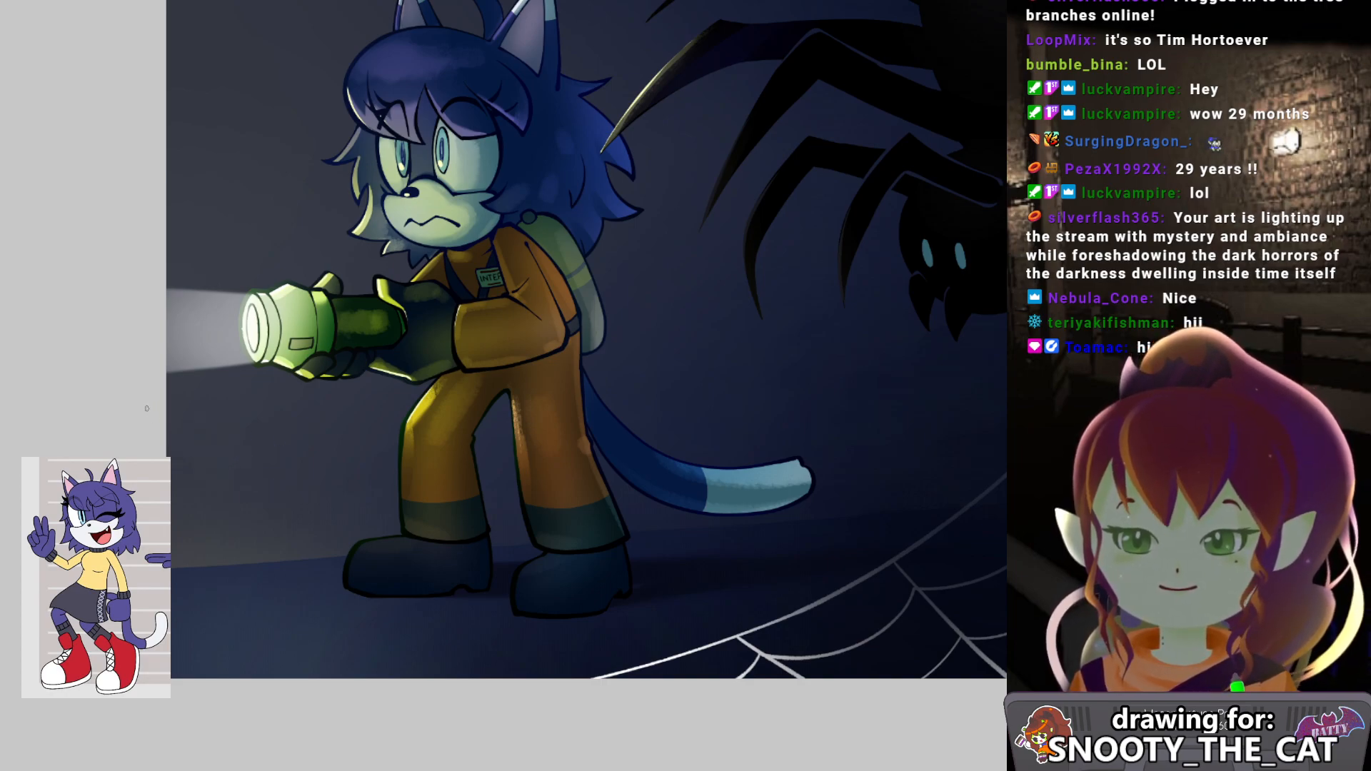
{"action": "left_click_drag", "start_coordinate": [177, 451], "coordinate": [339, 526]}
{"action": "key", "text": "ctrl+z"}
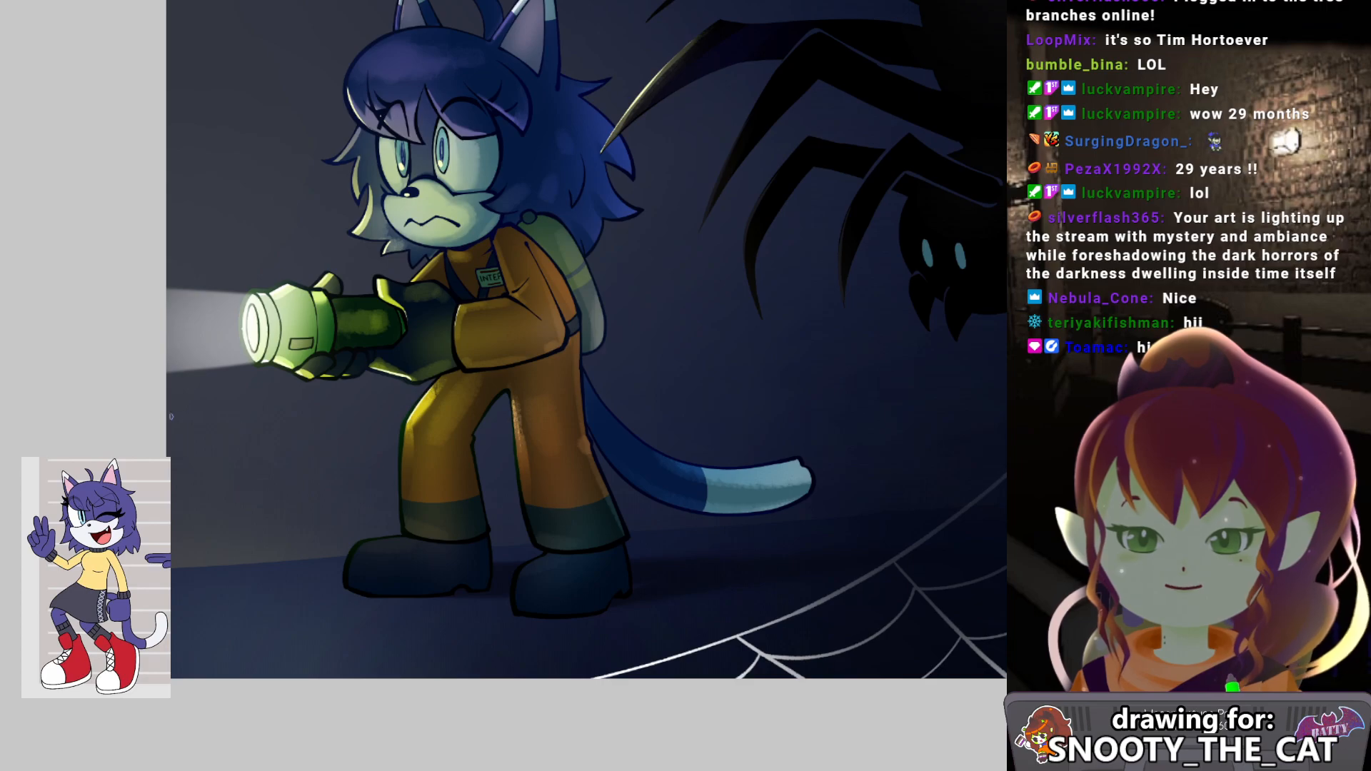
{"action": "left_click_drag", "start_coordinate": [195, 447], "coordinate": [400, 502]}
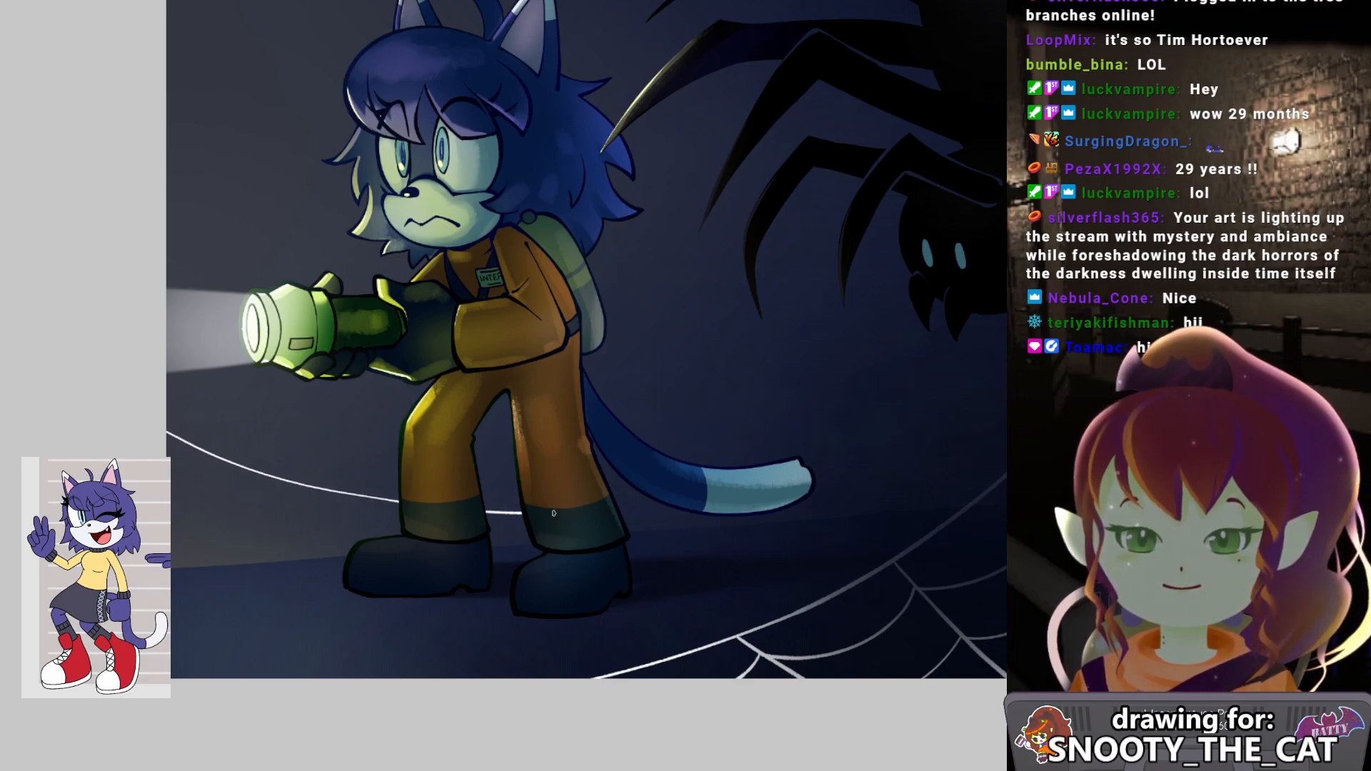
{"action": "key", "text": "ctrl+z"}
{"action": "mouse_move", "coordinate": [172, 426]}
{"action": "left_mouse_down"}
{"action": "mouse_move", "coordinate": [346, 492]}
{"action": "mouse_move", "coordinate": [472, 519]}
{"action": "left_mouse_up"}
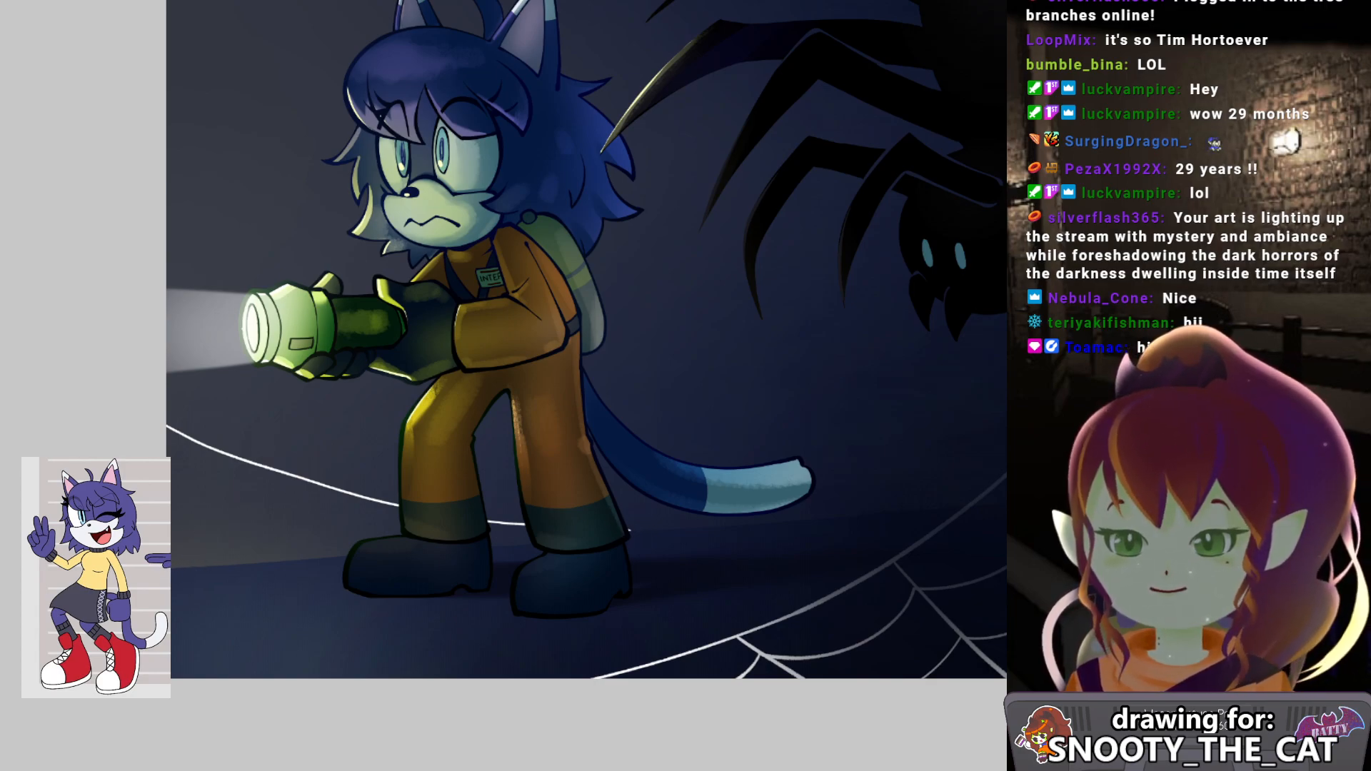
Fill in the lower-left web with a strand along the floor, straight spokes and curved cross threads, redoing misplaced threads.
{"action": "left_click_drag", "start_coordinate": [225, 569], "coordinate": [348, 552]}
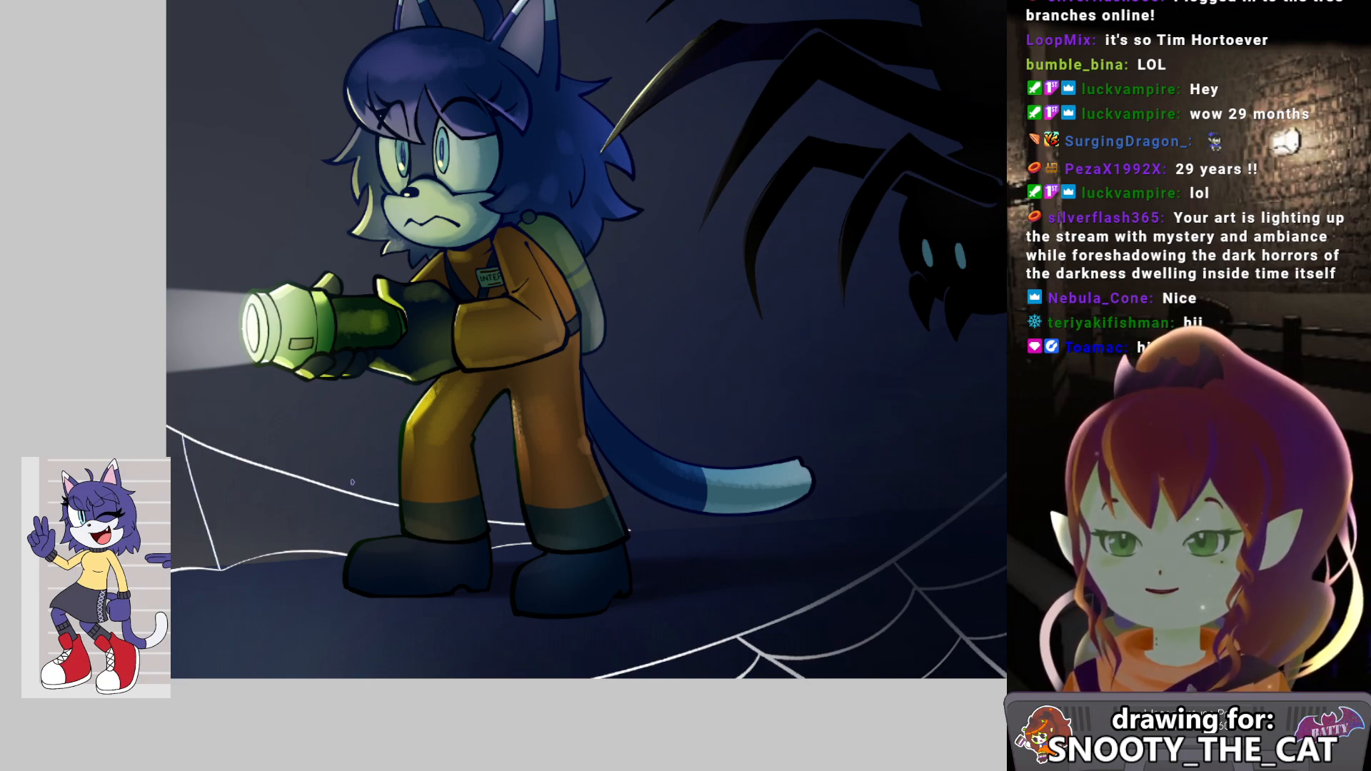
{"action": "left_click_drag", "start_coordinate": [291, 490], "coordinate": [345, 536]}
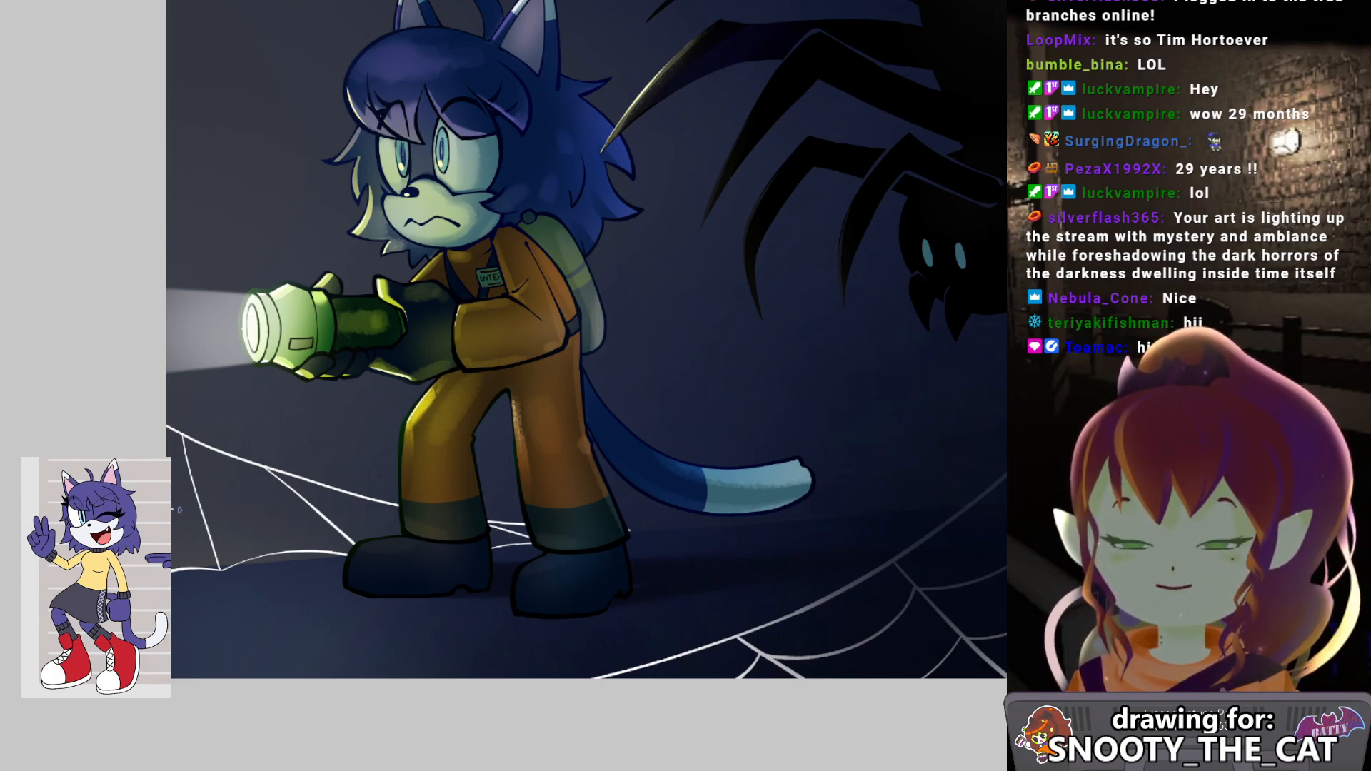
{"action": "left_click_drag", "start_coordinate": [216, 547], "coordinate": [271, 524]}
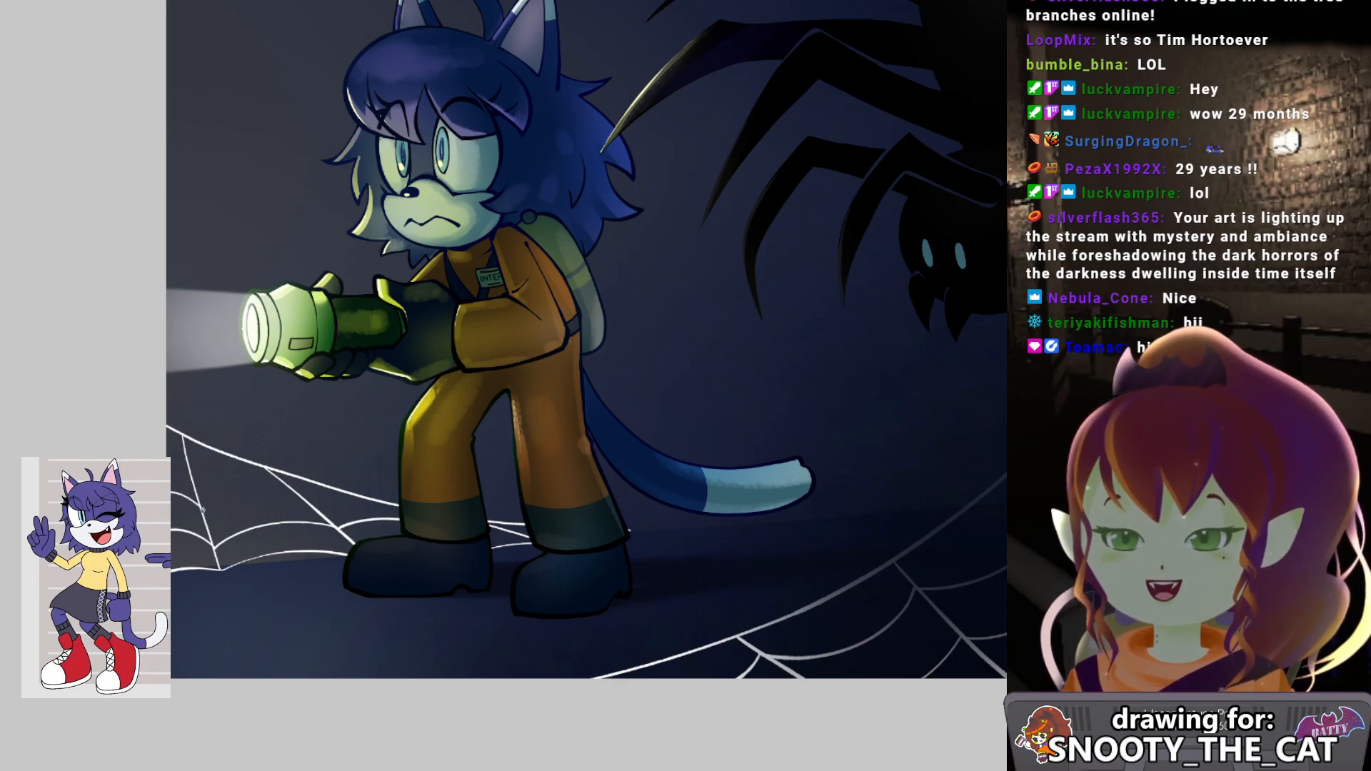
{"action": "left_click_drag", "start_coordinate": [286, 497], "coordinate": [301, 502]}
{"action": "key", "text": "ctrl+z"}
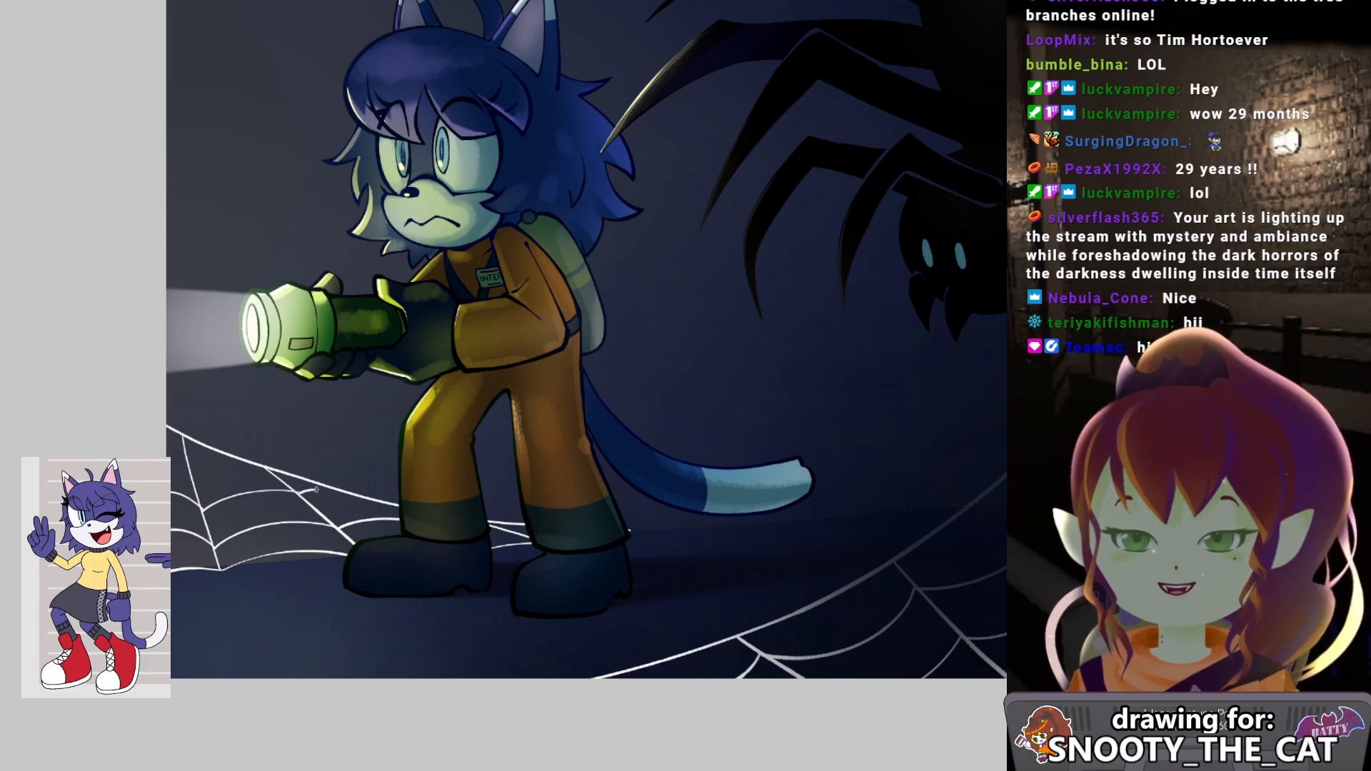
{"action": "key", "text": "ctrl+z"}
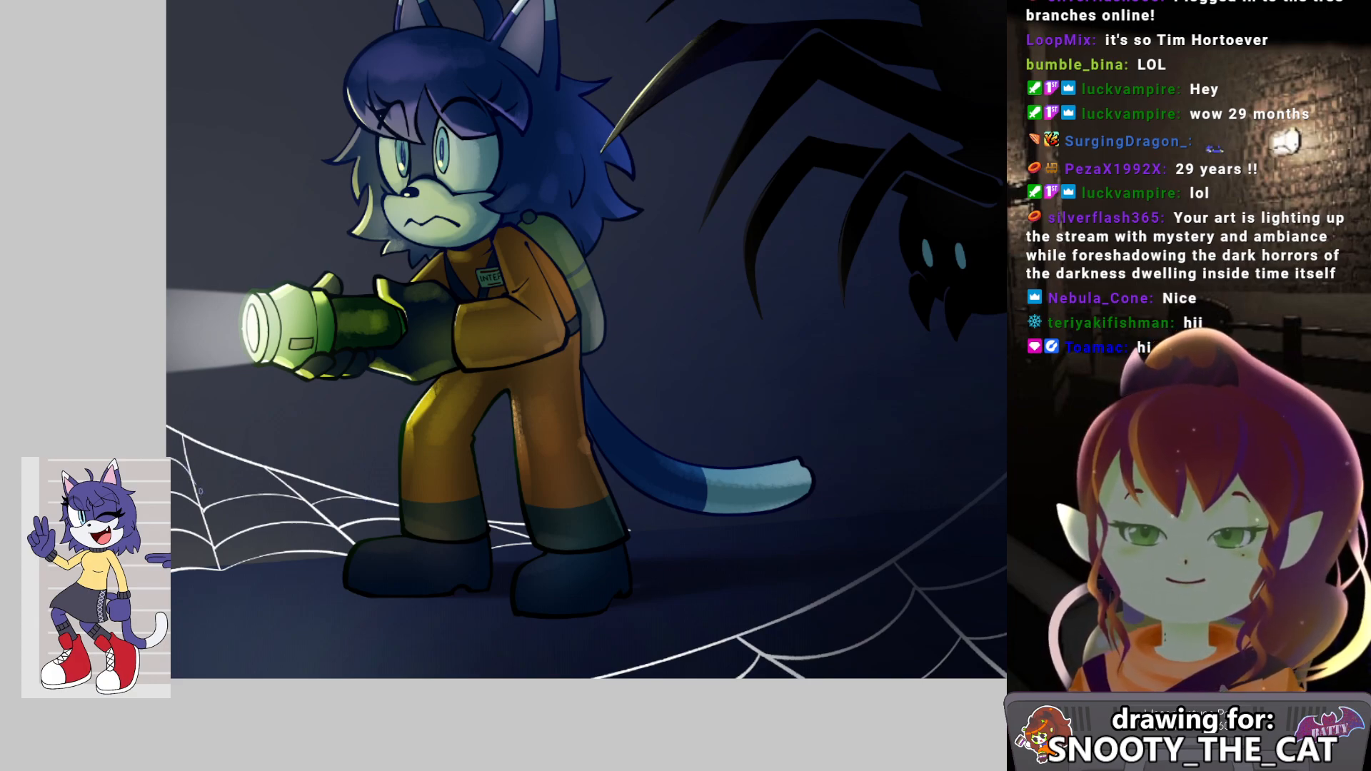
{"action": "left_click_drag", "start_coordinate": [197, 486], "coordinate": [271, 472]}
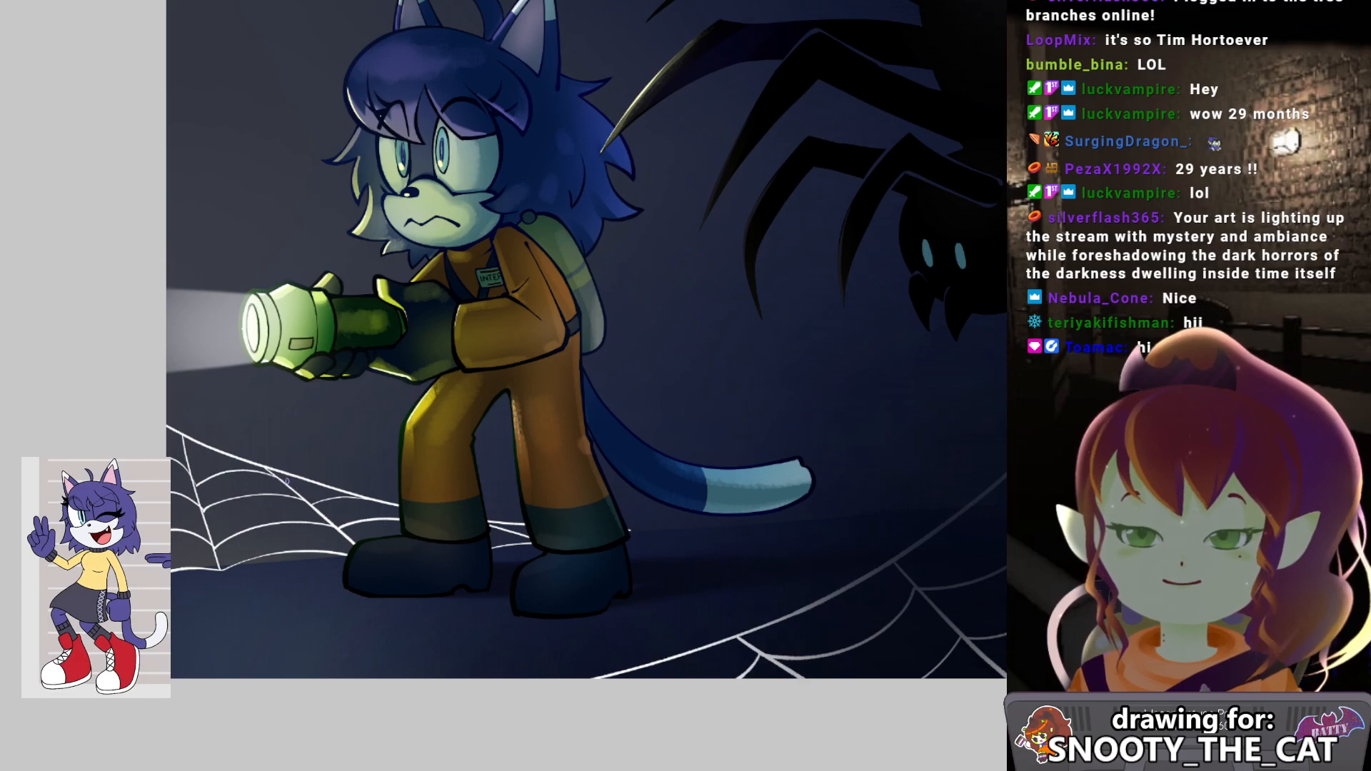
{"action": "mouse_move", "coordinate": [298, 527]}
{"action": "left_mouse_down"}
{"action": "mouse_move", "coordinate": [232, 561]}
{"action": "mouse_move", "coordinate": [246, 554]}
{"action": "left_mouse_up"}
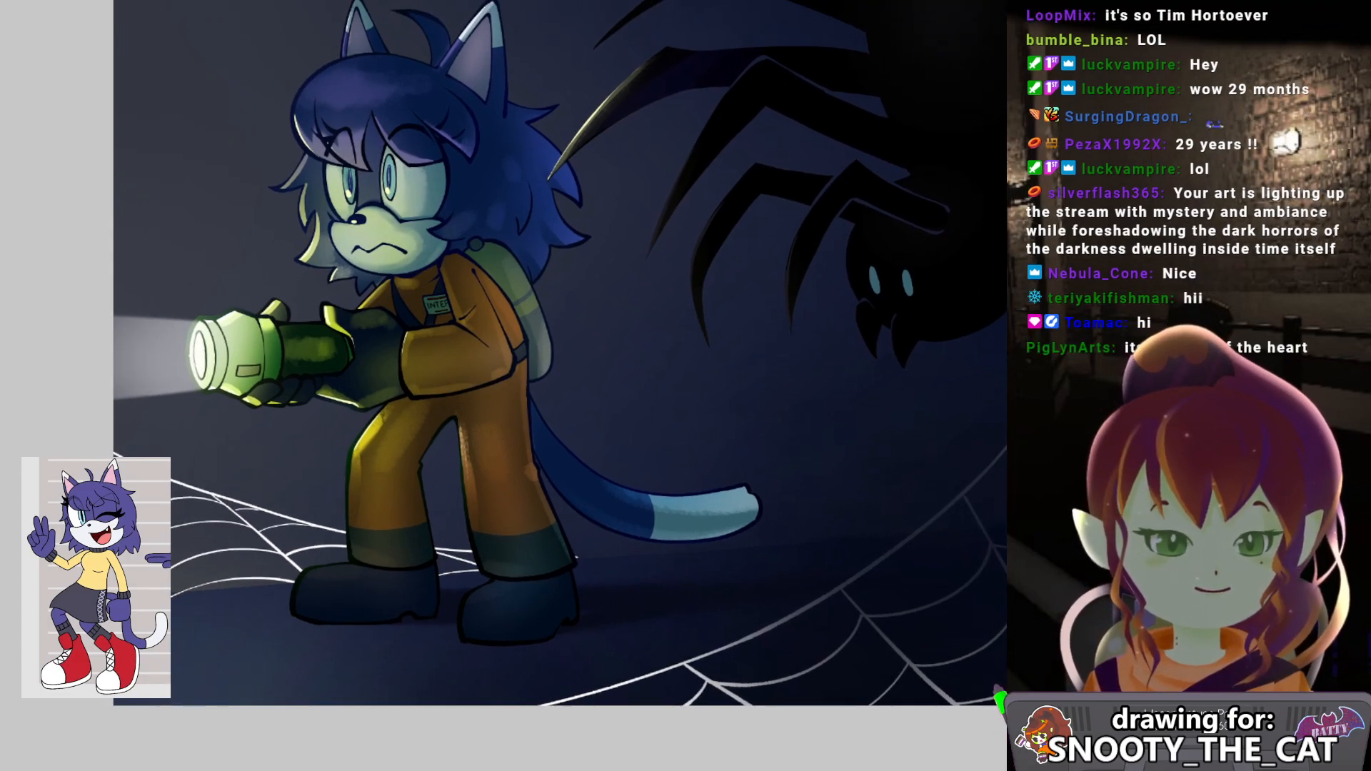
Fade the lower-left web with a large soft eraser so its strands blend into the background.
{"action": "left_click_drag", "start_coordinate": [593, 497], "coordinate": [577, 461]}
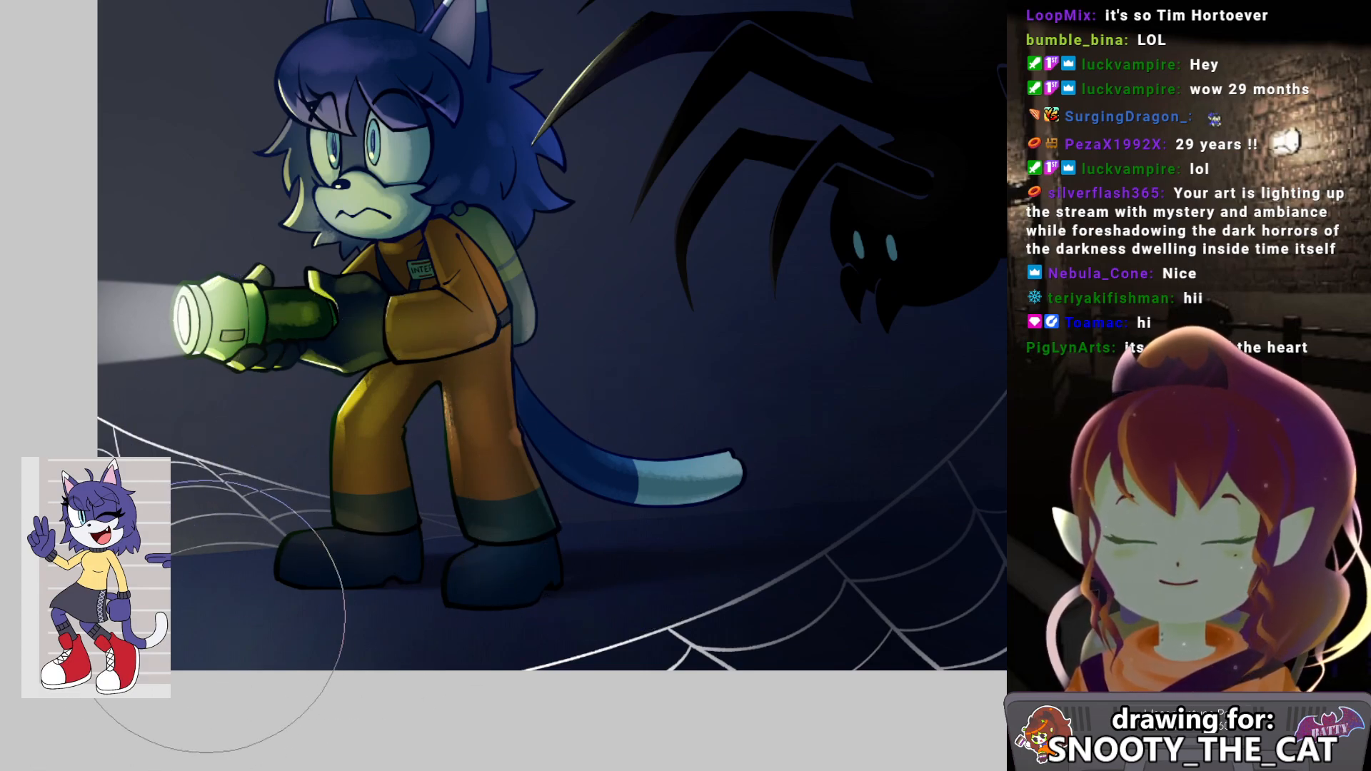
{"action": "left_click_drag", "start_coordinate": [523, 357], "coordinate": [428, 447]}
{"action": "left_click_drag", "start_coordinate": [534, 426], "coordinate": [517, 422]}
{"action": "left_click_drag", "start_coordinate": [539, 504], "coordinate": [574, 506]}
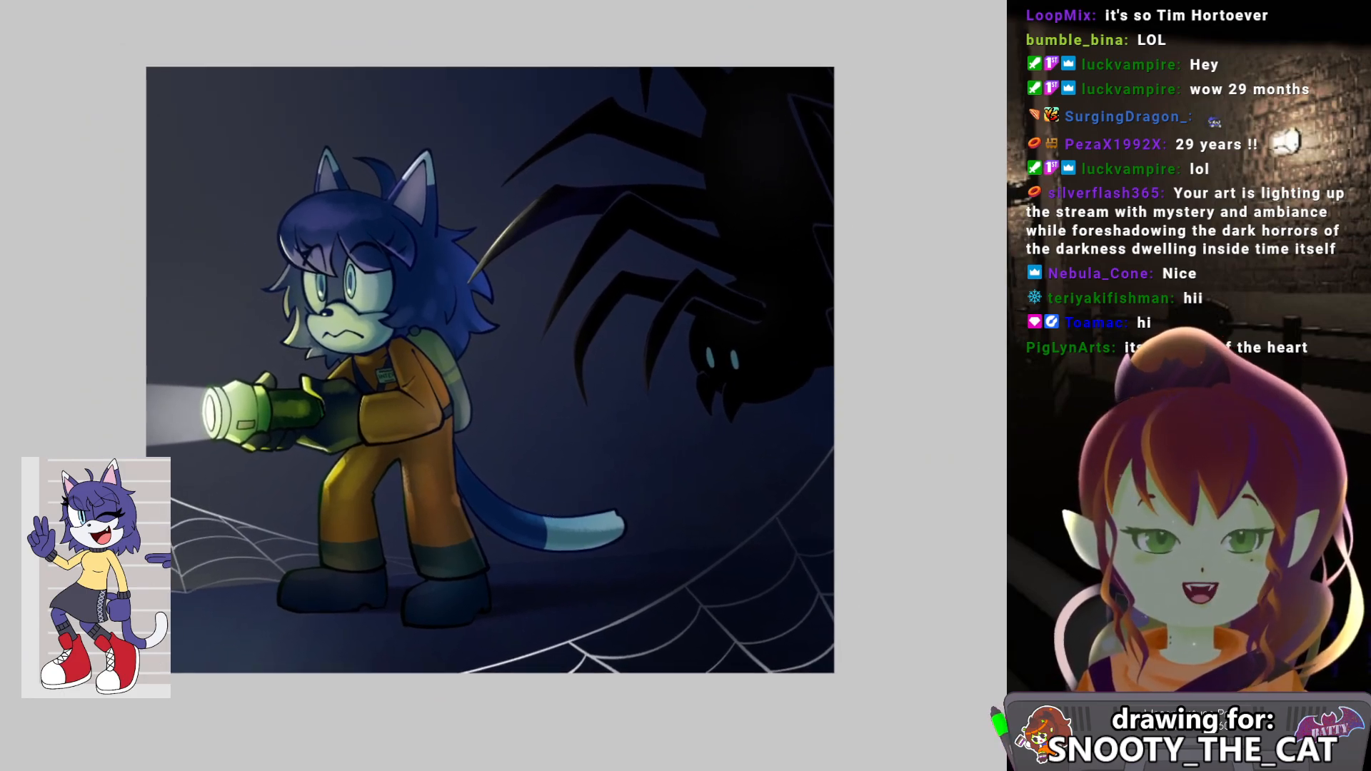
Adjust the whole picture's colours for a brighter flashlight beam, stronger contrast and more saturated blues.
{"action": "left_click_drag", "start_coordinate": [491, 334], "coordinate": [479, 346]}
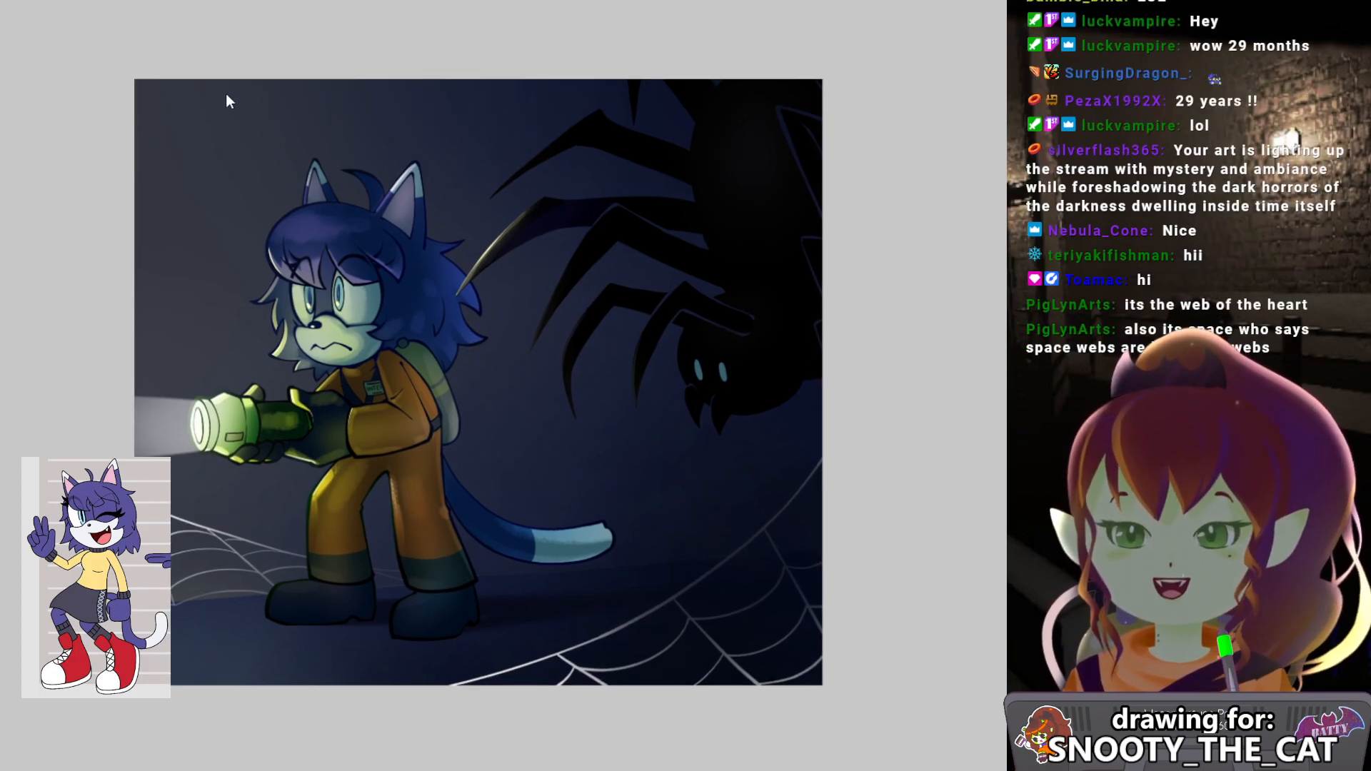
{"action": "left_click_drag", "start_coordinate": [521, 507], "coordinate": [554, 508]}
{"action": "left_click_drag", "start_coordinate": [872, 532], "coordinate": [997, 538]}
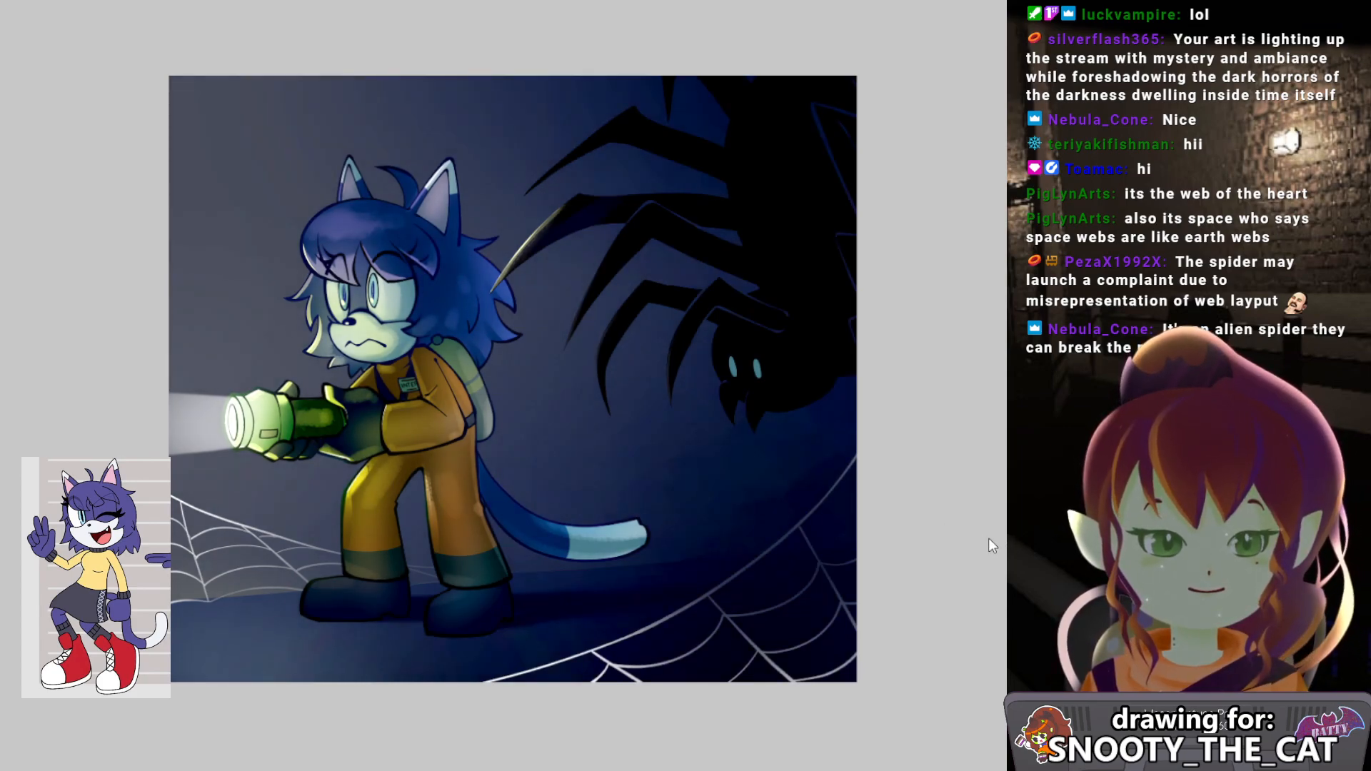
{"action": "left_click_drag", "start_coordinate": [989, 540], "coordinate": [971, 525]}
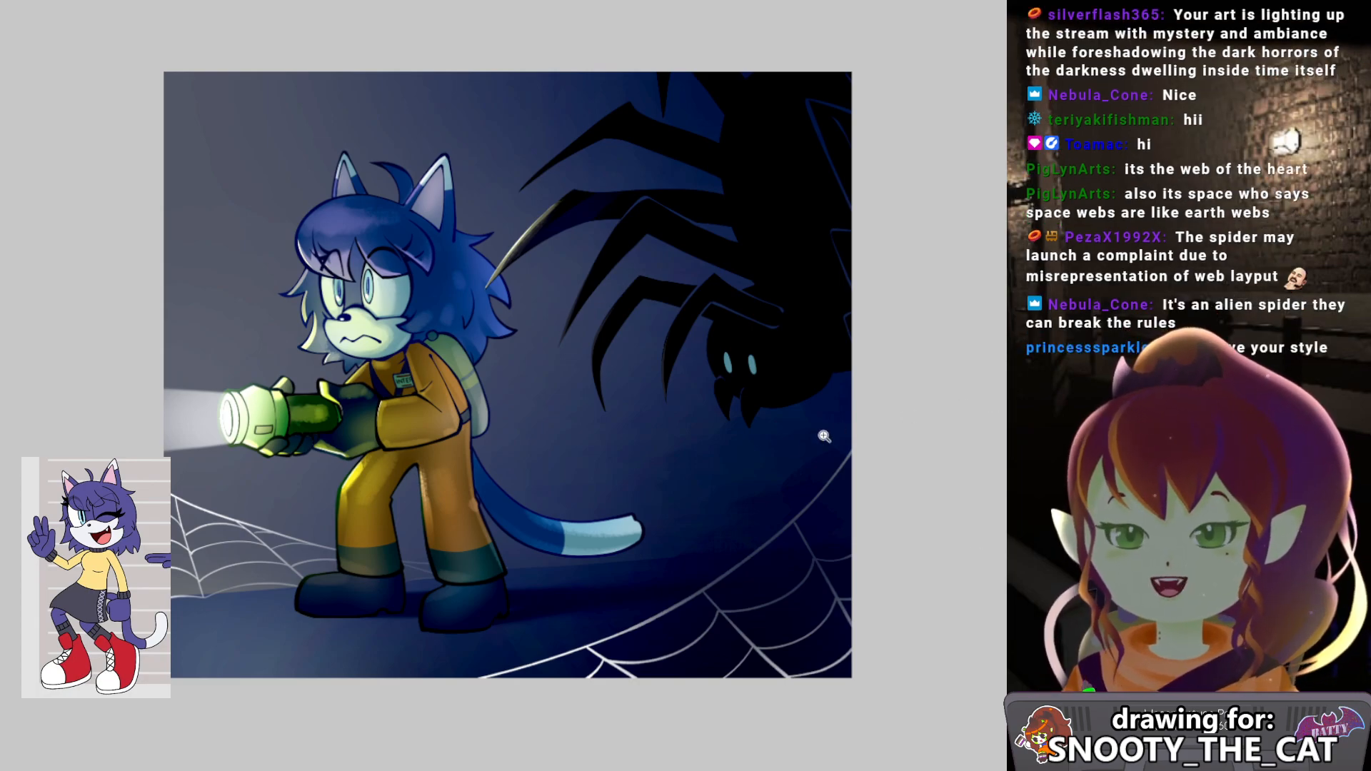
Add noise grain over the whole picture, undo the heavy version to keep it subtle, and check the texture up close.
{"action": "left_click_drag", "start_coordinate": [765, 509], "coordinate": [783, 504]}
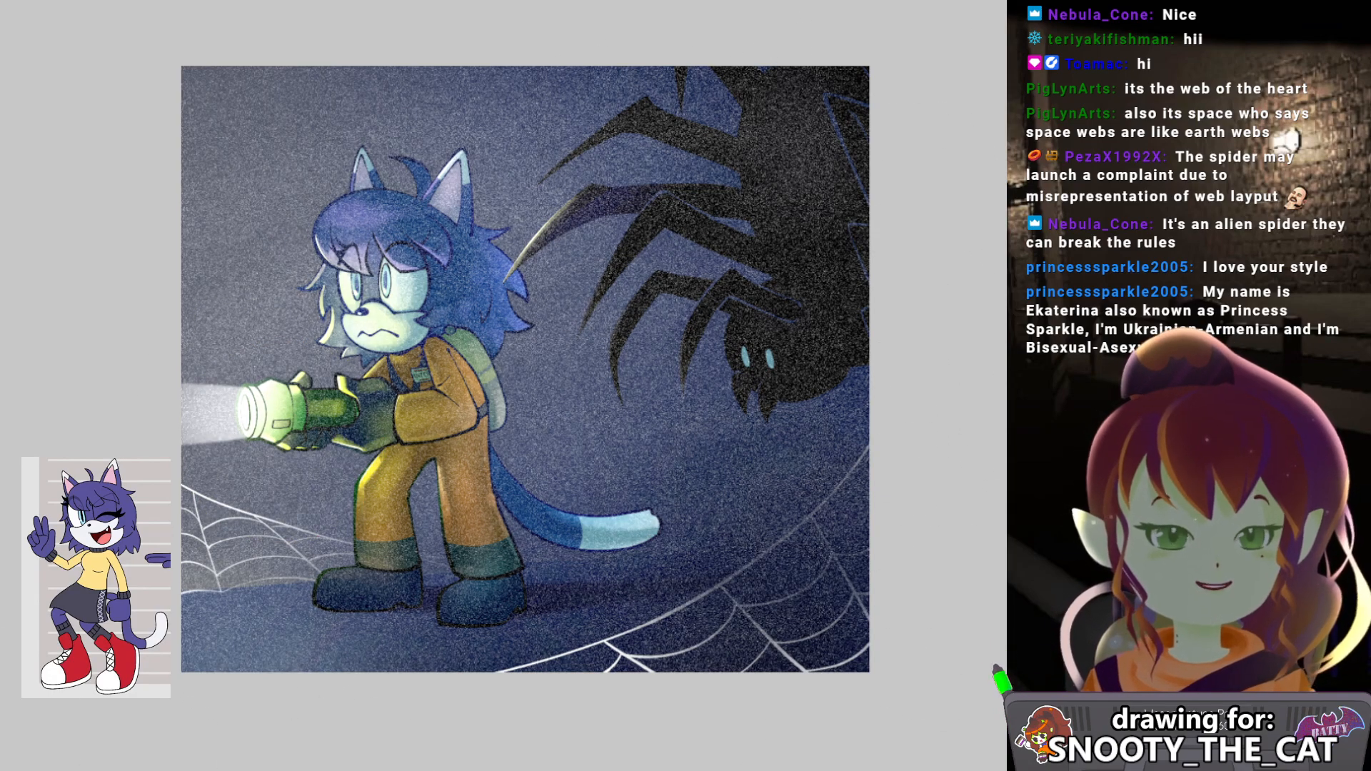
{"action": "key", "text": "ctrl+z"}
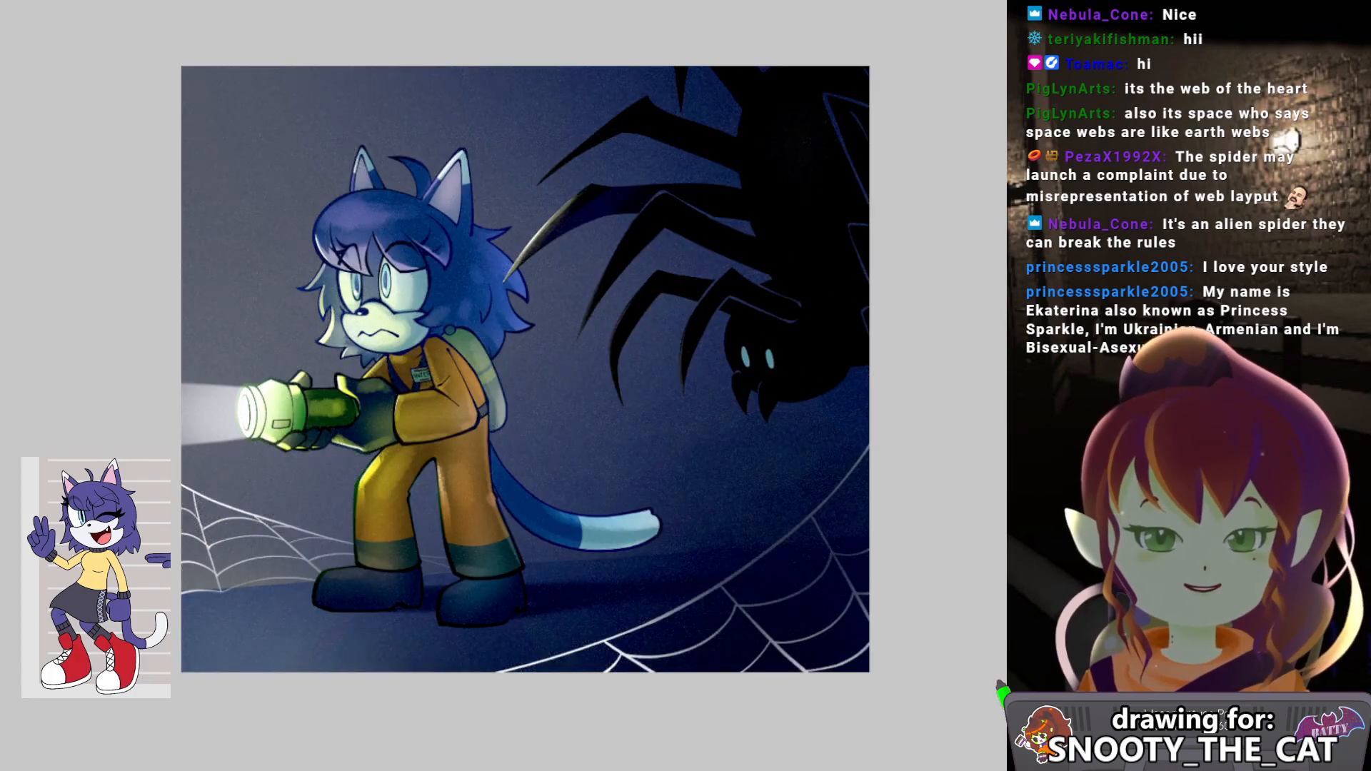
{"action": "left_click_drag", "start_coordinate": [420, 320], "coordinate": [602, 320]}
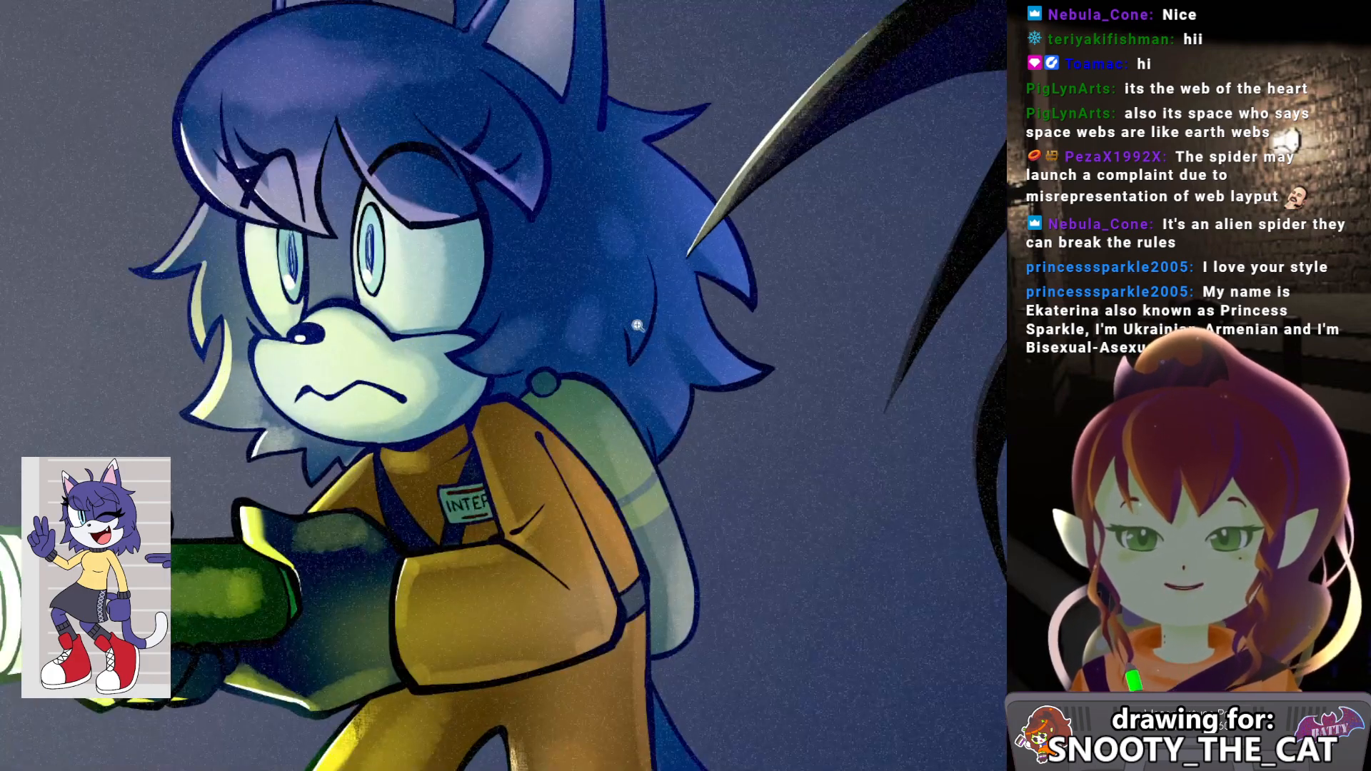
{"action": "scroll", "coordinate": [661, 437], "scroll_direction": "down", "scroll_amount": 2}
{"action": "left_click_drag", "start_coordinate": [666, 444], "coordinate": [628, 444]}
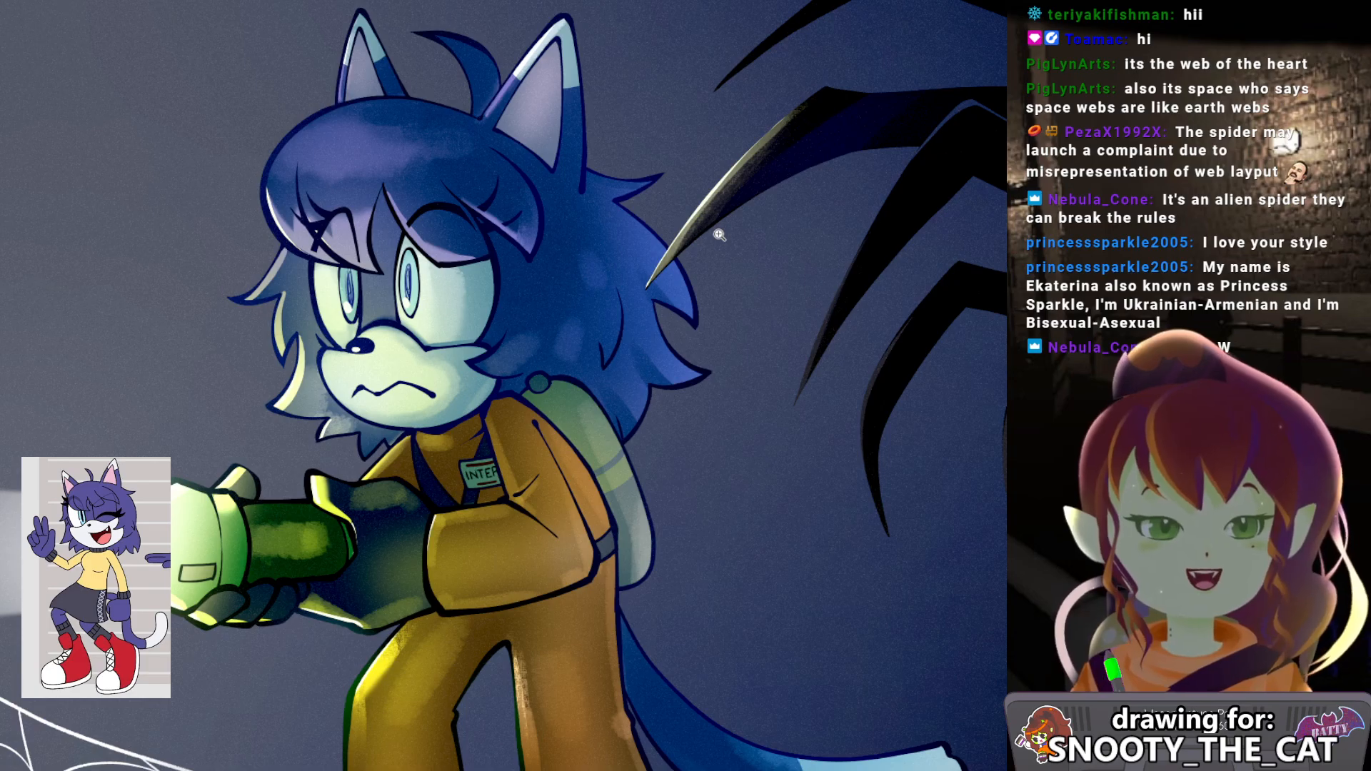
{"action": "left_click_drag", "start_coordinate": [498, 401], "coordinate": [443, 421]}
{"action": "left_click_drag", "start_coordinate": [519, 439], "coordinate": [443, 388]}
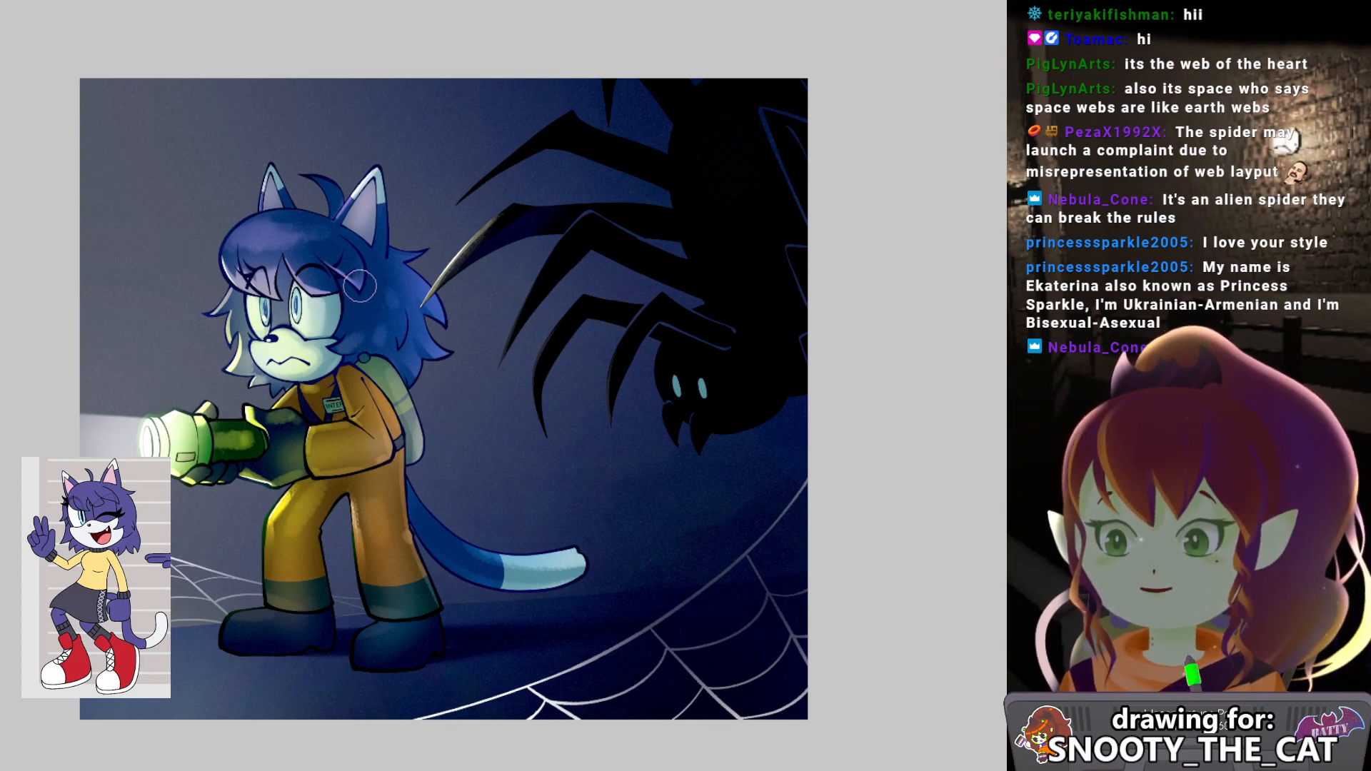
{"action": "left_click_drag", "start_coordinate": [369, 304], "coordinate": [402, 307]}
Paint the spider's left eye glowing white with a soft brush, undoing a stray stroke and shrinking the brush to fit.
{"action": "key", "text": "b"}
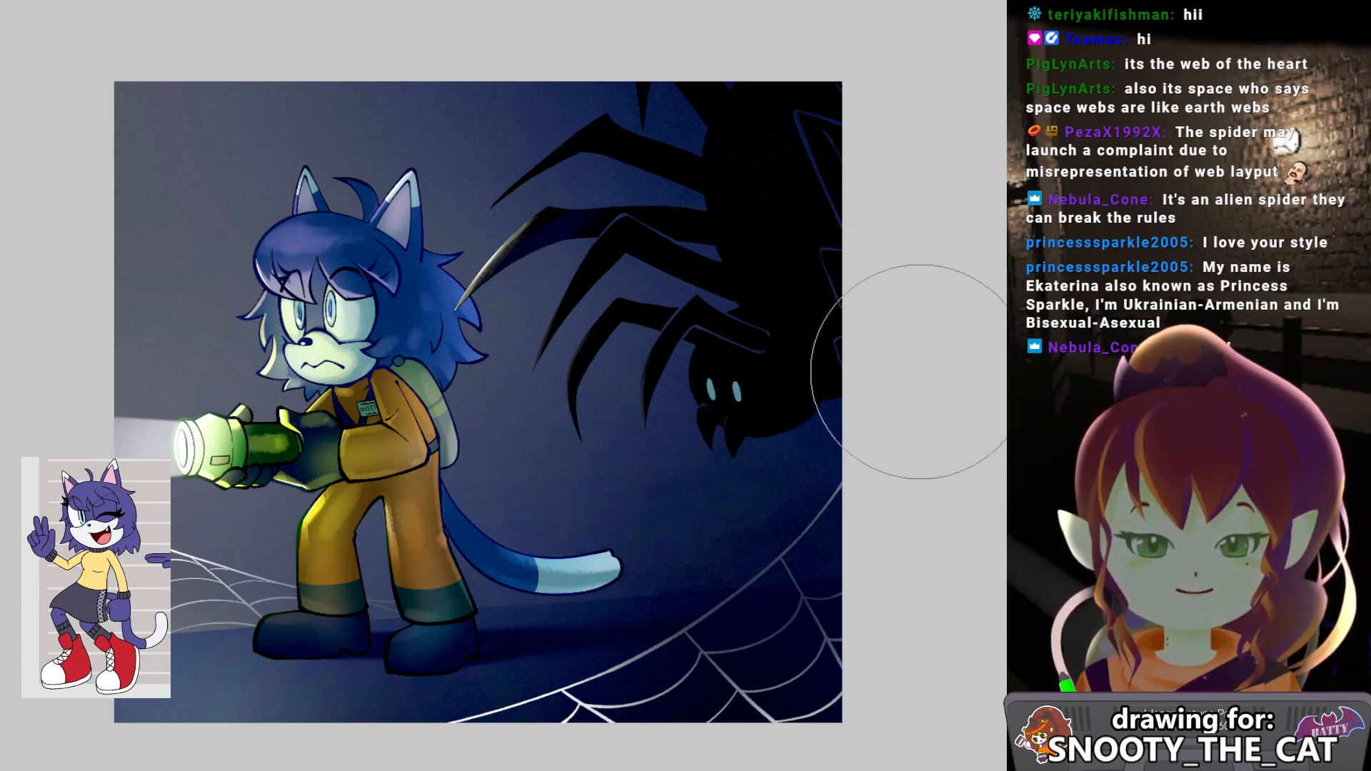
{"action": "left_click_drag", "start_coordinate": [774, 361], "coordinate": [686, 330]}
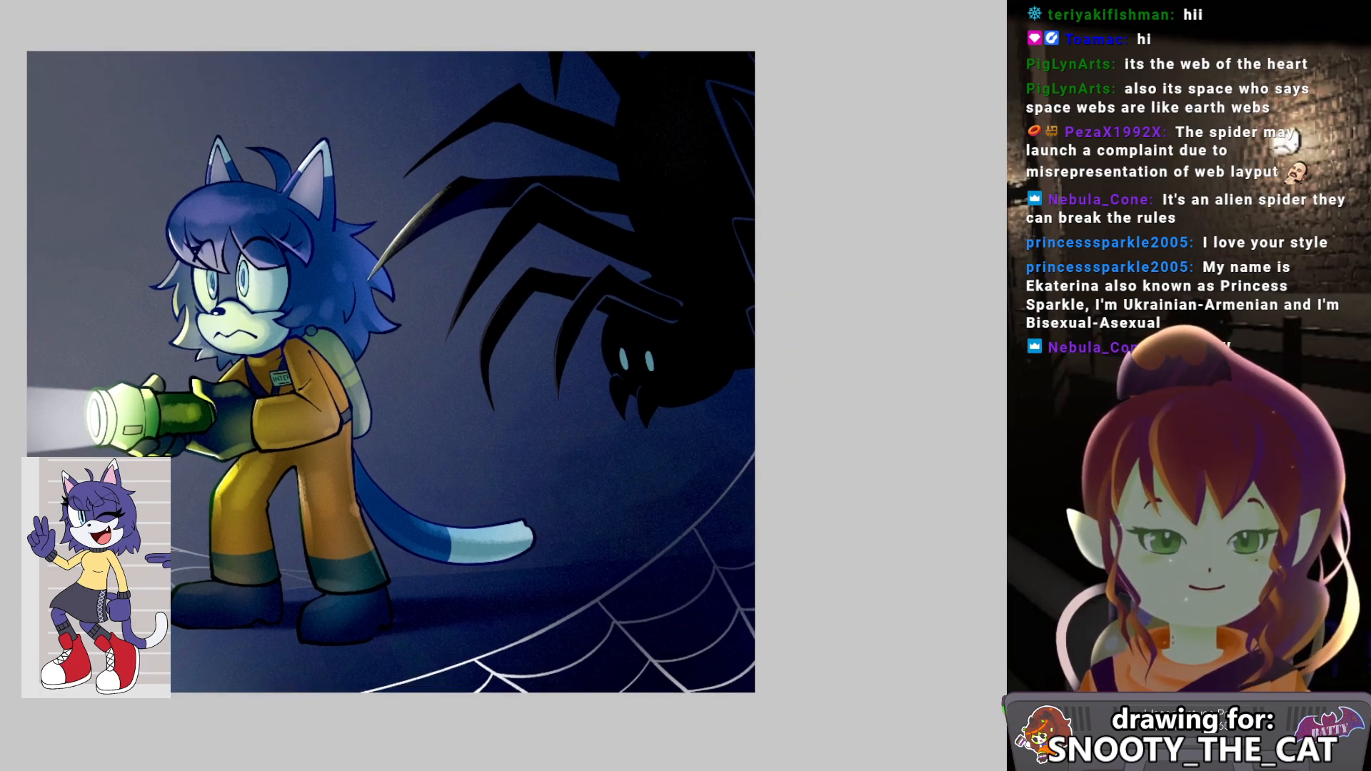
{"action": "left_click", "coordinate": [643, 364]}
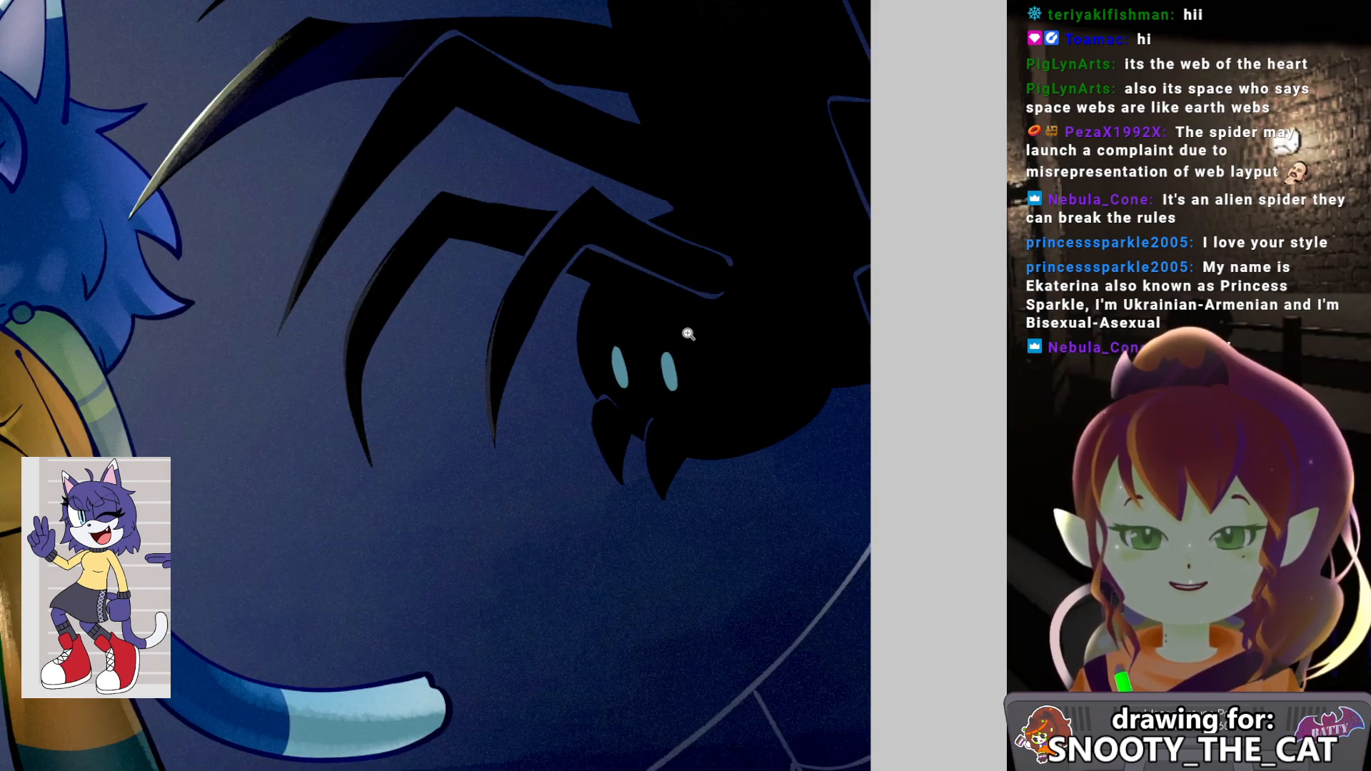
{"action": "mouse_move", "coordinate": [644, 336]}
{"action": "left_mouse_down"}
{"action": "mouse_move", "coordinate": [606, 327]}
{"action": "mouse_move", "coordinate": [581, 348]}
{"action": "left_mouse_up"}
{"action": "key", "text": "ctrl+z"}
{"action": "key", "text": "["}
{"action": "key", "text": "["}
{"action": "key", "text": "["}
{"action": "key", "text": "["}
{"action": "key", "text": "["}
{"action": "key", "text": "["}
{"action": "key", "text": "["}
{"action": "key", "text": "["}
{"action": "left_click_drag", "start_coordinate": [578, 342], "coordinate": [586, 368]}
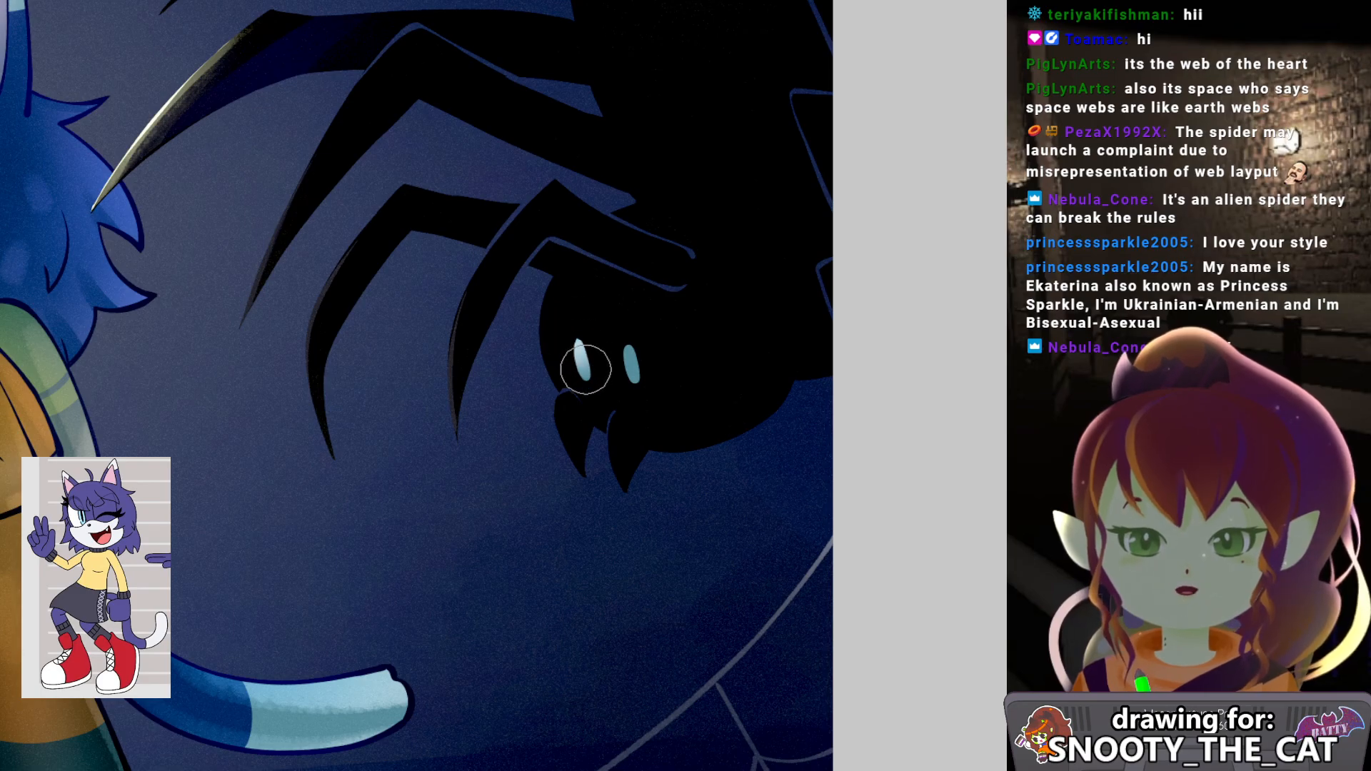
{"action": "left_click_drag", "start_coordinate": [570, 318], "coordinate": [586, 383]}
Brighten the spider's right eye to the same glowing white and check both eyes in the full picture.
{"action": "mouse_move", "coordinate": [615, 315]}
{"action": "left_mouse_down"}
{"action": "mouse_move", "coordinate": [620, 328]}
{"action": "mouse_move", "coordinate": [623, 314]}
{"action": "left_mouse_up"}
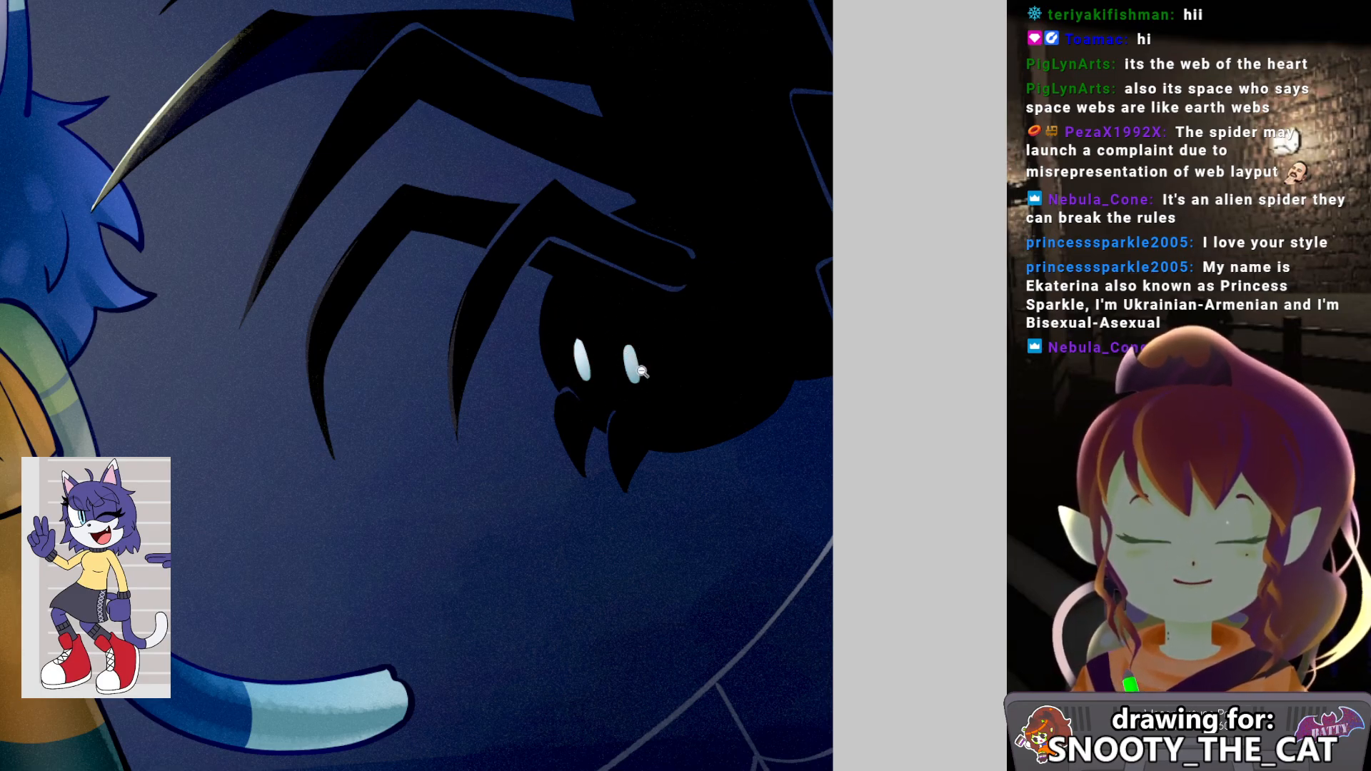
{"action": "left_click", "coordinate": [664, 374], "text": "alt"}
{"action": "left_click_drag", "start_coordinate": [582, 361], "coordinate": [580, 337]}
{"action": "left_click", "coordinate": [652, 366], "text": "ctrl"}
{"action": "left_click_drag", "start_coordinate": [545, 381], "coordinate": [553, 382]}
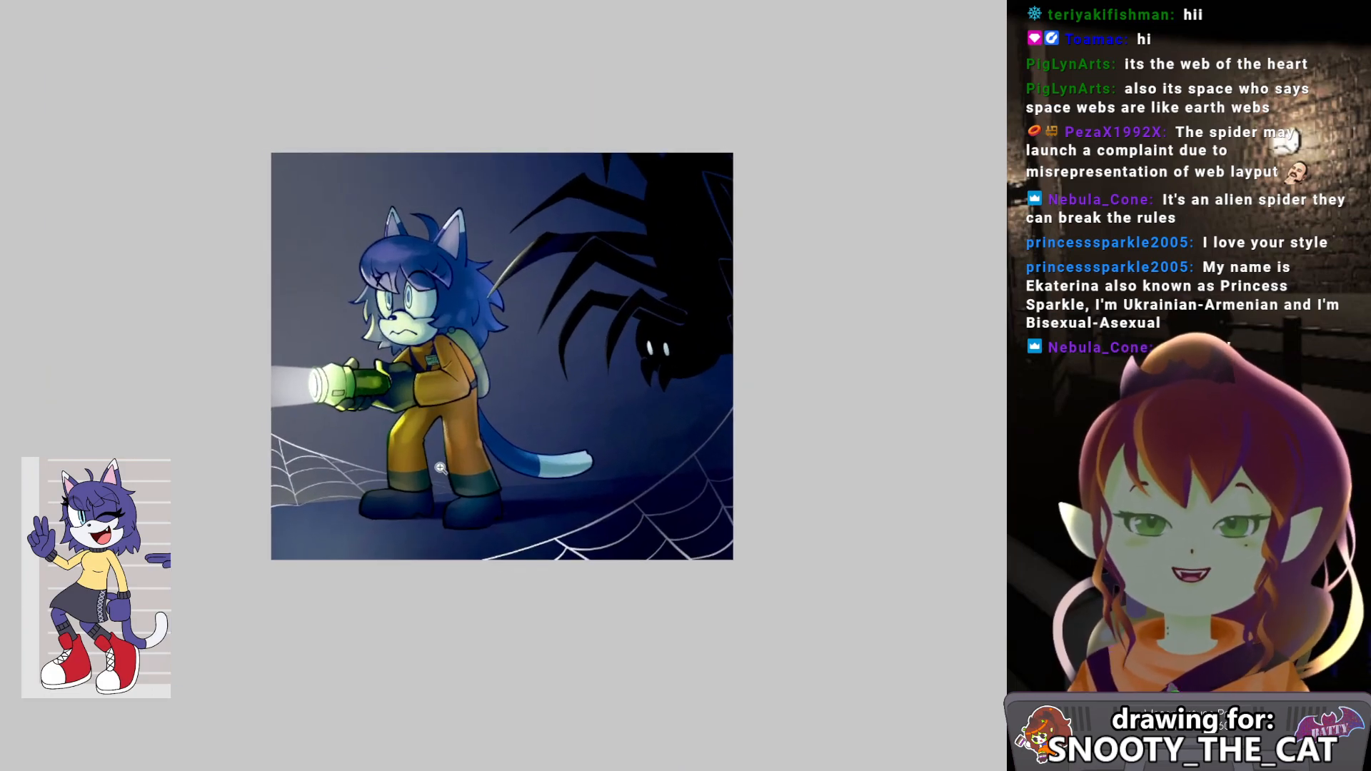
Examine the finished picture at several zoom levels, ending close on the cat's head and the spider's claws.
{"action": "left_click", "coordinate": [478, 451], "text": "ctrl"}
{"action": "mouse_move", "coordinate": [475, 452]}
{"action": "left_mouse_down"}
{"action": "mouse_move", "coordinate": [476, 465]}
{"action": "mouse_move", "coordinate": [520, 440]}
{"action": "mouse_move", "coordinate": [535, 455]}
{"action": "mouse_move", "coordinate": [488, 460]}
{"action": "left_mouse_up"}
{"action": "left_click", "coordinate": [491, 417], "text": "ctrl"}
{"action": "left_click", "coordinate": [492, 418], "text": "ctrl"}
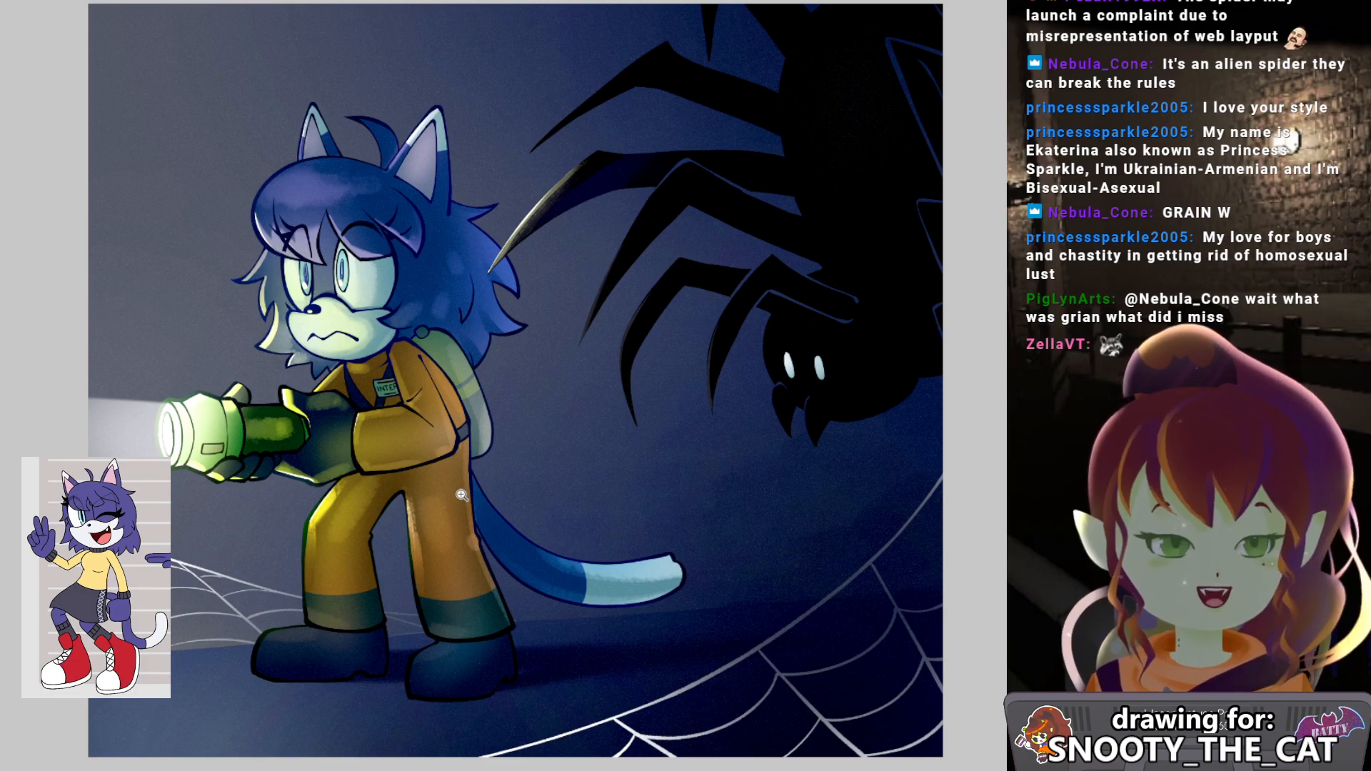
{"action": "left_click_drag", "start_coordinate": [517, 455], "coordinate": [462, 441]}
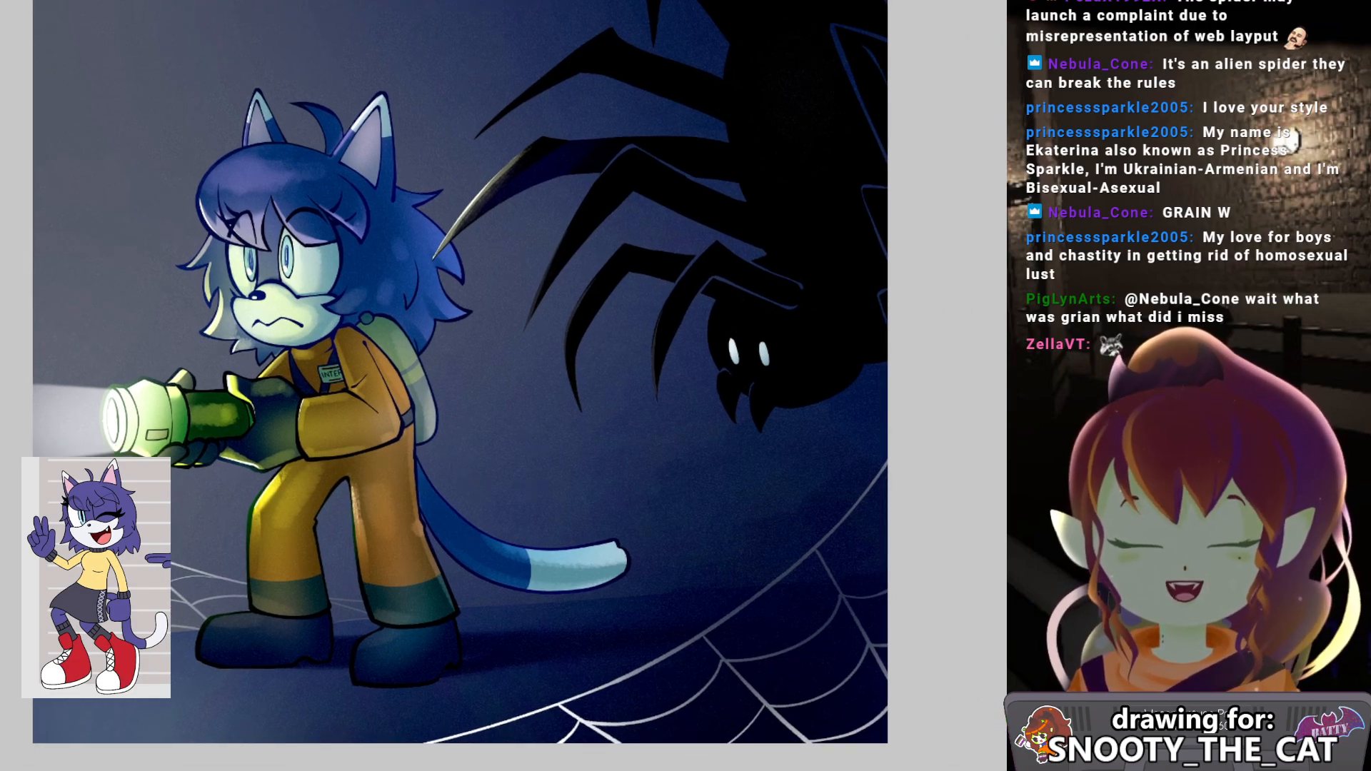
{"action": "left_click_drag", "start_coordinate": [427, 305], "coordinate": [492, 304]}
{"action": "left_click_drag", "start_coordinate": [400, 263], "coordinate": [441, 319]}
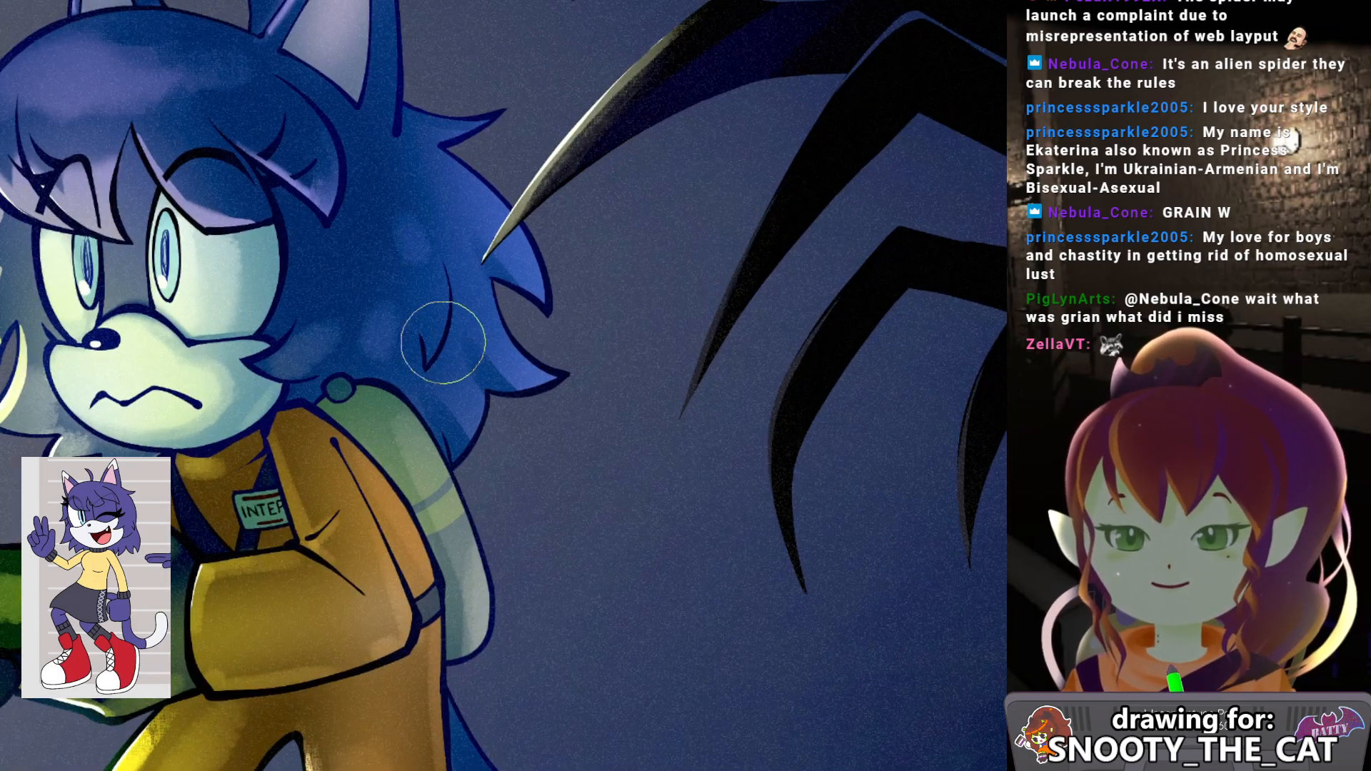
Reduce the oversized painting tool to a small tip suited to touching up the spider's legs.
{"action": "key", "text": "e"}
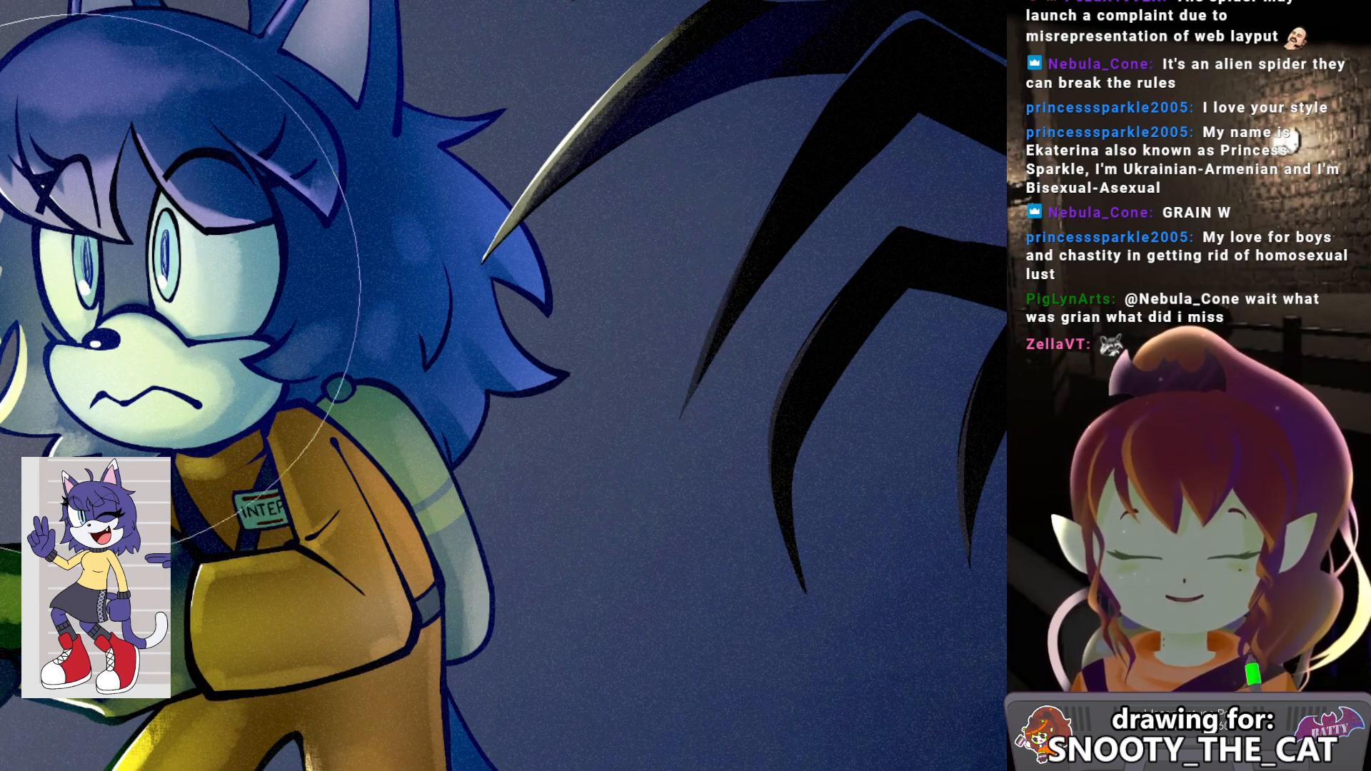
{"action": "key", "text": "["}
{"action": "key", "text": "["}
{"action": "key", "text": "["}
{"action": "key", "text": "["}
{"action": "key", "text": "["}
{"action": "key", "text": "["}
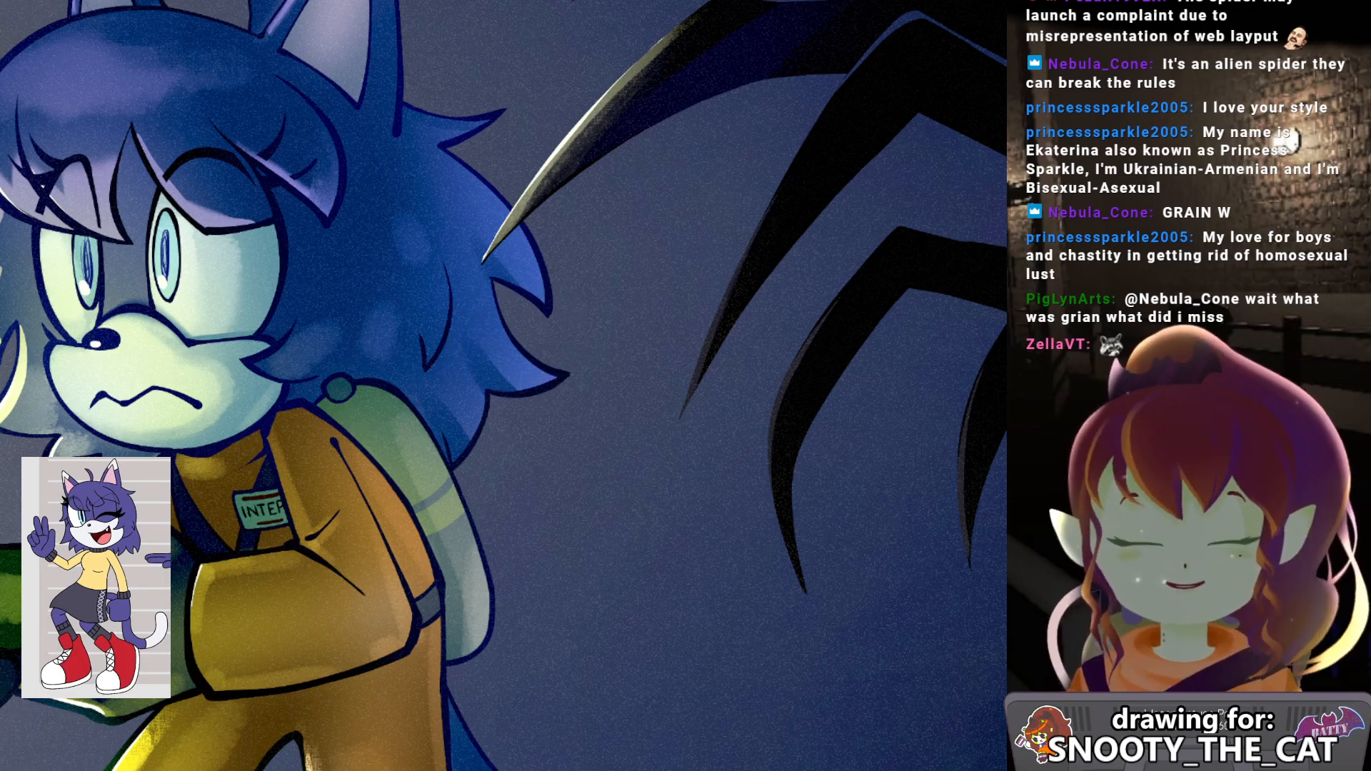
{"action": "key", "text": "alt"}
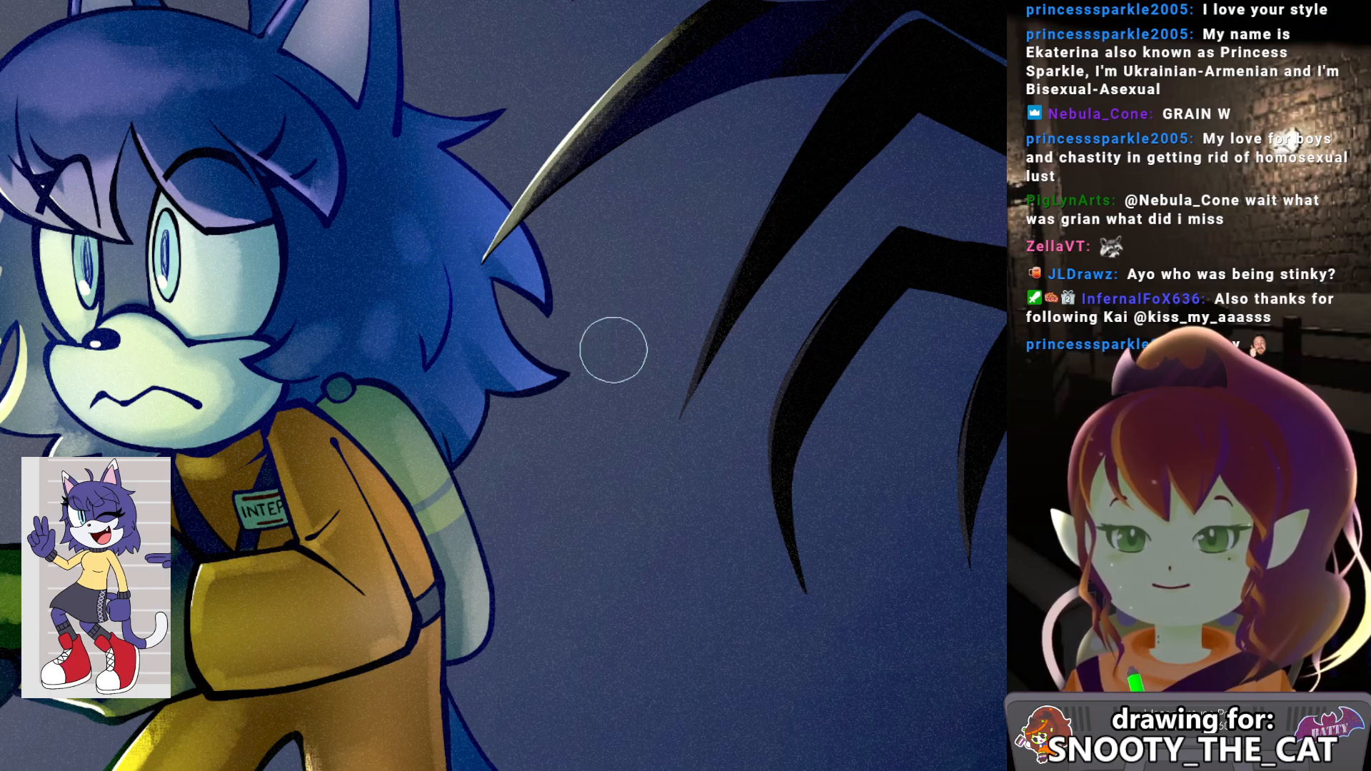
Tint the bend of the spider's uppermost long leg with a faint dark-blue sheen.
{"action": "scroll", "coordinate": [522, 336], "scroll_direction": "down", "scroll_amount": 3}
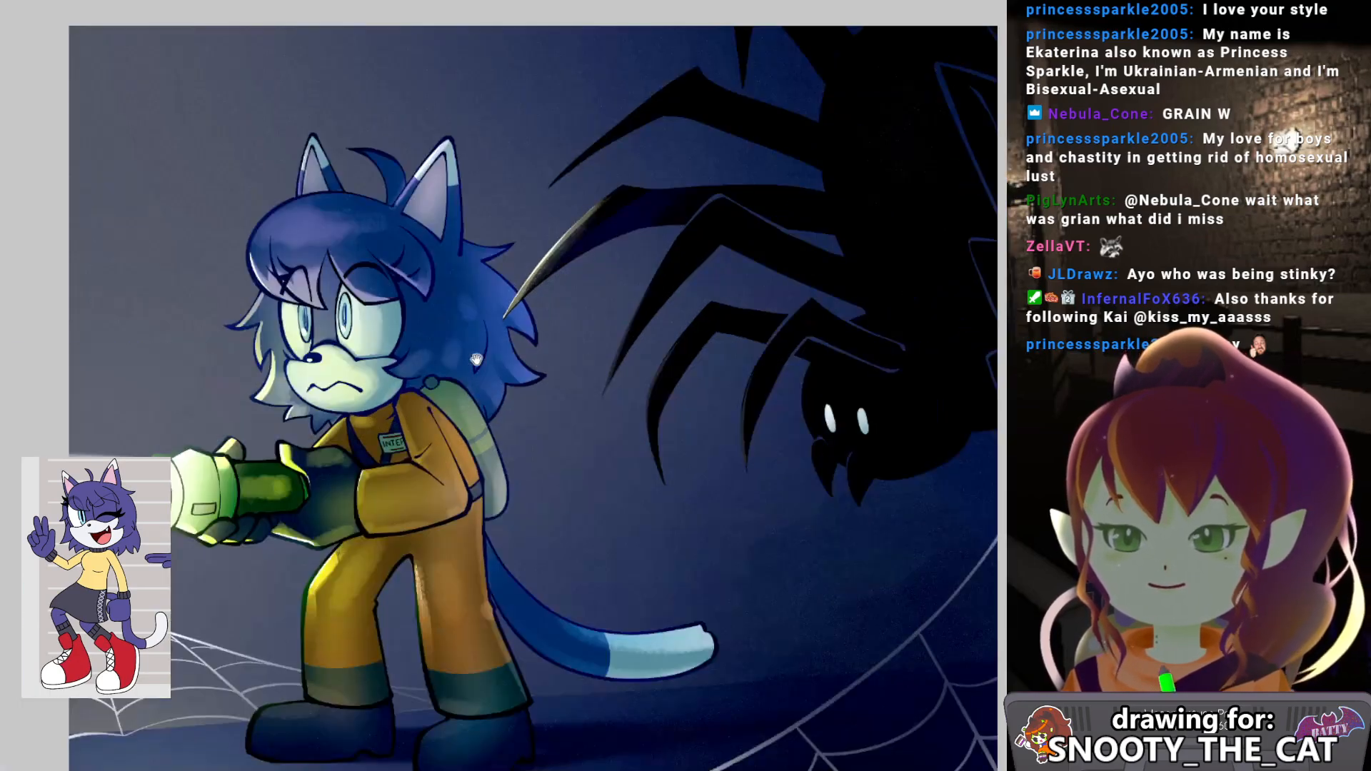
{"action": "left_click_drag", "start_coordinate": [476, 401], "coordinate": [525, 274]}
{"action": "left_click_drag", "start_coordinate": [673, 437], "coordinate": [611, 413]}
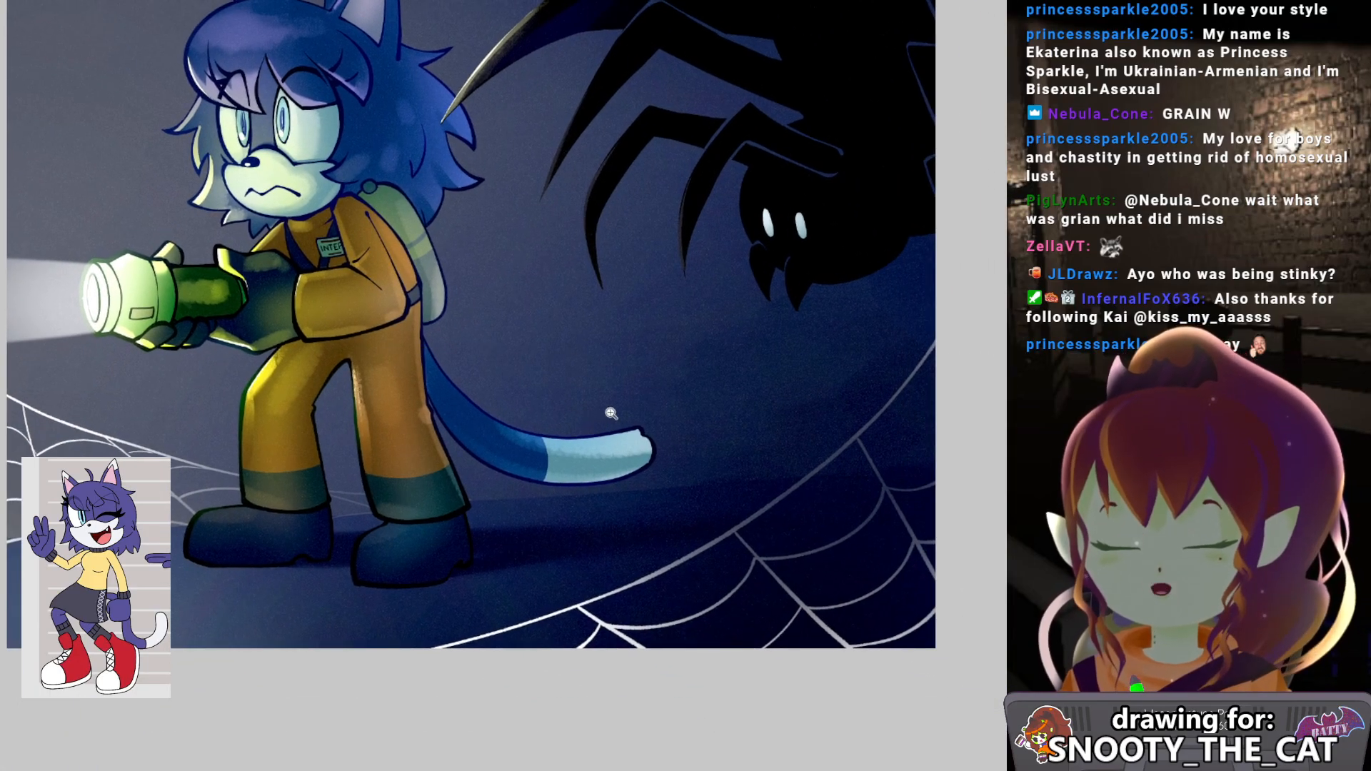
{"action": "left_click_drag", "start_coordinate": [434, 368], "coordinate": [466, 524]}
{"action": "left_click_drag", "start_coordinate": [450, 444], "coordinate": [442, 405]}
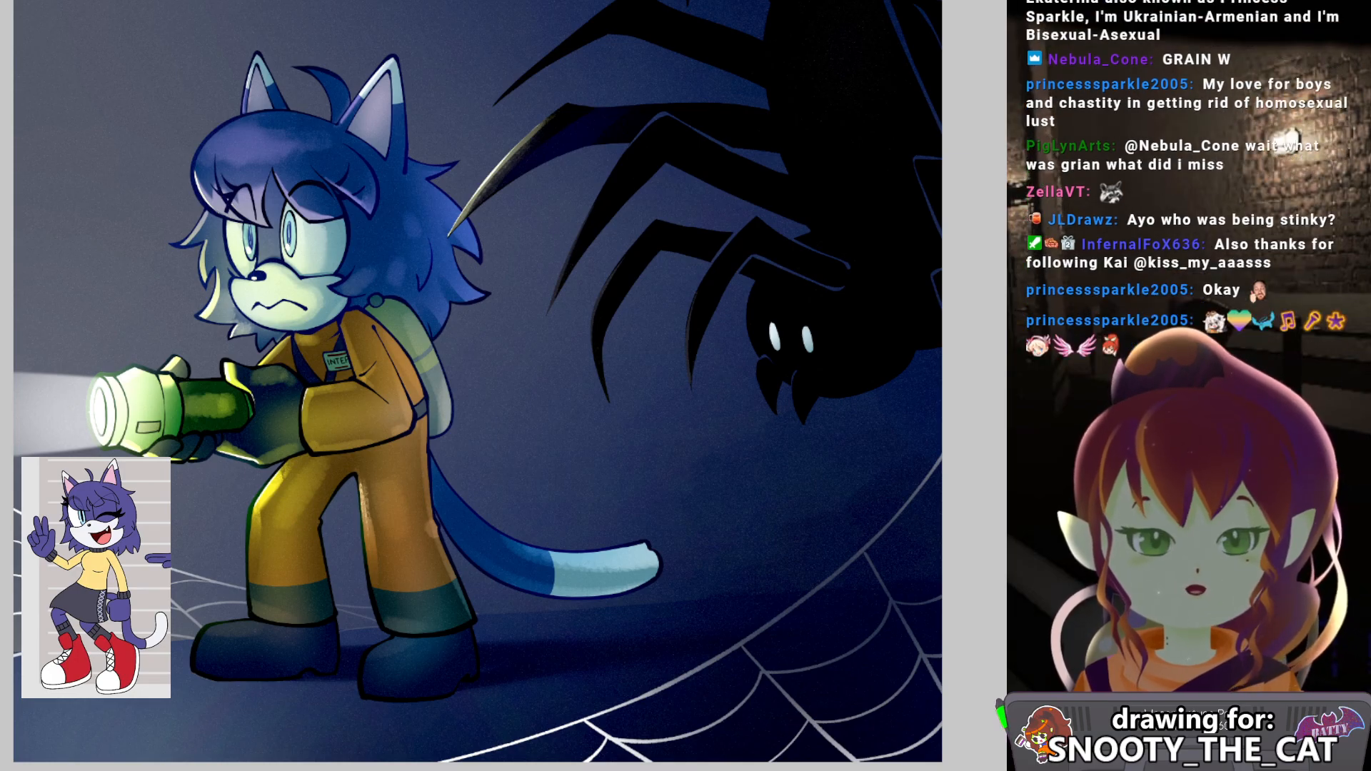
{"action": "key", "text": "ctrl+z"}
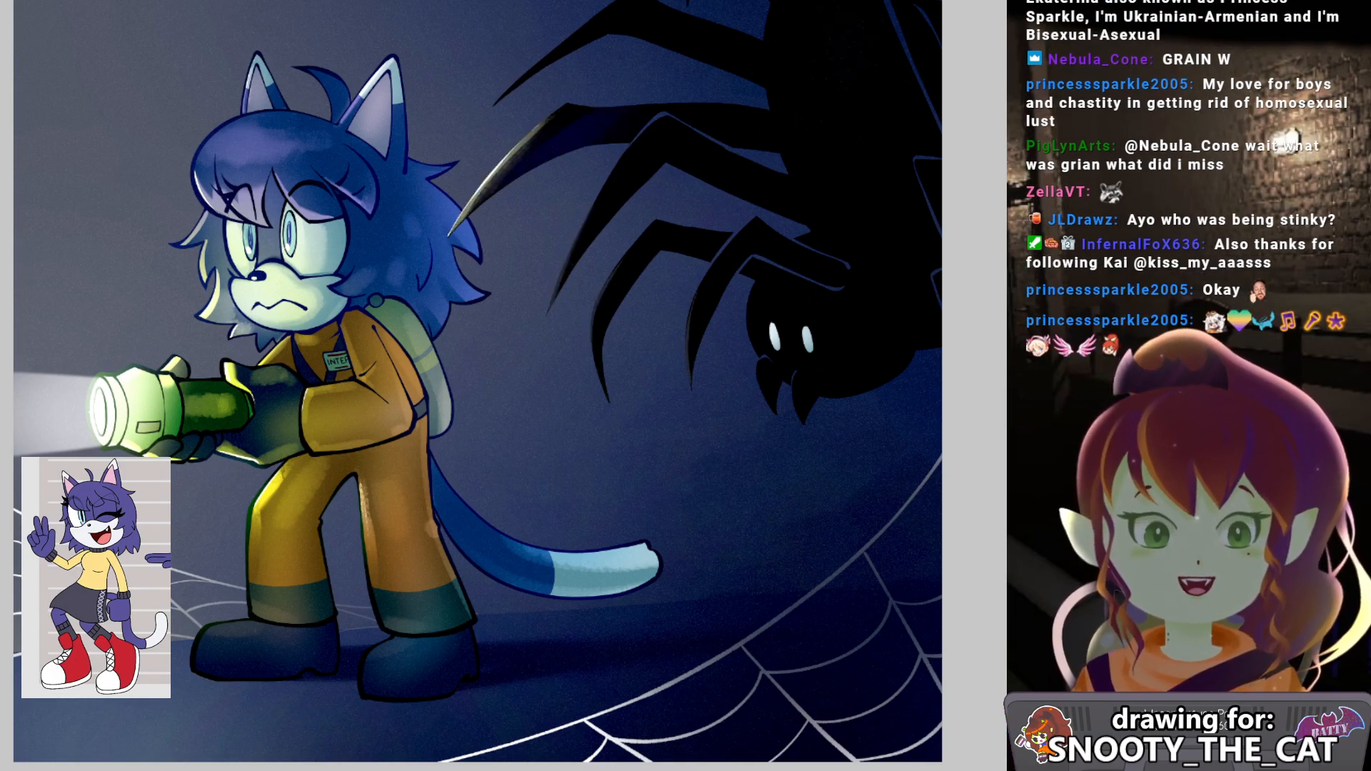
{"action": "left_click", "coordinate": [603, 152]}
{"action": "left_click_drag", "start_coordinate": [606, 156], "coordinate": [477, 345]}
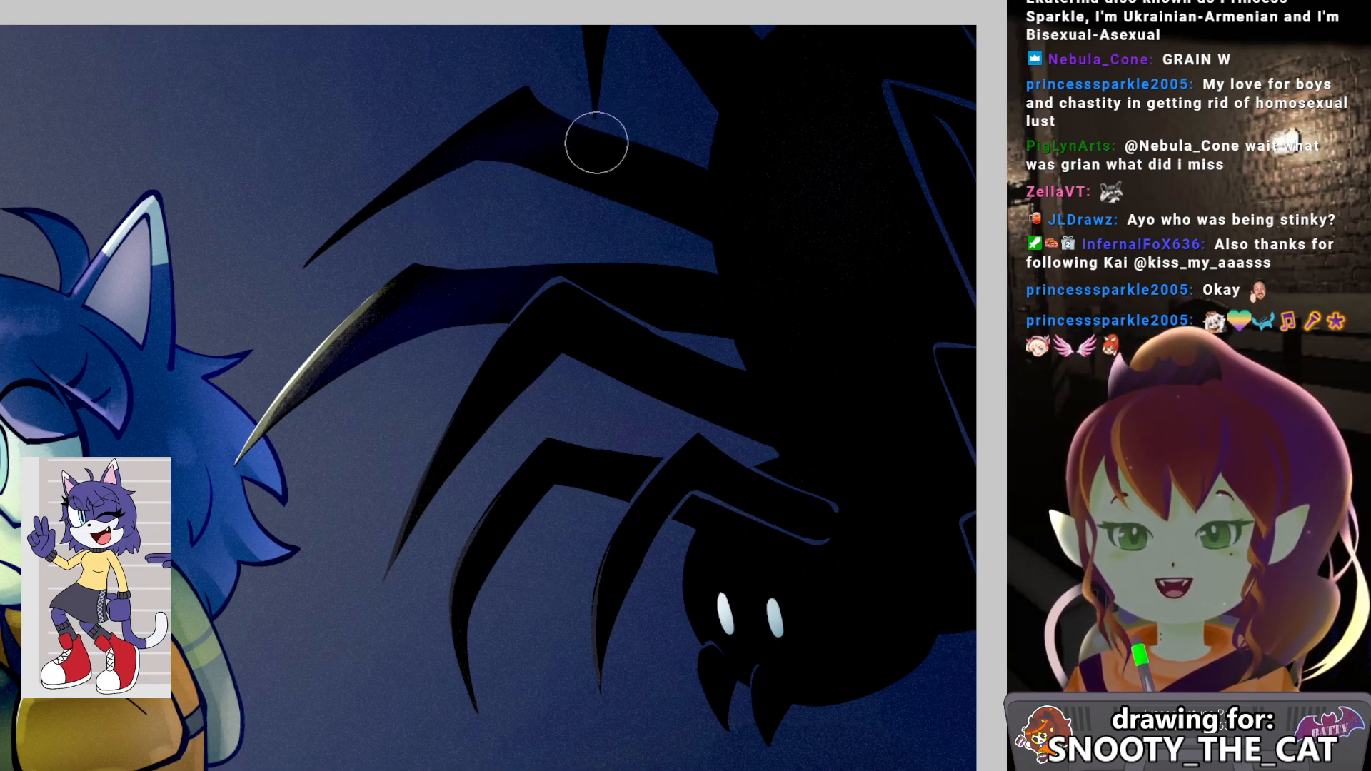
{"action": "left_click_drag", "start_coordinate": [520, 408], "coordinate": [562, 335]}
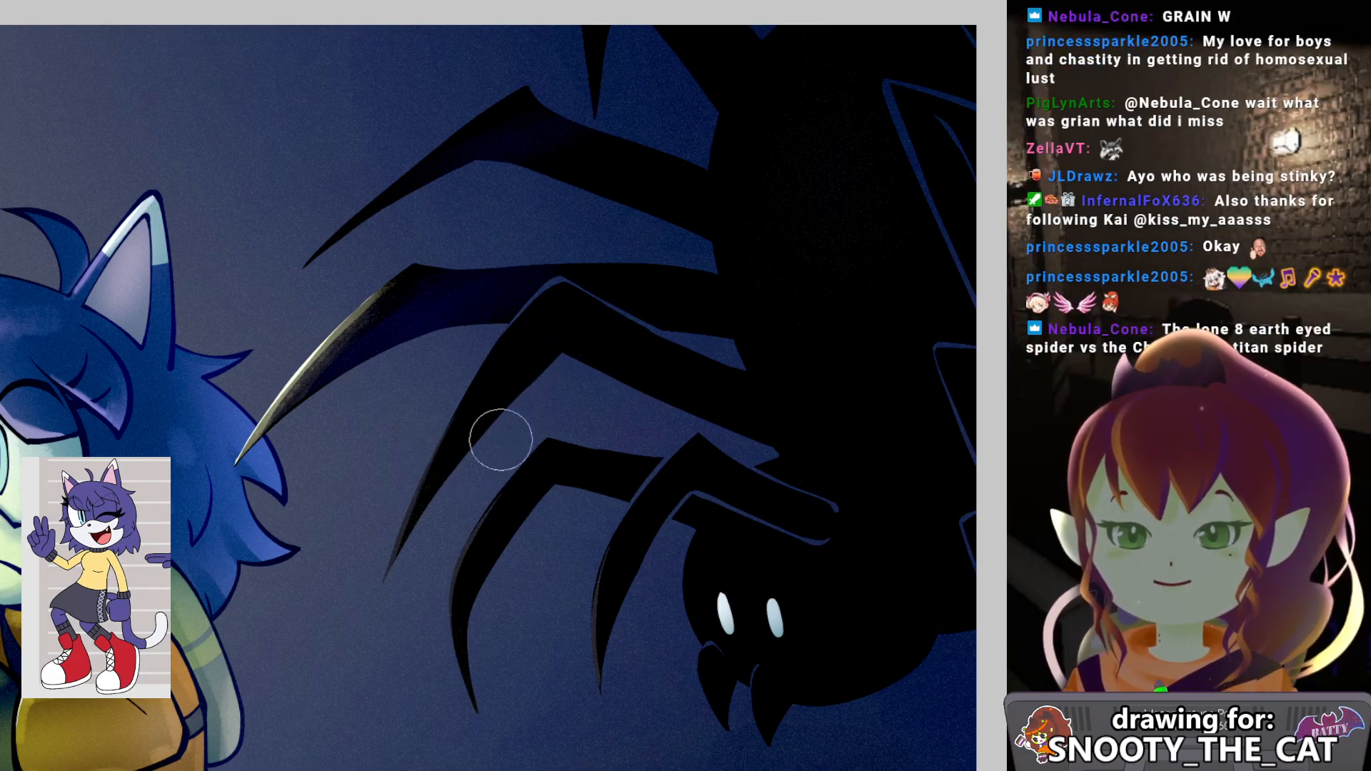
Paint a dark-blue sheen along the bend of the spider's third leg and soften it into the black.
{"action": "left_click", "coordinate": [547, 372], "text": "alt"}
{"action": "left_click_drag", "start_coordinate": [484, 540], "coordinate": [529, 405]}
{"action": "left_click", "coordinate": [586, 229], "text": "ctrl"}
{"action": "left_click", "coordinate": [585, 230], "text": "ctrl"}
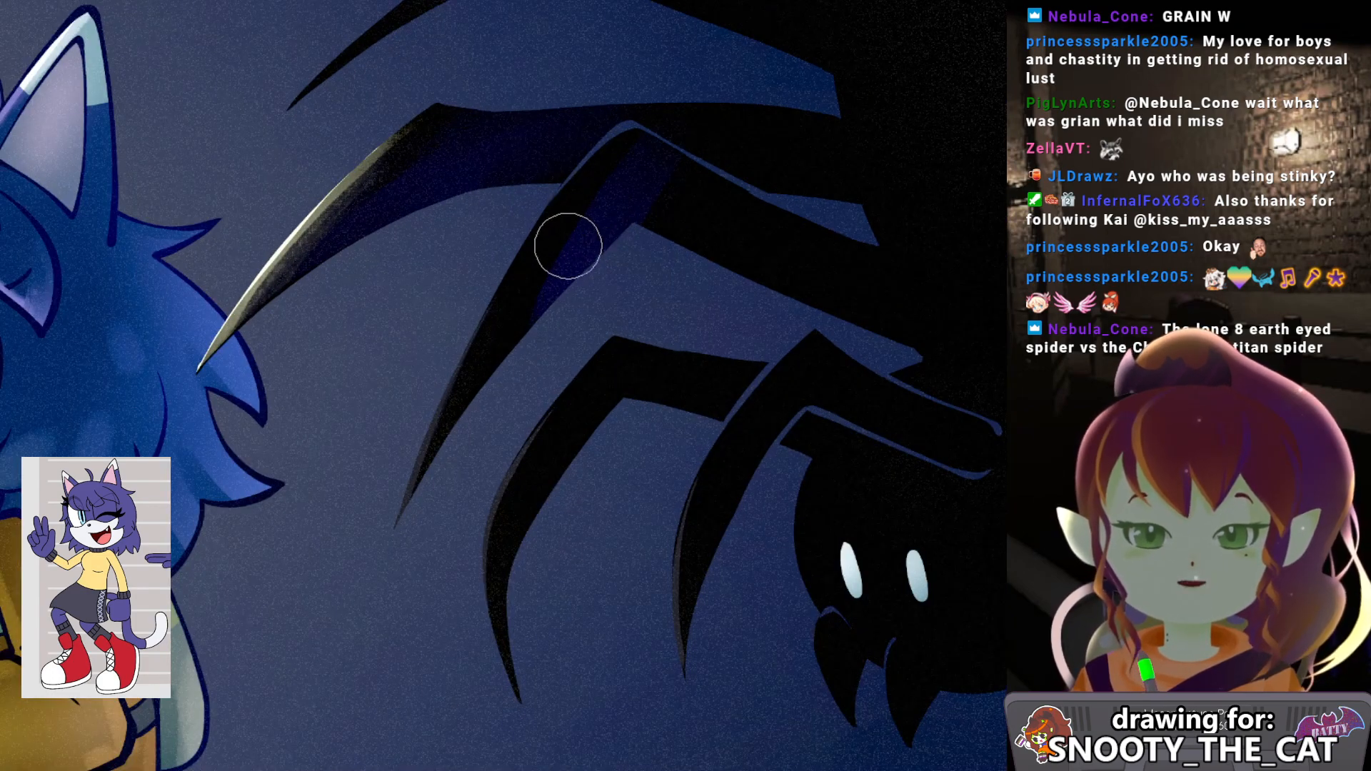
{"action": "mouse_move", "coordinate": [633, 174]}
{"action": "left_mouse_down"}
{"action": "mouse_move", "coordinate": [554, 267]}
{"action": "mouse_move", "coordinate": [566, 266]}
{"action": "mouse_move", "coordinate": [554, 347]}
{"action": "left_mouse_up"}
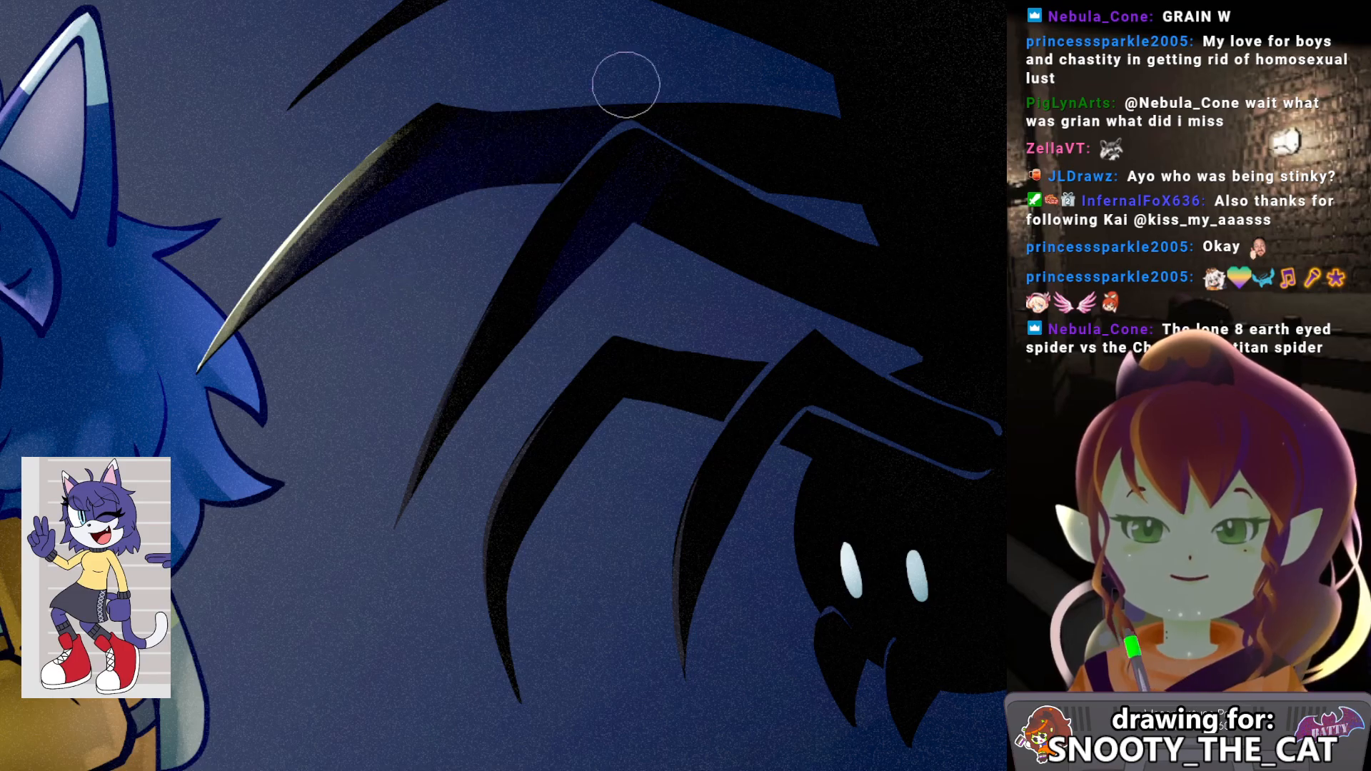
Examine the blue leg sheen in the context of the full picture with the cat, spider and webs.
{"action": "scroll", "coordinate": [643, 105], "scroll_direction": "down", "scroll_amount": 2}
{"action": "scroll", "coordinate": [643, 106], "scroll_direction": "down", "scroll_amount": 3}
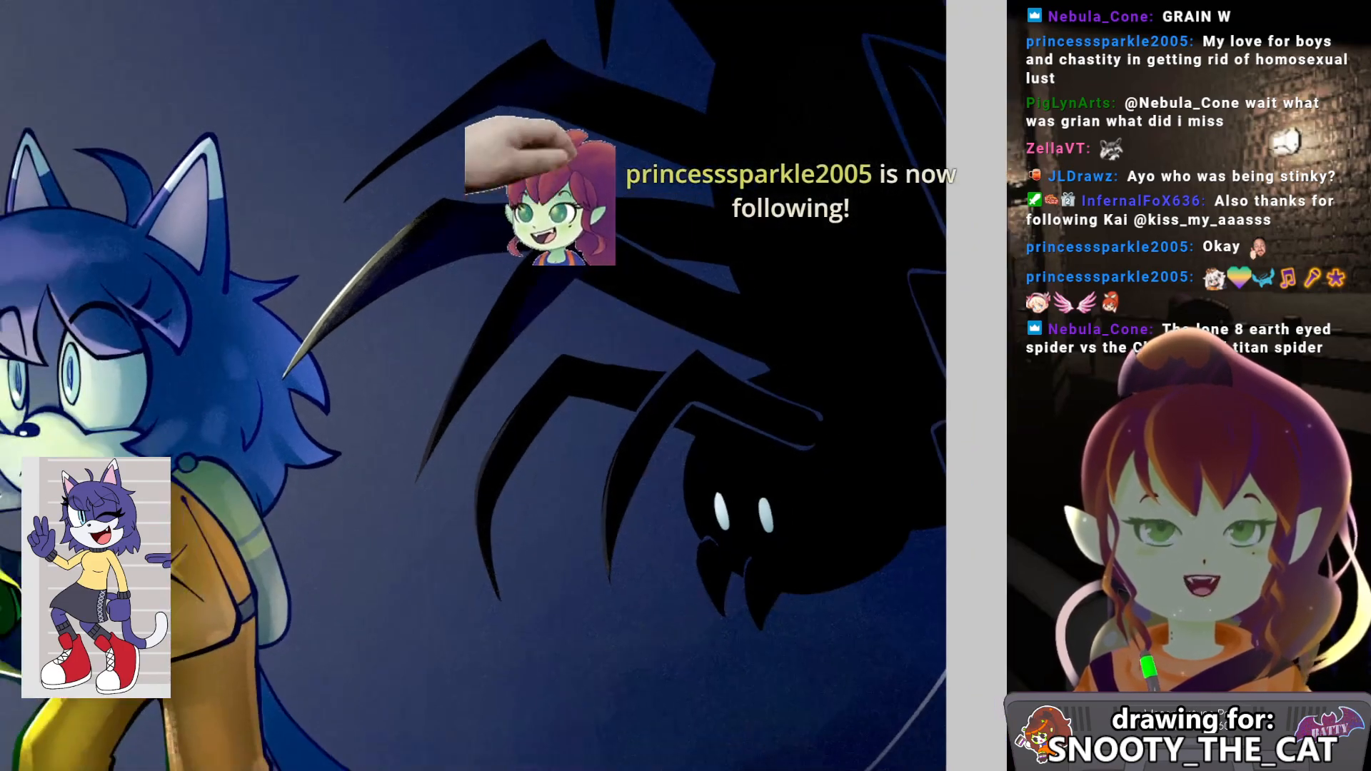
{"action": "left_click_drag", "start_coordinate": [439, 404], "coordinate": [617, 208]}
{"action": "scroll", "coordinate": [520, 288], "scroll_direction": "down", "scroll_amount": 3}
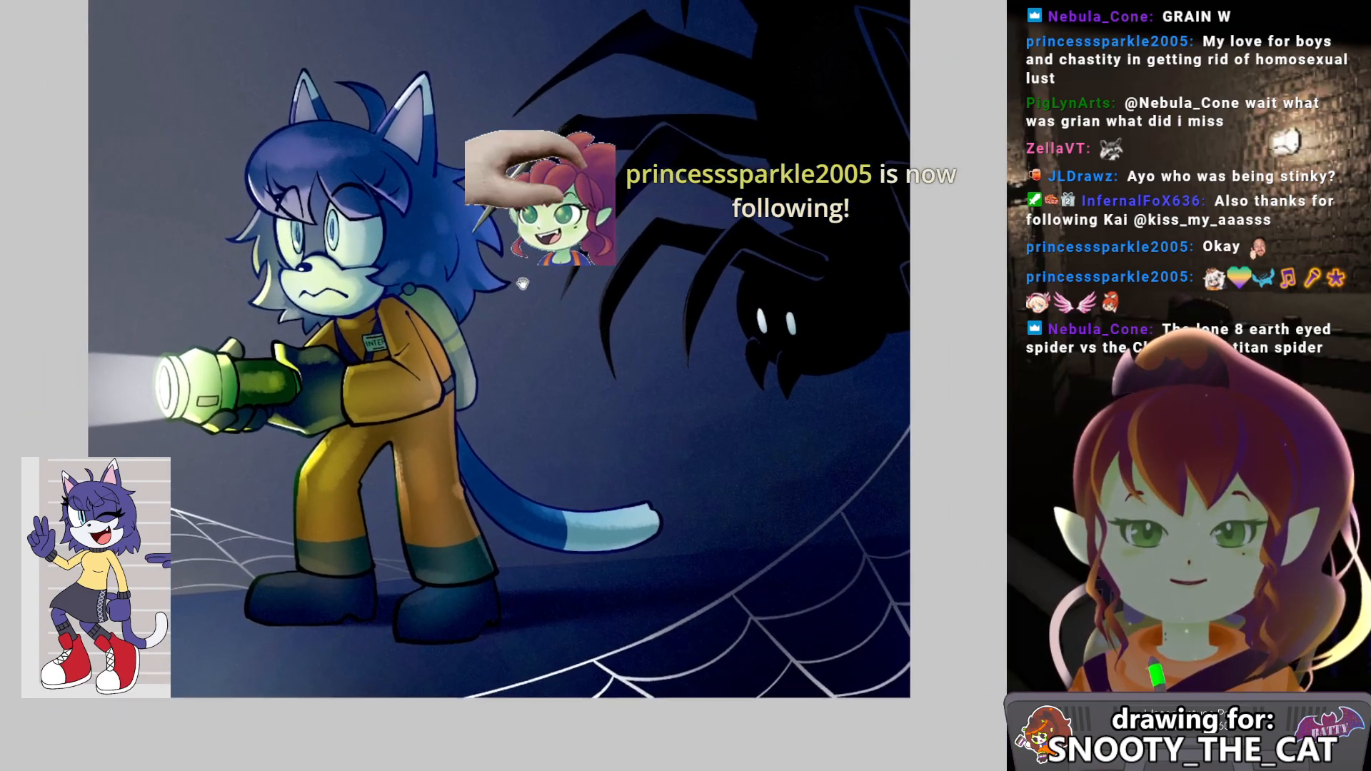
{"action": "left_click_drag", "start_coordinate": [521, 289], "coordinate": [519, 287]}
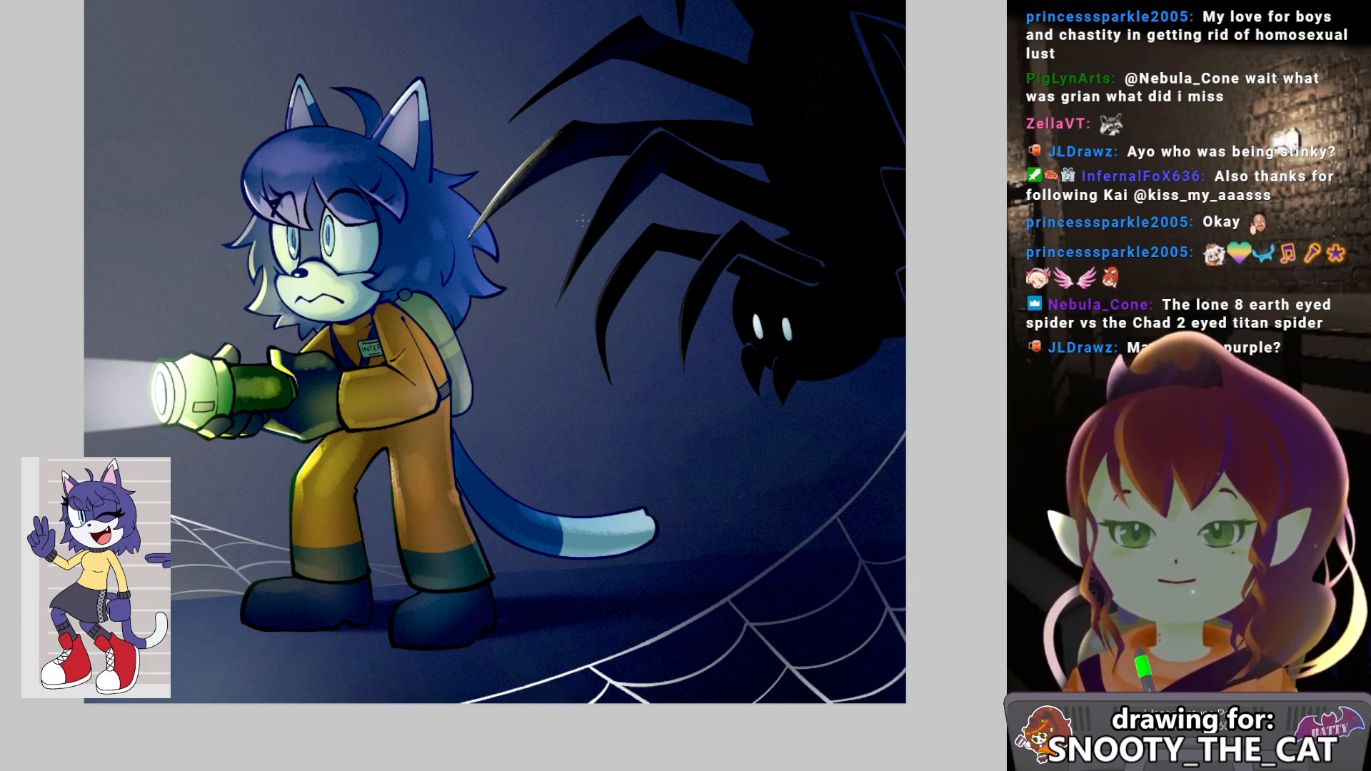
{"action": "left_click_drag", "start_coordinate": [646, 93], "coordinate": [593, 139]}
{"action": "left_click_drag", "start_coordinate": [789, 243], "coordinate": [795, 207]}
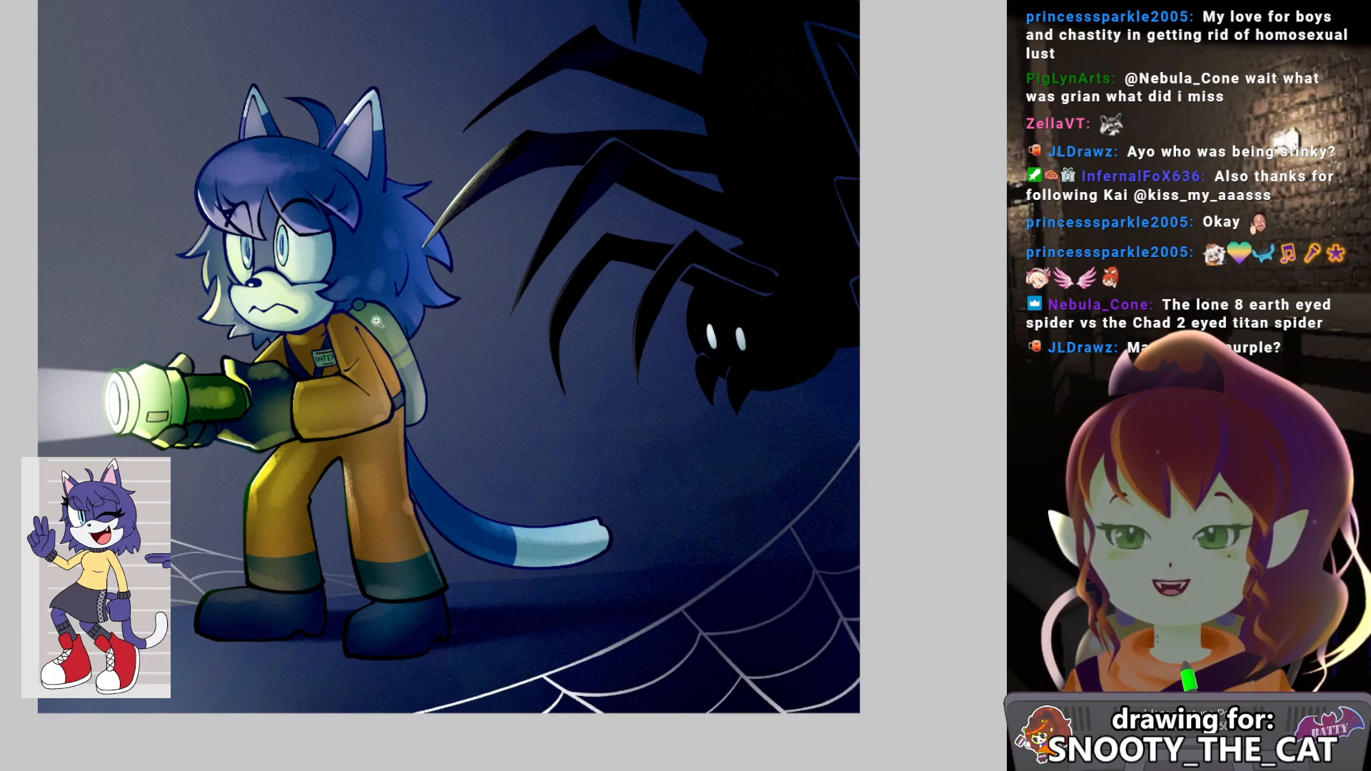
{"action": "left_click_drag", "start_coordinate": [493, 292], "coordinate": [531, 338]}
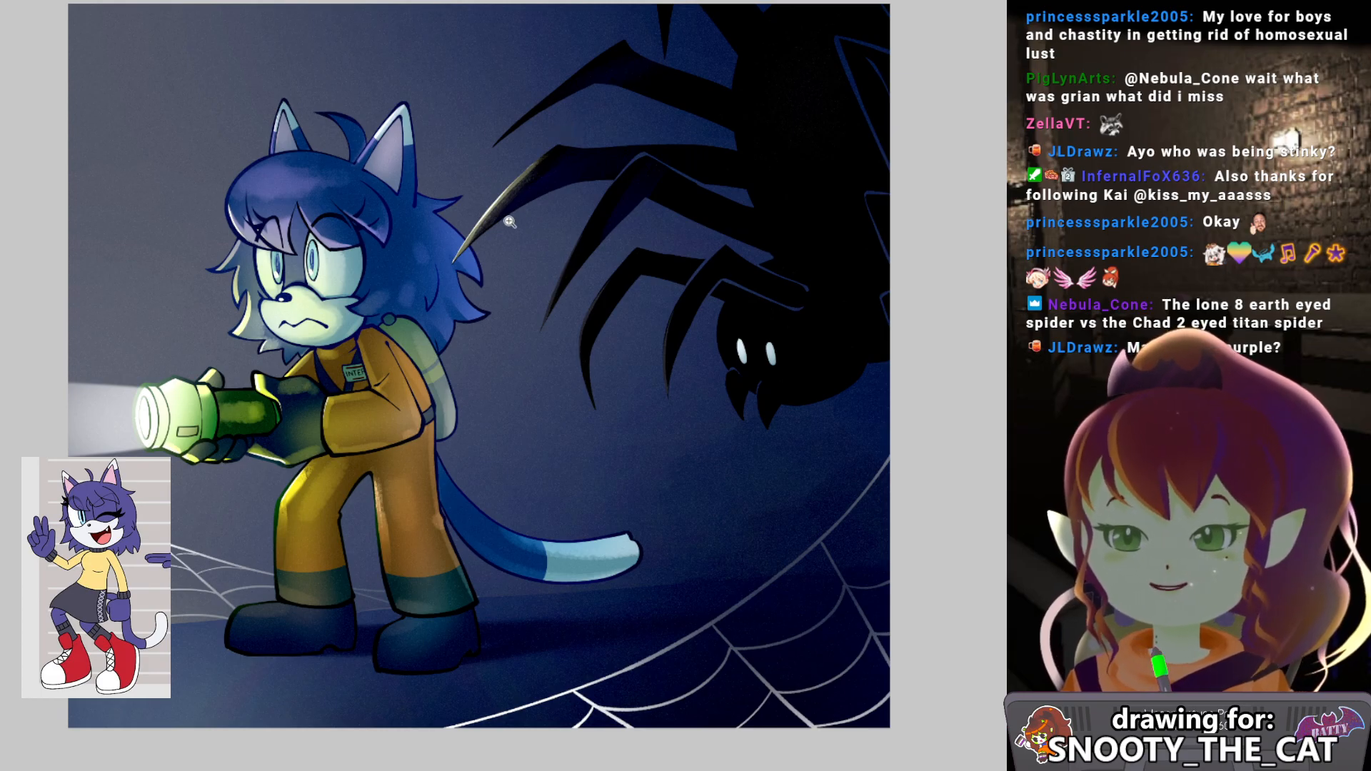
Compare against the open drawing of the red character with the stop sign, and return to the spider scene.
{"action": "key", "text": "ctrl+Tab"}
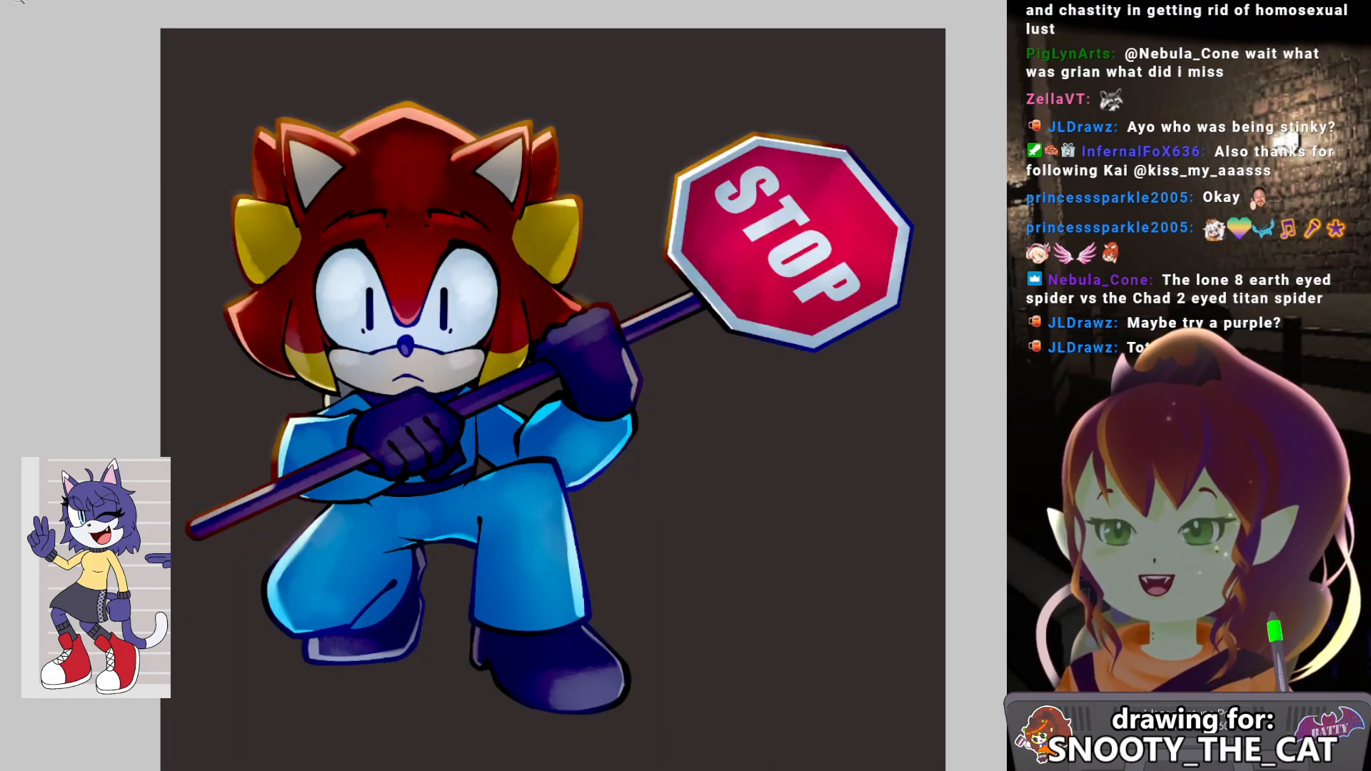
{"action": "scroll", "coordinate": [405, 395], "scroll_direction": "up", "scroll_amount": 3}
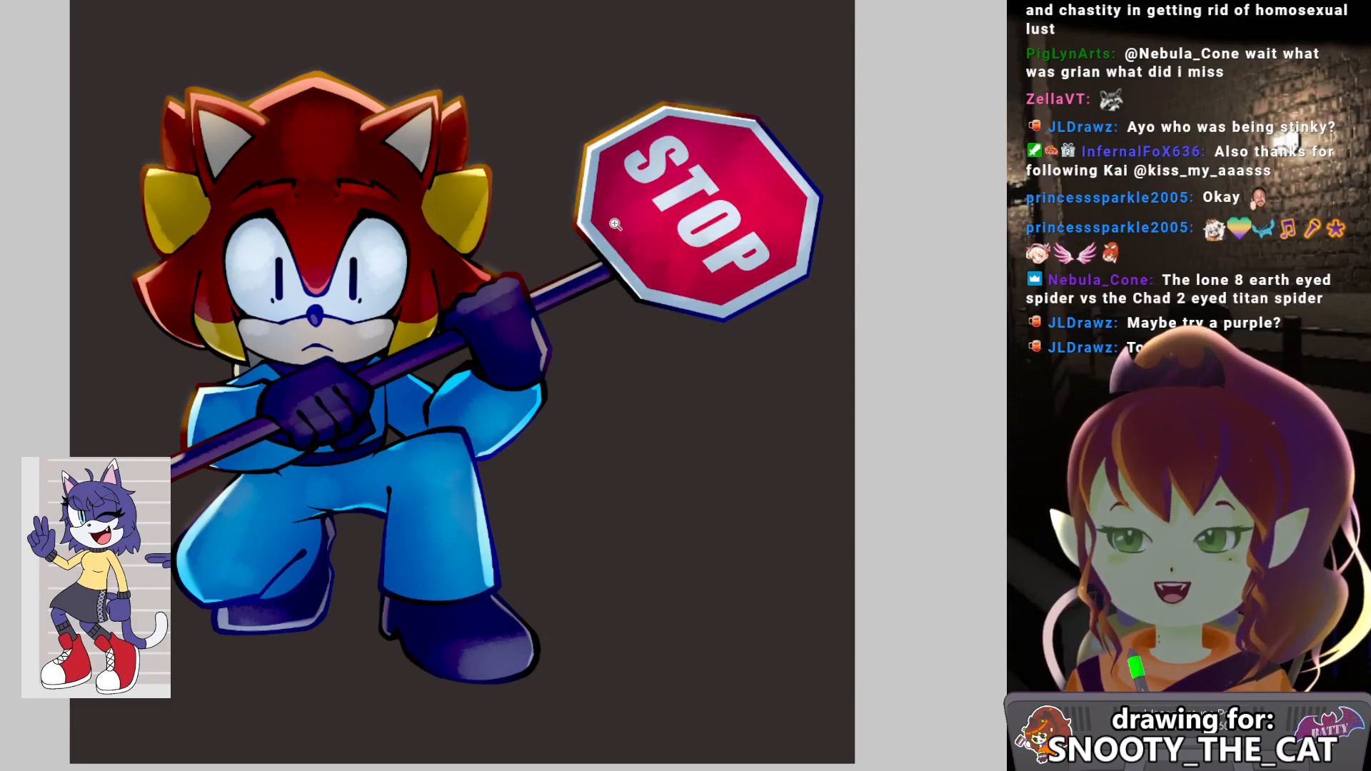
{"action": "left_click", "coordinate": [183, 2]}
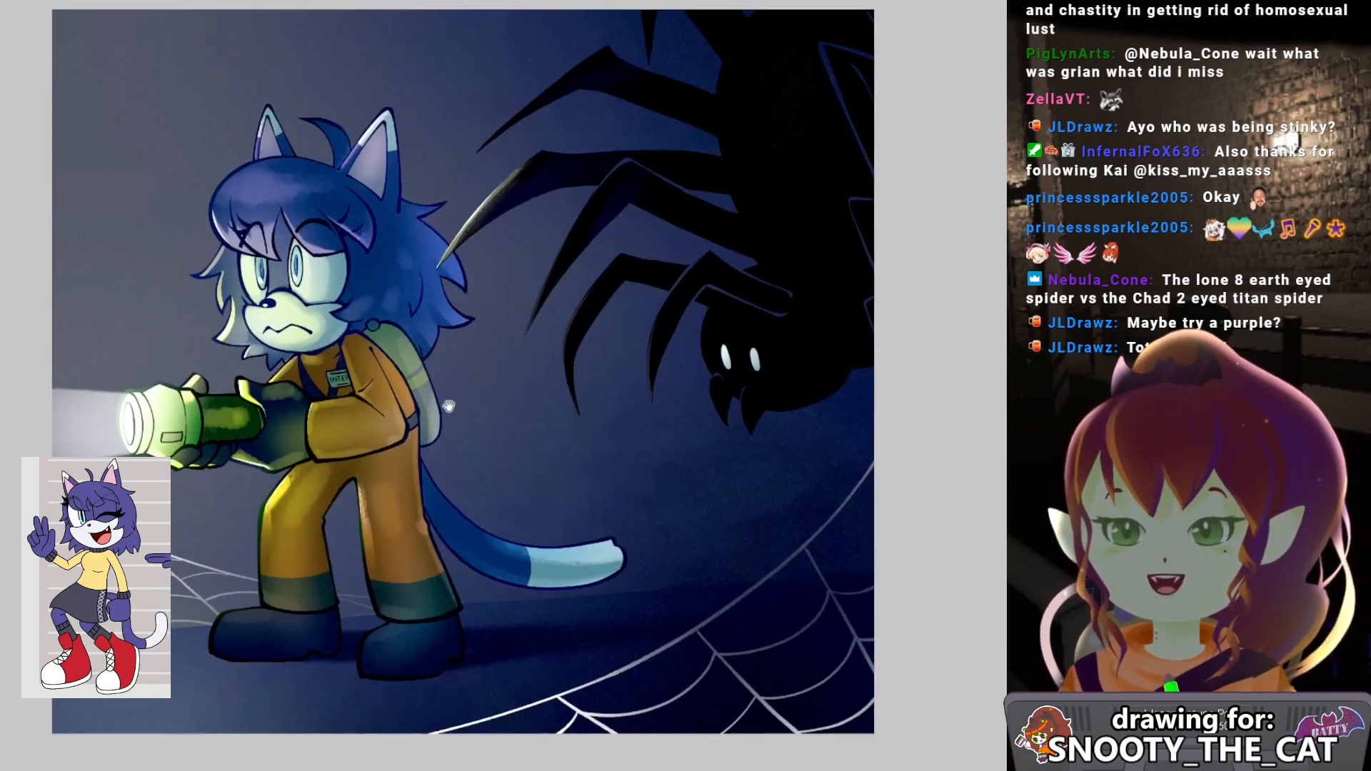